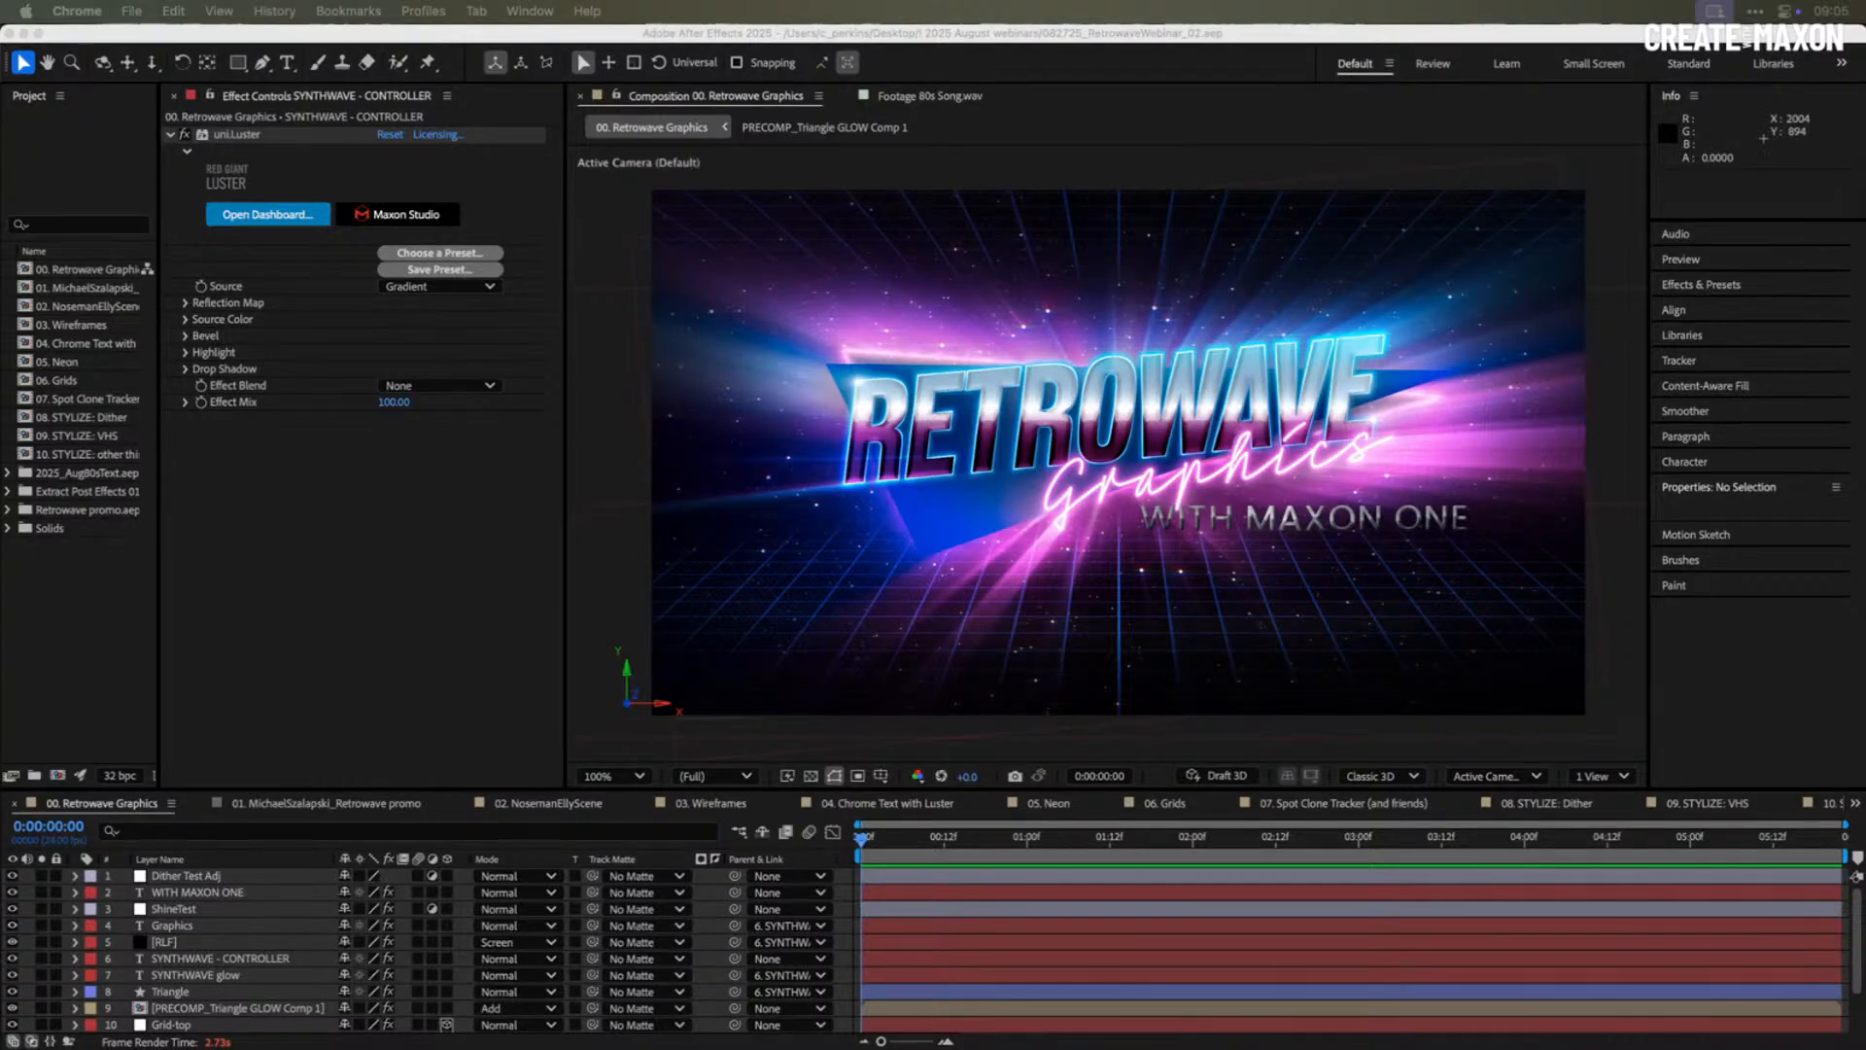
- Examine the chrome title, neon script and triangle in the Retrowave Graphics composition at 200% and at full frame
click(1639, 677)
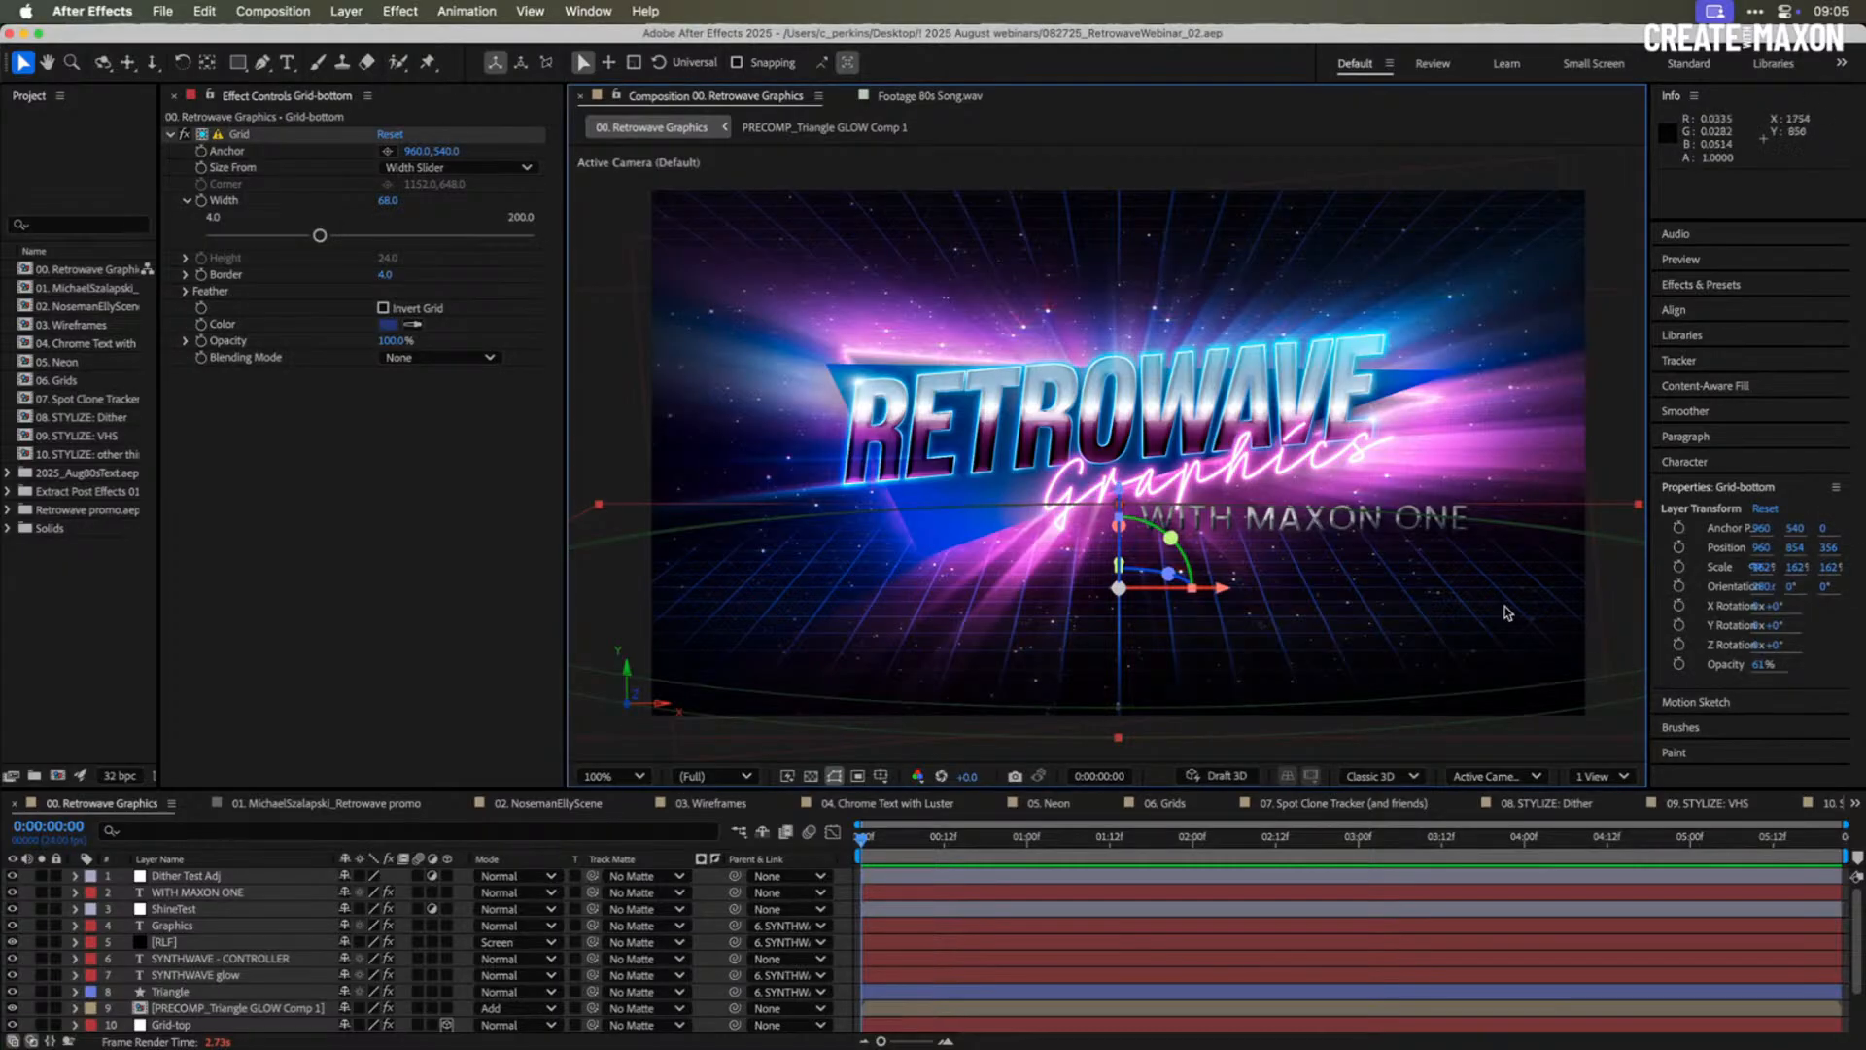
click(601, 365)
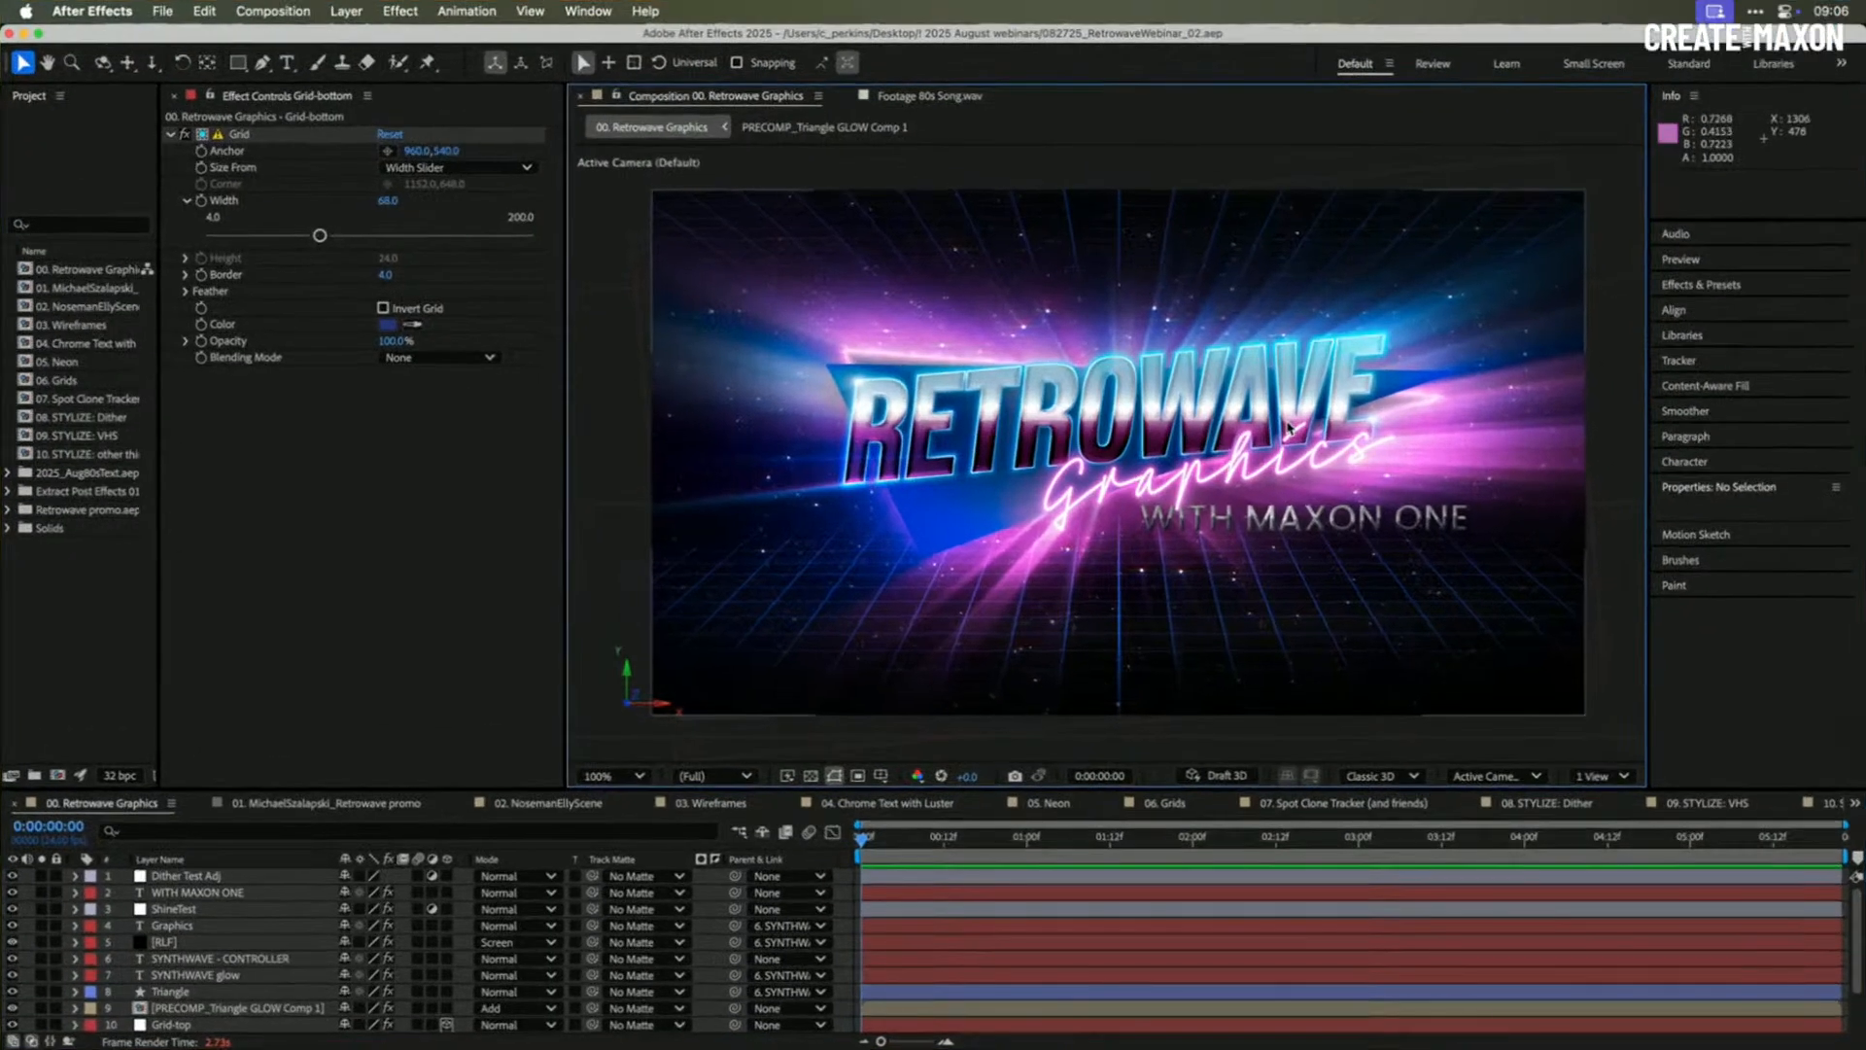
key(period)
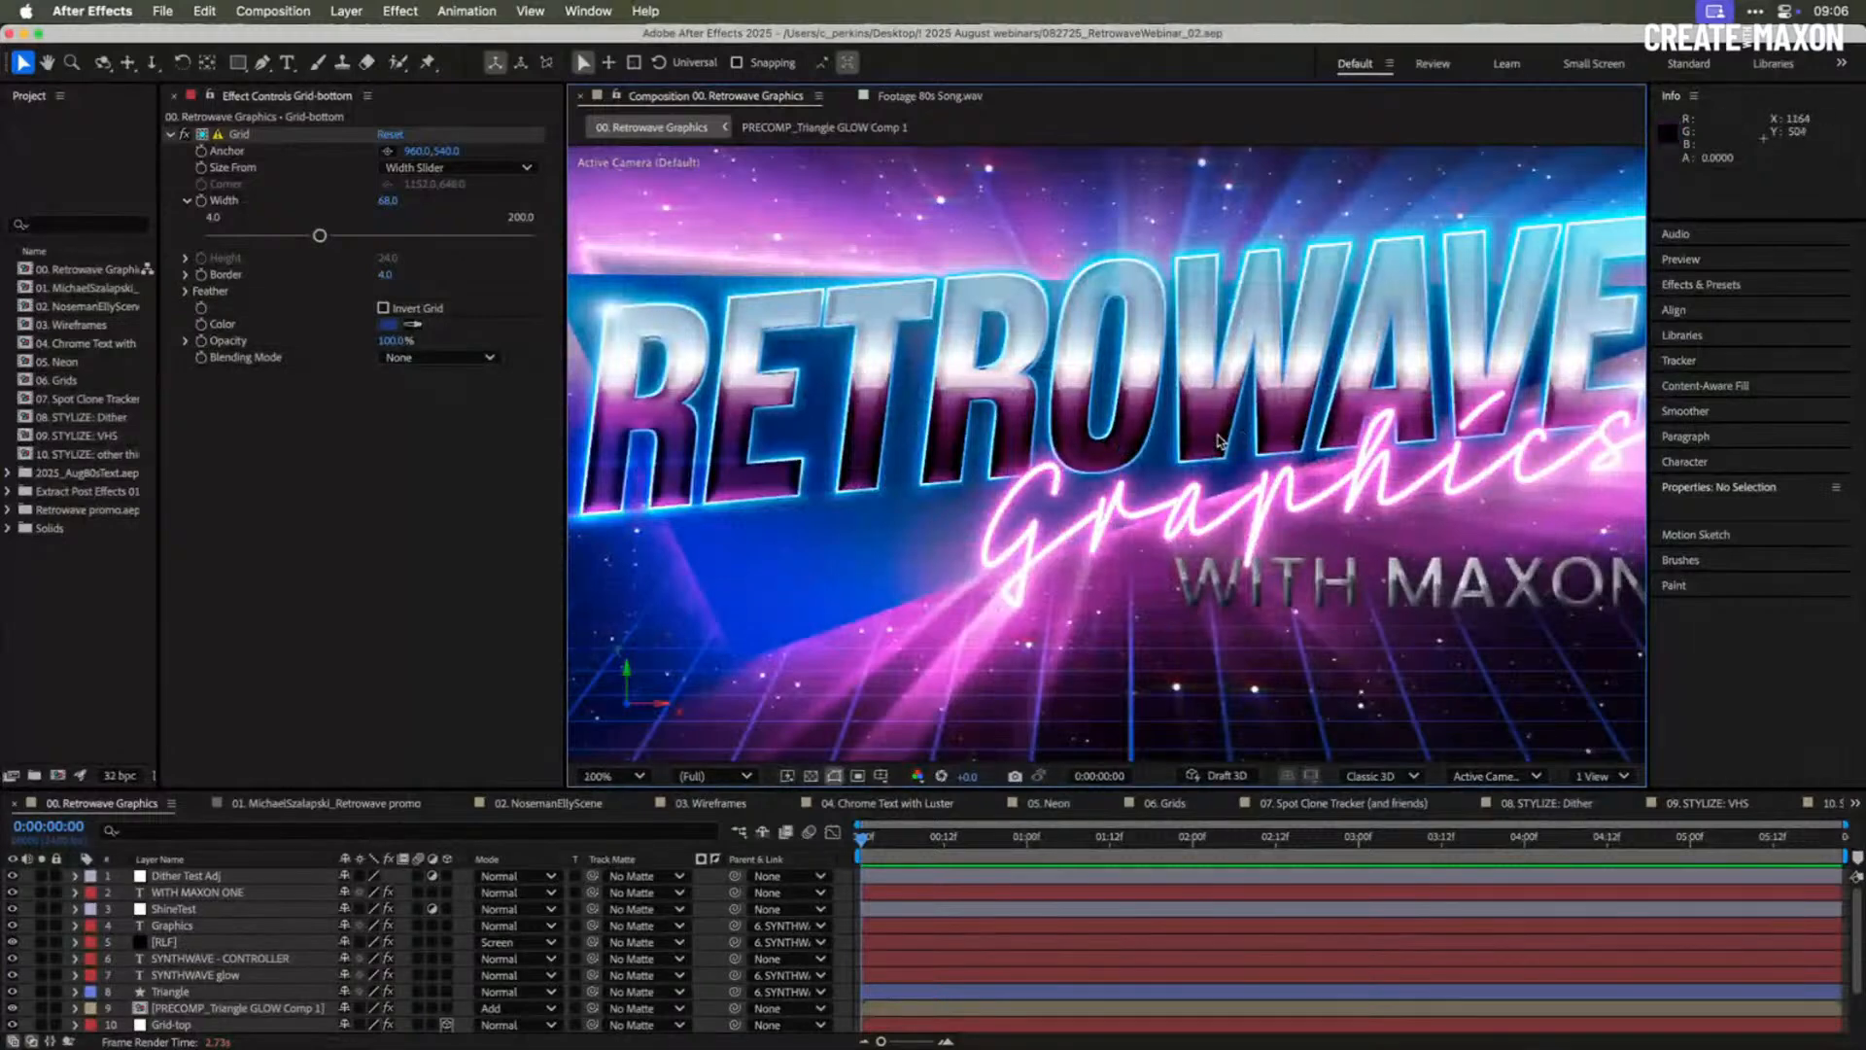
key(comma)
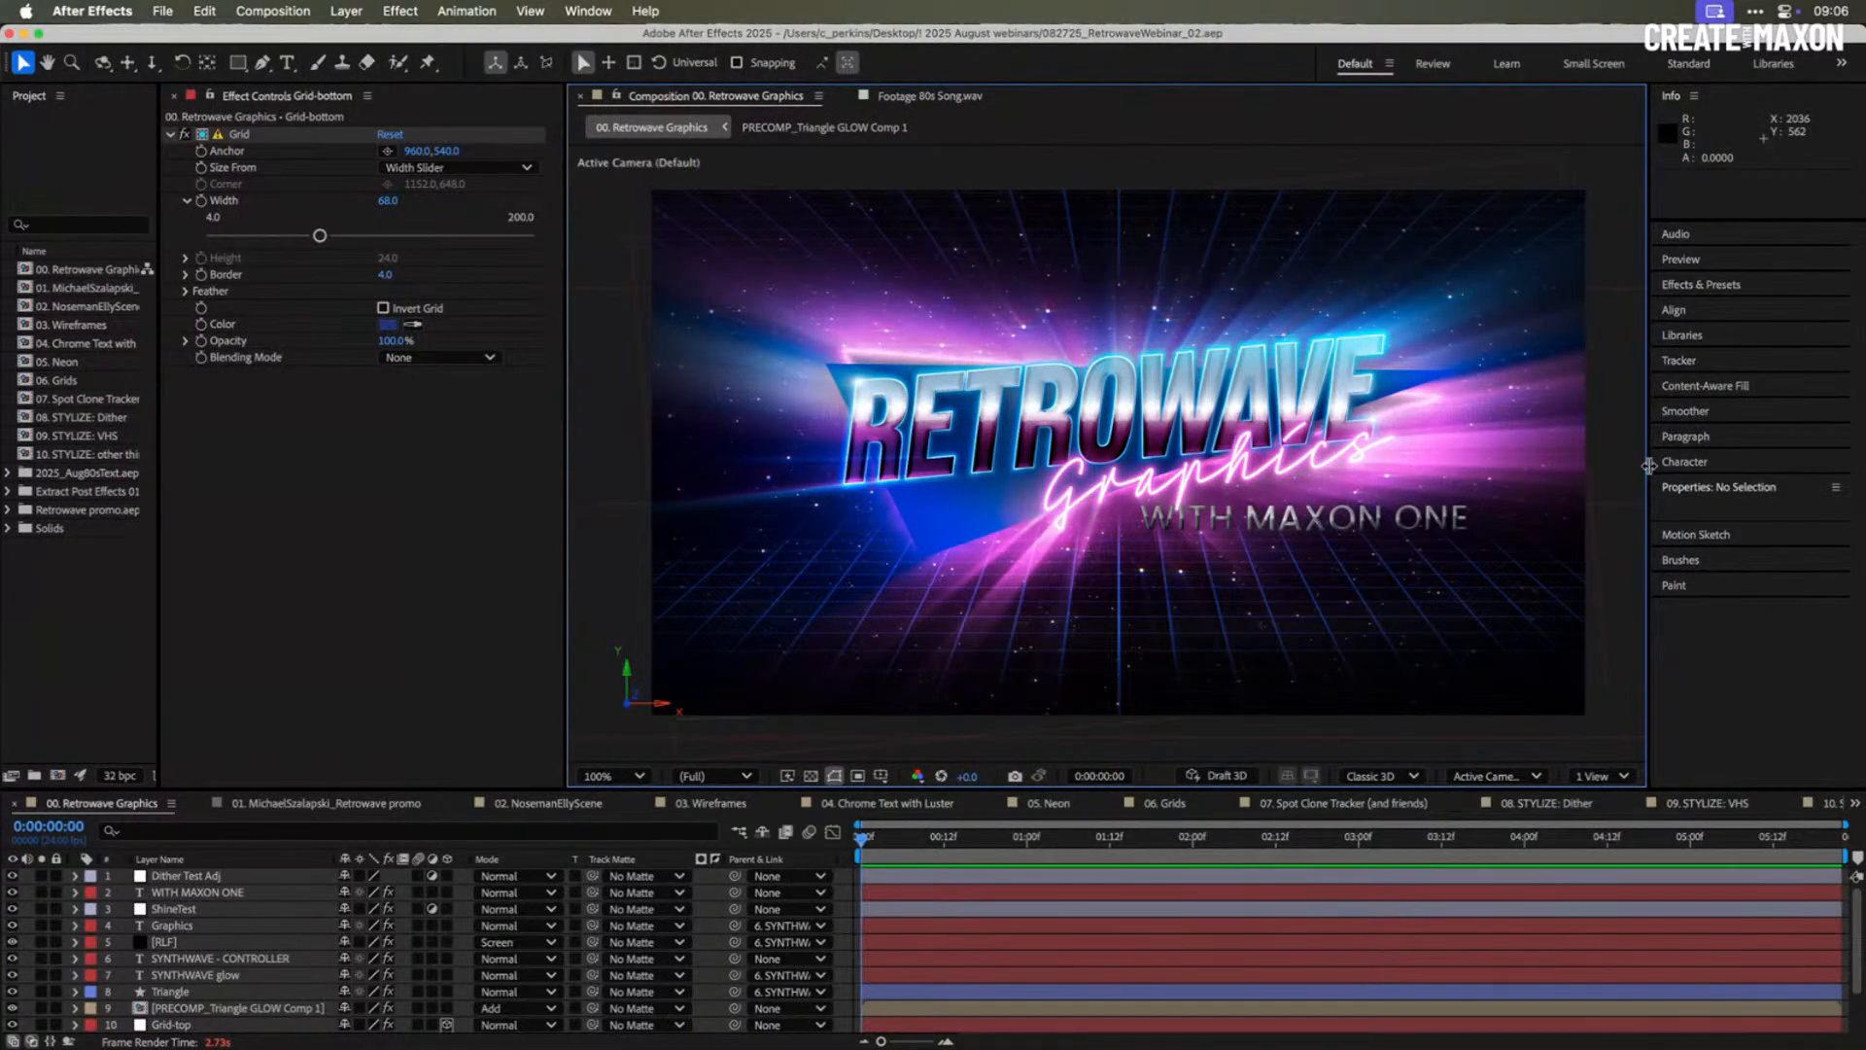
drag(1648, 464, 1720, 463)
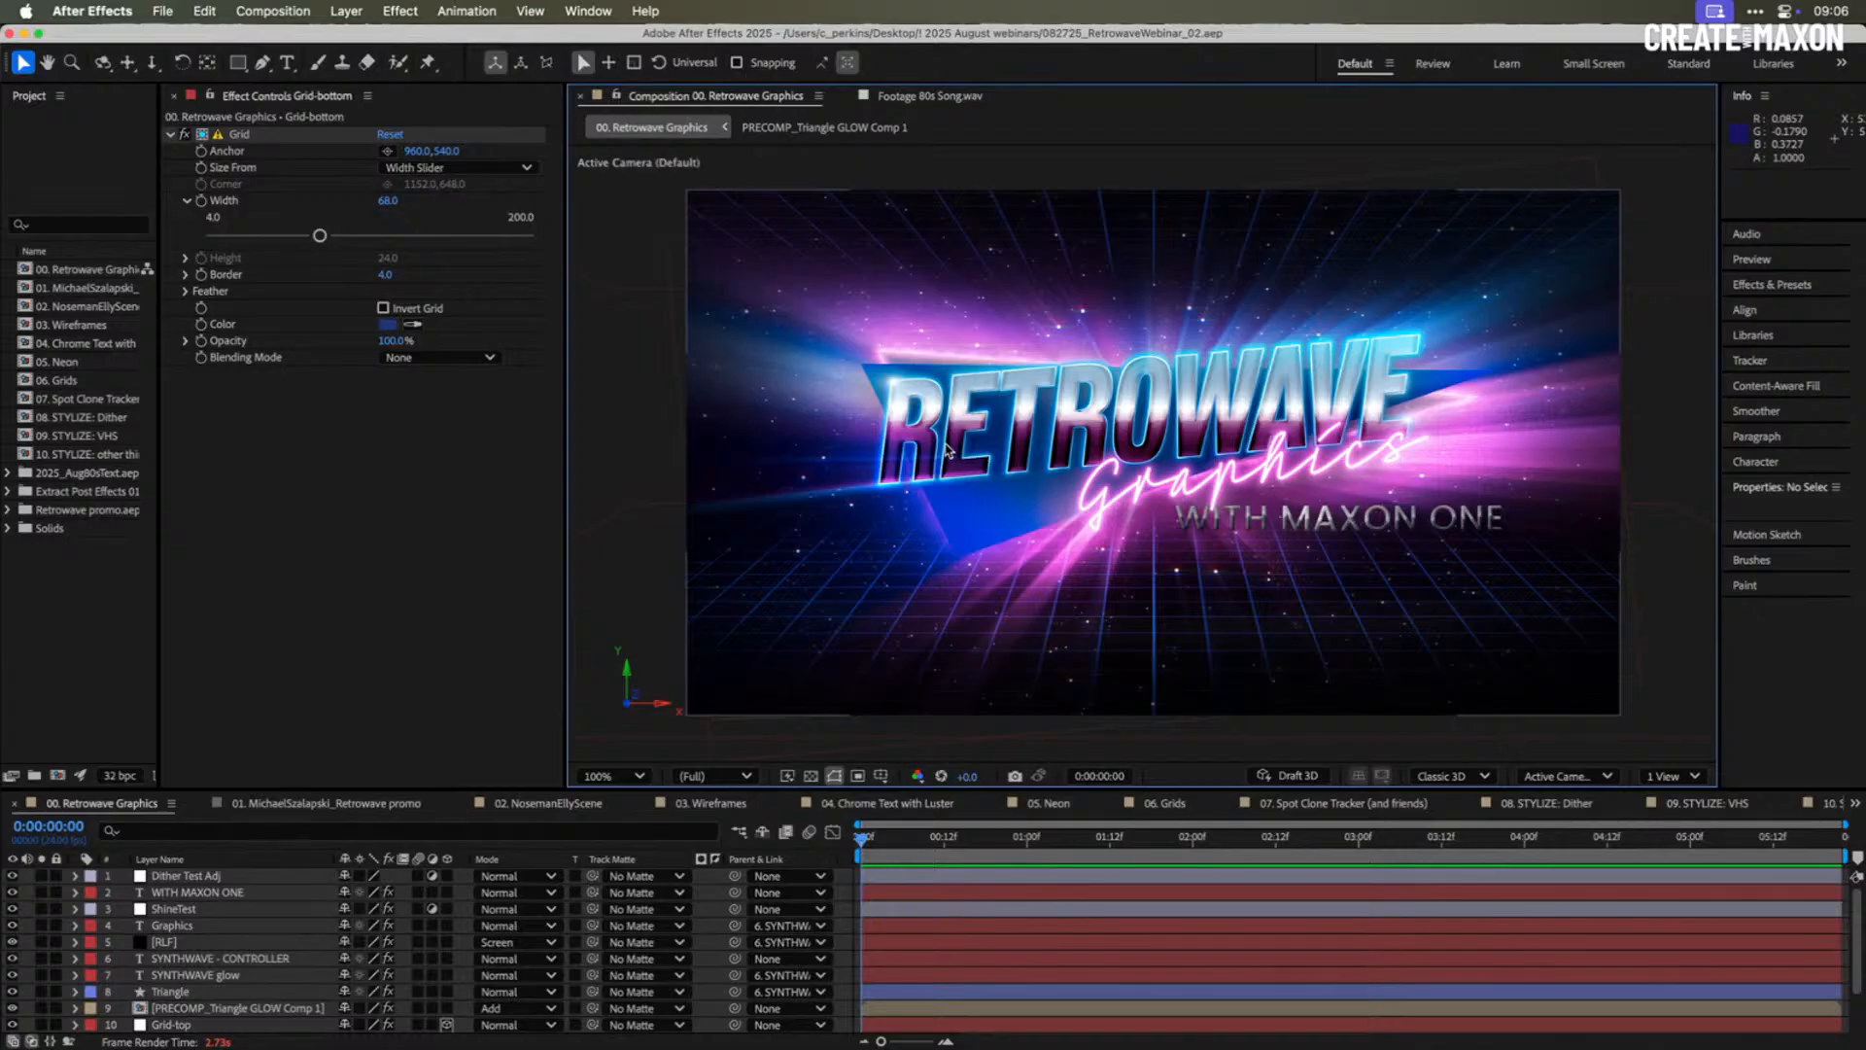
key(period)
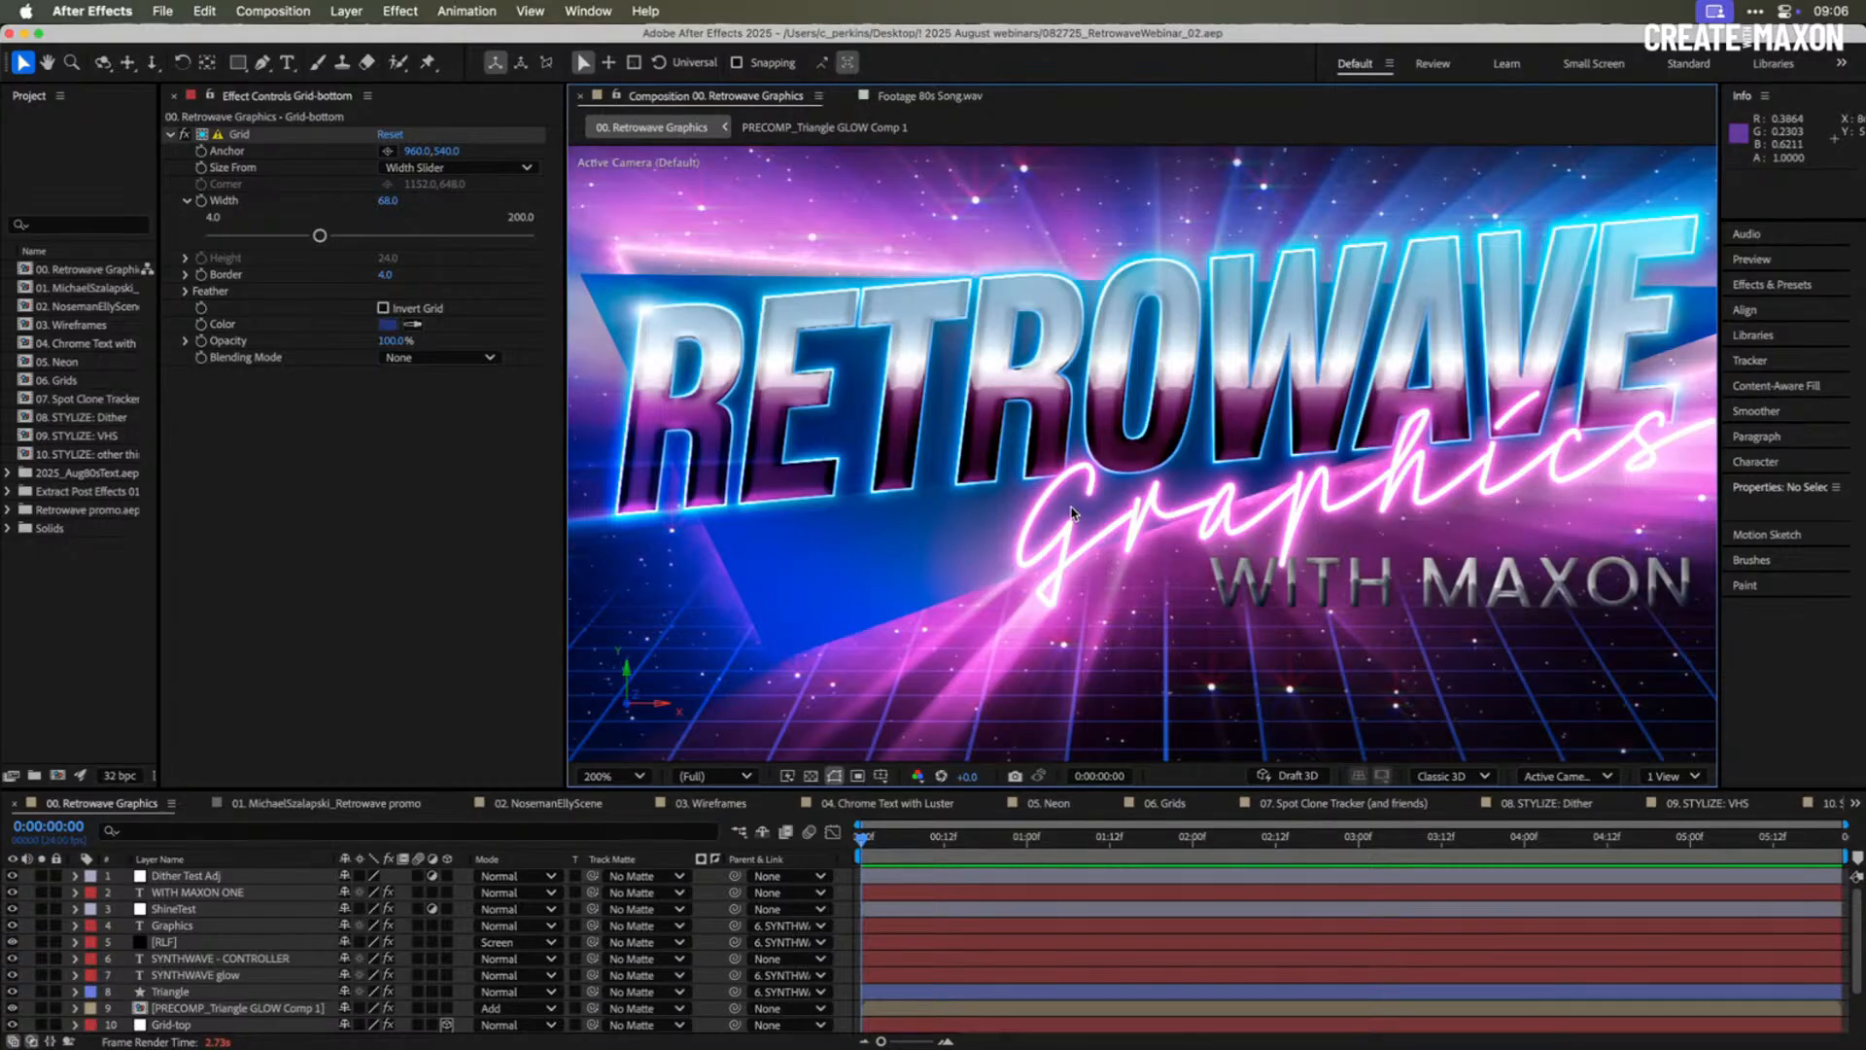
key(h)
drag(933, 324, 1009, 488)
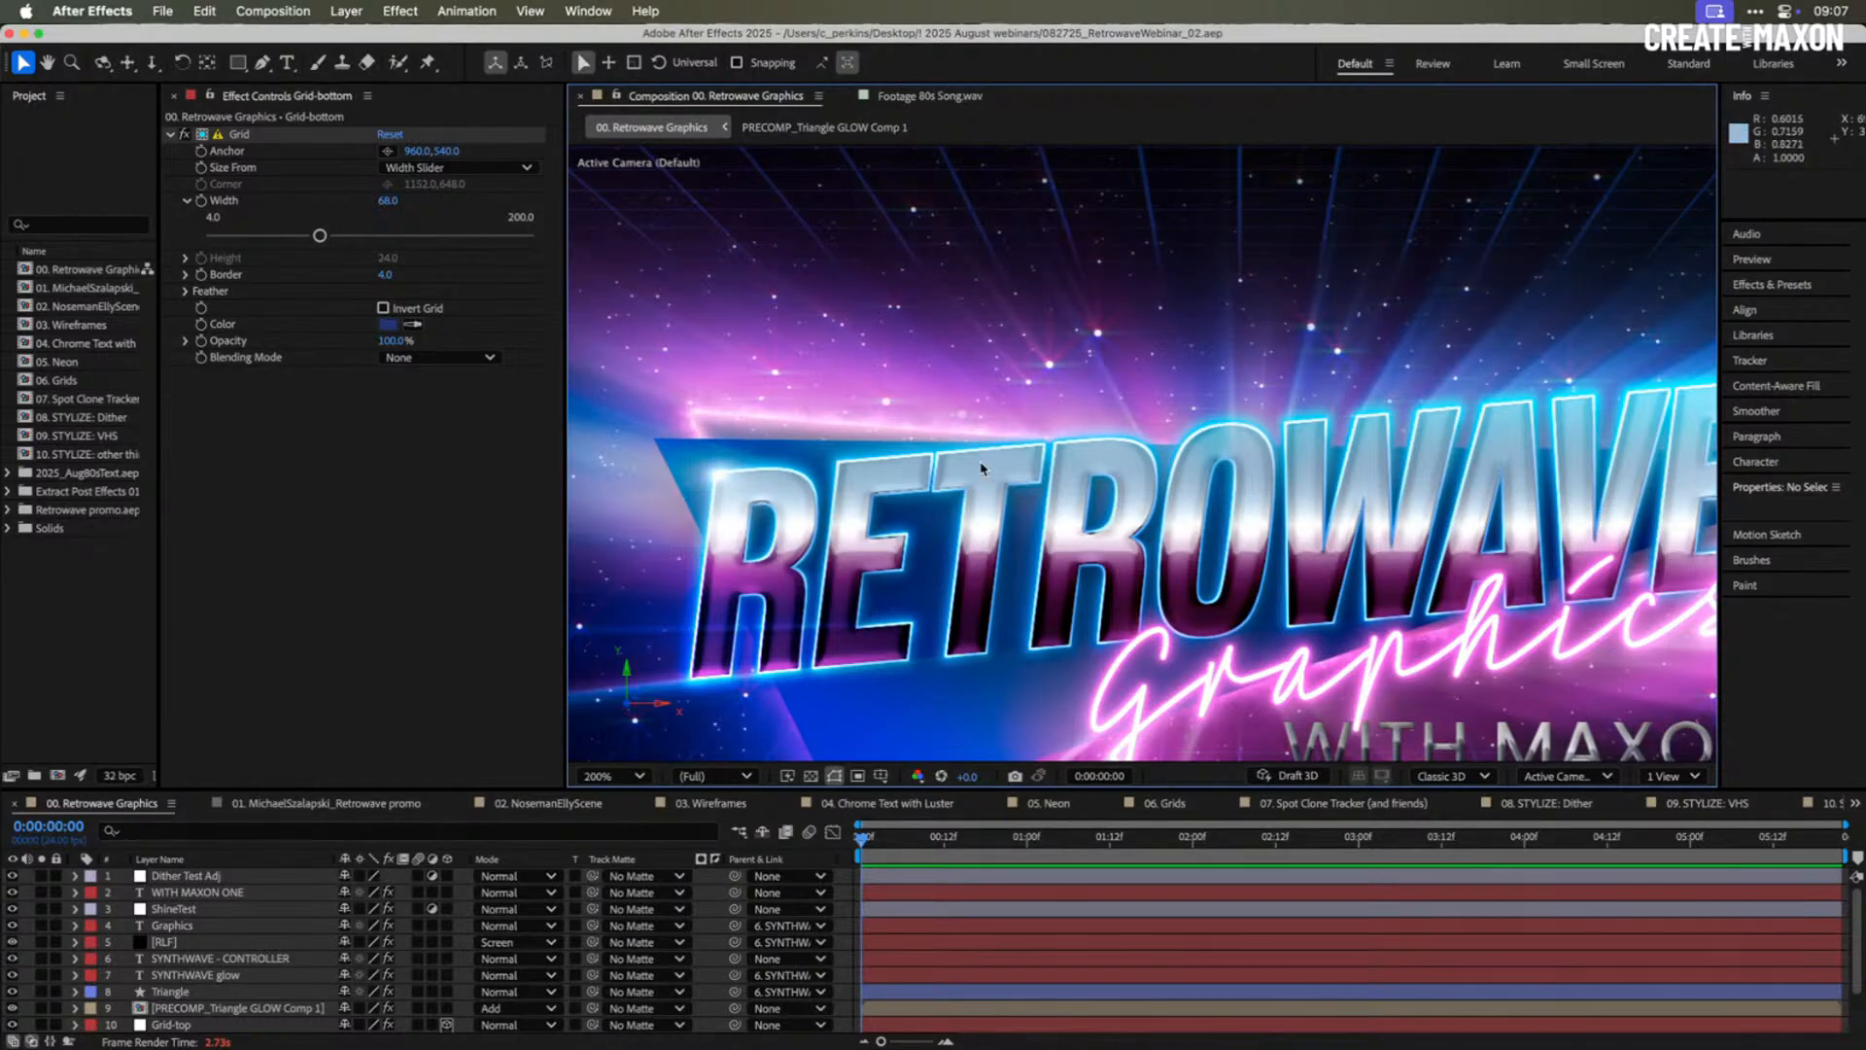
scroll(997, 399, down, 2)
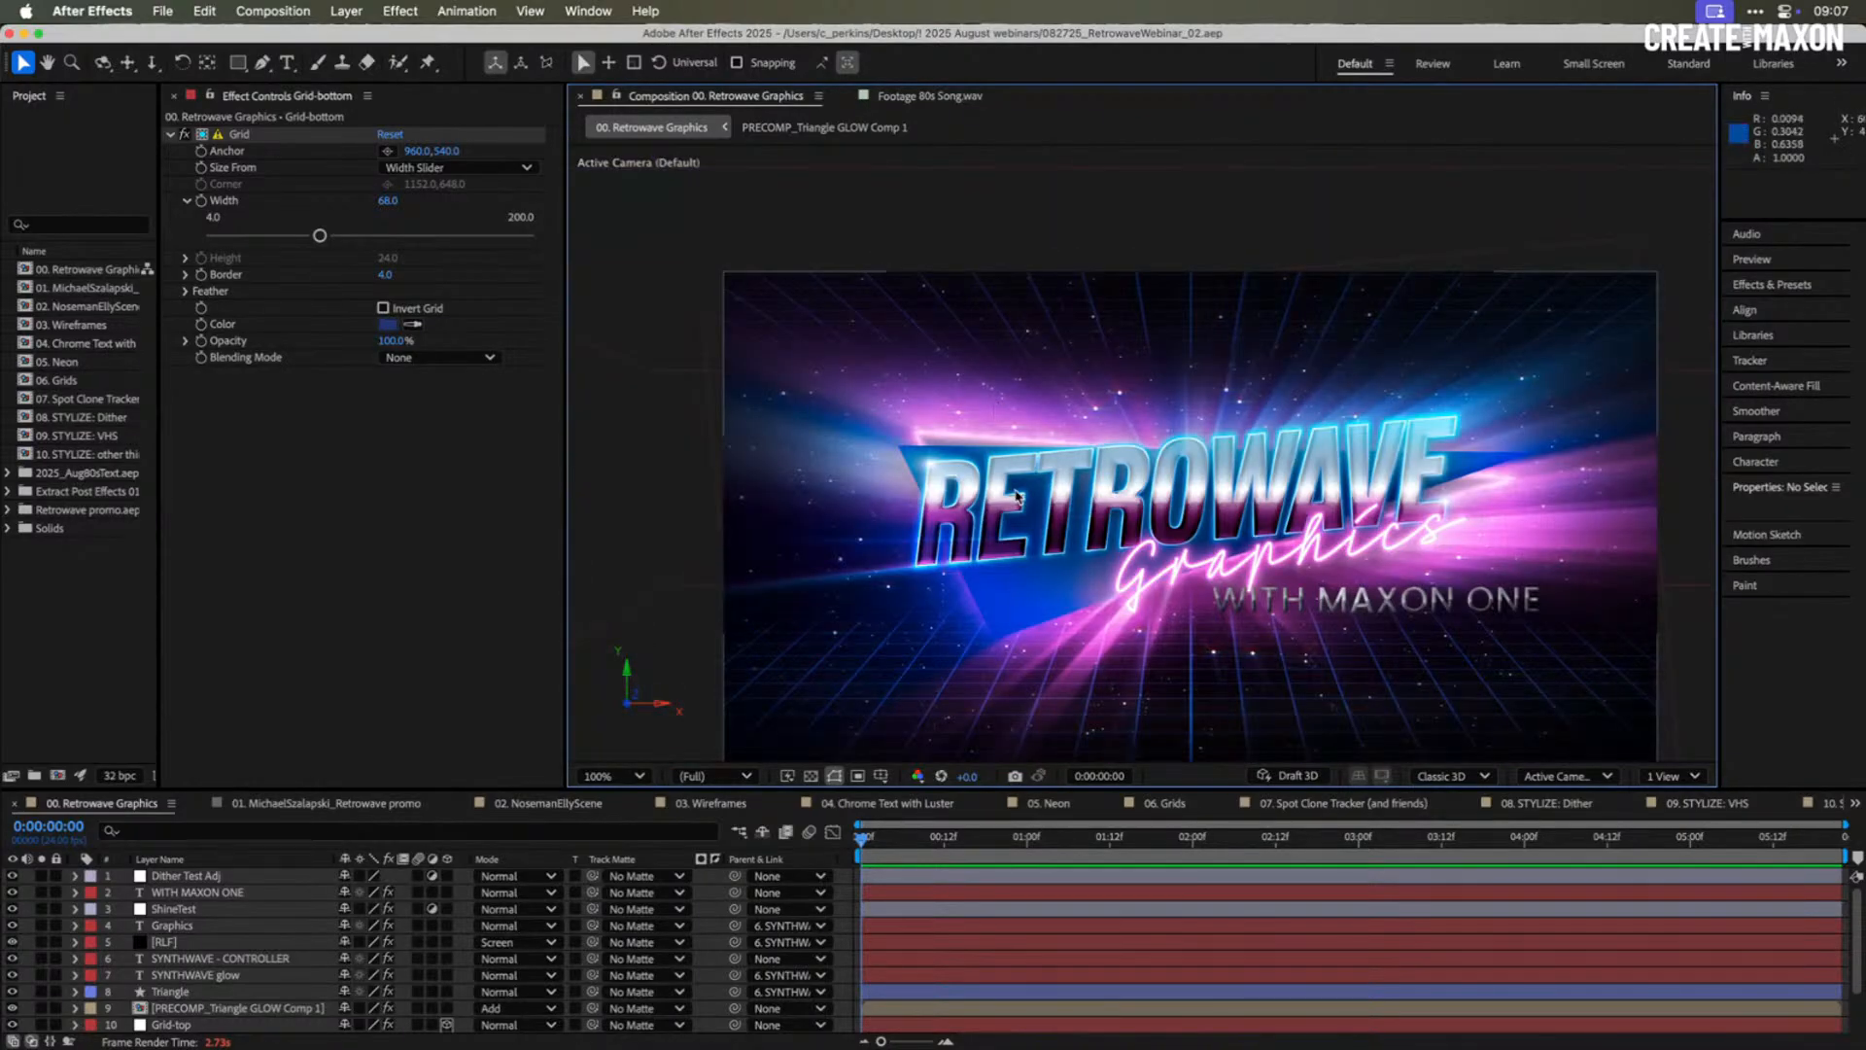
drag(994, 448, 873, 357)
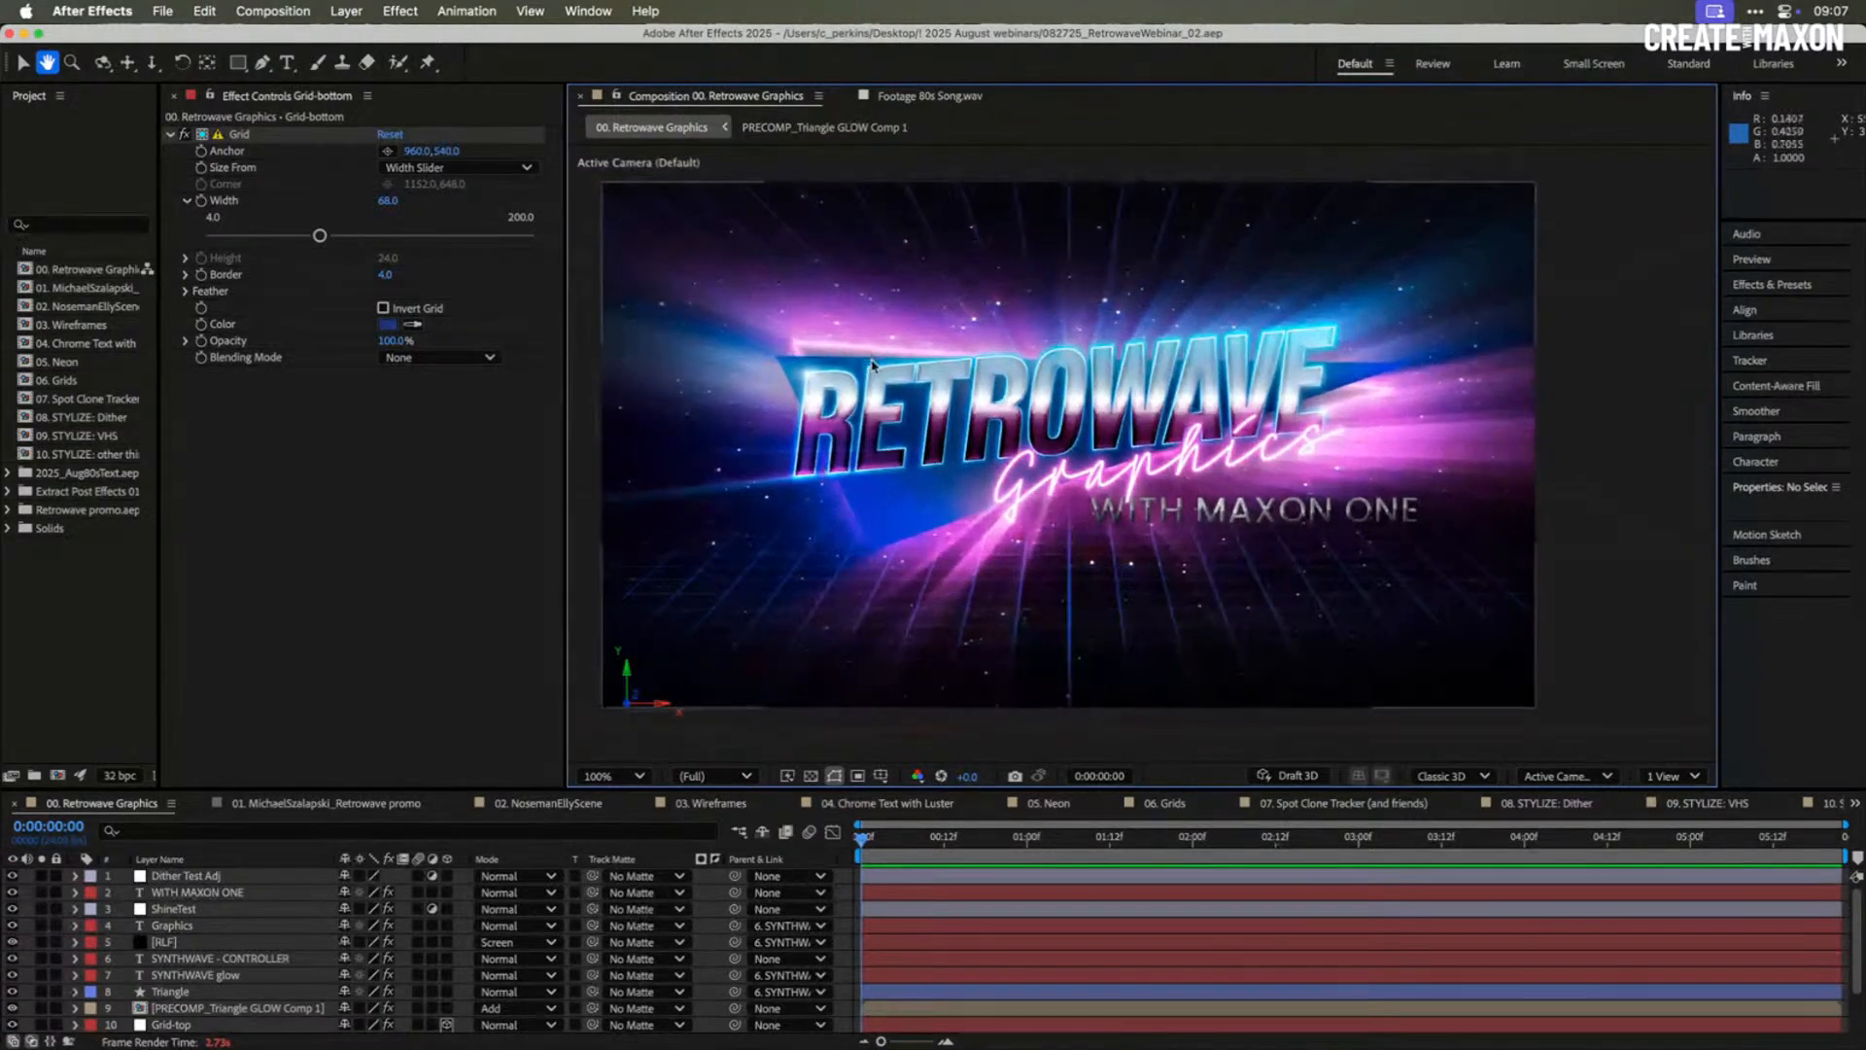
- Compare the Retrowave Graphics composition without and with the ShineTest layer, inspecting the title and triangle up close
click(176, 910)
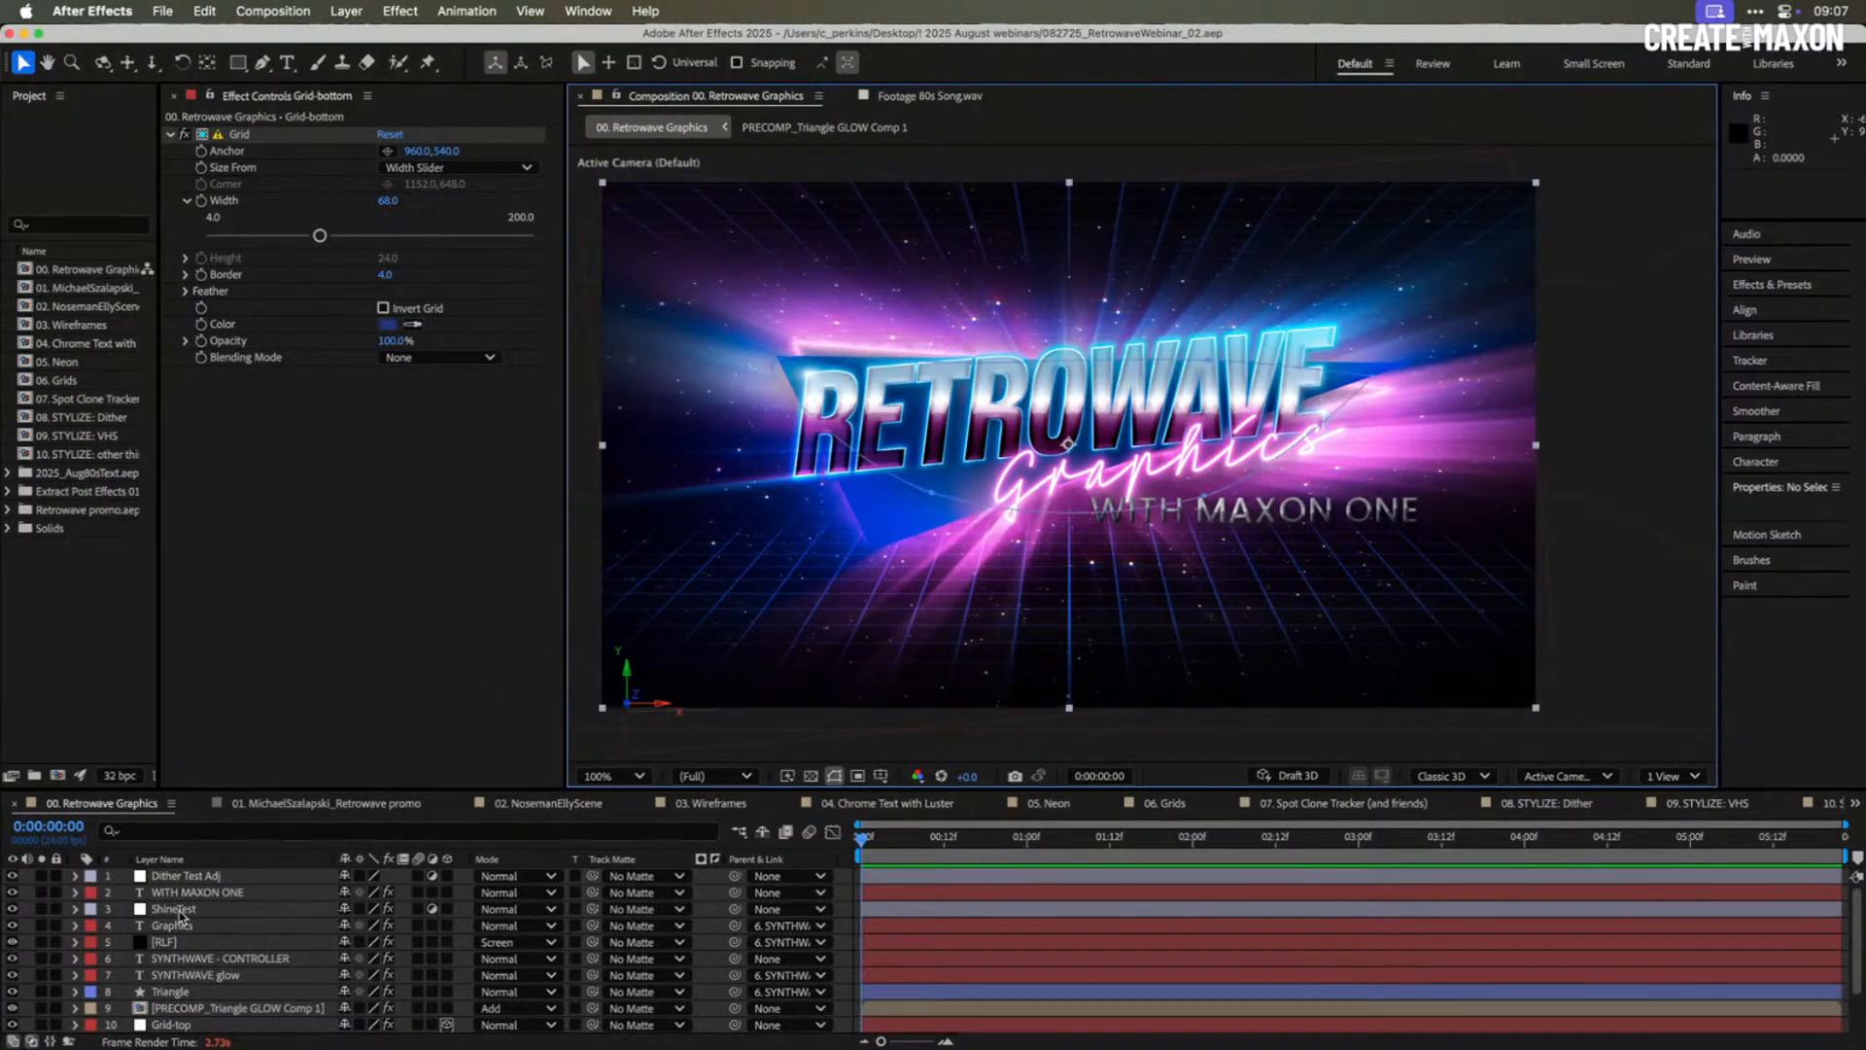
click(12, 909)
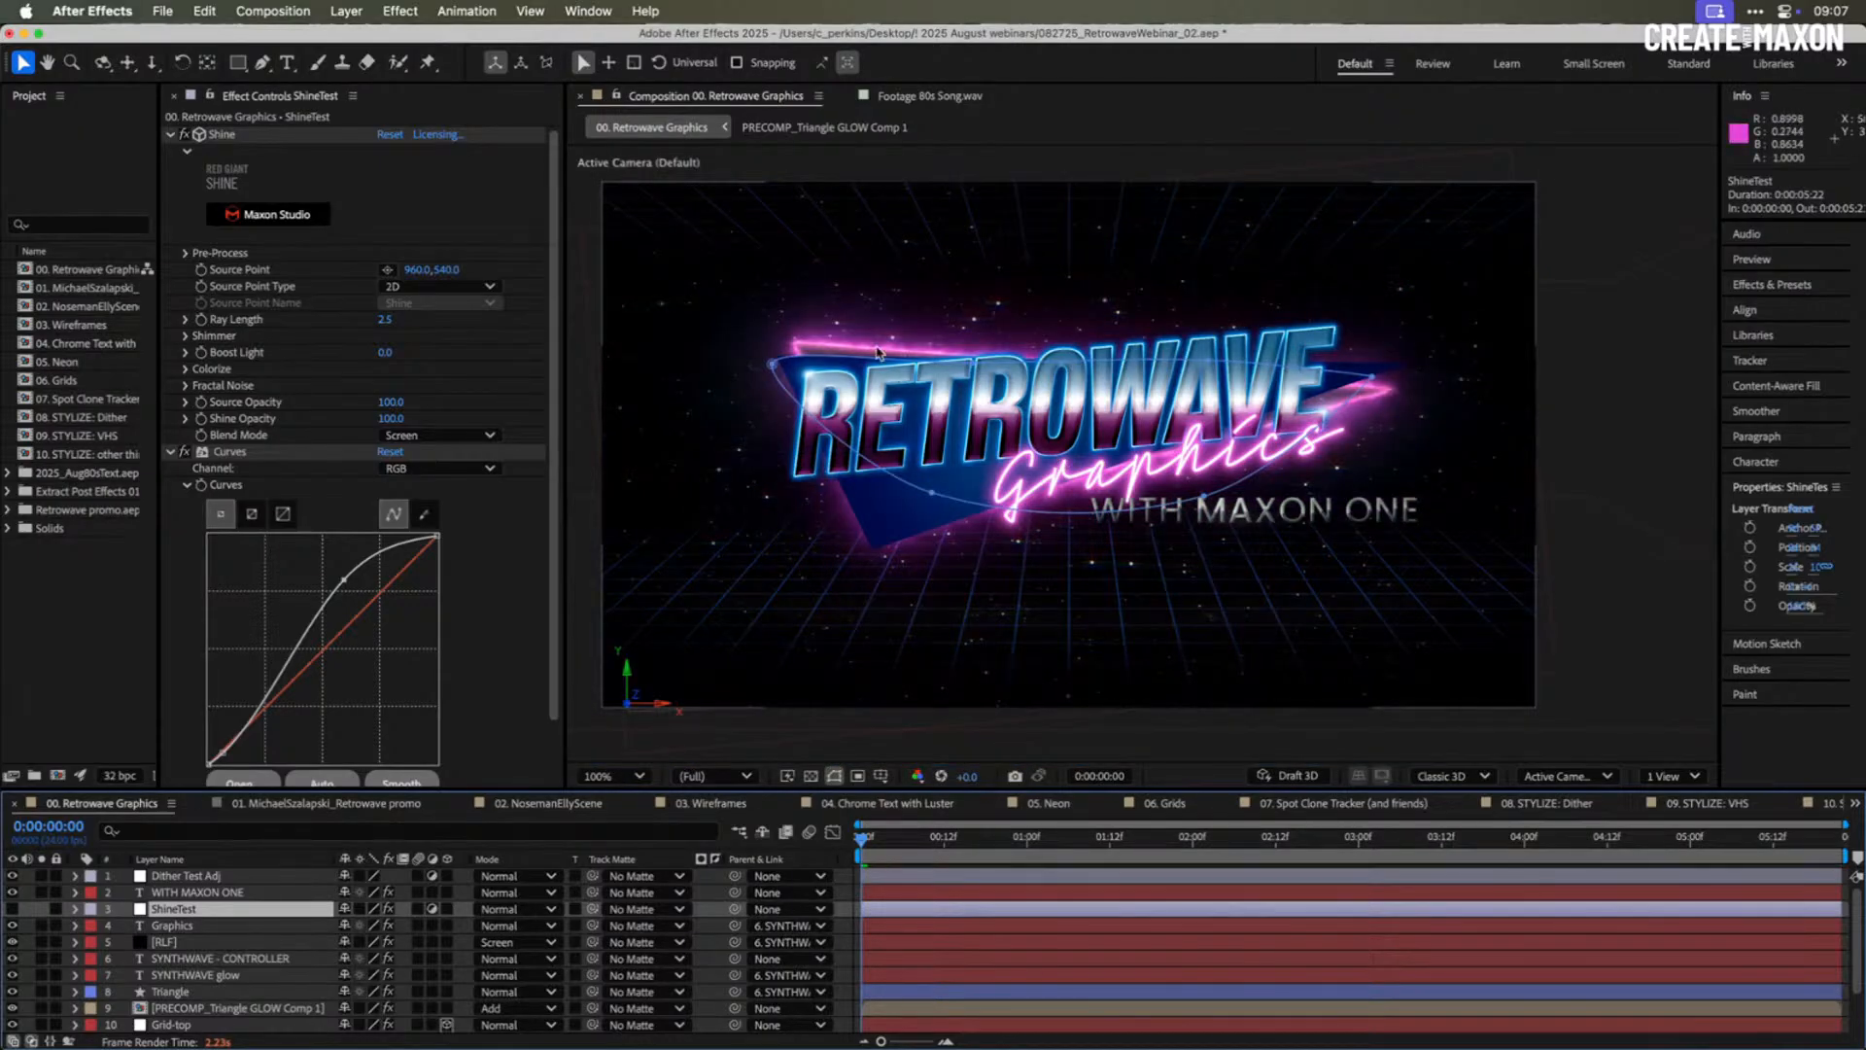
key(period)
drag(746, 272, 988, 355)
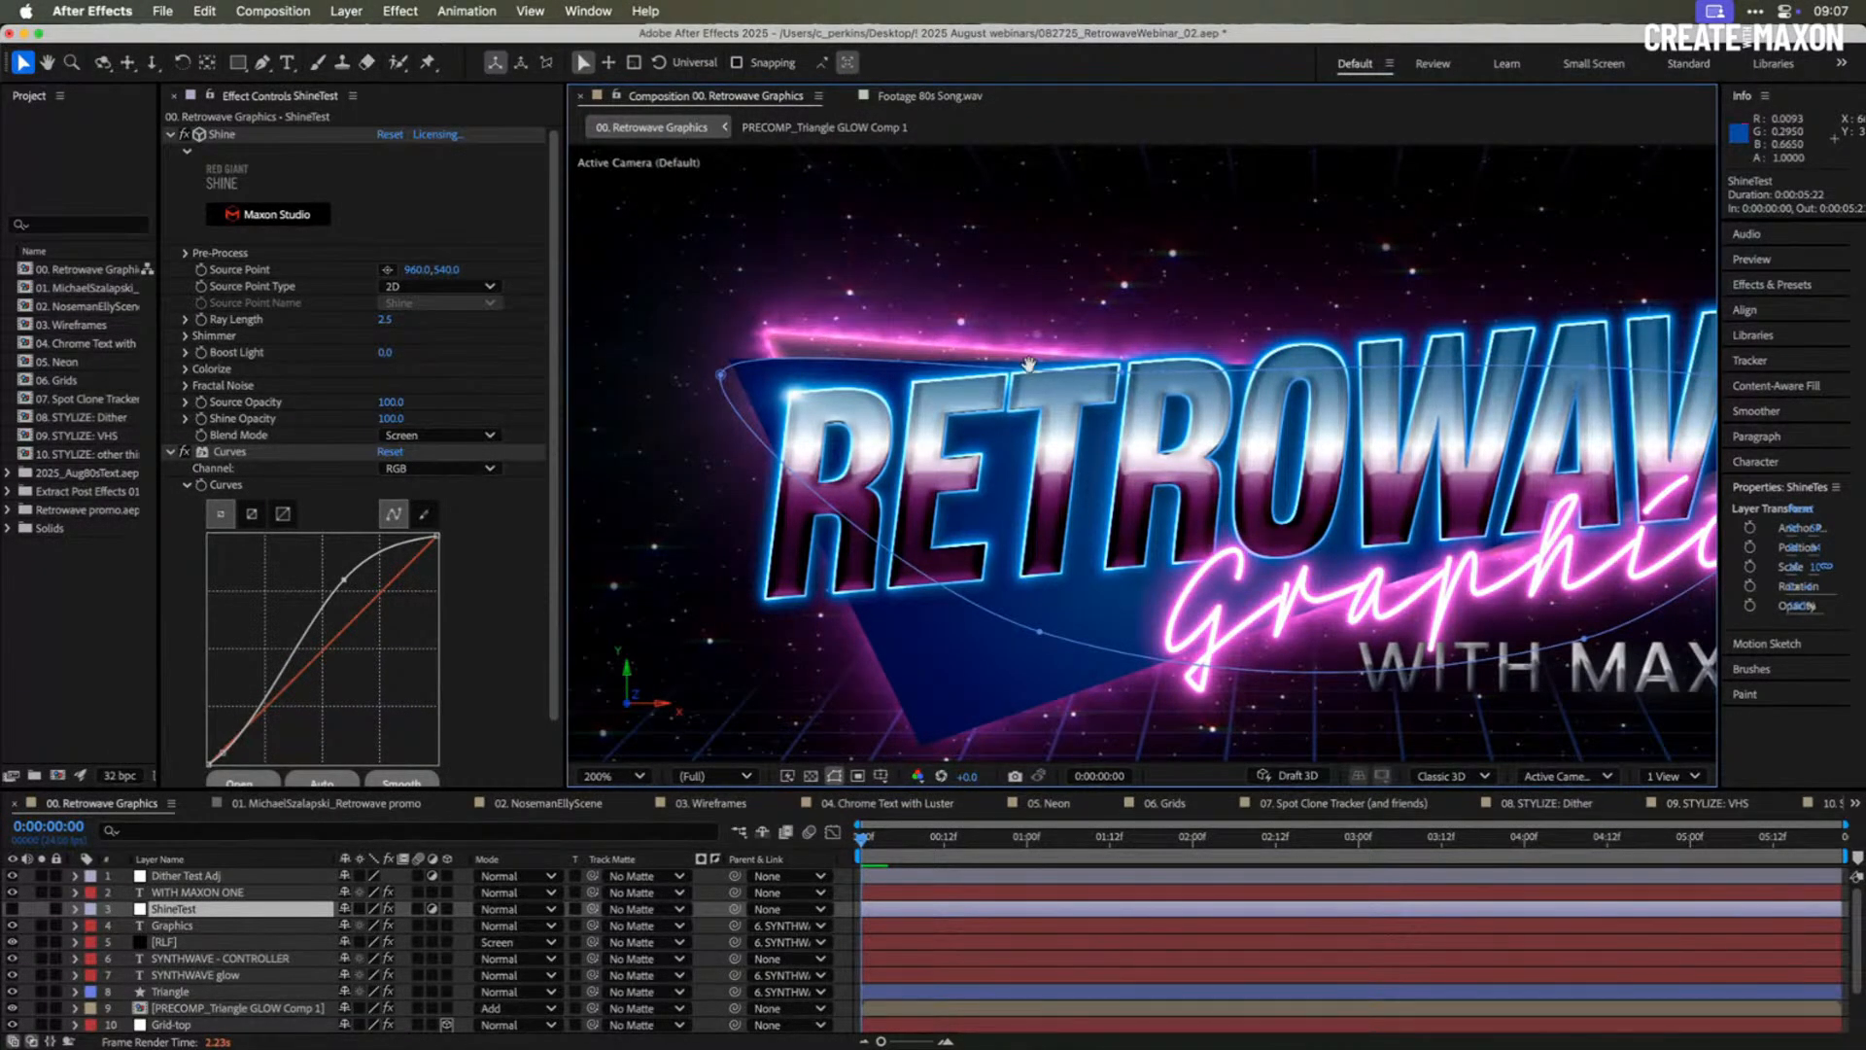
key(h)
drag(1029, 368, 893, 317)
key(comma)
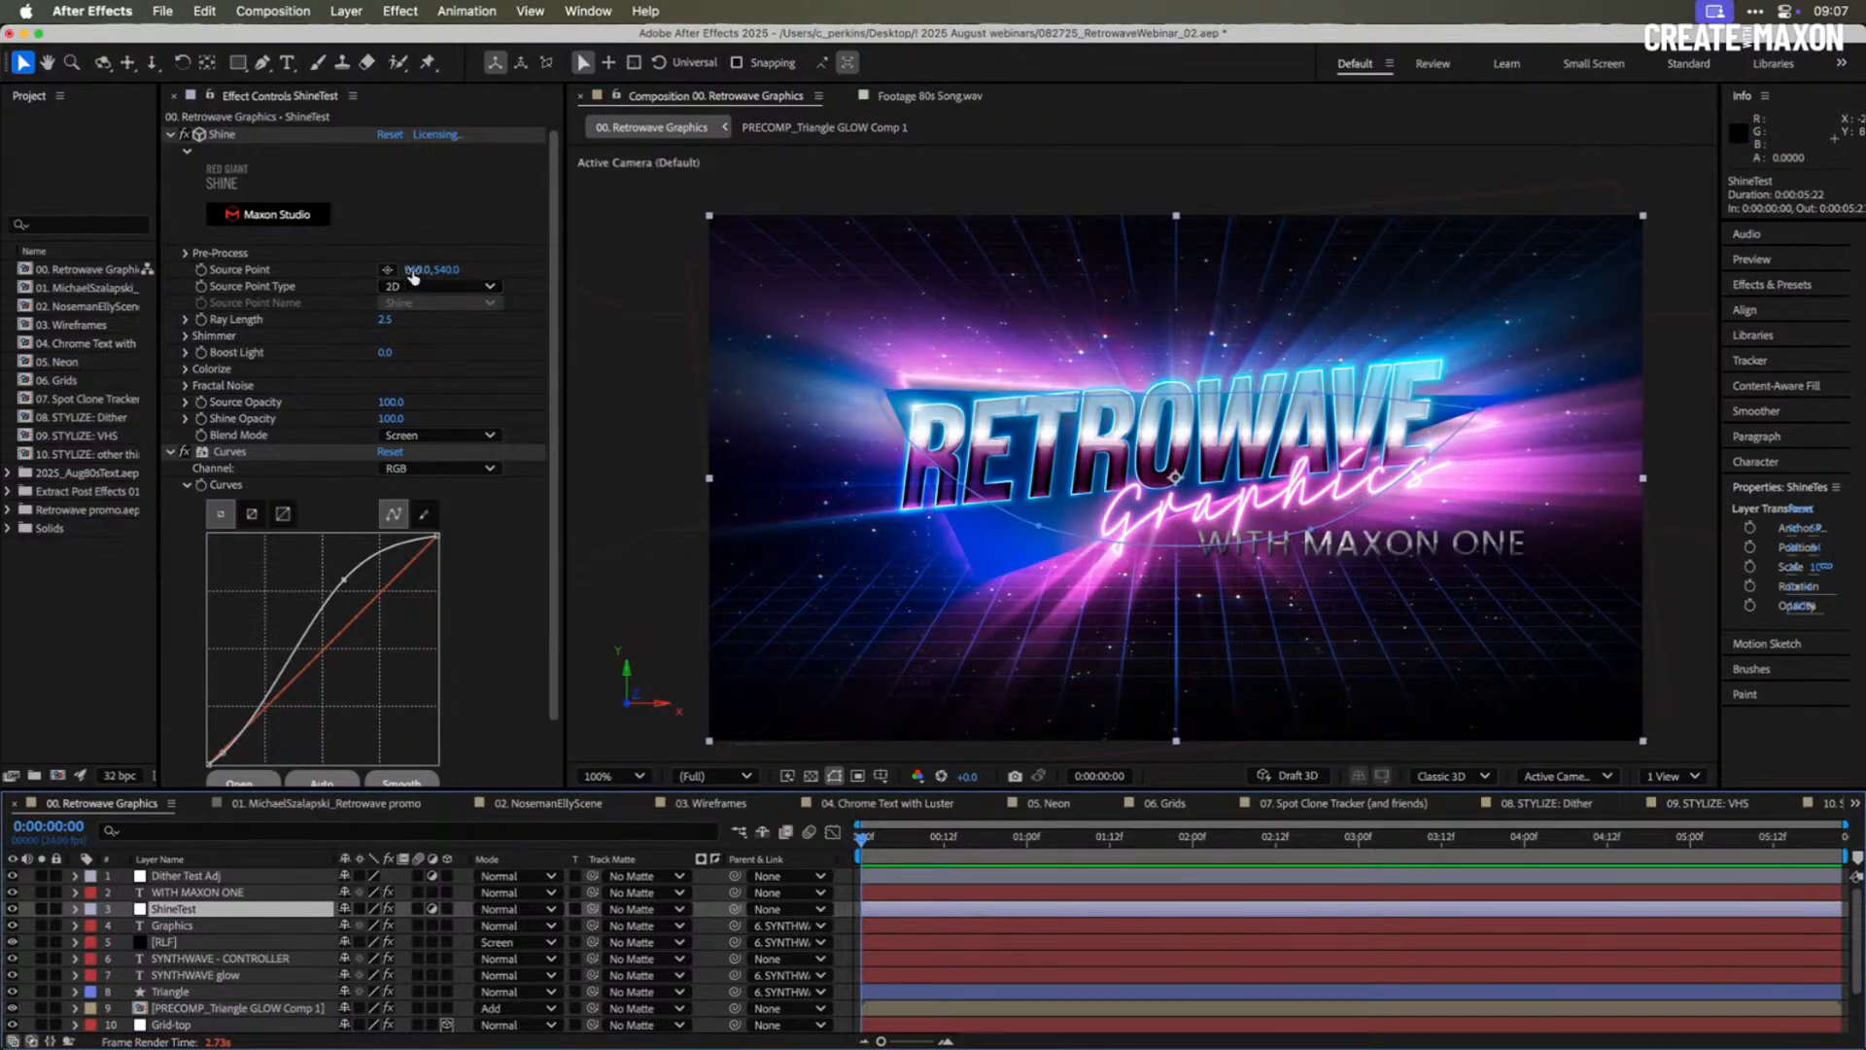
- Try shifting the Shine effect's source point horizontally to 928, and undo the change
drag(418, 269, 382, 273)
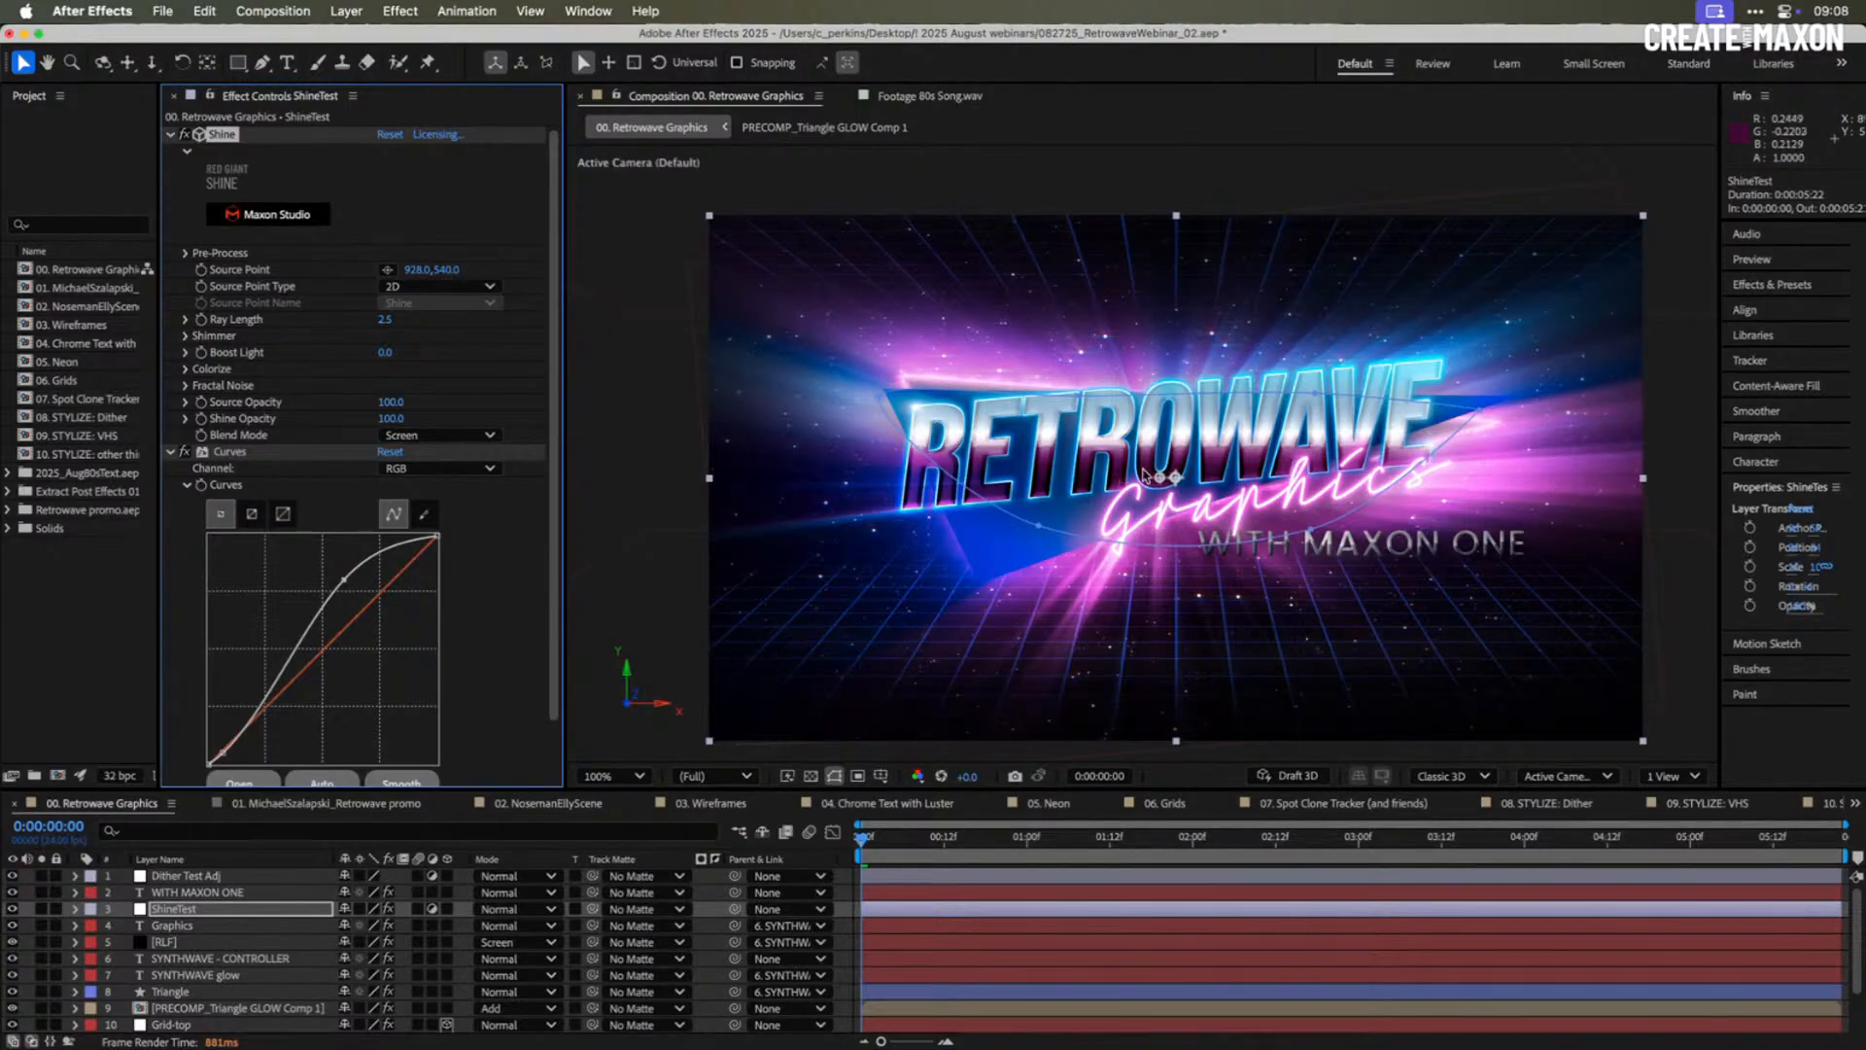
drag(1161, 477, 1176, 477)
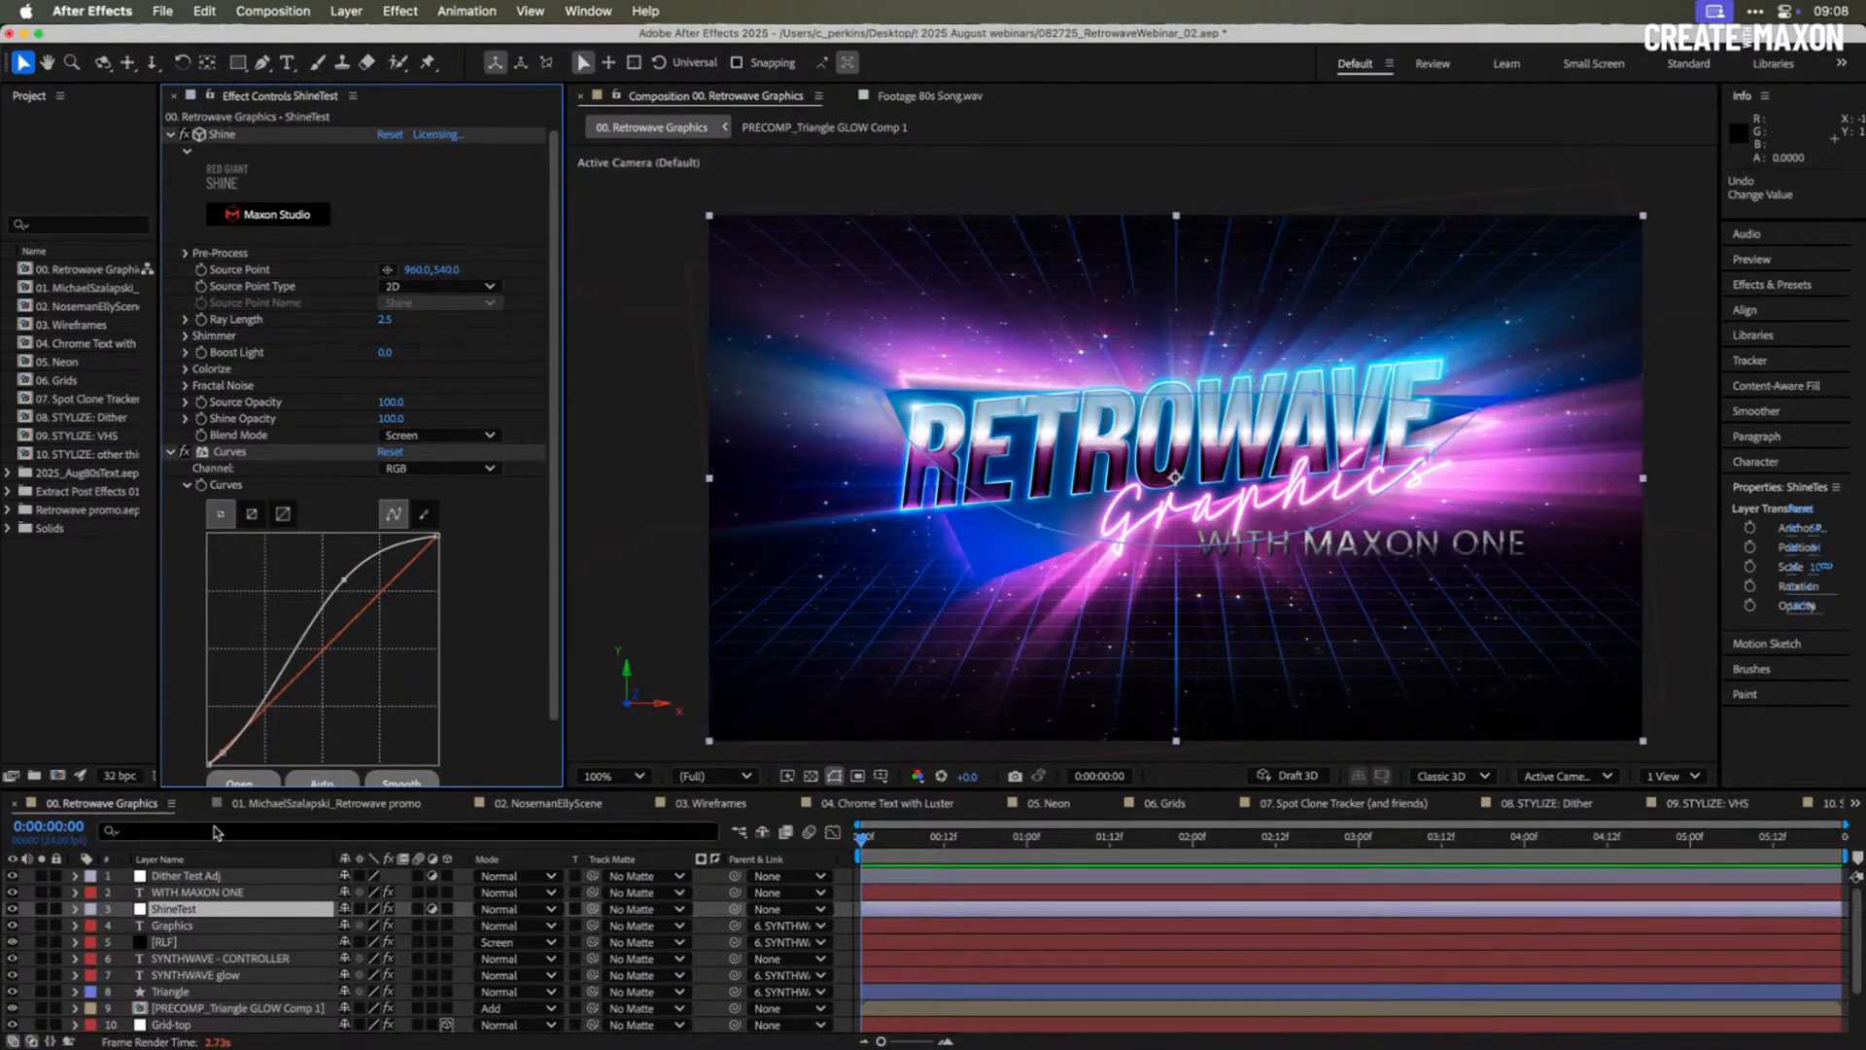
- Open the 01 Retrowave promo composition and view its frames at 0:00:07:07 and 0:00:09:23
click(292, 804)
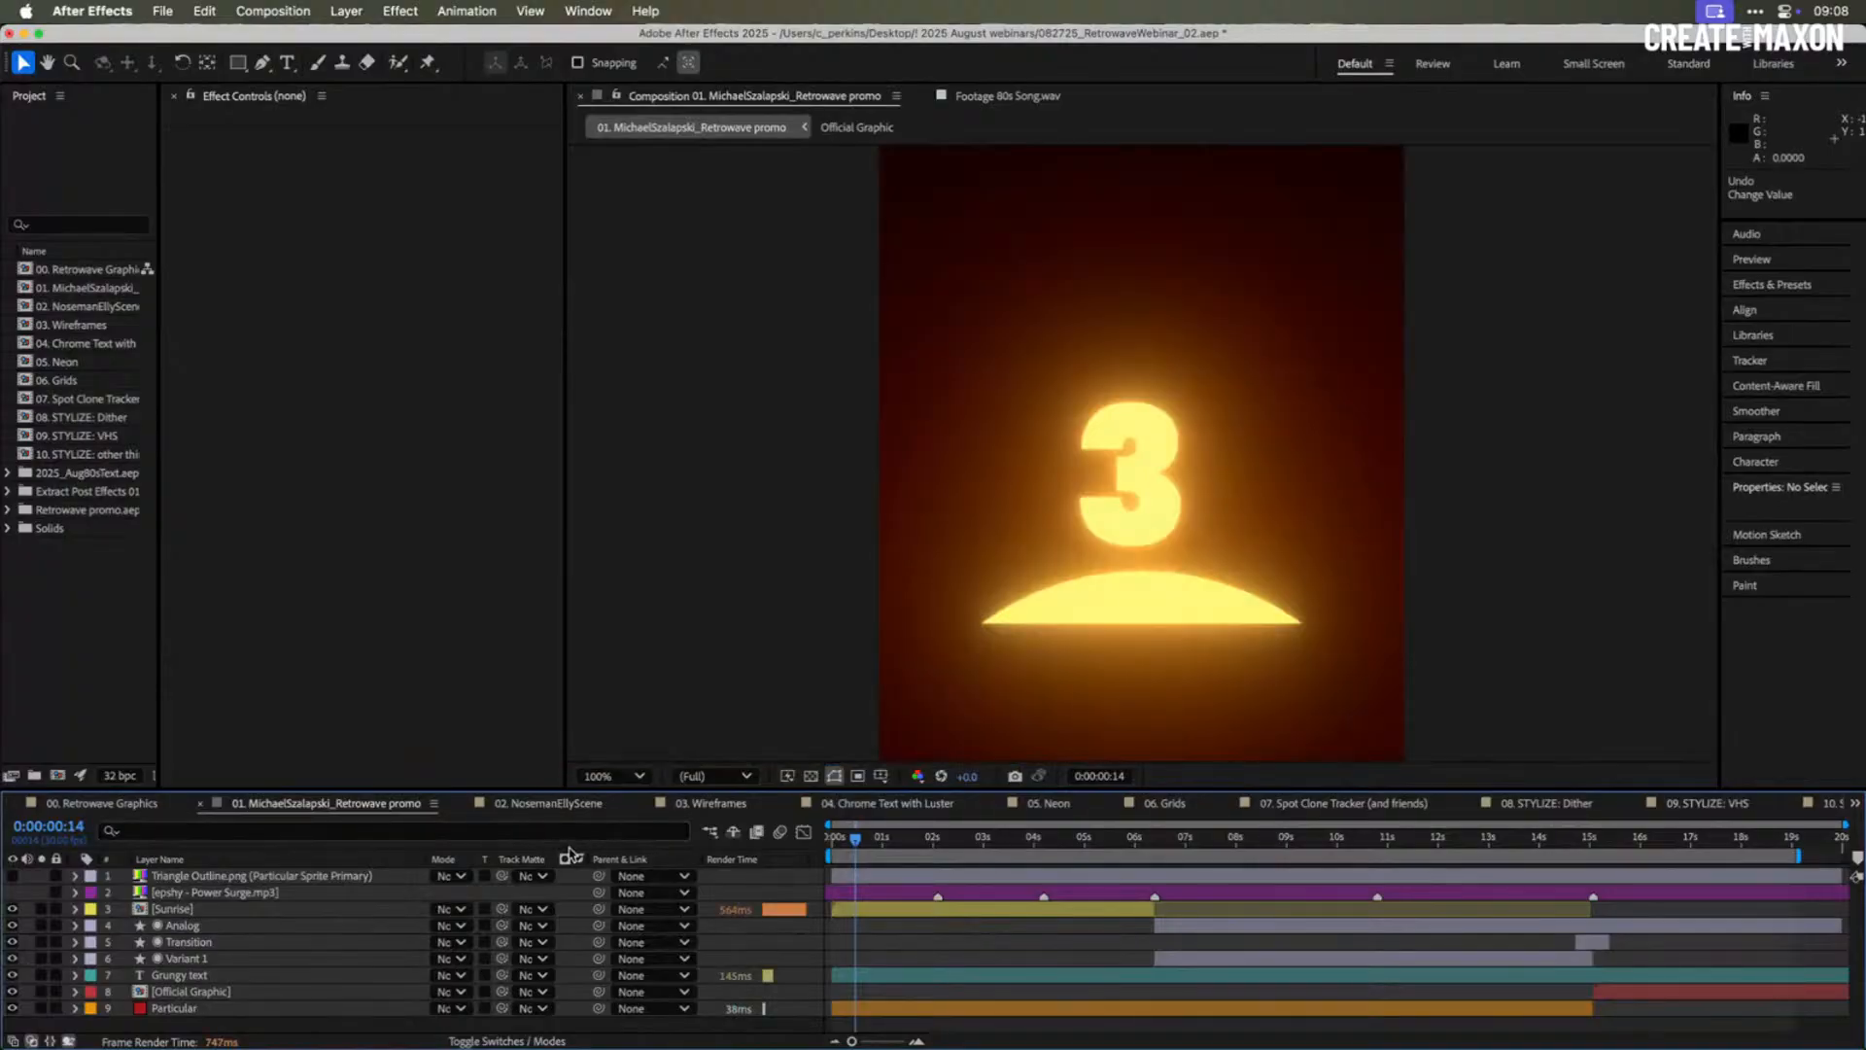
drag(875, 840, 1198, 841)
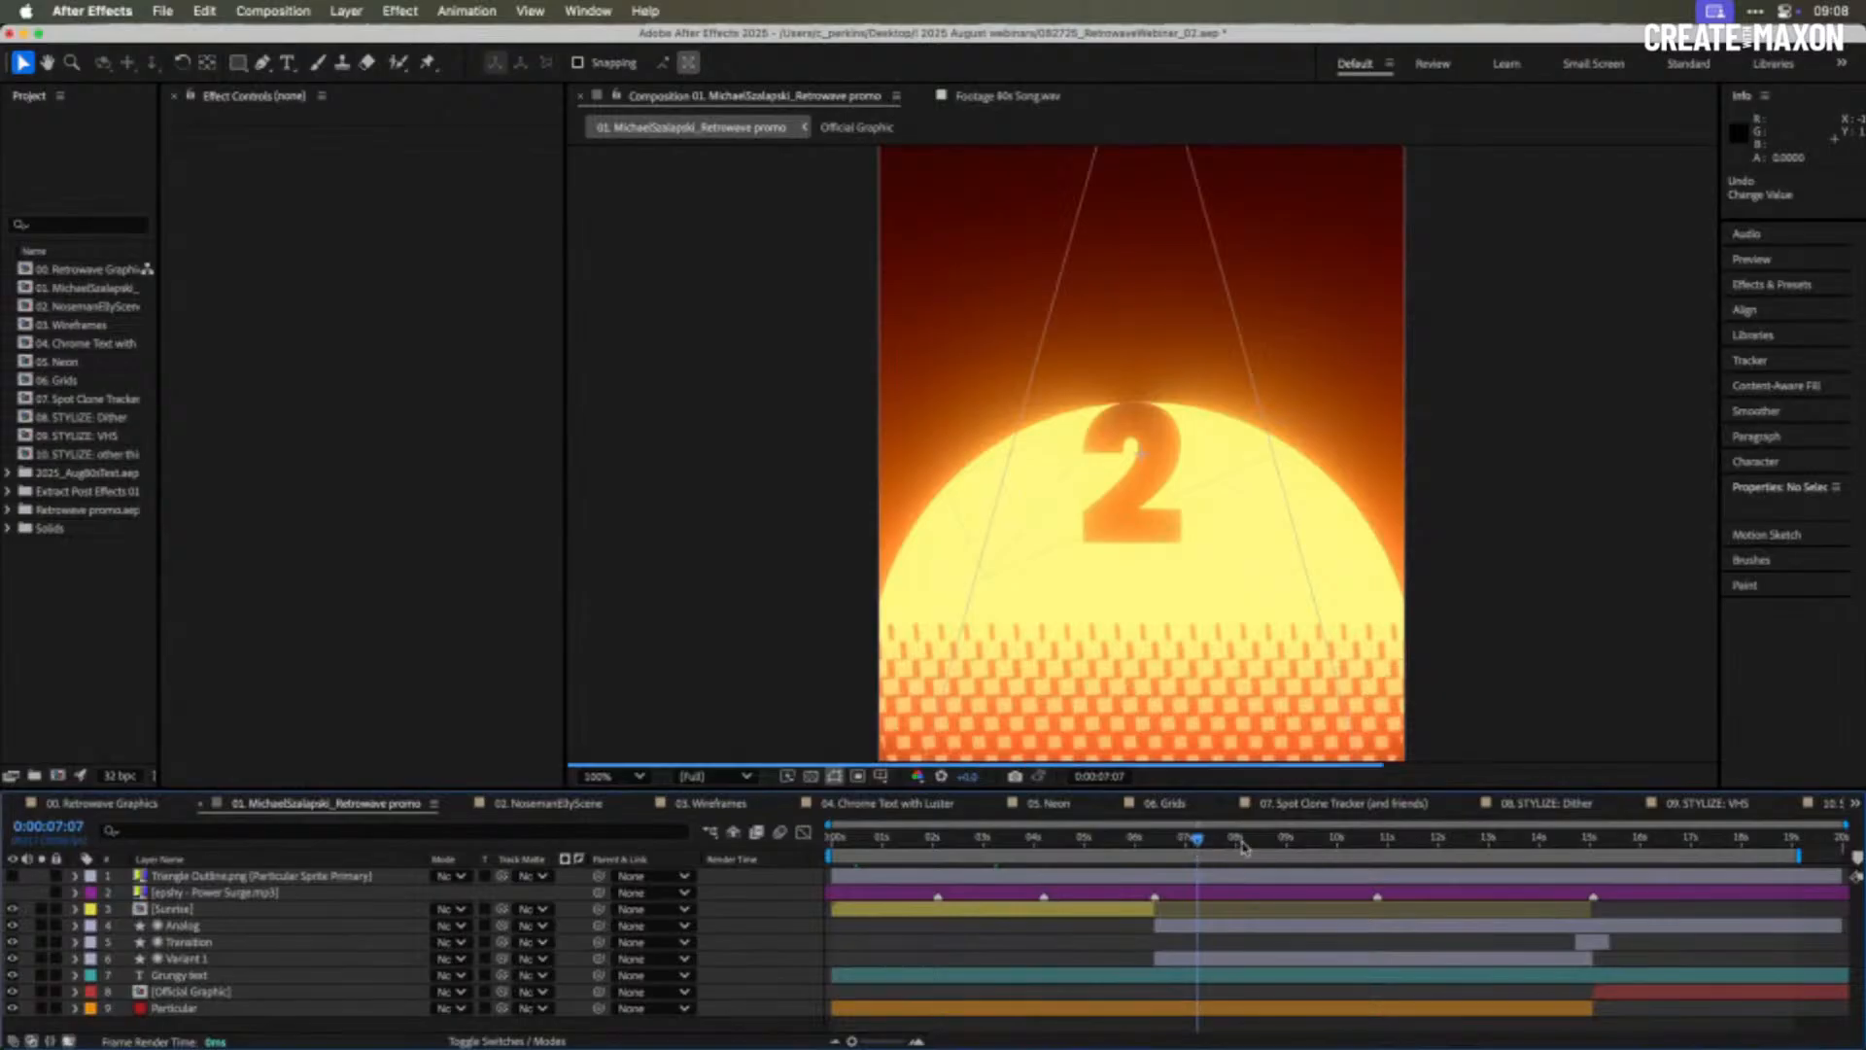
click(1326, 844)
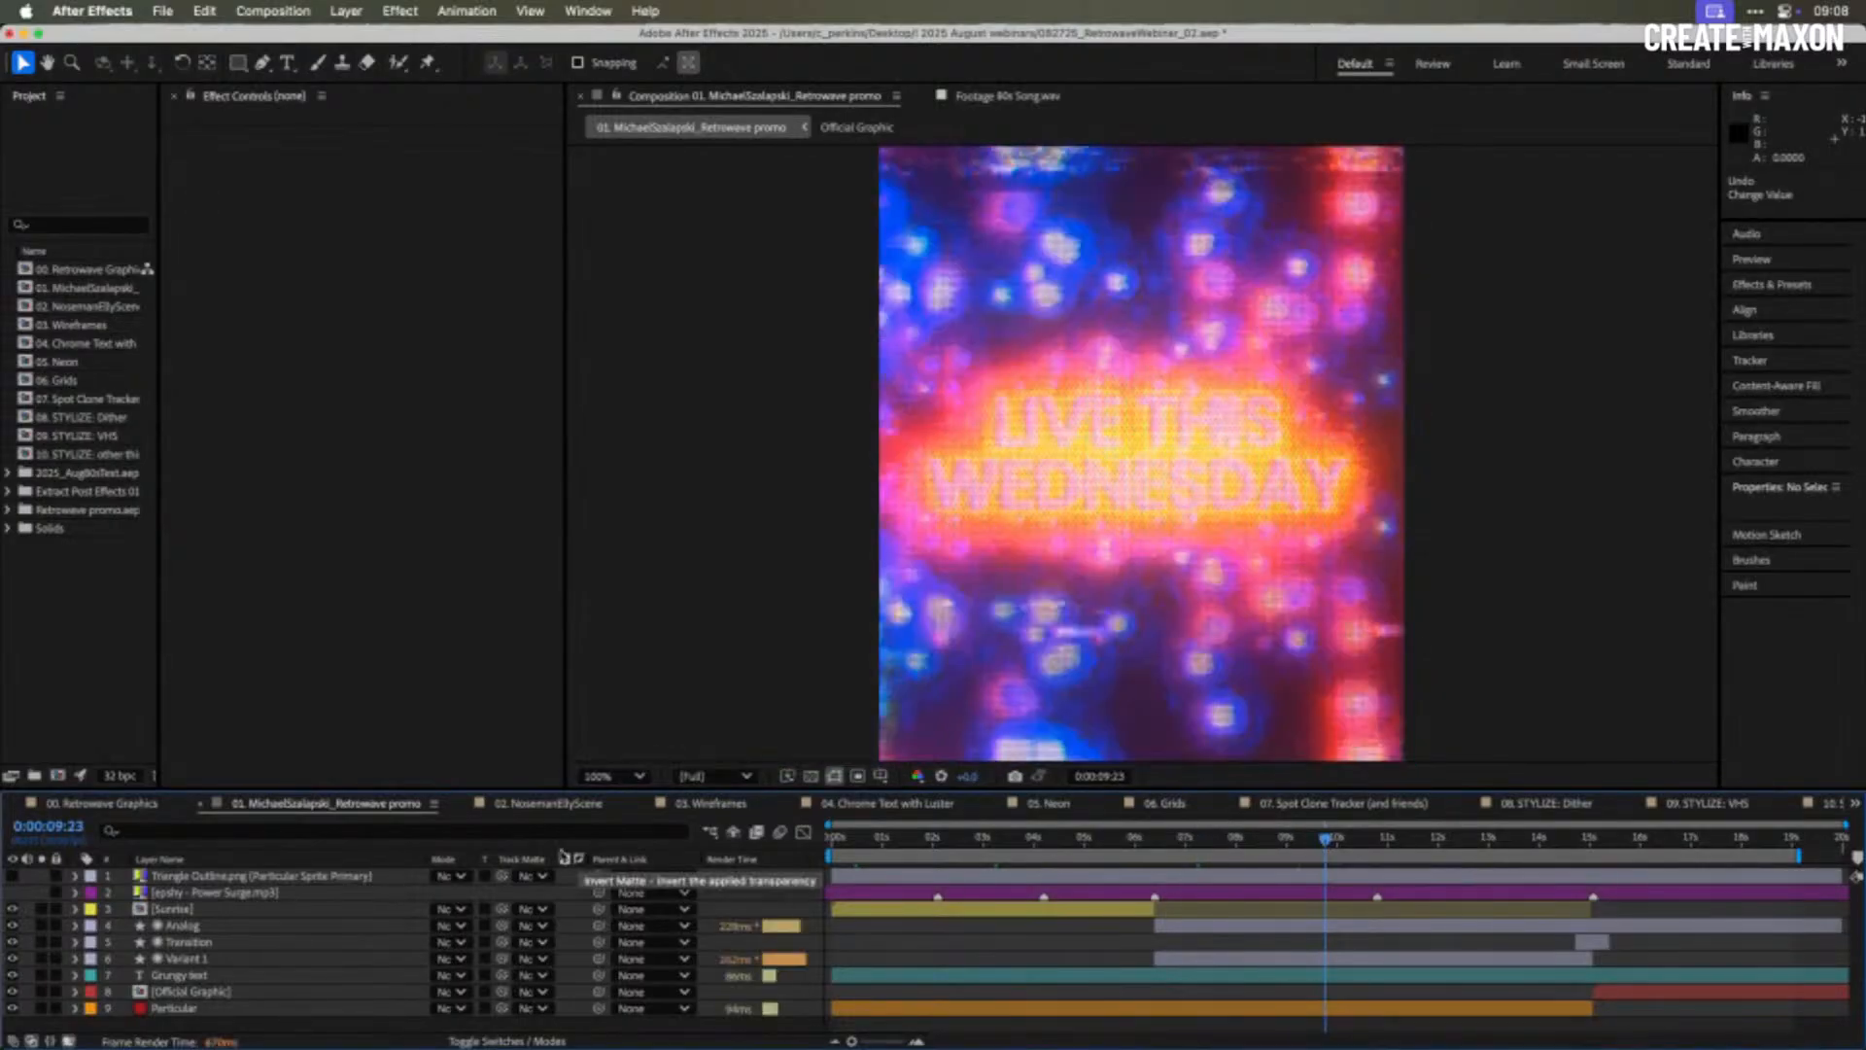
- View the 02 scene composition at 0:00:01:02 and open the 03. Wireframes composition
click(531, 806)
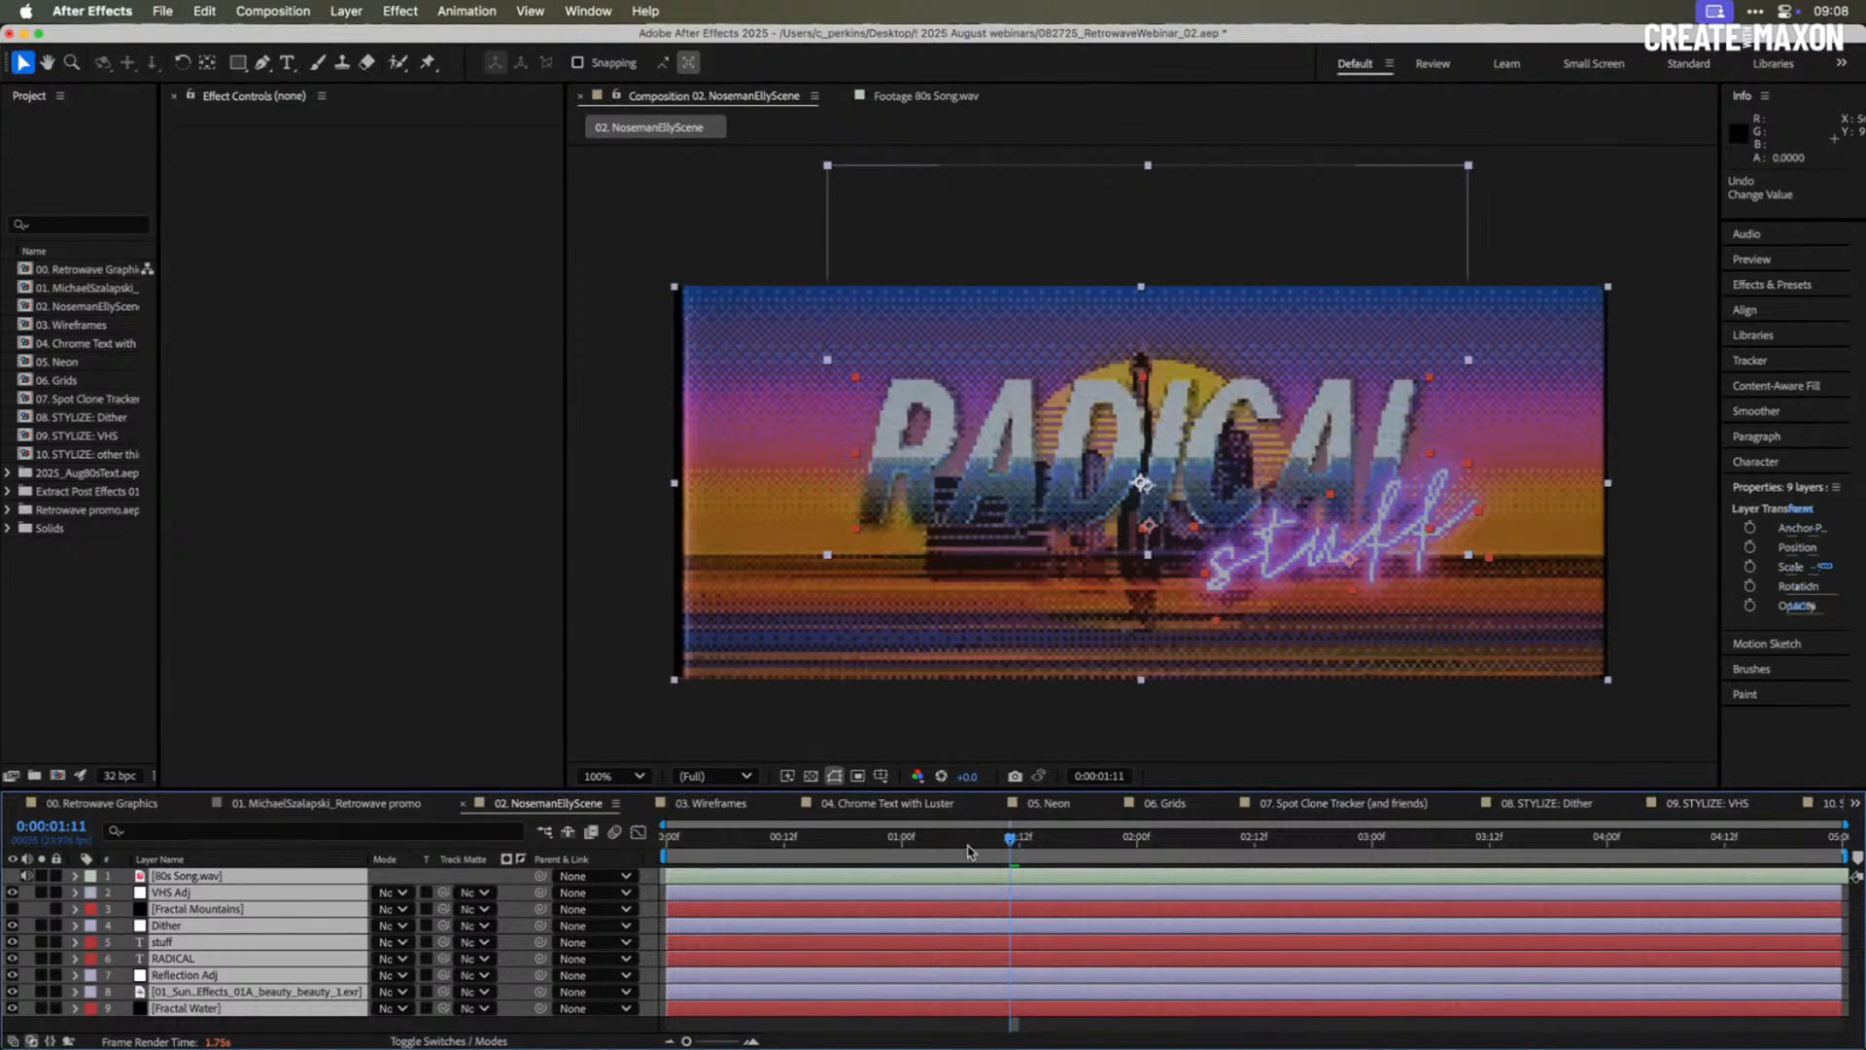
click(923, 839)
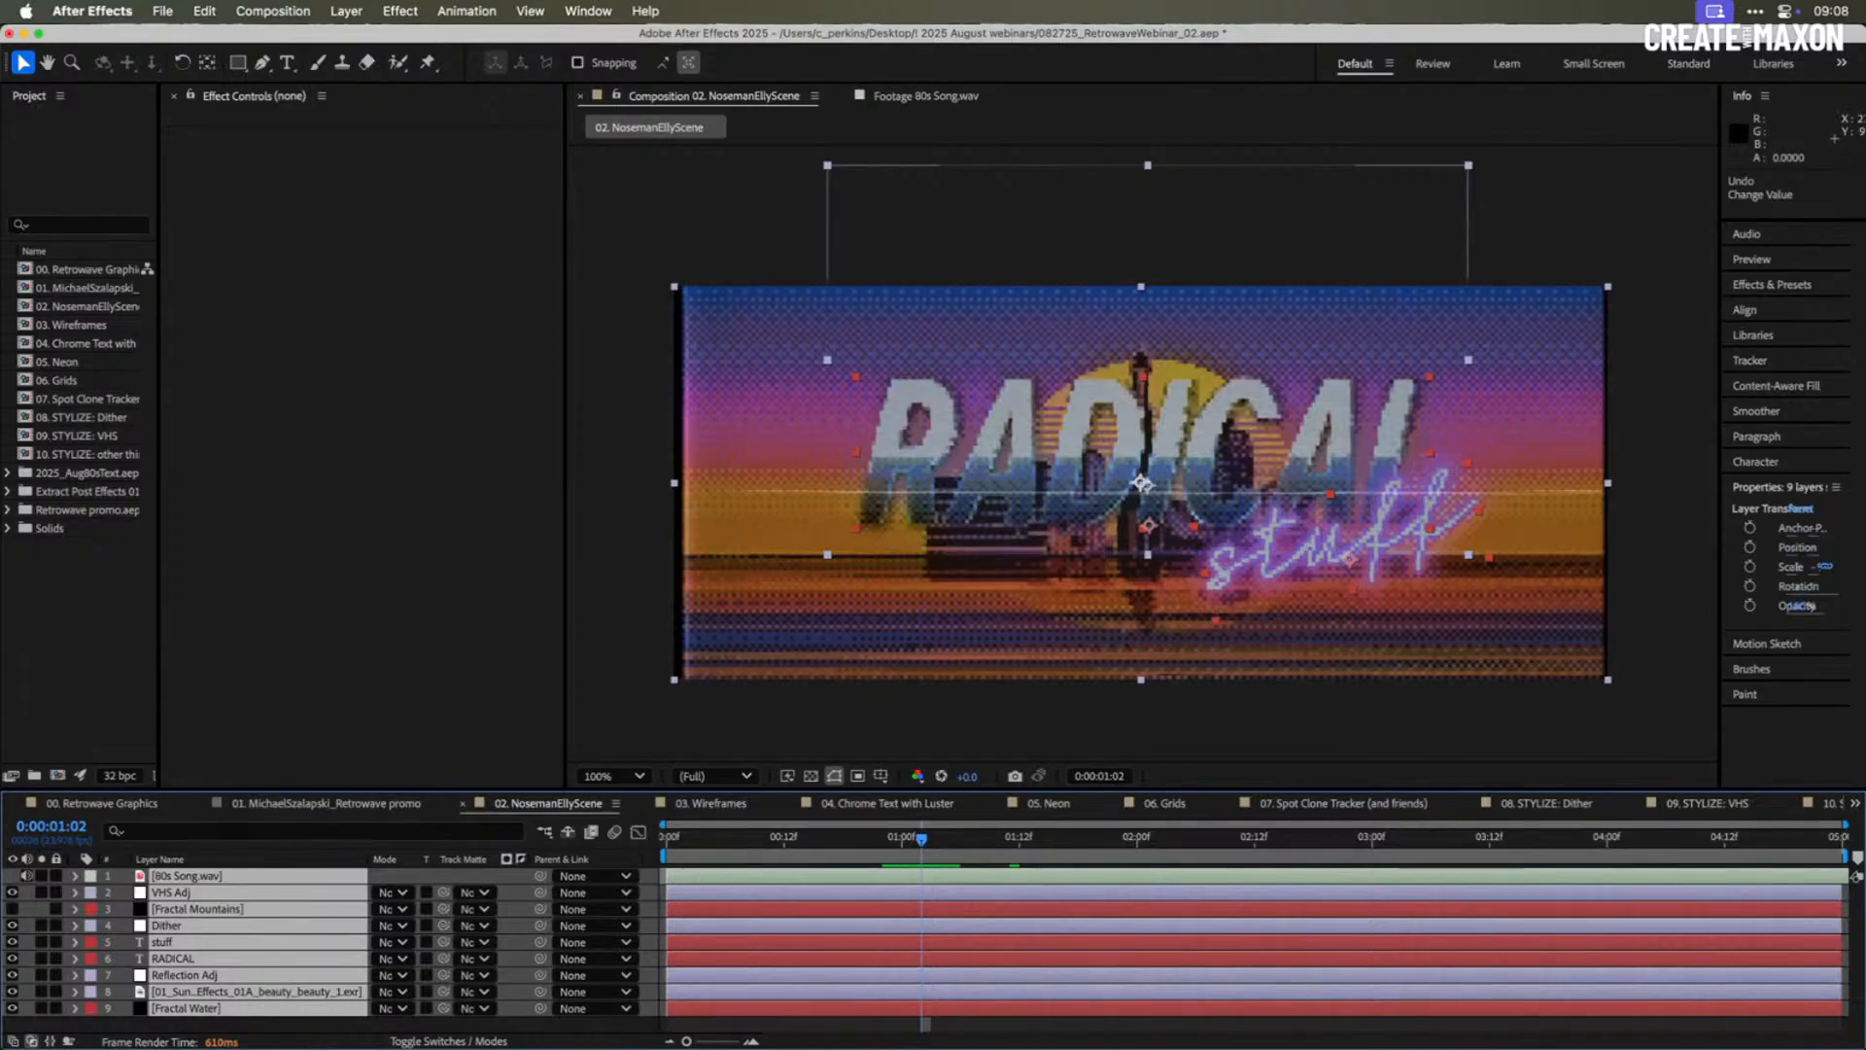
click(710, 803)
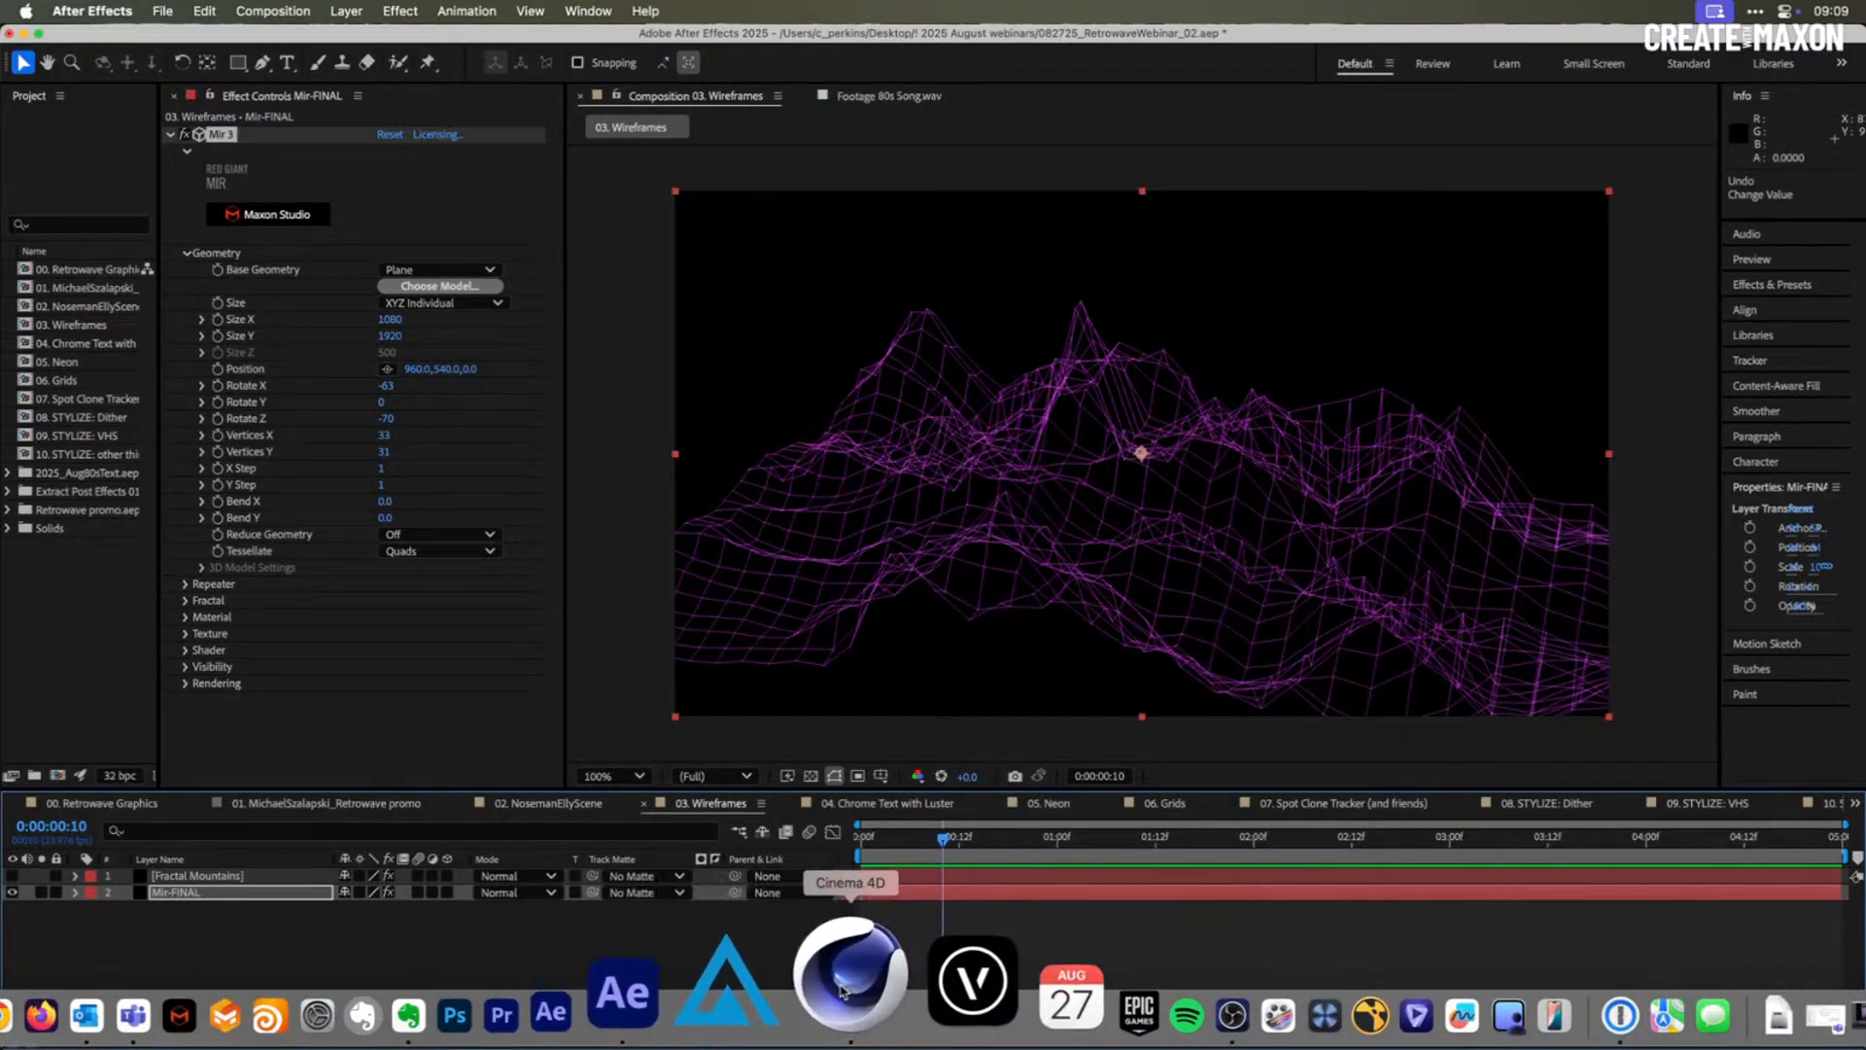
- Switch to Cinema 4D and add a Landscape primitive to the empty scene
click(849, 984)
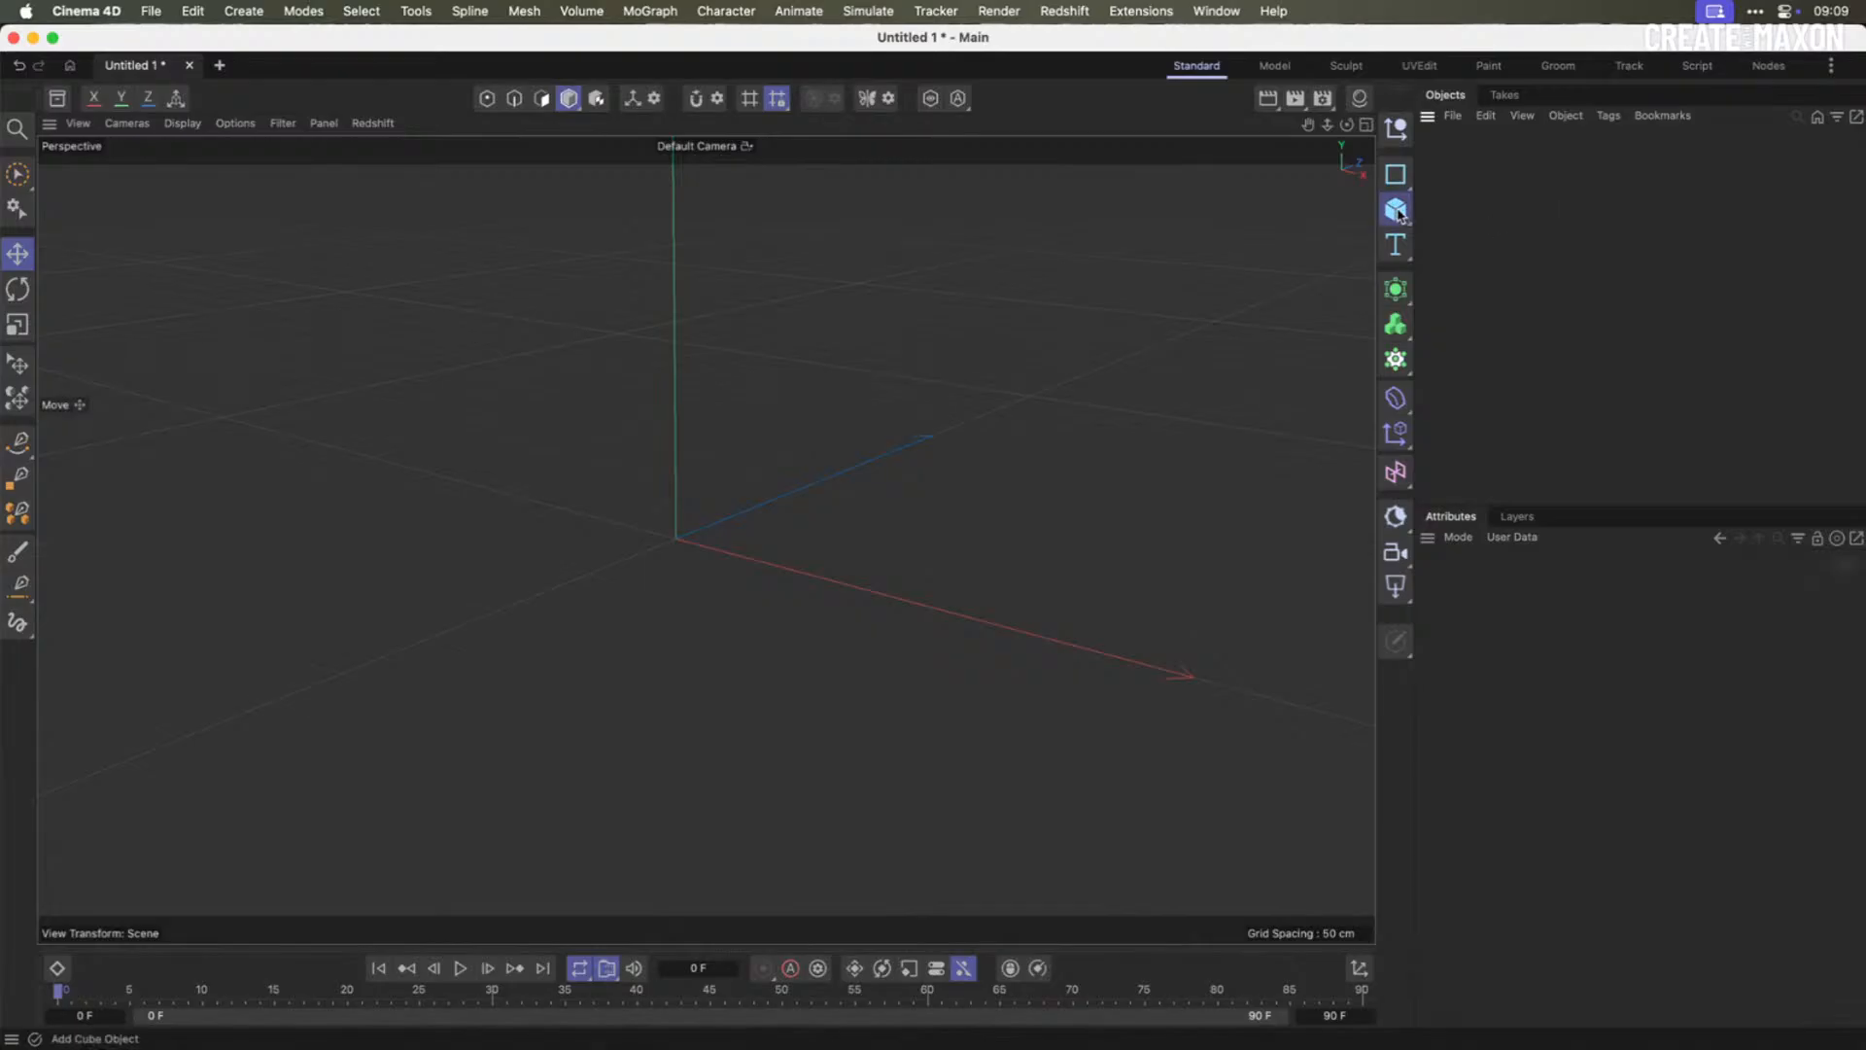
click(1399, 213)
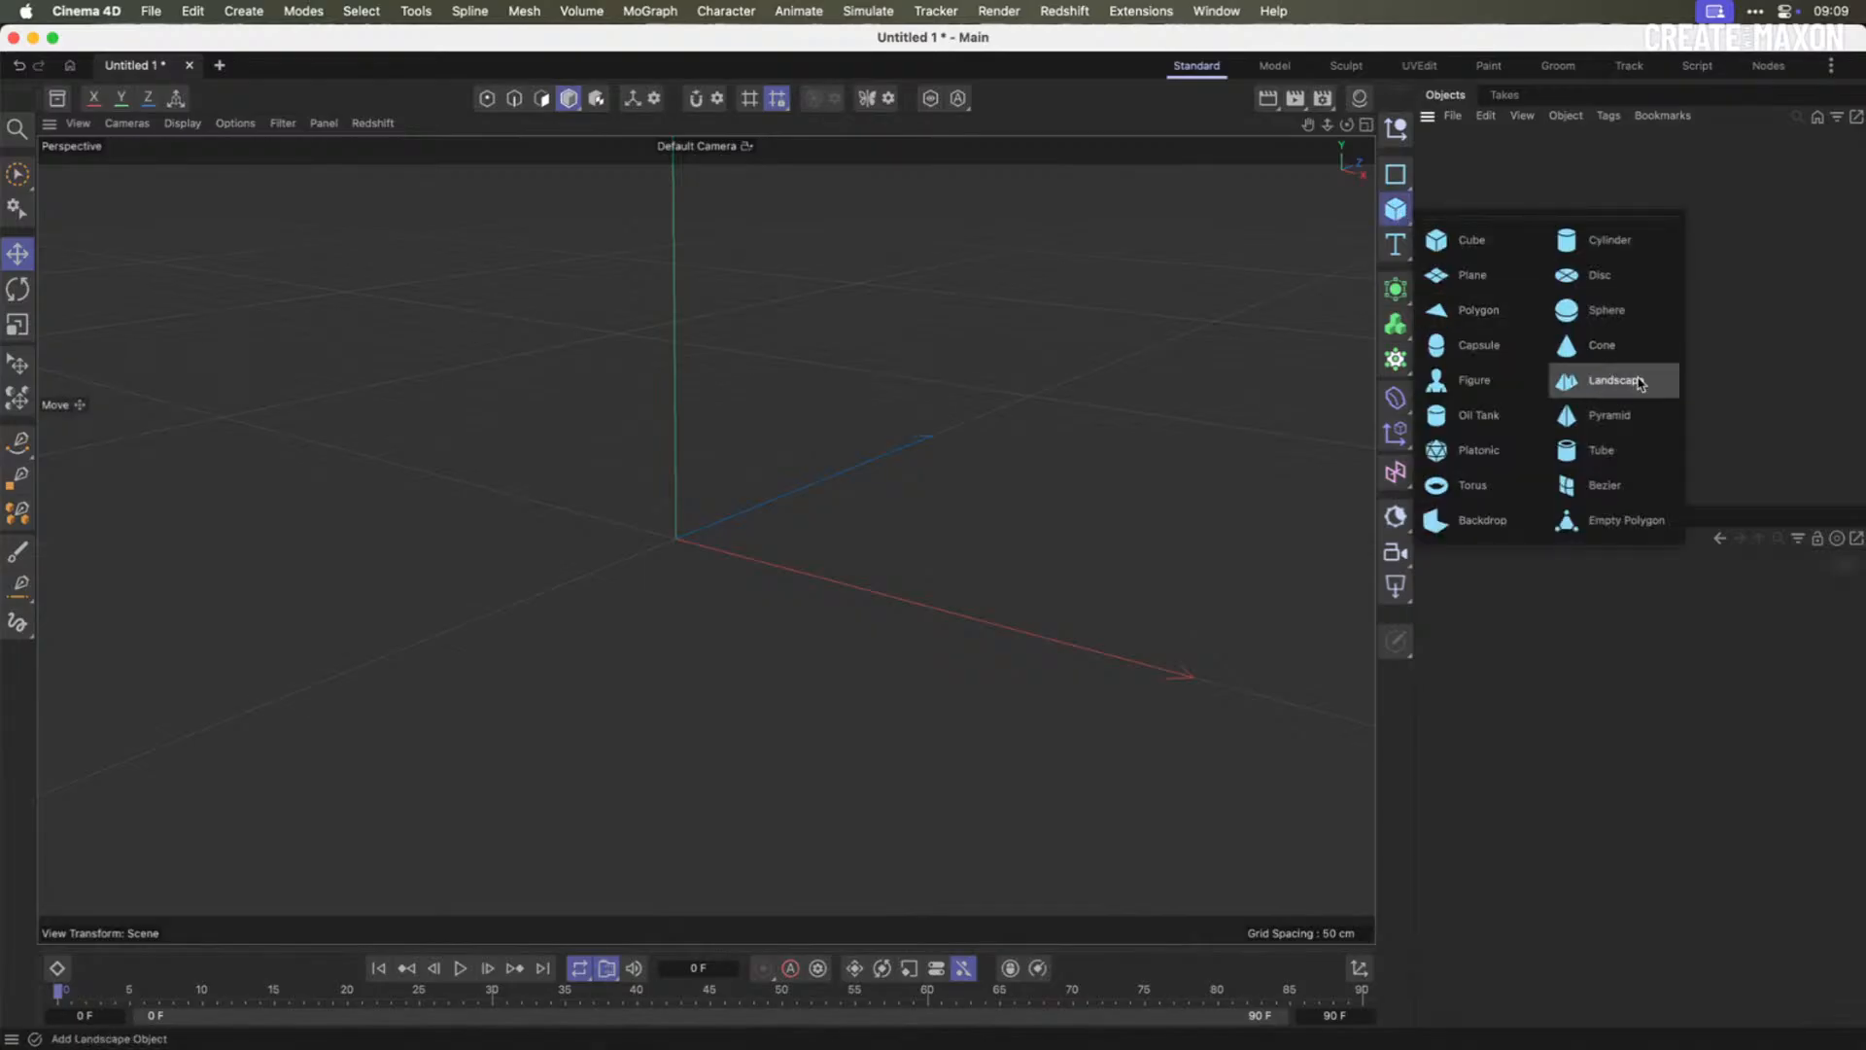
click(1608, 380)
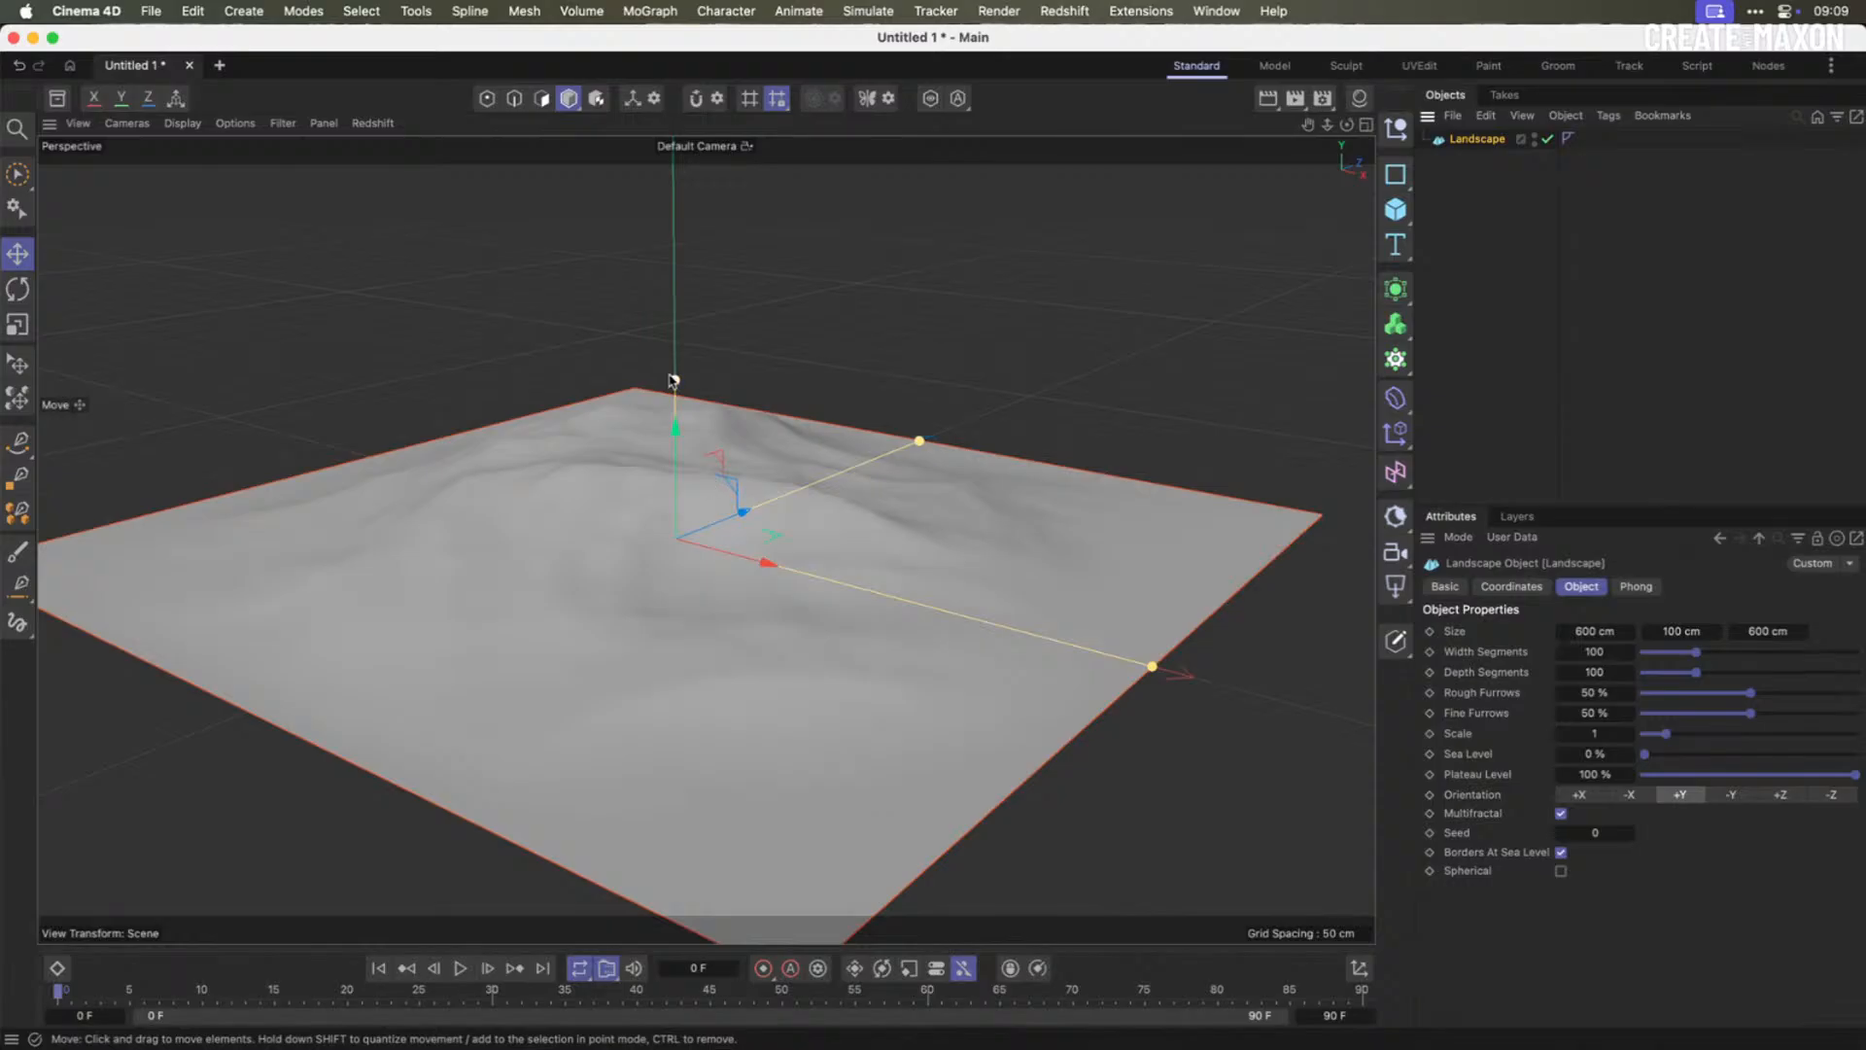
- Raise the Landscape's height to about 232 cm and set its seed to 21
drag(677, 381, 704, 142)
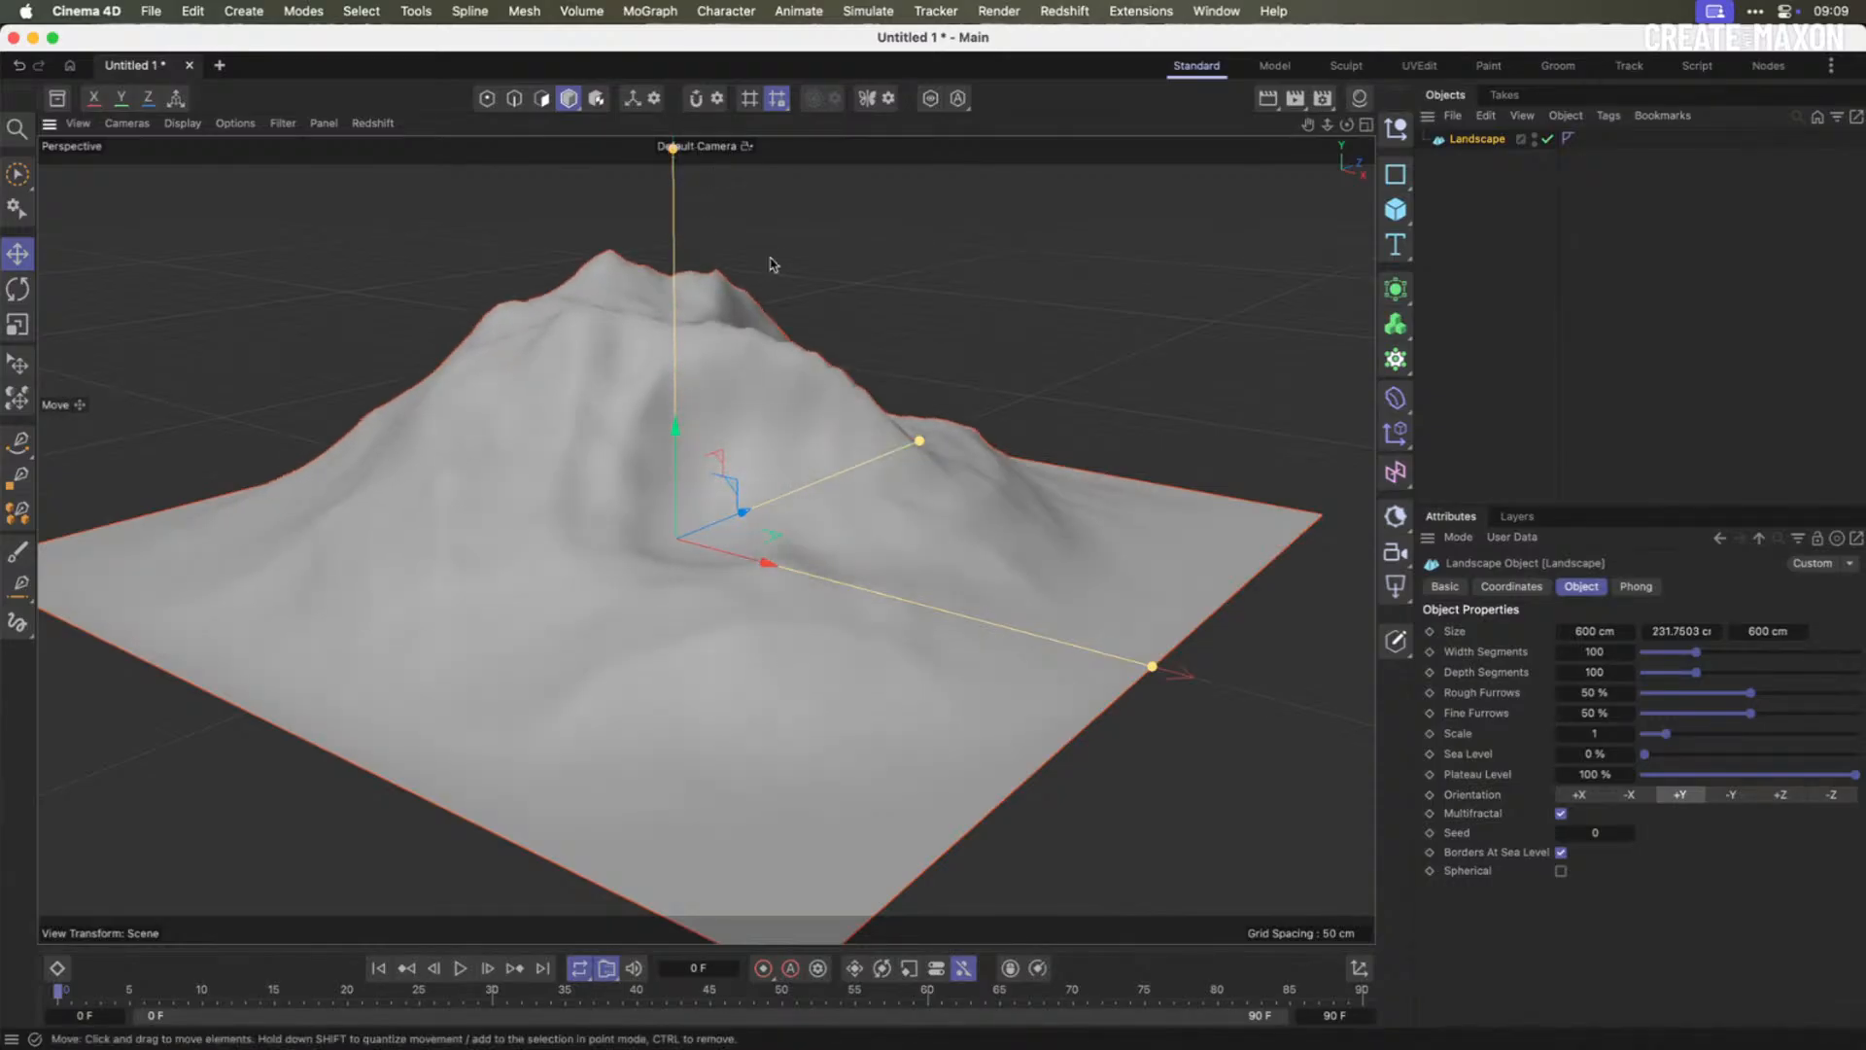
drag(1594, 833, 1619, 833)
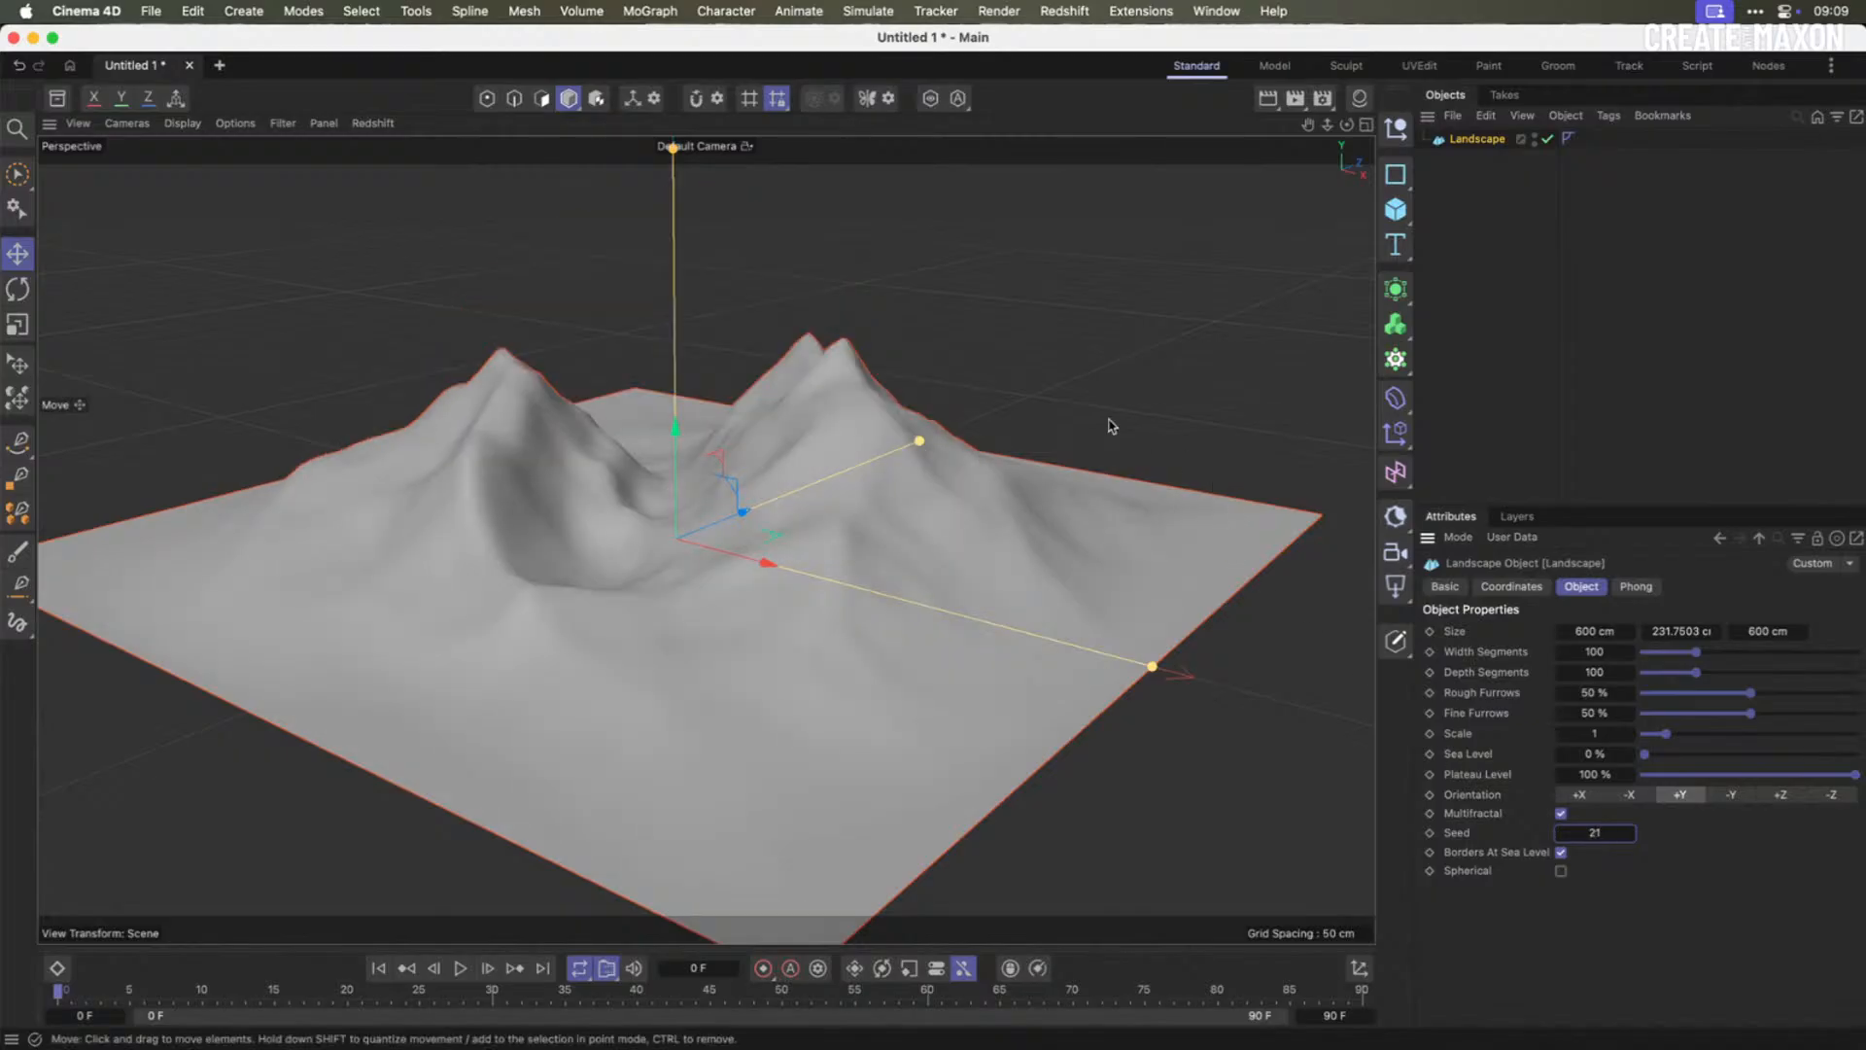
drag(1112, 427, 1013, 476)
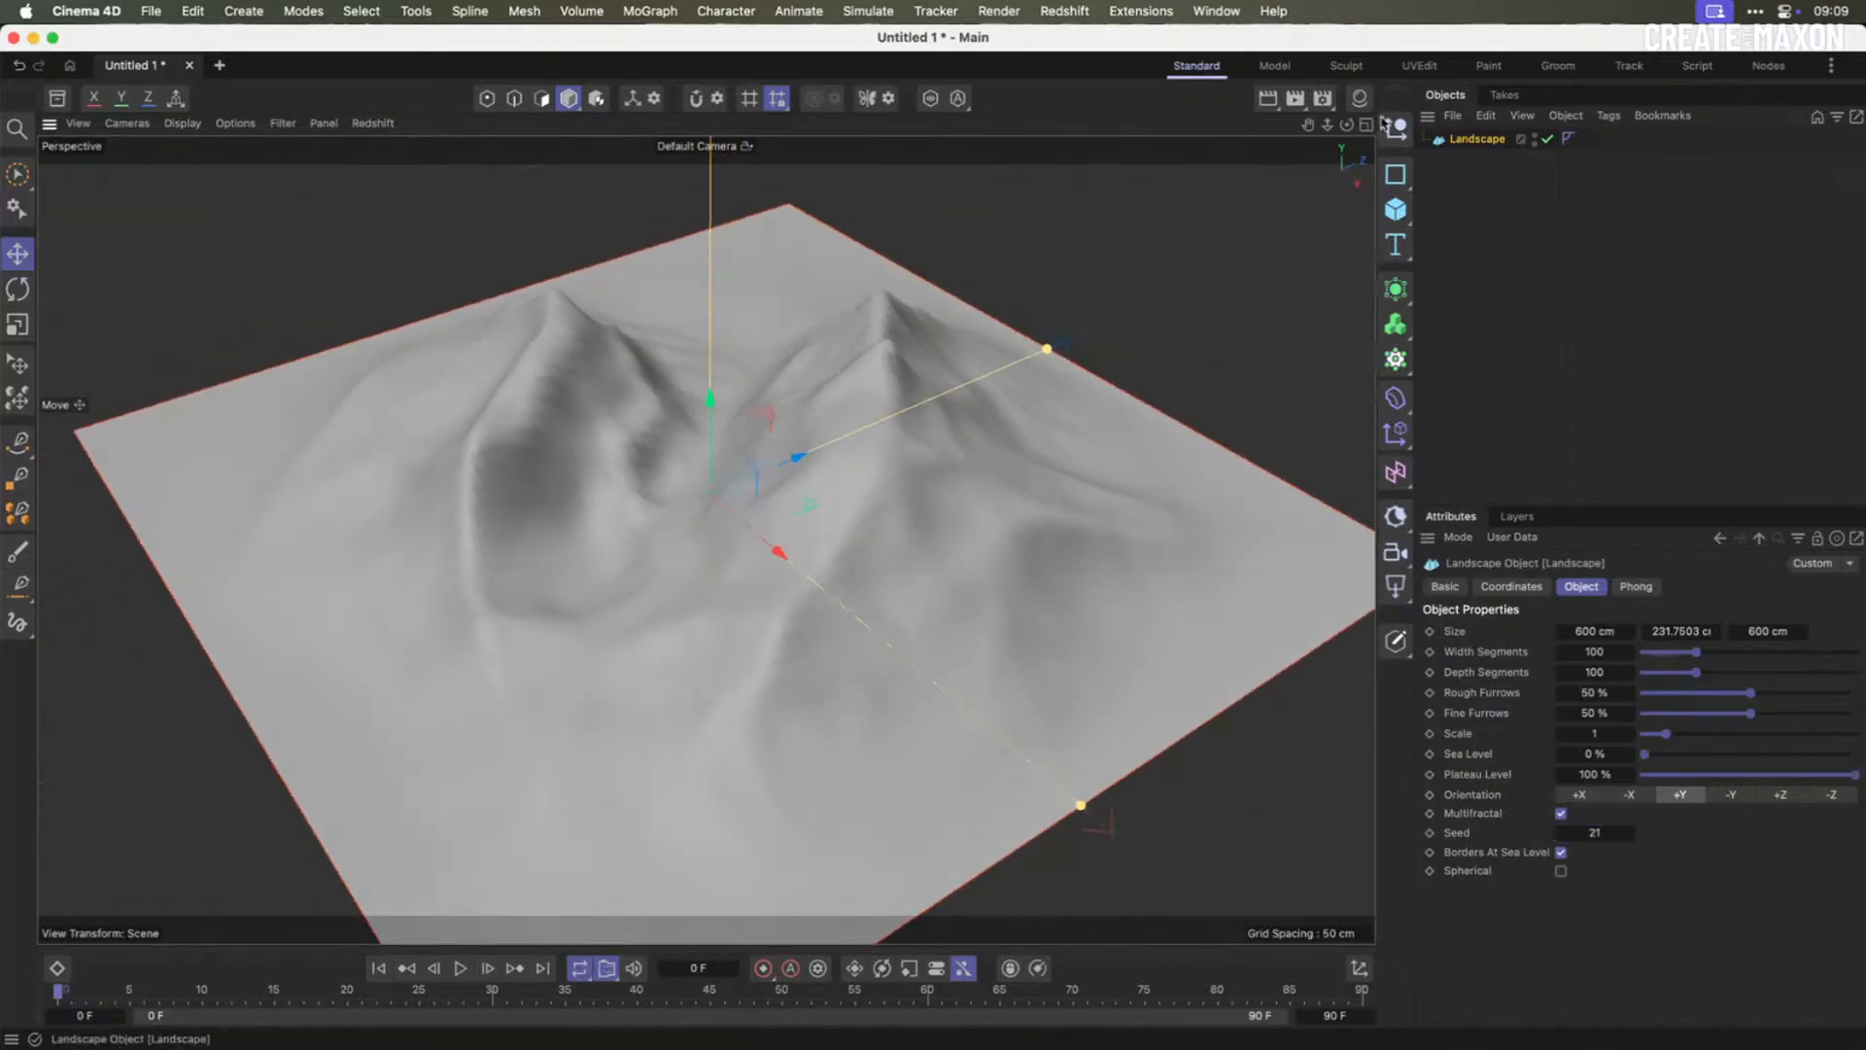
- Create a new material and apply it to the Landscape object
click(1358, 99)
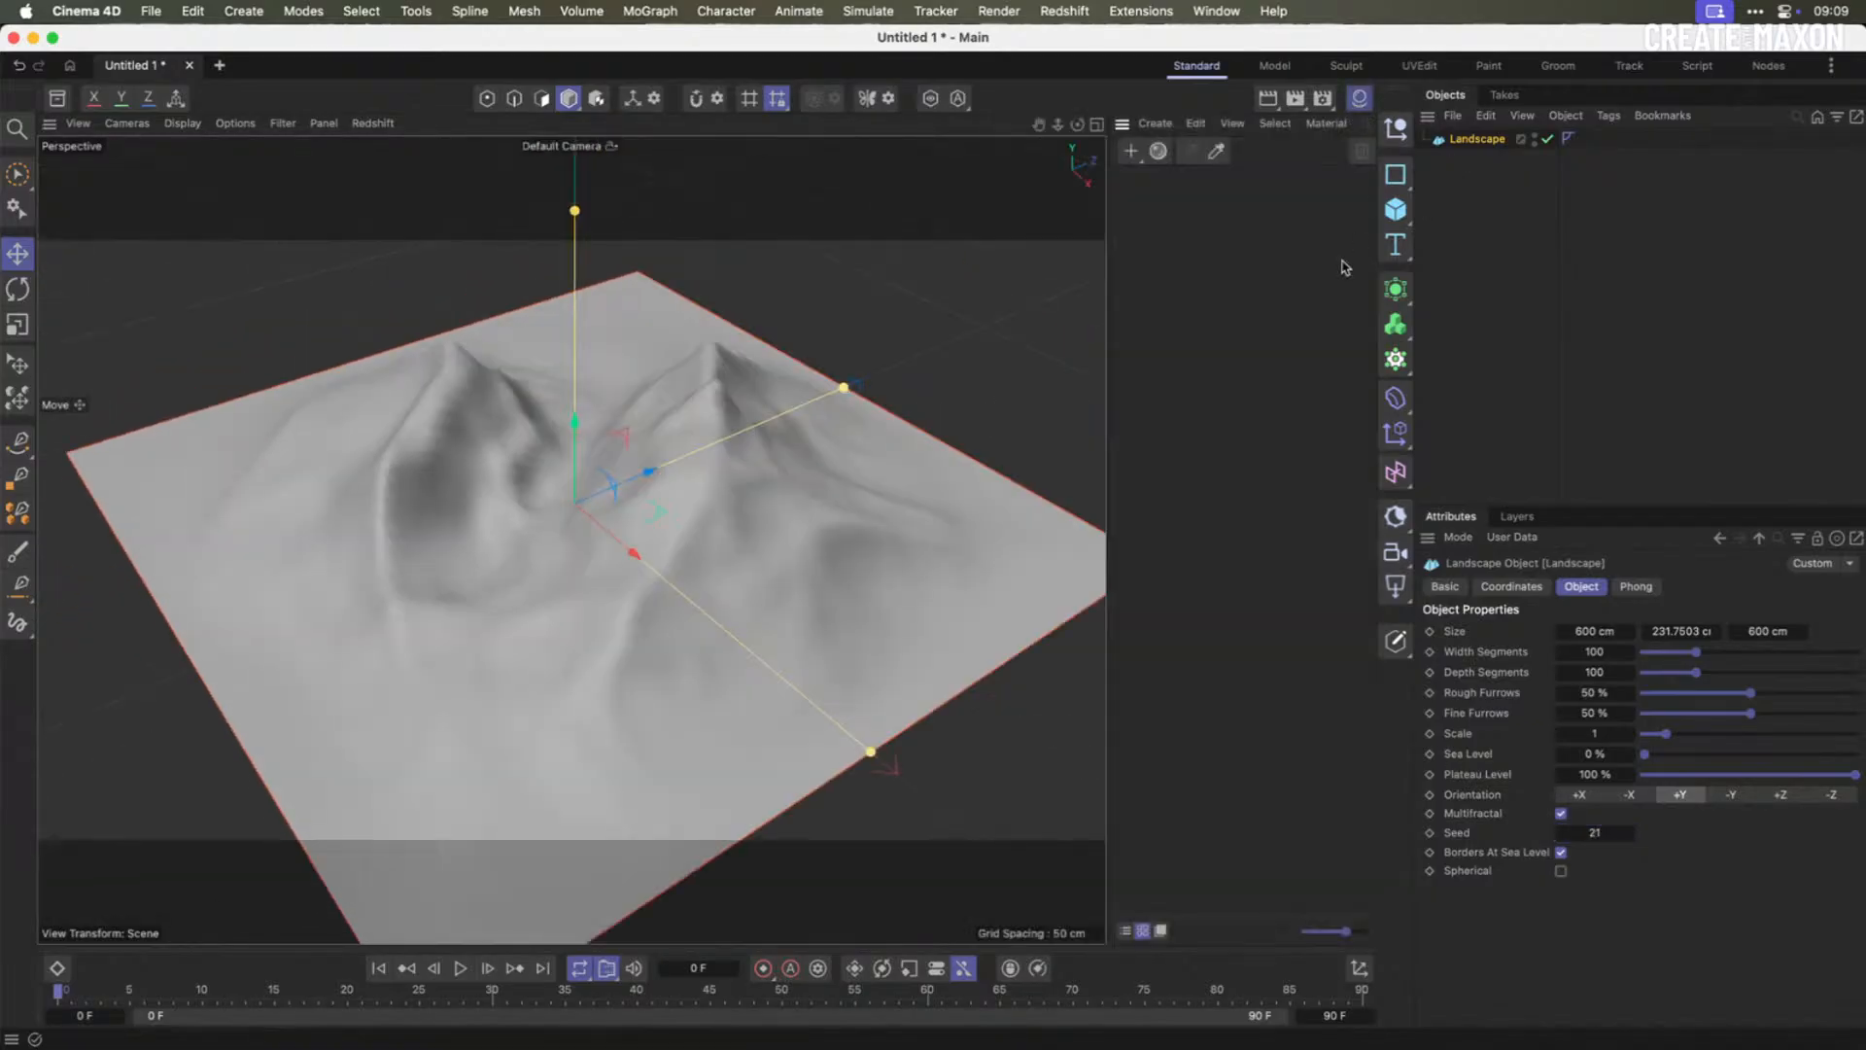
double_click(1203, 250)
drag(1145, 212, 1458, 141)
- Add a WireFrame node to the material's node graph and connect its output to the RS Standard Color and Opacity inputs
double_click(1153, 202)
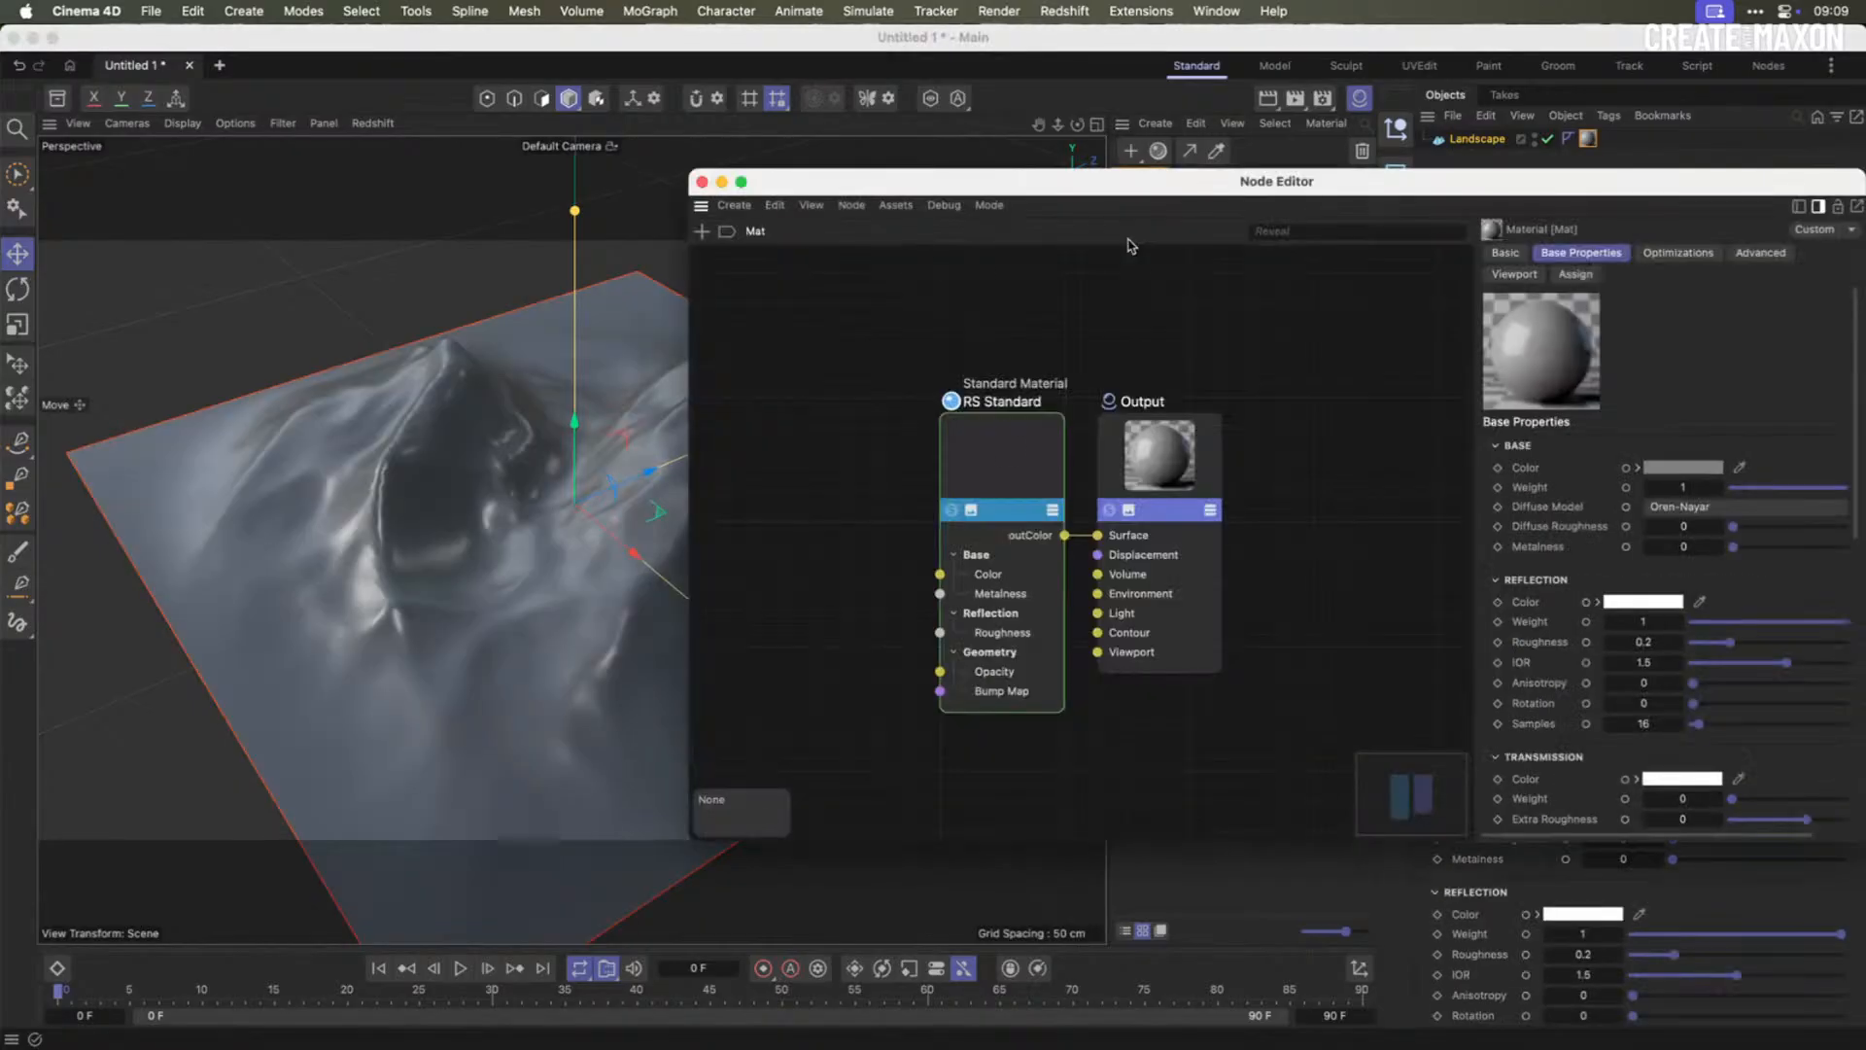
double_click(815, 513)
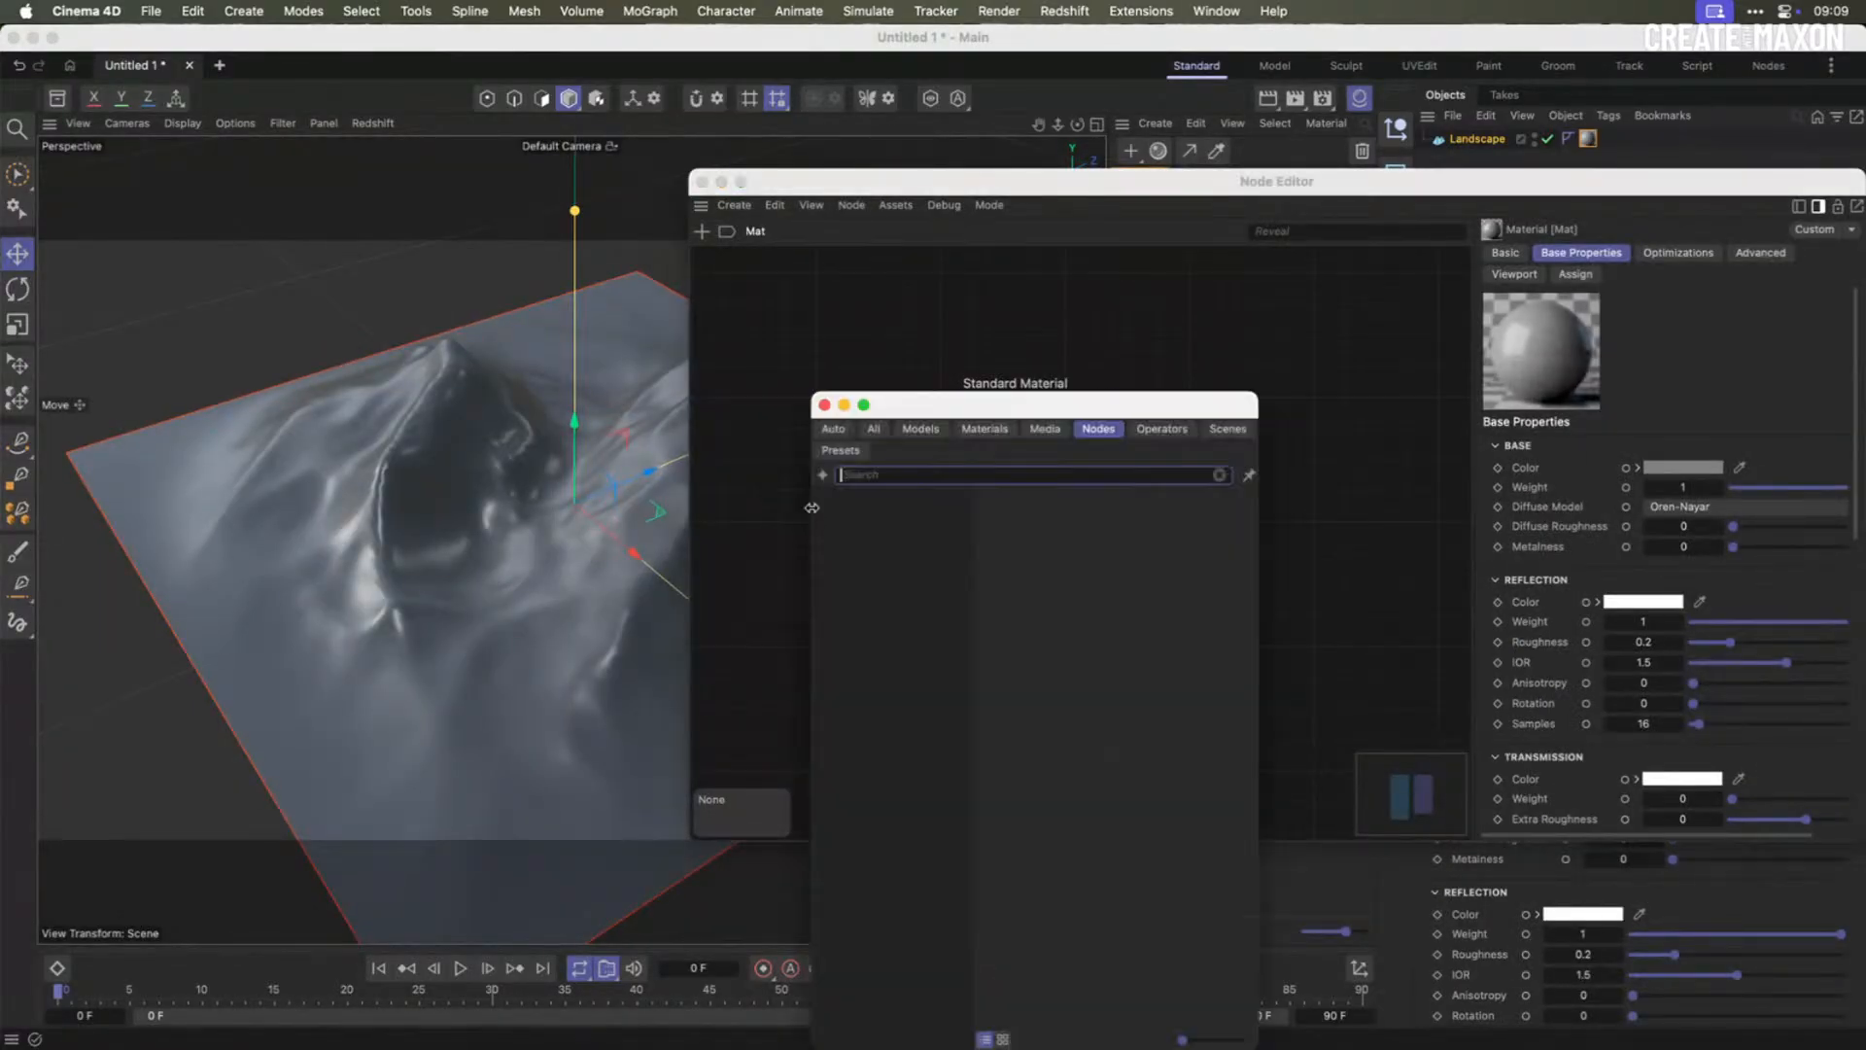
text(wire)
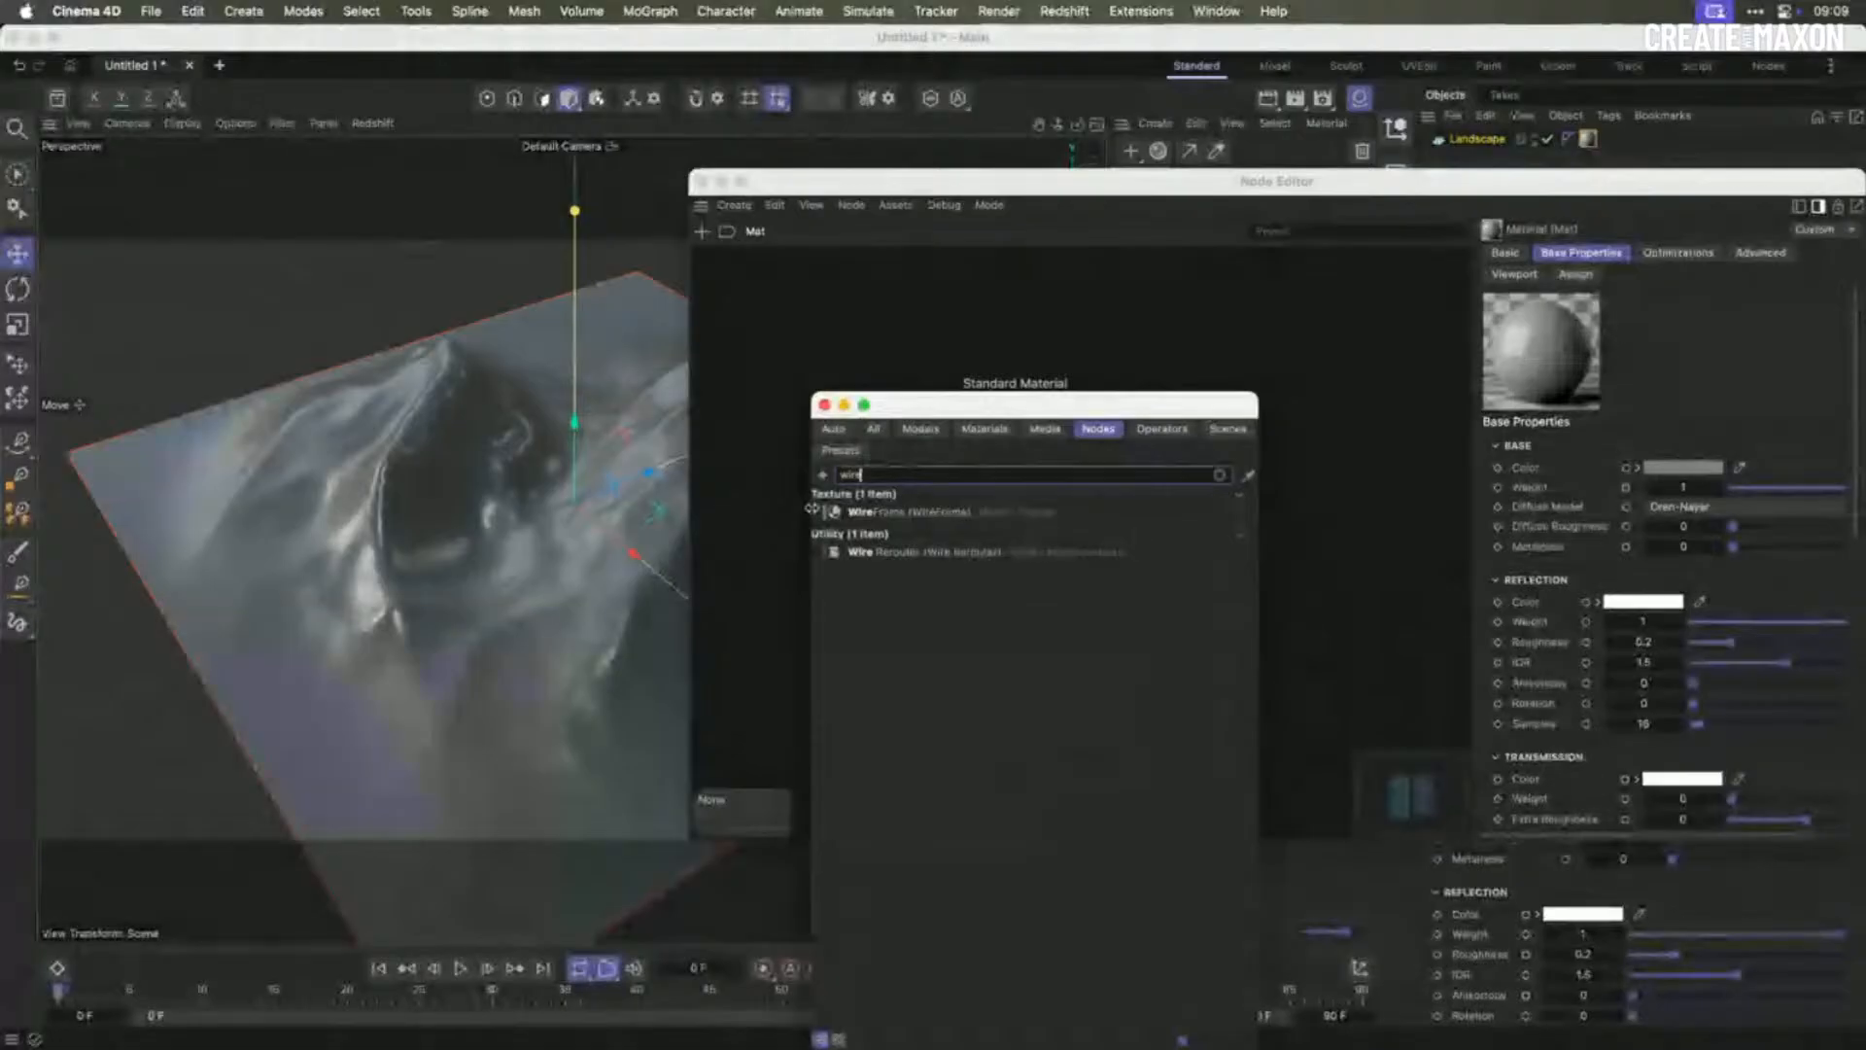
click(886, 513)
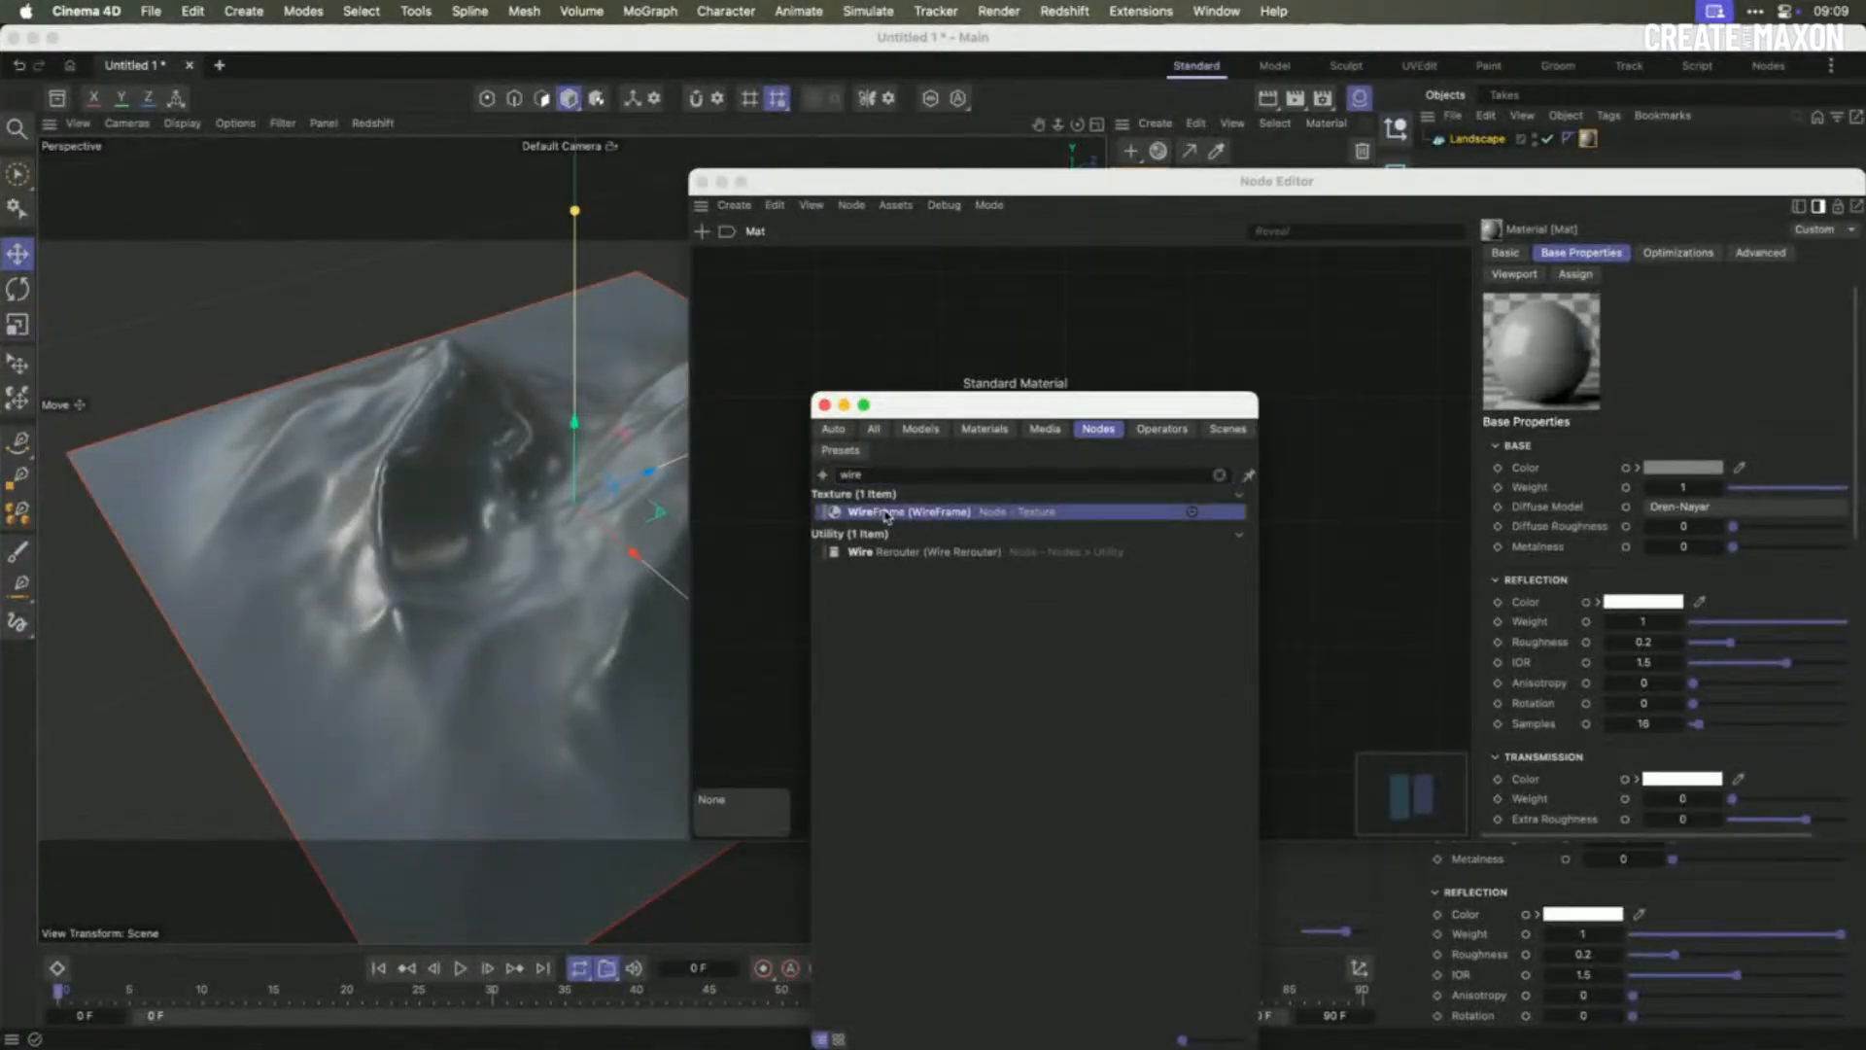
double_click(886, 513)
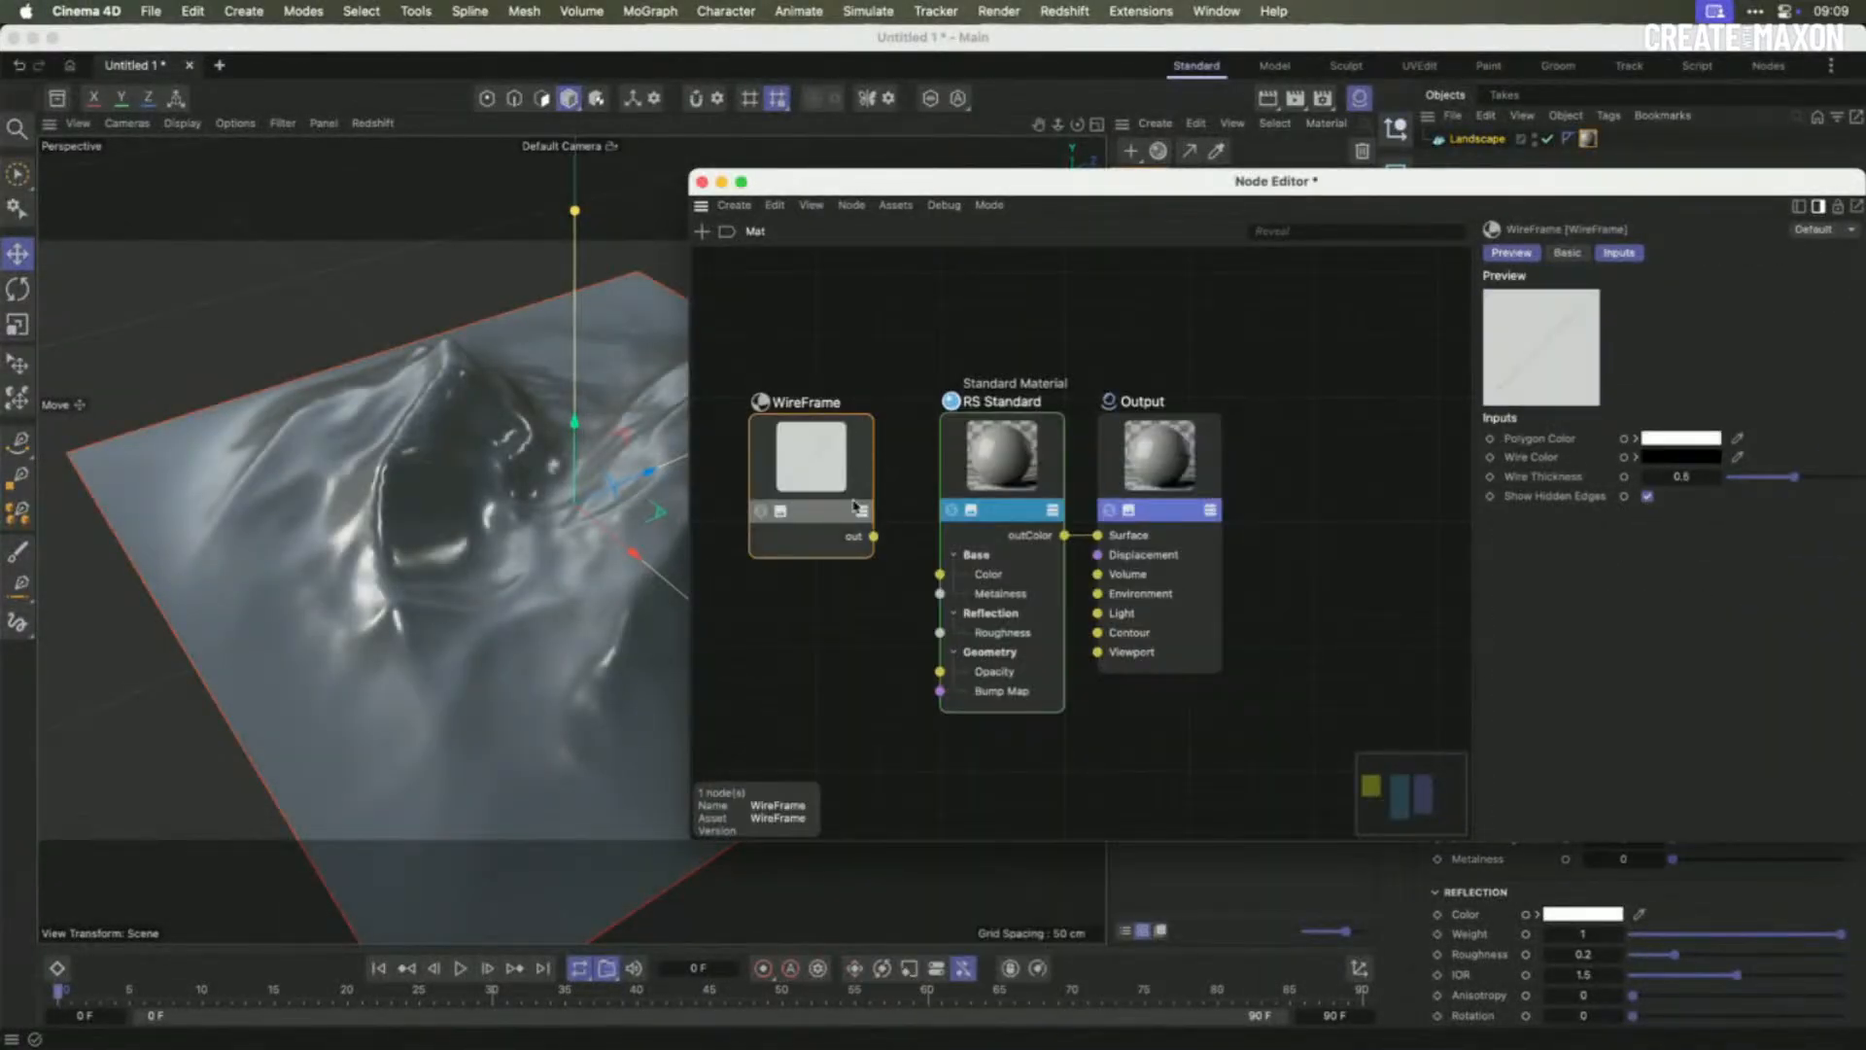
drag(875, 537, 941, 671)
- Expose the RS Standard node's Emission Color as an input port and set the emission color to magenta
click(1015, 491)
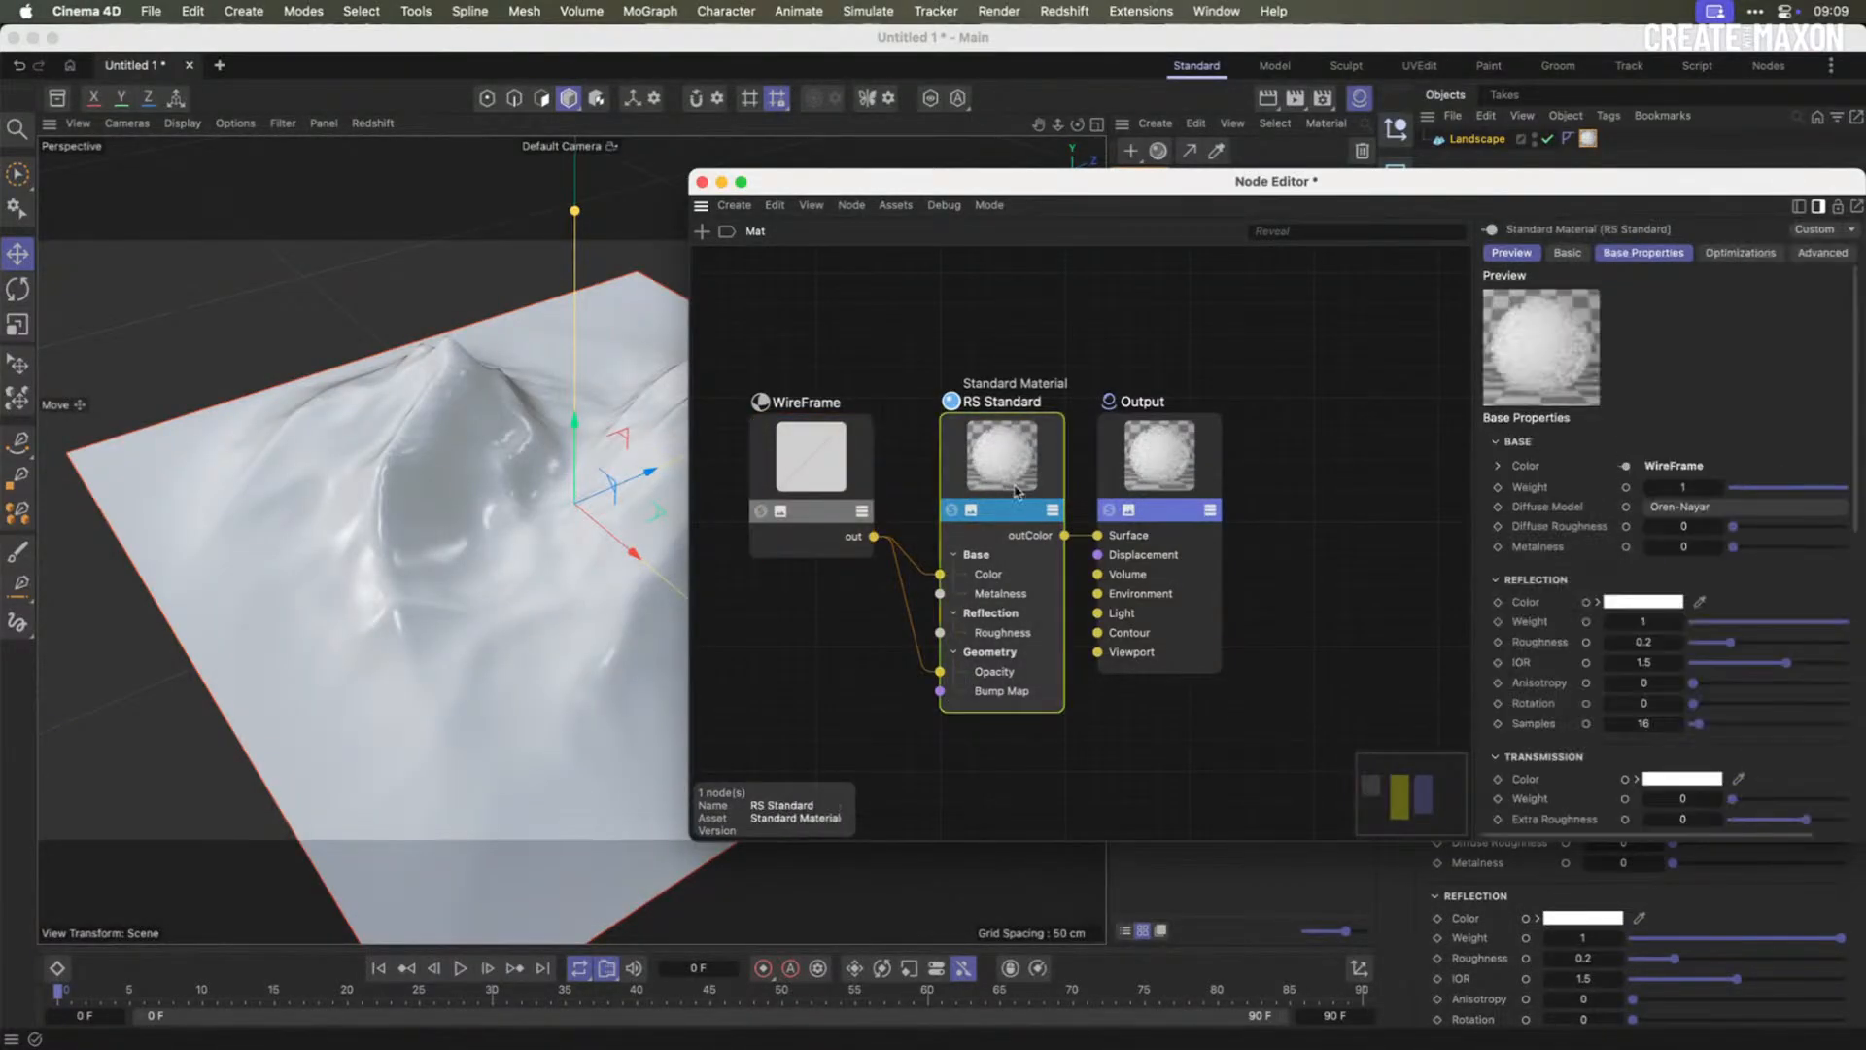
scroll(1656, 683, down, 5)
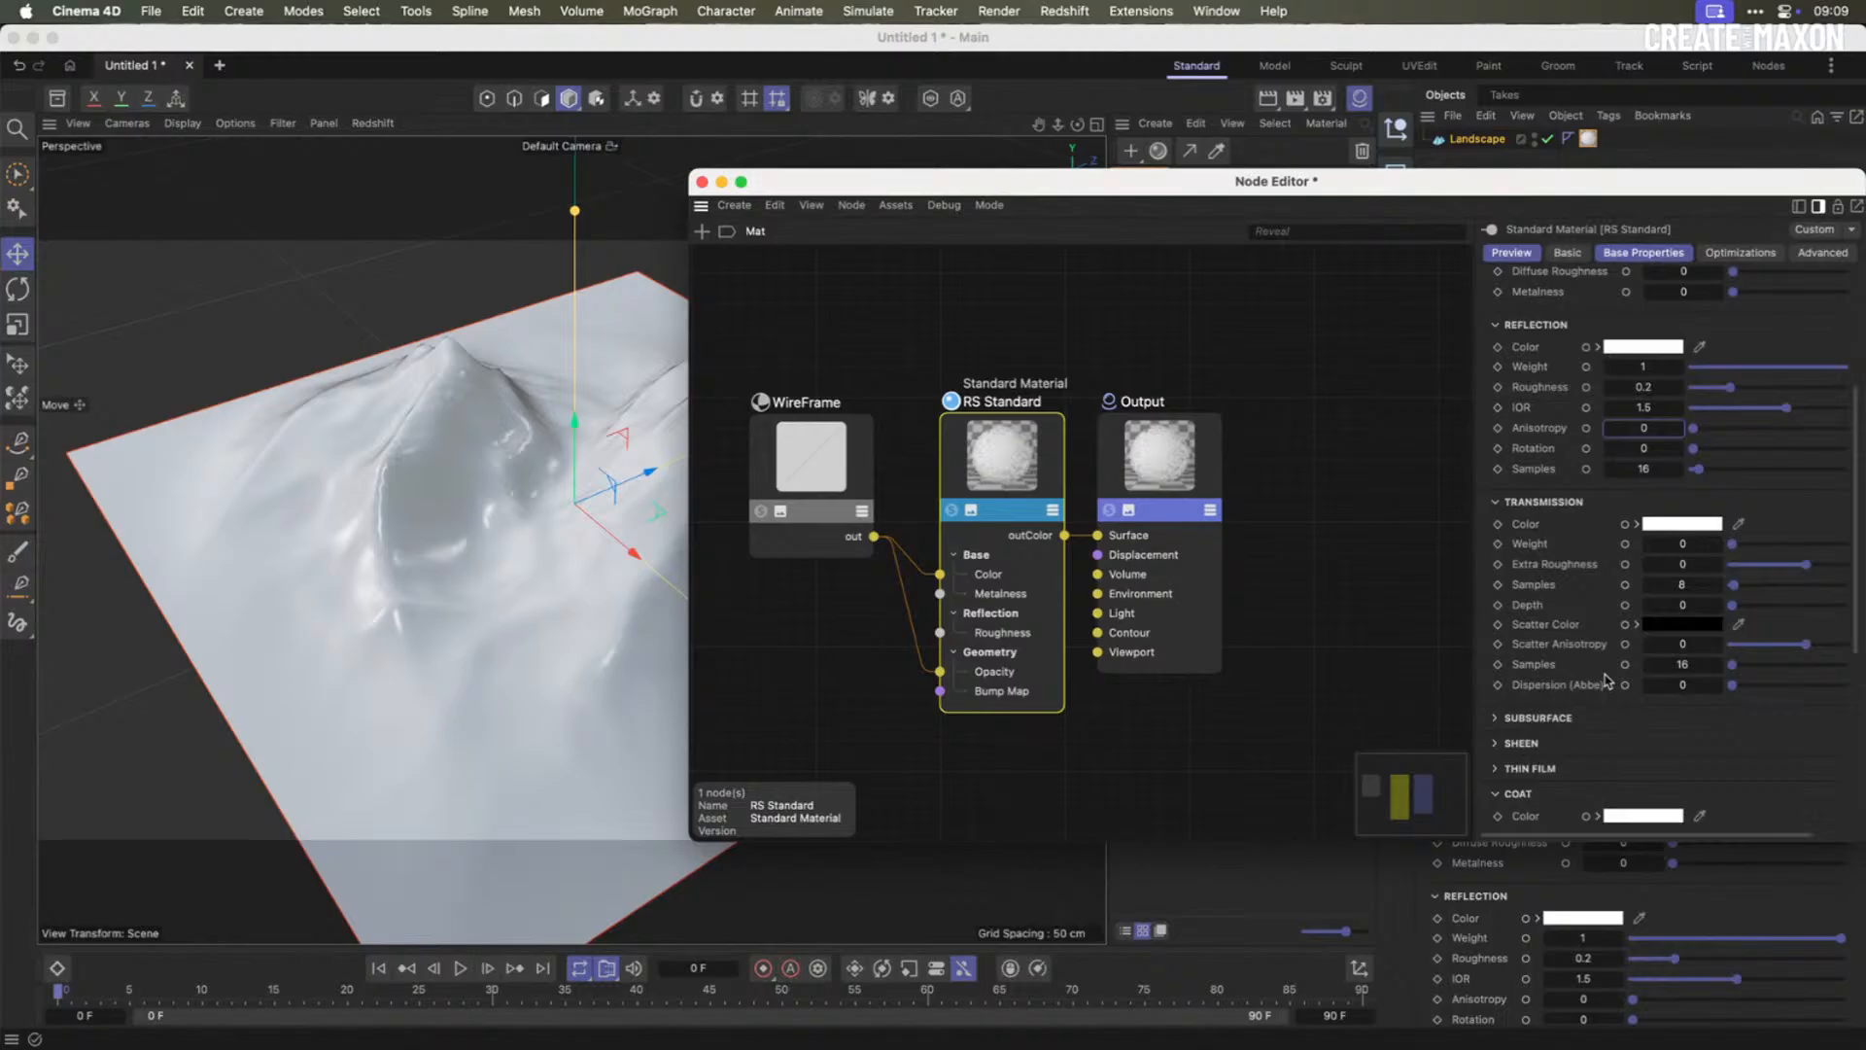
scroll(1607, 680, down, 6)
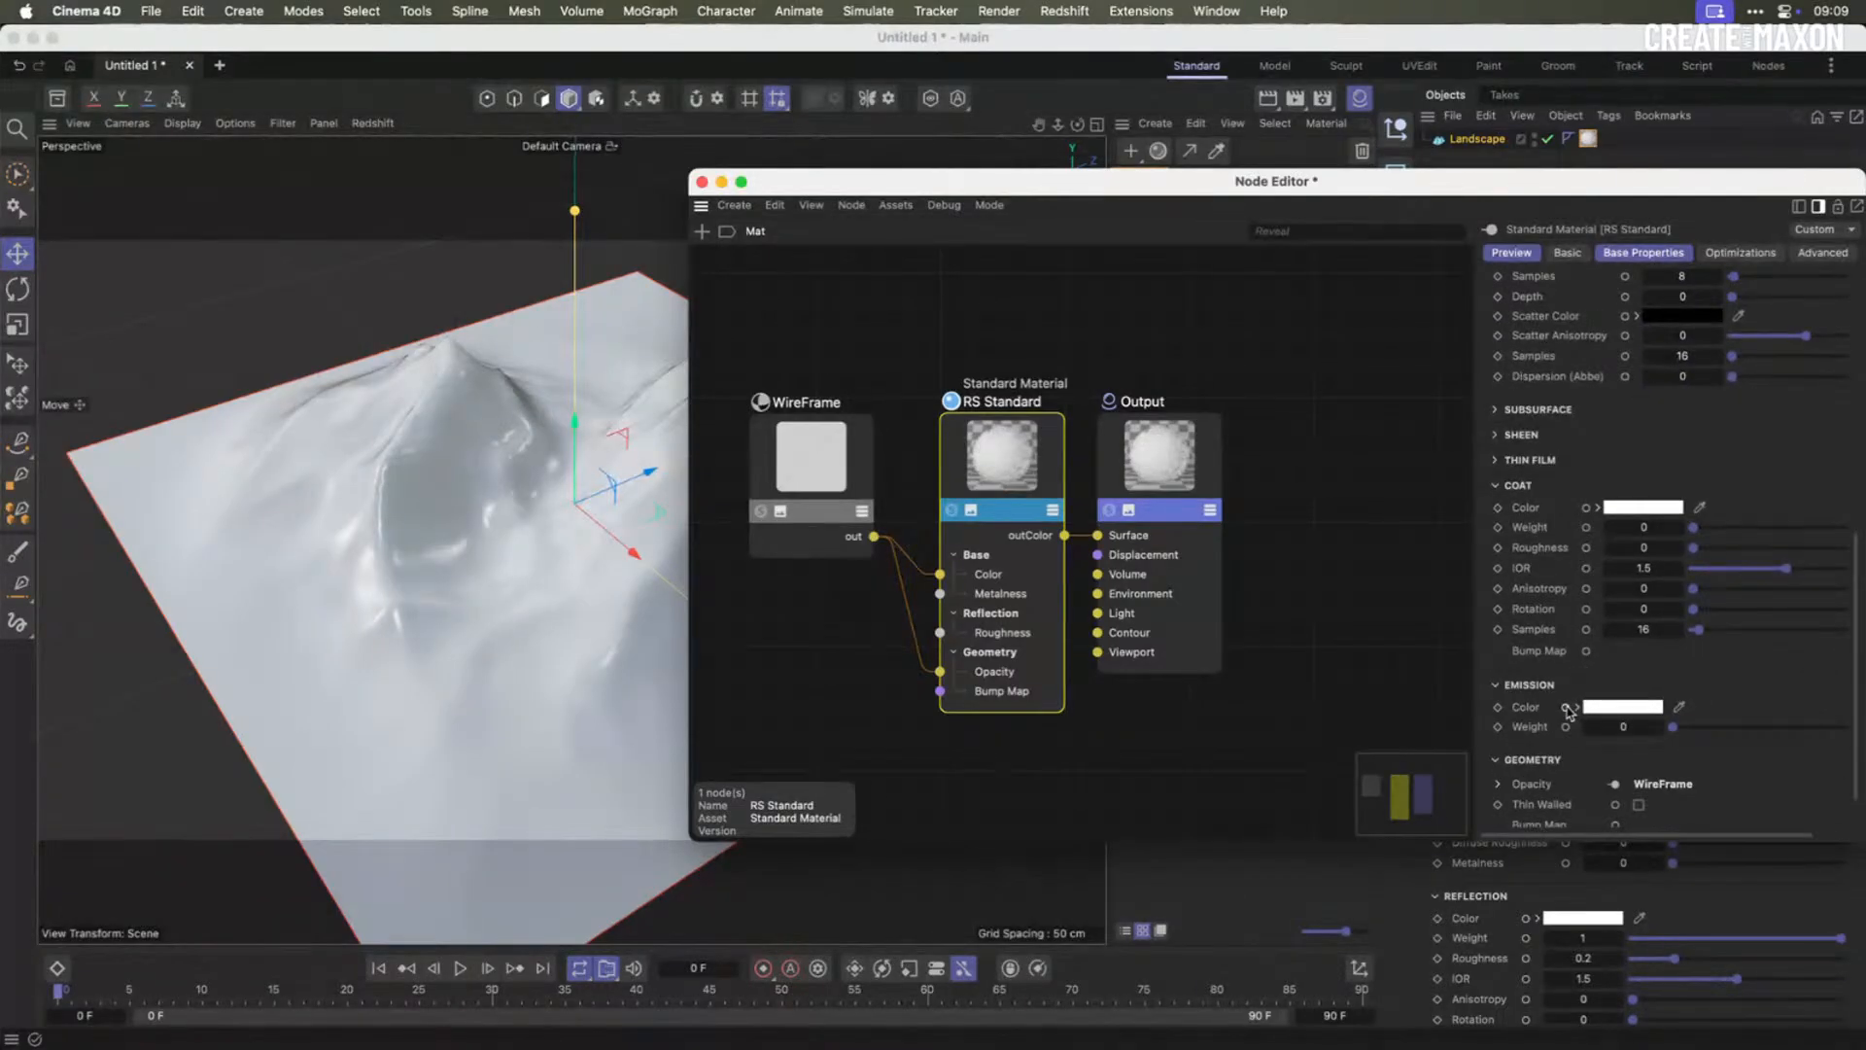
click(1566, 708)
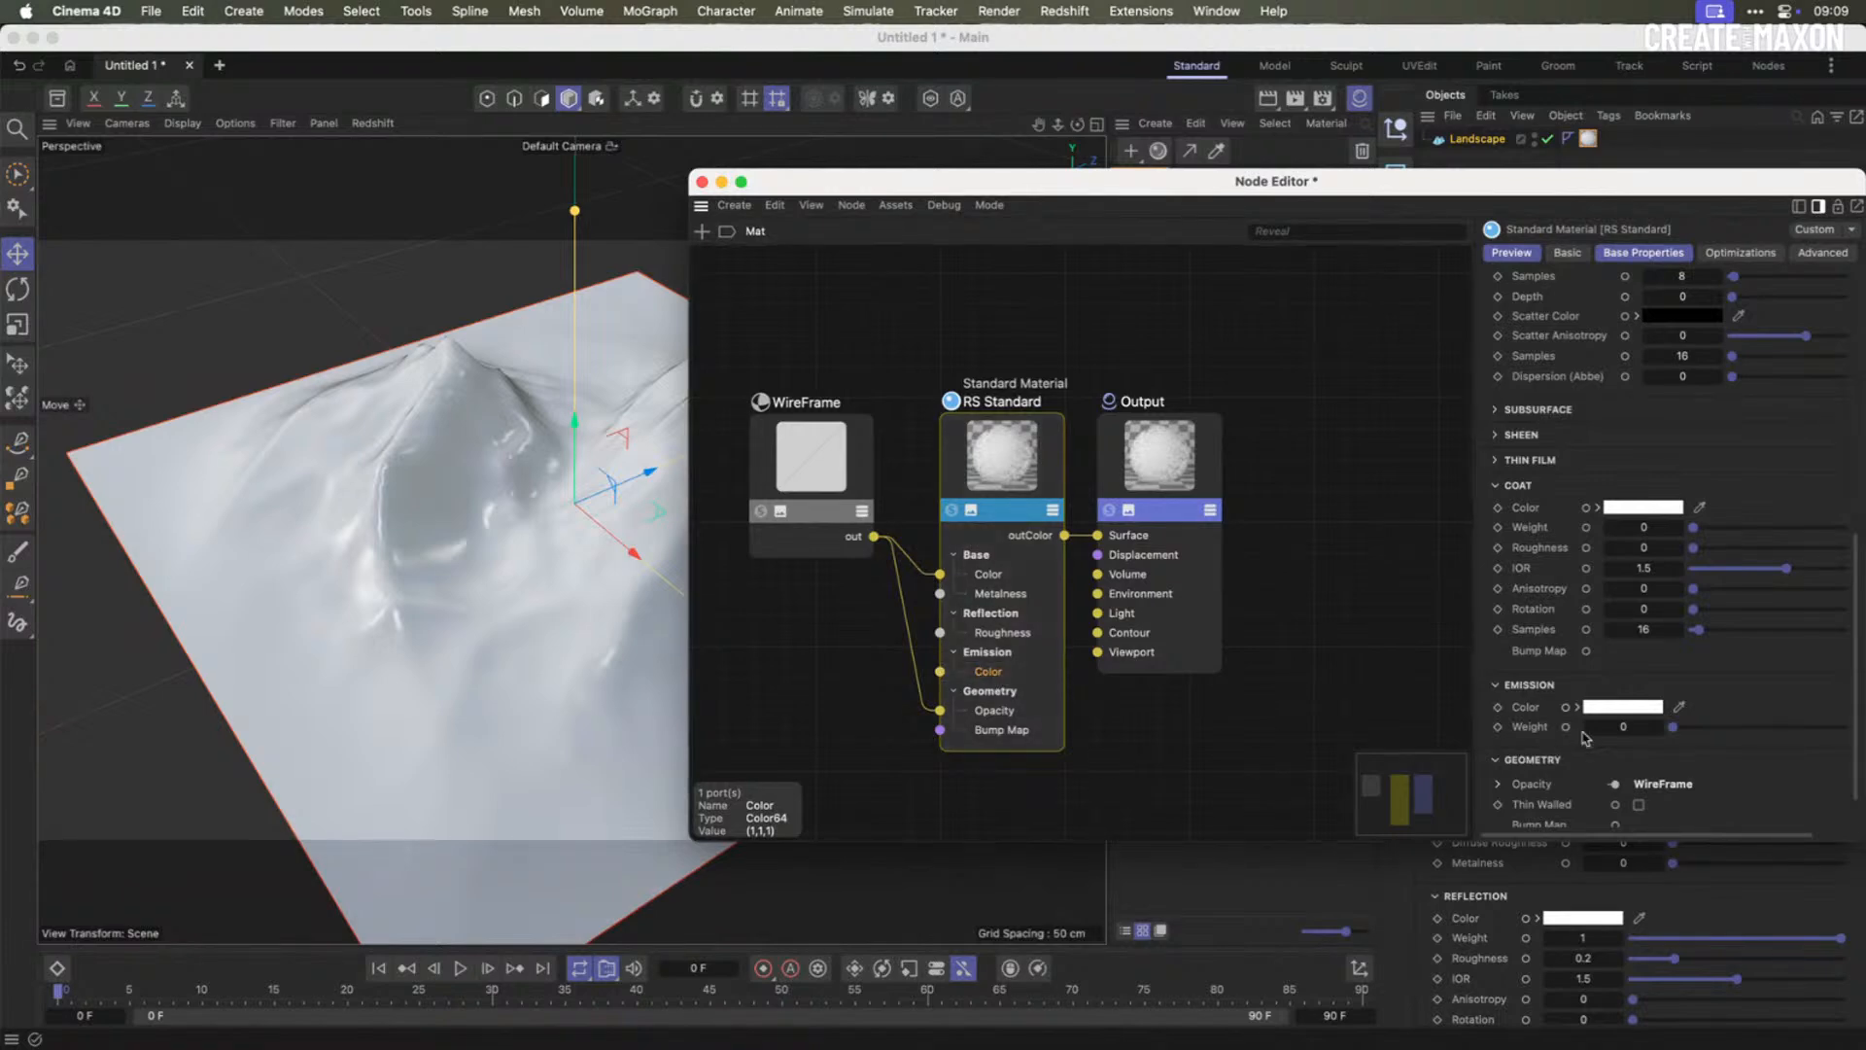
click(1619, 709)
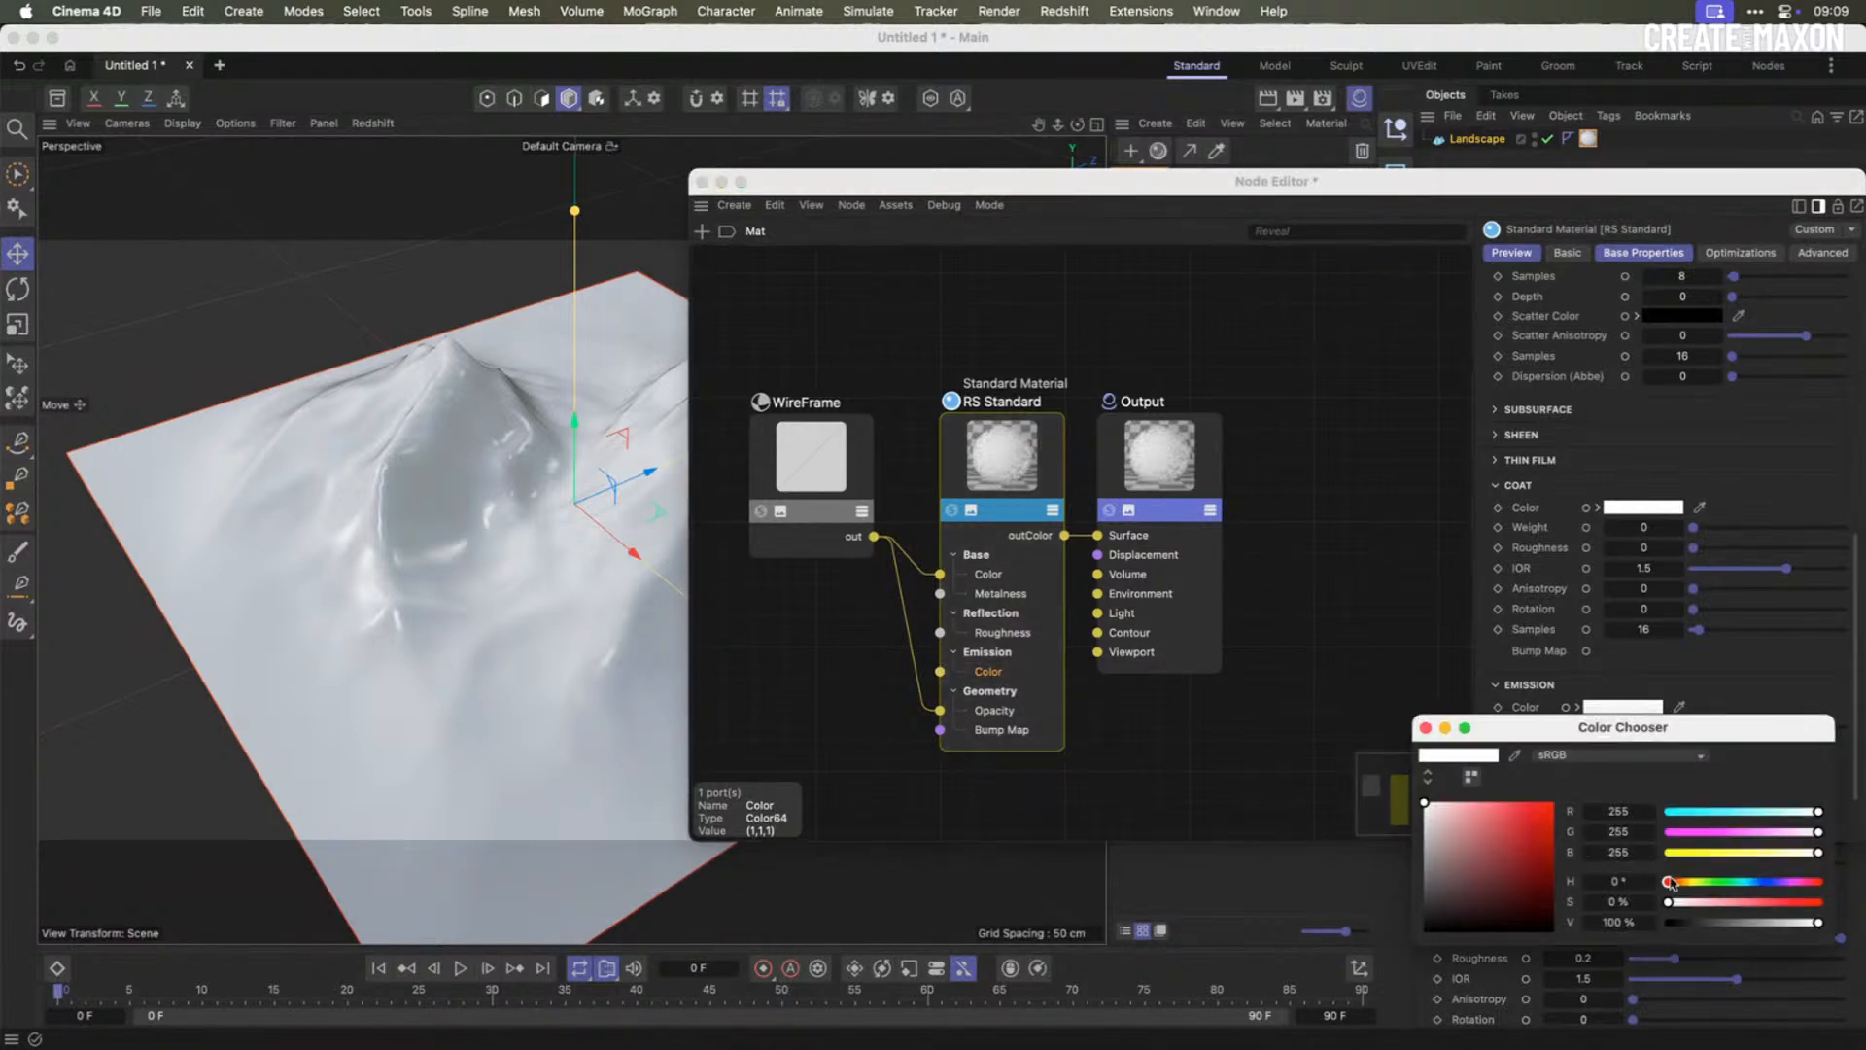
drag(1699, 838, 1669, 833)
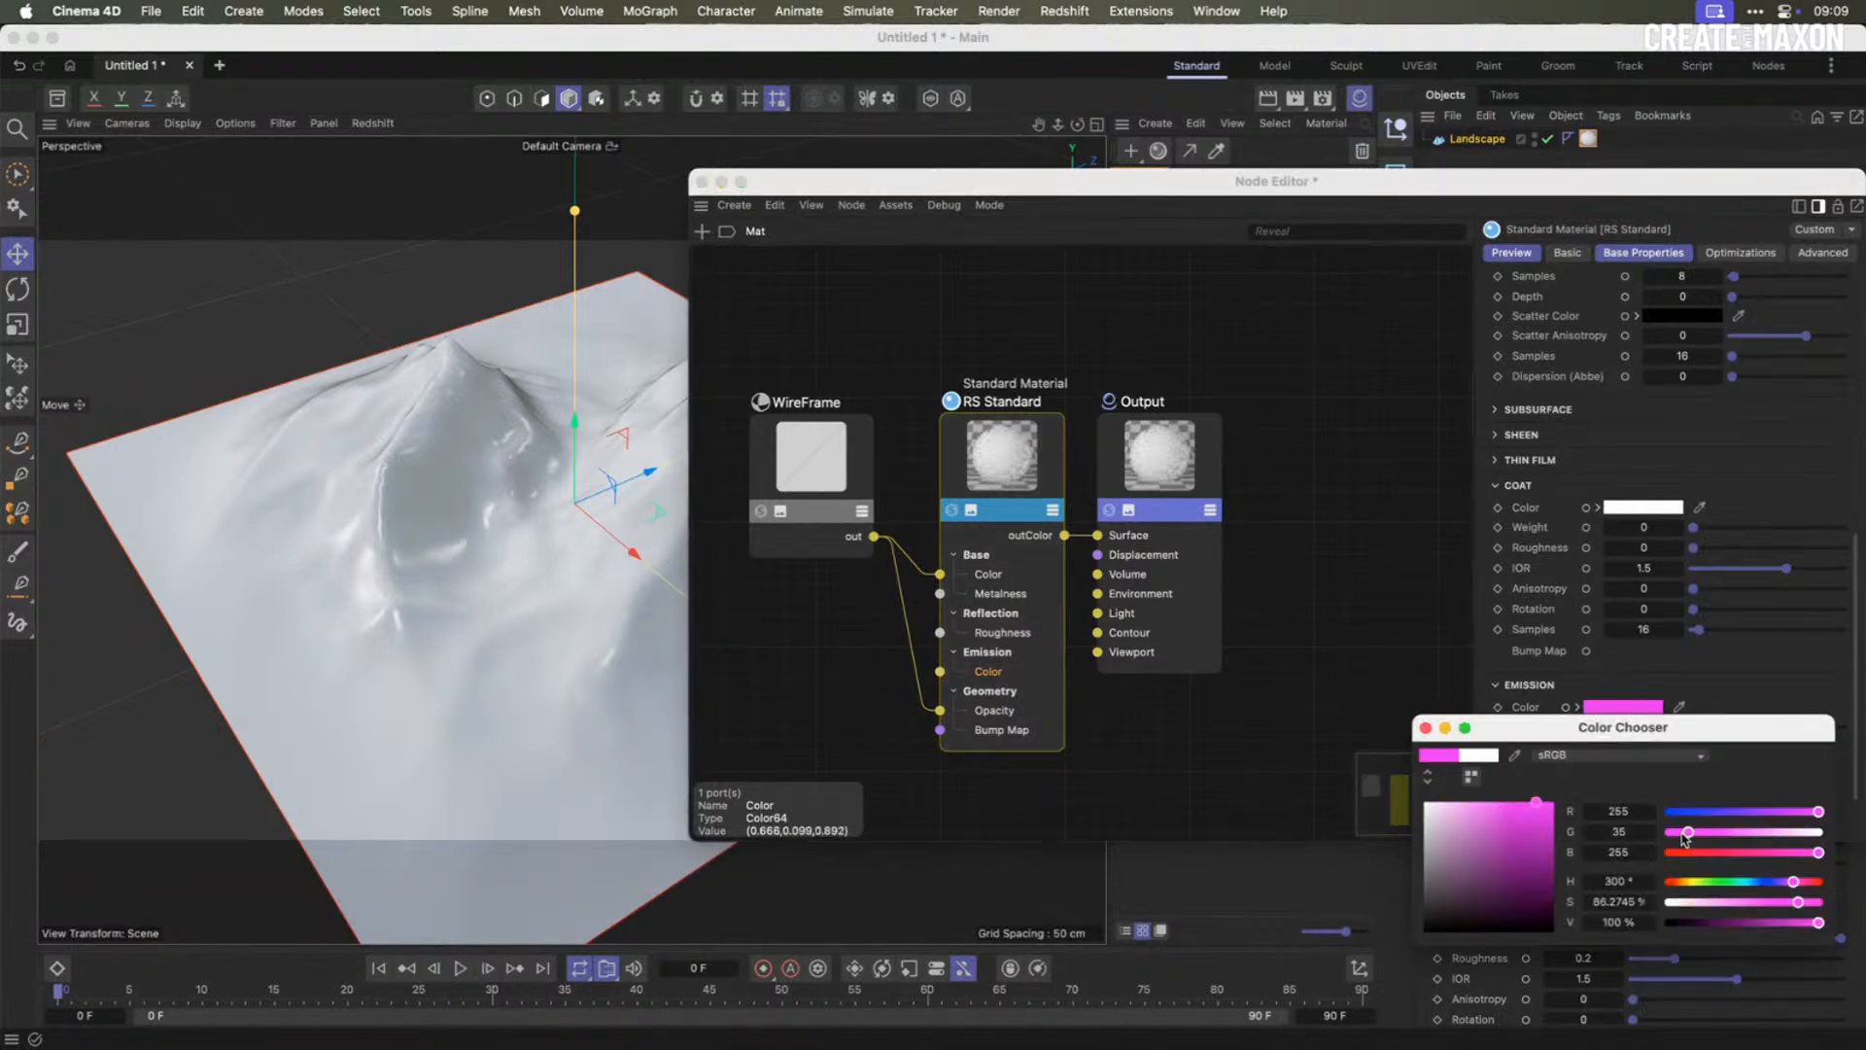
- Set the WireFrame node's Polygon Color to black
click(860, 545)
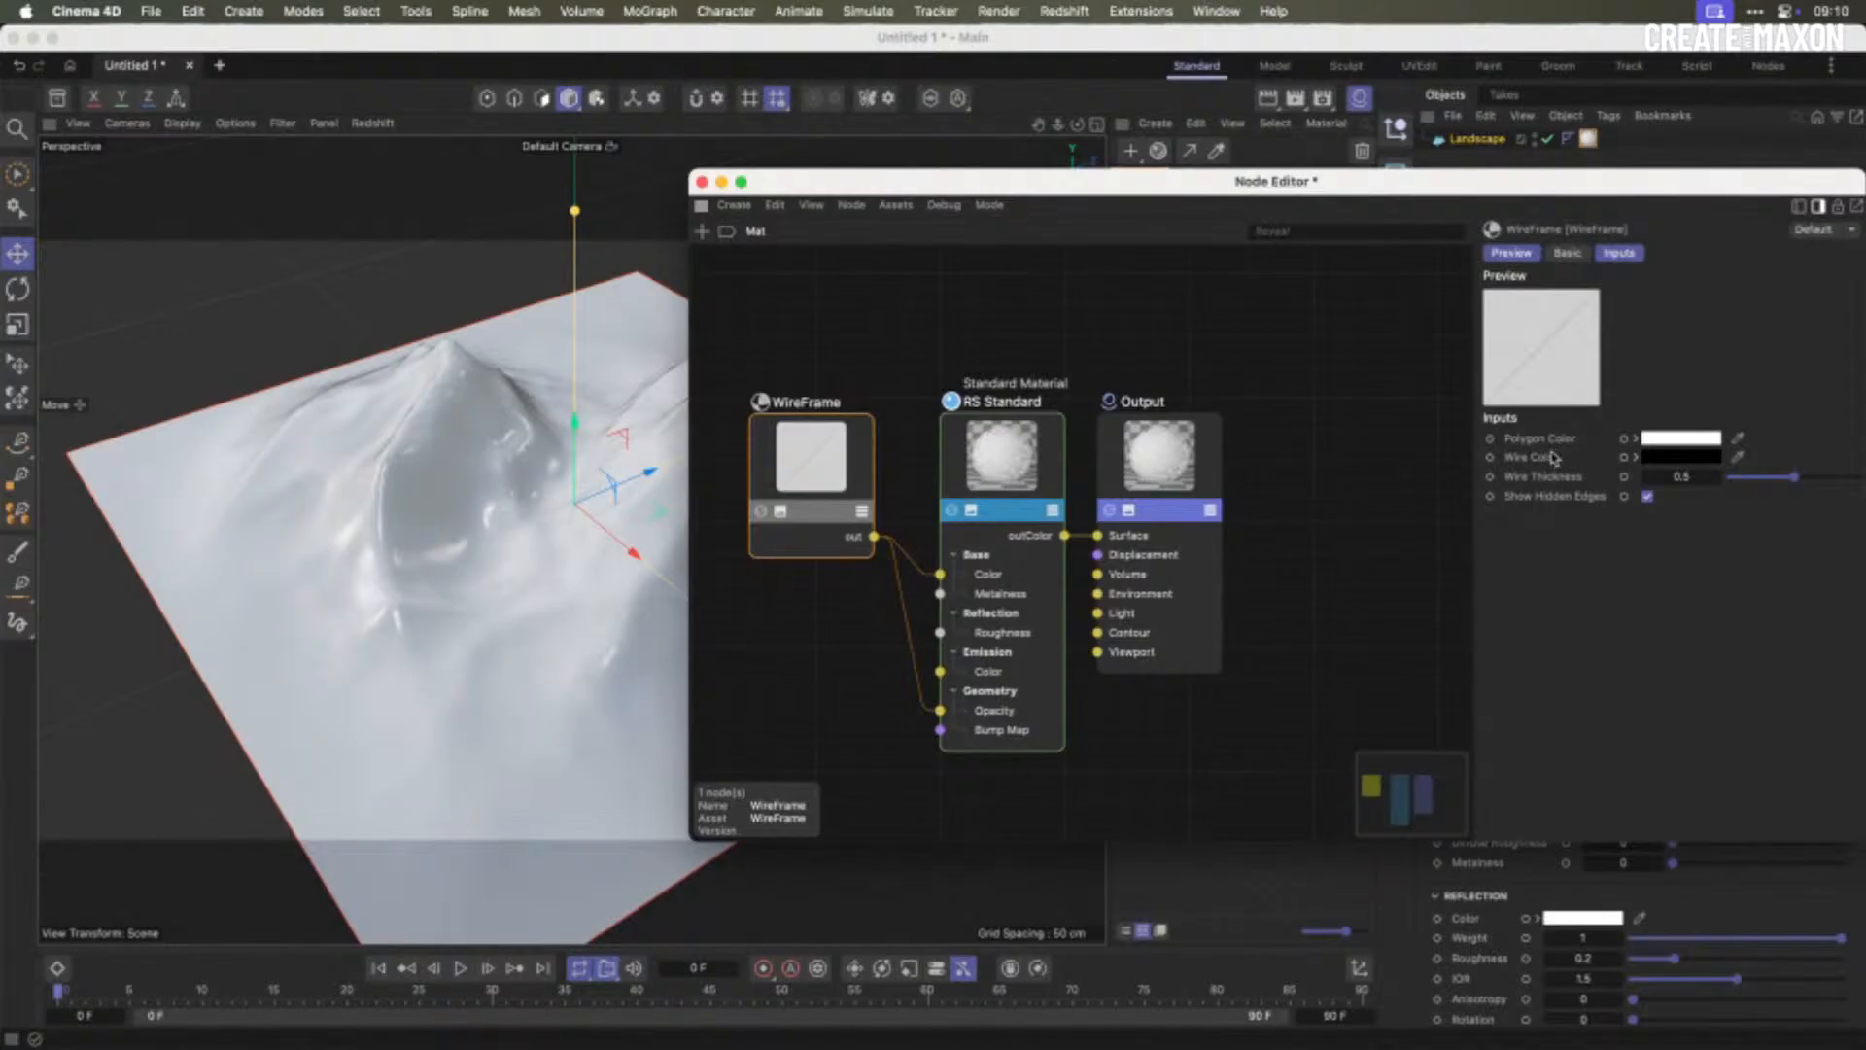
click(1686, 438)
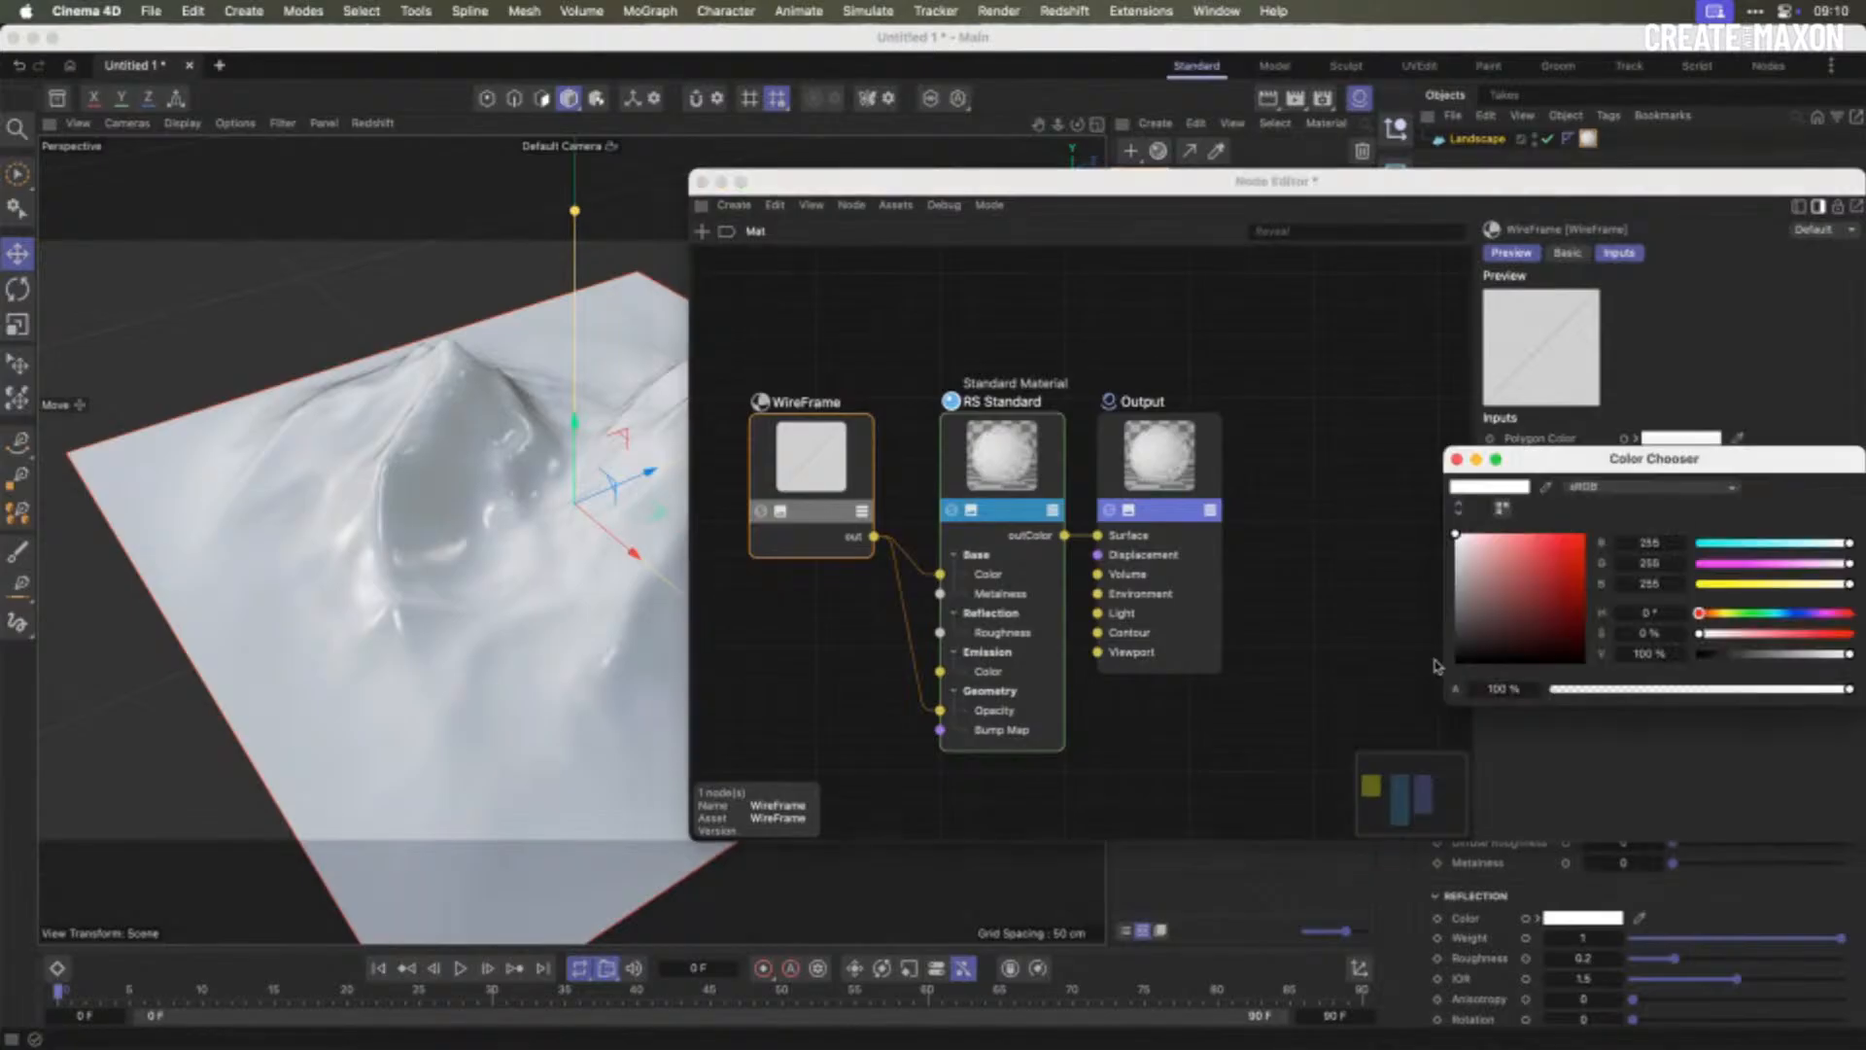
click(1456, 662)
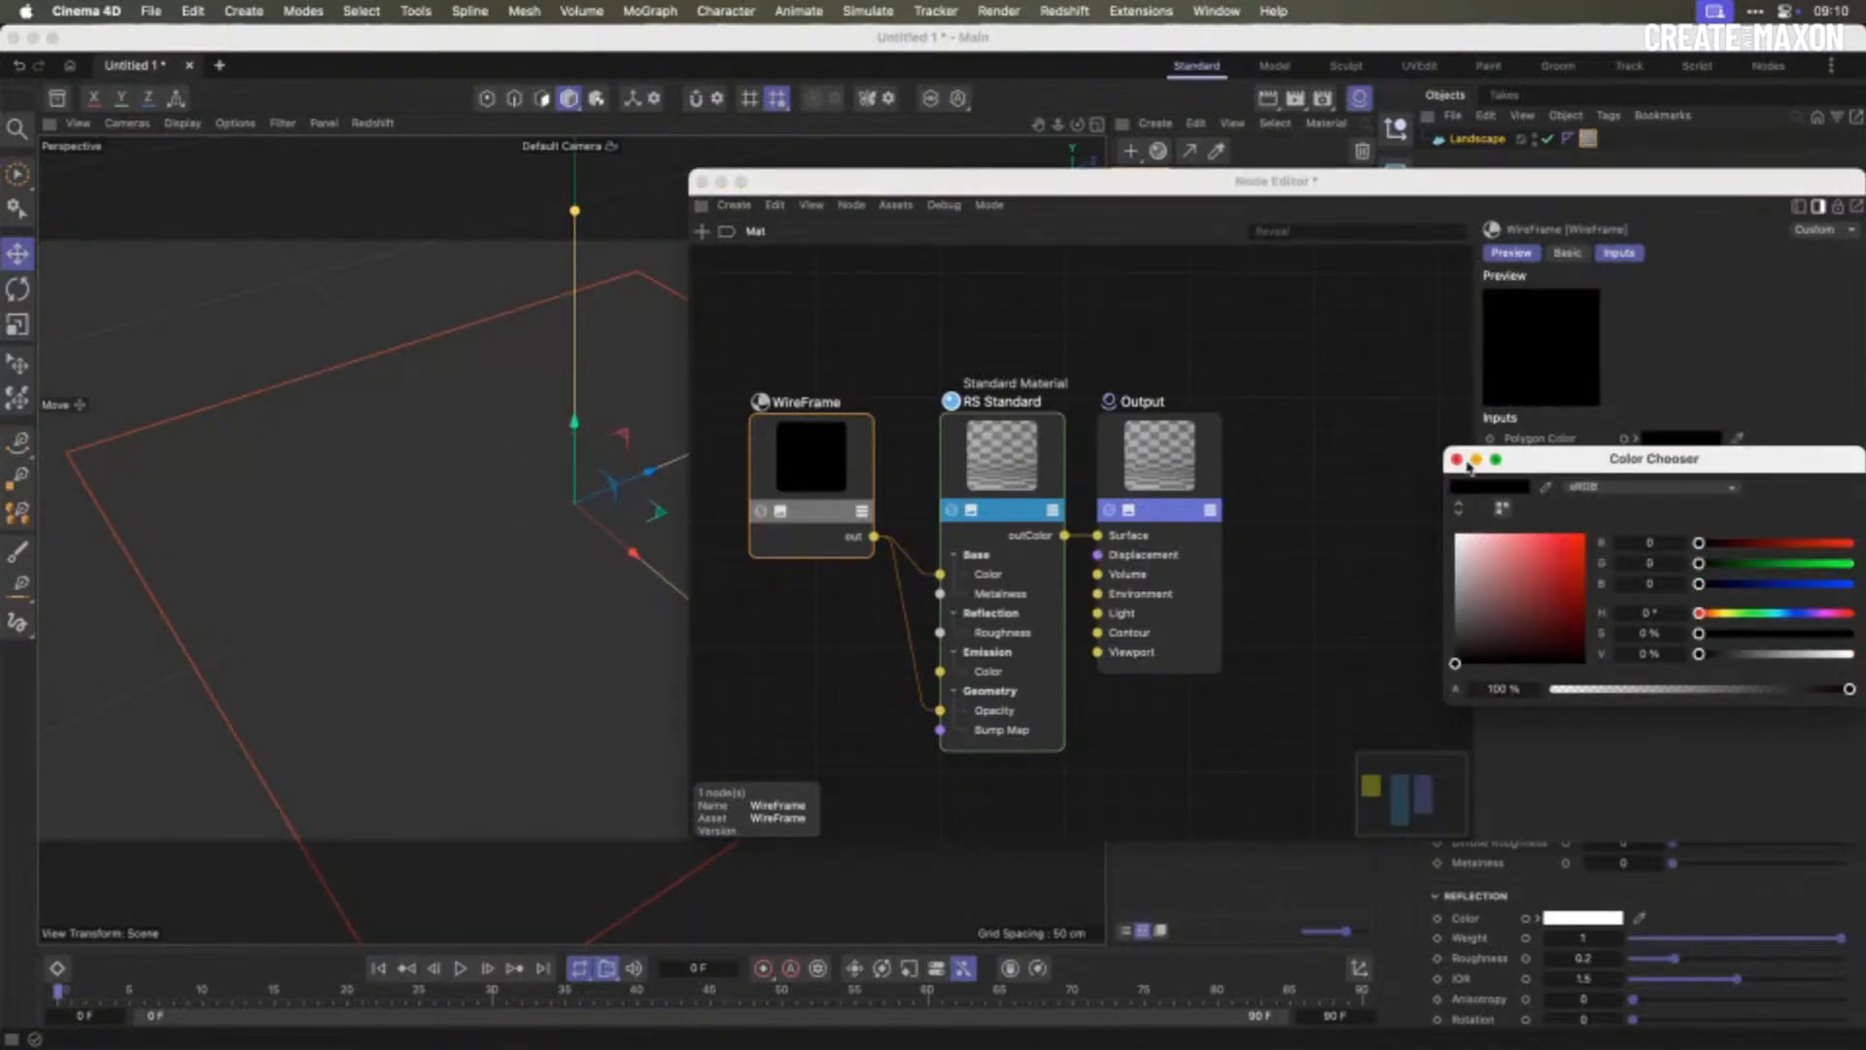
click(1457, 459)
- Set the WireFrame node's Wire Color to a hot pink of R 243, G 2, B 211
click(1664, 457)
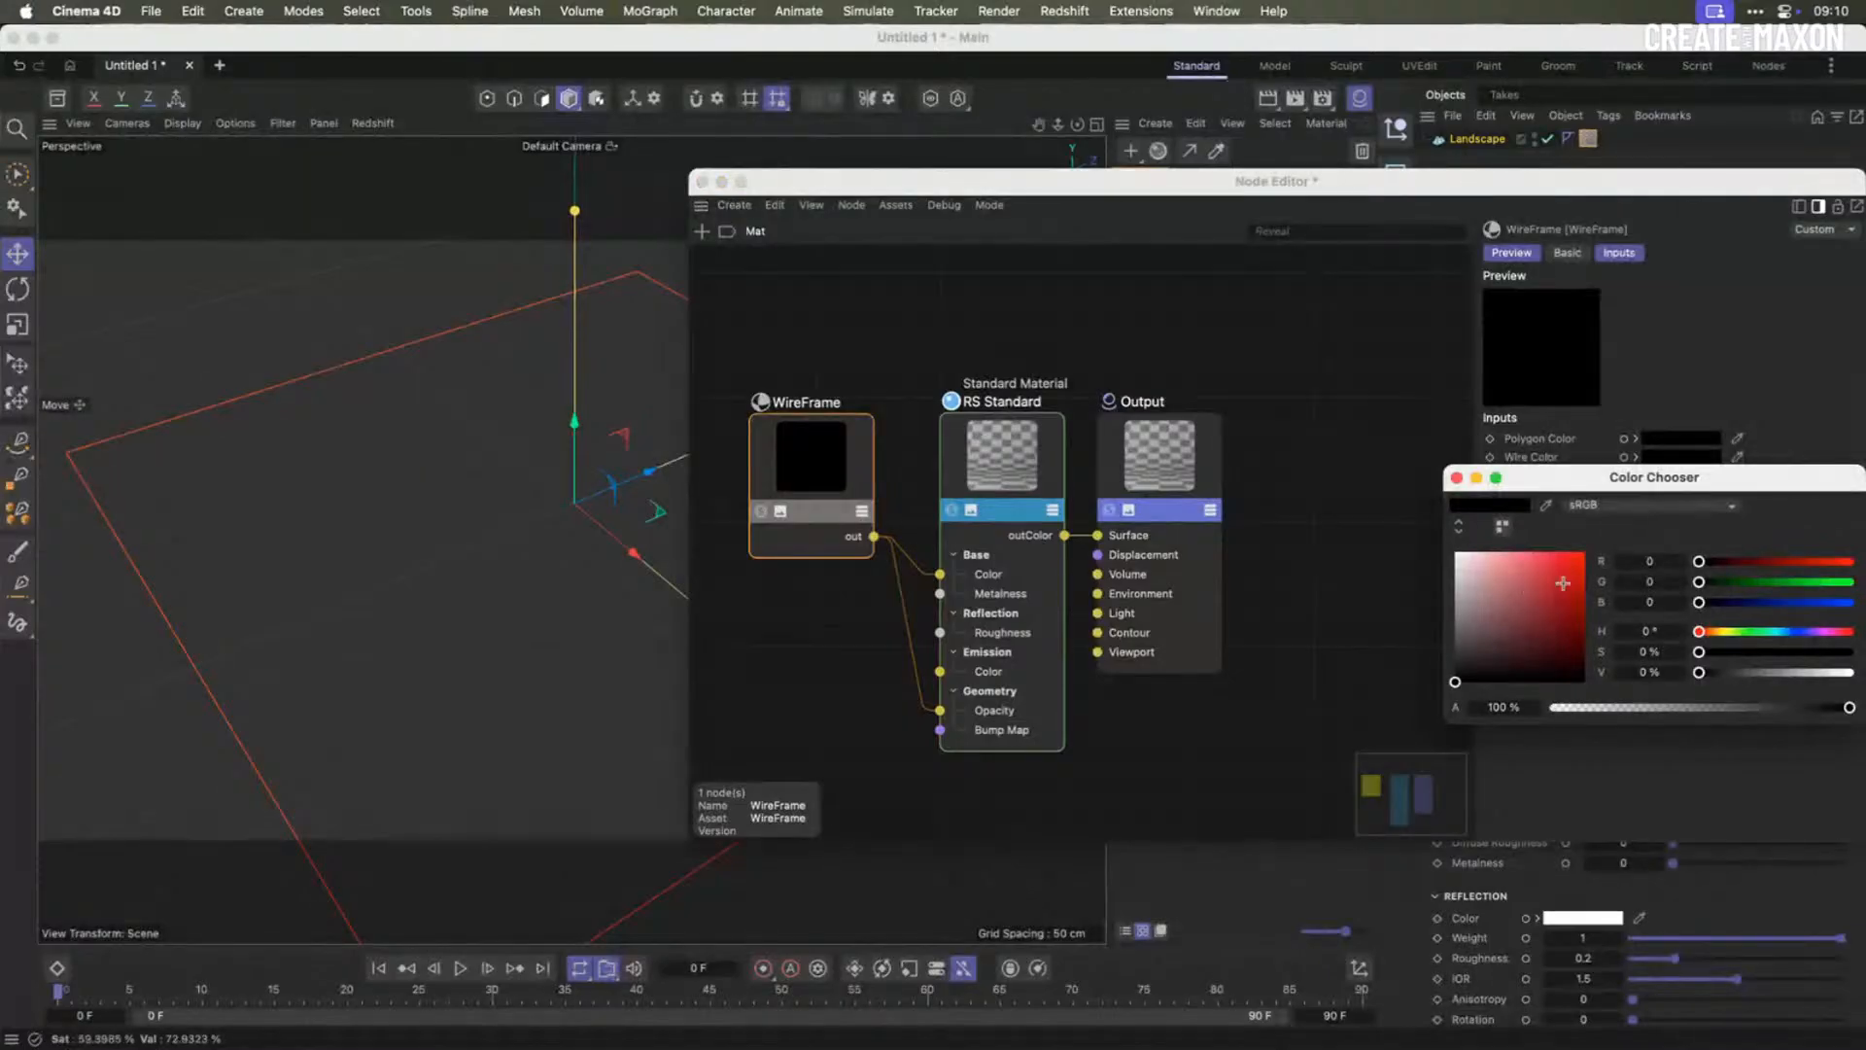
mouse_move(1790, 637)
mouse_down()
mouse_move(1829, 640)
mouse_move(1755, 652)
mouse_move(1823, 652)
mouse_up()
drag(1824, 671, 1831, 675)
drag(1561, 571, 1584, 558)
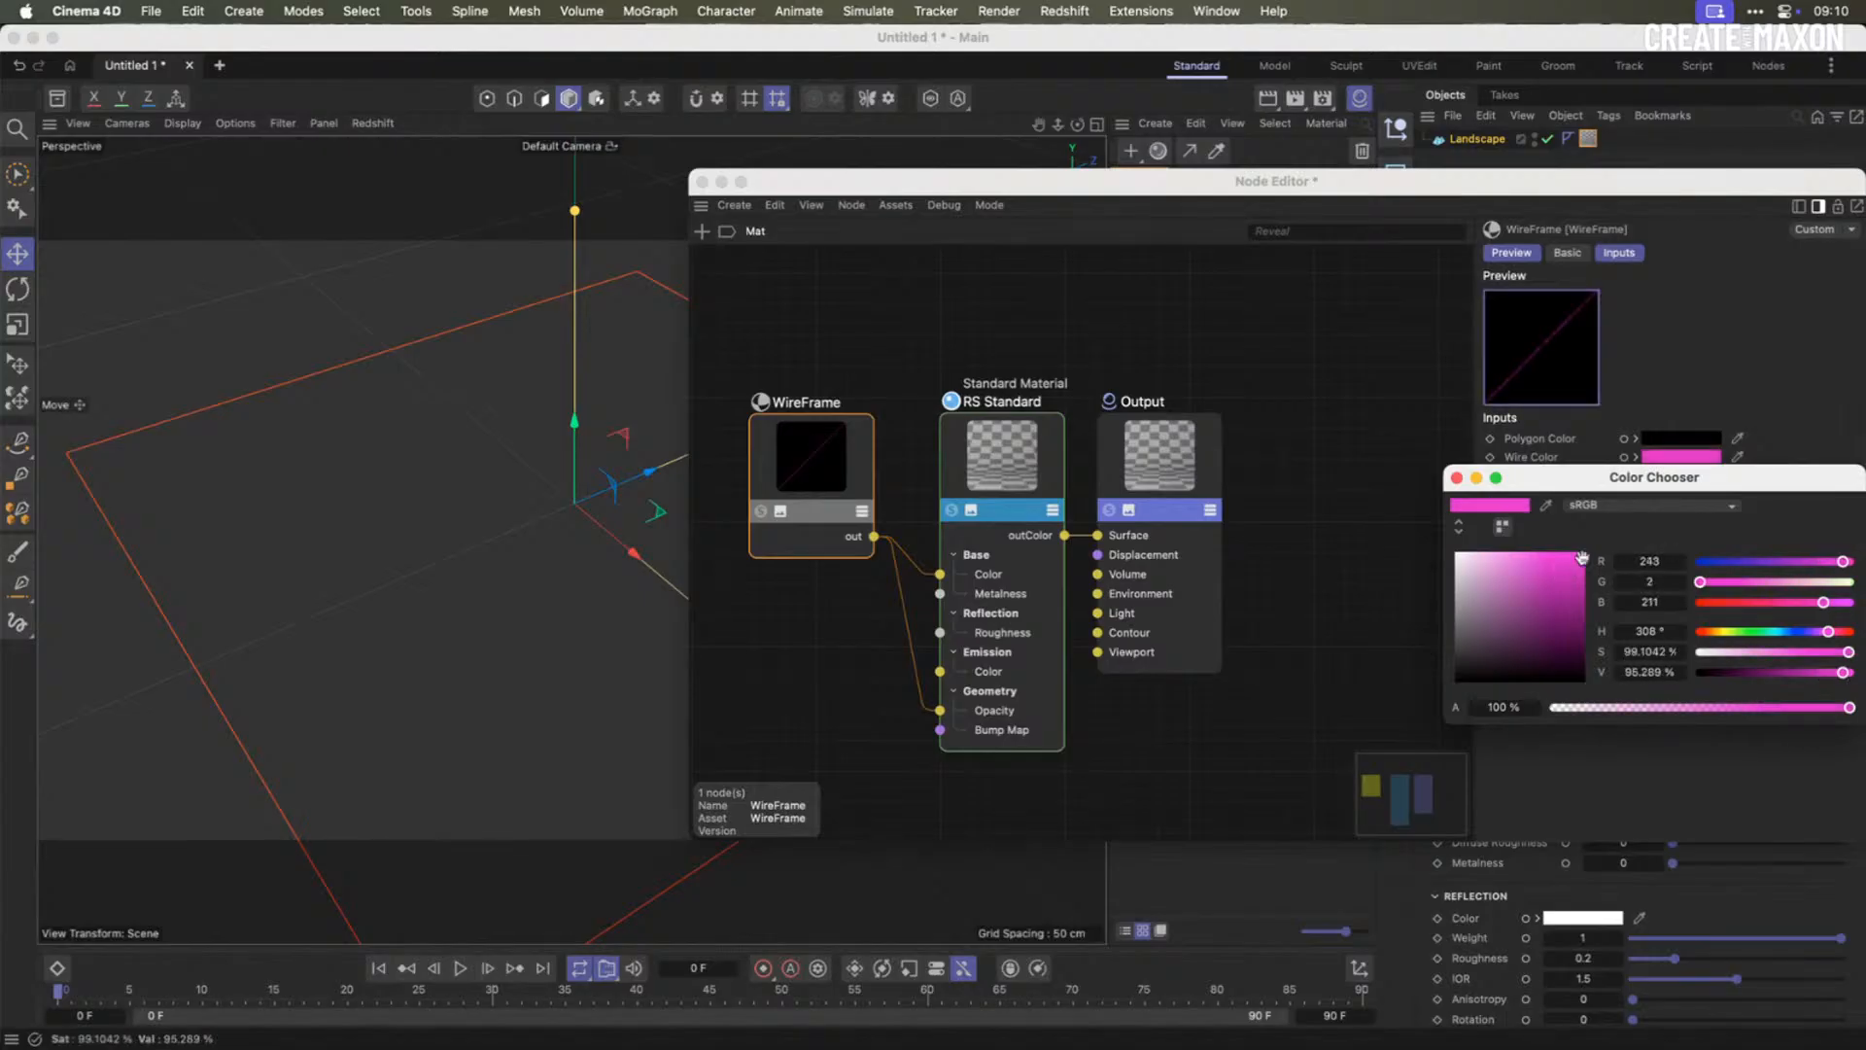
click(1456, 479)
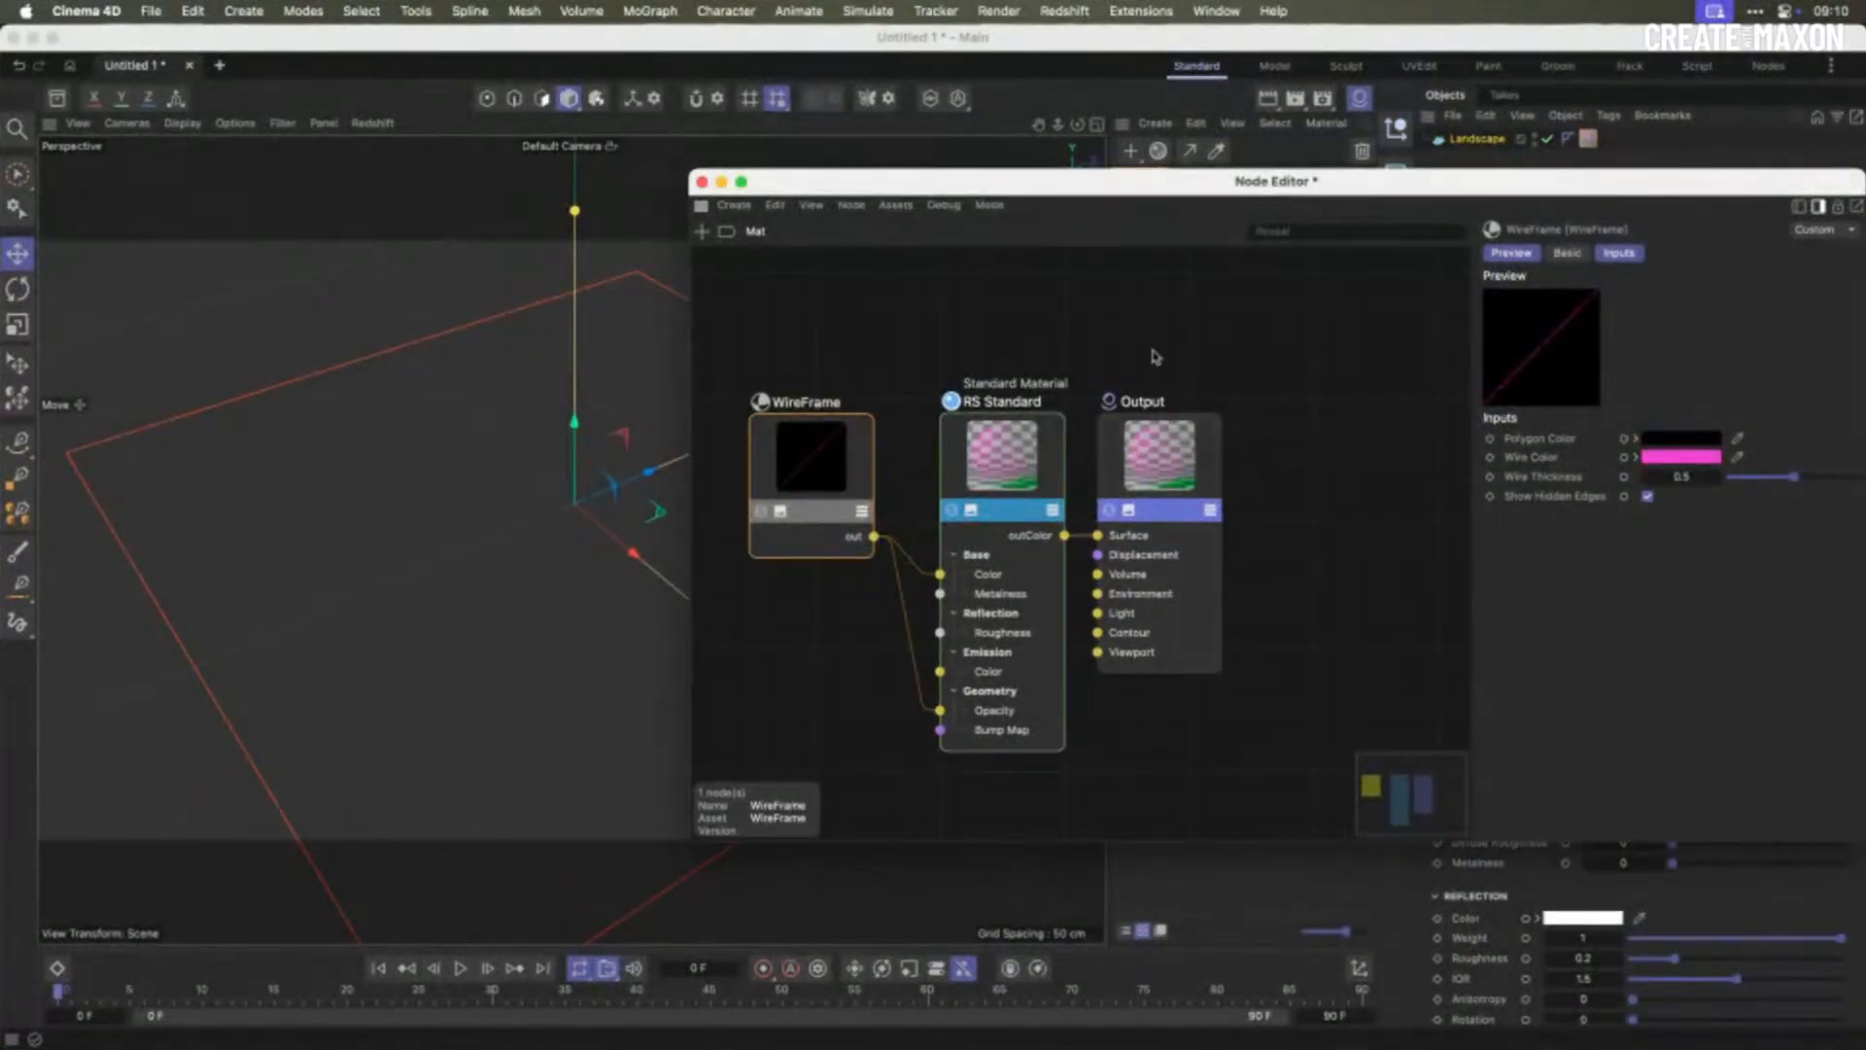
- Connect the WireFrame output to the RS Standard Emission Color input and close the Node Editor
drag(894, 187, 929, 260)
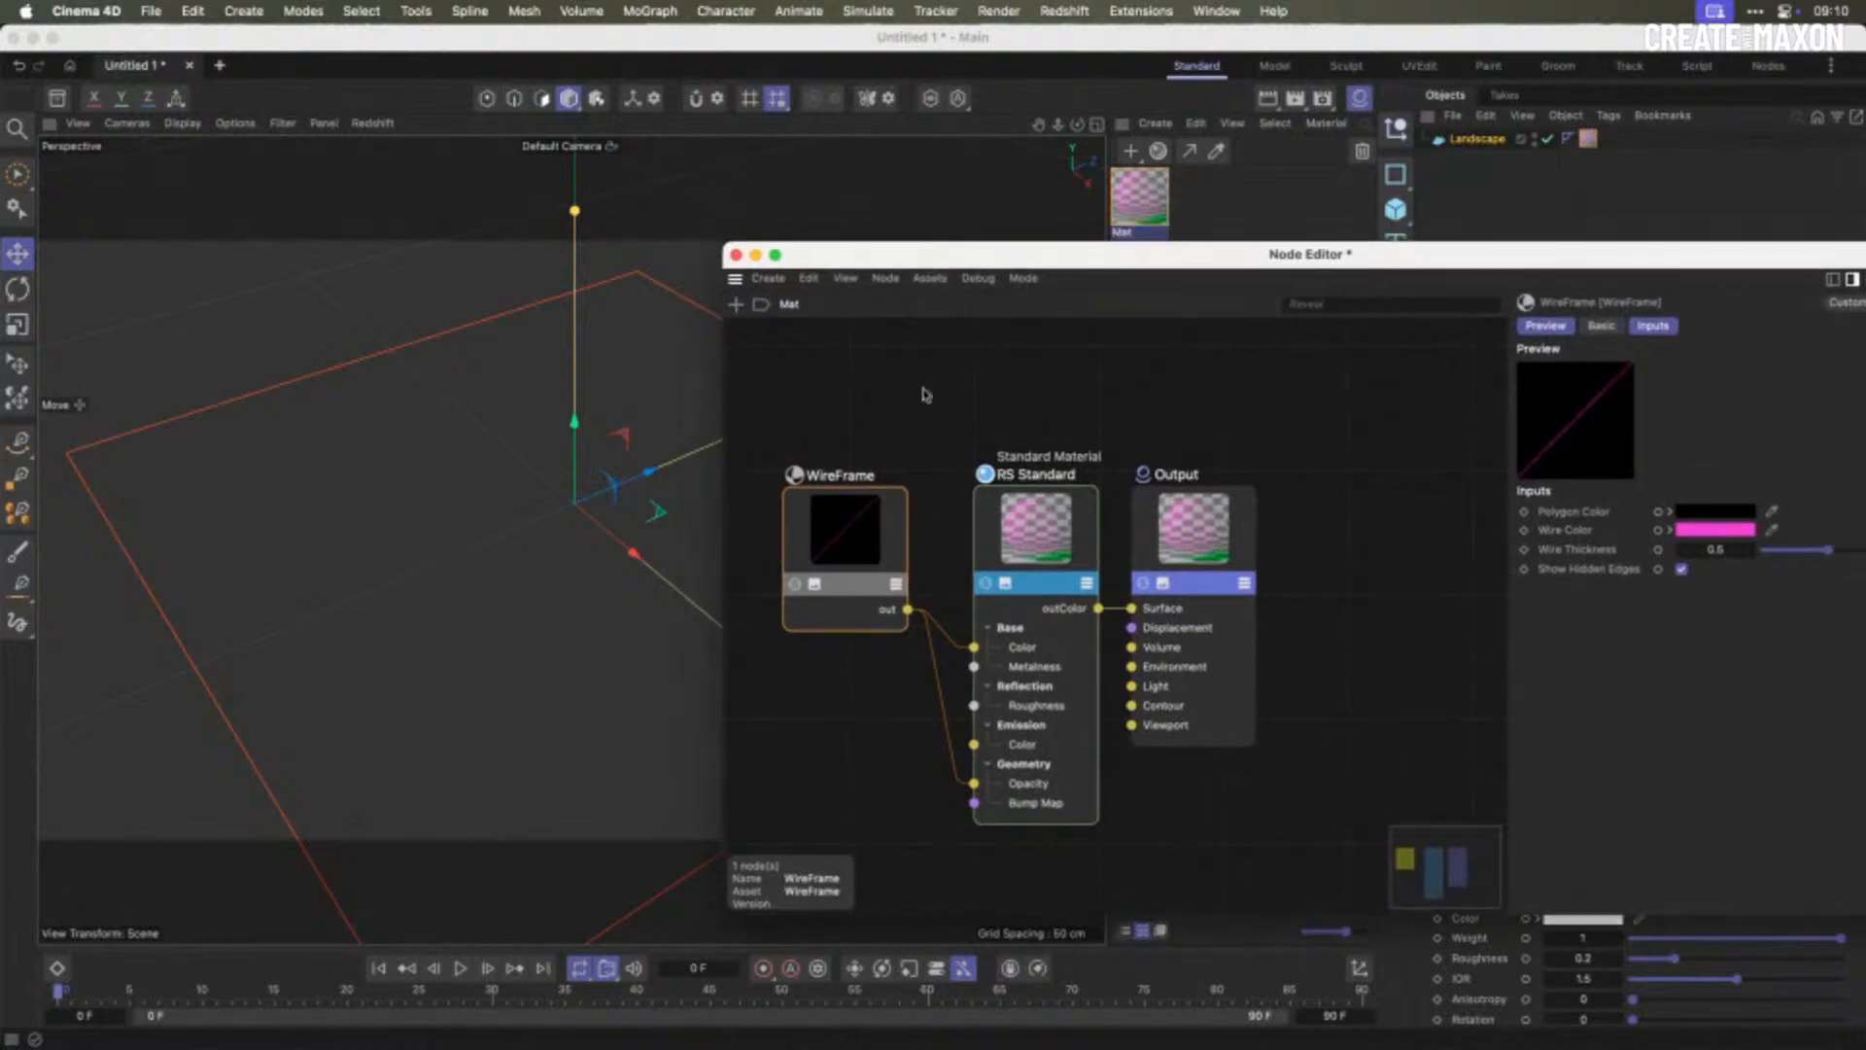
drag(910, 617, 975, 743)
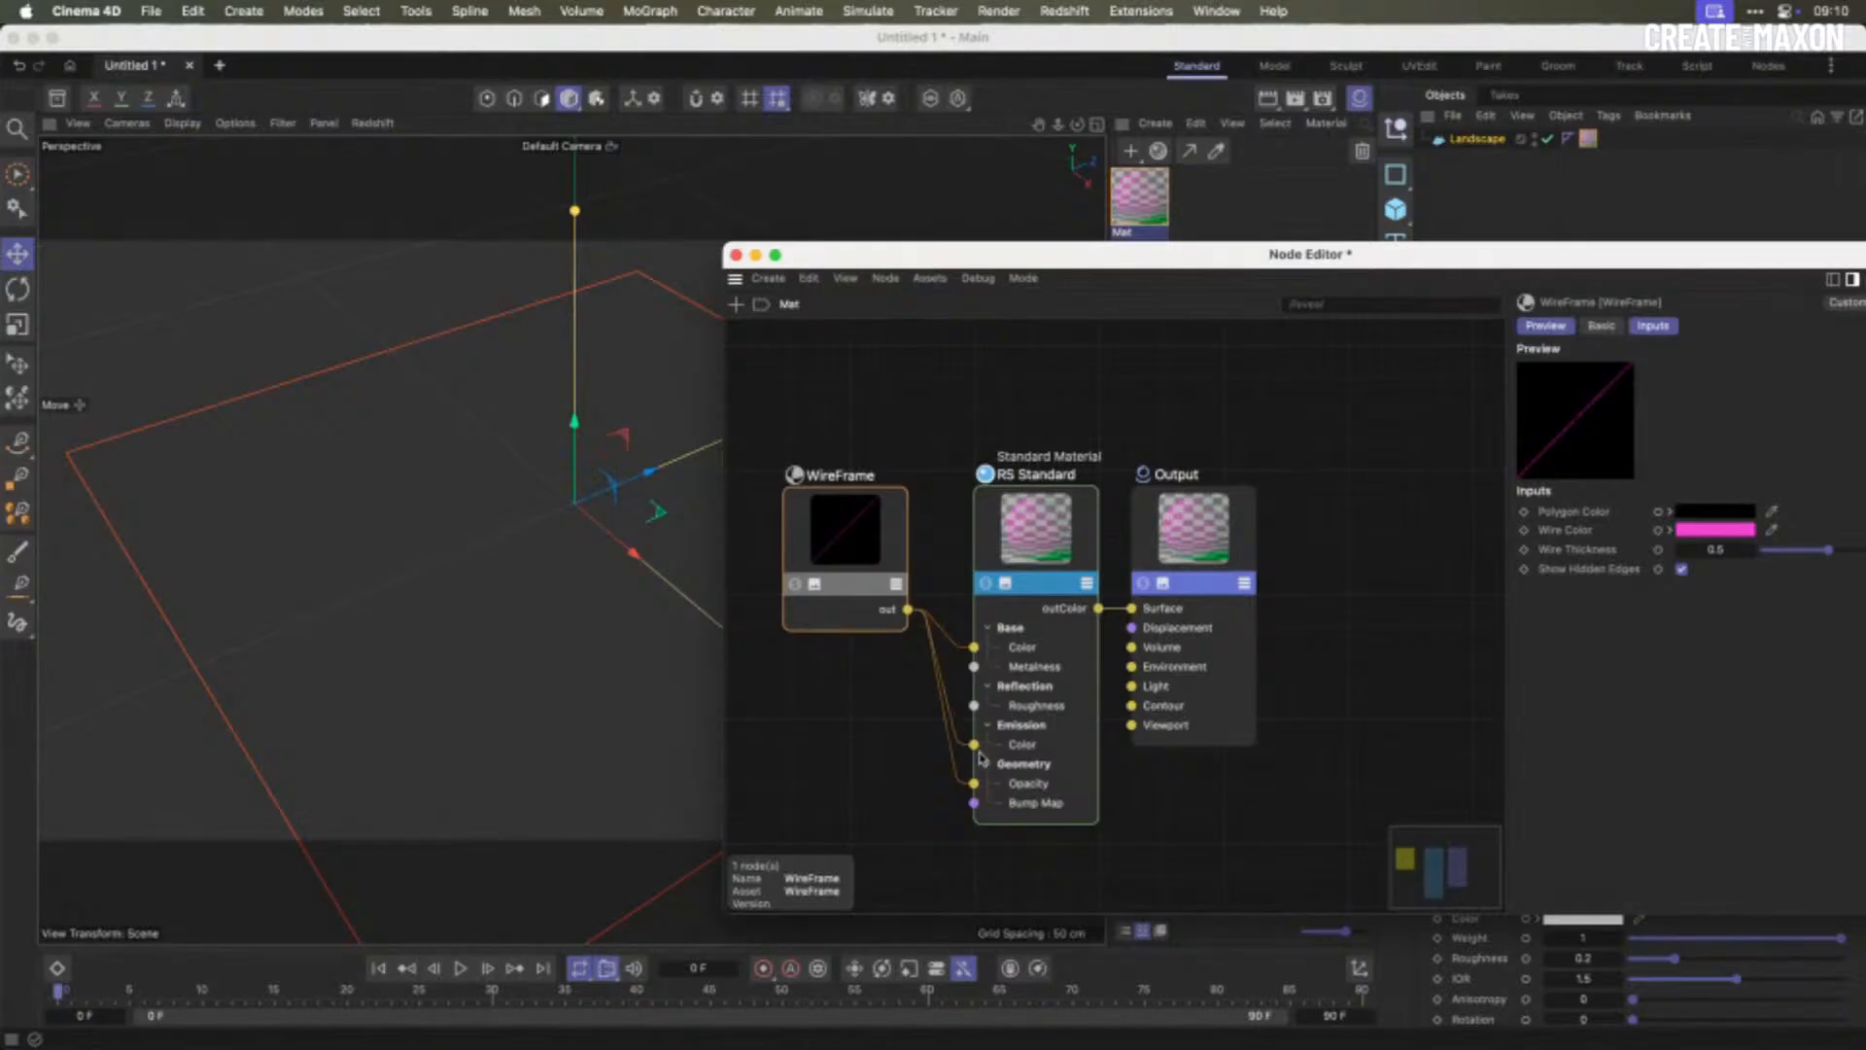
click(736, 254)
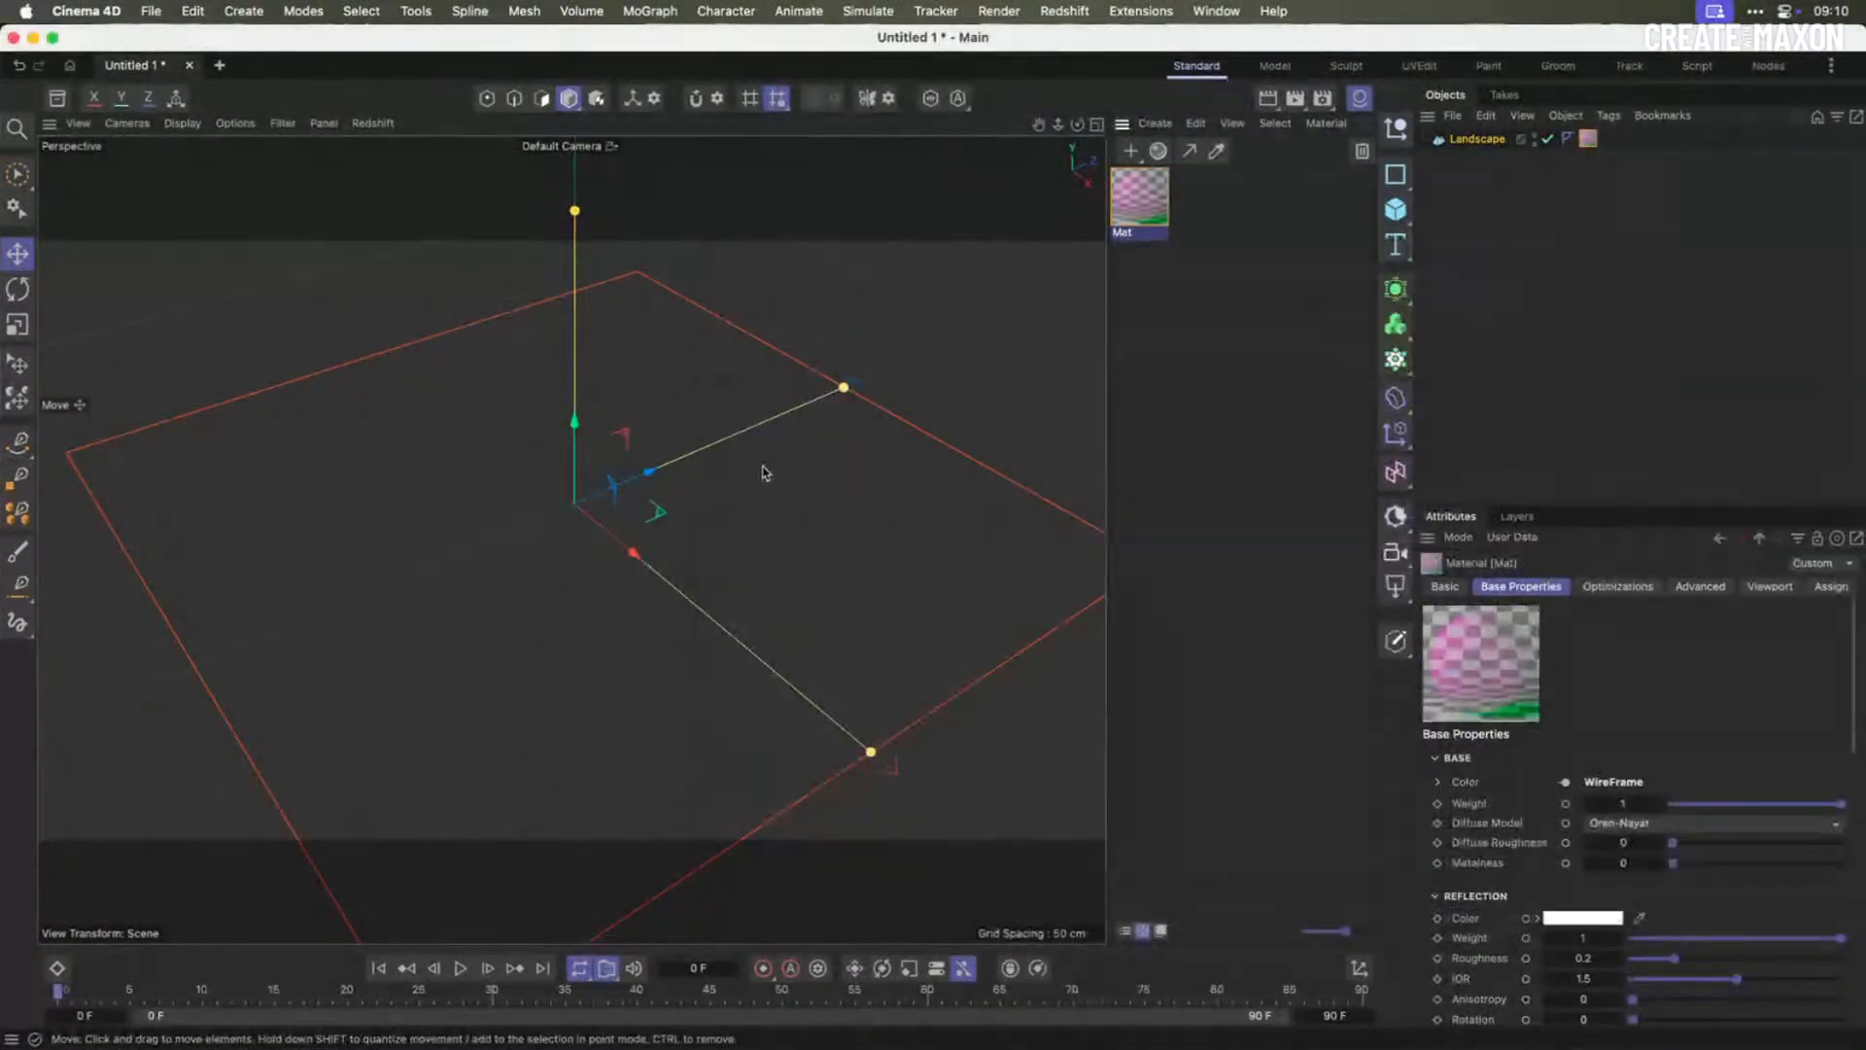
- Start the Redshift render in the viewport and view the landscape's mountains from a low angle
click(372, 123)
click(389, 156)
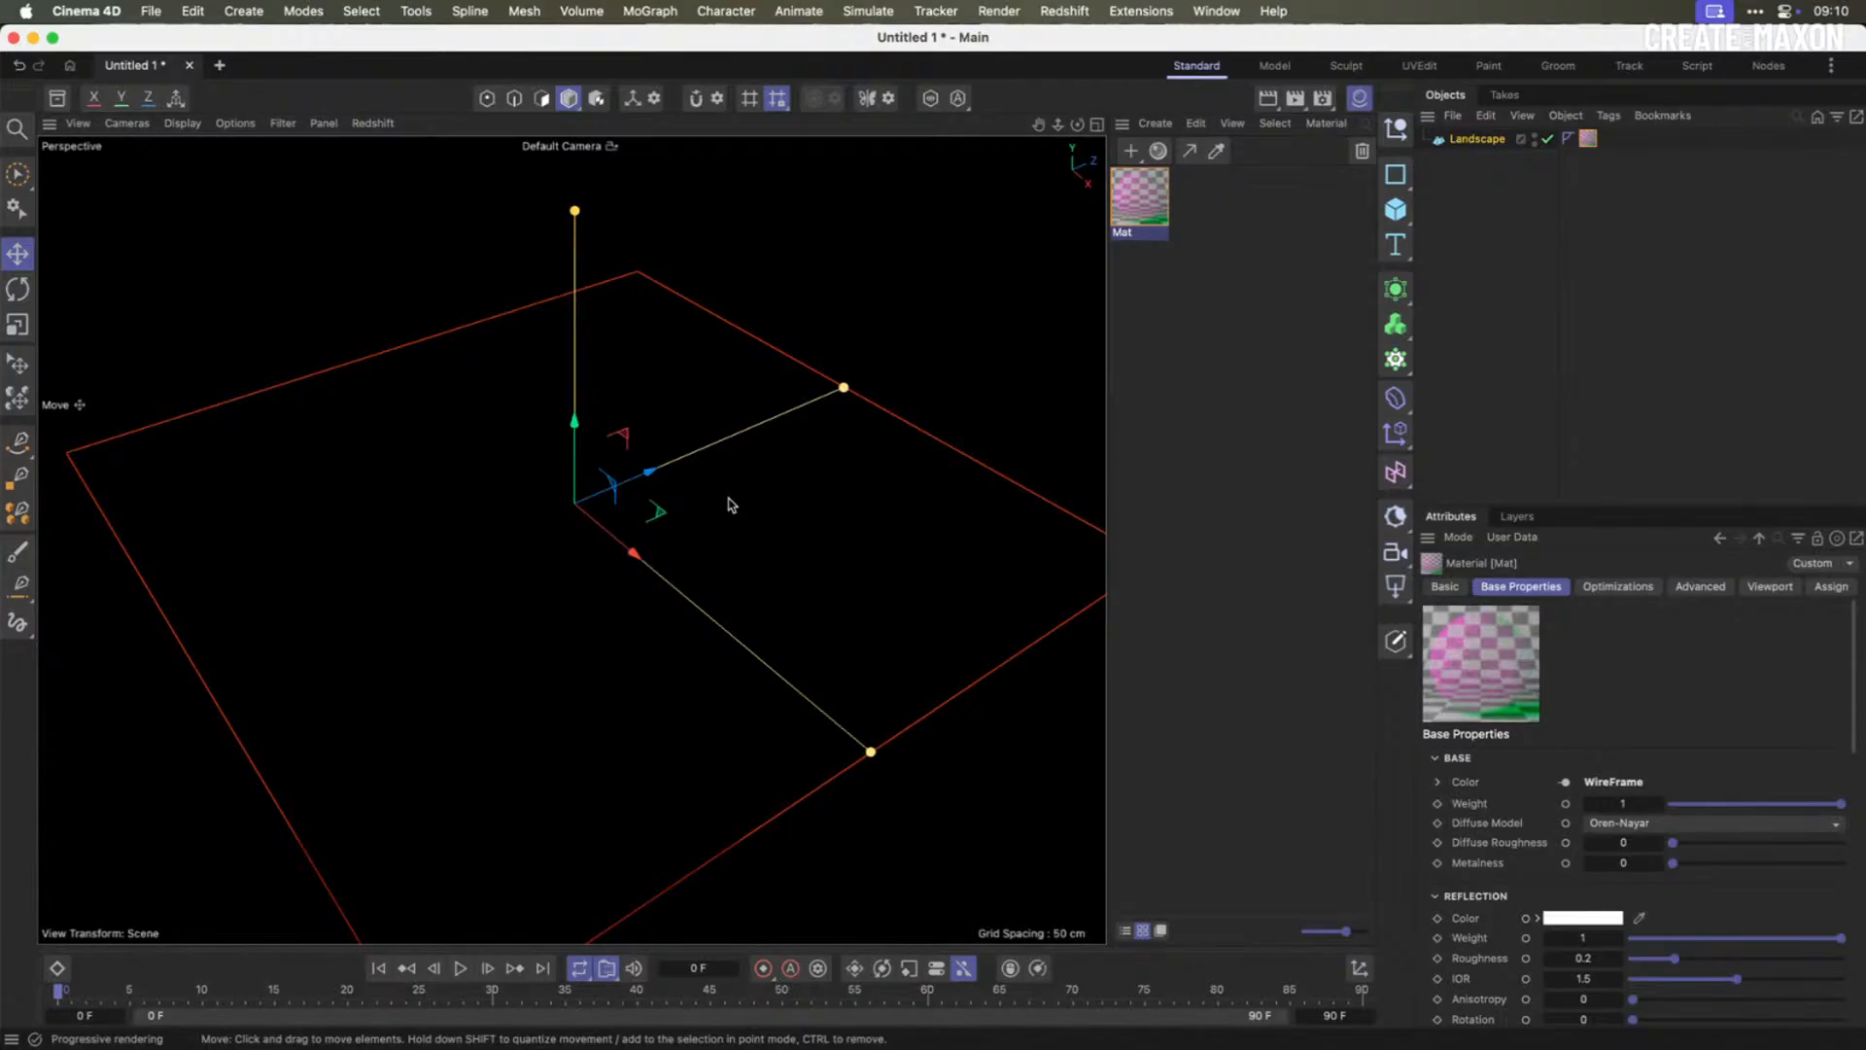
scroll(731, 504, down, 5)
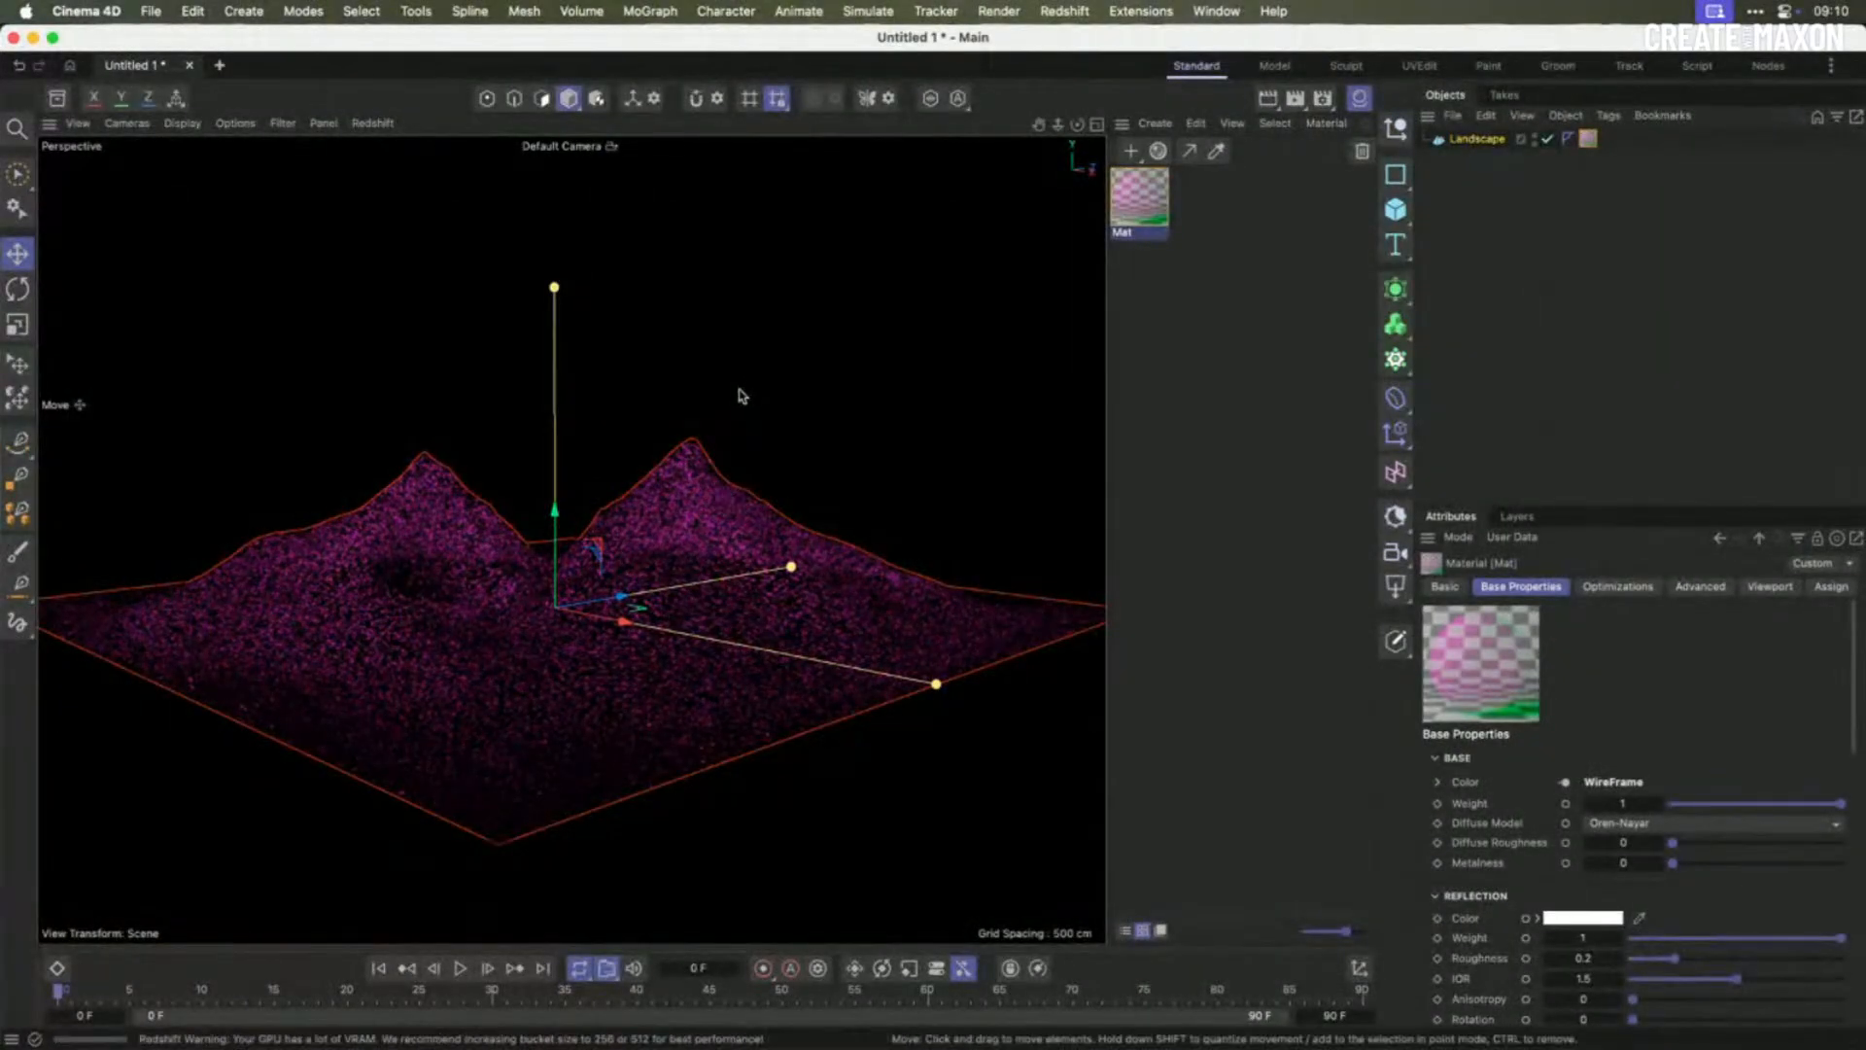
scroll(634, 533, up, 3)
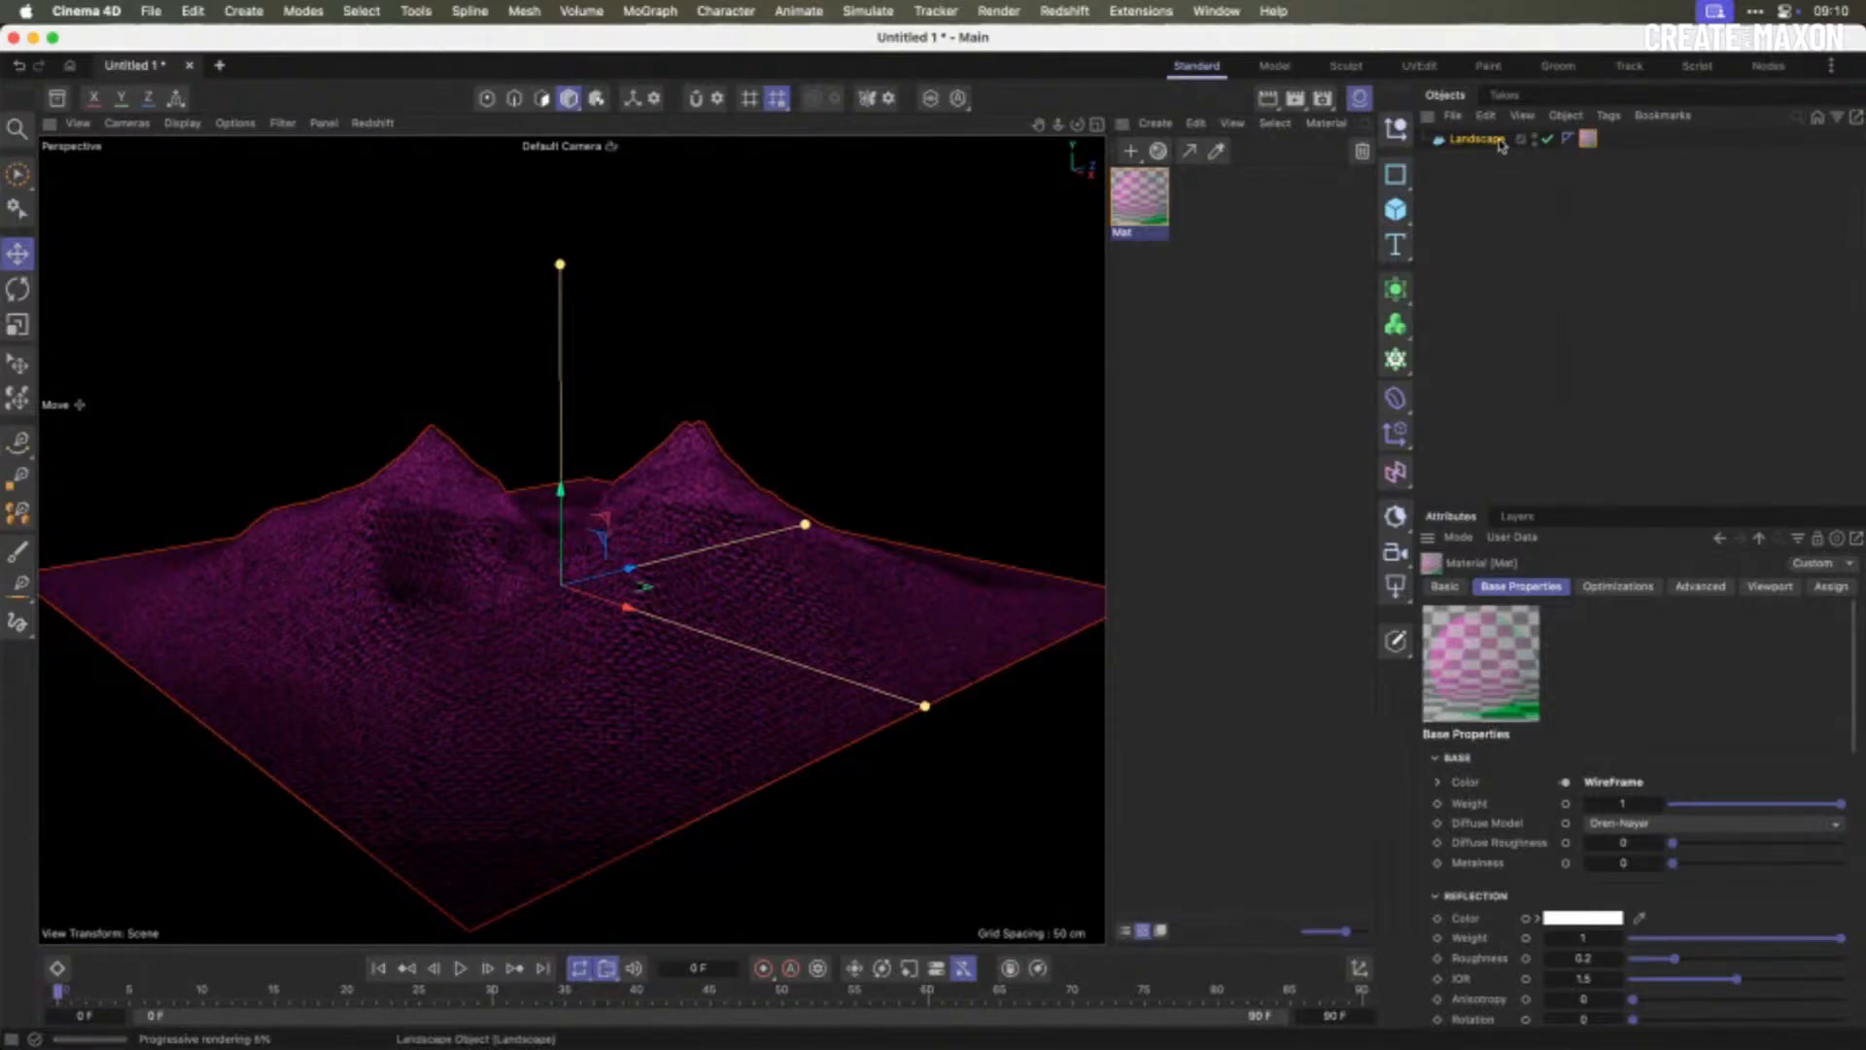
- Reduce the Landscape to 24 width segments and 22 depth segments
click(1461, 142)
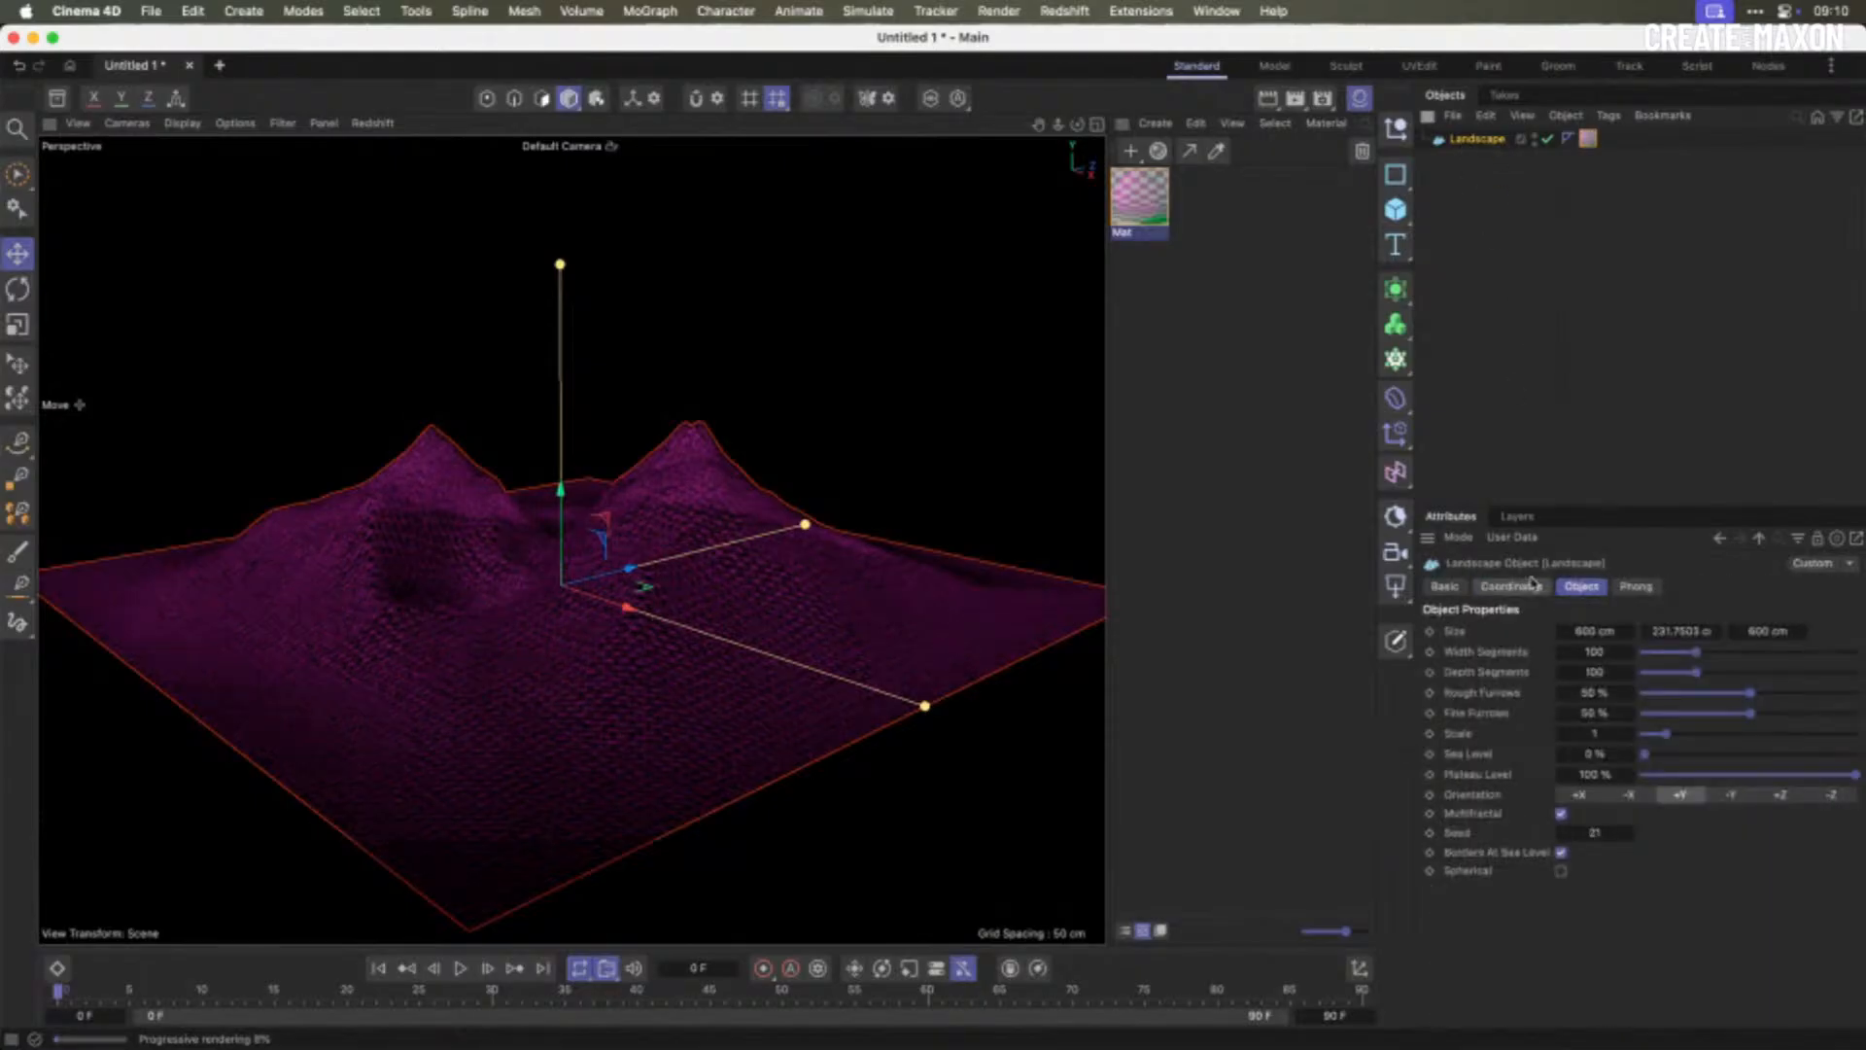
click(1657, 654)
click(1655, 673)
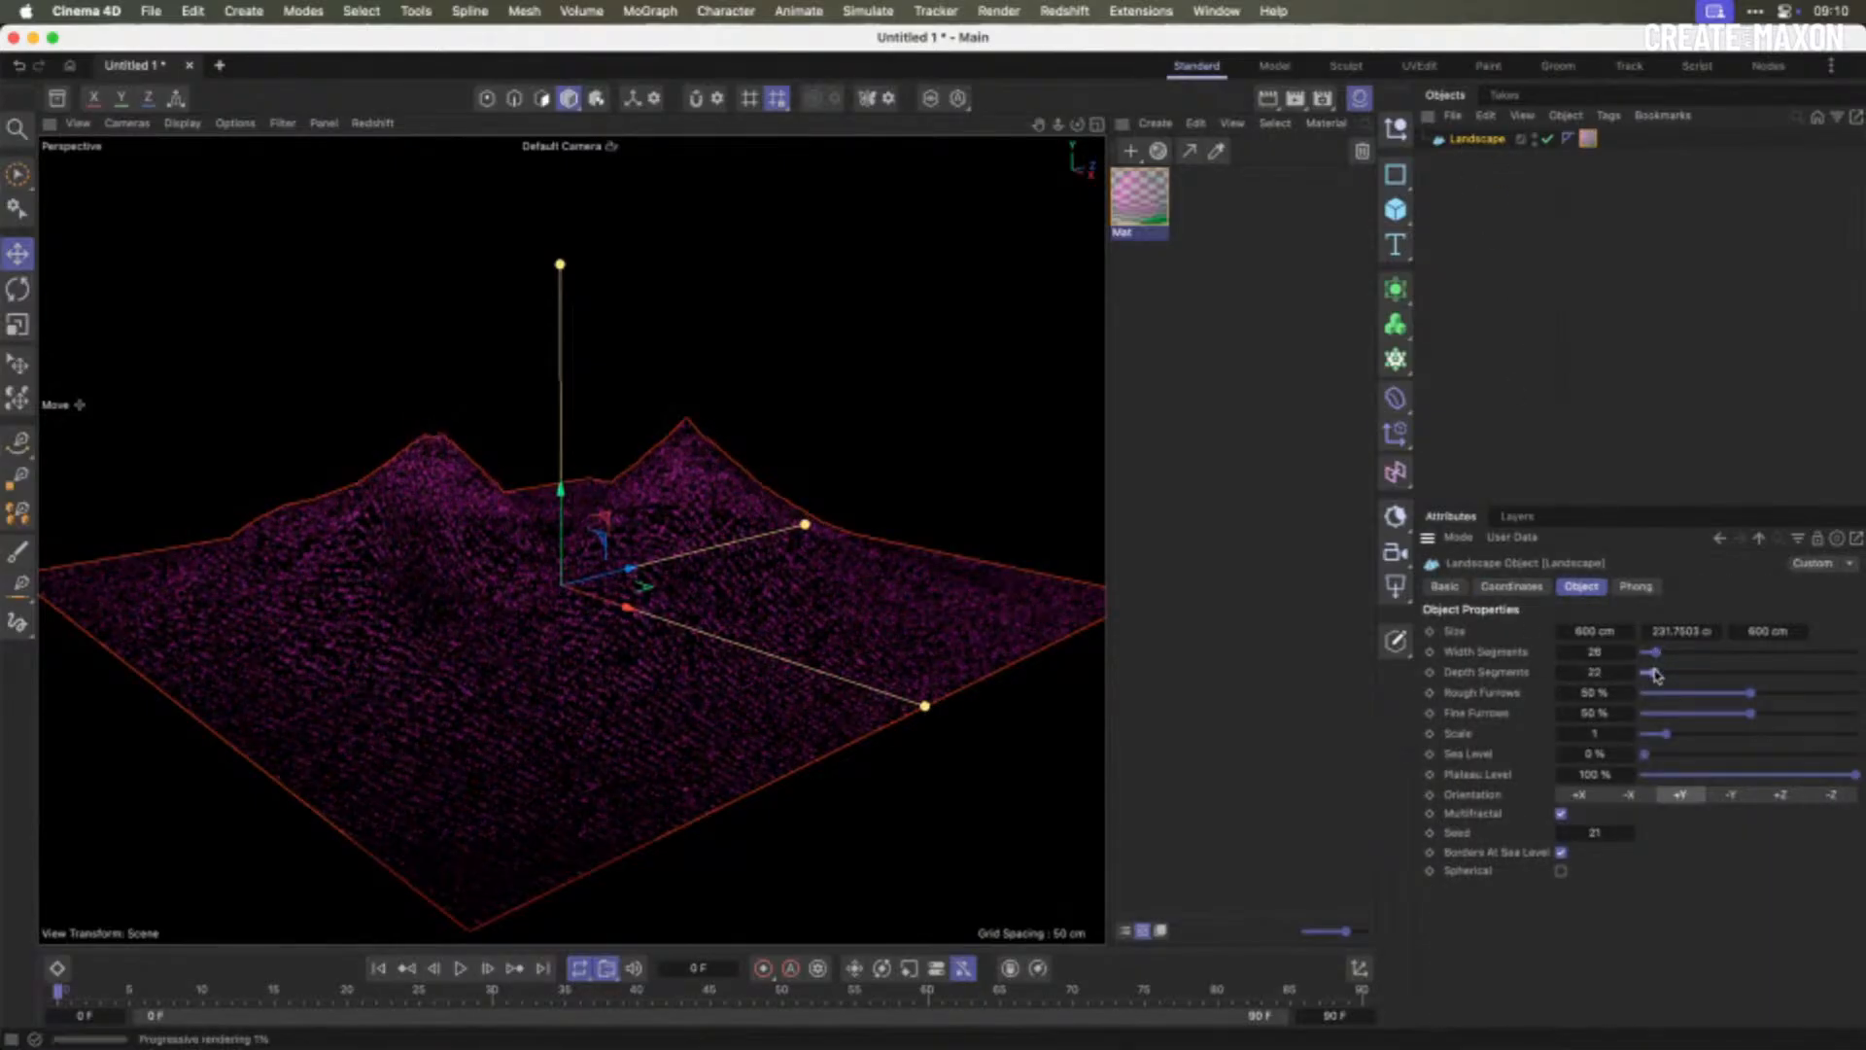
drag(1656, 653, 1655, 652)
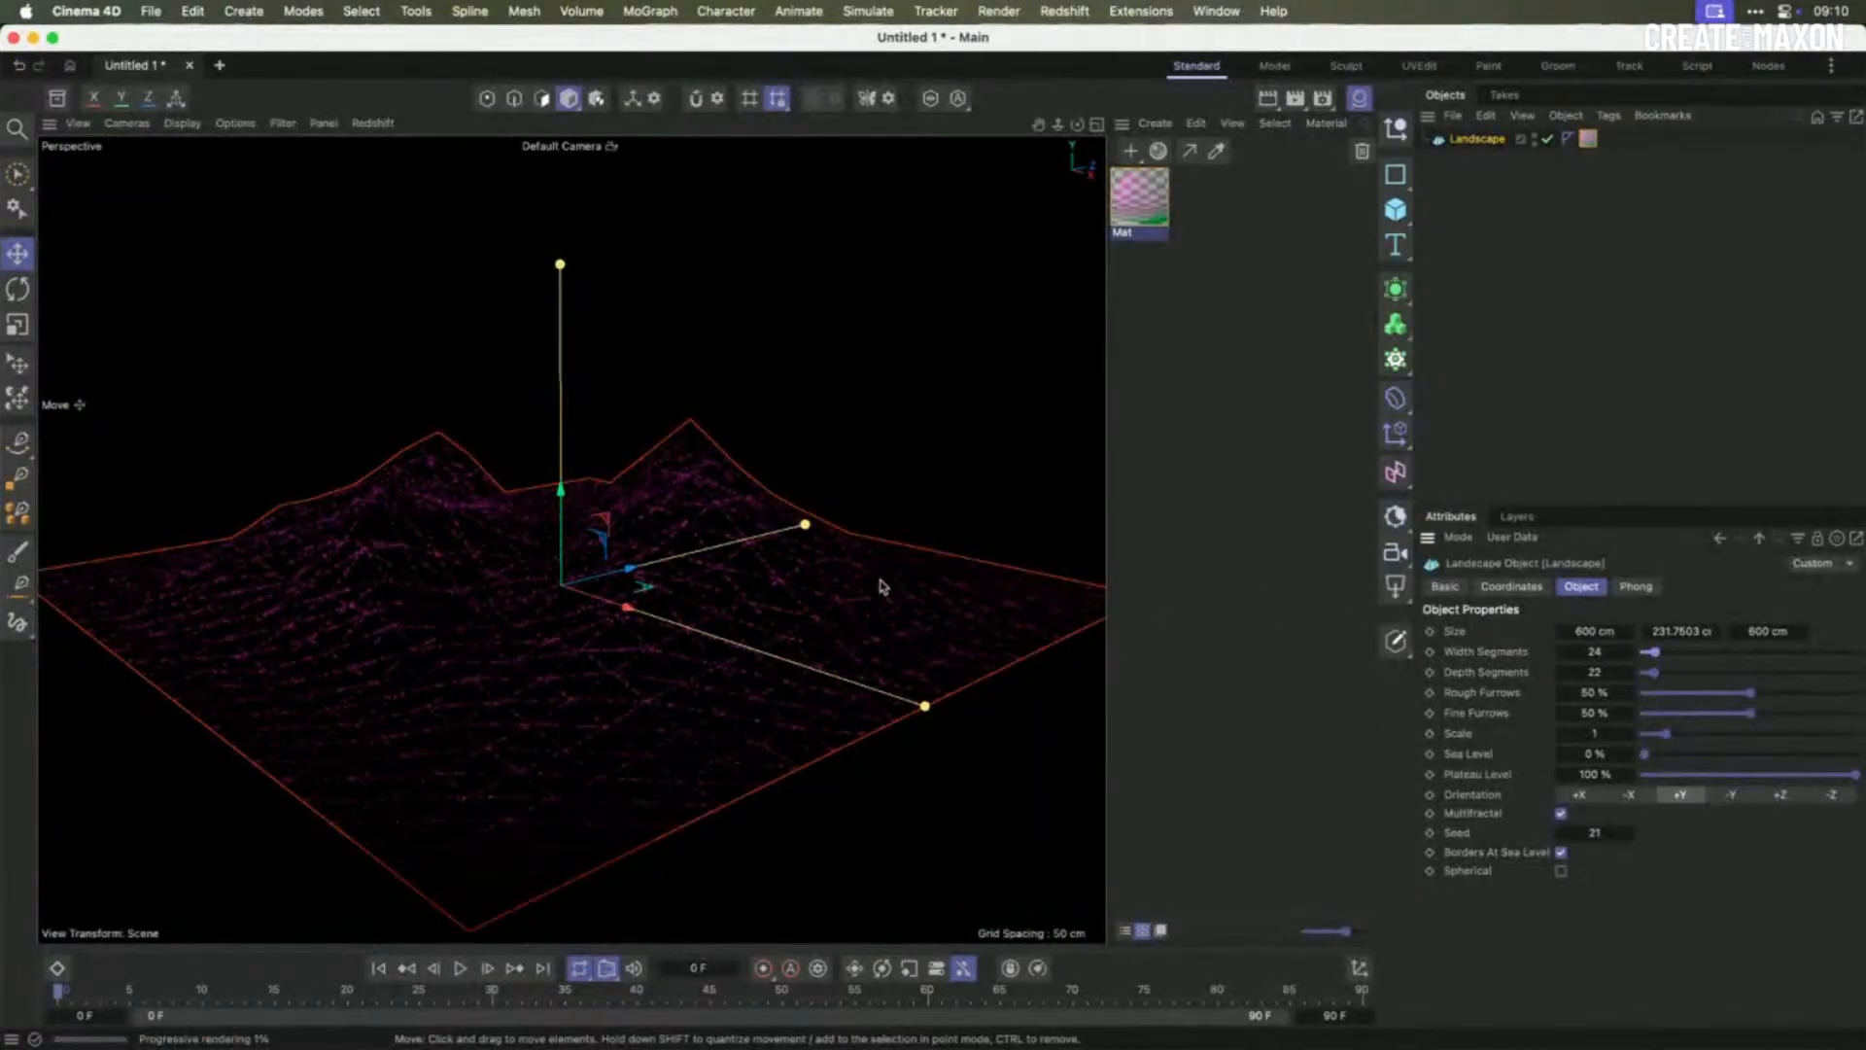
- Examine the coarser pink wireframe terrain from several angles and stop the Redshift viewport render
drag(879, 580, 750, 589)
scroll(608, 534, up, 1)
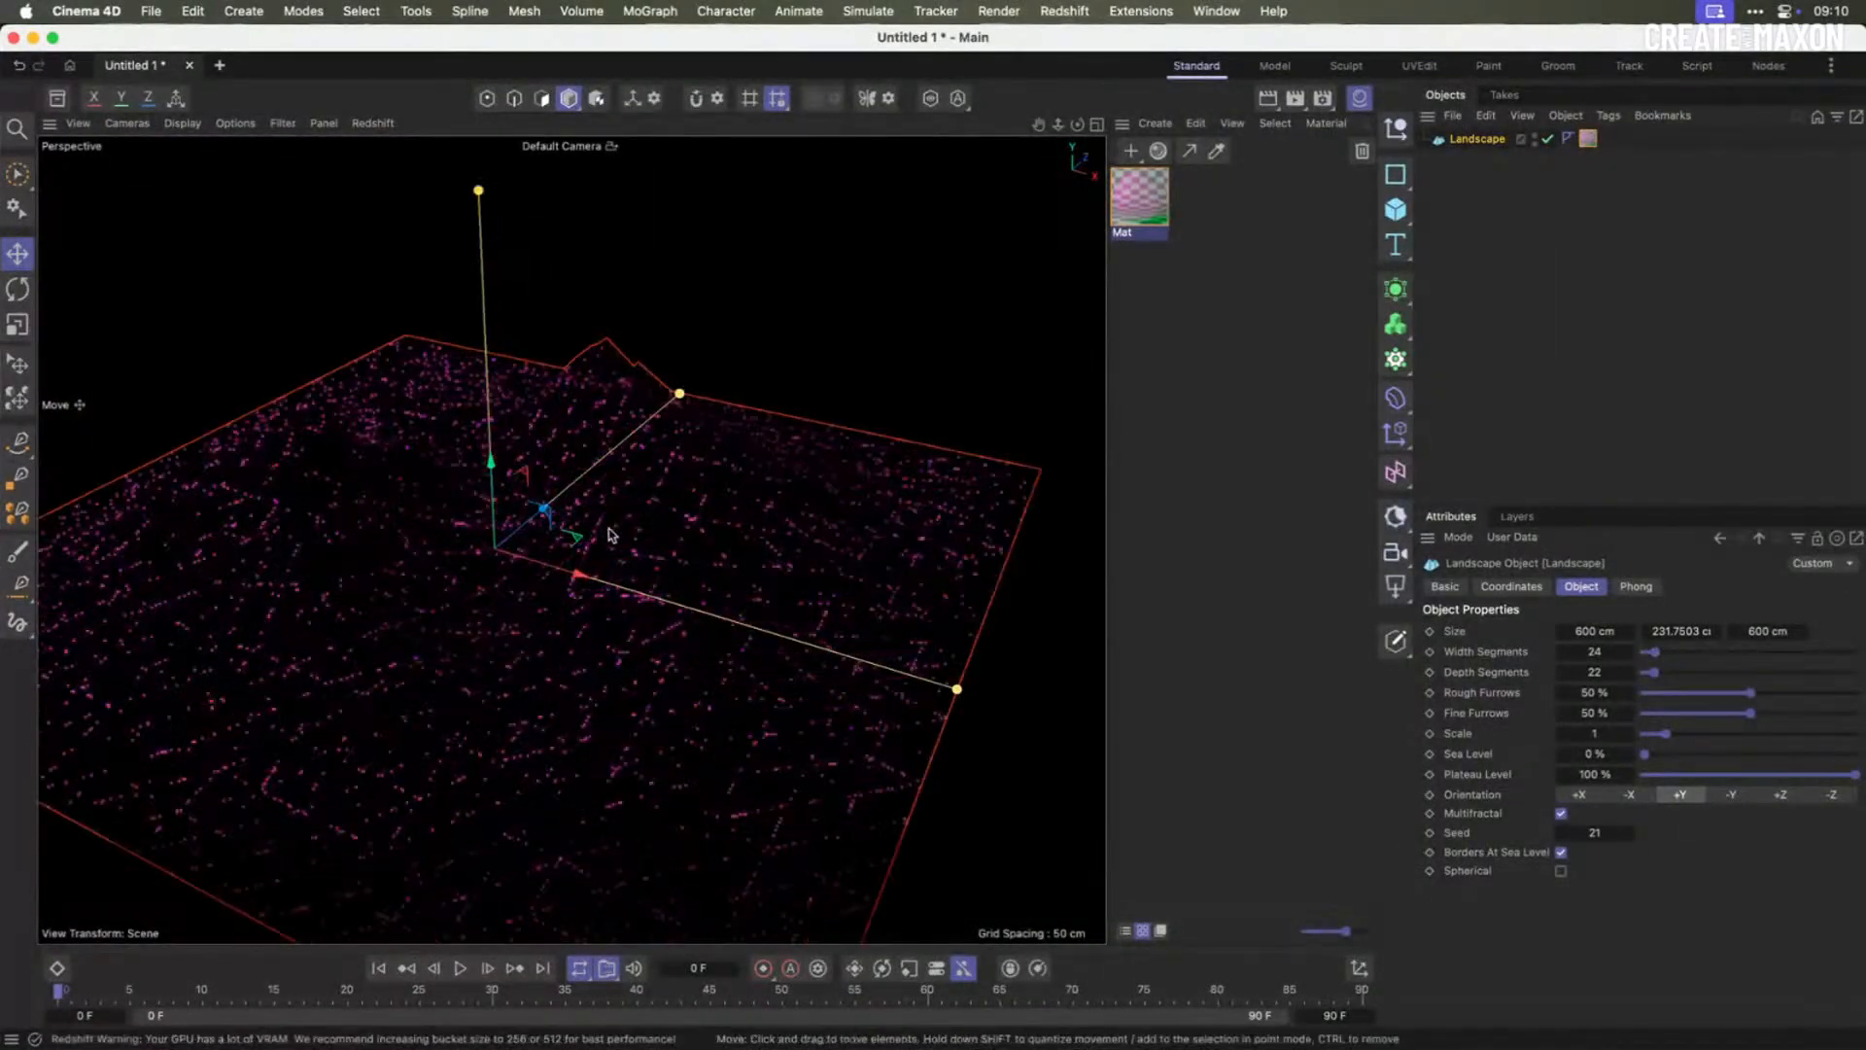
drag(620, 580, 587, 548)
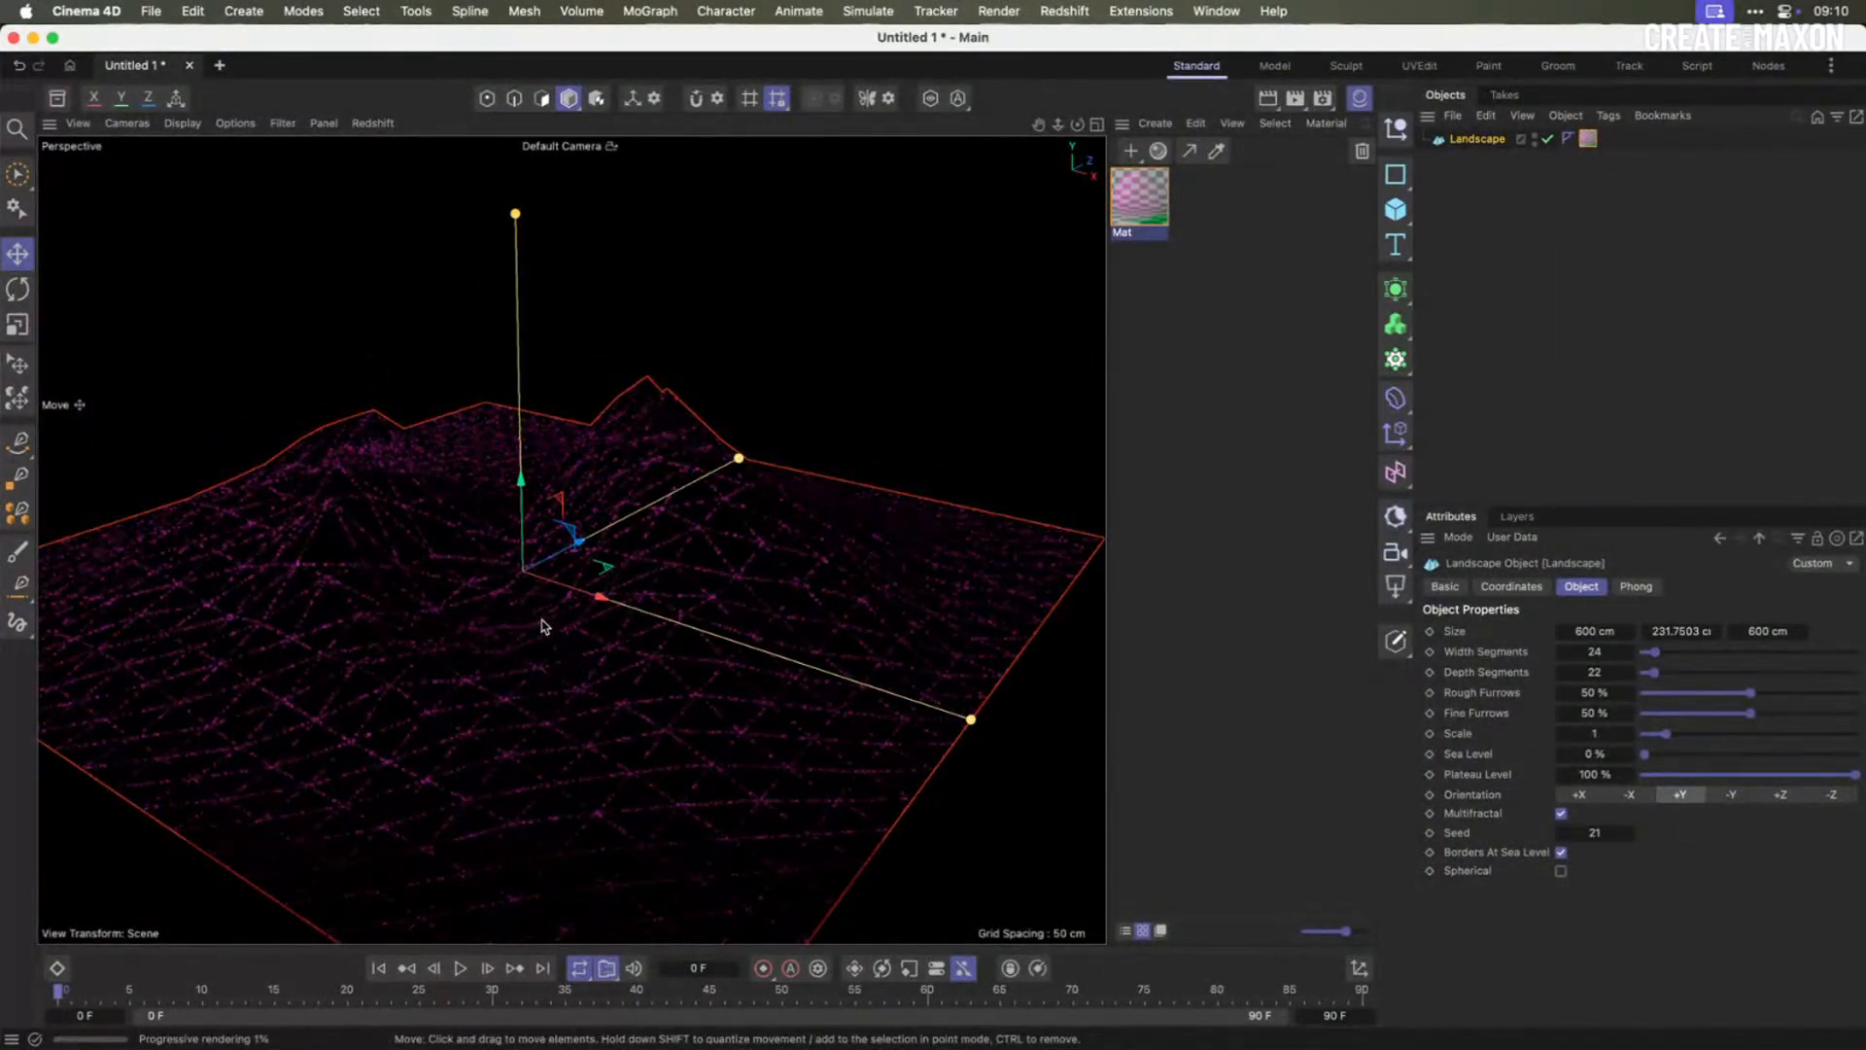
drag(554, 612, 524, 627)
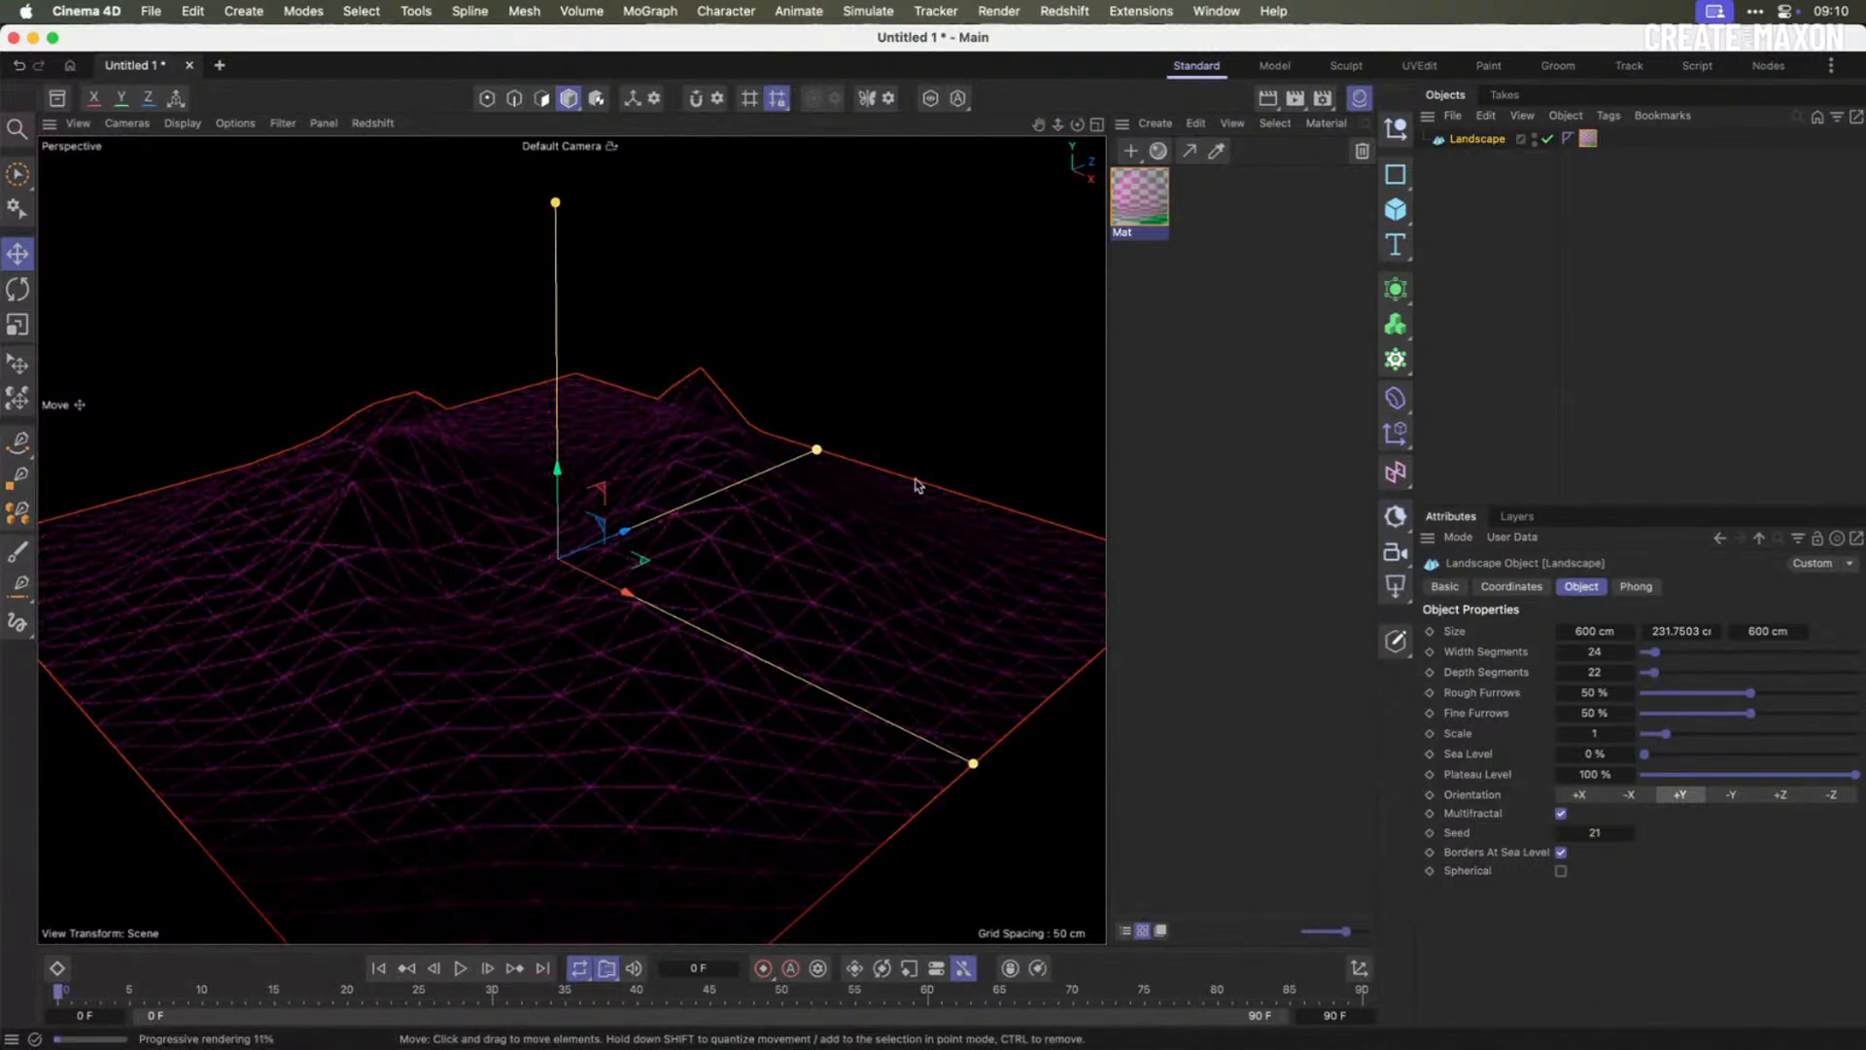
click(373, 122)
click(387, 160)
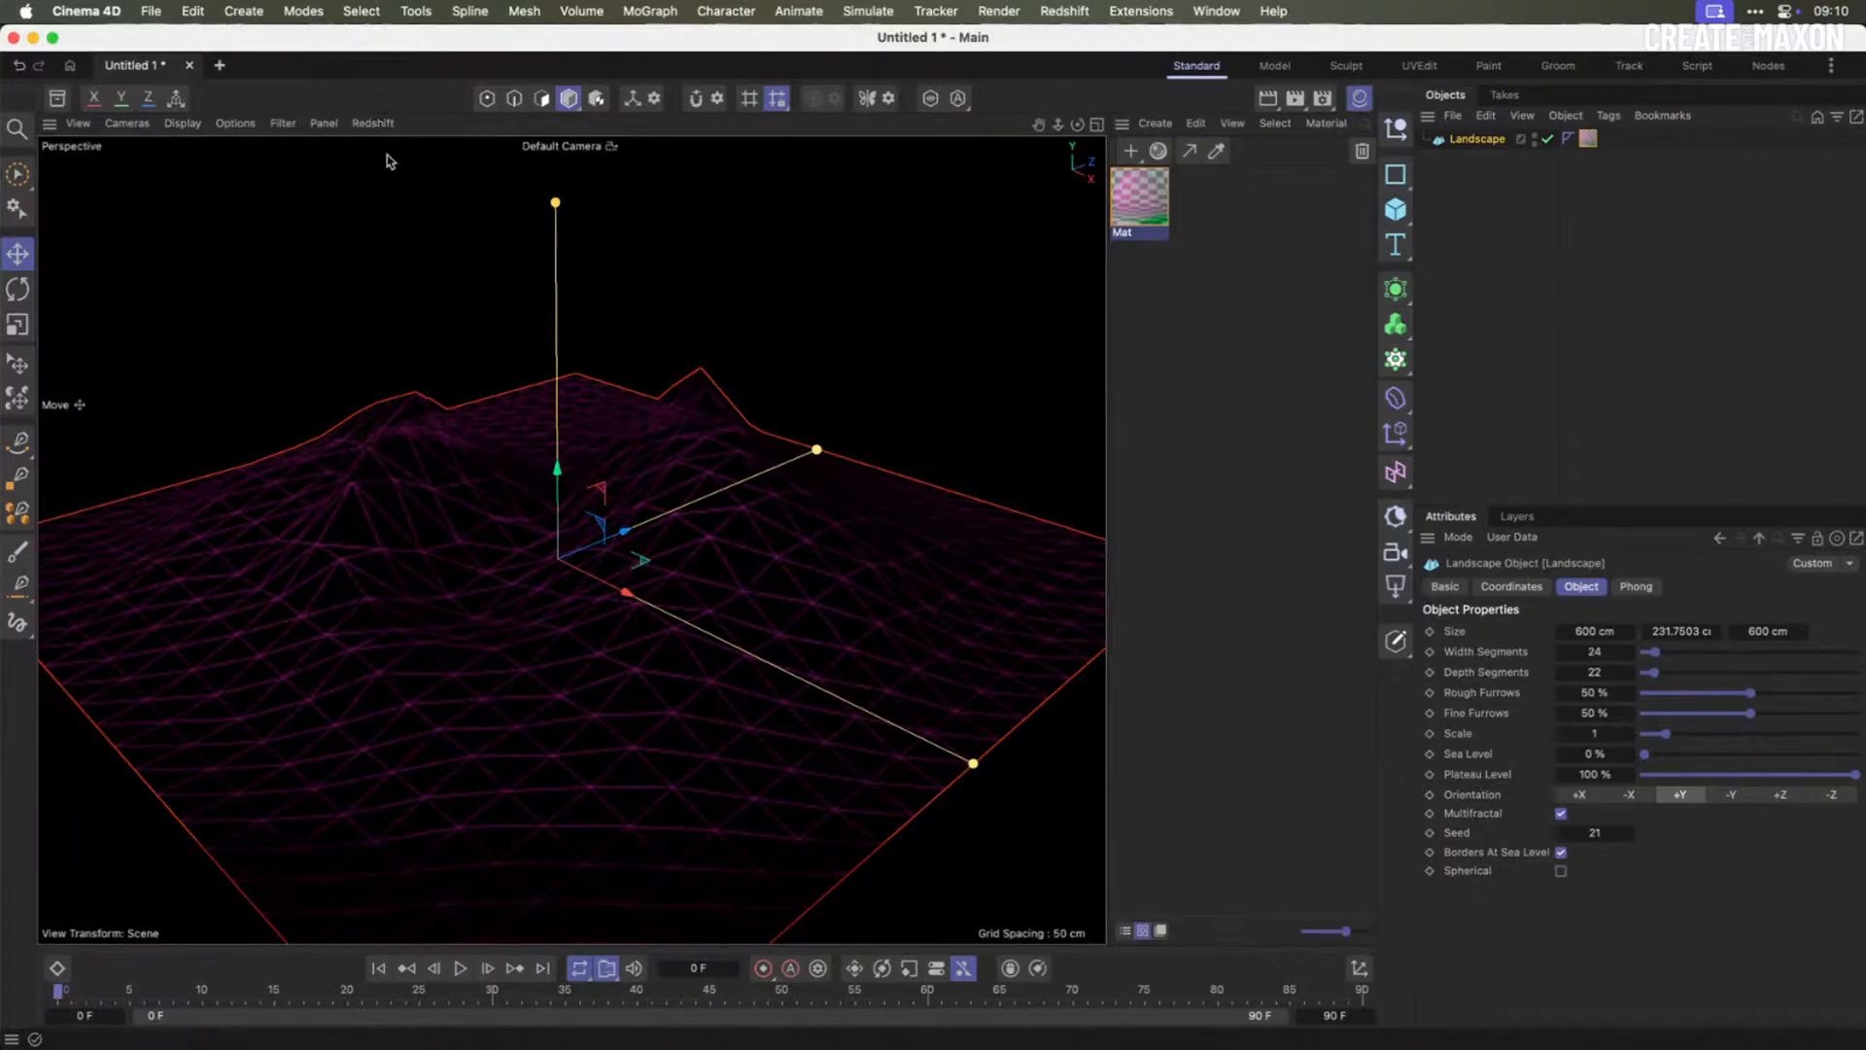
- Switch to After Effects and hide the Mir-FINAL layer in the 03. Wireframes composition
mouse_move(542, 1016)
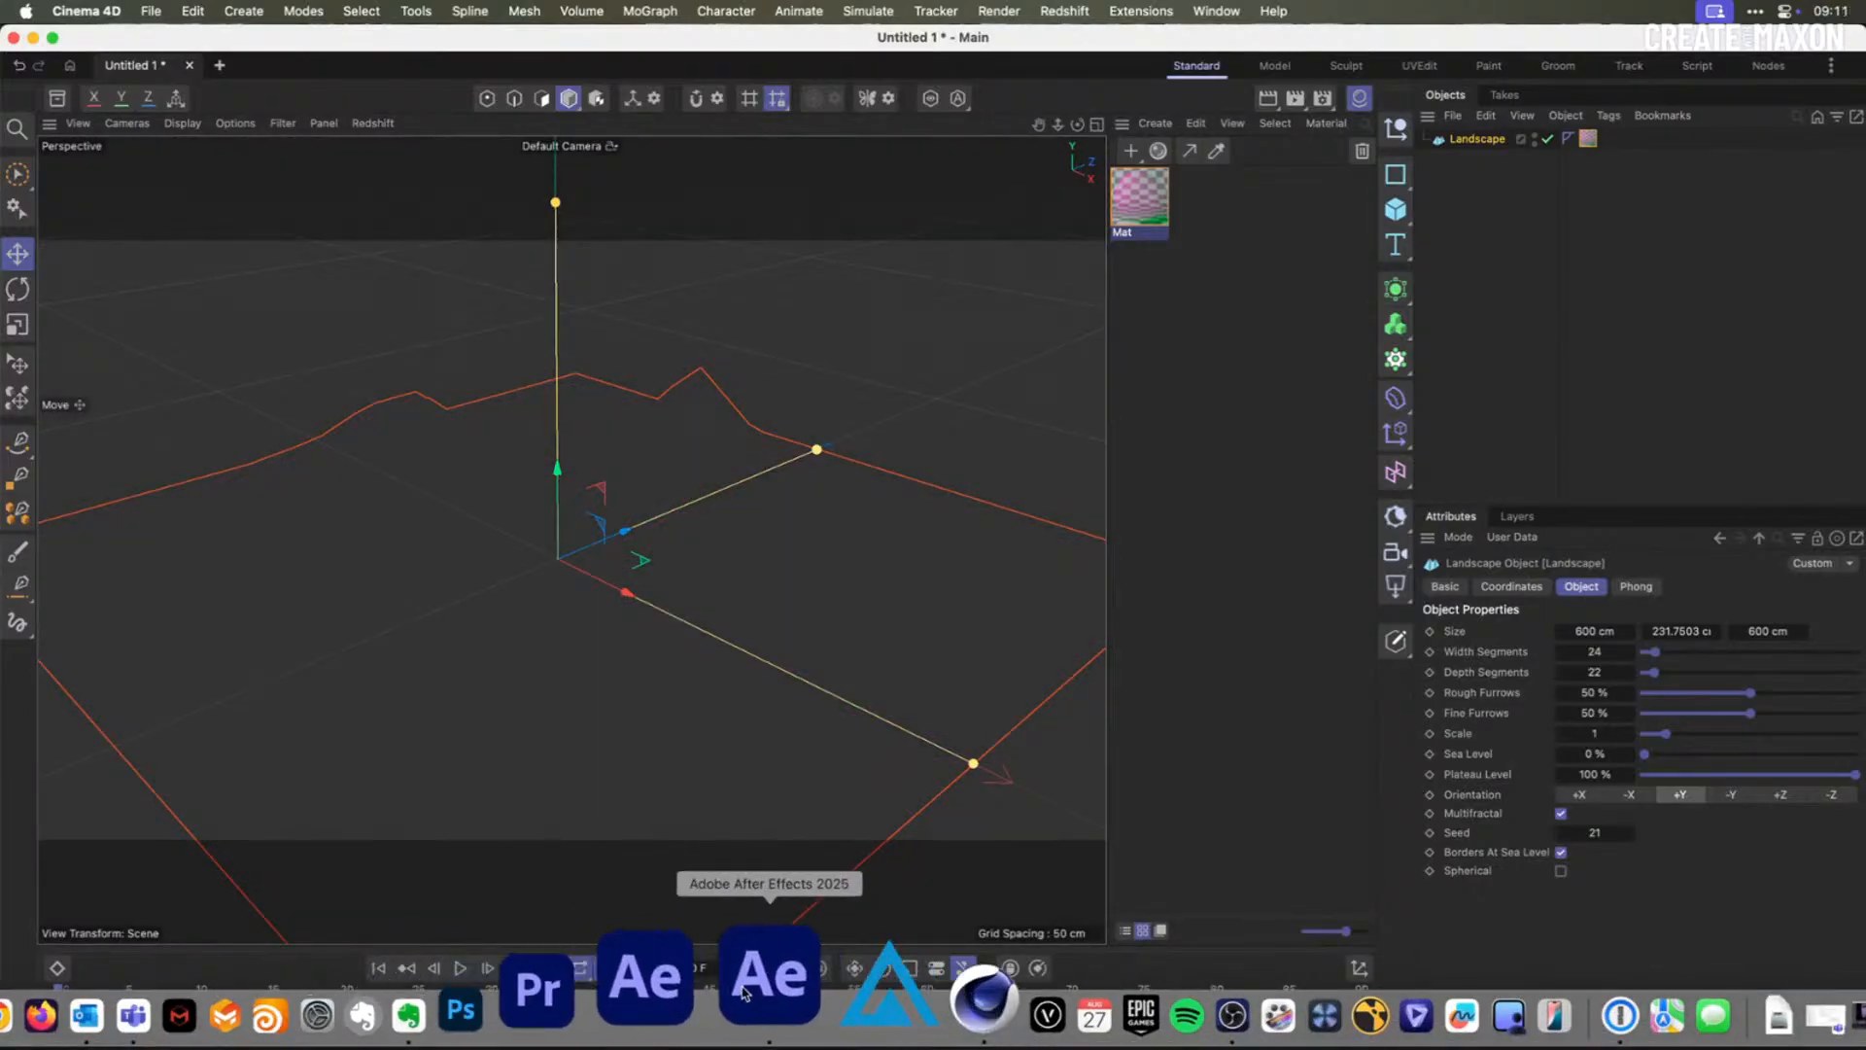
click(744, 991)
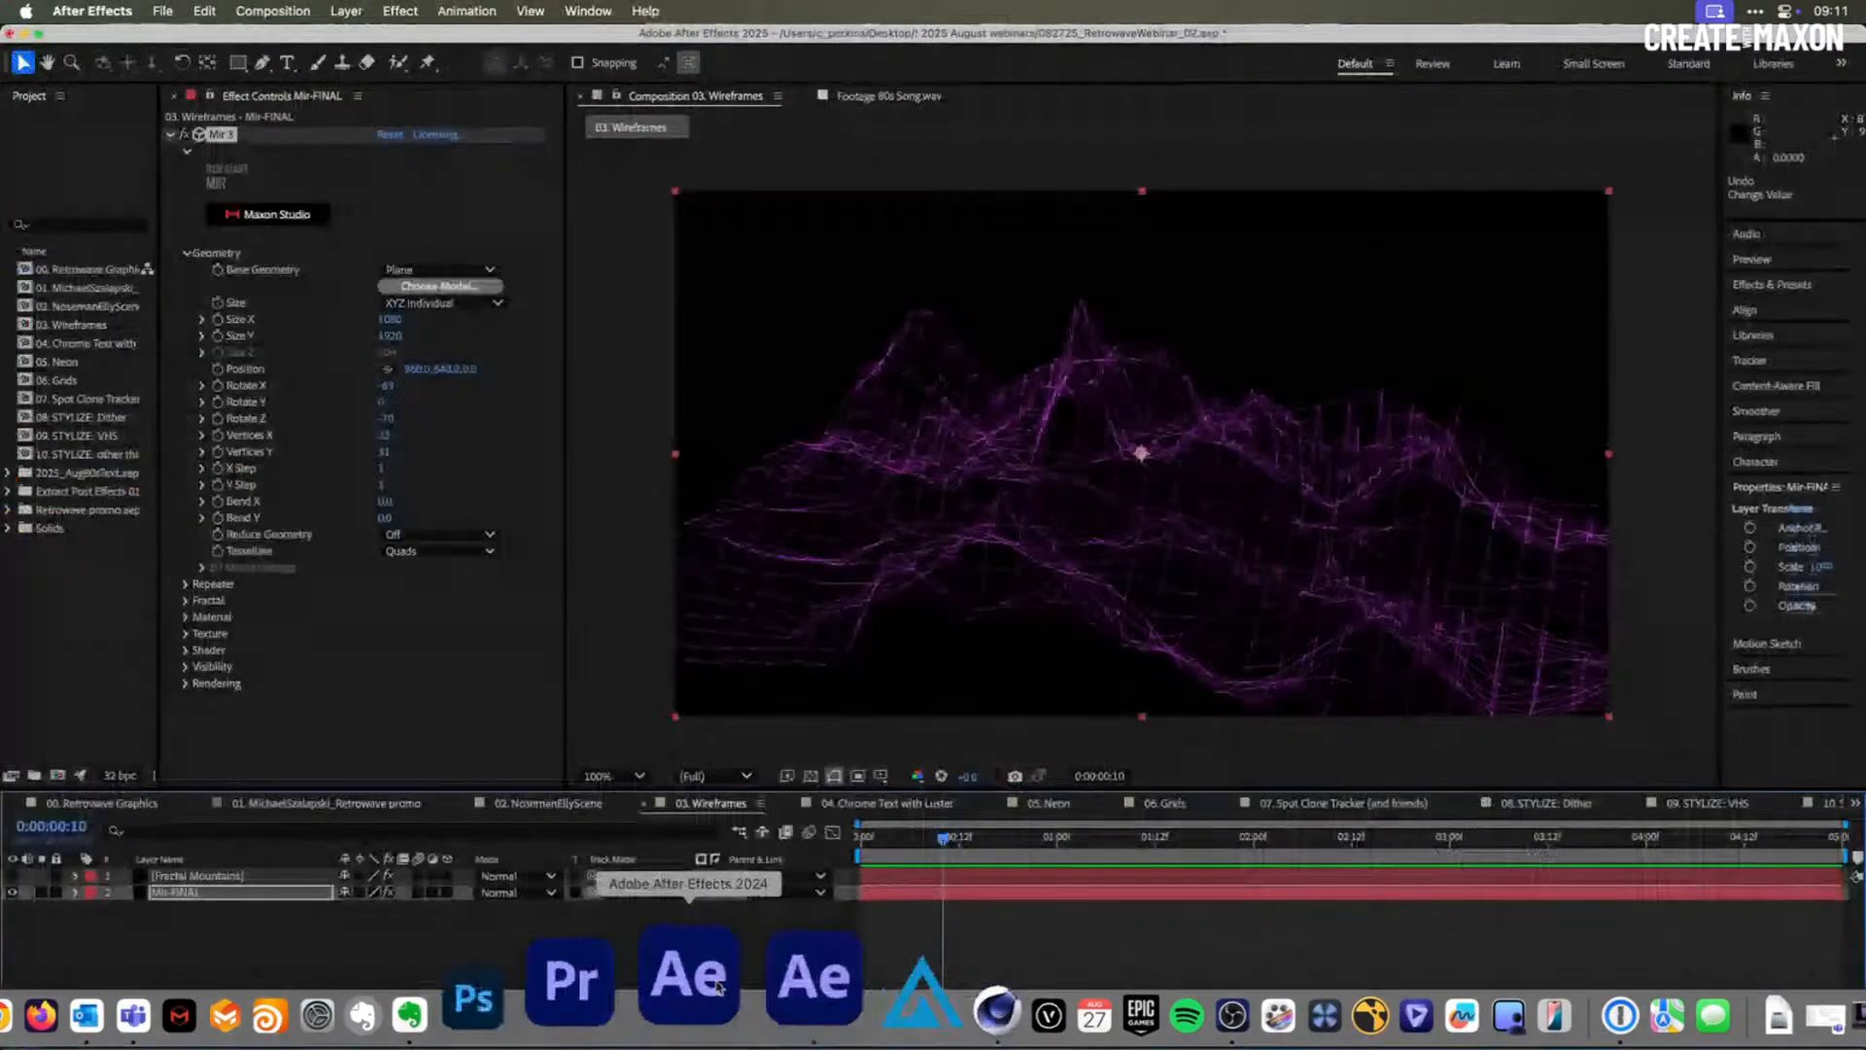
click(13, 892)
click(188, 949)
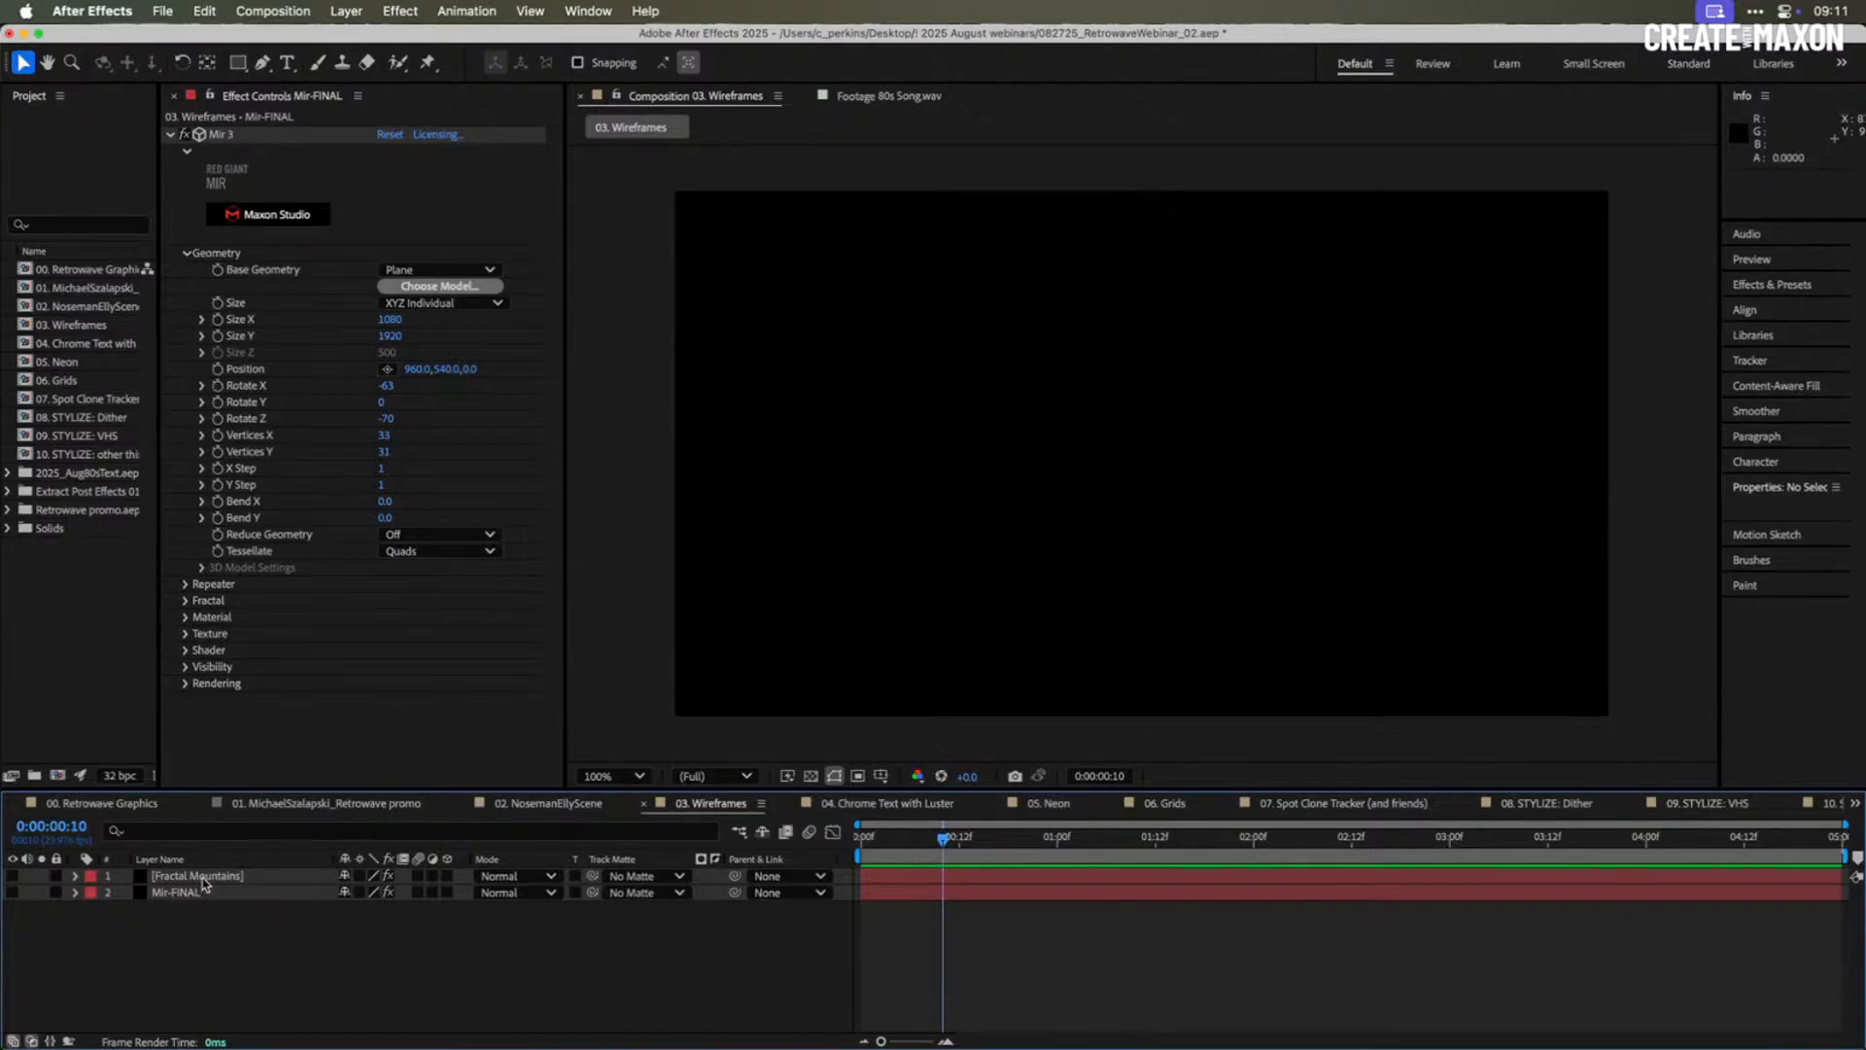
- Create a new 1920 x 1080 px black solid named Fractal Noise in the 03. Wireframes composition
click(204, 878)
click(182, 953)
key(super+y)
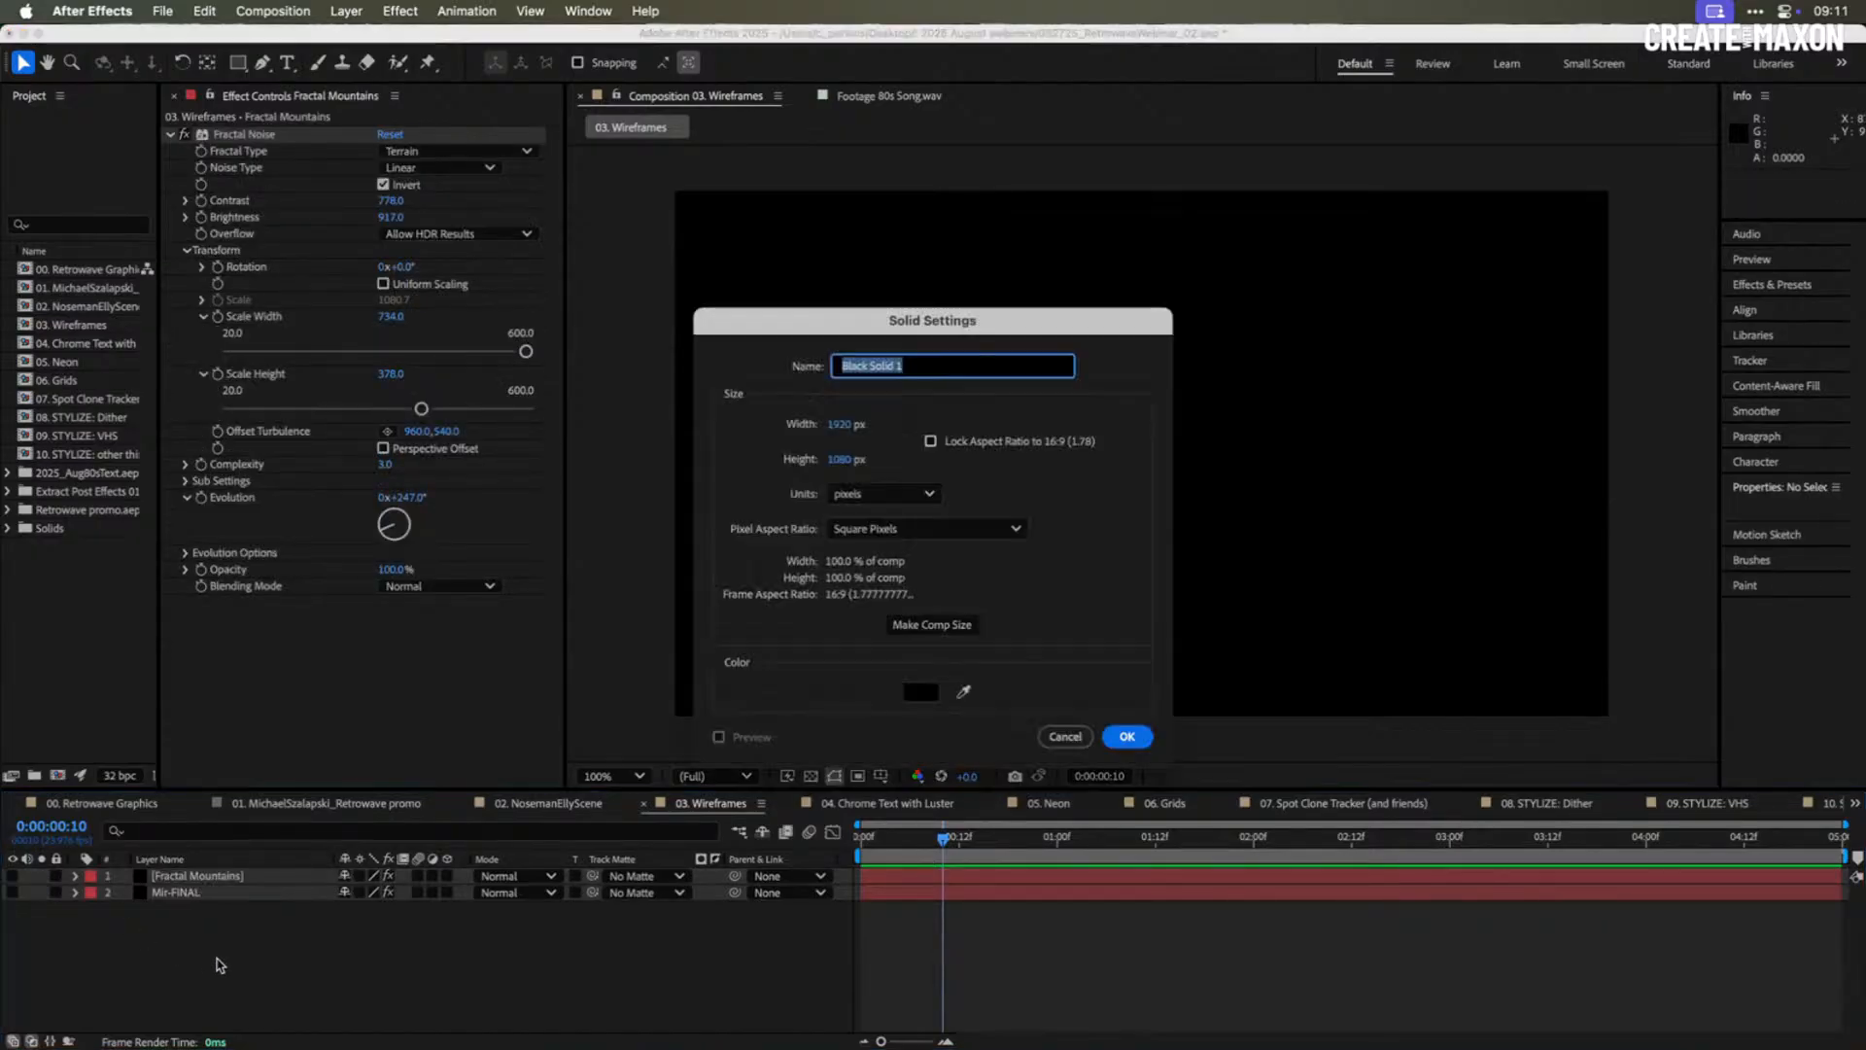
text(Fra)
text(ctal Noise)
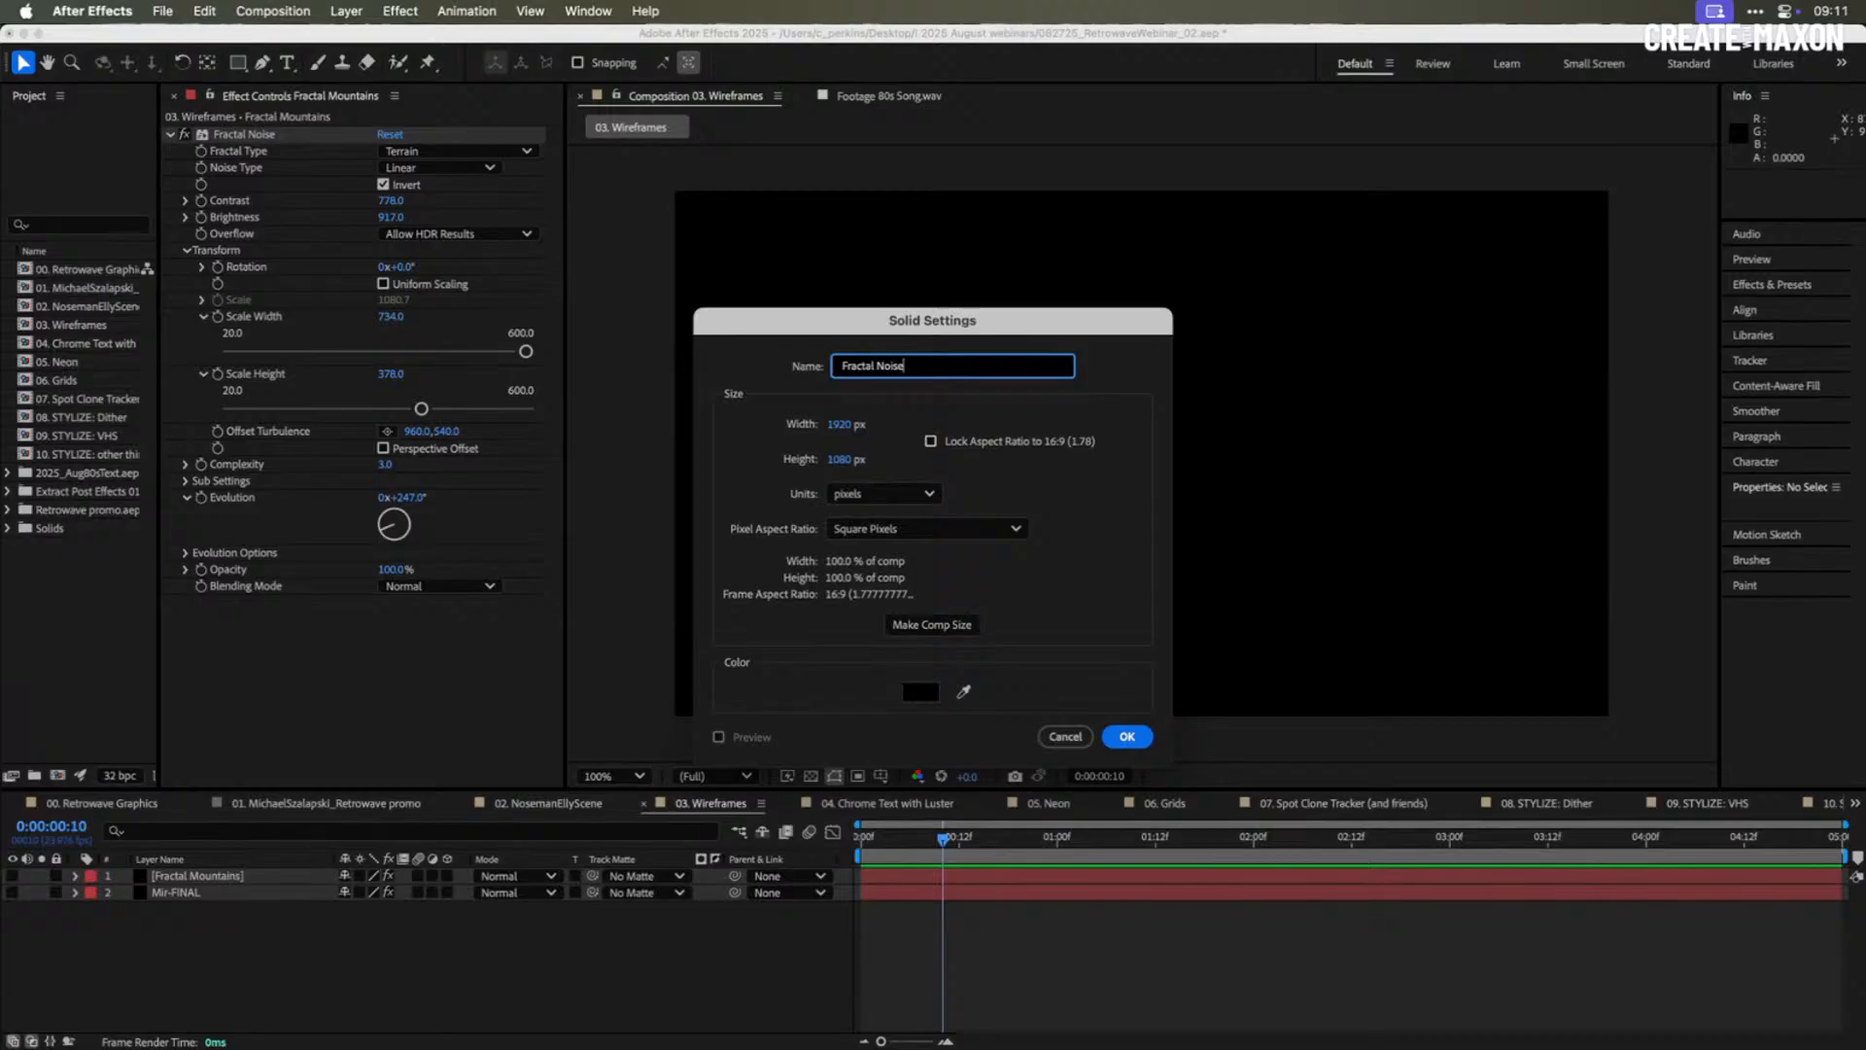
key(Return)
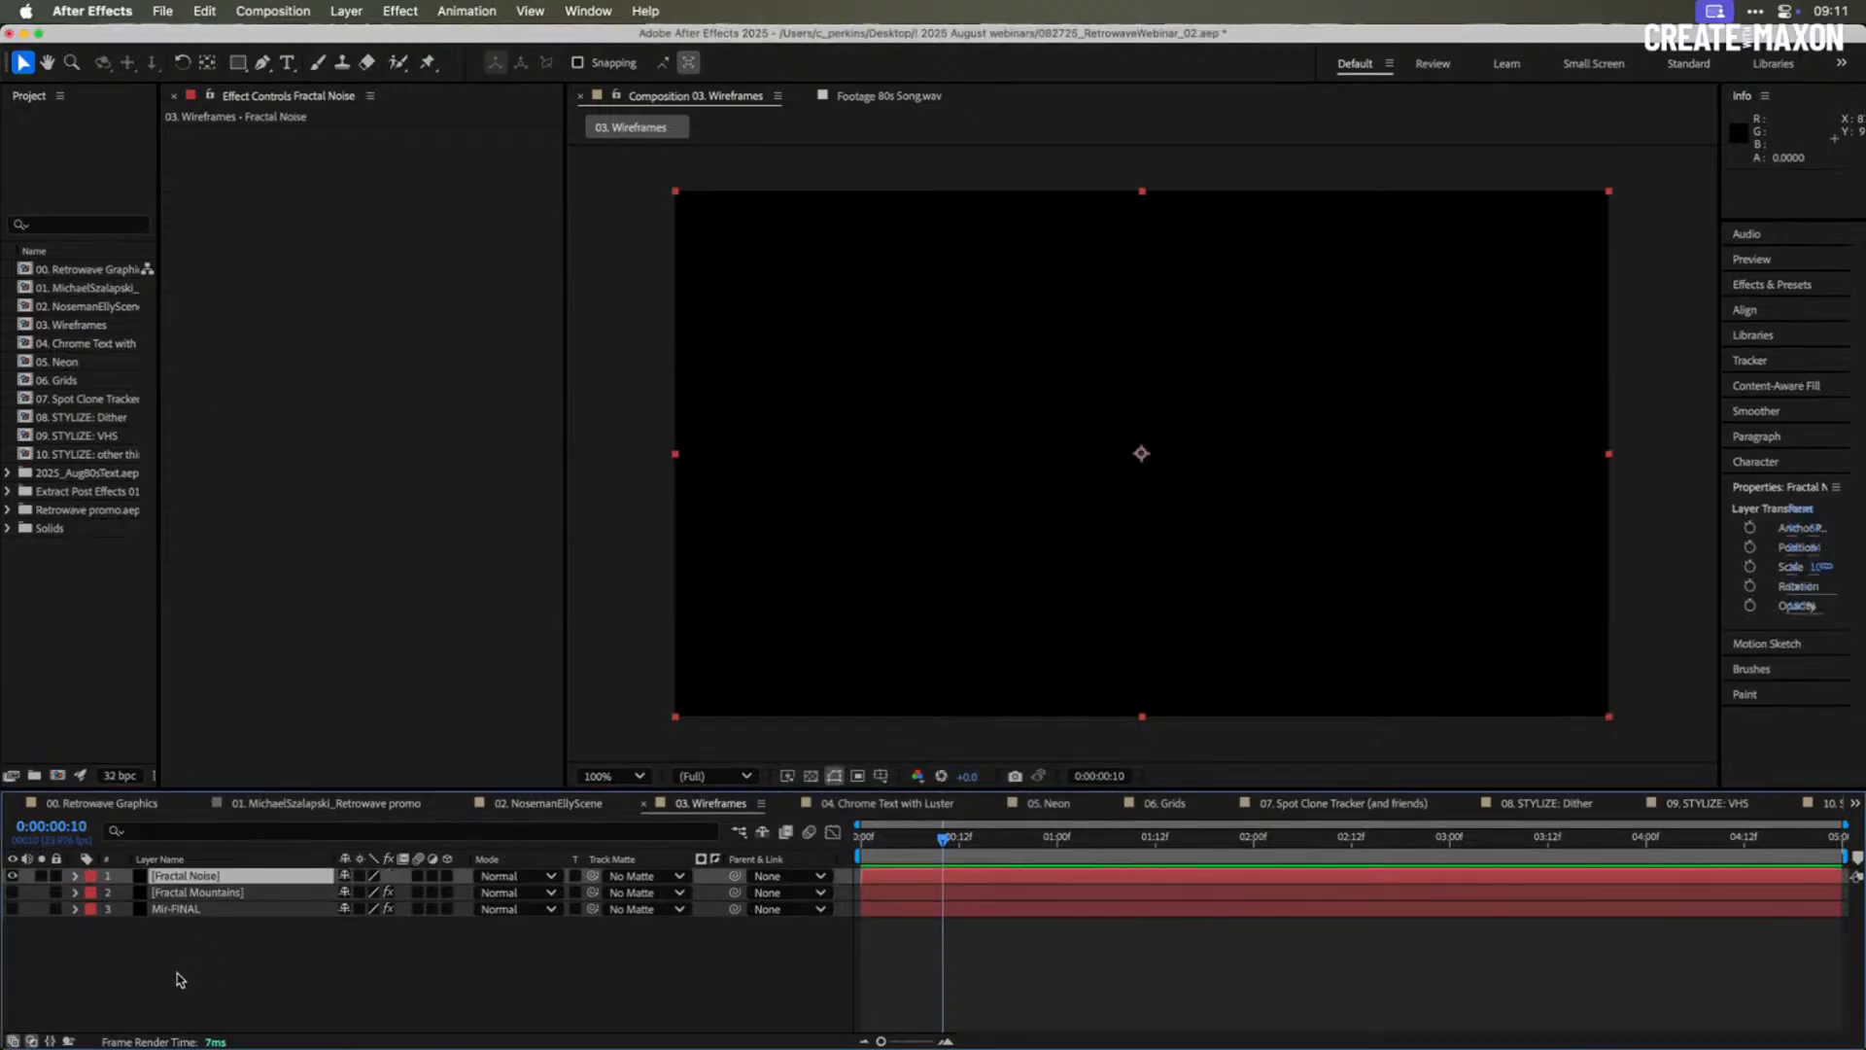
- Apply the Fractal Noise effect to the new solid and set its Fractal Type to Terrain
key(ctrl+space)
text(fra)
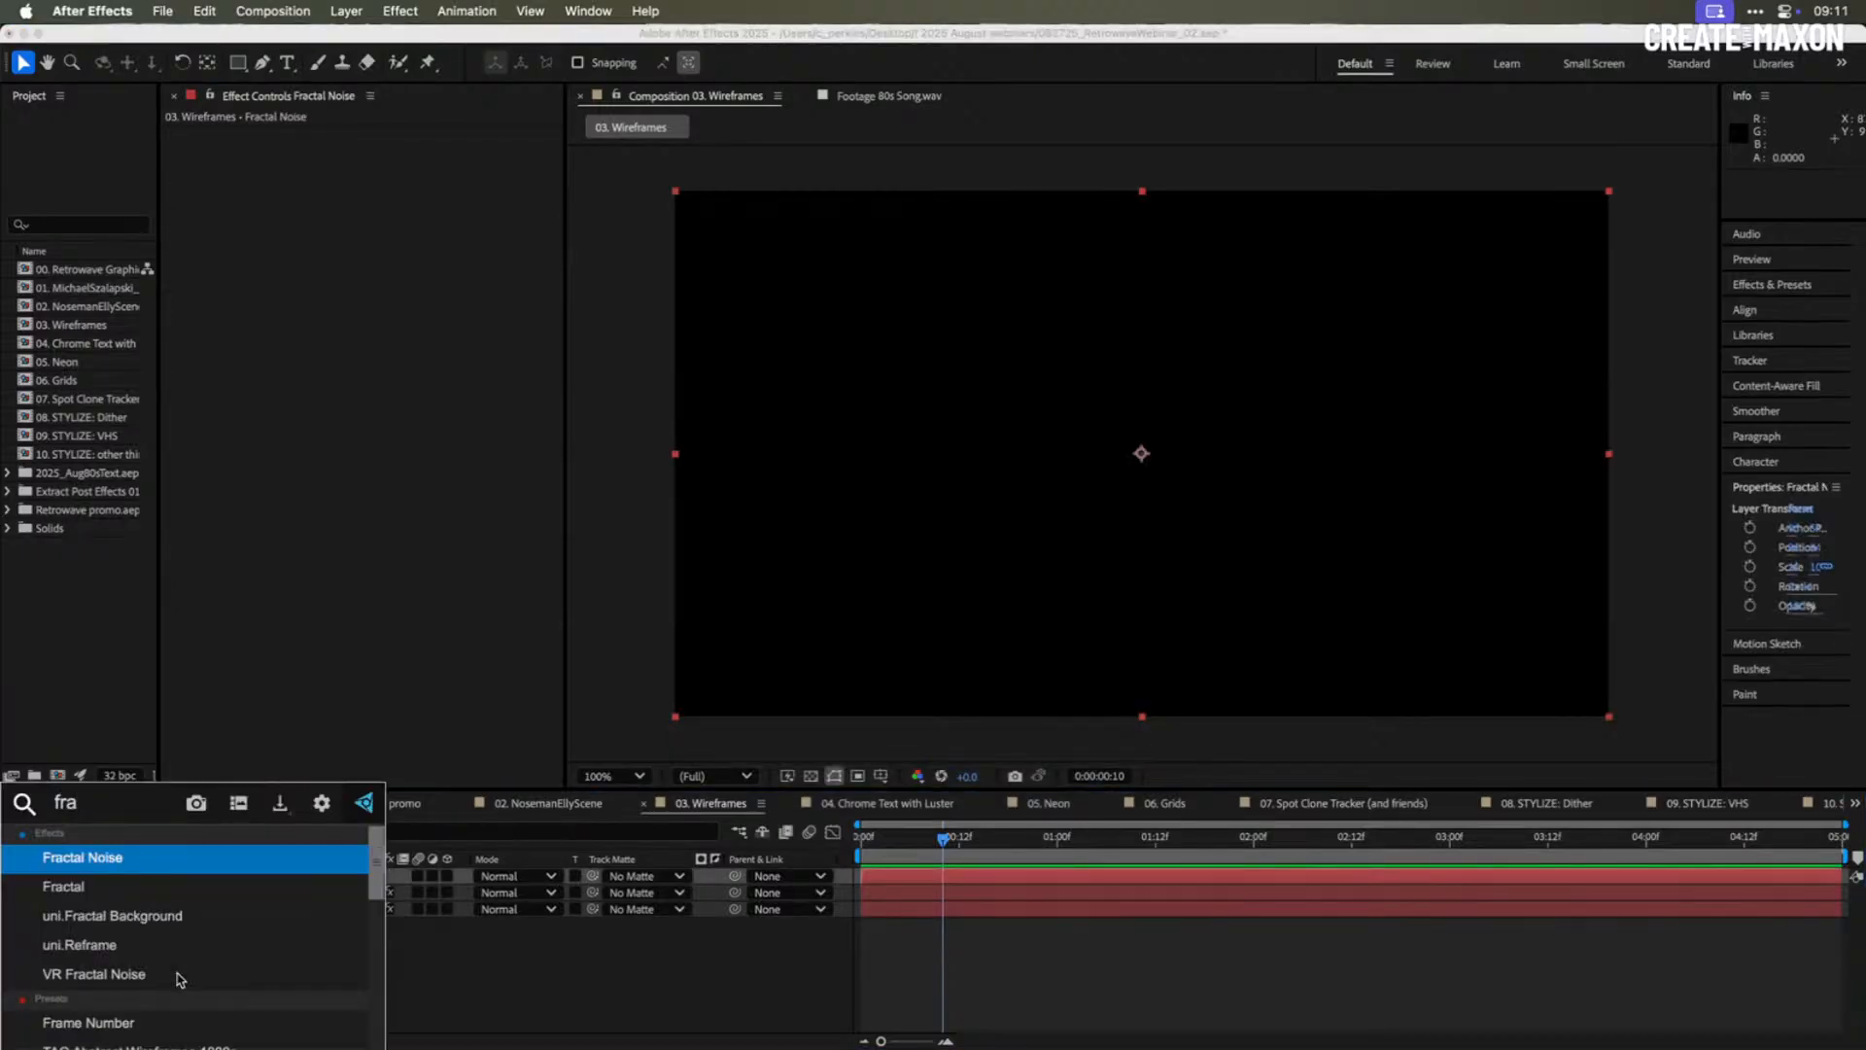
key(Return)
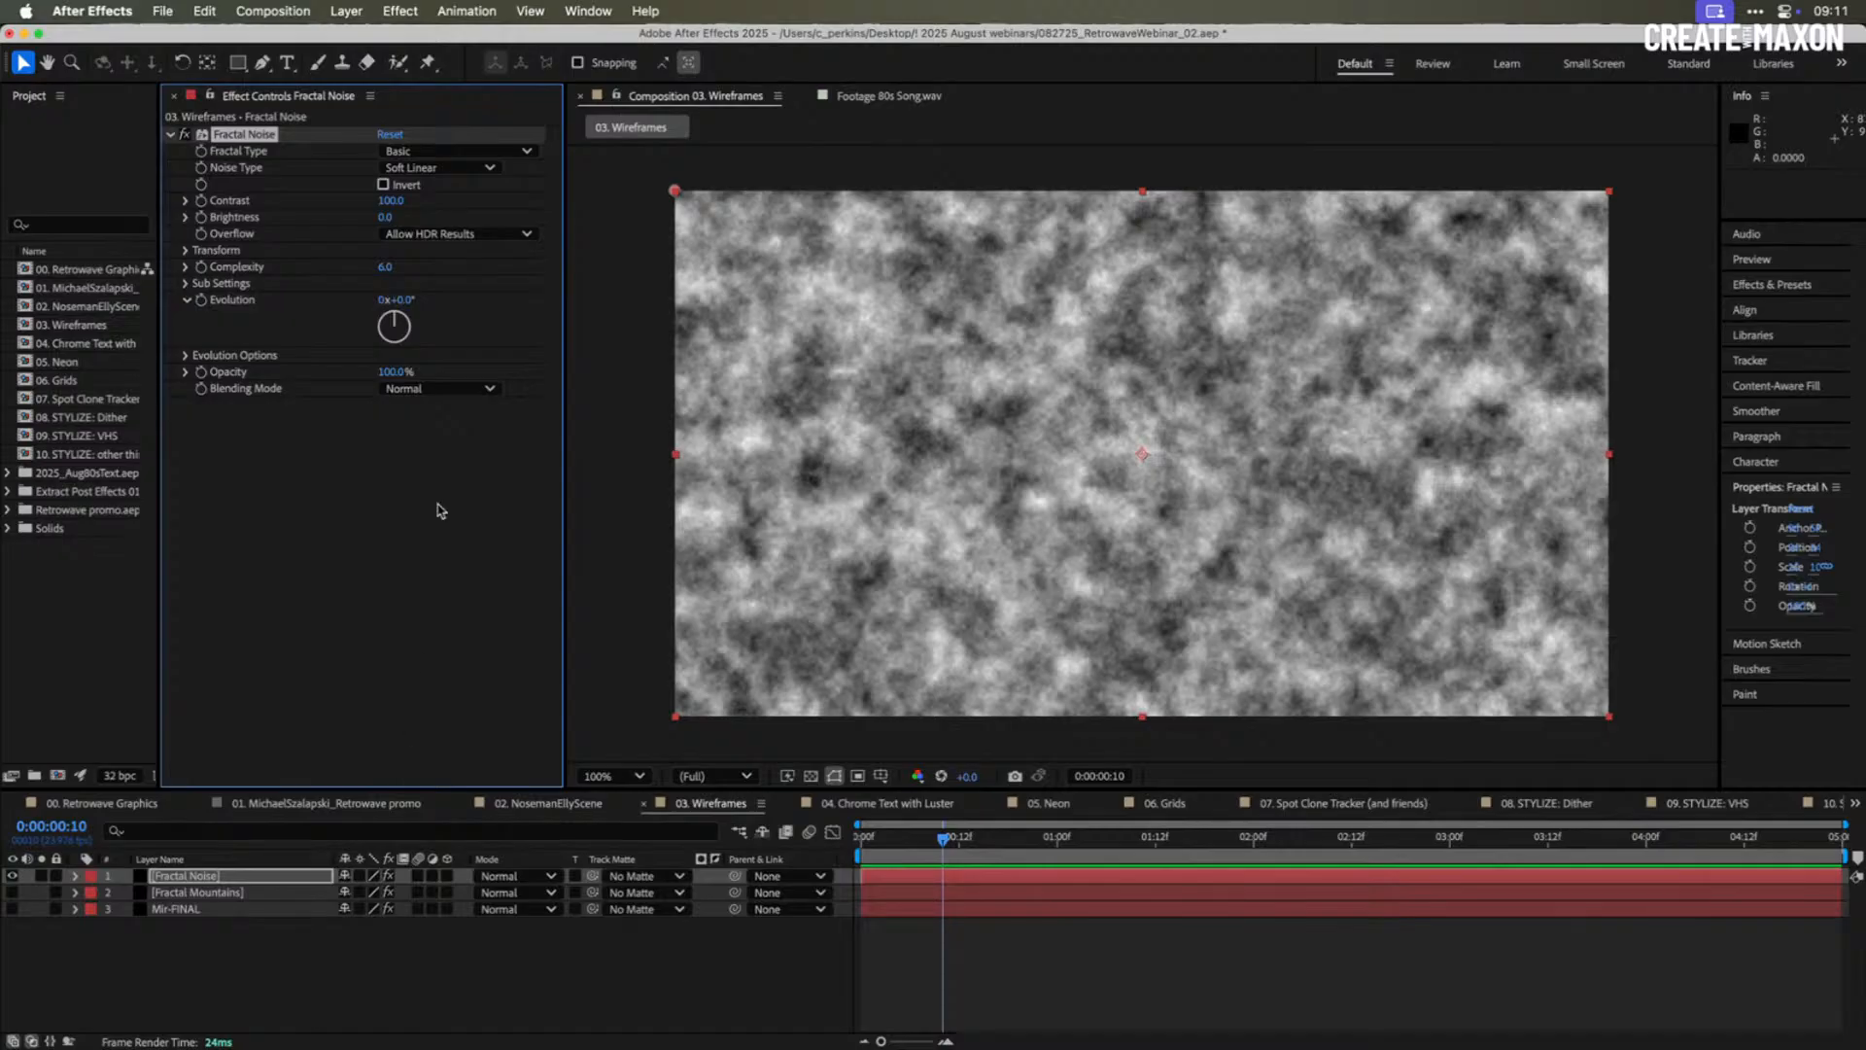
click(426, 152)
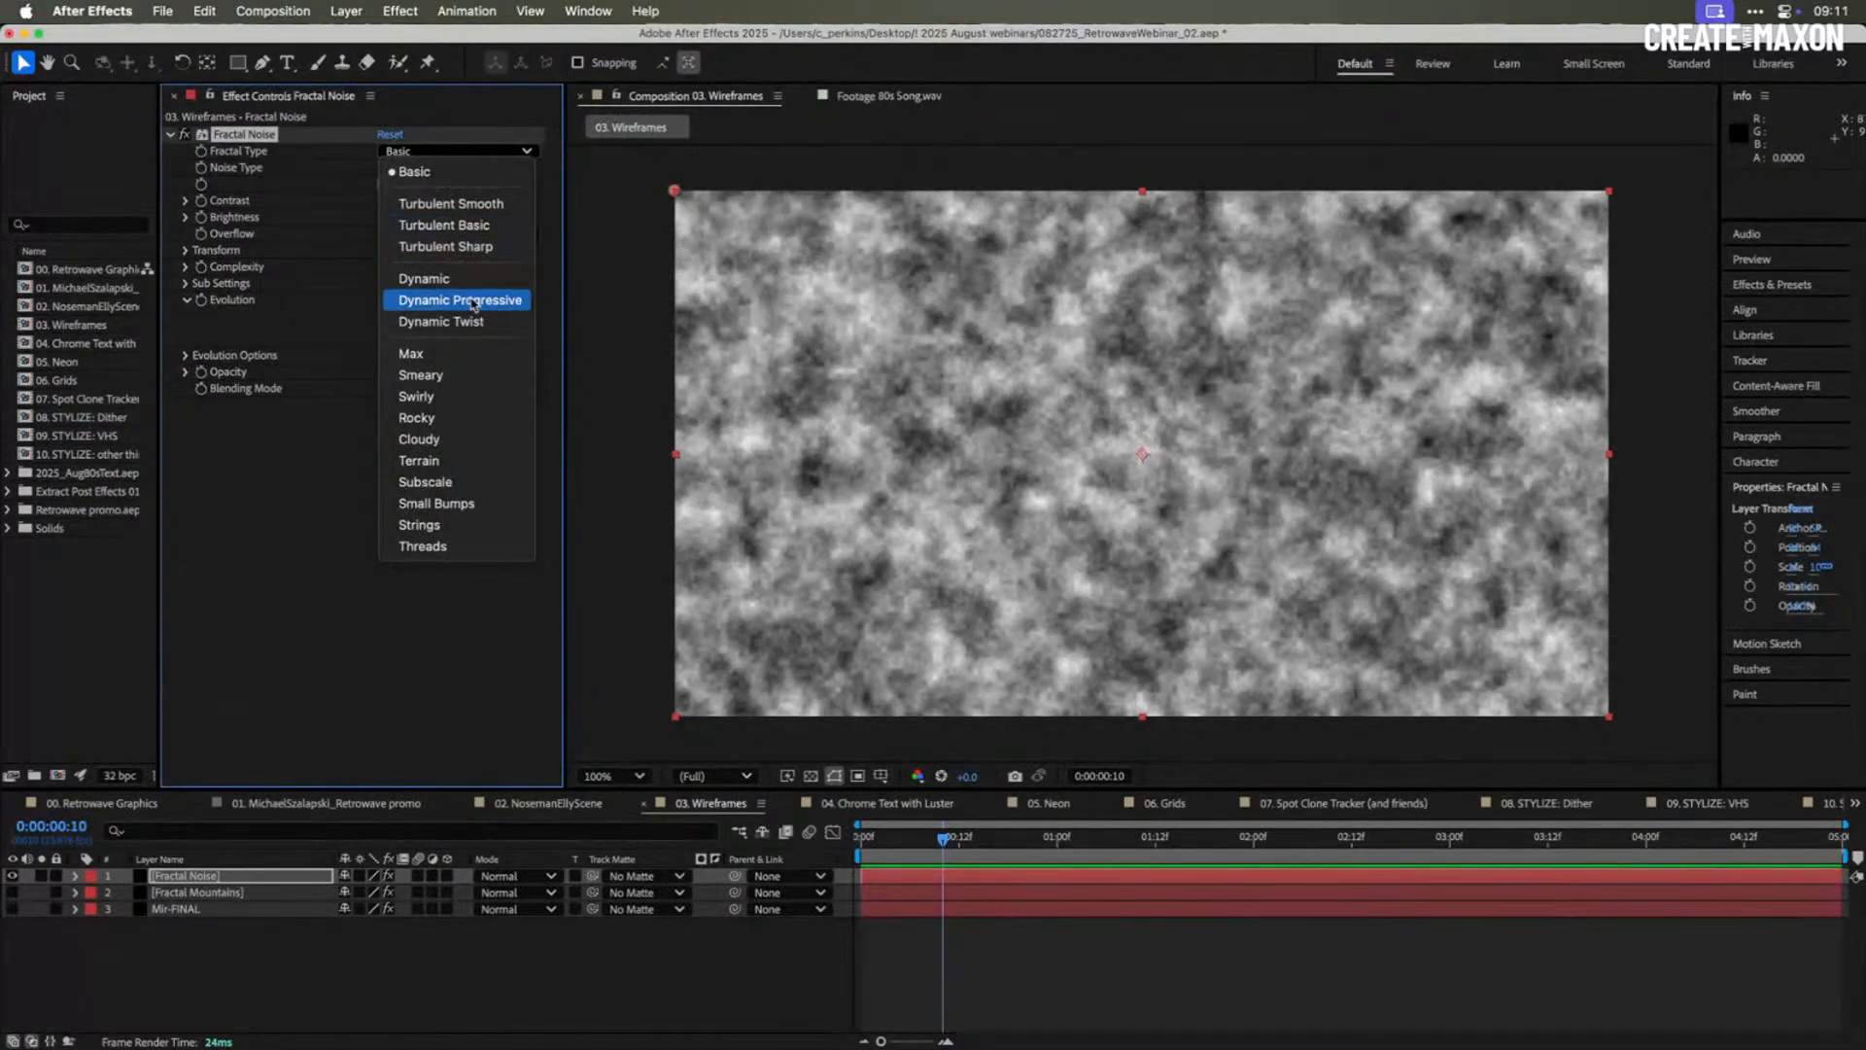
click(463, 462)
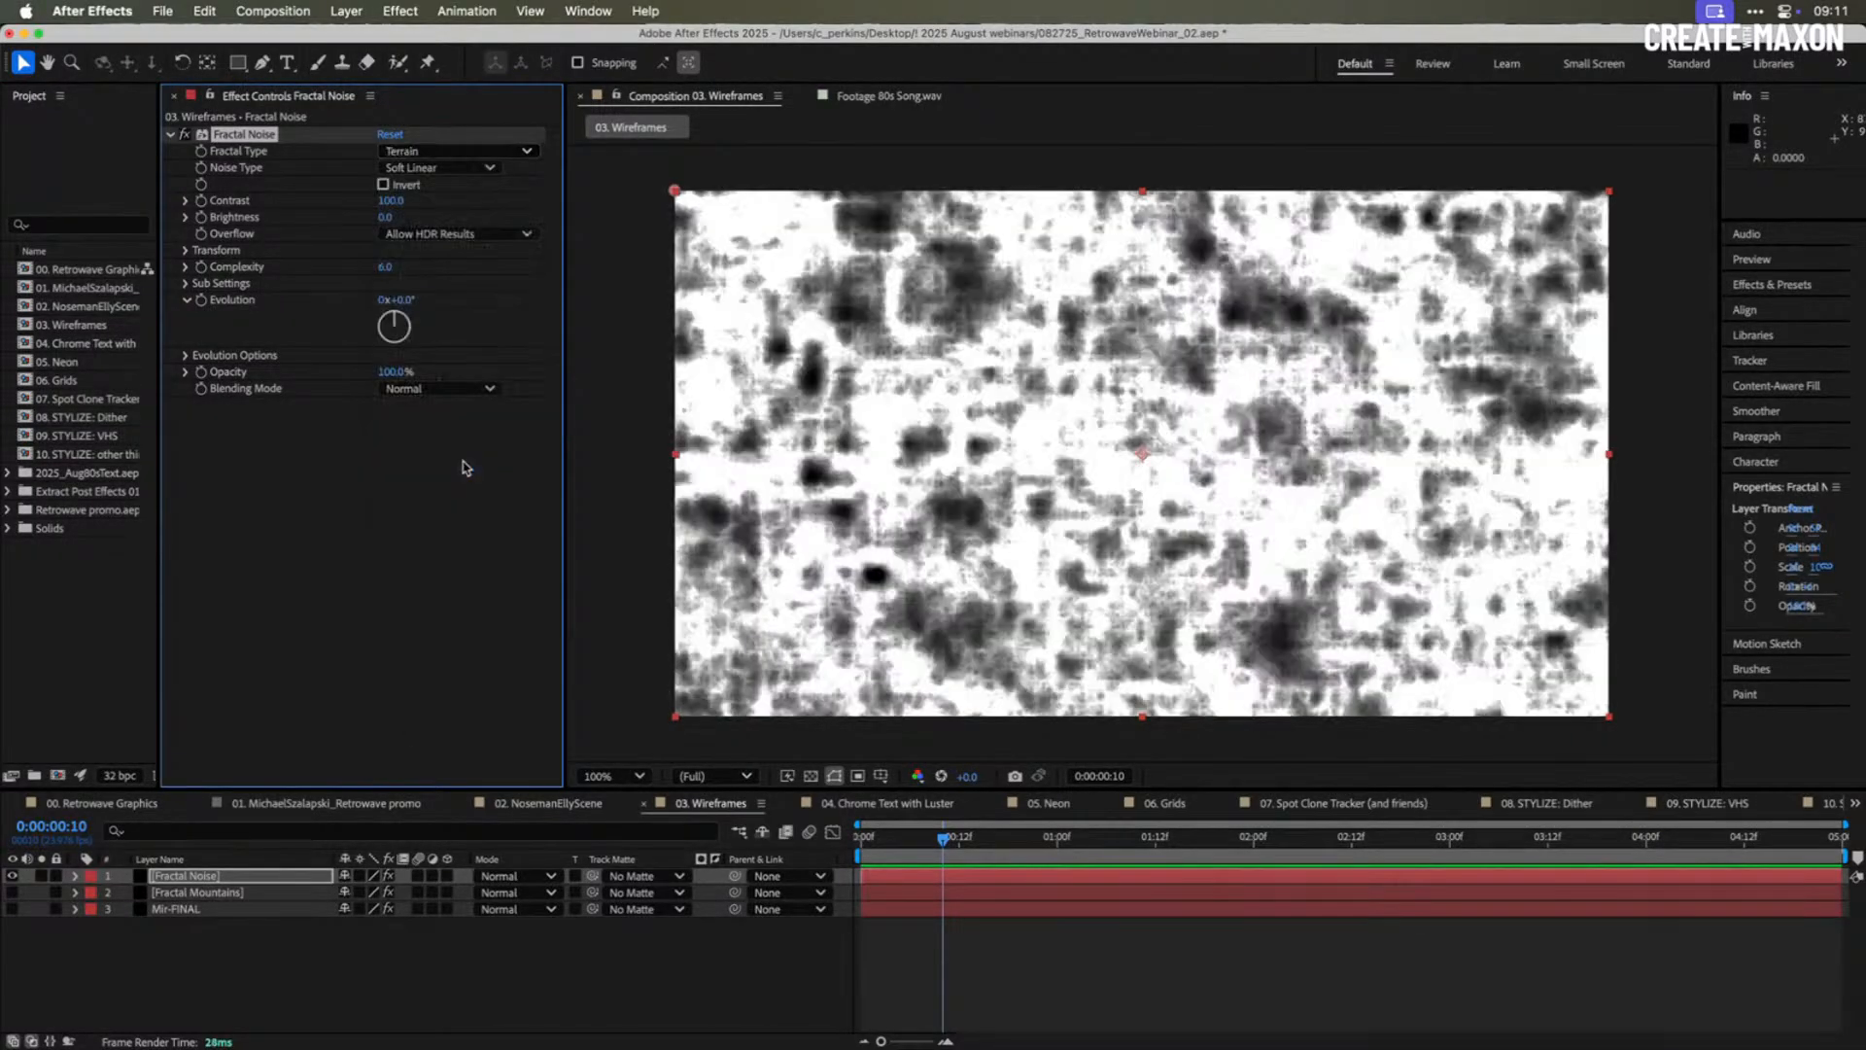
- Change the Fractal Noise type to Rocky and set Contrast to 161 and Brightness to -19
click(450, 153)
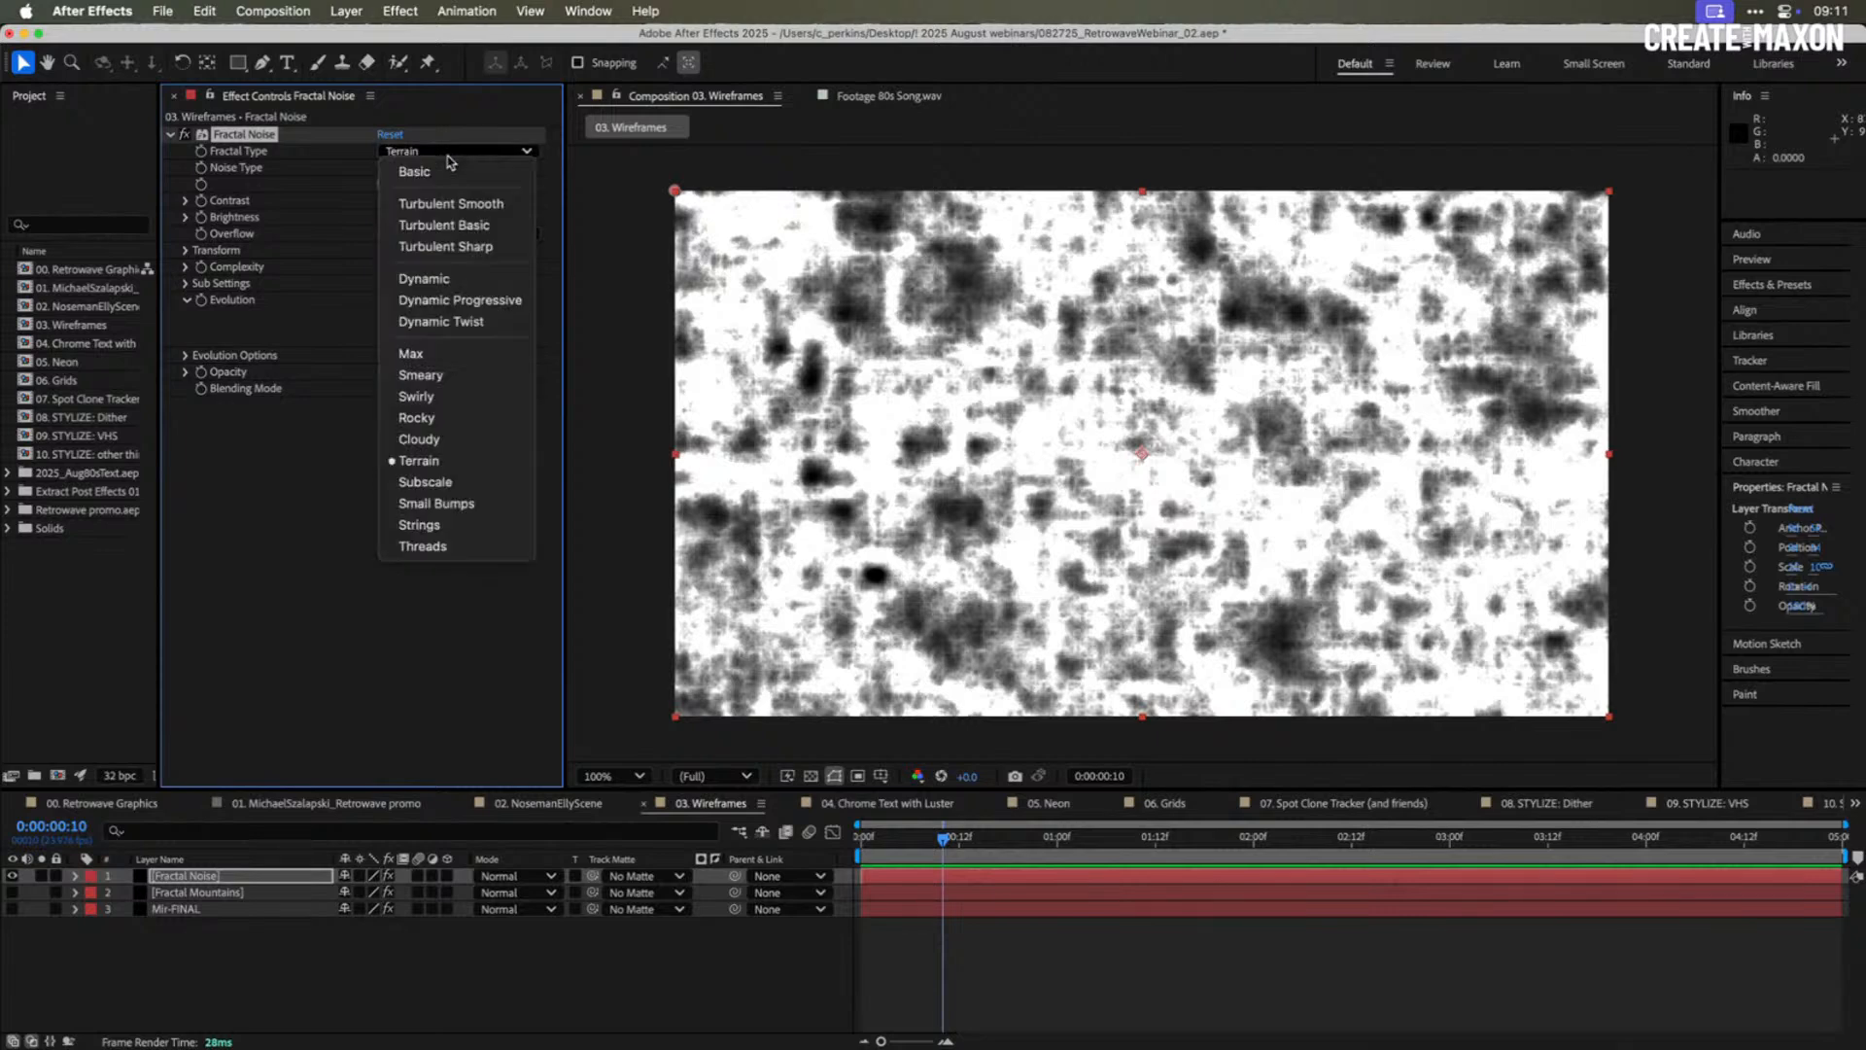
click(462, 418)
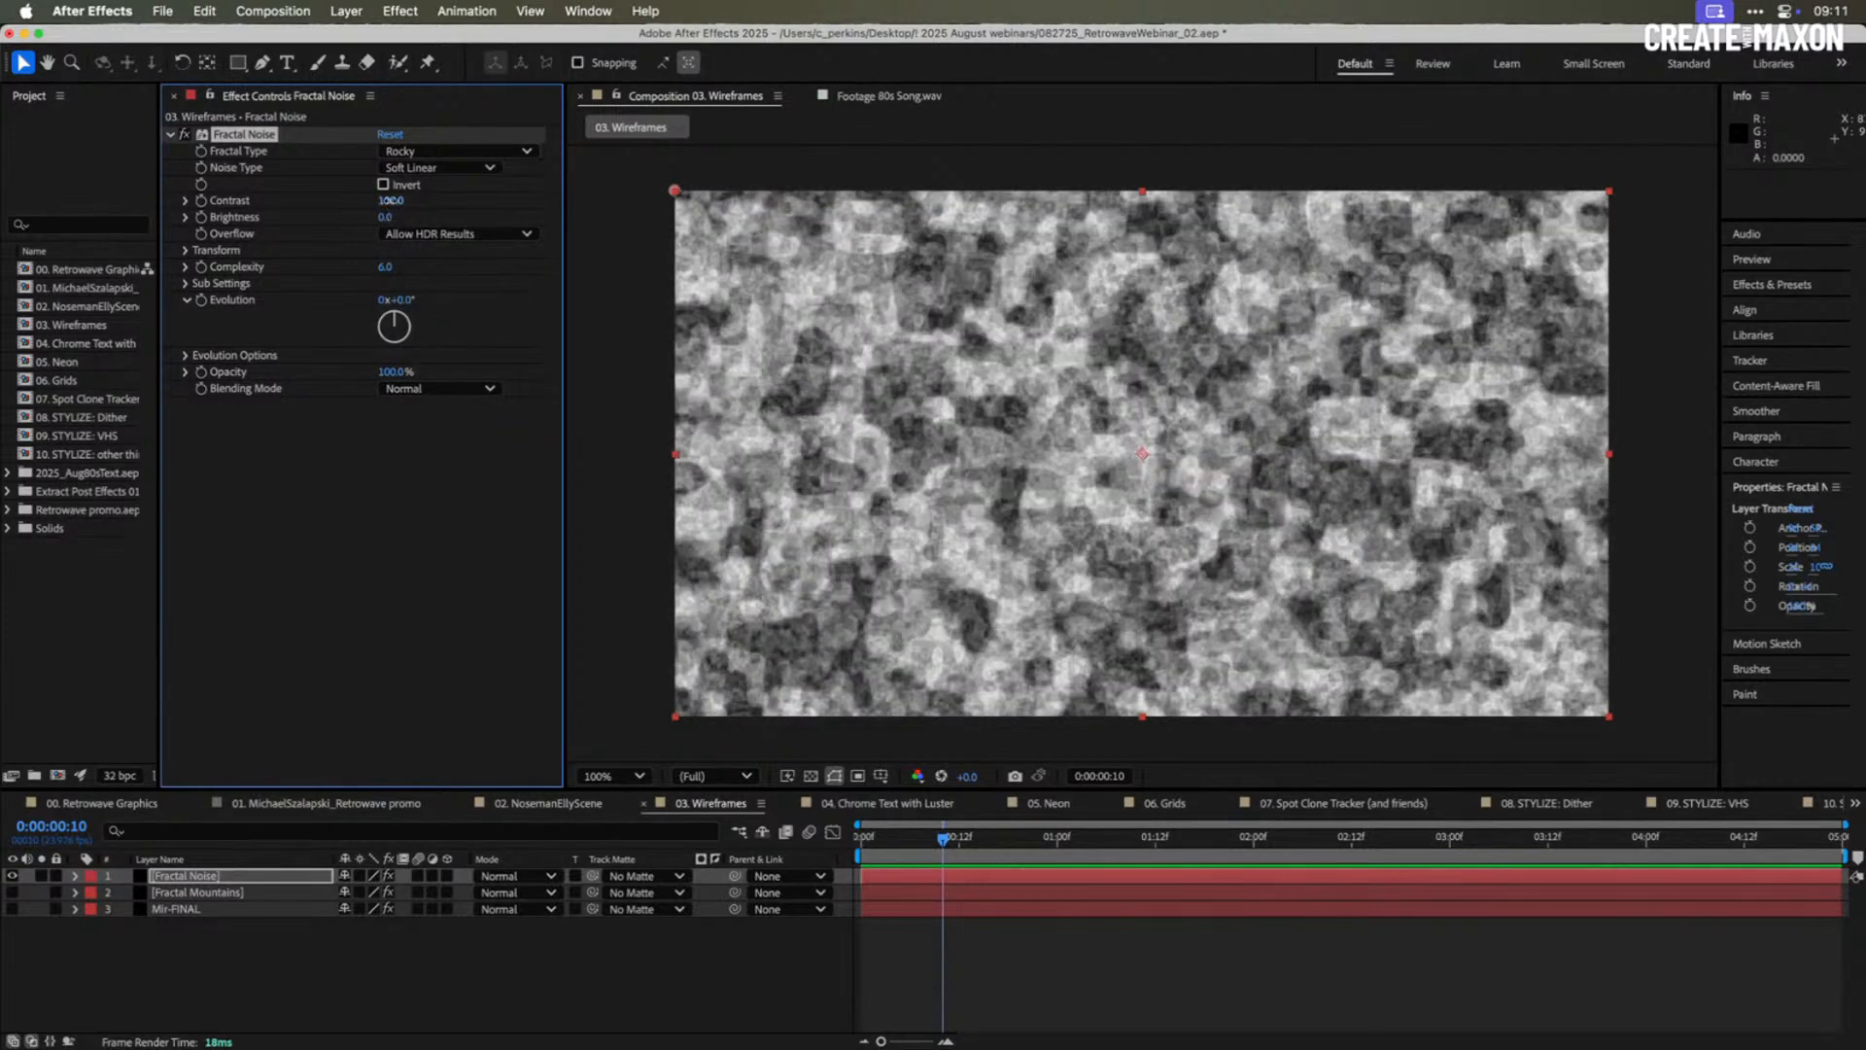
mouse_move(389, 200)
mouse_down()
mouse_move(413, 200)
mouse_move(369, 220)
mouse_up()
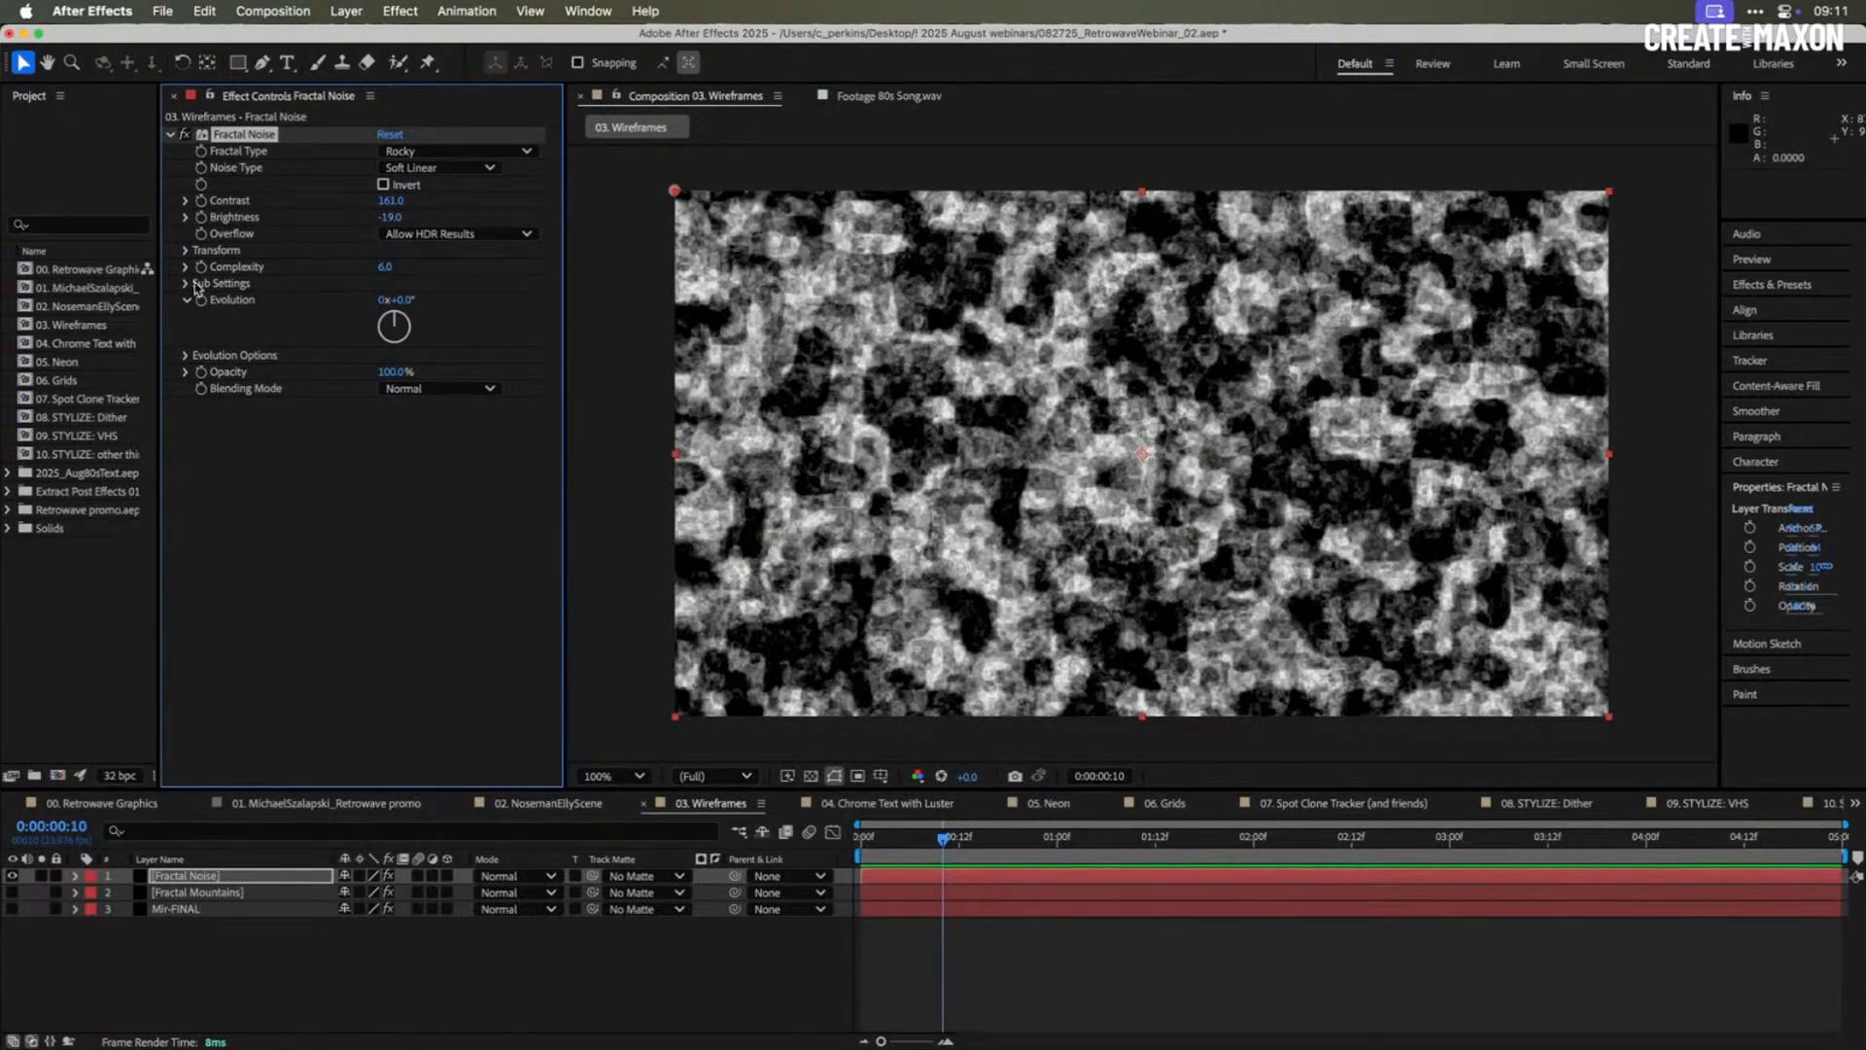
- Set the Fractal Noise Complexity to 4 and raise its Contrast to 236
click(186, 251)
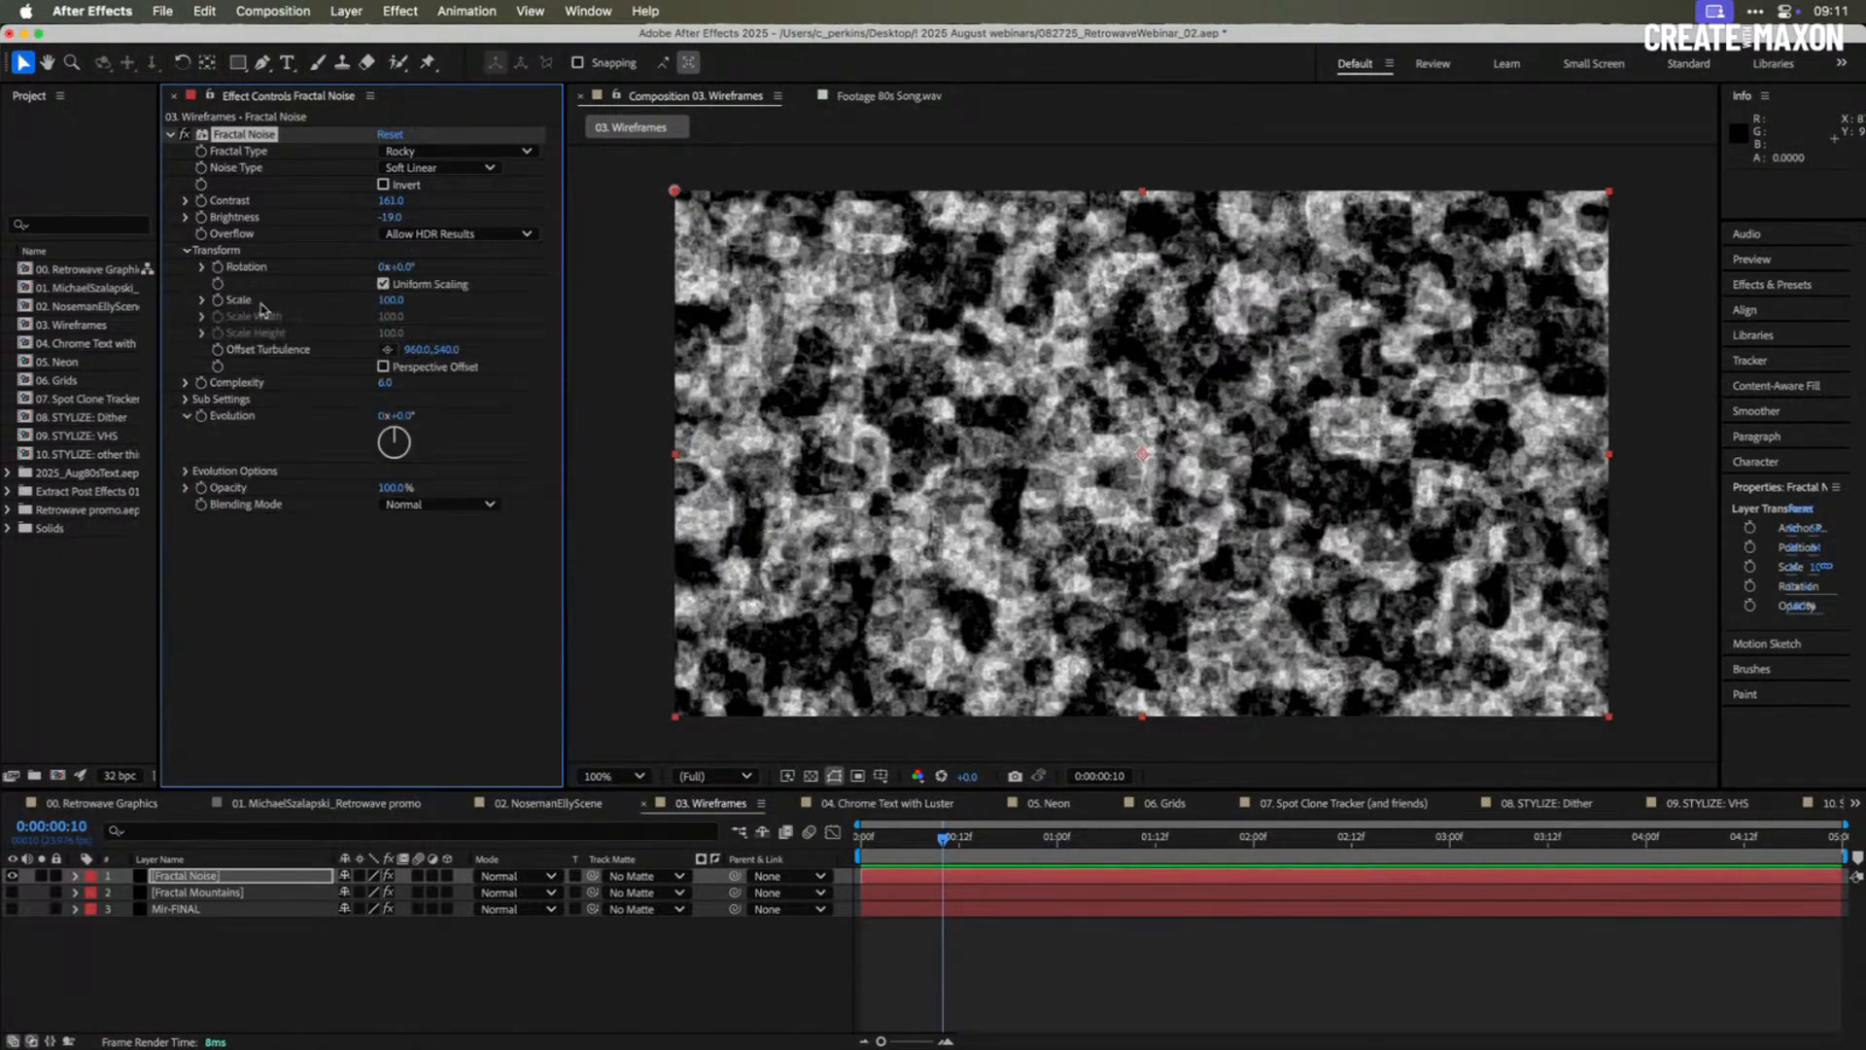
click(387, 384)
text(4)
key(Return)
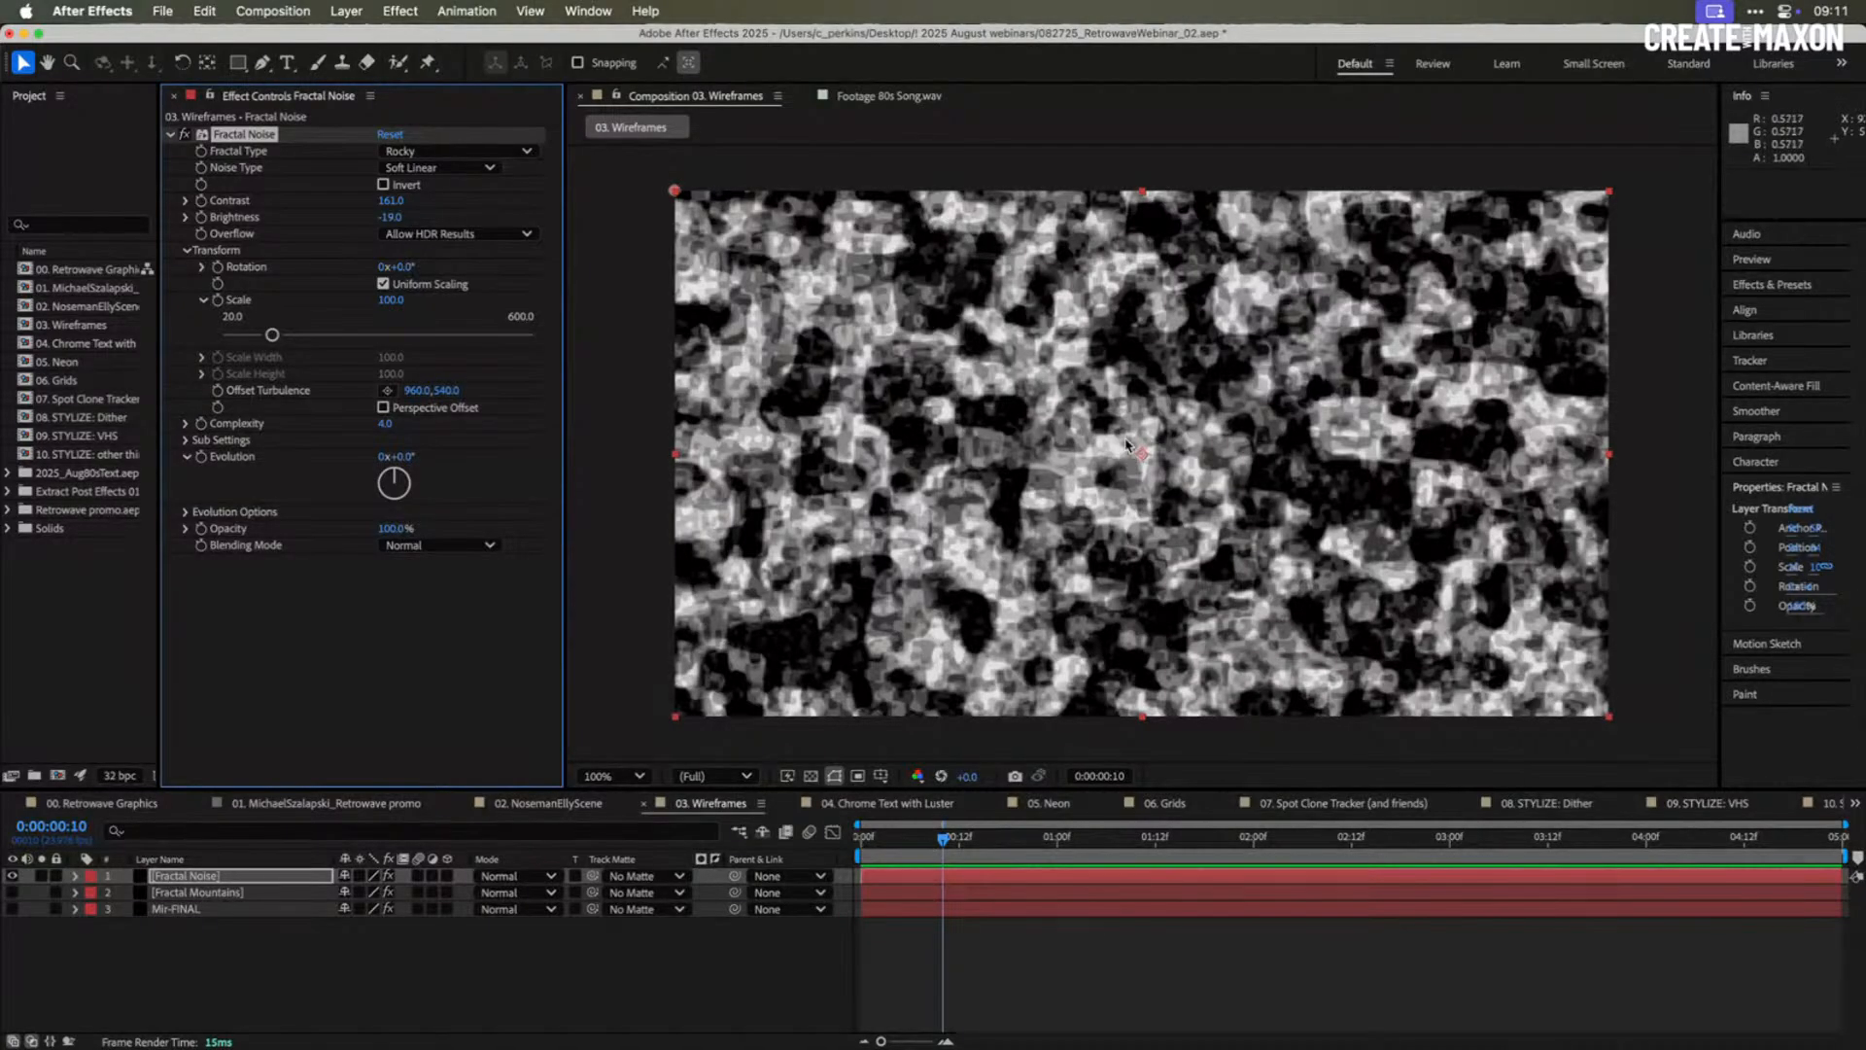
drag(391, 206, 446, 203)
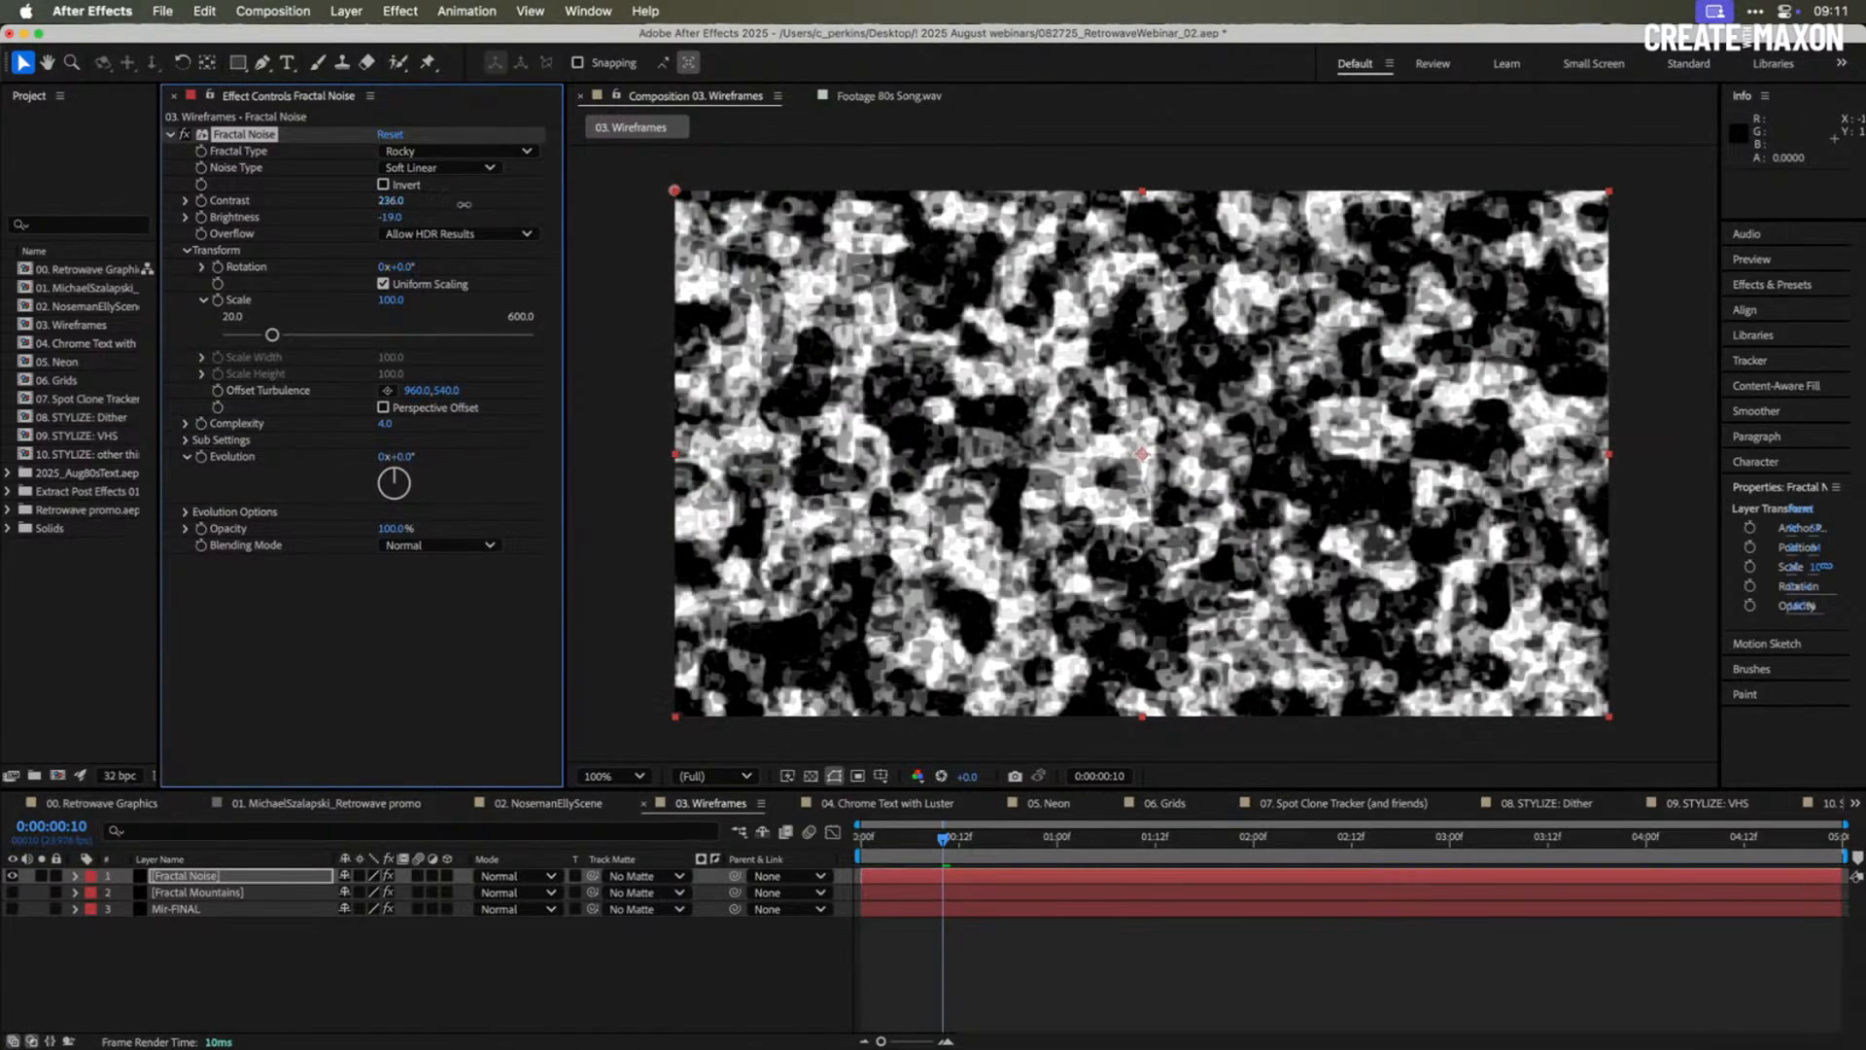
click(171, 134)
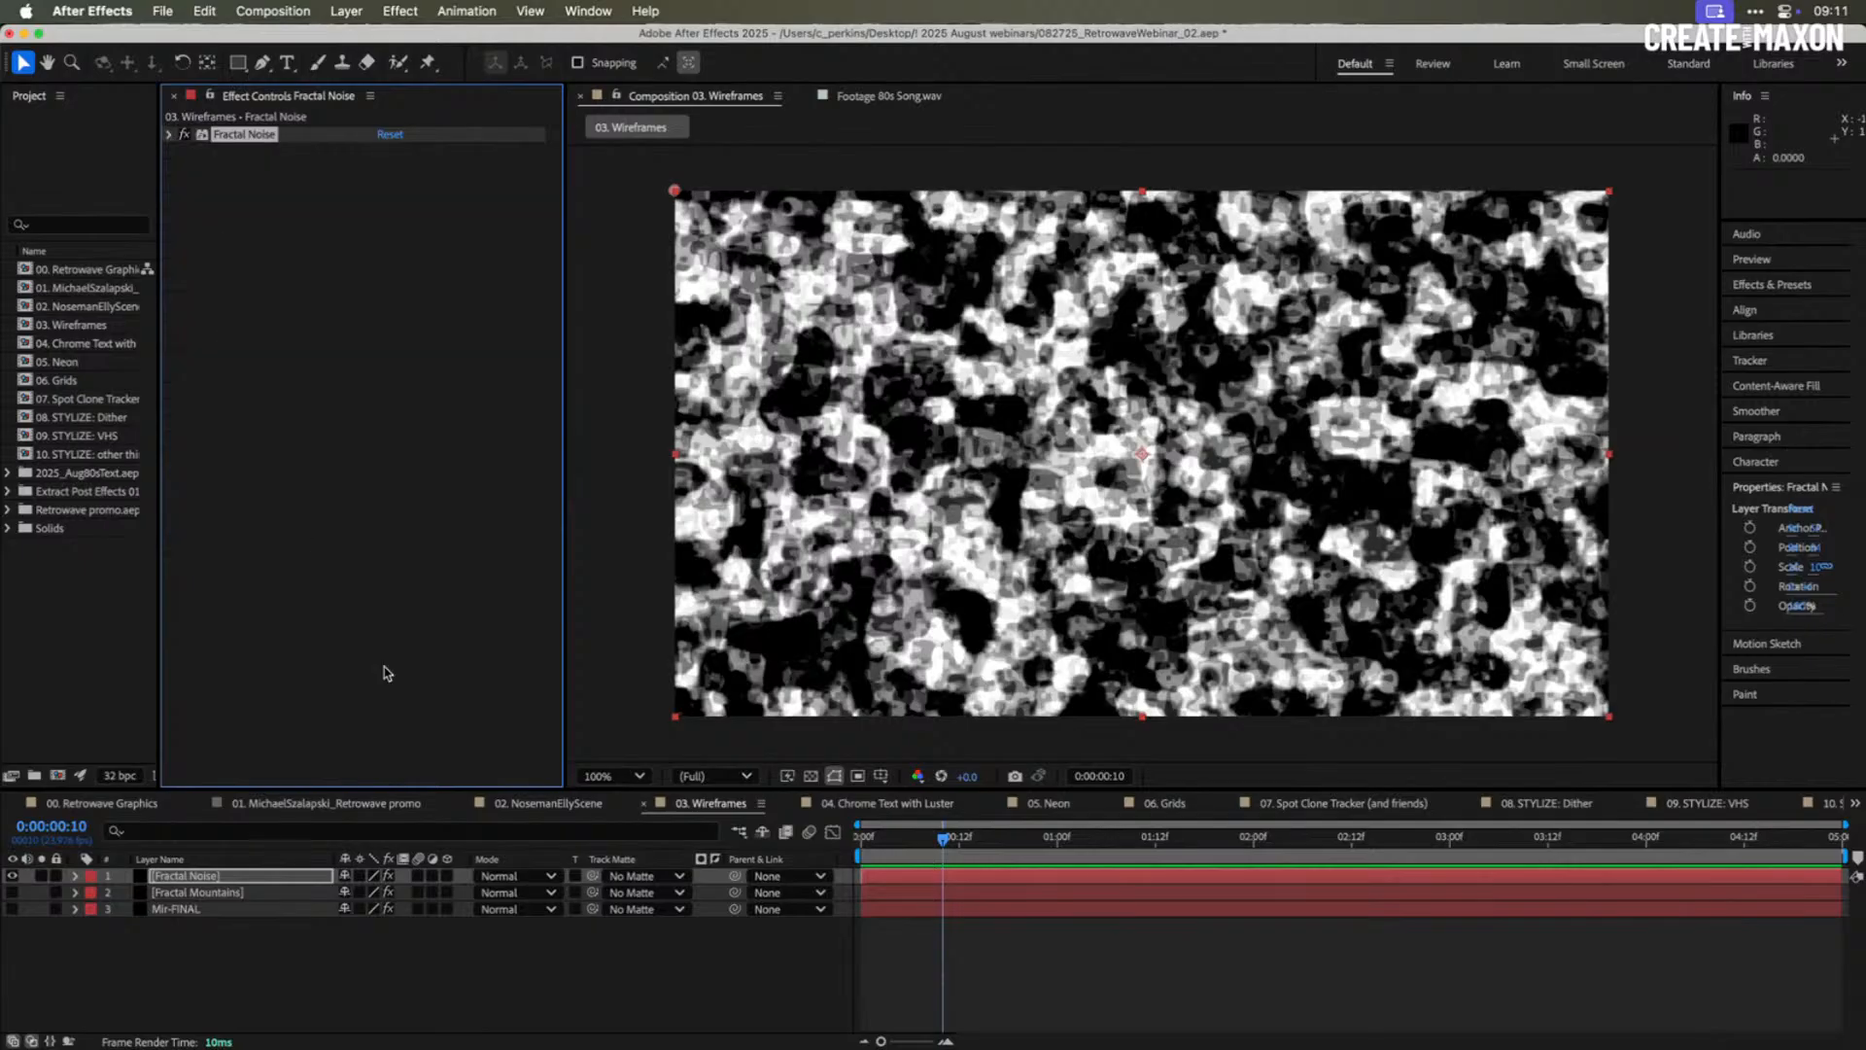
- Hide the Fractal Noise layer and create a new 1920 x 1080 px black solid named Mir
click(12, 876)
click(192, 1020)
key(super+y)
text(M)
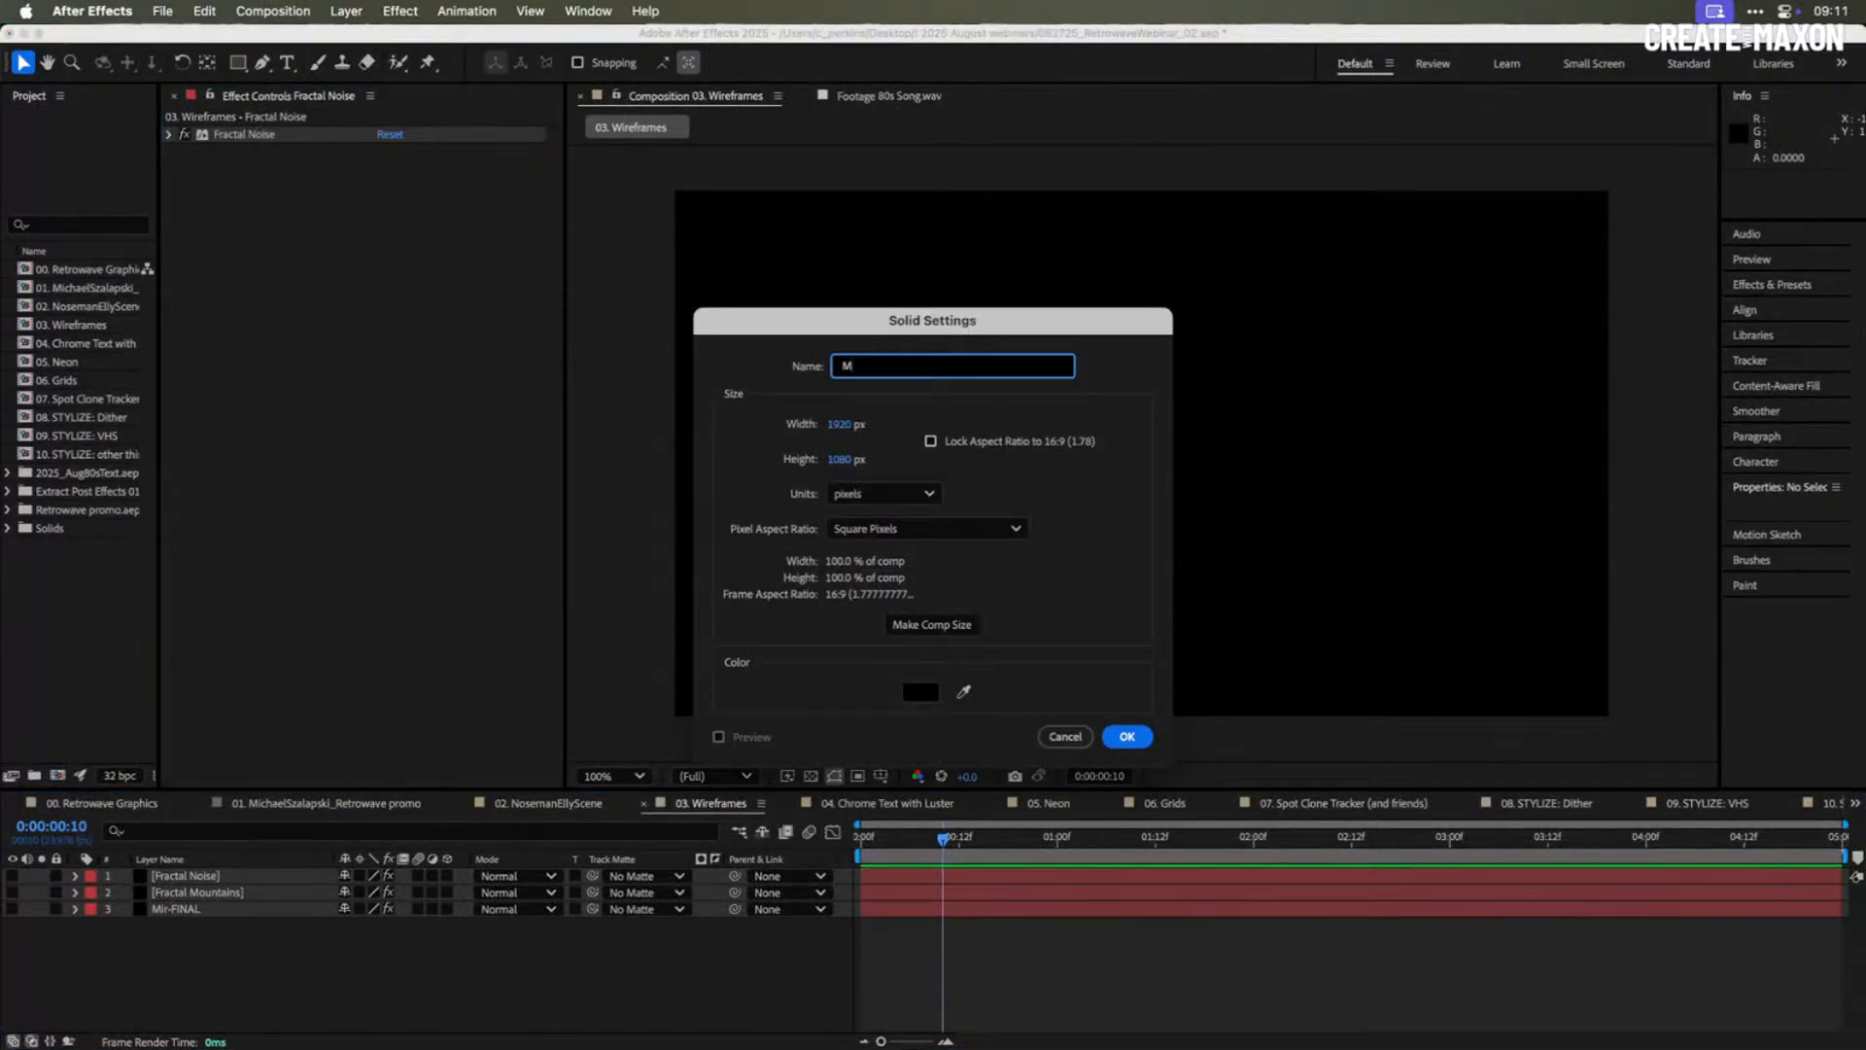
text(ir)
key(Return)
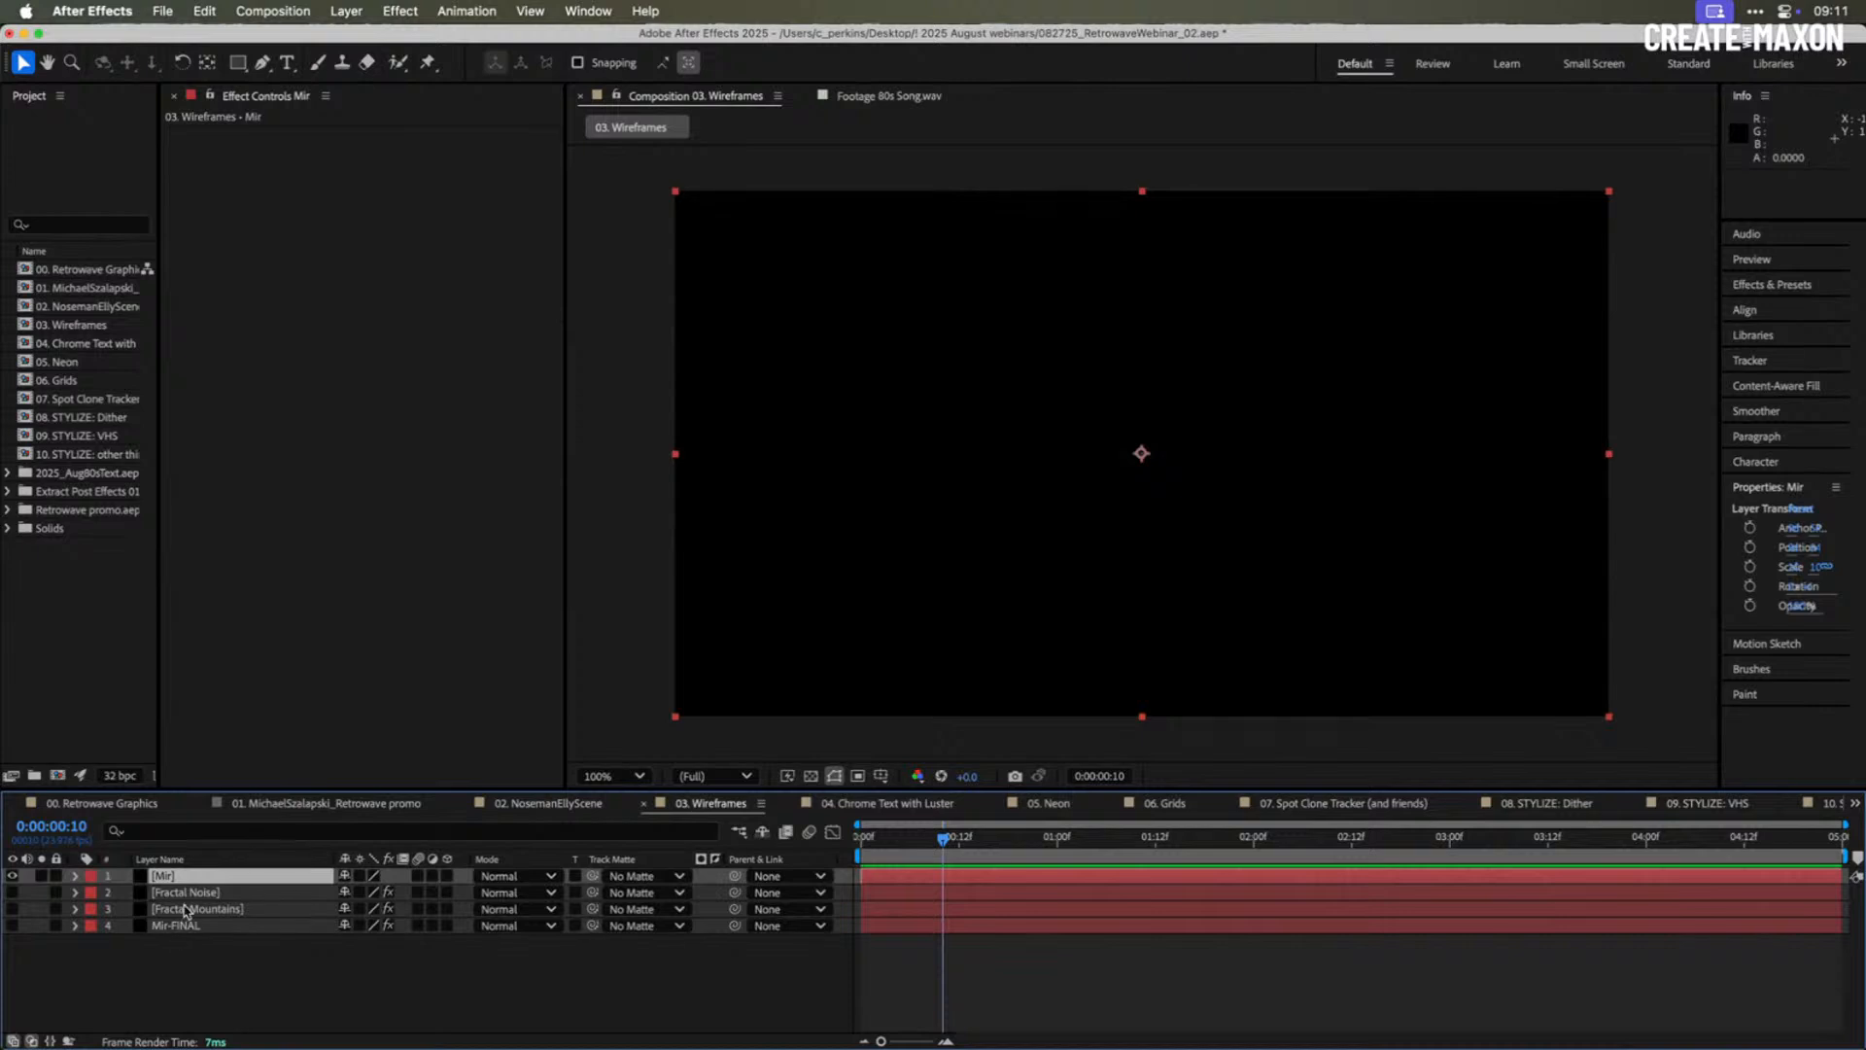
- Apply the Mir 3 effect to the Mir solid
key(ctrl+space)
text(mir)
key(Return)
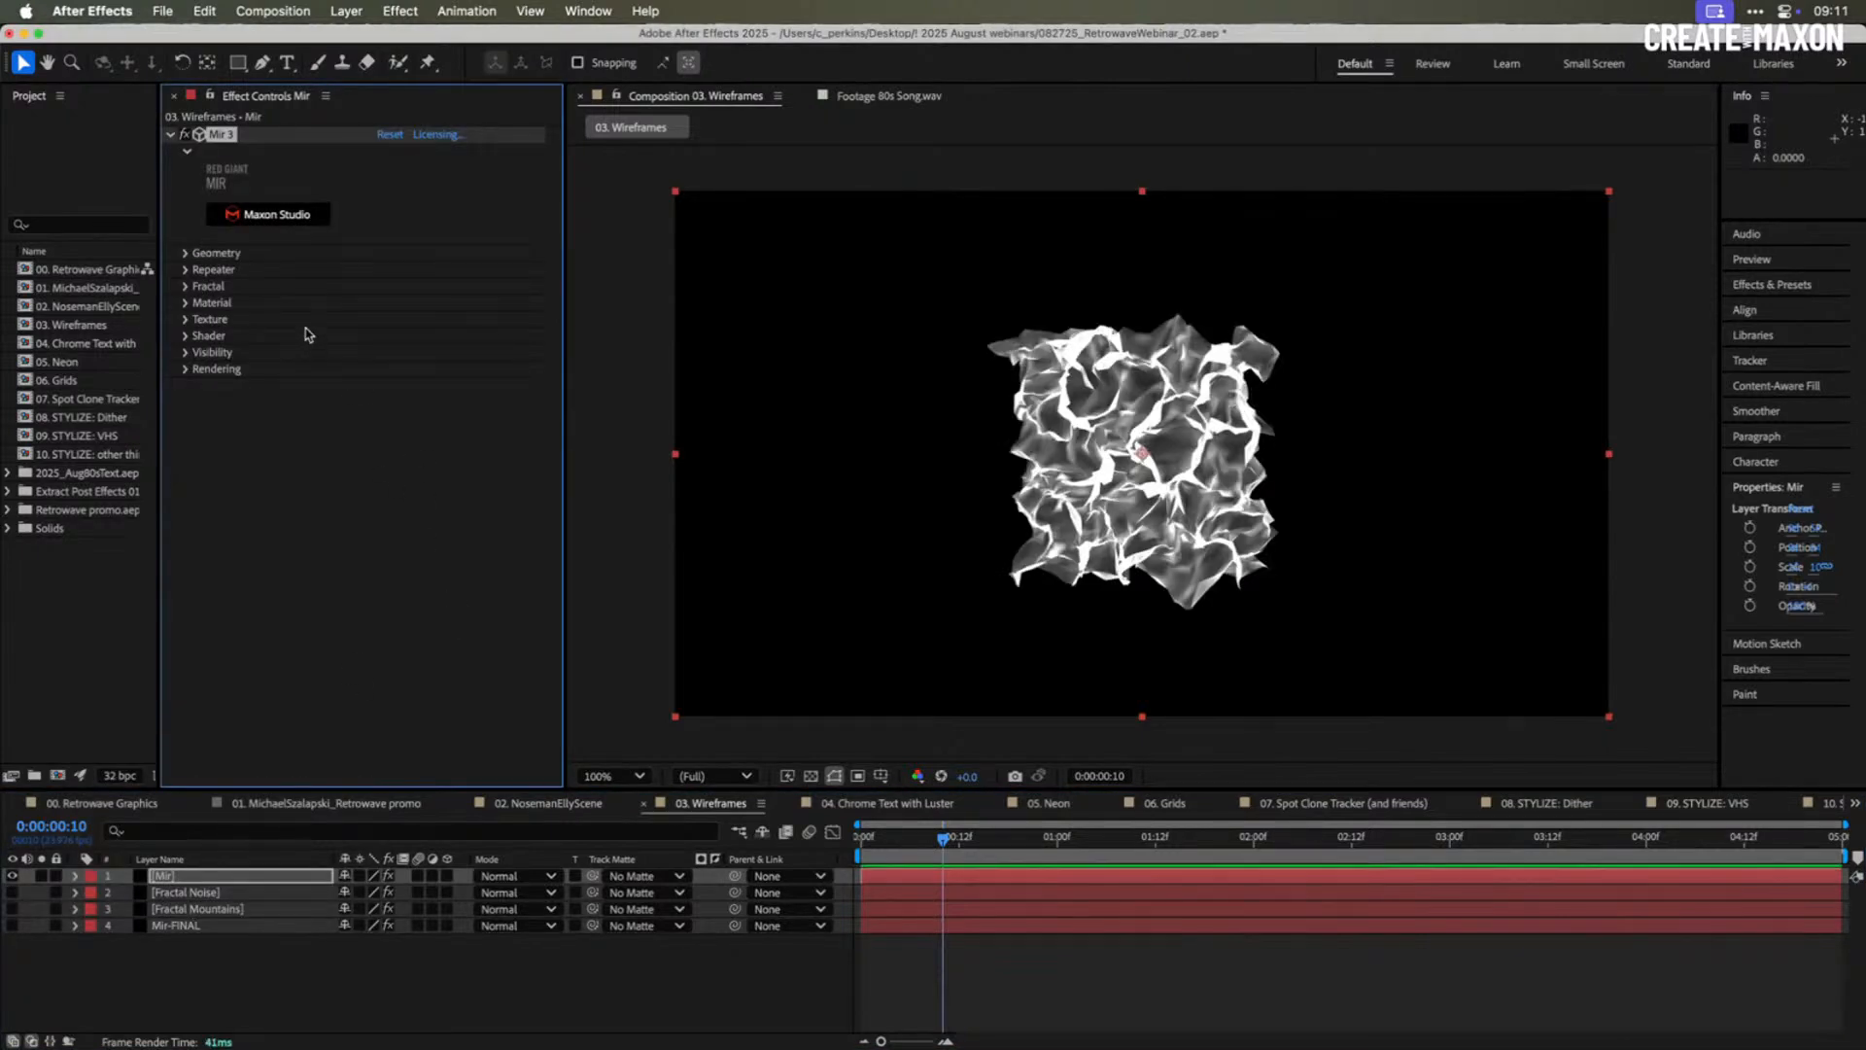
- Switch the Mir geometry's Size to XYZ Individual, with Size X 1920 and Size Y 1080
click(185, 254)
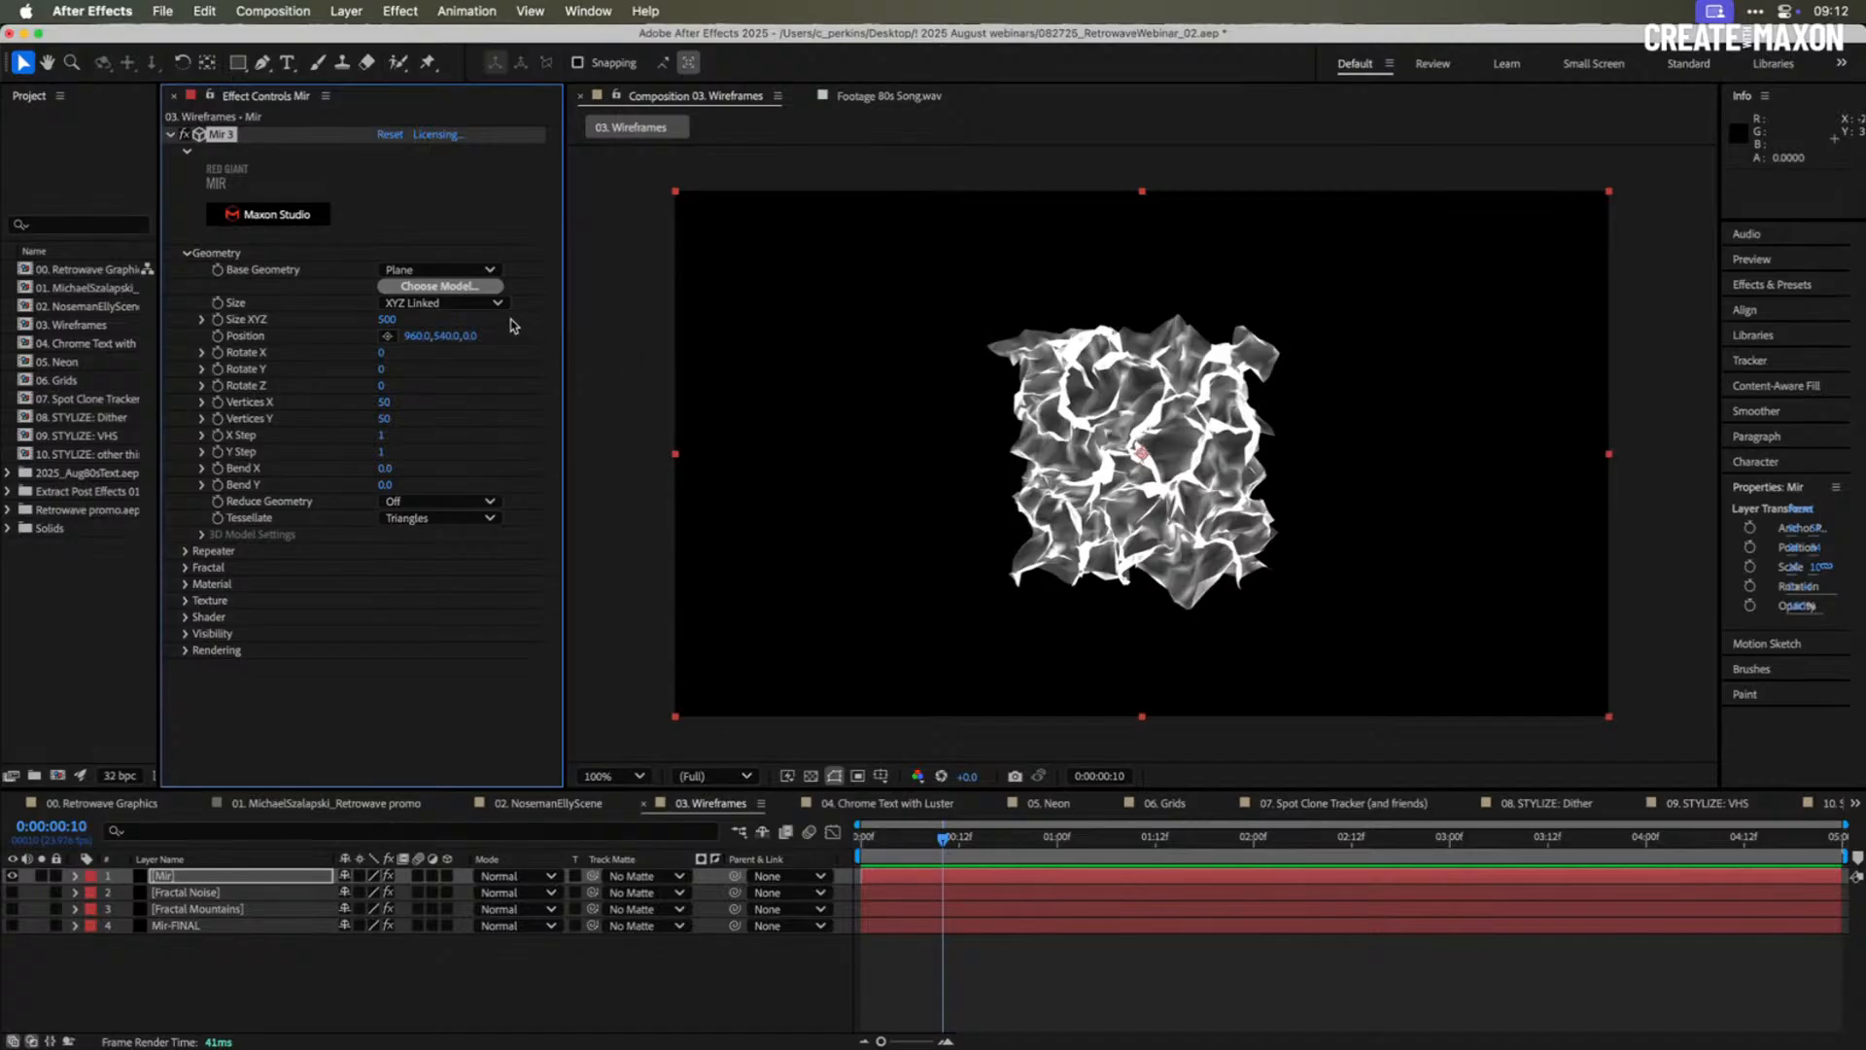
click(467, 302)
click(420, 348)
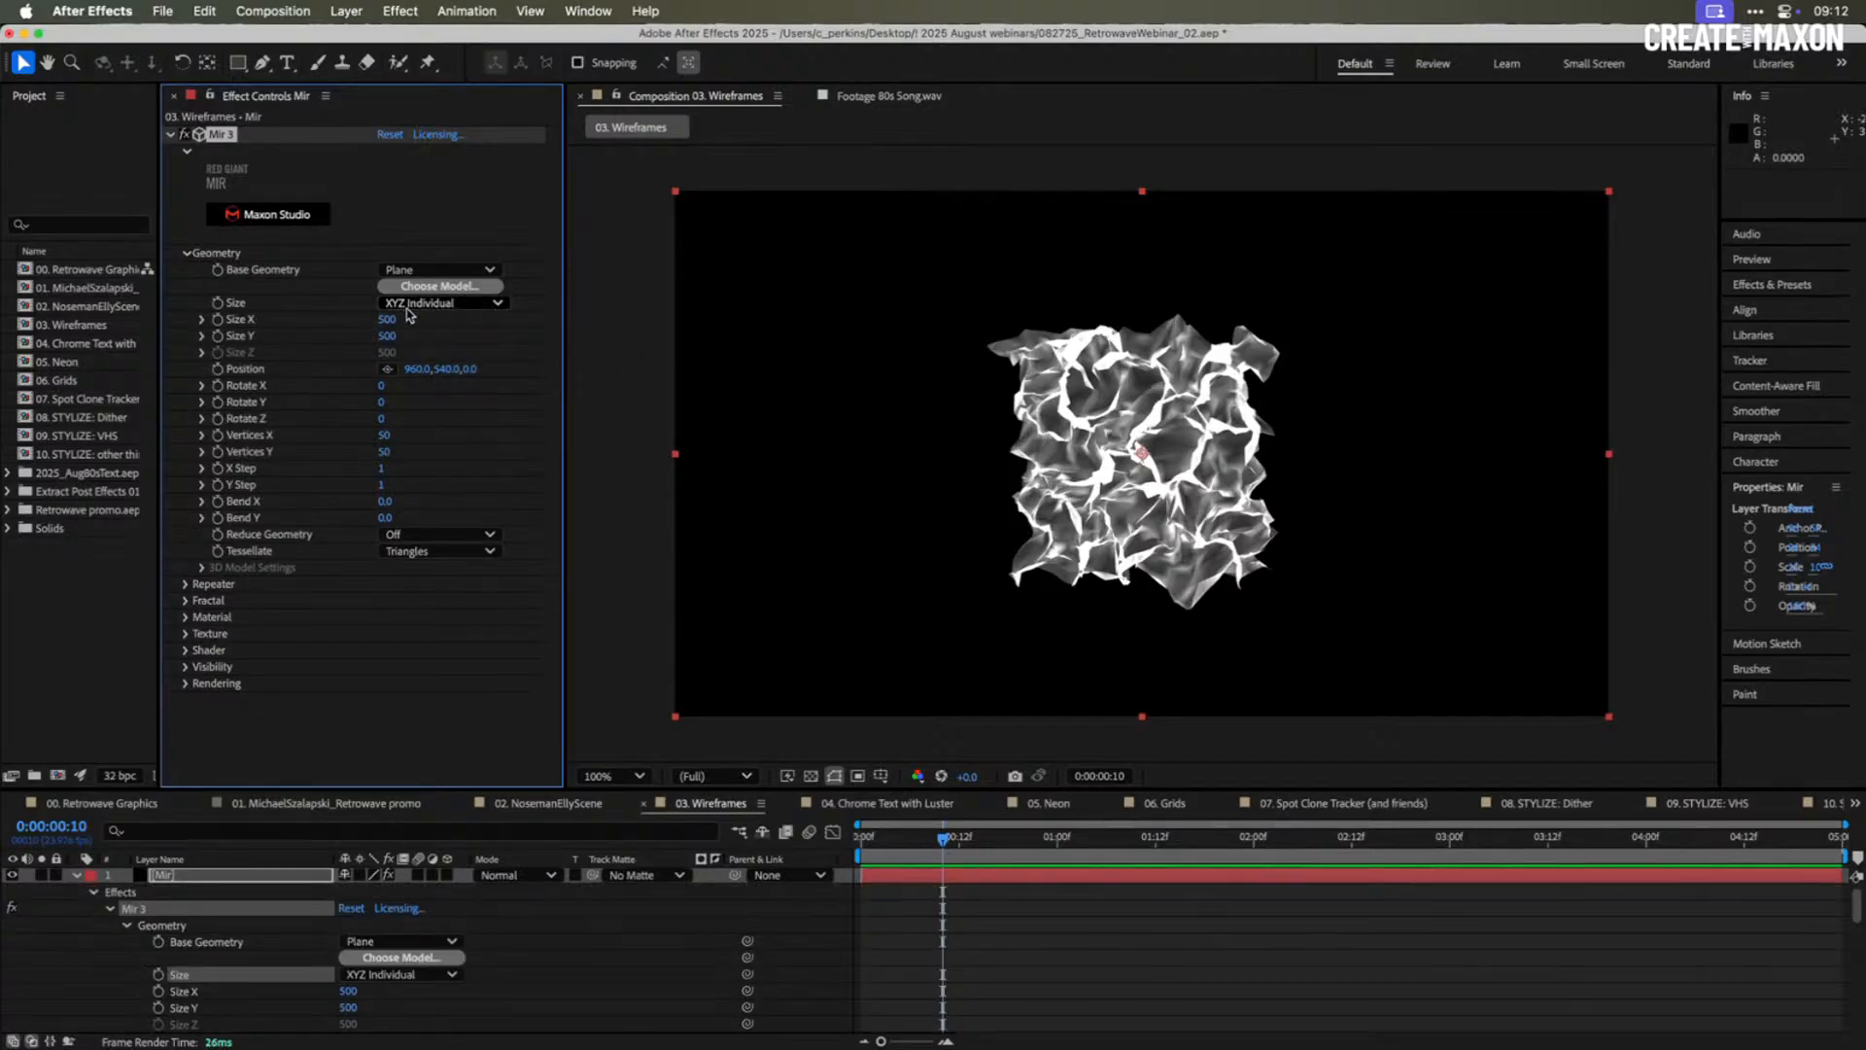
click(389, 319)
text(1920)
key(Tab)
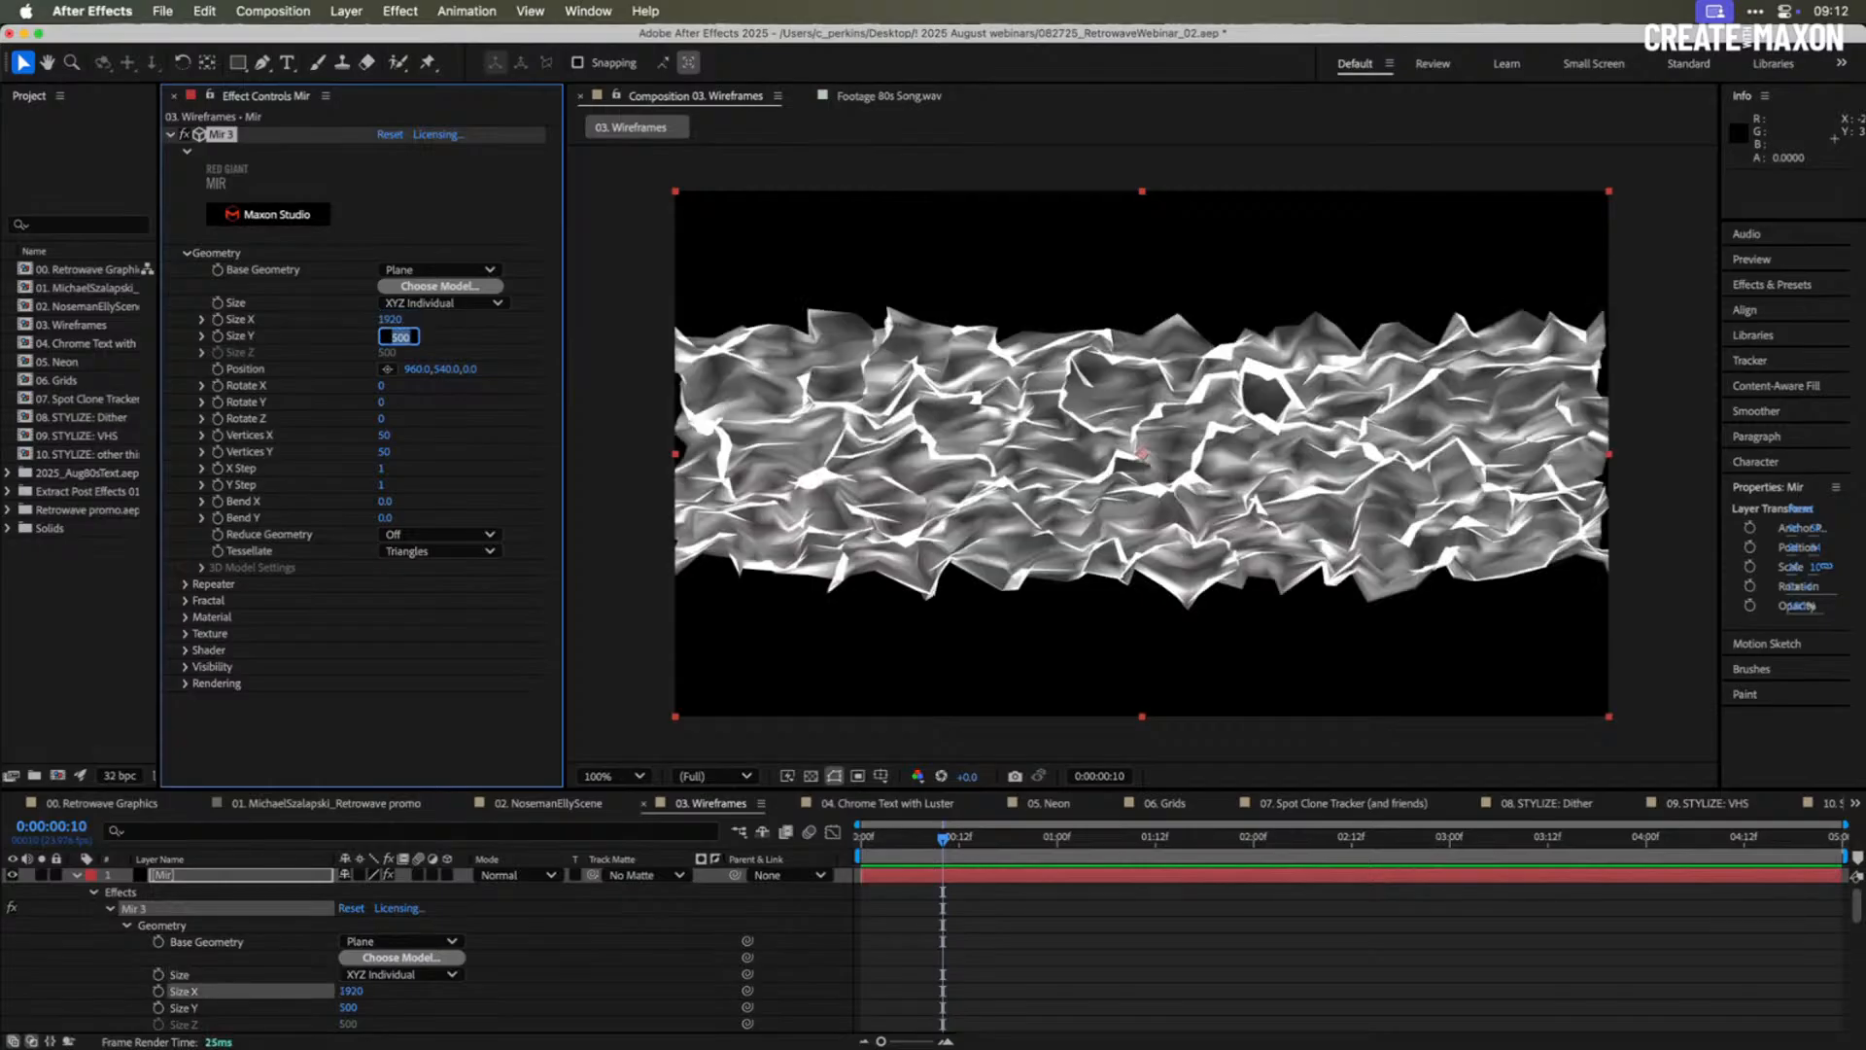
text(1080)
key(Return)
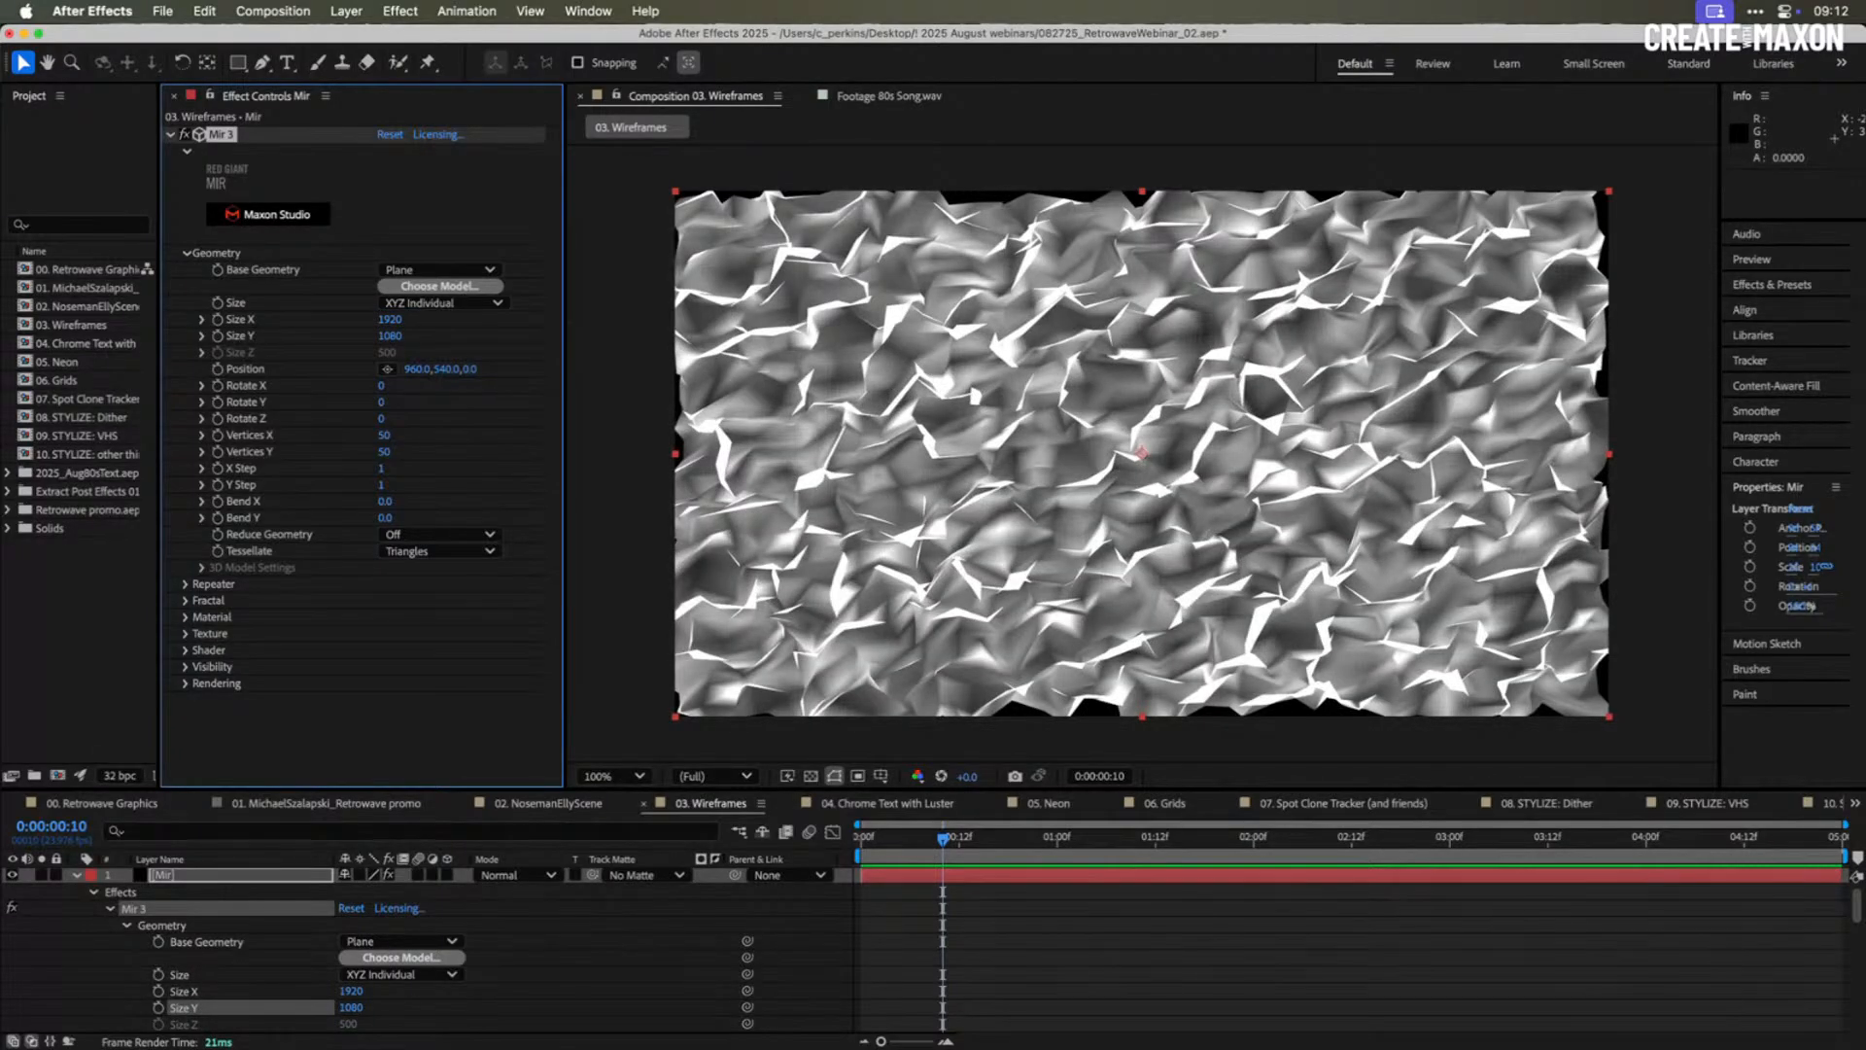
- Set Mir's Shader to Smooth and its Blend to Off, trying a plane rotation and undoing it
click(185, 650)
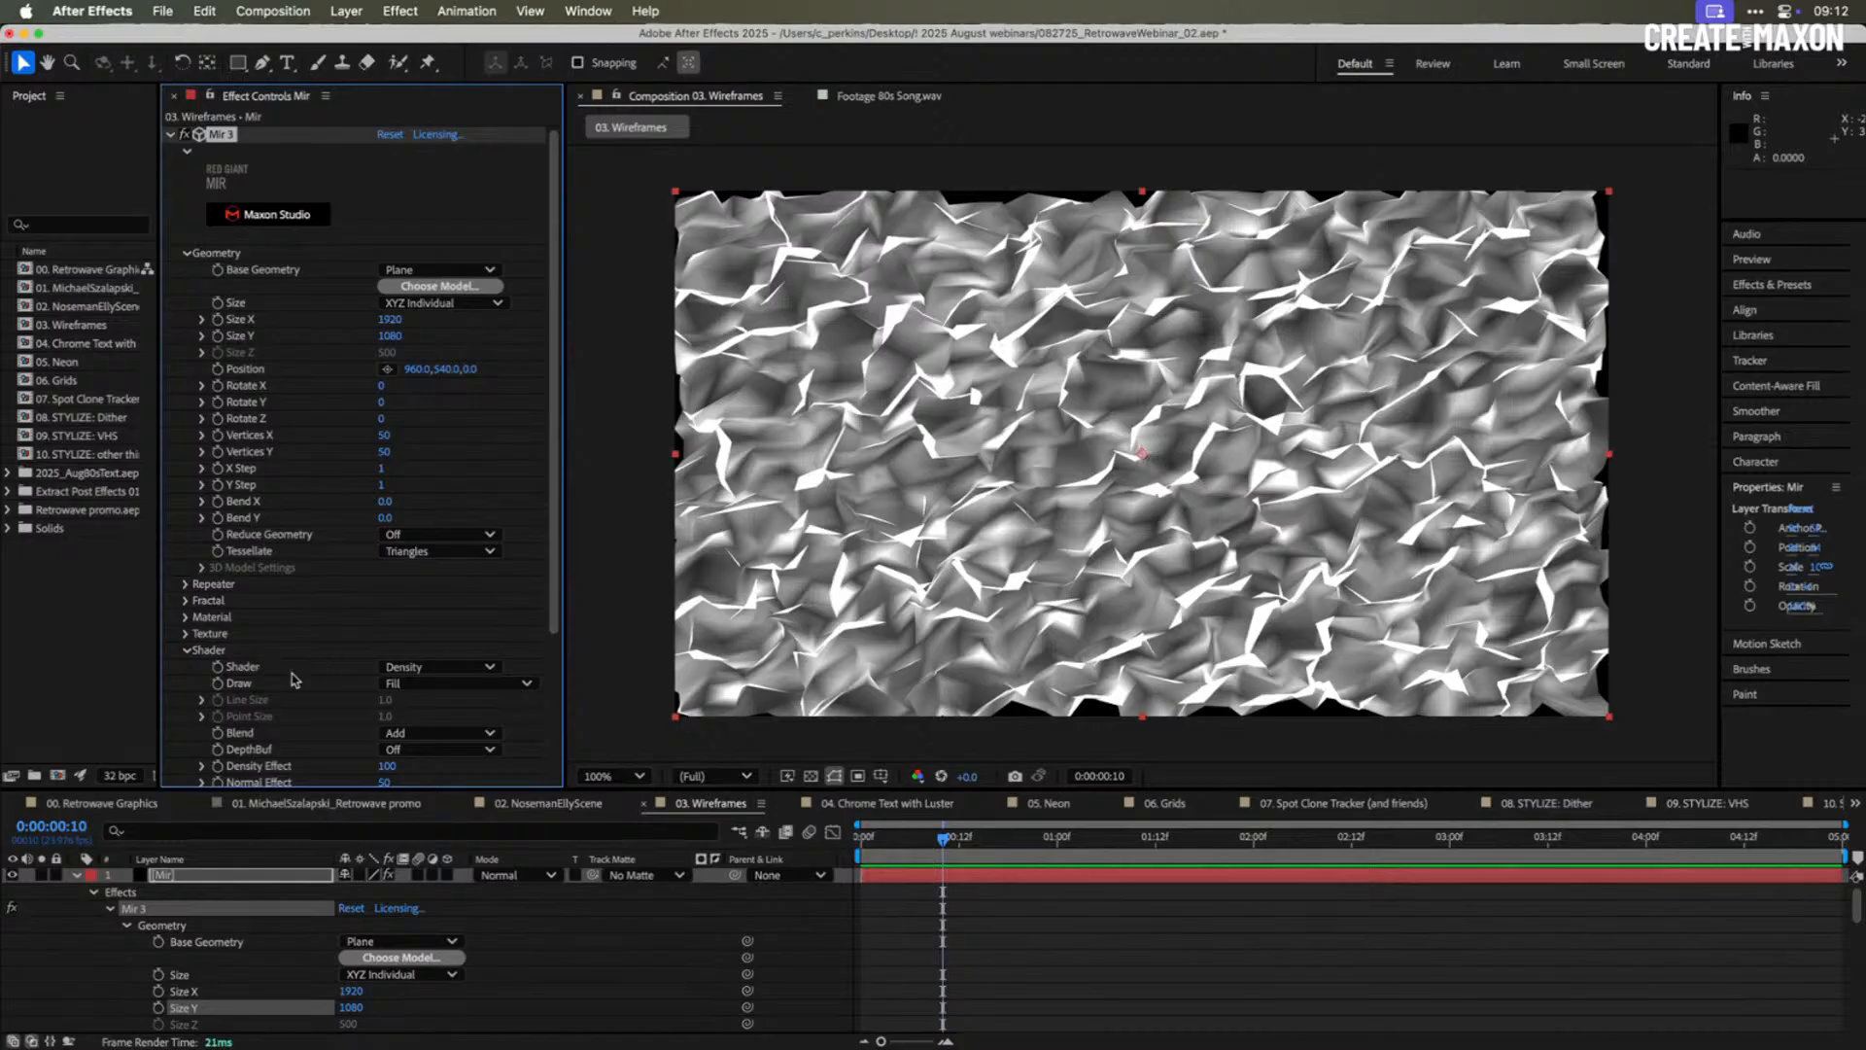
click(439, 669)
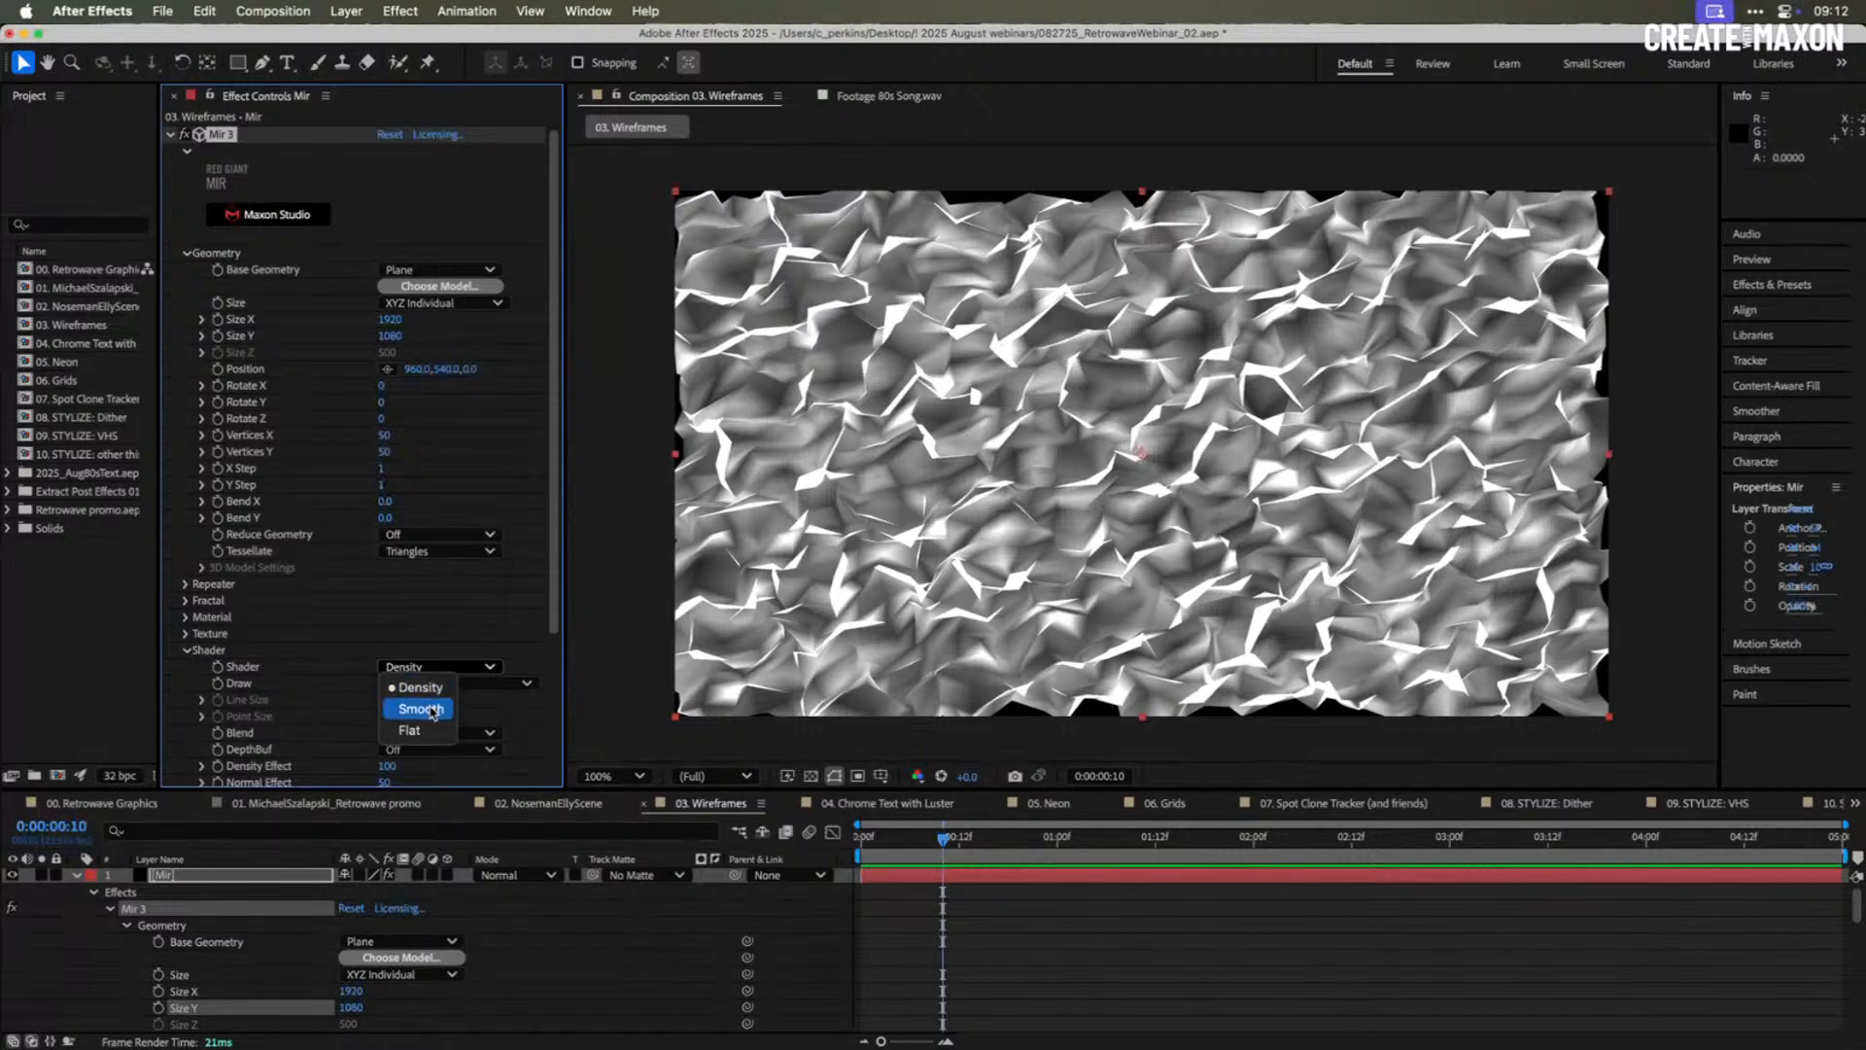
click(430, 708)
click(436, 733)
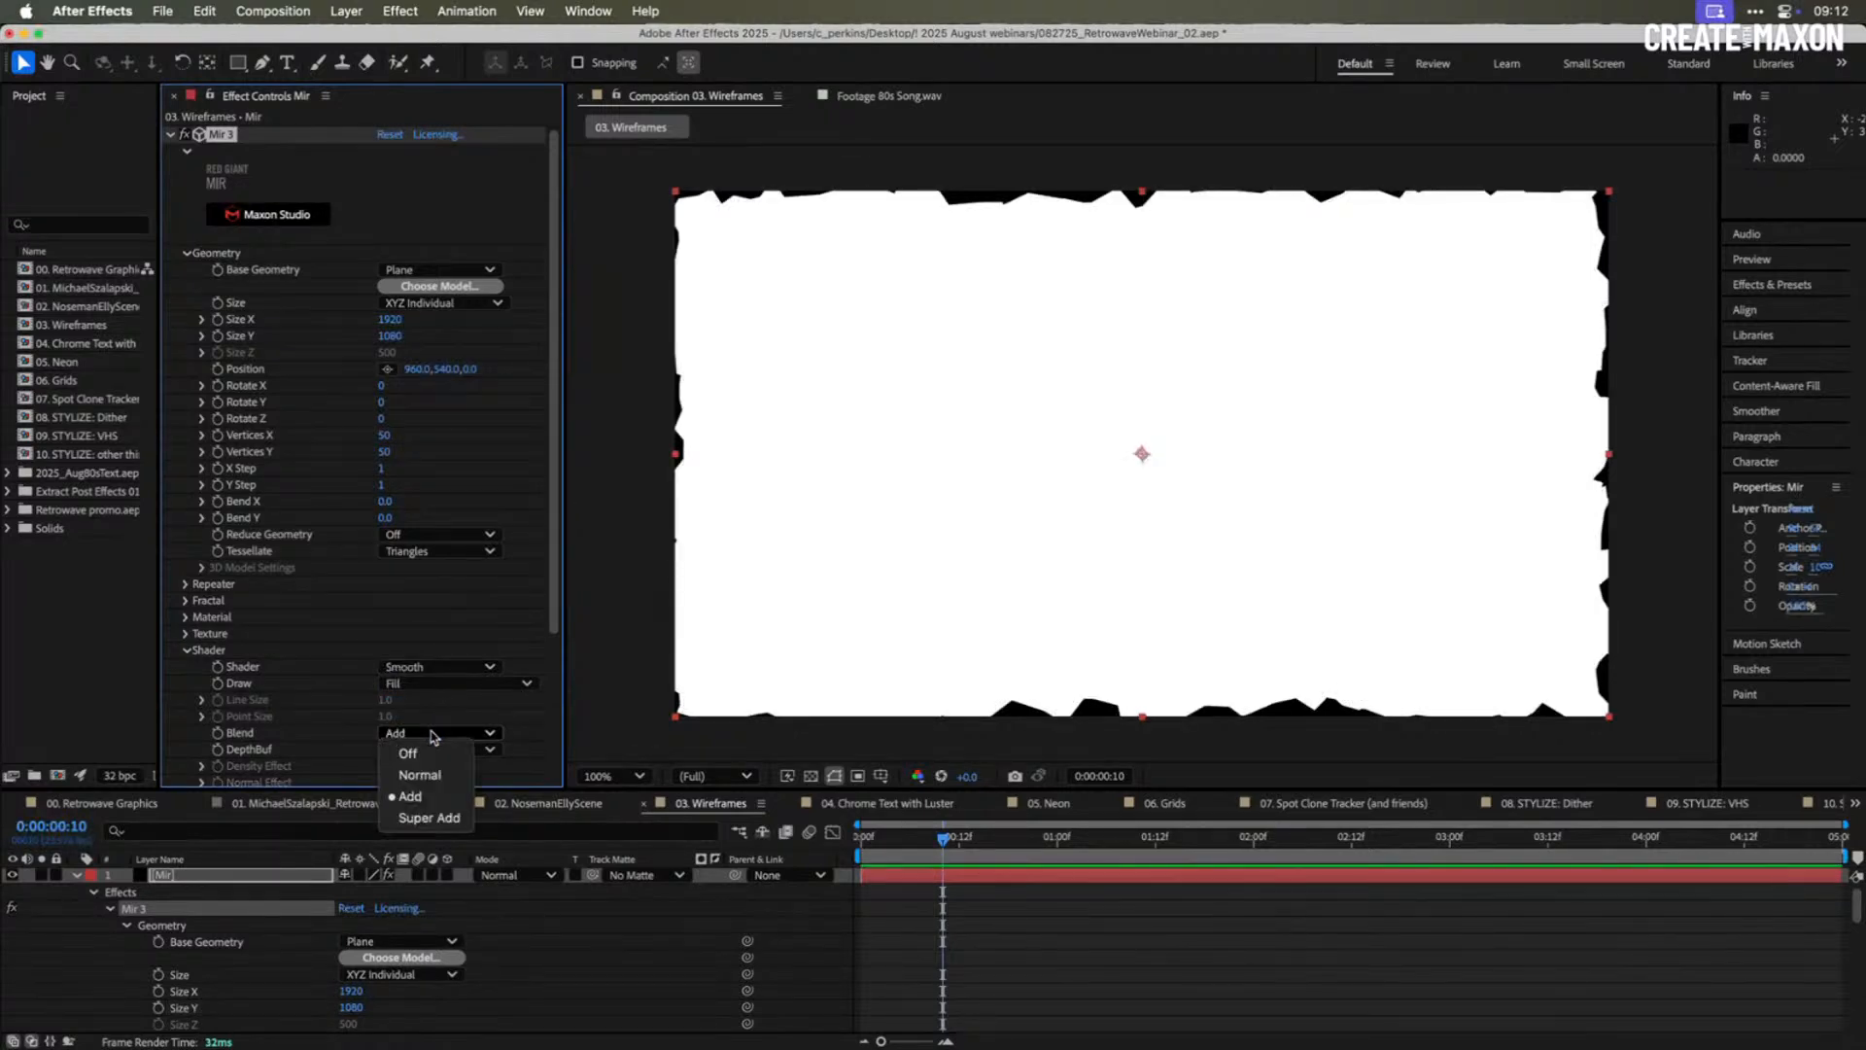
click(420, 741)
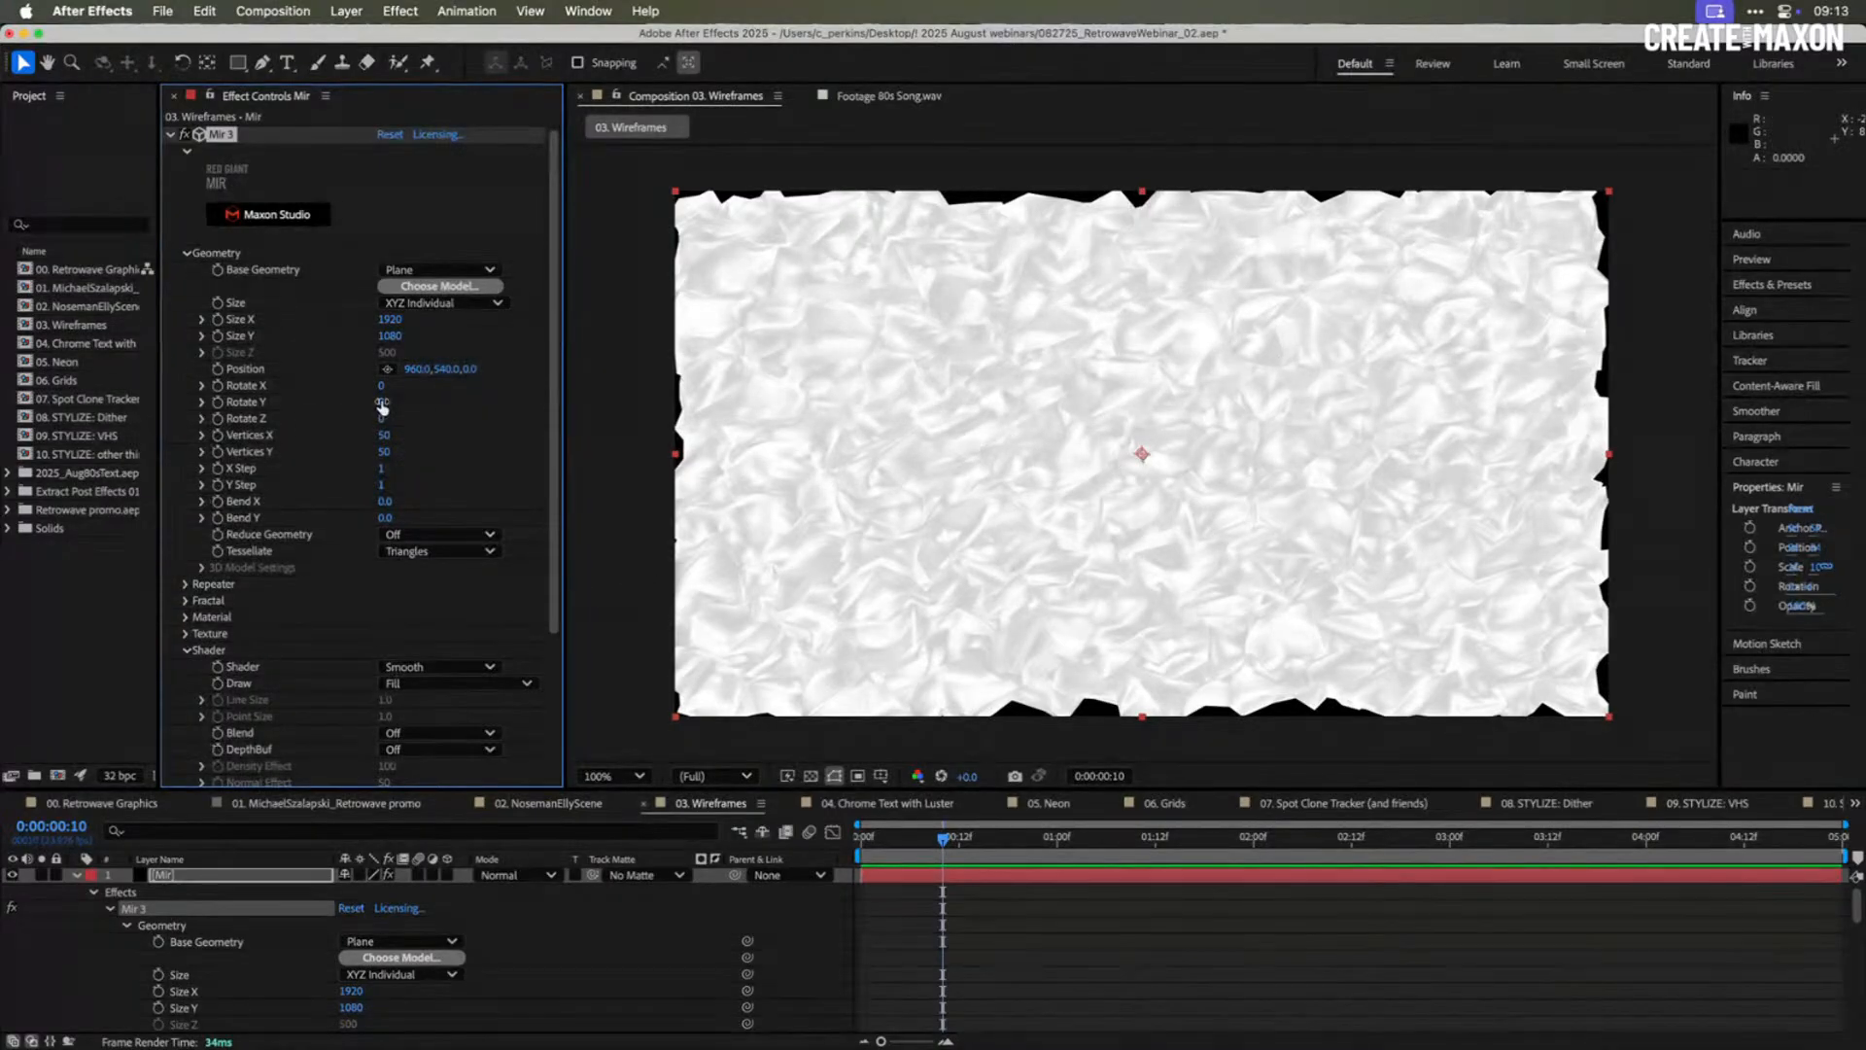
drag(382, 406, 446, 412)
key(super+z)
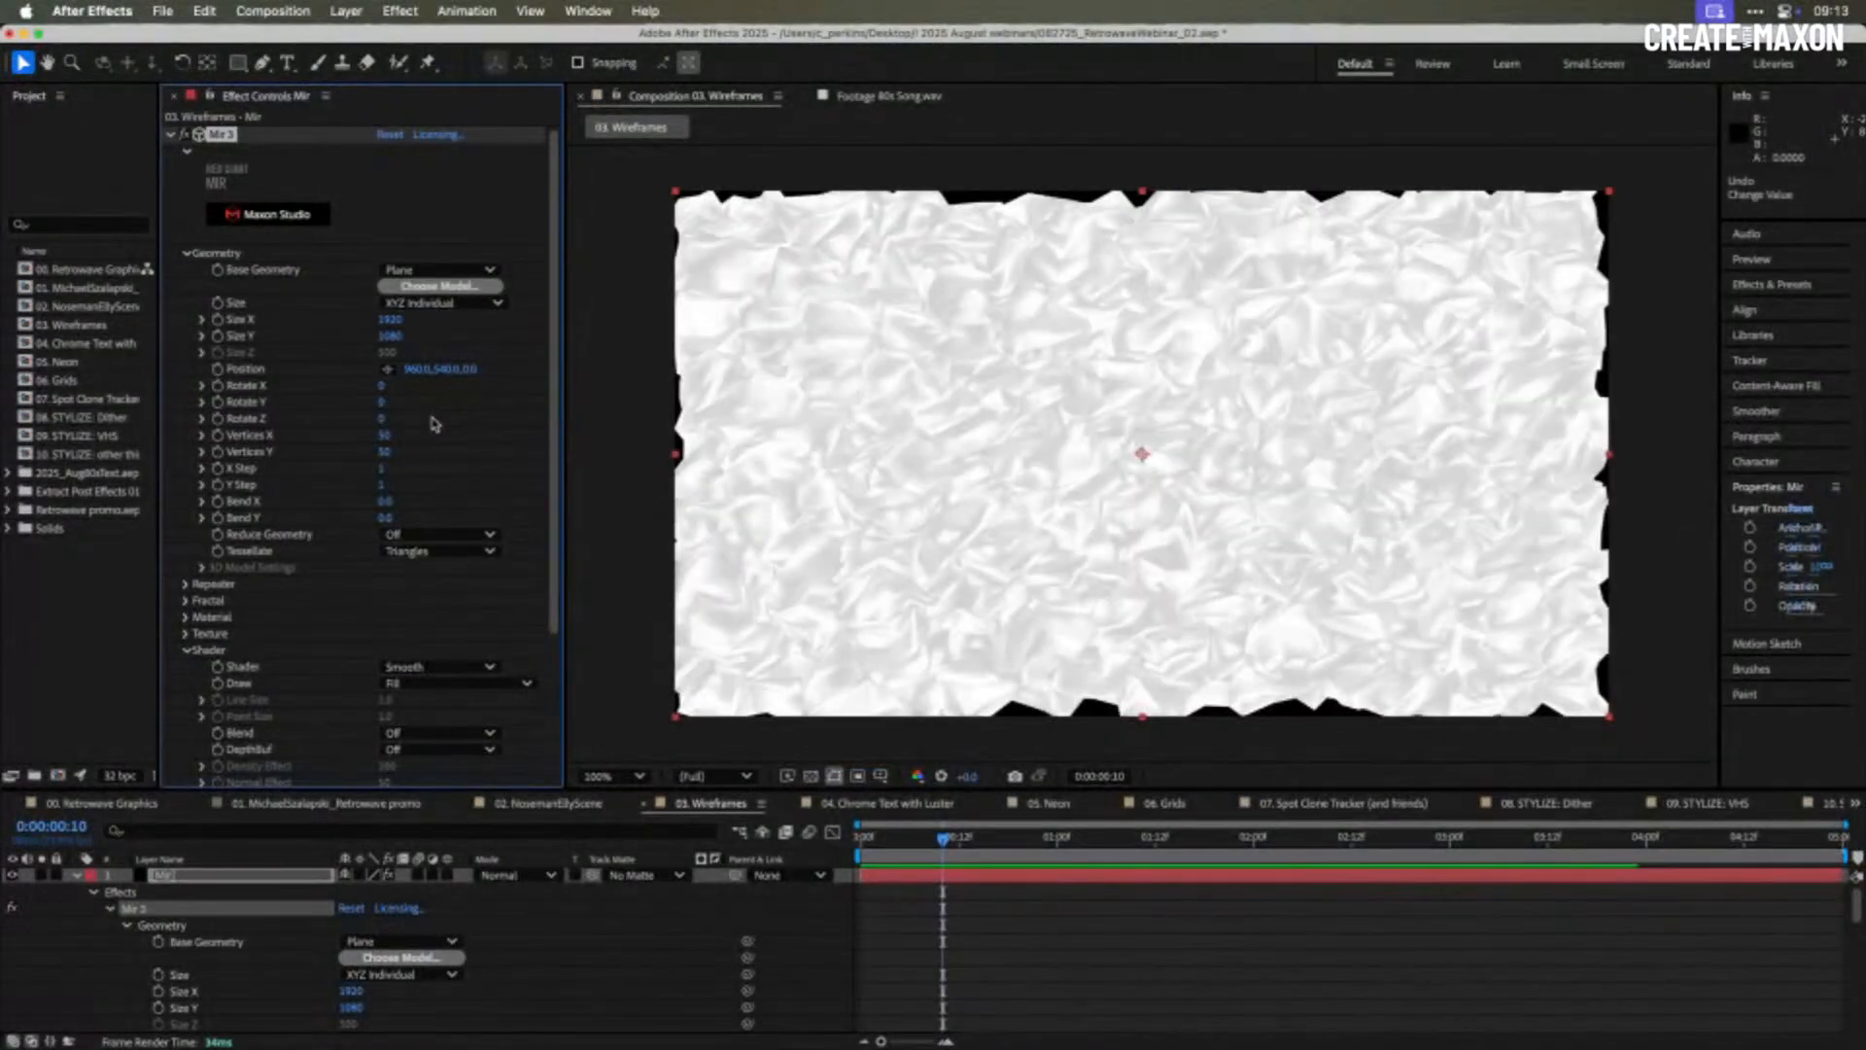
click(190, 650)
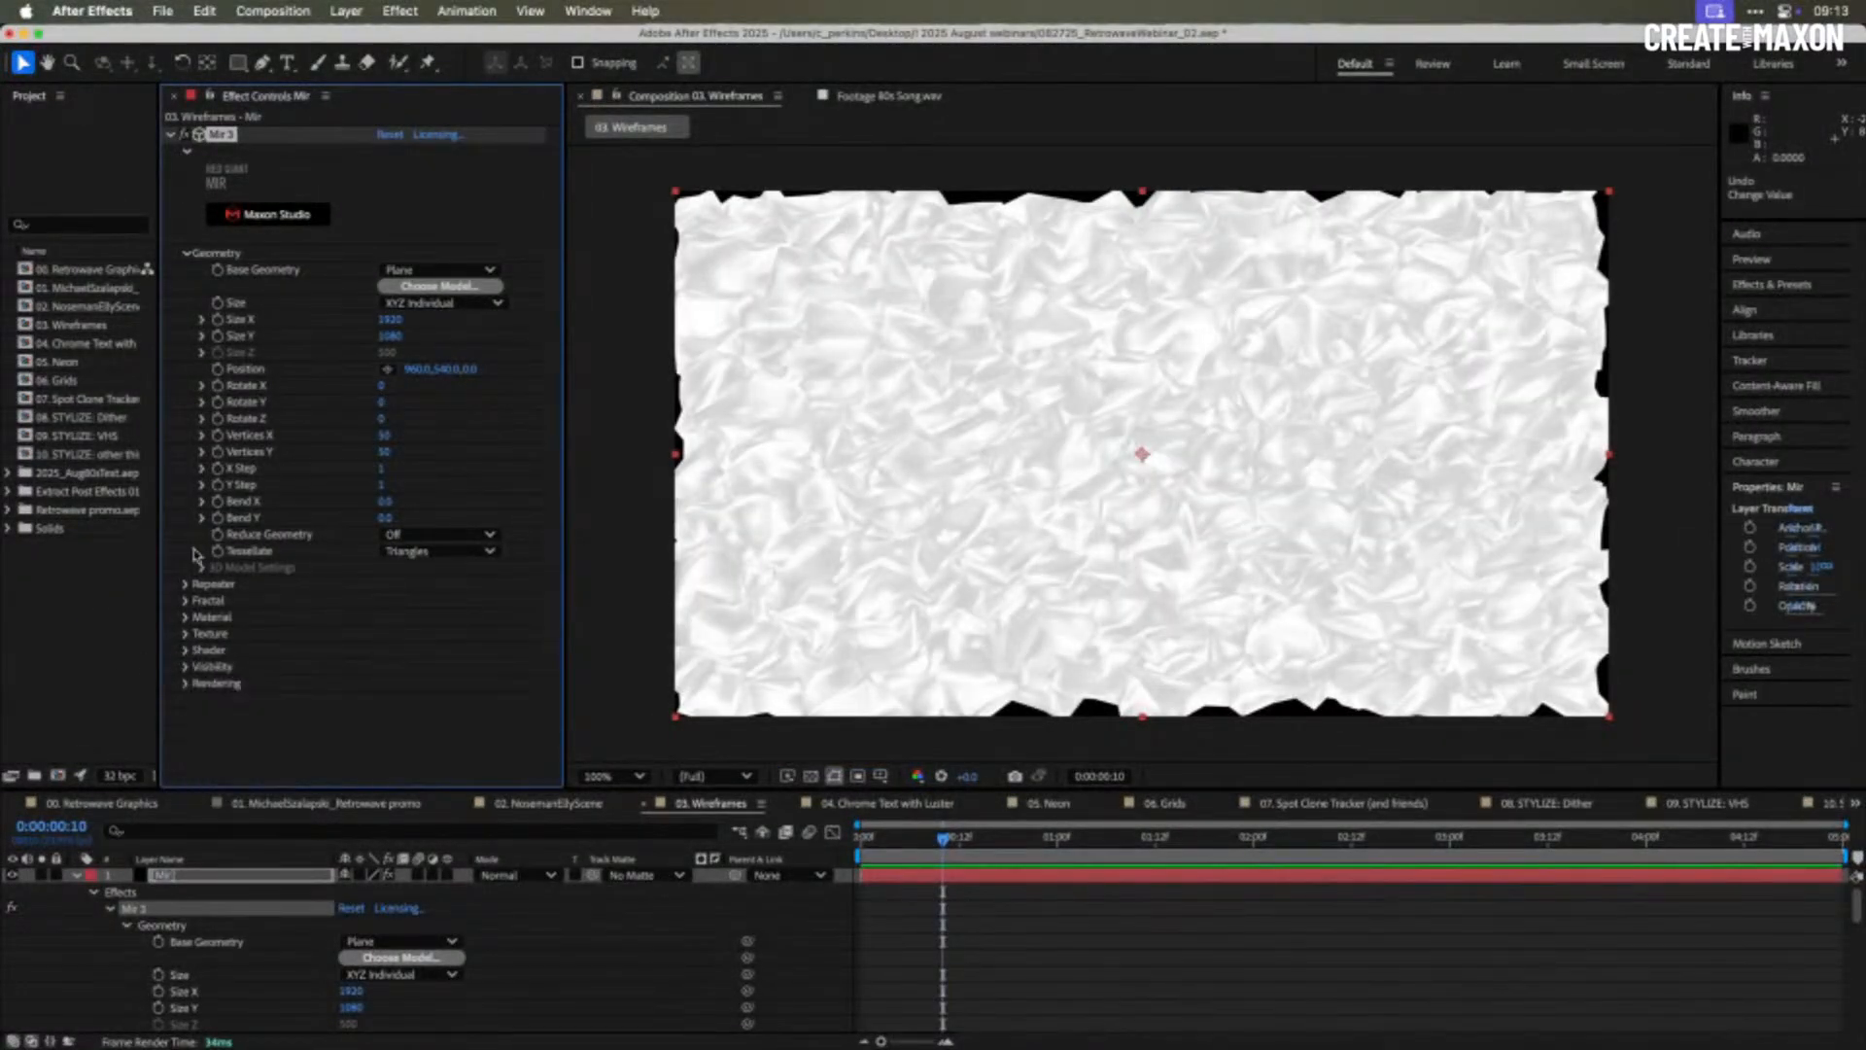
- Use the Fractal Noise layer with Effects & Masks as the Amplitude Layer of Mir's Fractal settings
click(186, 600)
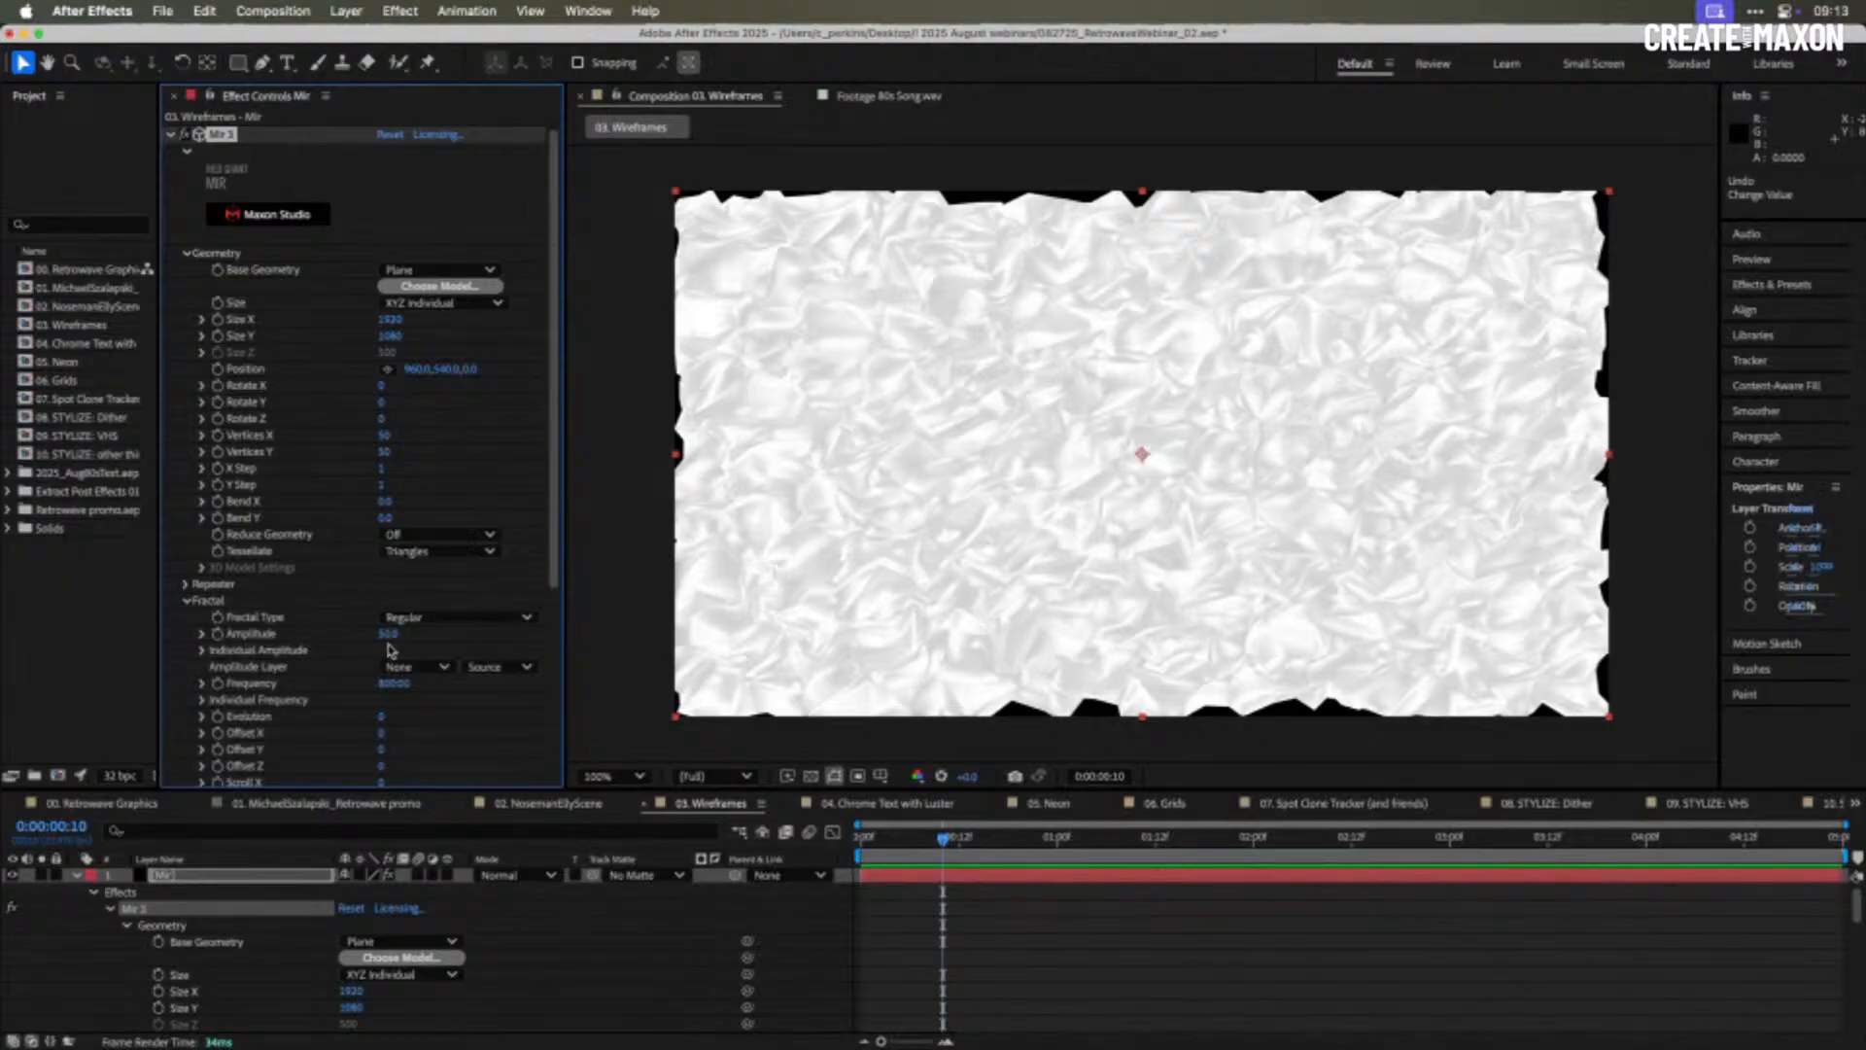
scroll(367, 648, down, 3)
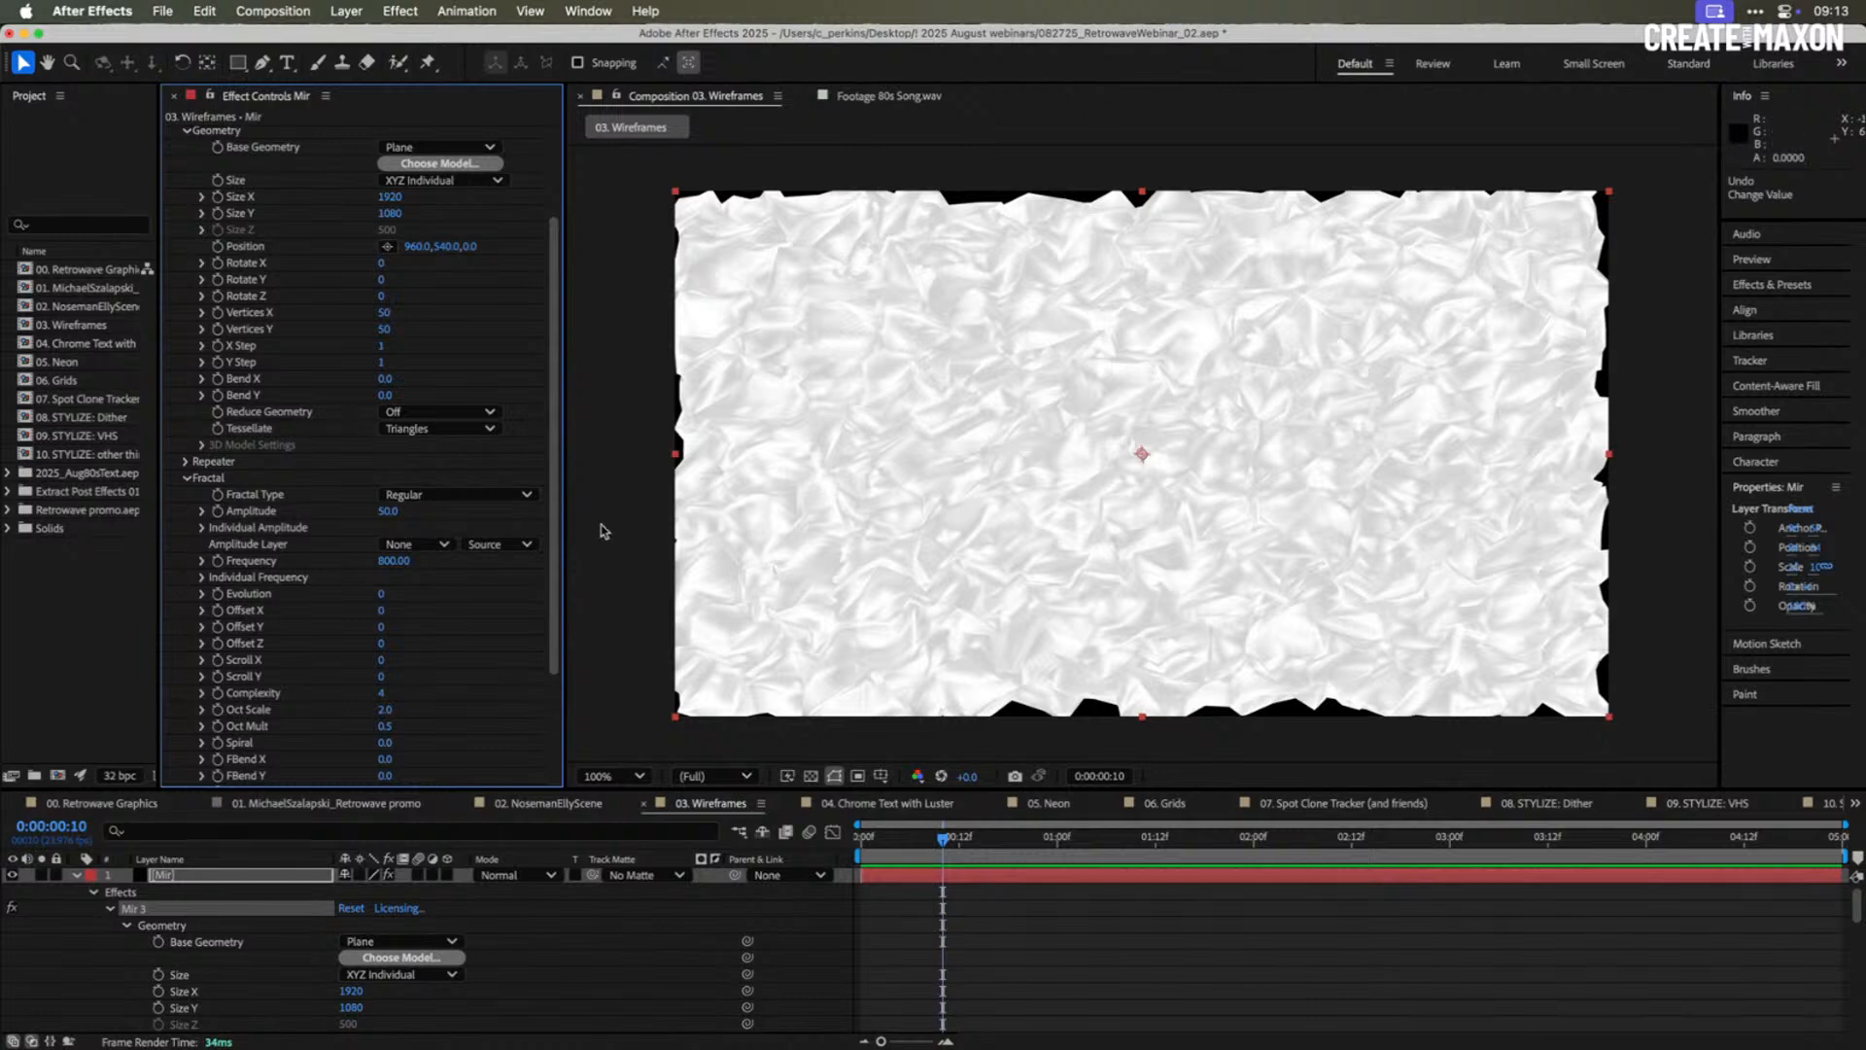
click(433, 547)
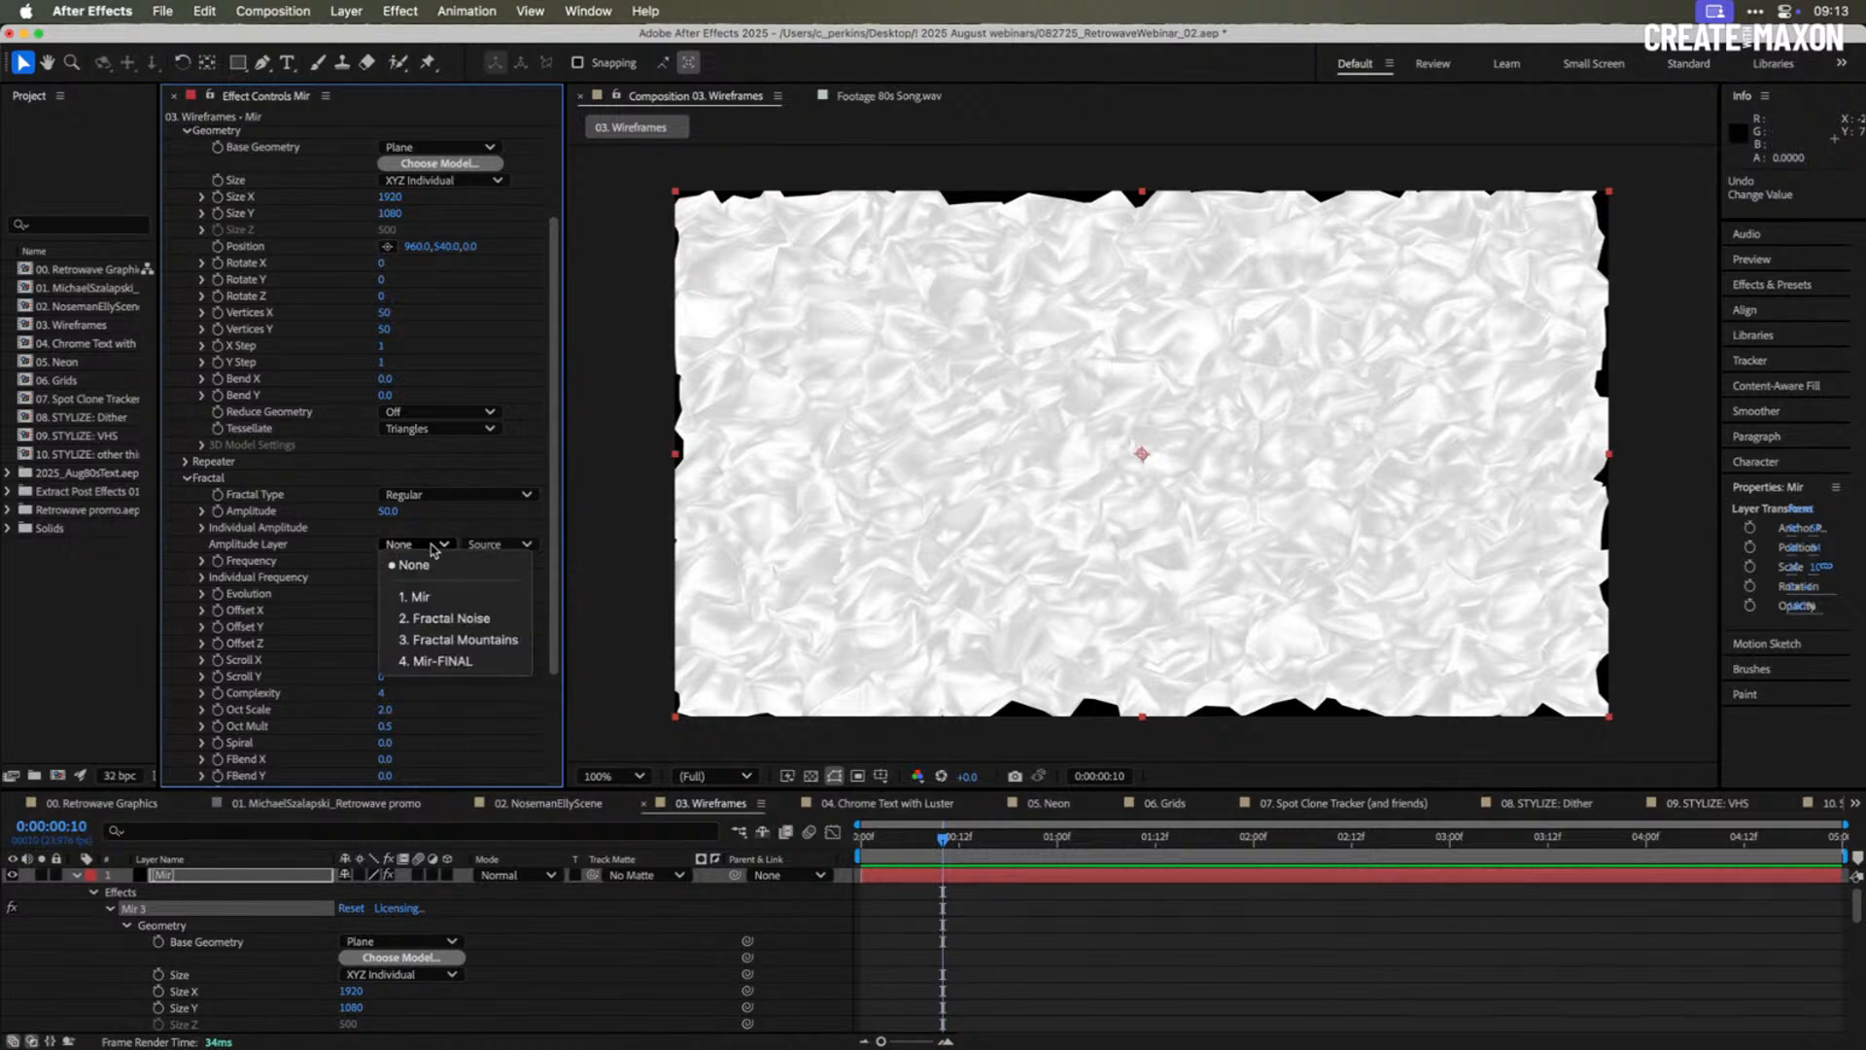
click(450, 618)
click(503, 548)
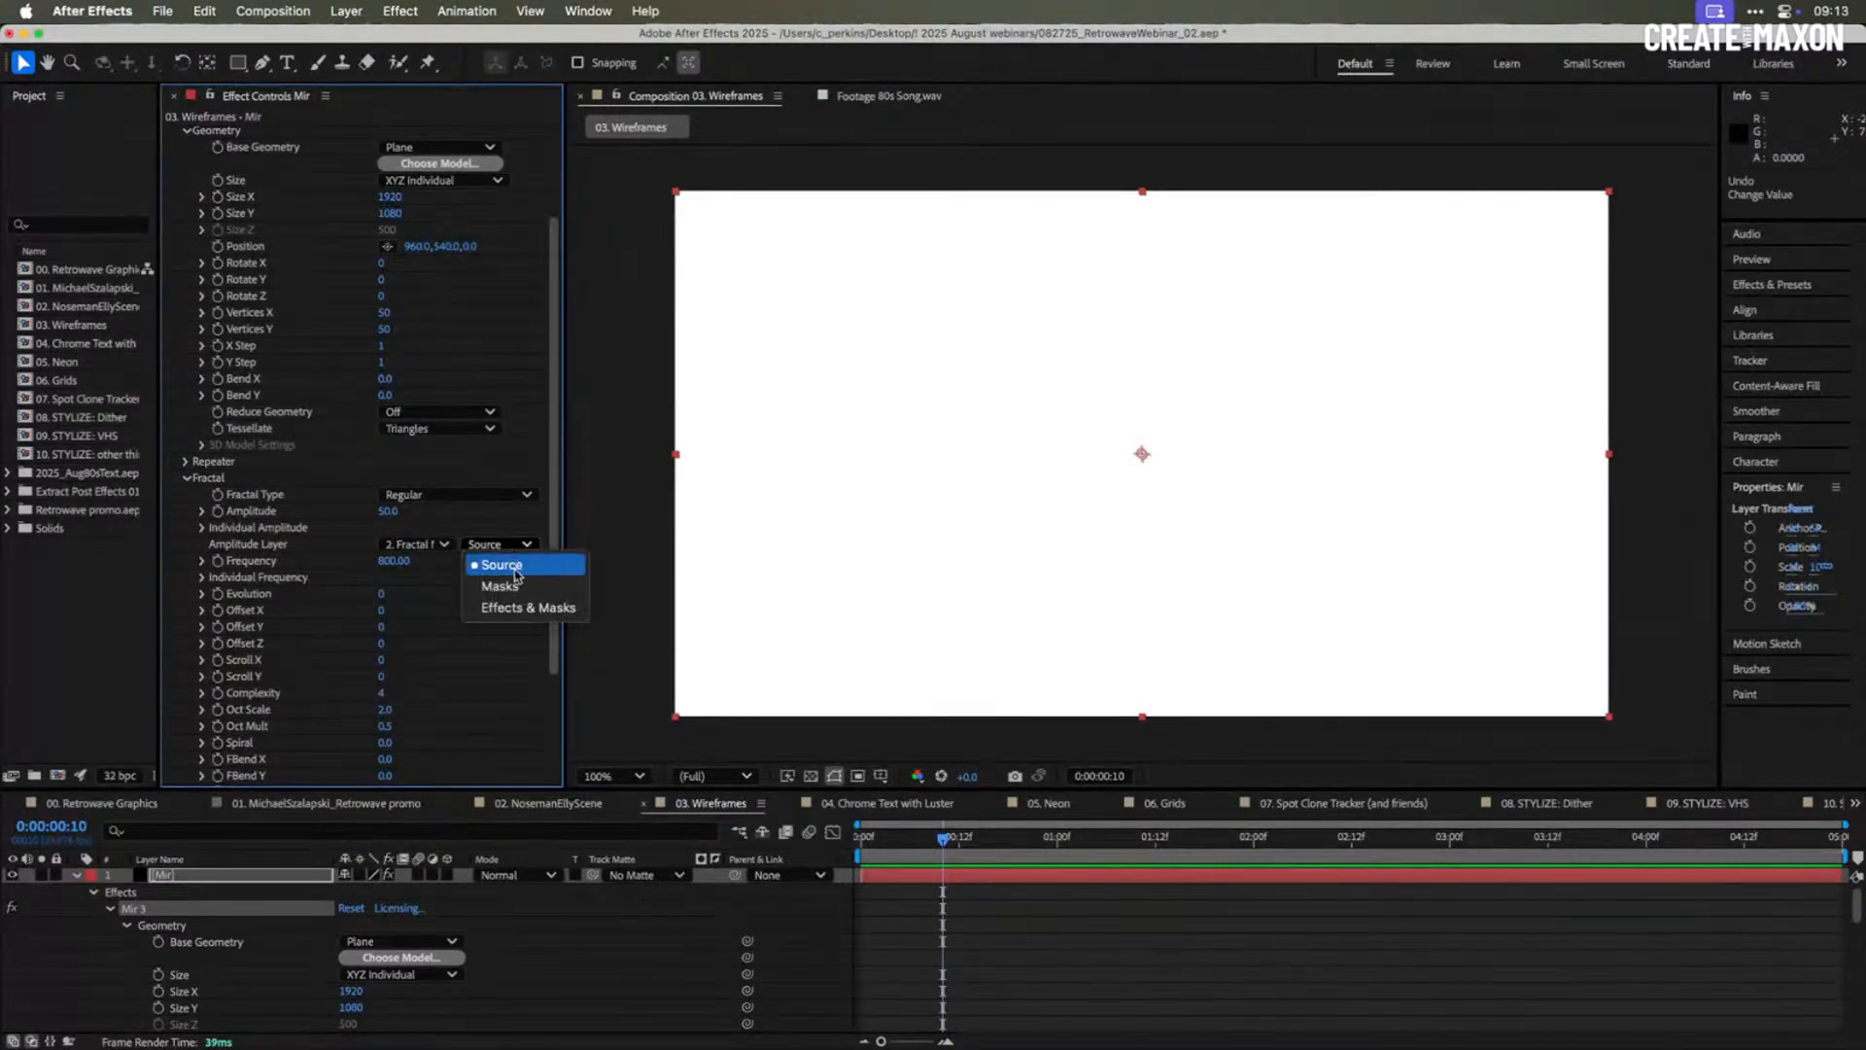
click(515, 612)
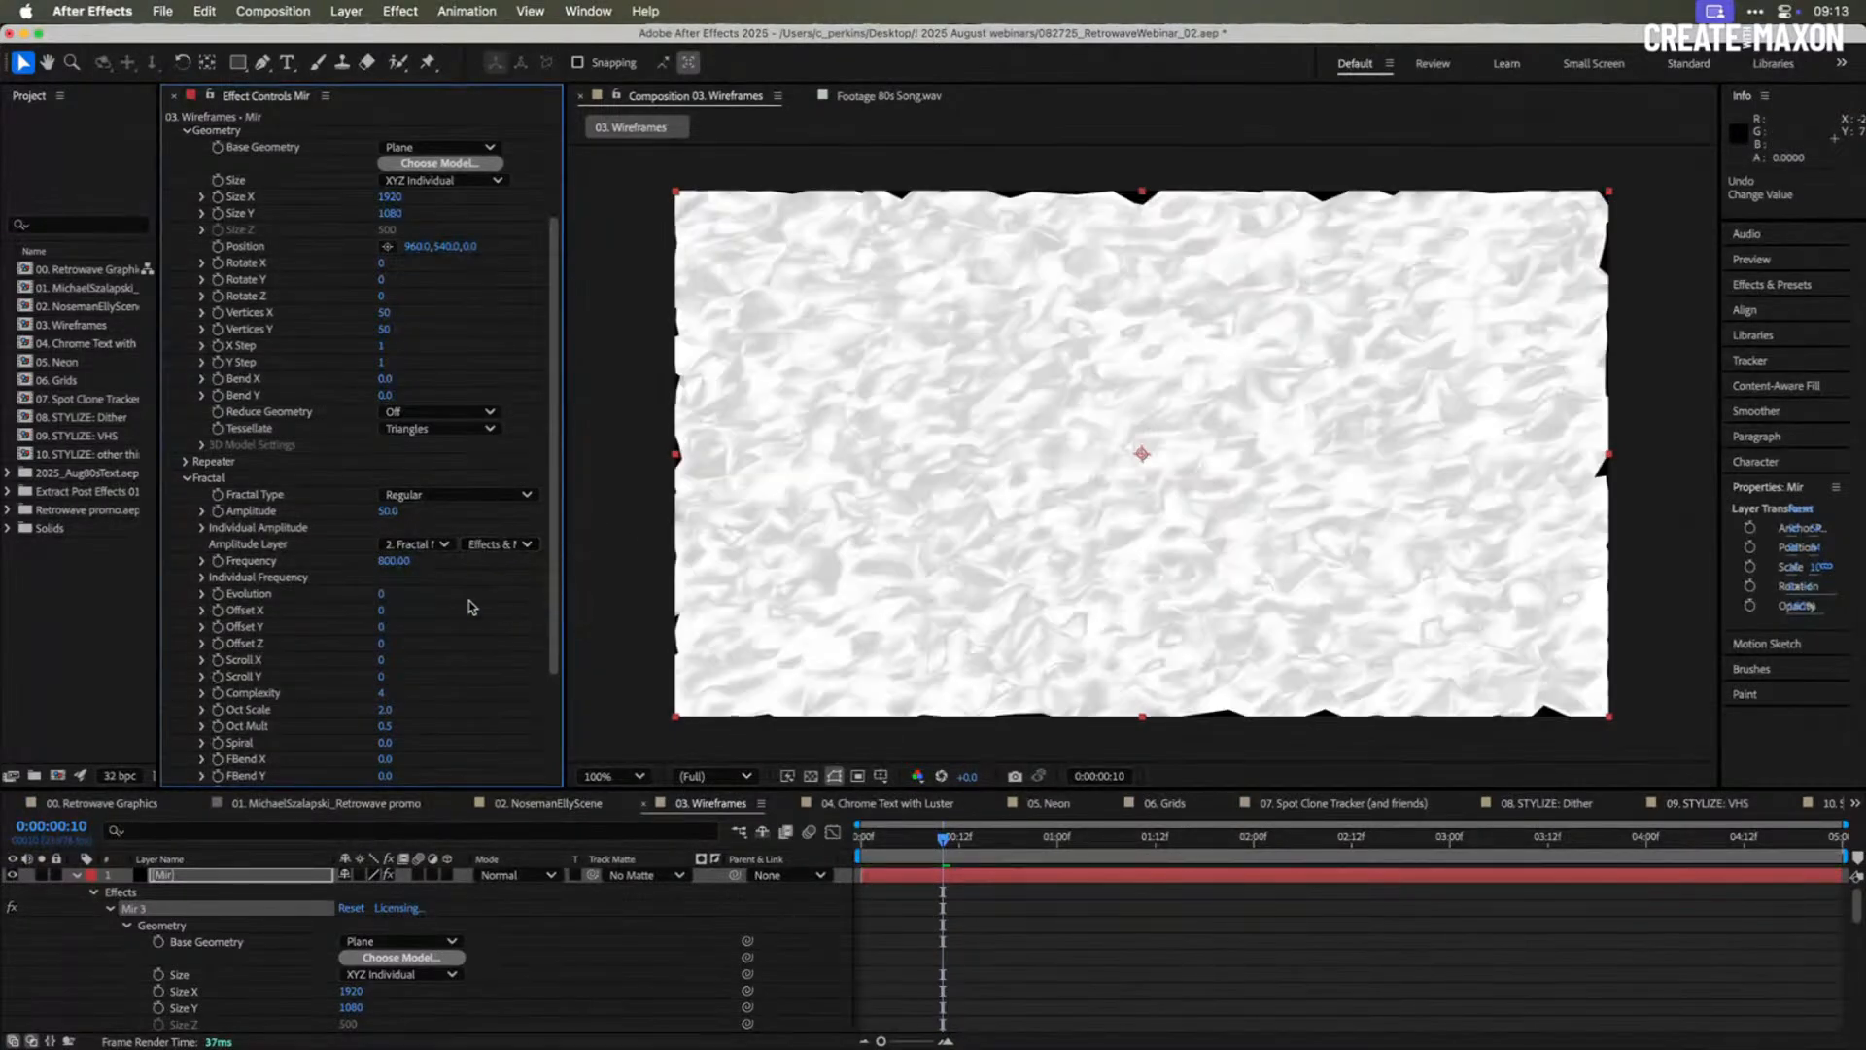
- Set Mir's fractal Frequency to 1 and Amplitude to 1
click(394, 561)
text(0:)
text(1)
key(Return)
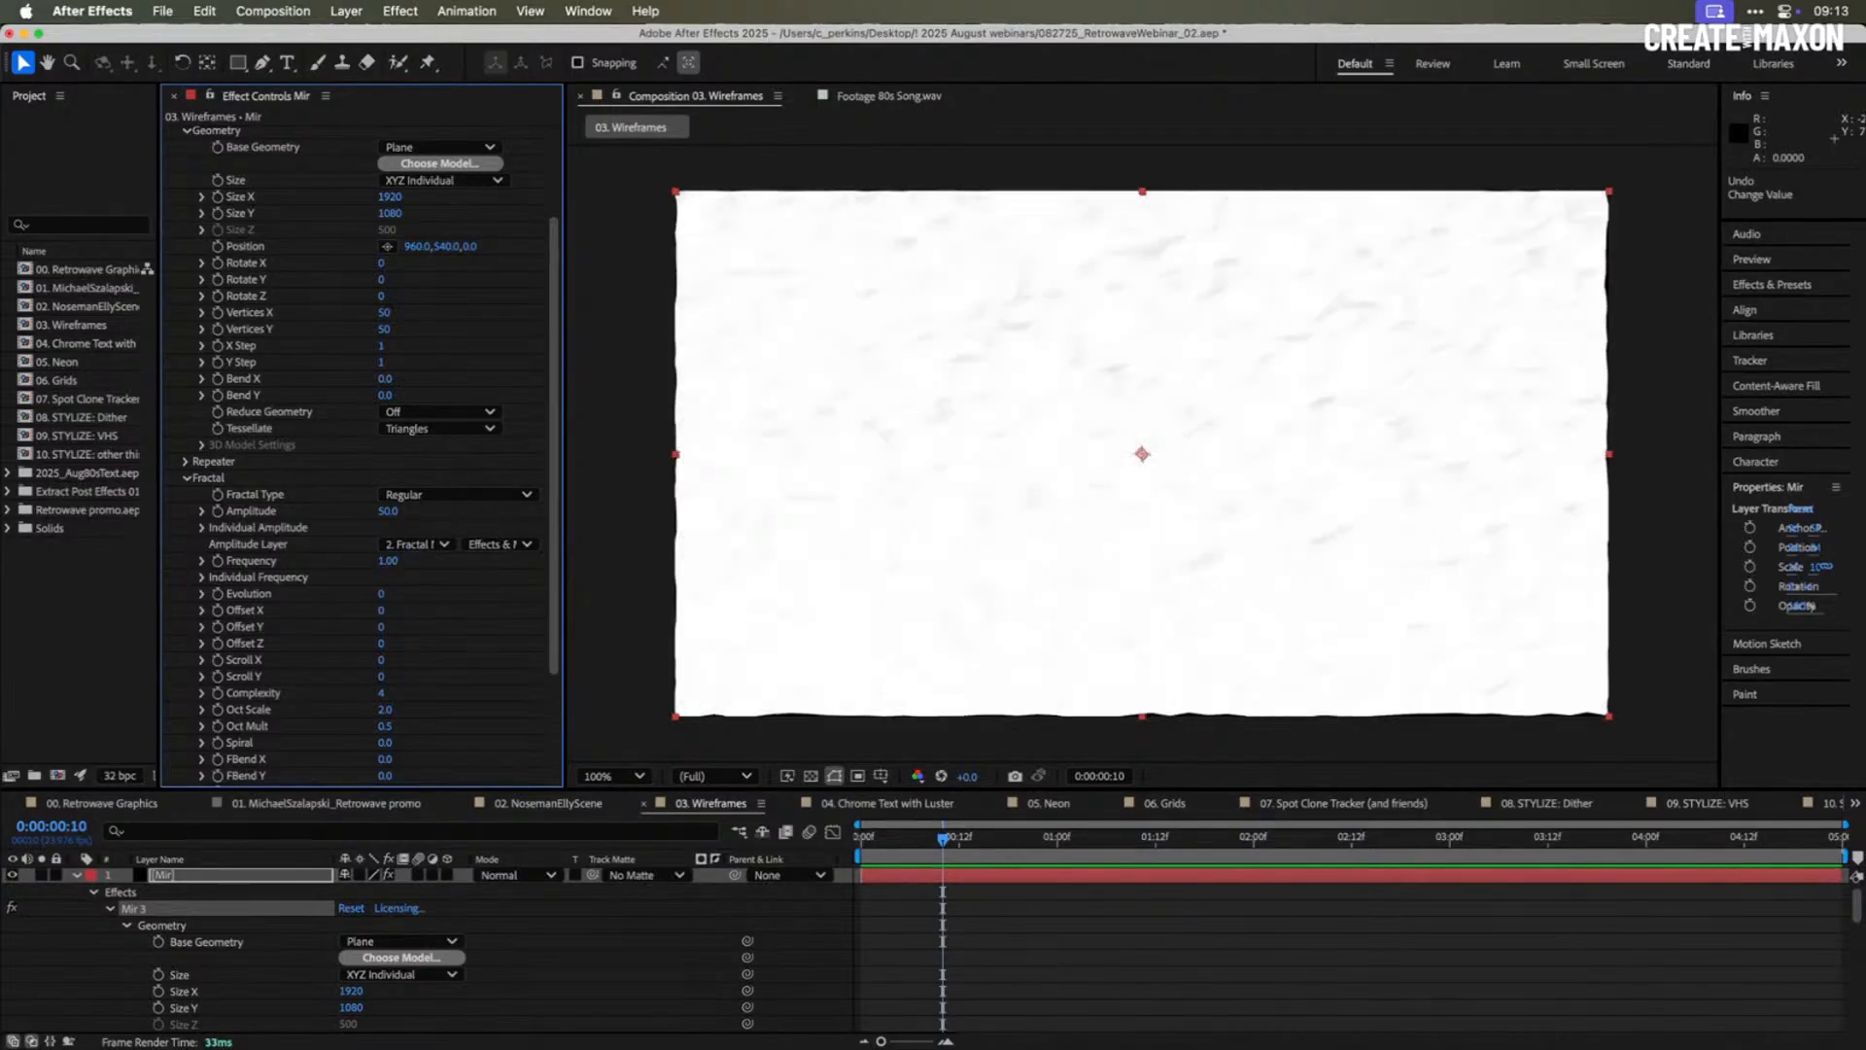
click(388, 510)
text(1)
key(Return)
- Raise the Z Lift in Mir's fractal Z Range settings to just under 200
scroll(330, 644, down, 1)
scroll(331, 644, down, 4)
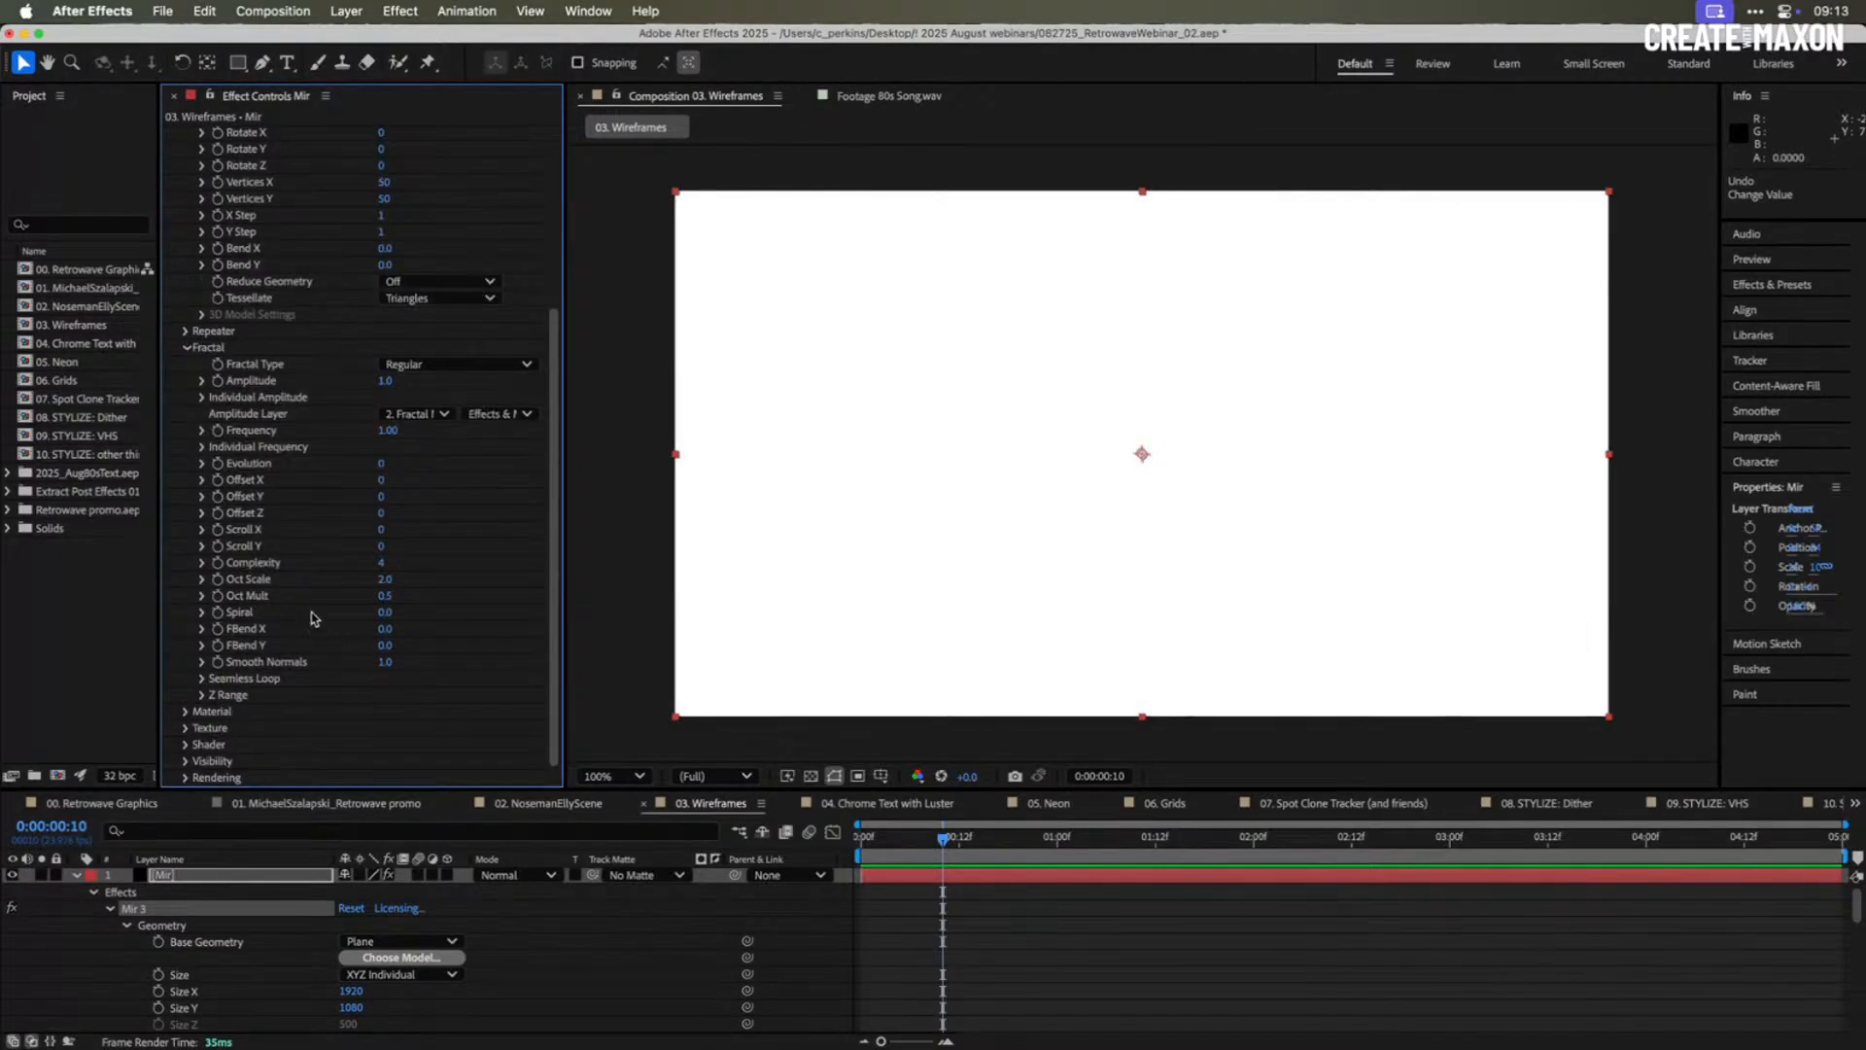
click(204, 696)
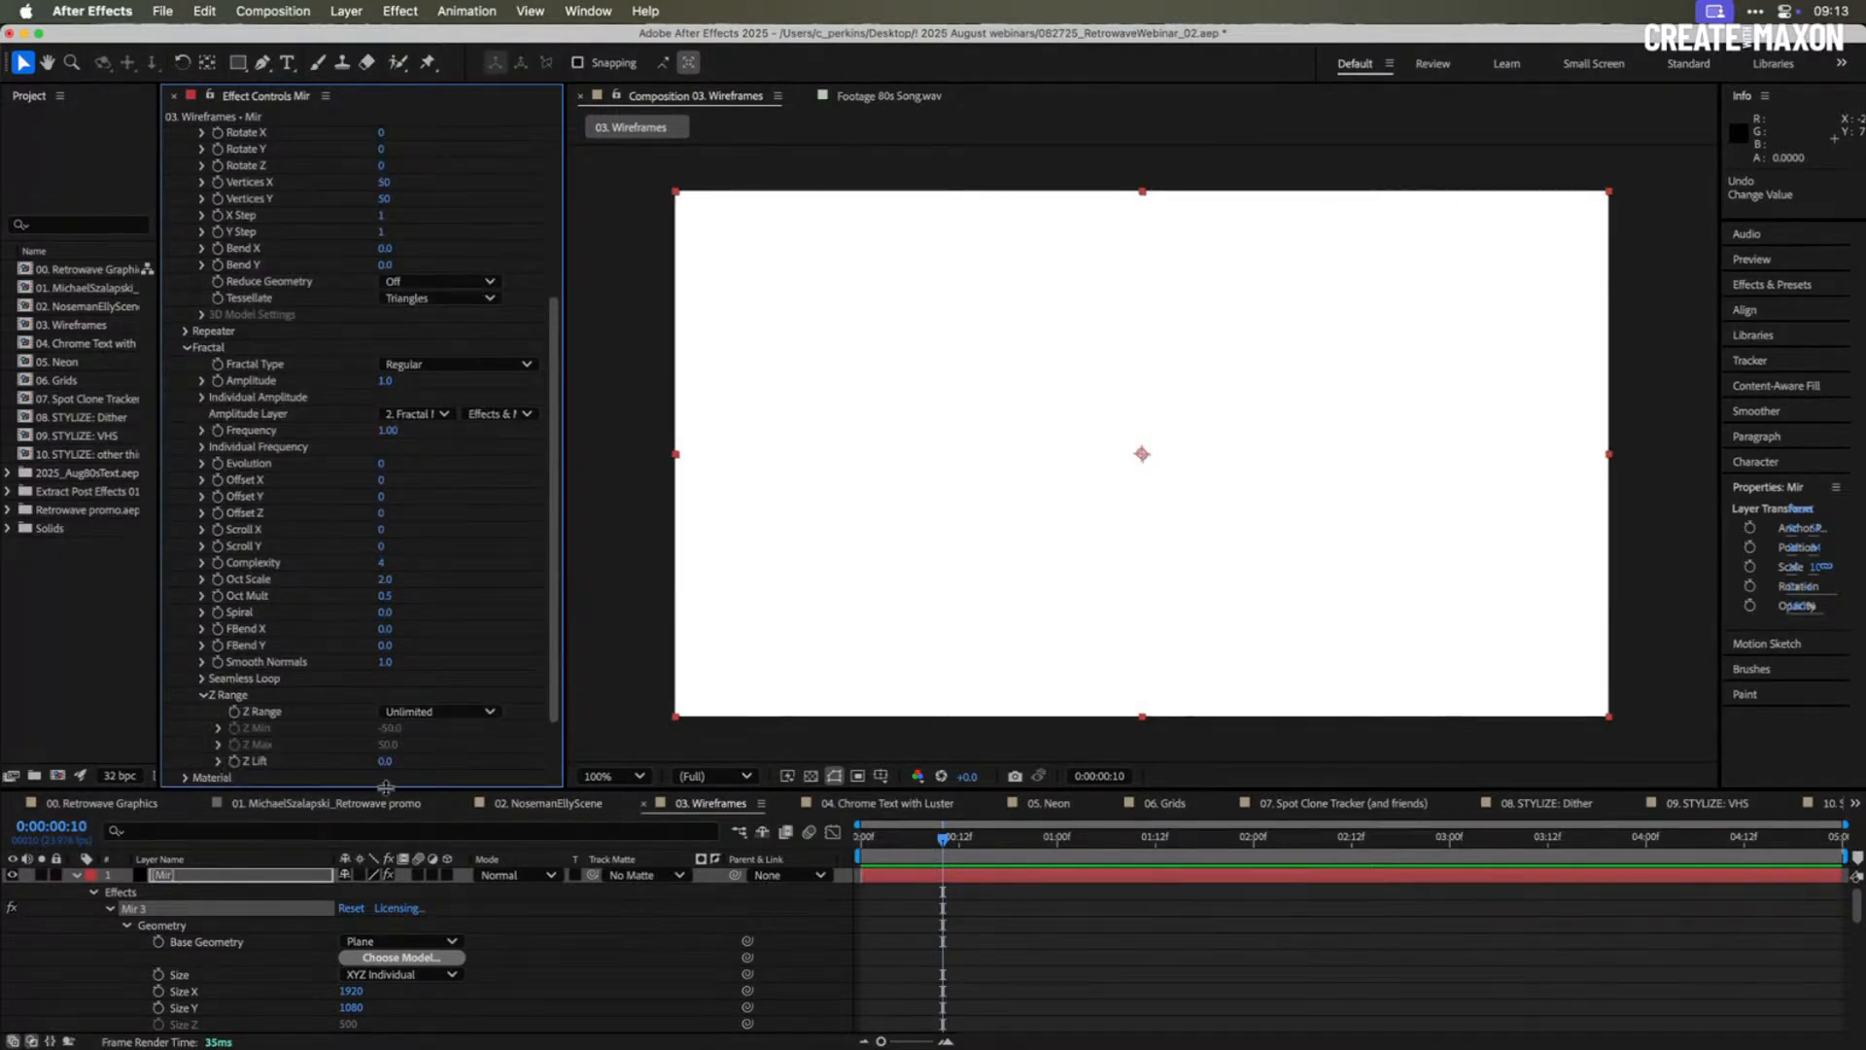
drag(389, 760, 542, 747)
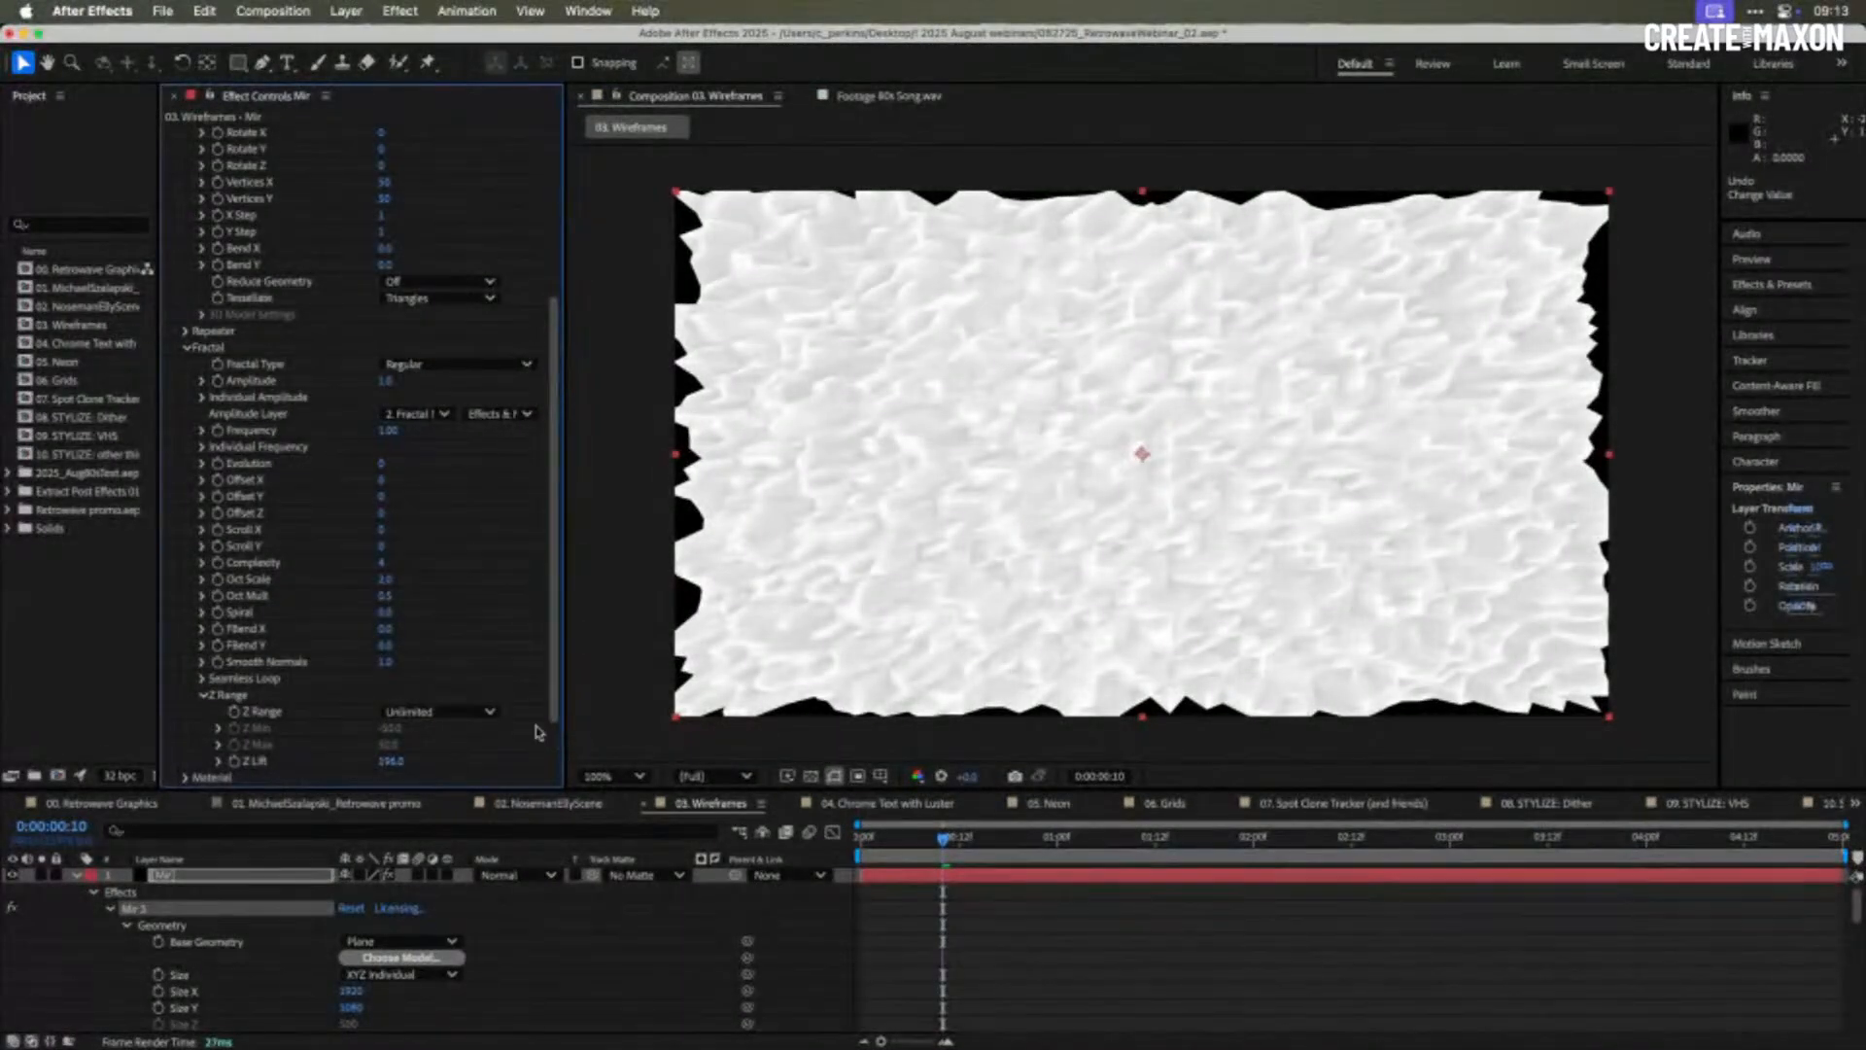
- Tilt the Mir plane to Rotate X -38 and increase Vertices X to 214 and Vertices Y to 203
scroll(355, 350, up, 5)
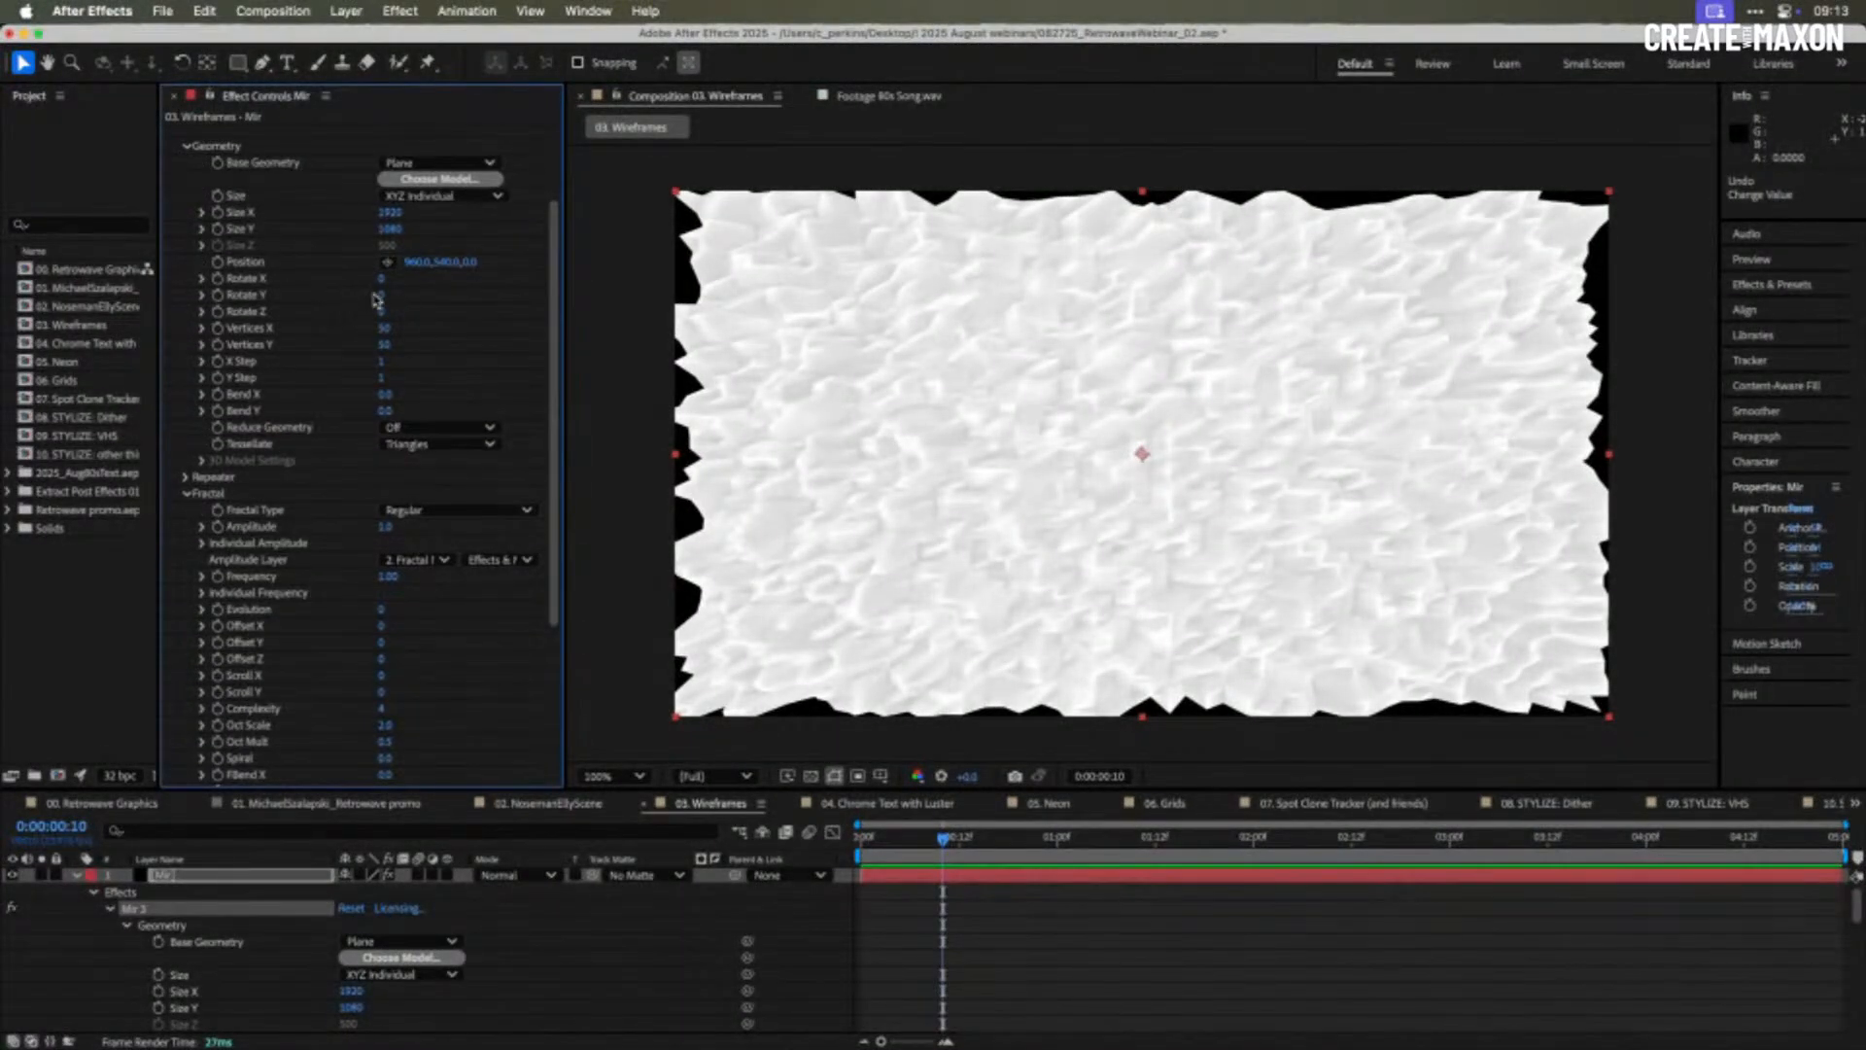
drag(385, 278, 516, 327)
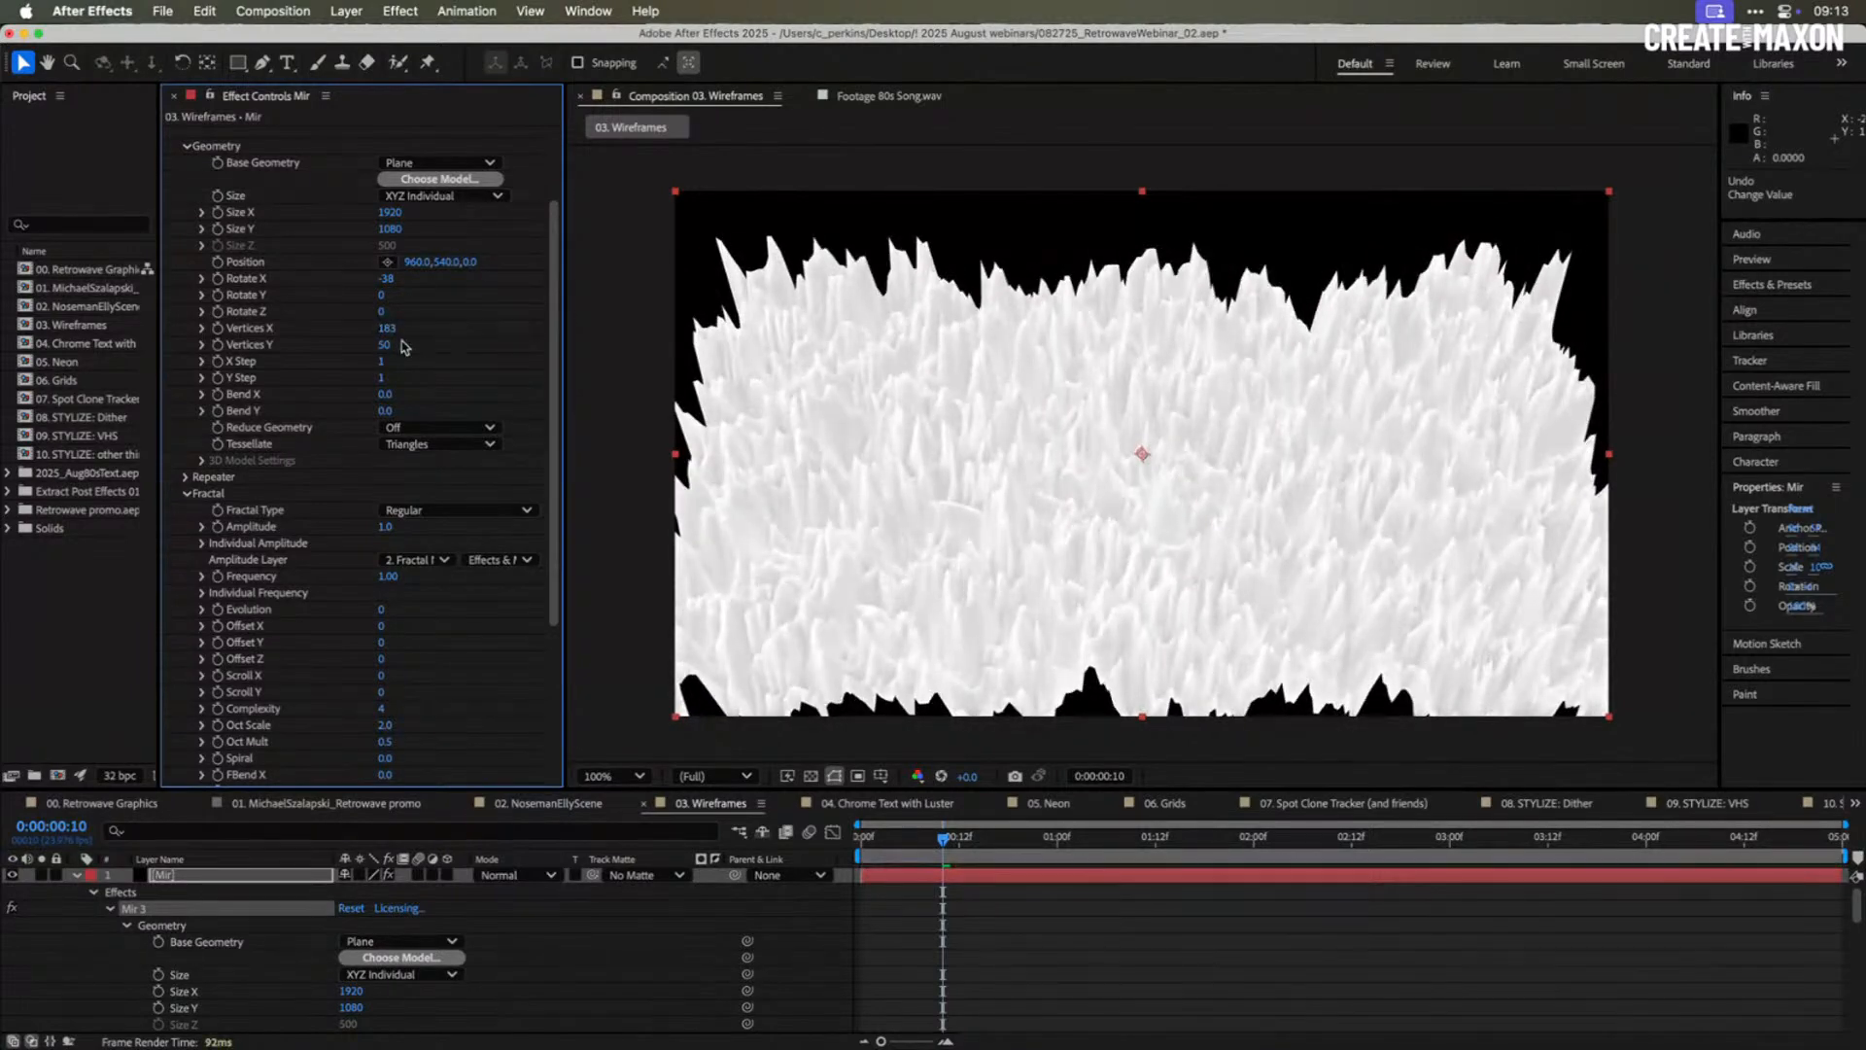
drag(383, 346, 524, 337)
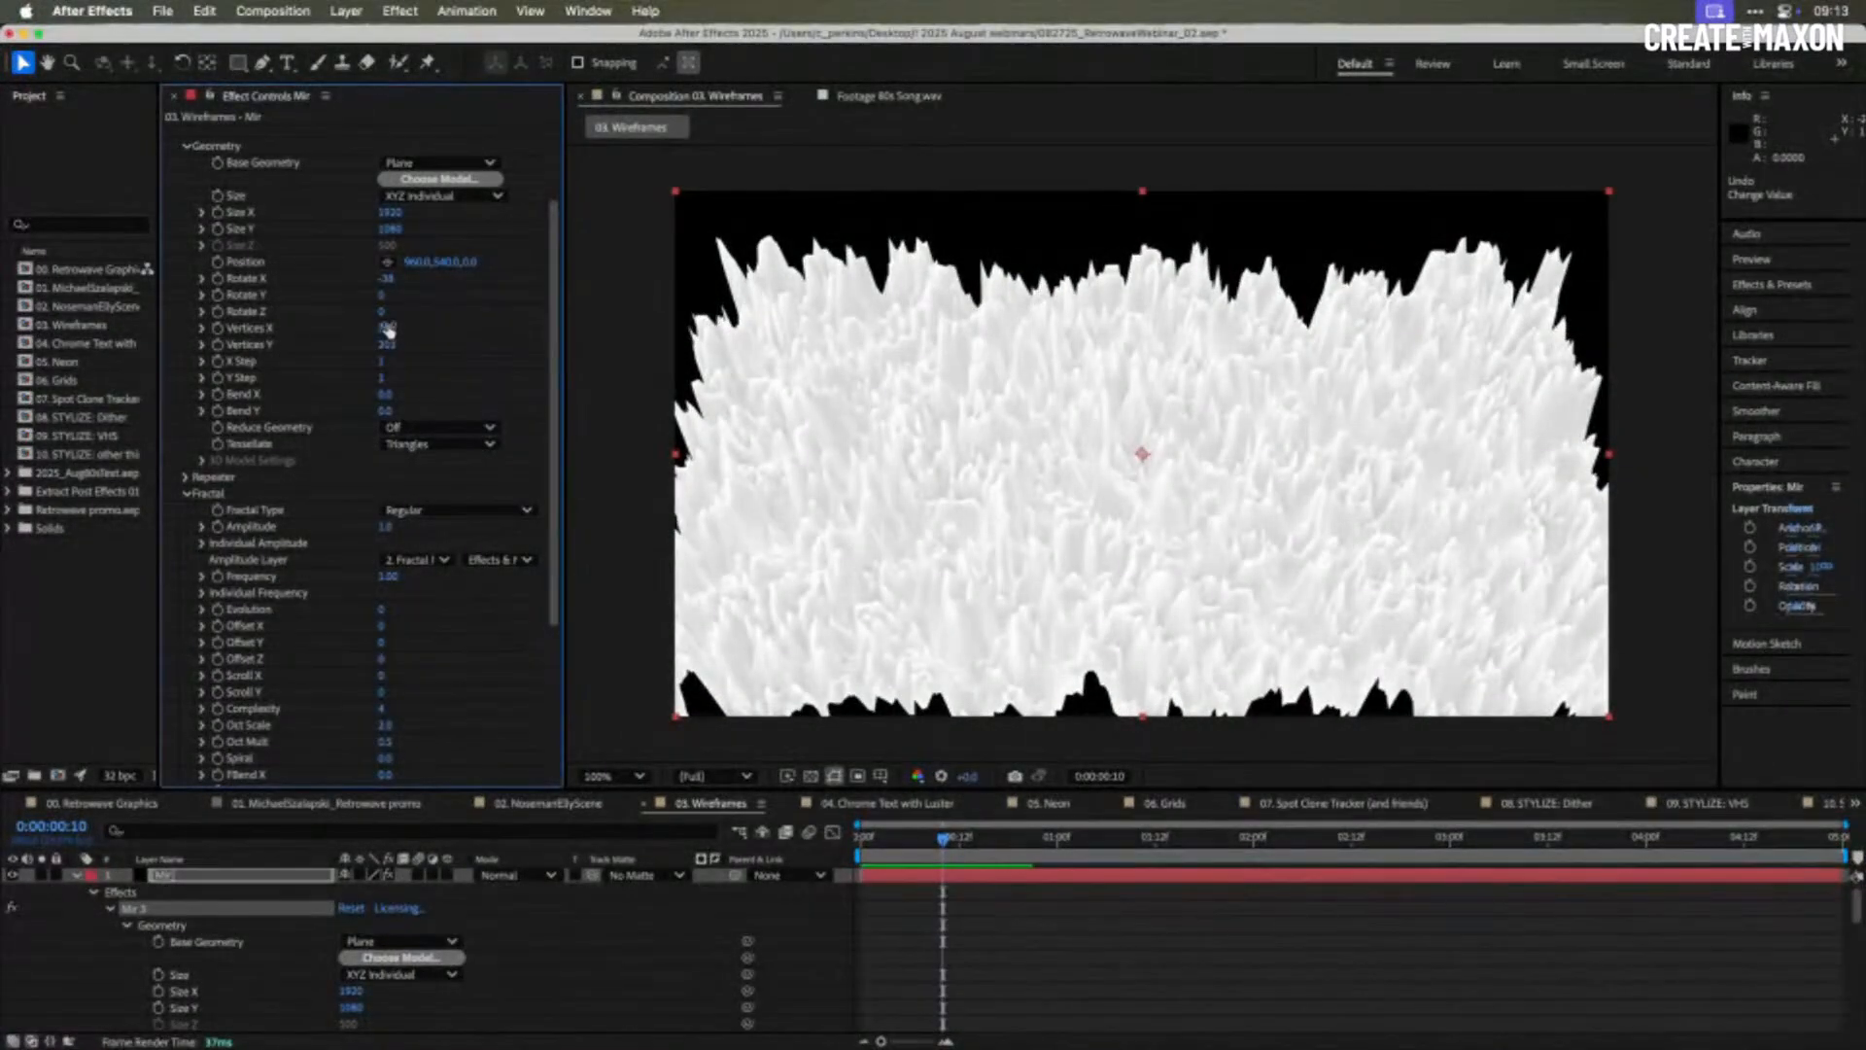
drag(387, 329, 414, 329)
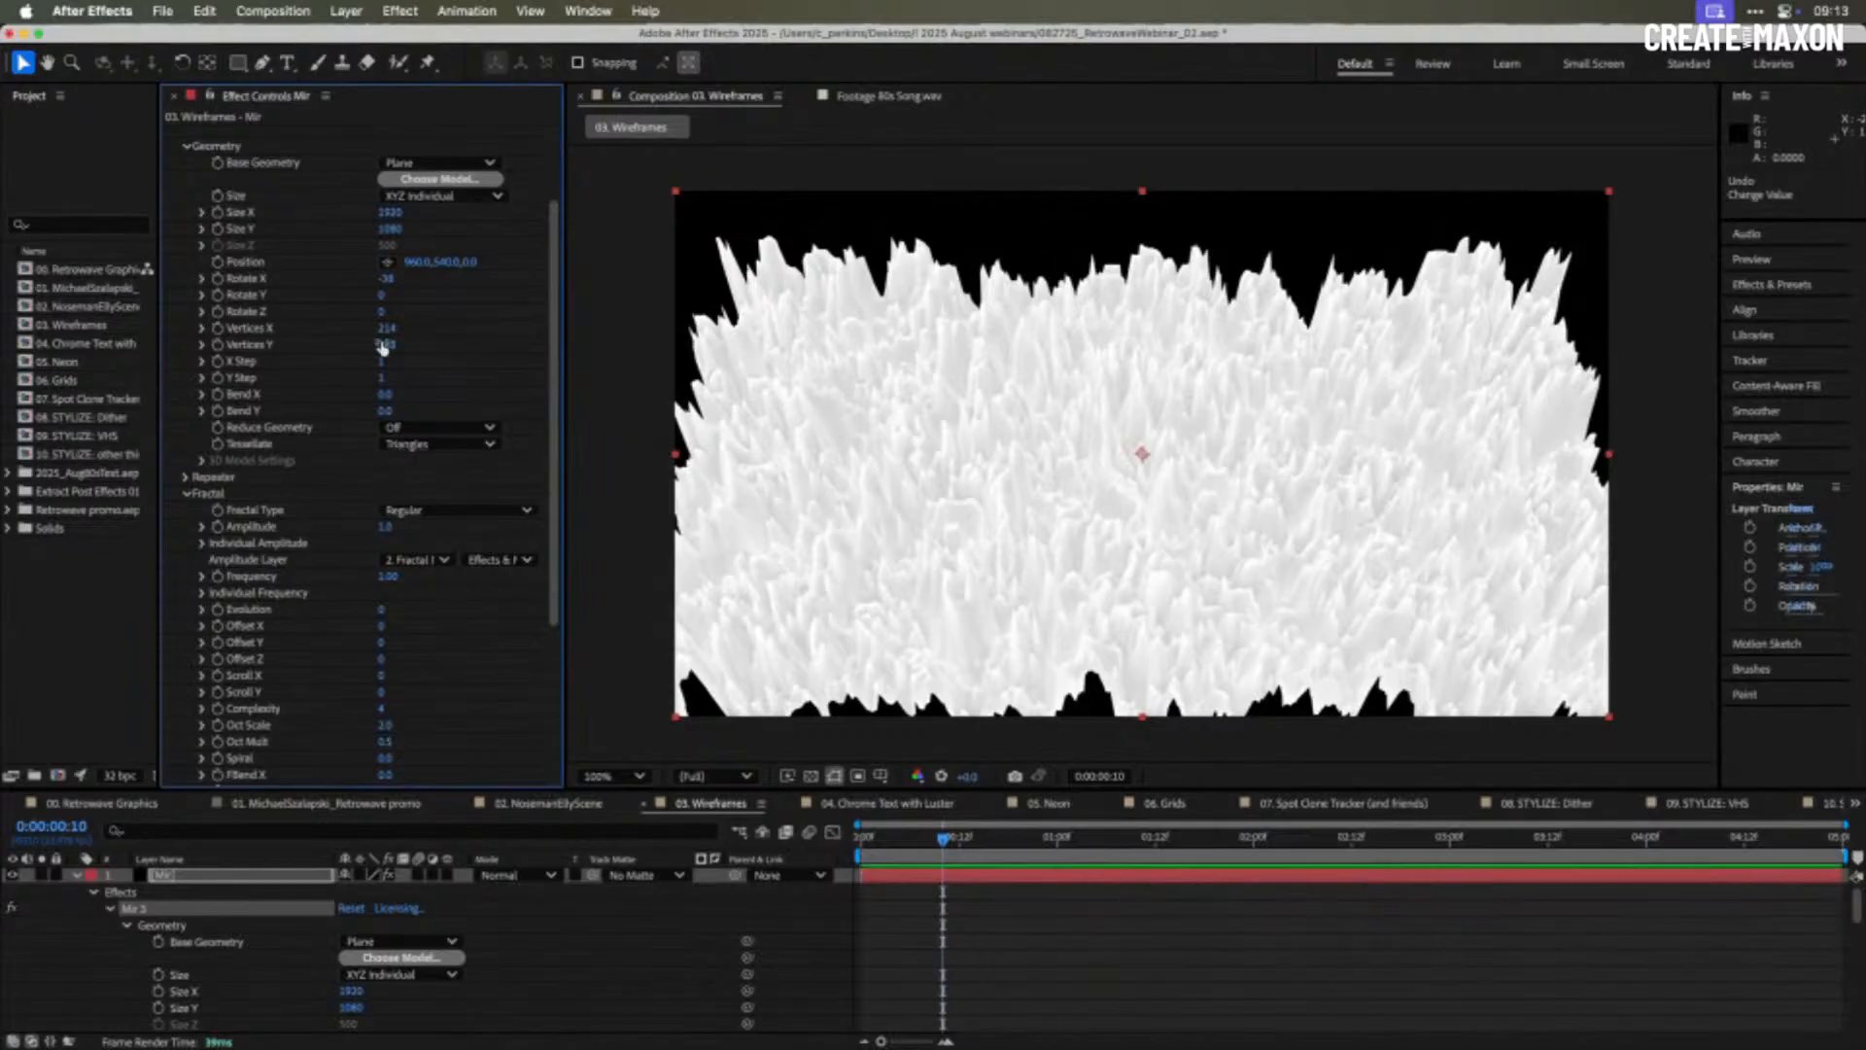
- Set Mir's fractal Frequency to 0
click(388, 577)
text(0)
key(Return)
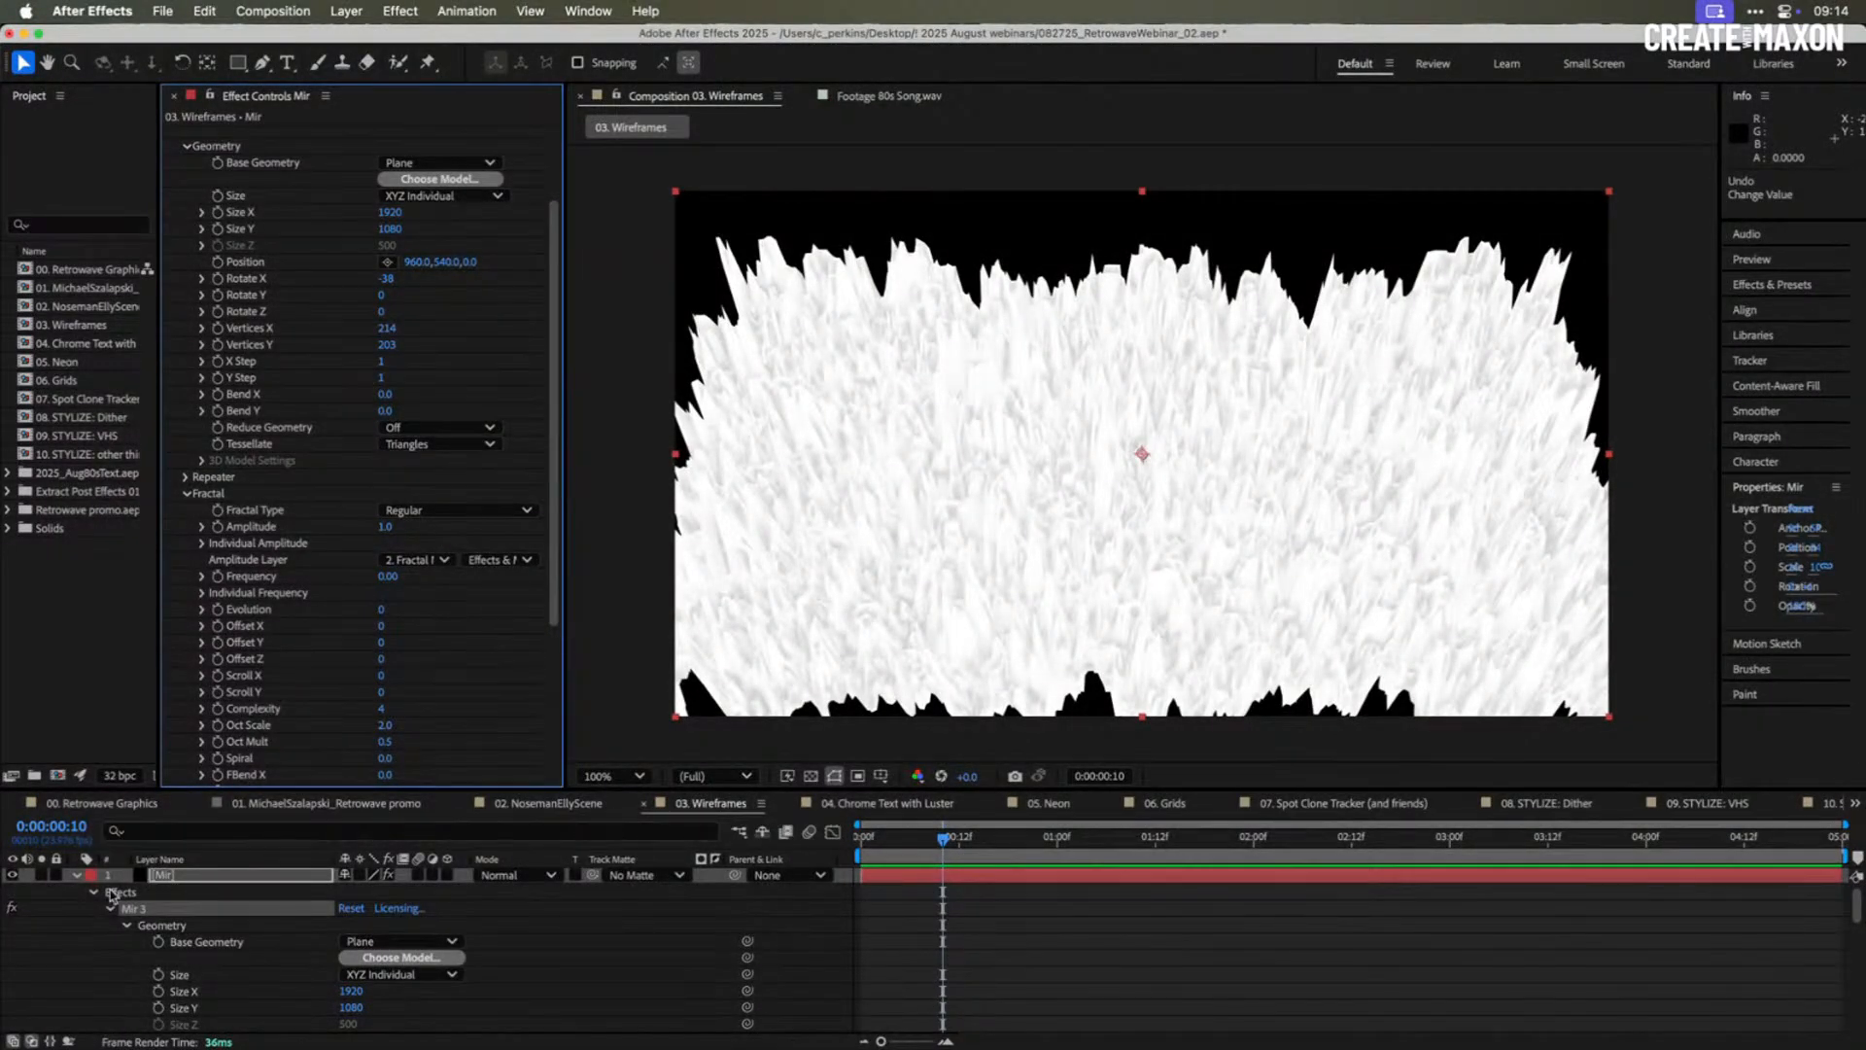
- Preview the Fractal Noise layer's texture by briefly making the layer visible in the composition, and hide it again
click(76, 875)
click(189, 892)
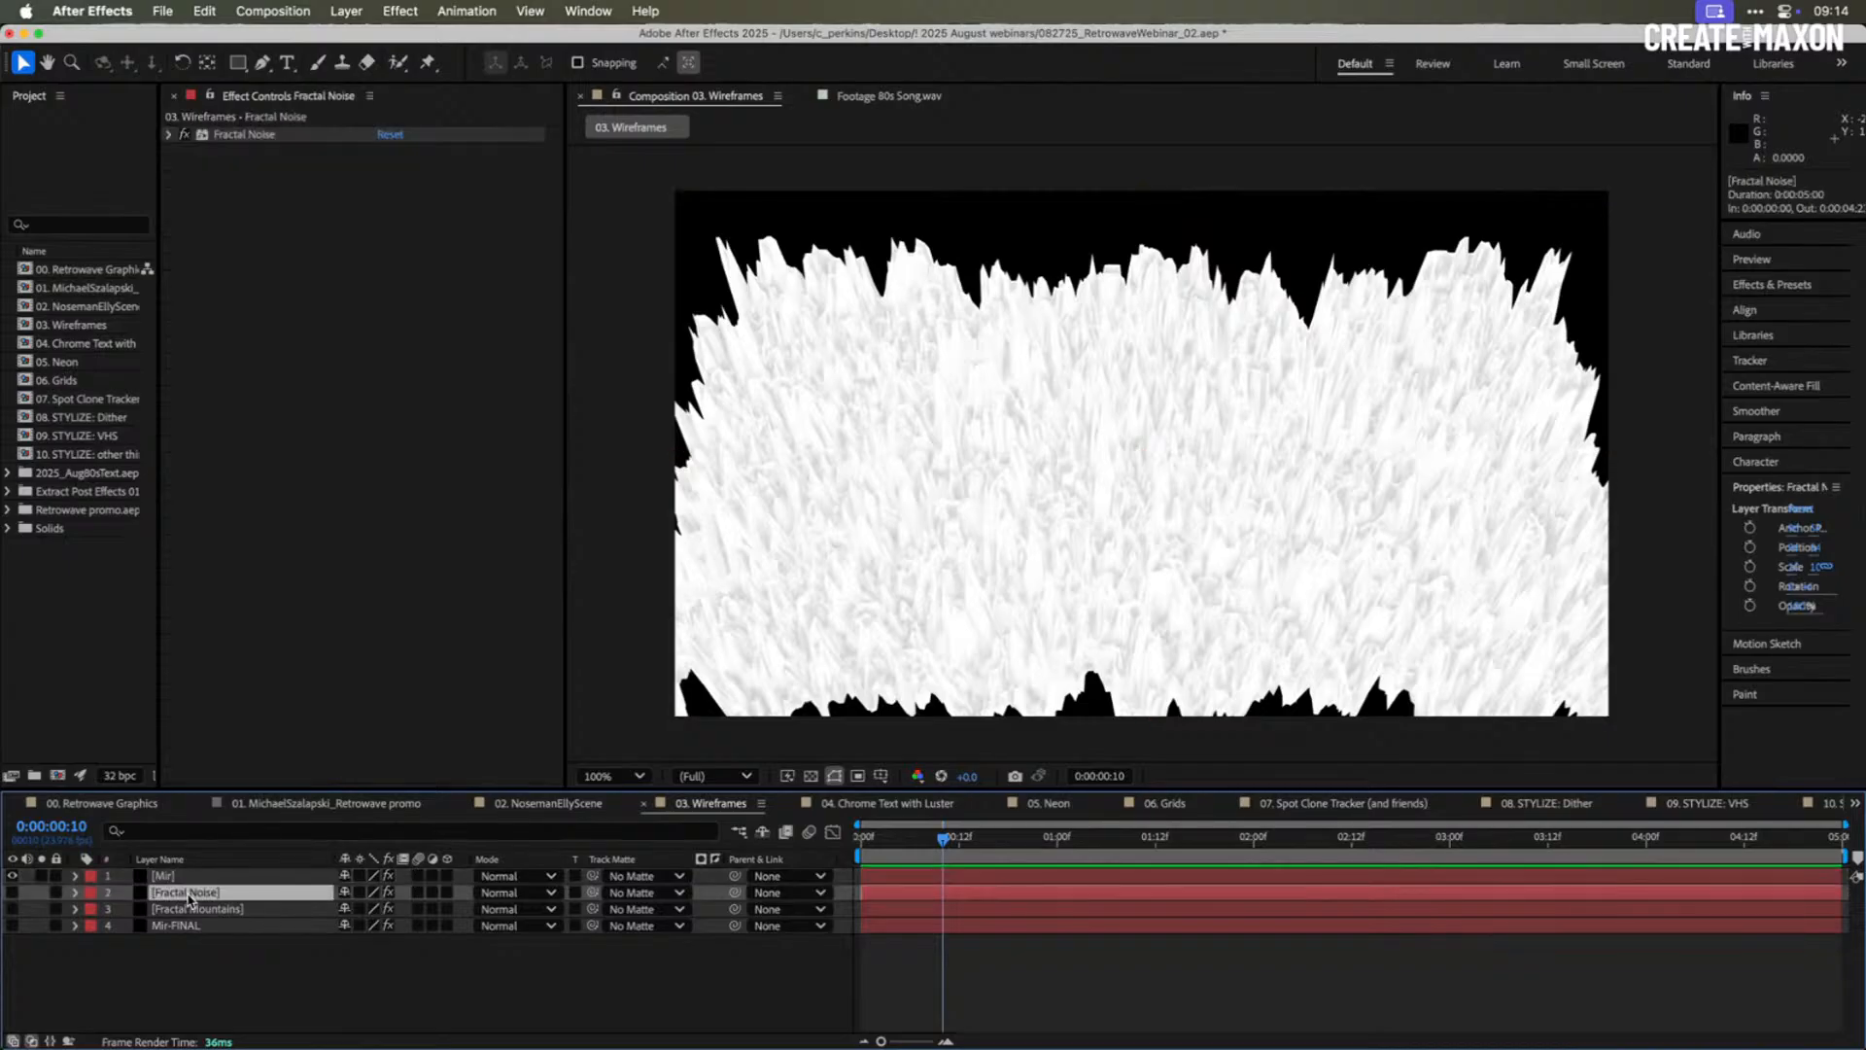
click(12, 892)
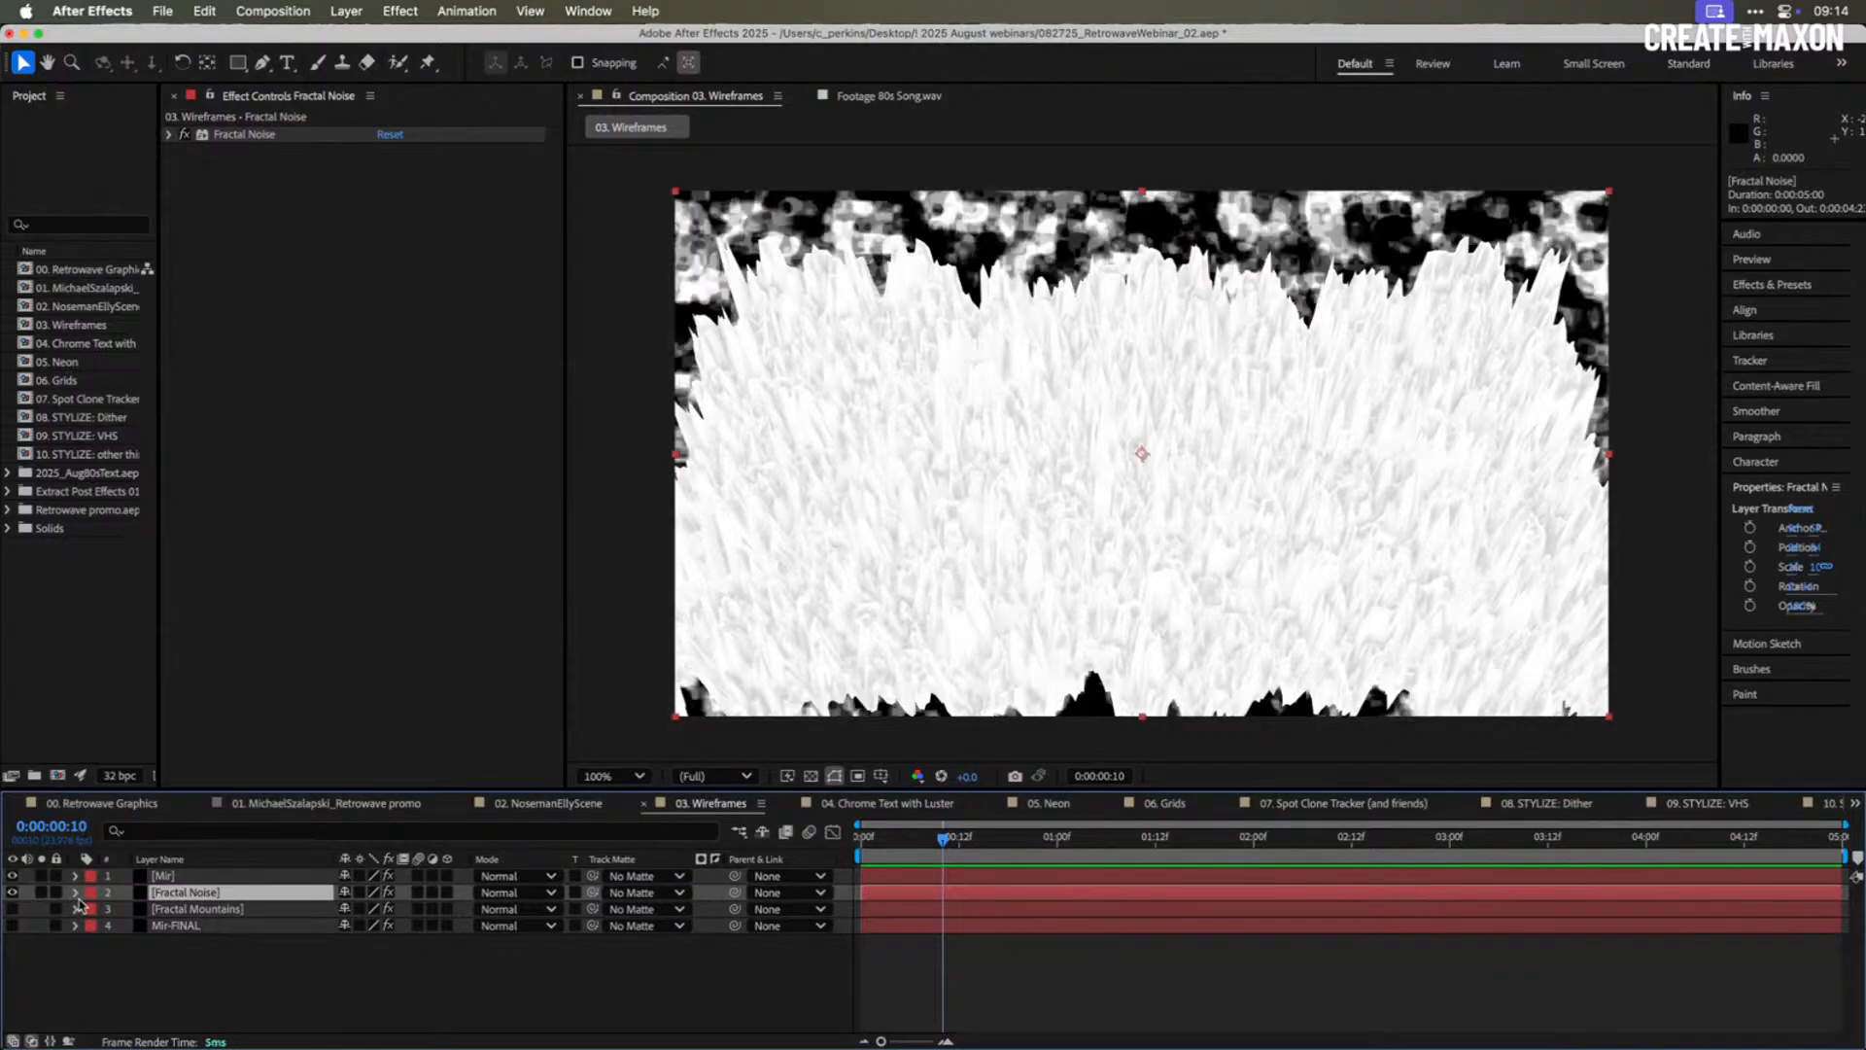
click(11, 892)
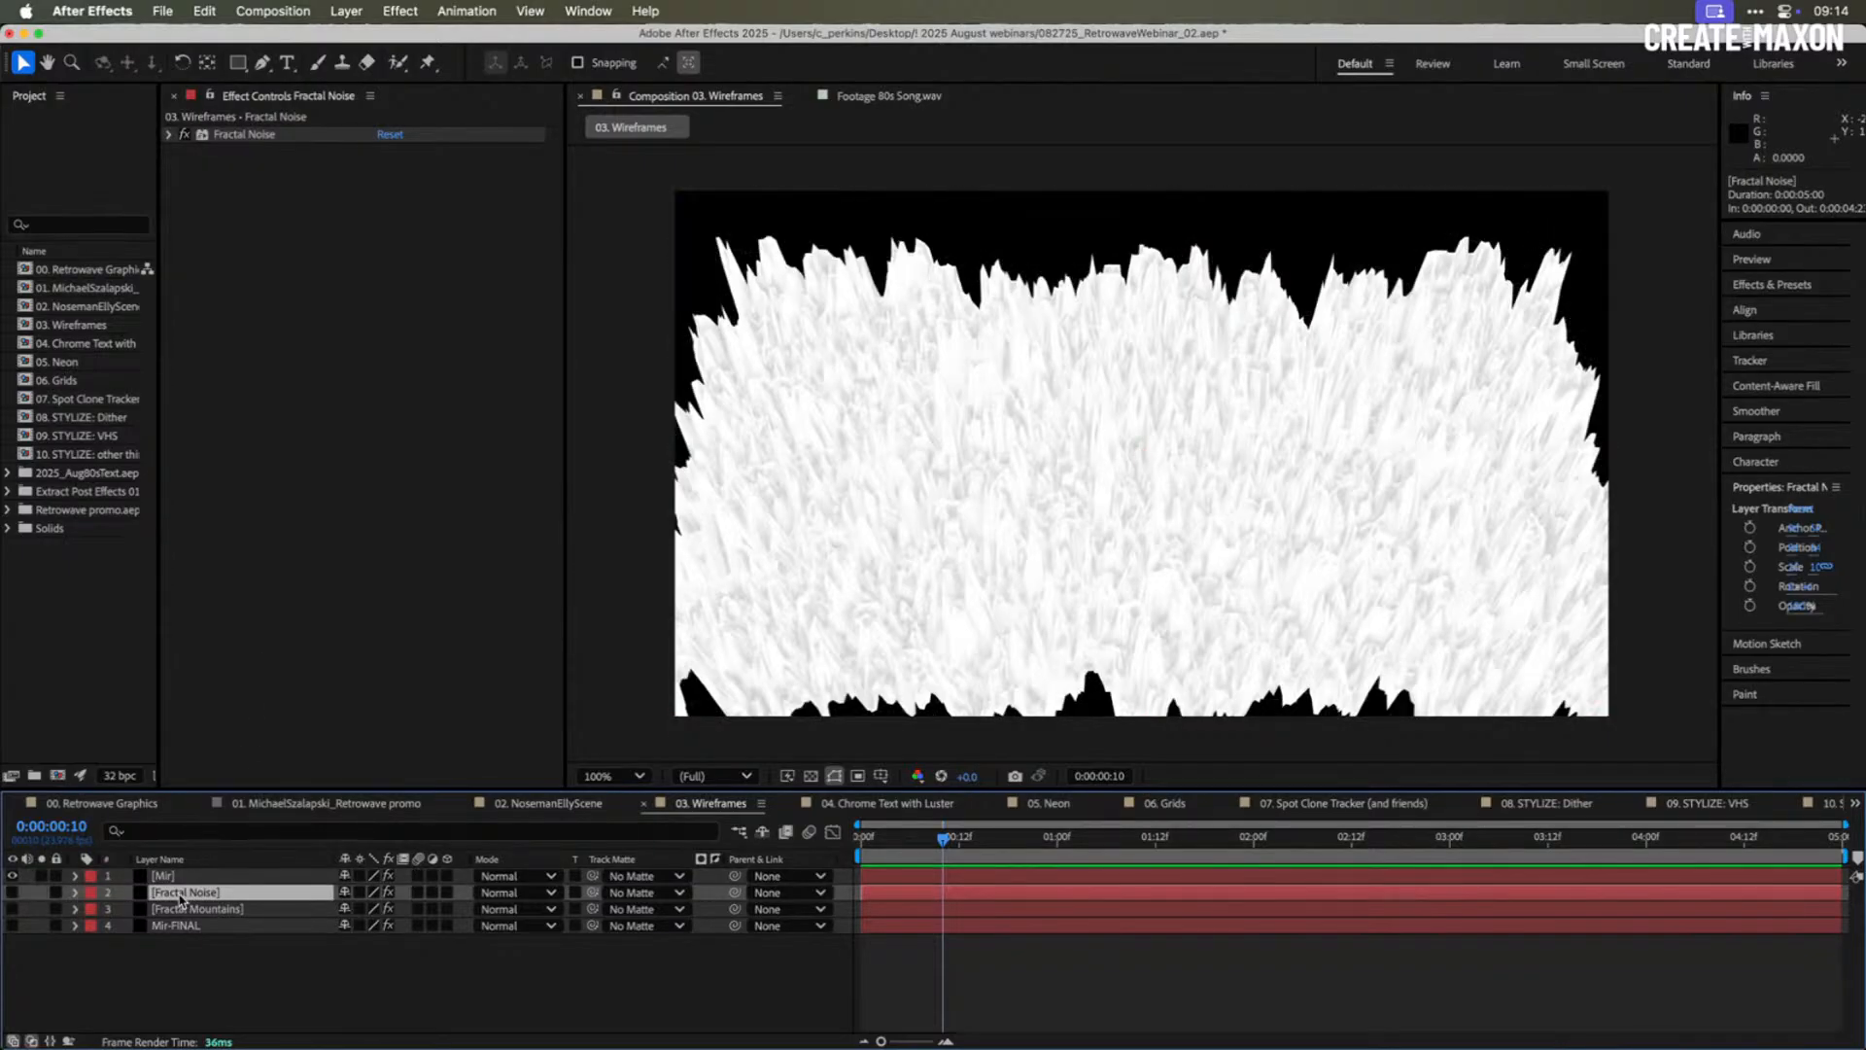
- Set the Fractal Noise effect to Contrast 222, Brightness -10 and Scale 425 for broader mountain shapes
click(170, 134)
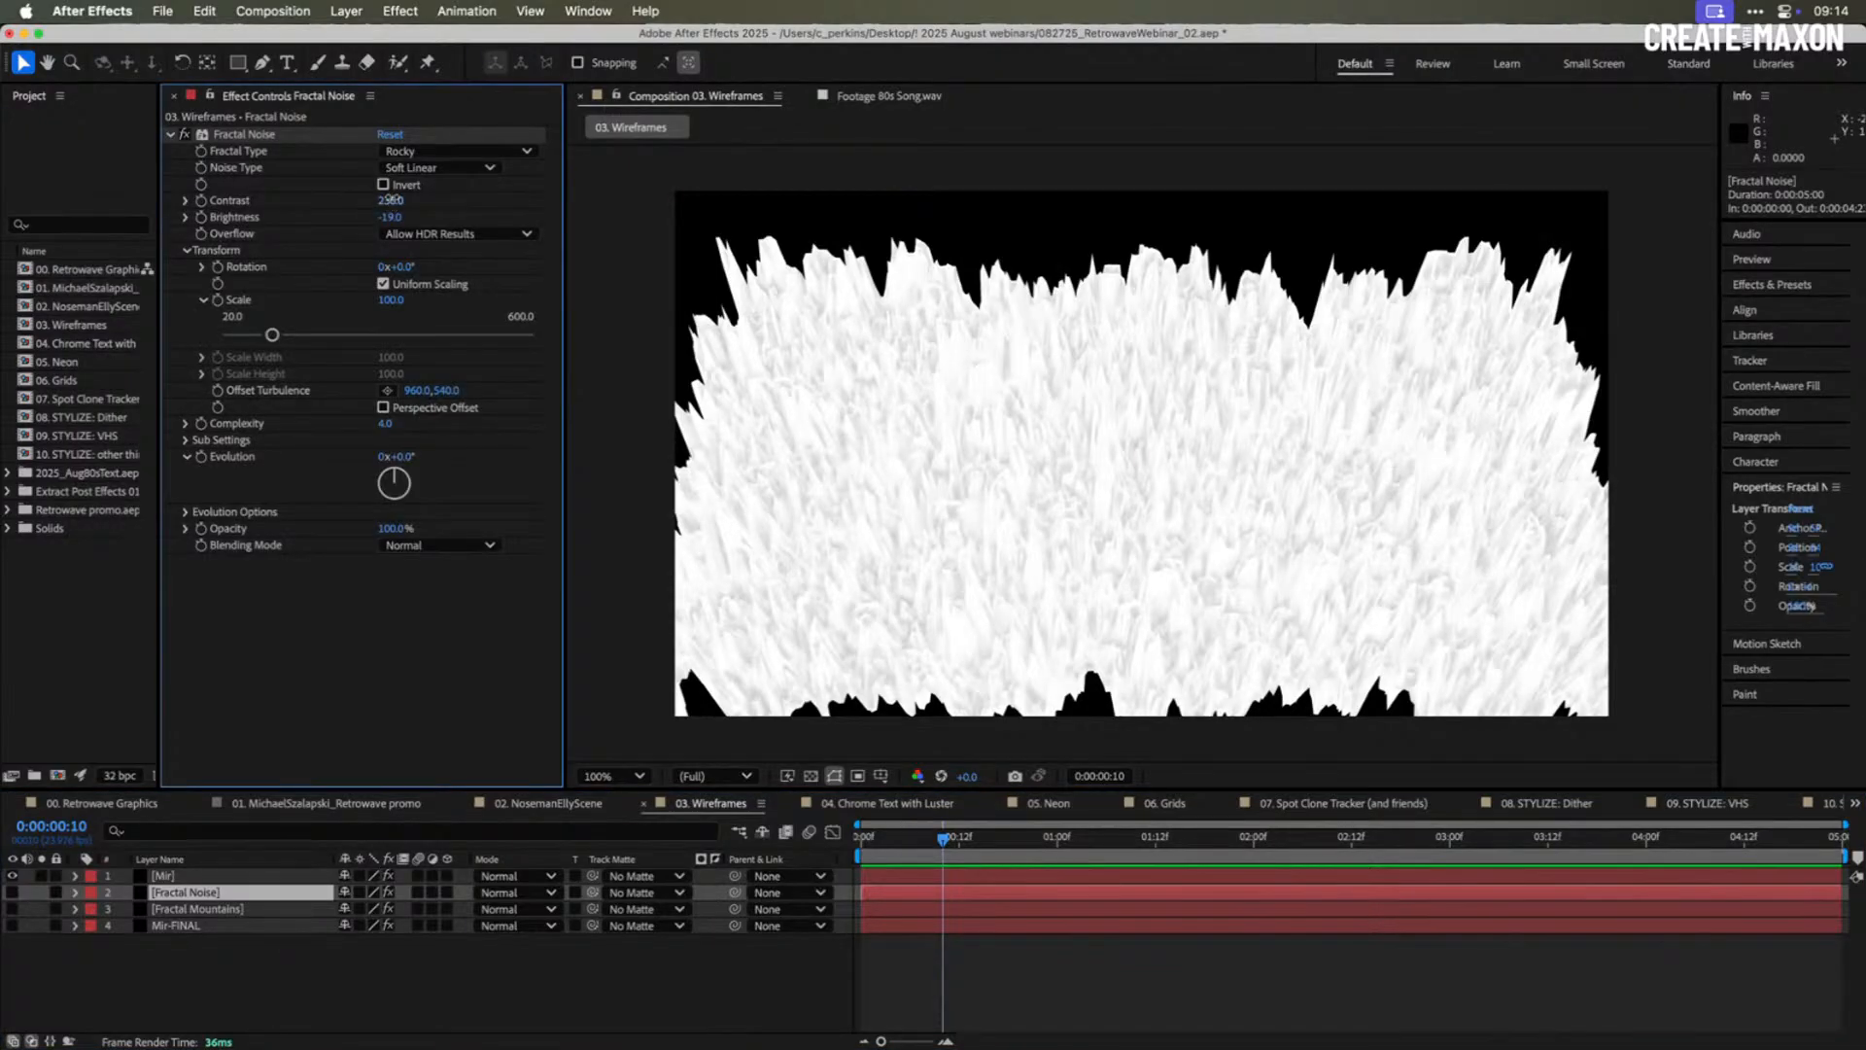
mouse_move(391, 199)
mouse_down()
mouse_move(315, 206)
mouse_move(486, 224)
mouse_move(403, 223)
mouse_up()
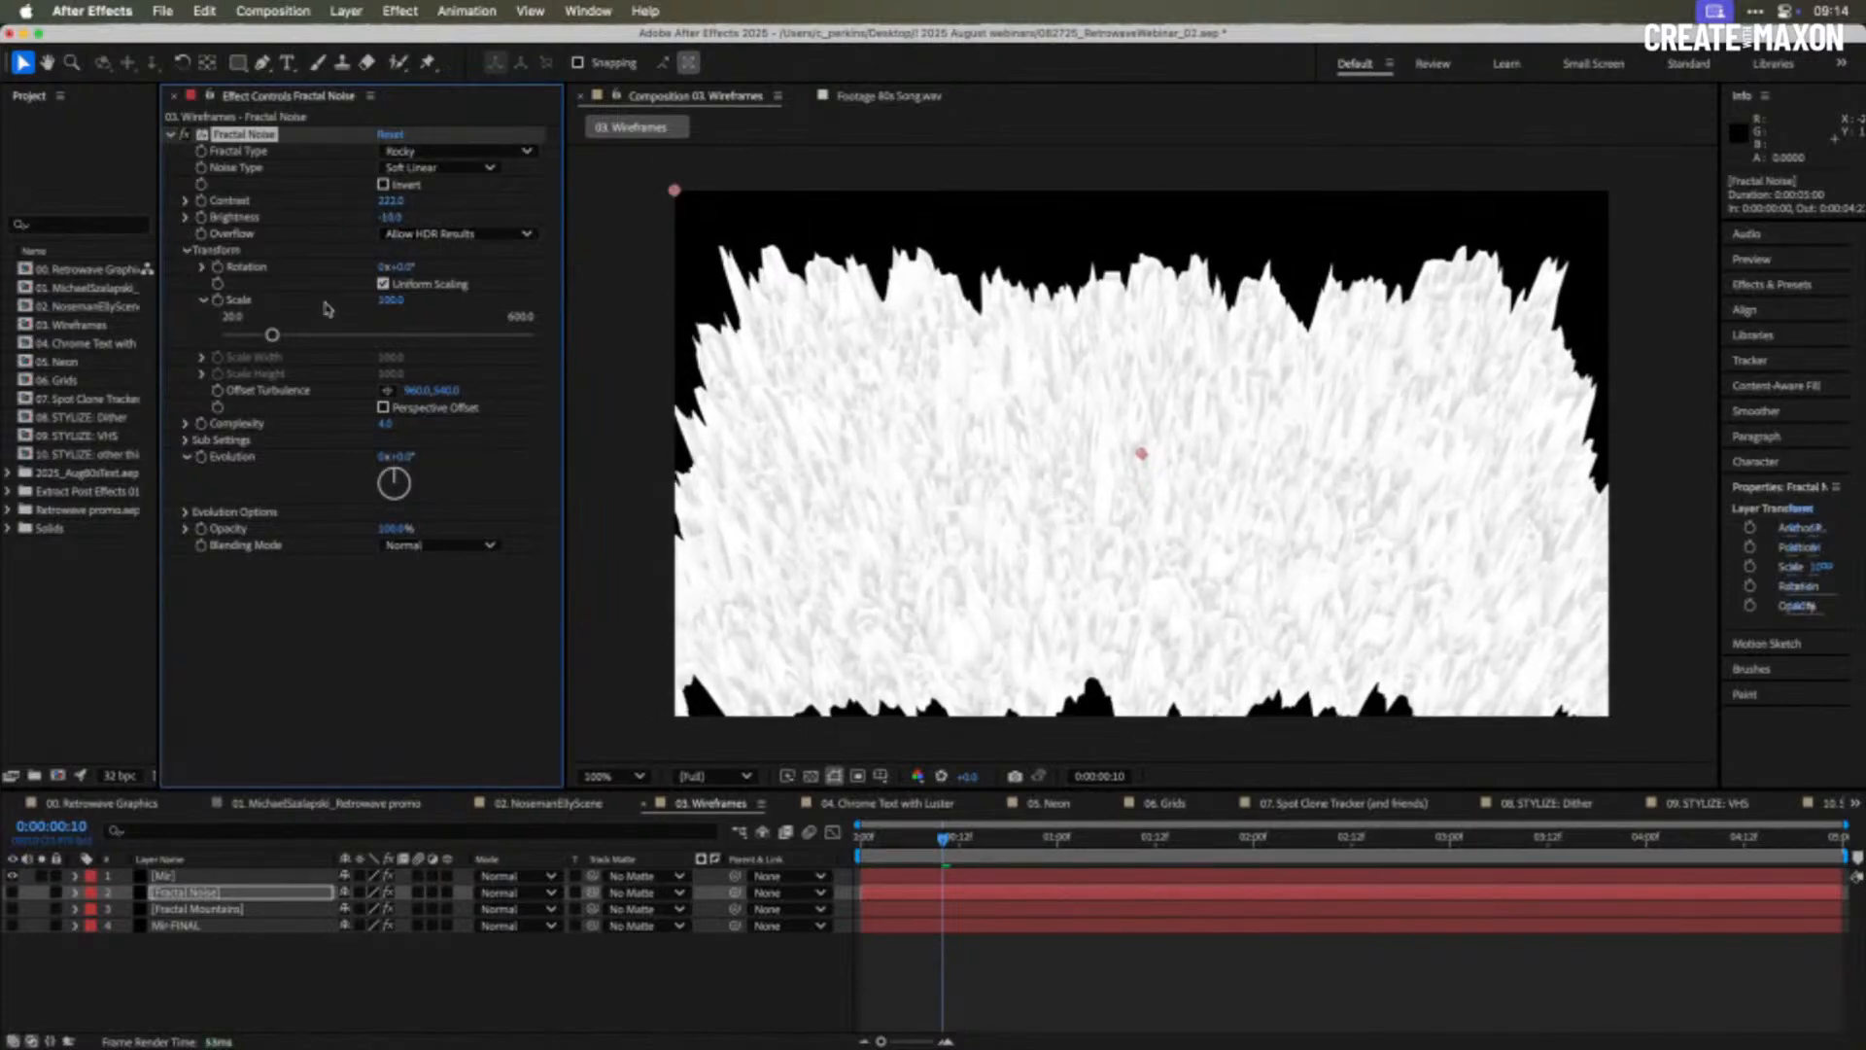
drag(373, 302, 719, 316)
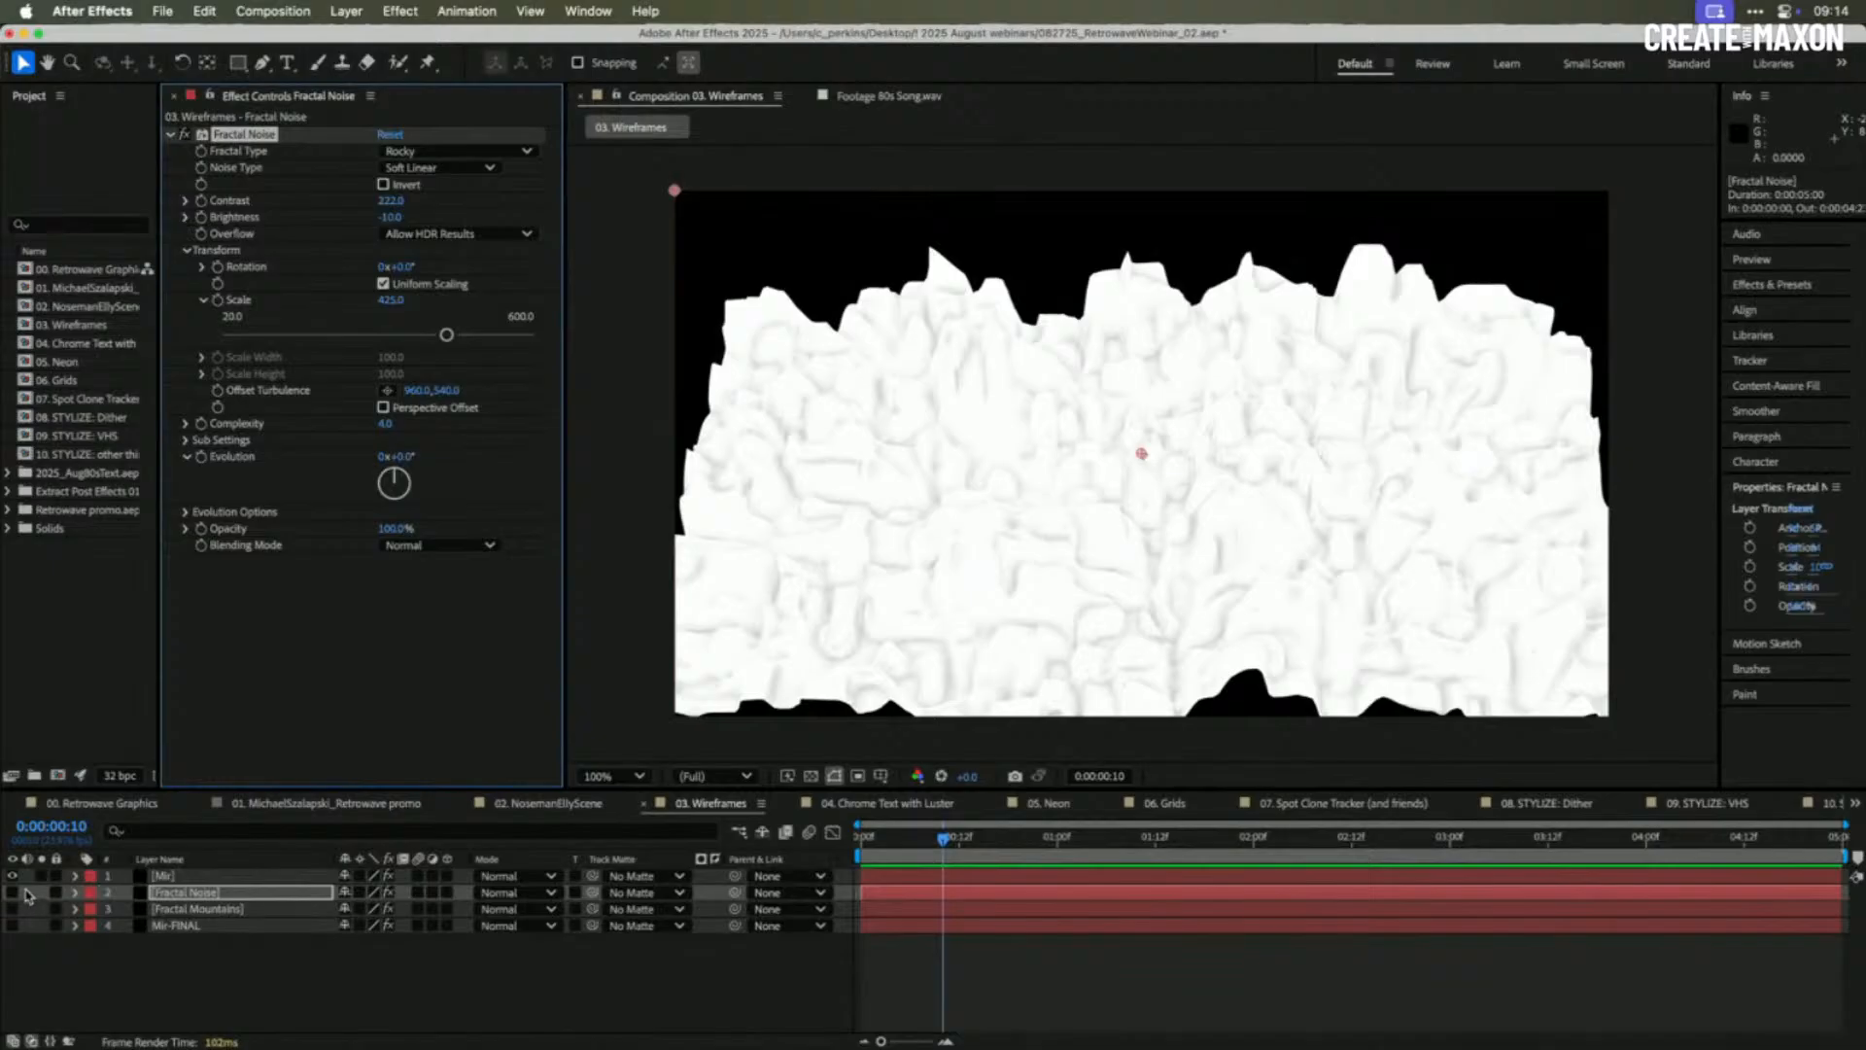
- Set the Draw mode in the Mir layer's Shader settings to Wireframe
click(175, 877)
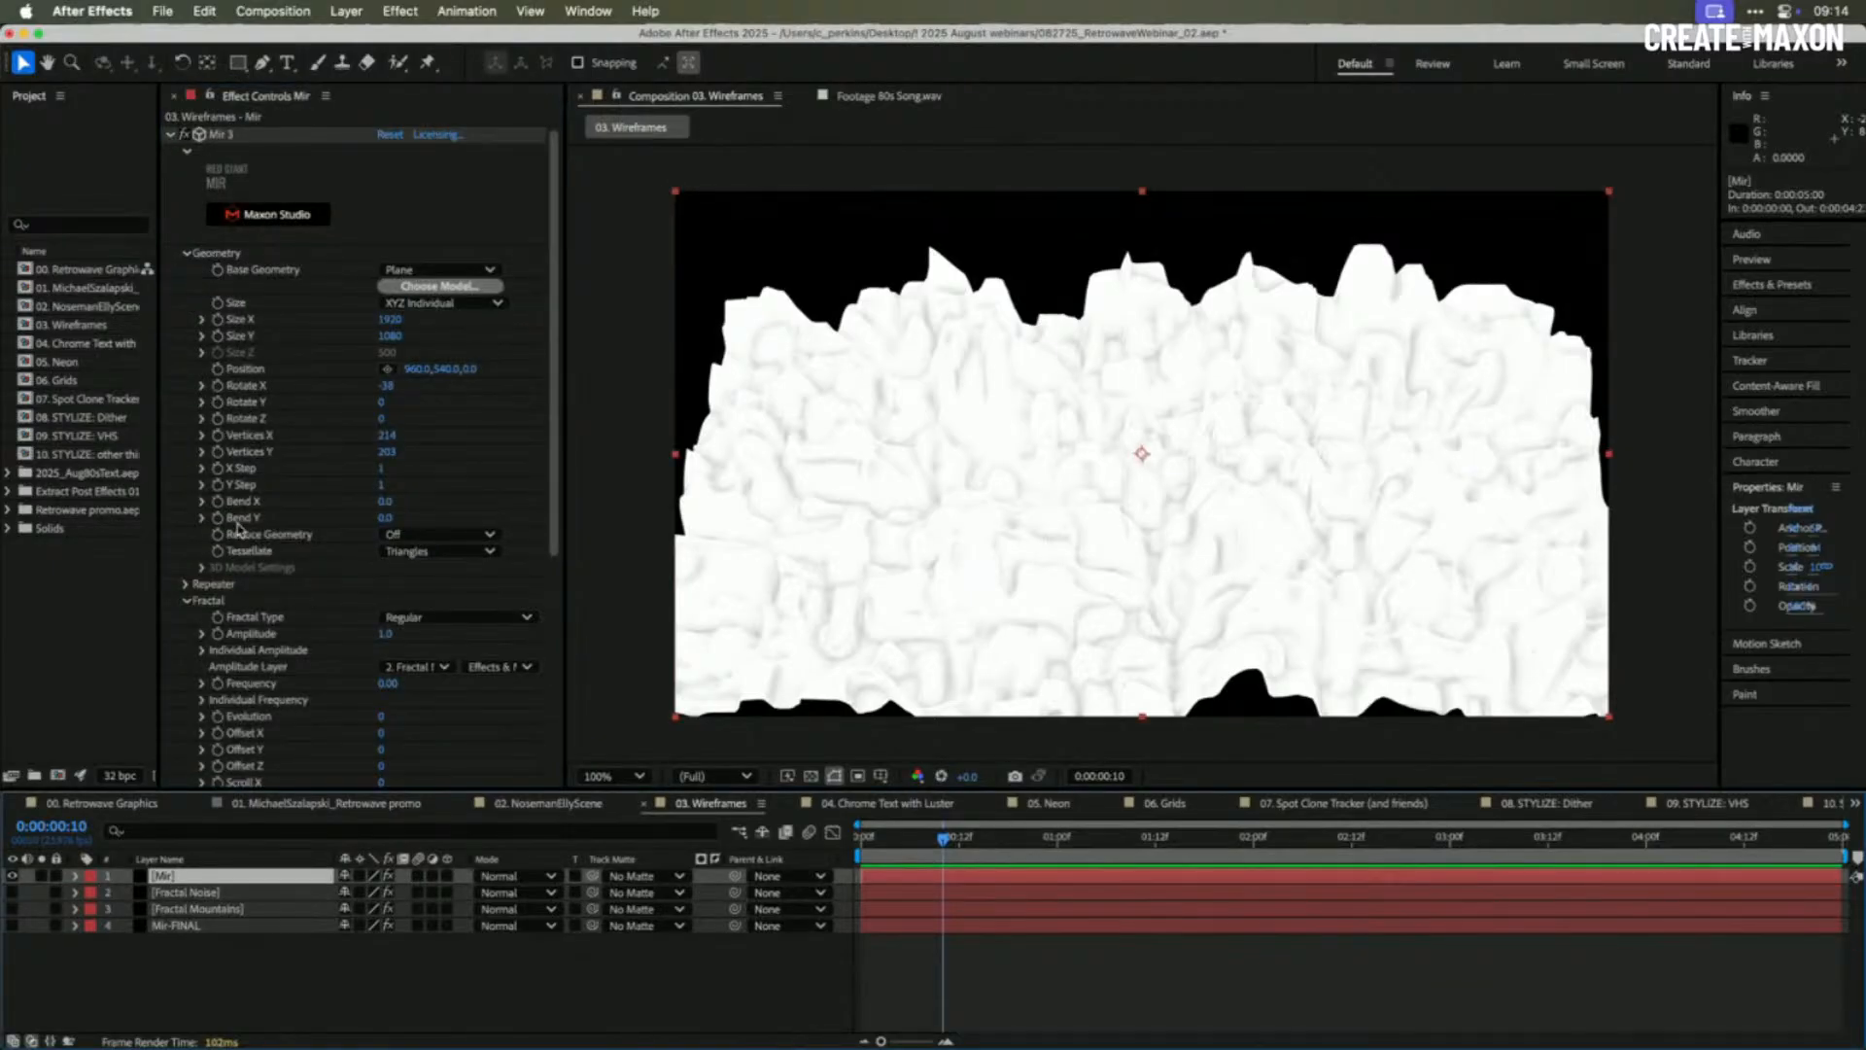
scroll(260, 486, down, 6)
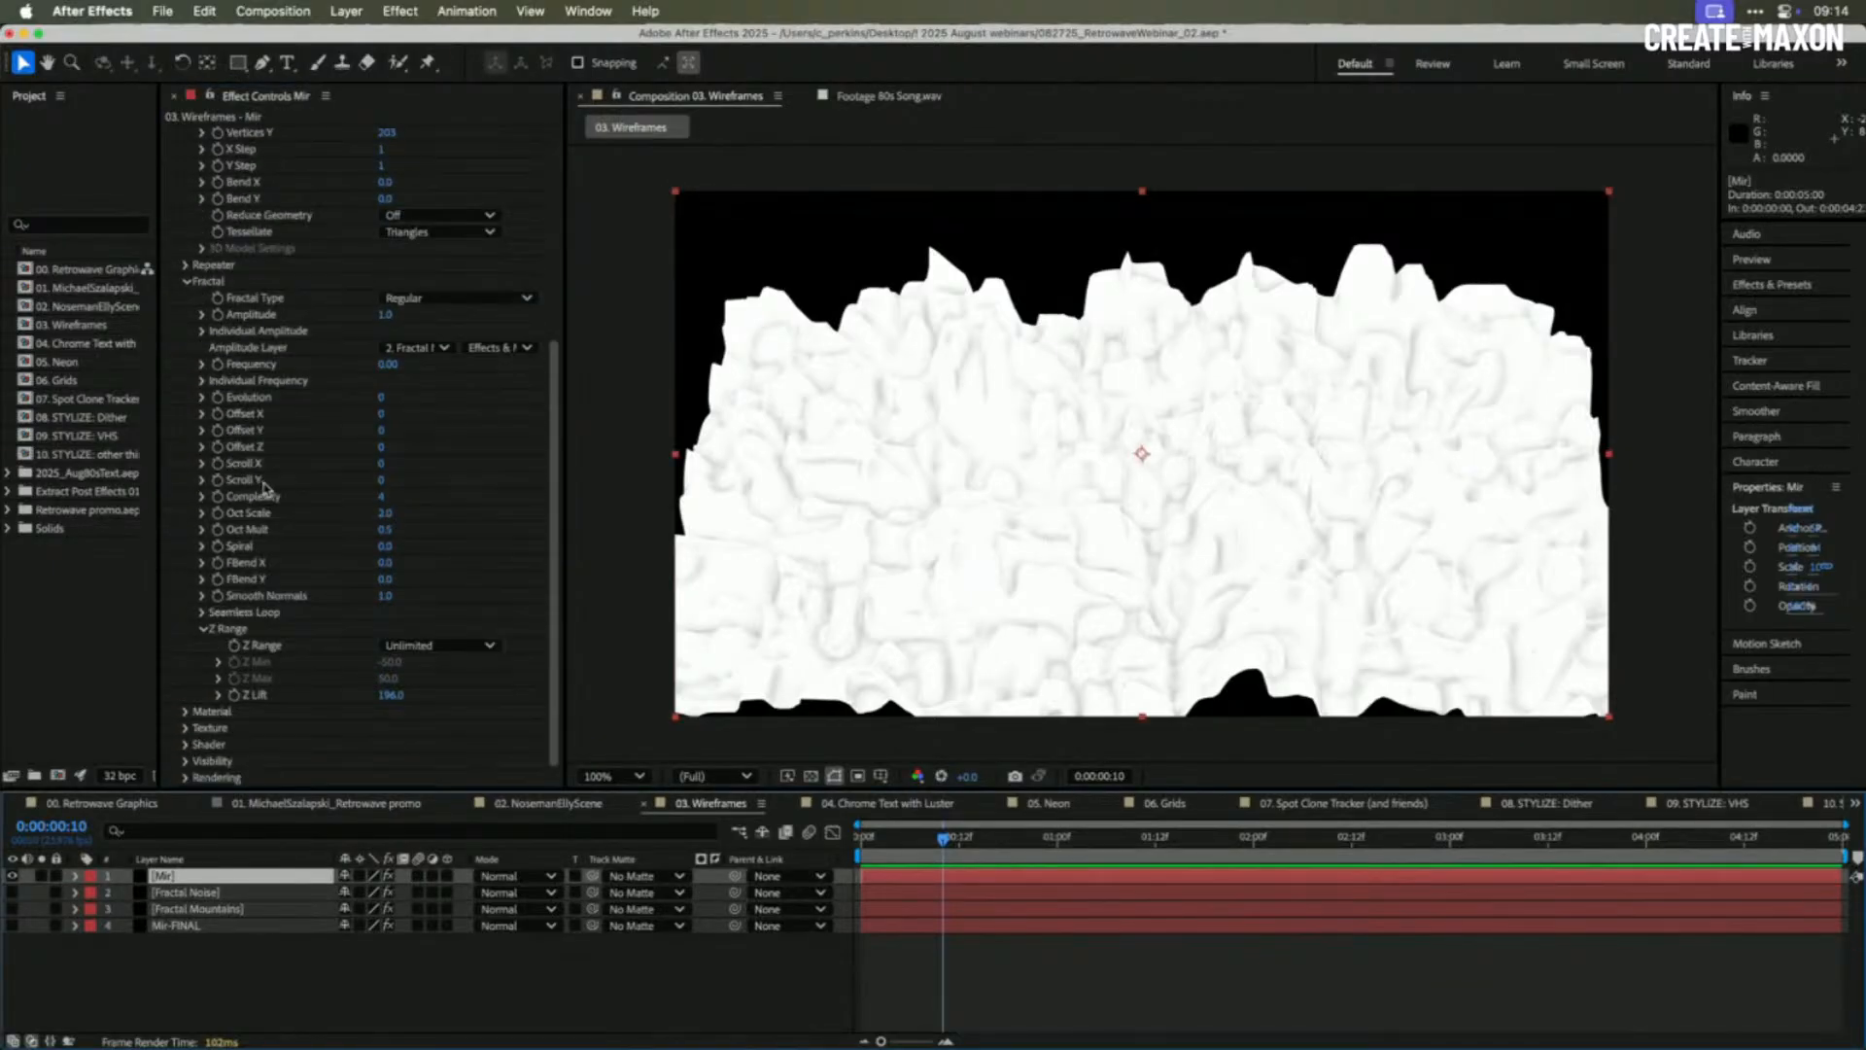
click(186, 745)
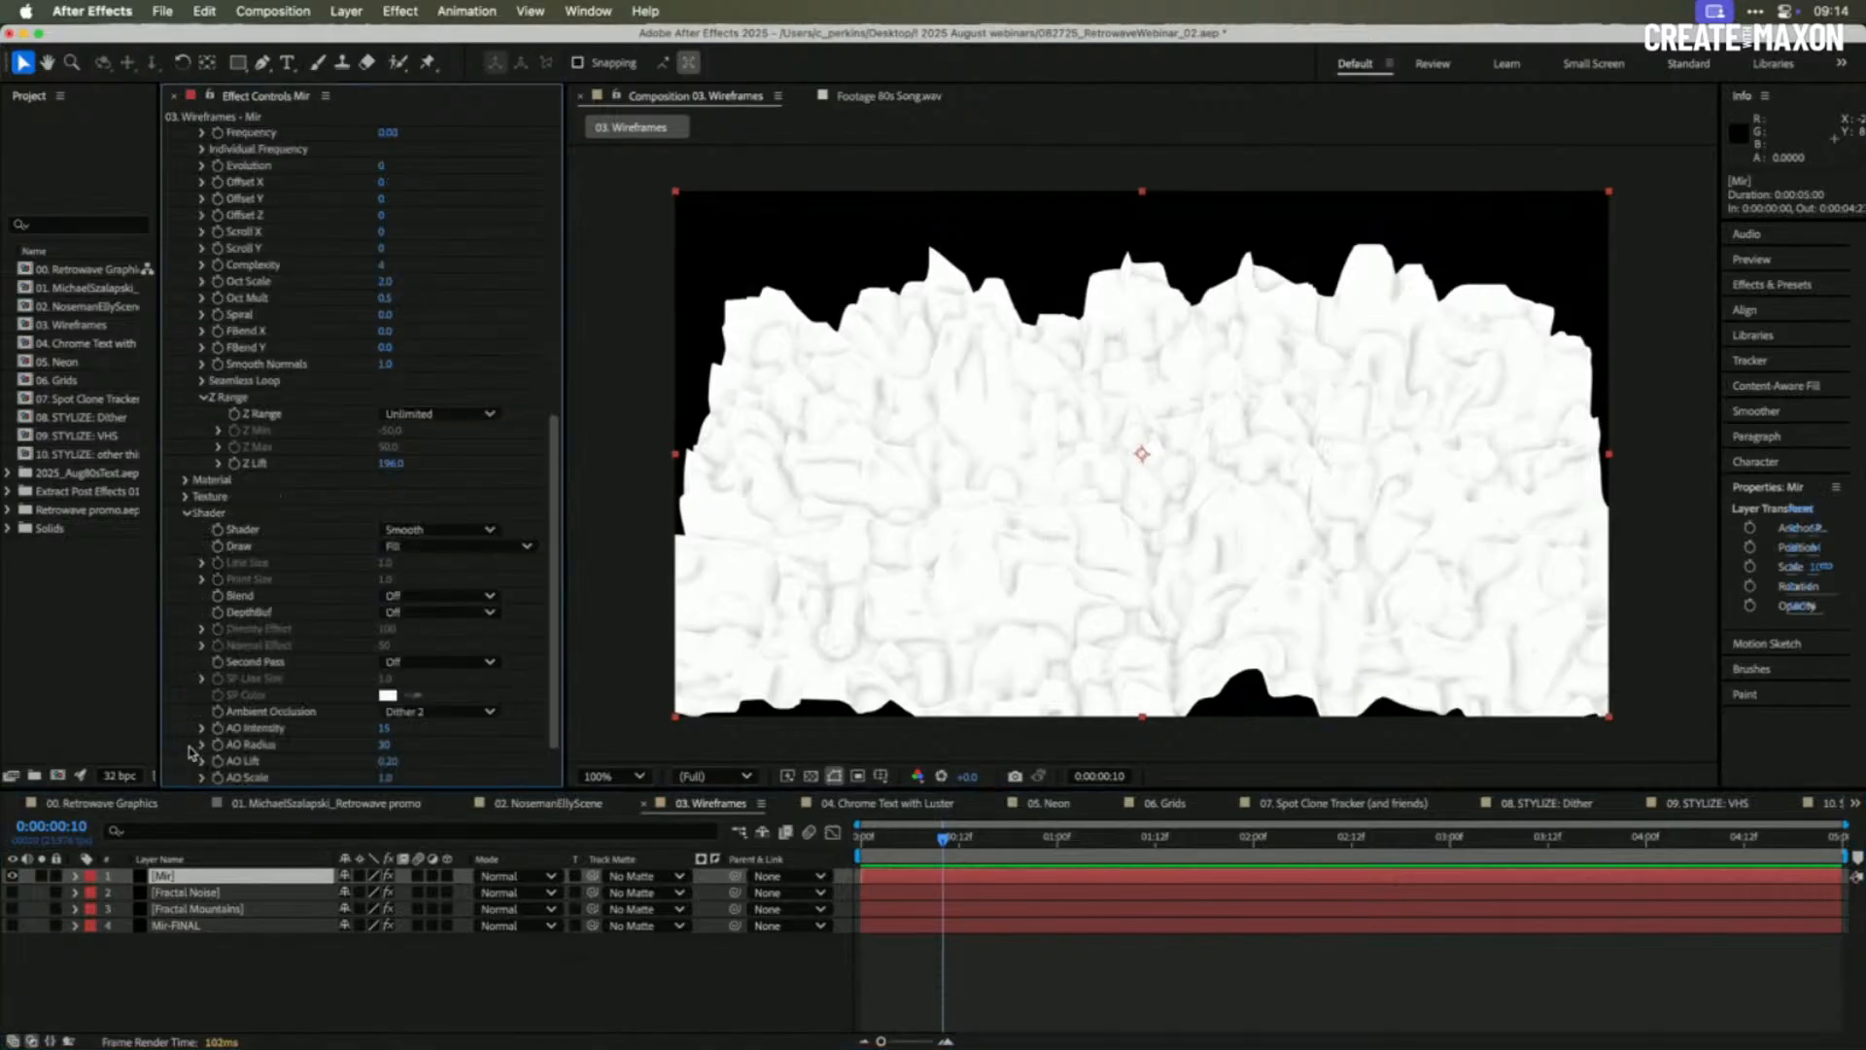
scroll(282, 680, down, 5)
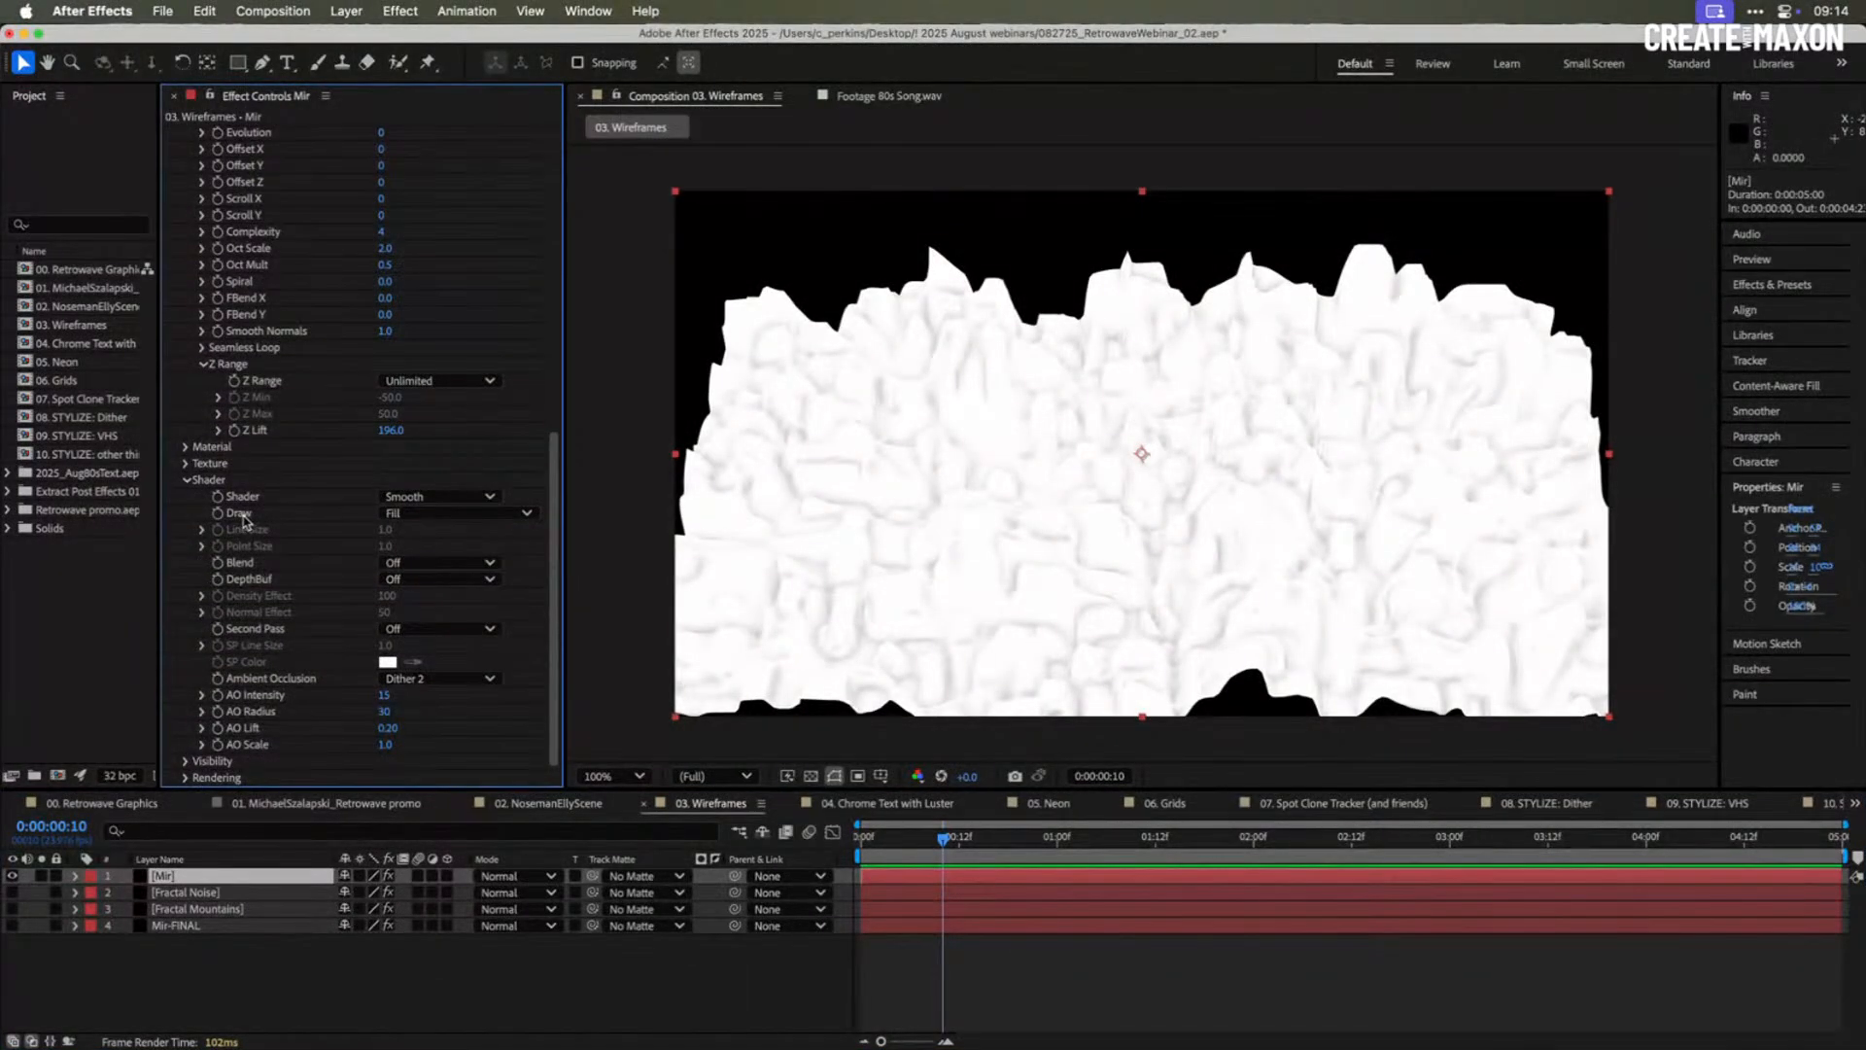
click(409, 517)
click(425, 551)
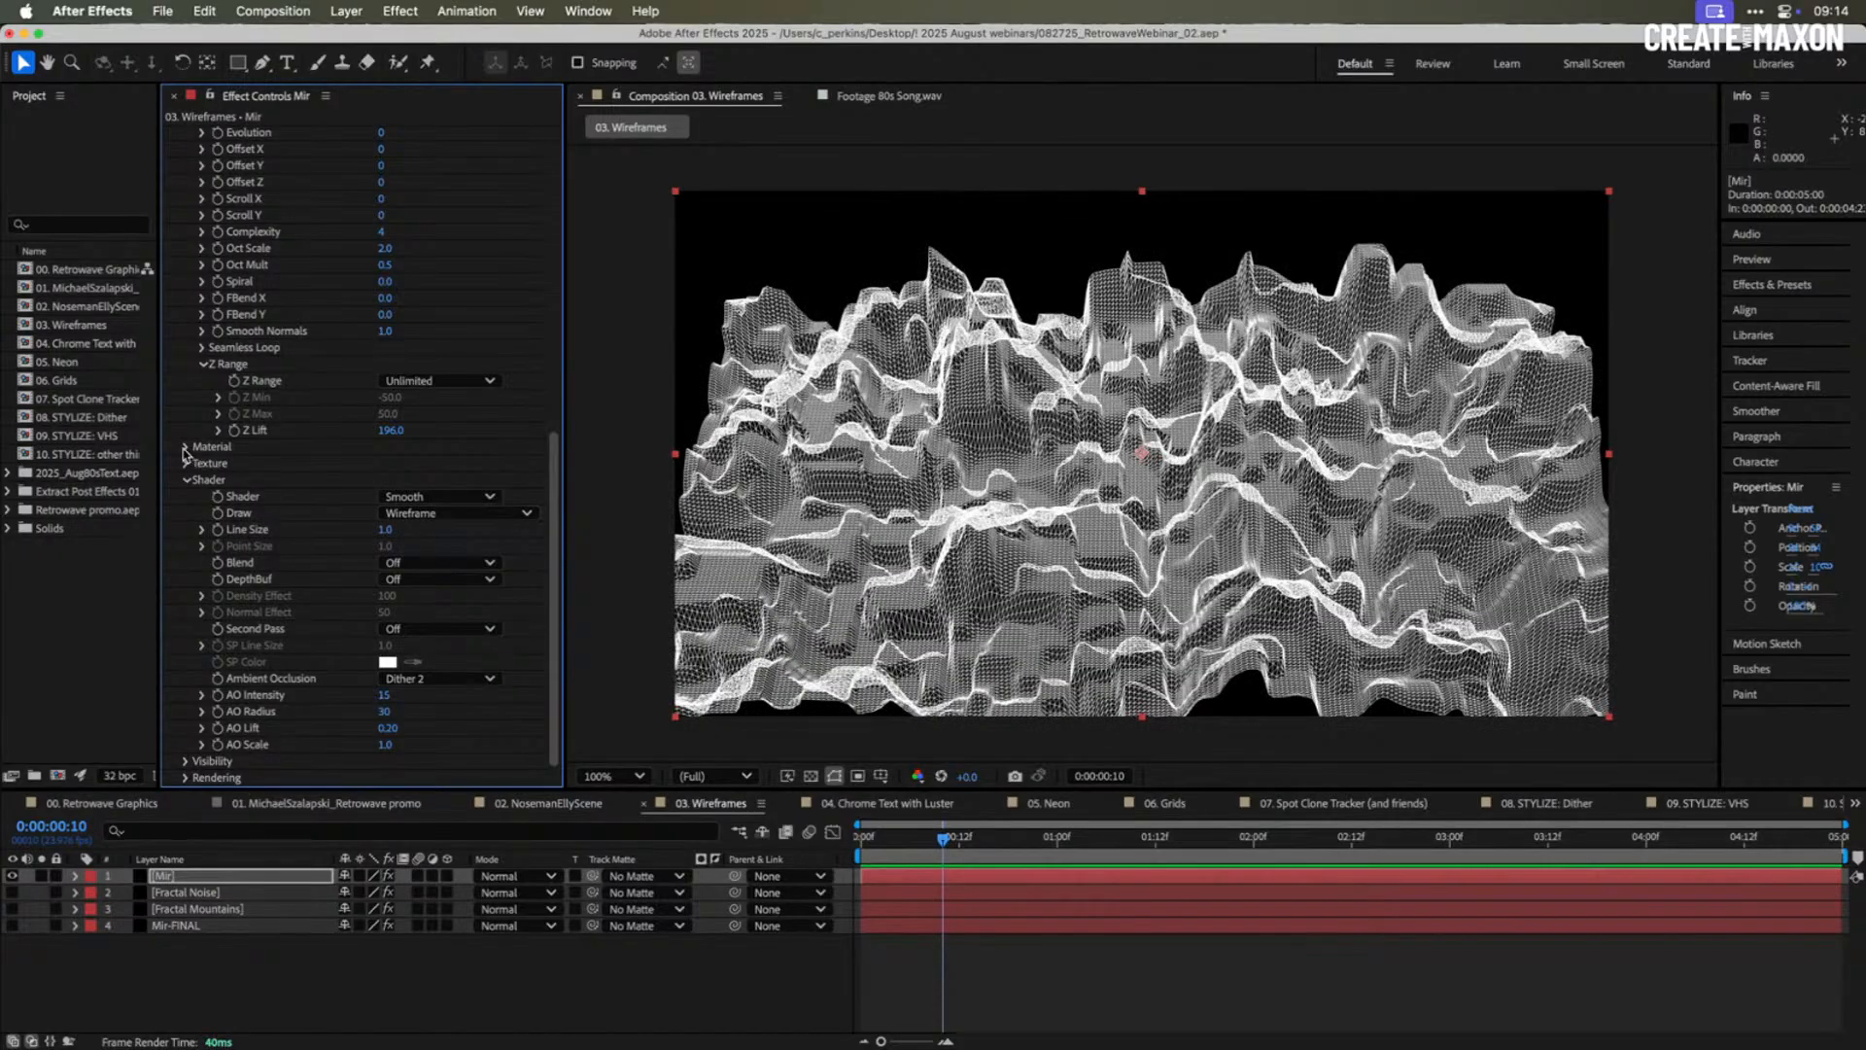
- Change the Mir material color to bright magenta, F300F0
click(185, 446)
click(388, 481)
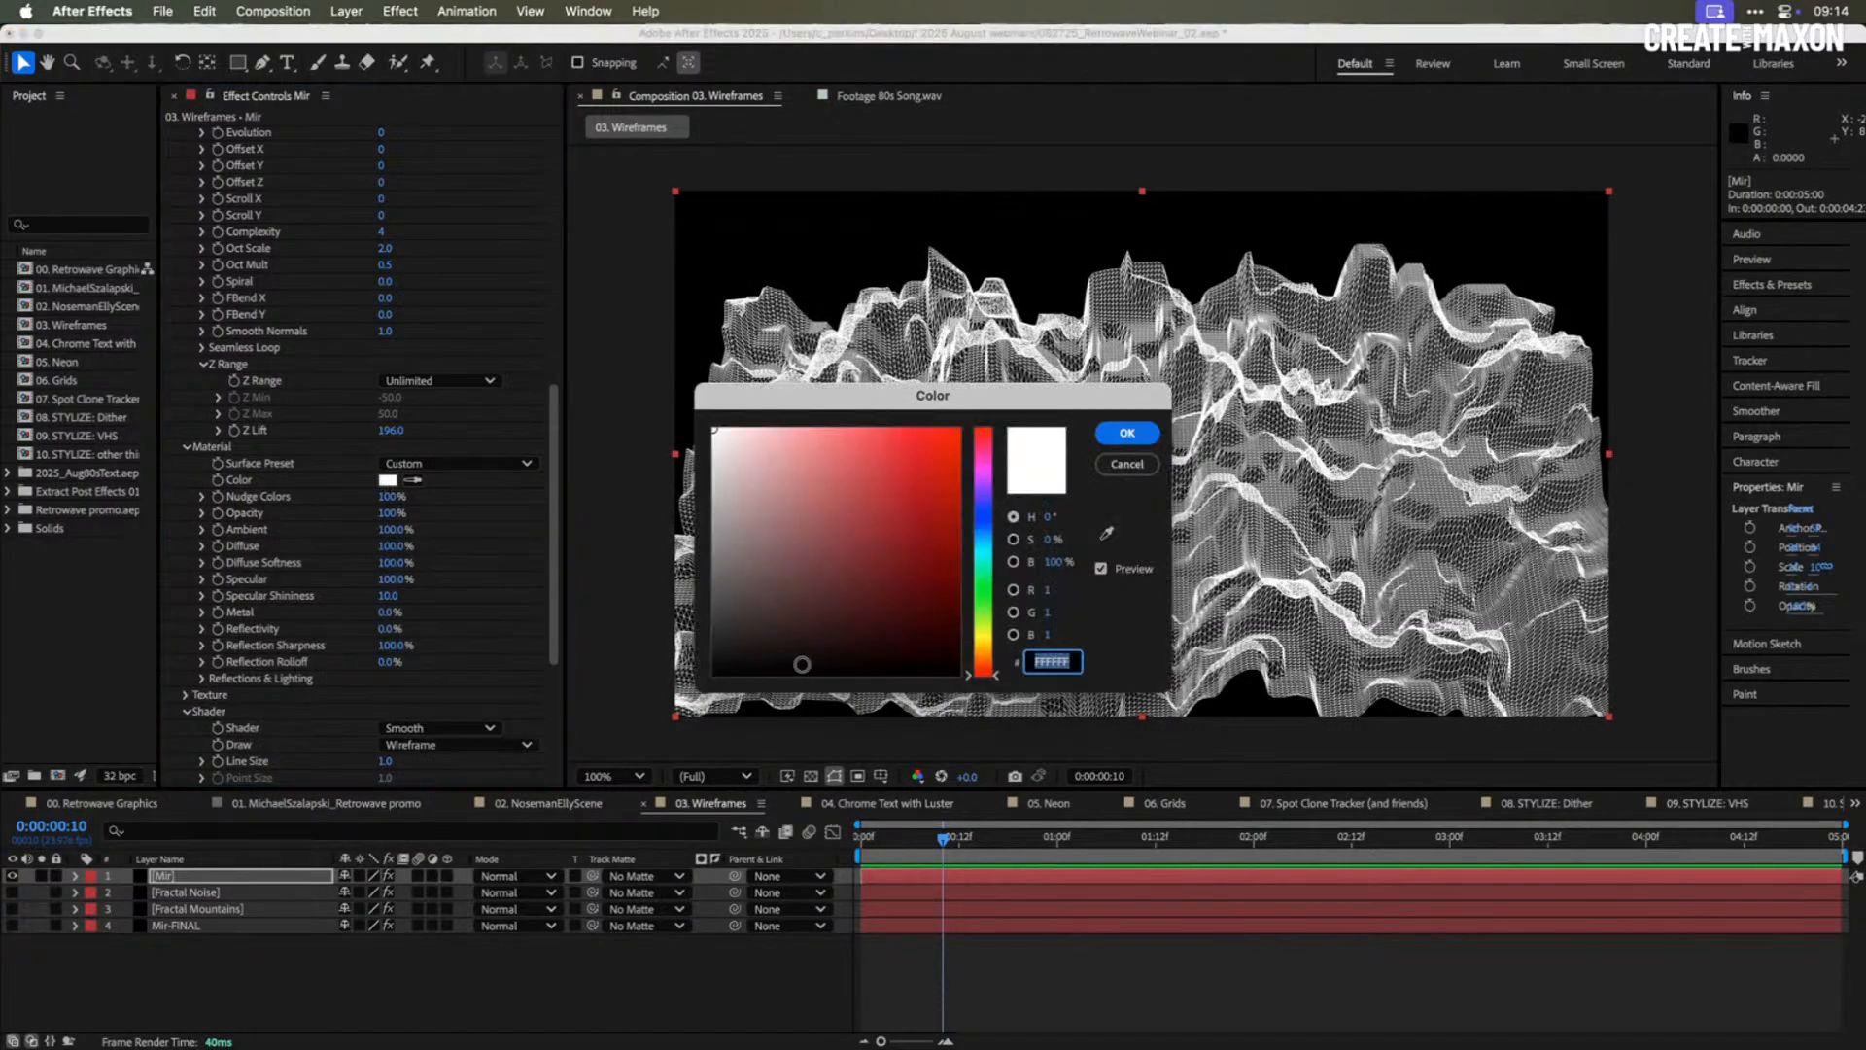
click(984, 468)
click(959, 439)
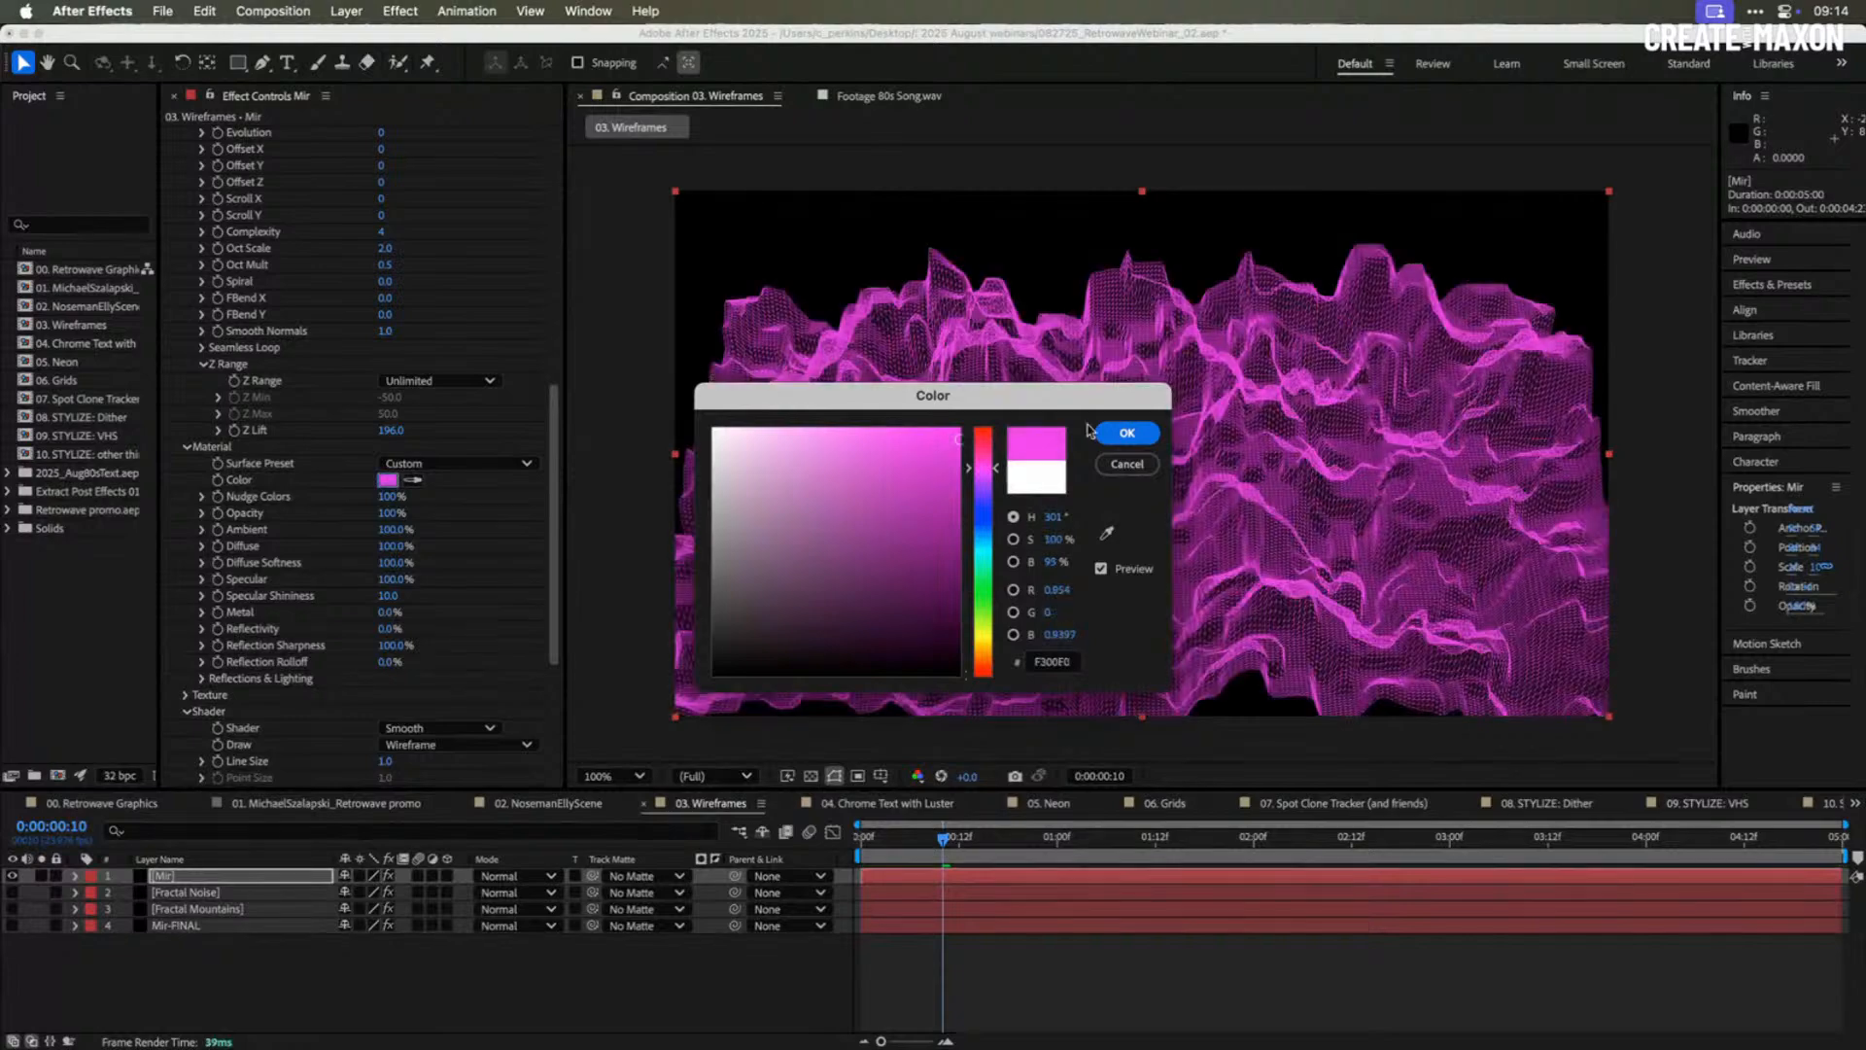
click(1117, 433)
- Reduce the Mir plane's mesh density to Vertices X 28 and Vertices Y 45
scroll(340, 399, up, 3)
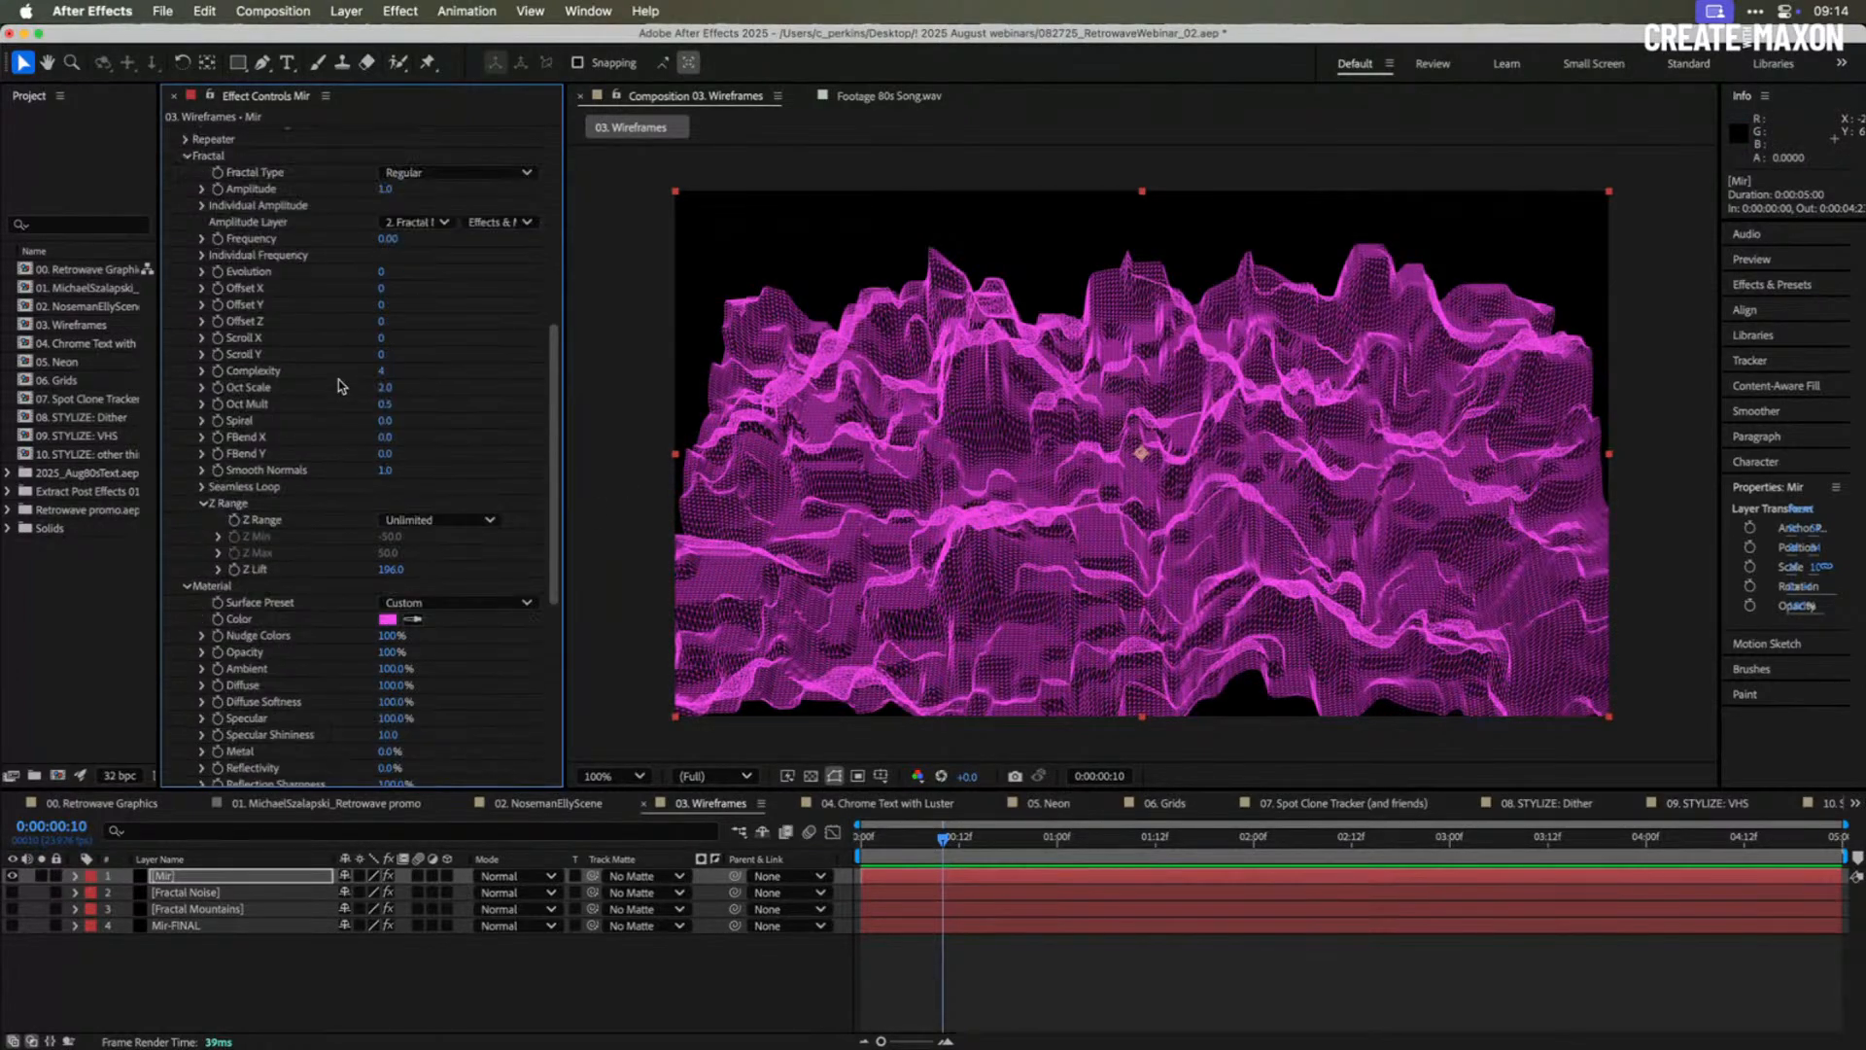
scroll(340, 386, up, 10)
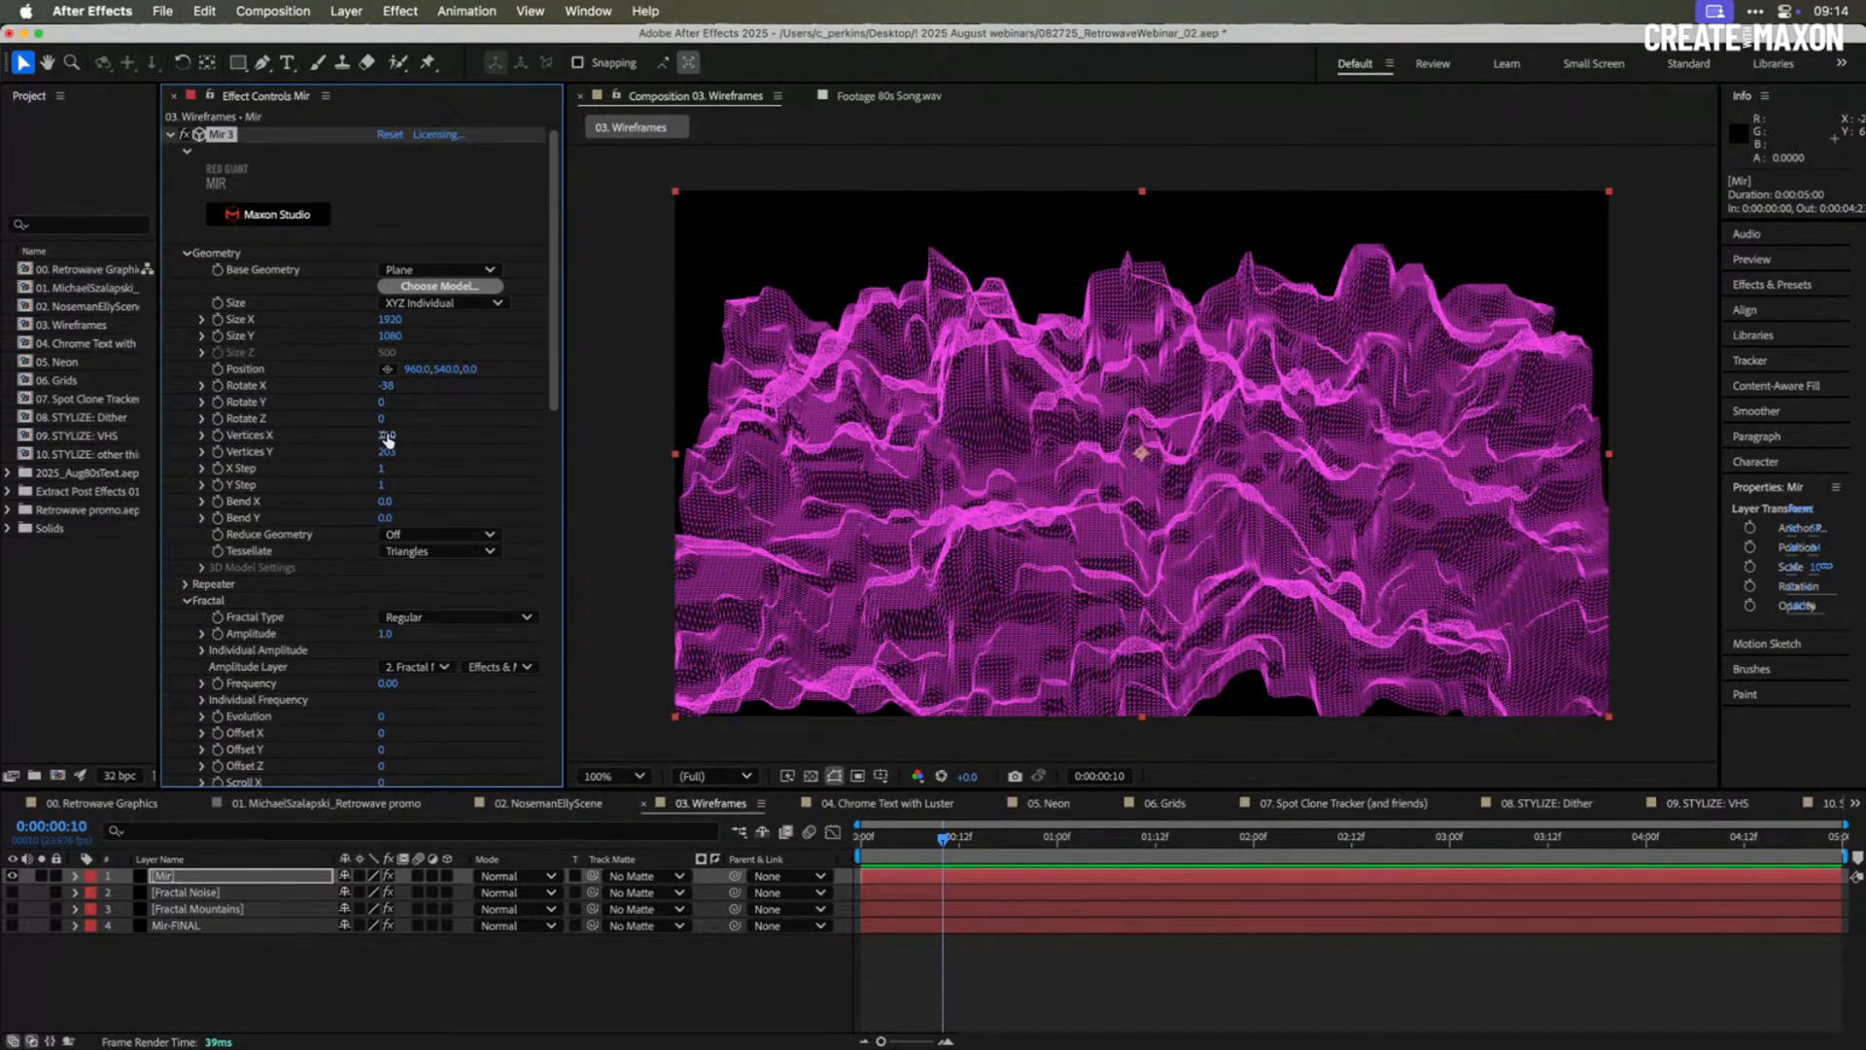
drag(387, 437, 238, 452)
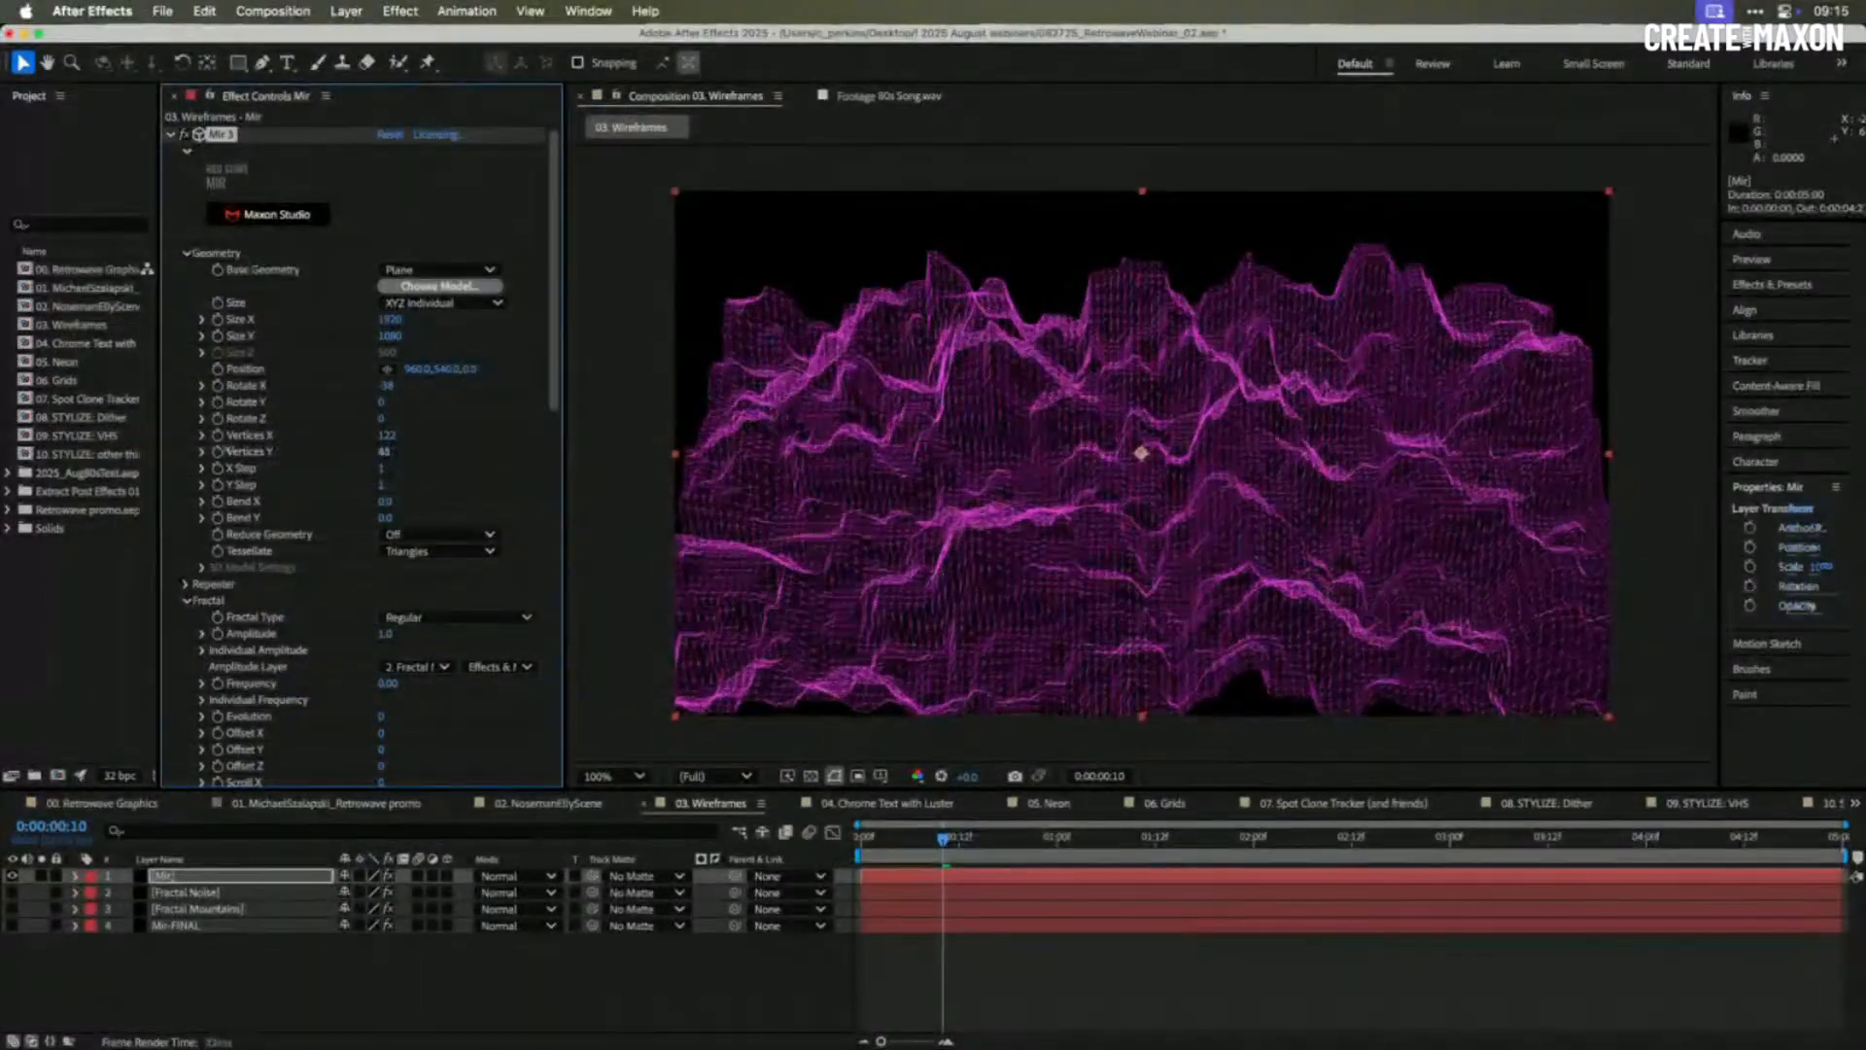
drag(385, 435, 314, 441)
- Add a new camera to the Wireframes composition and orbit it to view the mountains from a lower angle
click(331, 982)
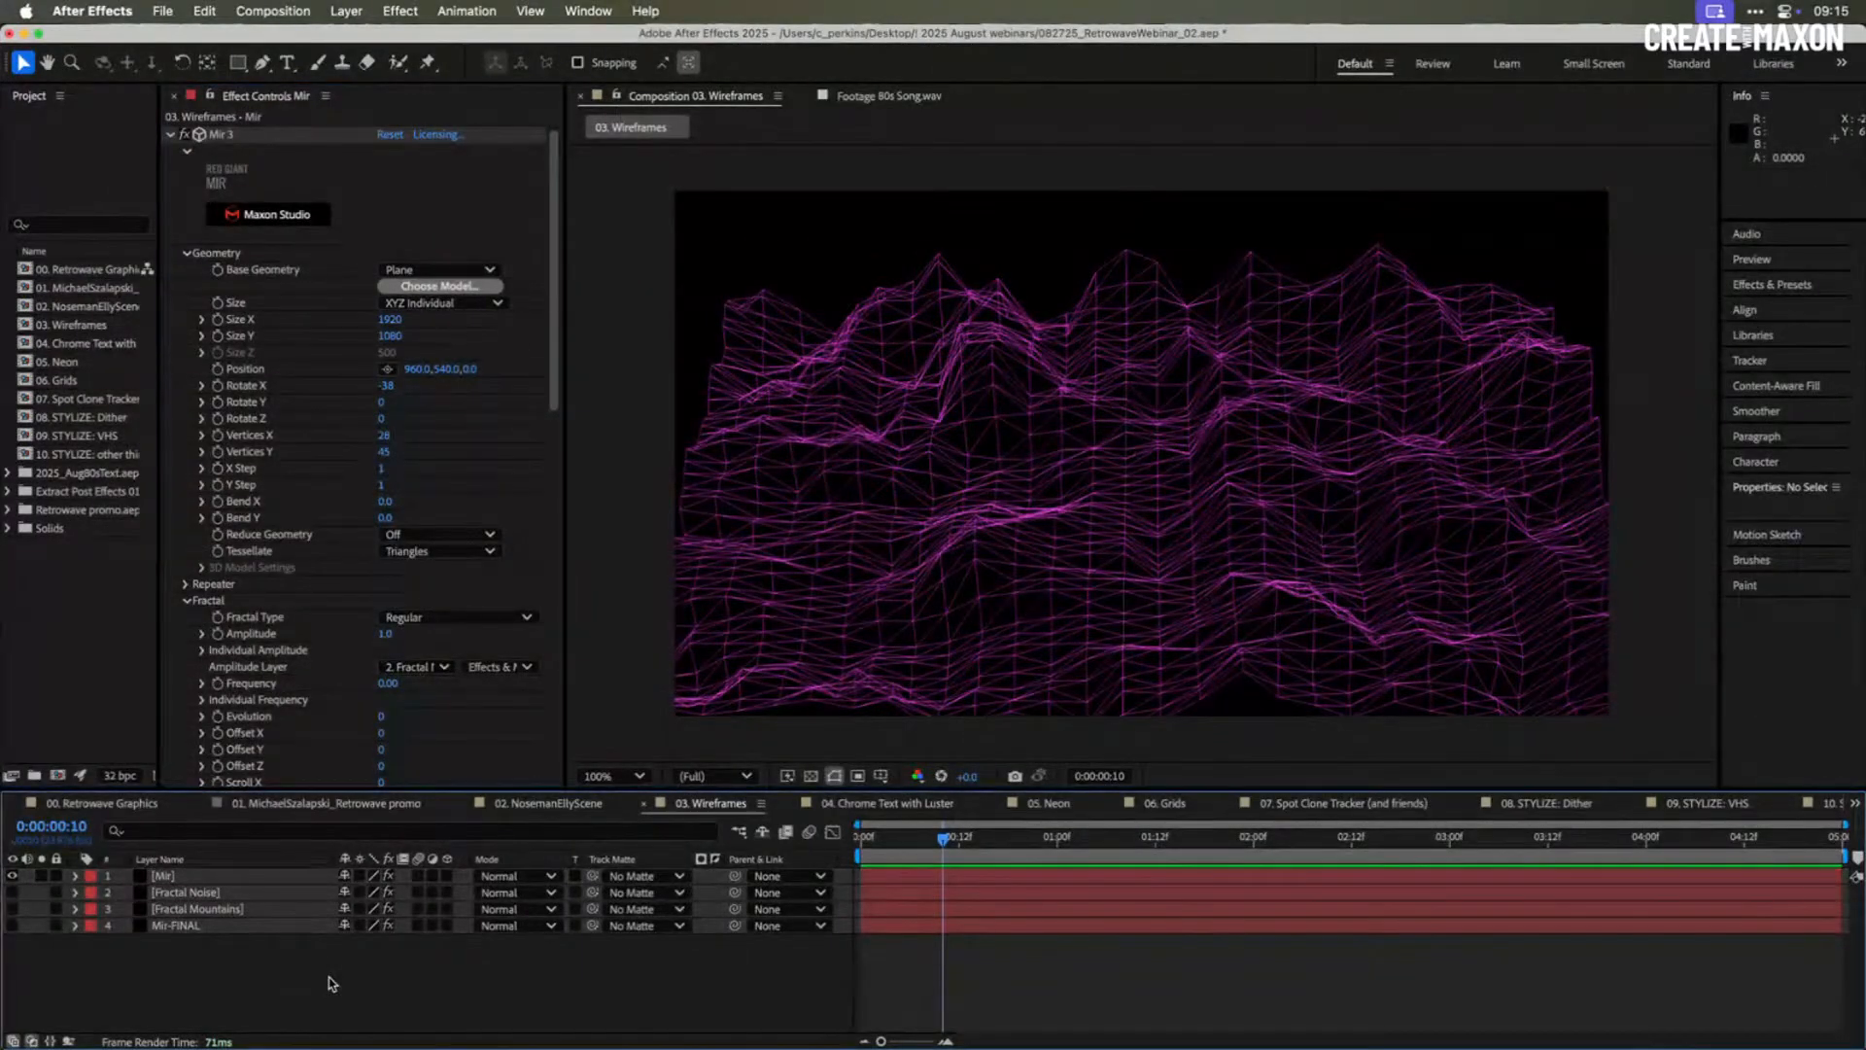
key(super+alt+shift+c)
key(Return)
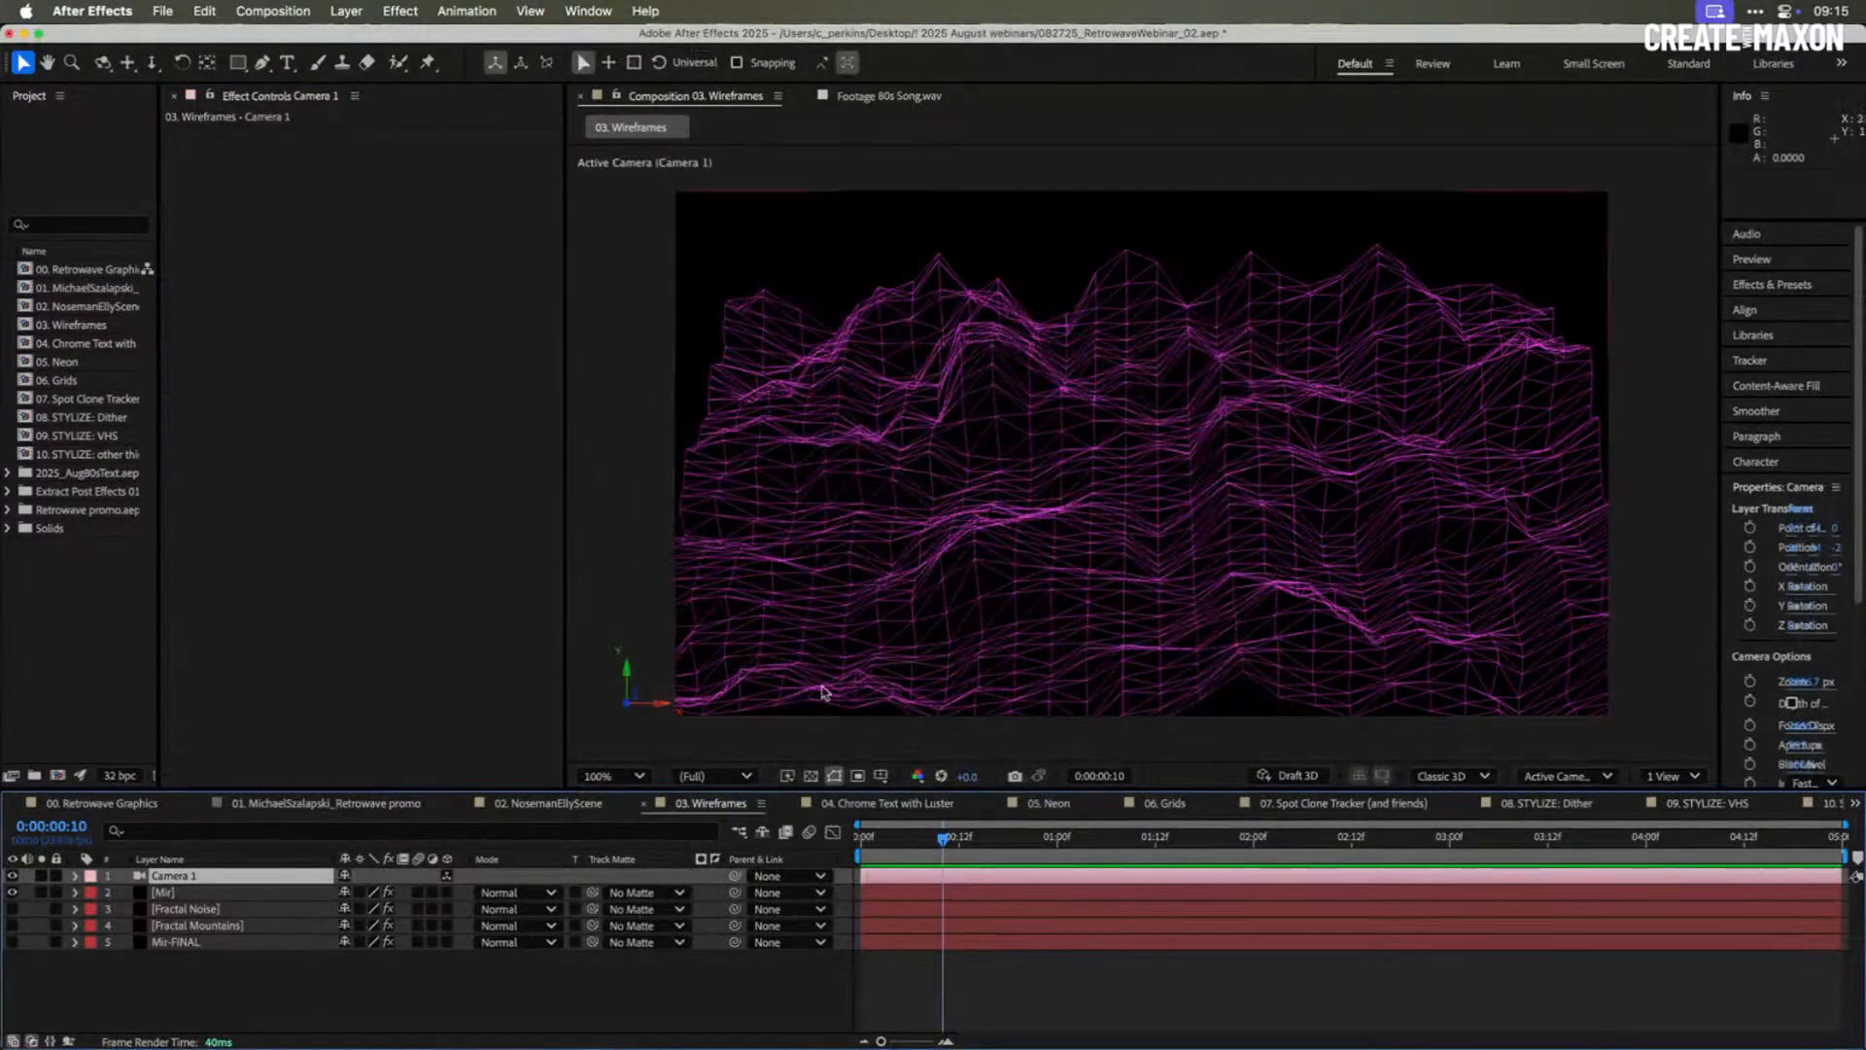
key(c)
drag(1260, 509, 1278, 468)
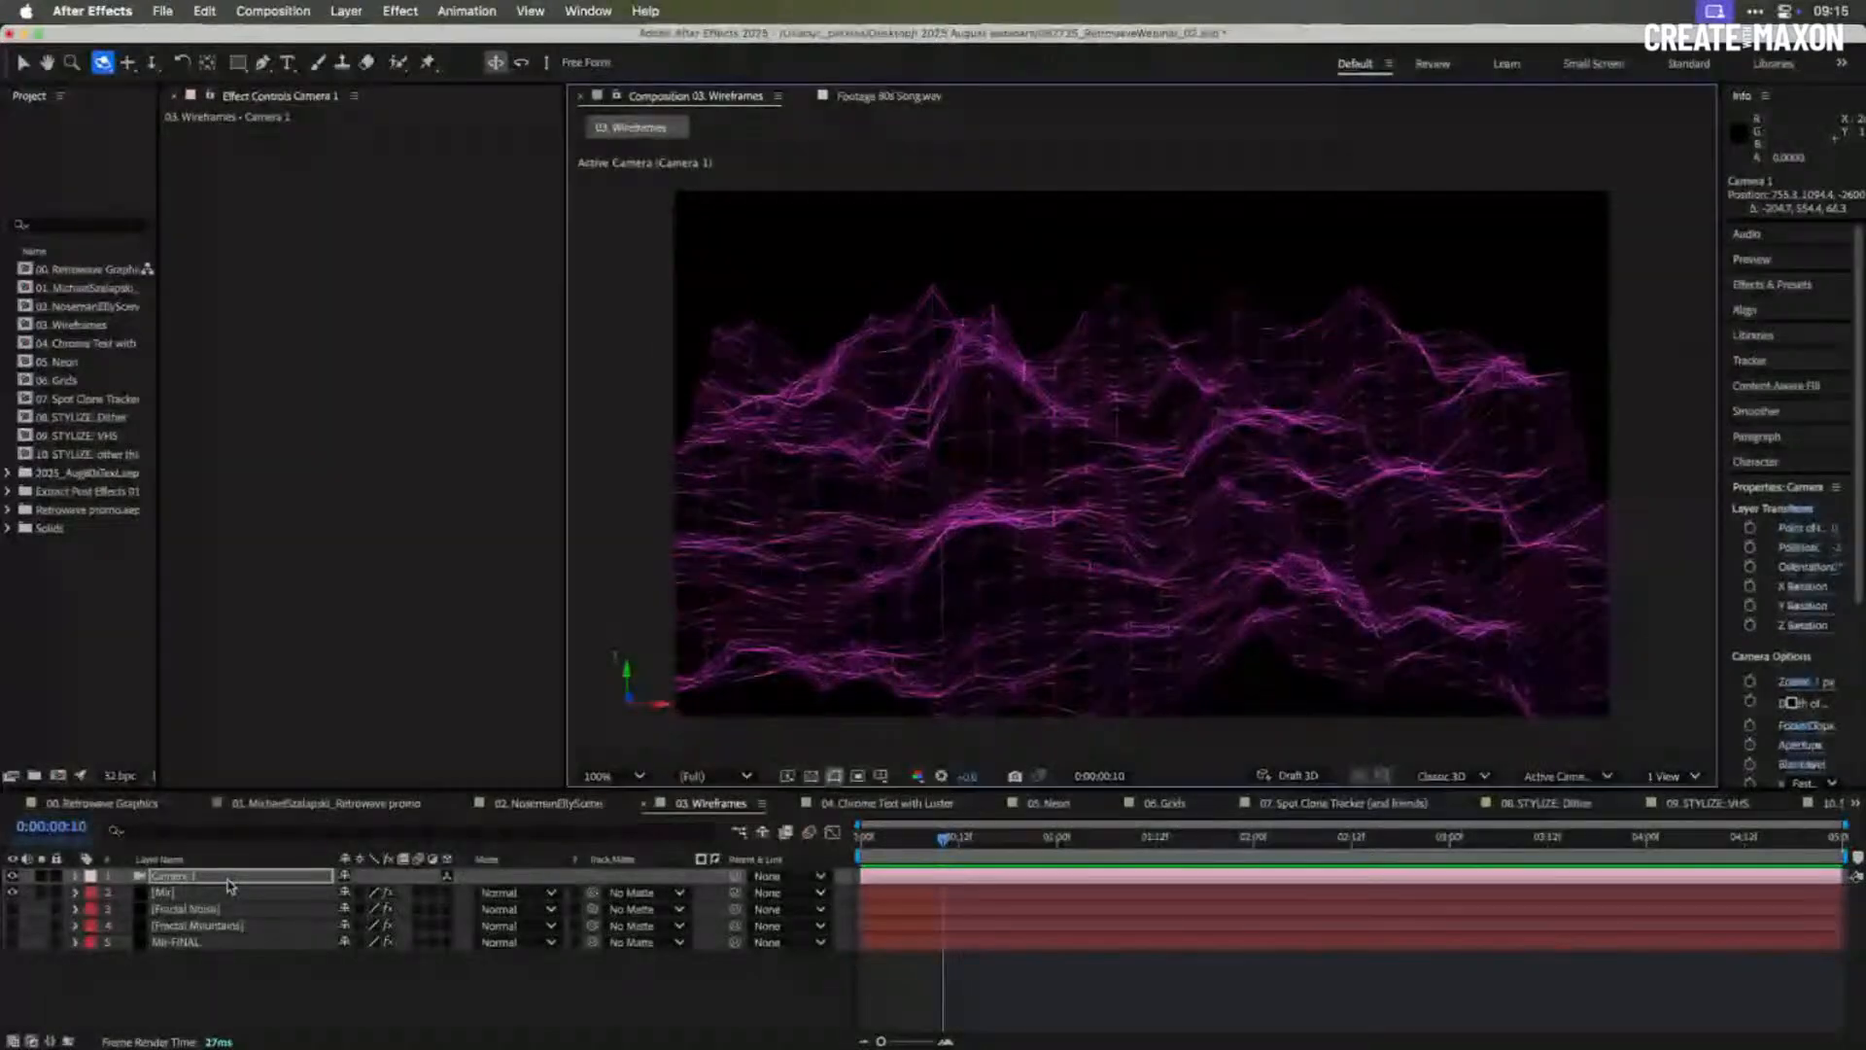
- Try Quads as the Mir plane's Tessellate option, orbiting the camera to inspect the wireframe from the side
click(227, 893)
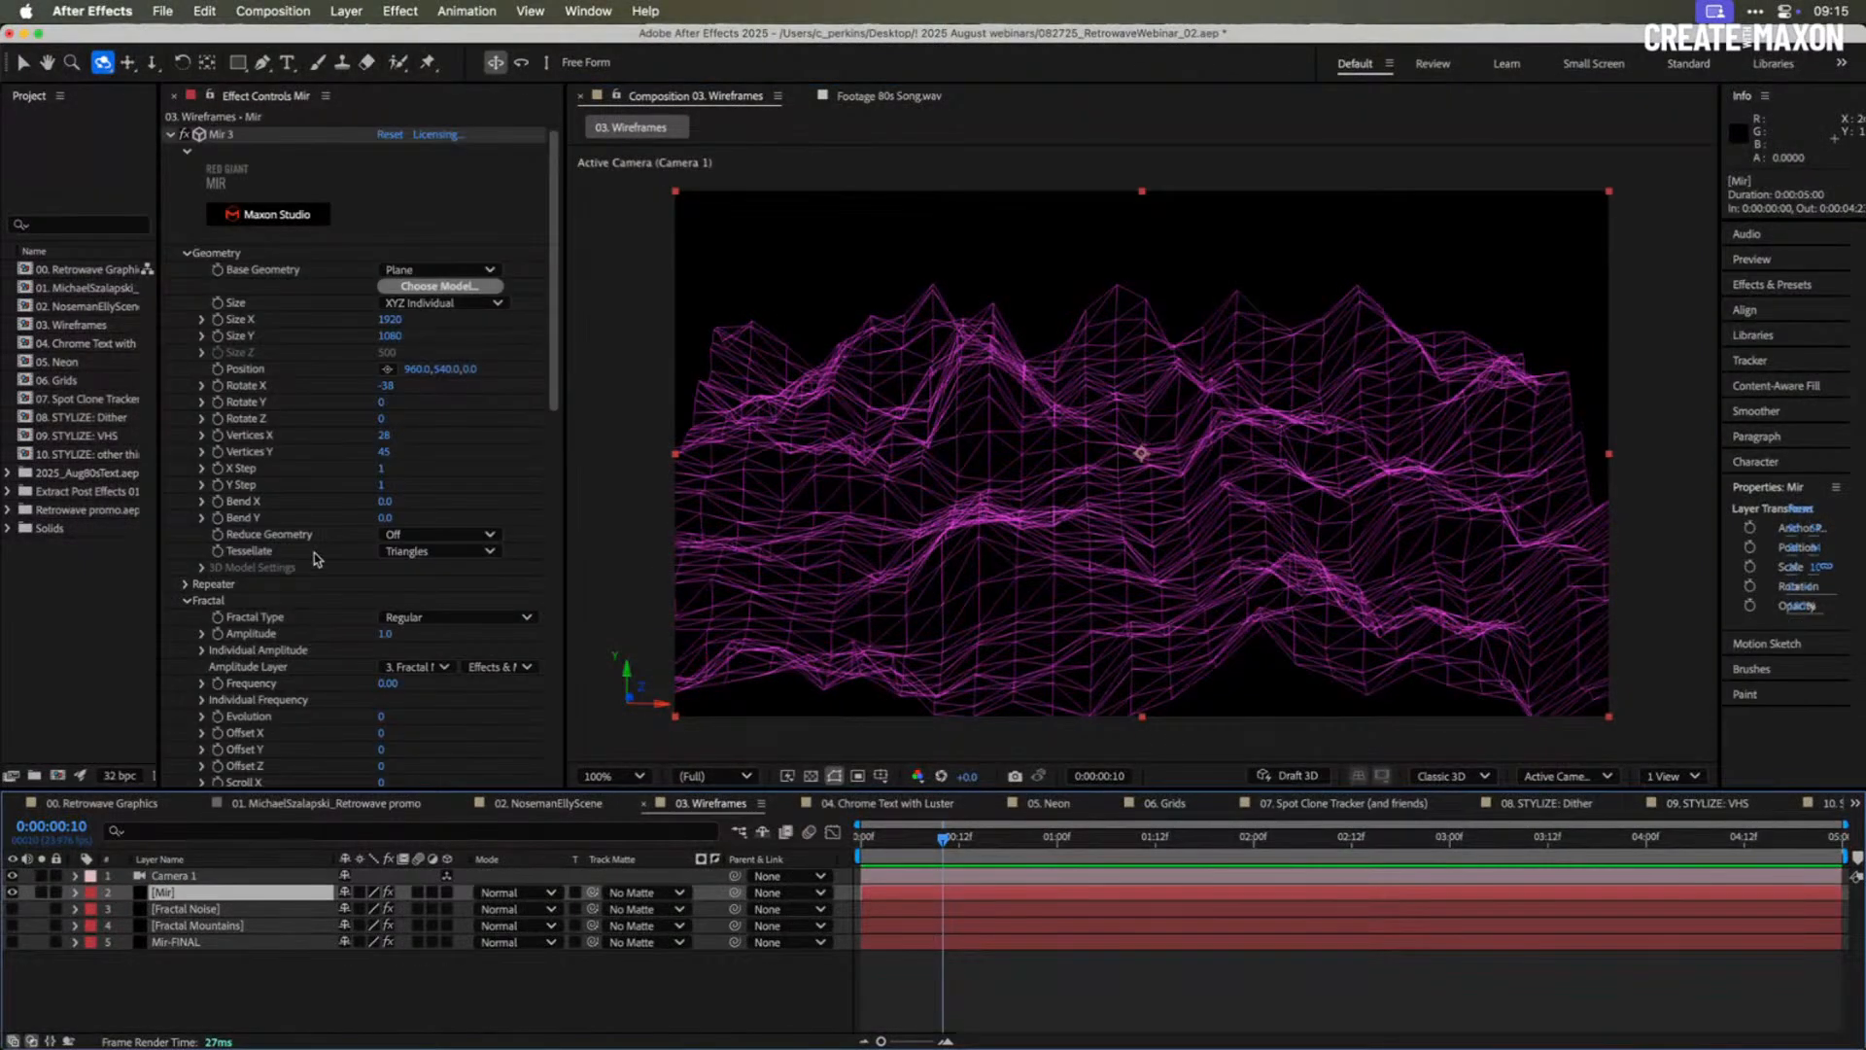
mouse_move(962, 497)
mouse_down()
mouse_move(984, 530)
mouse_move(953, 476)
mouse_up()
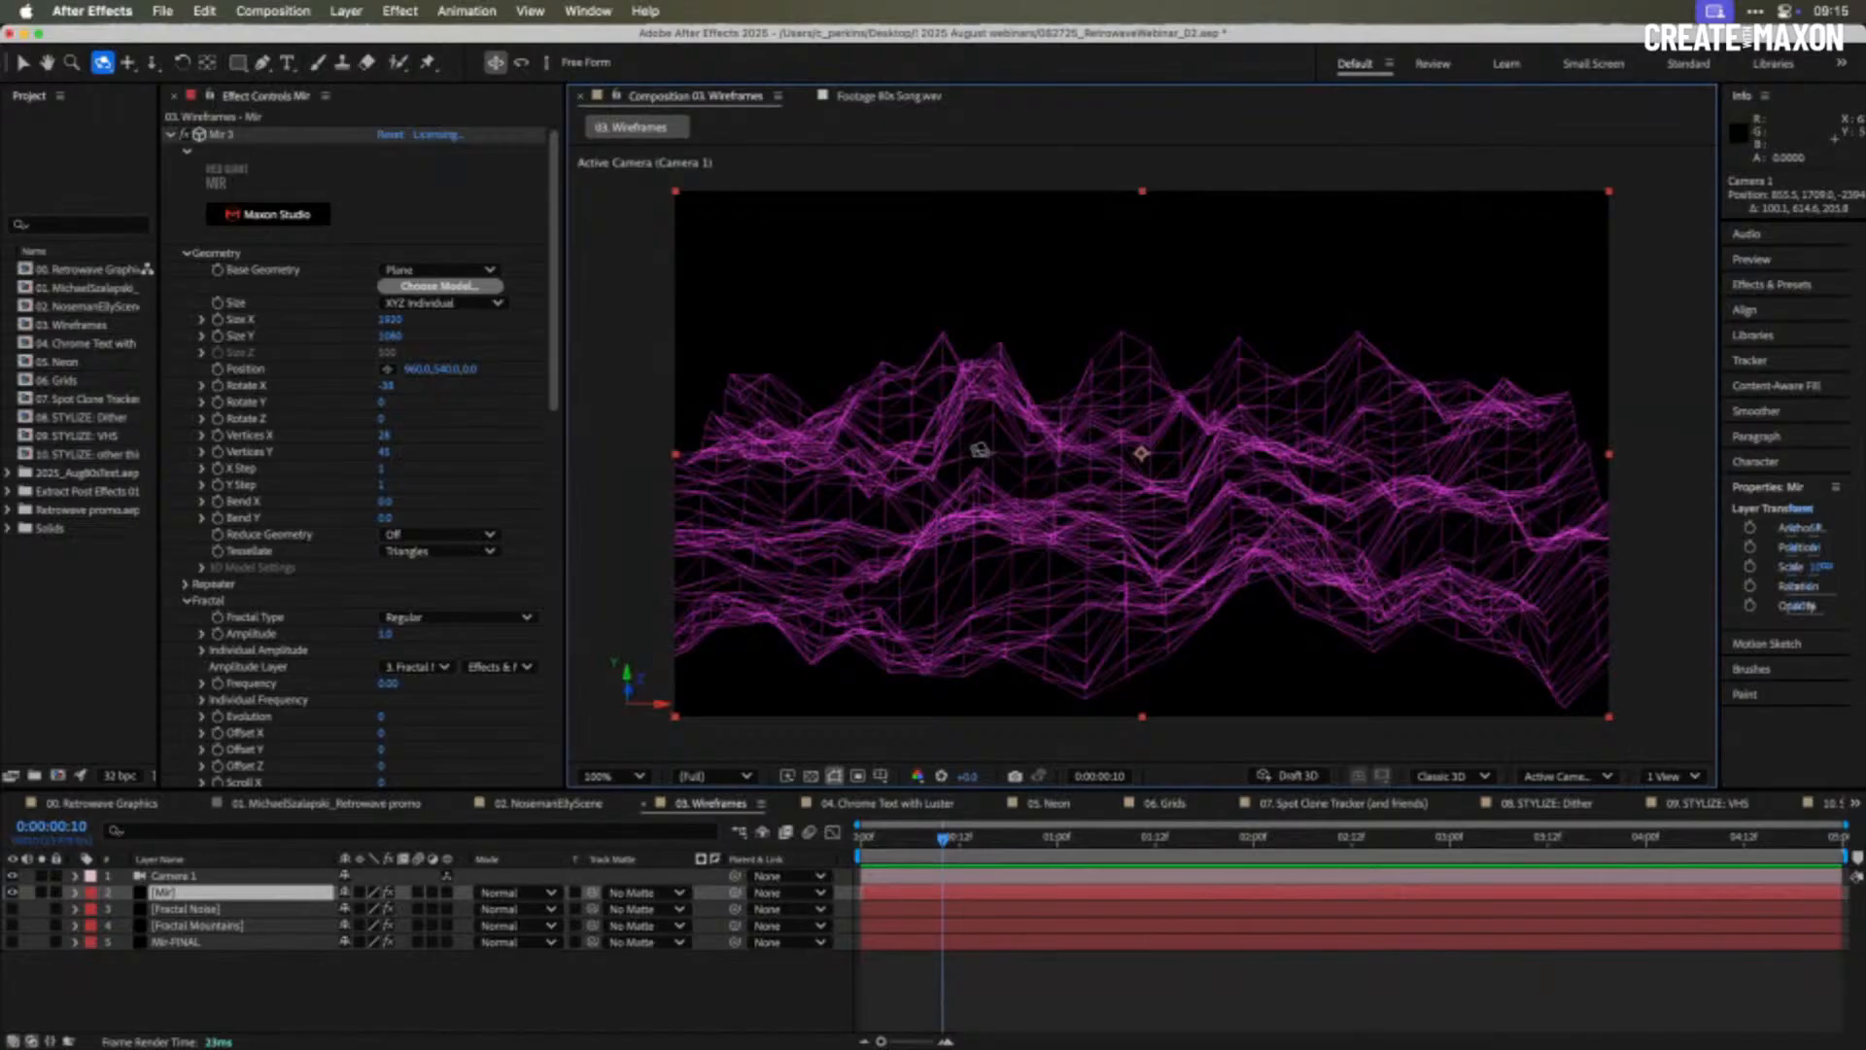
click(437, 553)
click(439, 595)
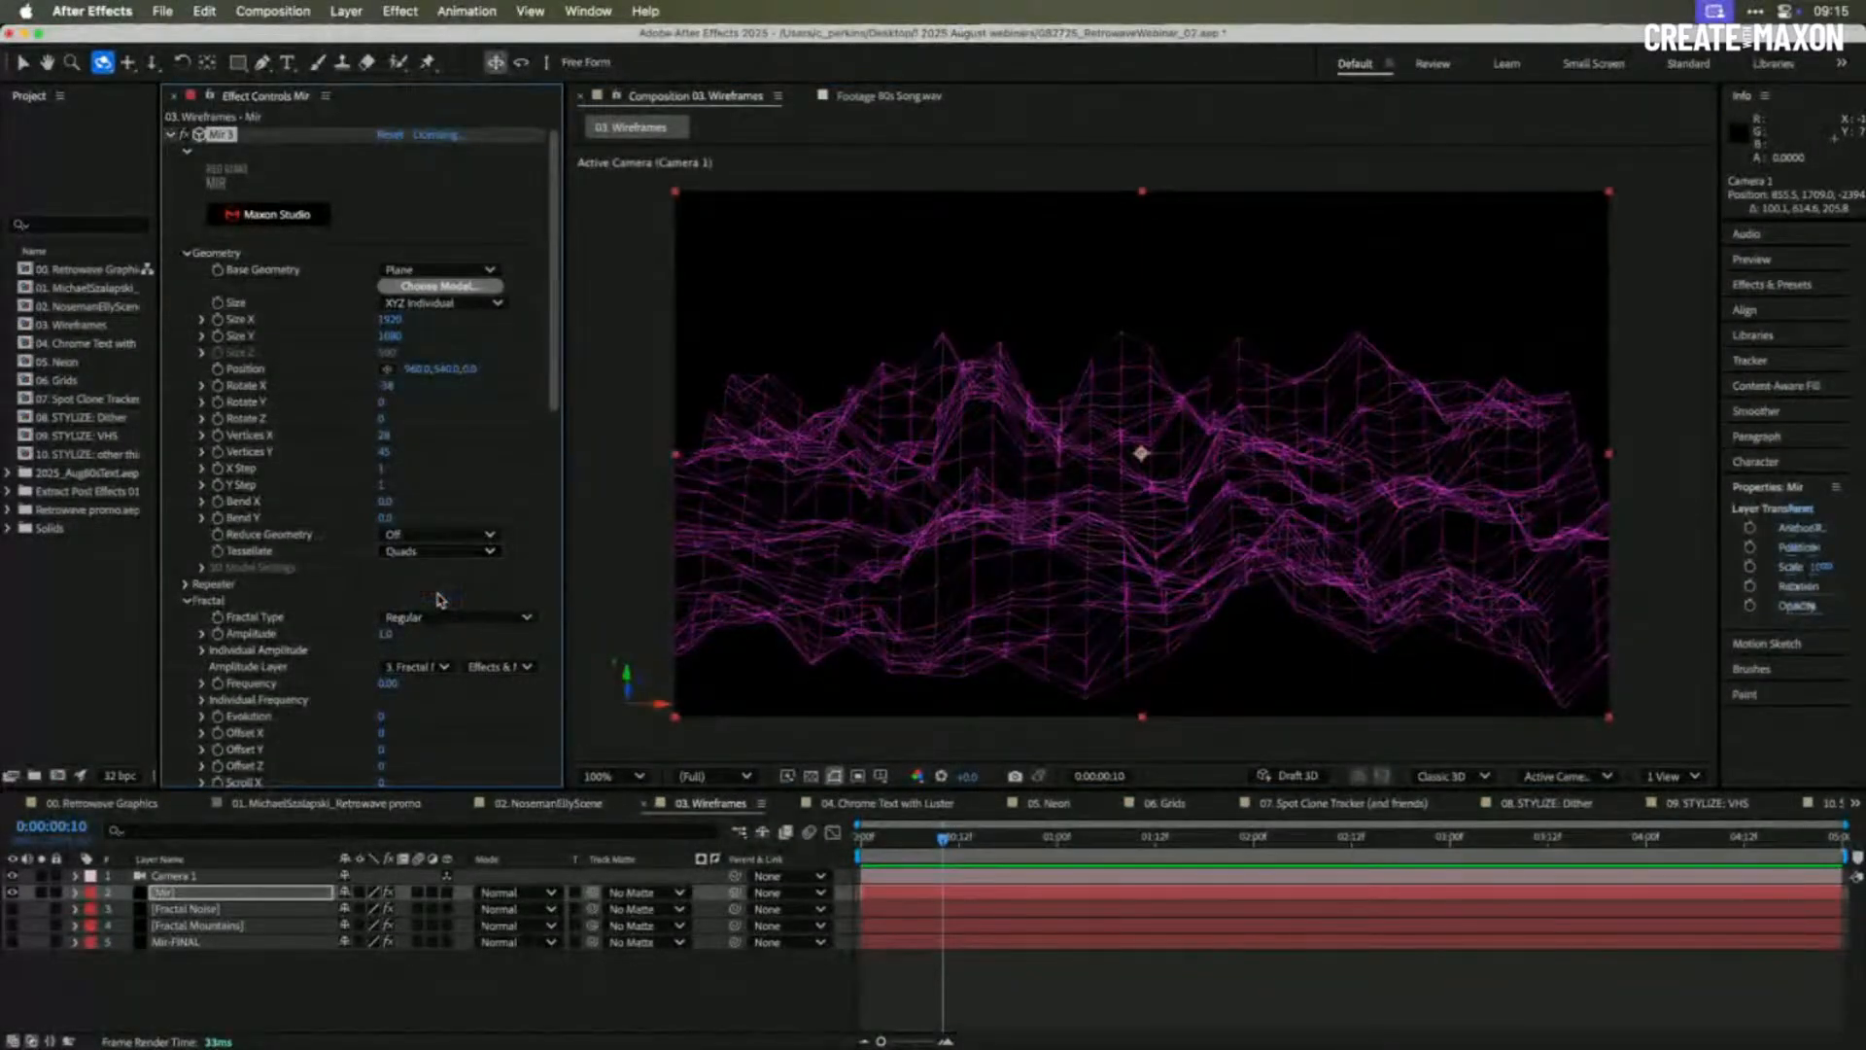
drag(865, 483, 884, 520)
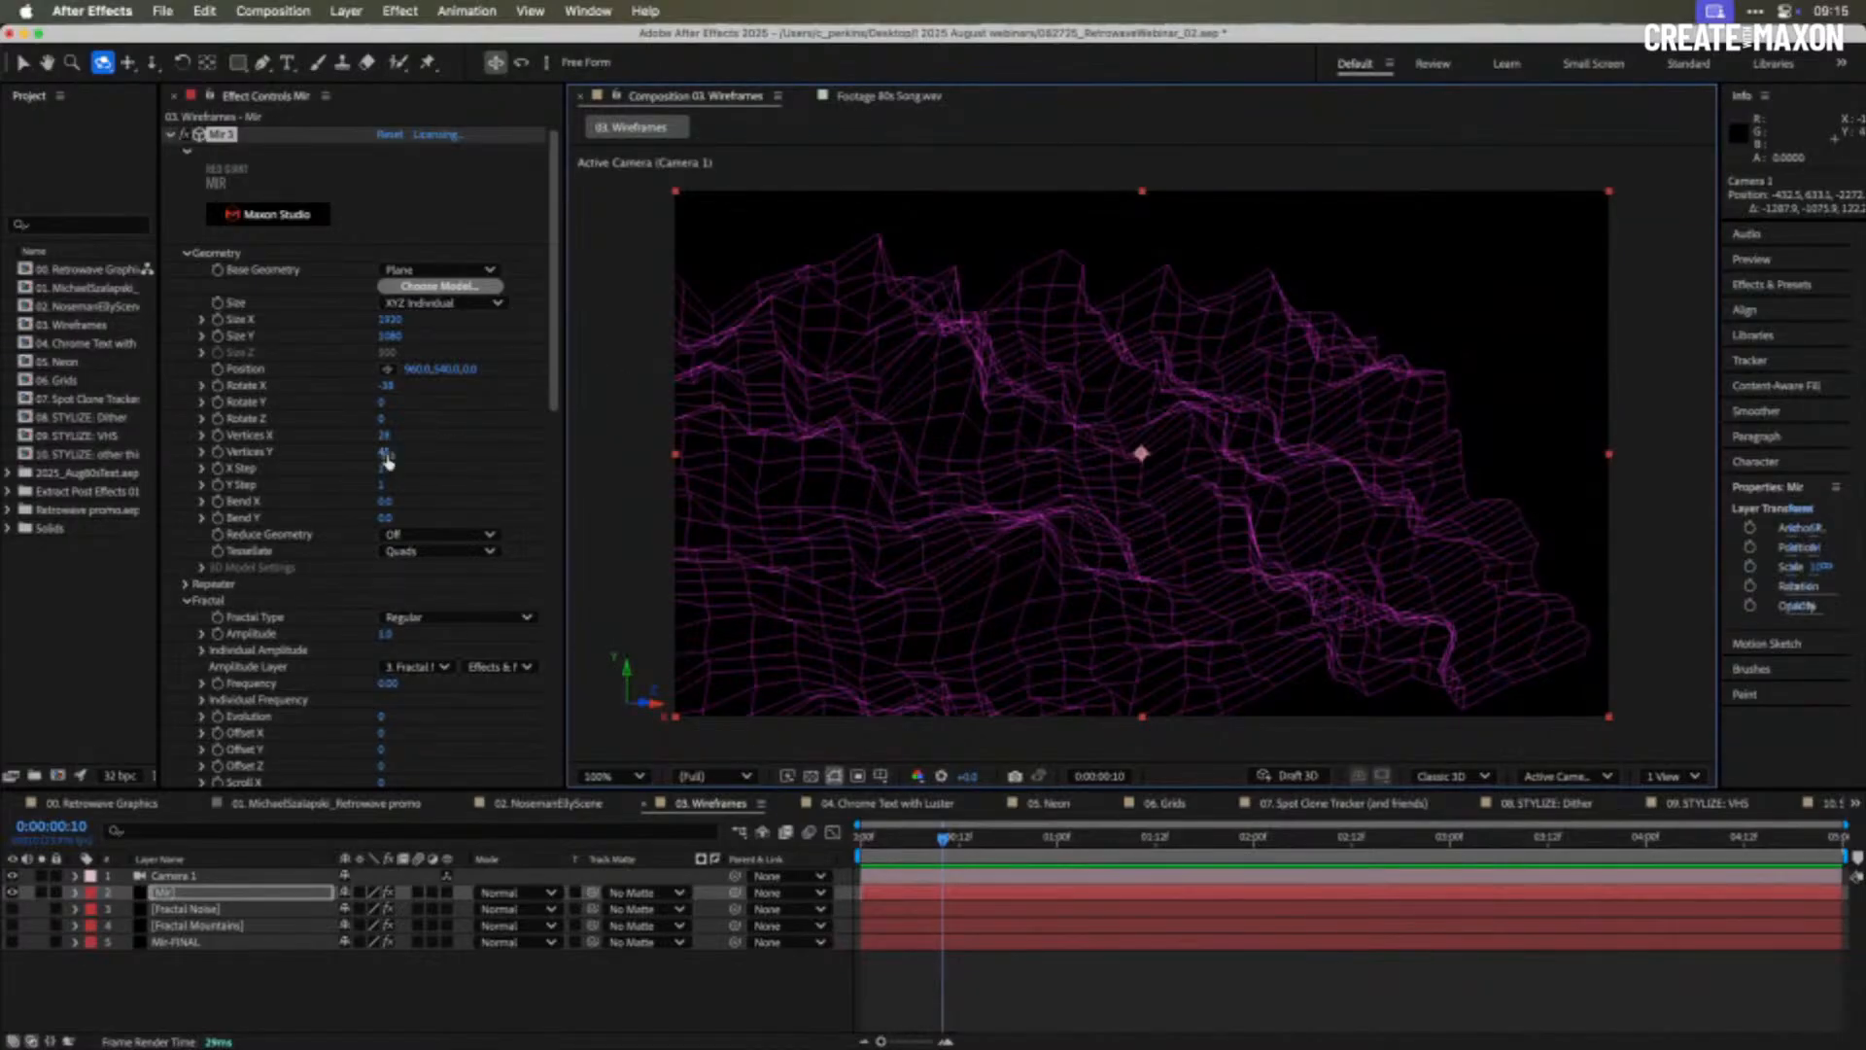
- Set the Mir plane's Vertices Y to 35 and Tessellate to Triangles, and orbit the camera to a low frontal view
drag(387, 461, 375, 453)
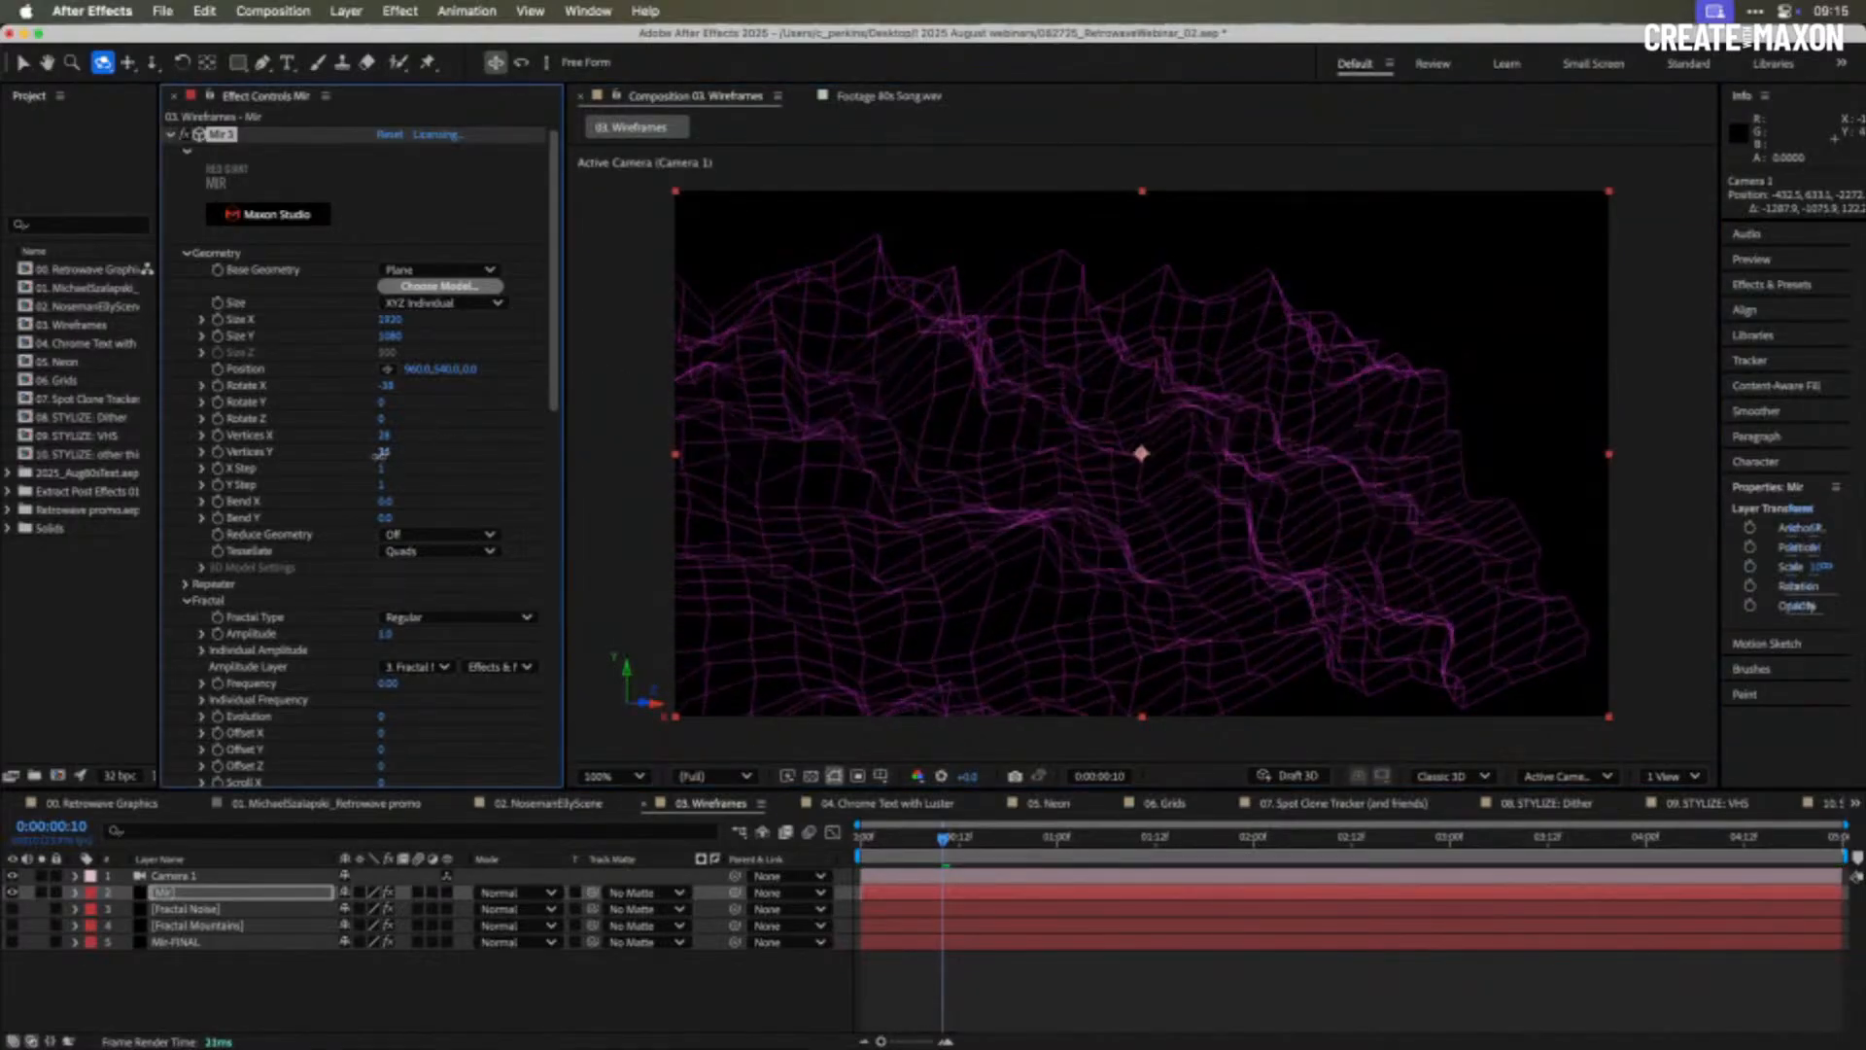
click(446, 552)
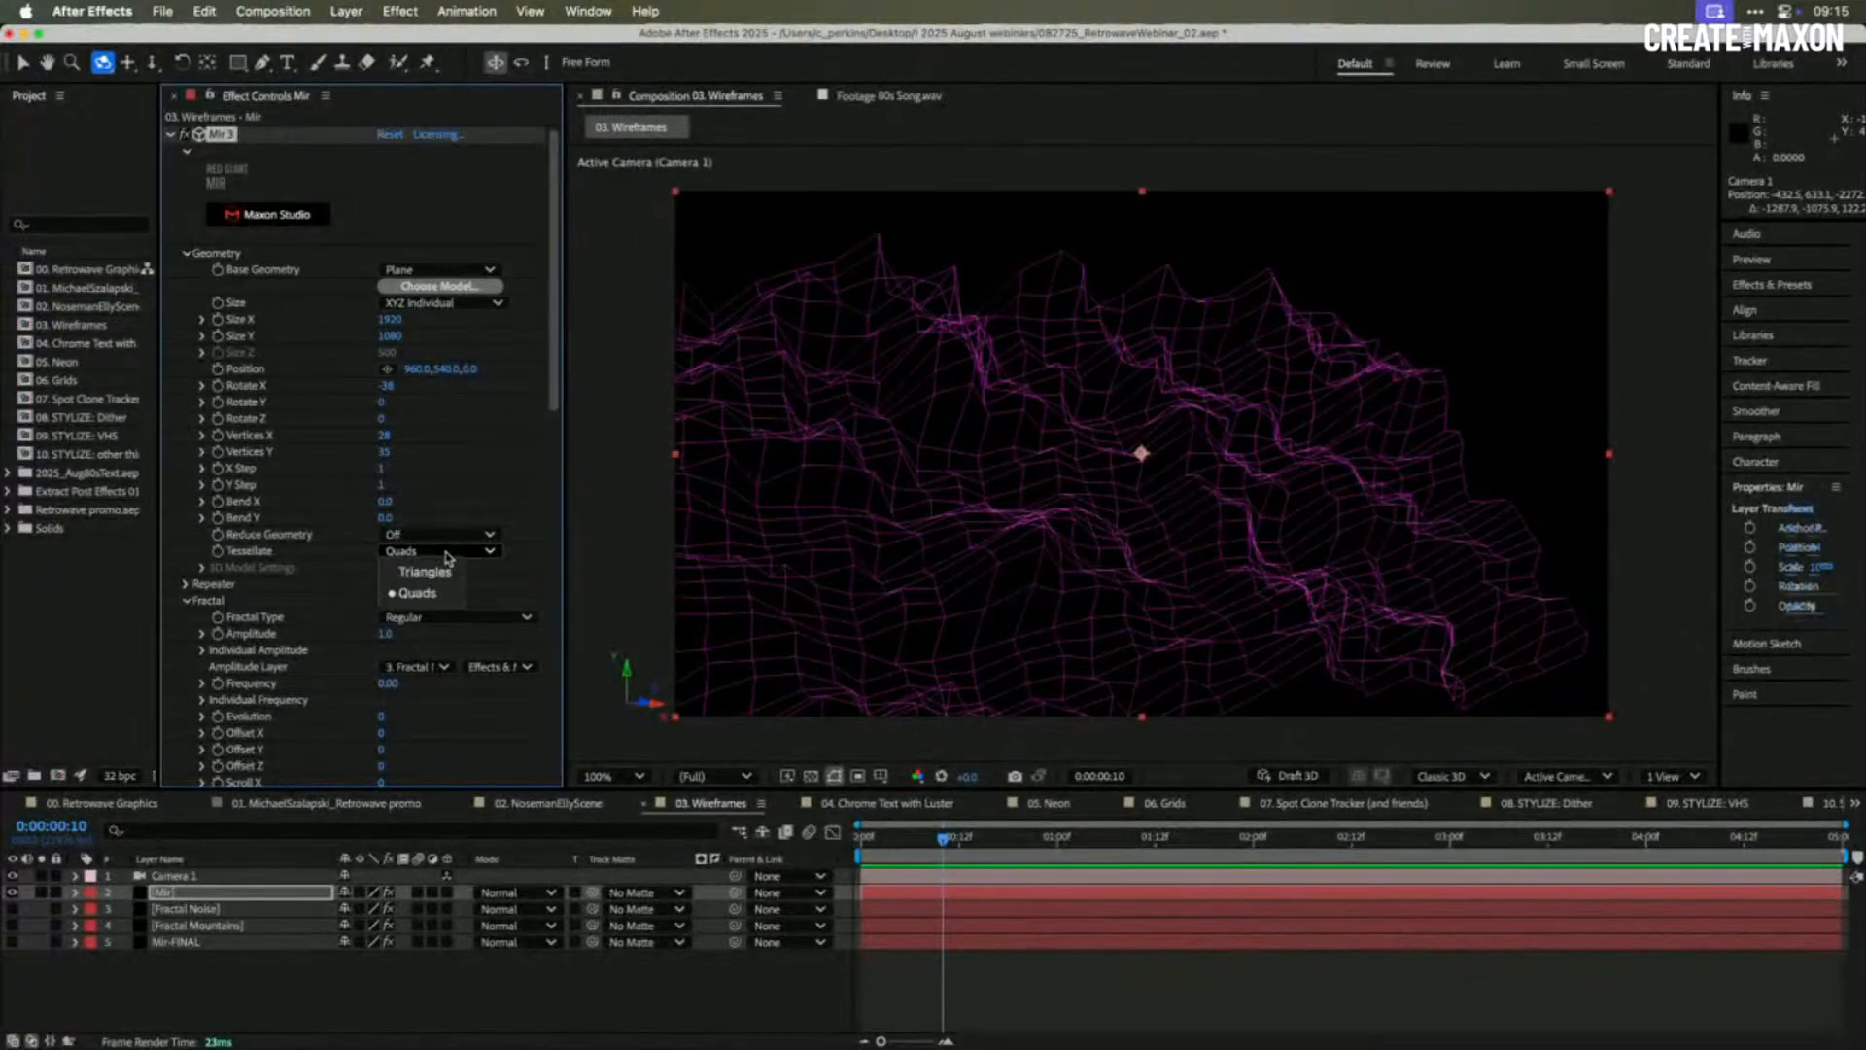
click(439, 572)
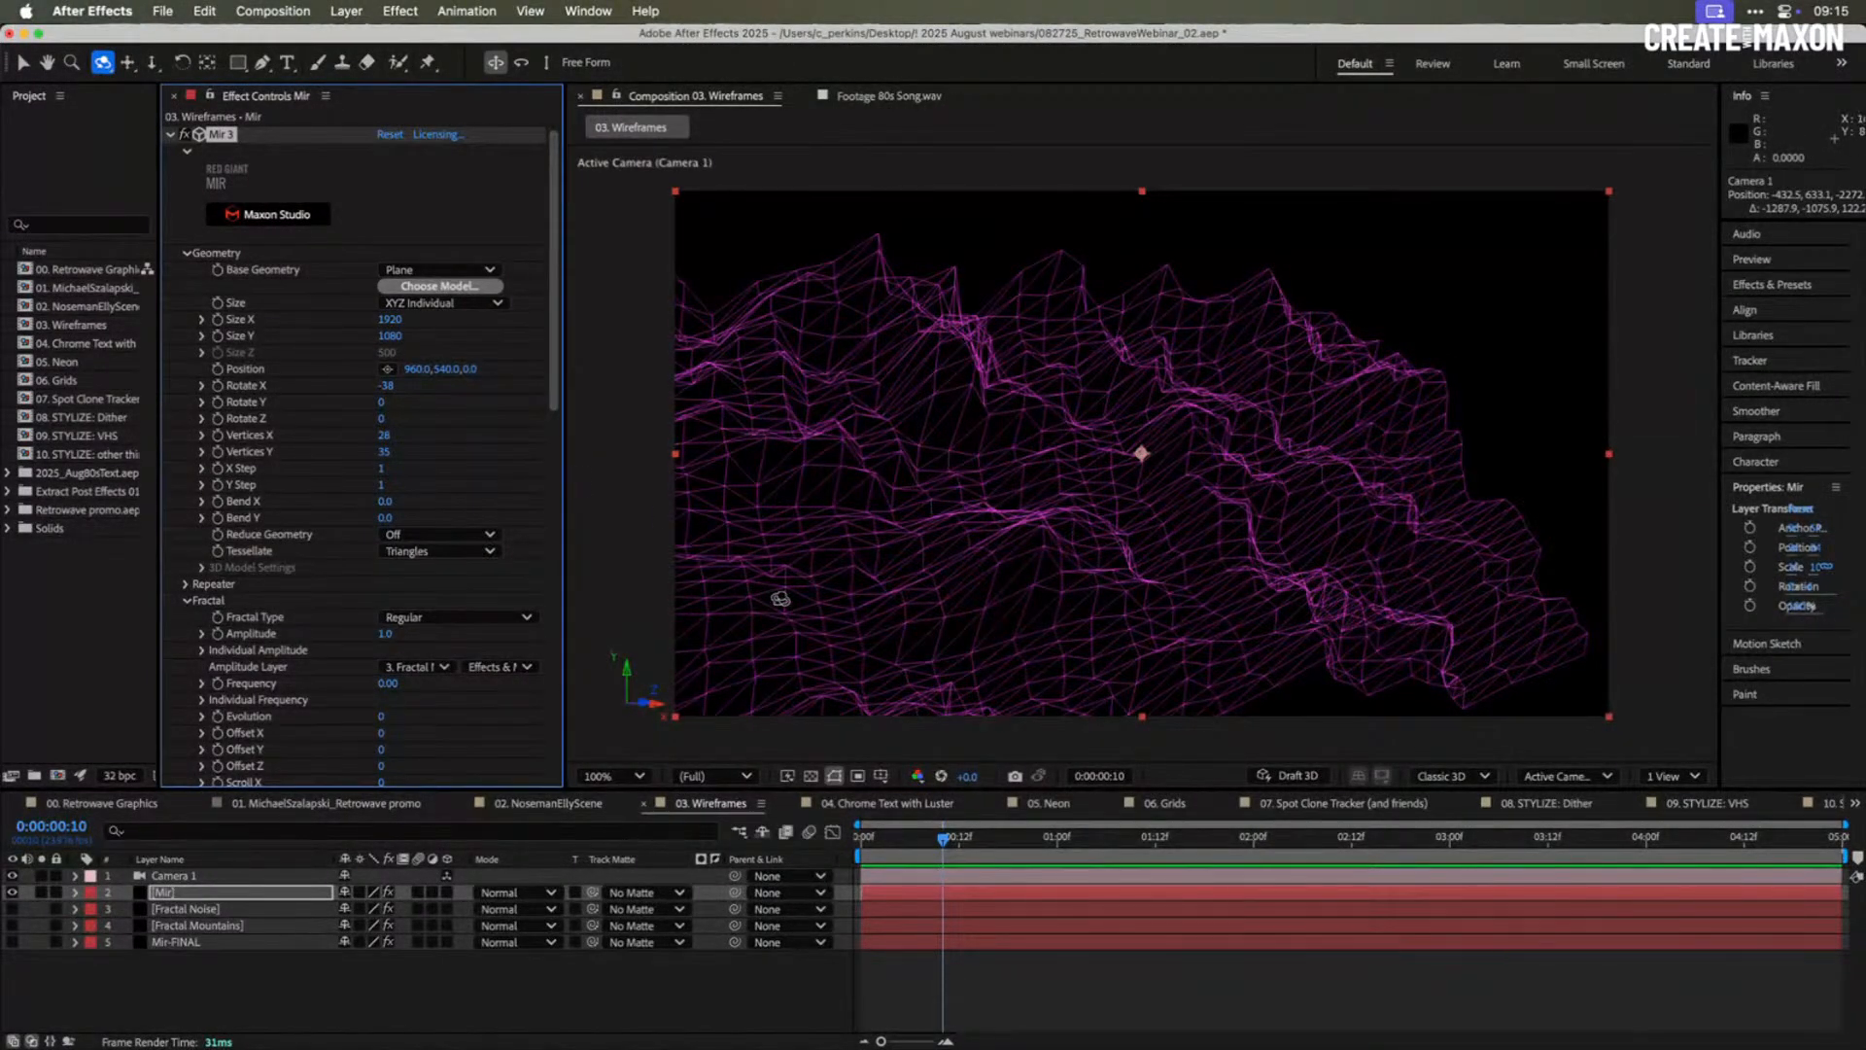
drag(820, 589, 764, 543)
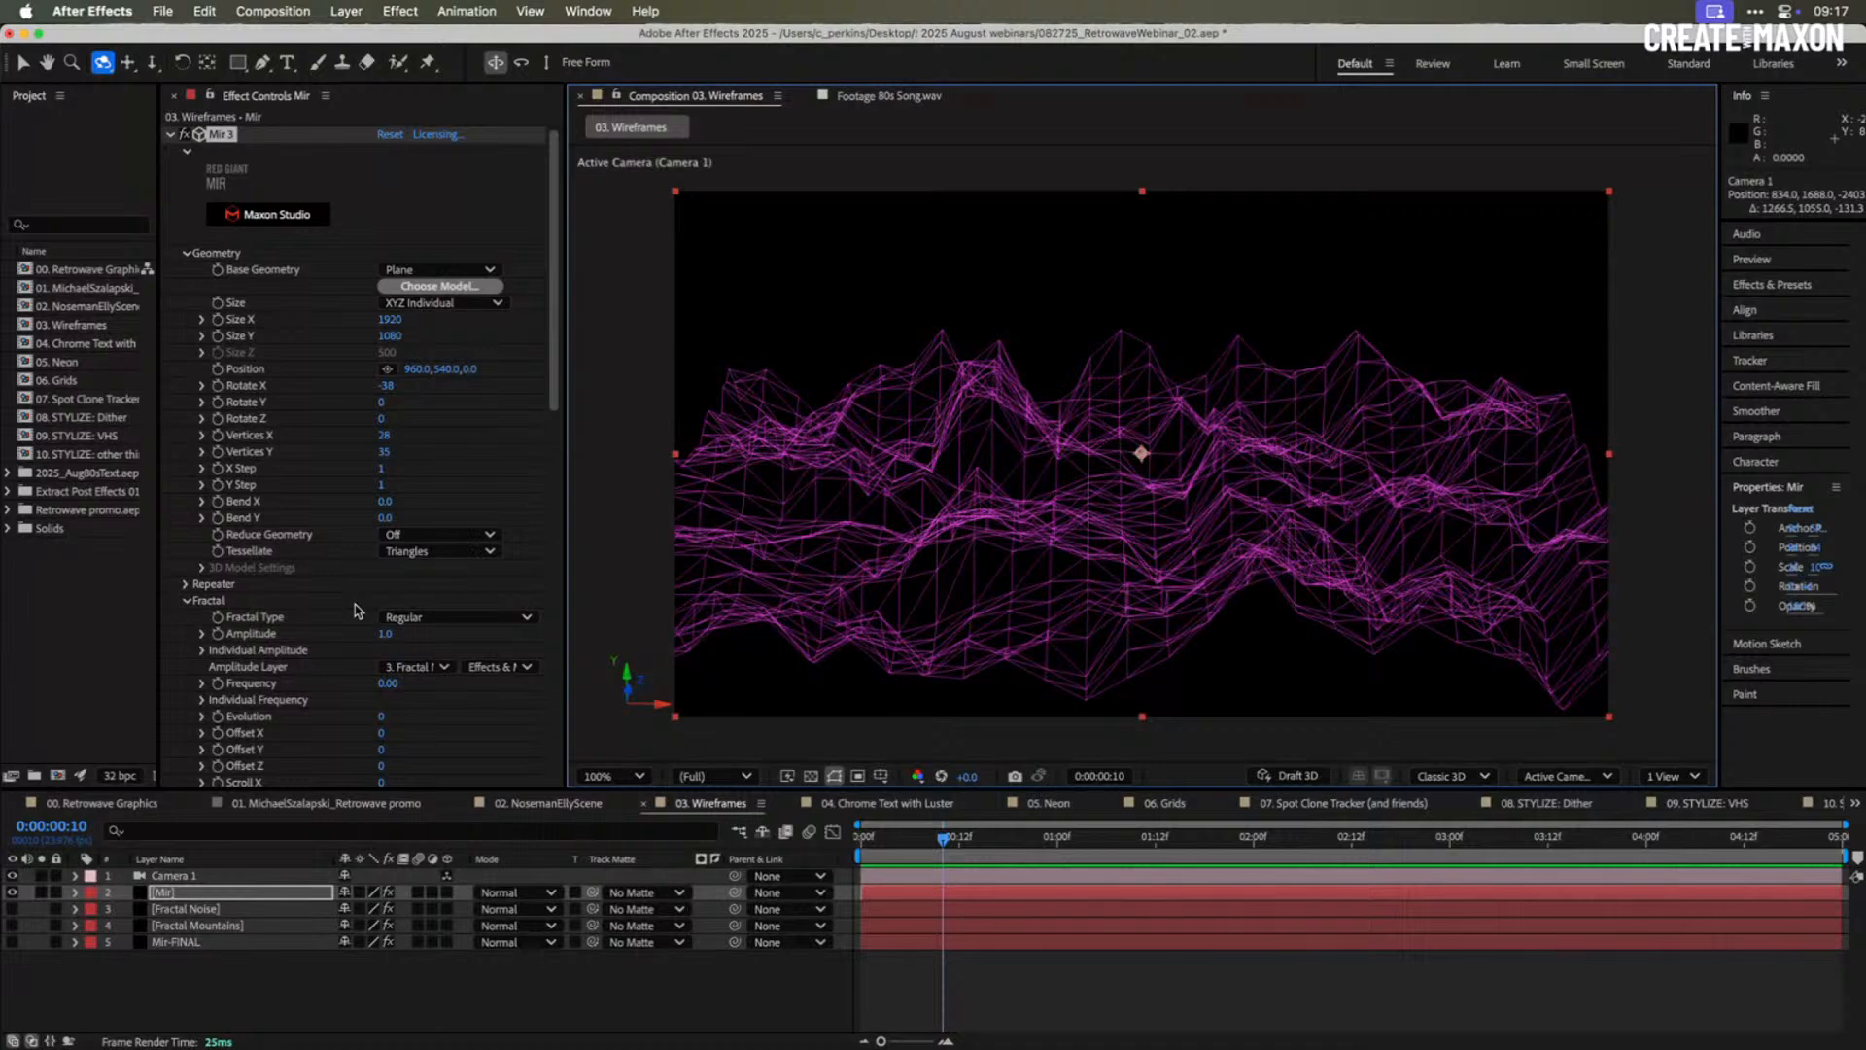
- Lower the Far distance in Mir's Visibility settings to 3700
scroll(350, 612, down, 8)
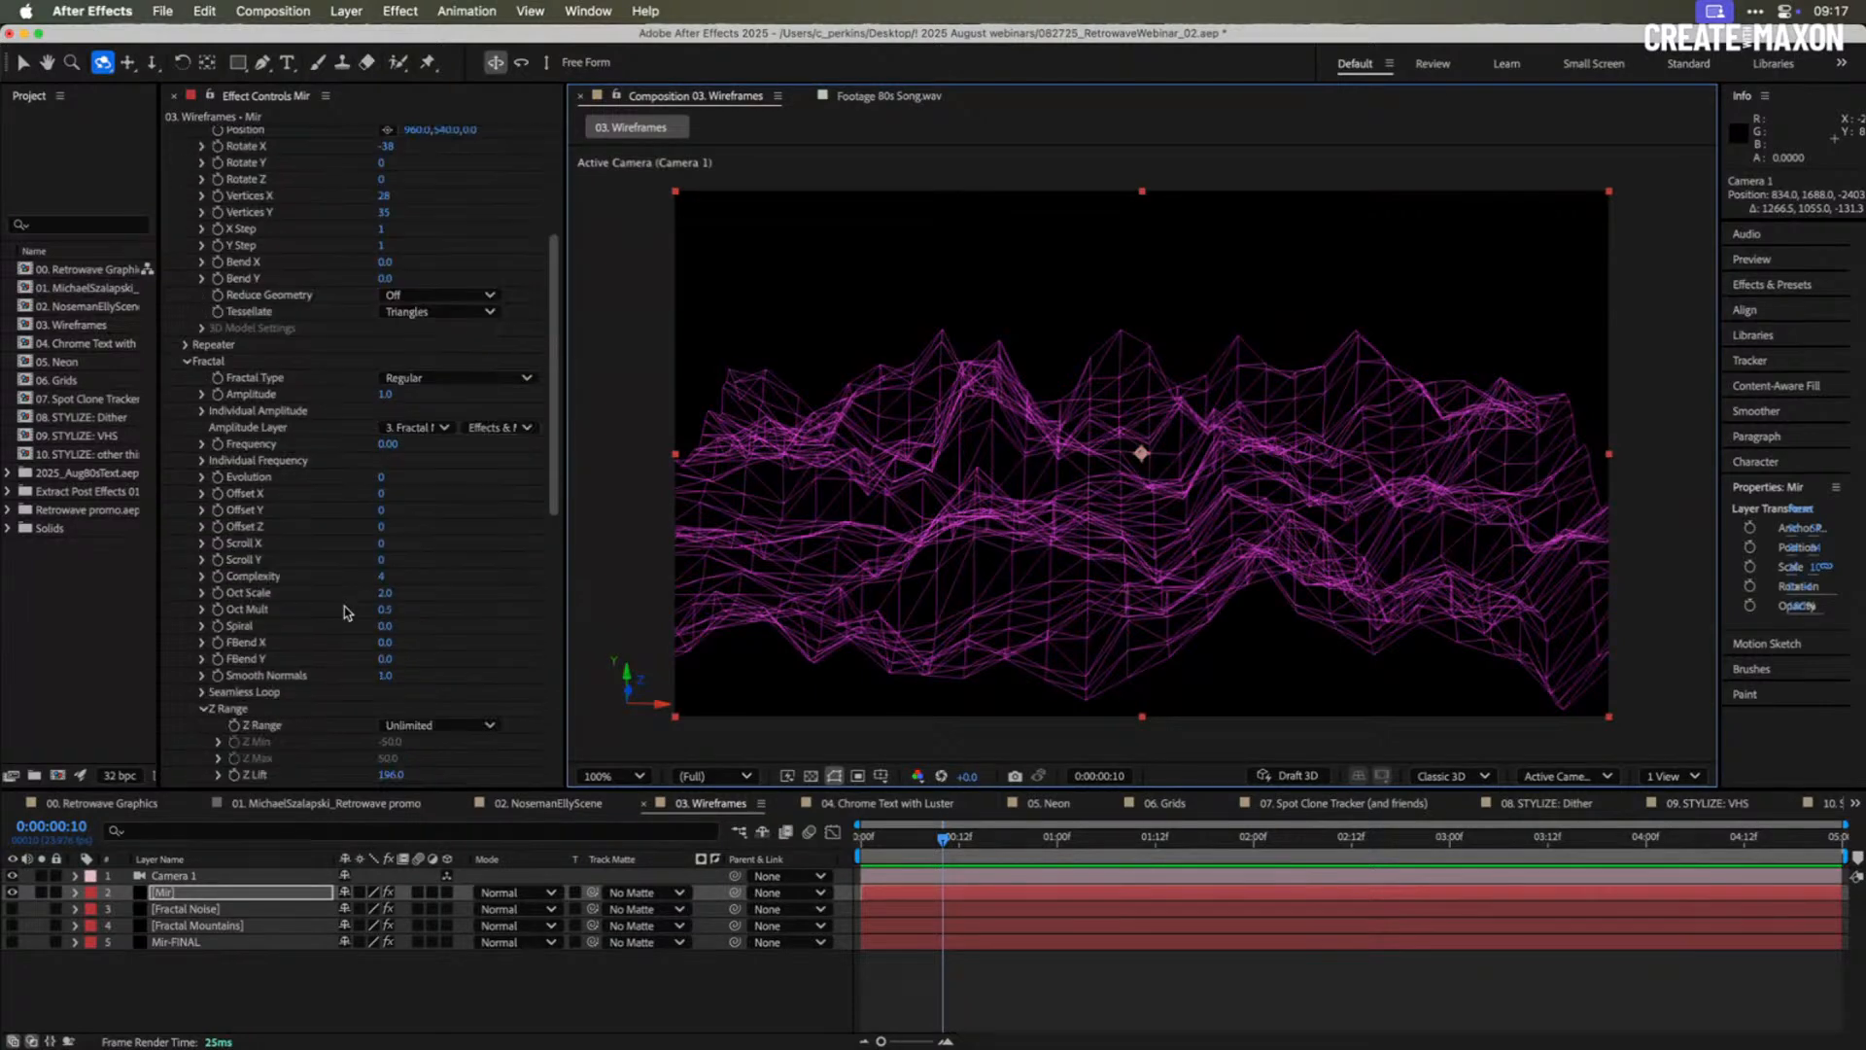
scroll(347, 612, down, 1)
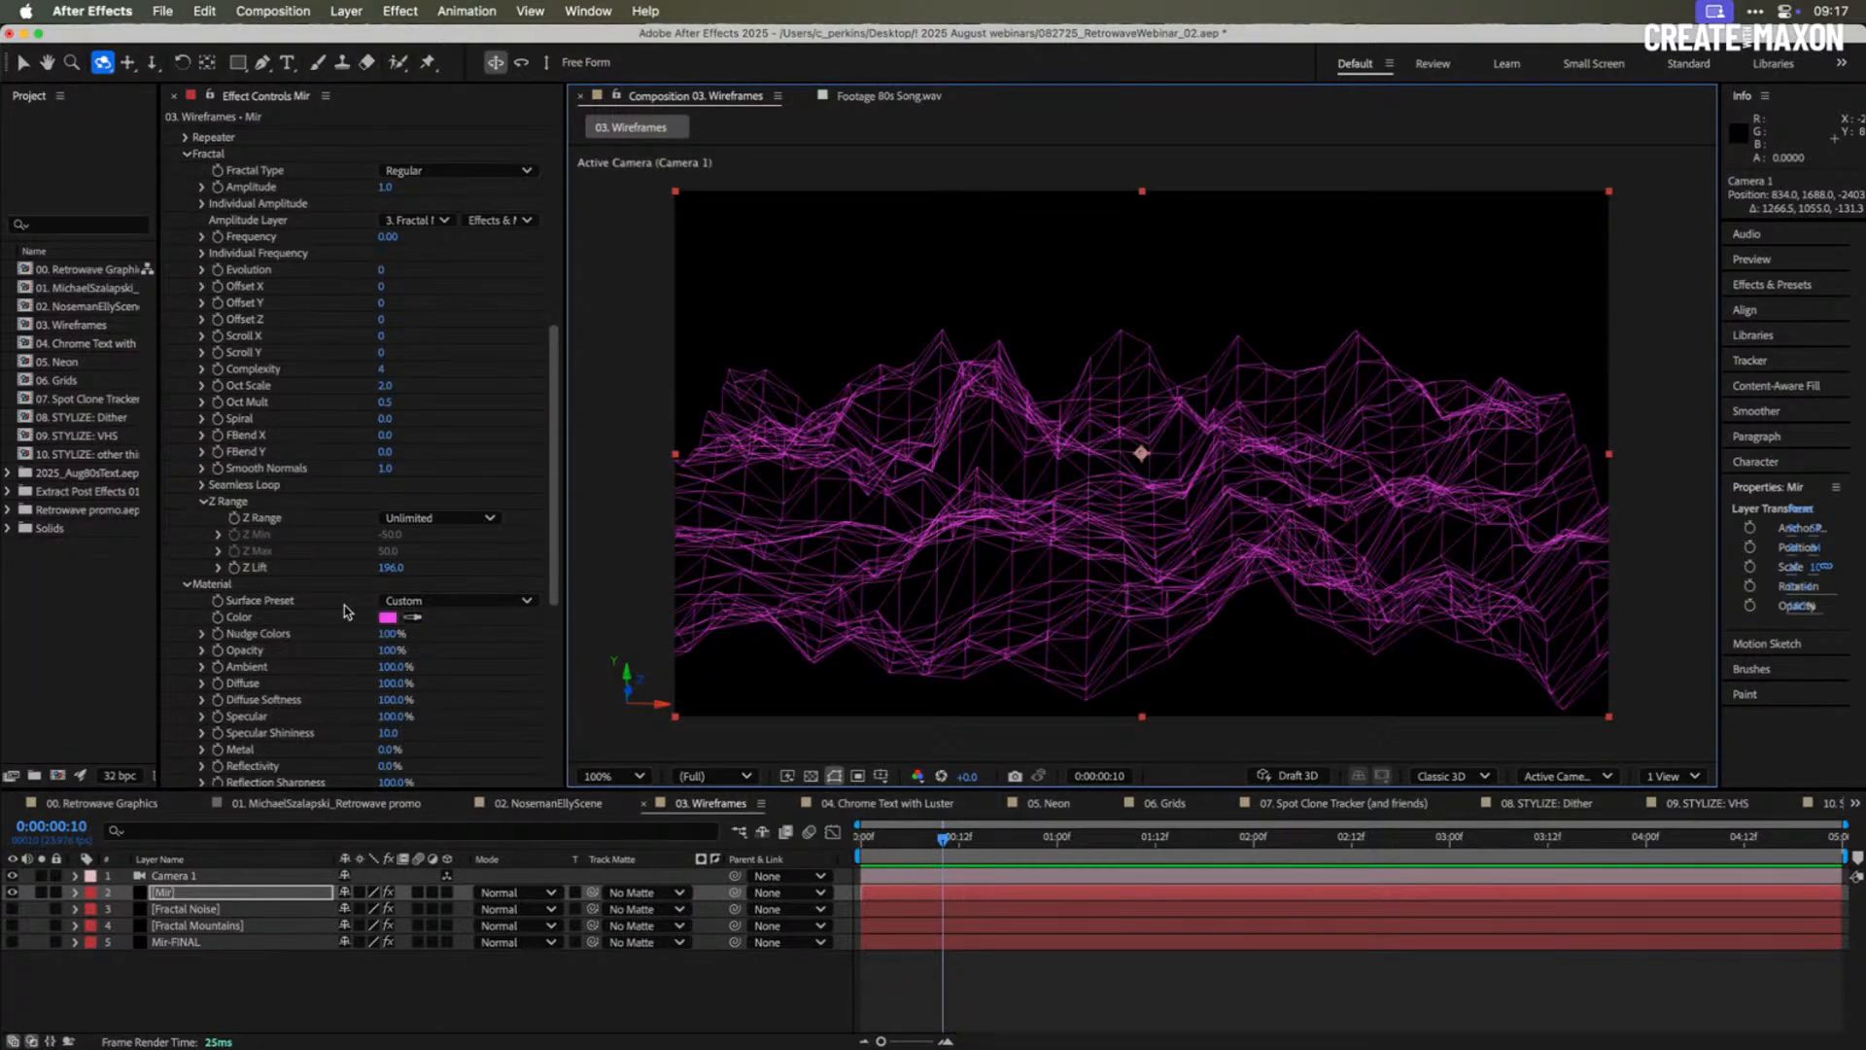
scroll(345, 611, down, 5)
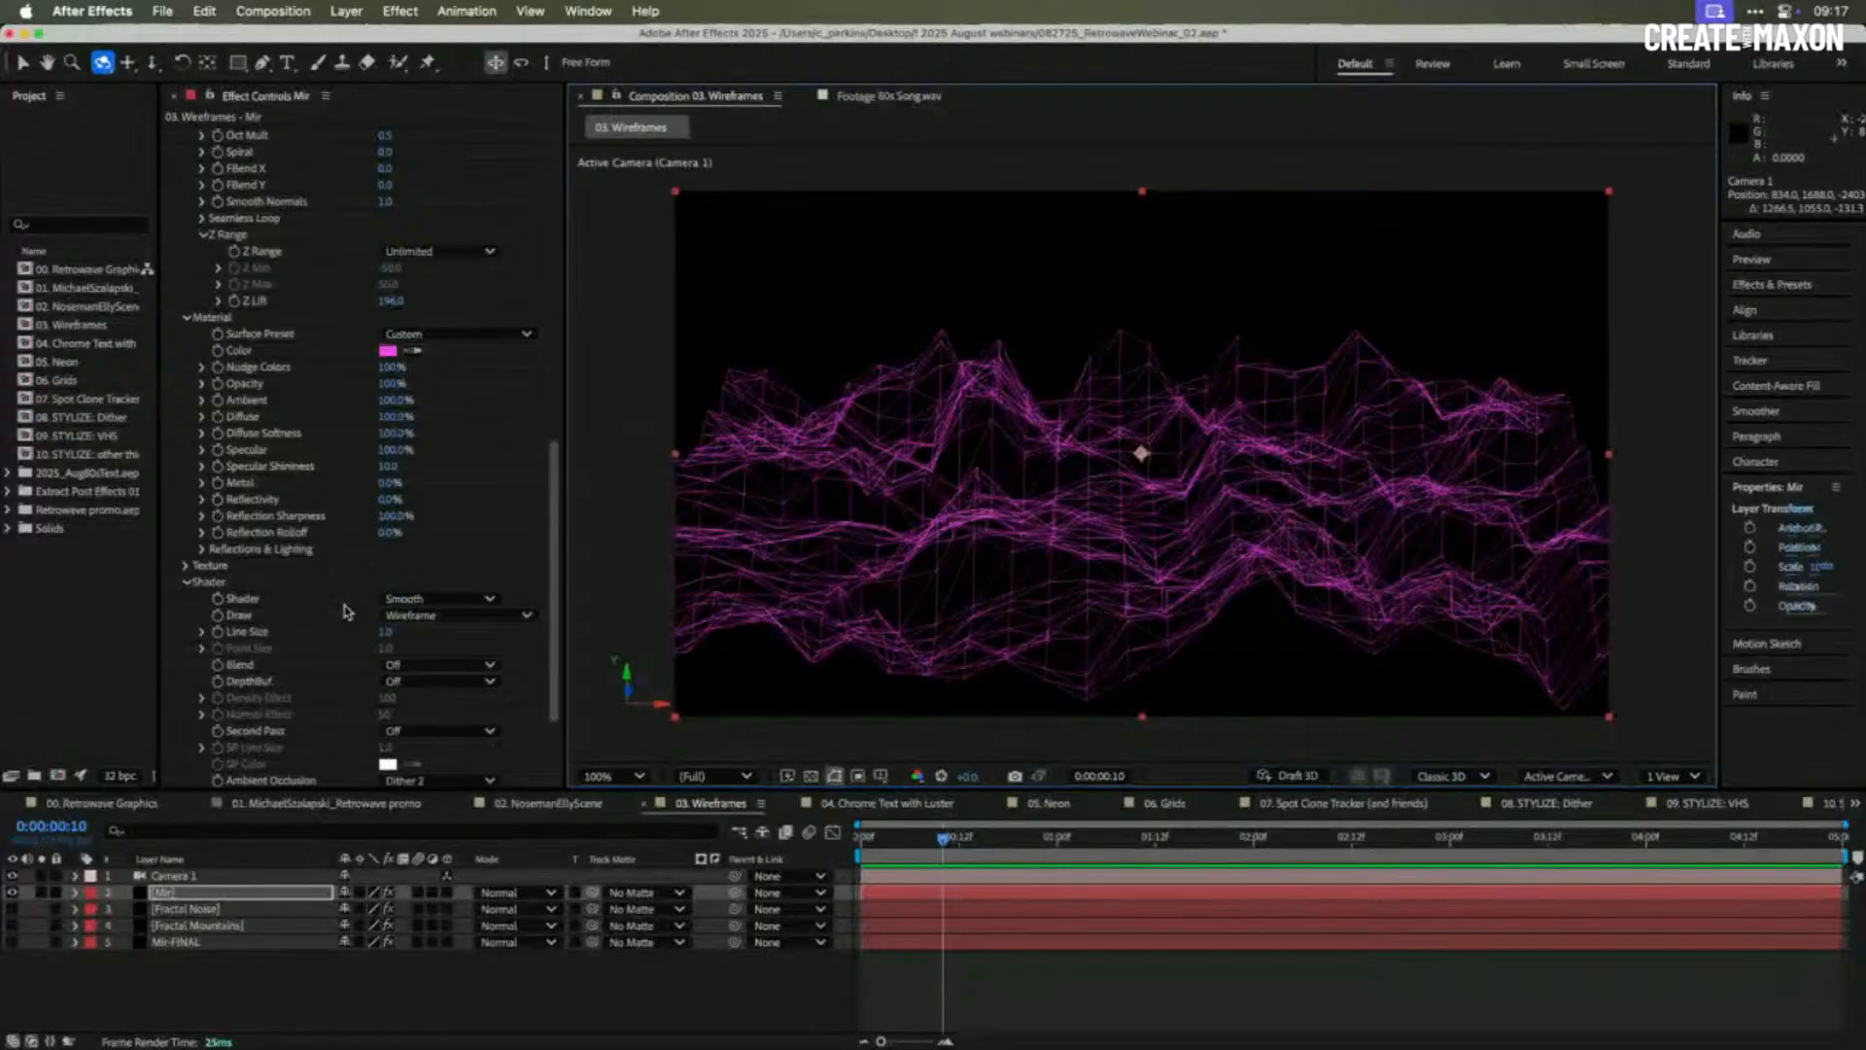
scroll(347, 612, down, 1)
scroll(347, 612, down, 1)
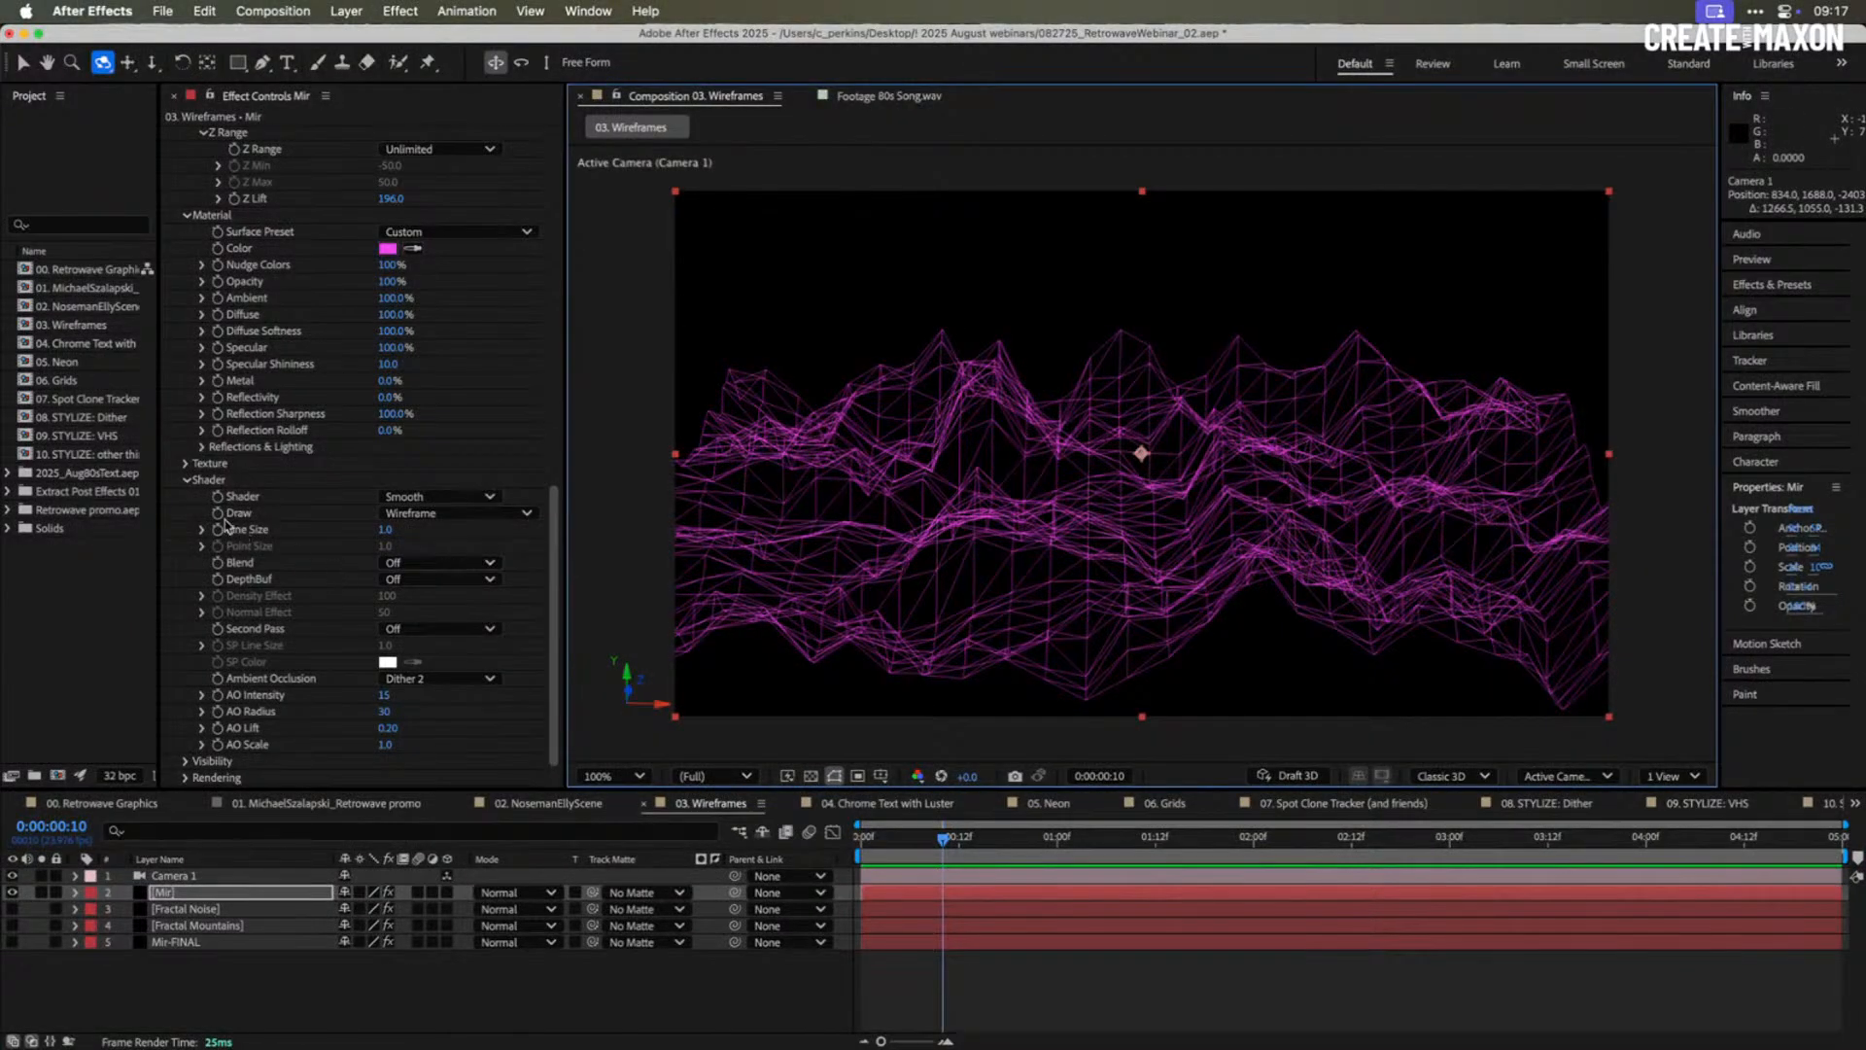
click(190, 486)
click(189, 482)
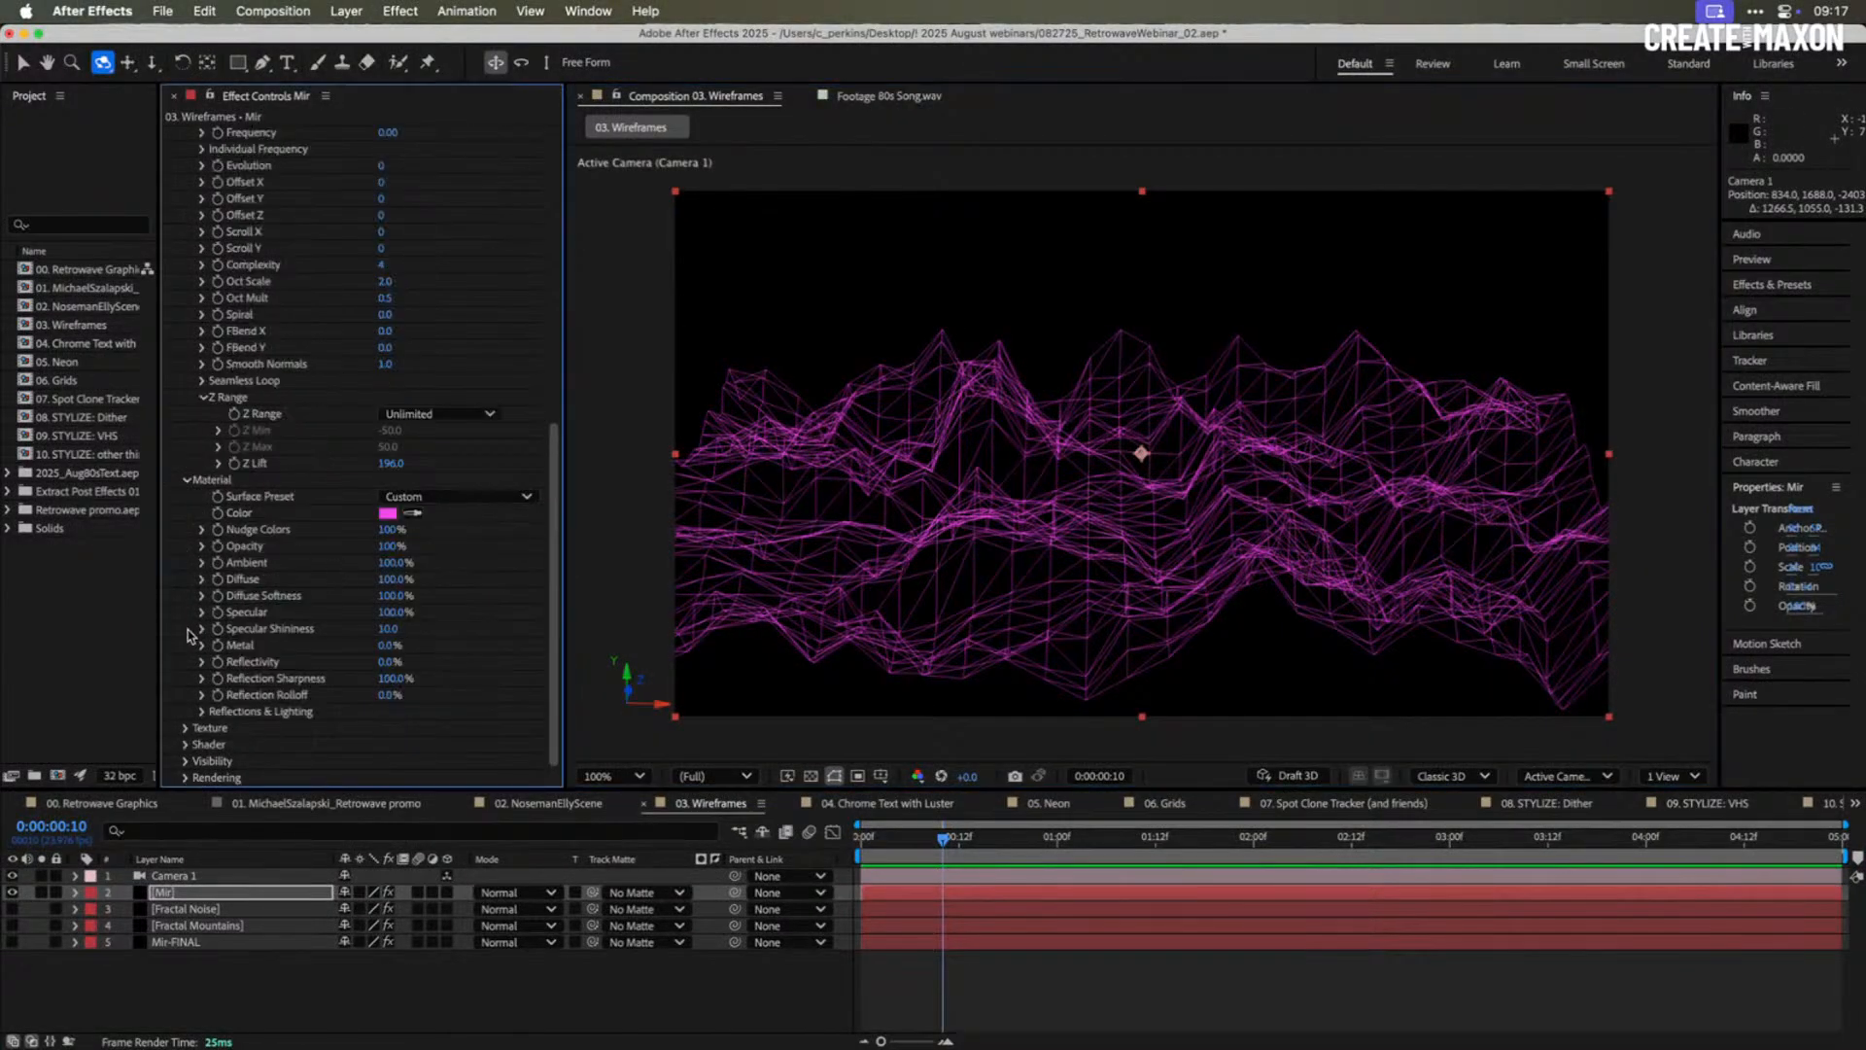
click(186, 762)
scroll(292, 641, down, 3)
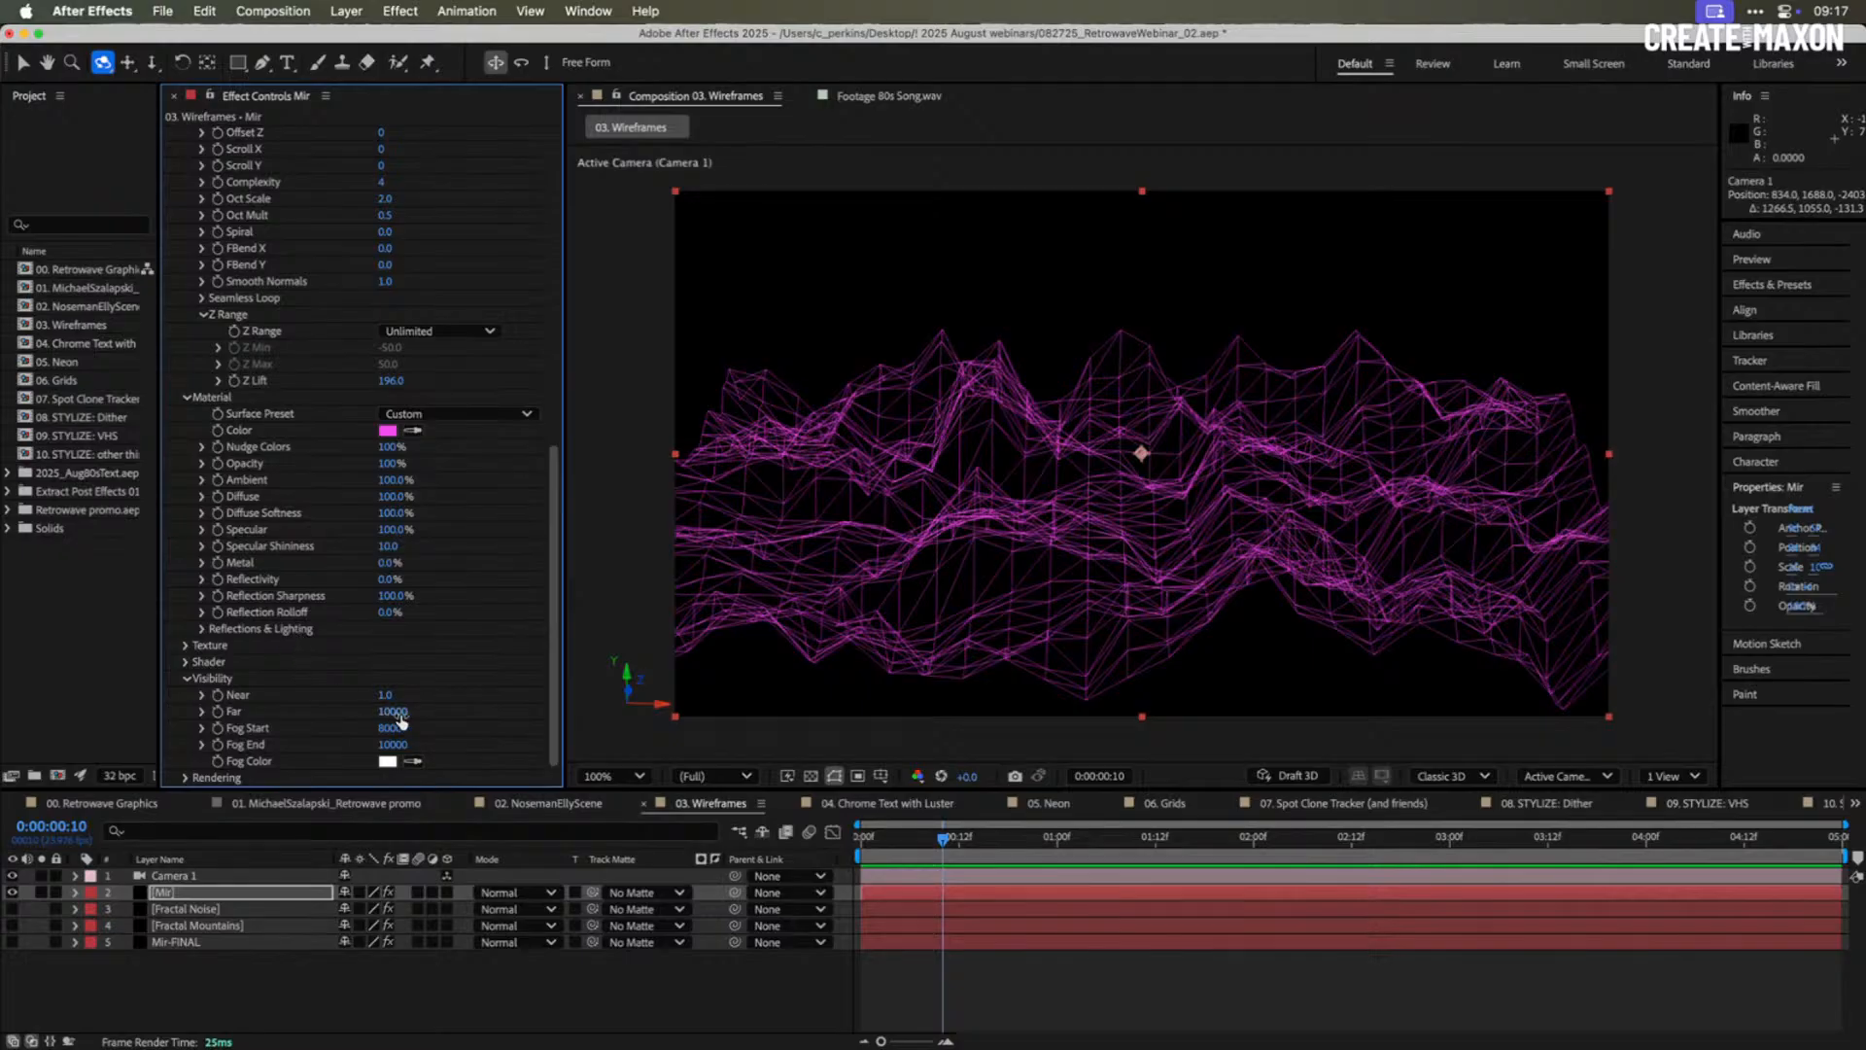
drag(399, 714, 325, 710)
drag(330, 708, 329, 709)
- Sample the black background as Mir's Fog Color and set Fog Start to 1640 and Fog End to 5520
click(410, 764)
click(822, 282)
drag(339, 732, 437, 742)
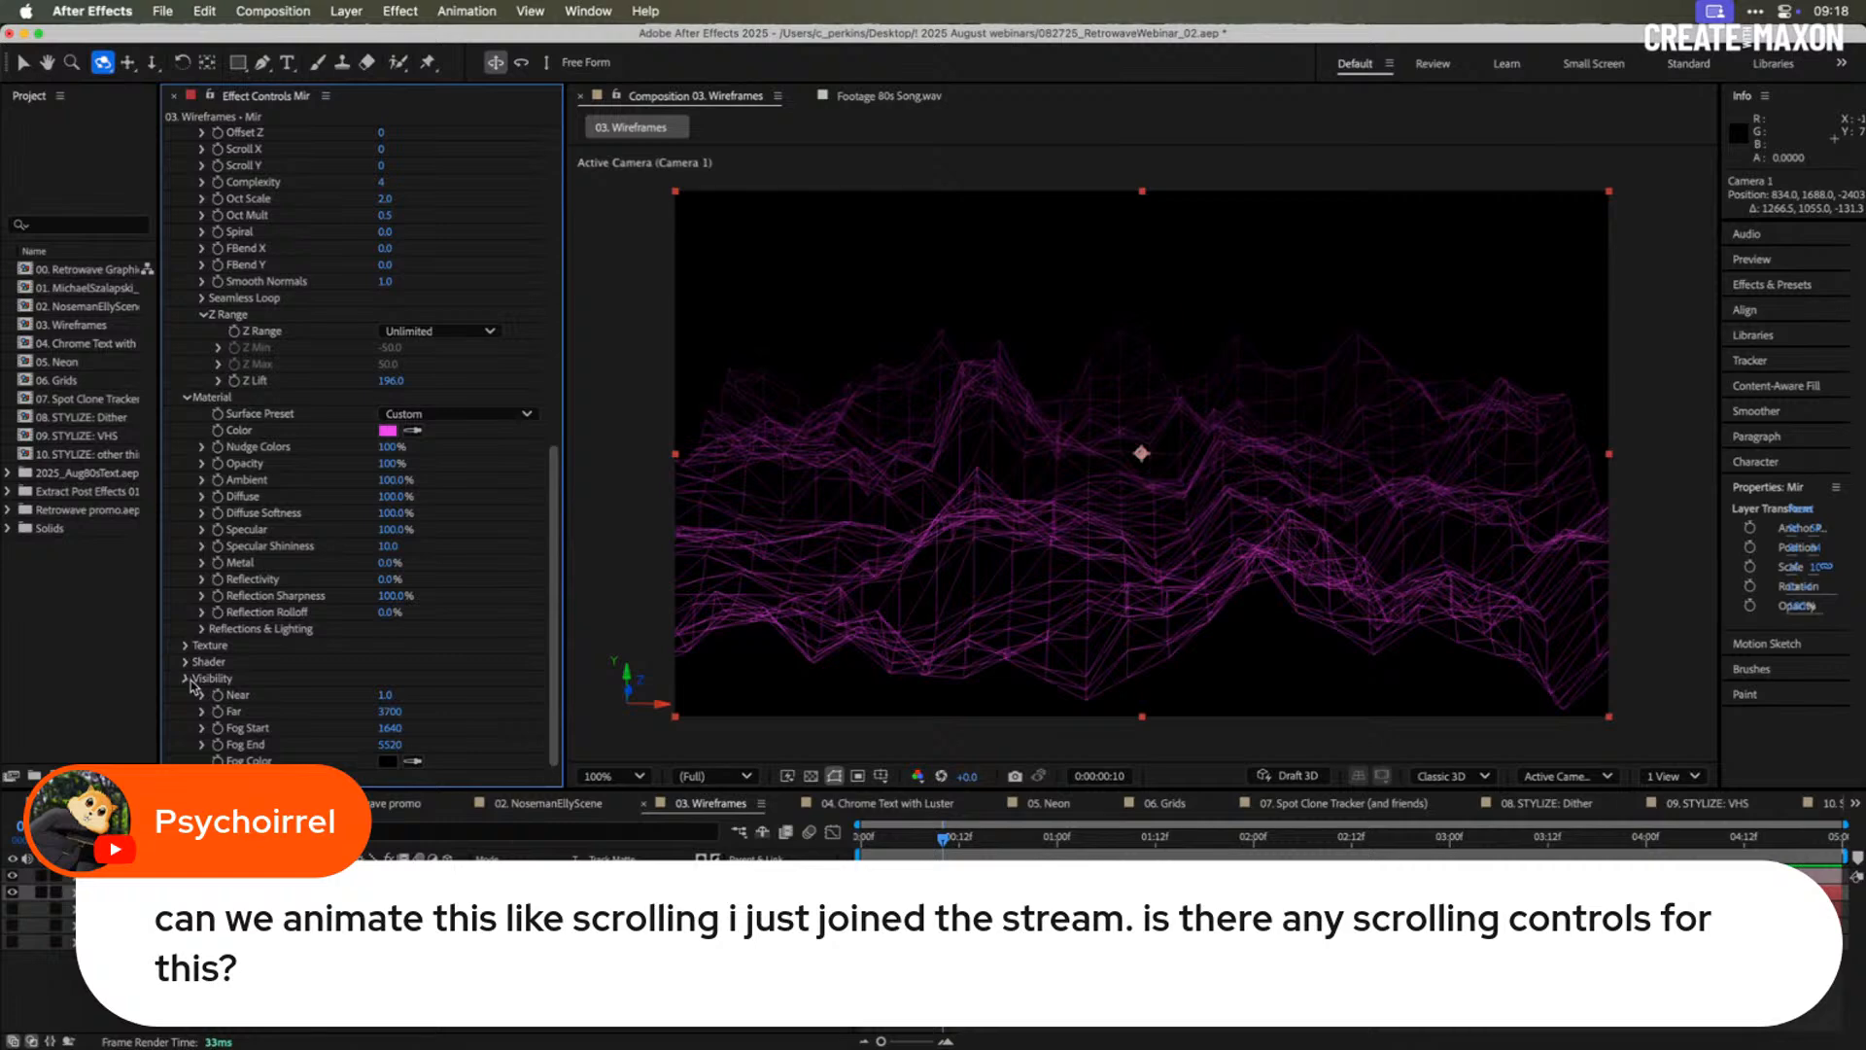
scroll(192, 686, up, 3)
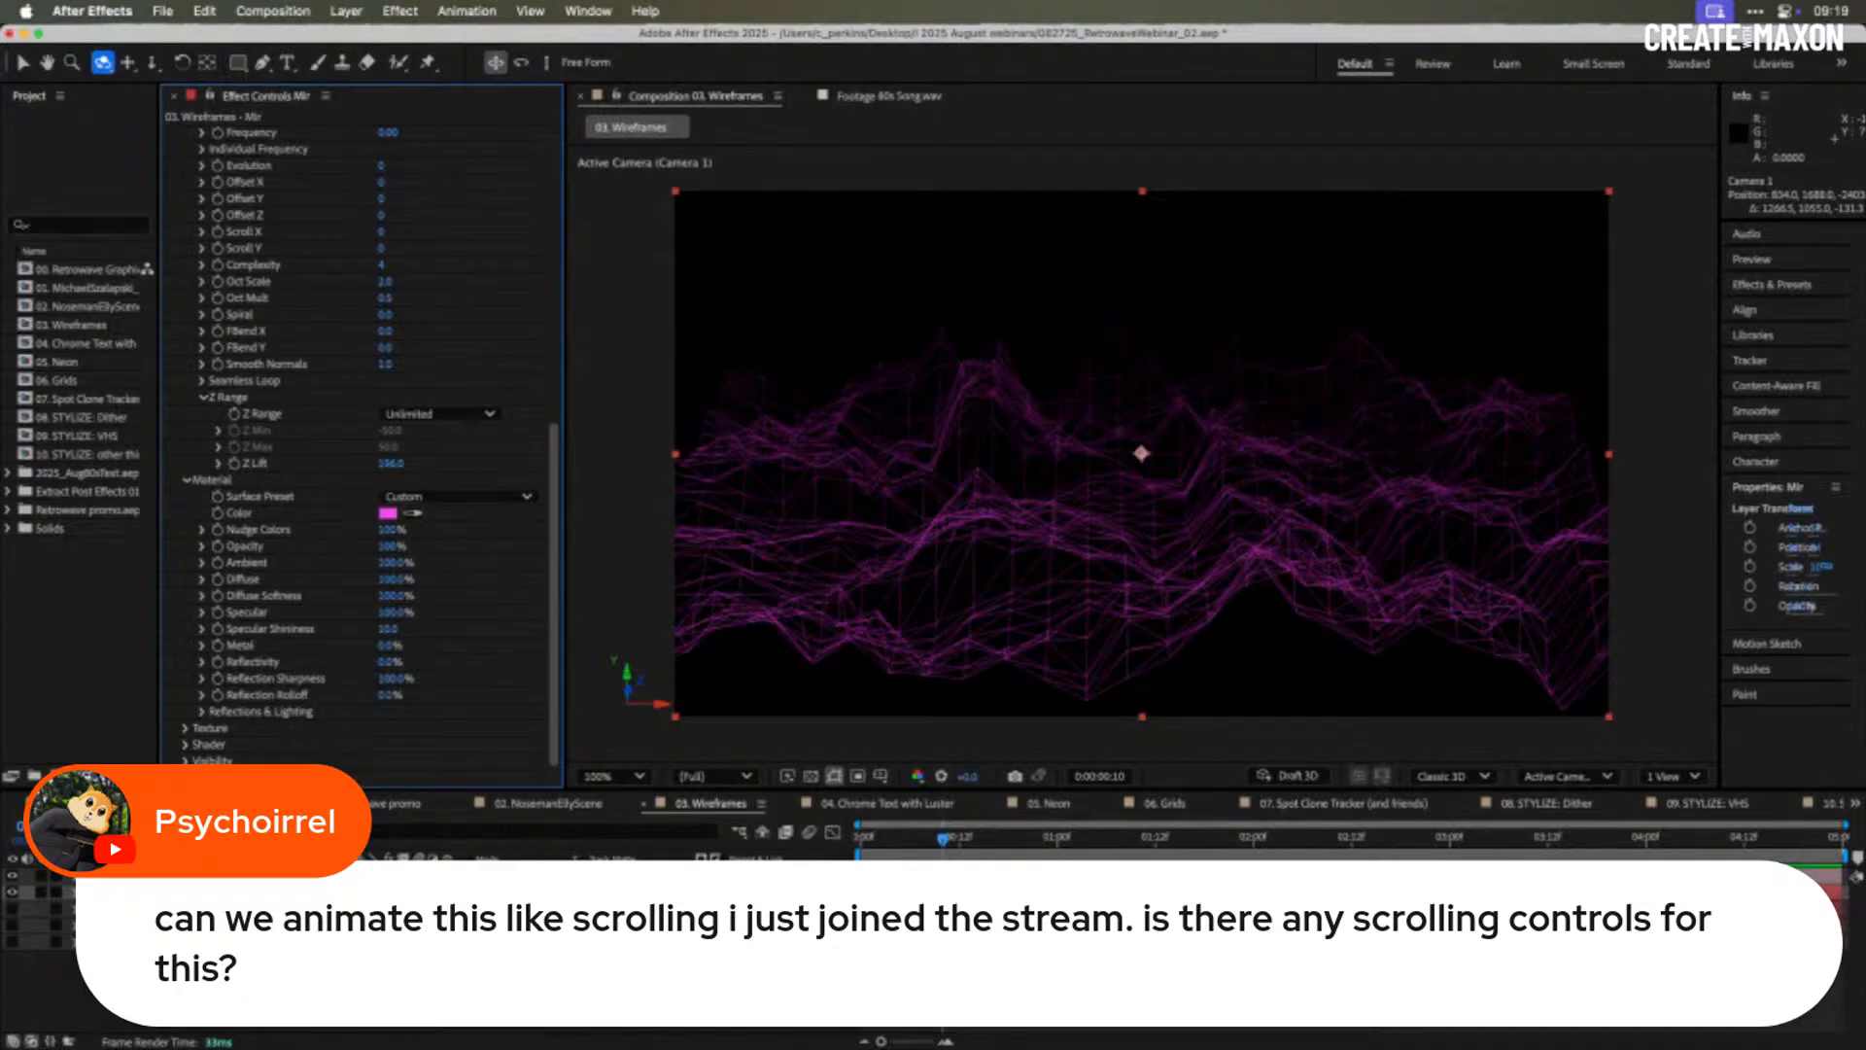
- Enable Perspective Offset on the Fractal Noise layer, with Offset Turbulence at 1170, 540 and Evolution at 256°
click(214, 909)
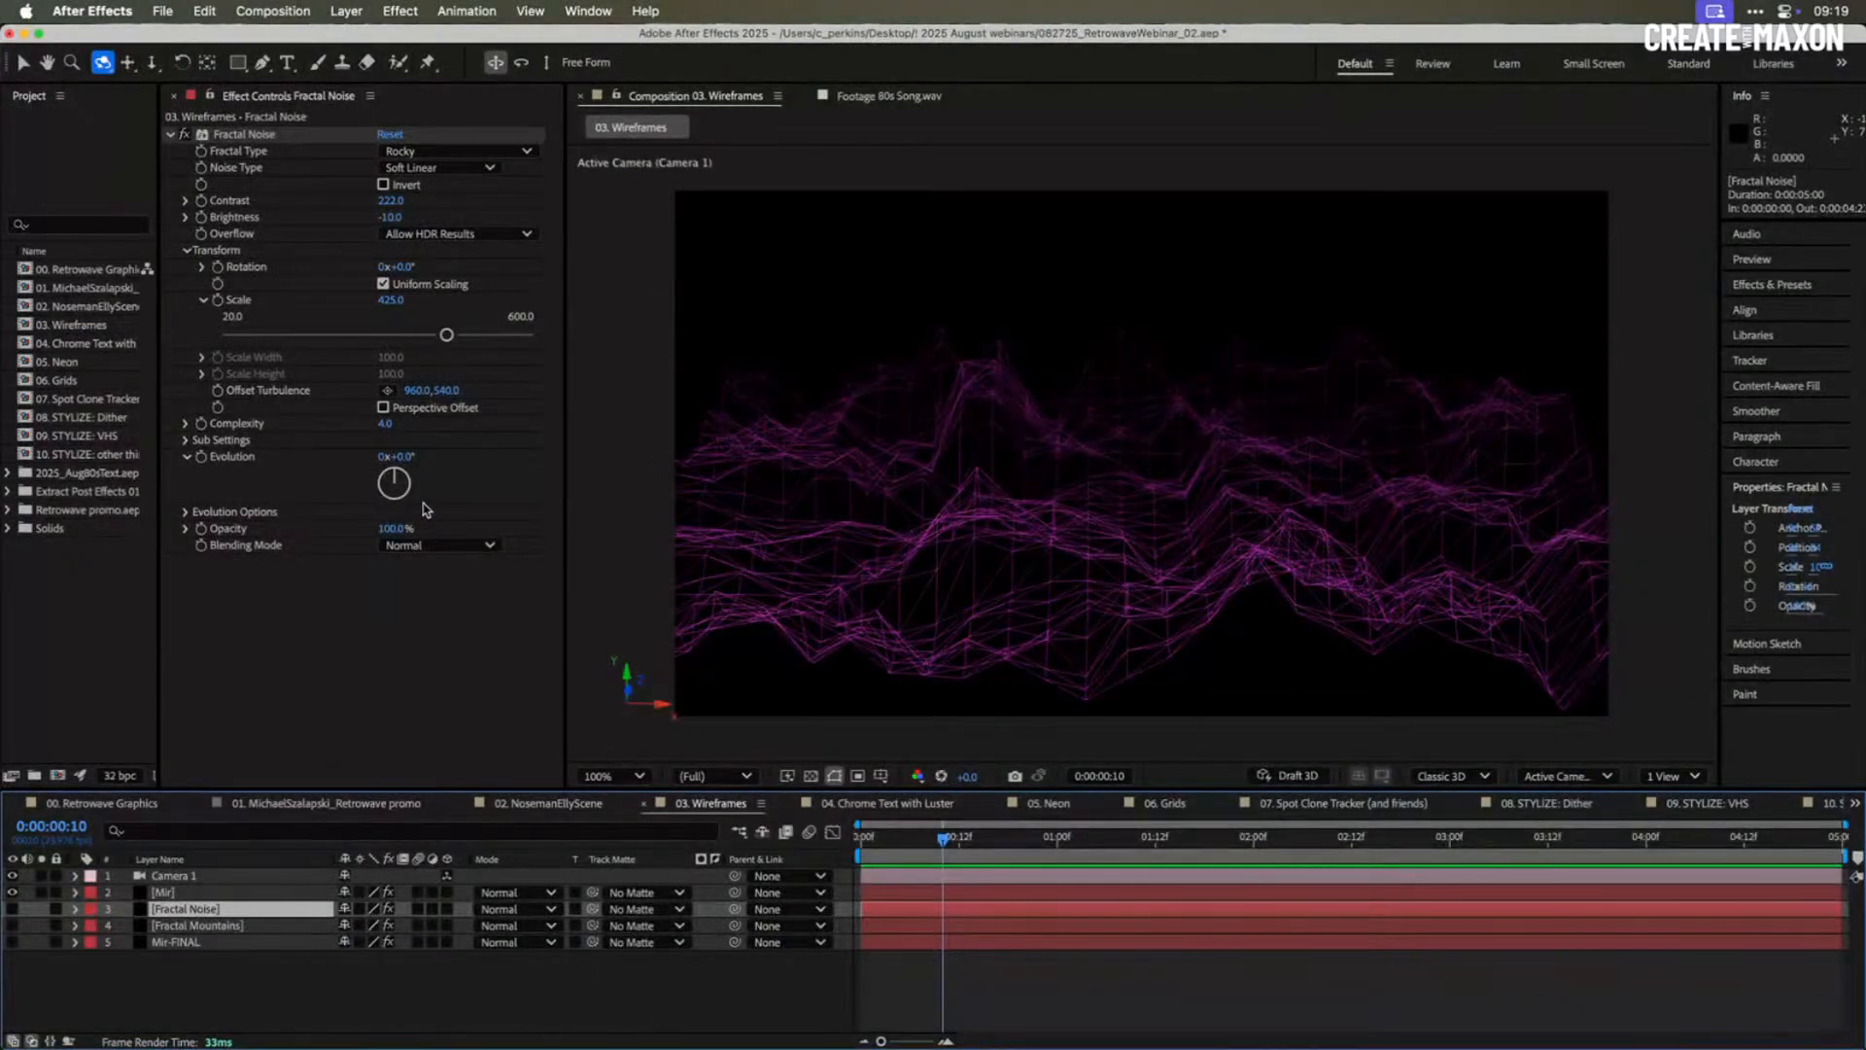
click(384, 407)
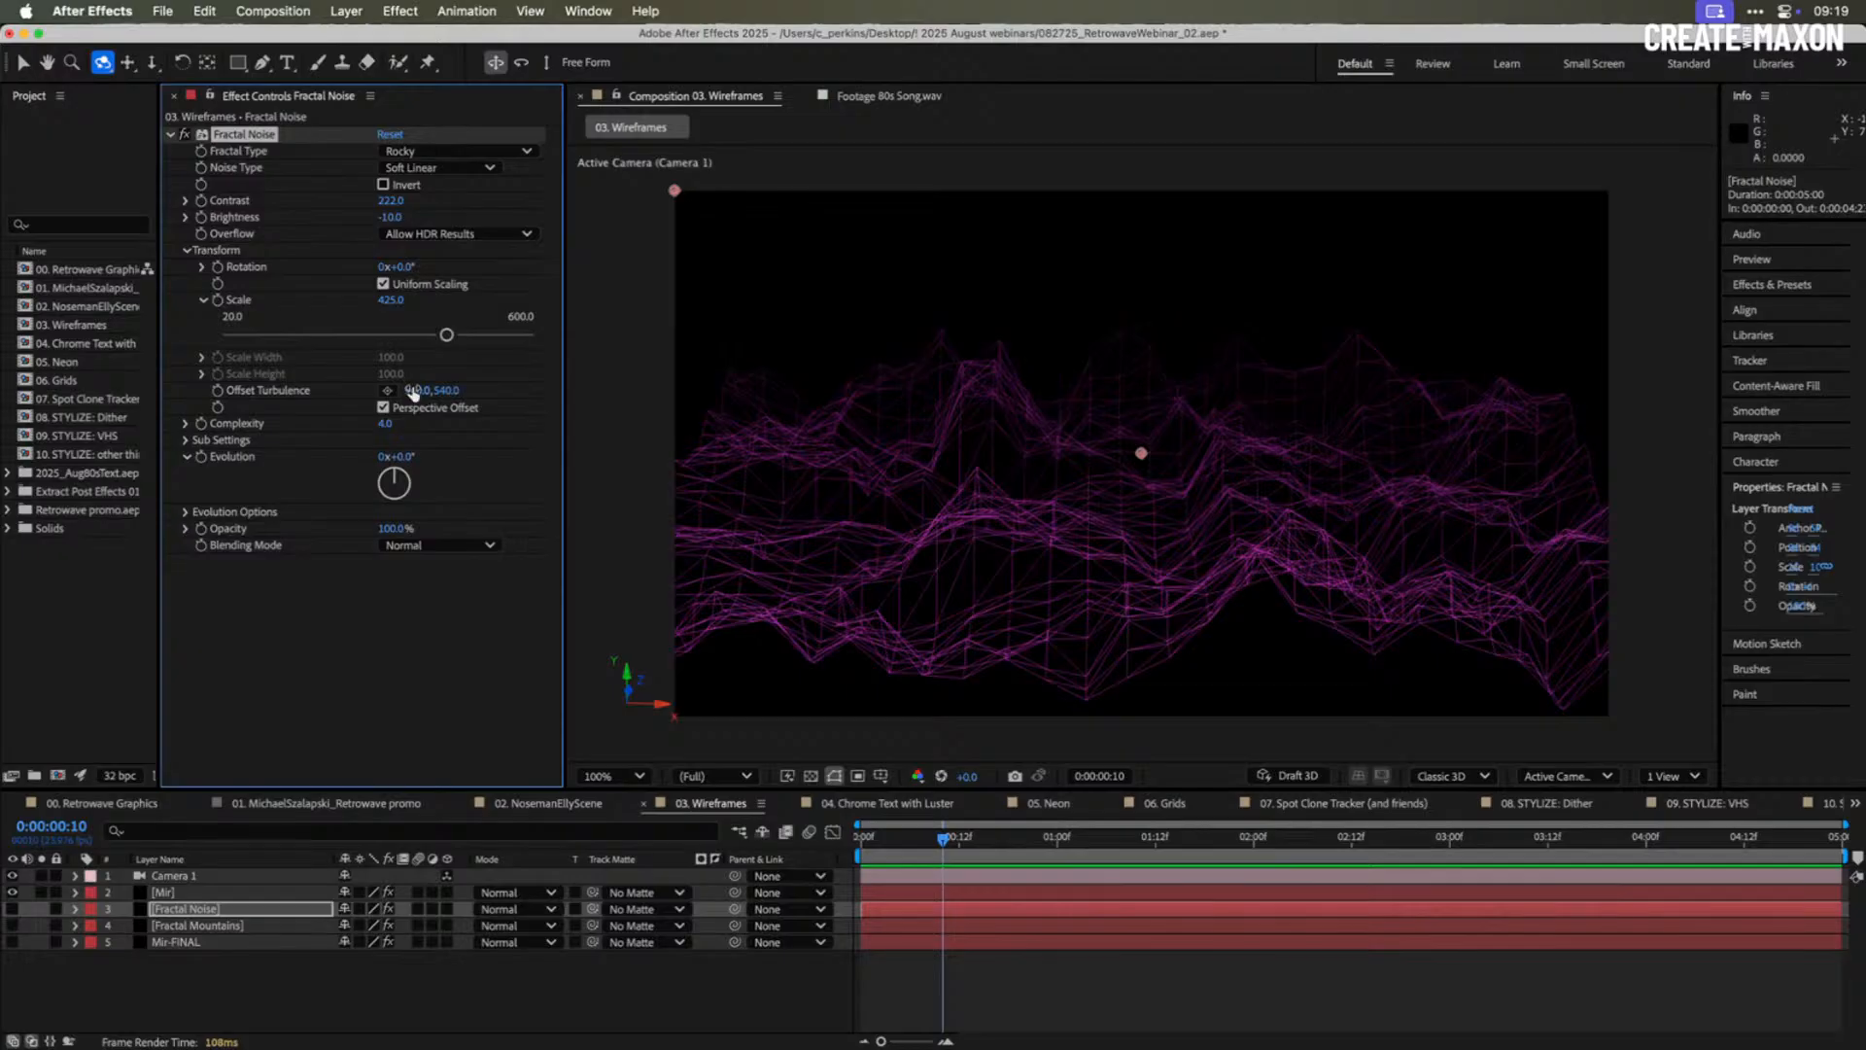
drag(413, 392, 545, 389)
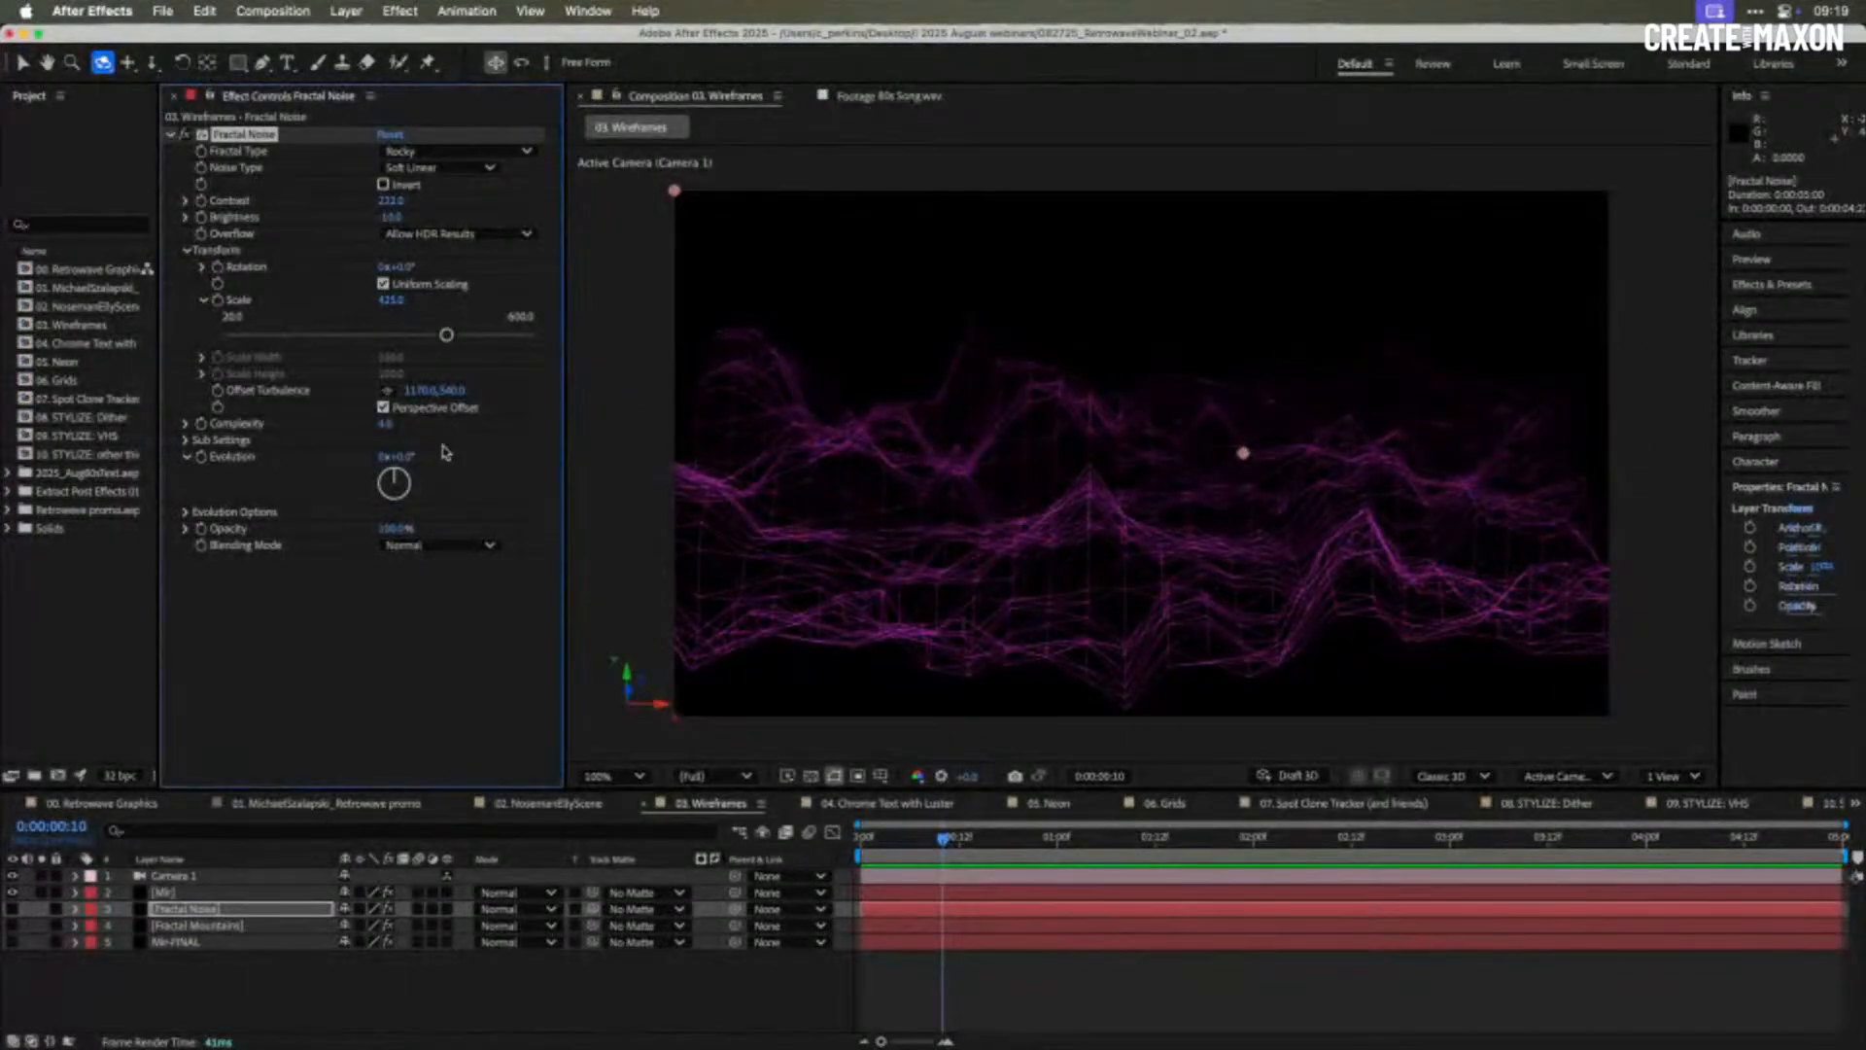
drag(392, 457, 649, 454)
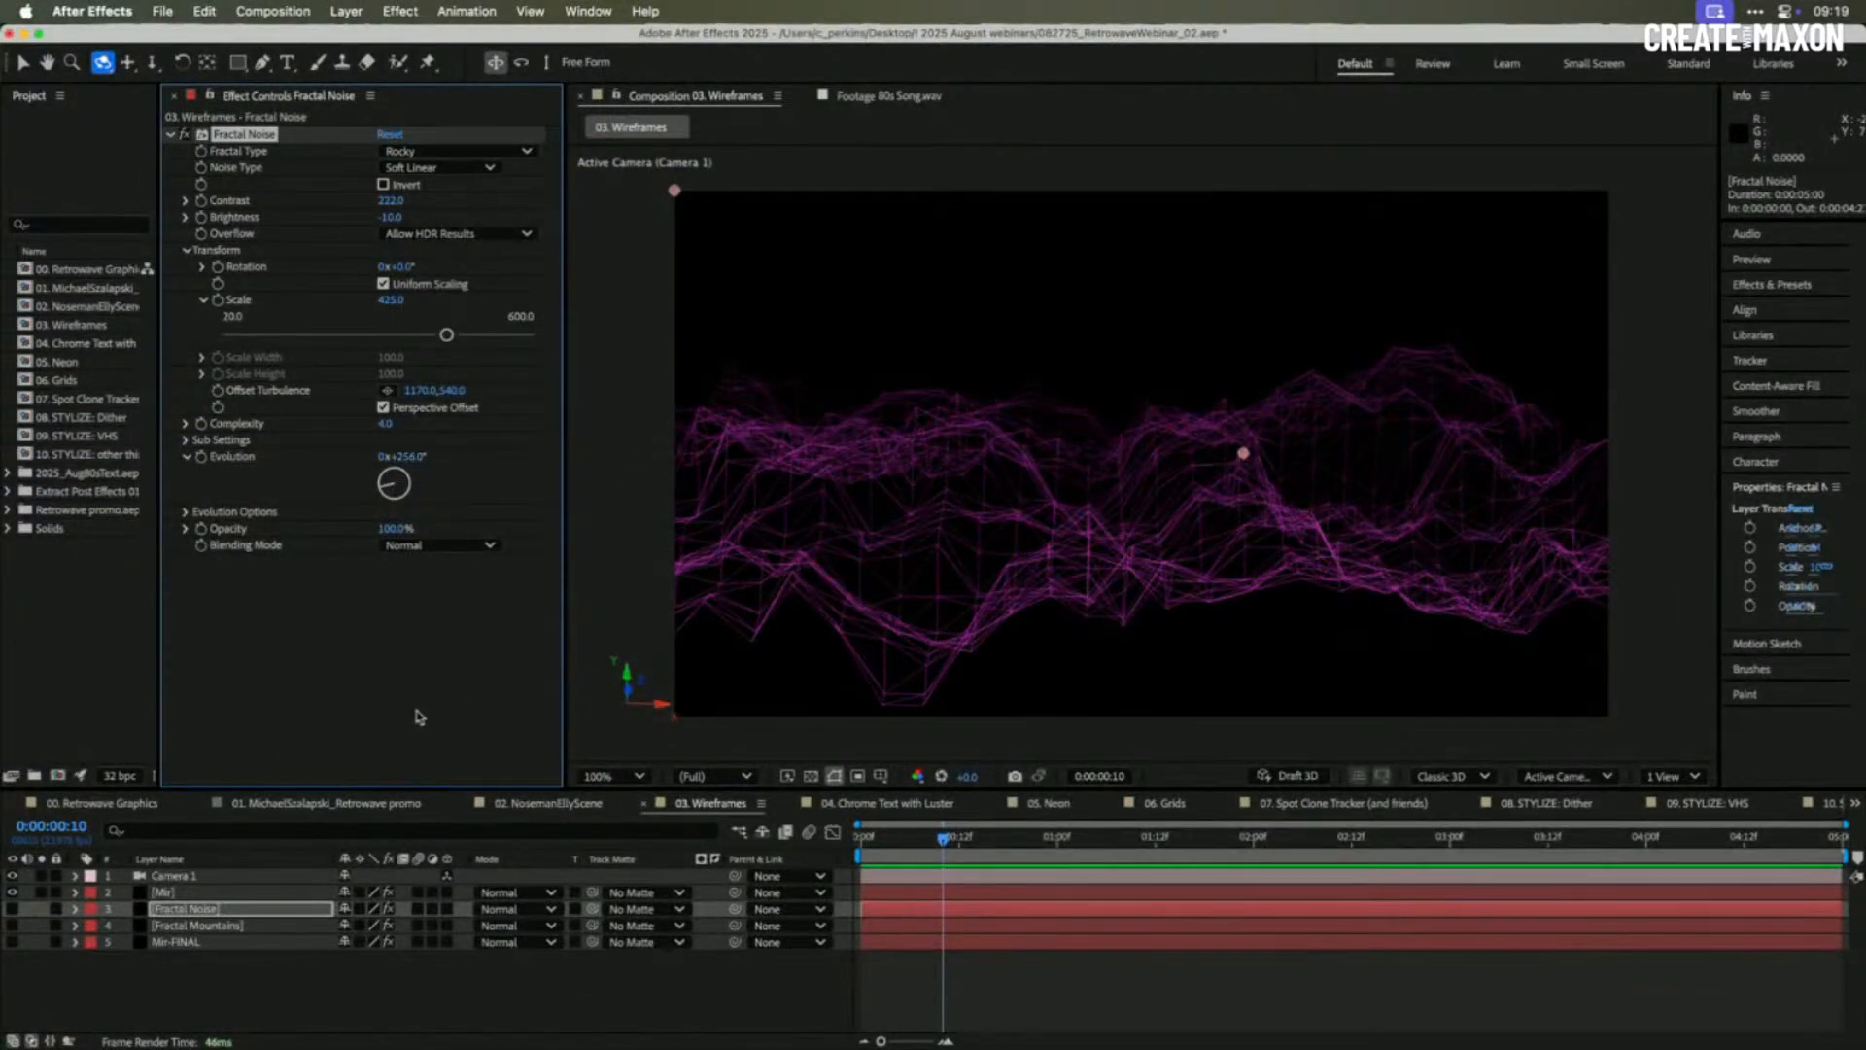
- Try shifting the Mir layer's fractal displacement with Scroll X, up to about 128, and return Scroll X to 0
click(194, 895)
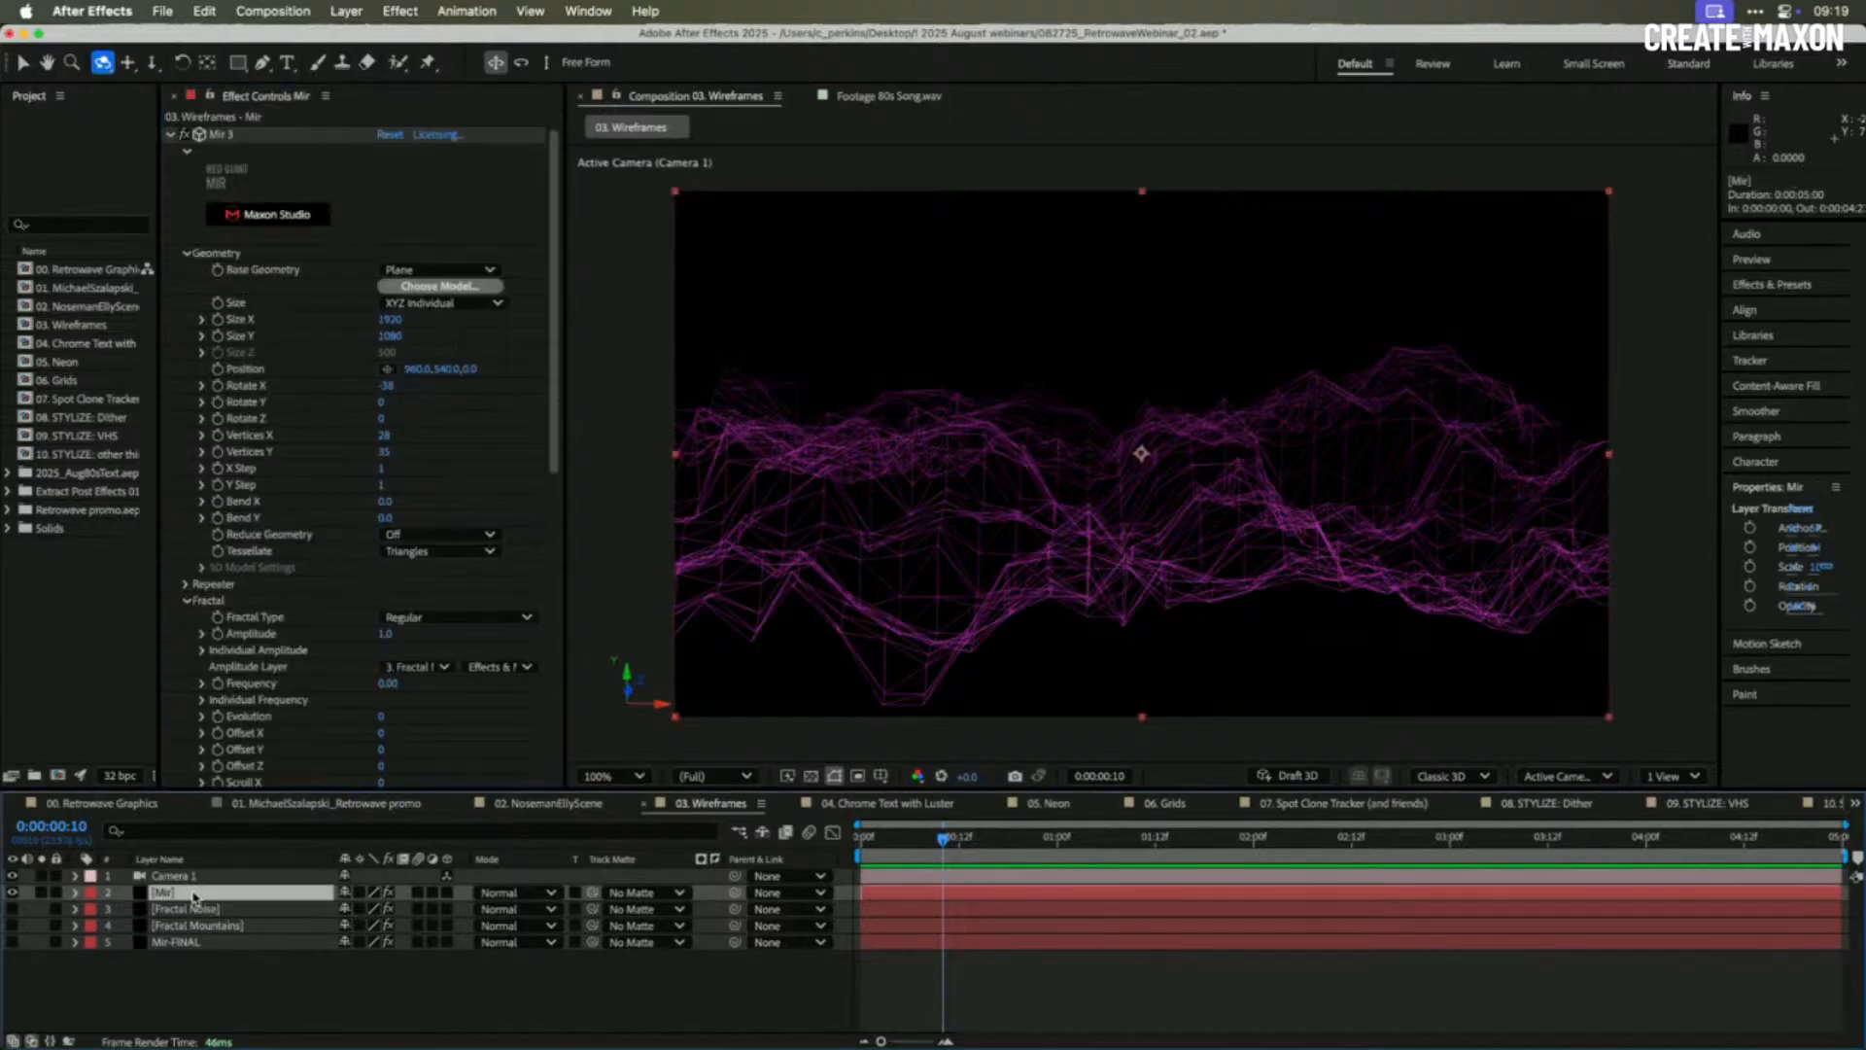
scroll(309, 602, down, 5)
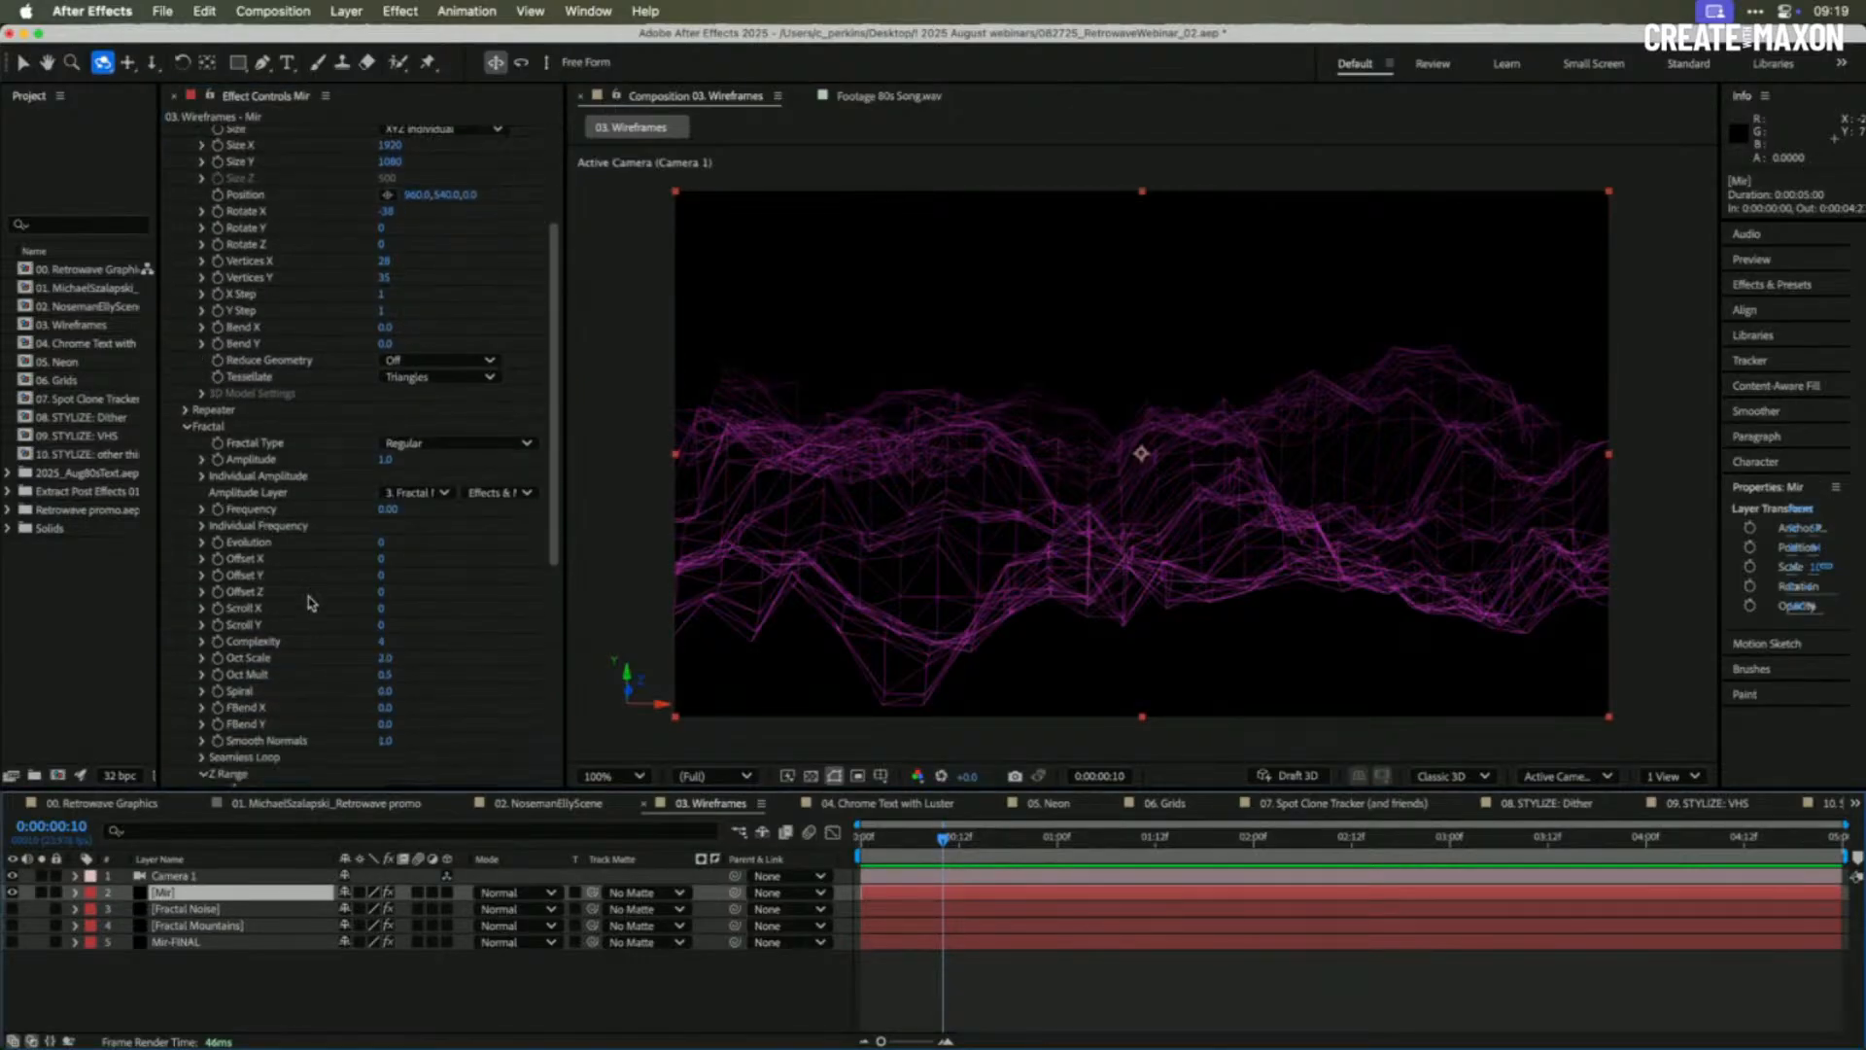
drag(383, 609, 475, 609)
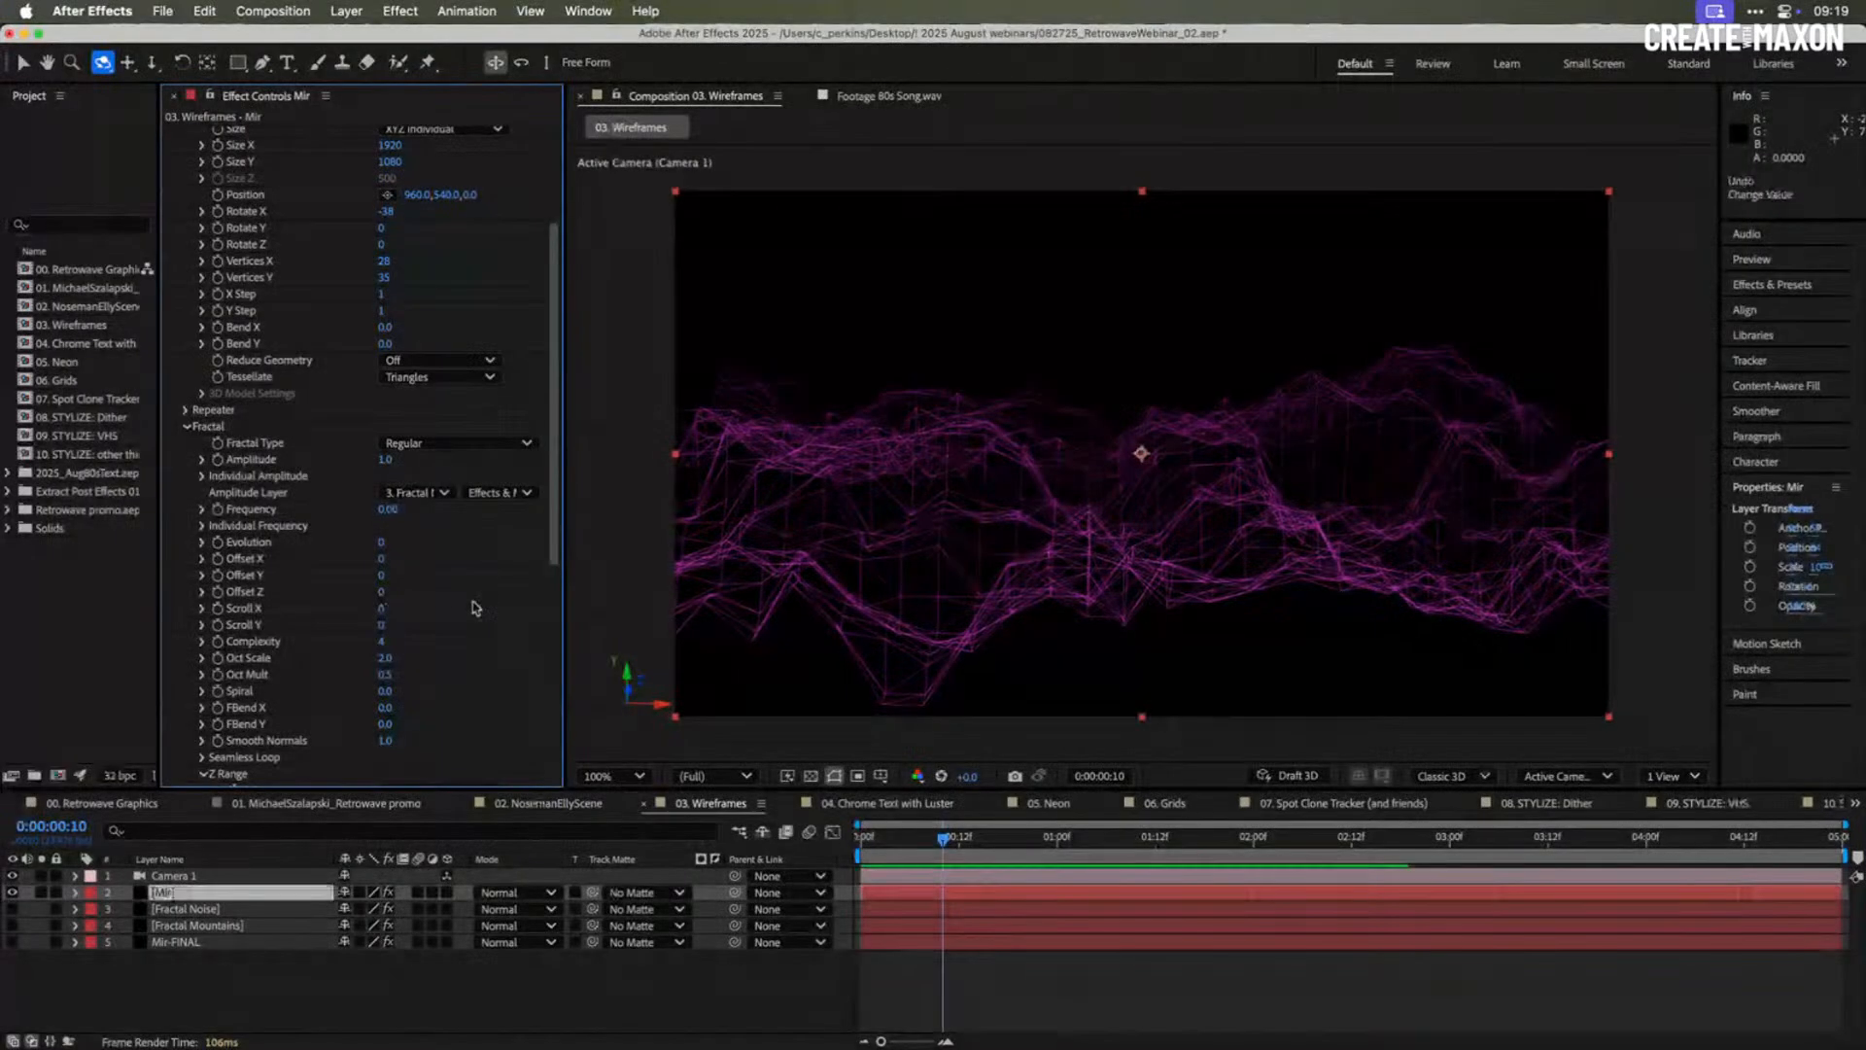
mouse_move(383, 558)
mouse_down()
mouse_move(423, 558)
mouse_move(387, 560)
mouse_up()
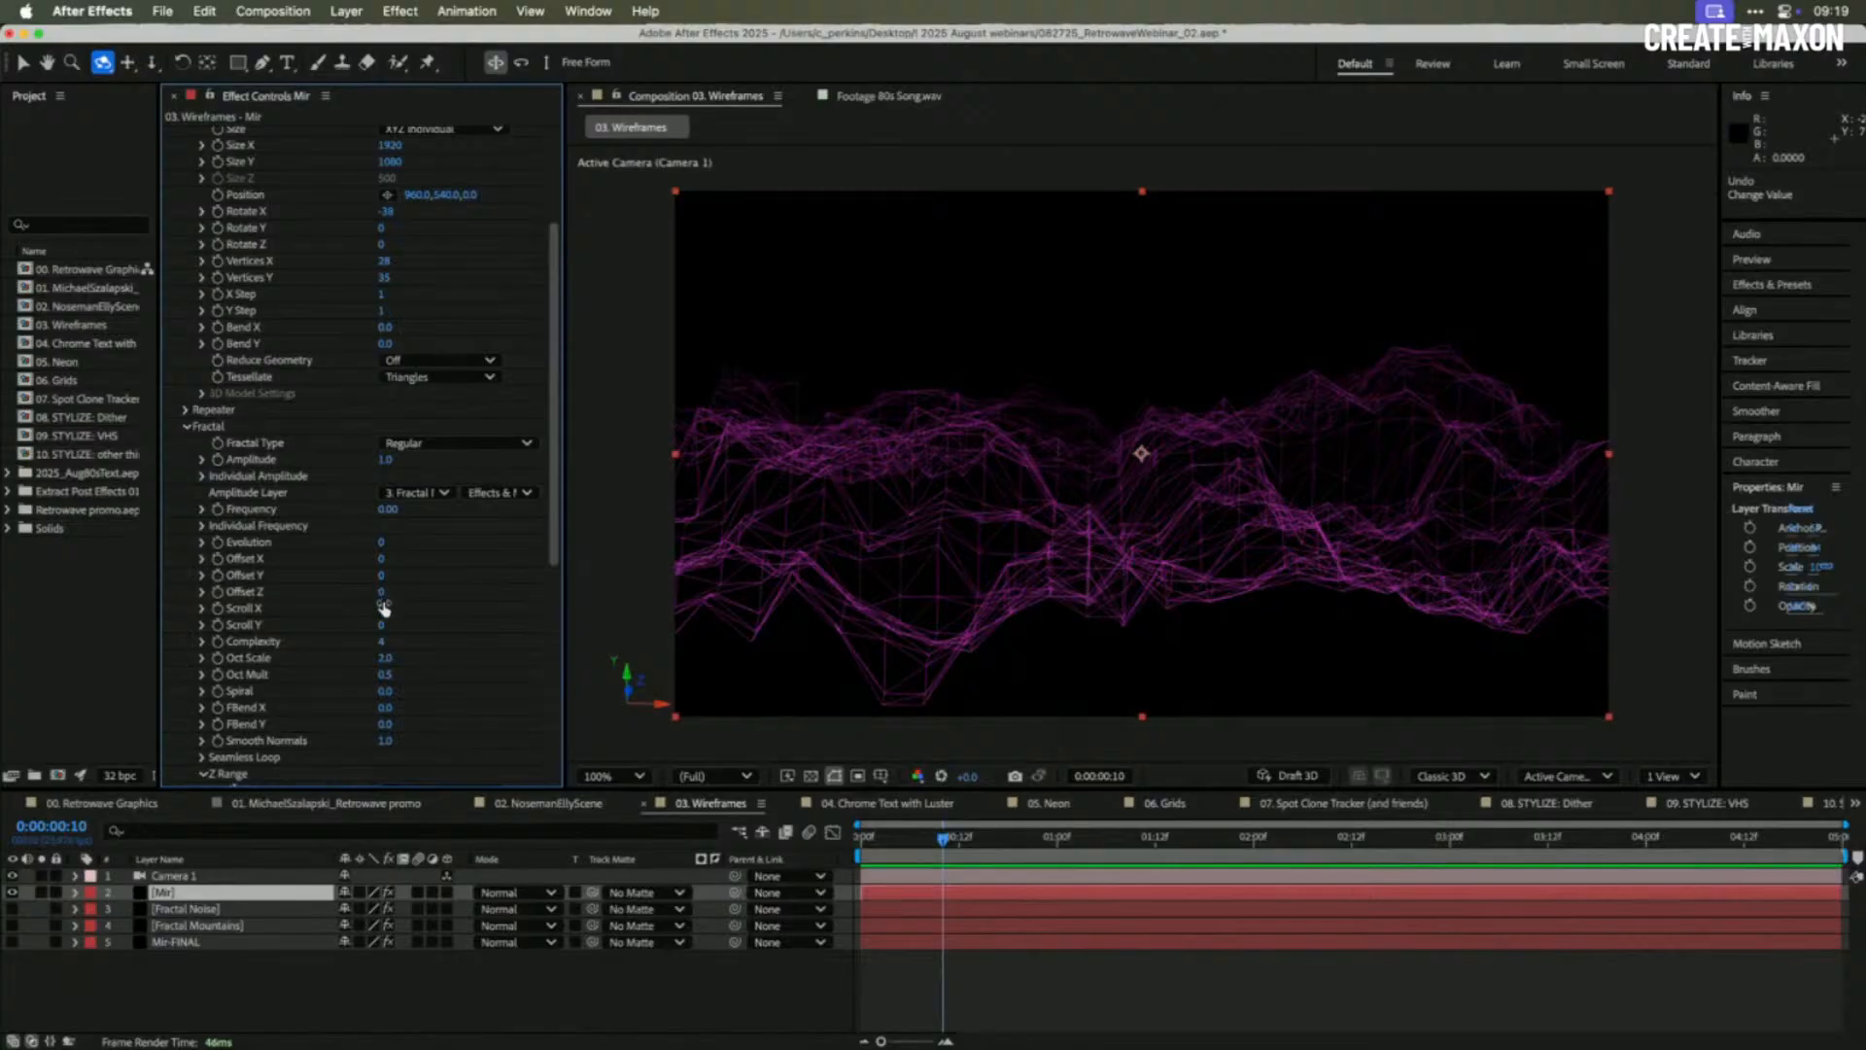
drag(384, 608, 502, 610)
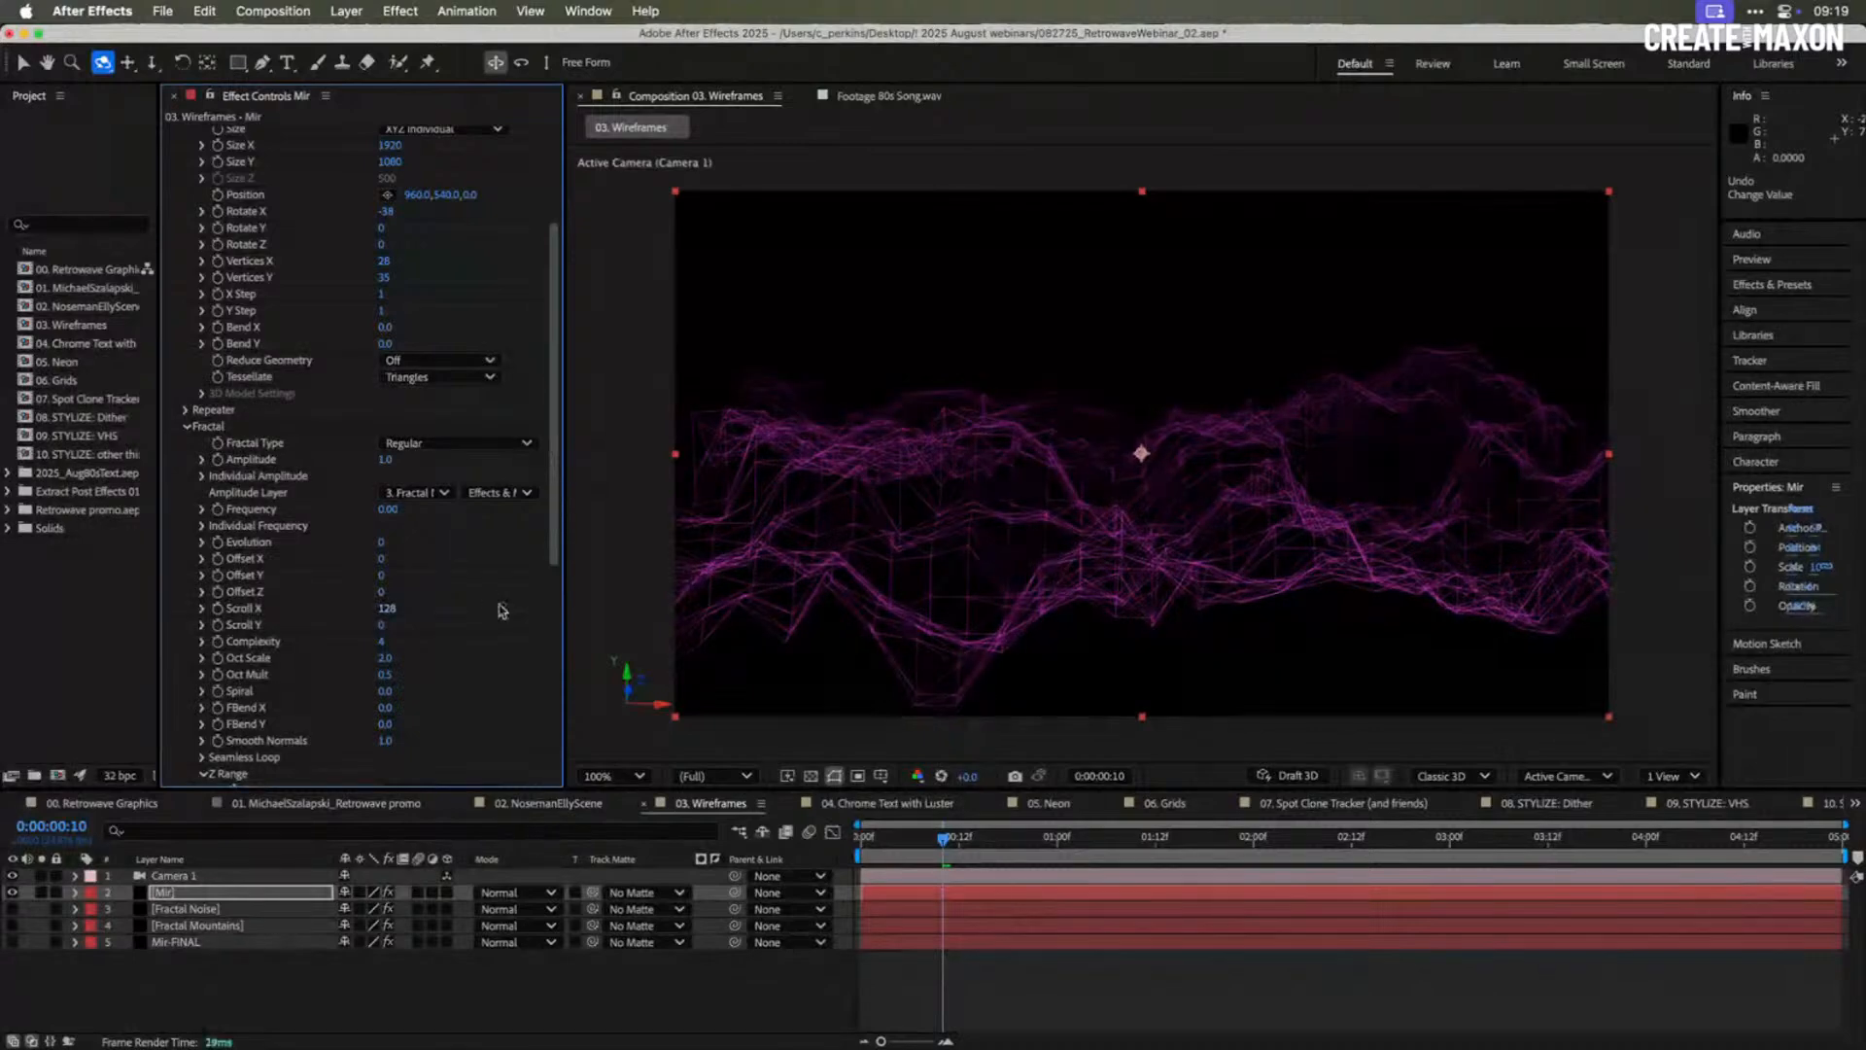
drag(388, 609, 582, 615)
key(super+z)
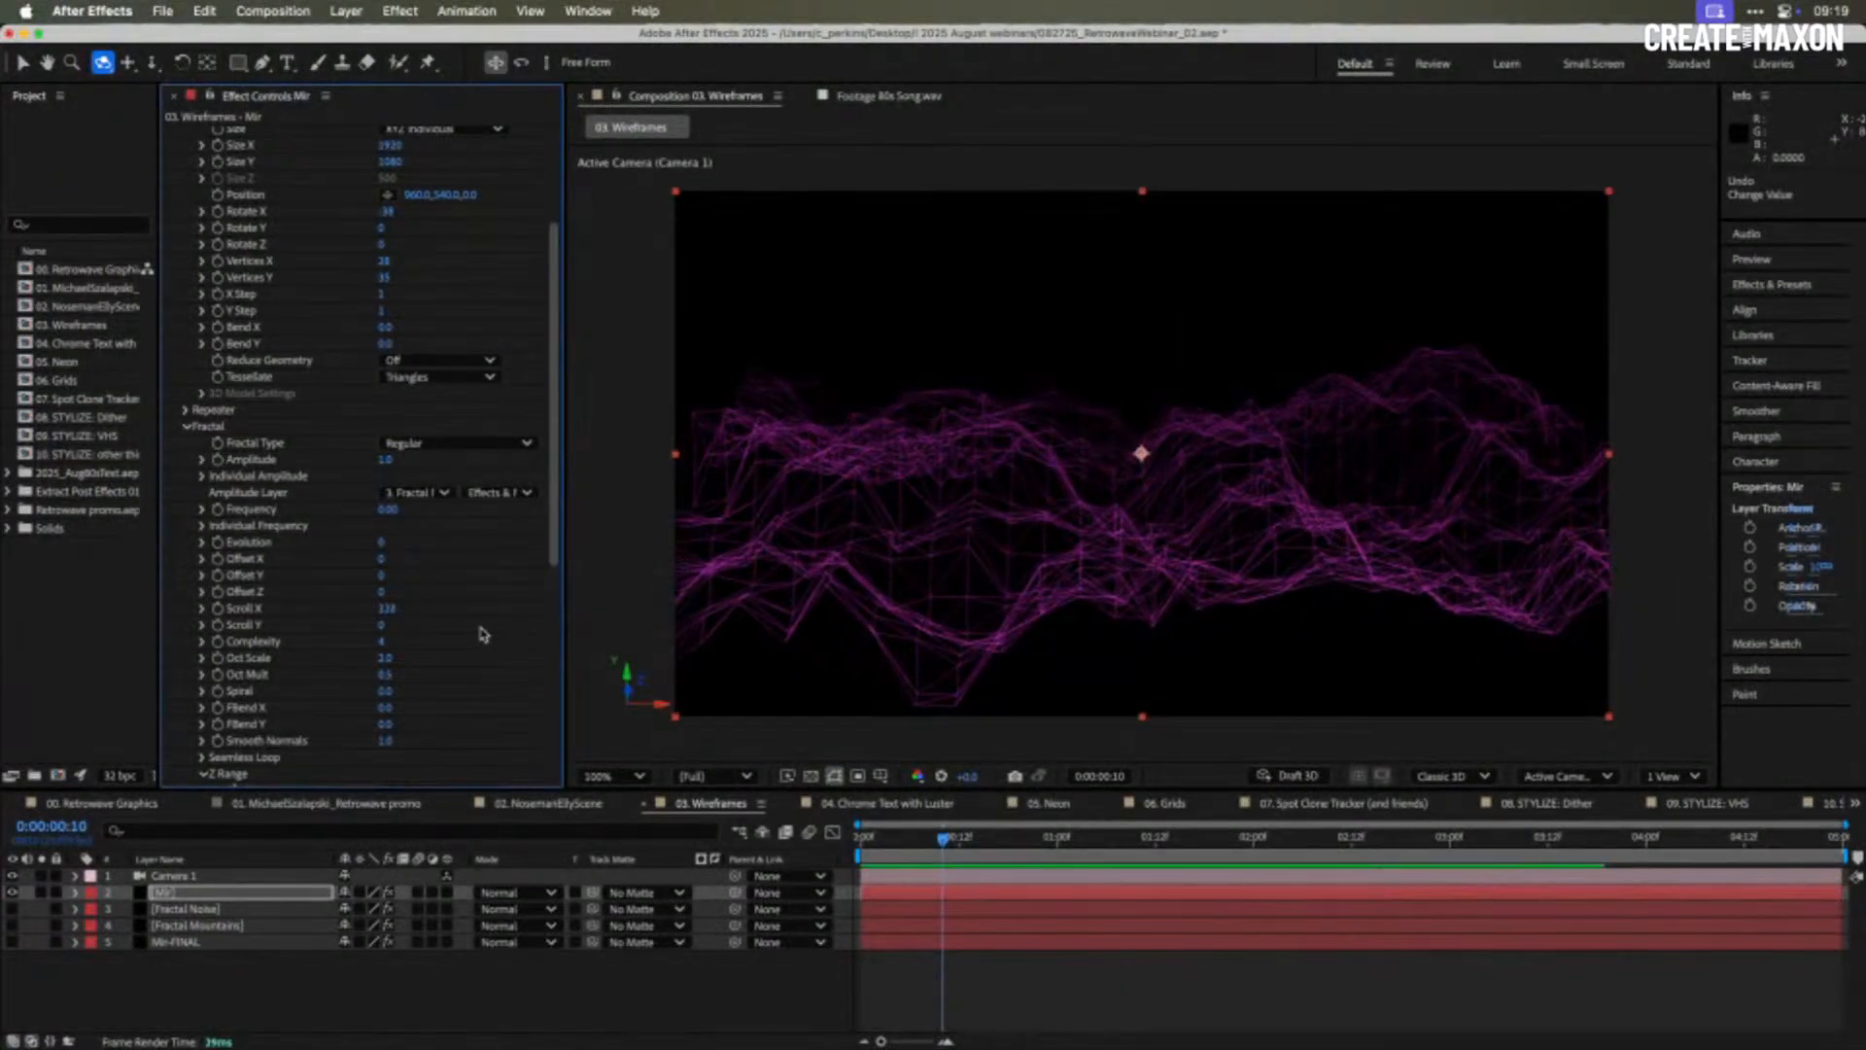
click(392, 610)
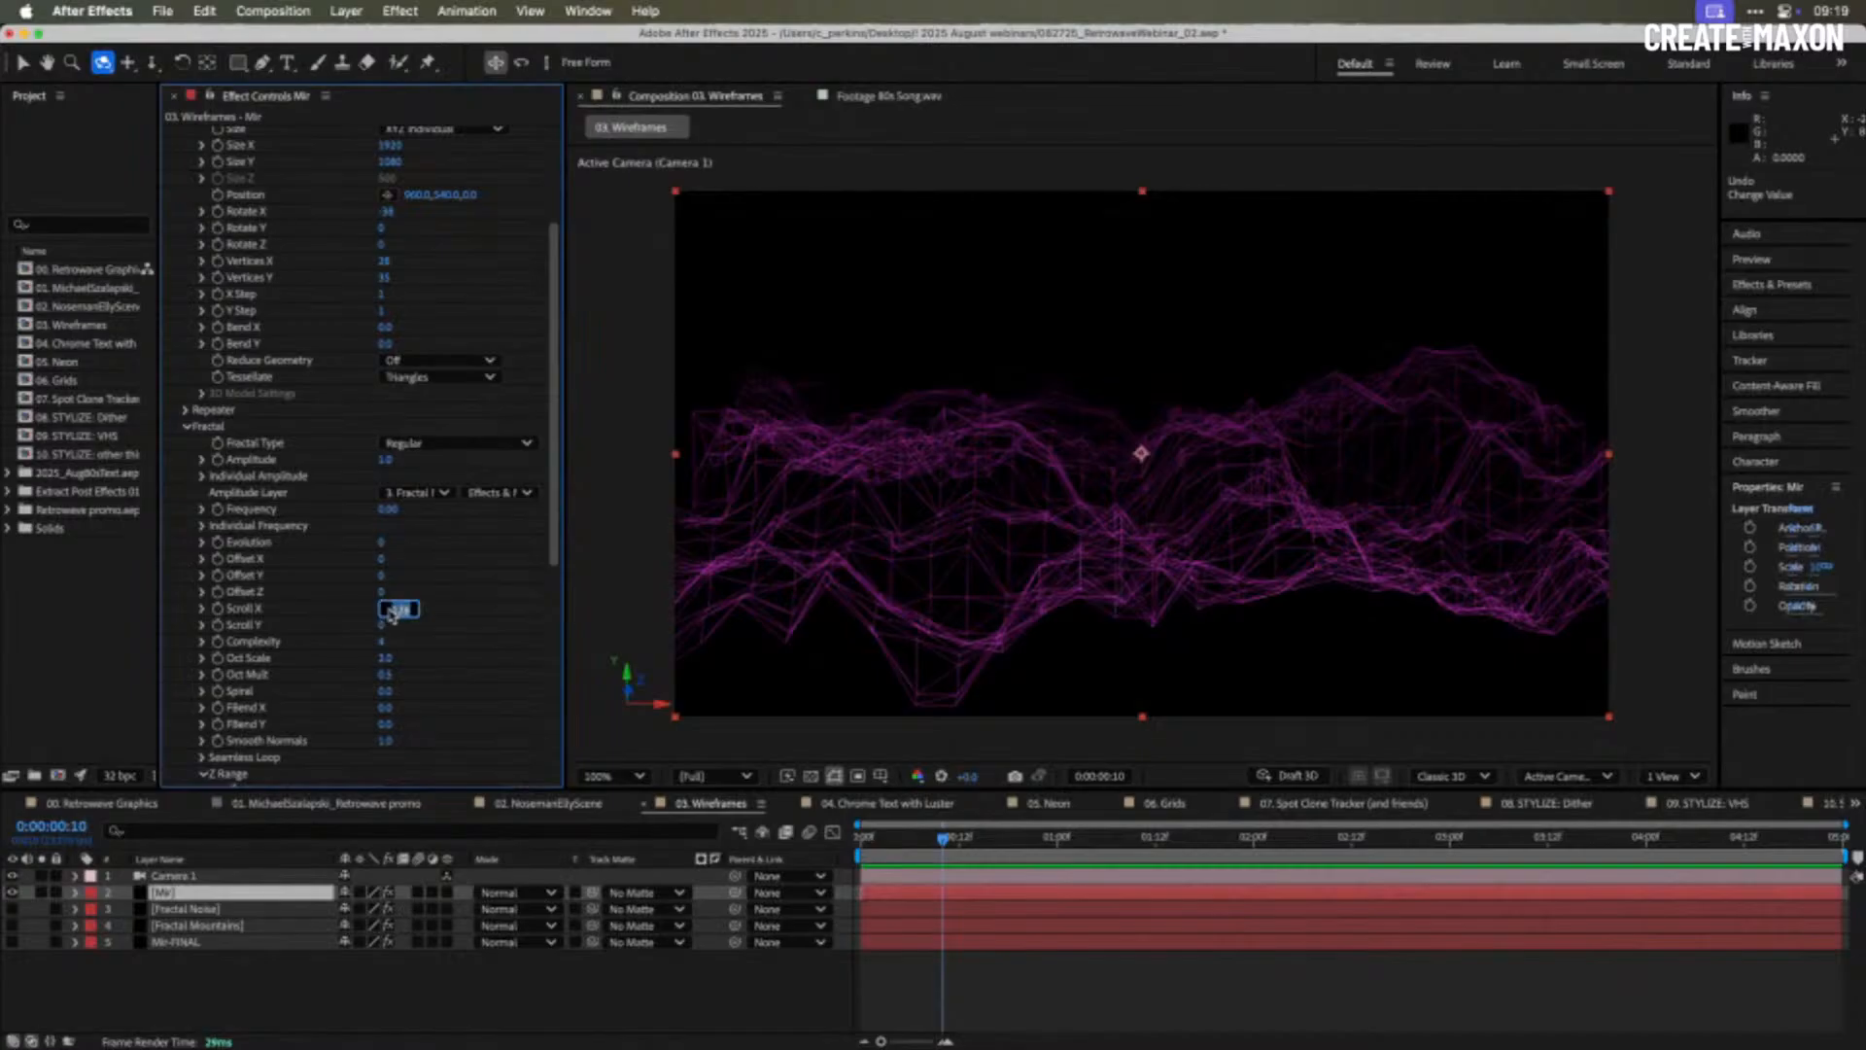
text(0)
key(Return)
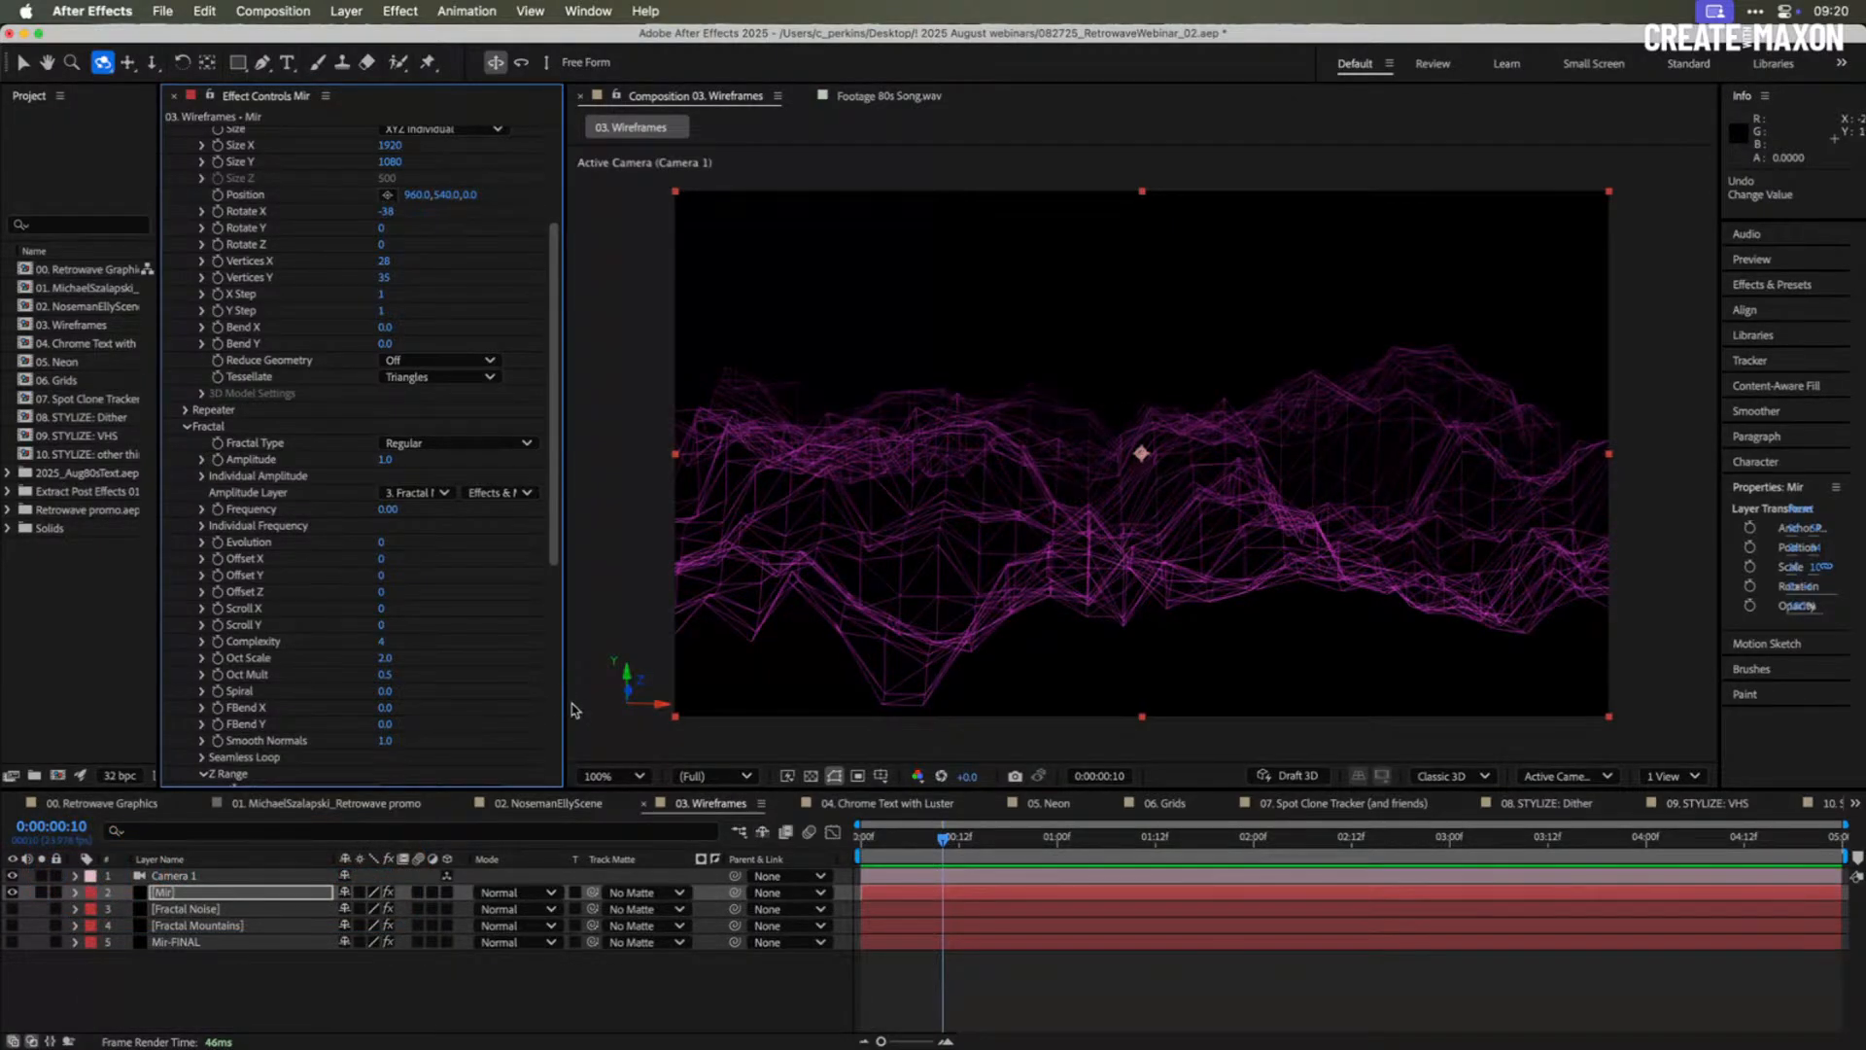
scroll(474, 644, up, 3)
scroll(473, 644, up, 2)
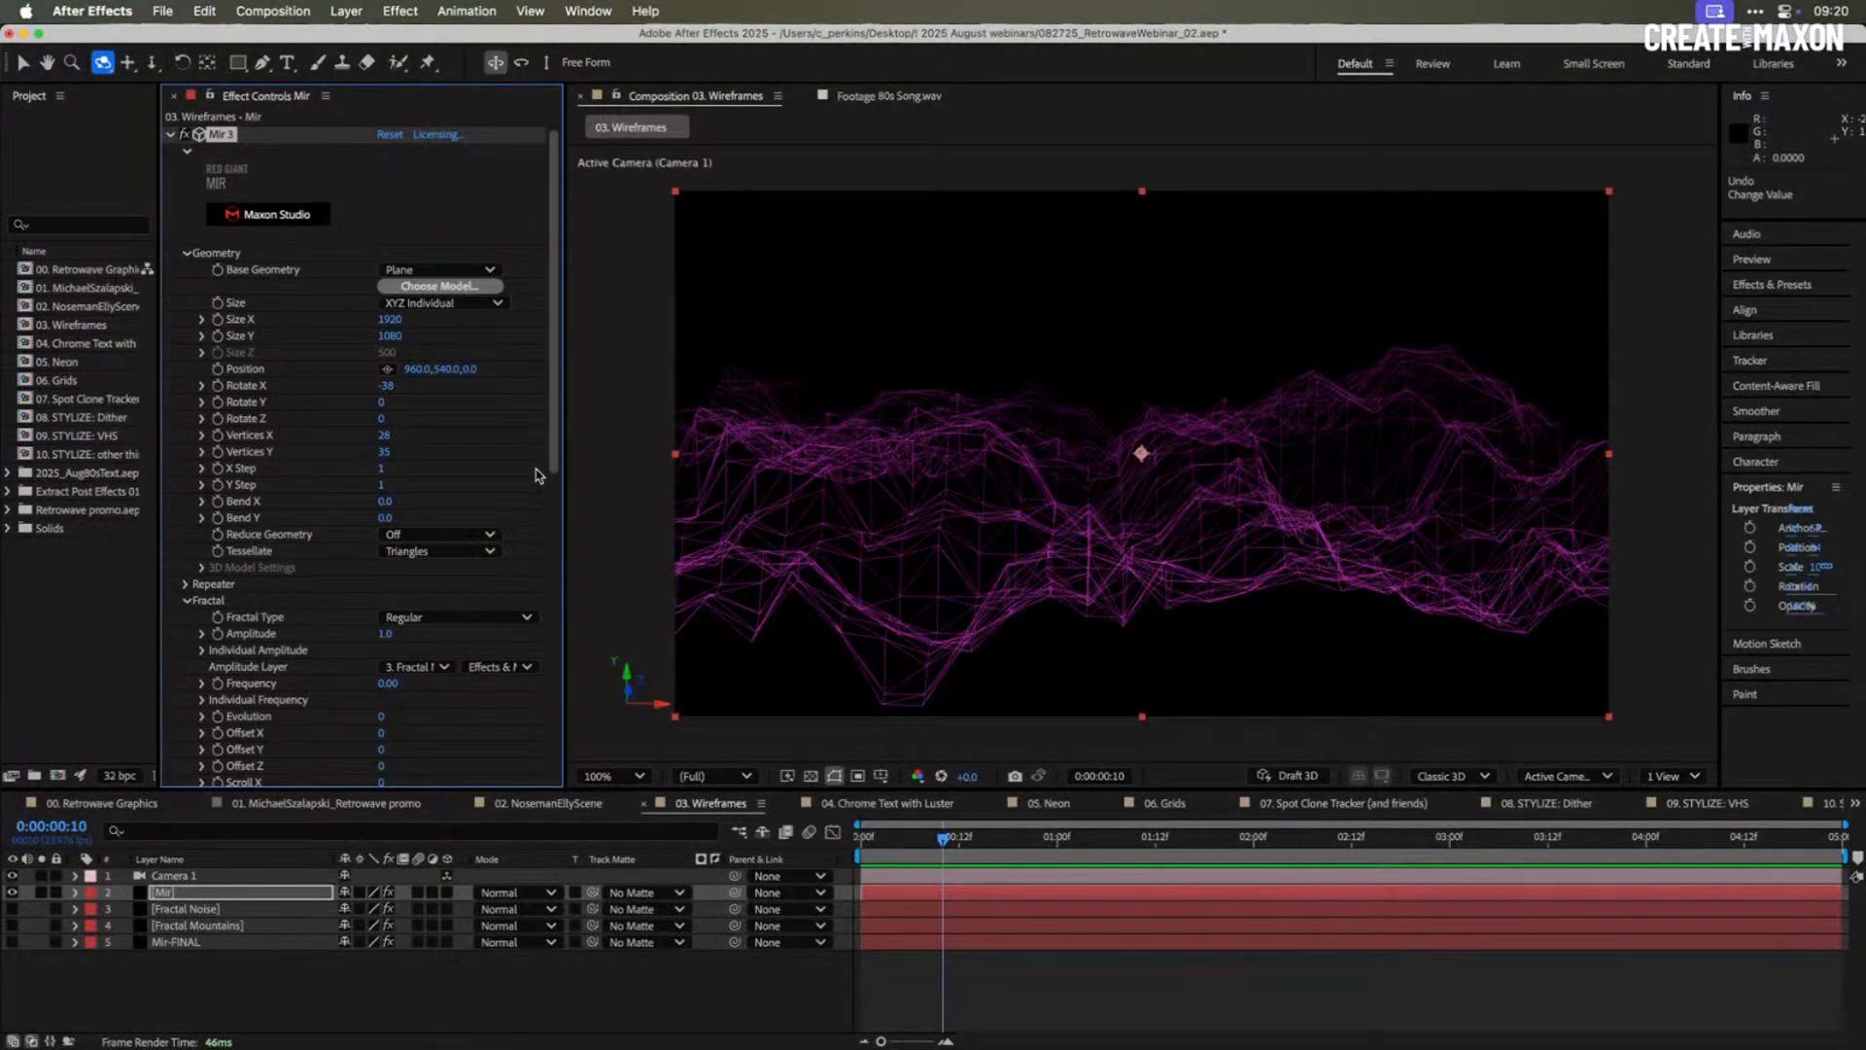
click(463, 11)
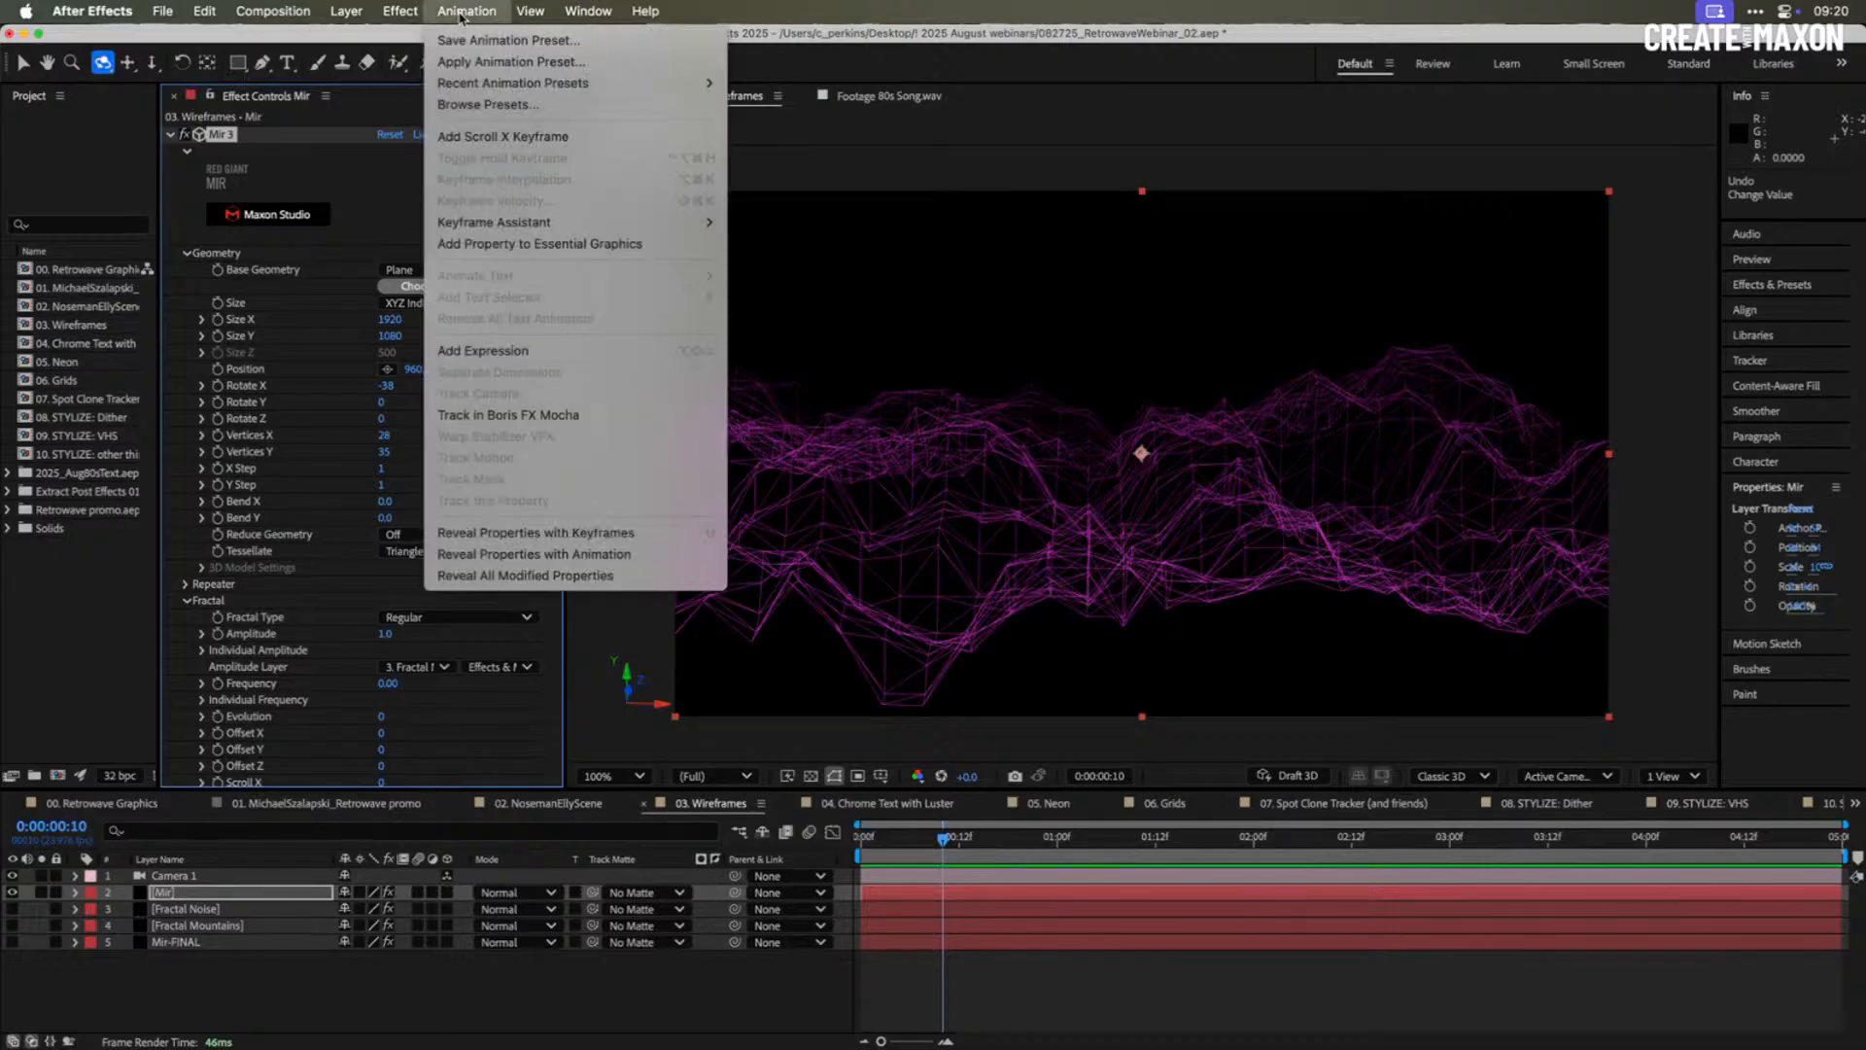
mouse_move(613, 227)
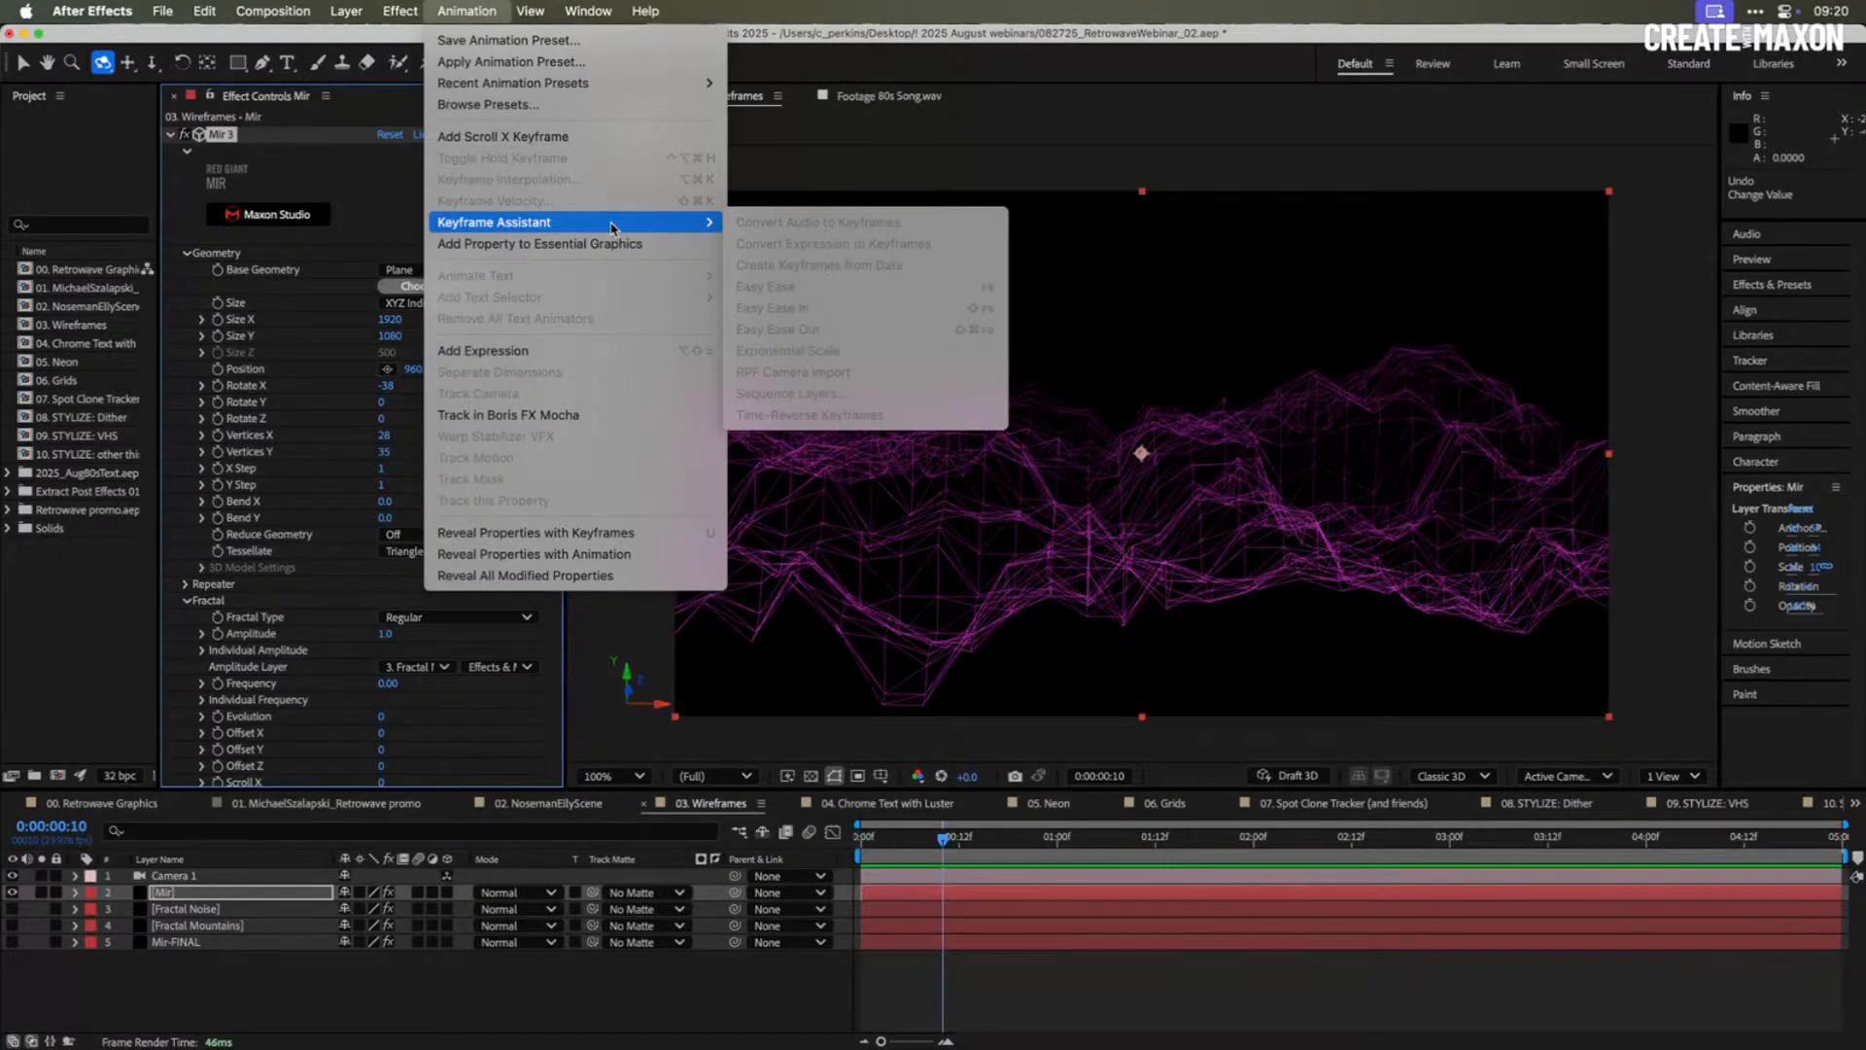
click(834, 170)
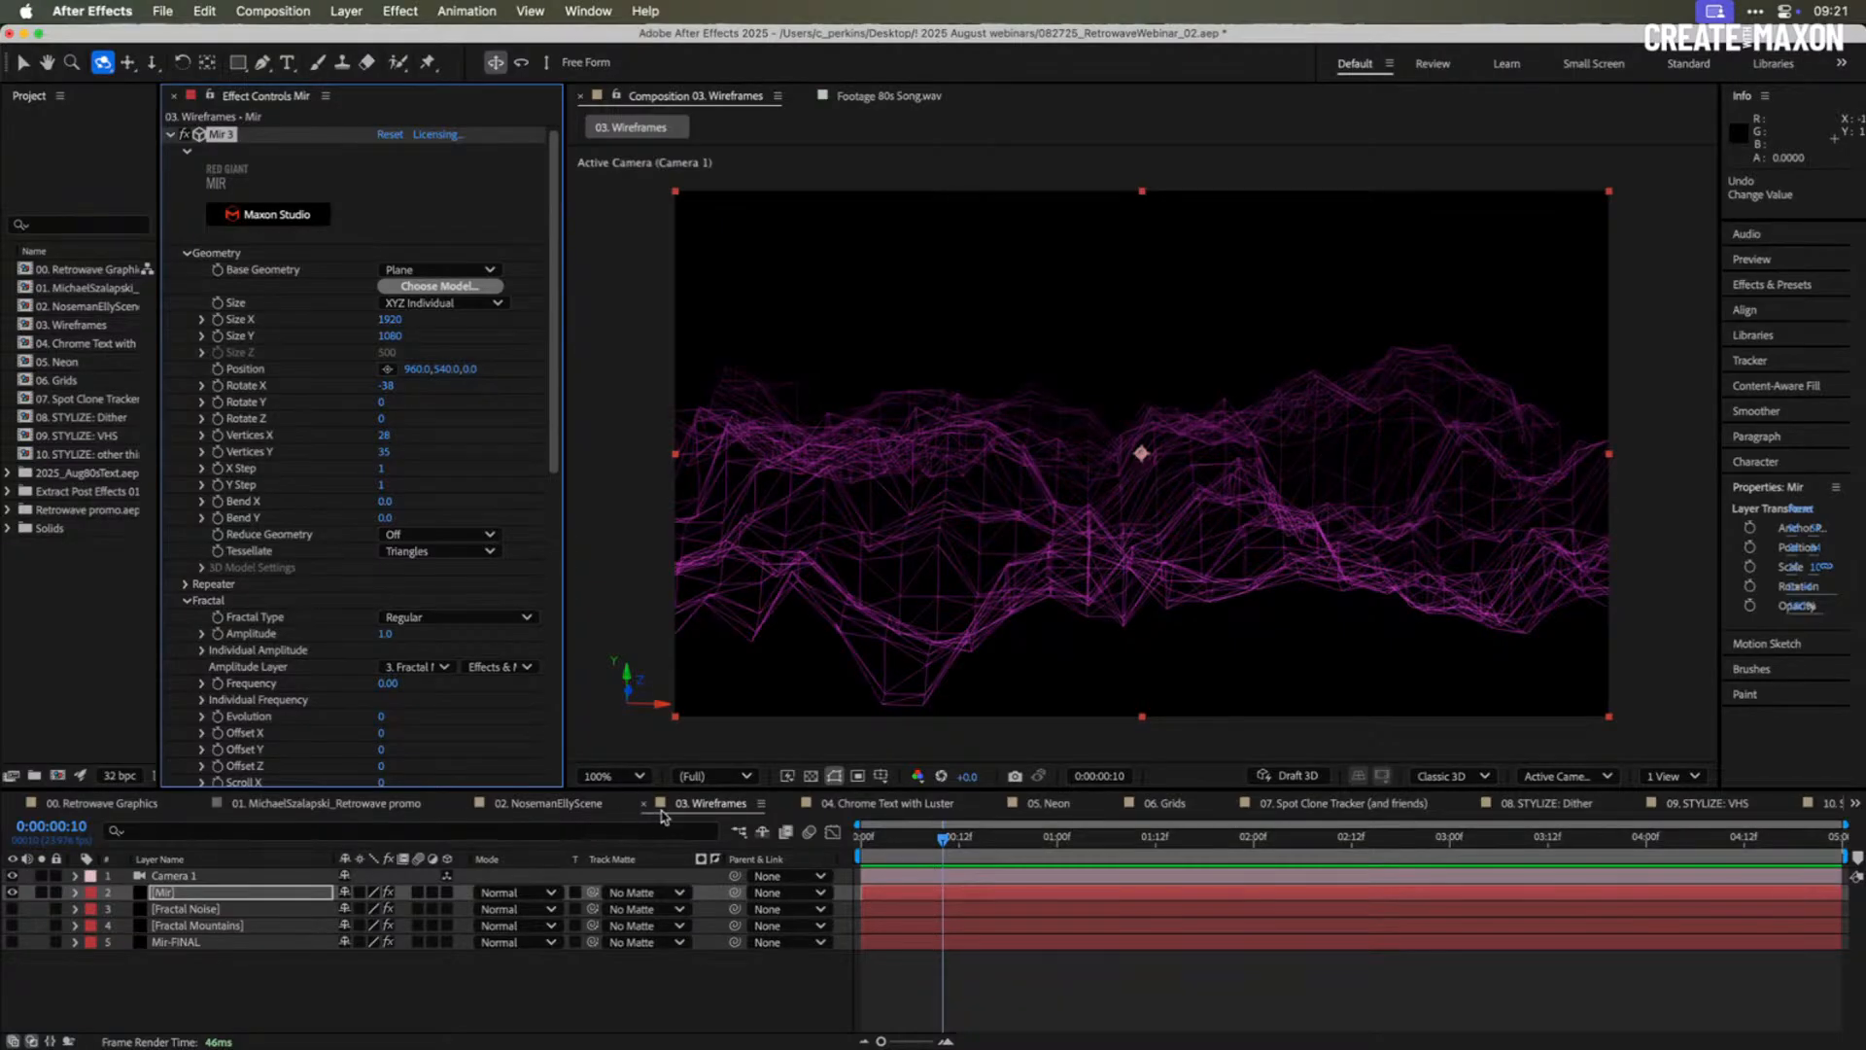
- Open the 04. Chrome Text with Luster composition, select the RADICAL! layer, and bring up an enlarged Red Giant Universe Dashboard
click(887, 804)
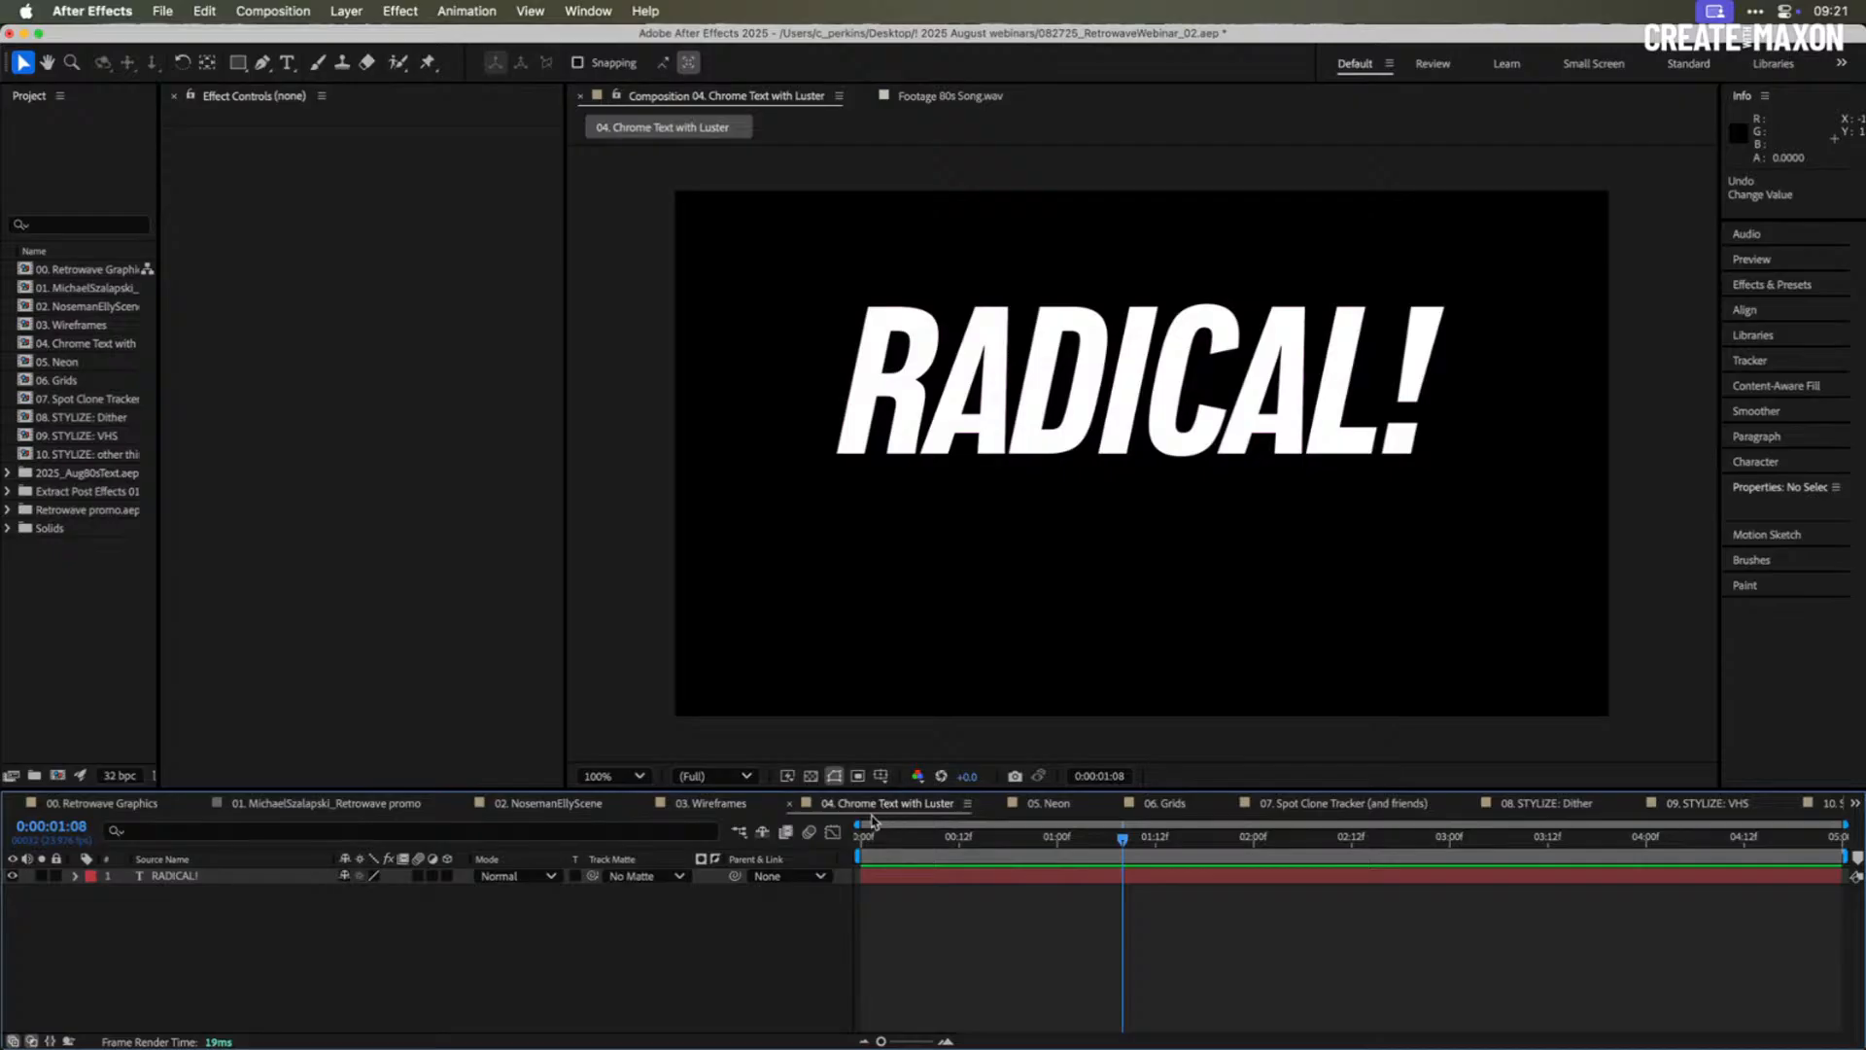
click(937, 878)
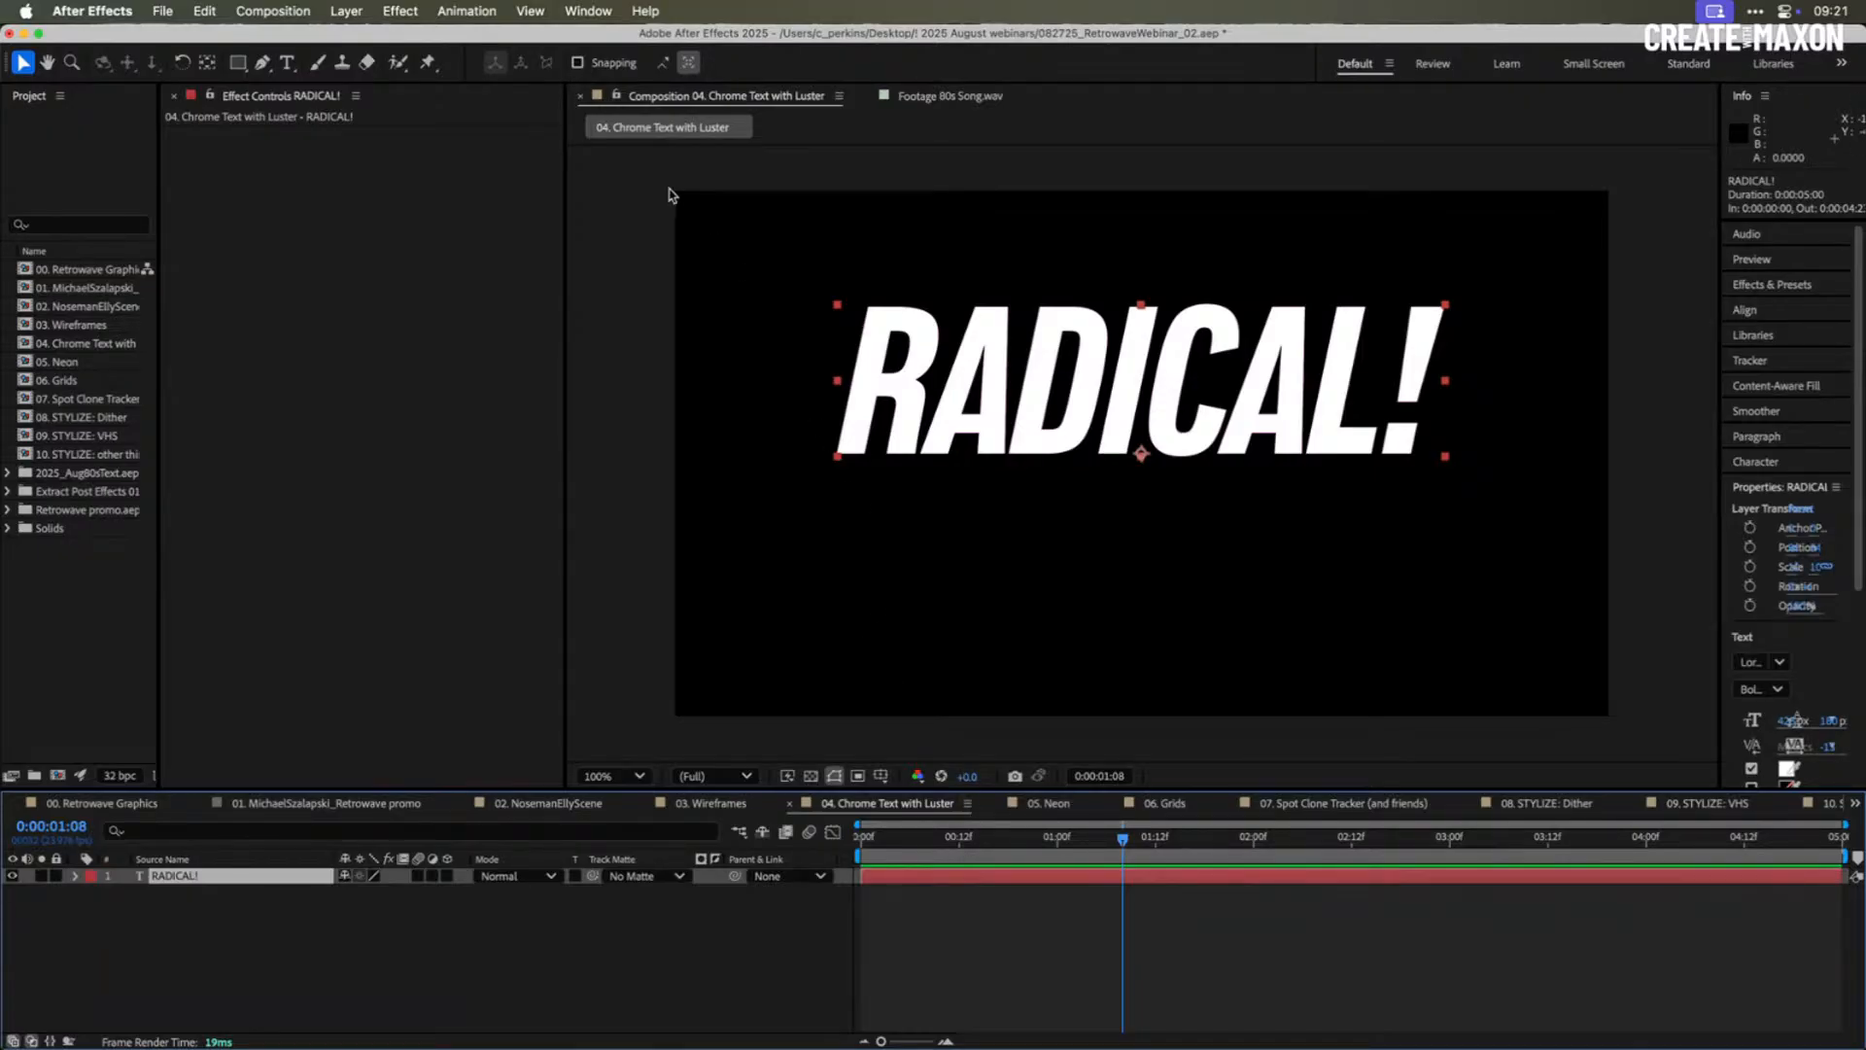
click(588, 12)
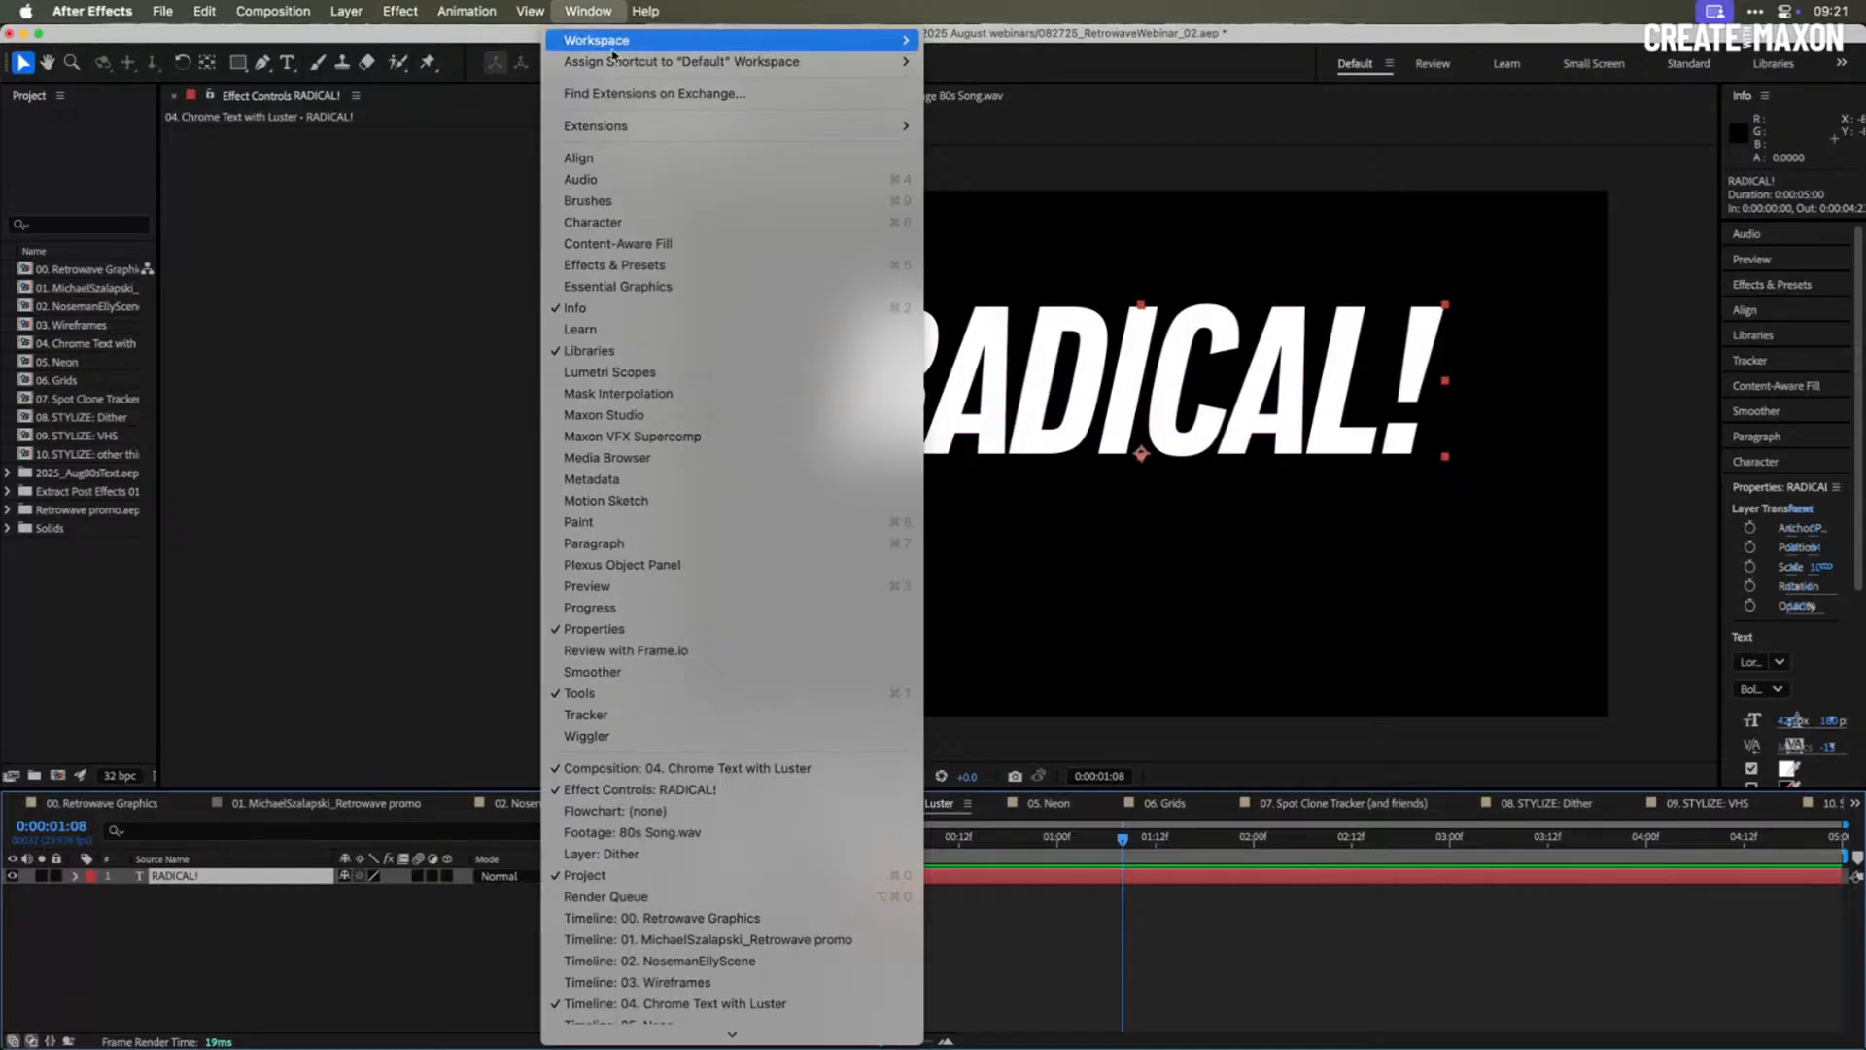
mouse_move(653, 122)
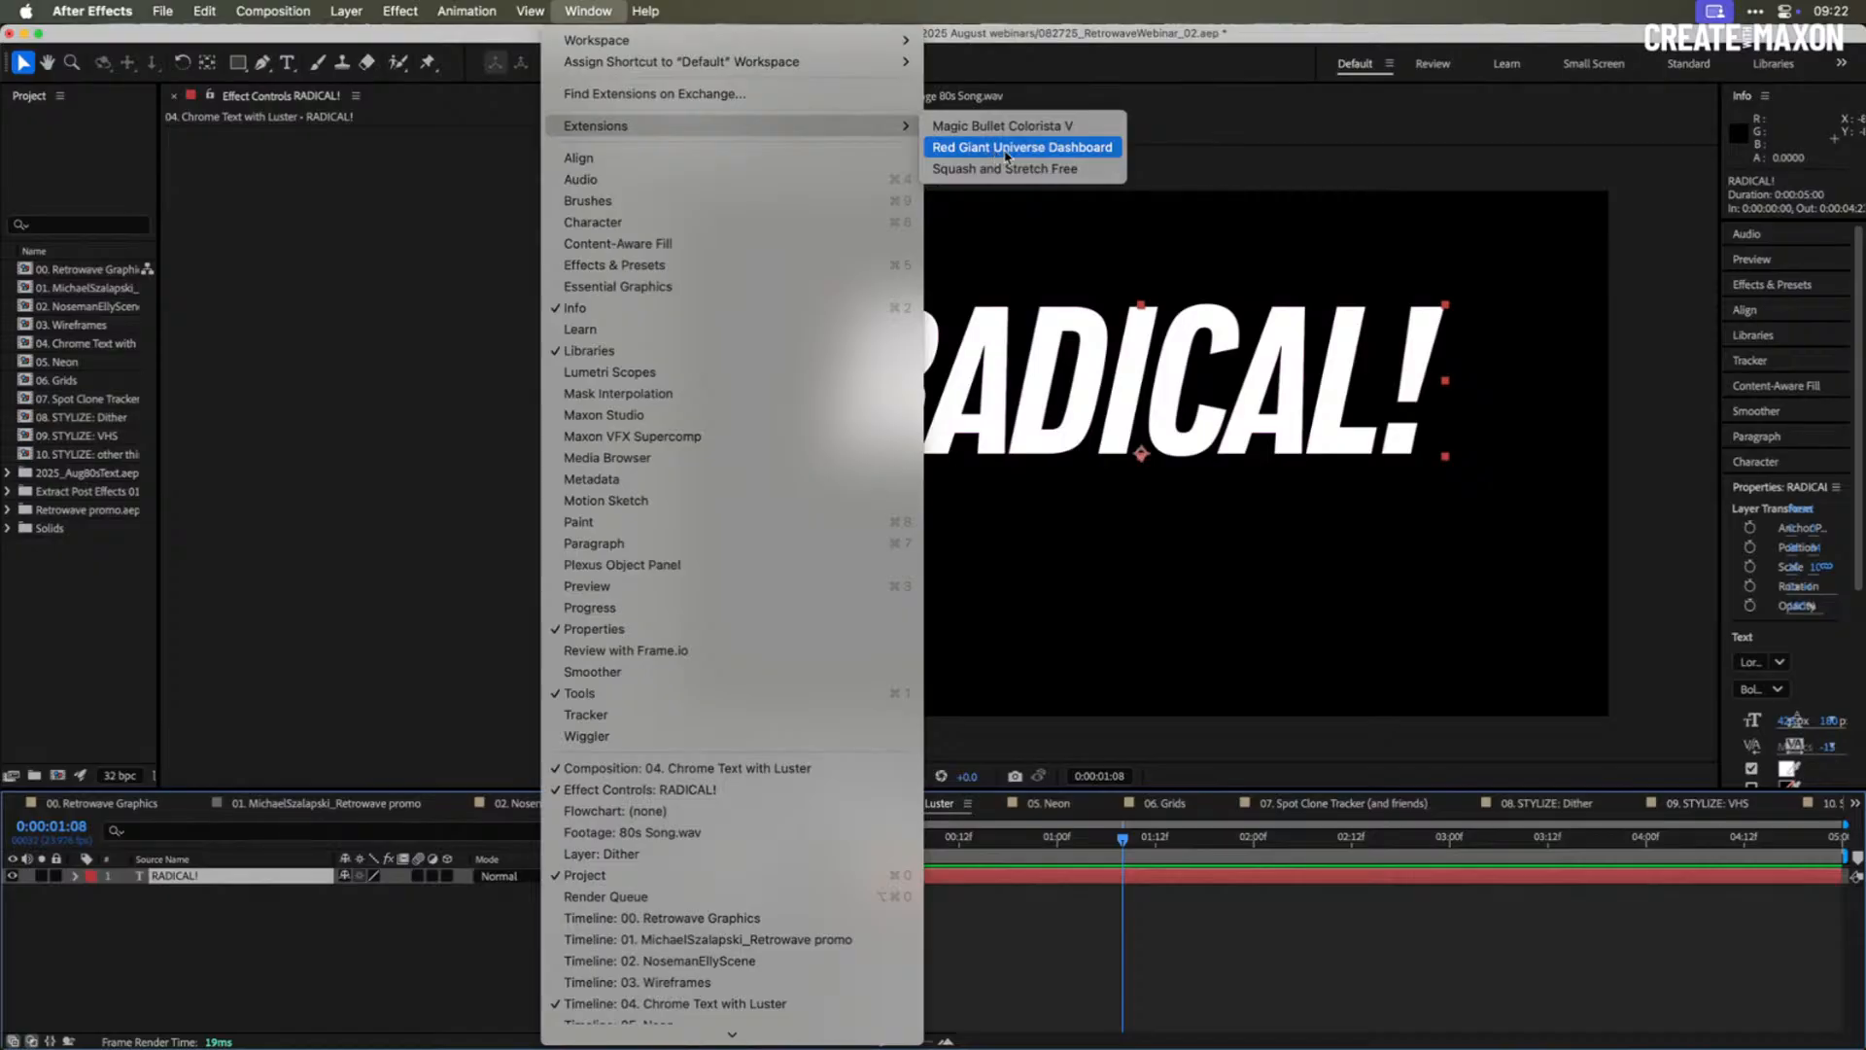
click(1011, 146)
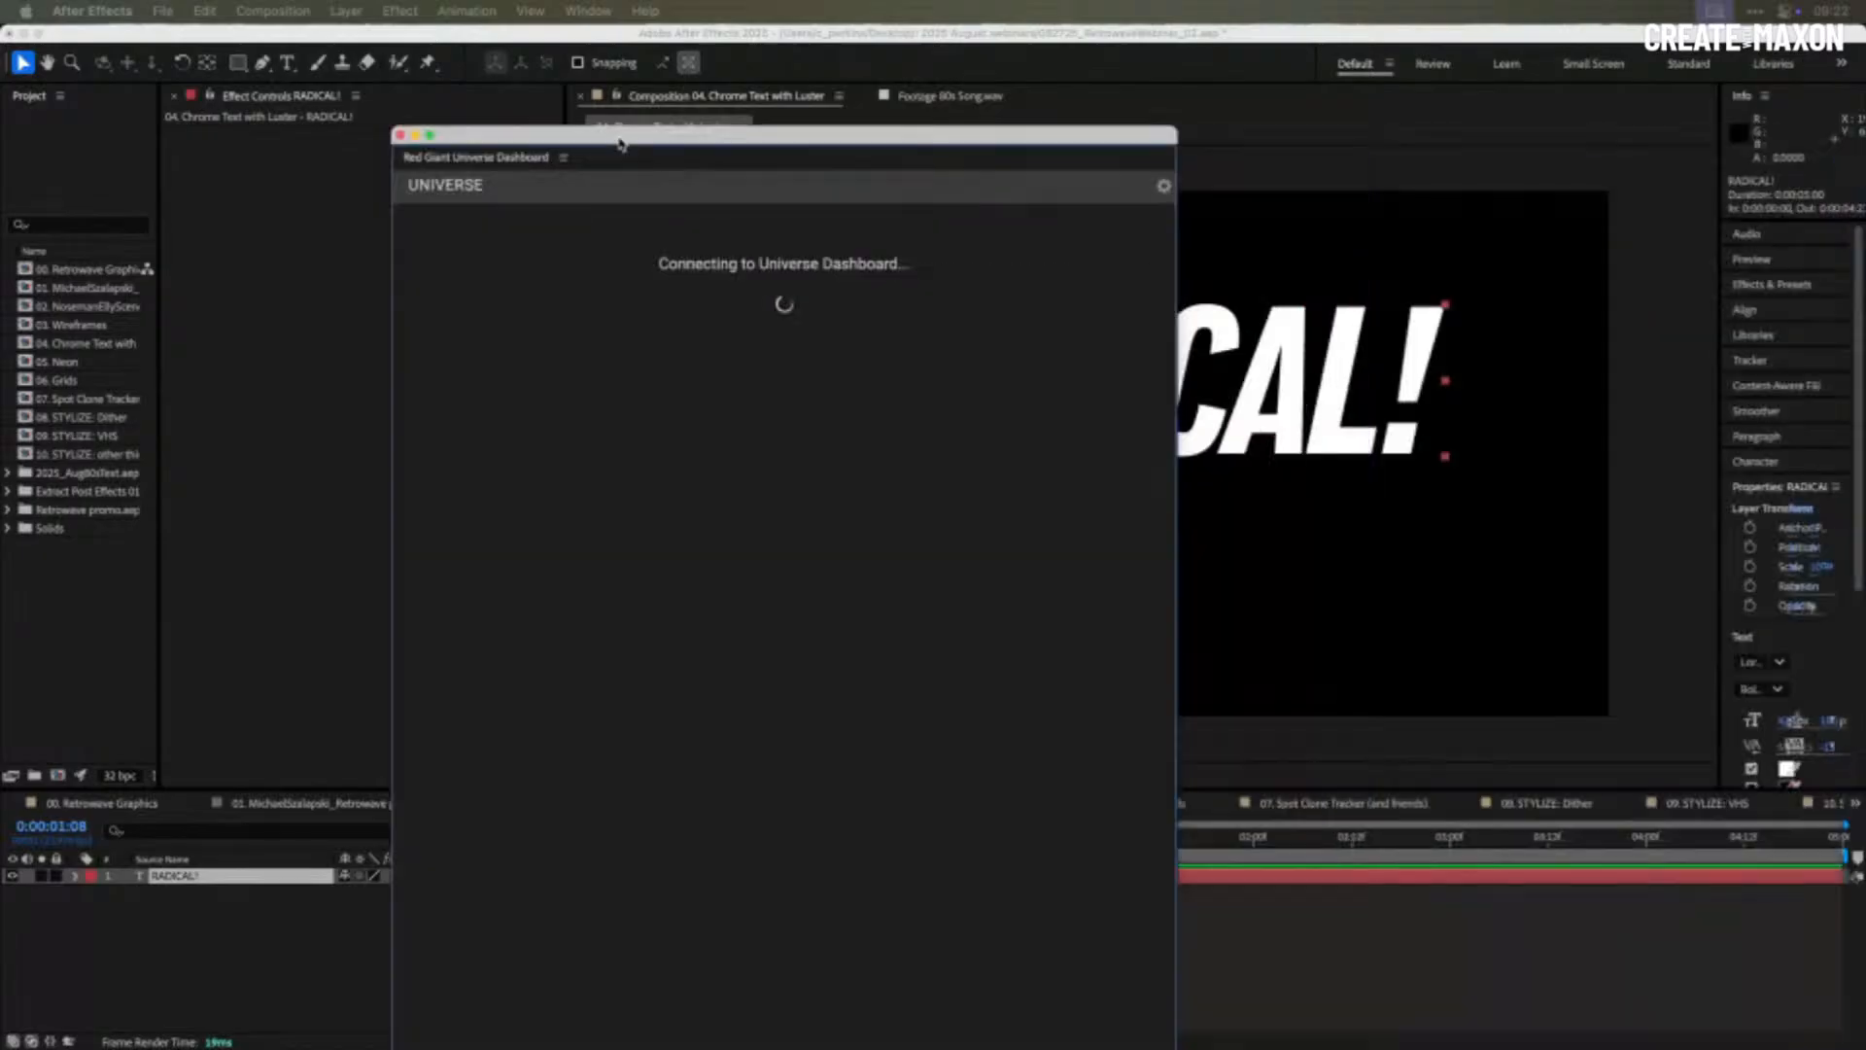
drag(623, 149, 464, 70)
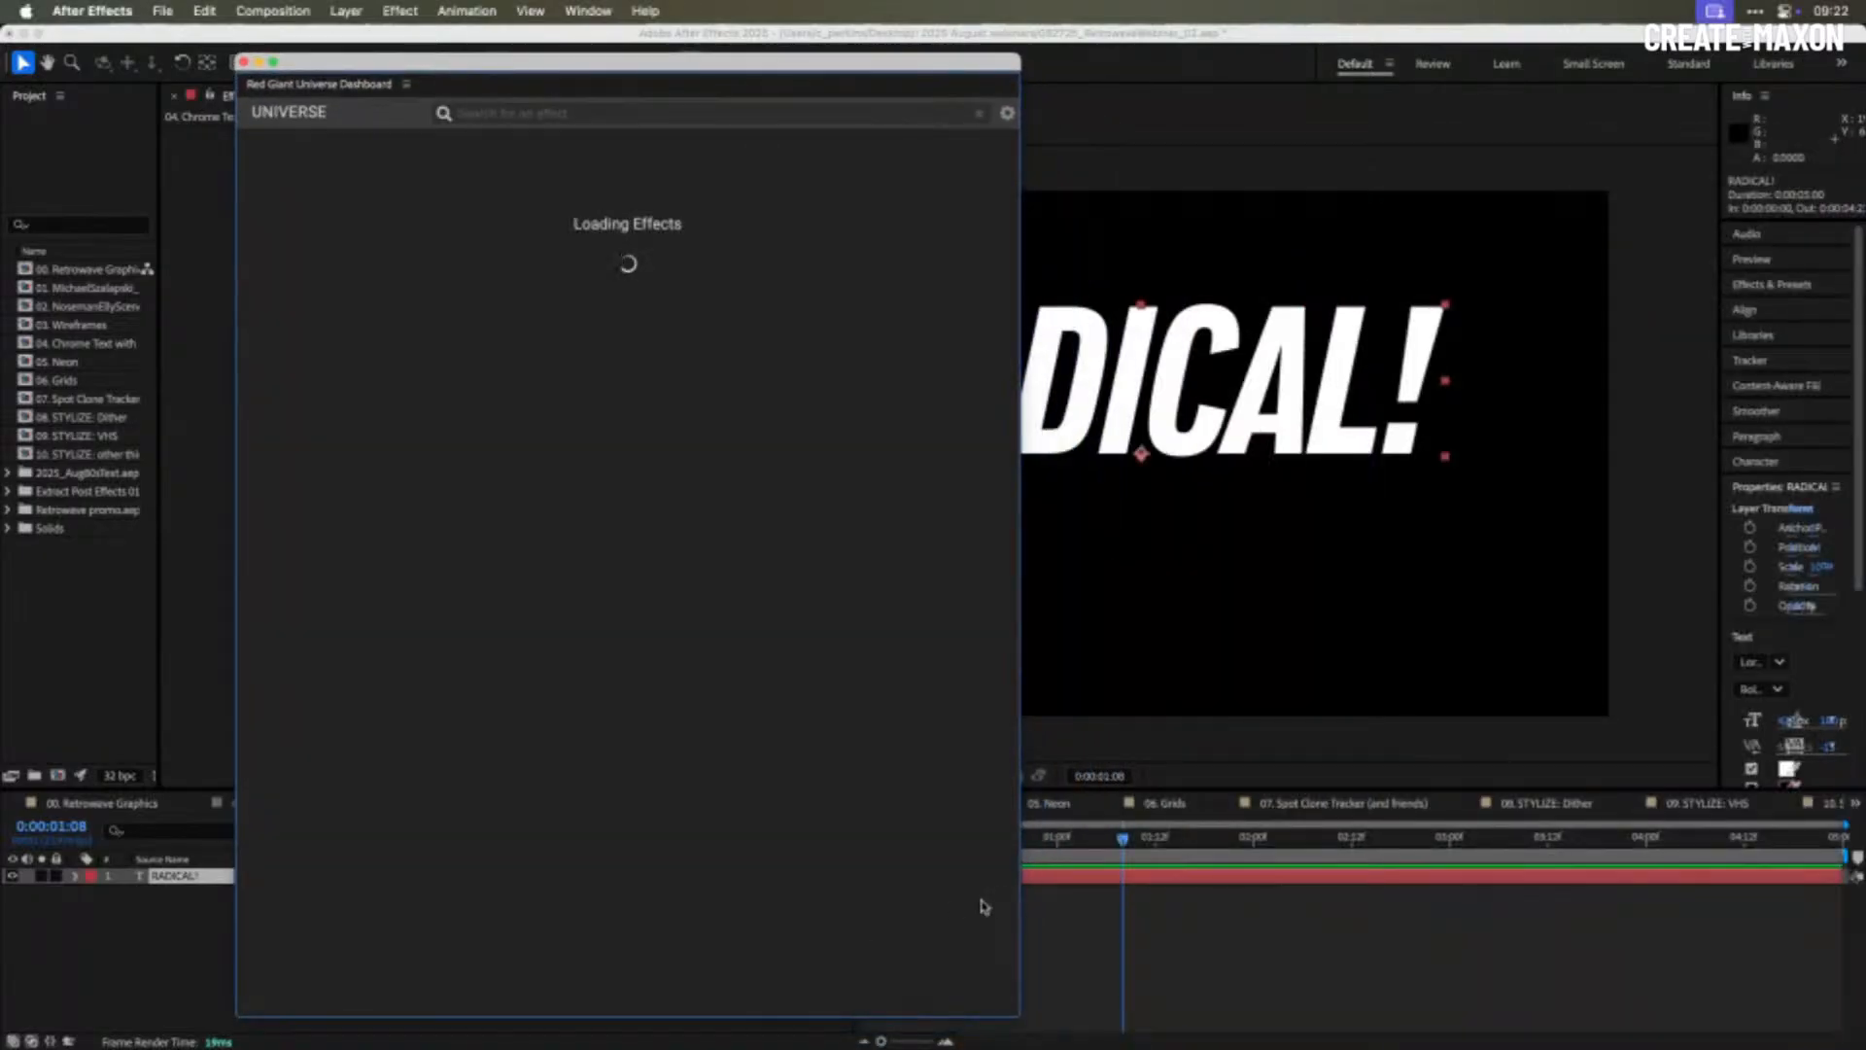
drag(1021, 888, 1560, 865)
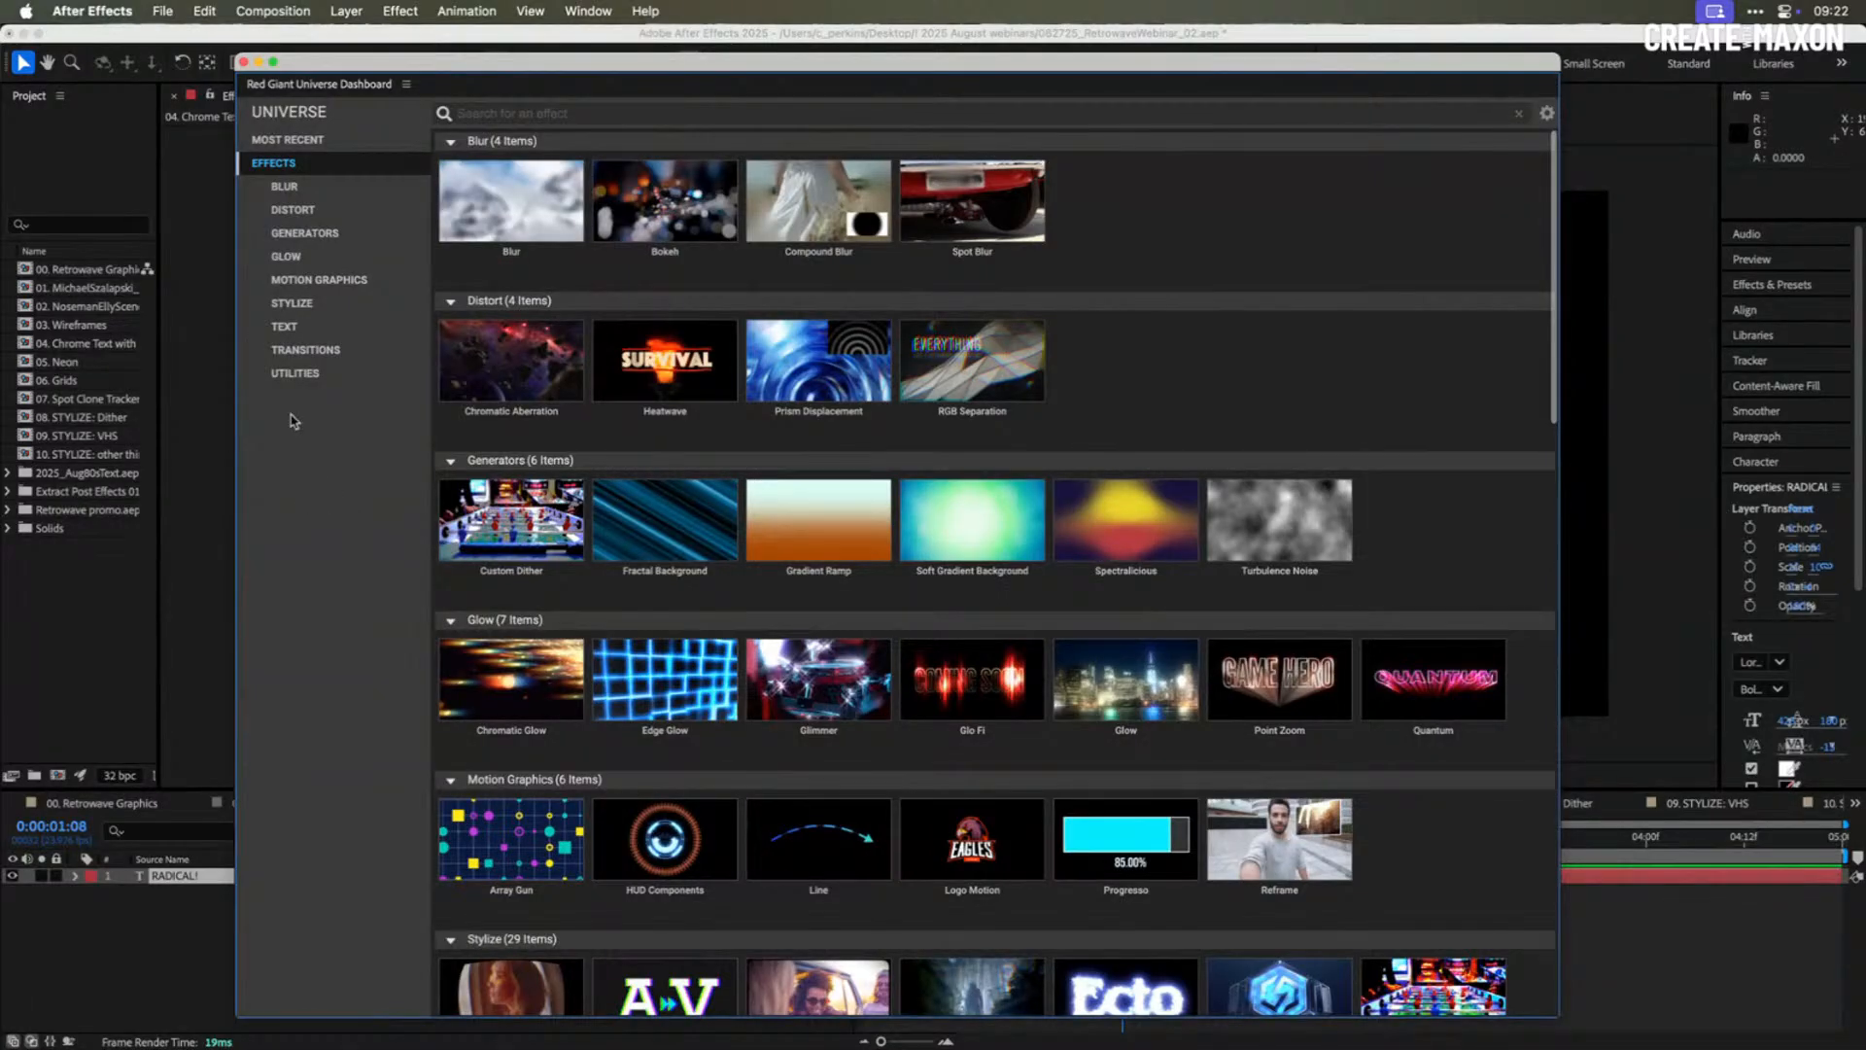
- Browse the Universe effect categories through to Stylize and open the Luster effect's presets
click(303, 190)
click(302, 212)
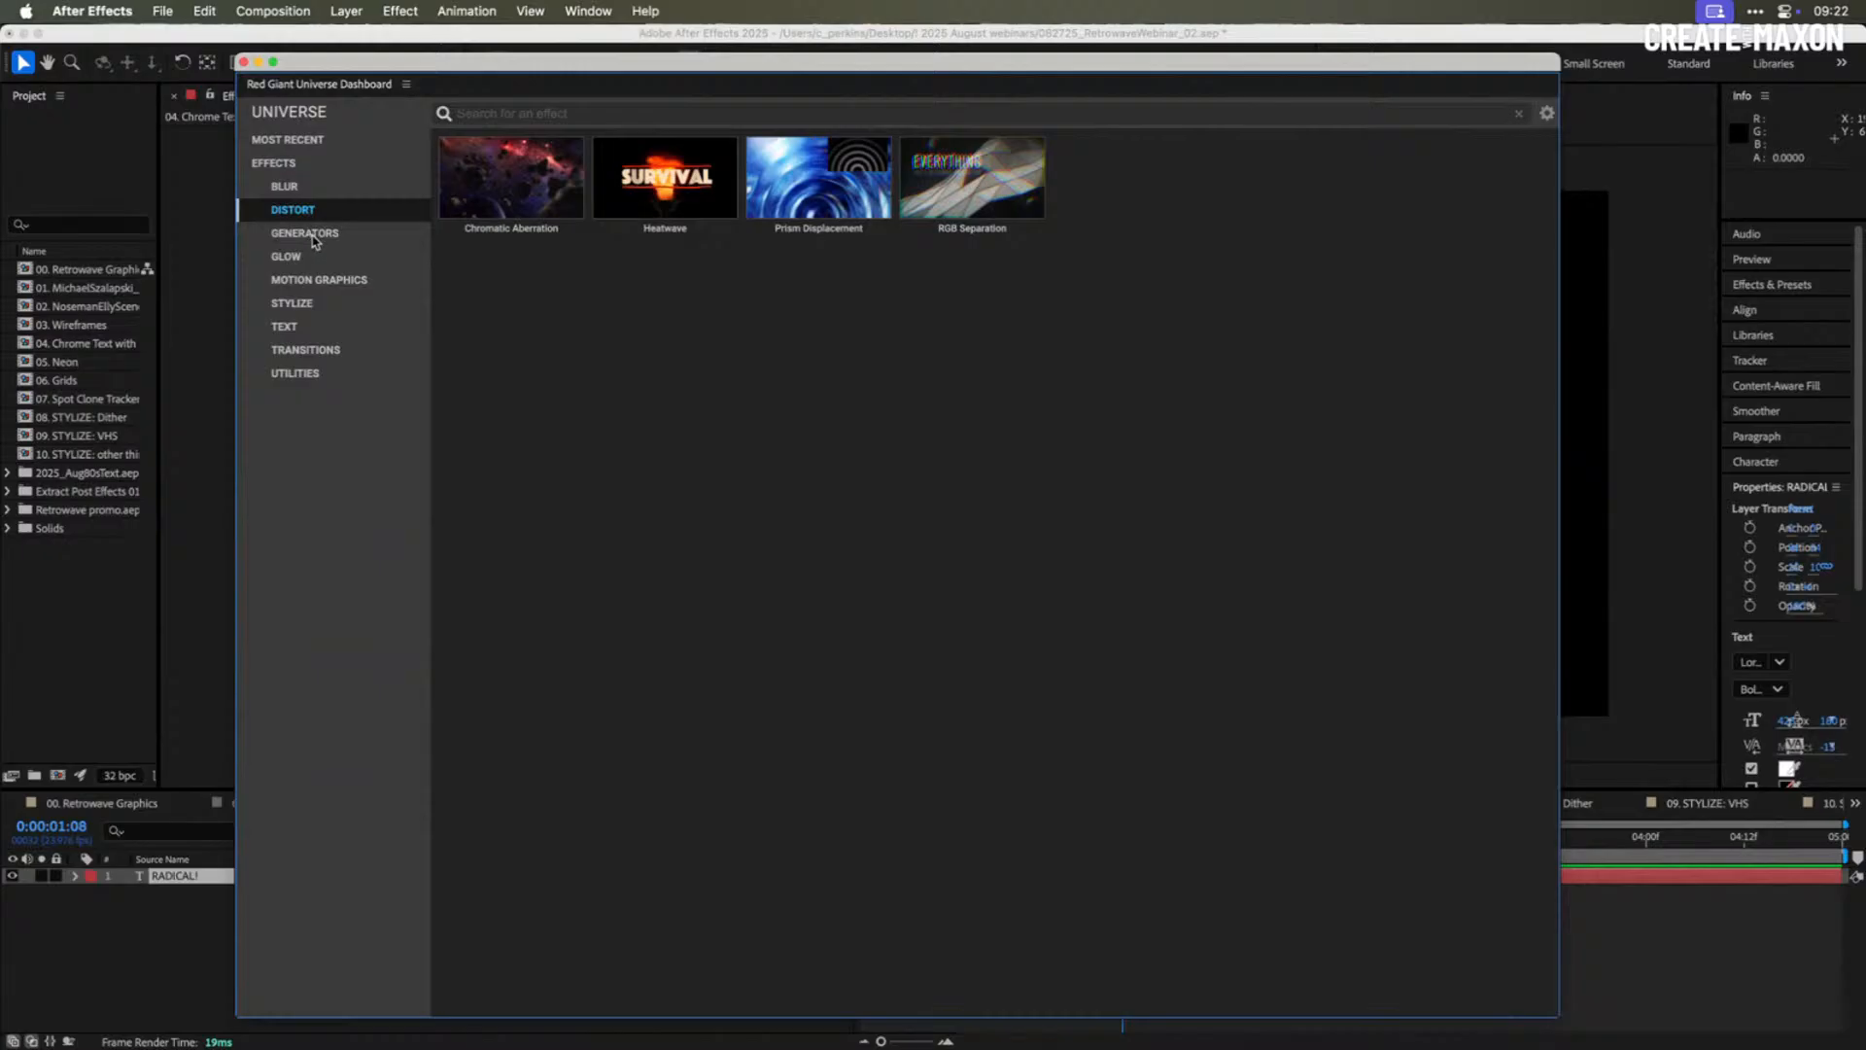
click(313, 236)
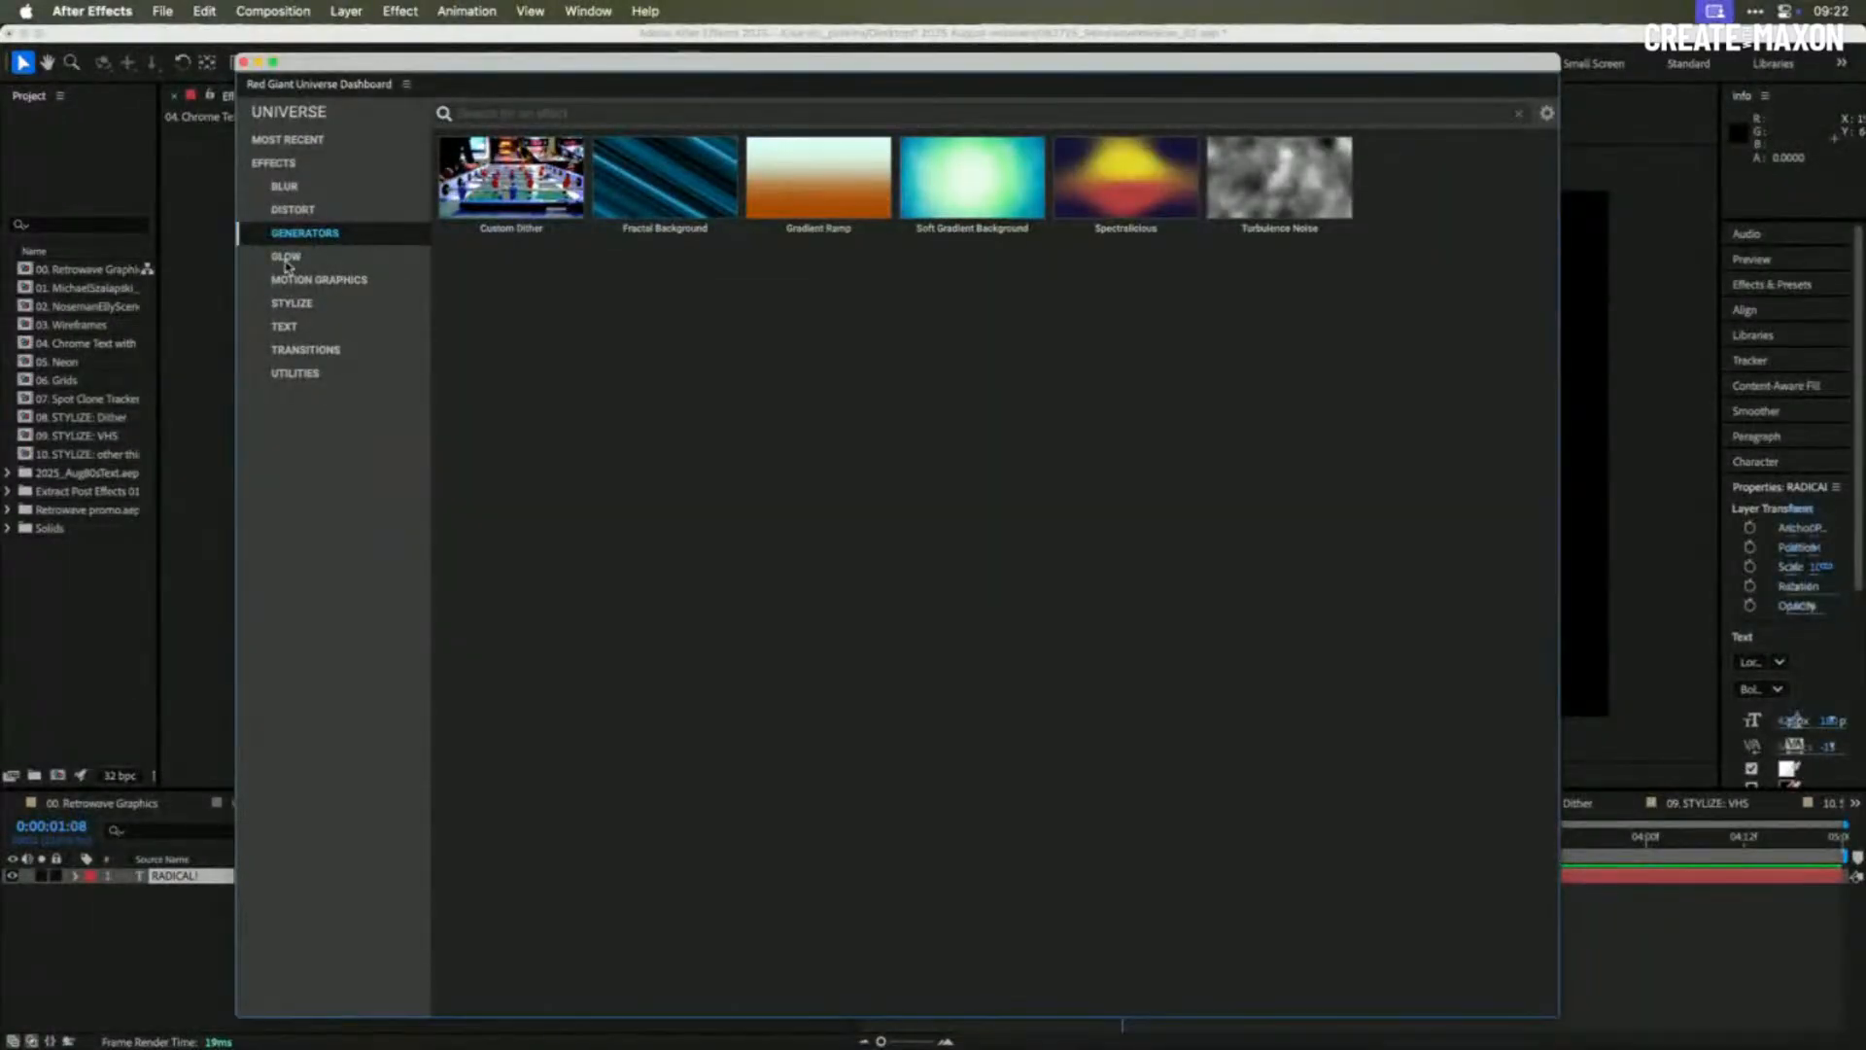
click(317, 282)
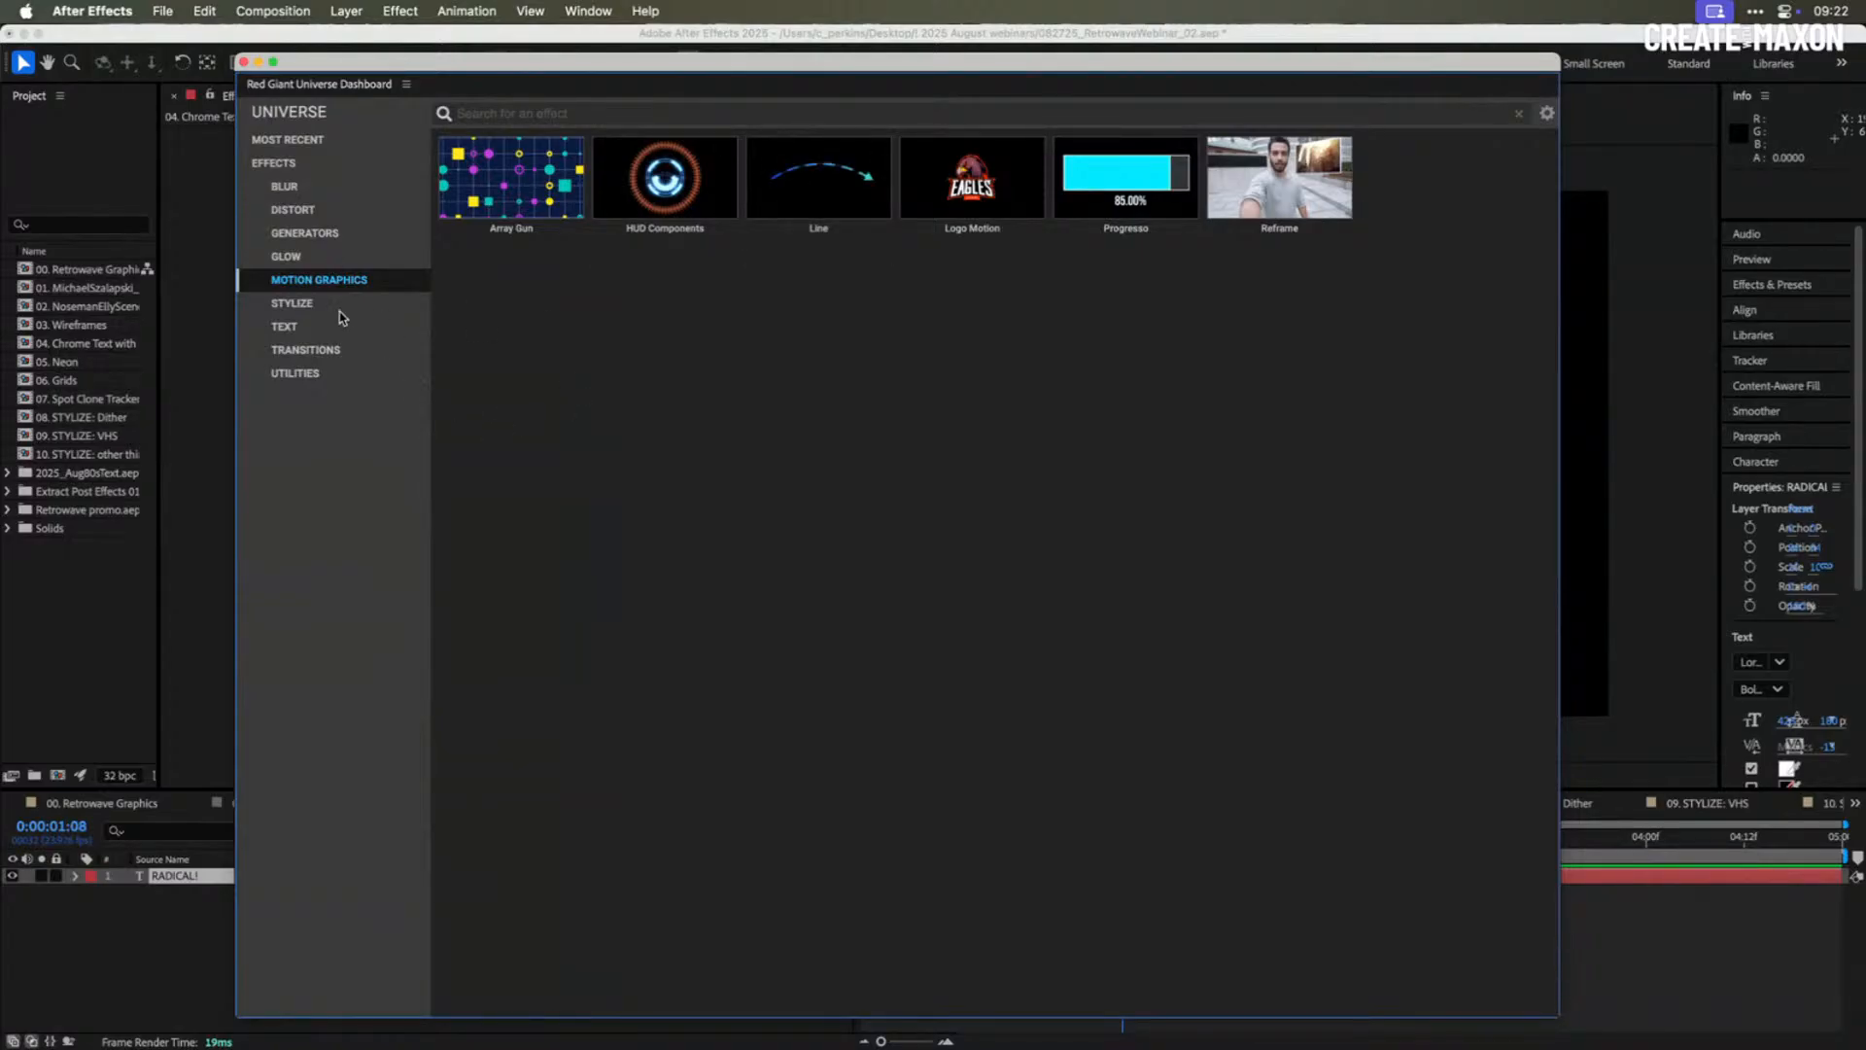
click(292, 304)
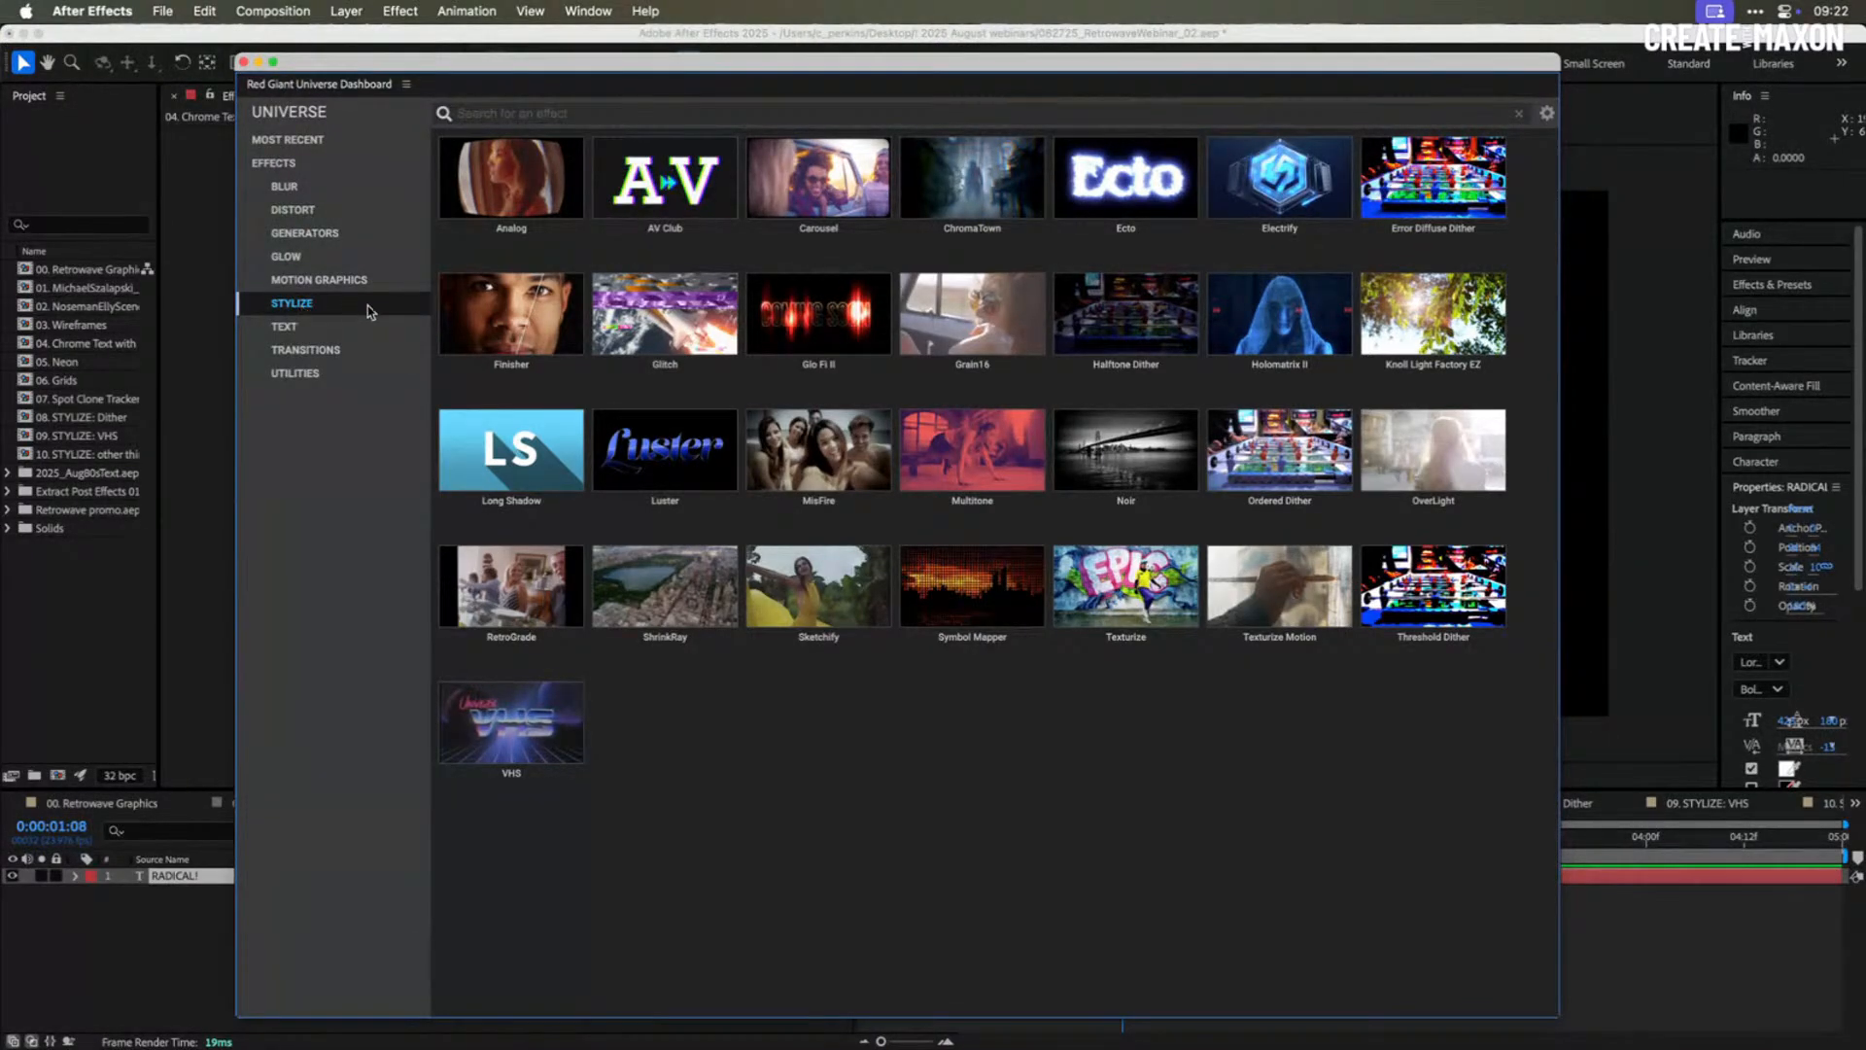
mouse_move(991, 190)
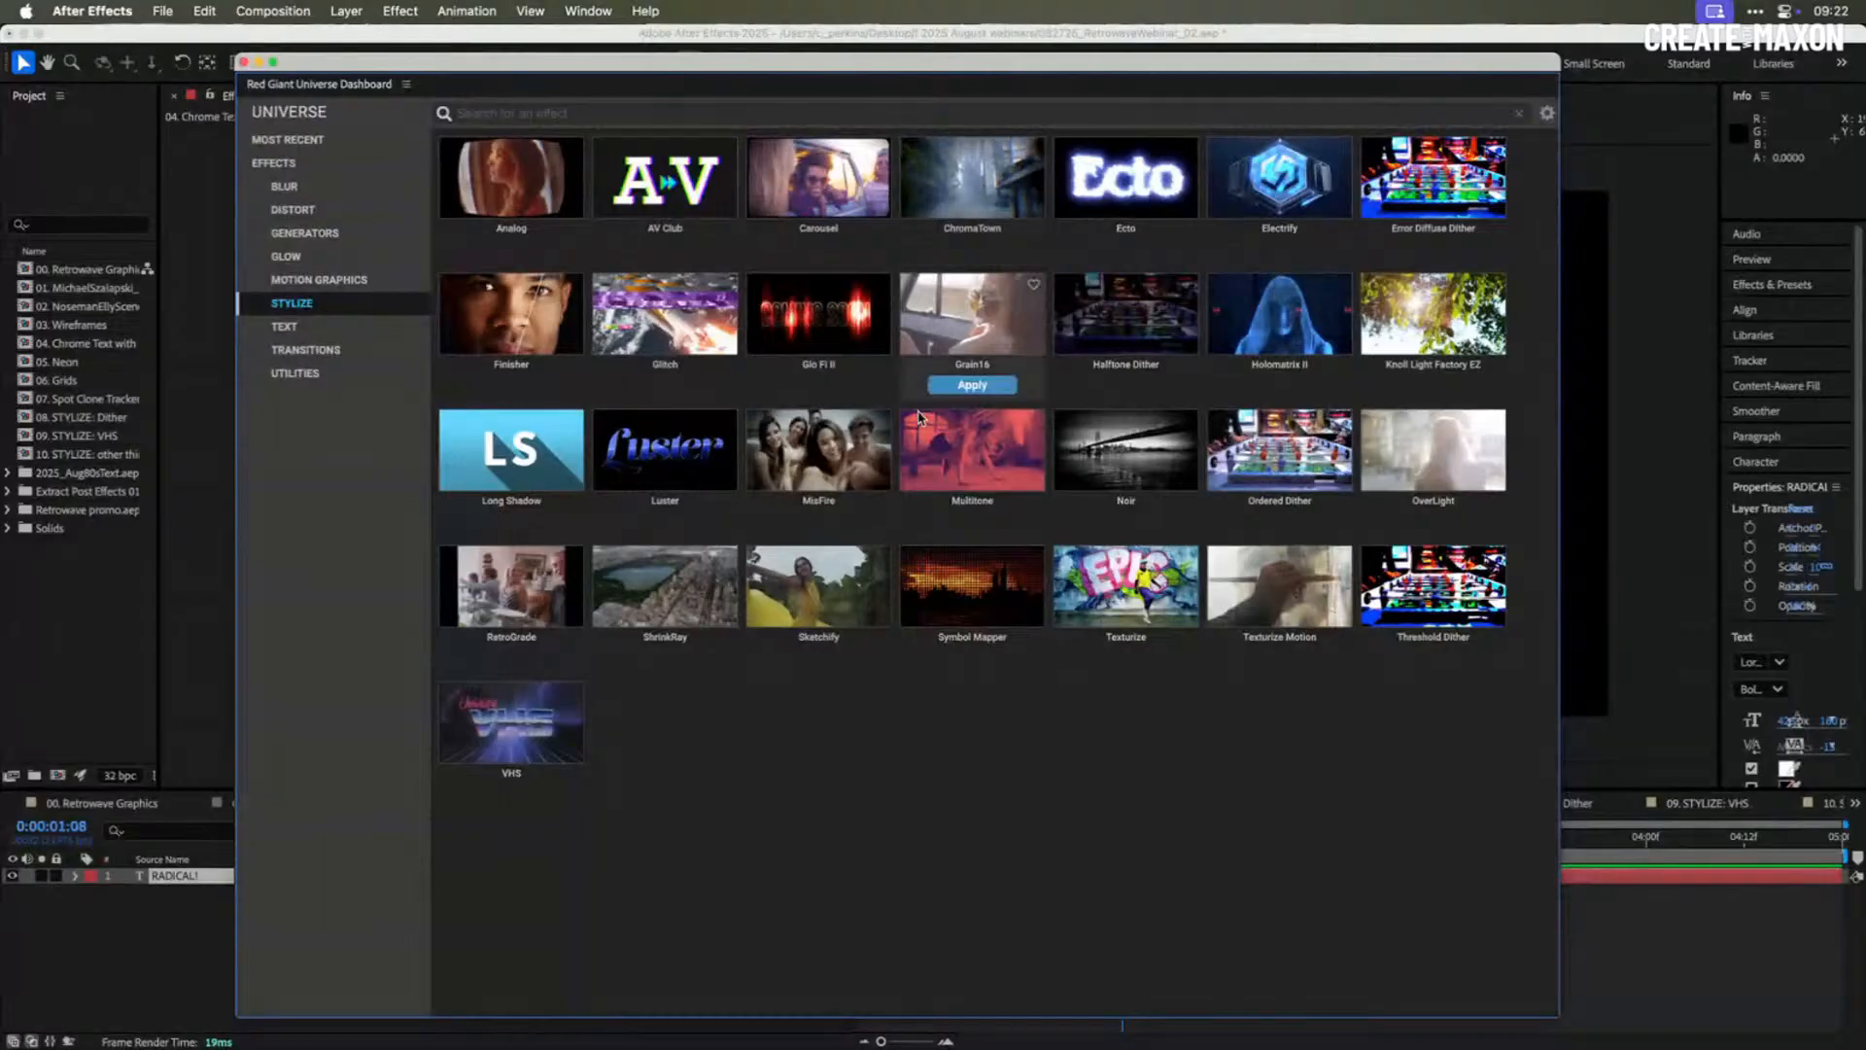
drag(740, 64, 1090, 253)
mouse_move(1008, 666)
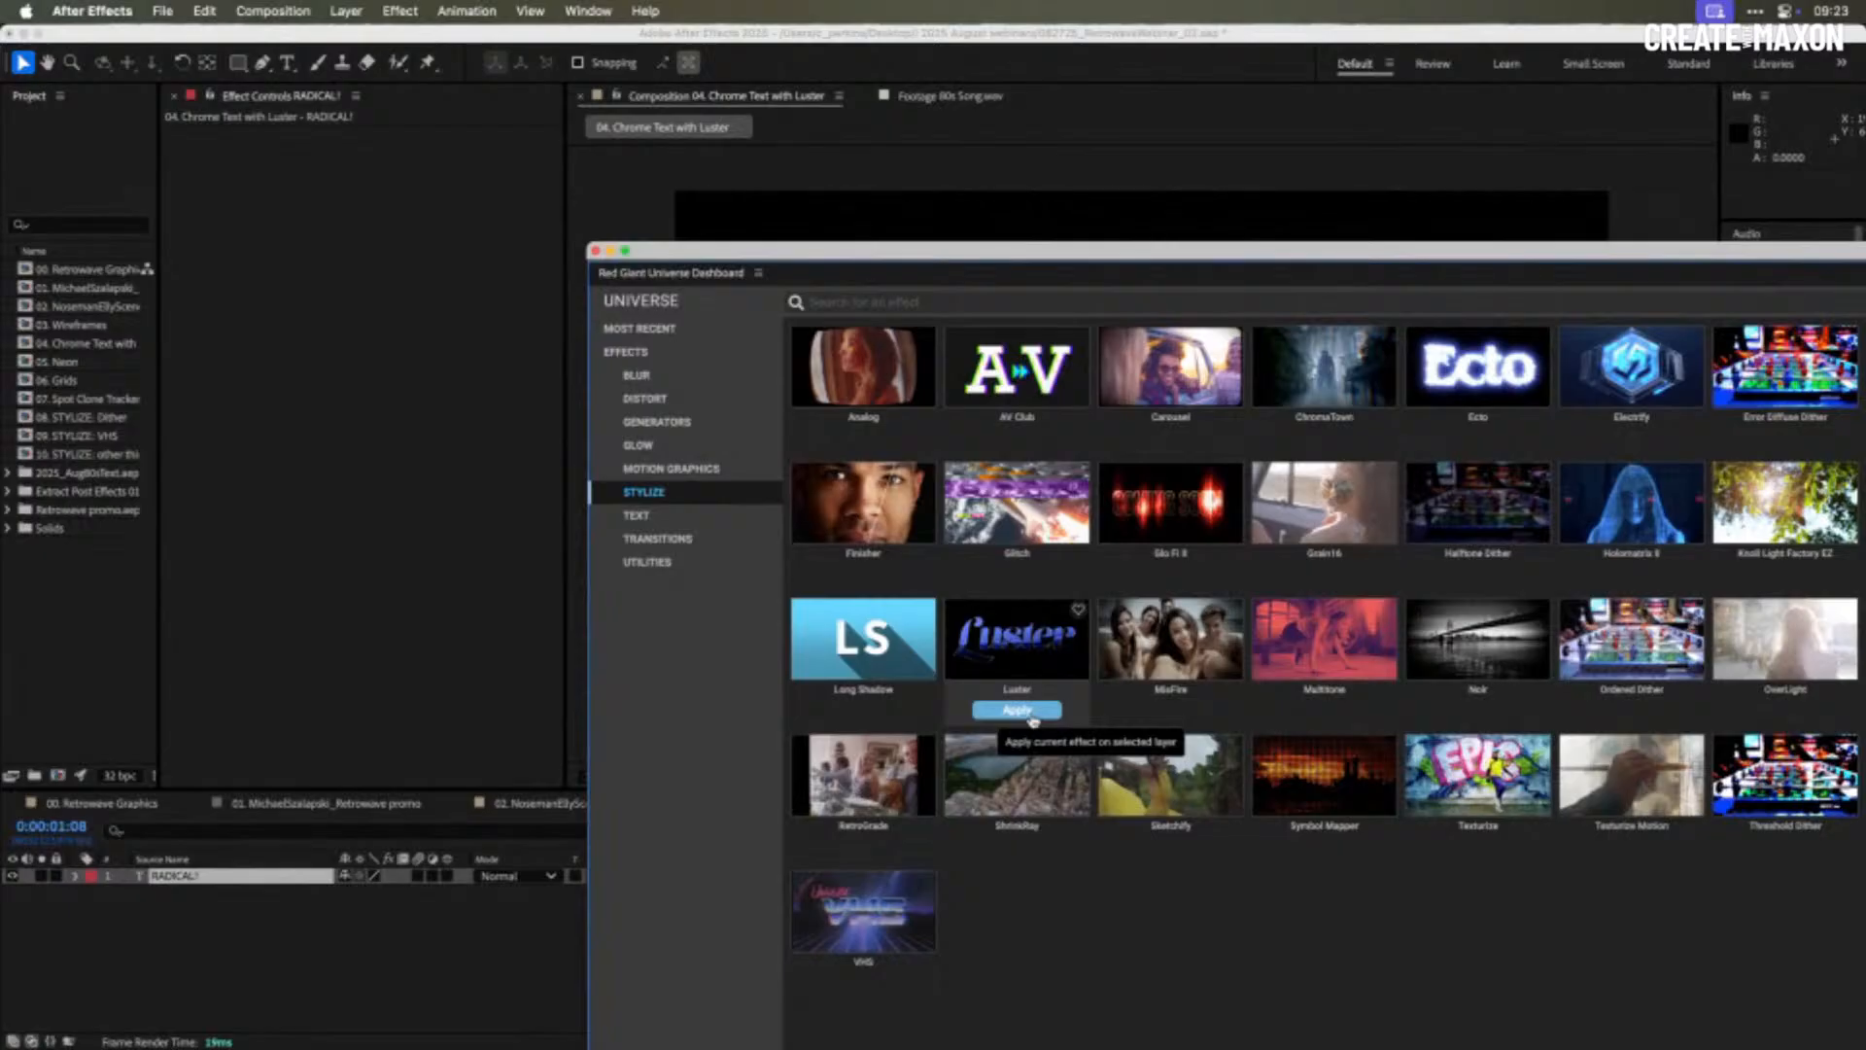
click(1025, 643)
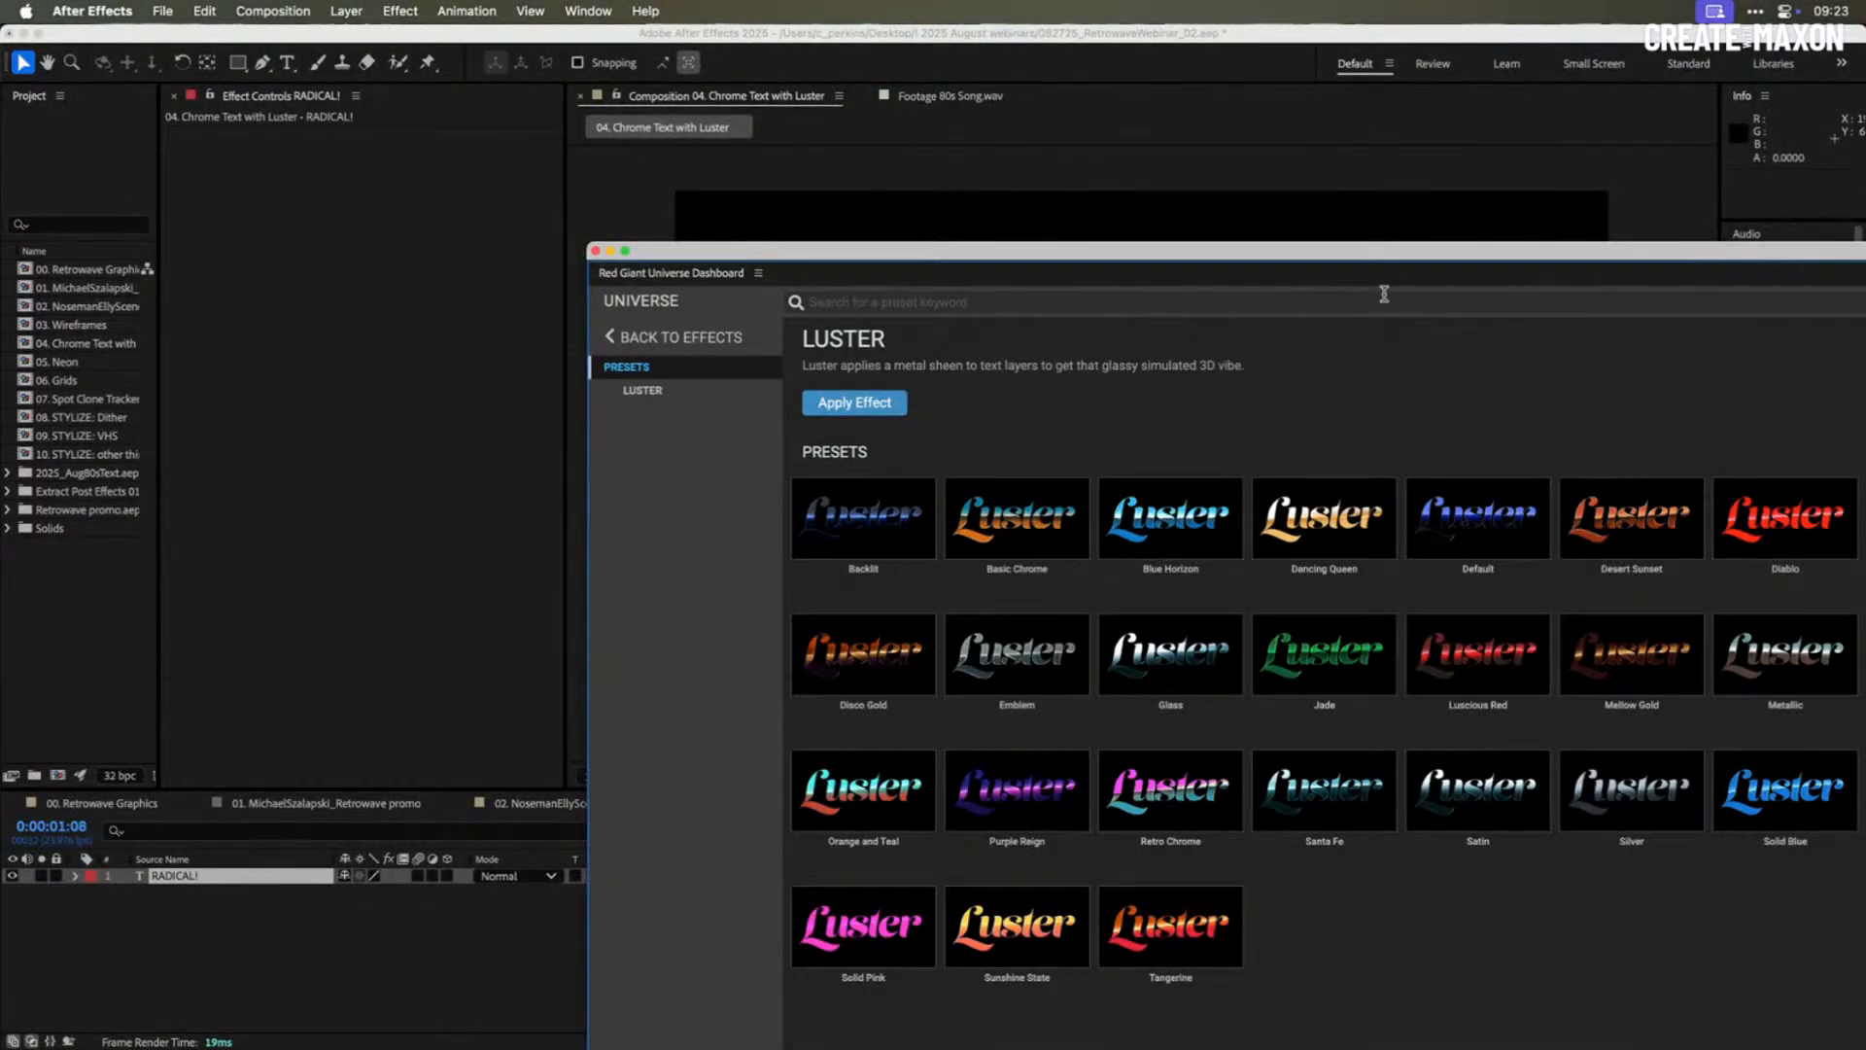
- Apply Luster's Glass preset to the RADICAL! text and move the text down to about 982, 660 in the composition
drag(1402, 239, 1140, 21)
mouse_move(960, 326)
mouse_move(1123, 647)
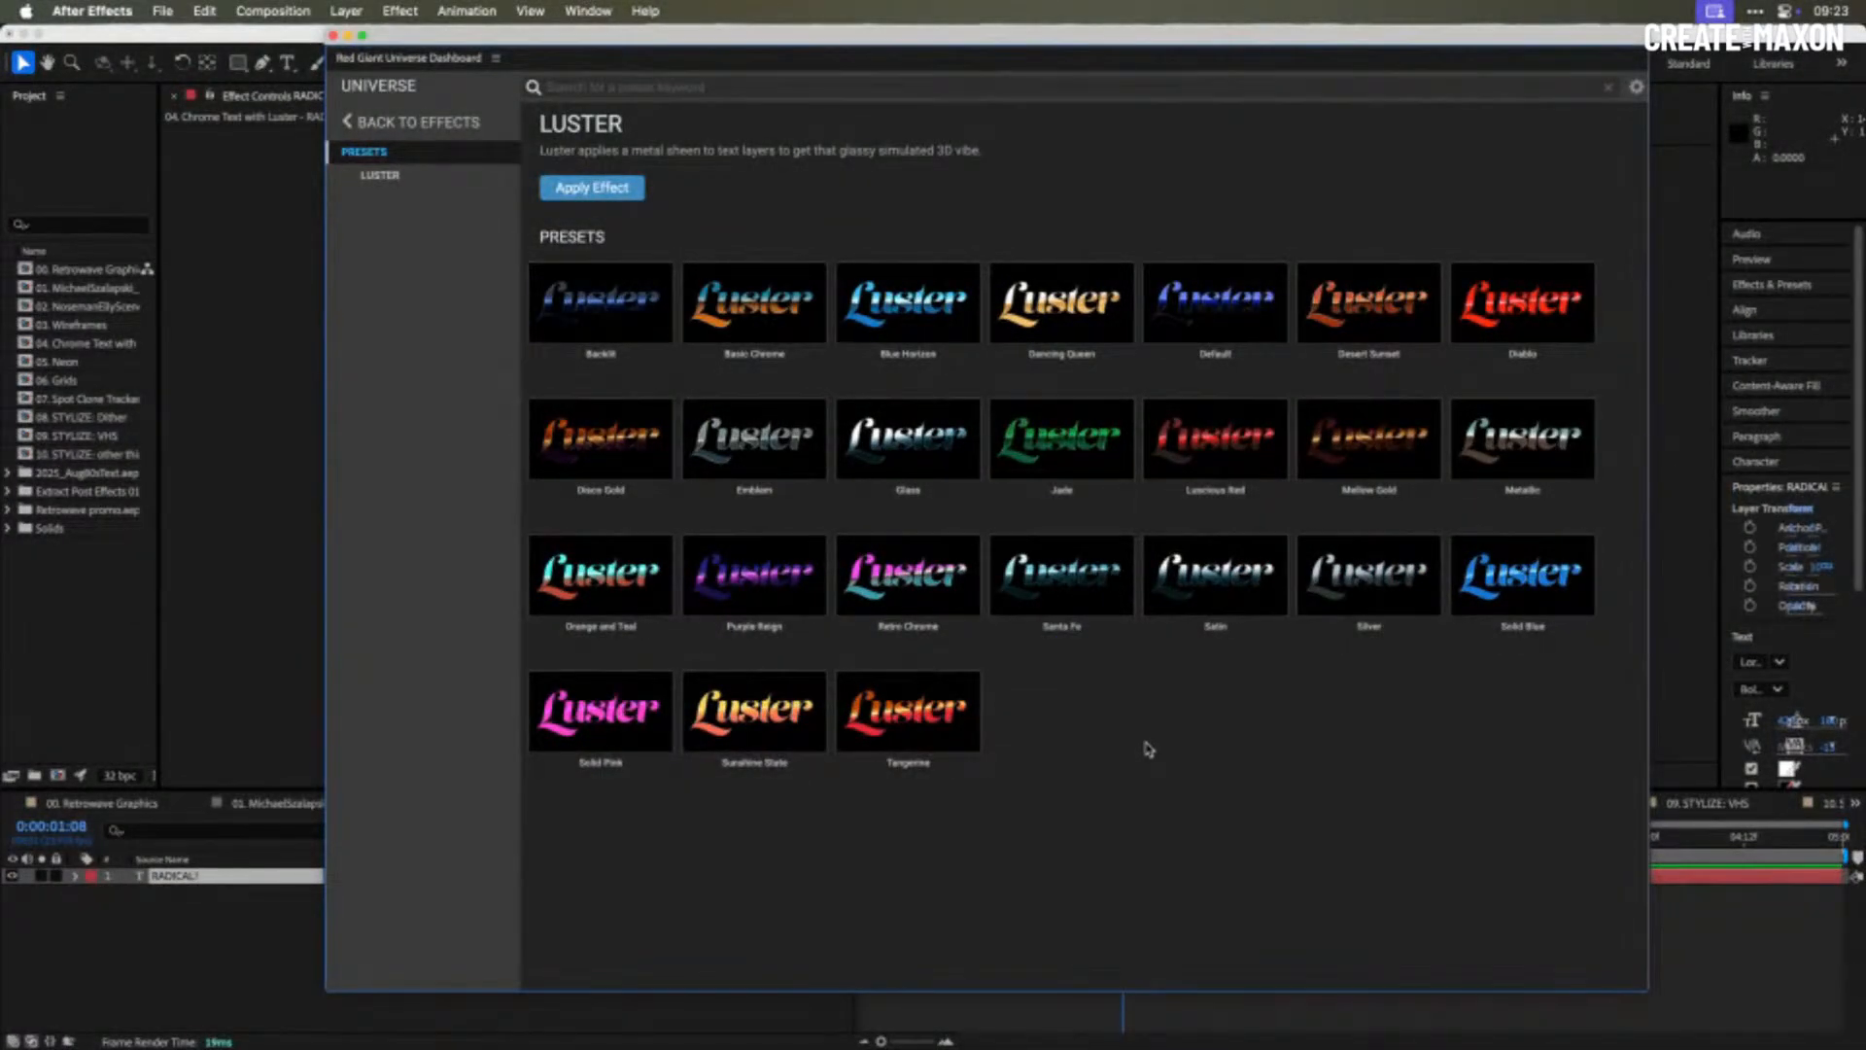
mouse_move(908, 510)
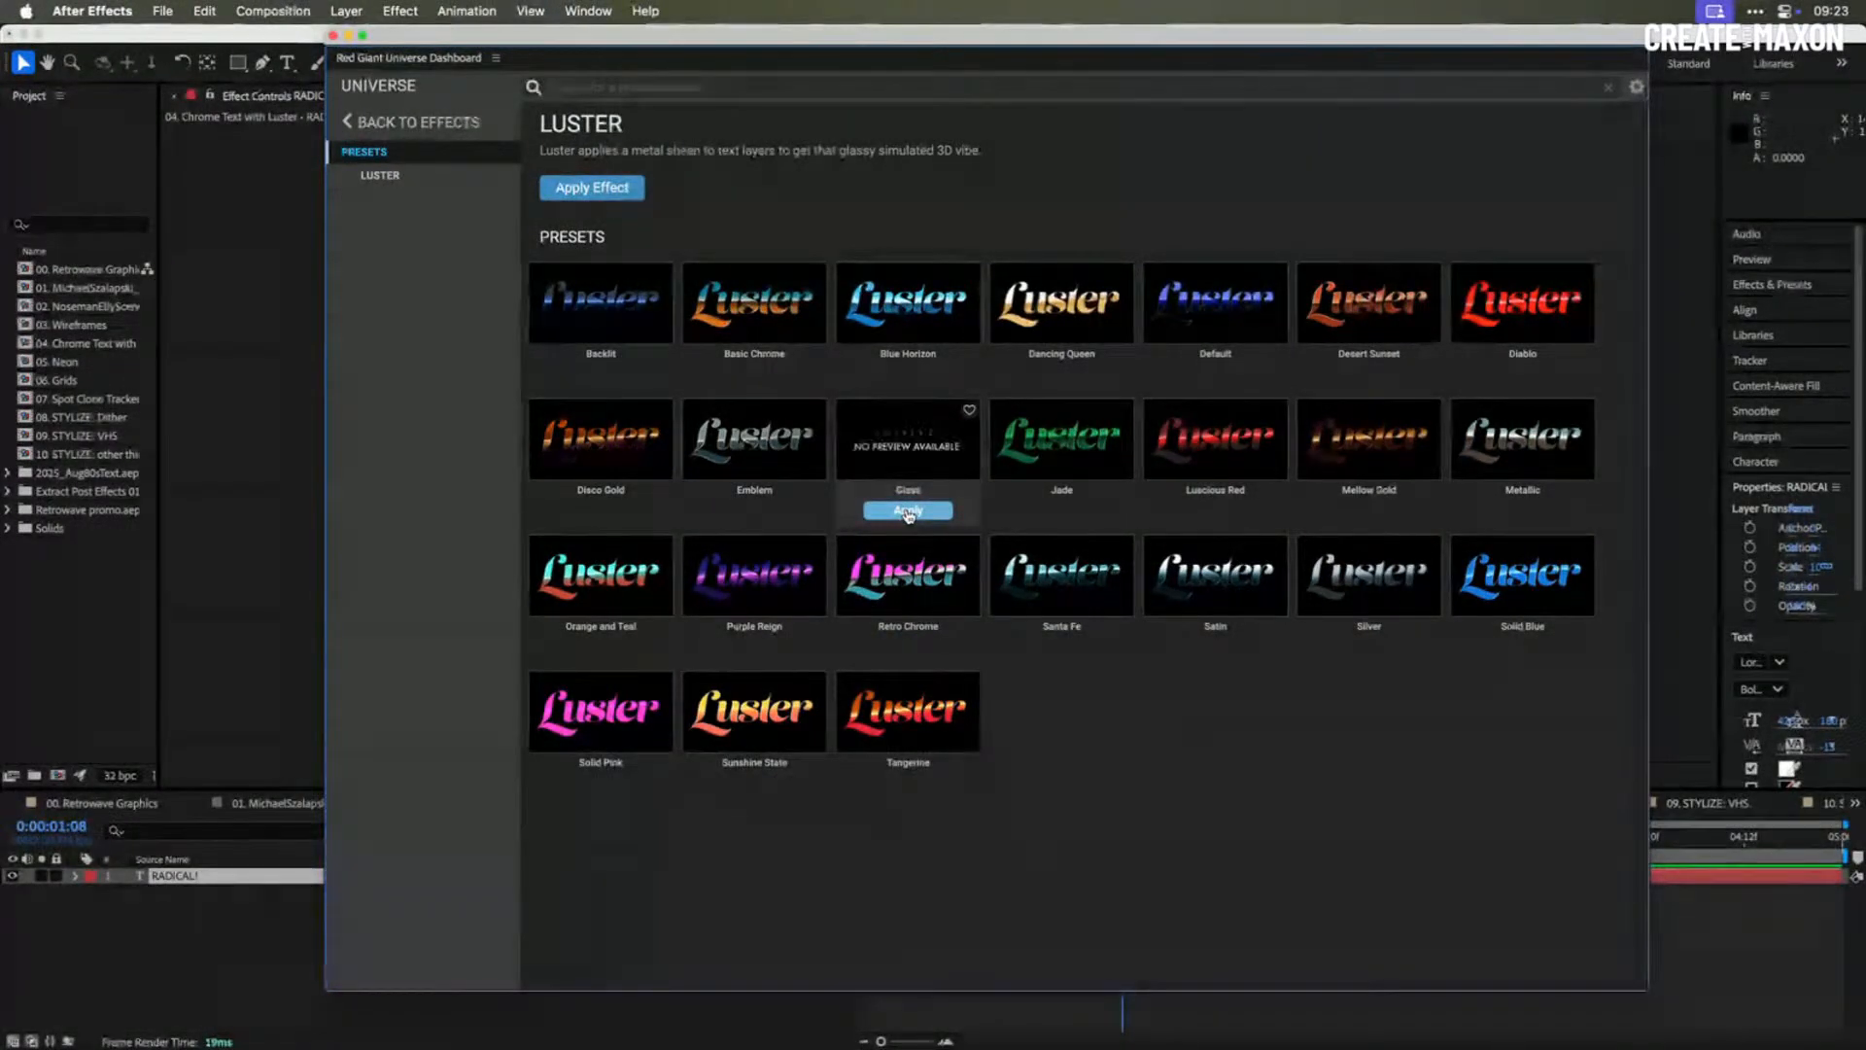
click(908, 511)
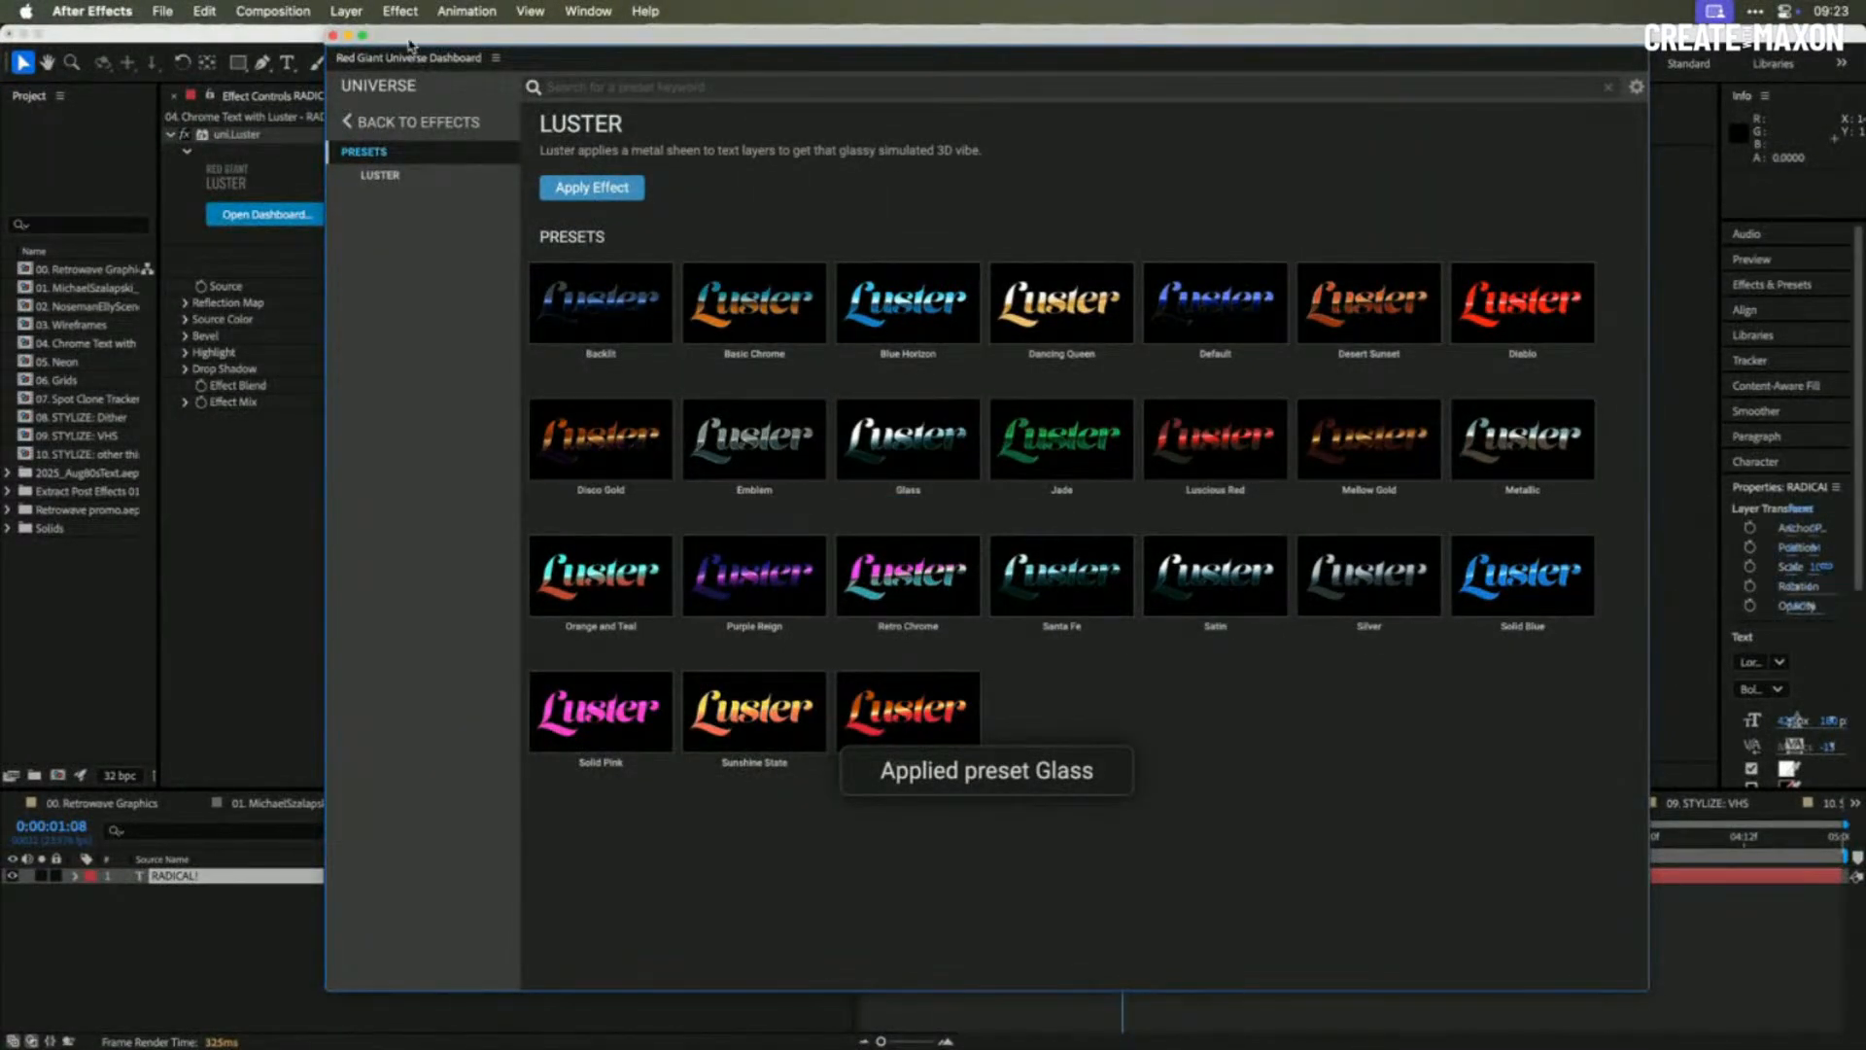
click(333, 36)
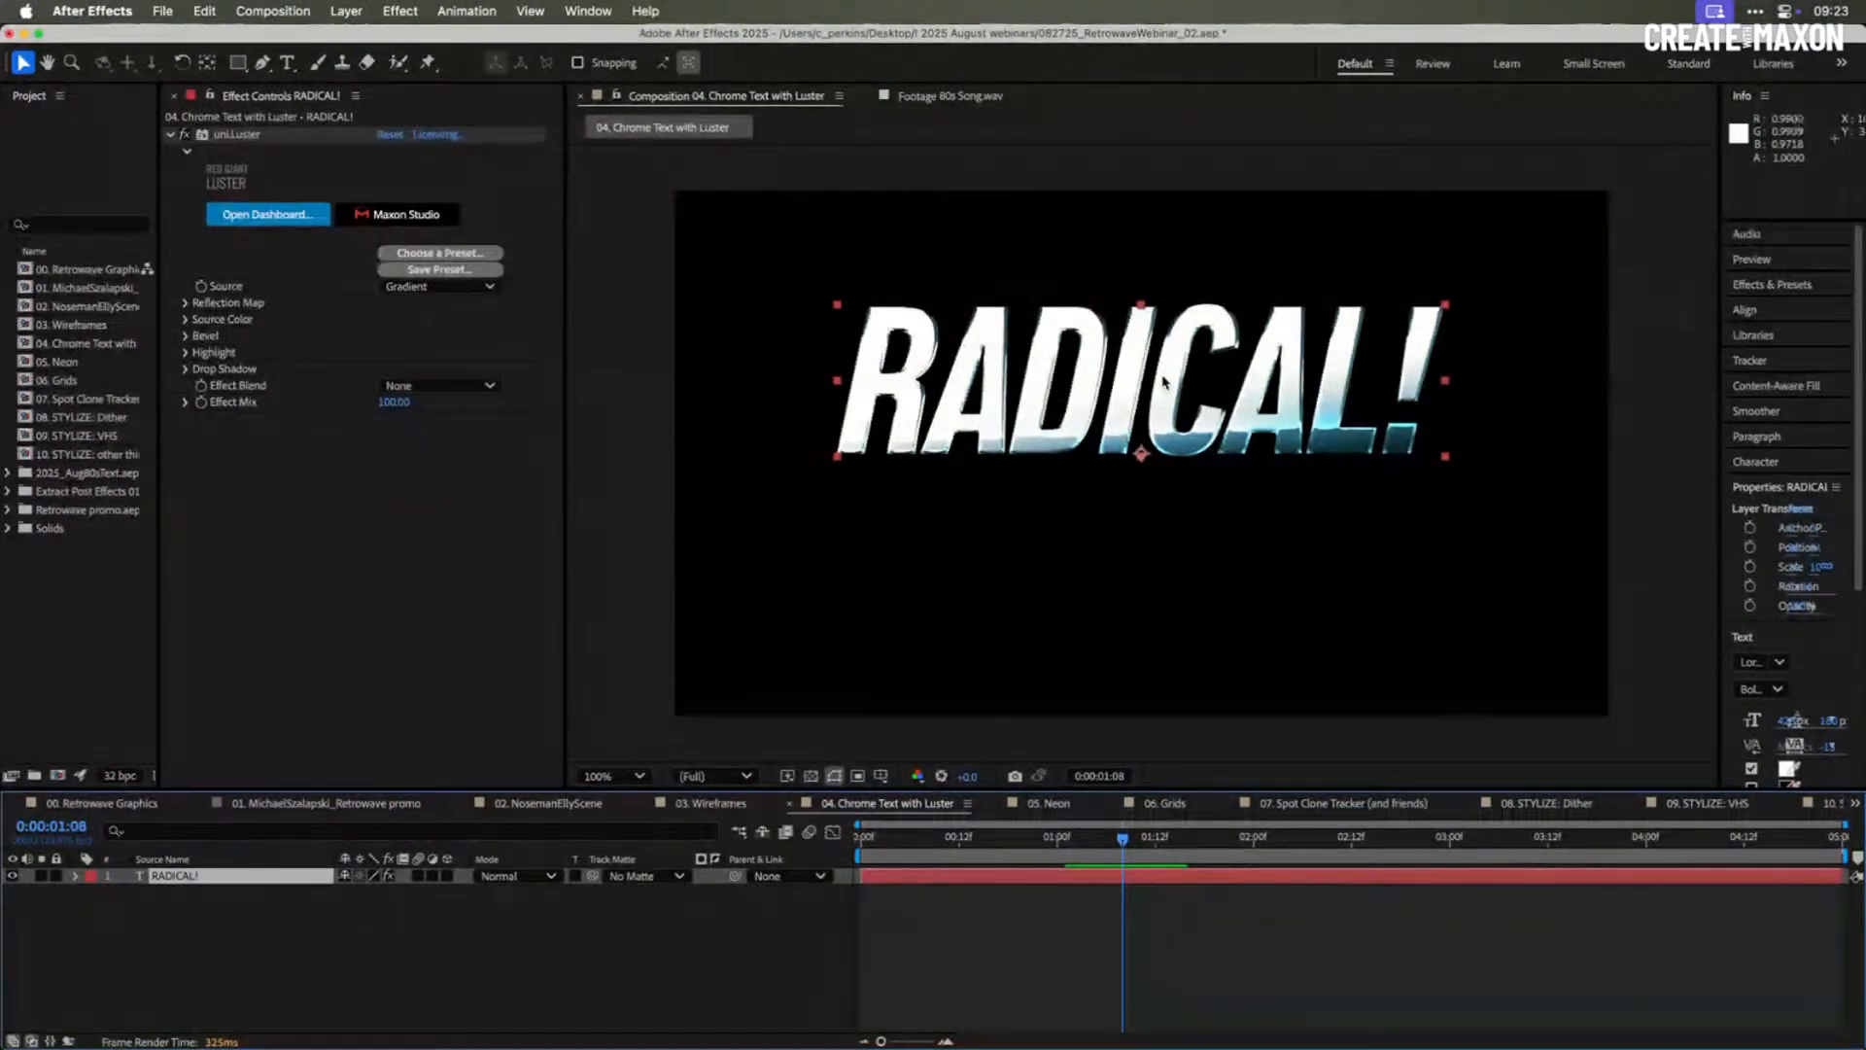
drag(1166, 384, 1175, 439)
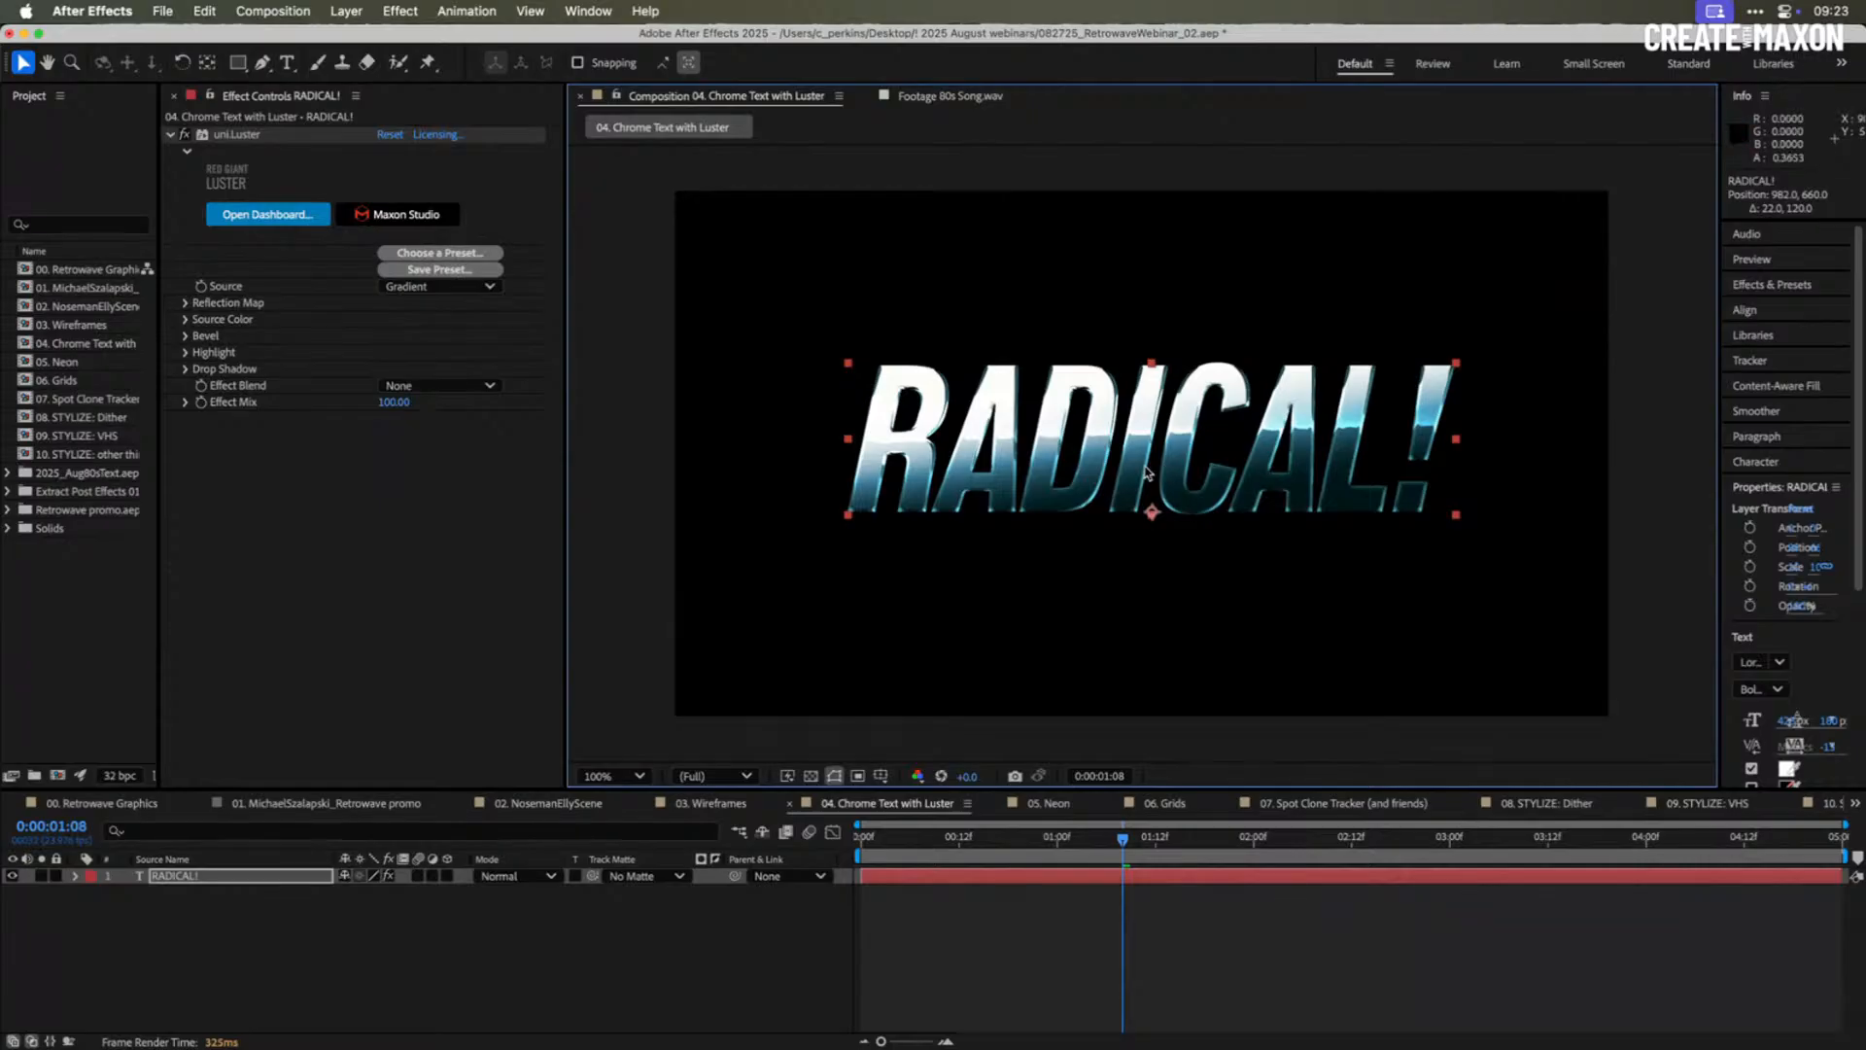
- Move the RADICAL! text to about 1004, 654 and set Luster's bevel angle to -34°
mouse_move(1145, 474)
mouse_down()
mouse_move(1147, 400)
mouse_move(1148, 473)
mouse_up()
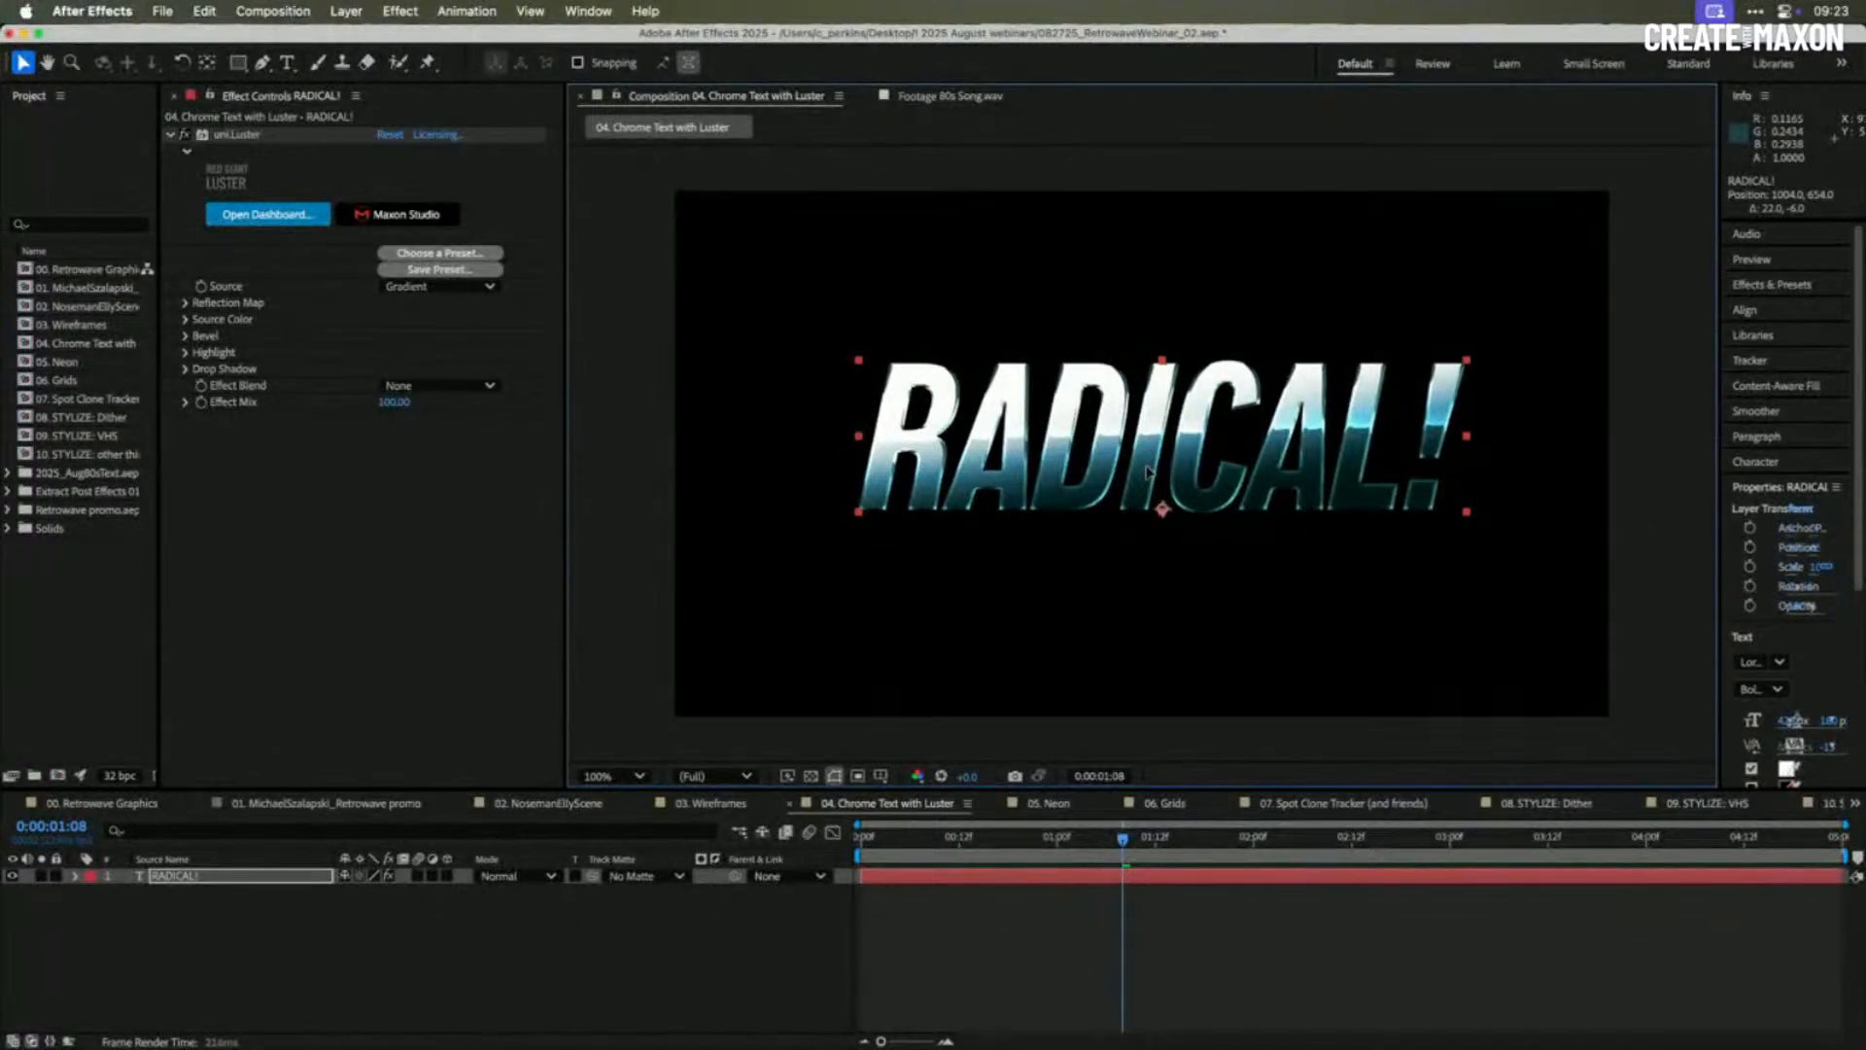
click(185, 303)
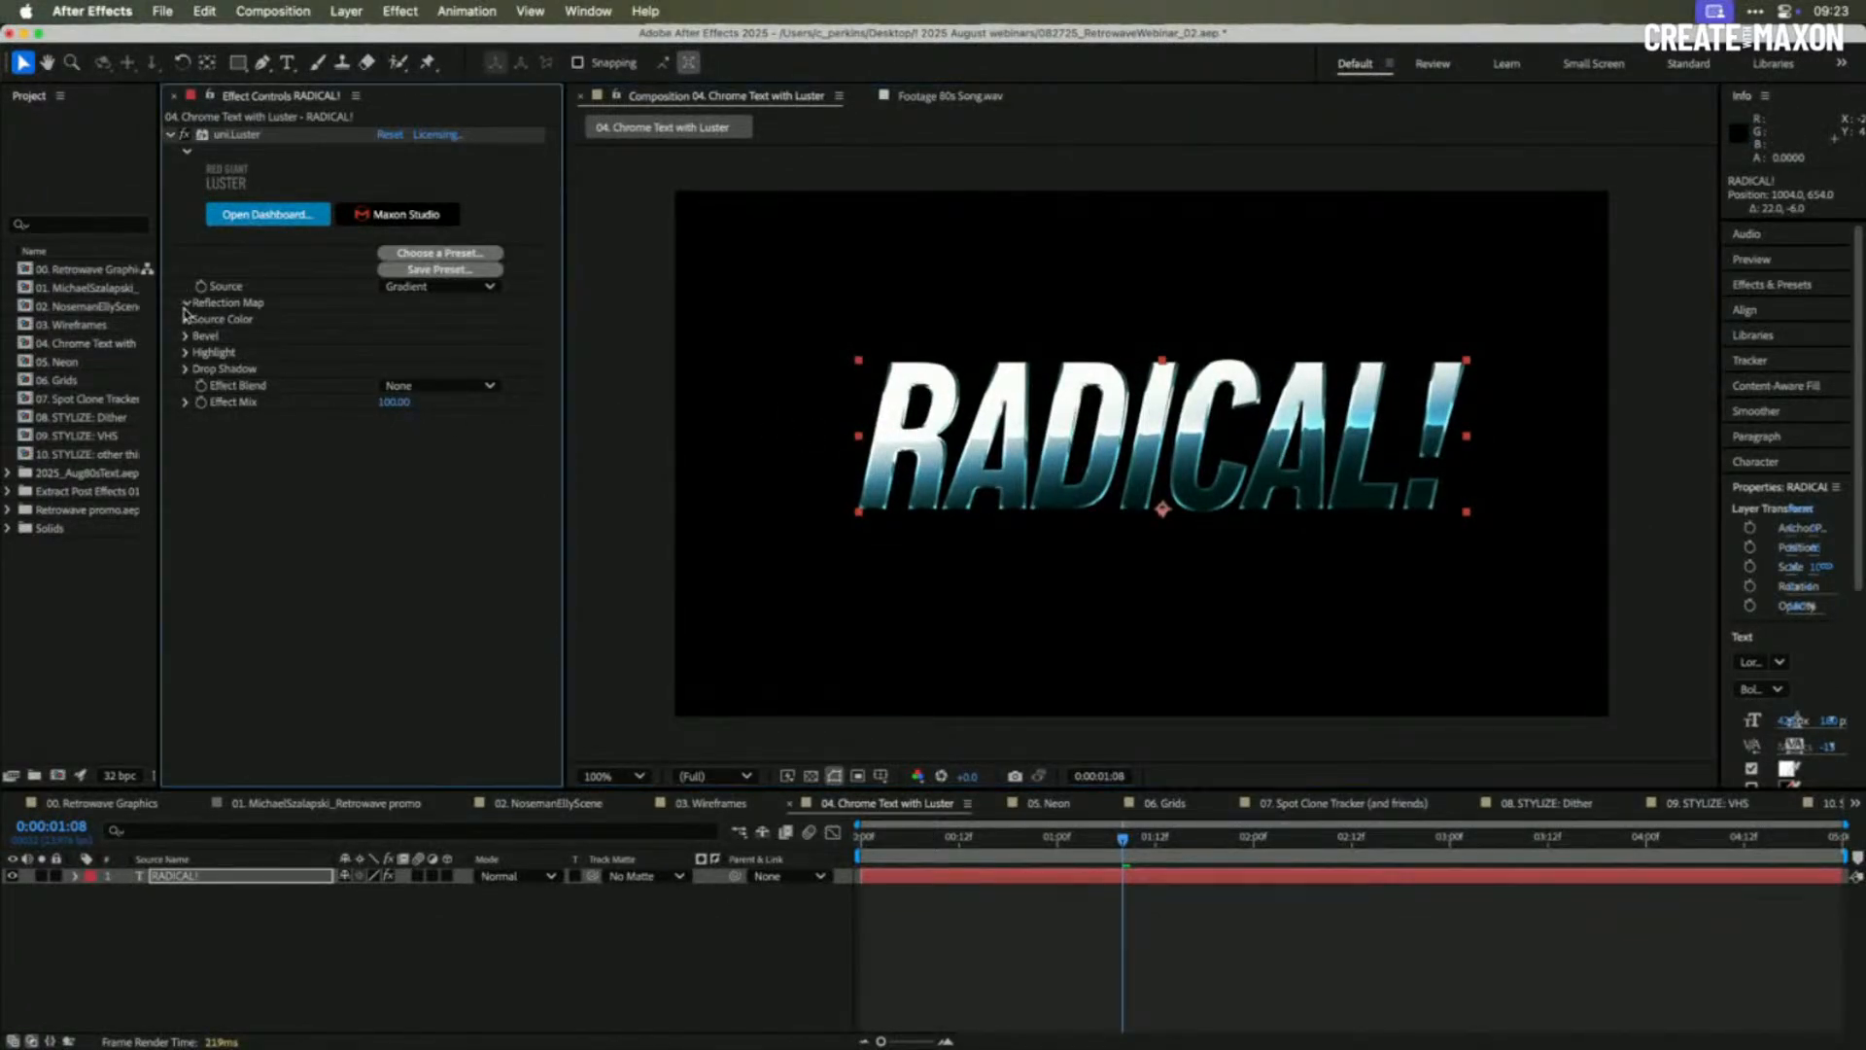
click(187, 302)
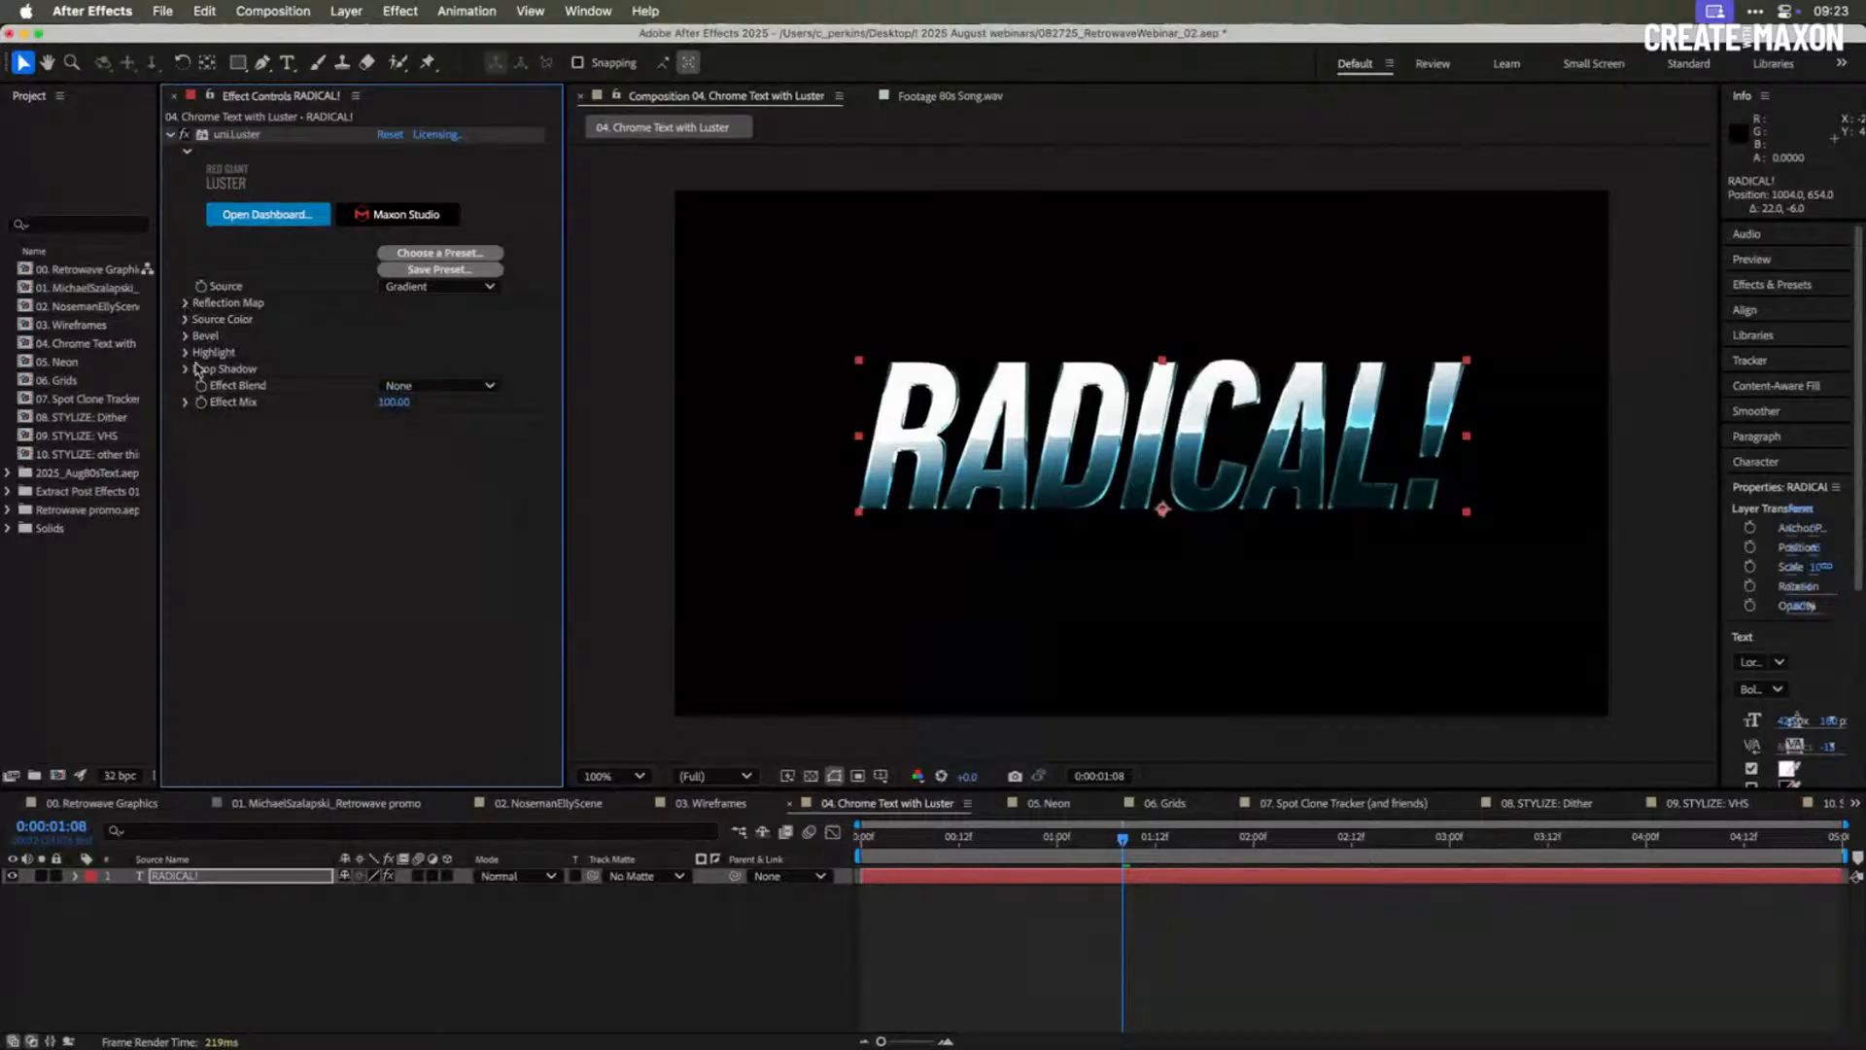
click(186, 335)
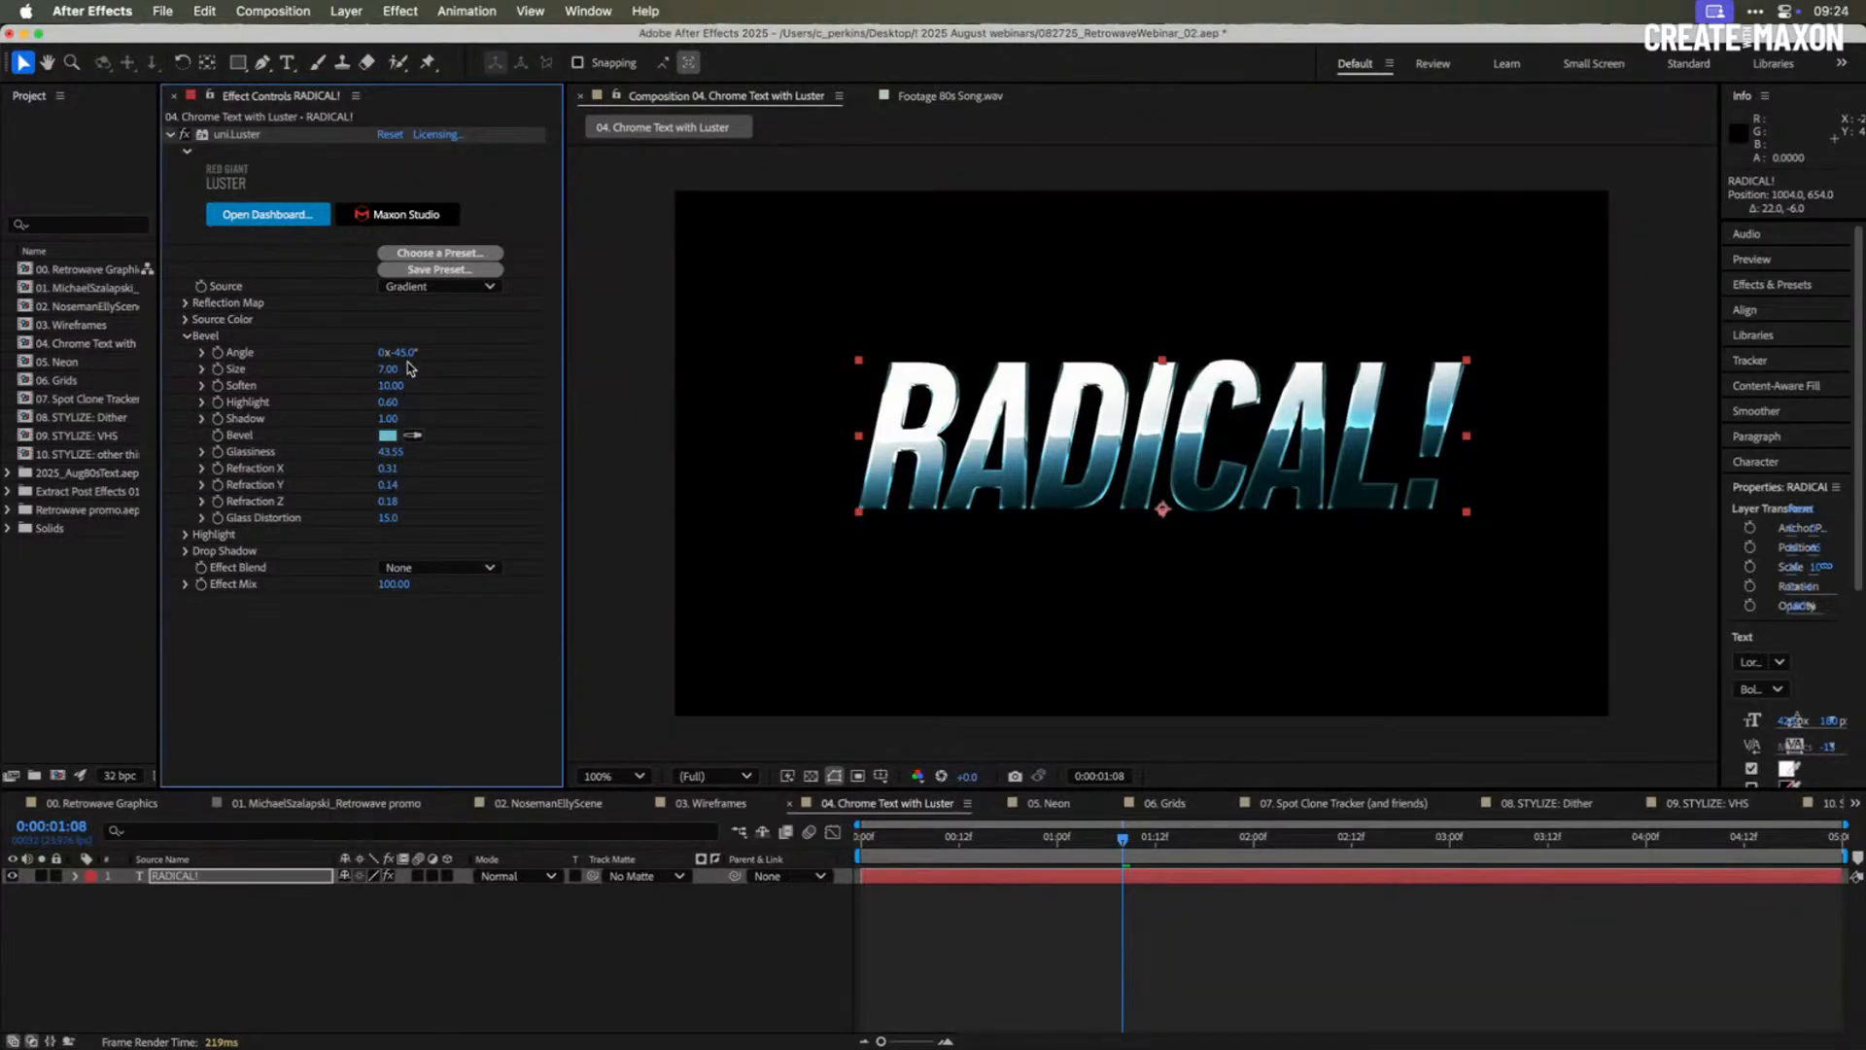
drag(404, 353, 412, 353)
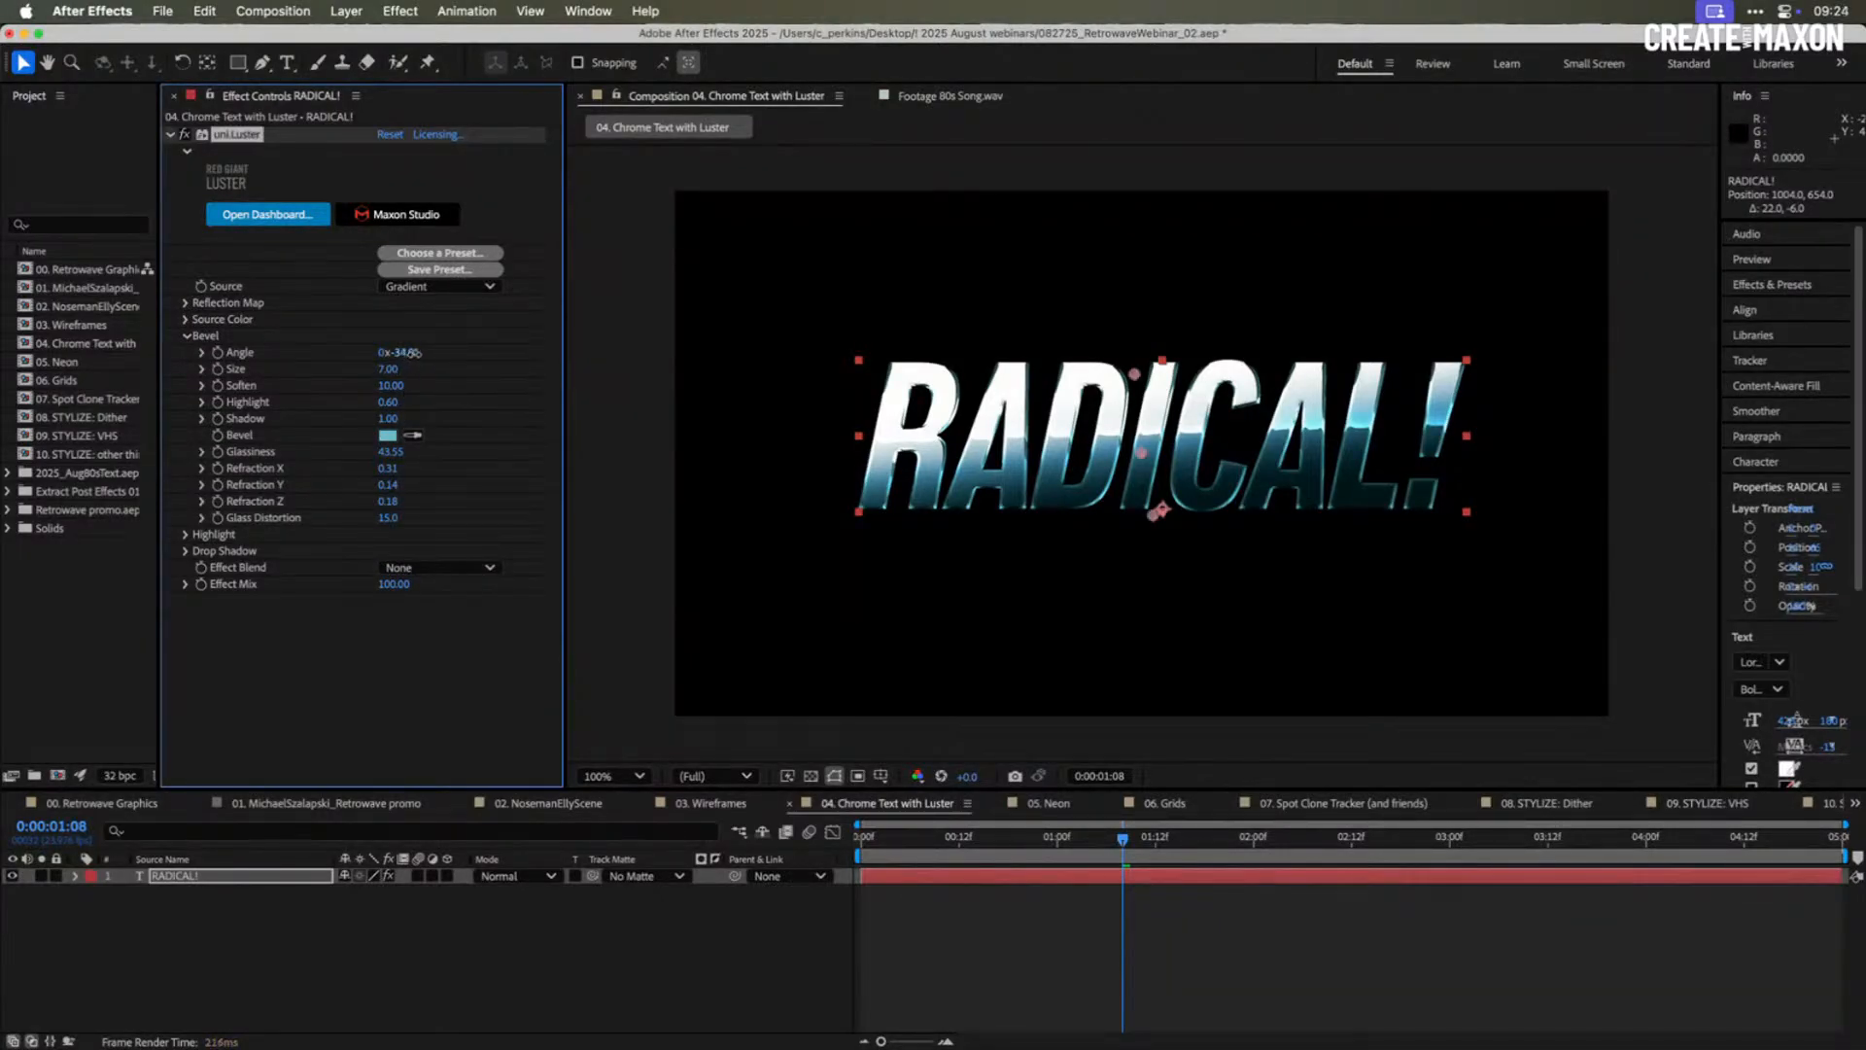
- Reposition Luster's gradient points on the RADICAL! text, the lower to about 952, 730 and the upper to about 936, 370
click(1155, 522)
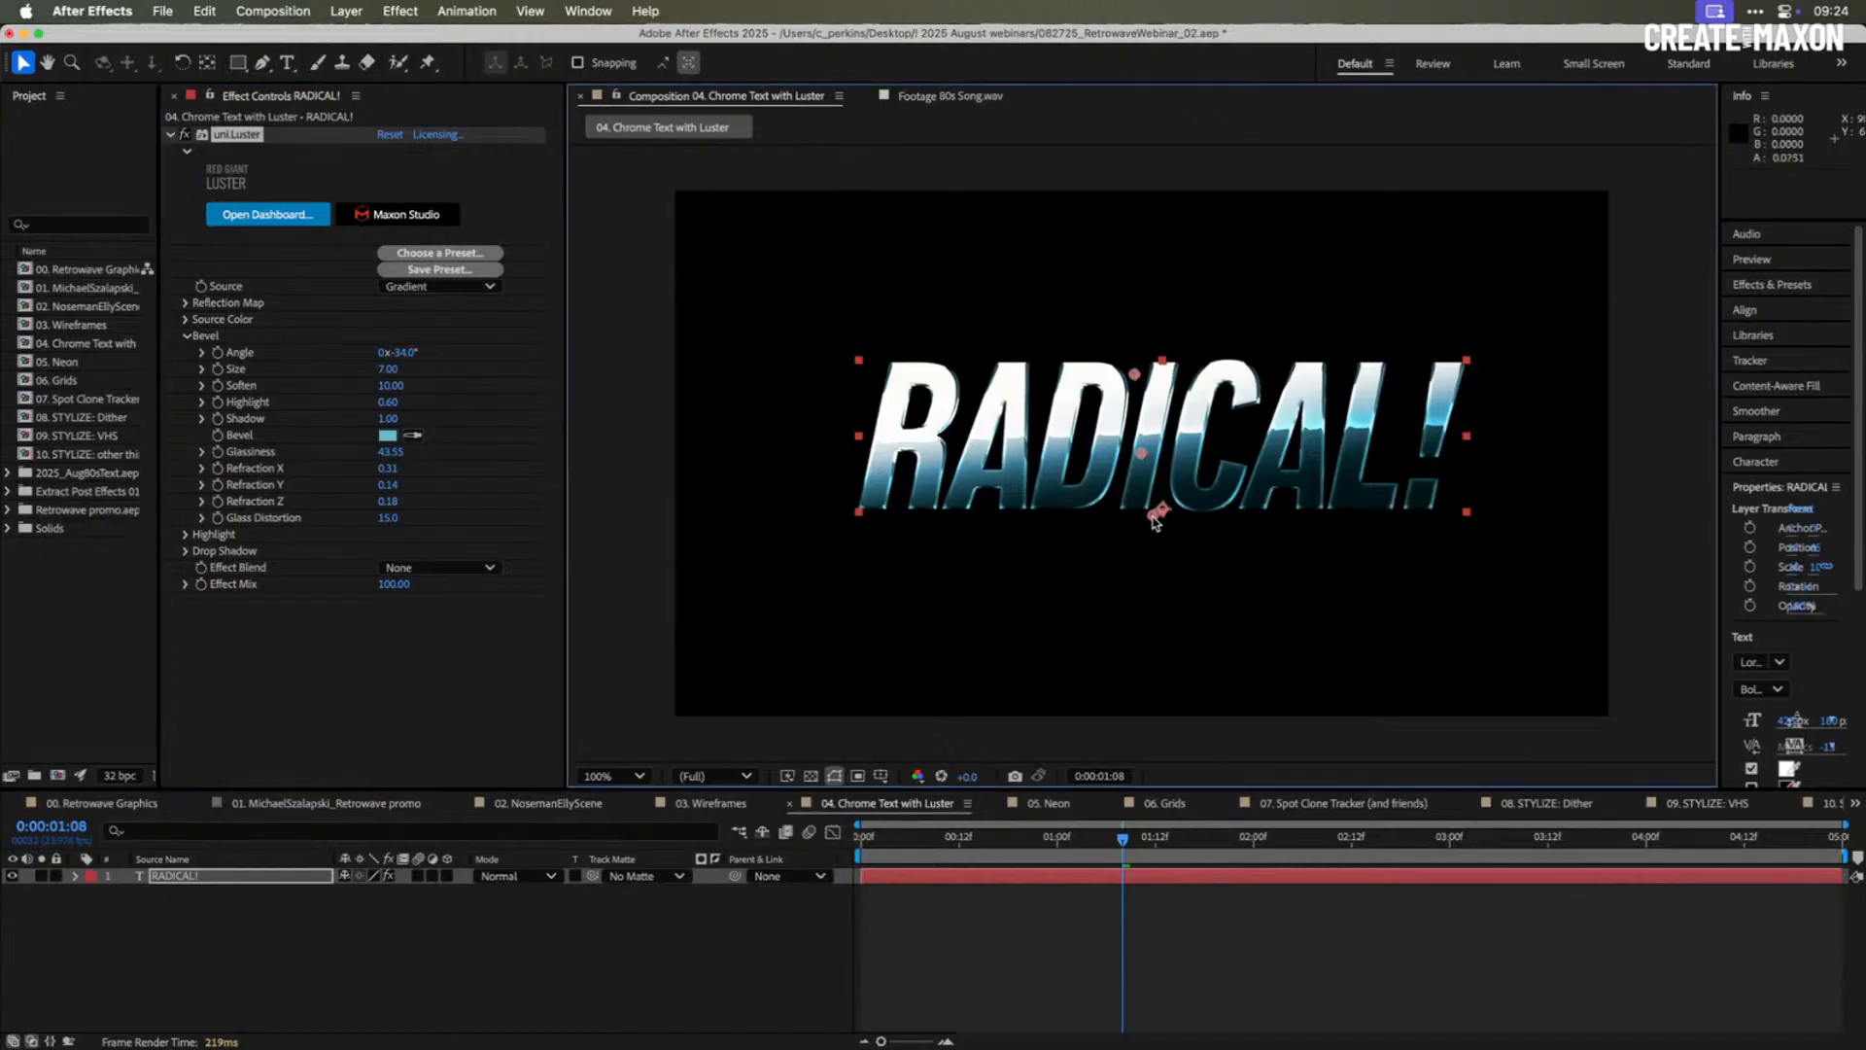
mouse_move(1155, 522)
mouse_down()
mouse_move(1139, 498)
mouse_move(1138, 542)
mouse_up()
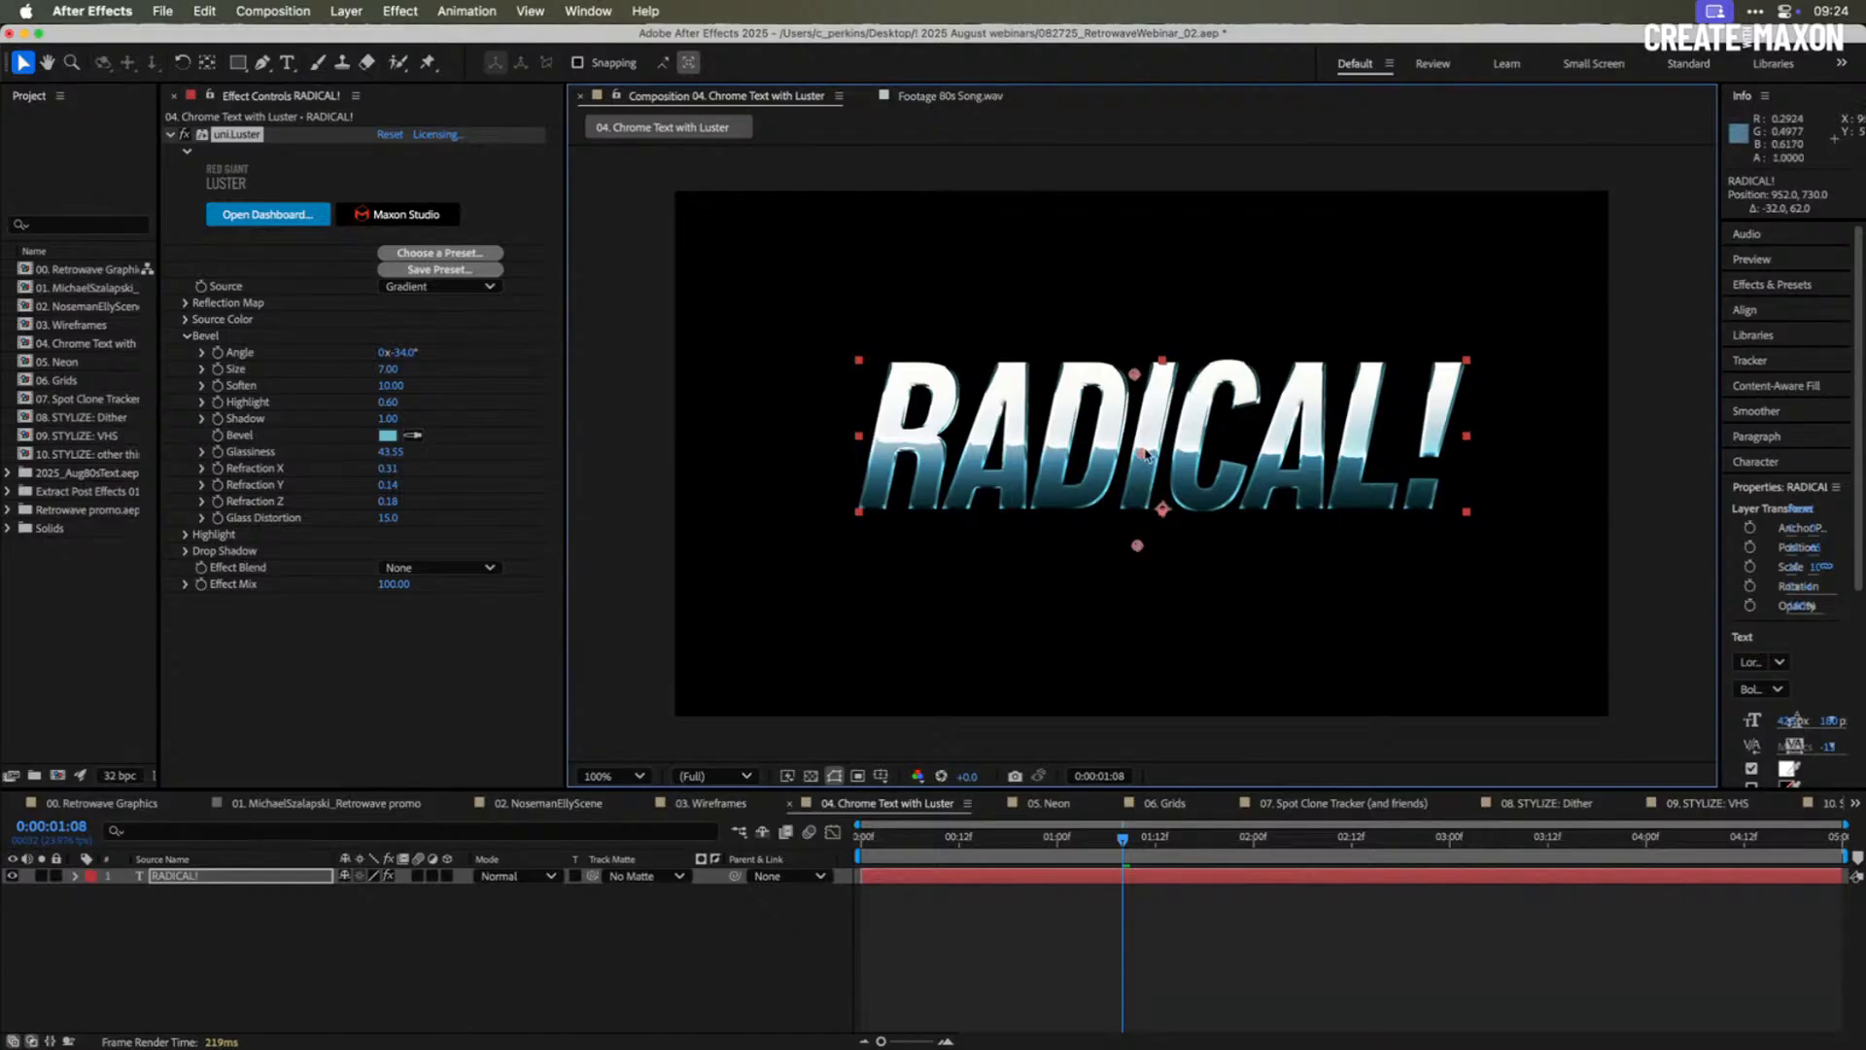
drag(1135, 375, 1133, 374)
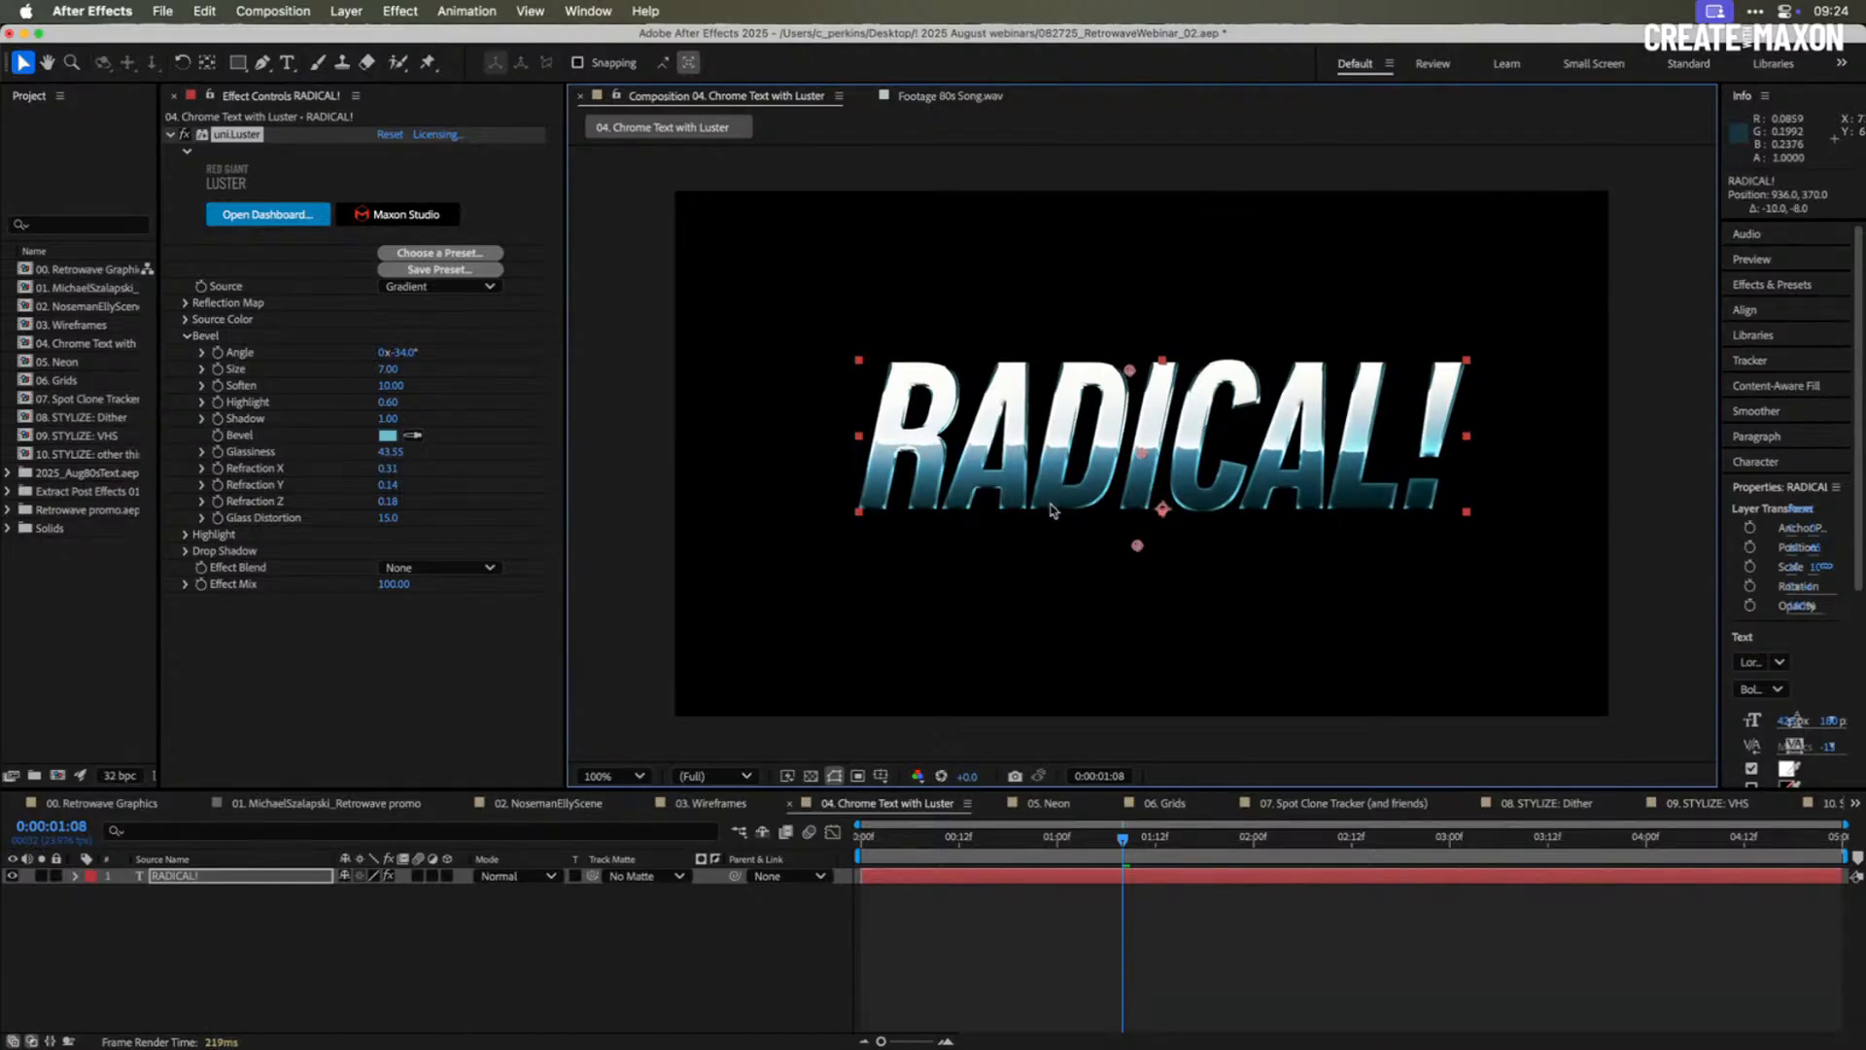
- Set the Horizon Distortion of Luster's highlight to 46.8 on the RADICAL! text
key(period)
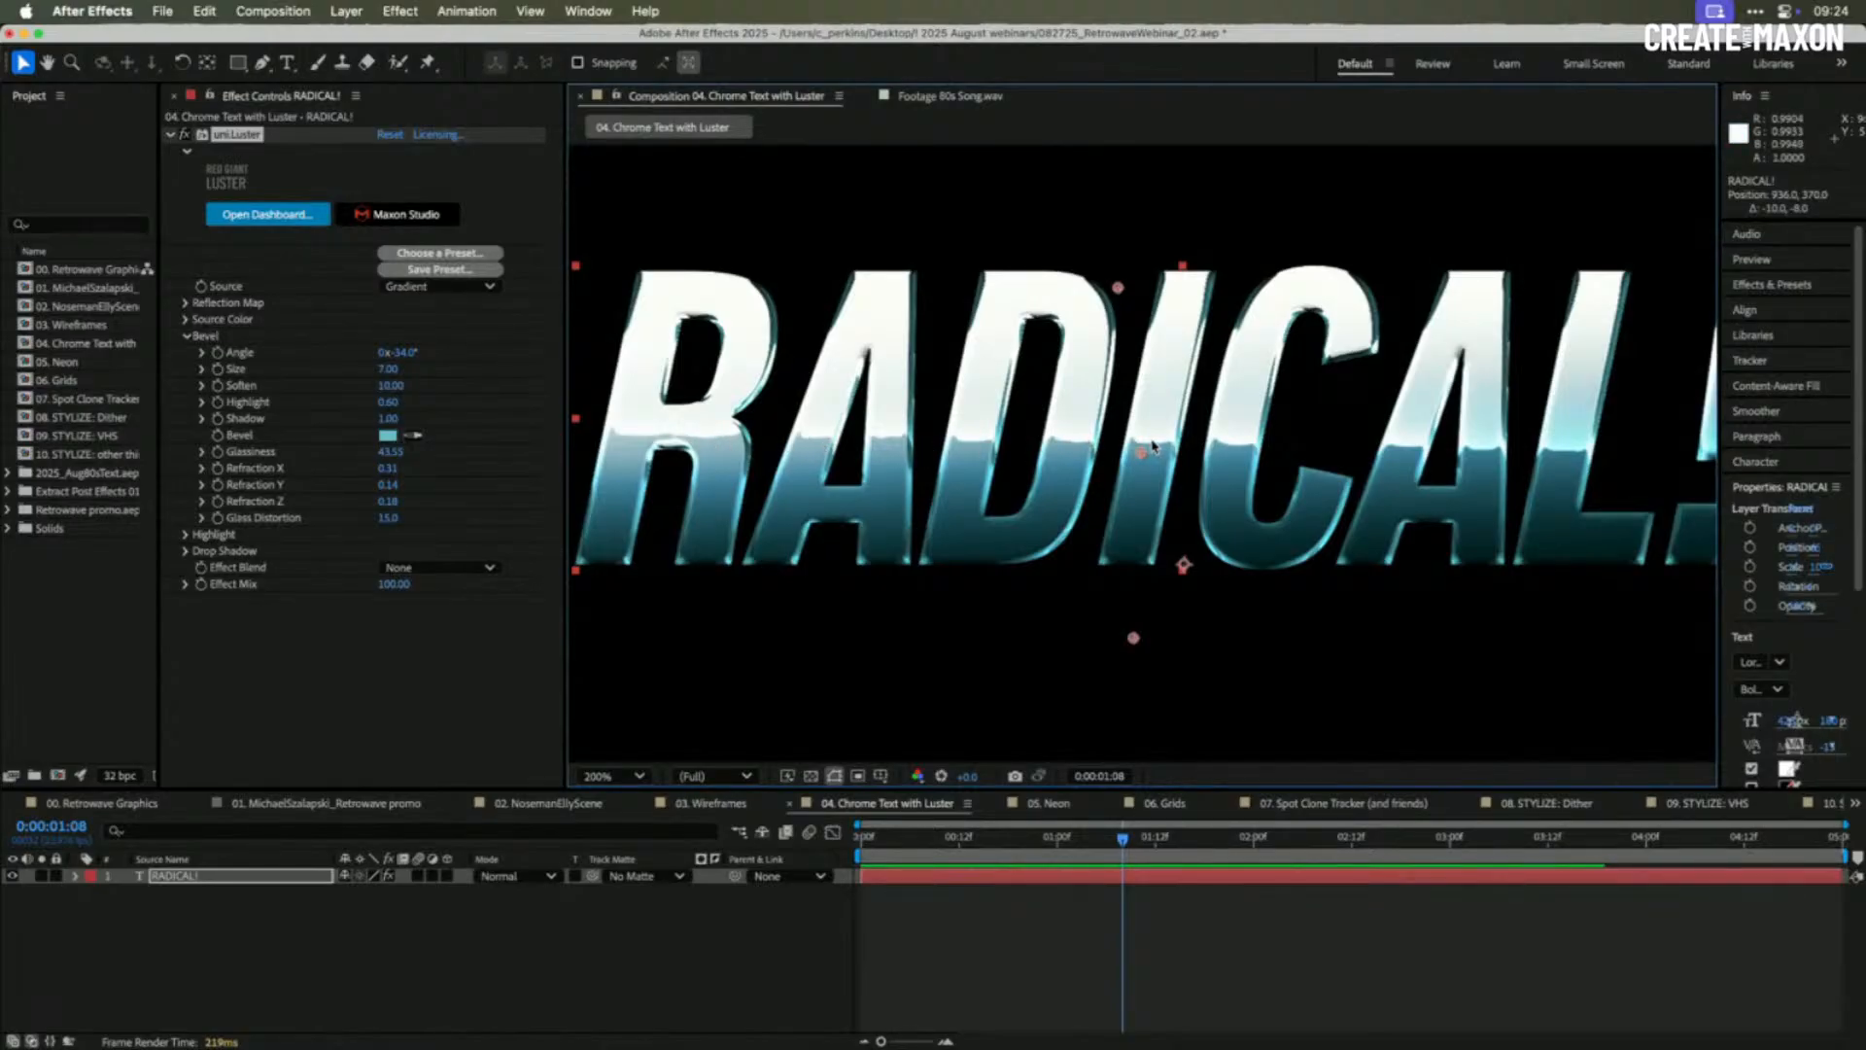
click(184, 534)
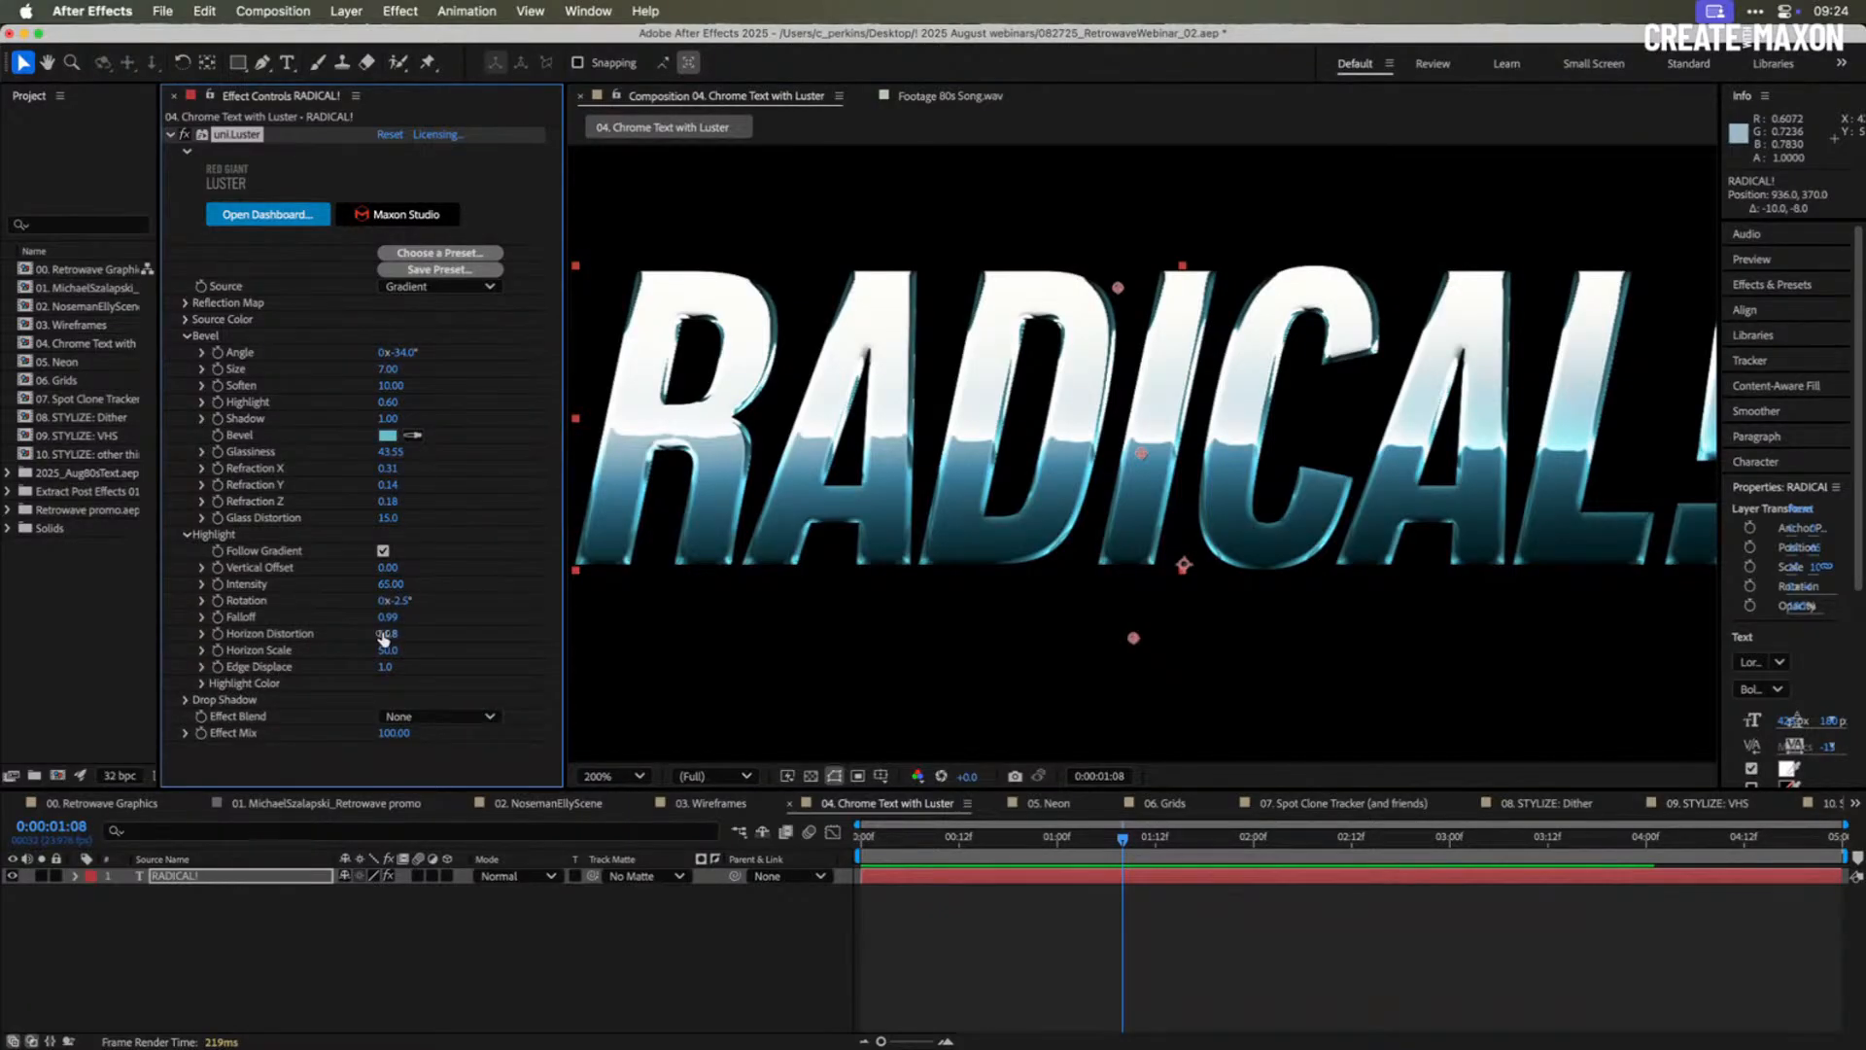
drag(386, 633, 417, 631)
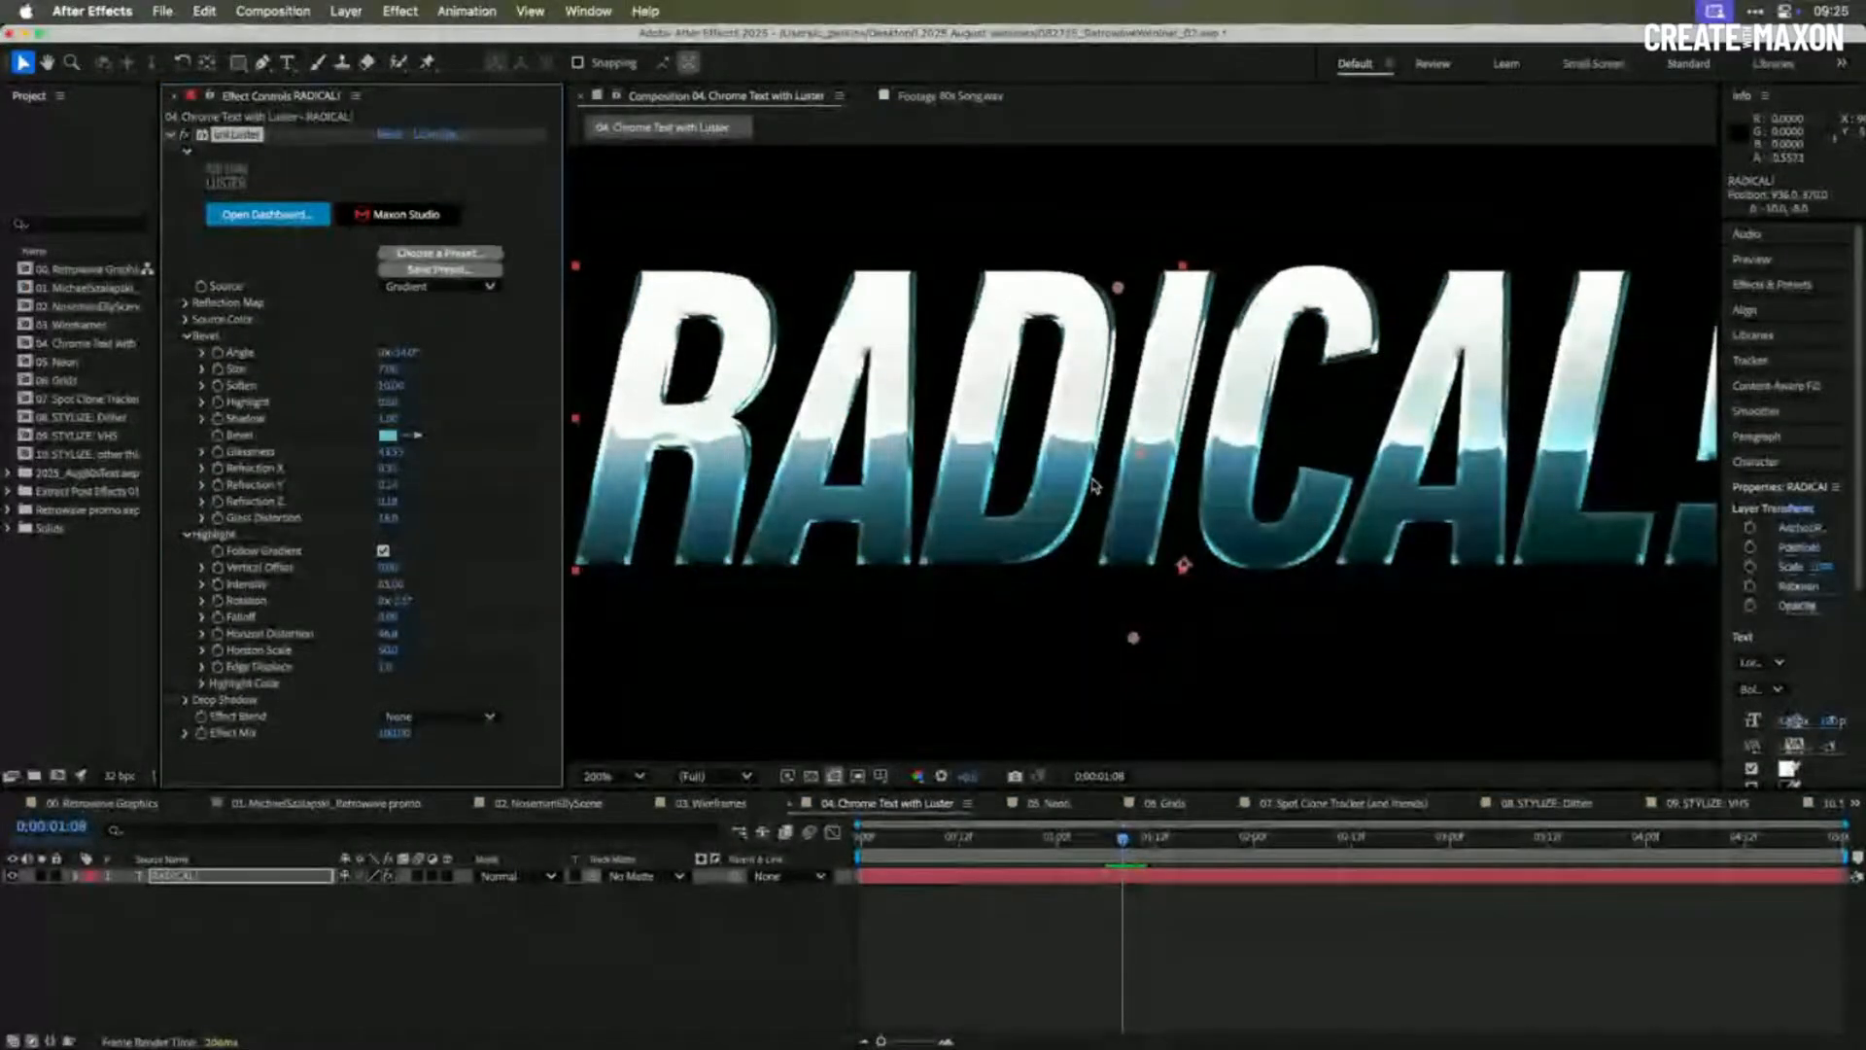
scroll(1093, 483, down, 2)
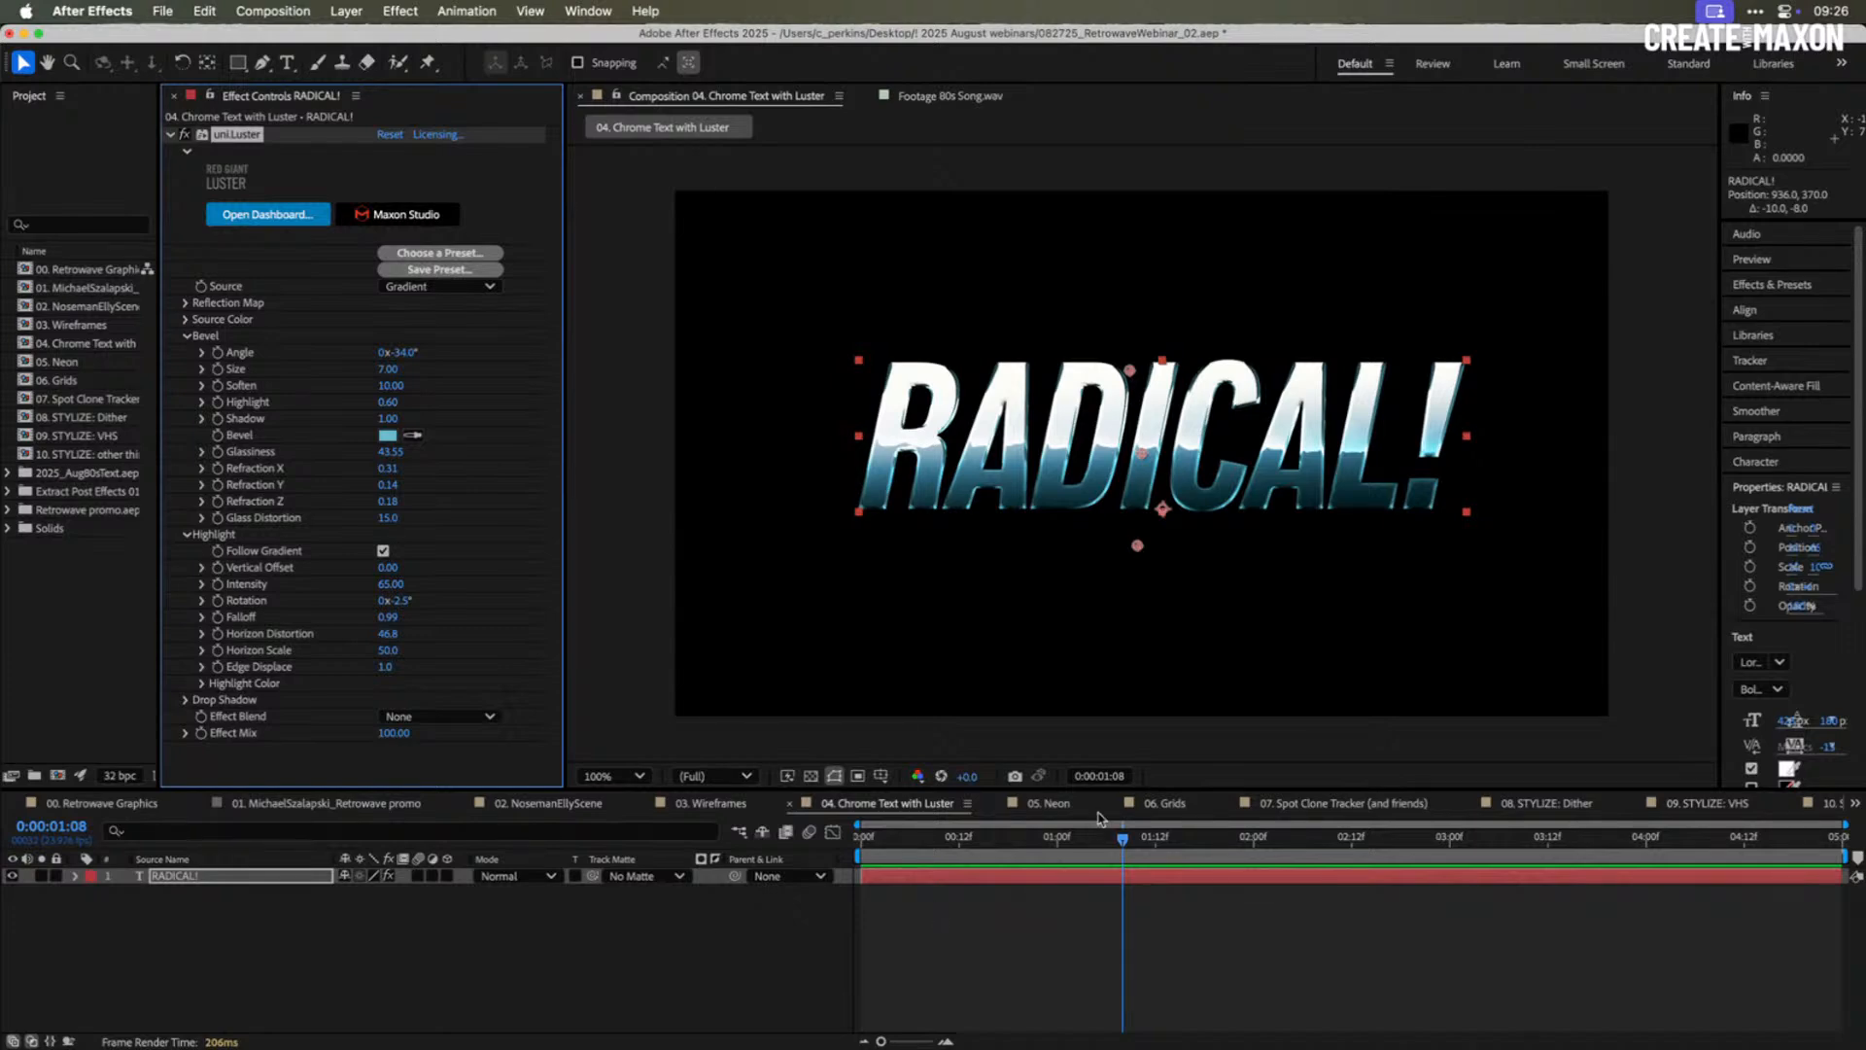
- View the plain Neon! text in 05. Neon and examine the glowing Graphics lettering in 00. Retrowave Graphics for comparison
click(1053, 806)
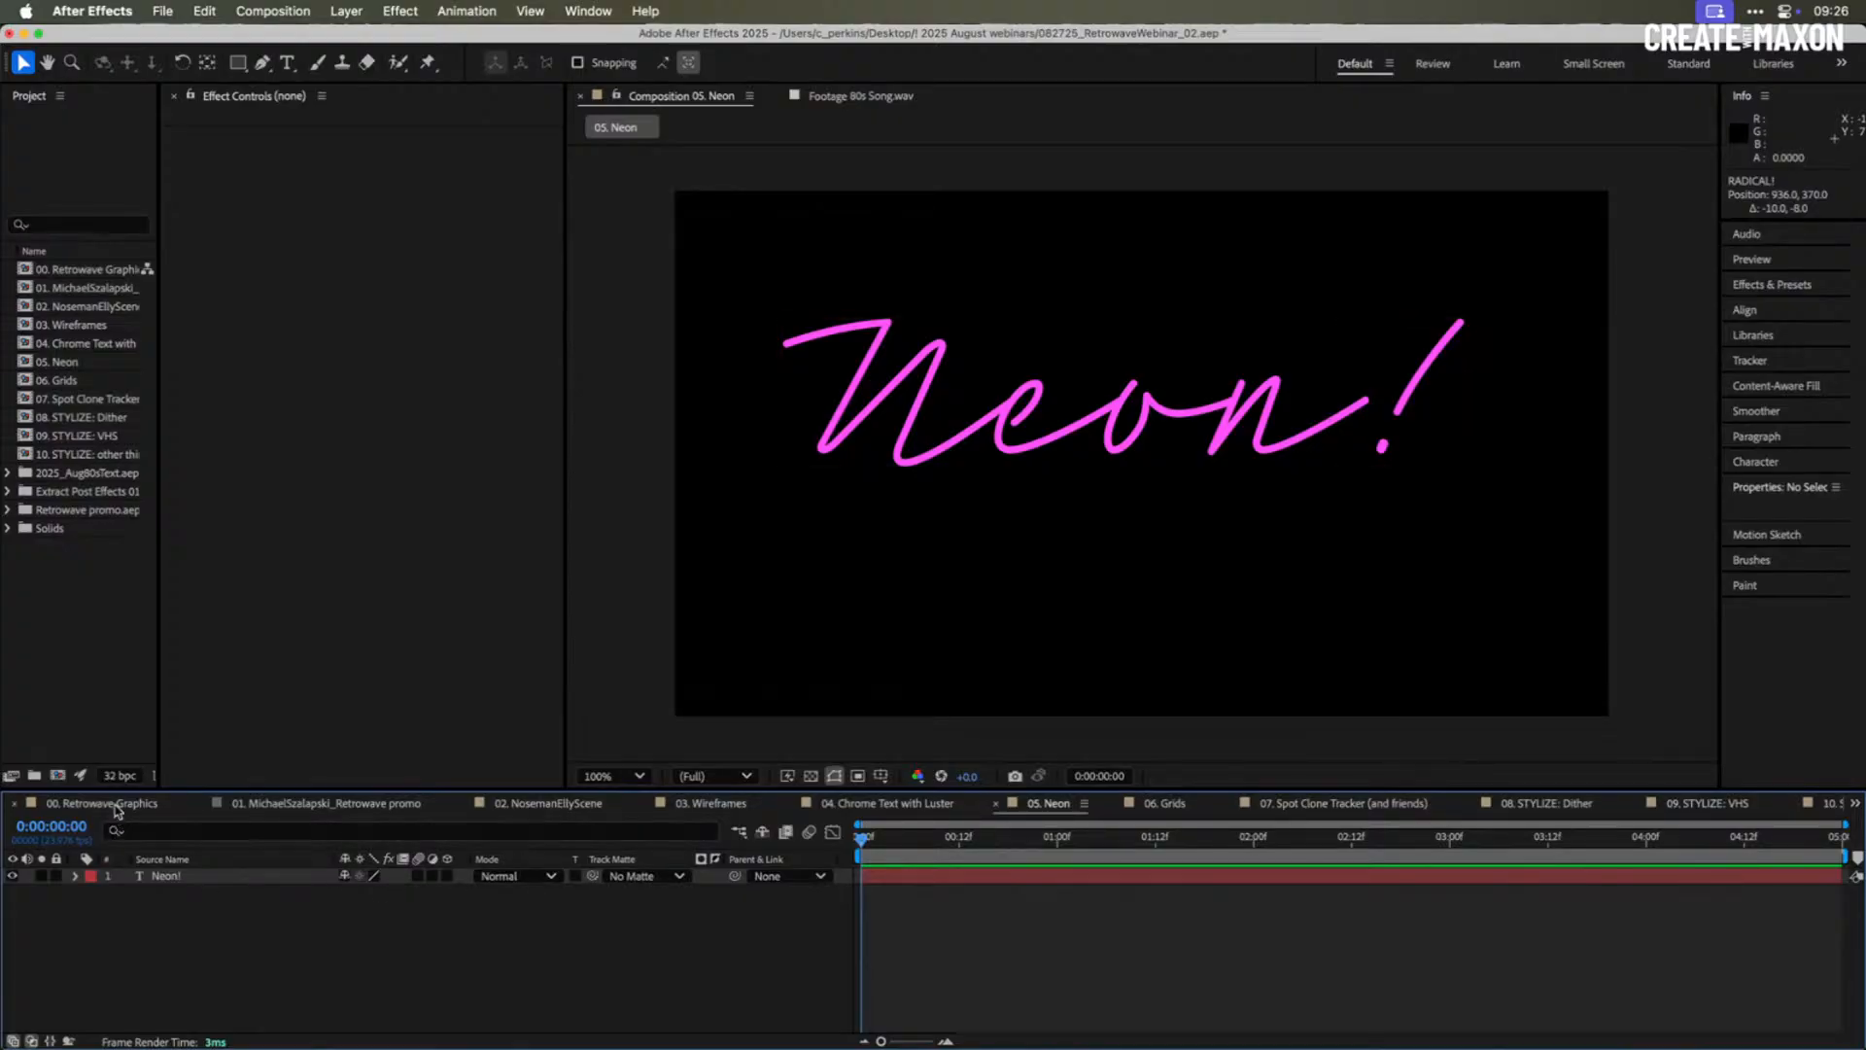
click(103, 803)
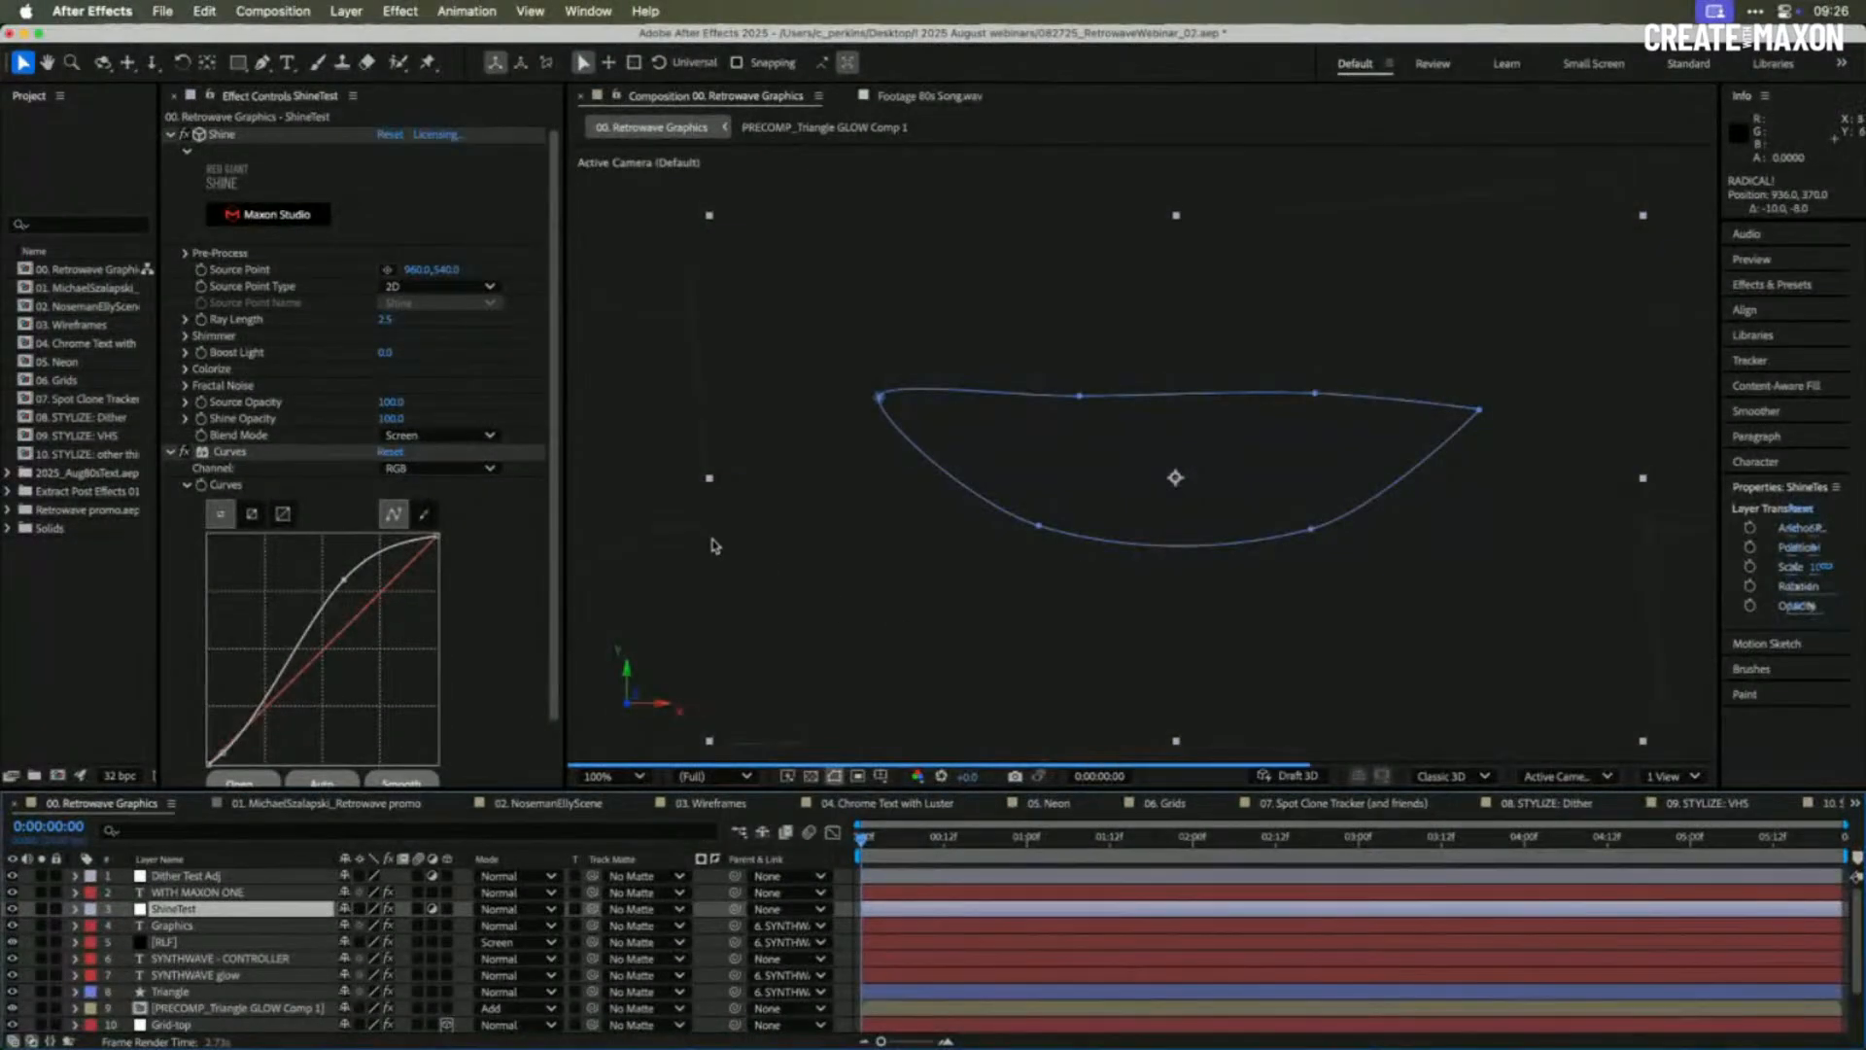
click(654, 476)
key(period)
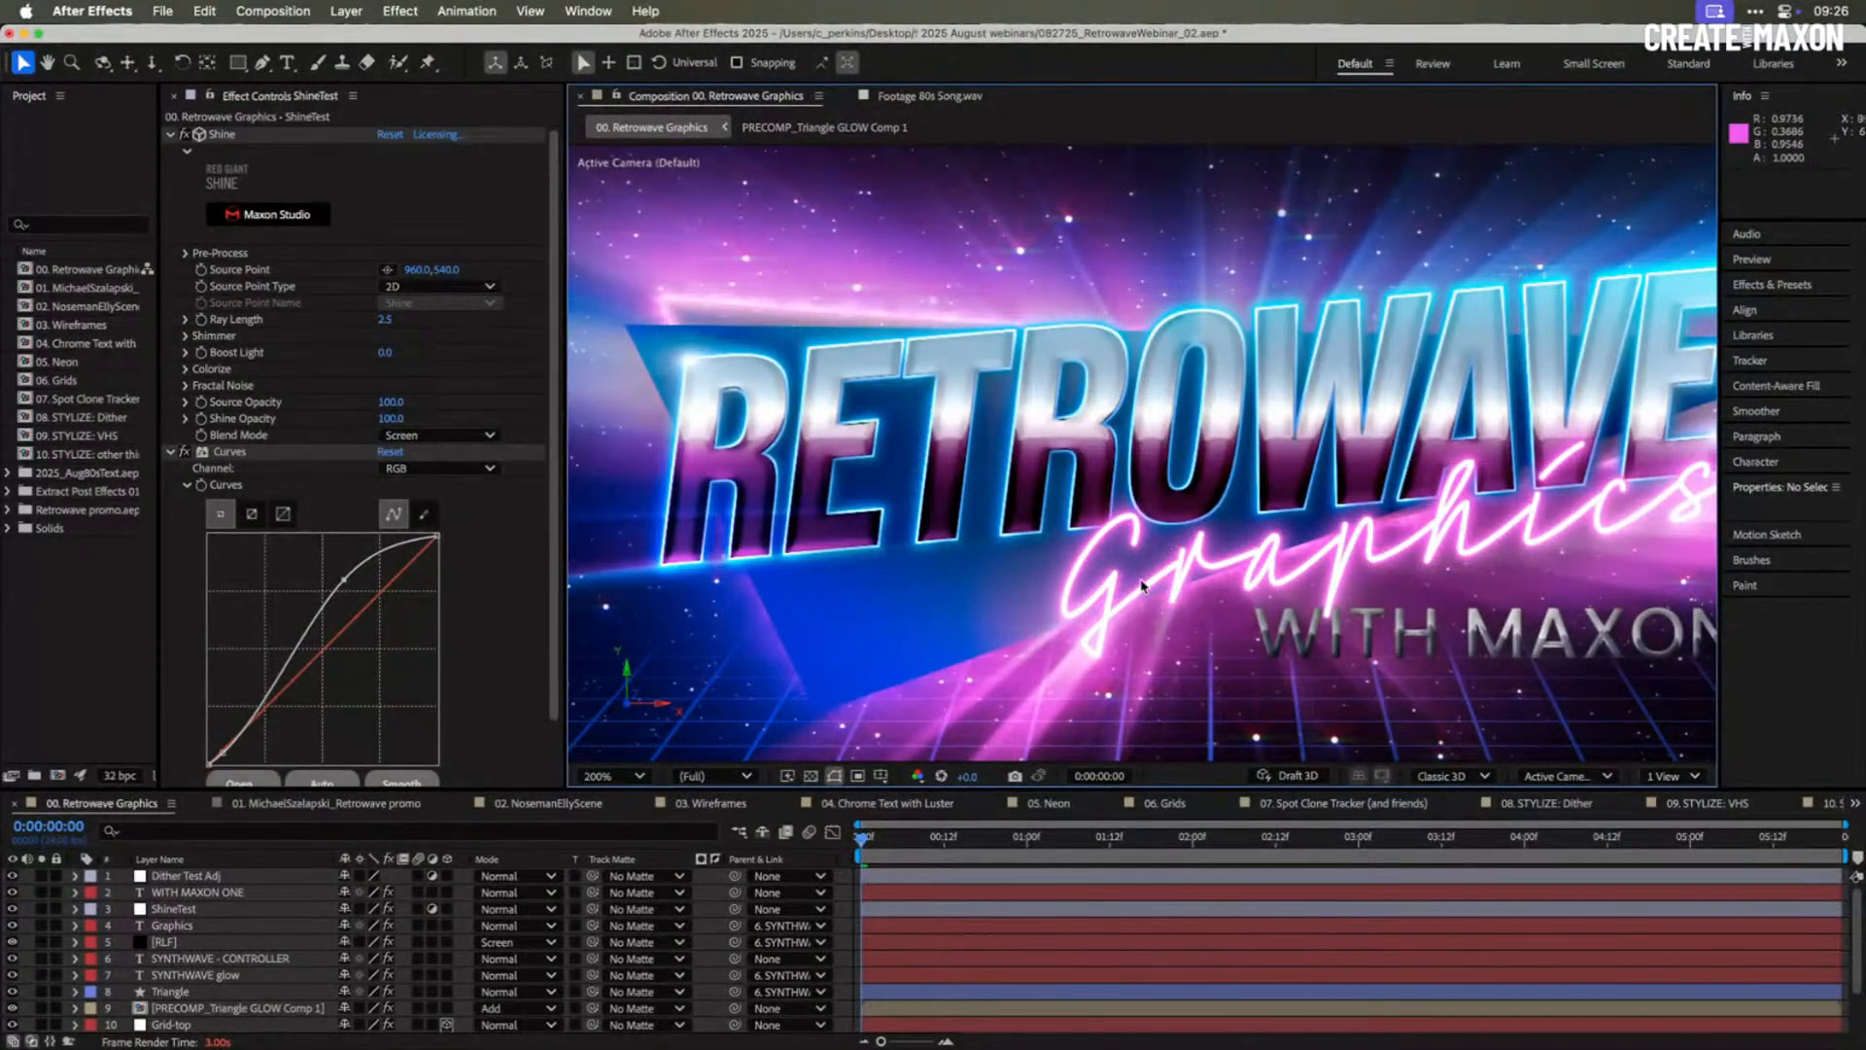
- Apply the Optical Glow effect to the Neon! text layer in the 05. Neon composition
click(1055, 805)
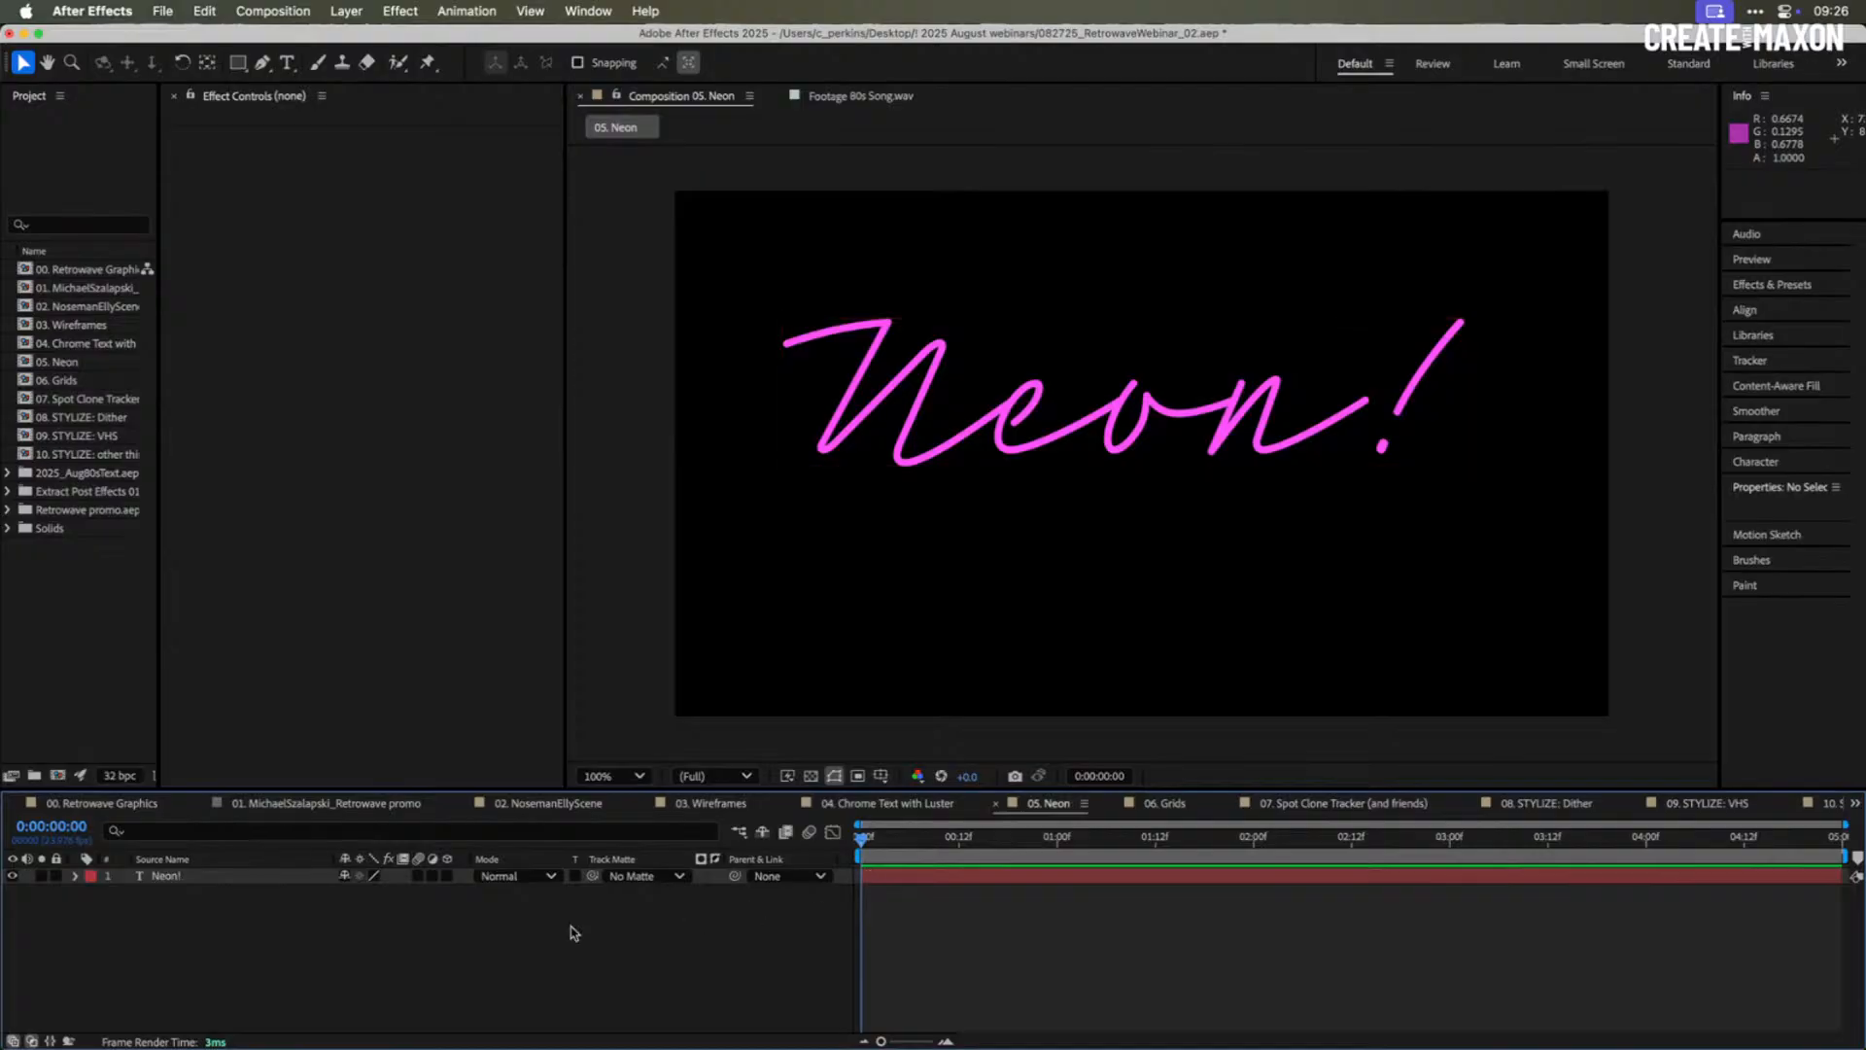
click(274, 878)
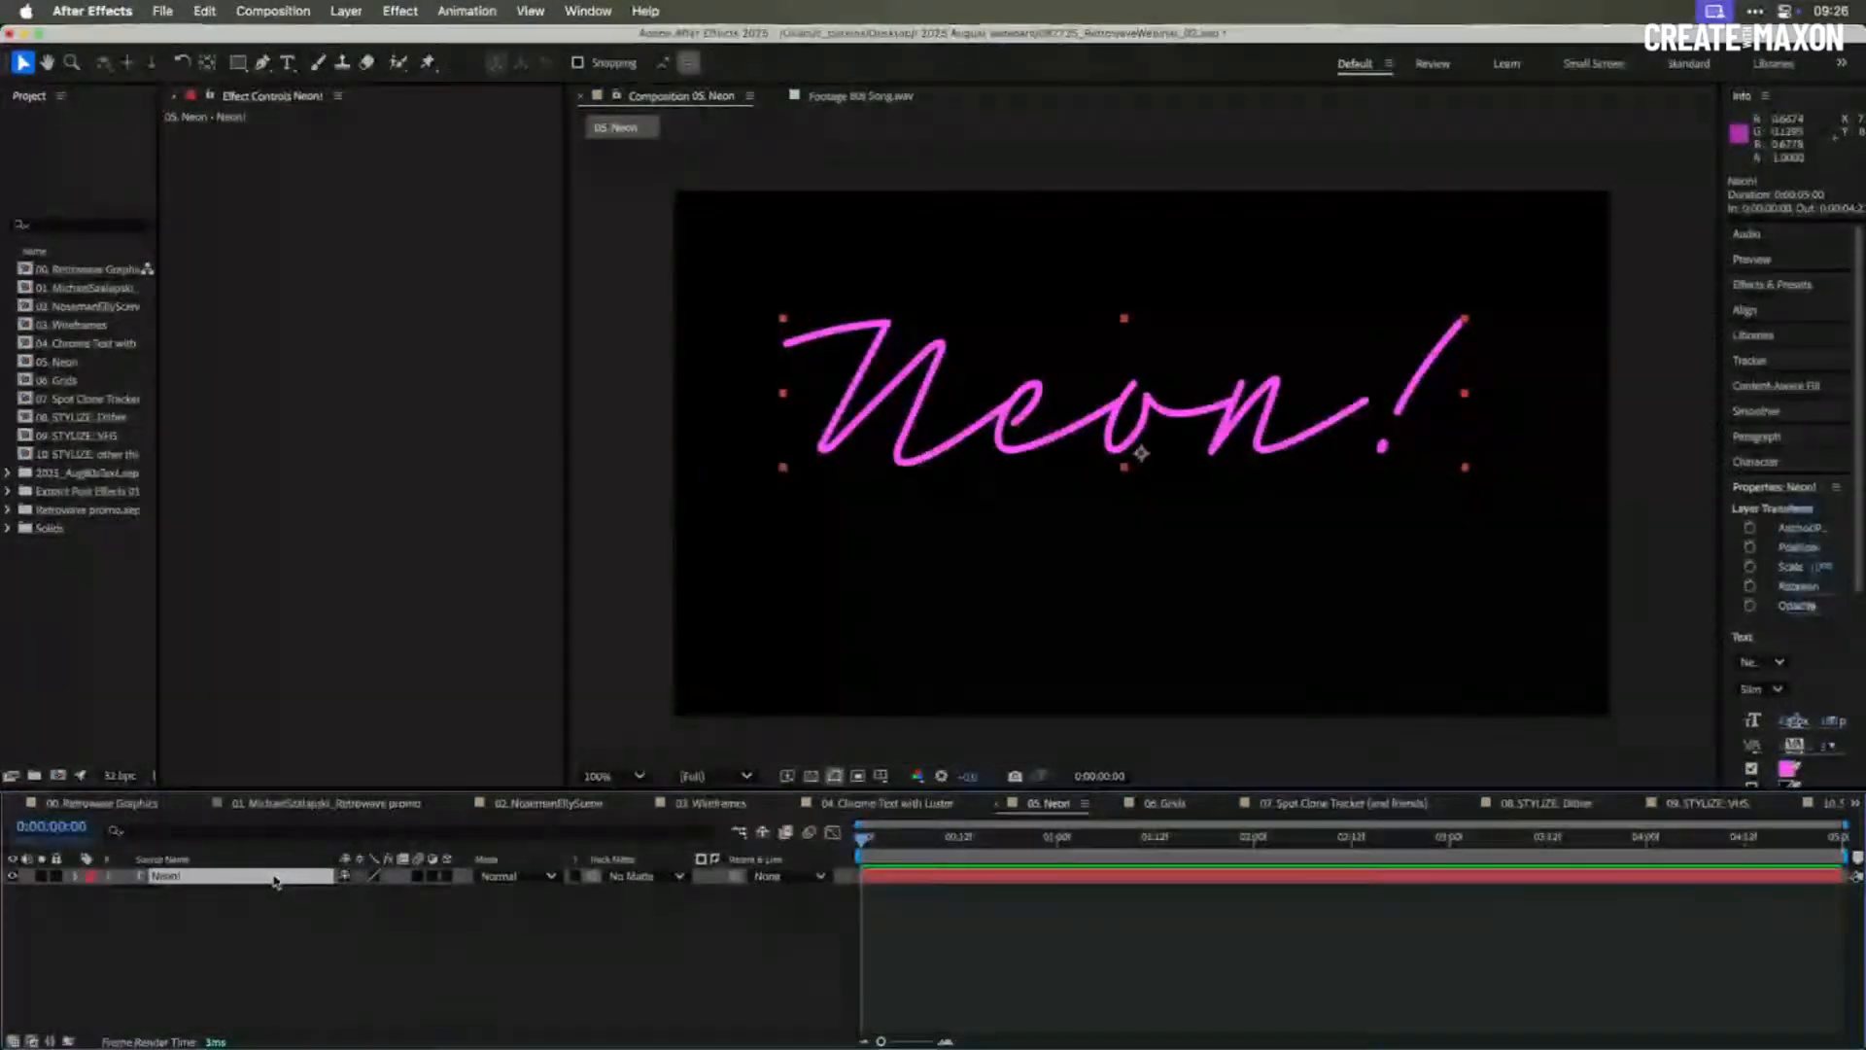
key(ctrl+space)
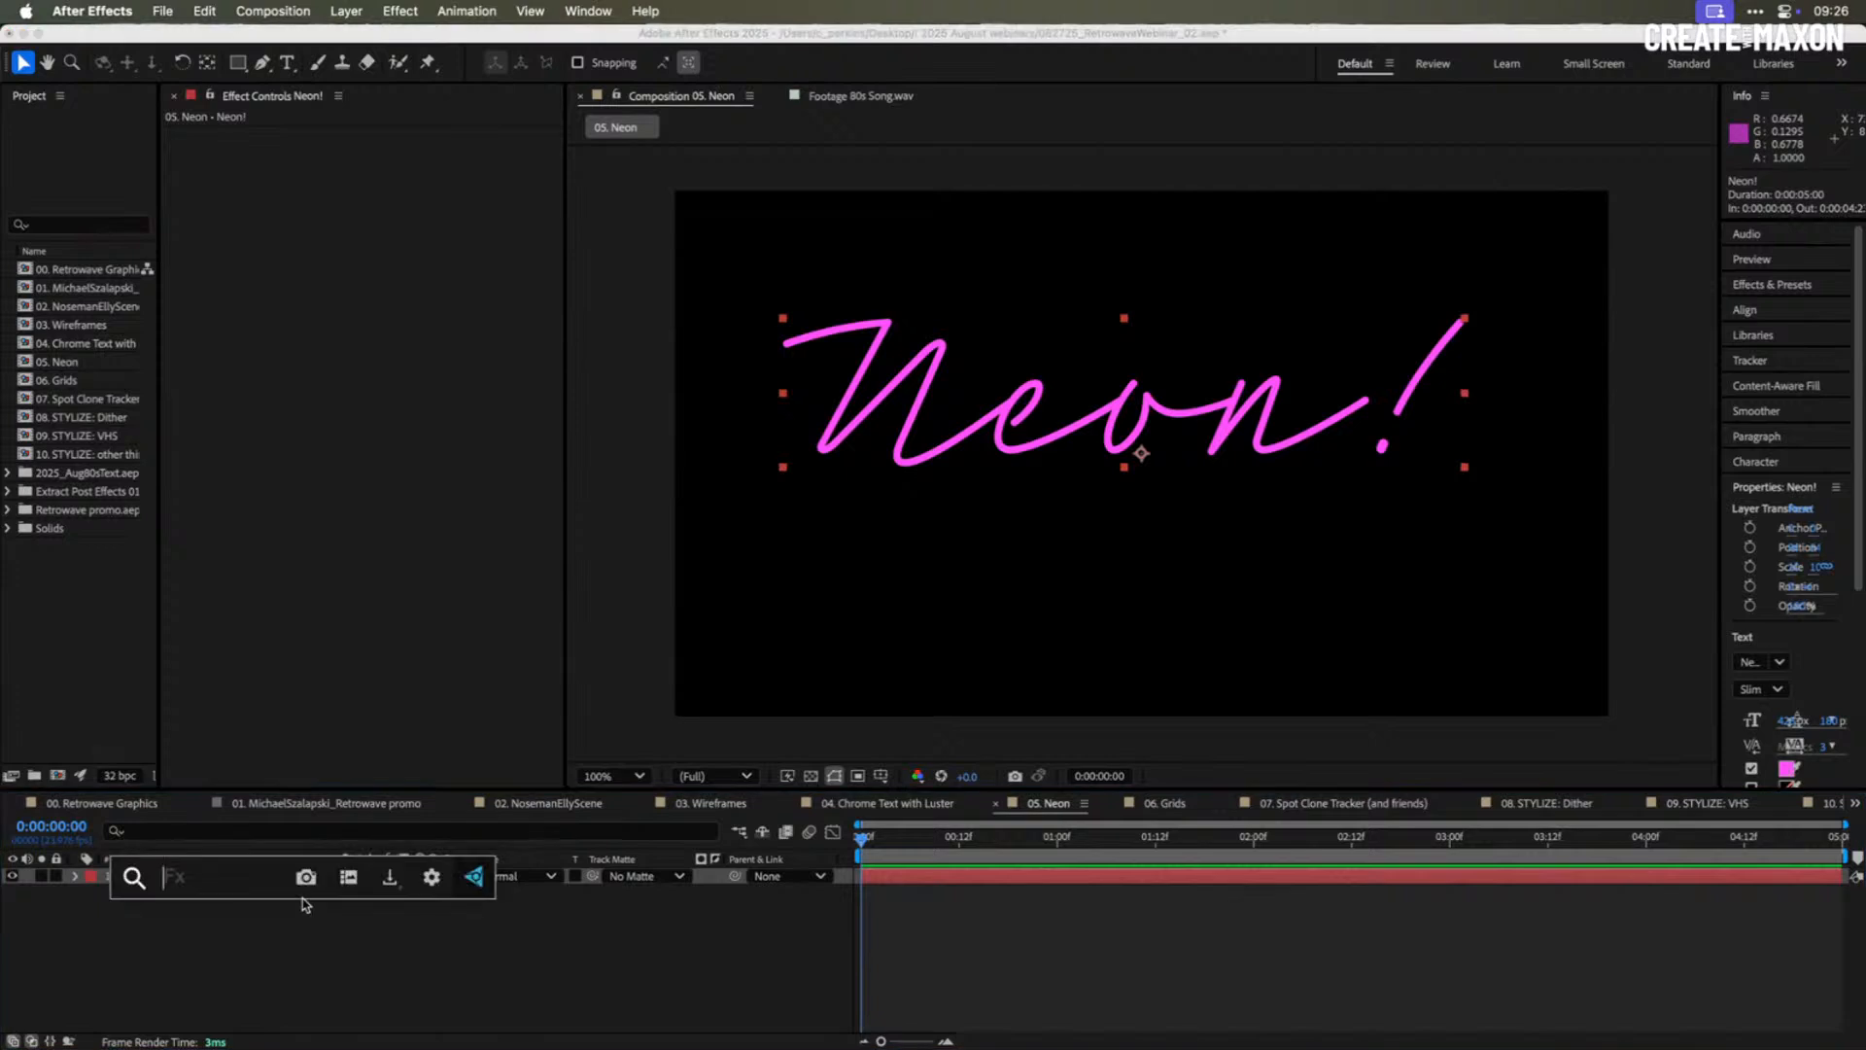
text(opti)
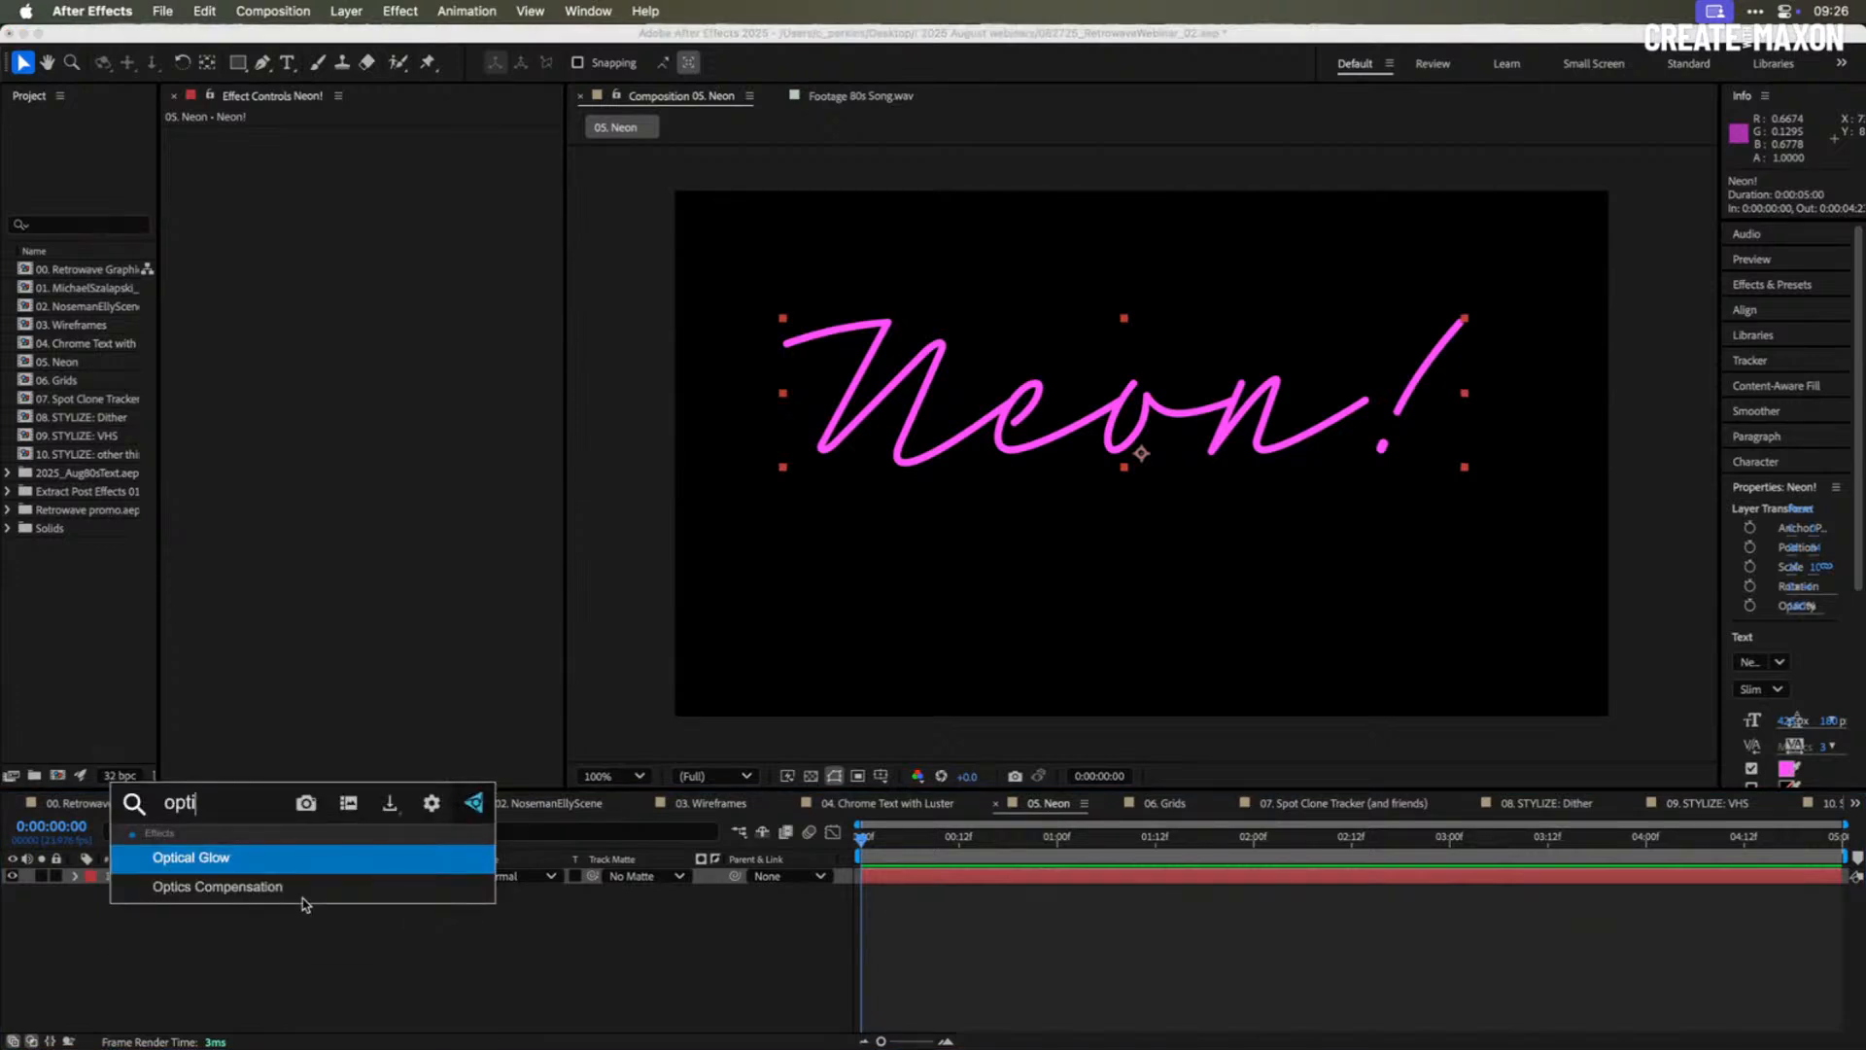
key(Return)
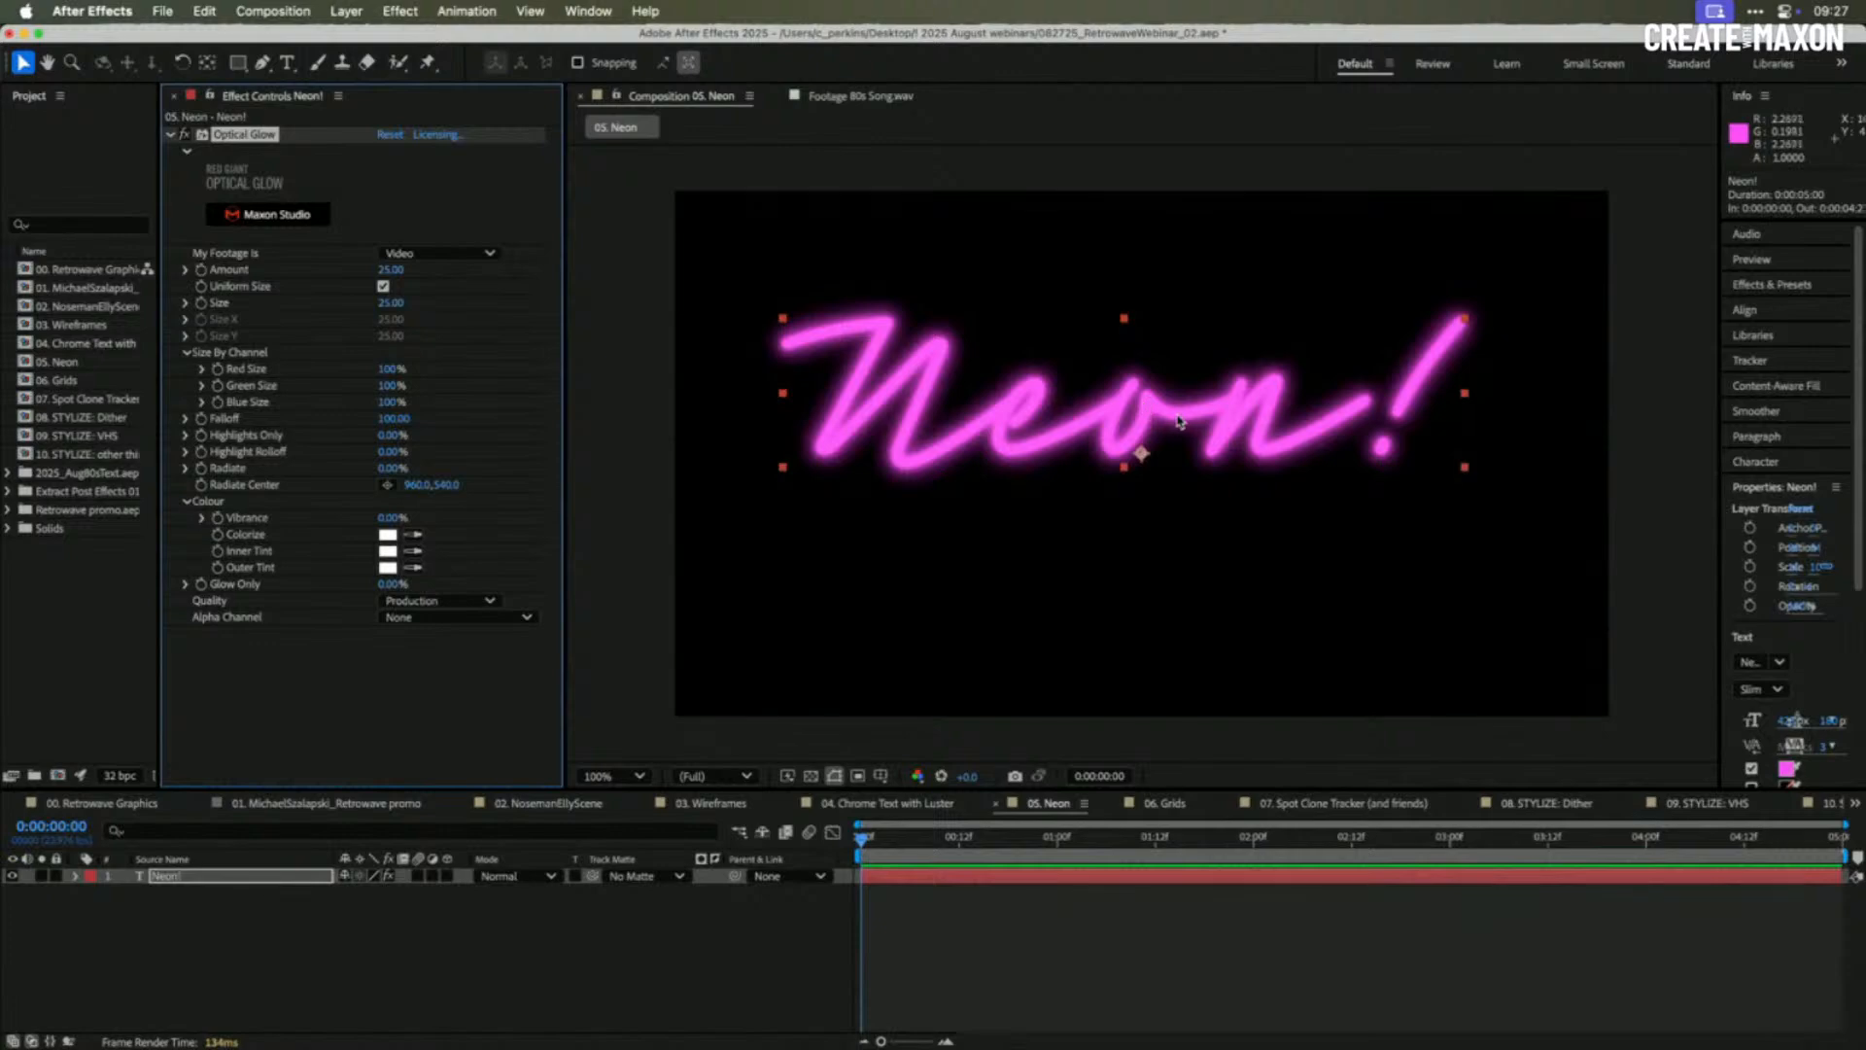
- Try an Optical Glow Amount of 6, reset the effect to its defaults, and disable it on the Neon! layer
mouse_move(389, 271)
mouse_down()
mouse_move(422, 268)
mouse_move(371, 271)
mouse_up()
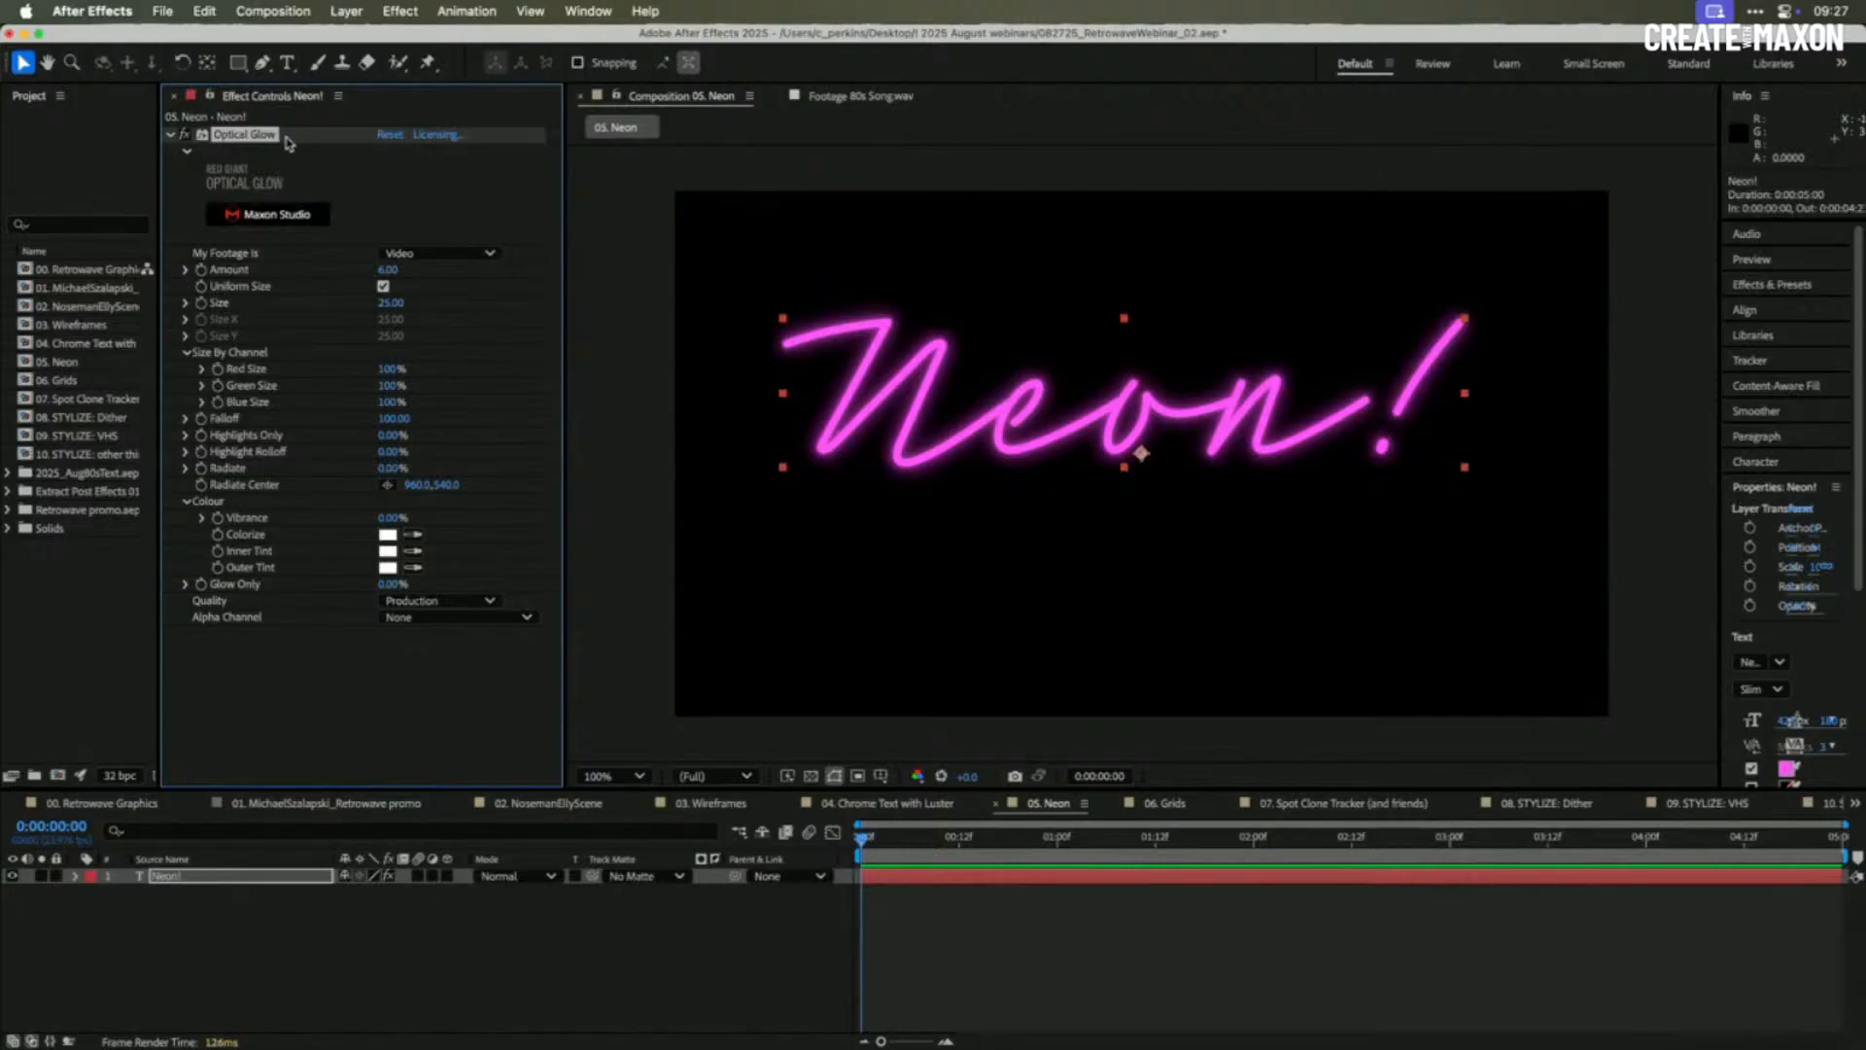
click(388, 135)
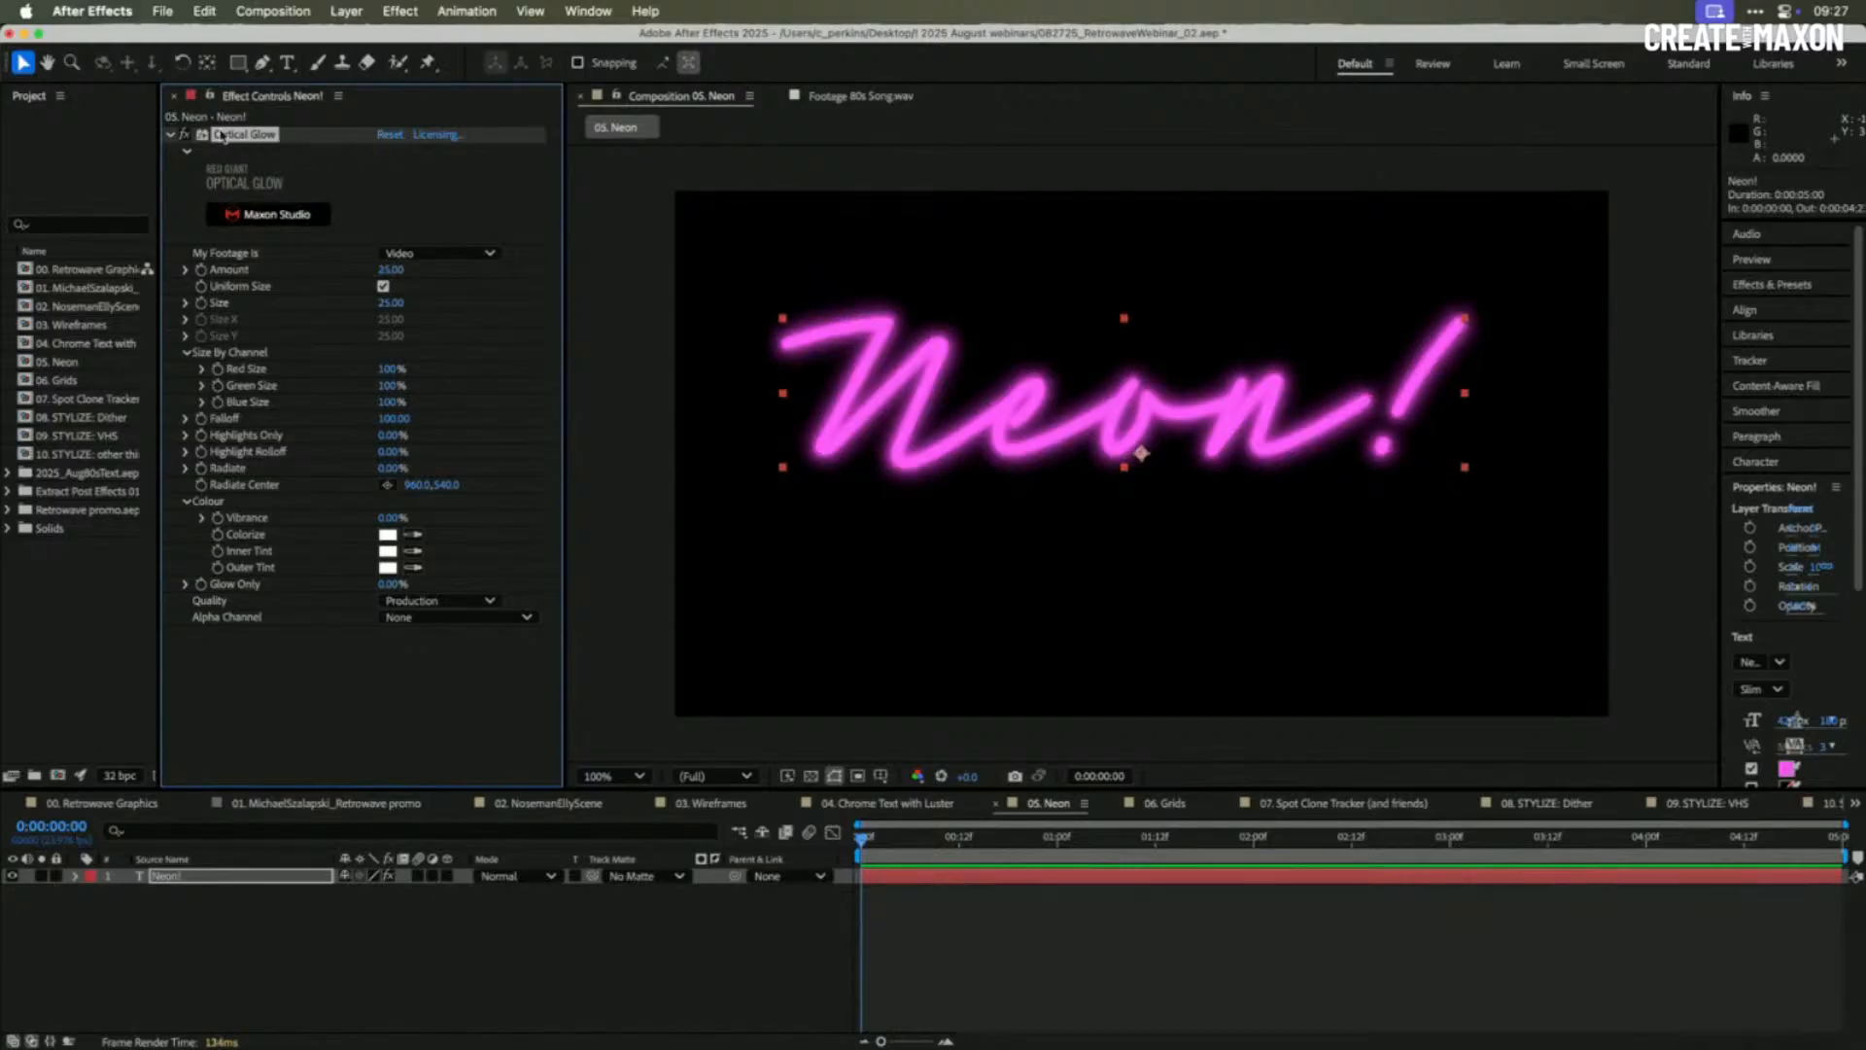
click(171, 136)
click(185, 135)
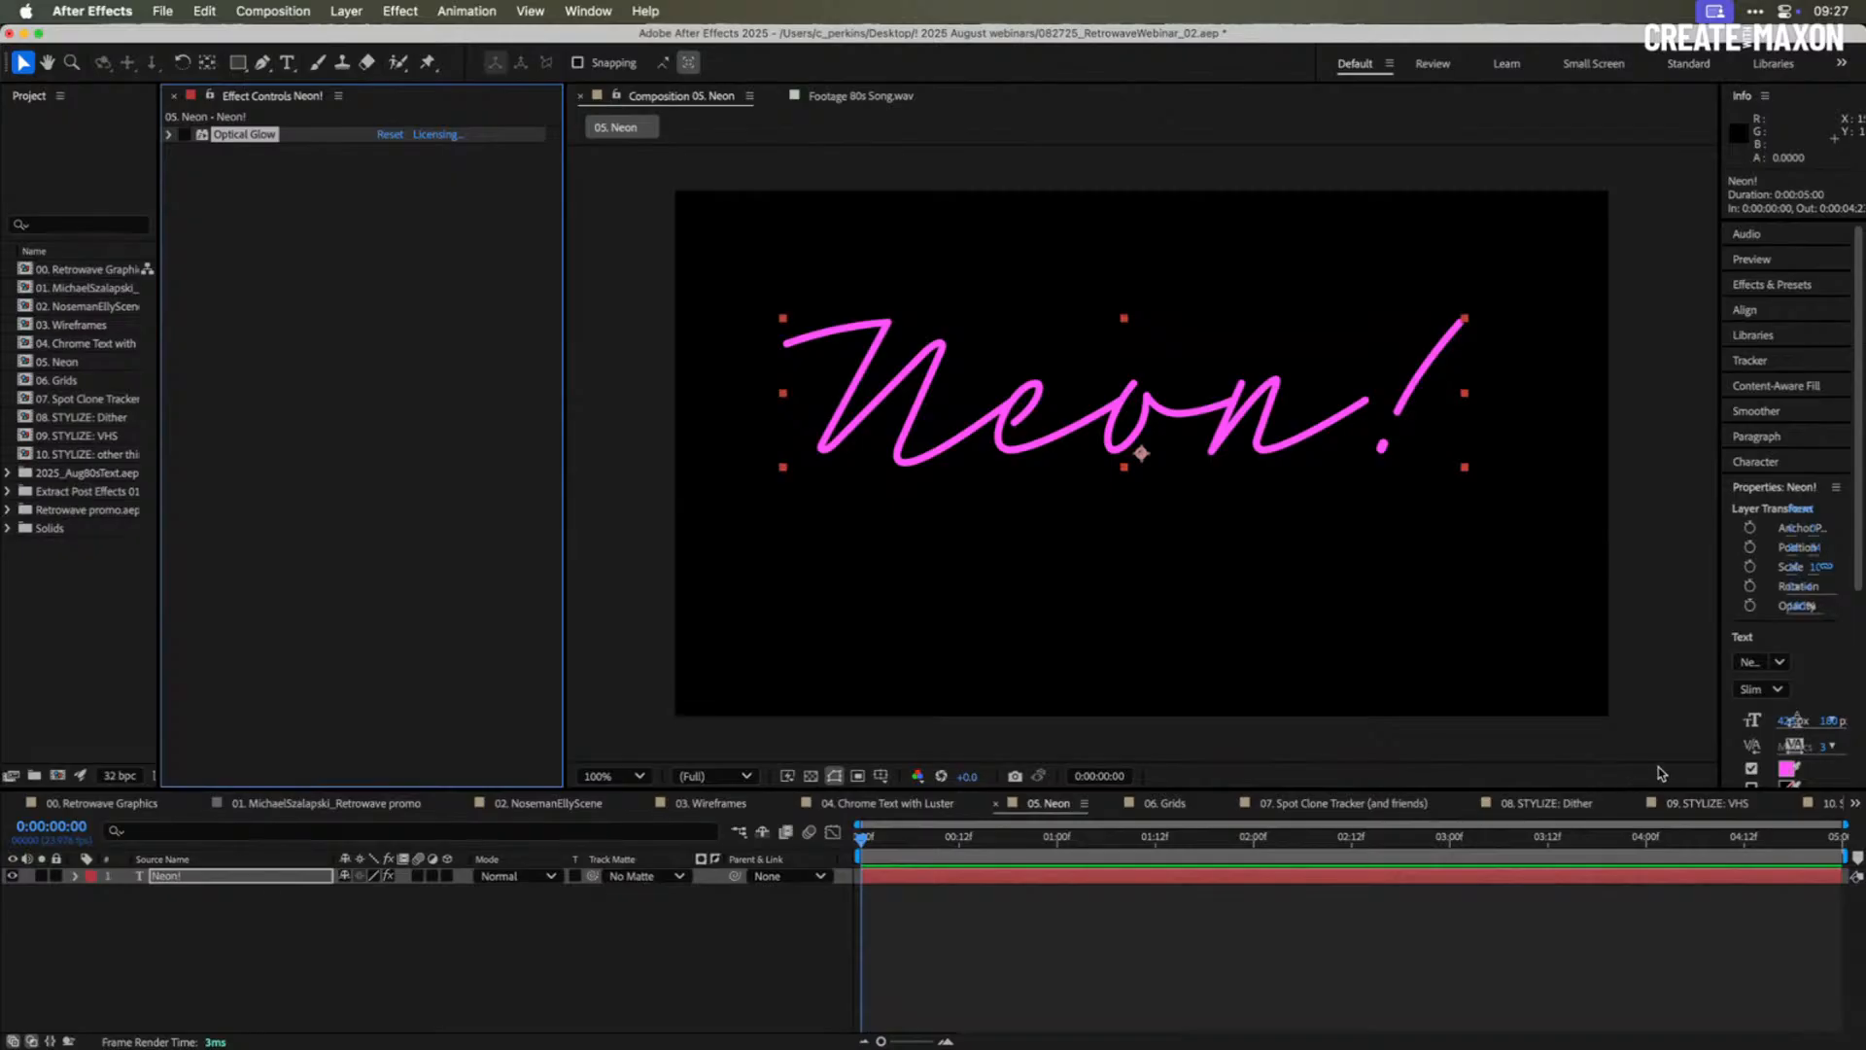
- Examine the hot core of the neon Graphics lettering in 00. Retrowave Graphics up close and return to 05. Neon
click(64, 807)
key(period)
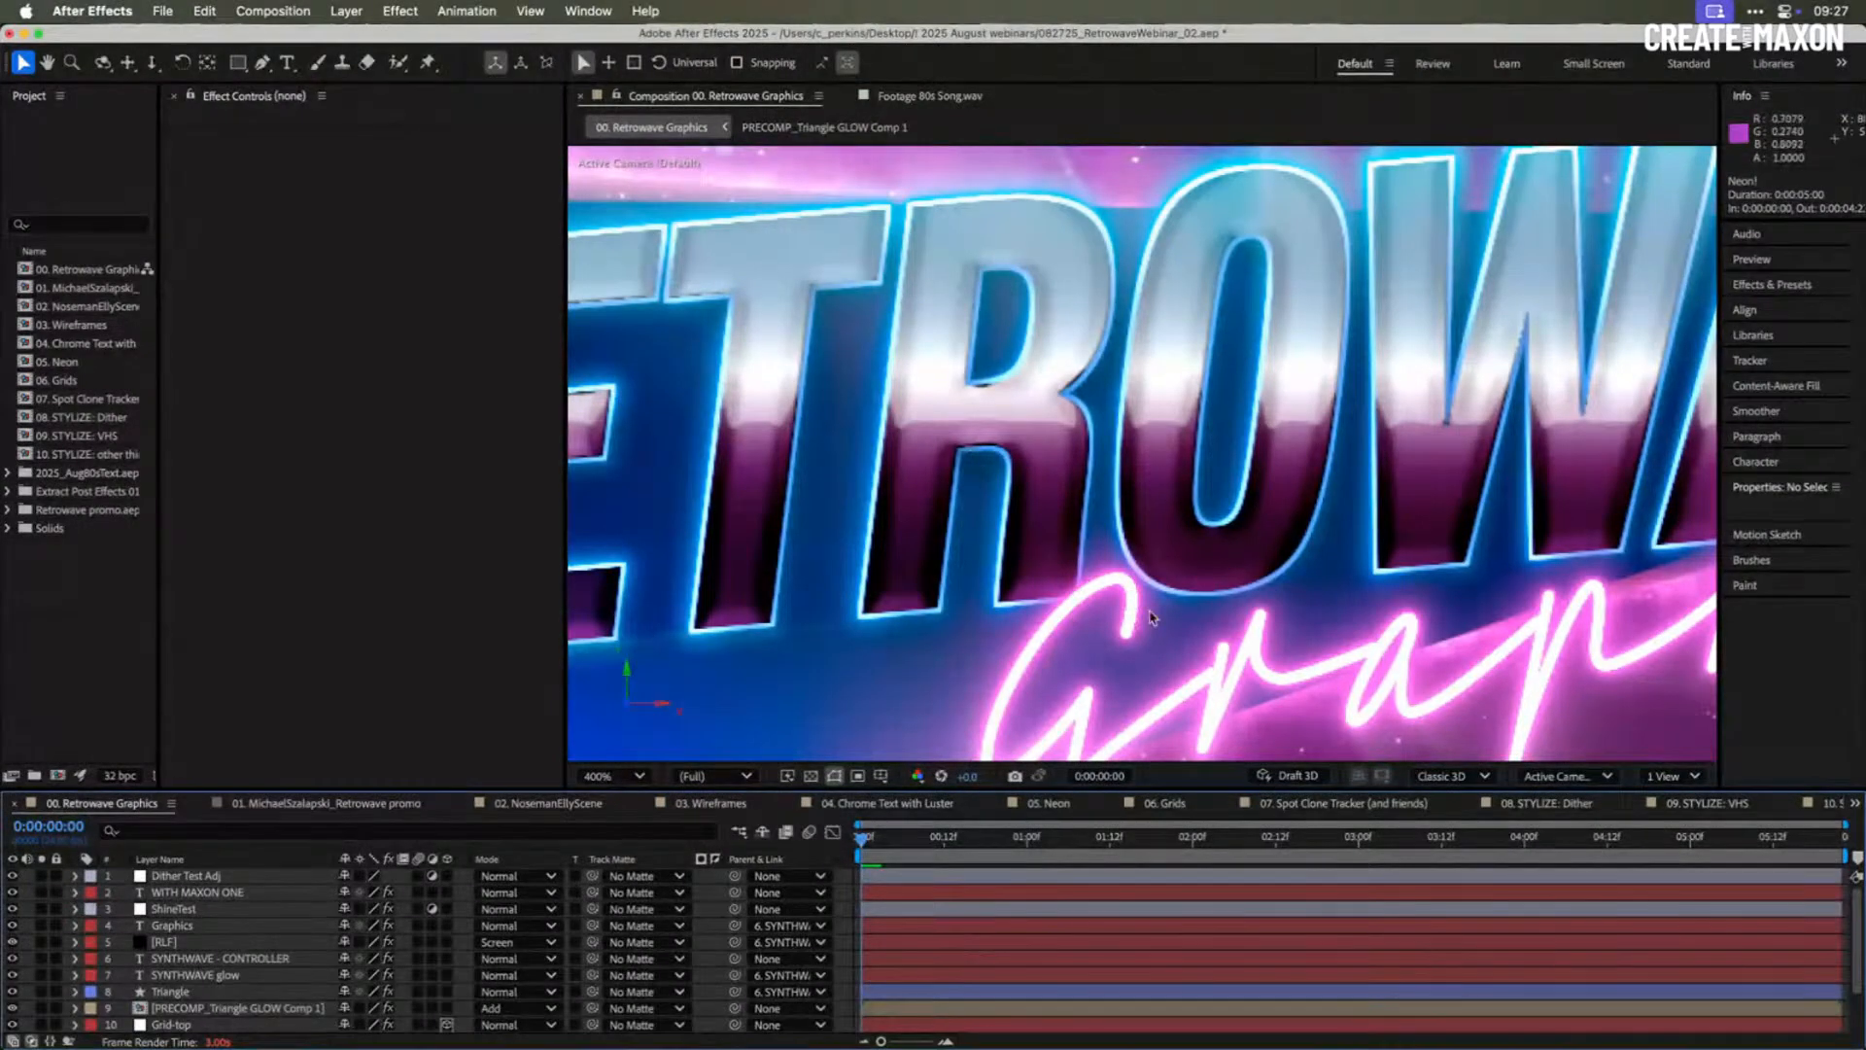
click(1046, 805)
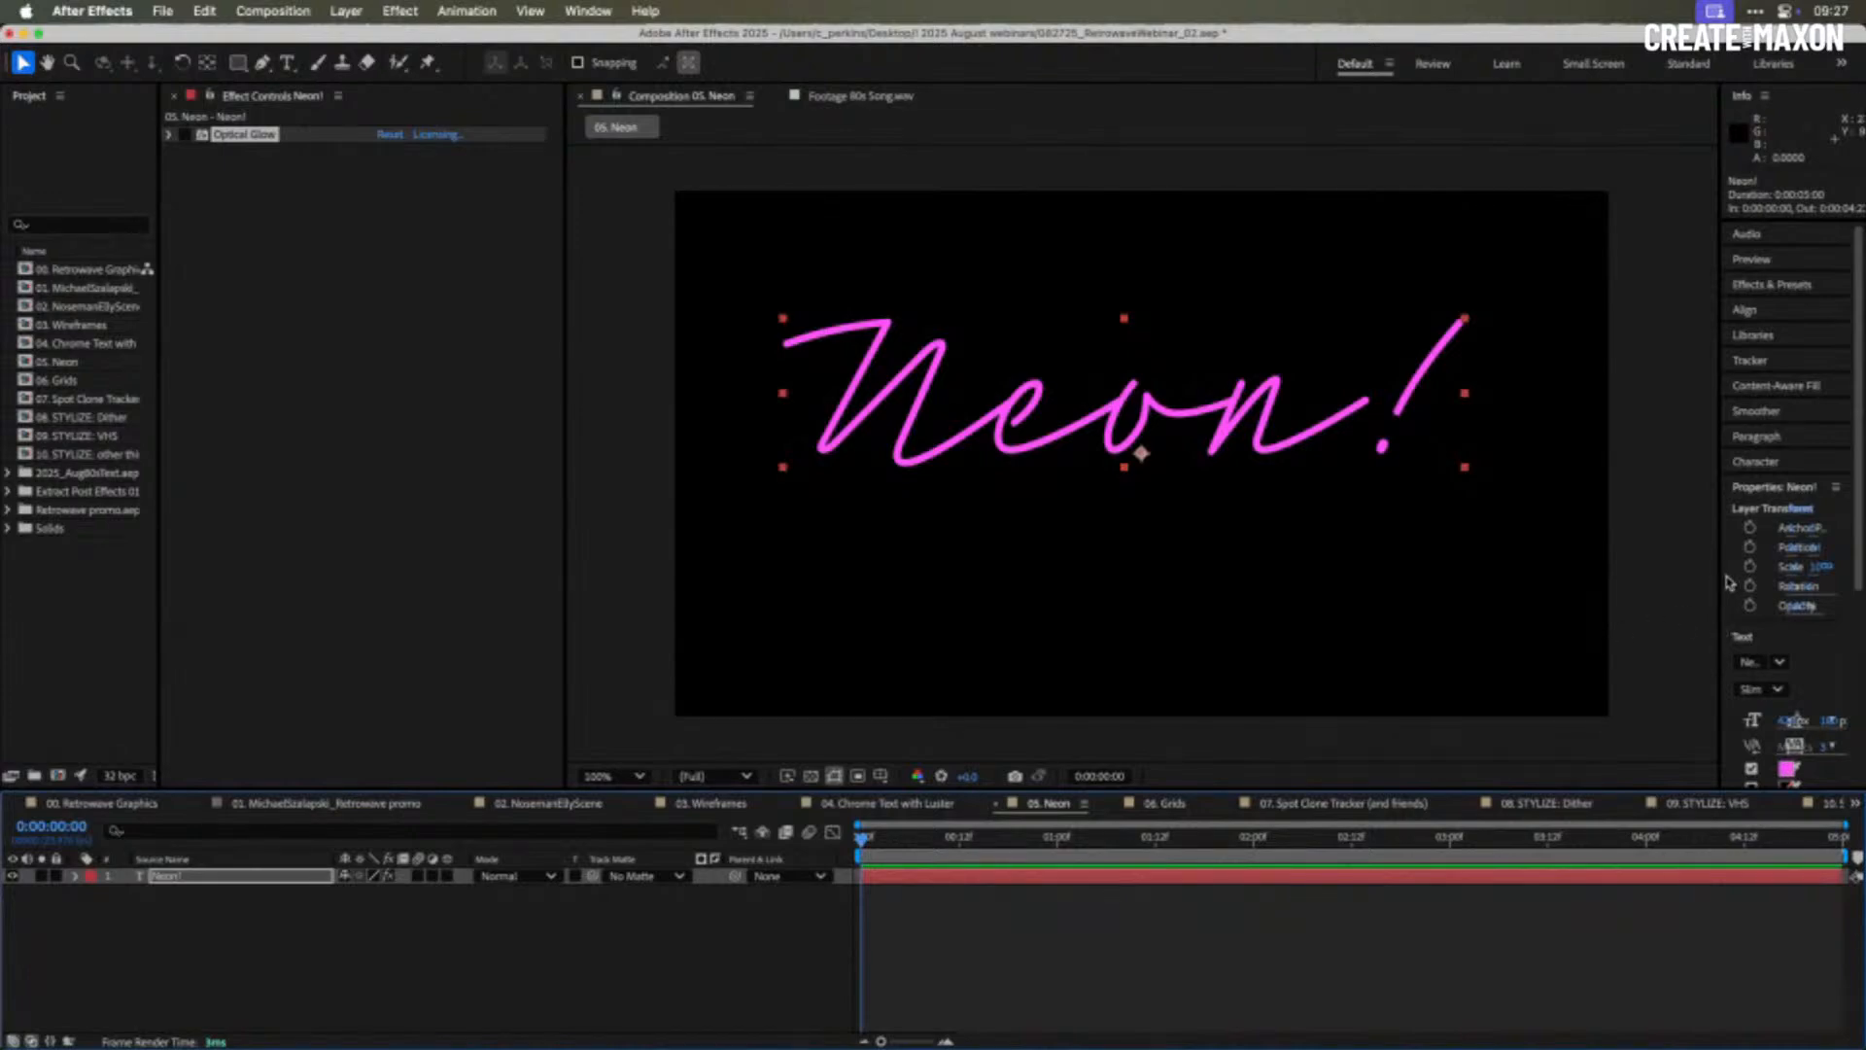
- Set the green channel of the Neon! text's fill colour to 1
drag(1720, 577, 1581, 583)
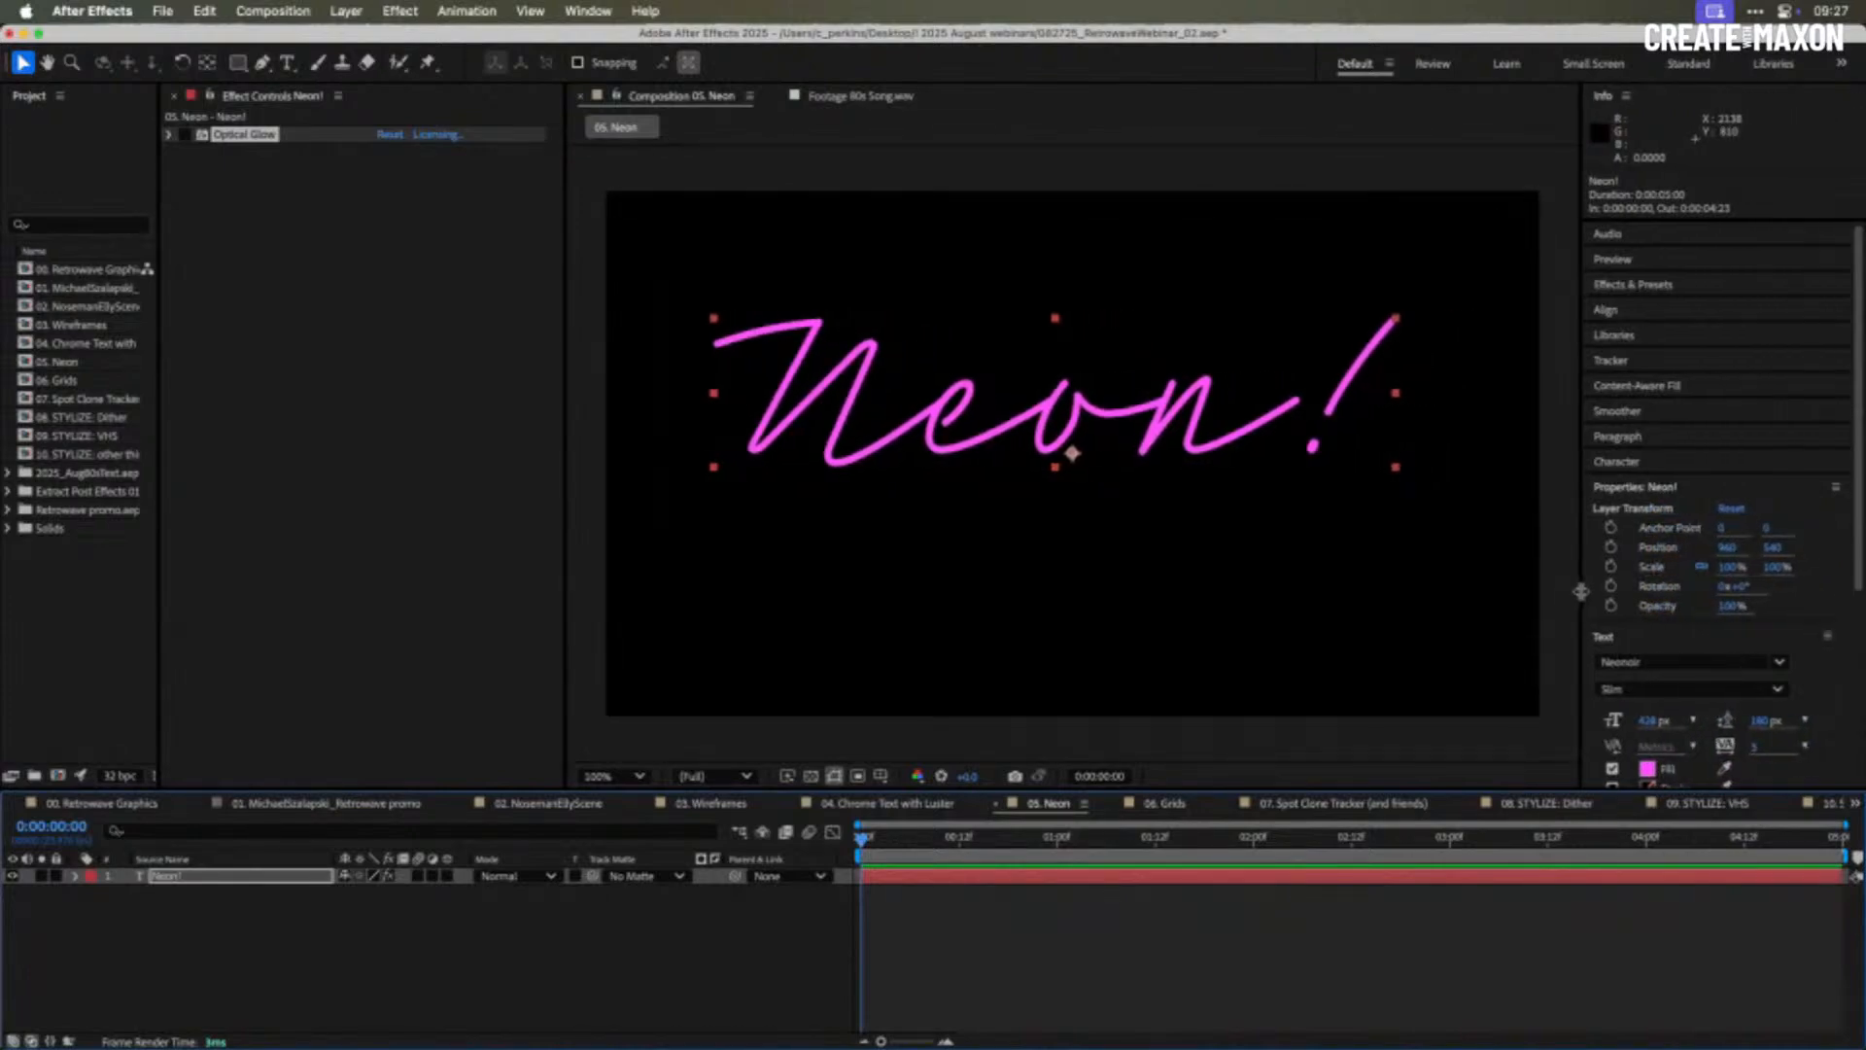
scroll(1817, 689, down, 5)
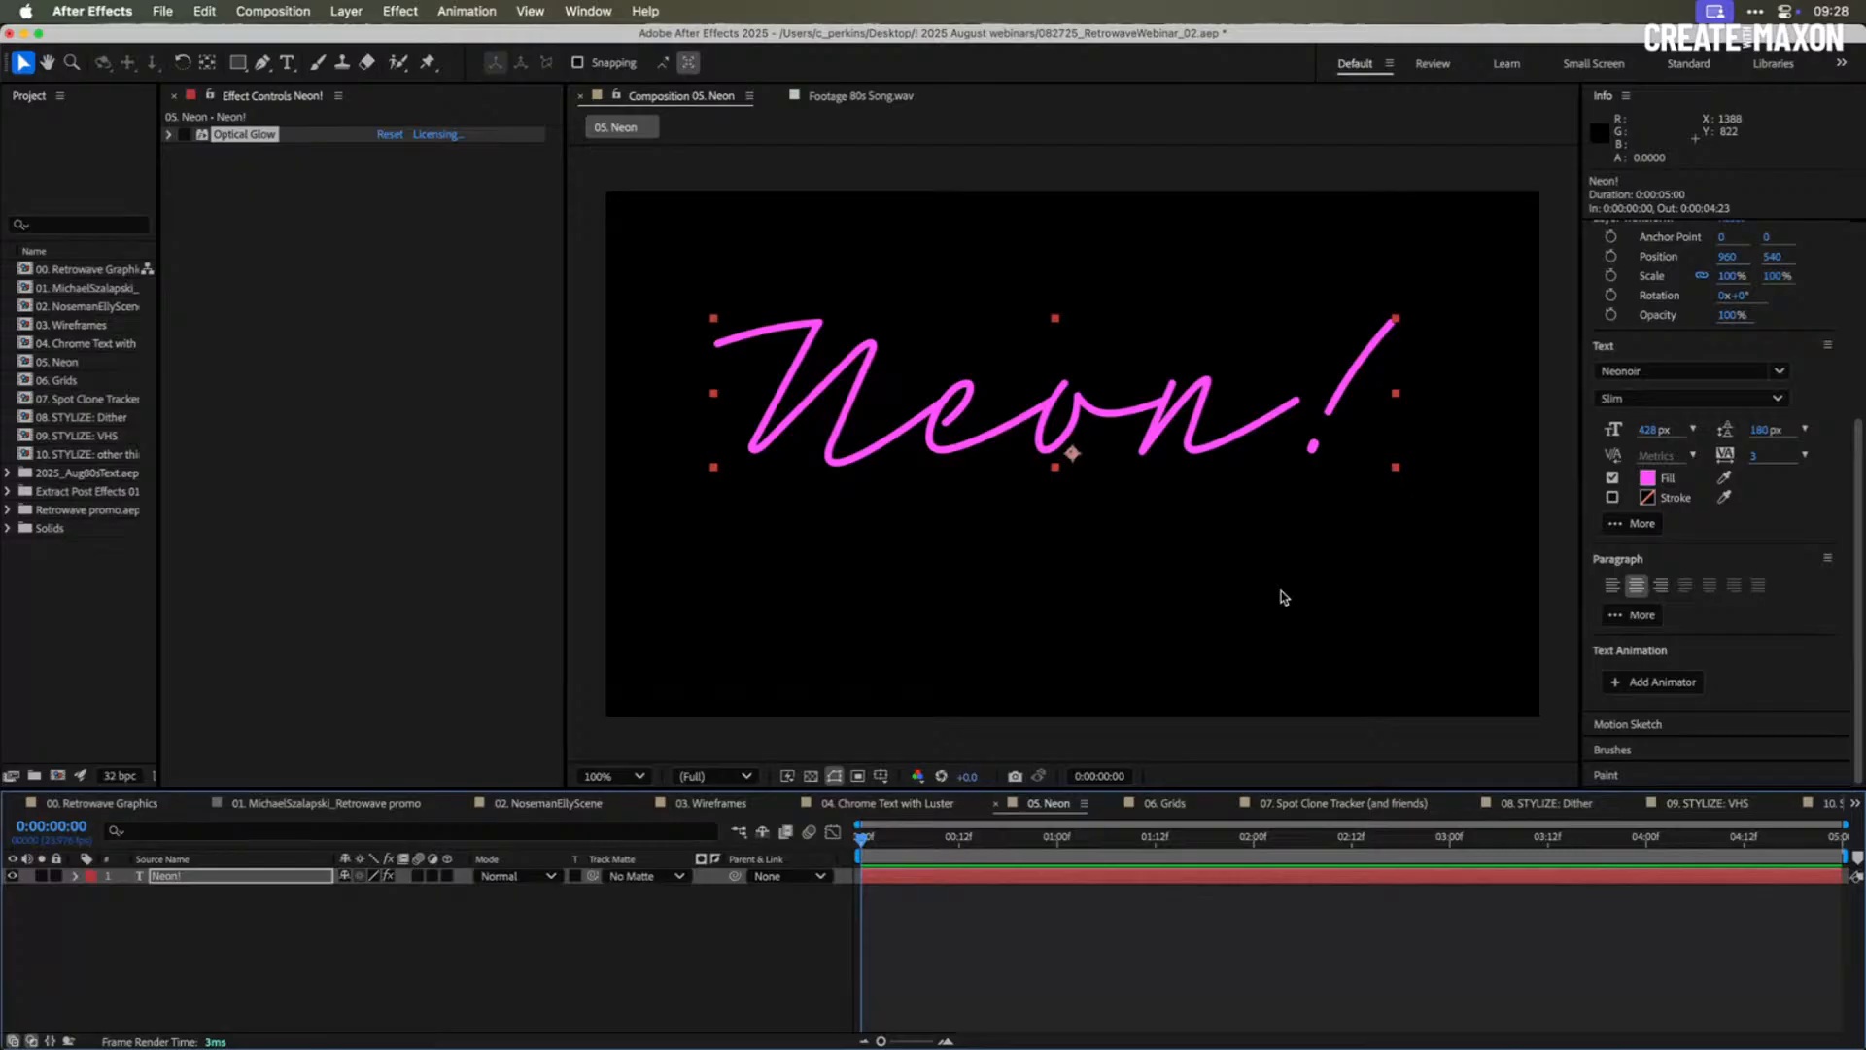
click(1647, 478)
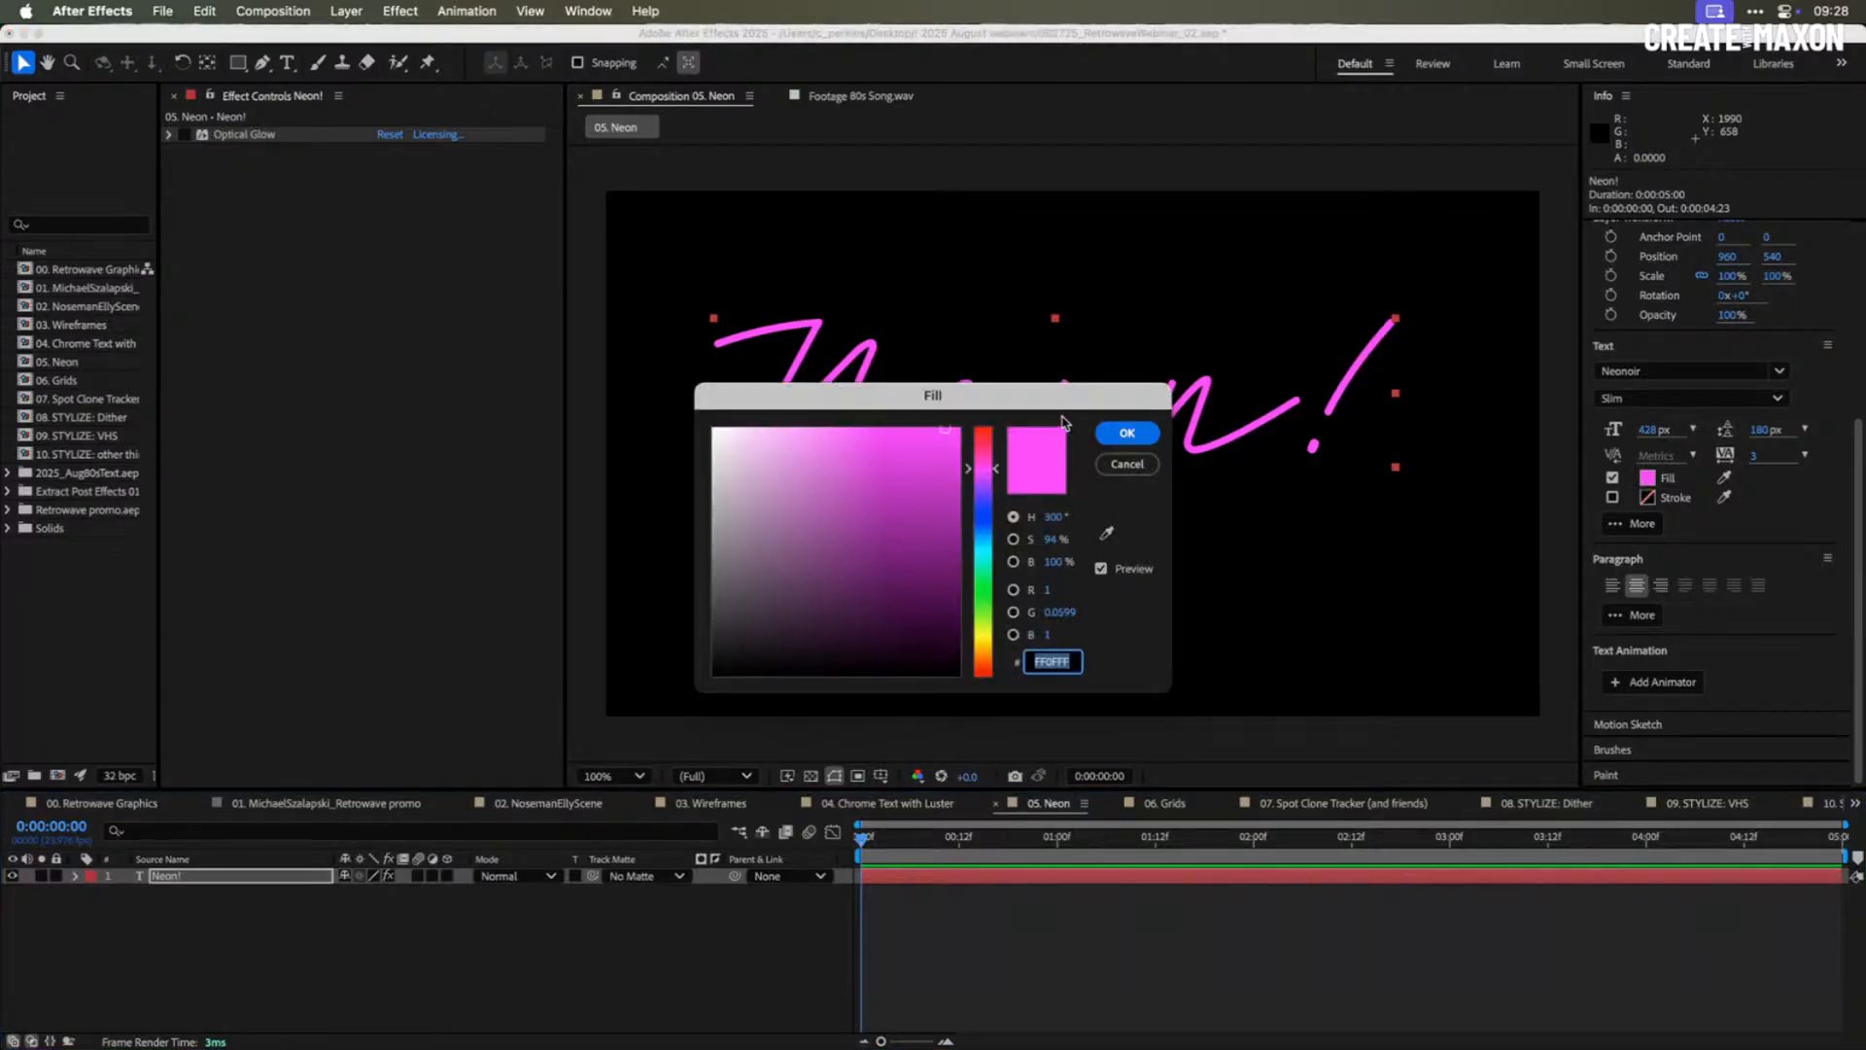
drag(1073, 404, 673, 201)
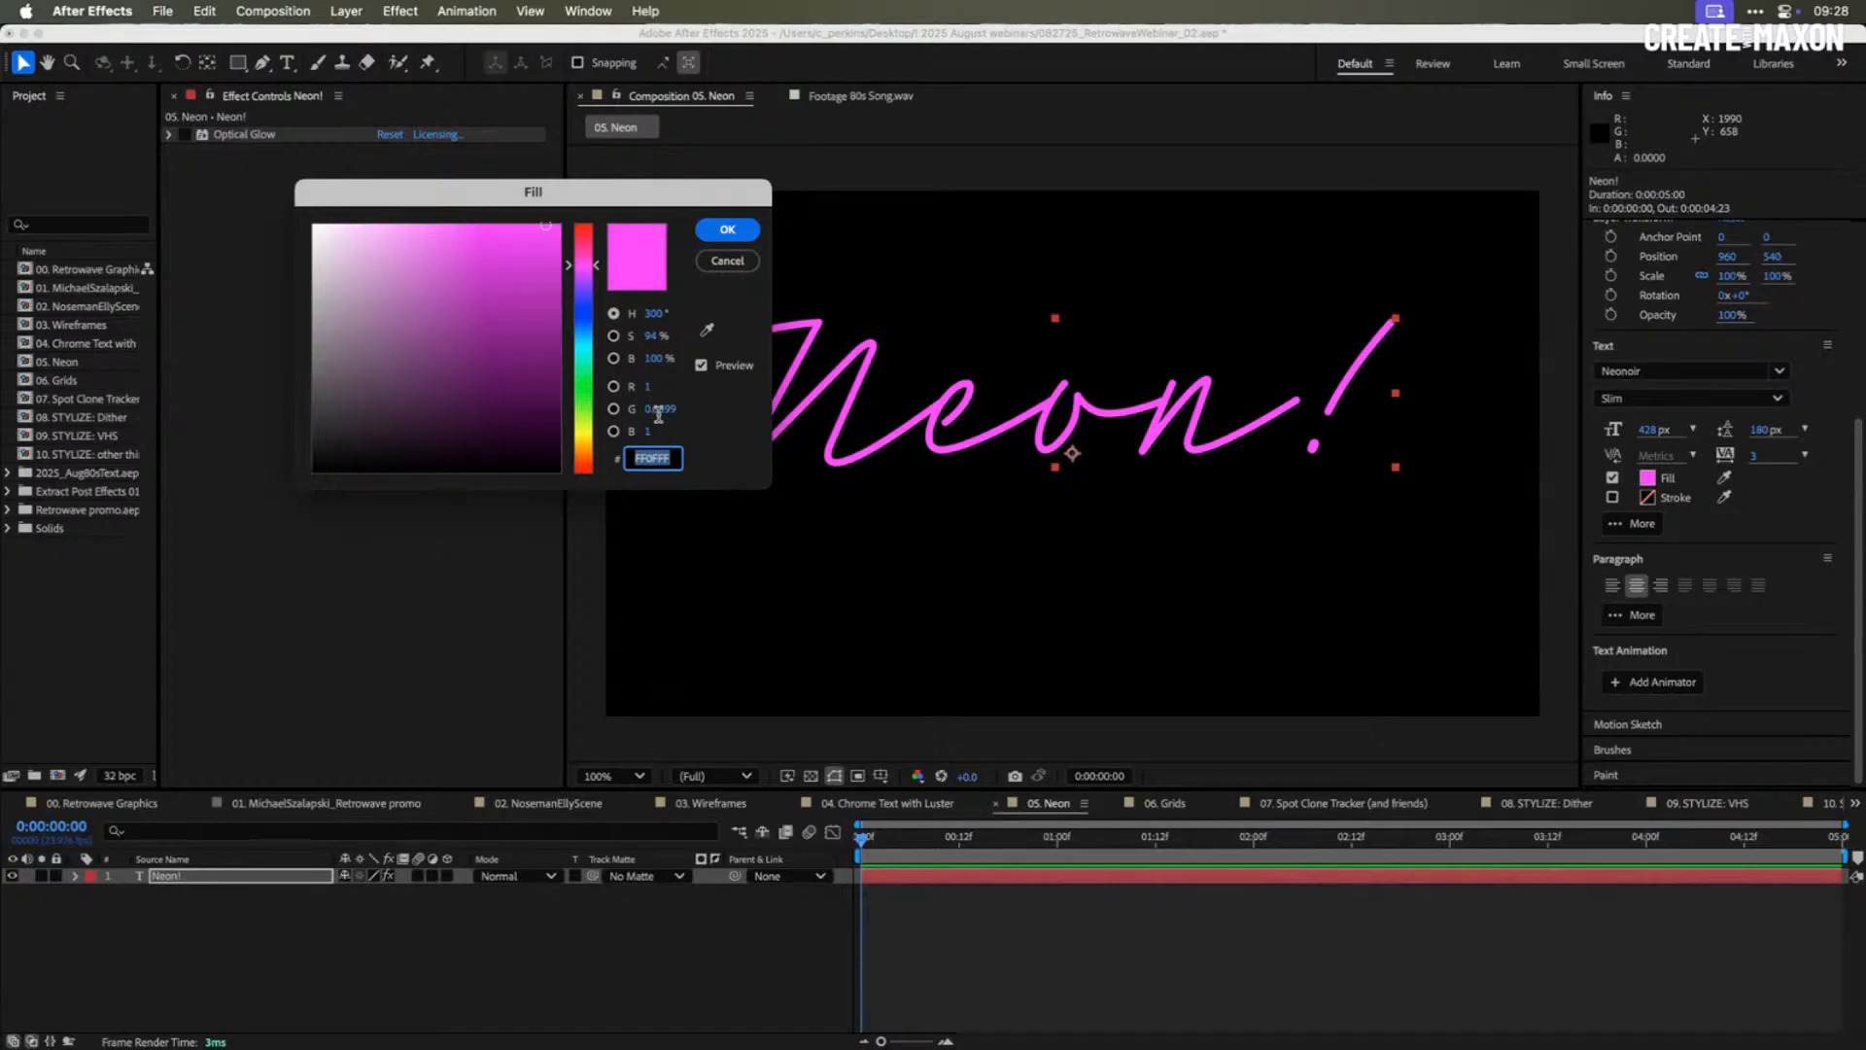
drag(691, 191, 615, 166)
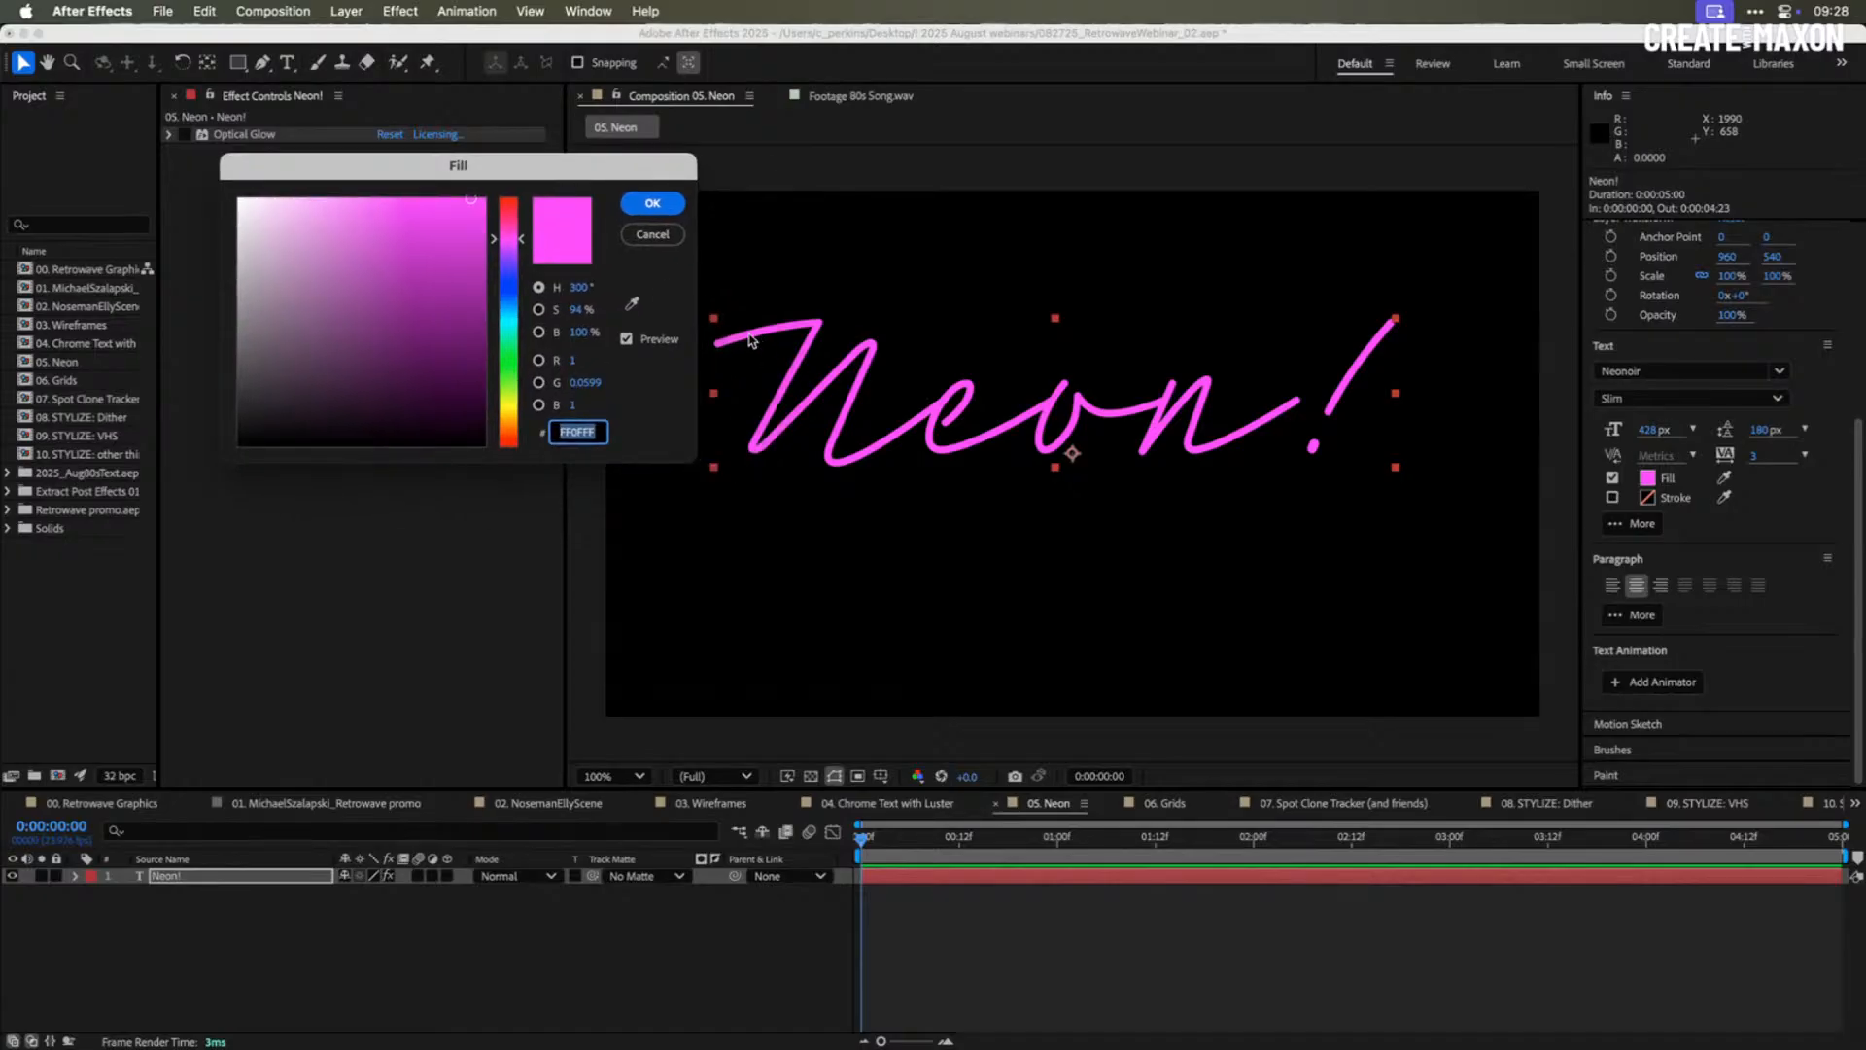
click(585, 383)
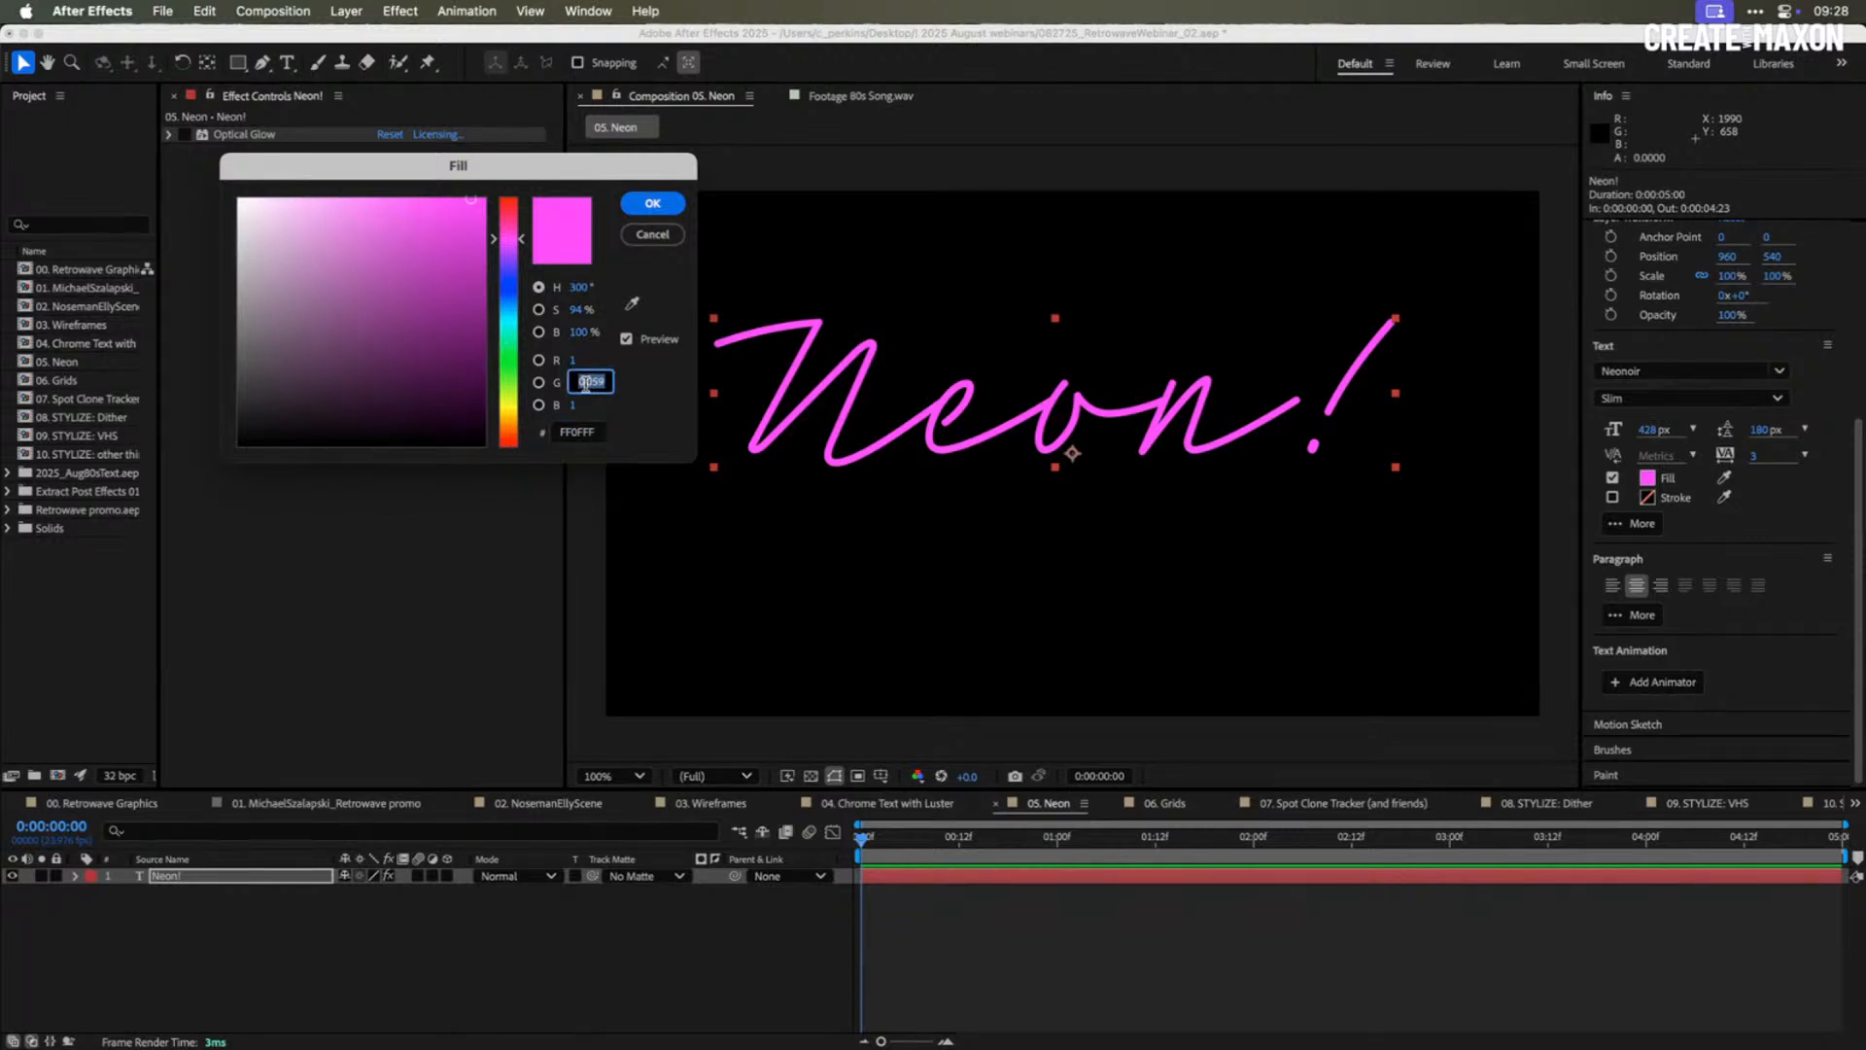
text(1)
key(Tab)
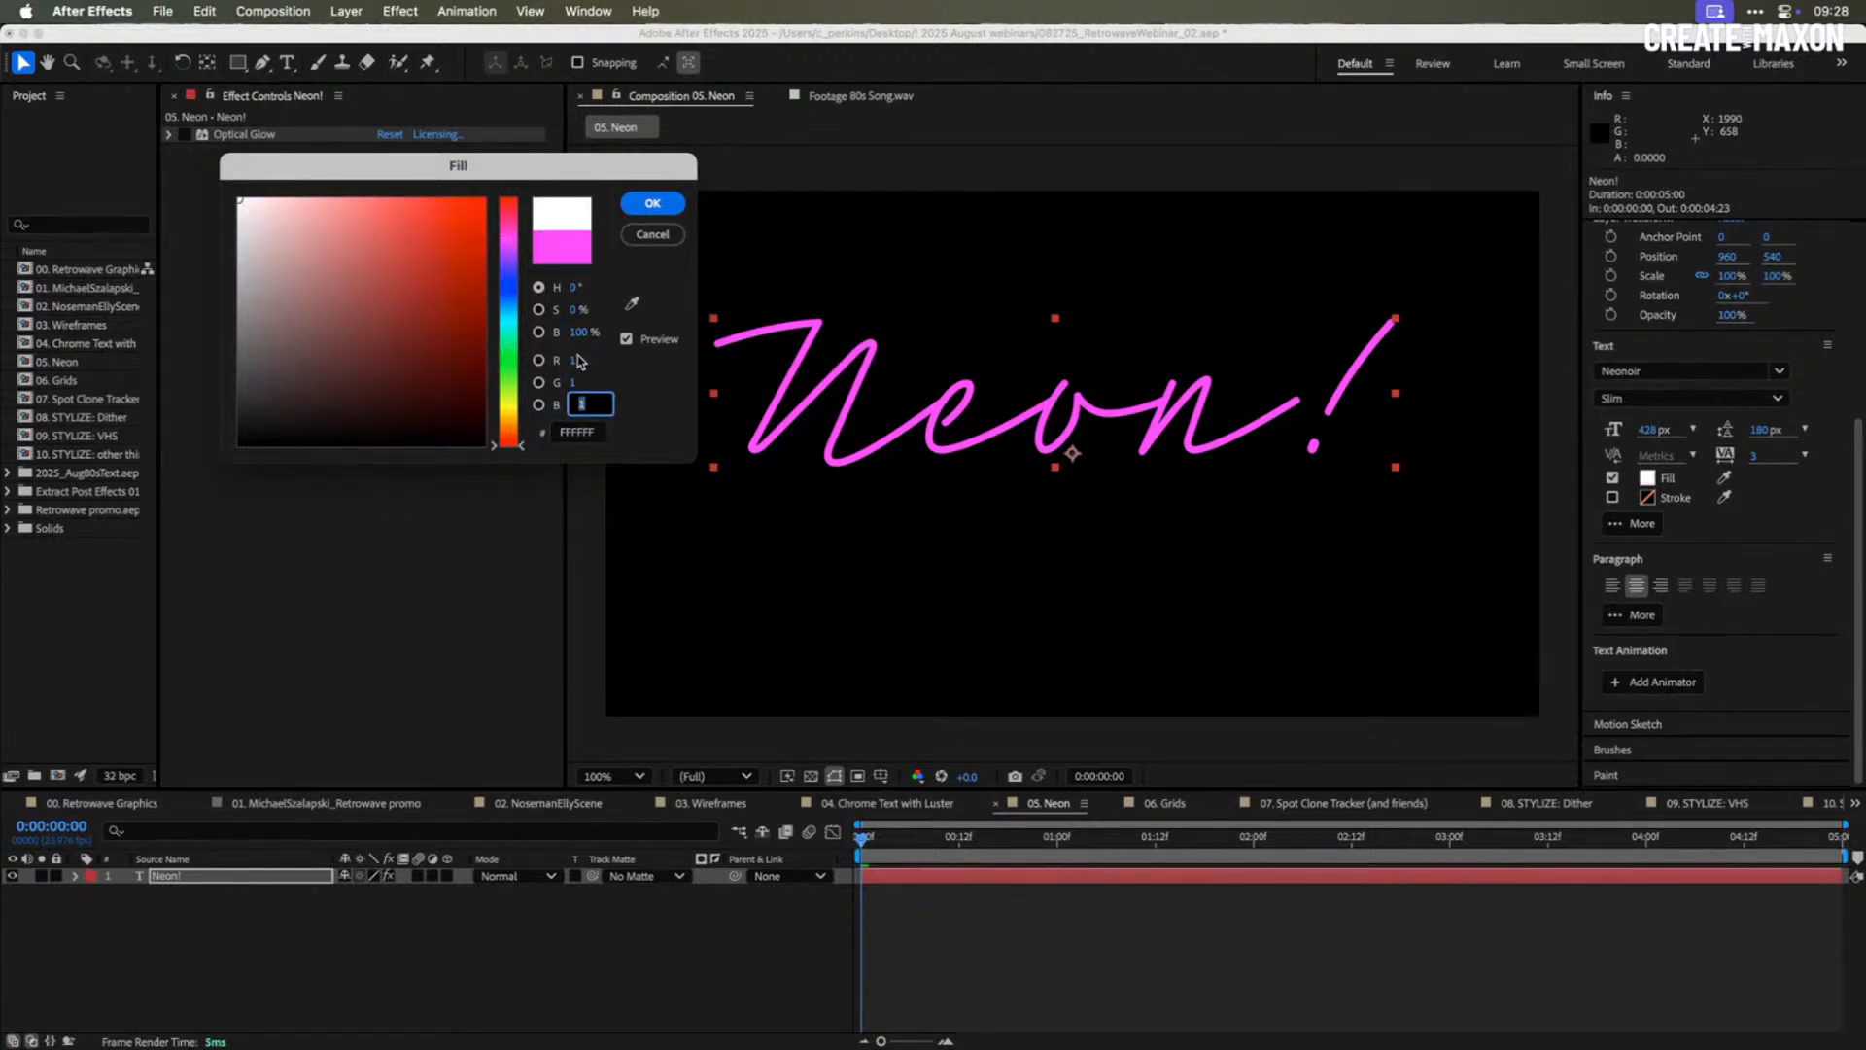
- Set the red and blue channels of the Neon! text's fill colour to 3 and apply the colour
click(616, 382)
click(582, 361)
text(3)
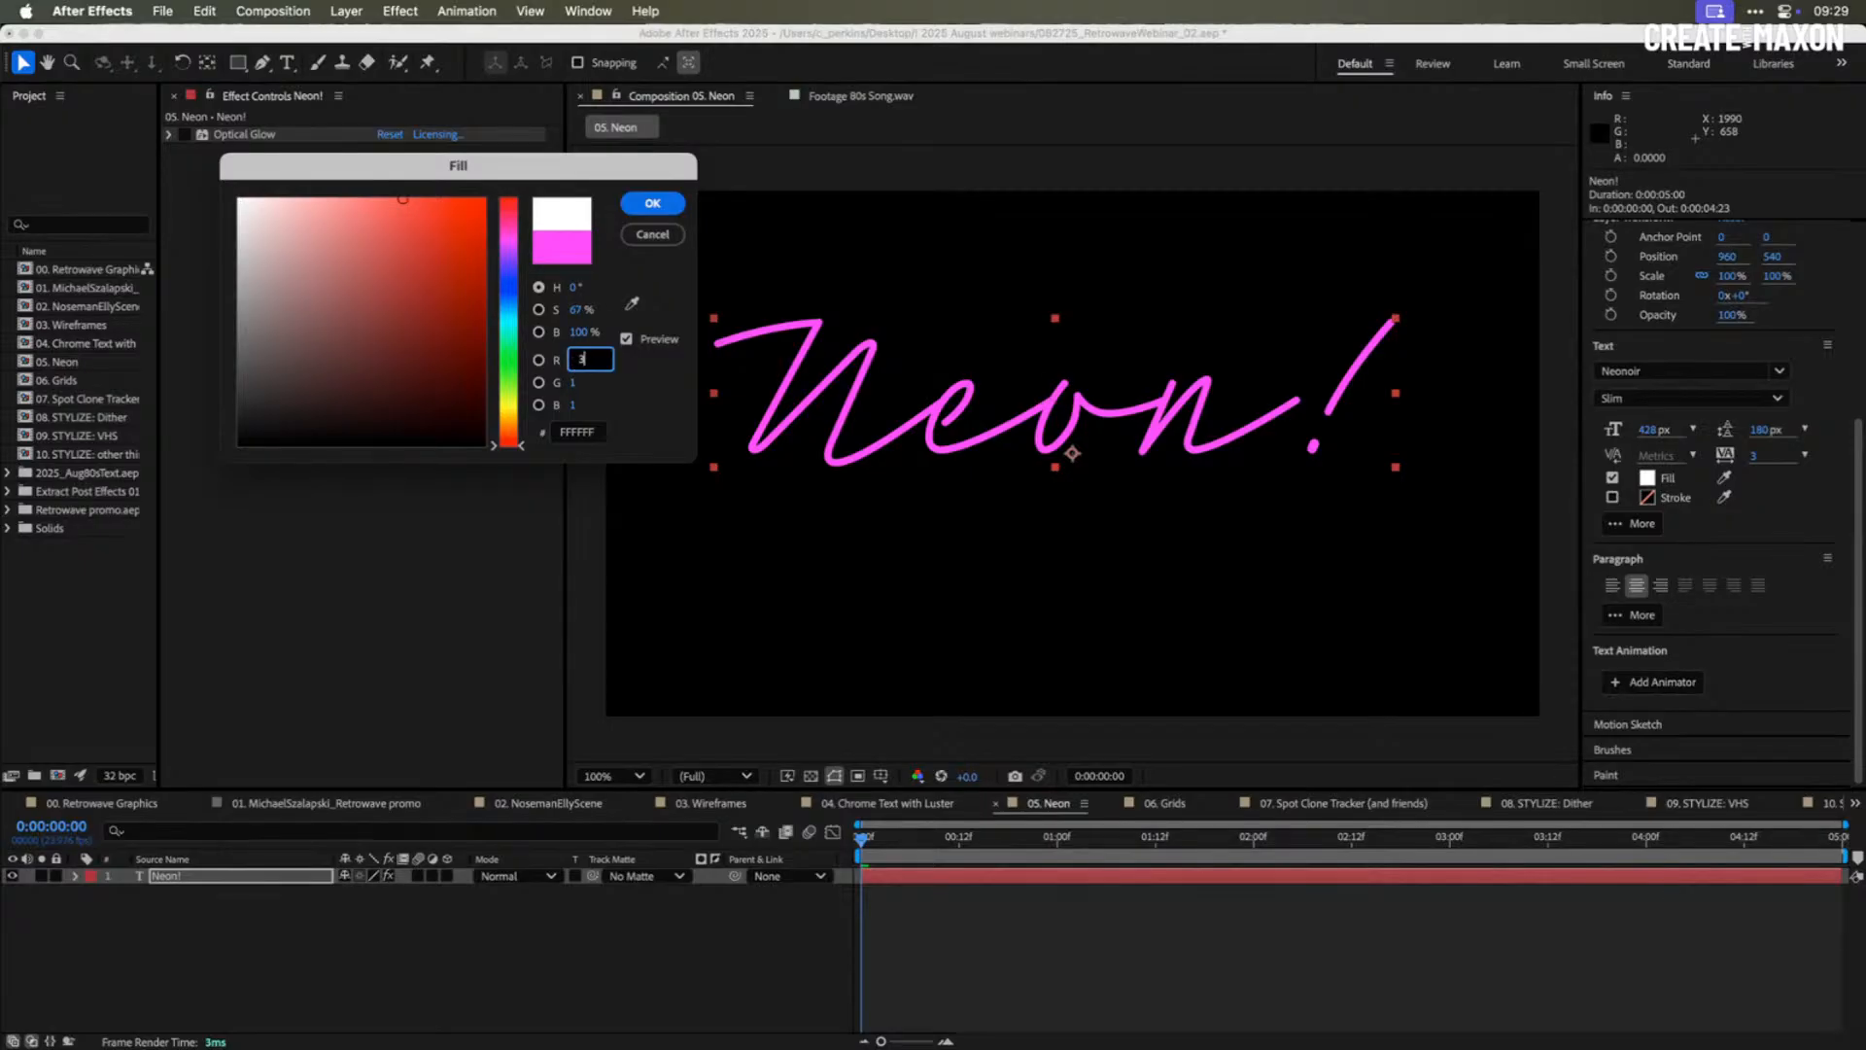
key(Tab)
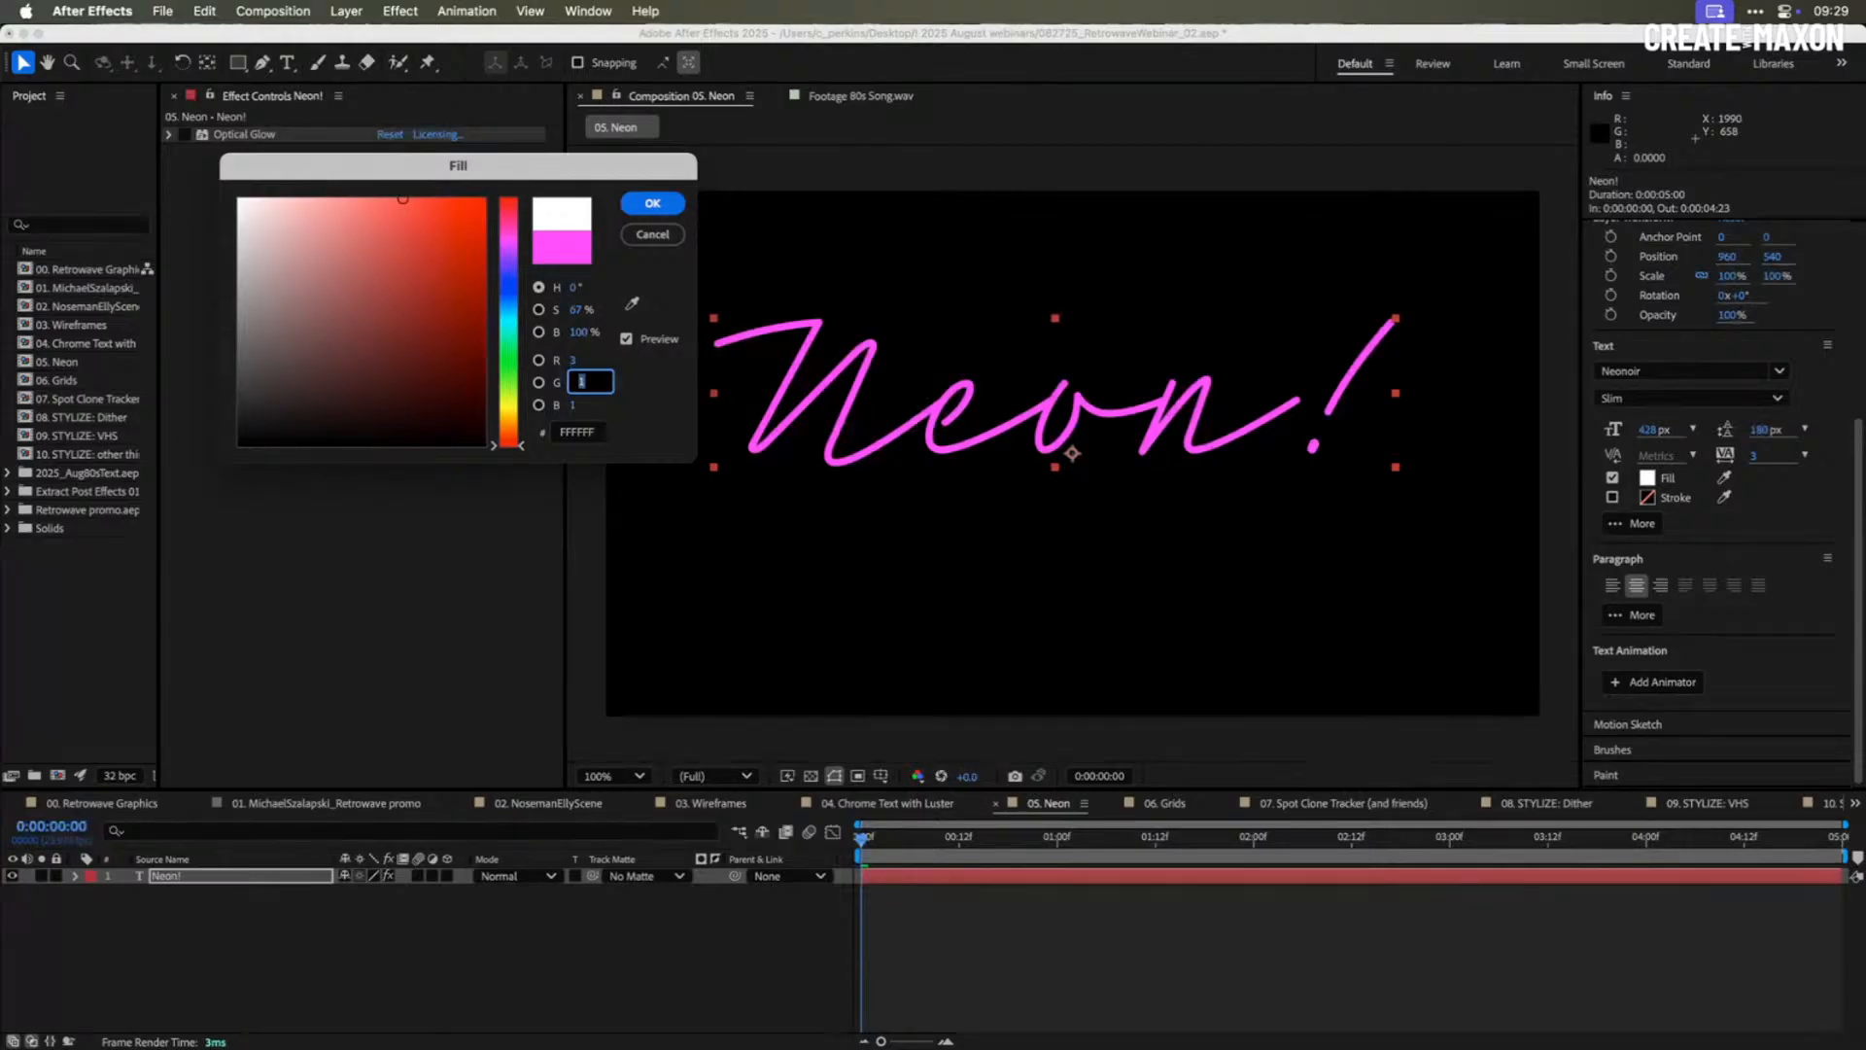
key(Tab)
text(3)
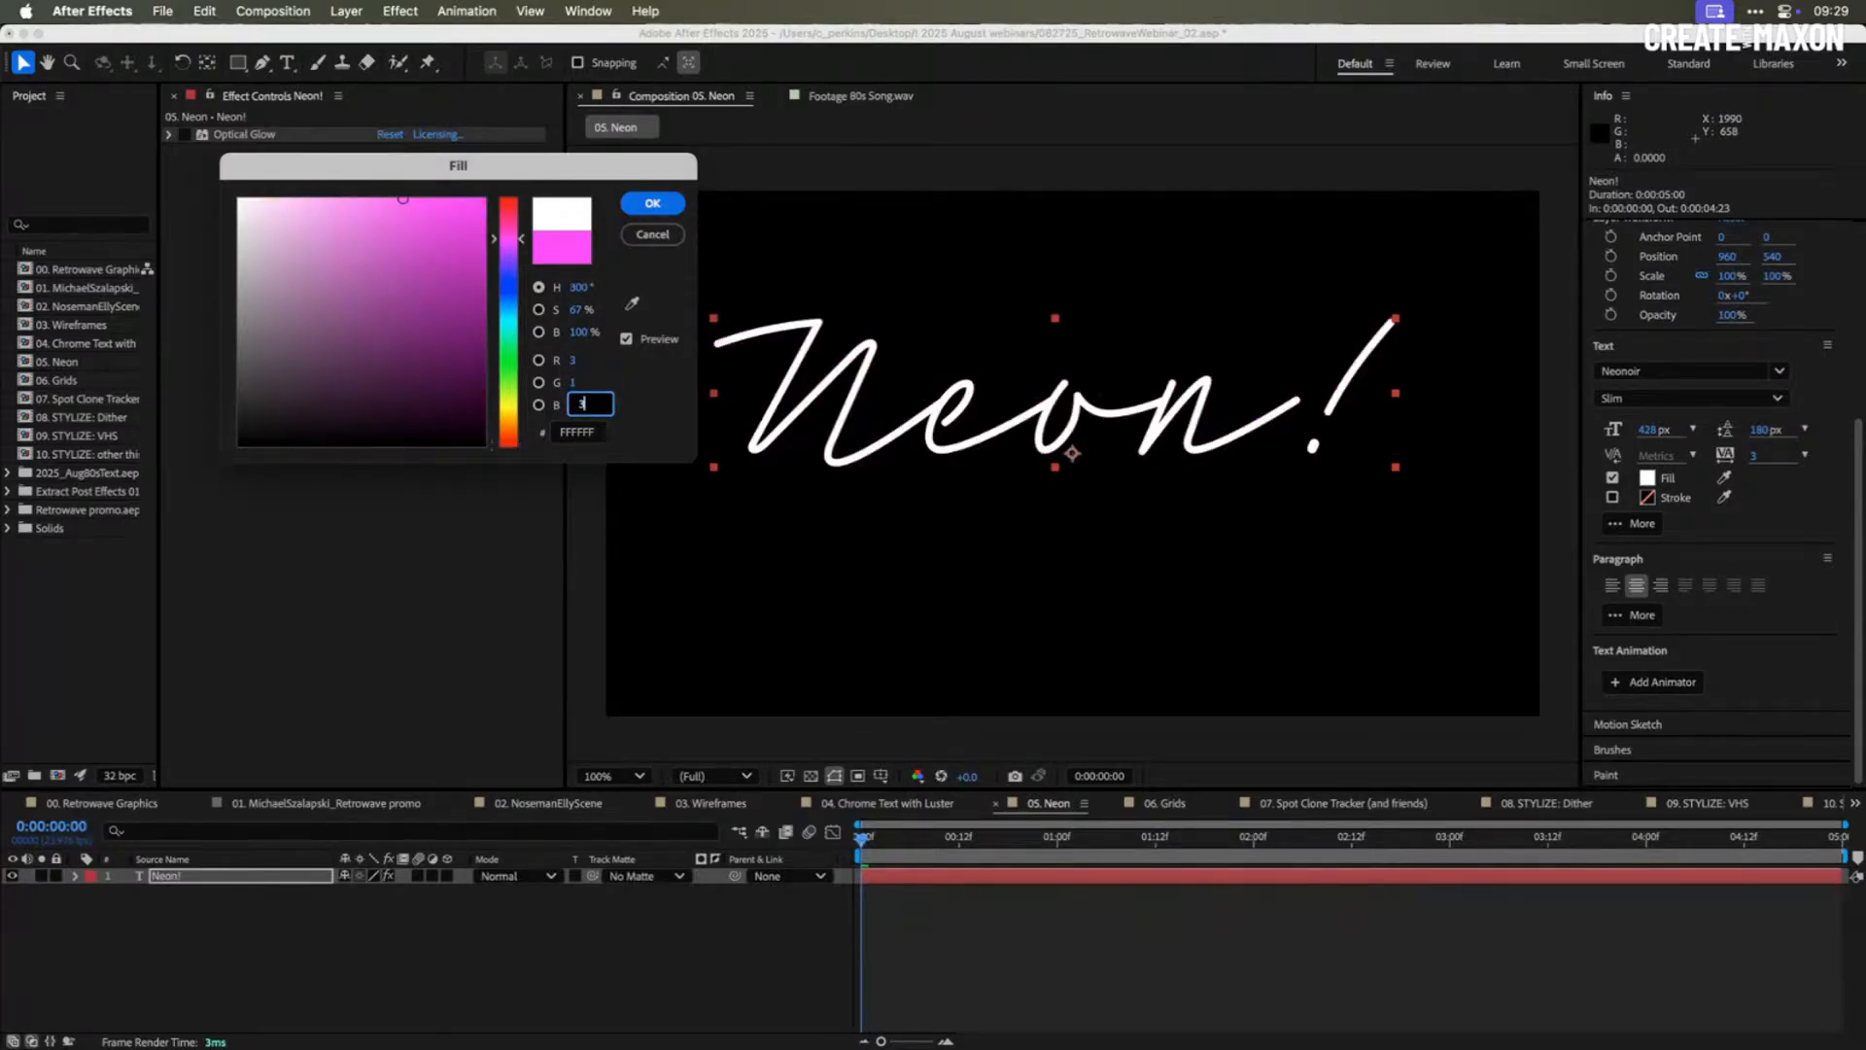
click(637, 402)
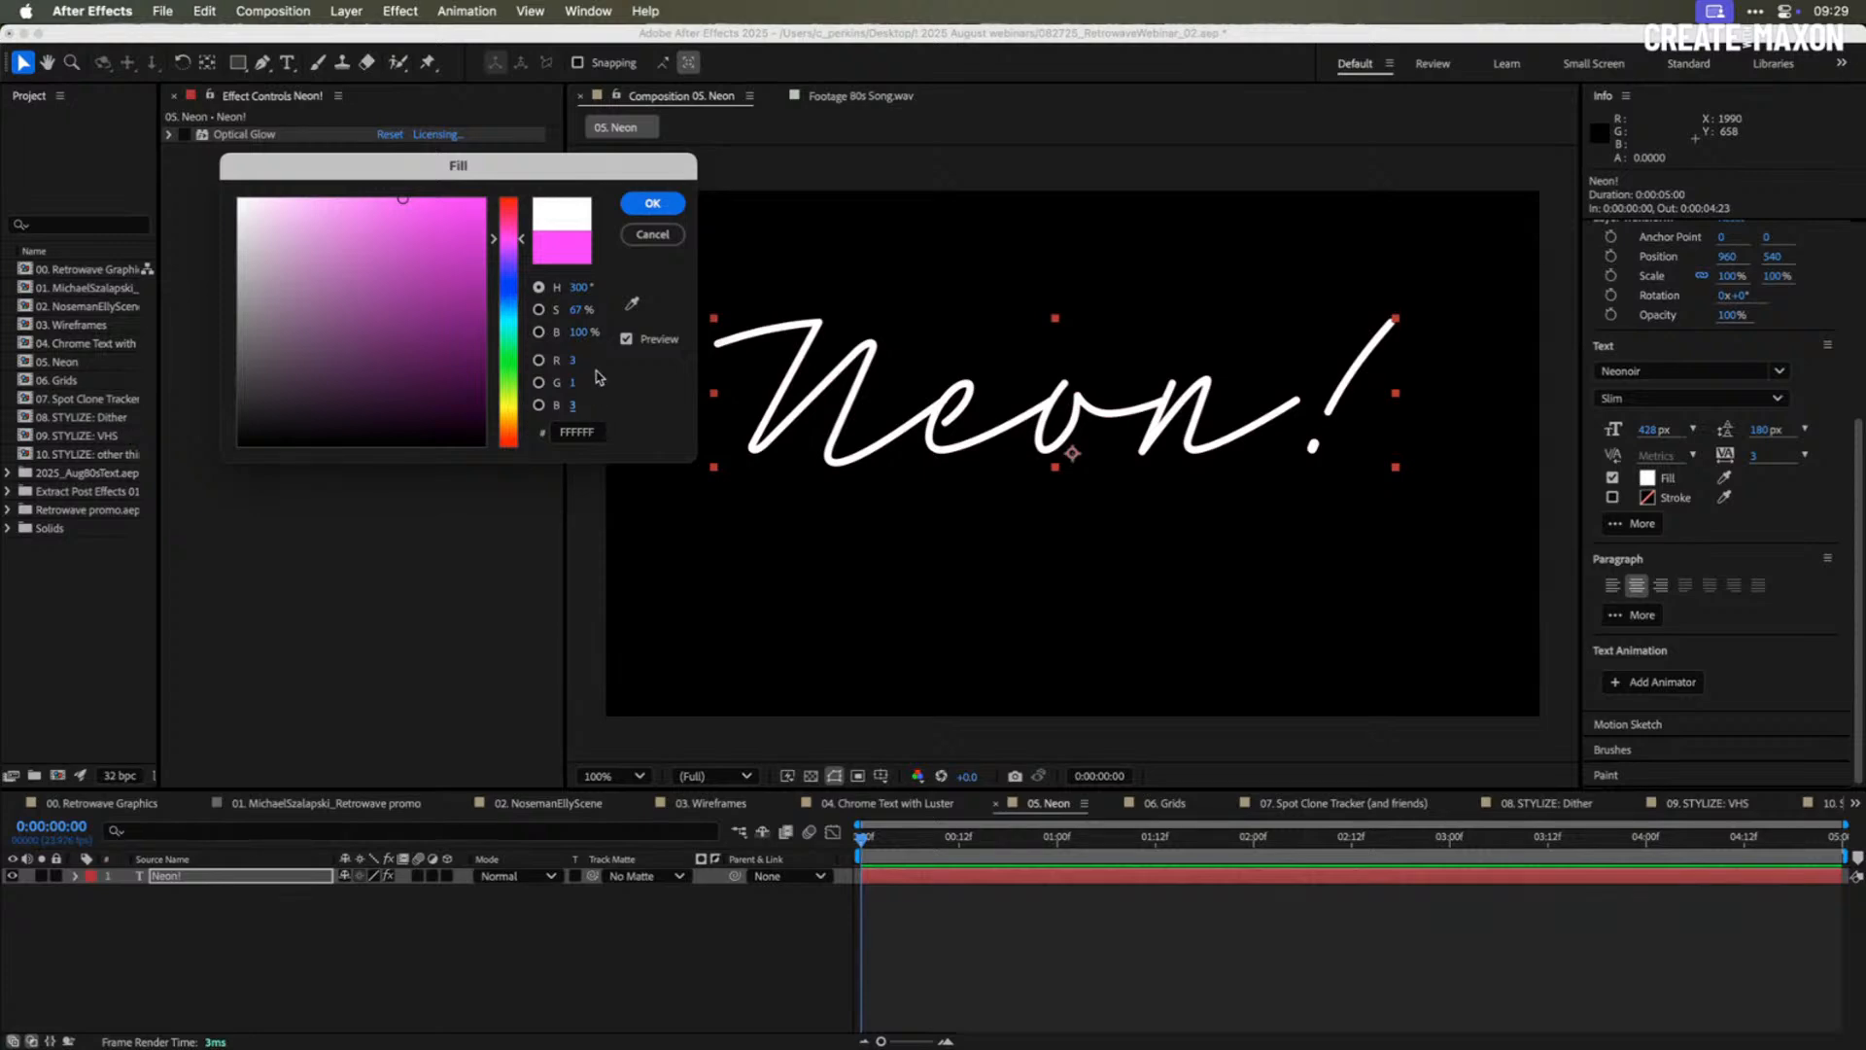
click(653, 204)
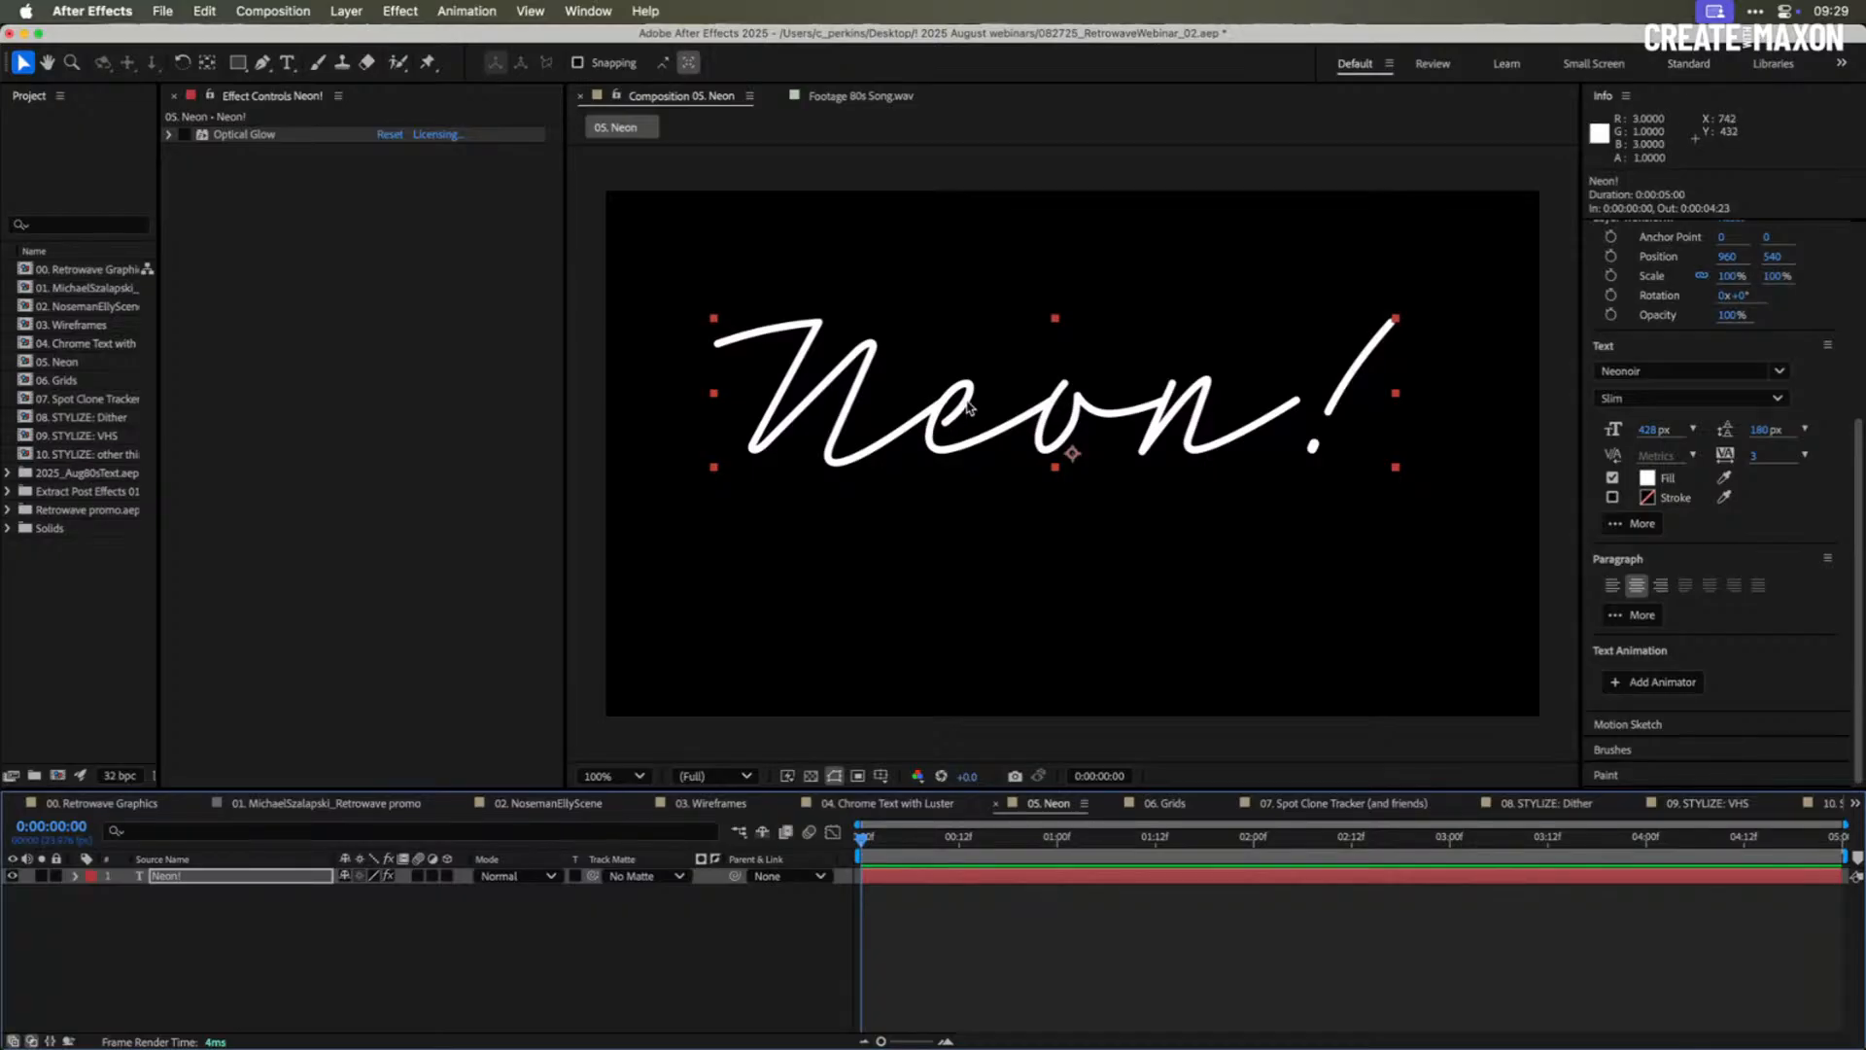
- Re-enable Optical Glow on the Neon! layer, lowering its Amount to about 2 and raising its Size to about 54
key(period)
key(period)
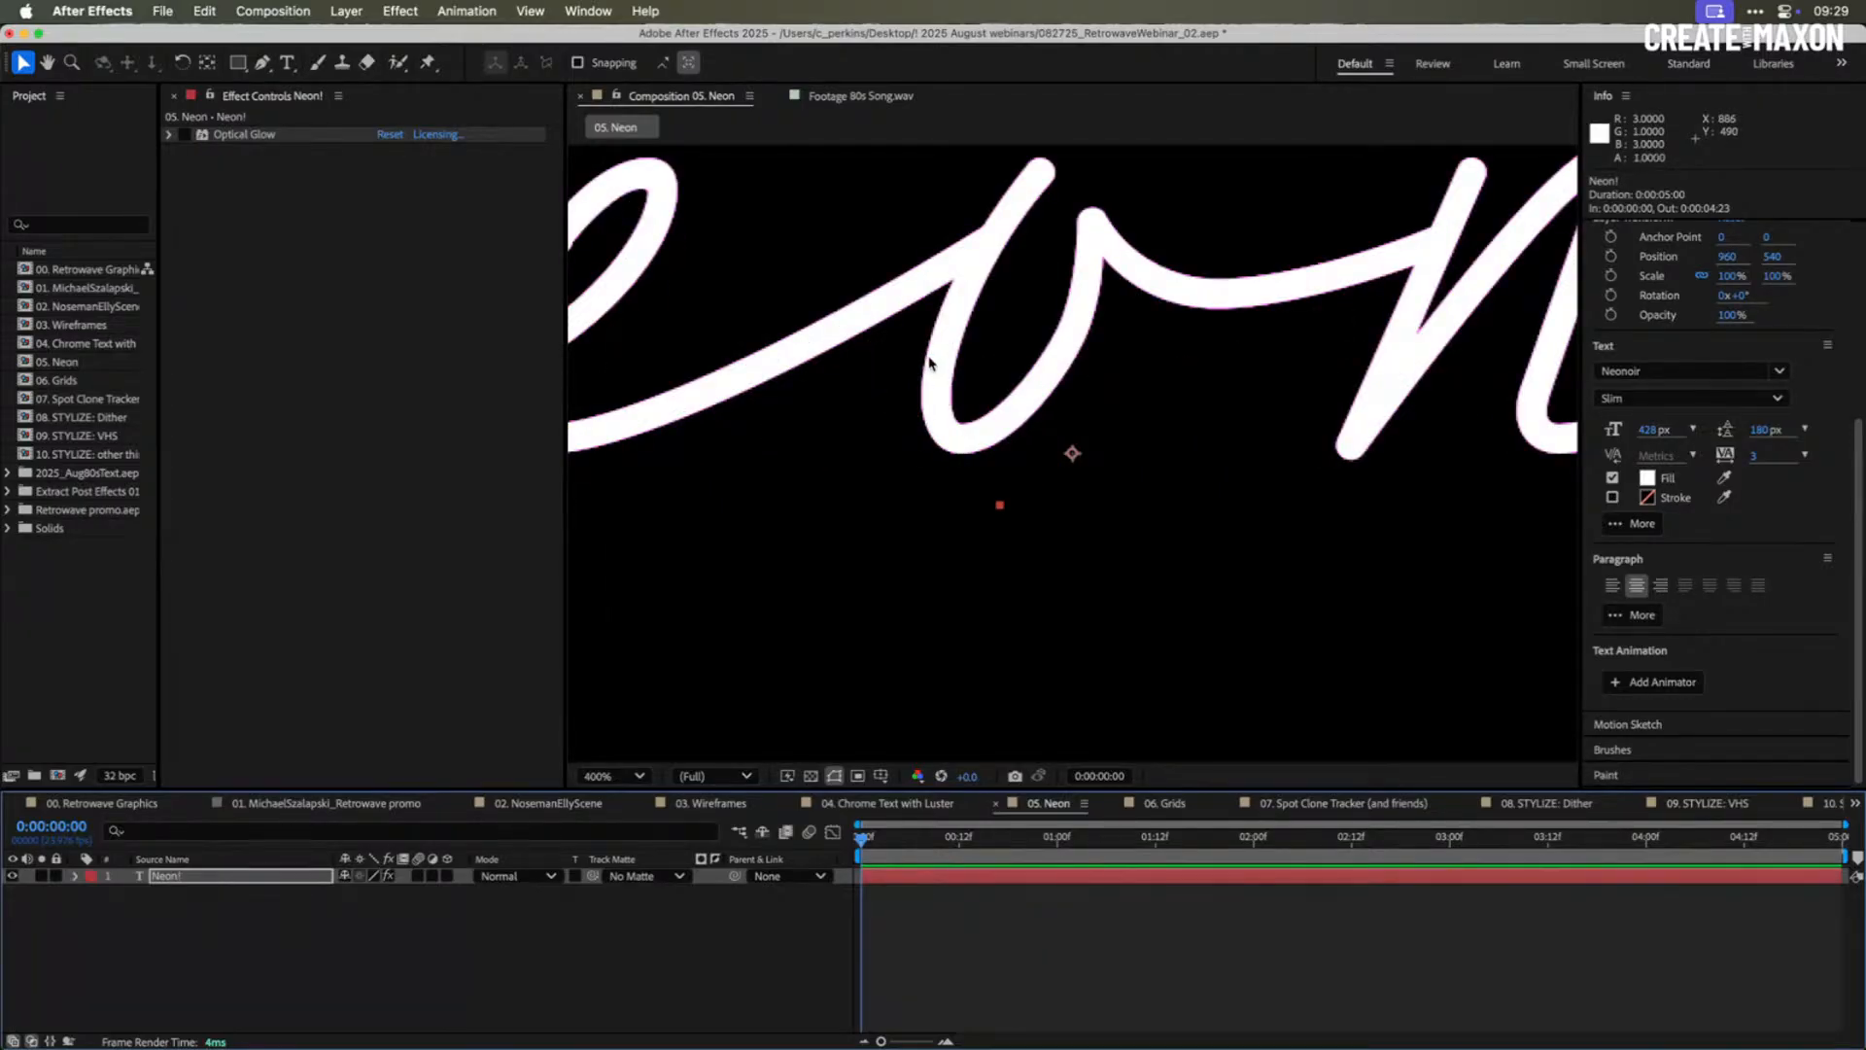
key(comma)
key(comma)
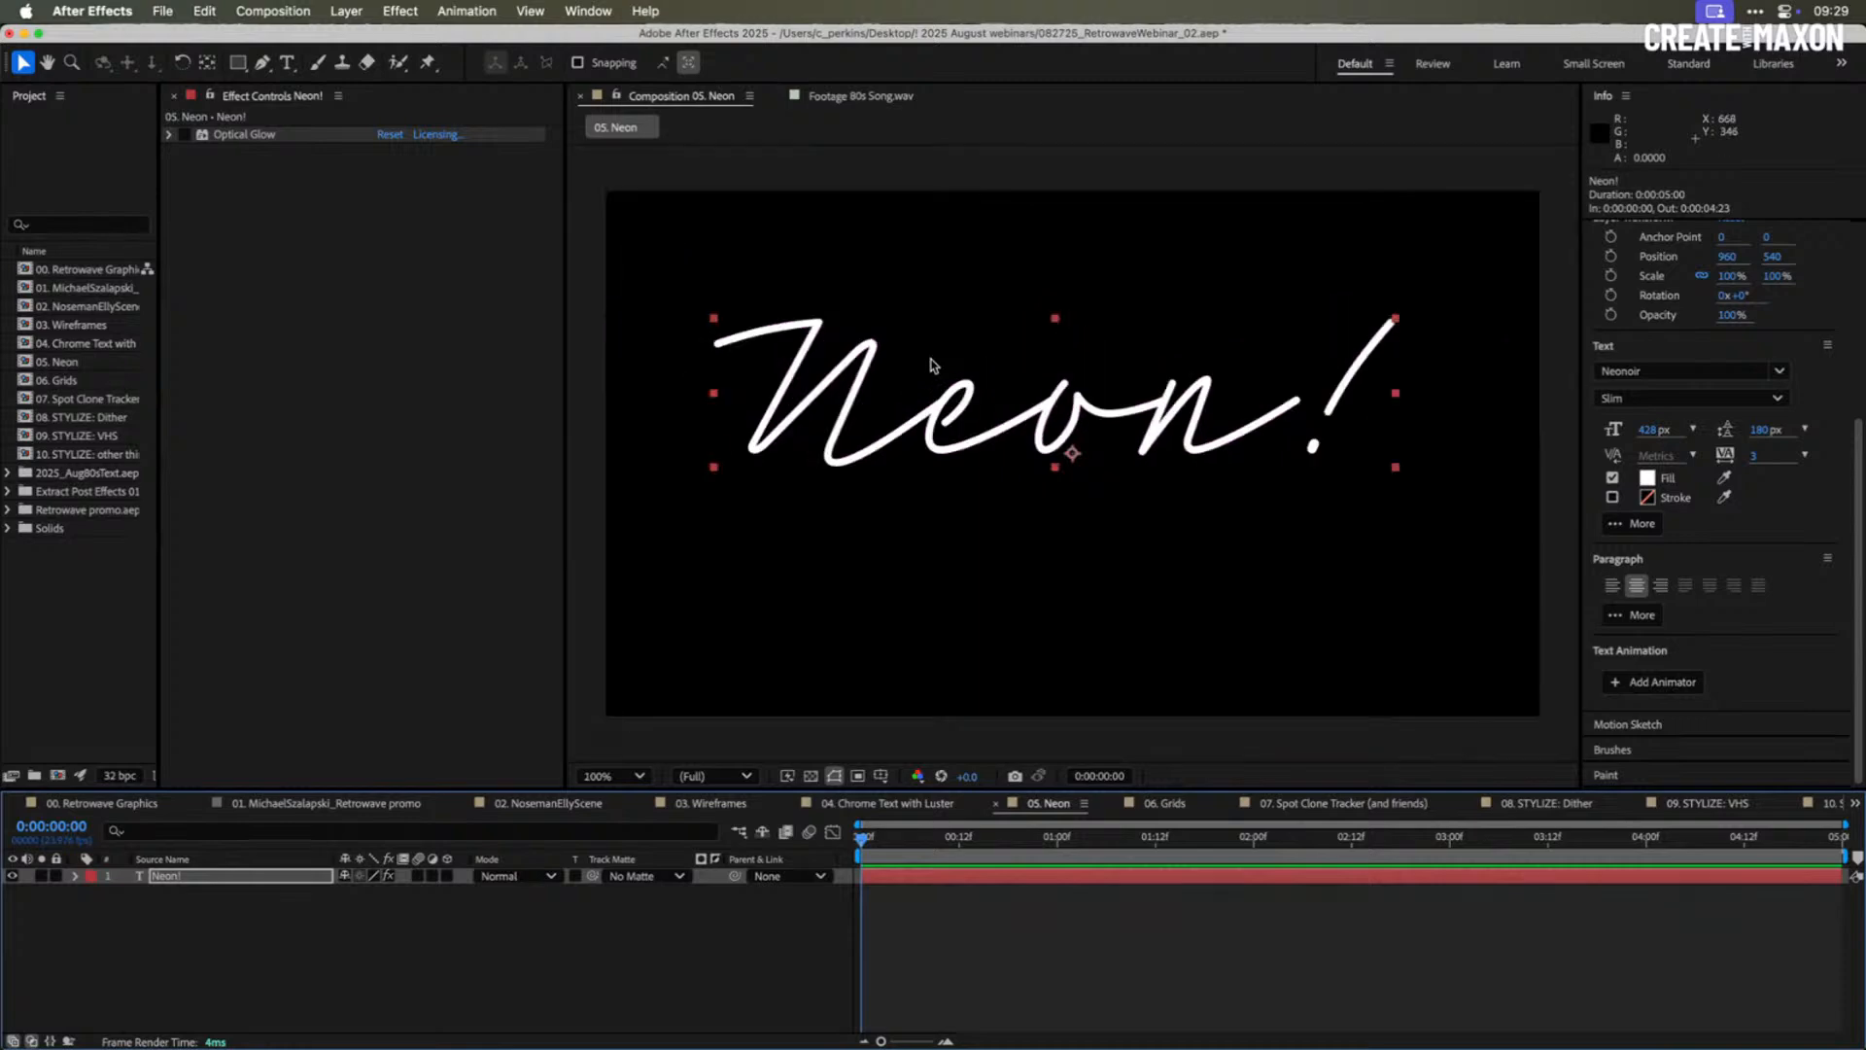
key(Return)
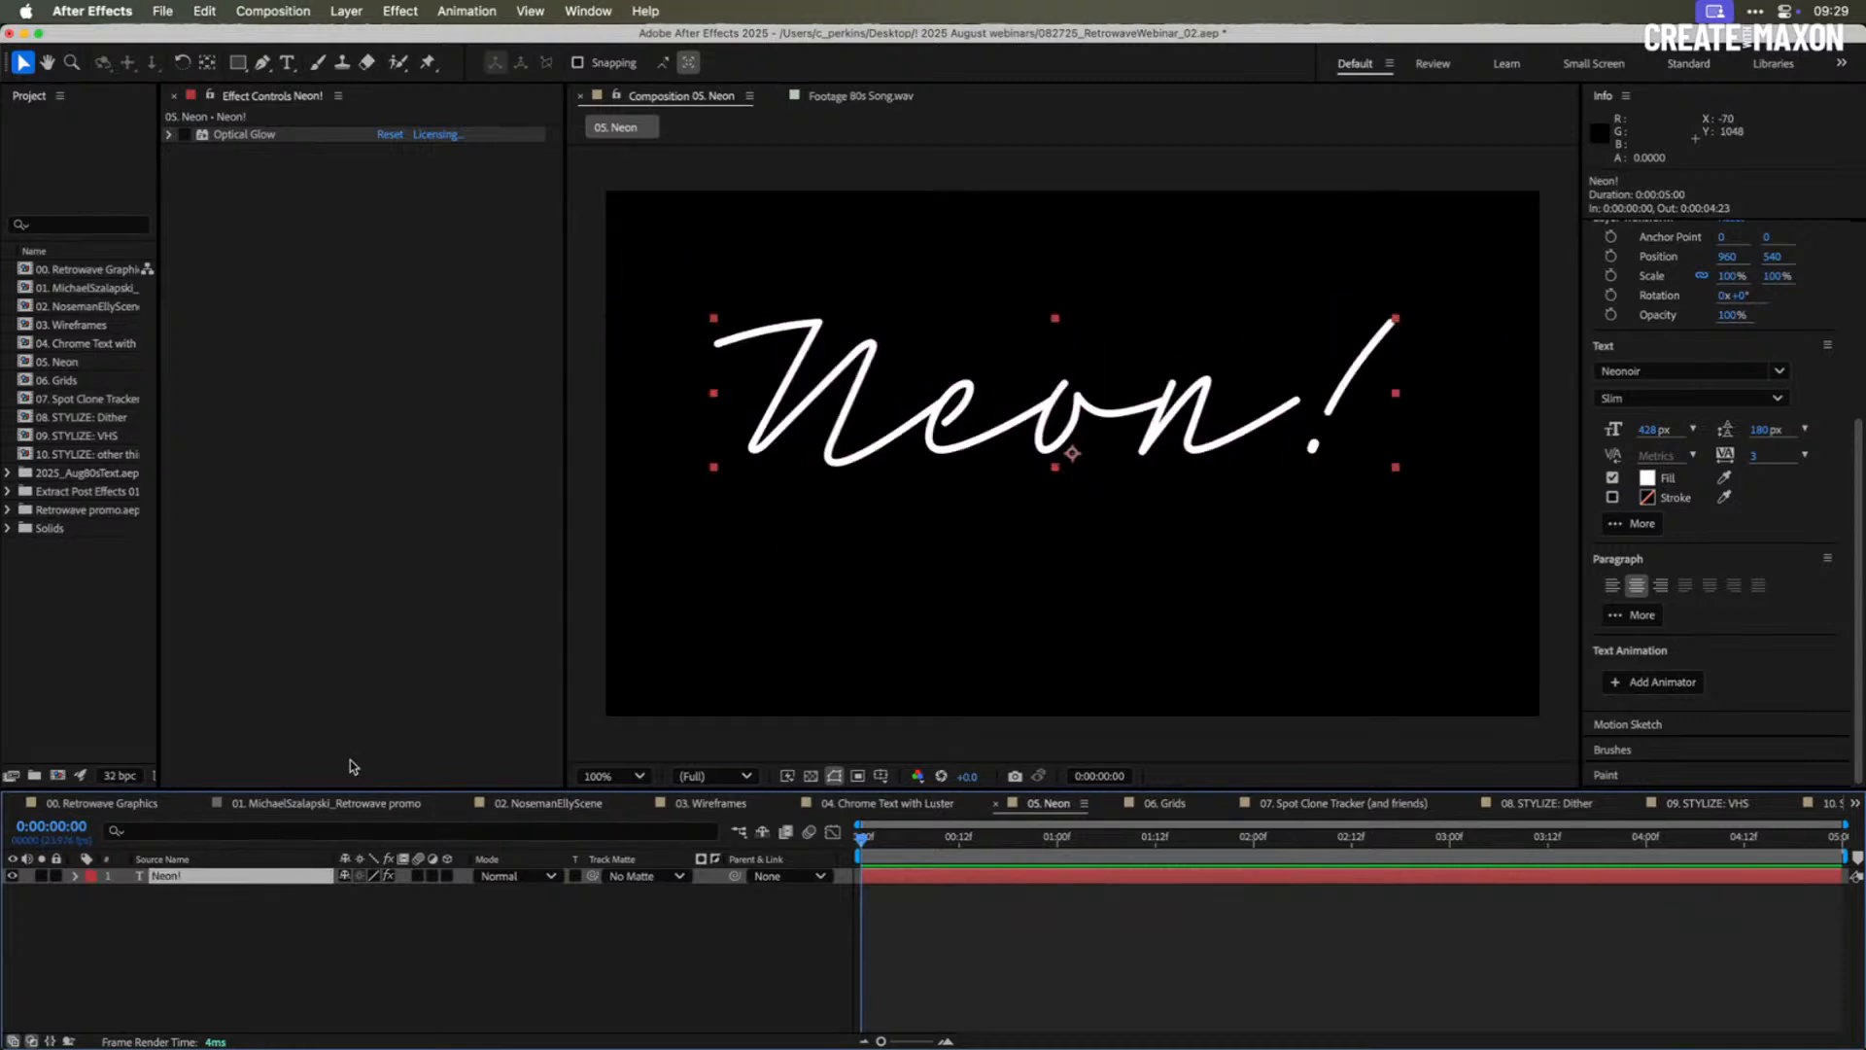
click(184, 134)
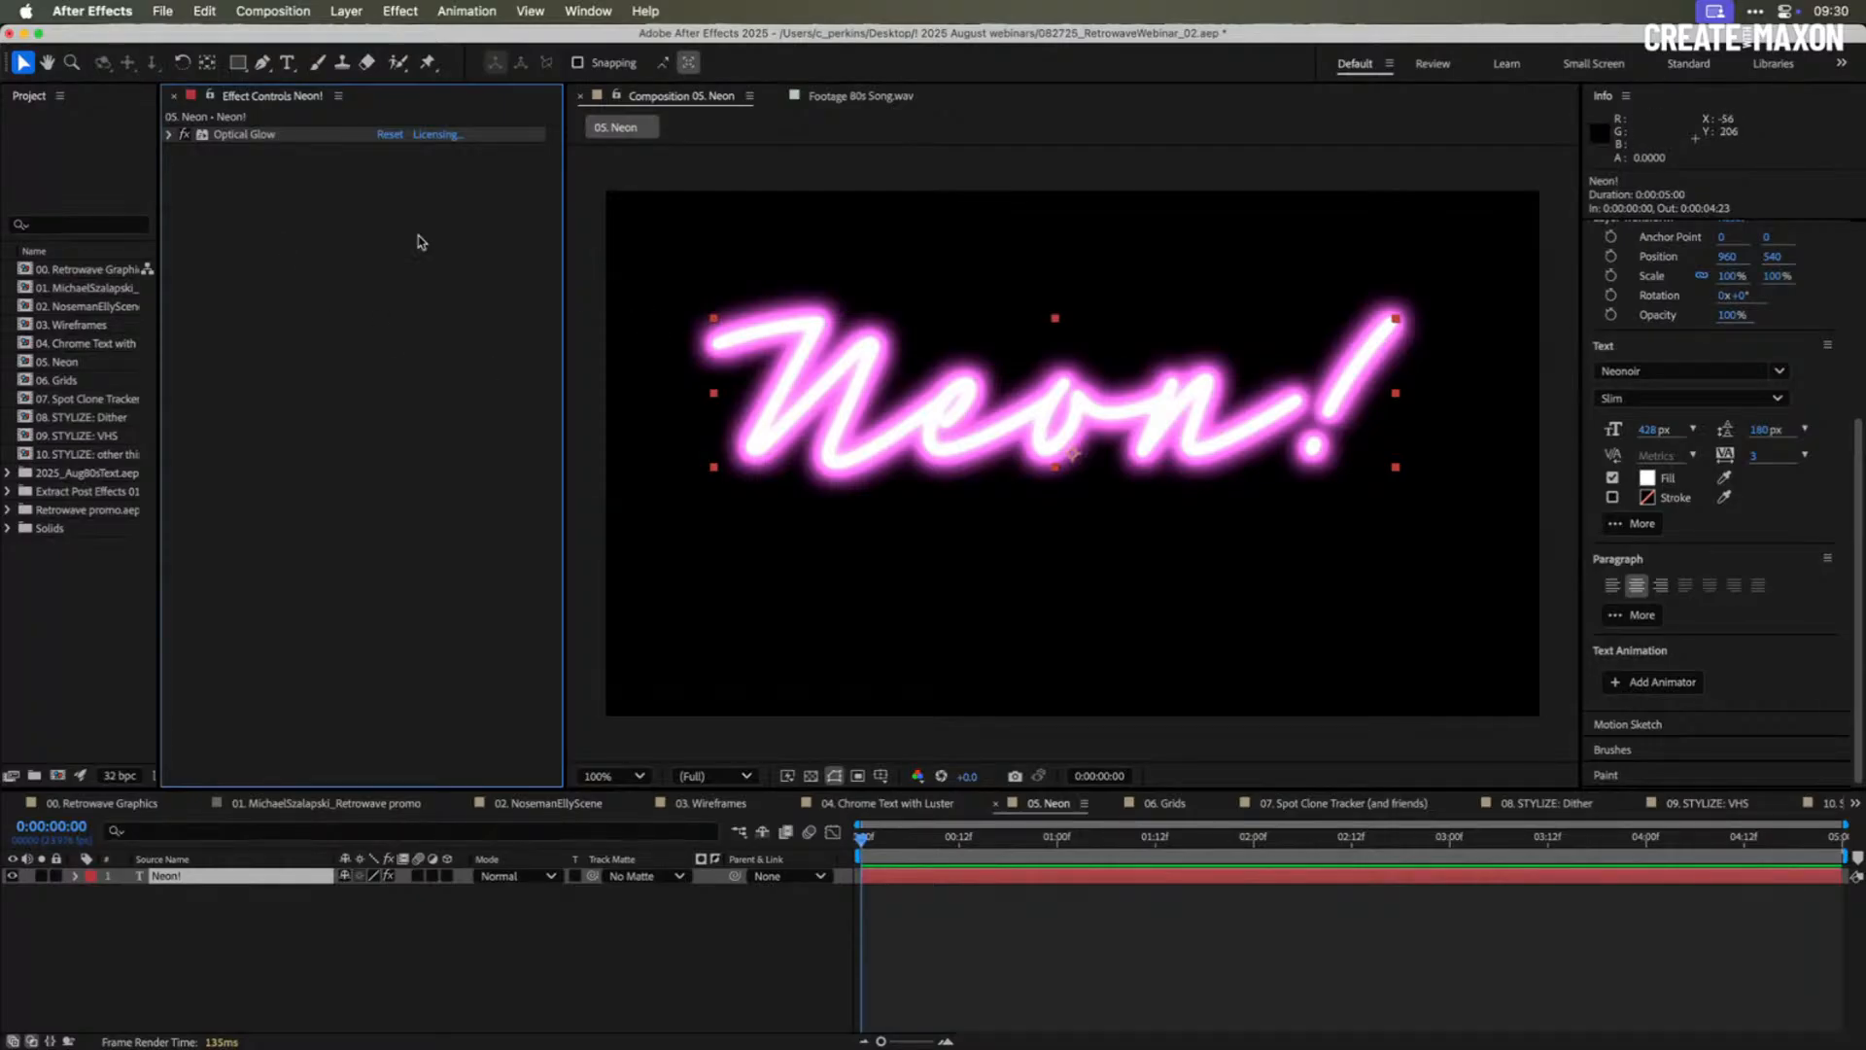
click(169, 134)
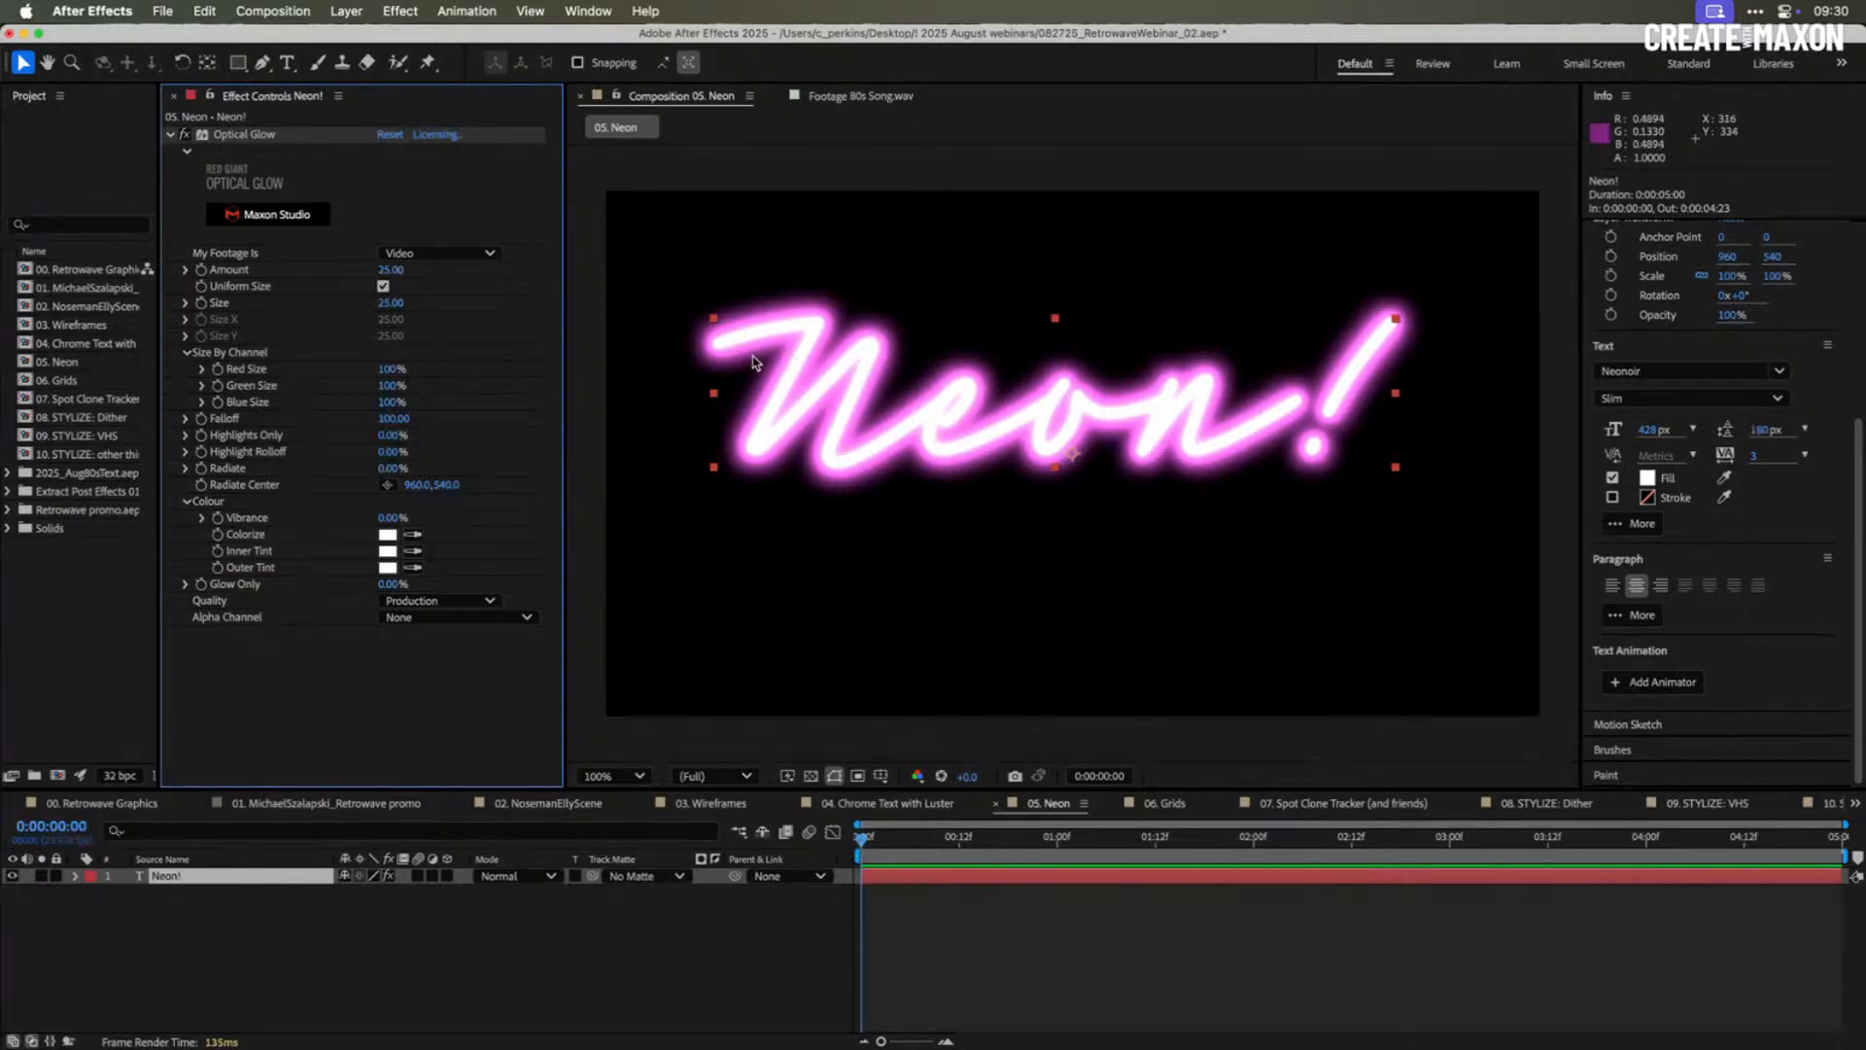
drag(396, 277, 379, 274)
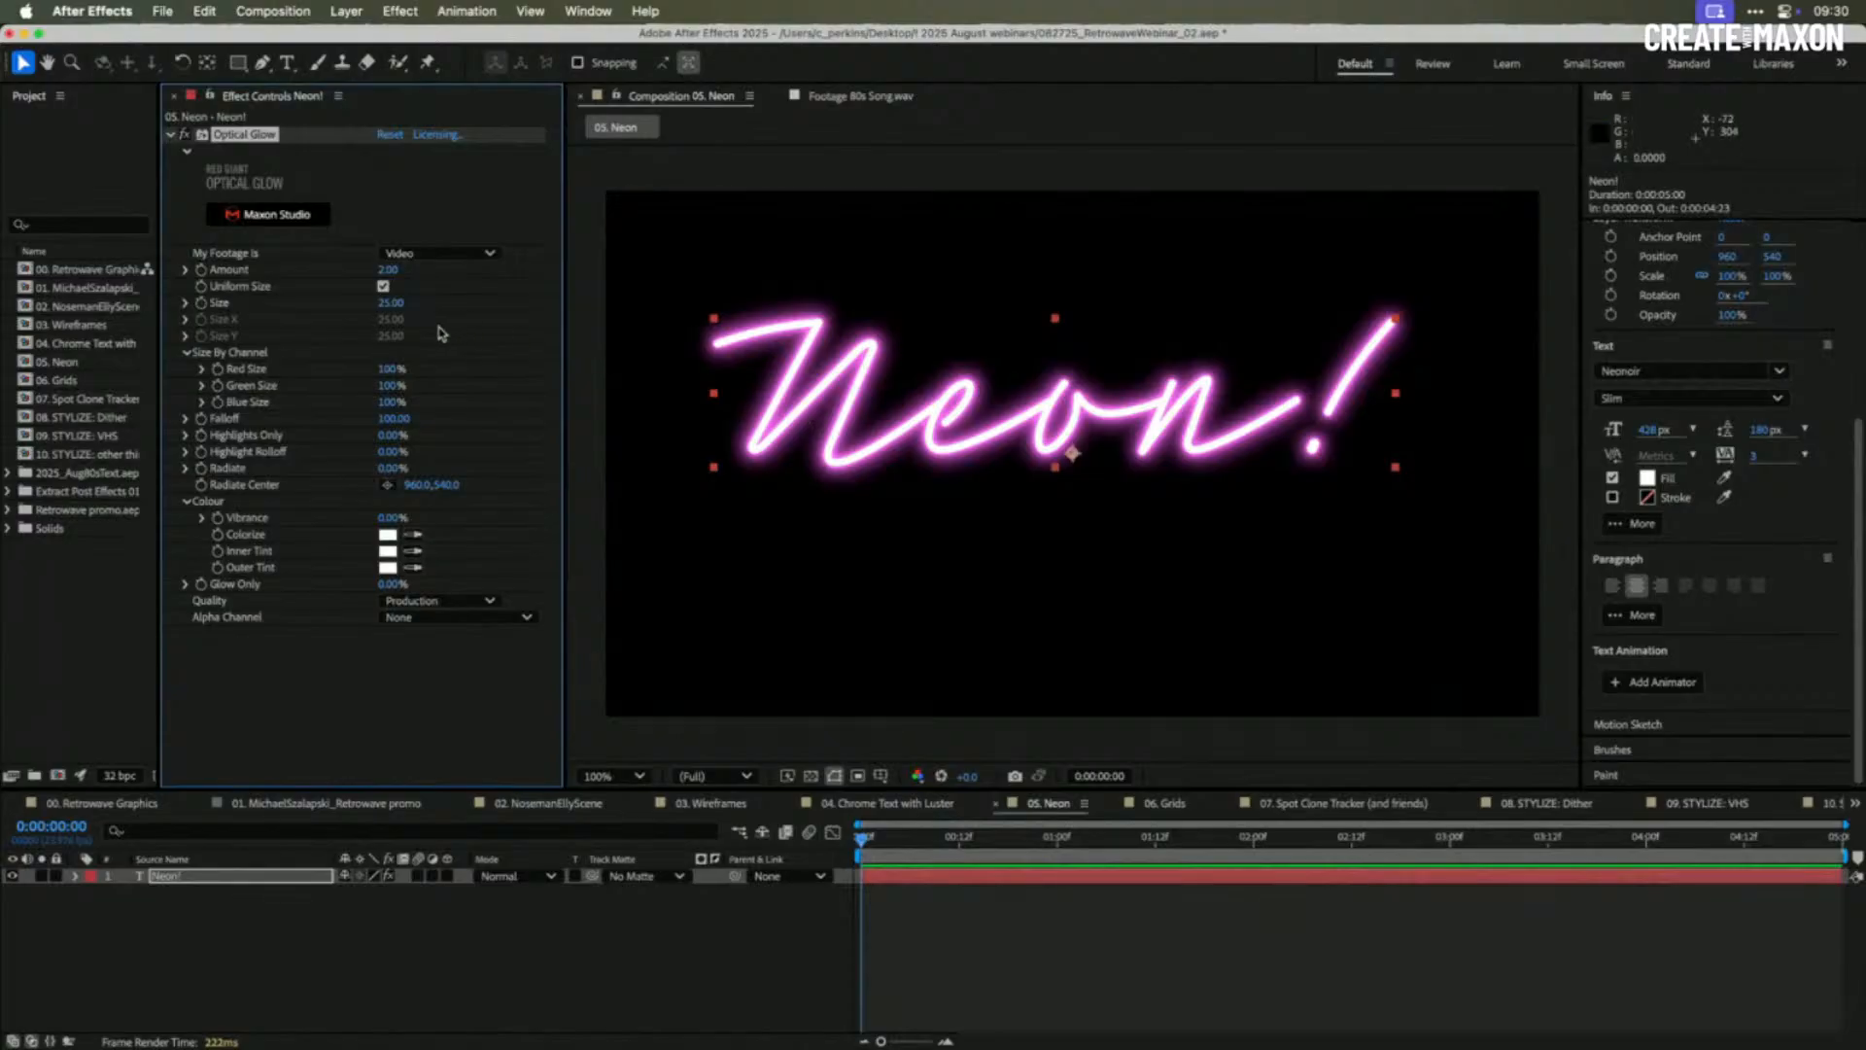
drag(396, 310, 419, 305)
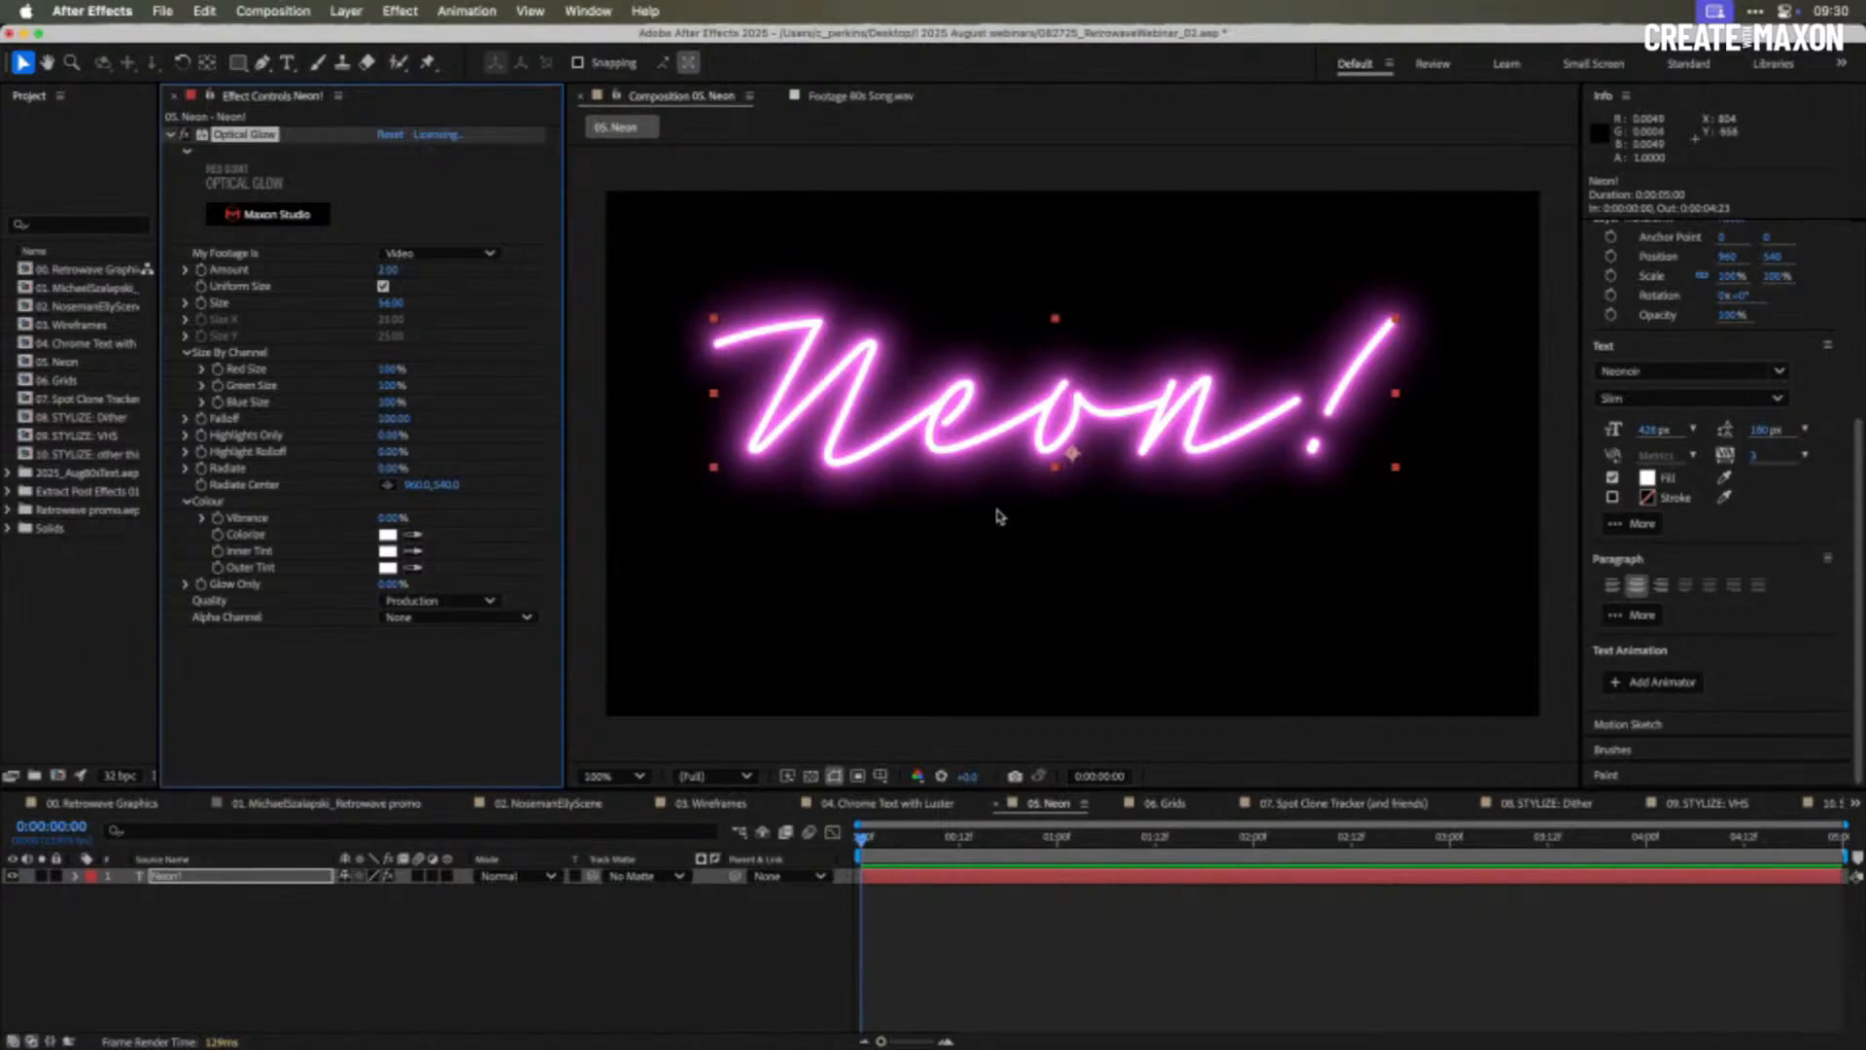
- Open the 06. Grids composition, look over the Landscape object in Cinema 4D, and return to After Effects
click(1165, 804)
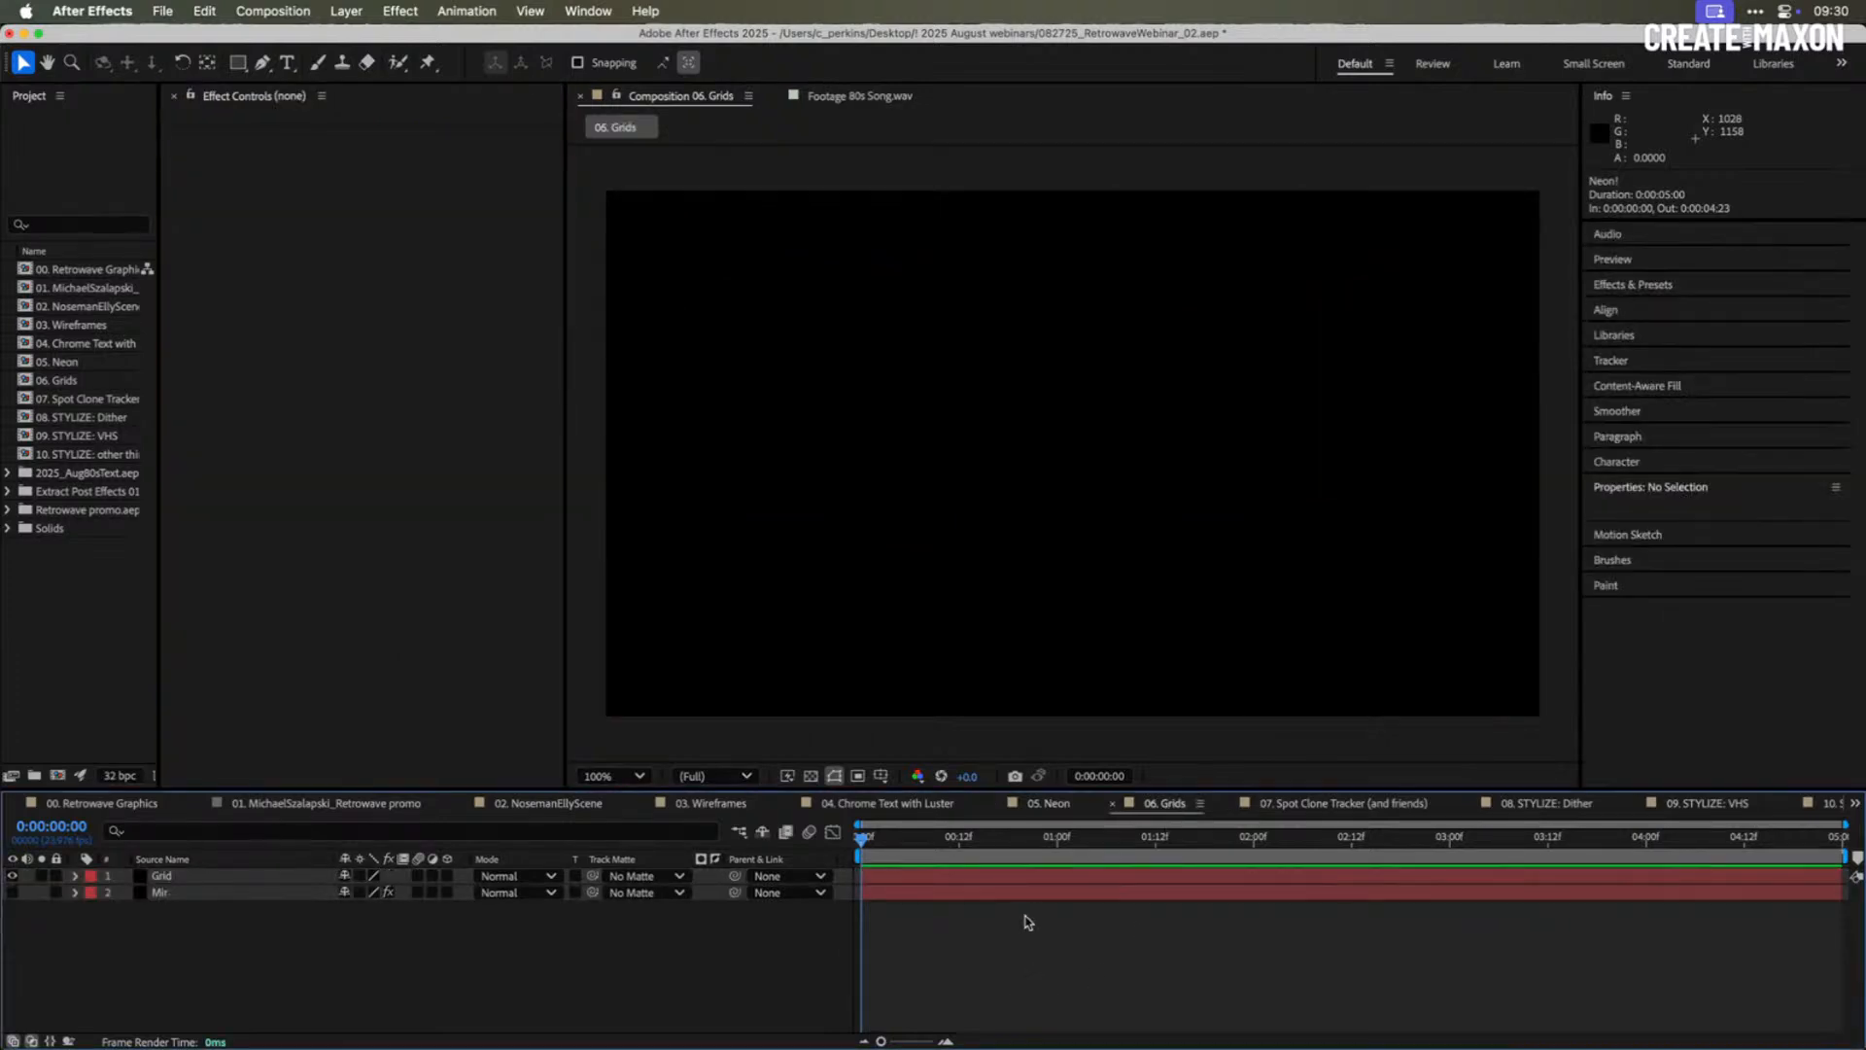
click(185, 878)
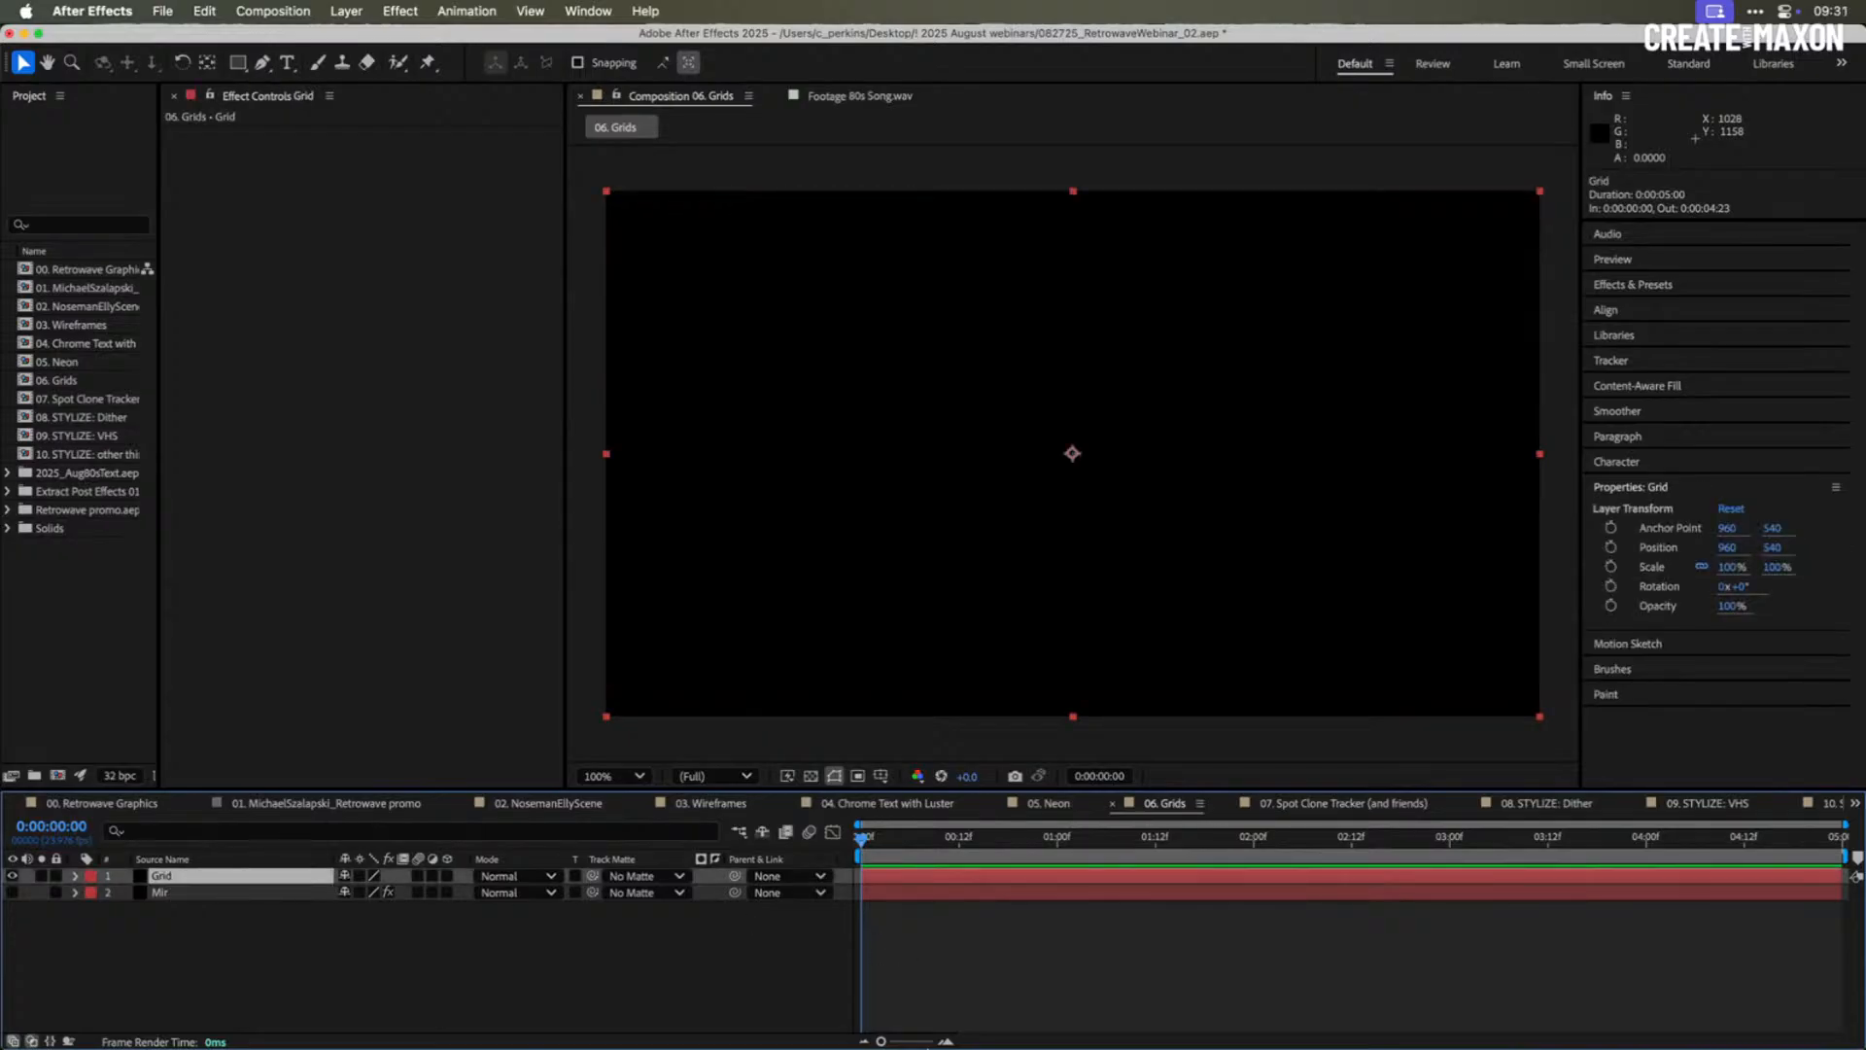
mouse_move(950, 1040)
click(819, 1020)
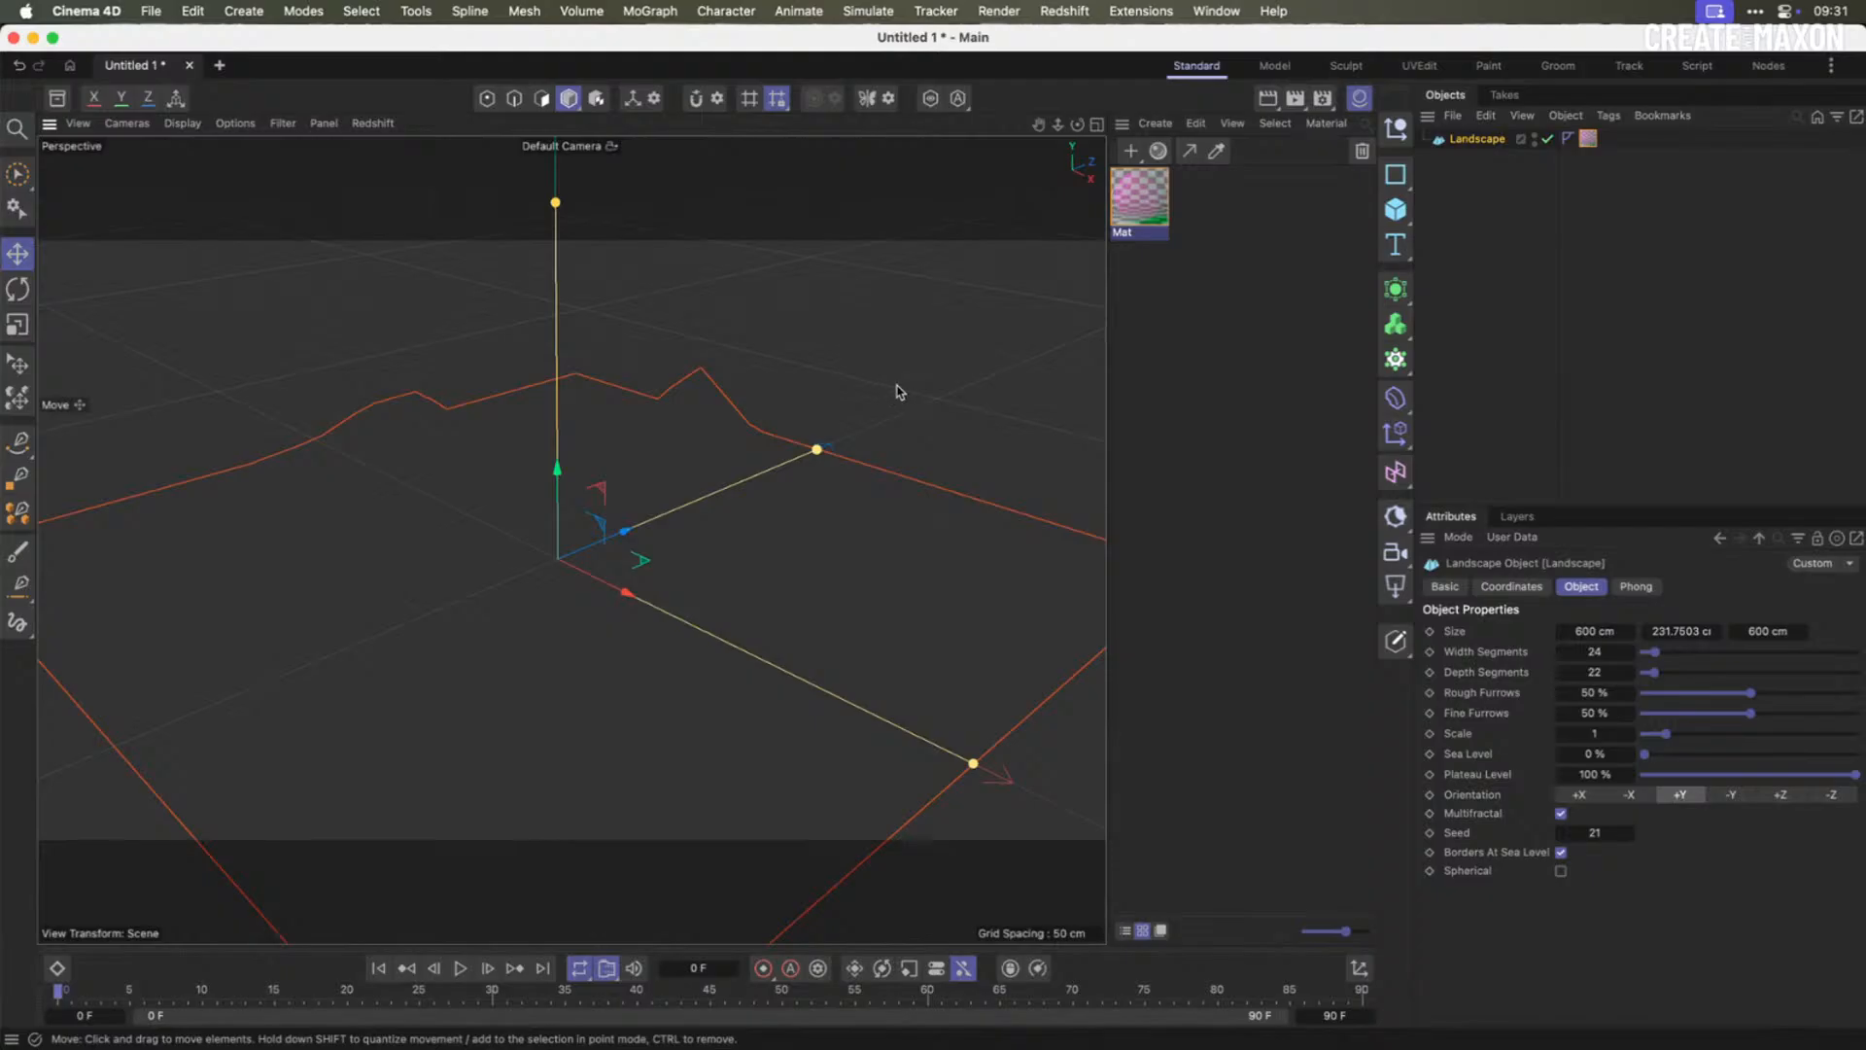
mouse_move(894, 385)
mouse_down()
mouse_move(789, 460)
mouse_move(908, 362)
mouse_up()
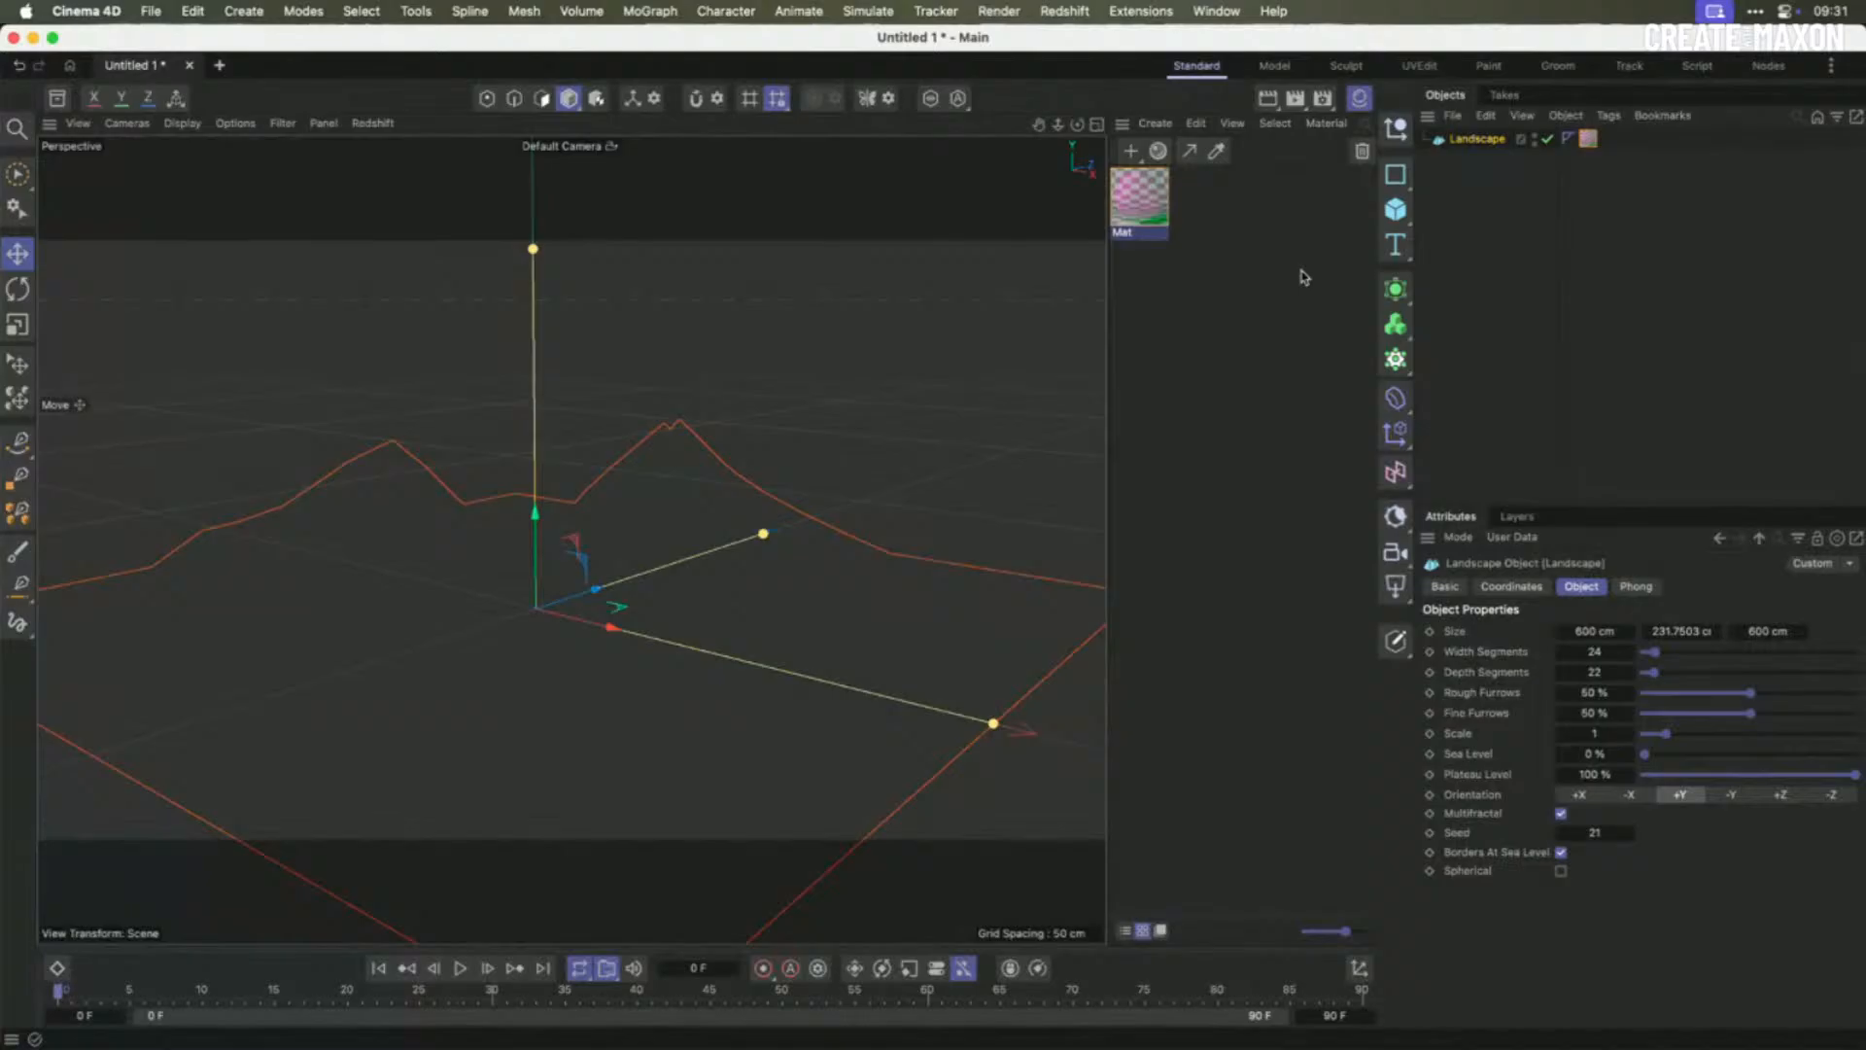
key(super+Tab)
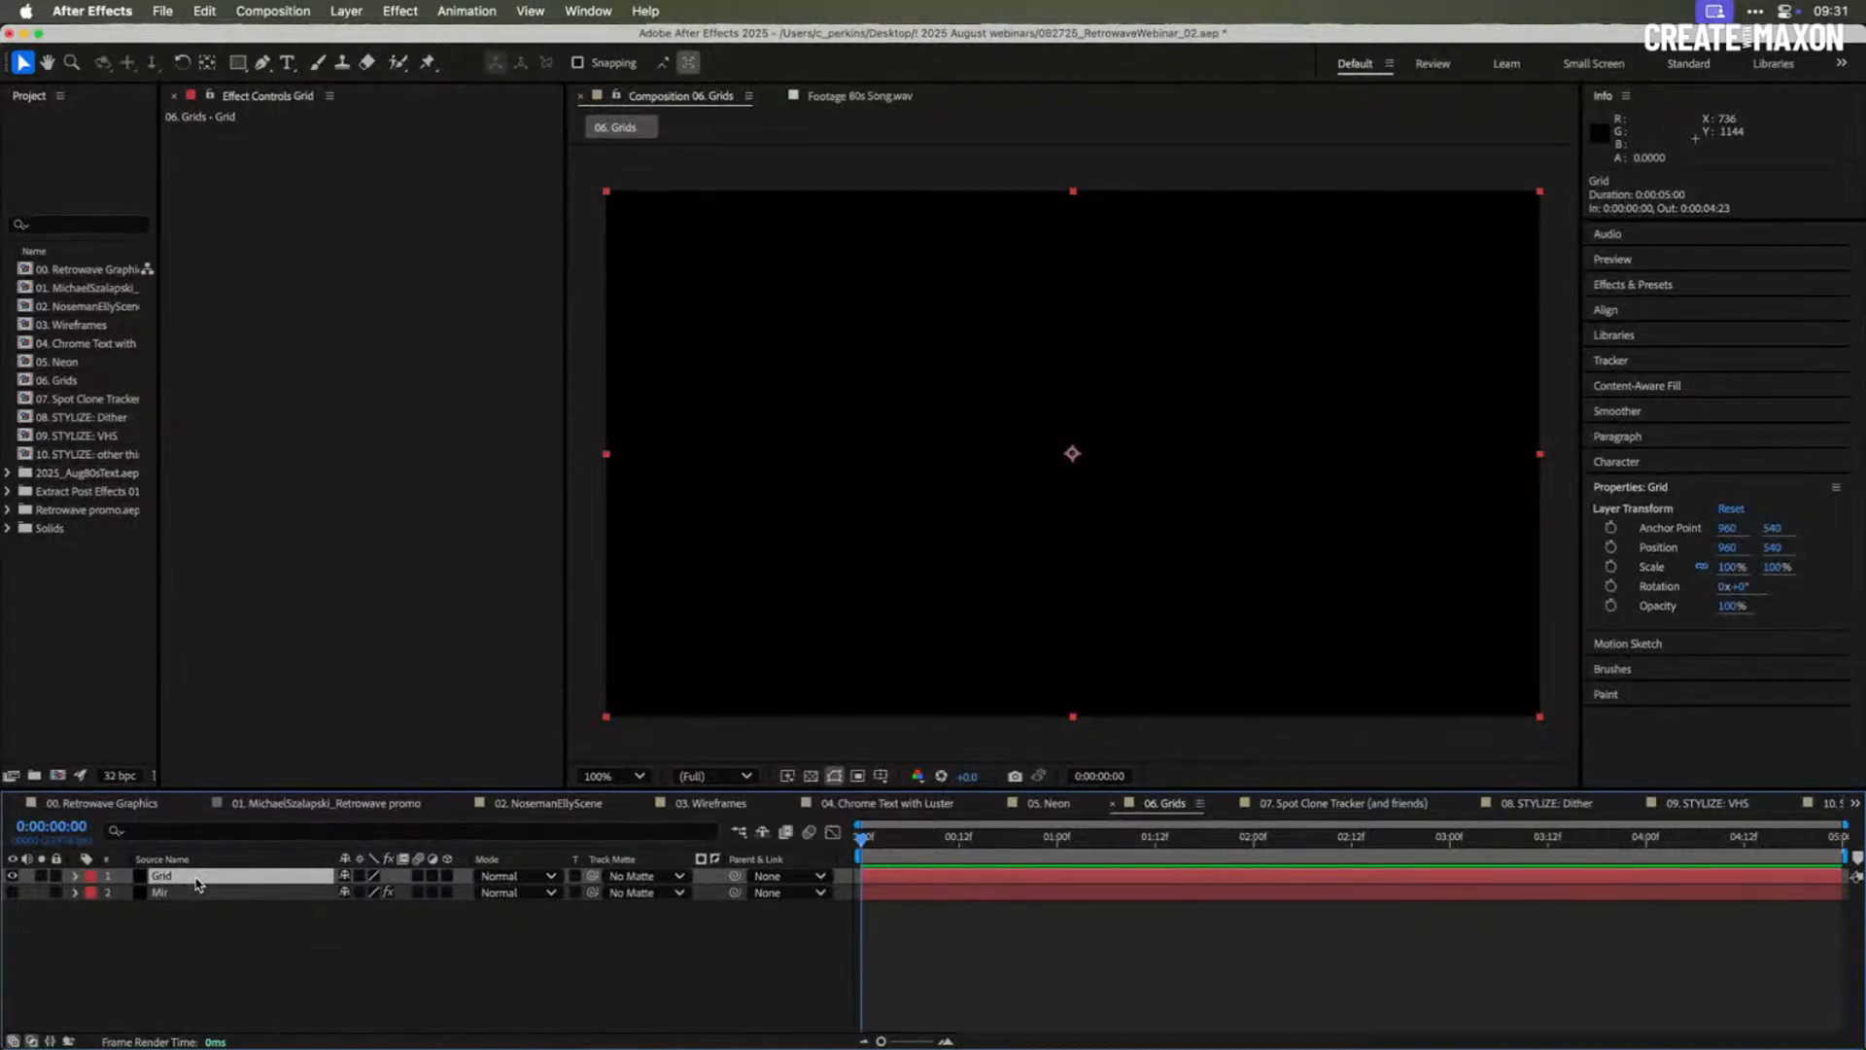
- Apply the Grid effect to the Grid layer and move its corner point to about 1028, 602 for smaller cells
key(ctrl+space)
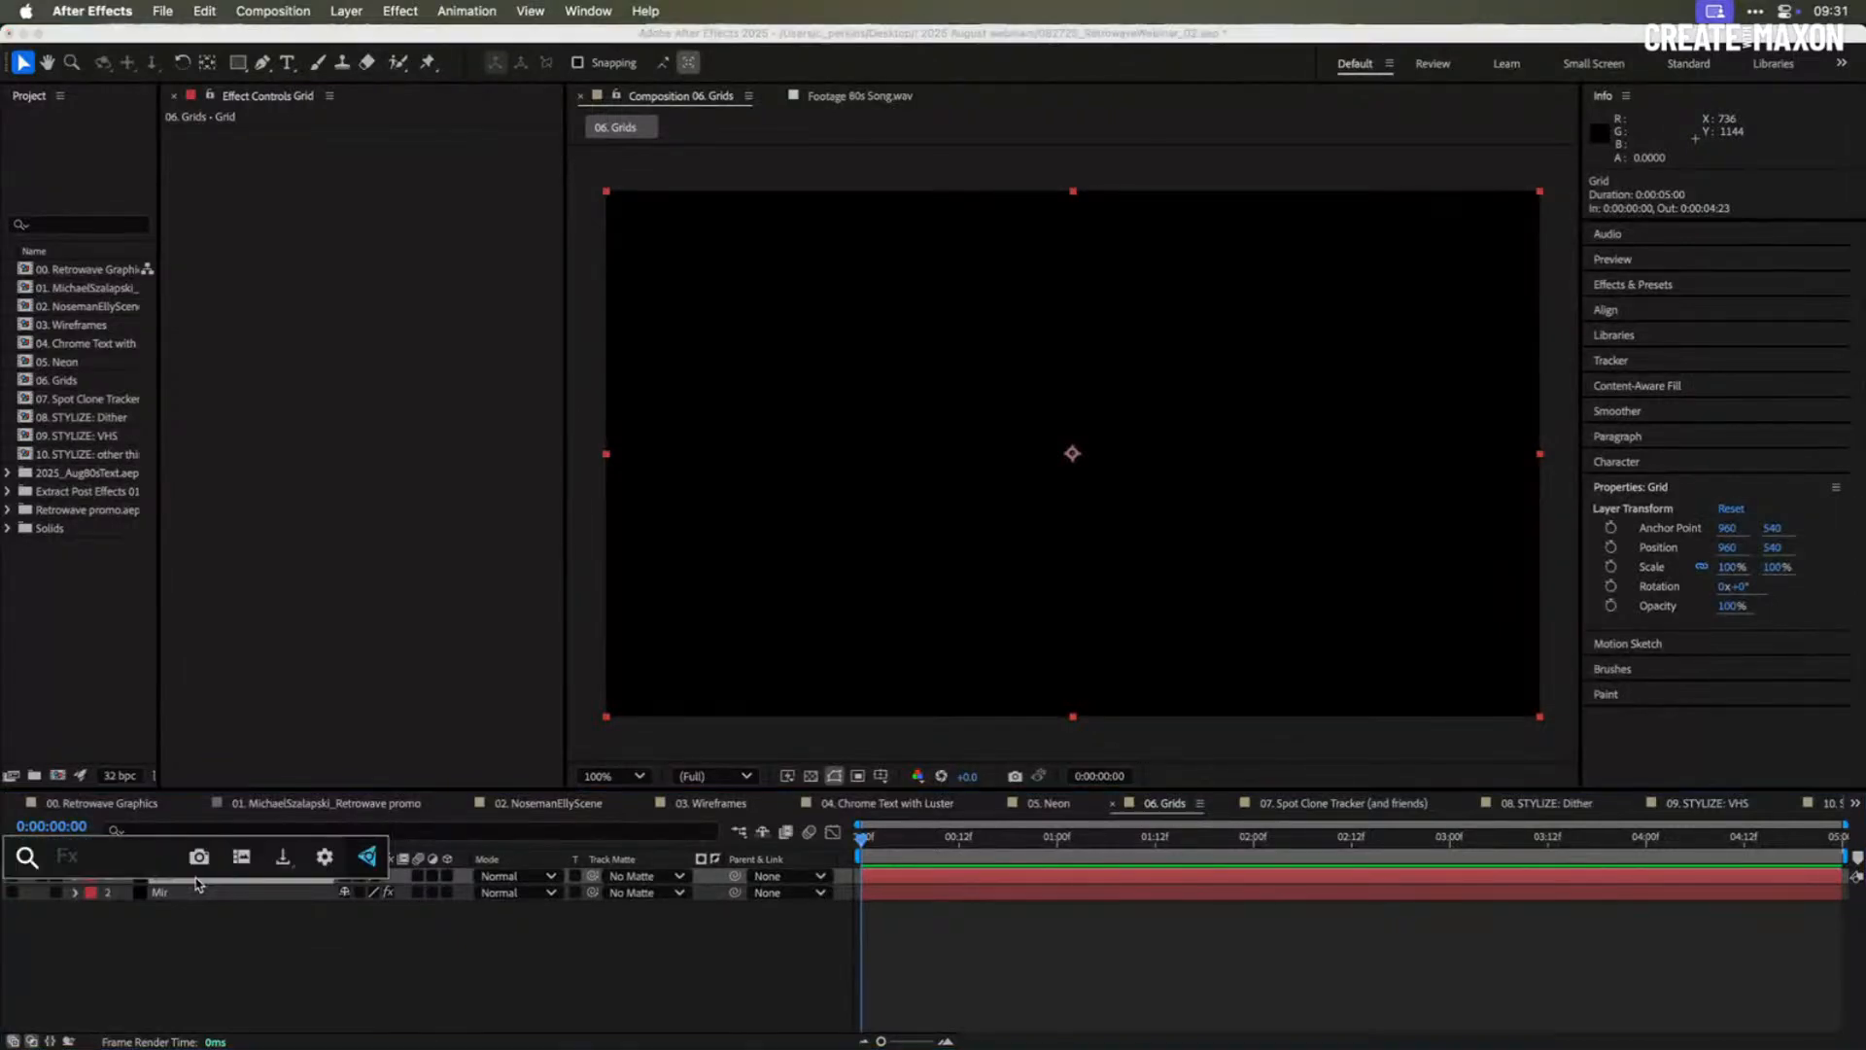
text(grid)
key(Return)
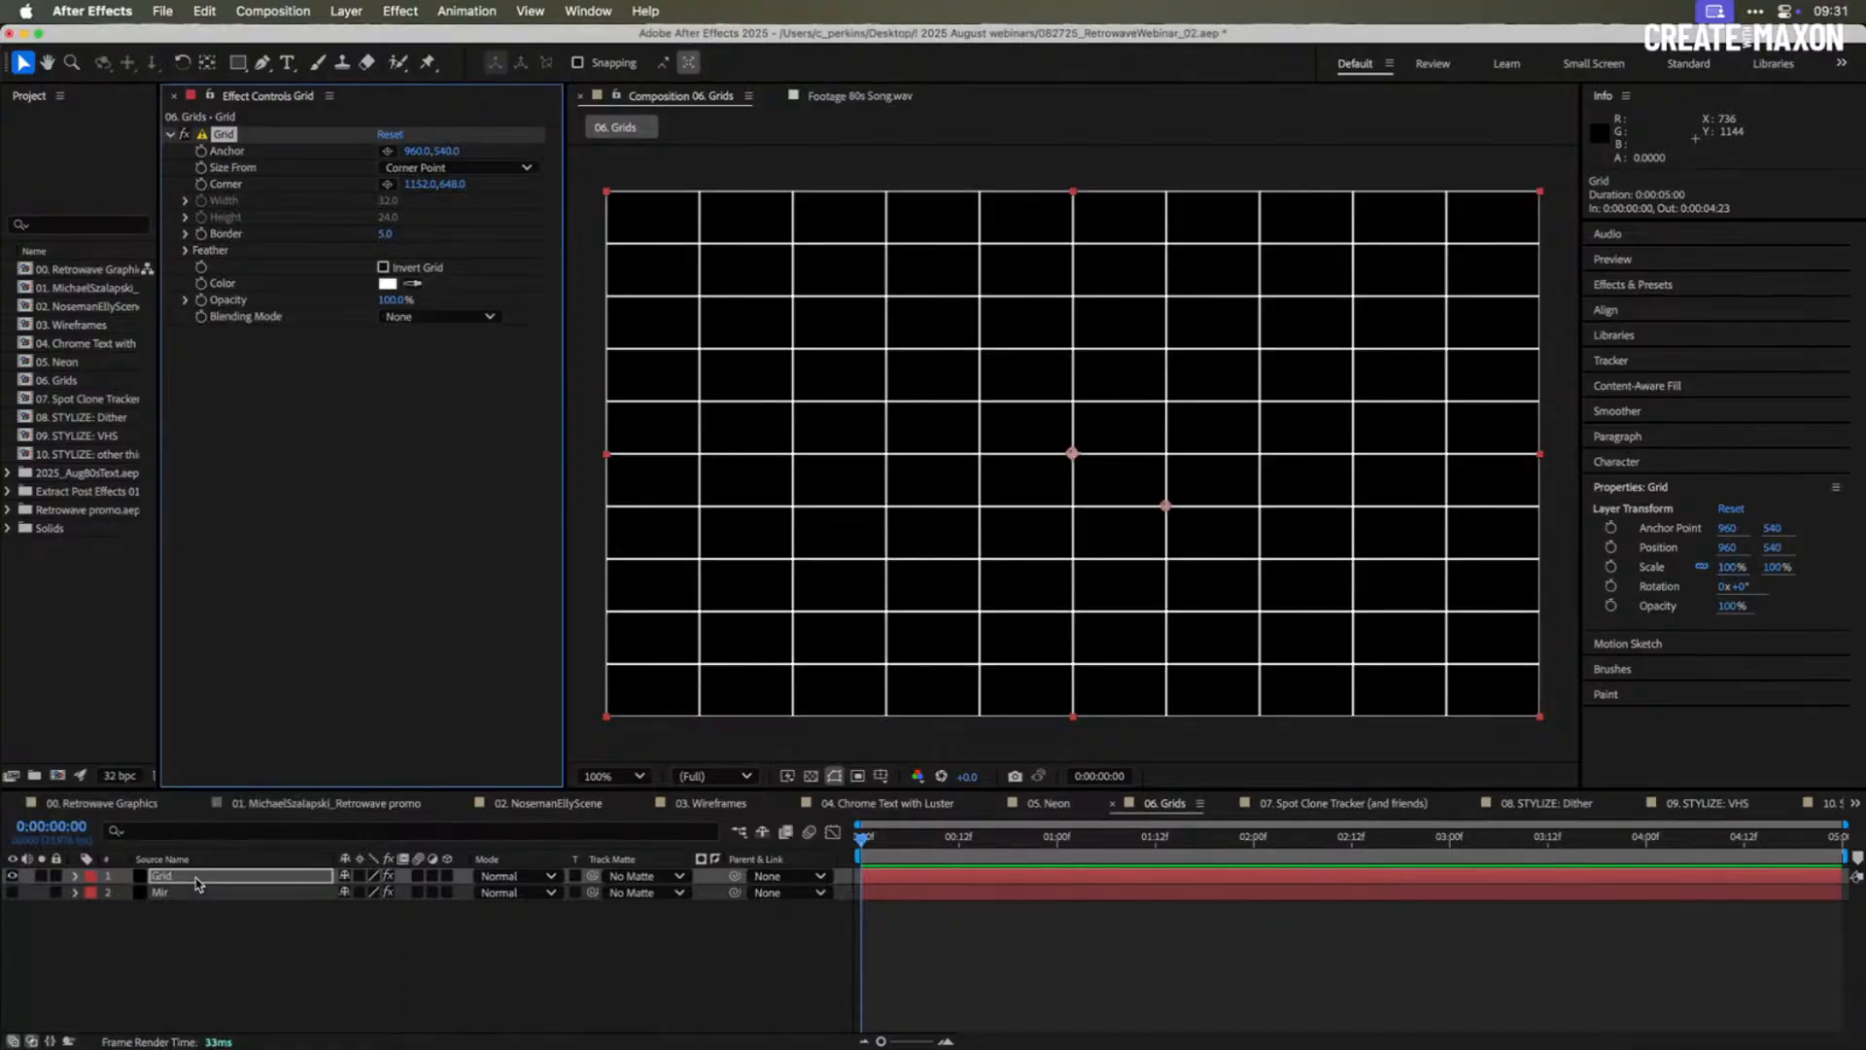
click(1166, 506)
drag(1166, 505, 1106, 485)
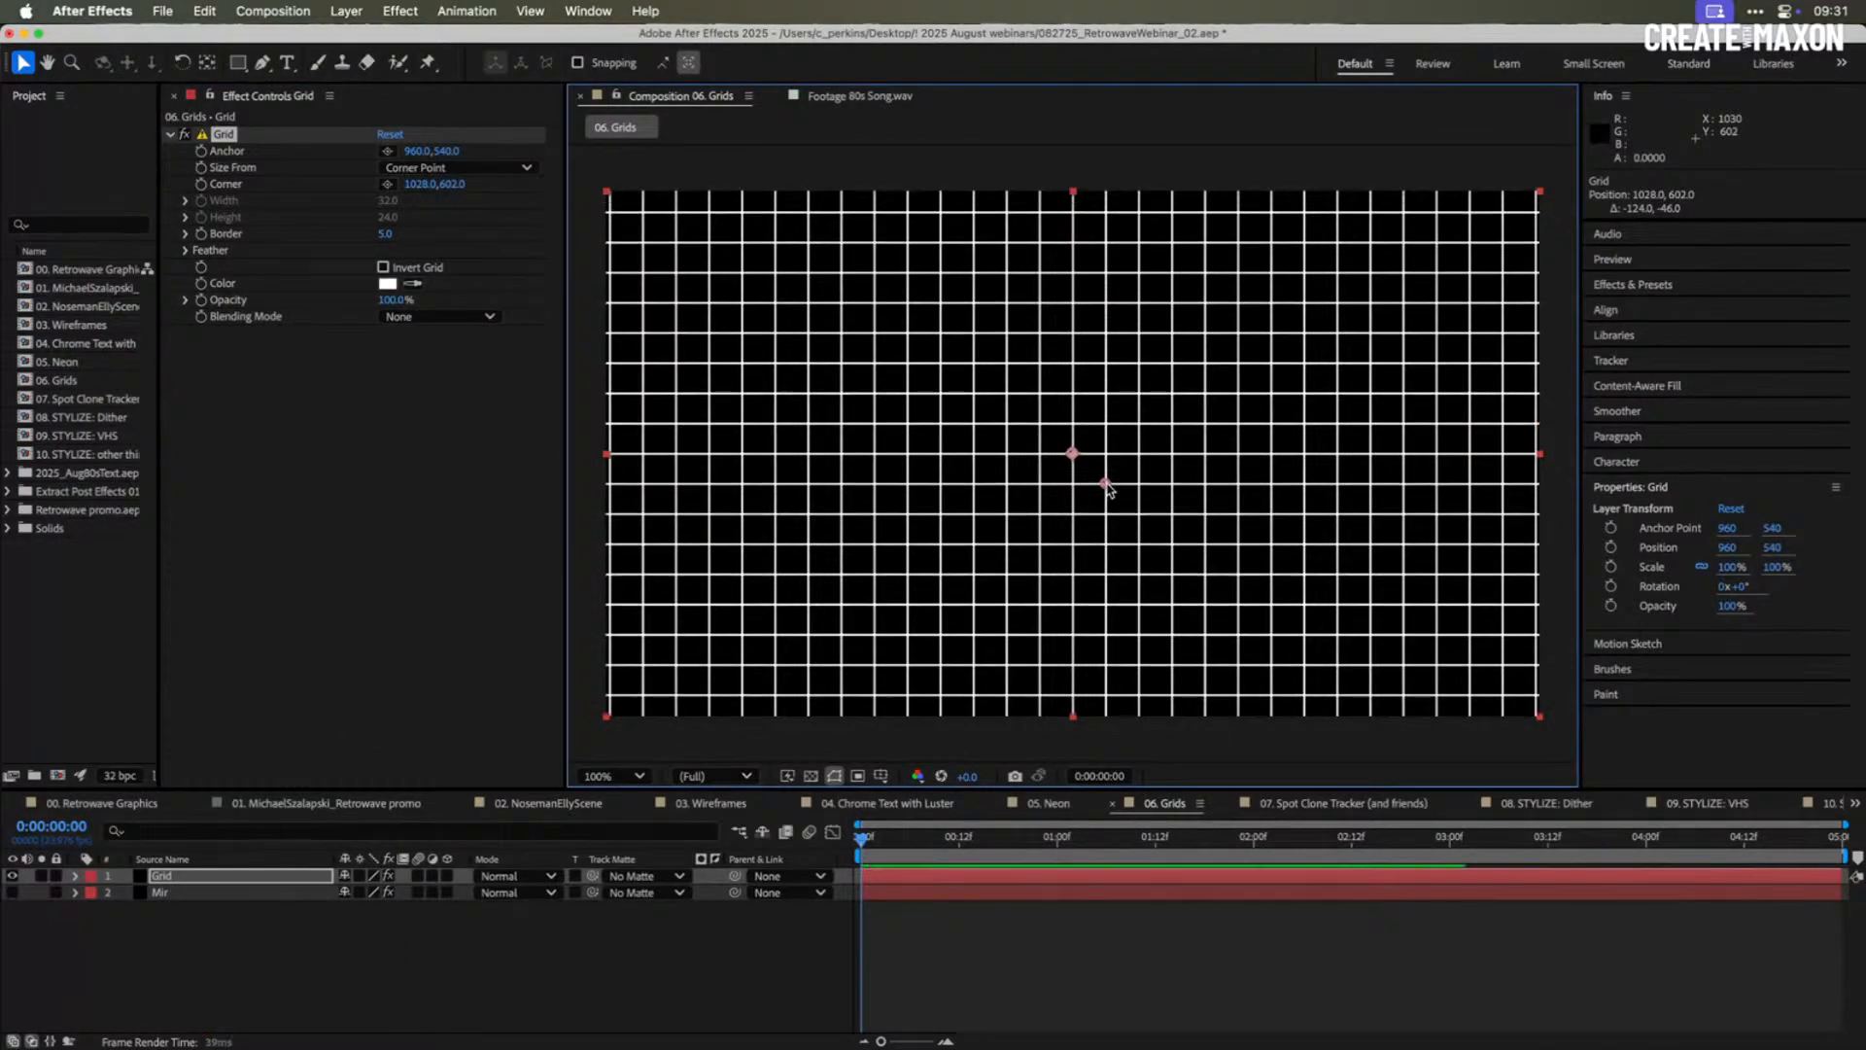
- Compare with the grid in 00. Retrowave Graphics, then move the Grid effect's corner point in 06. Grids to about 1020, 598
click(94, 803)
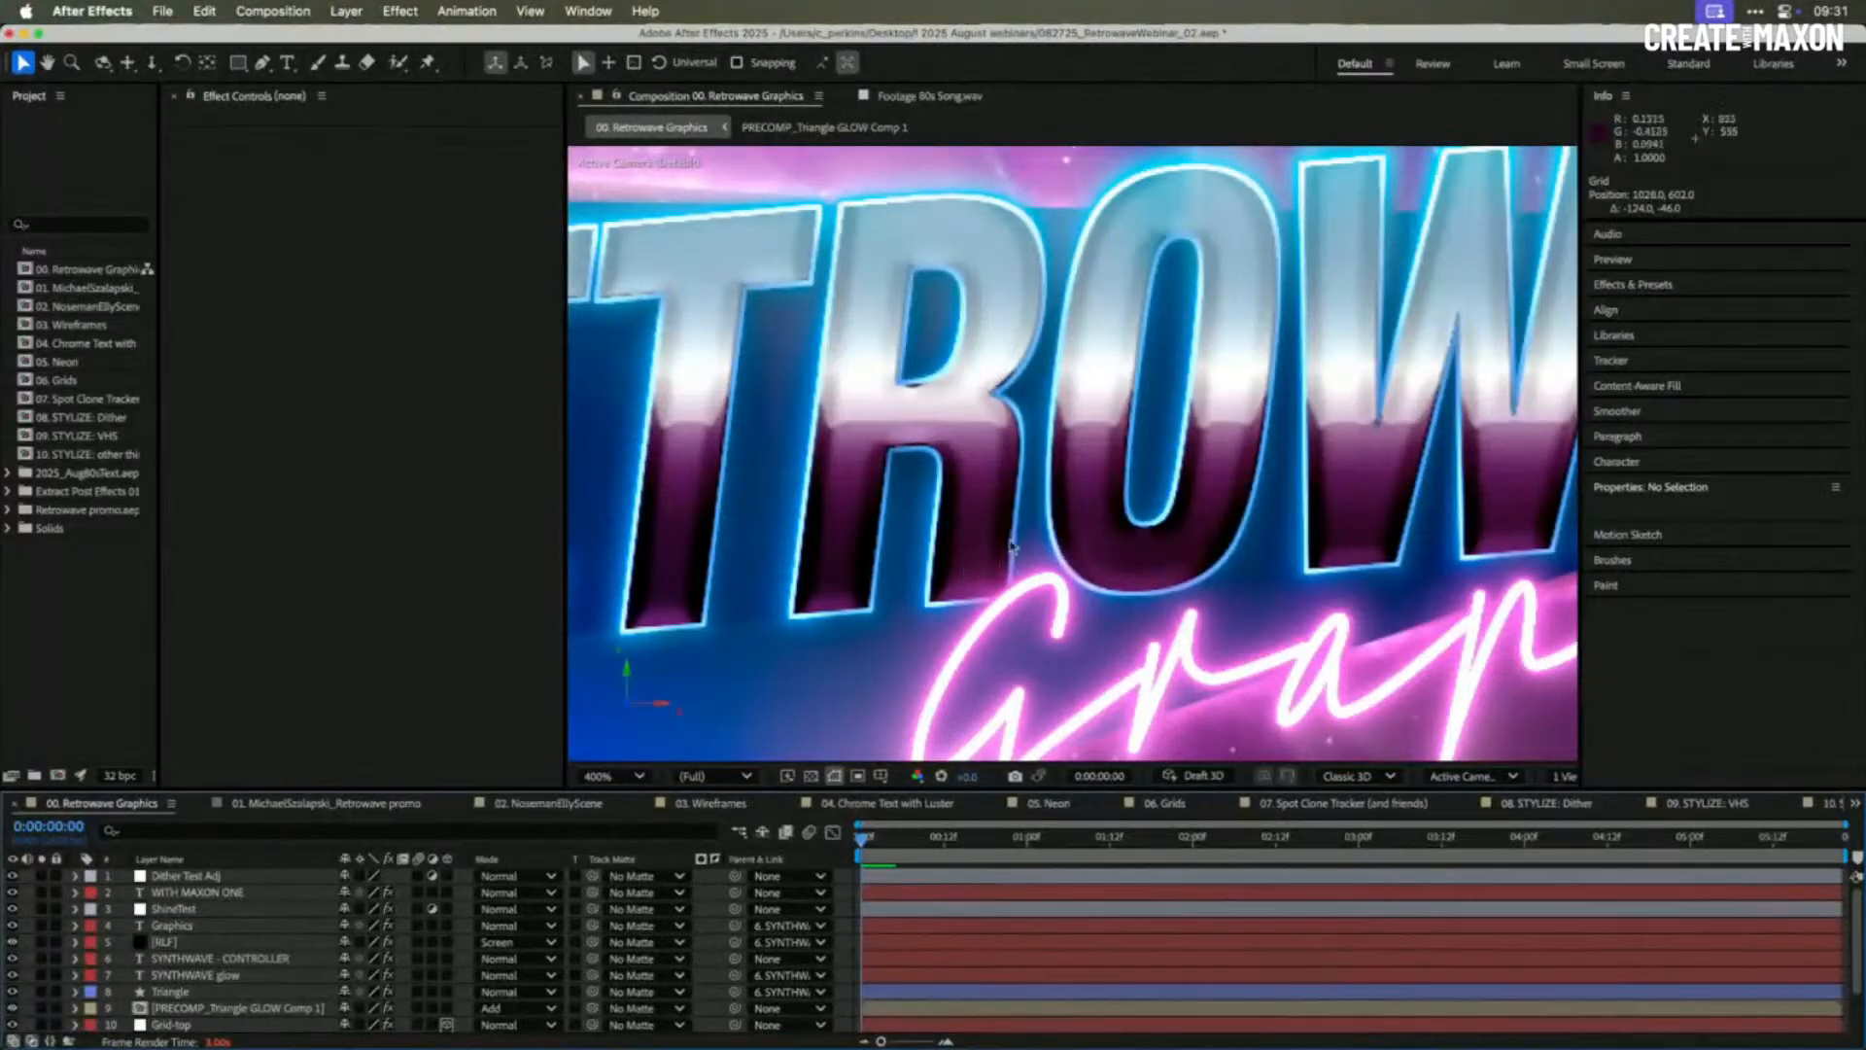
key(comma)
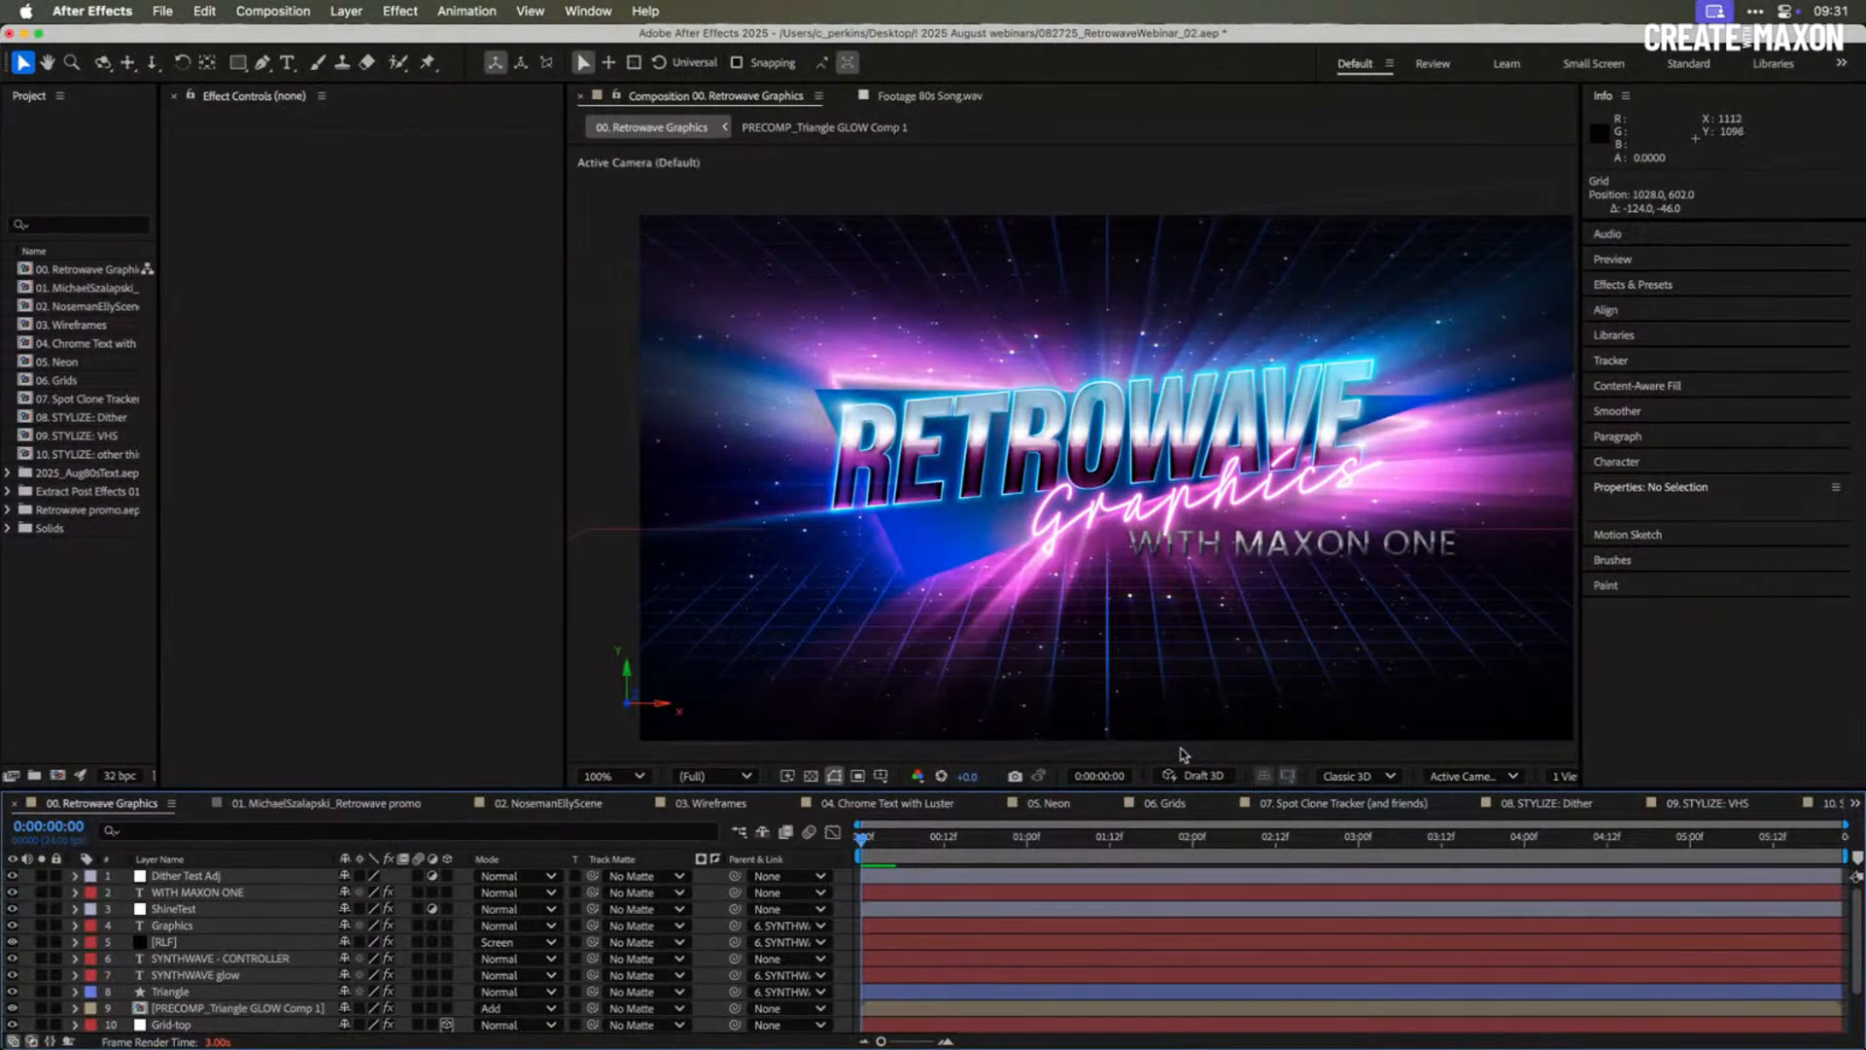
click(1165, 804)
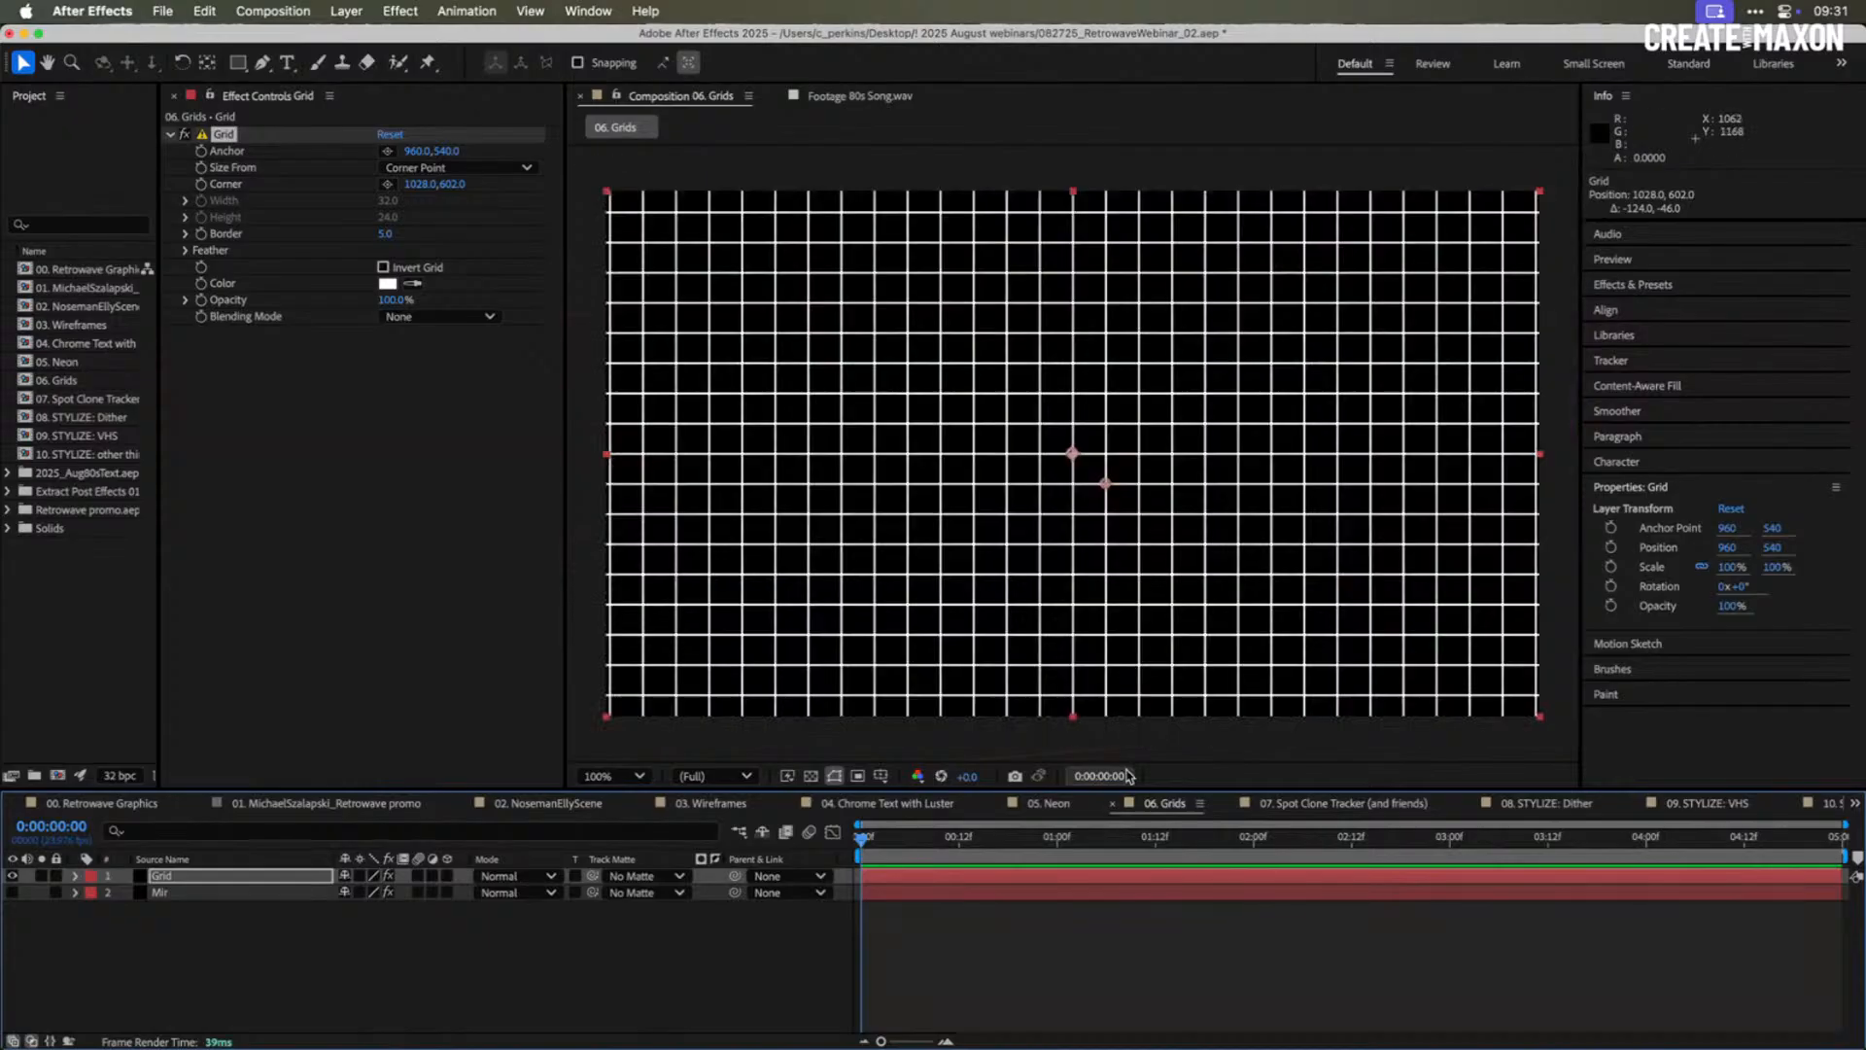
mouse_move(1106, 483)
mouse_down()
mouse_move(1121, 497)
mouse_move(1092, 508)
mouse_move(1112, 480)
mouse_move(1109, 499)
mouse_up()
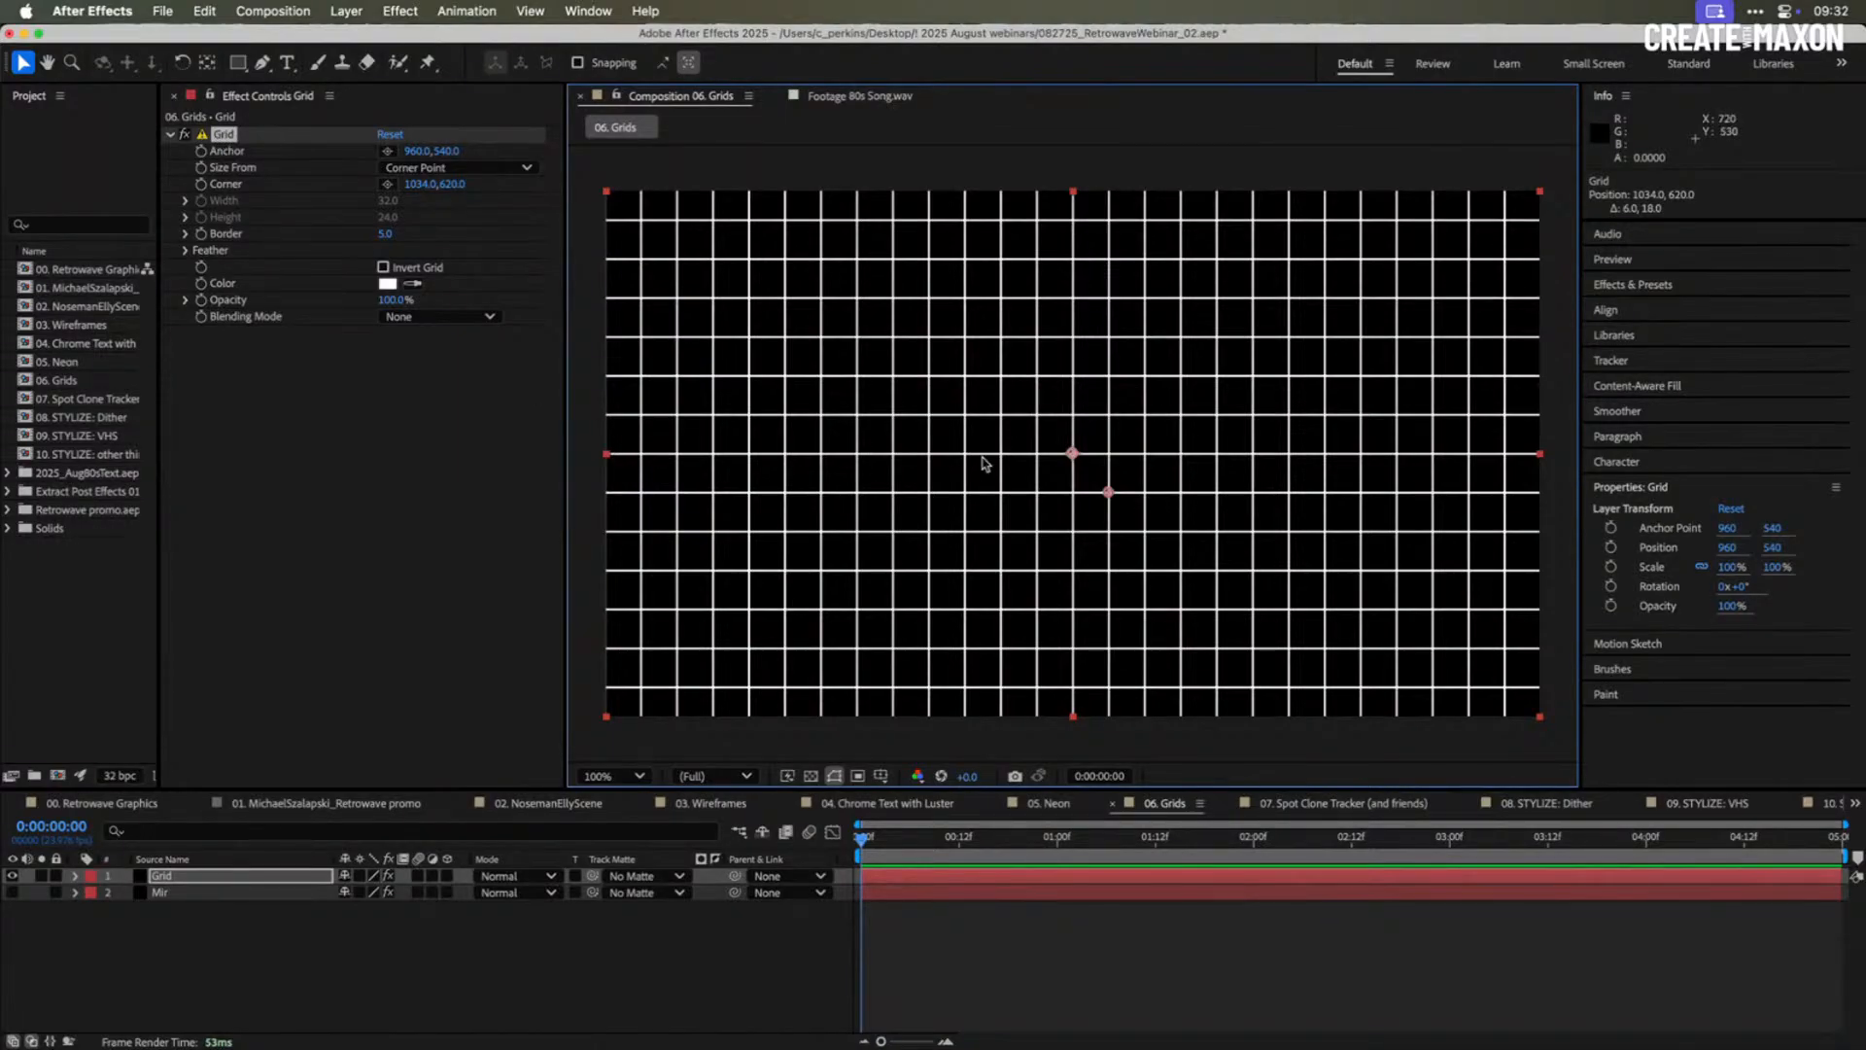
mouse_move(1109, 492)
mouse_down()
mouse_move(1117, 516)
mouse_move(1103, 480)
mouse_up()
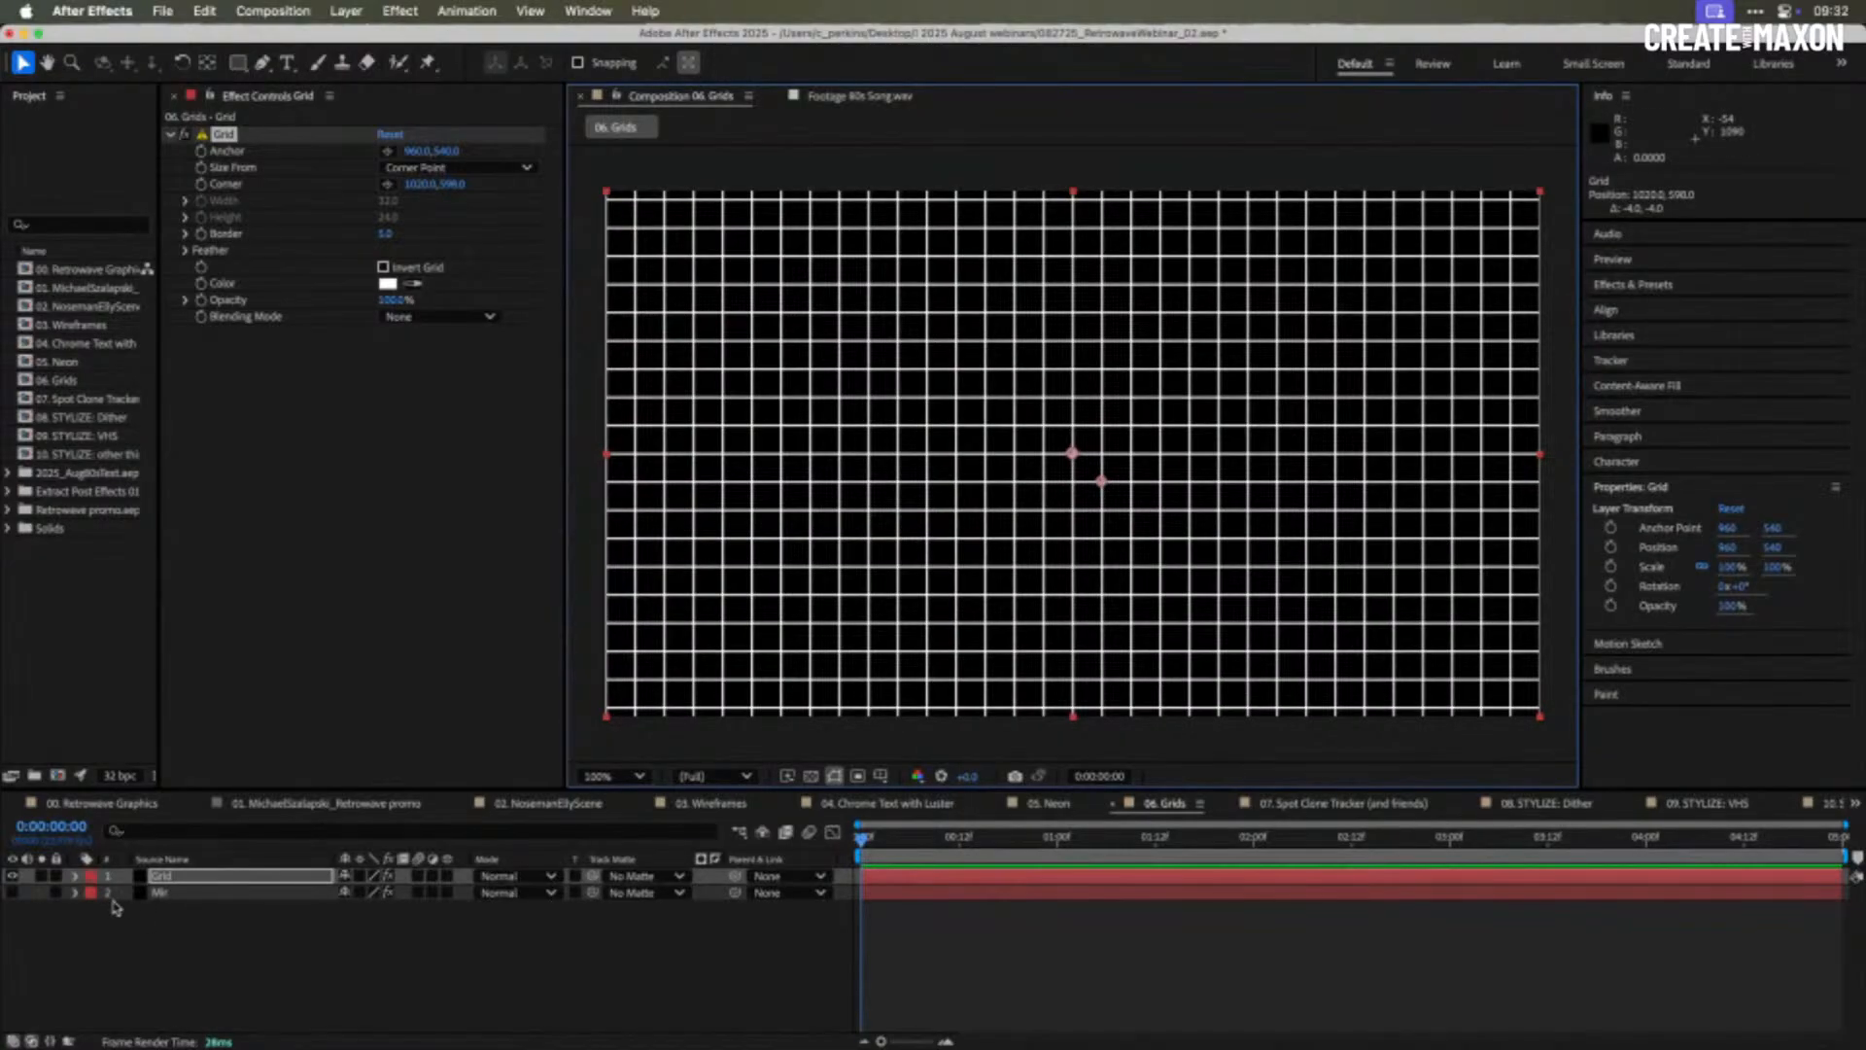
- Hide the Grid layer, show the Mir layer, and enlarge the Mir geometry to a Size XYZ of 1020
click(12, 876)
click(12, 892)
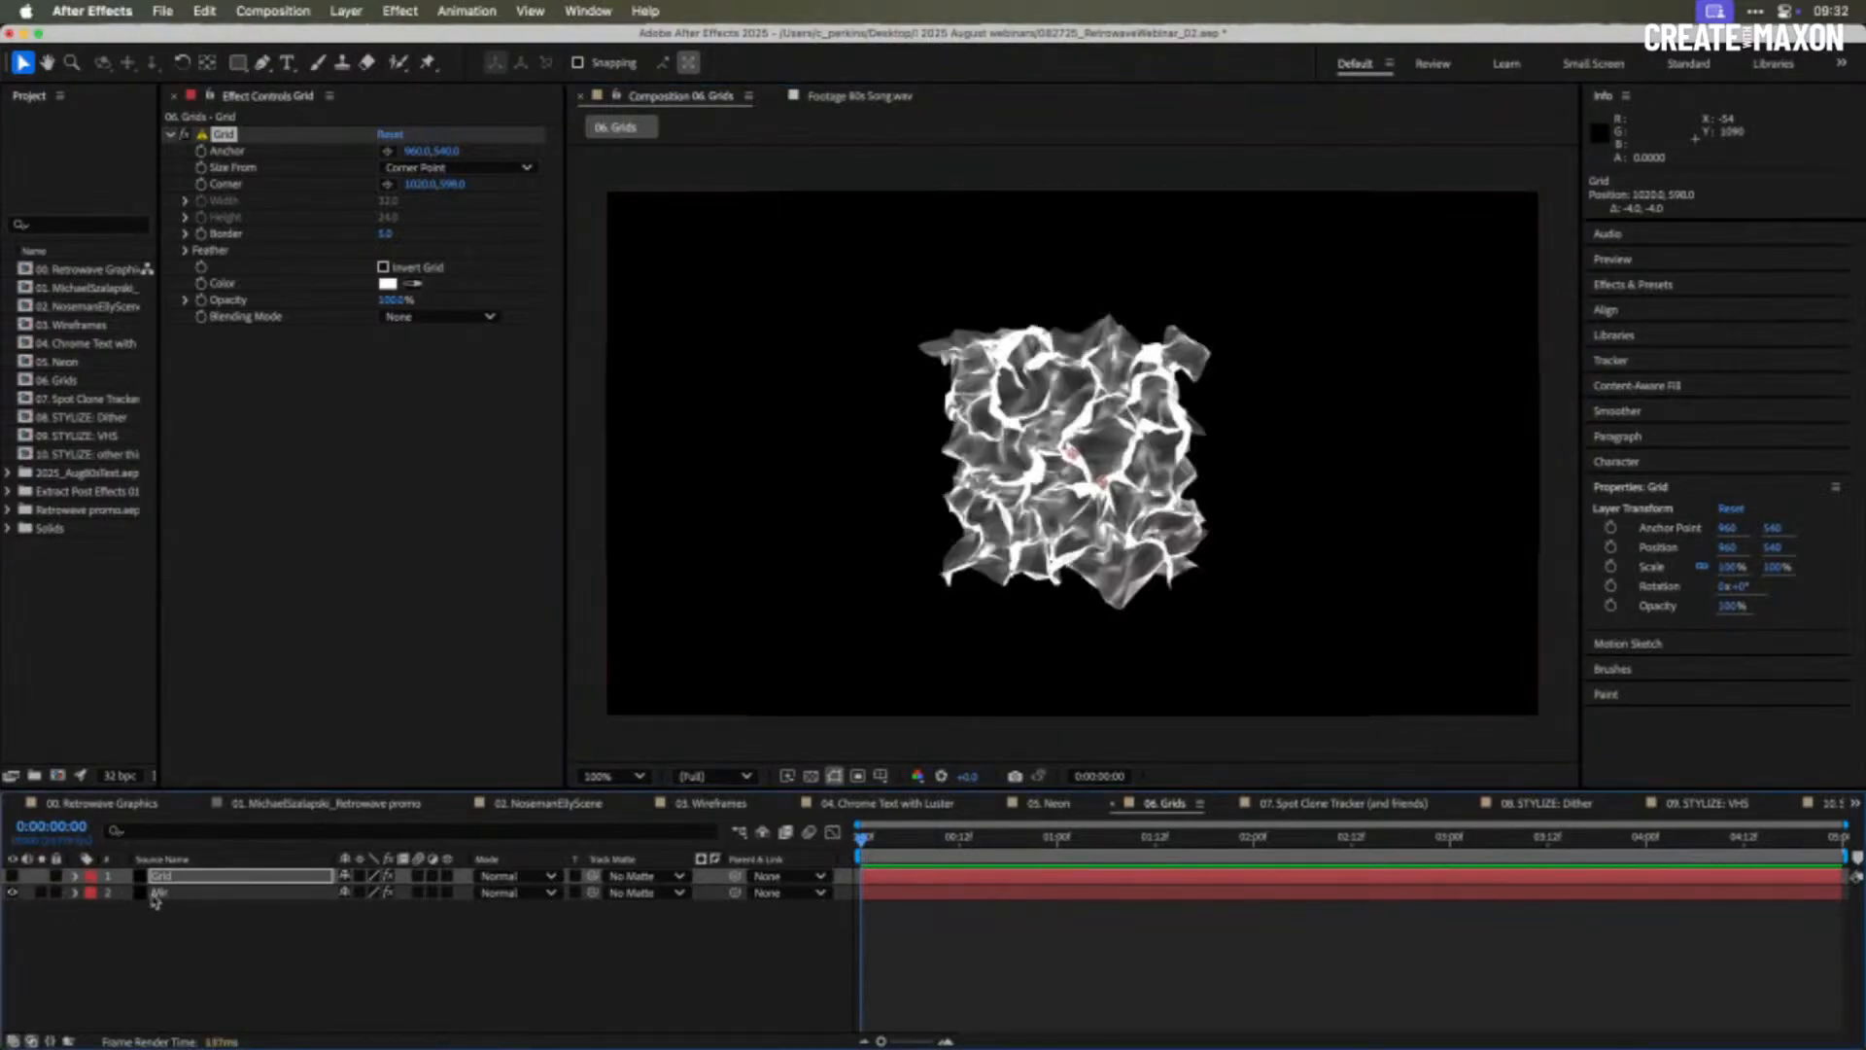
click(161, 892)
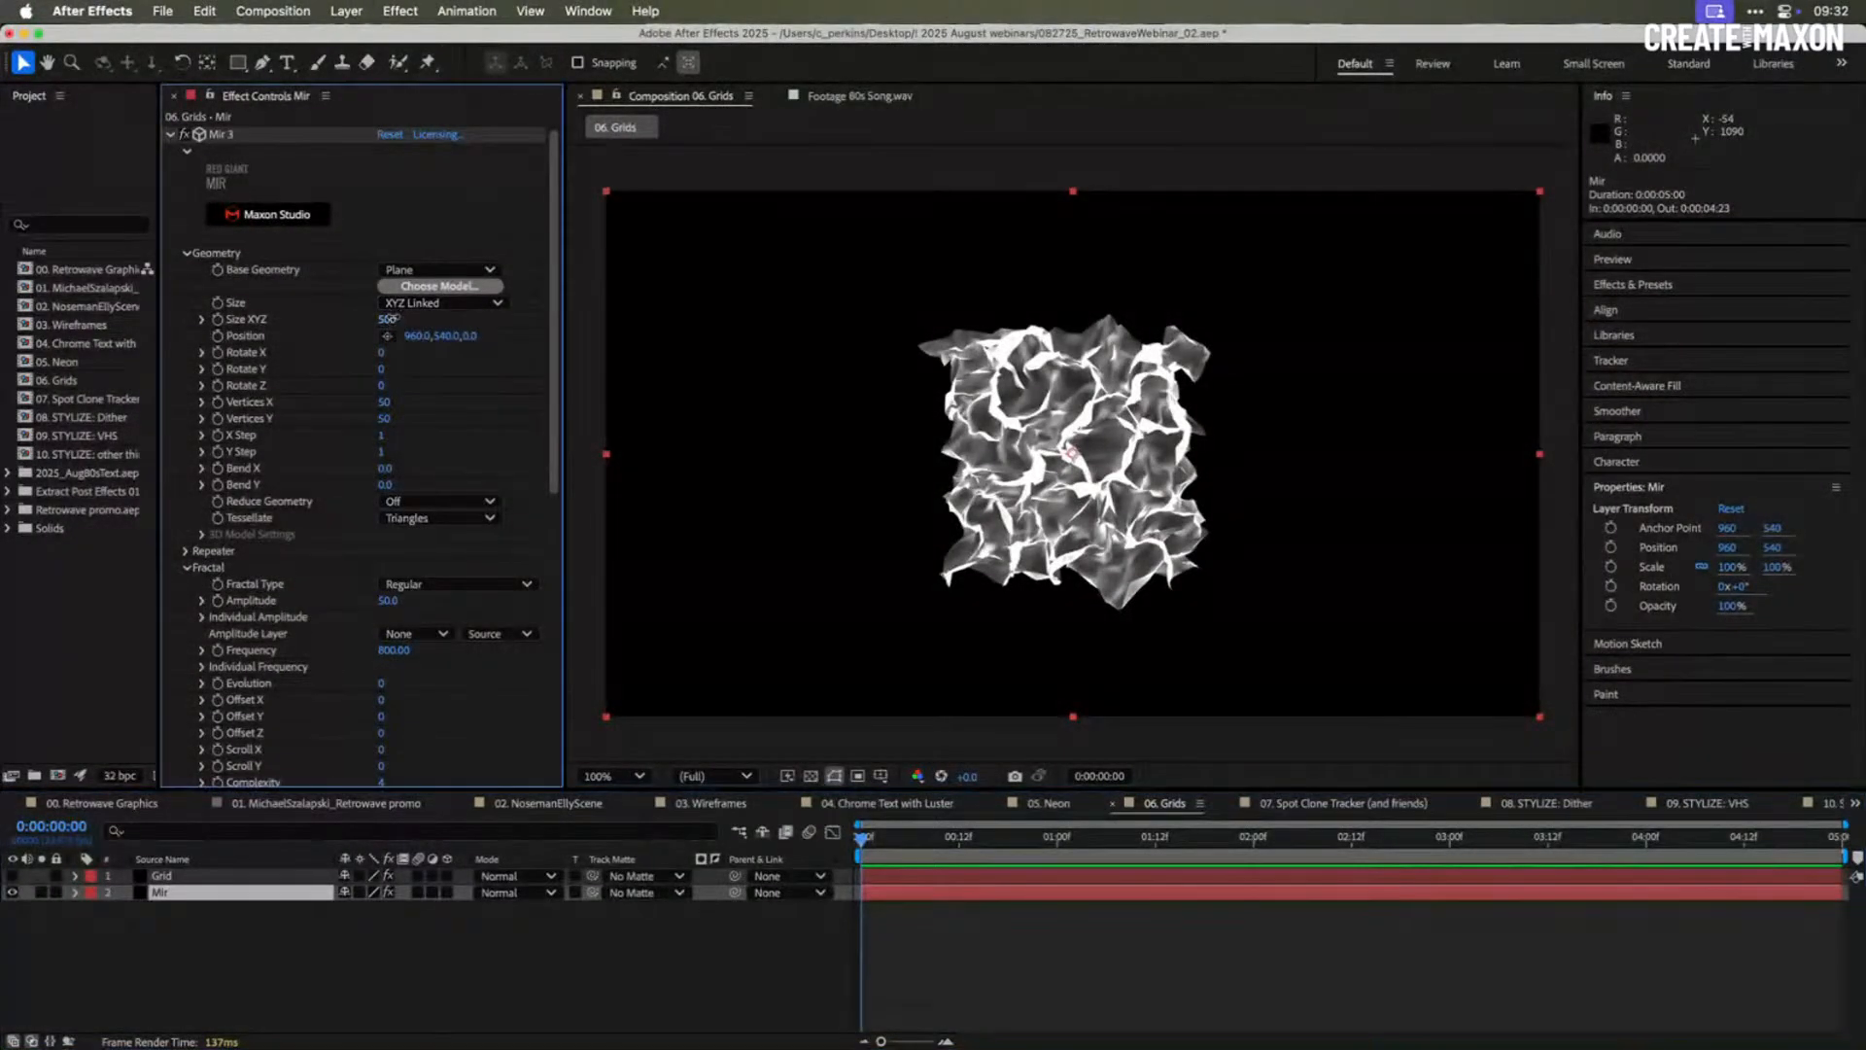
drag(386, 318, 435, 311)
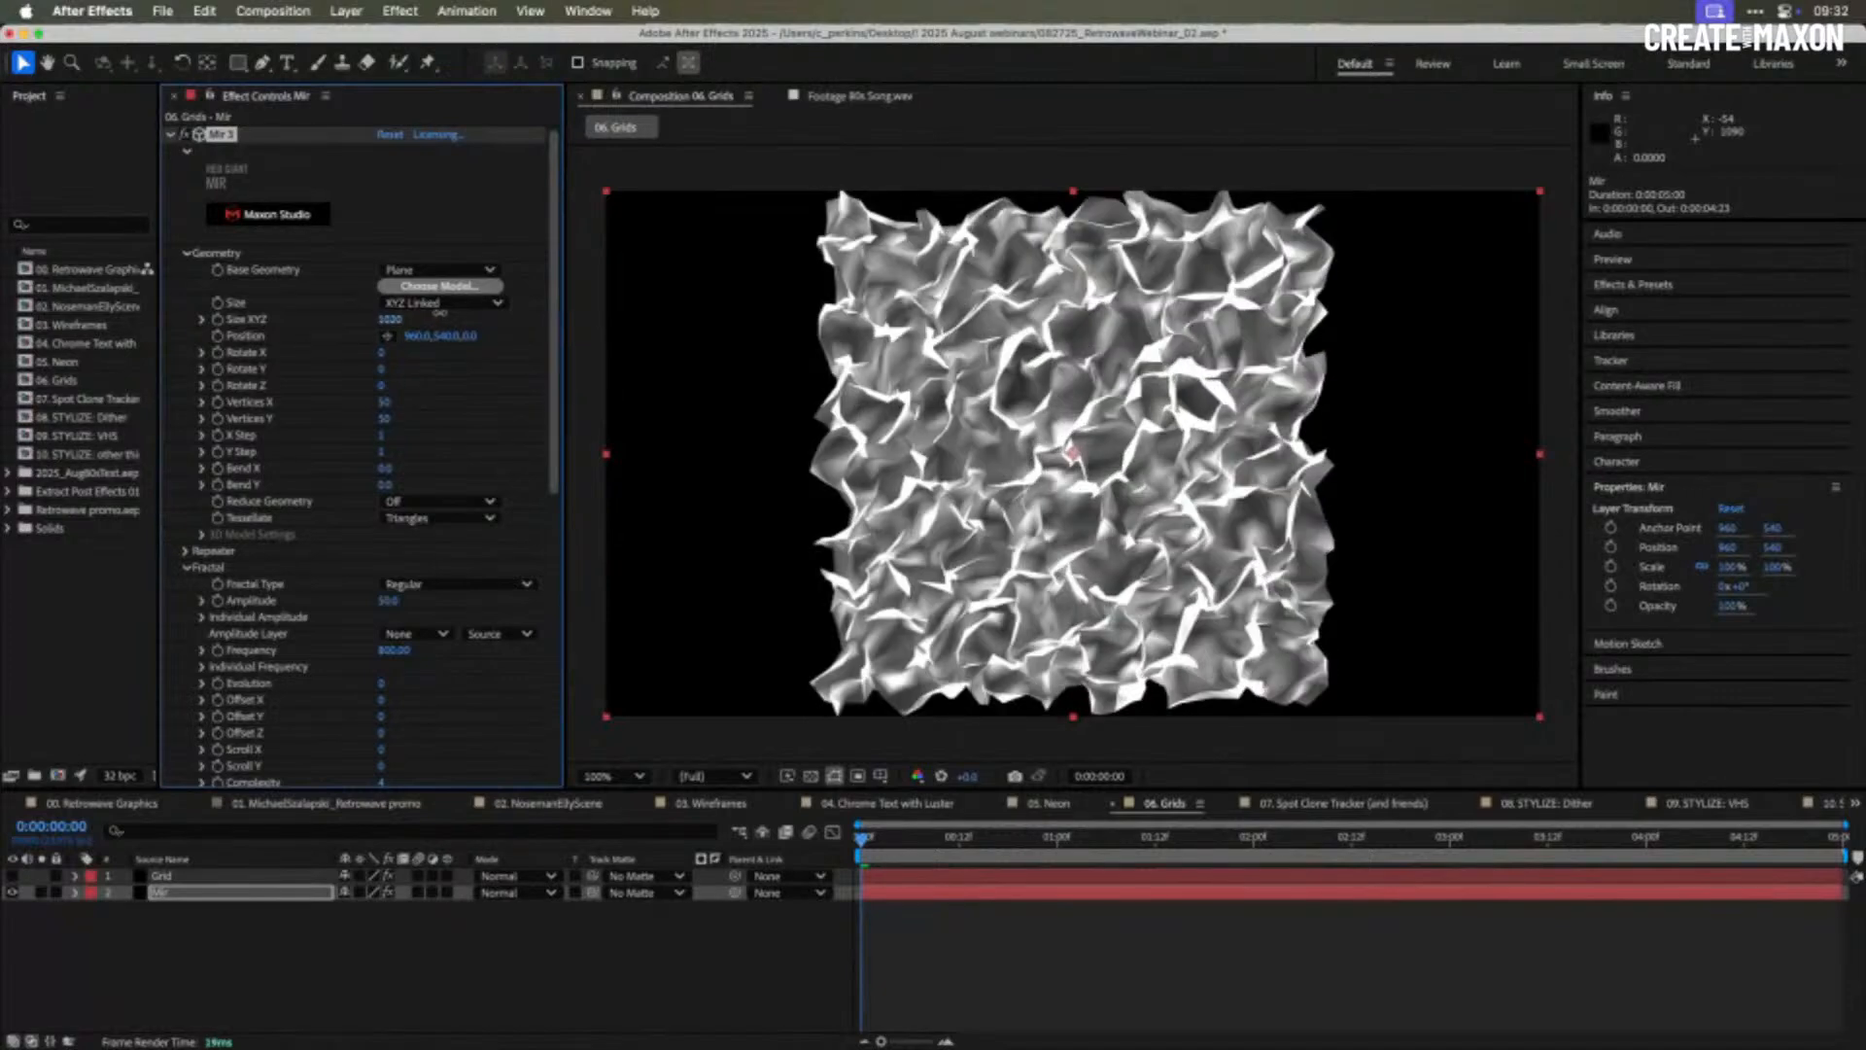
- Flatten the Mir plane by setting its fractal Amplitude and Frequency to 1
scroll(277, 587, down, 1)
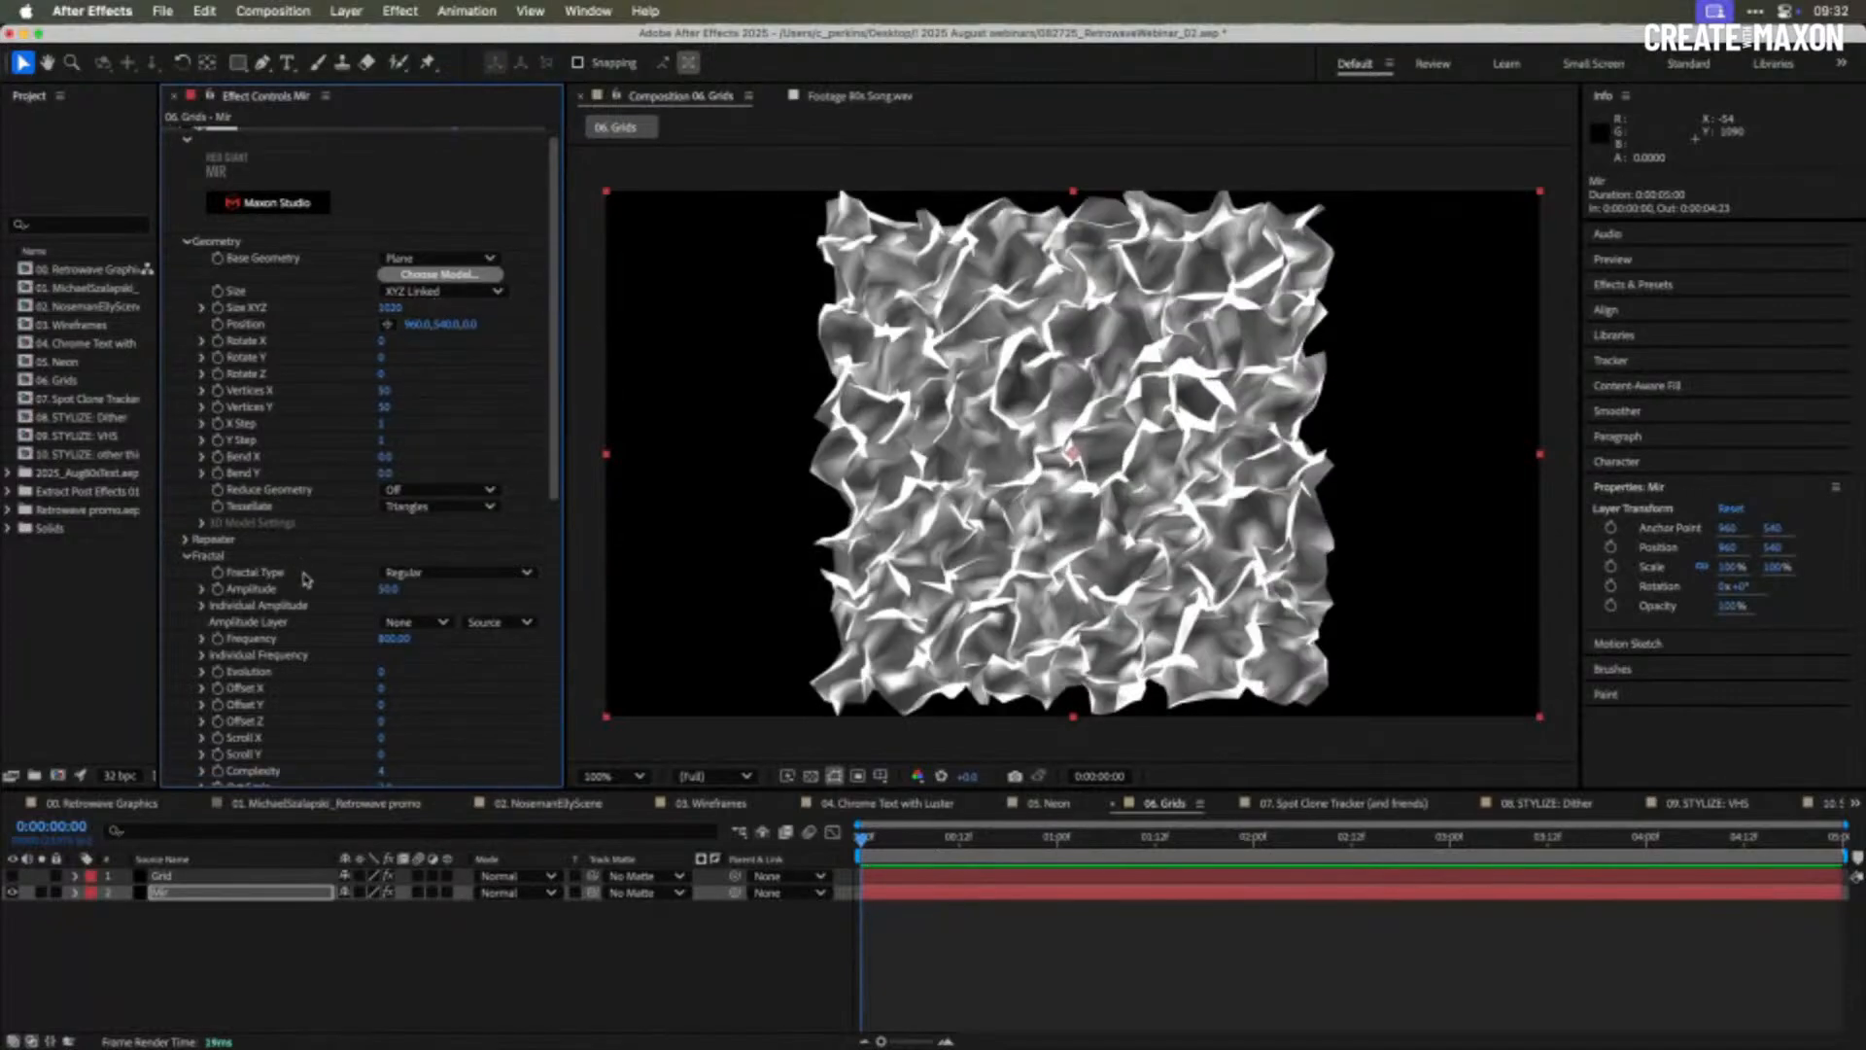
click(389, 590)
text(1)
key(Tab)
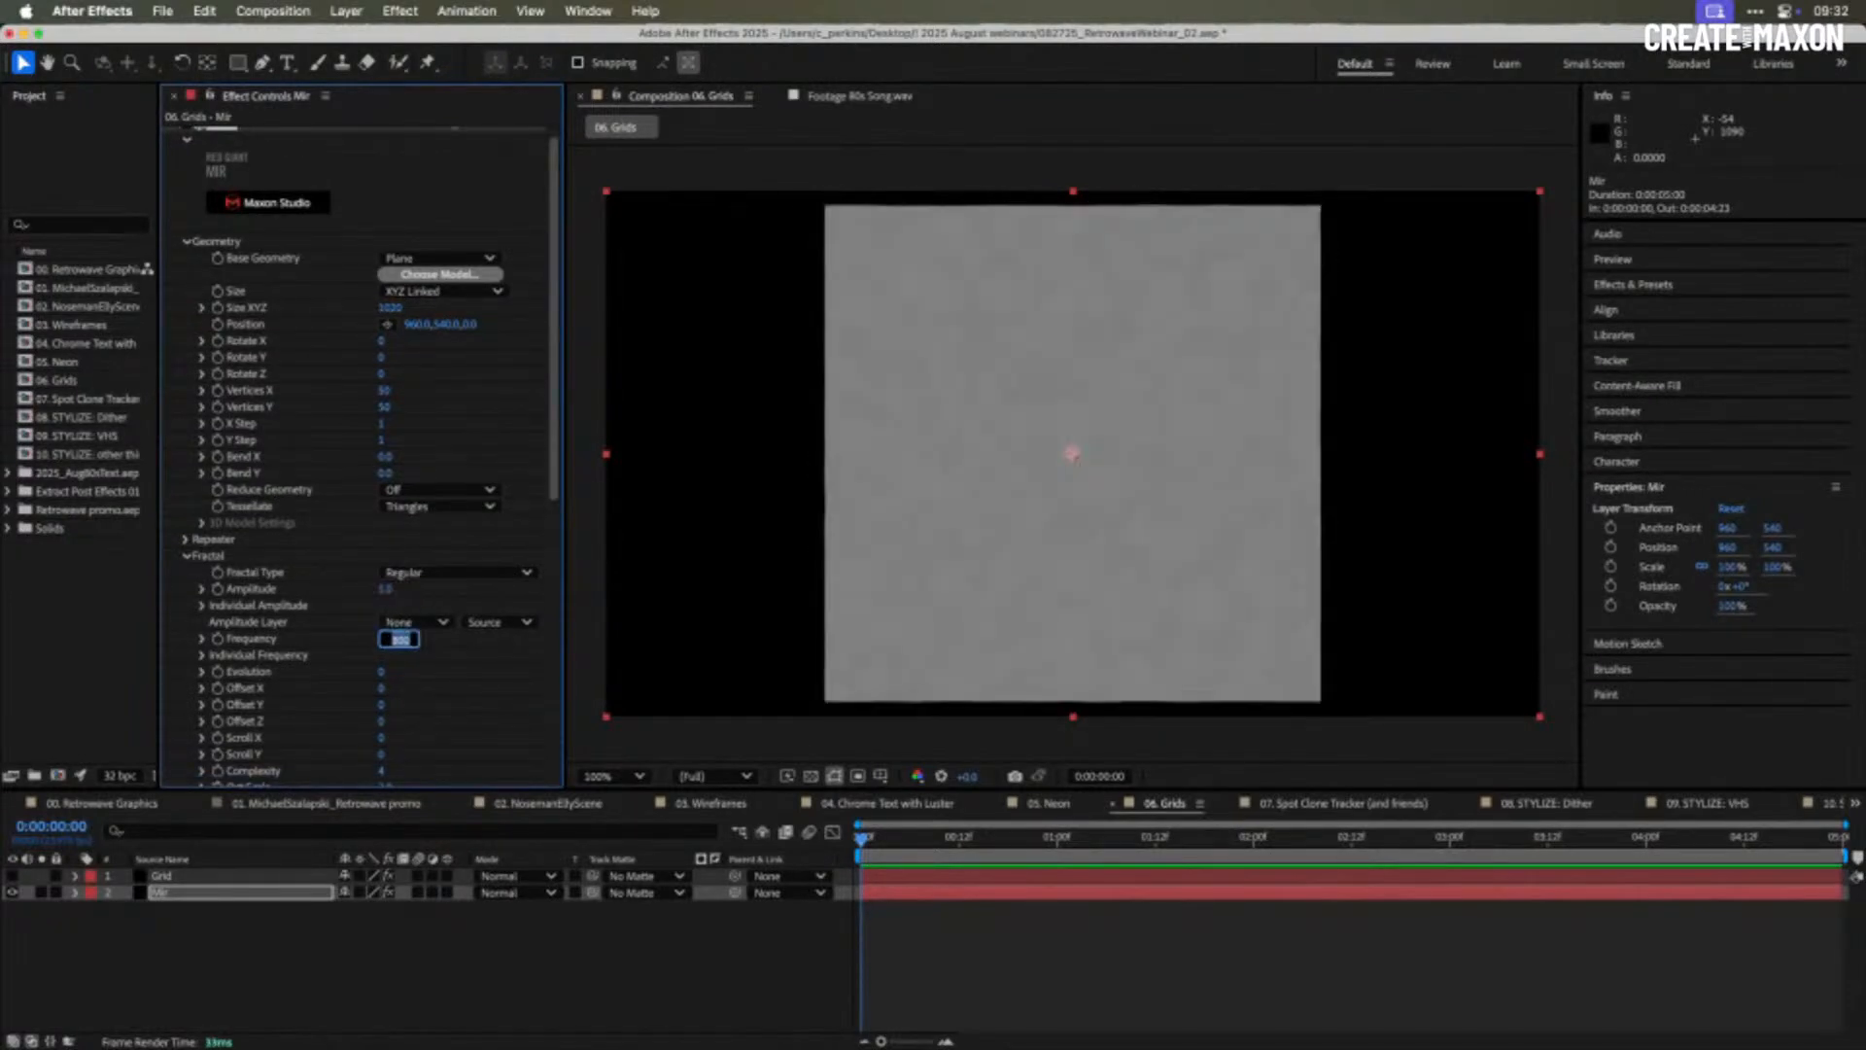
text(1)
key(Return)
- Change the Mir layer's Shader to Smooth and its Draw mode to Wireframe
scroll(328, 603, down, 10)
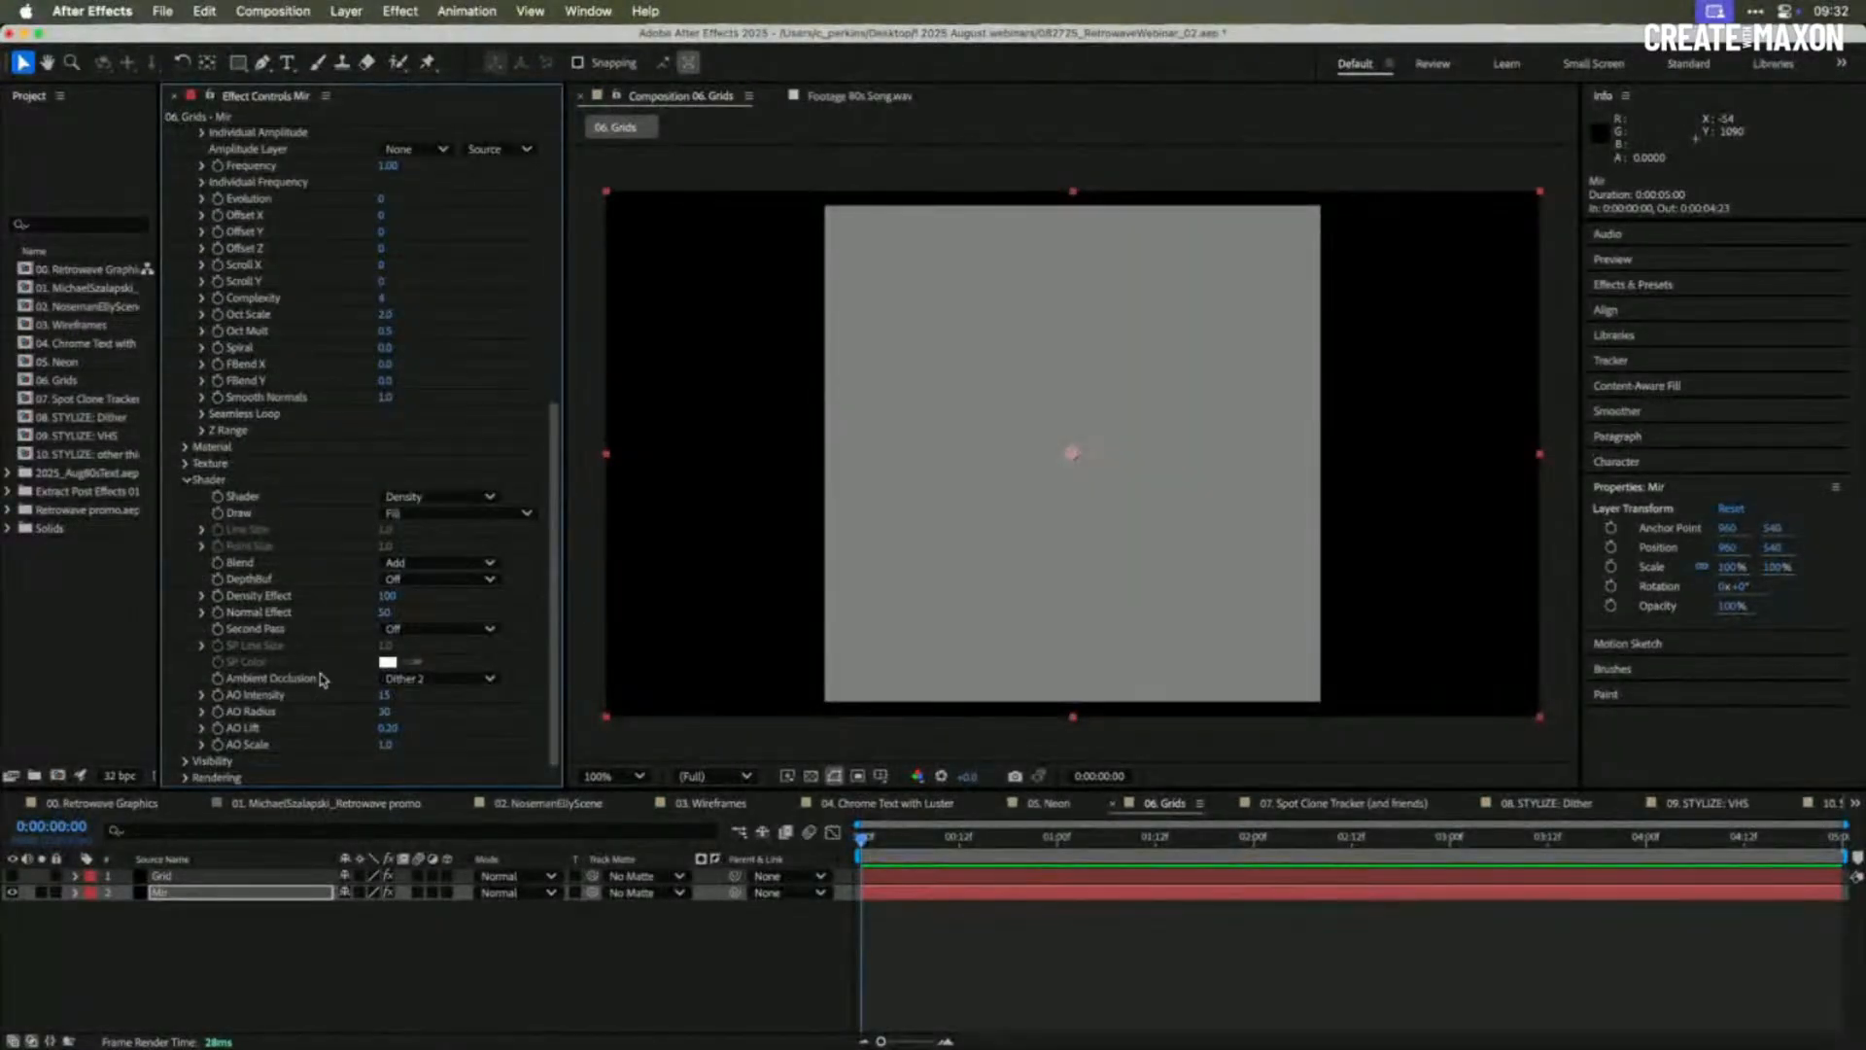
click(436, 498)
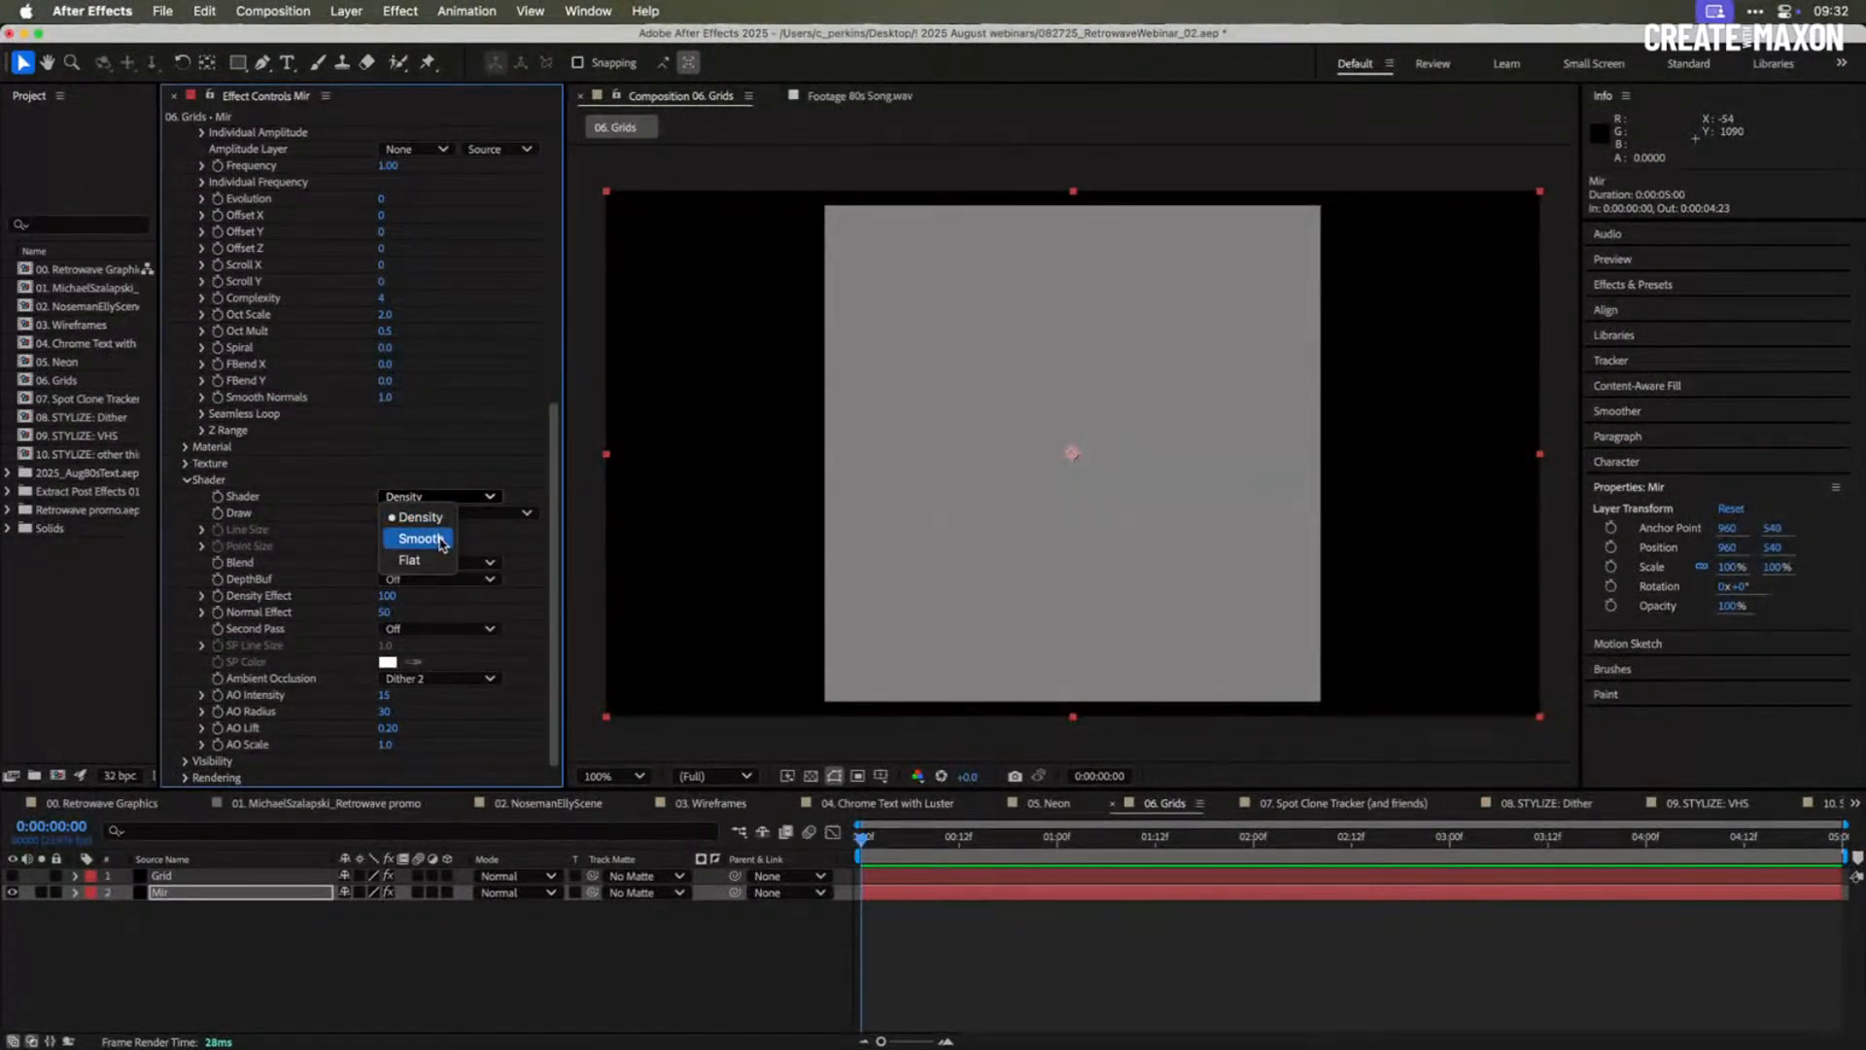
click(418, 535)
click(445, 513)
click(449, 556)
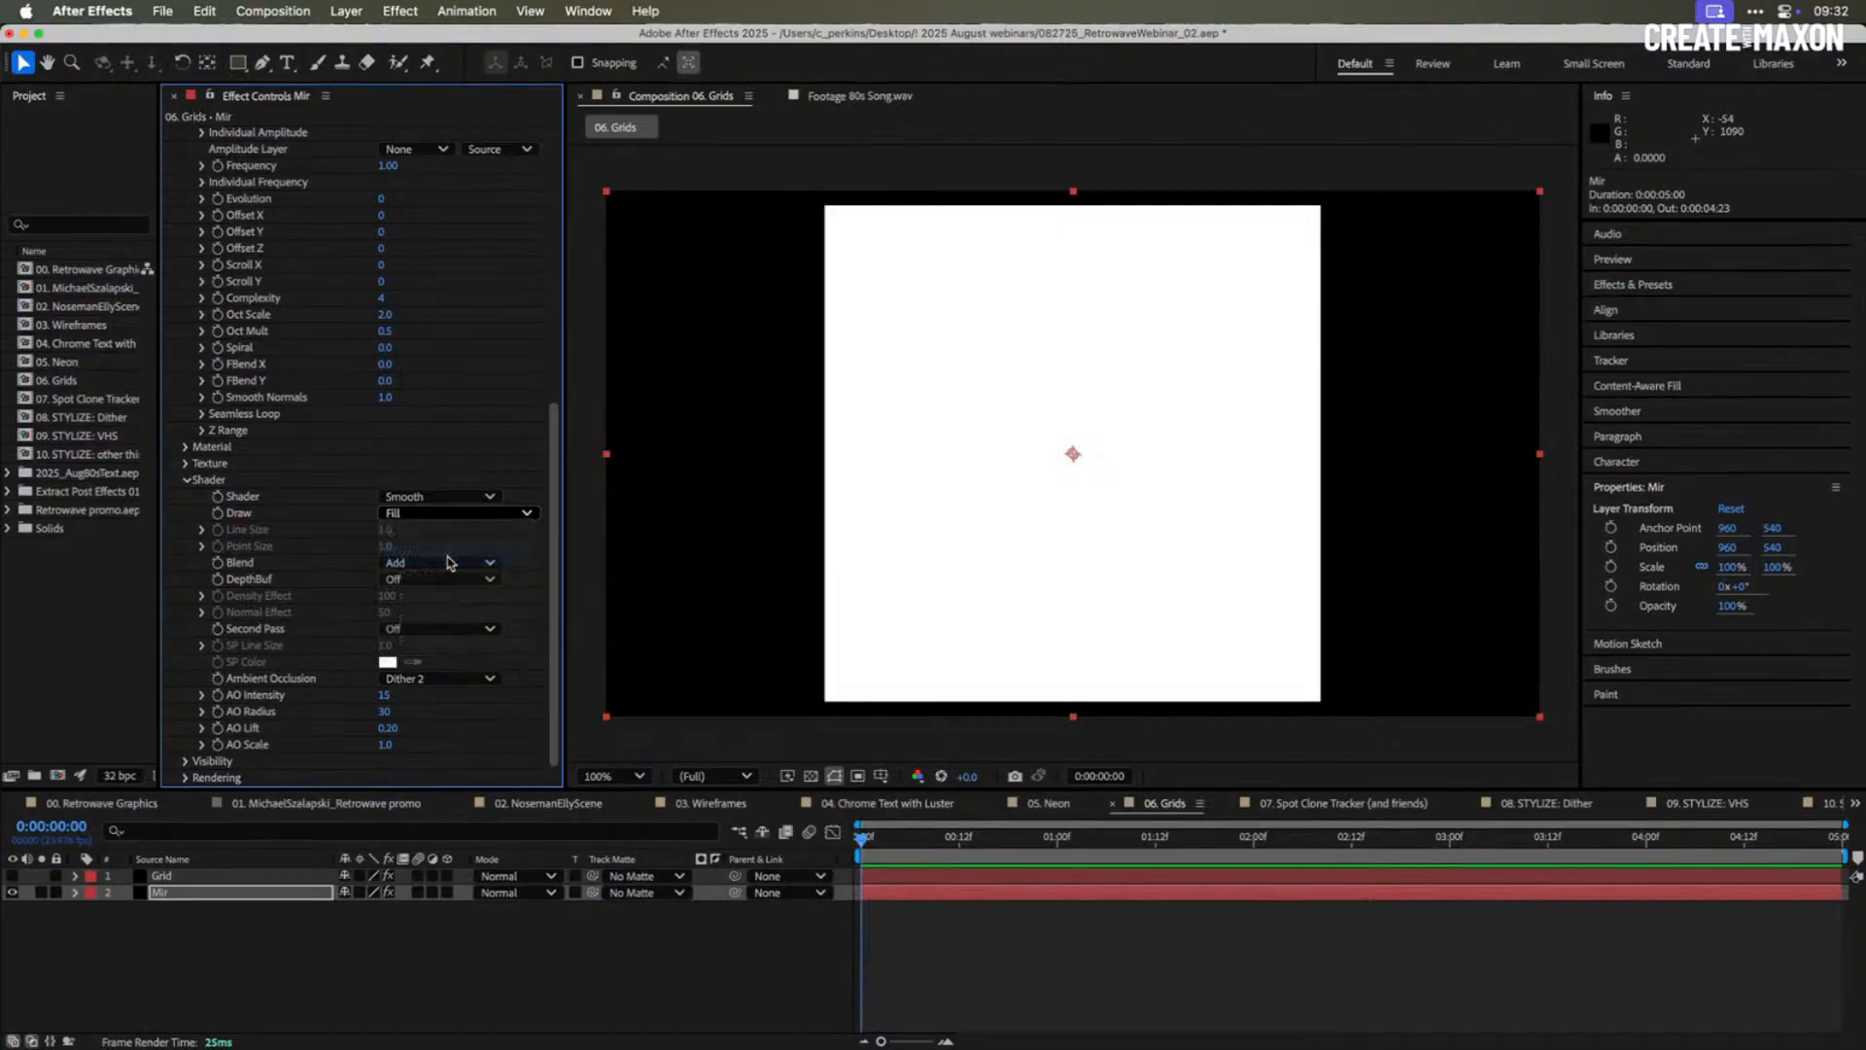
scroll(468, 388, up, 8)
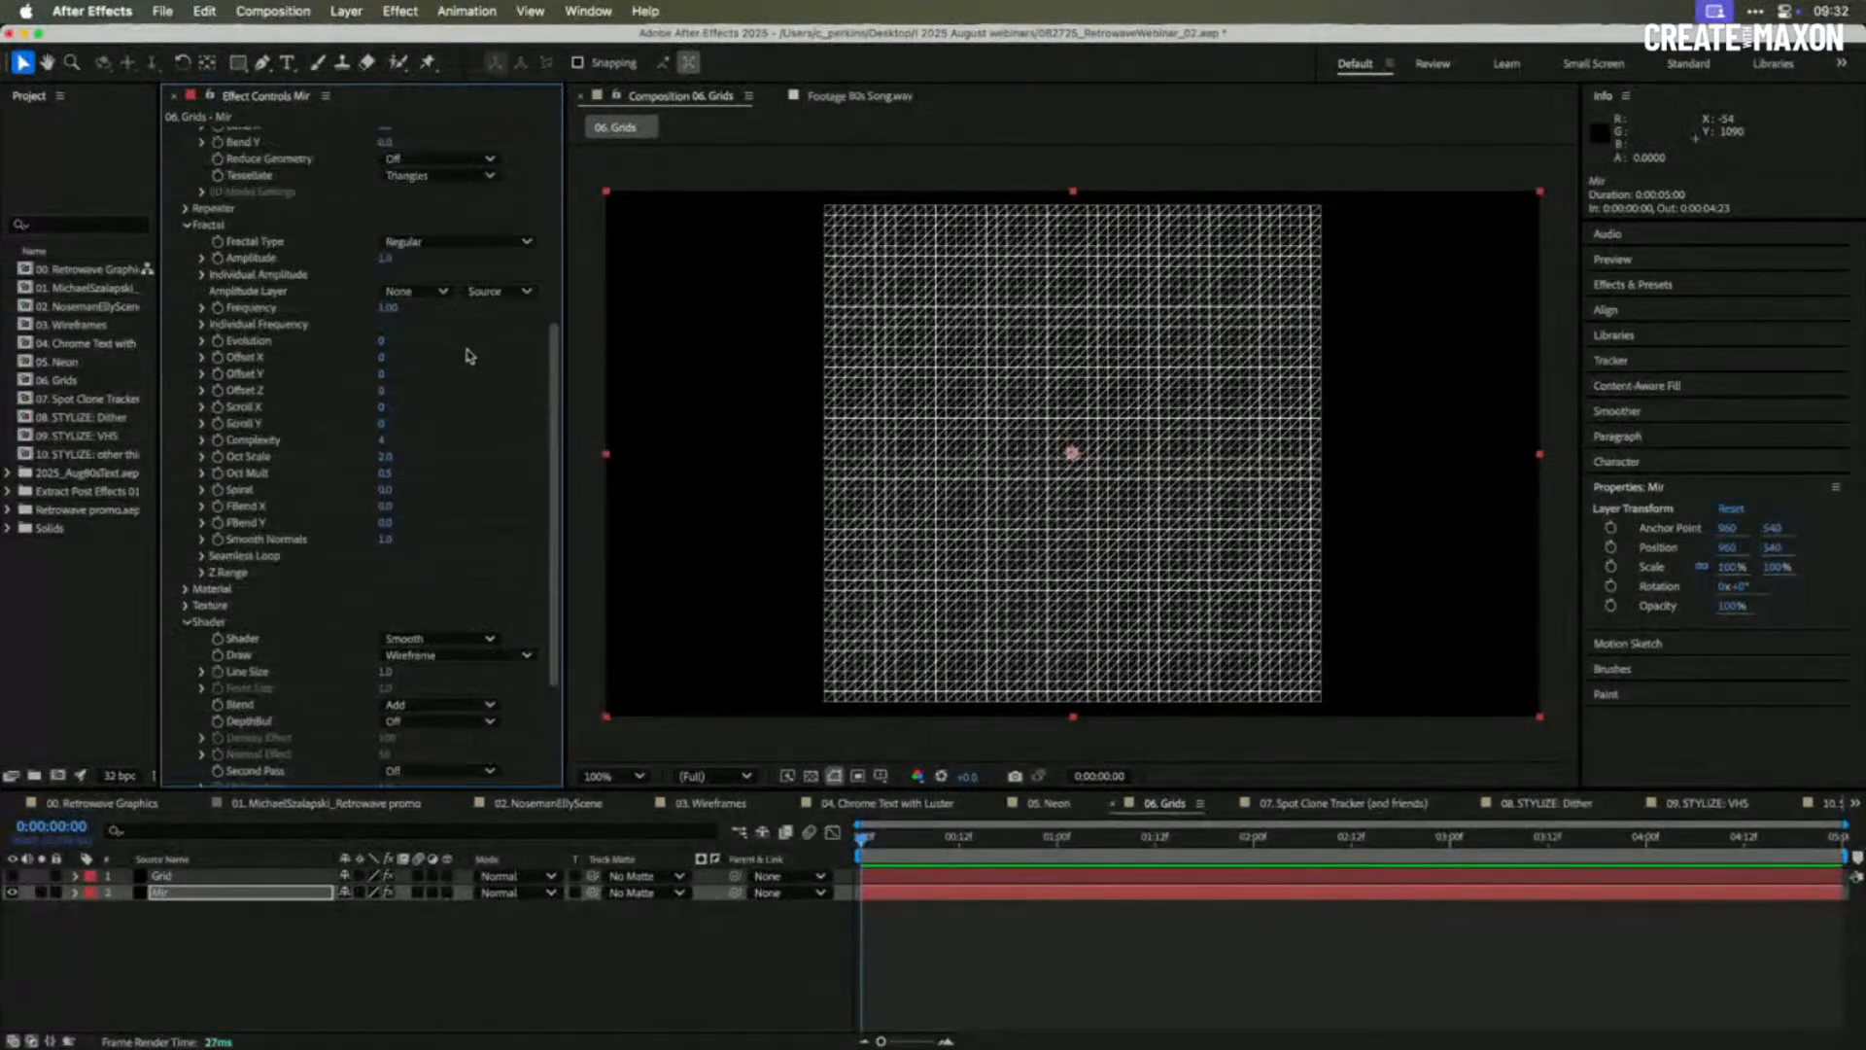
scroll(528, 306, up, 3)
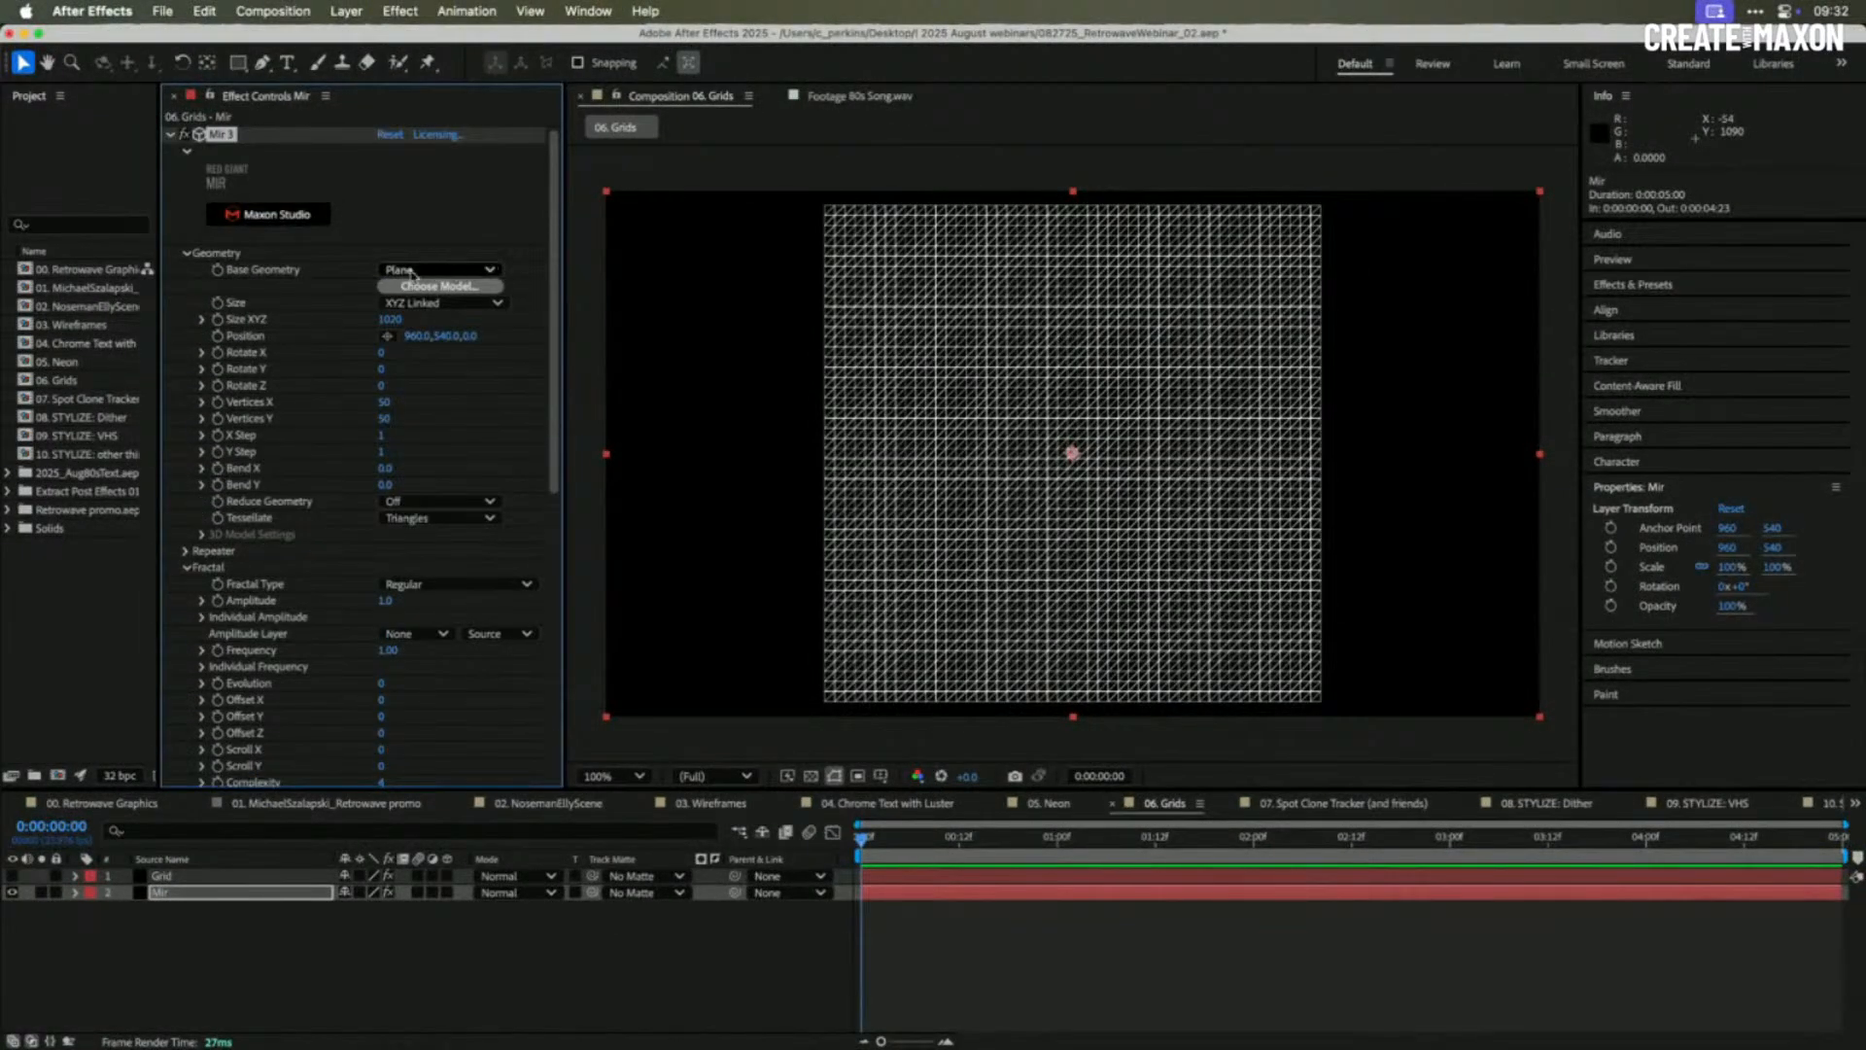
- Reduce the Mir plane's mesh density to 10 vertices in both X and Y
drag(382, 402, 383, 401)
click(382, 401)
text(10)
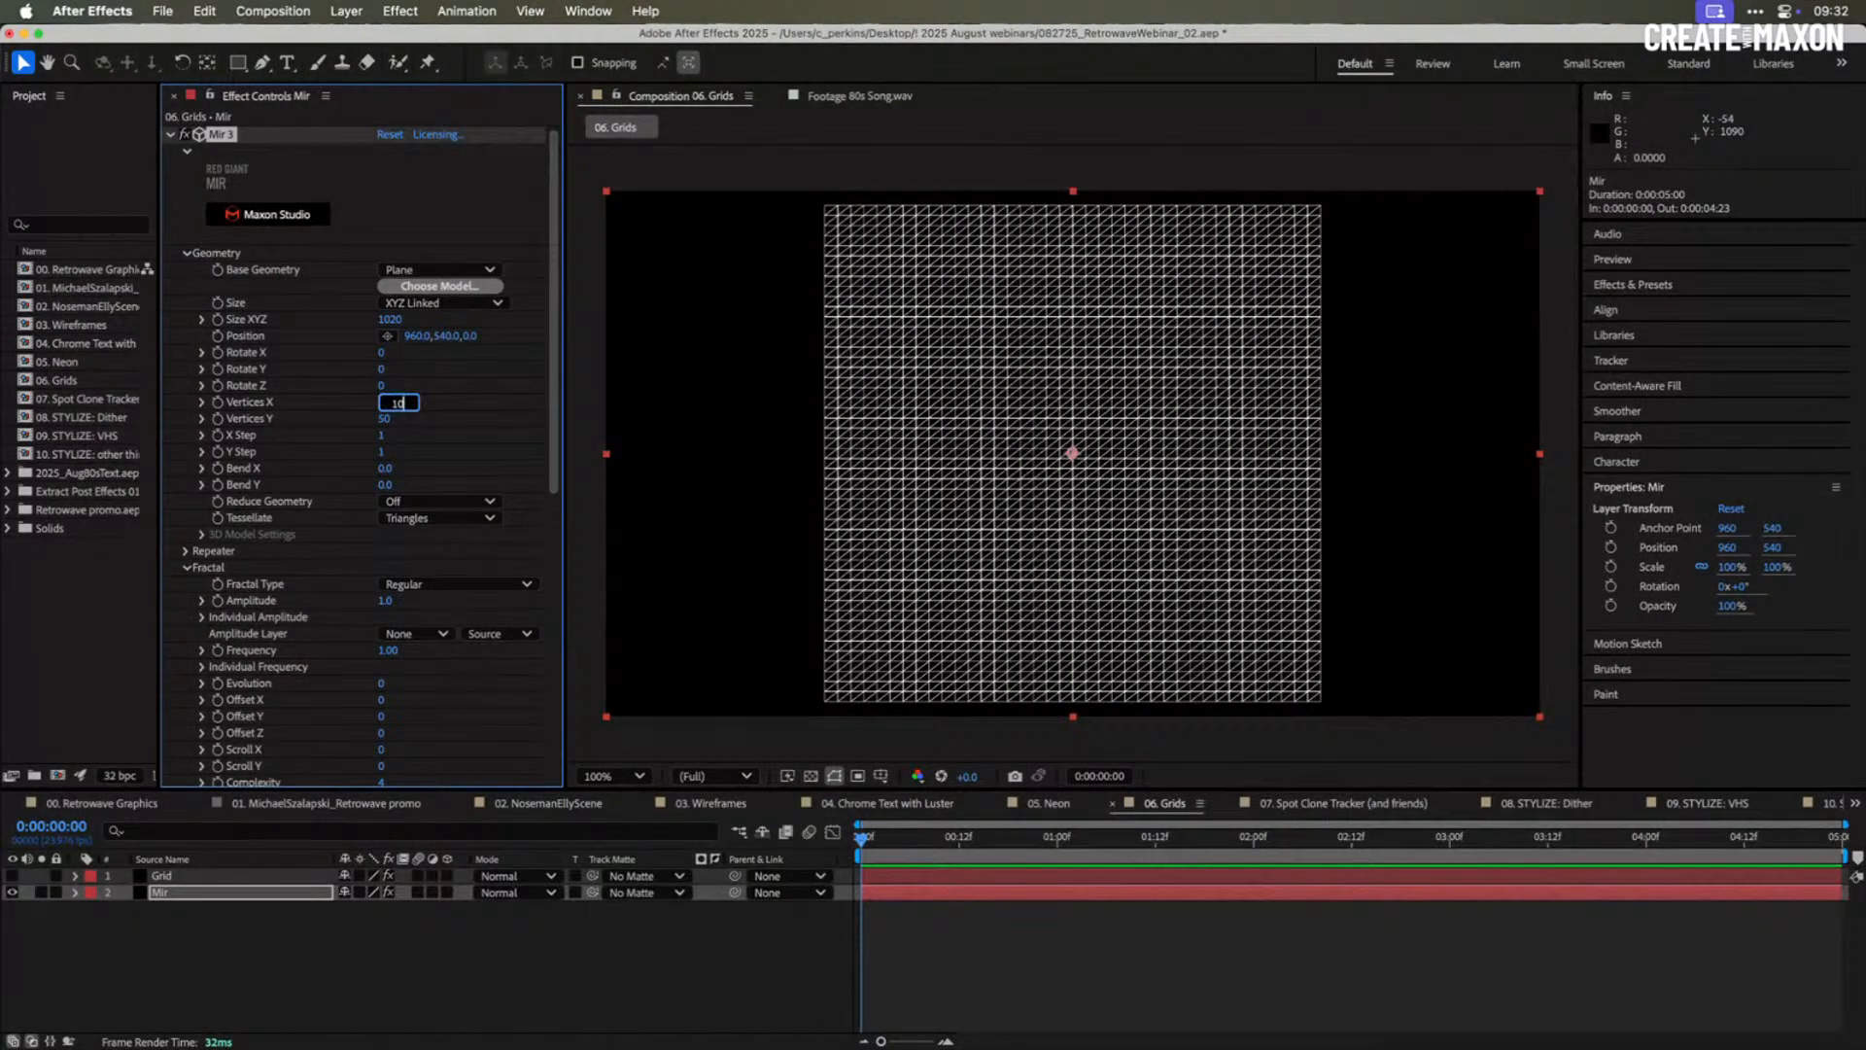
key(Tab)
text(10)
key(Return)
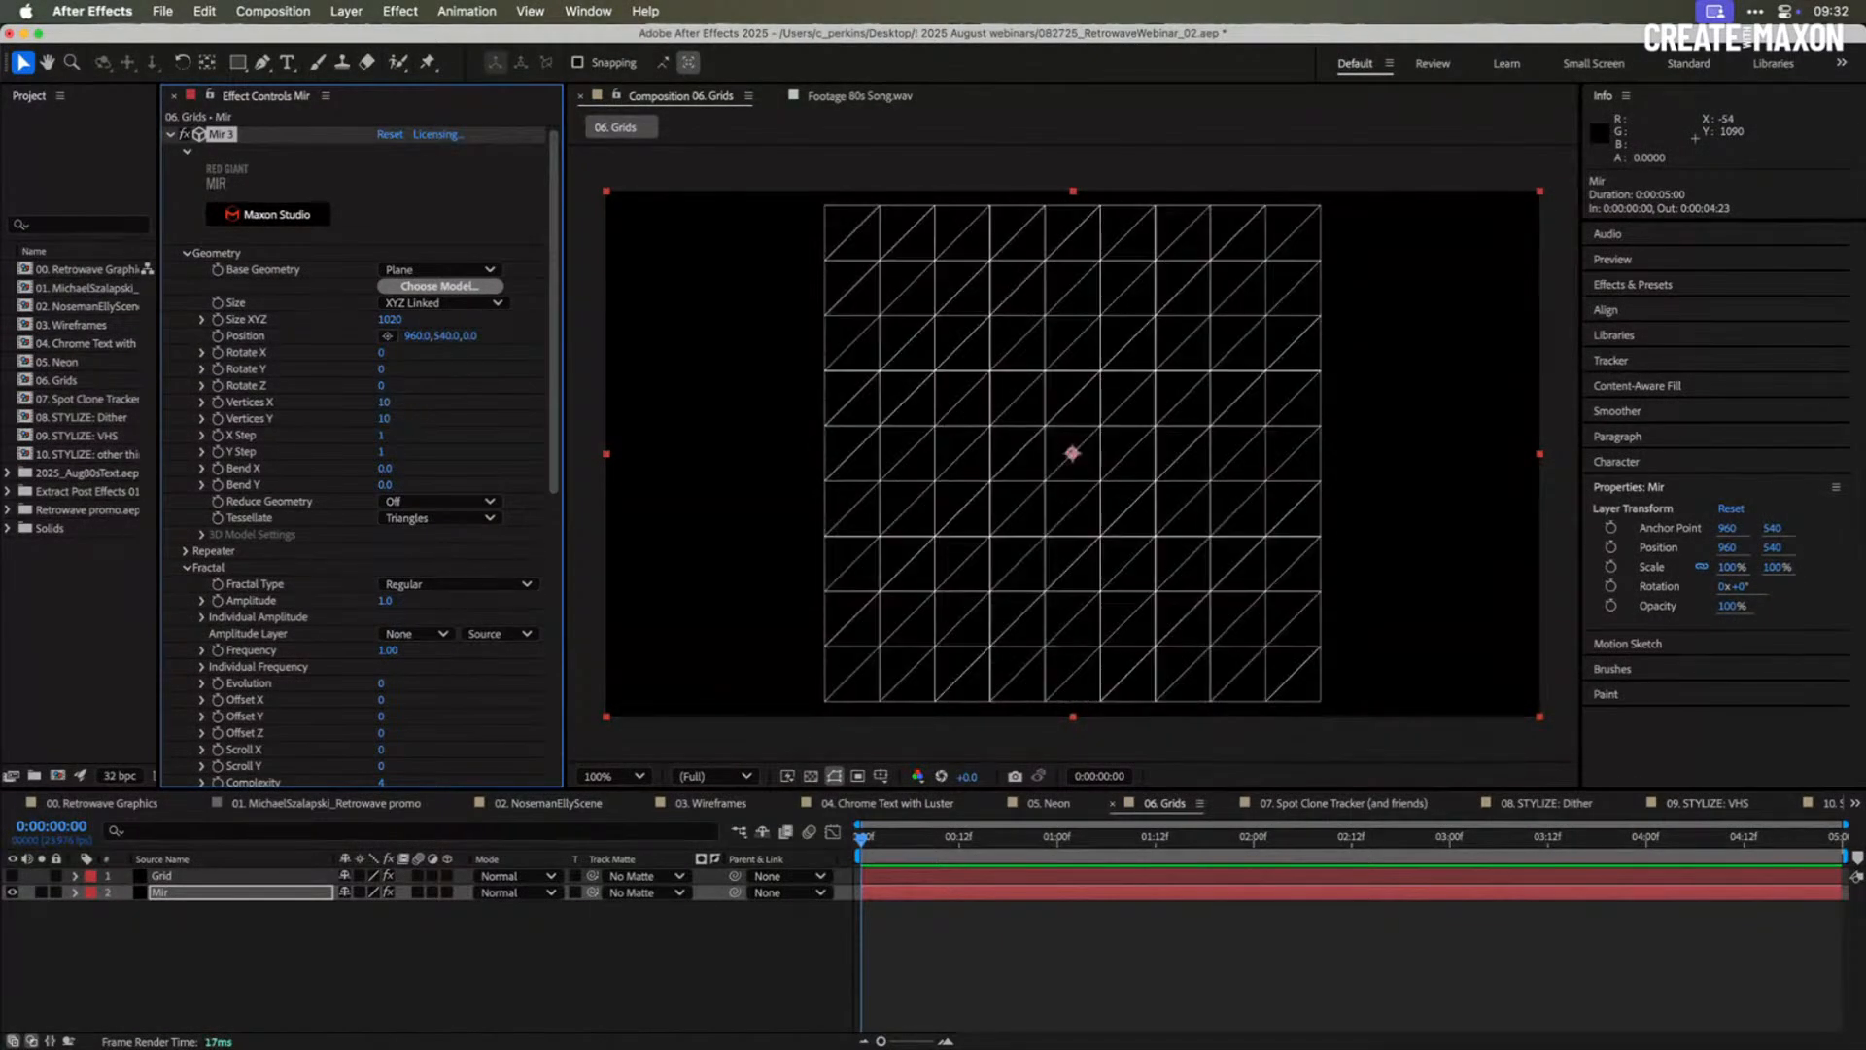
- Set the Mir plane's Tessellate option to Quads and tilt the plane back with Rotate X at 122
click(428, 520)
click(435, 552)
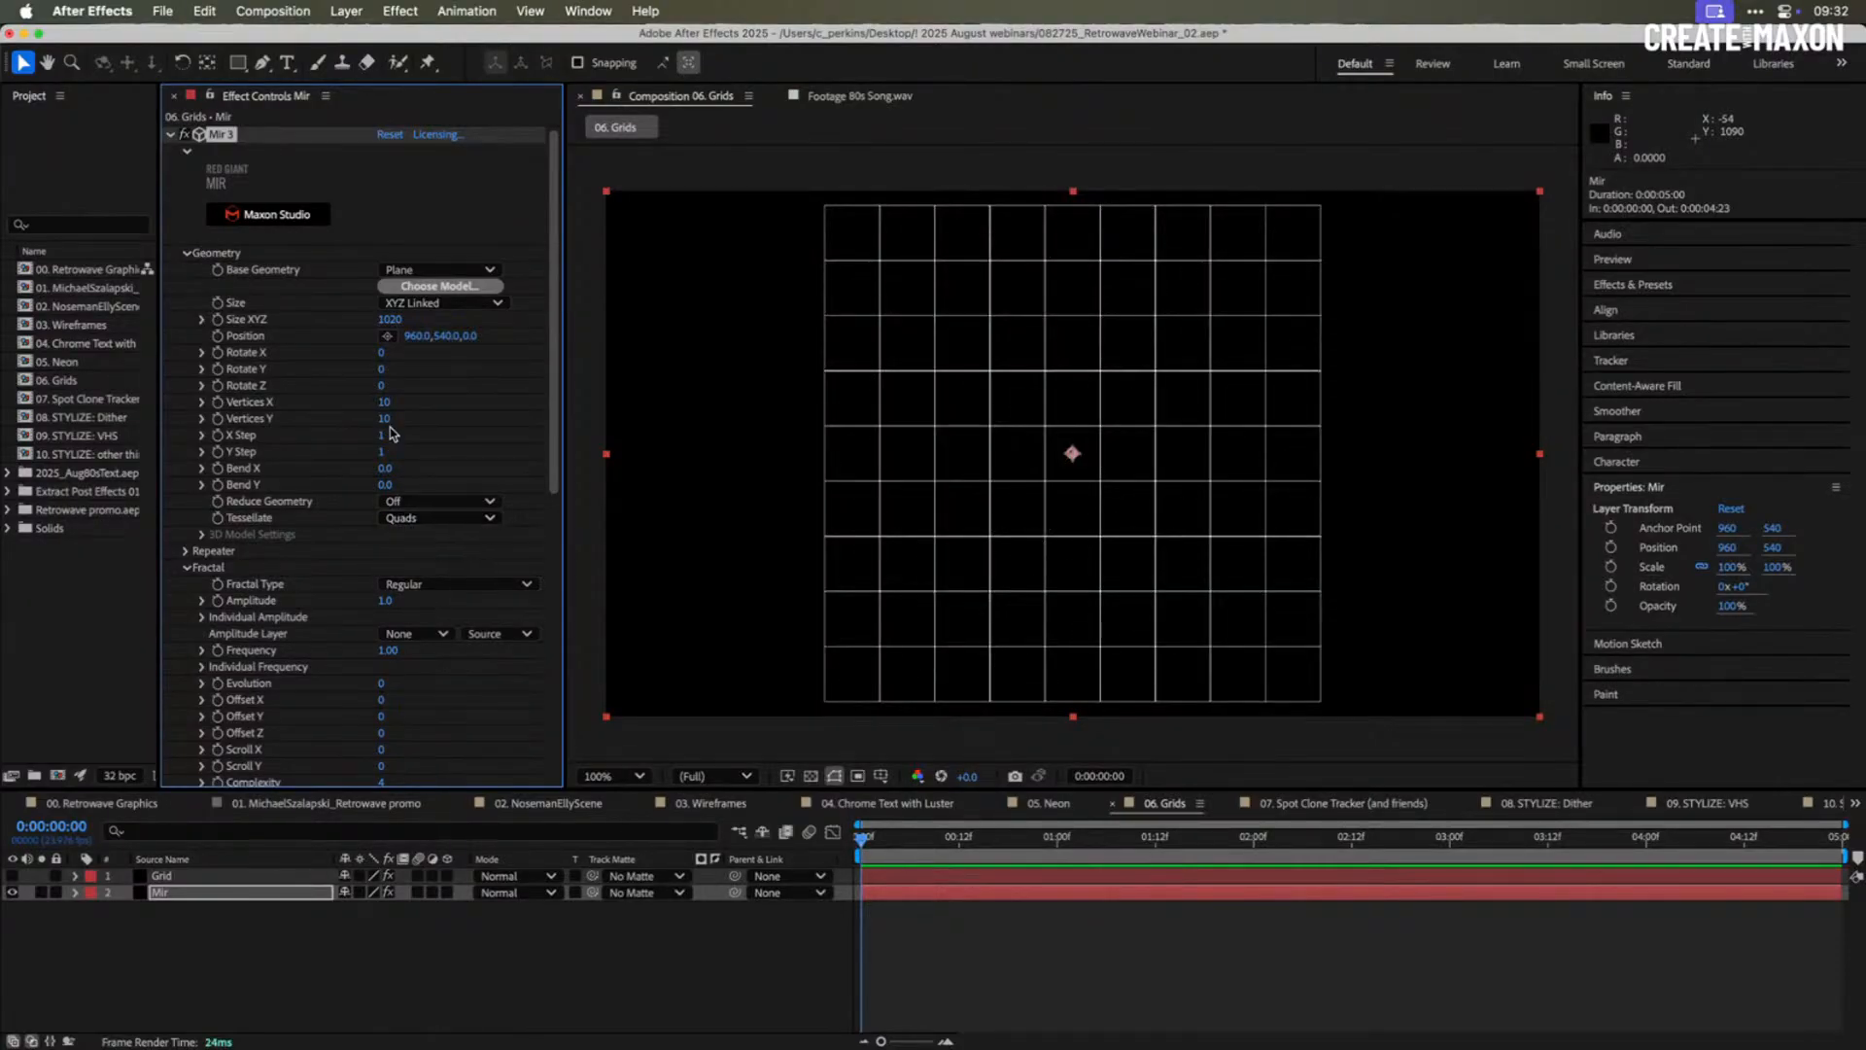
drag(380, 352, 544, 400)
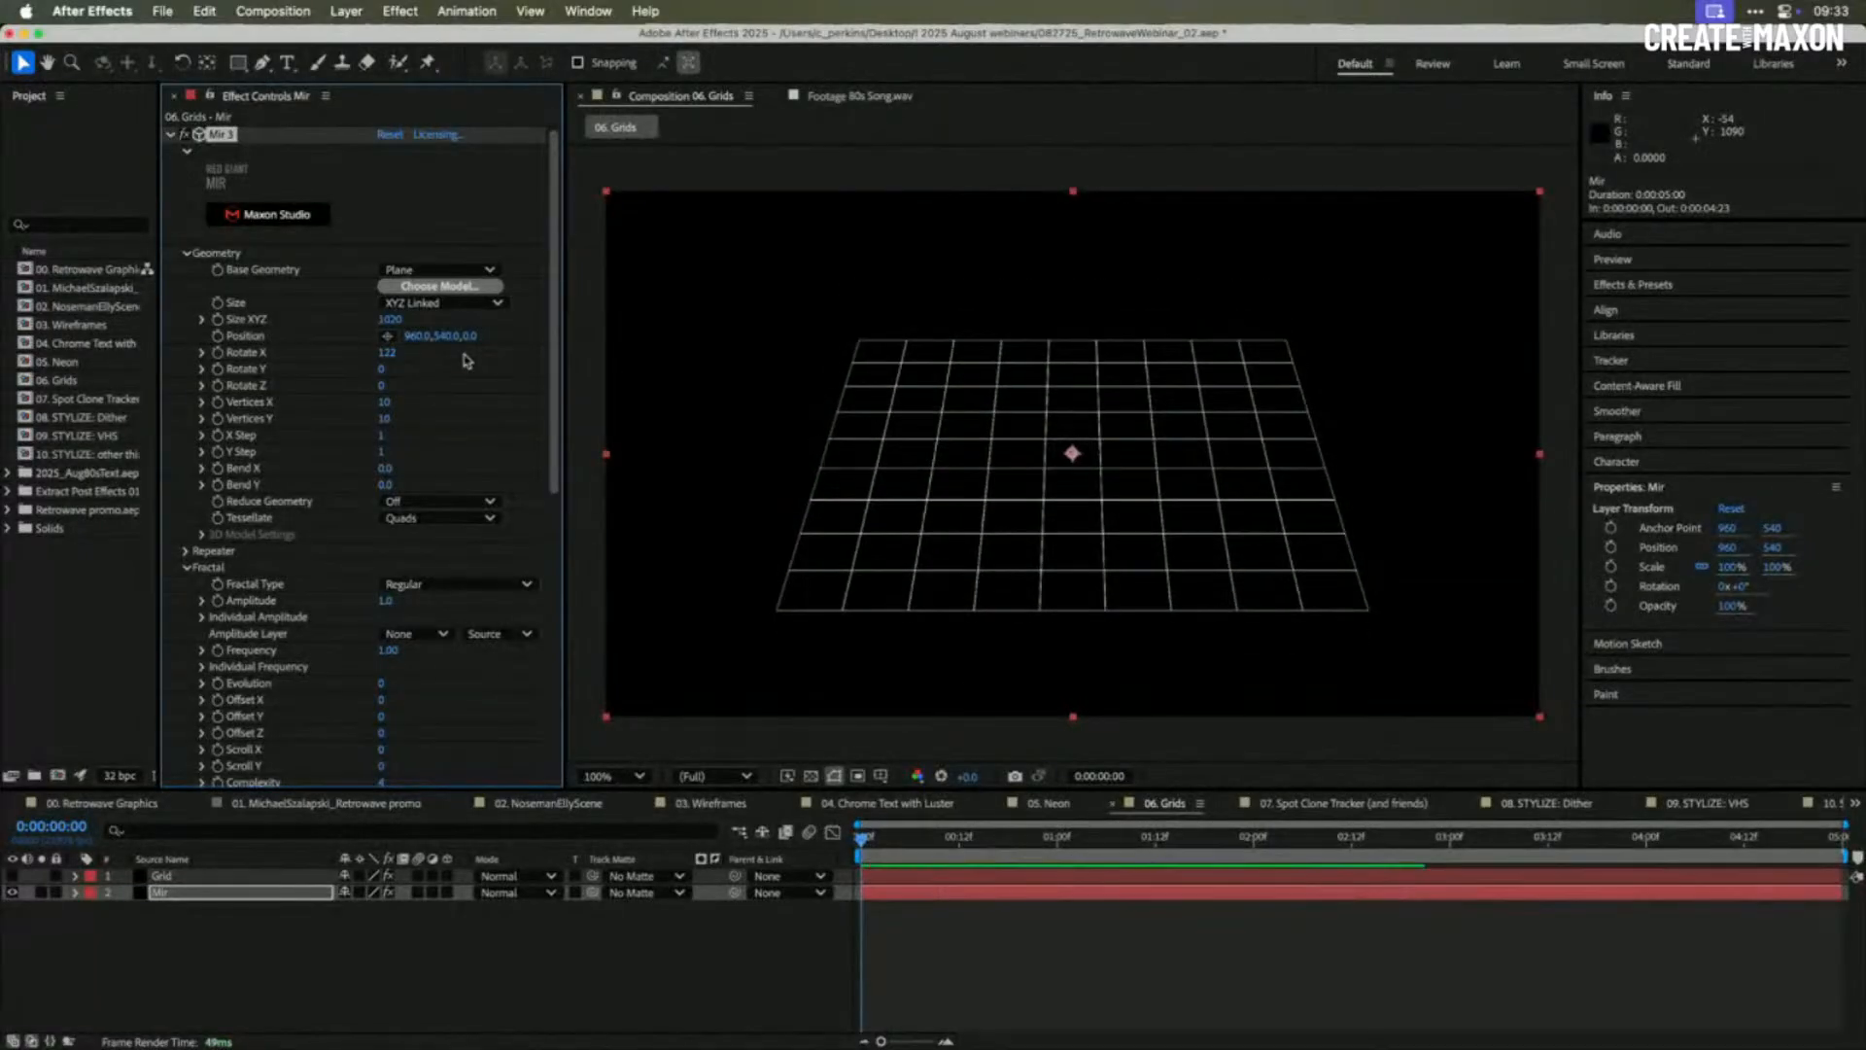
- Switch the Mir plane's sizing to XYZ Individual and enlarge it to Size X 1400 and Size Y 1470
click(467, 304)
click(462, 347)
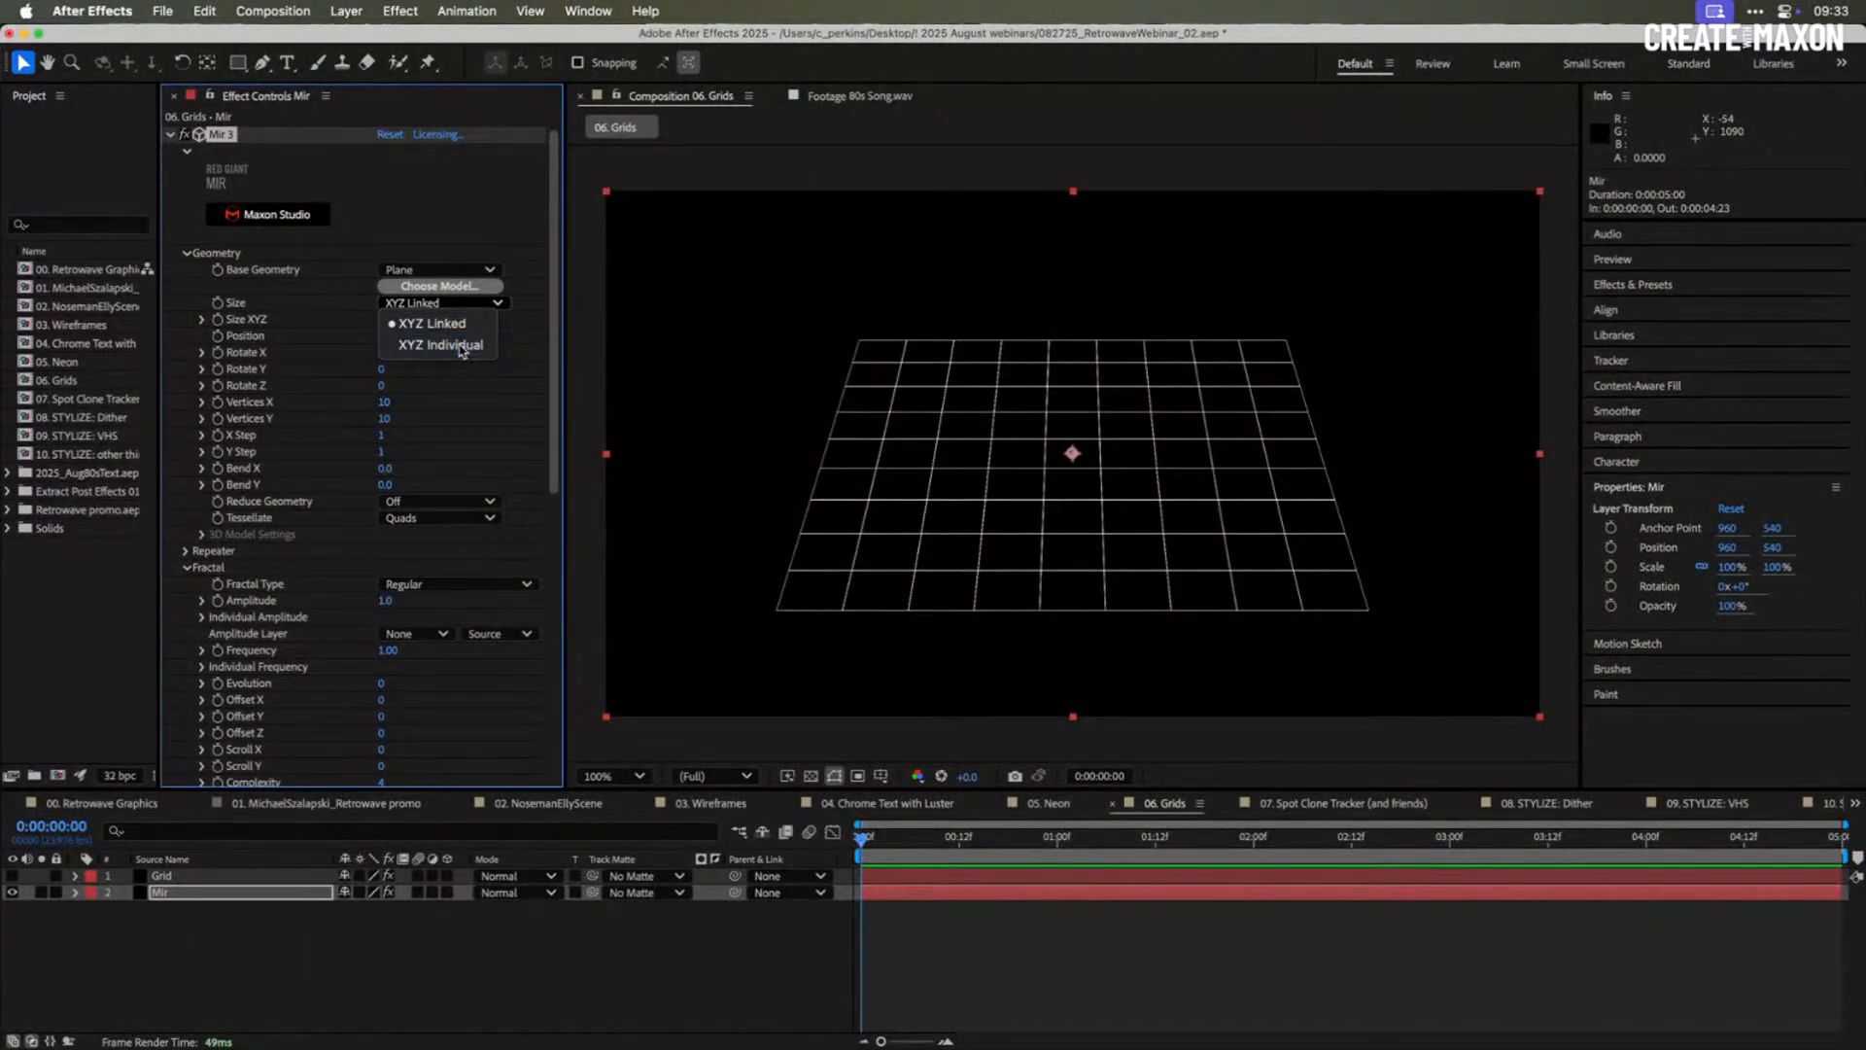
drag(389, 326, 500, 370)
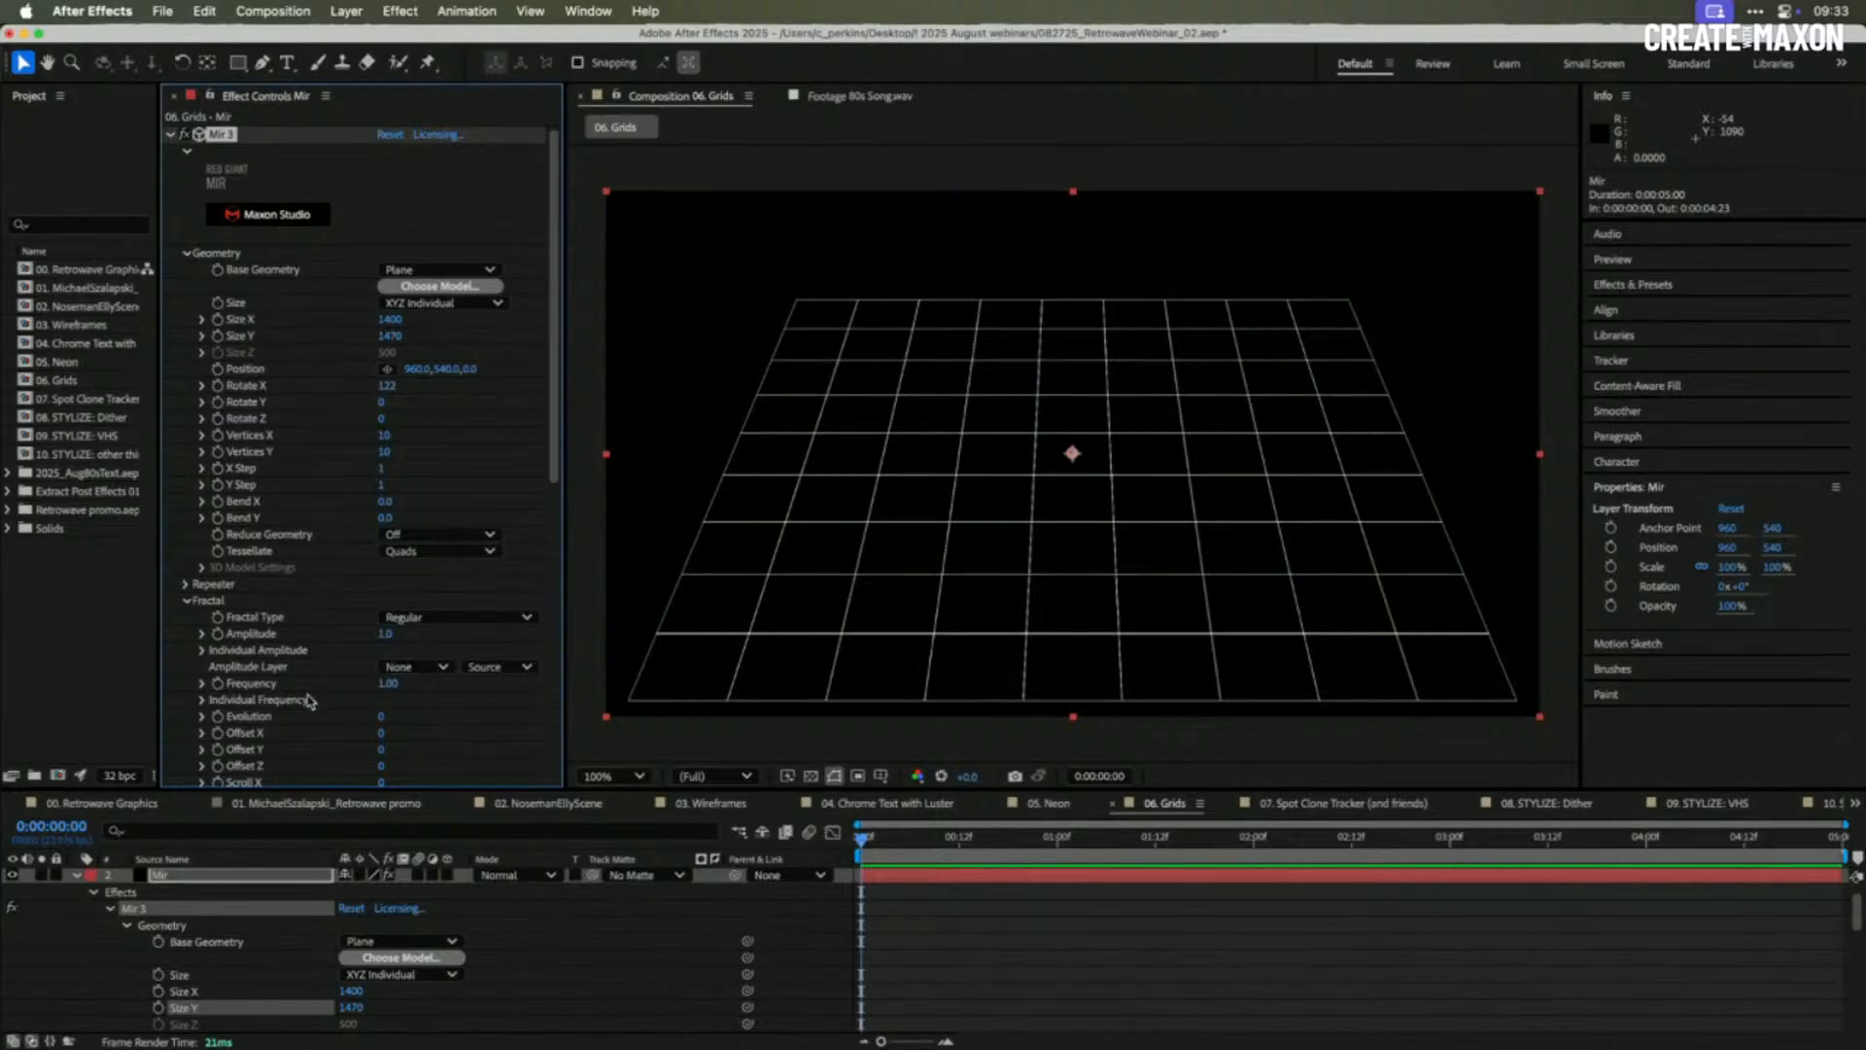
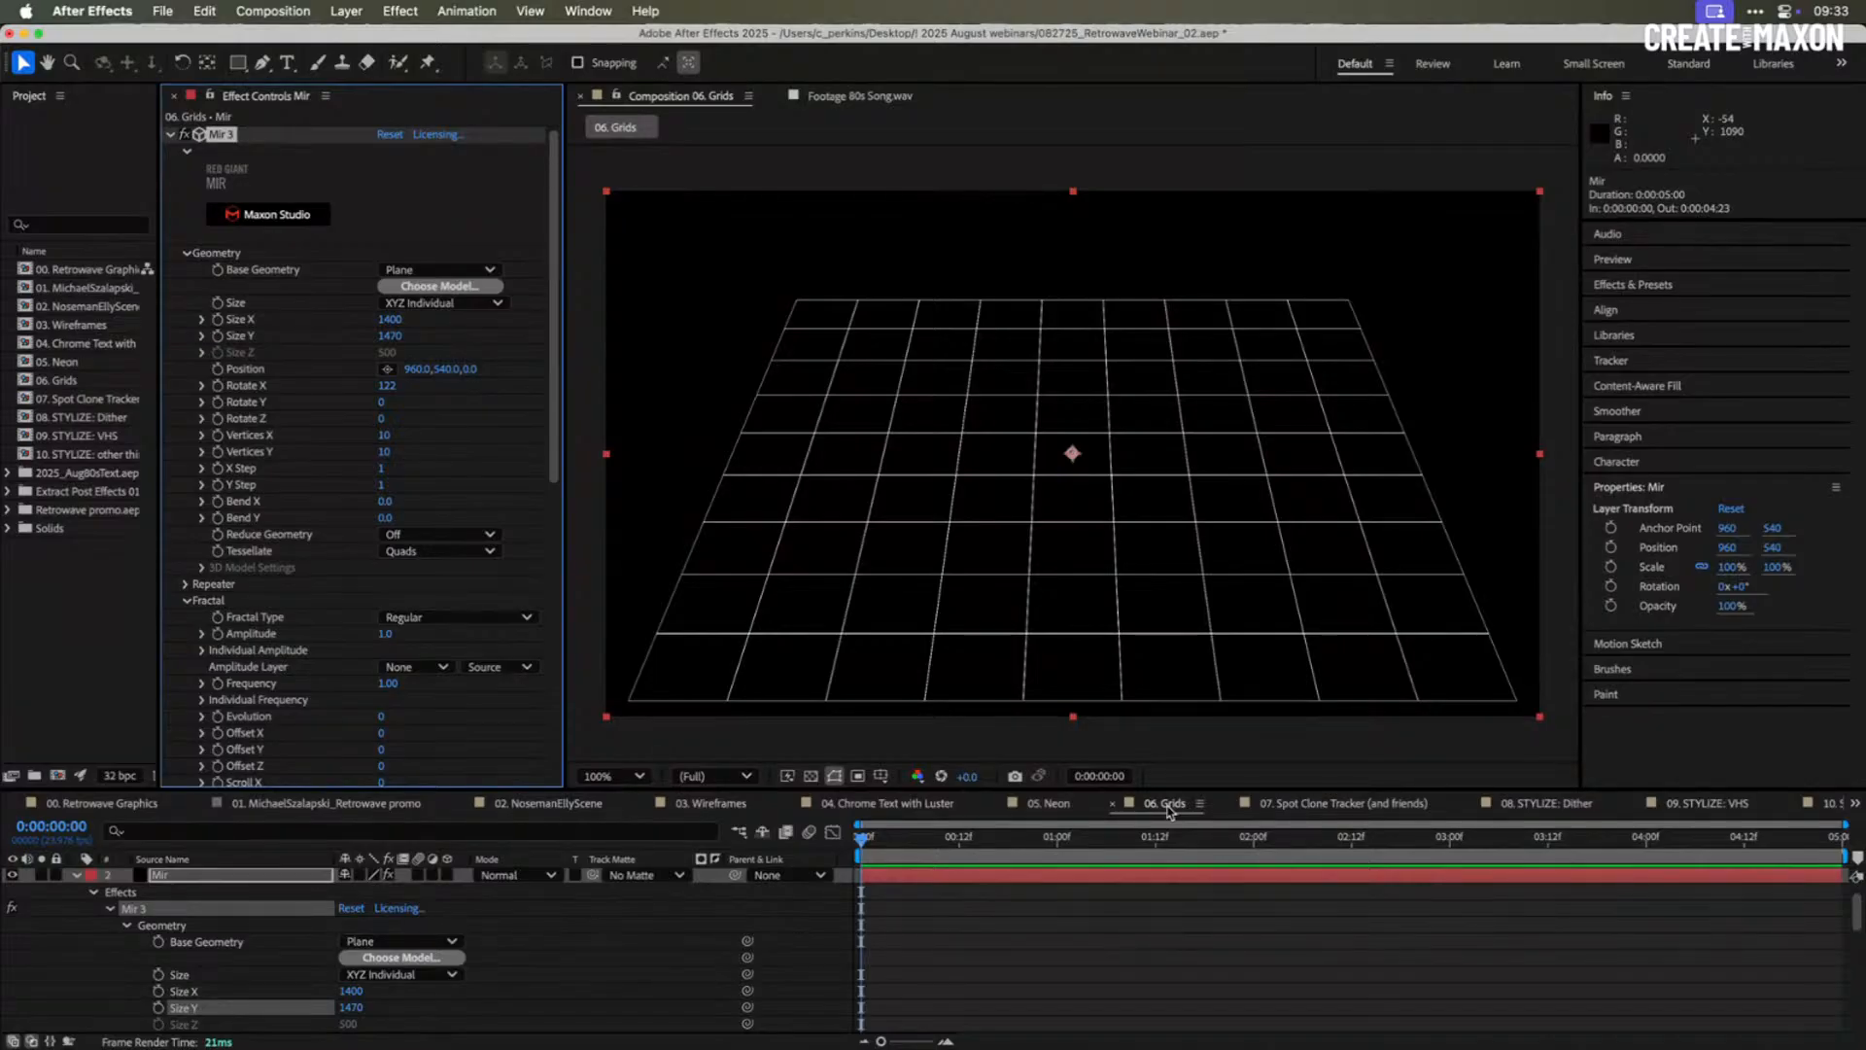
- Open the 07. Spot Clone Tracker (and friends) composition and apply the Spot Clone Tracker effect to its city sunset layer
click(1319, 807)
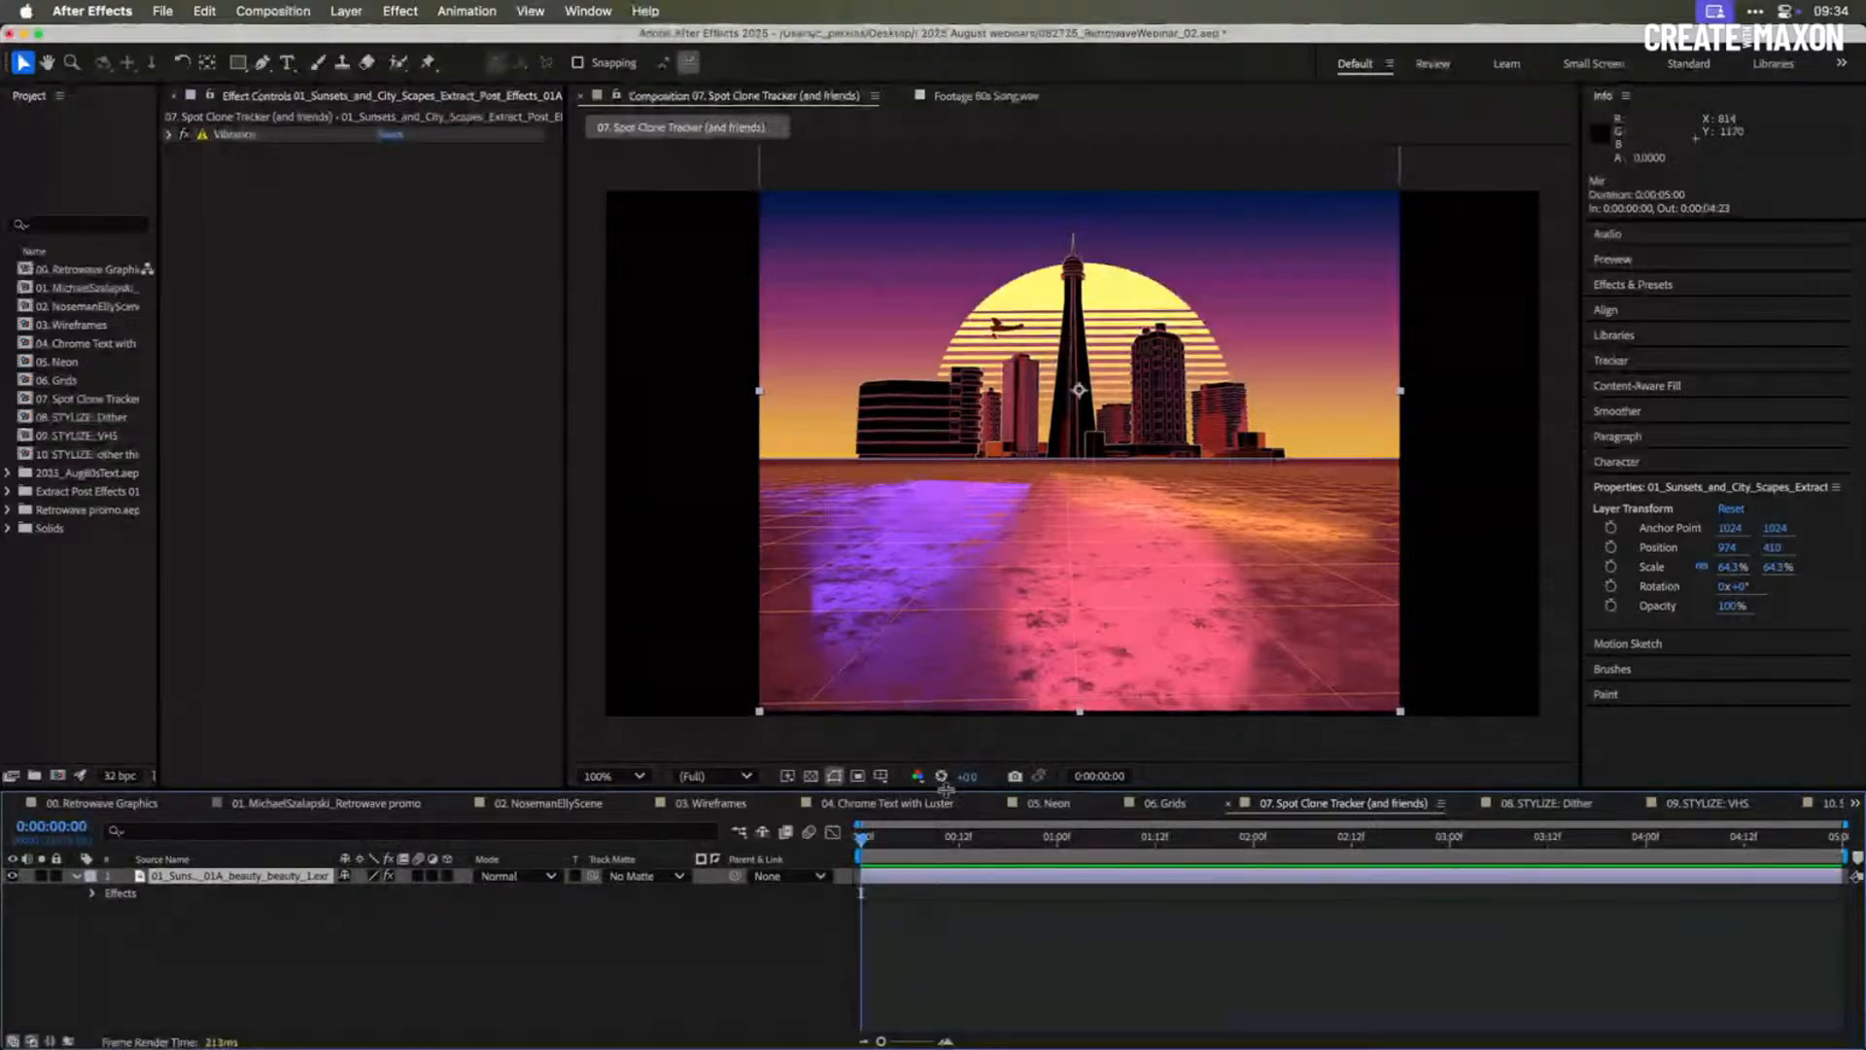
mouse_move(947, 790)
mouse_down()
mouse_move(948, 843)
mouse_move(954, 826)
mouse_up()
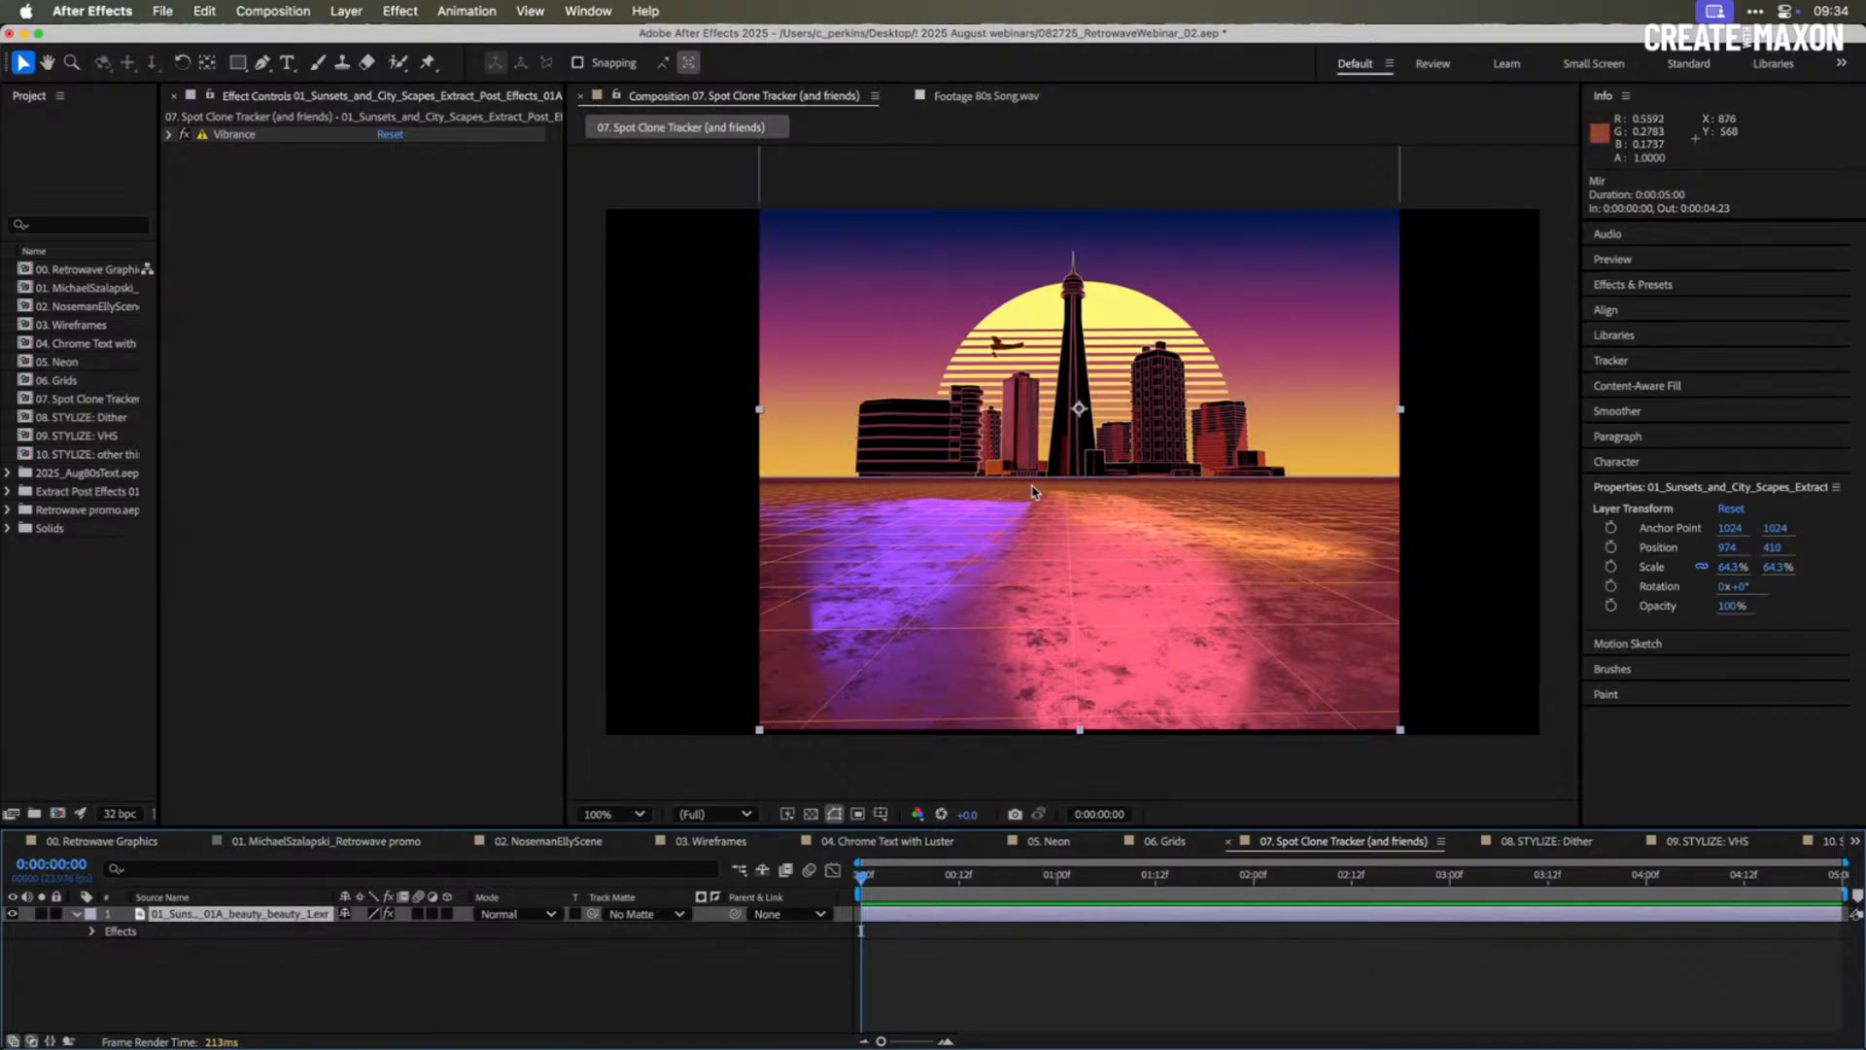
key(period)
key(space)
drag(974, 439, 945, 627)
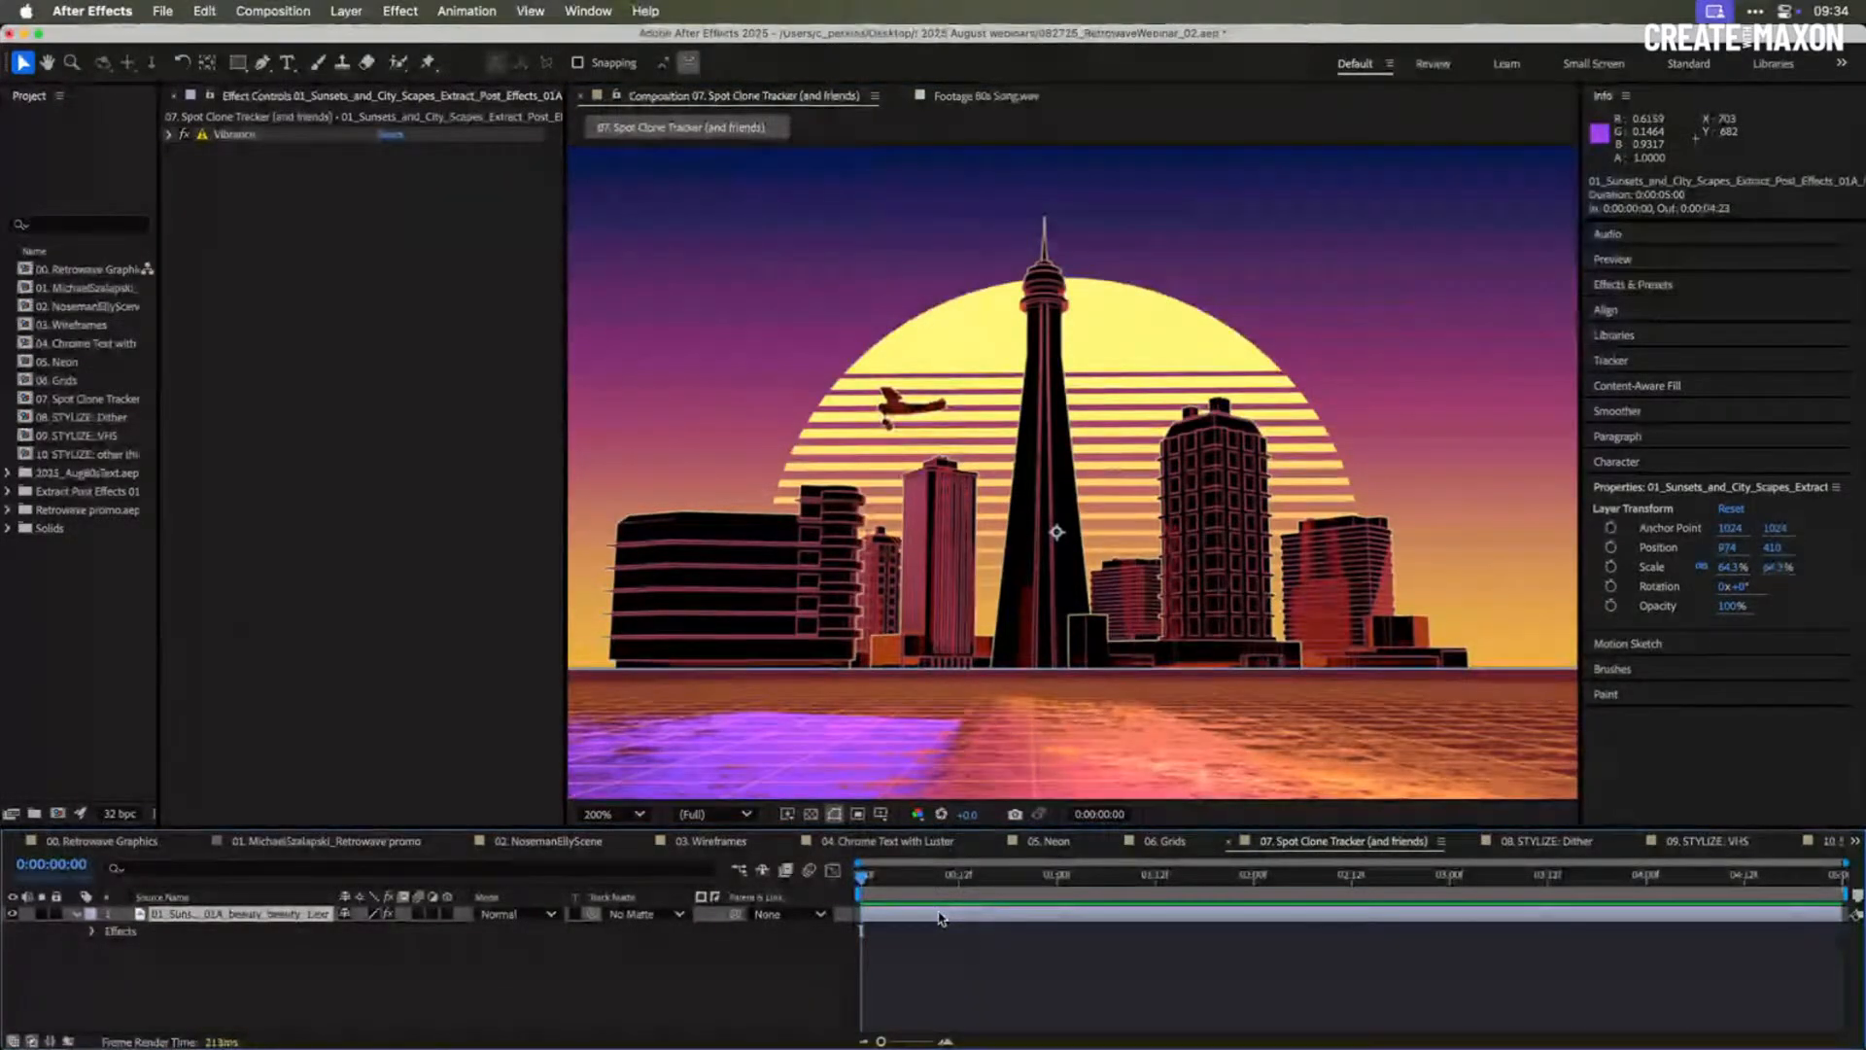
key(ctrl+space)
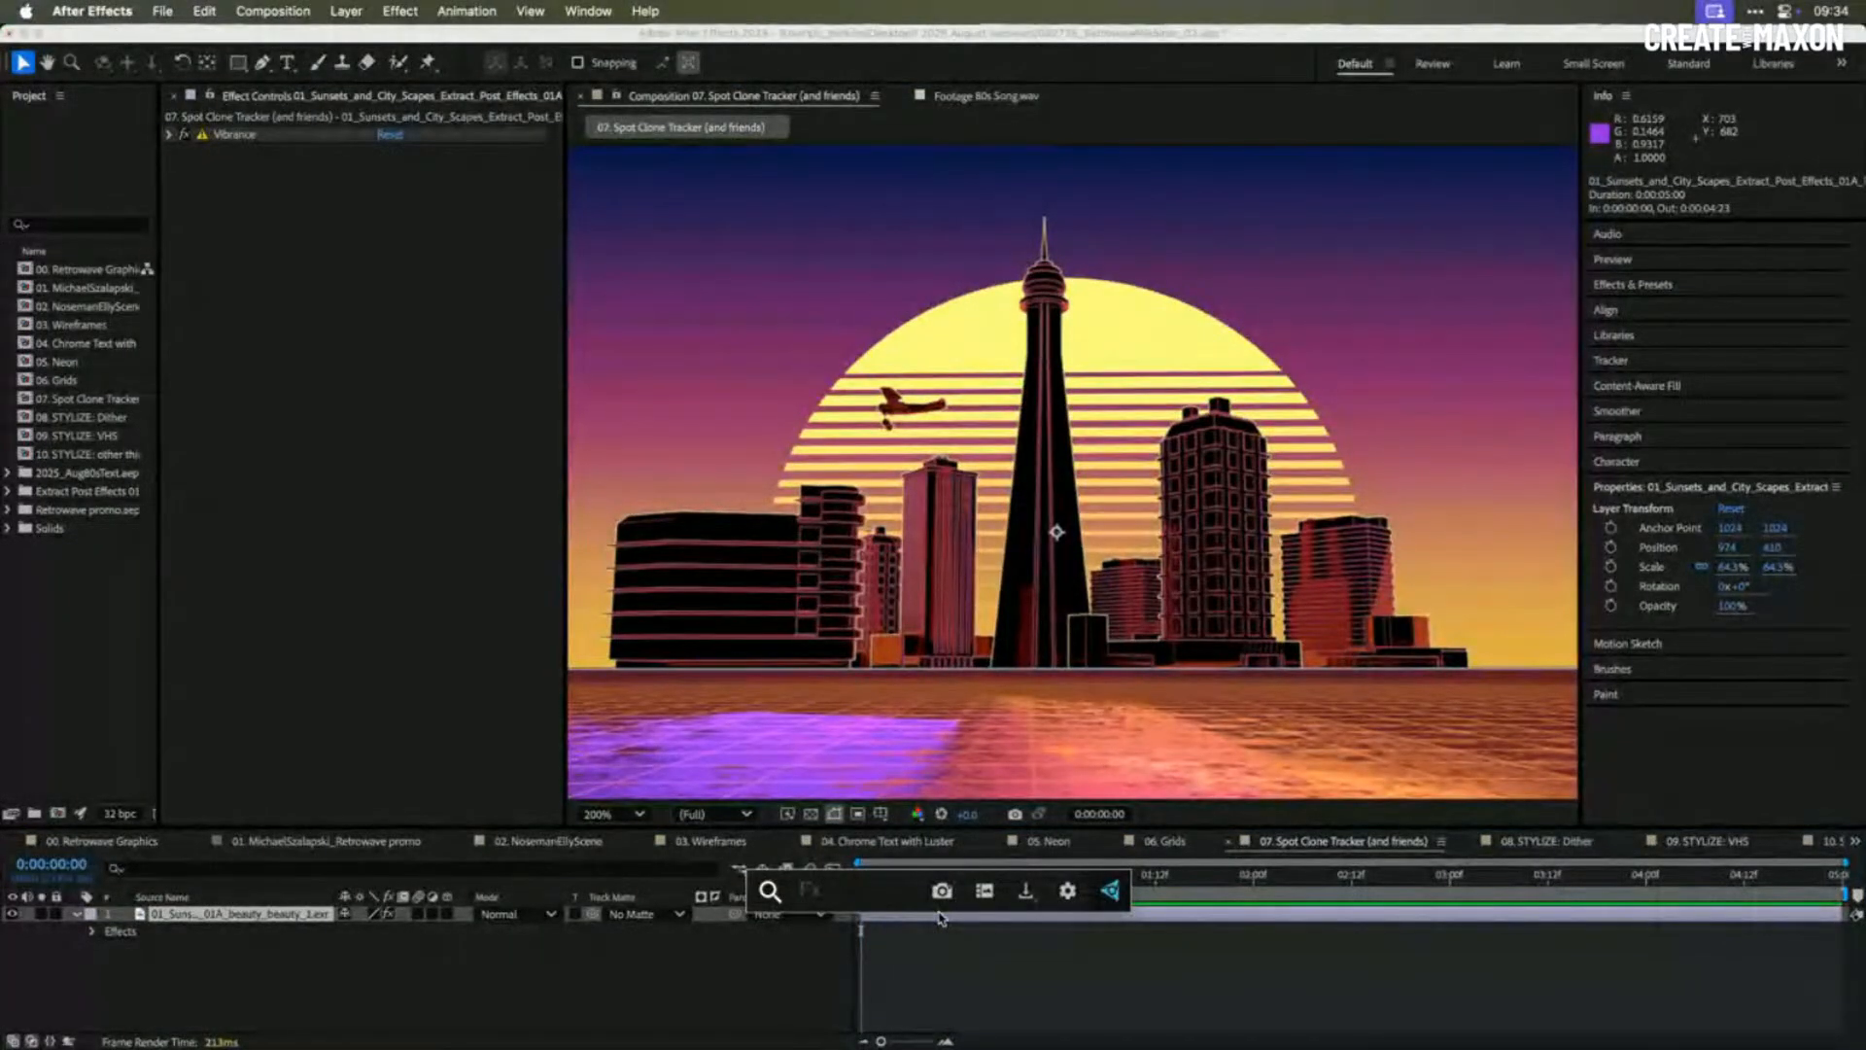
text(spot)
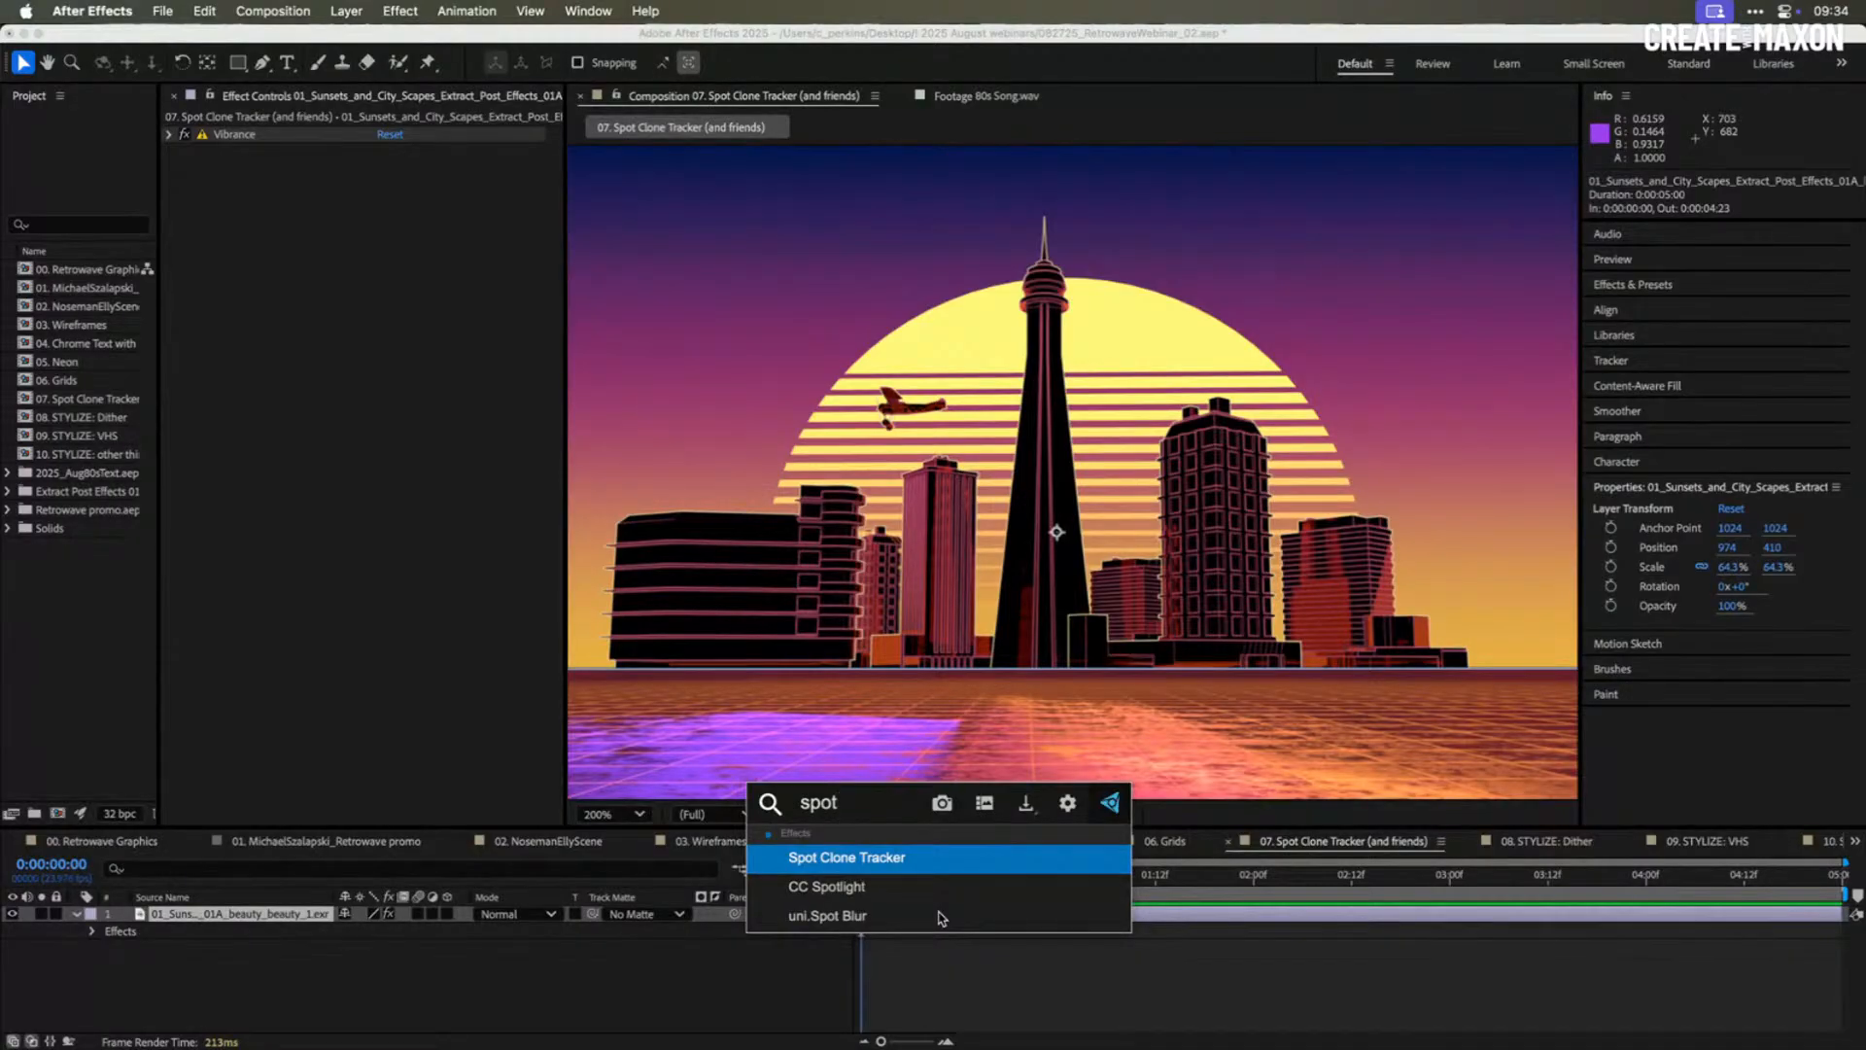
key(Return)
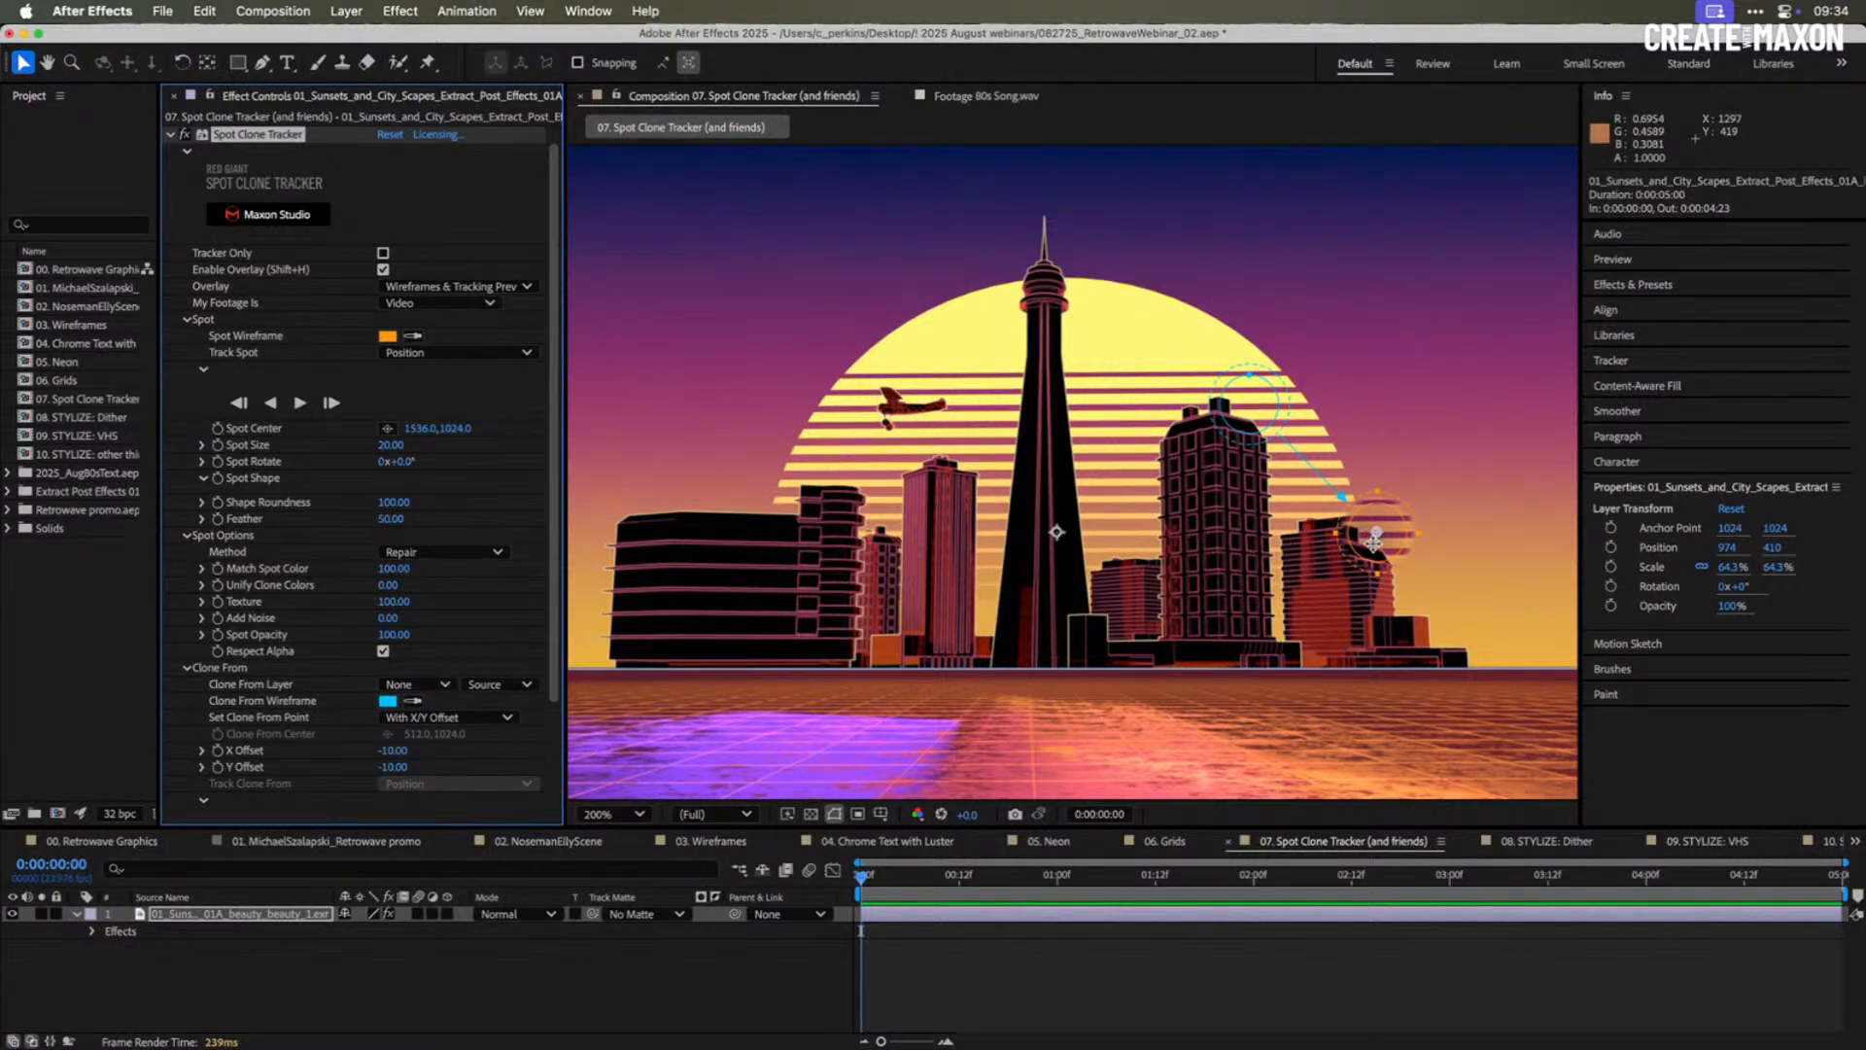
- Position the repair spot over the airplane in front of the sun, with its center at about 780.9, 827.3
drag(1373, 541, 1120, 505)
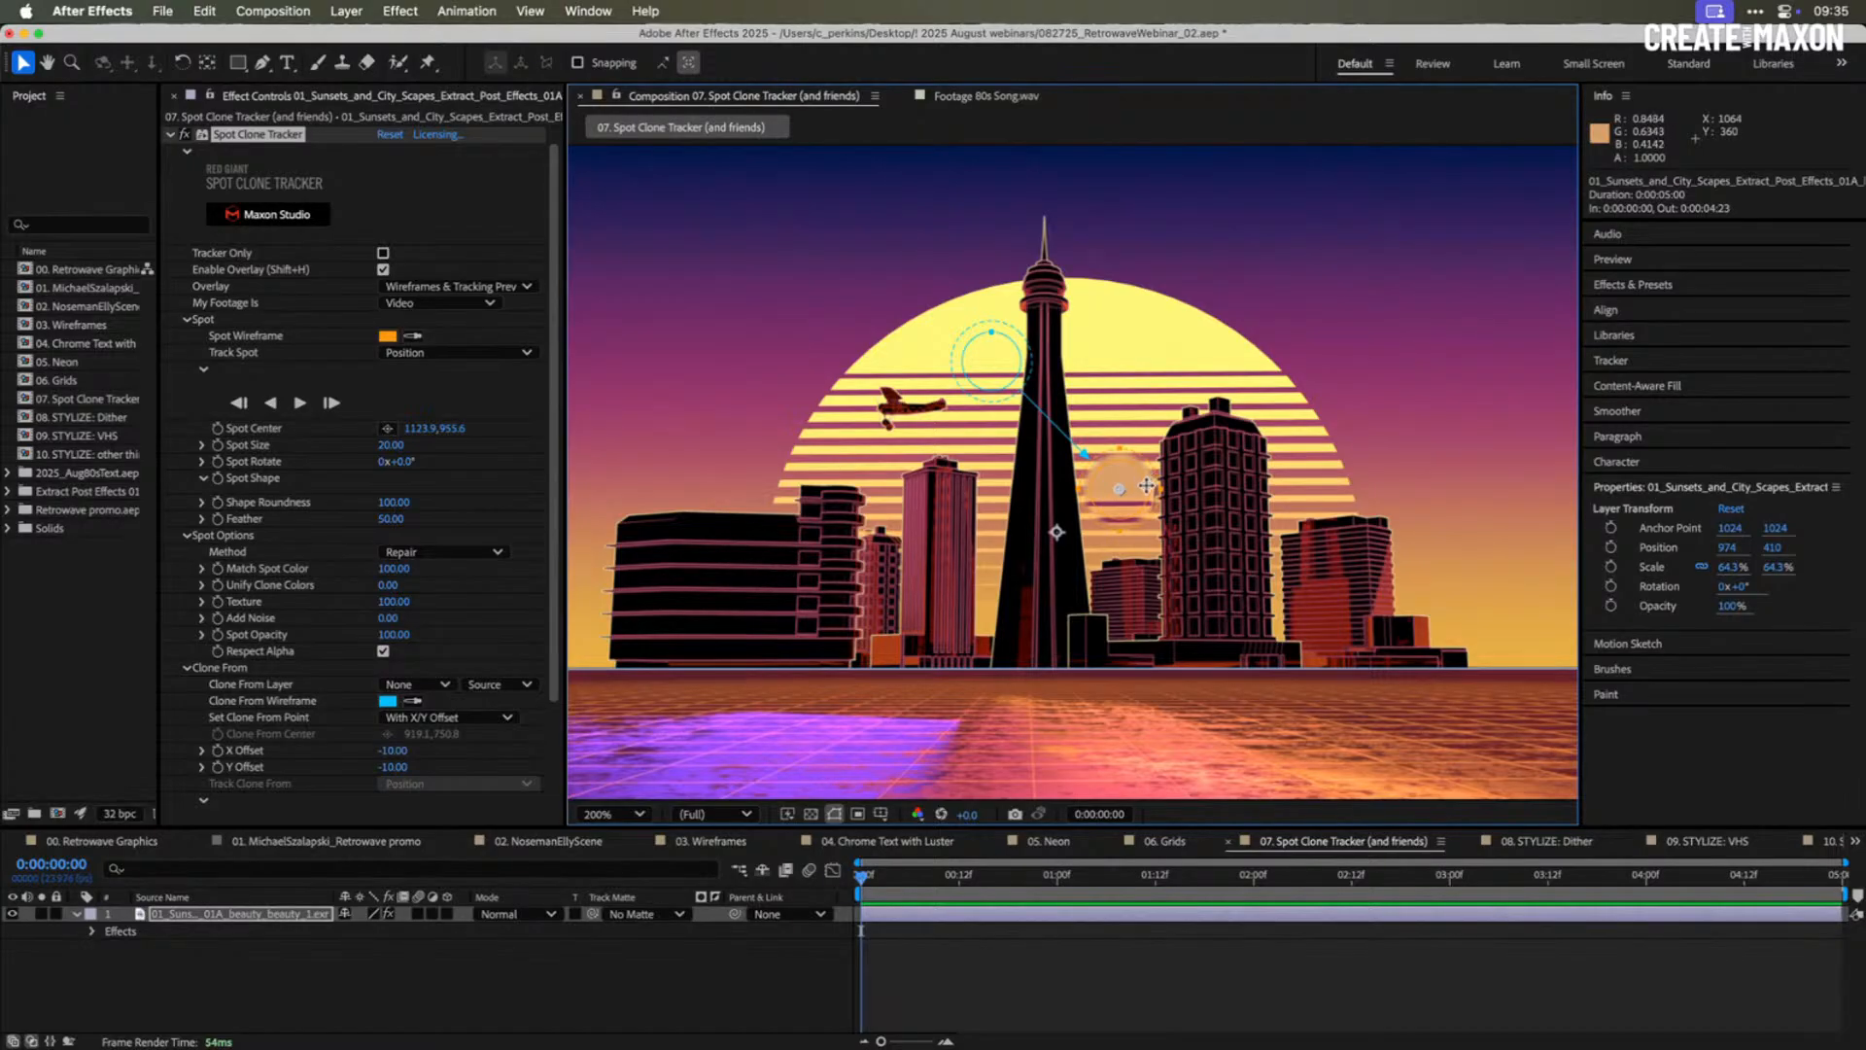
key(period)
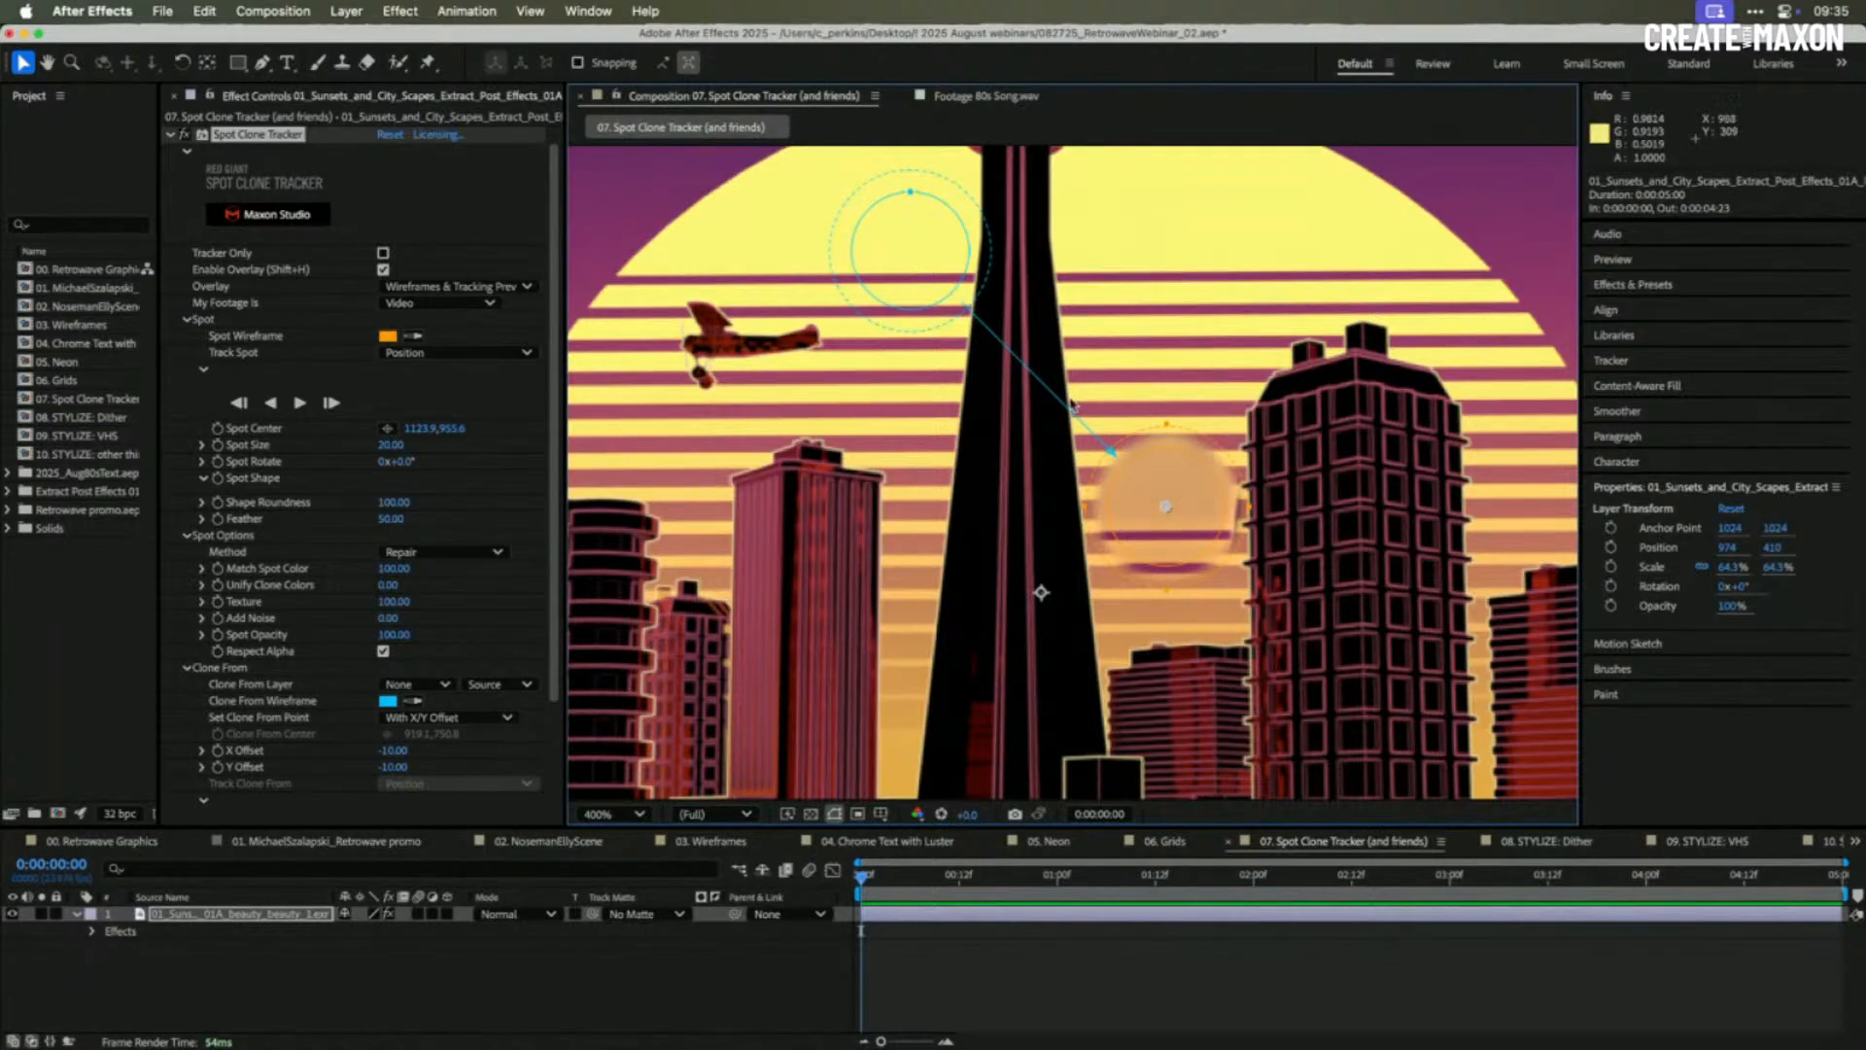
drag(1171, 491, 739, 336)
key(comma)
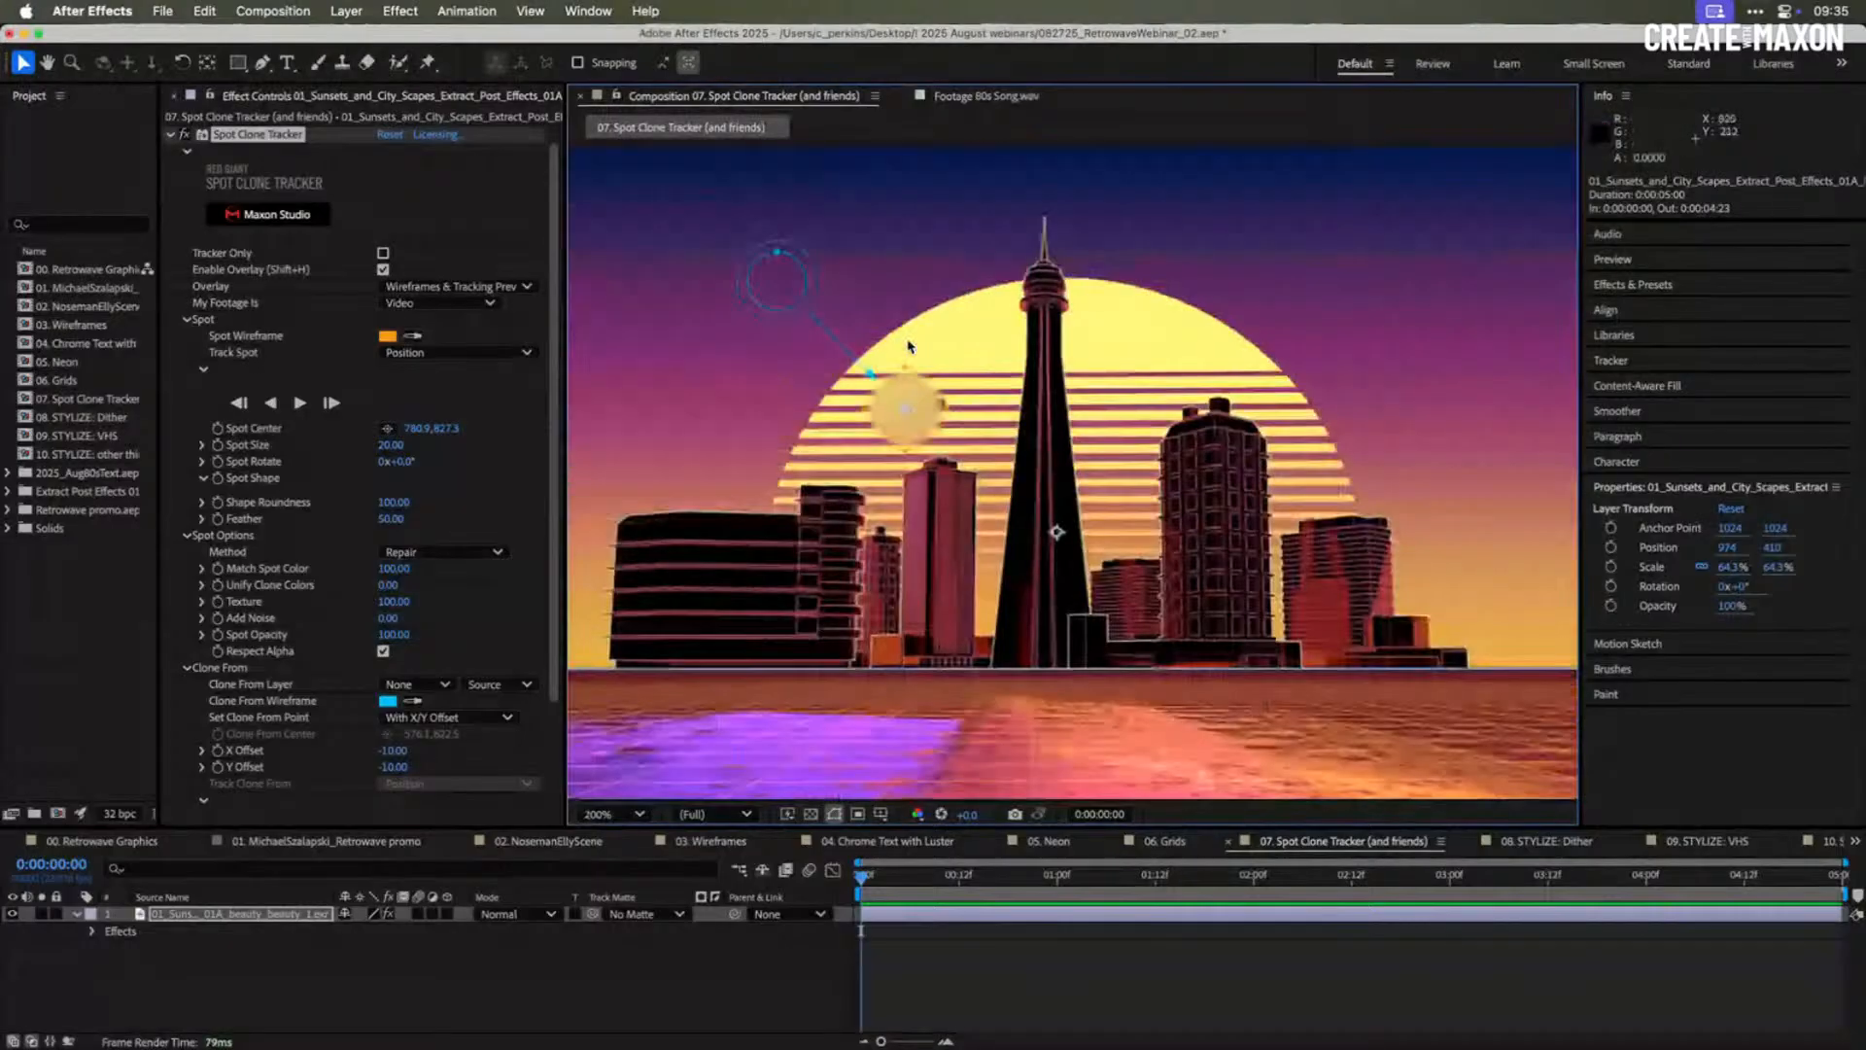
- Widen the spot shape to cover the whole airplane and set its Feather to 0
key(period)
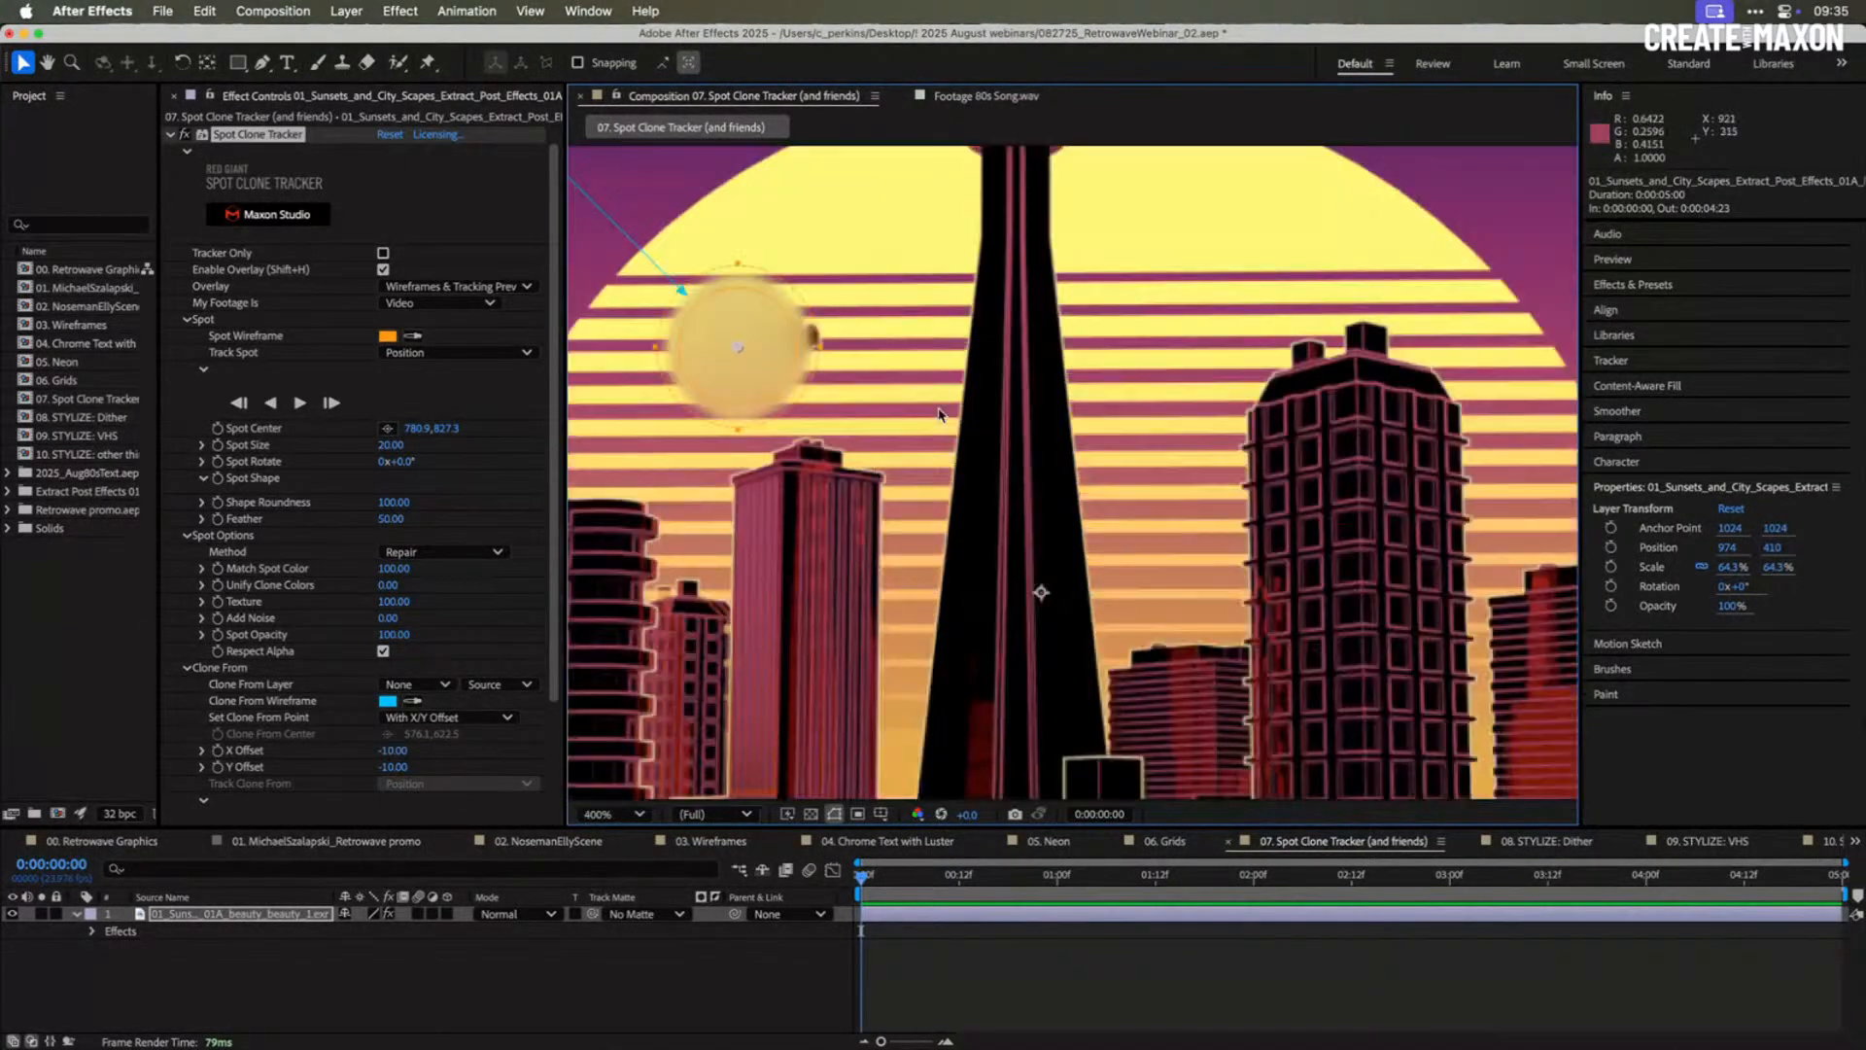
key(space)
drag(920, 365, 1031, 386)
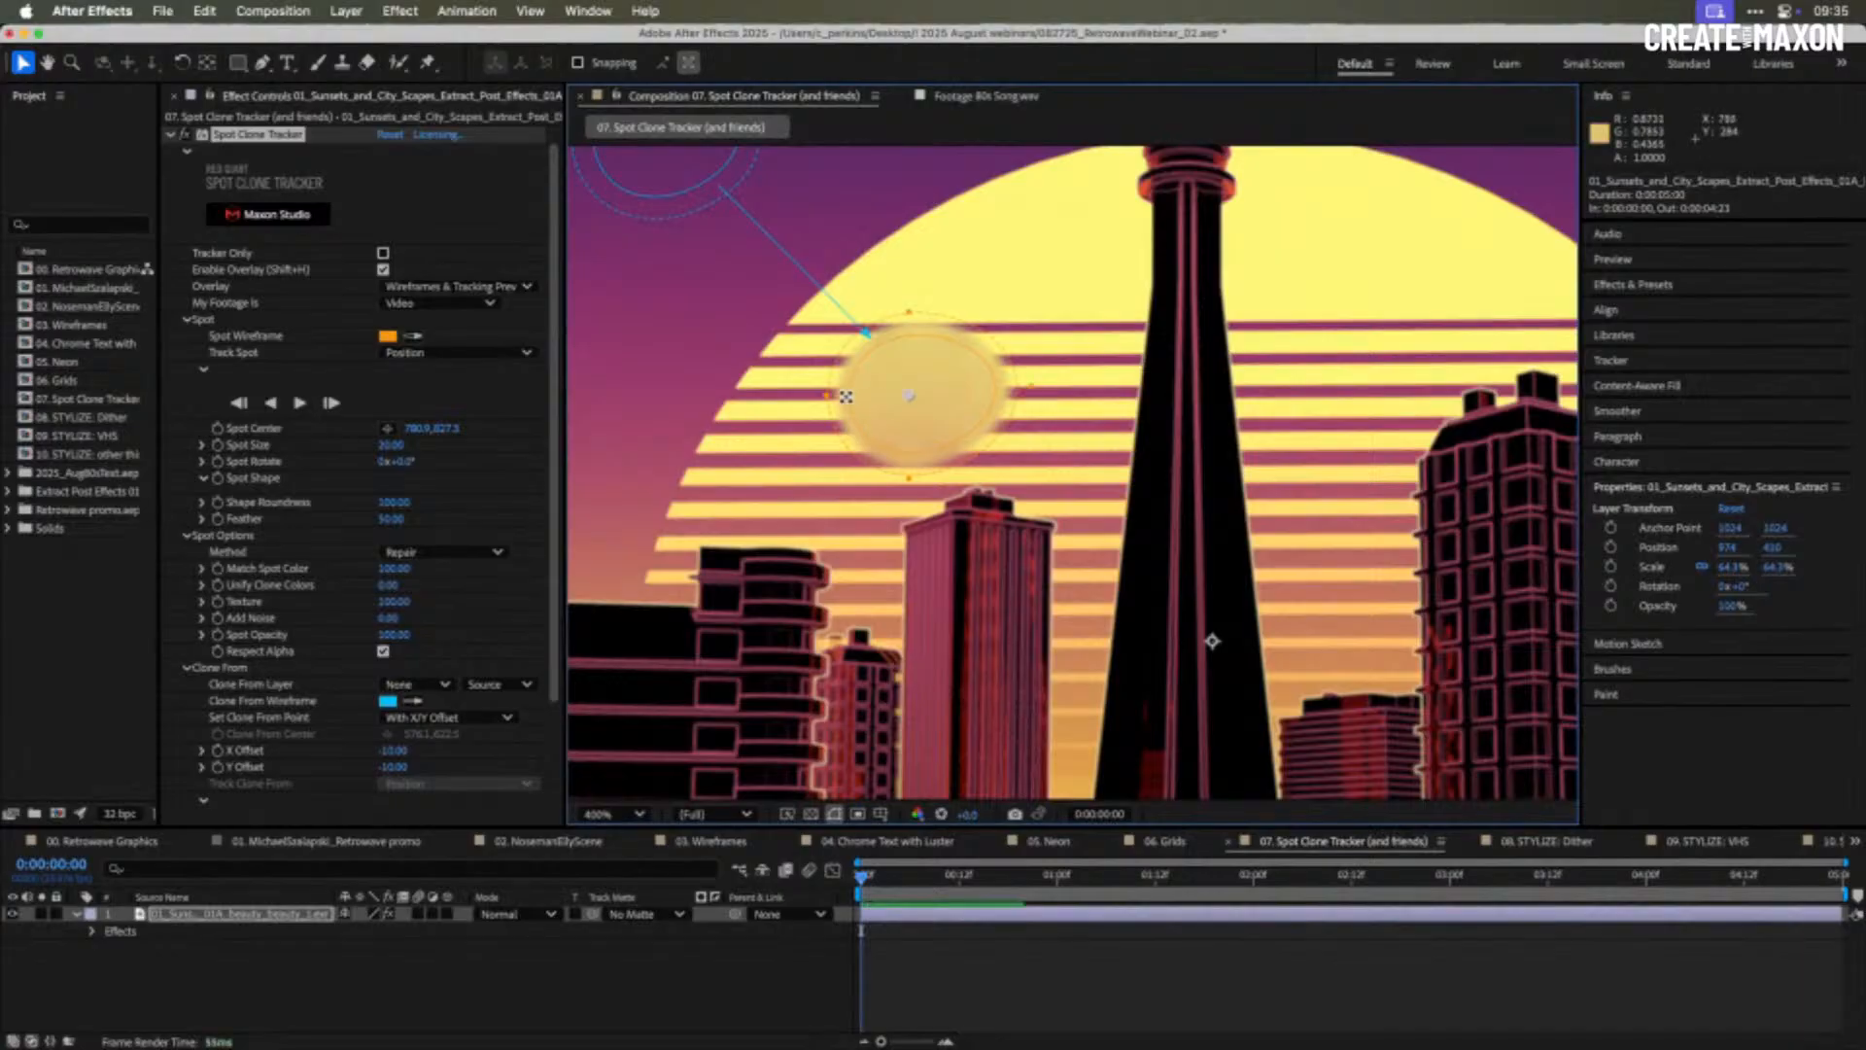
drag(827, 397, 814, 397)
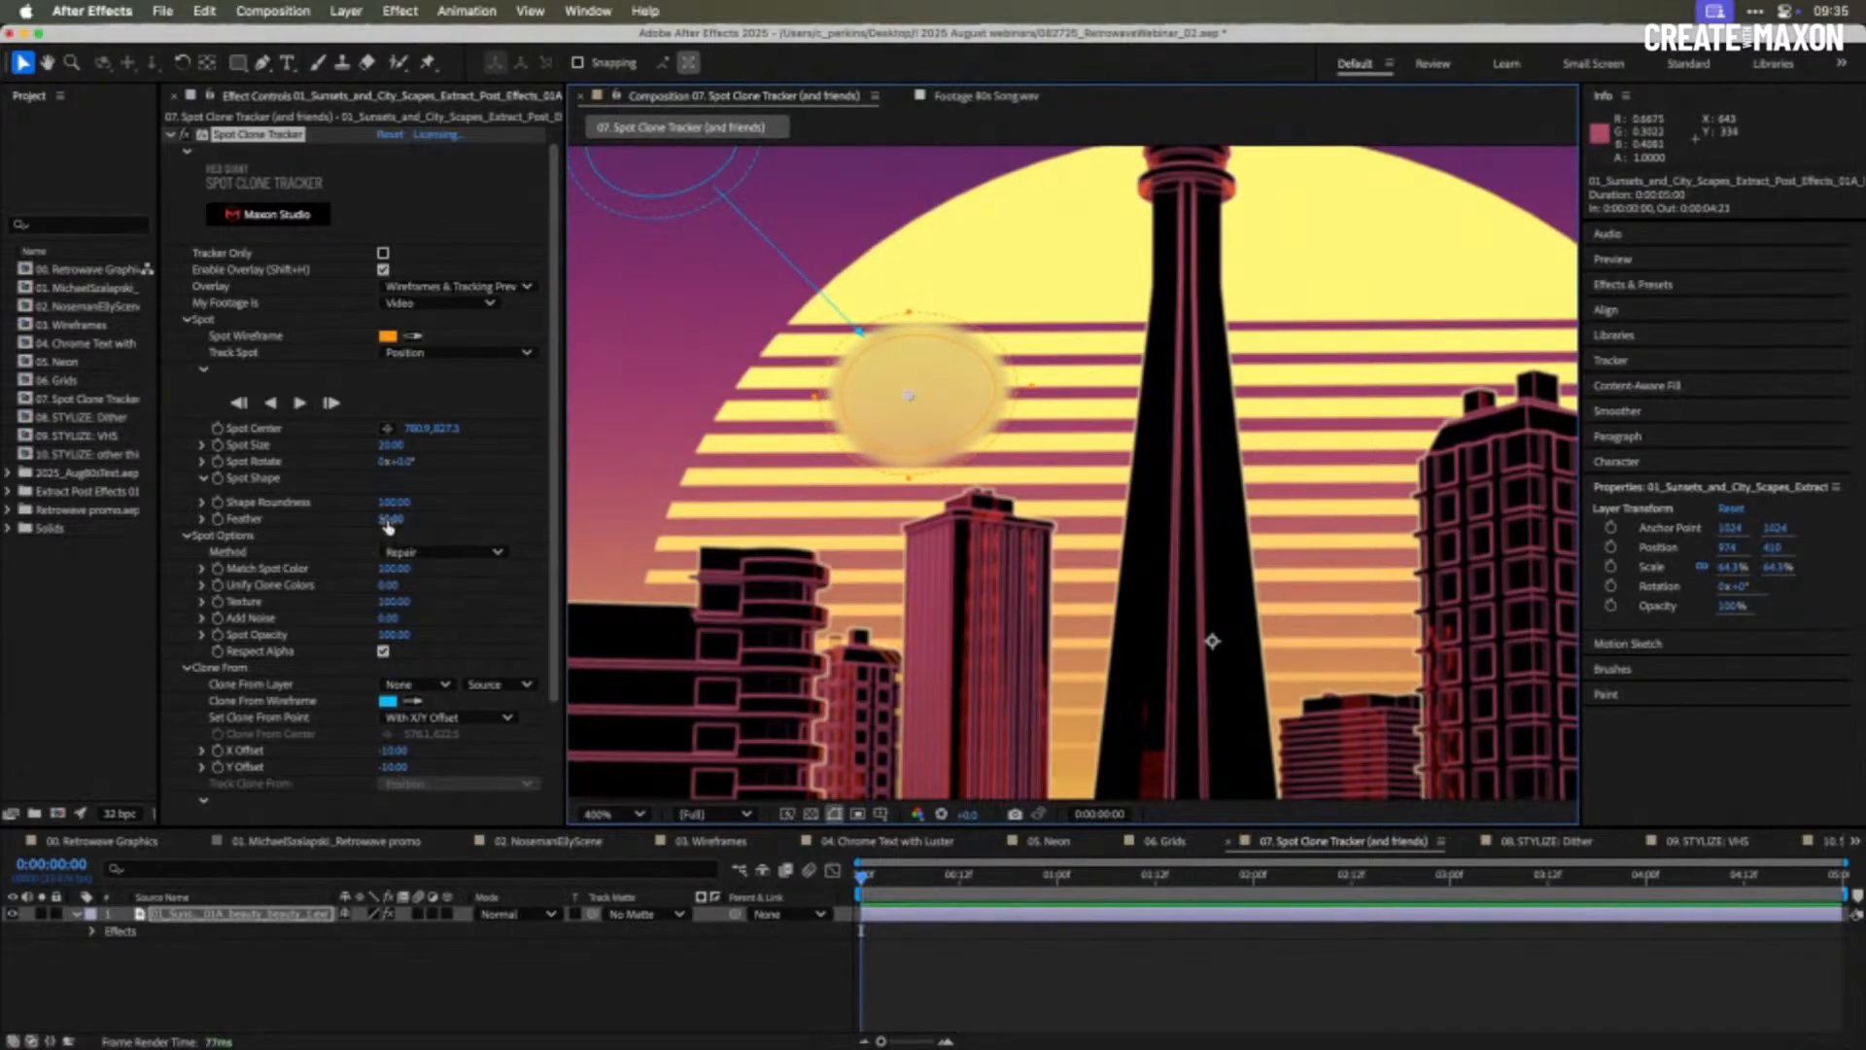
drag(391, 519, 309, 518)
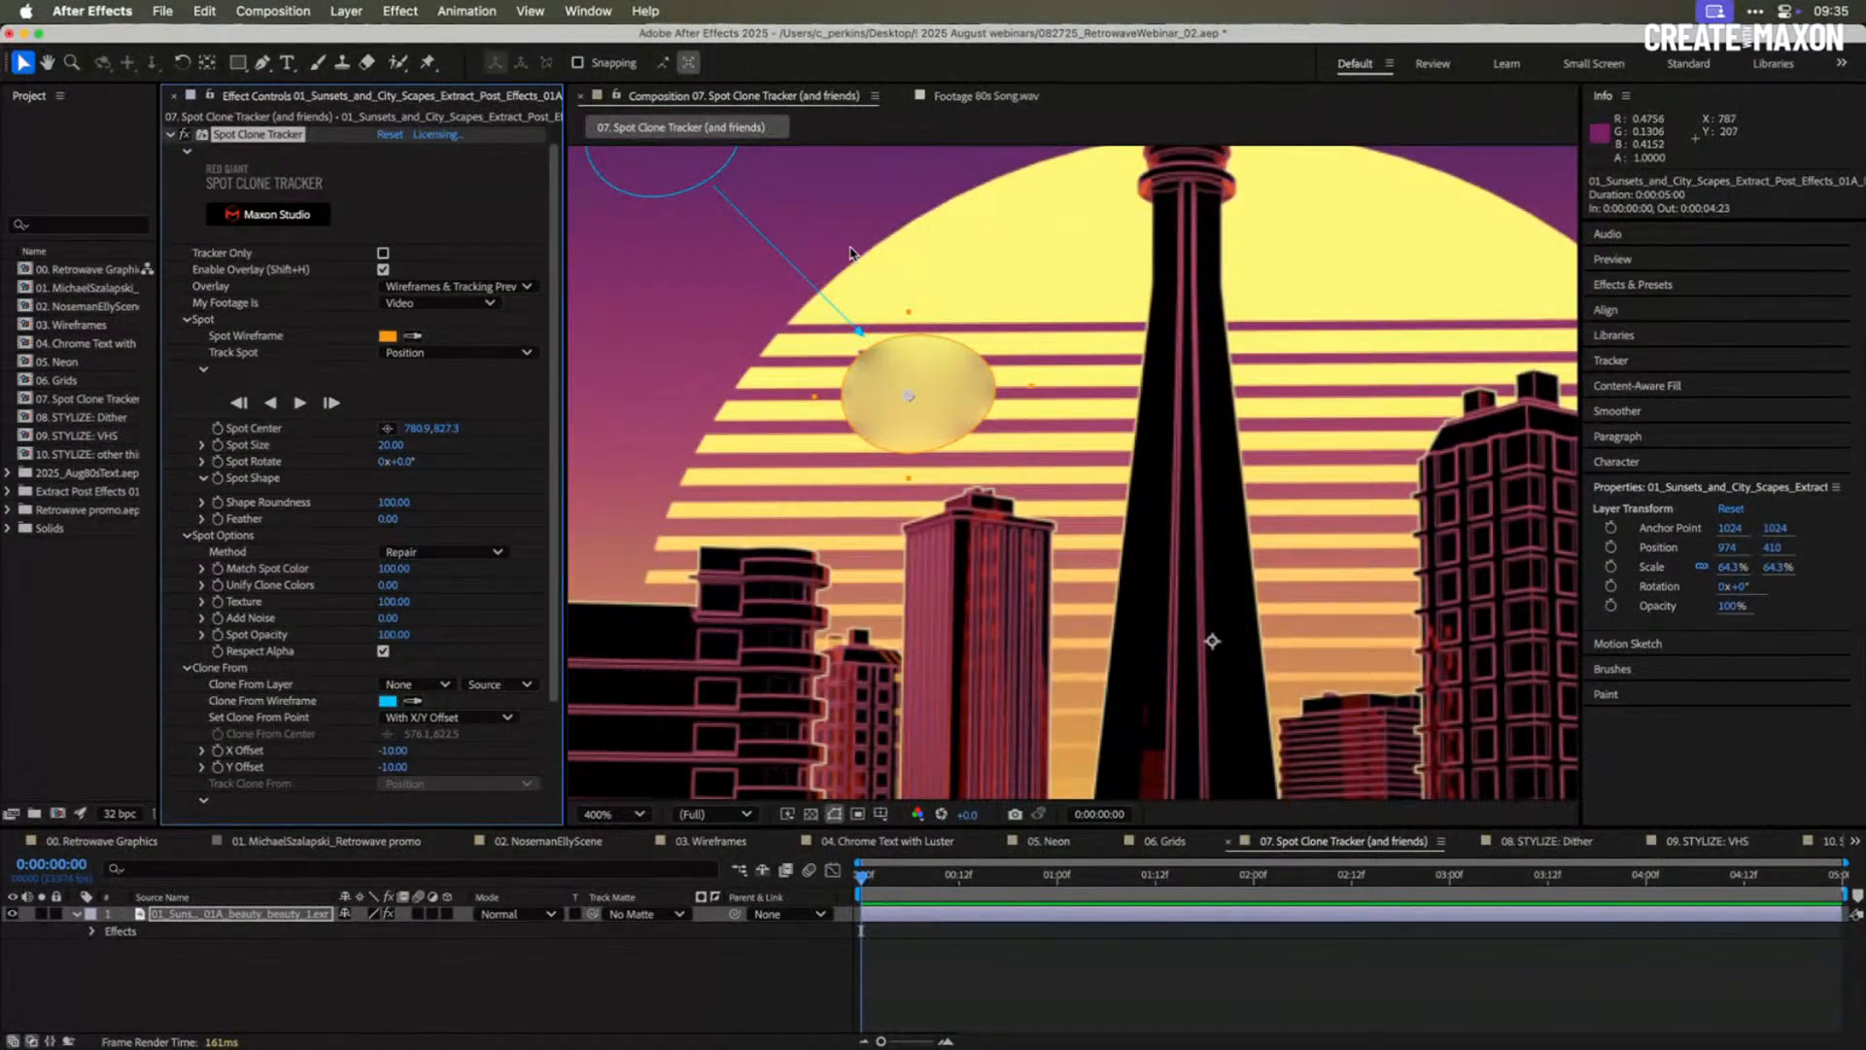
drag(857, 245, 848, 253)
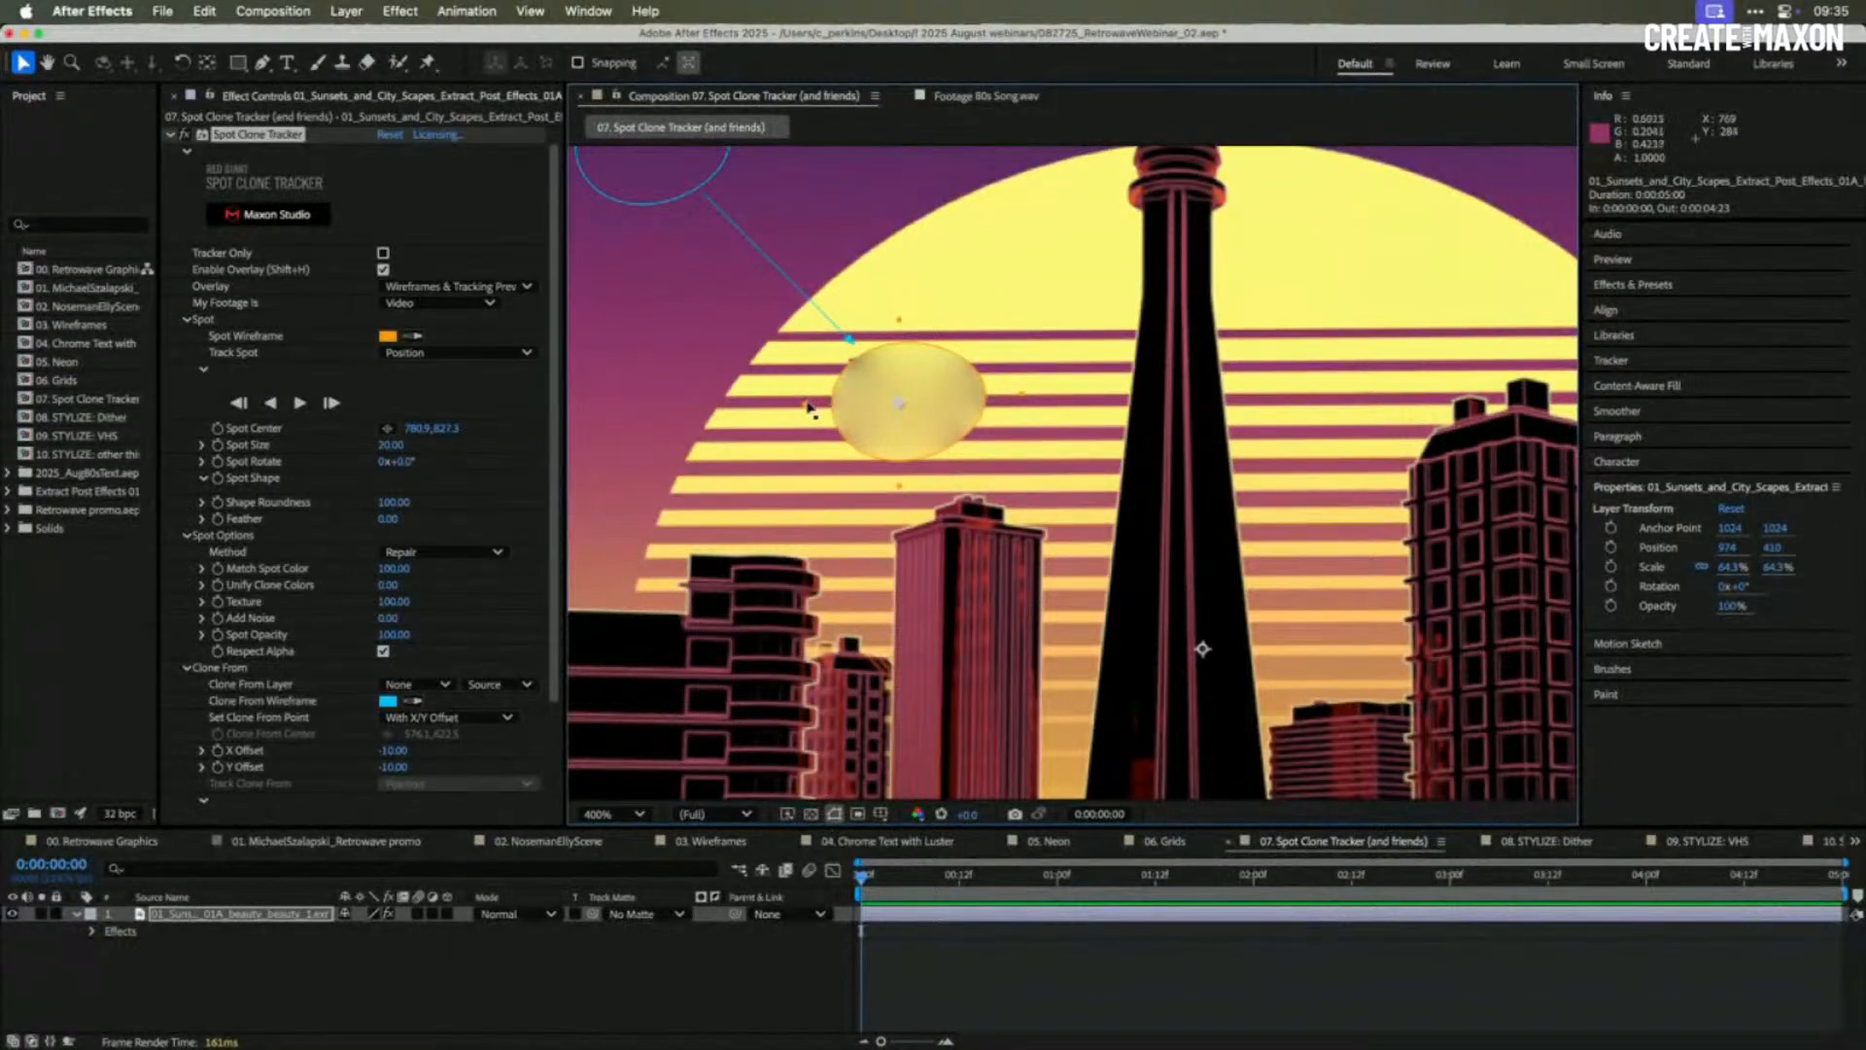
drag(806, 403, 795, 400)
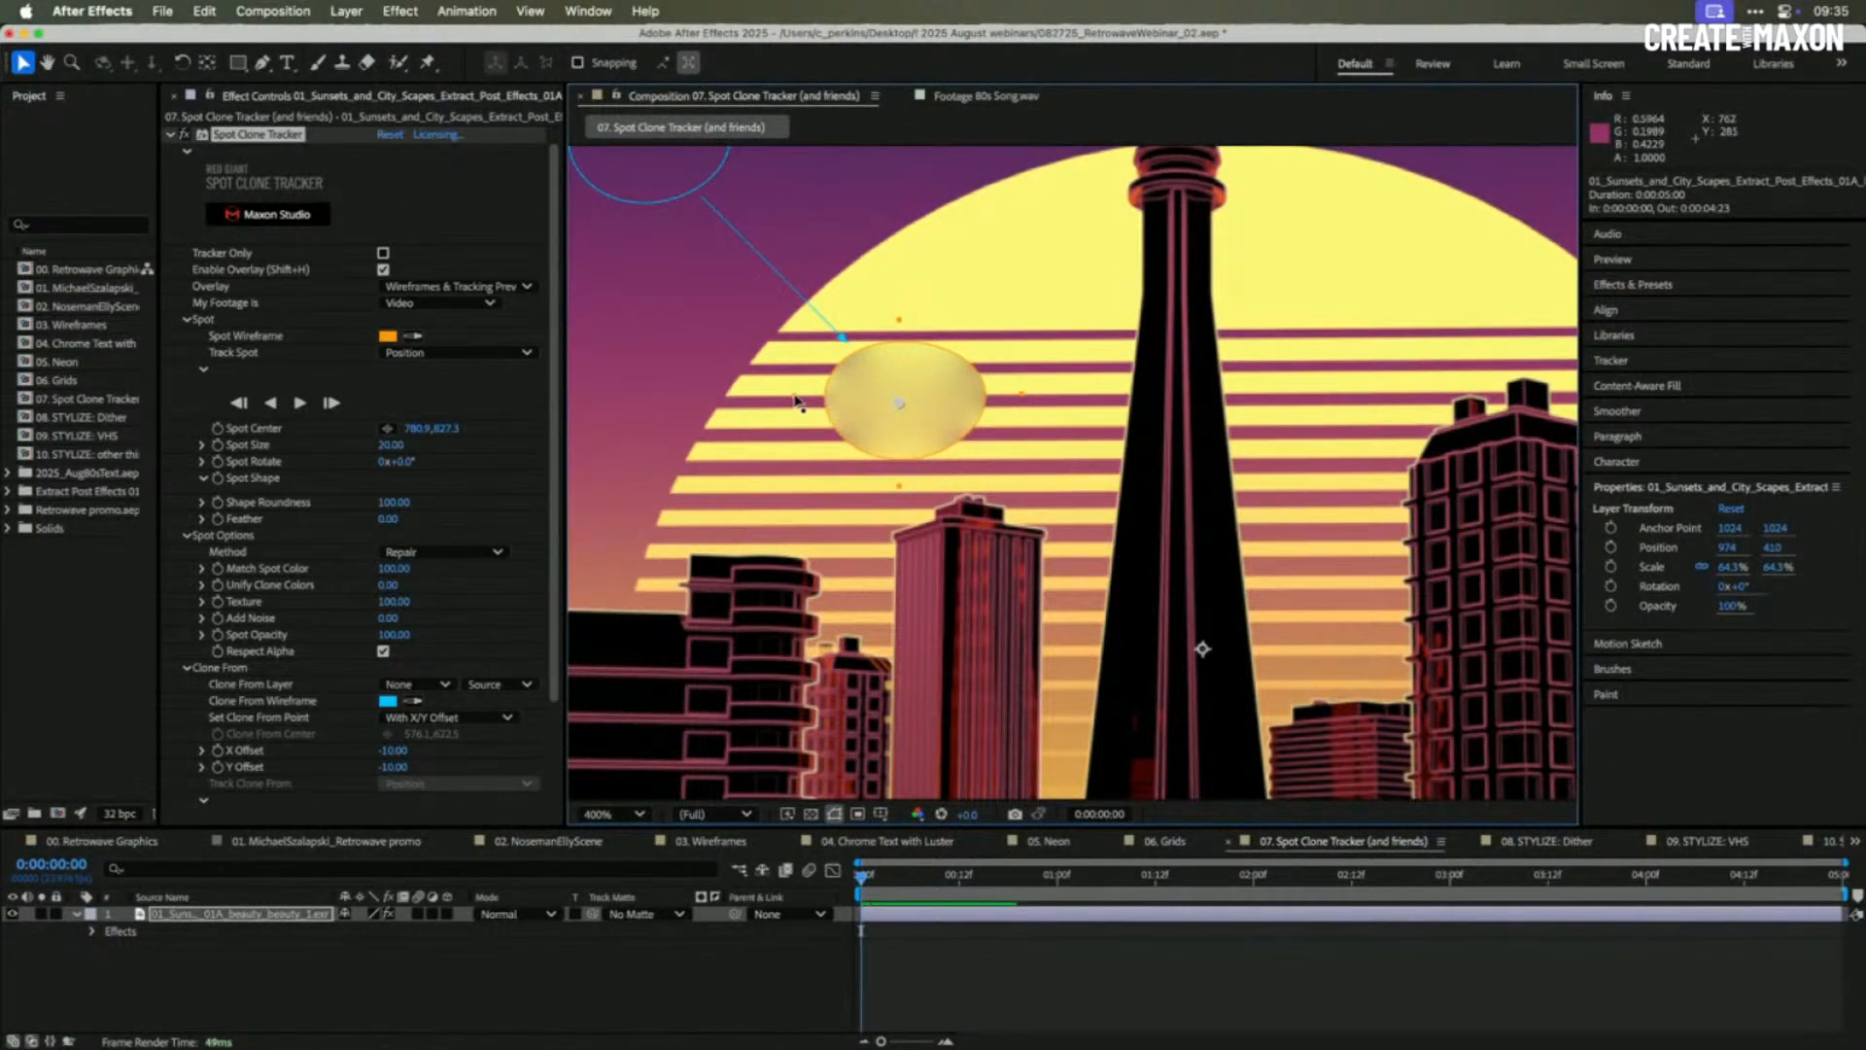
- Place the clone source on the sun stripes across the tower, at about 16.81 X and -0.13 Y offset, and set Feather to 17
mouse_move(651, 175)
mouse_down()
mouse_move(1015, 233)
mouse_move(1118, 277)
mouse_move(1322, 429)
mouse_up()
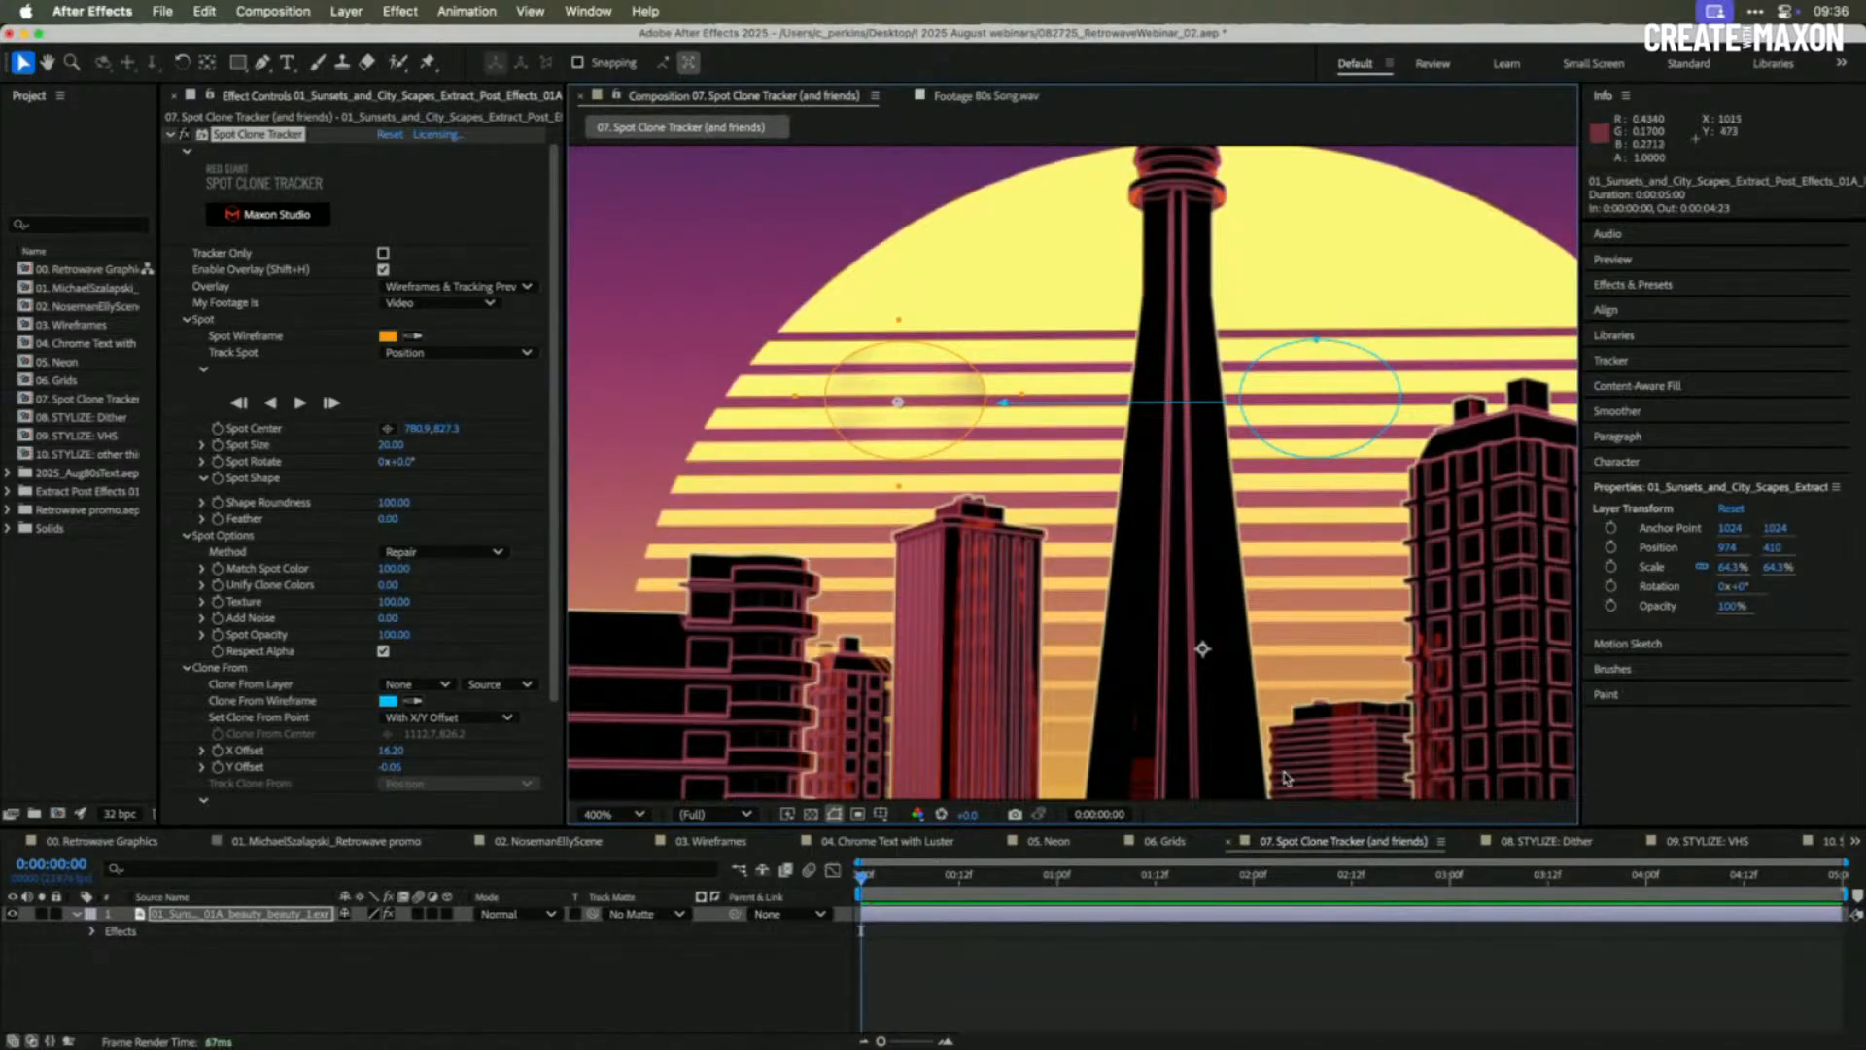
click(1295, 982)
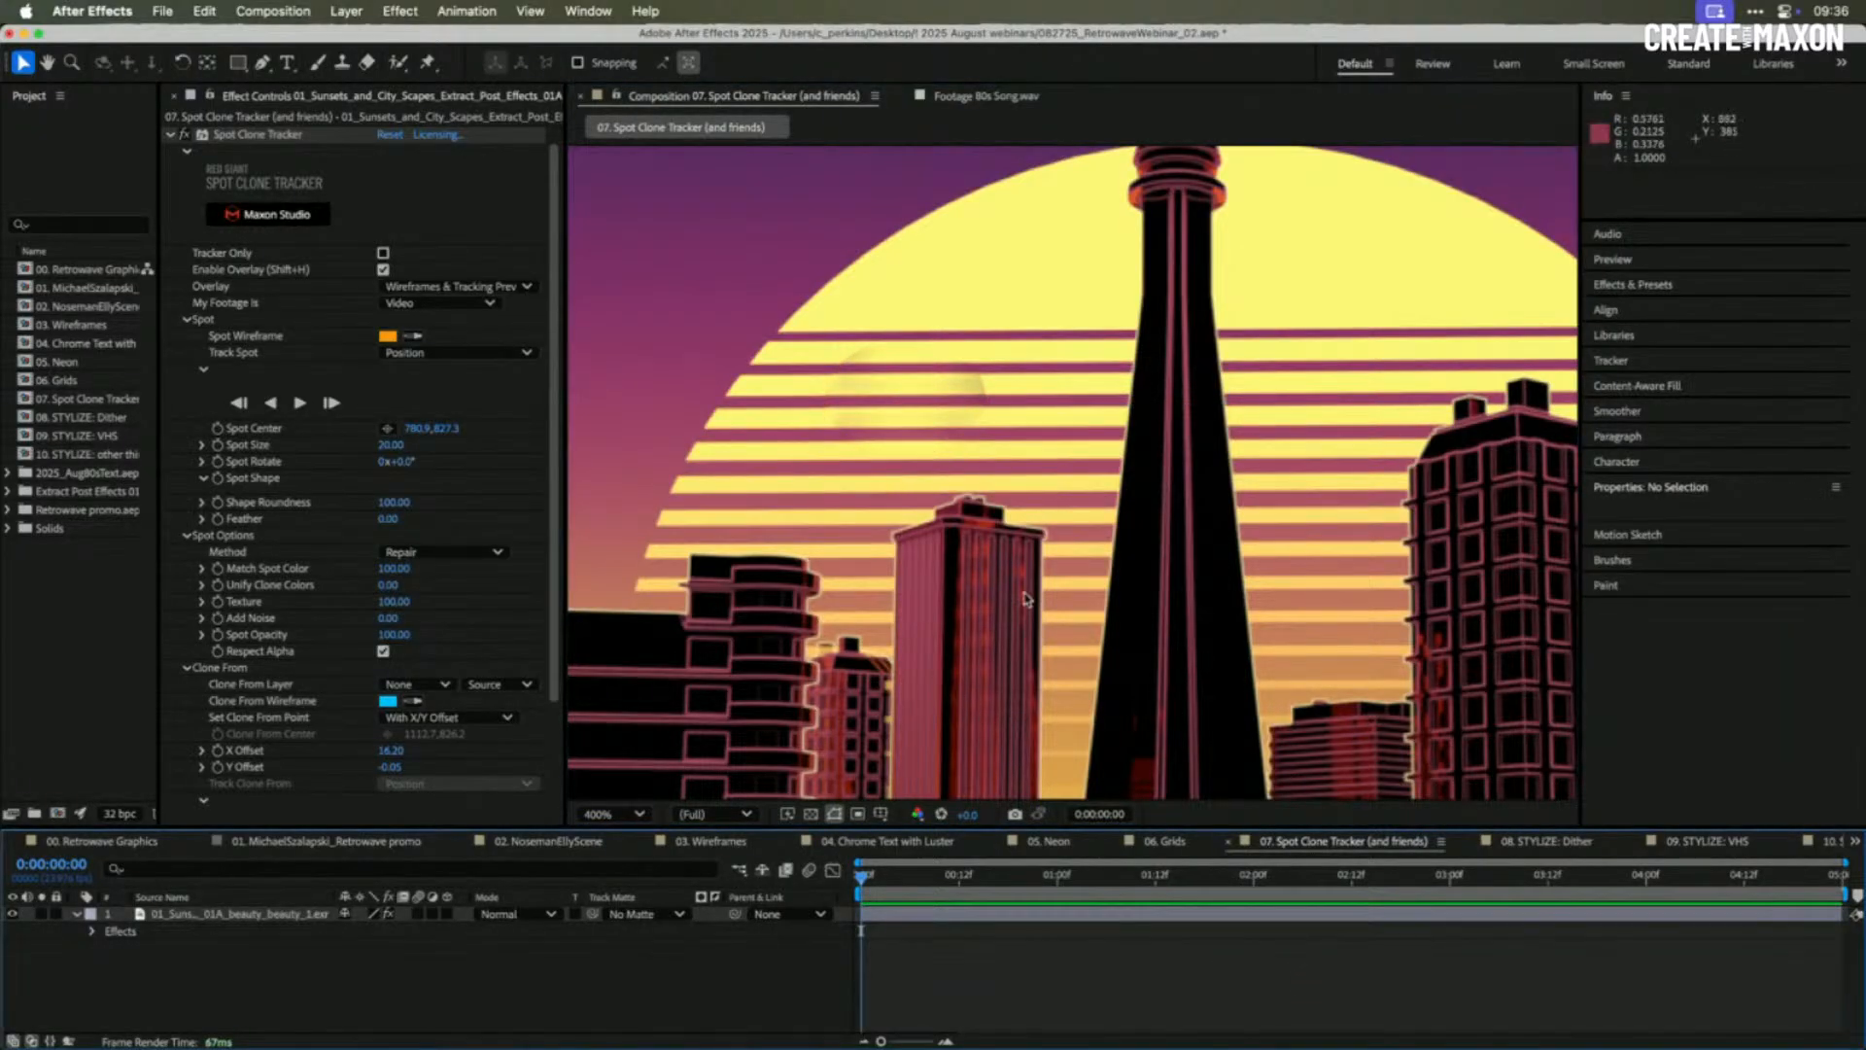
click(900, 394)
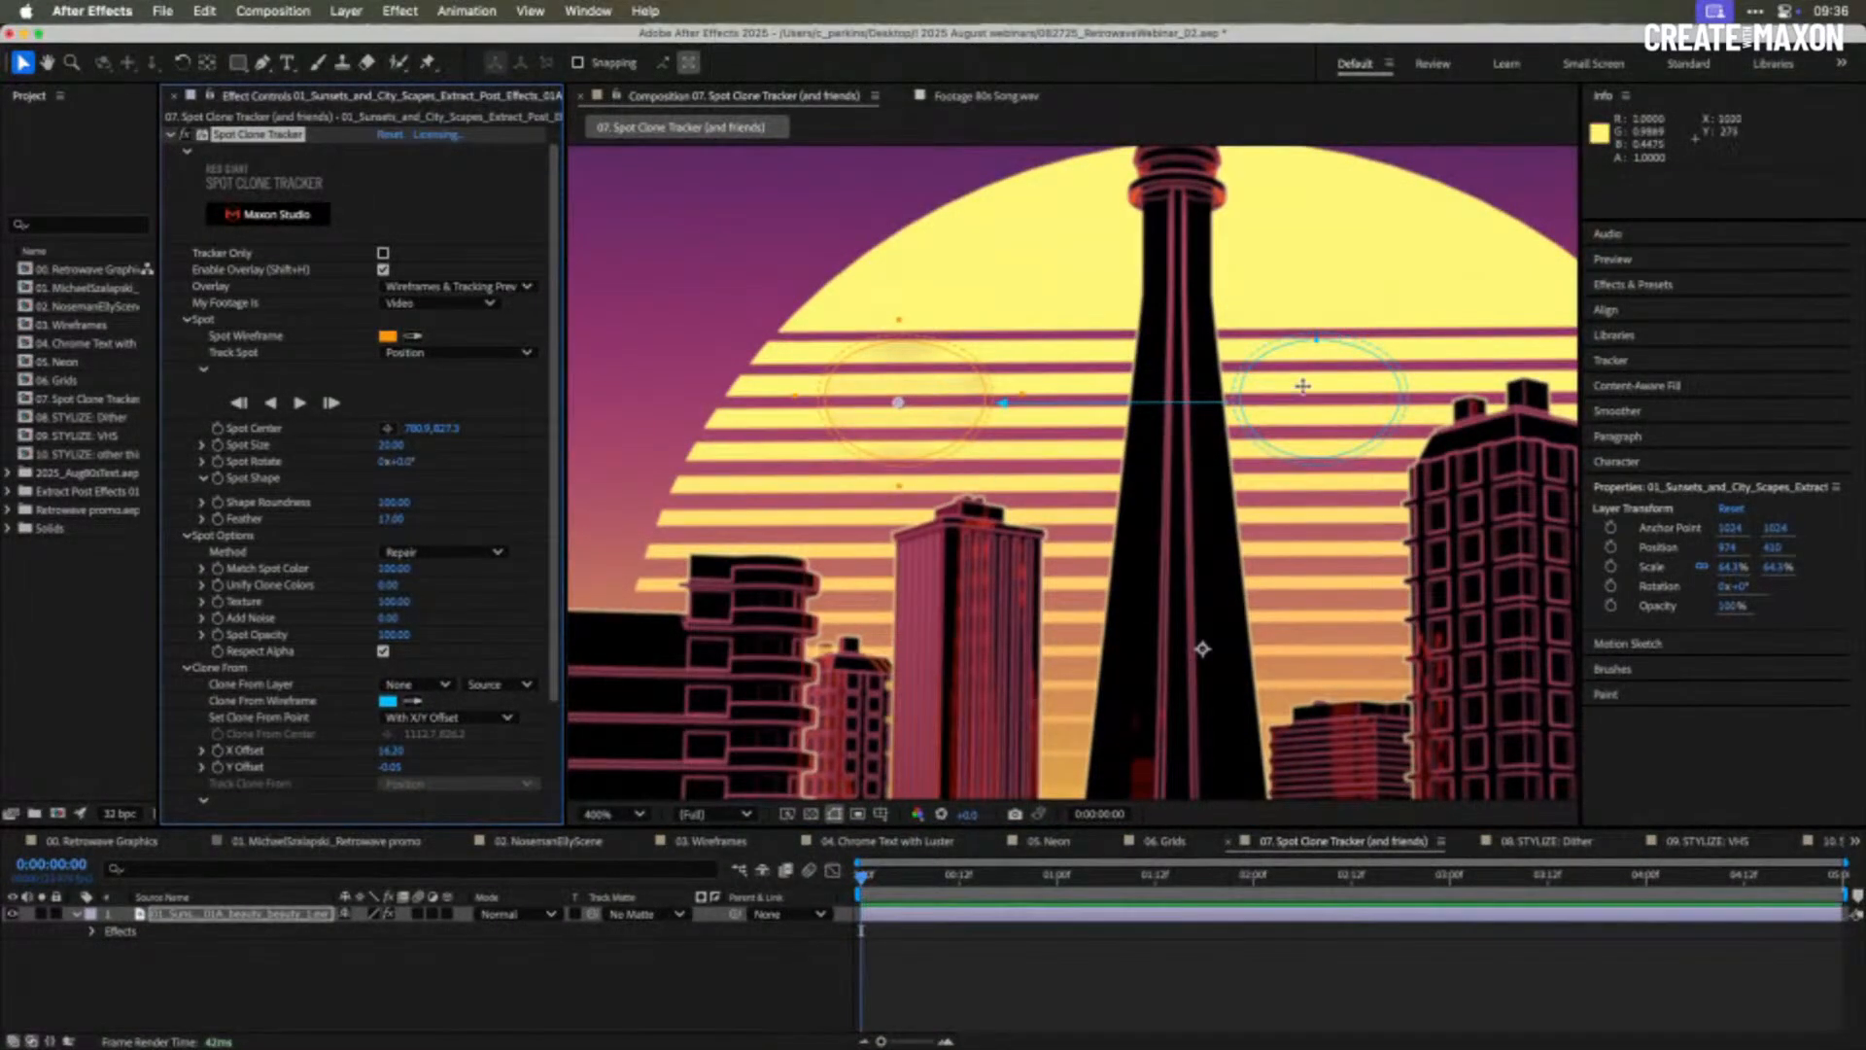
drag(1343, 375, 1359, 376)
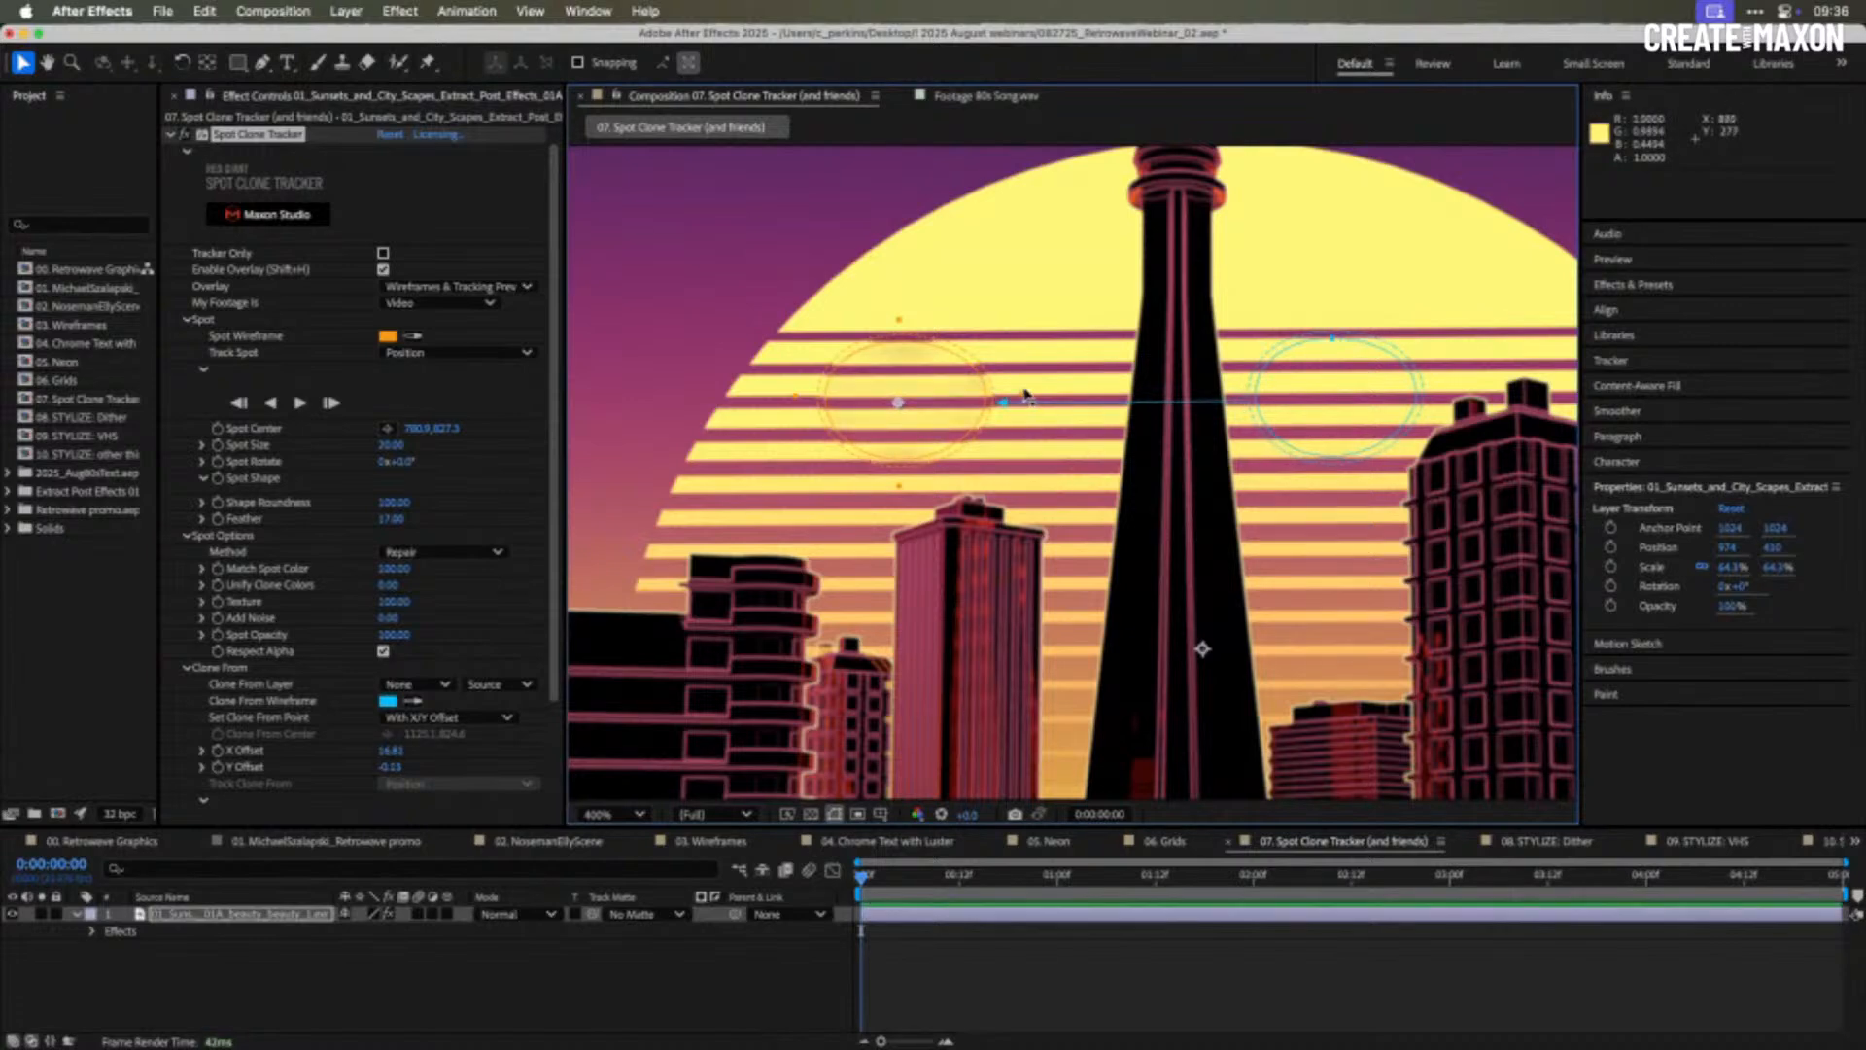
- Widen the spot slightly and align the clone source with the sun's stripes, at about 16.88 X offset and -0.05 Y offset
drag(1019, 398, 1038, 399)
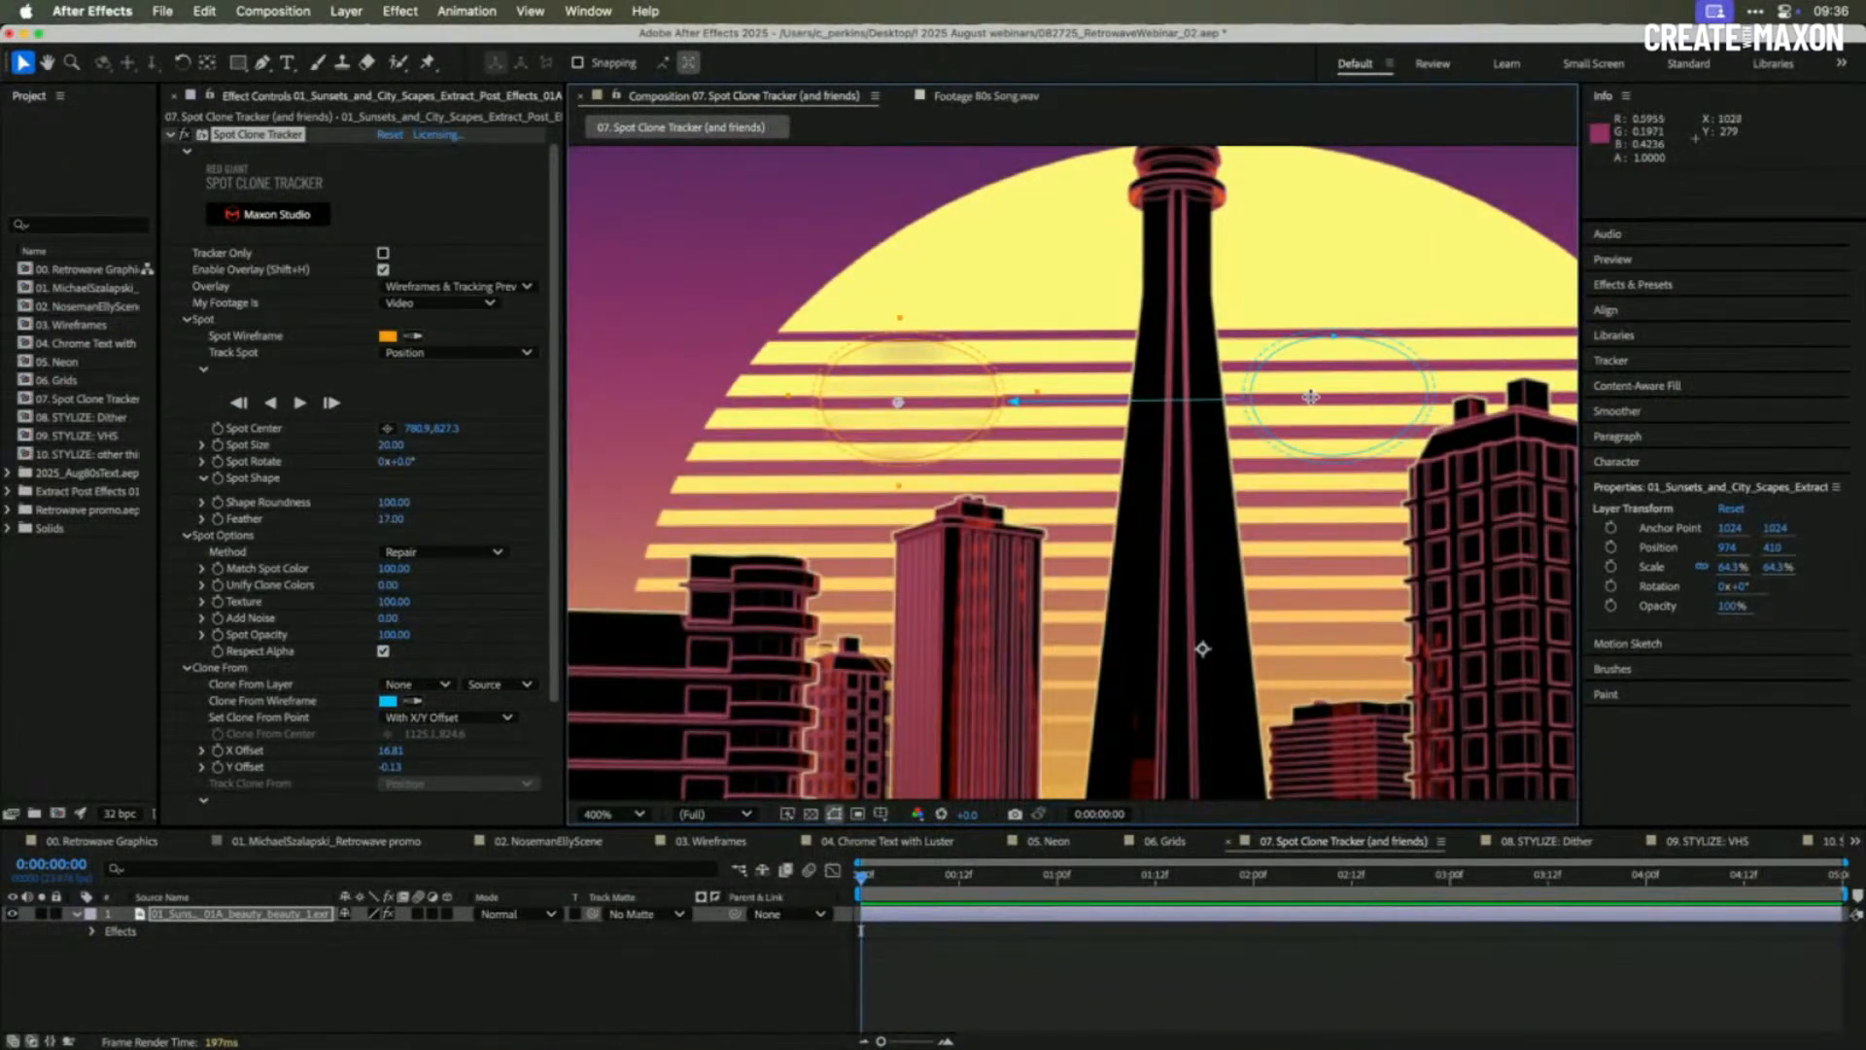
drag(1310, 397, 1313, 397)
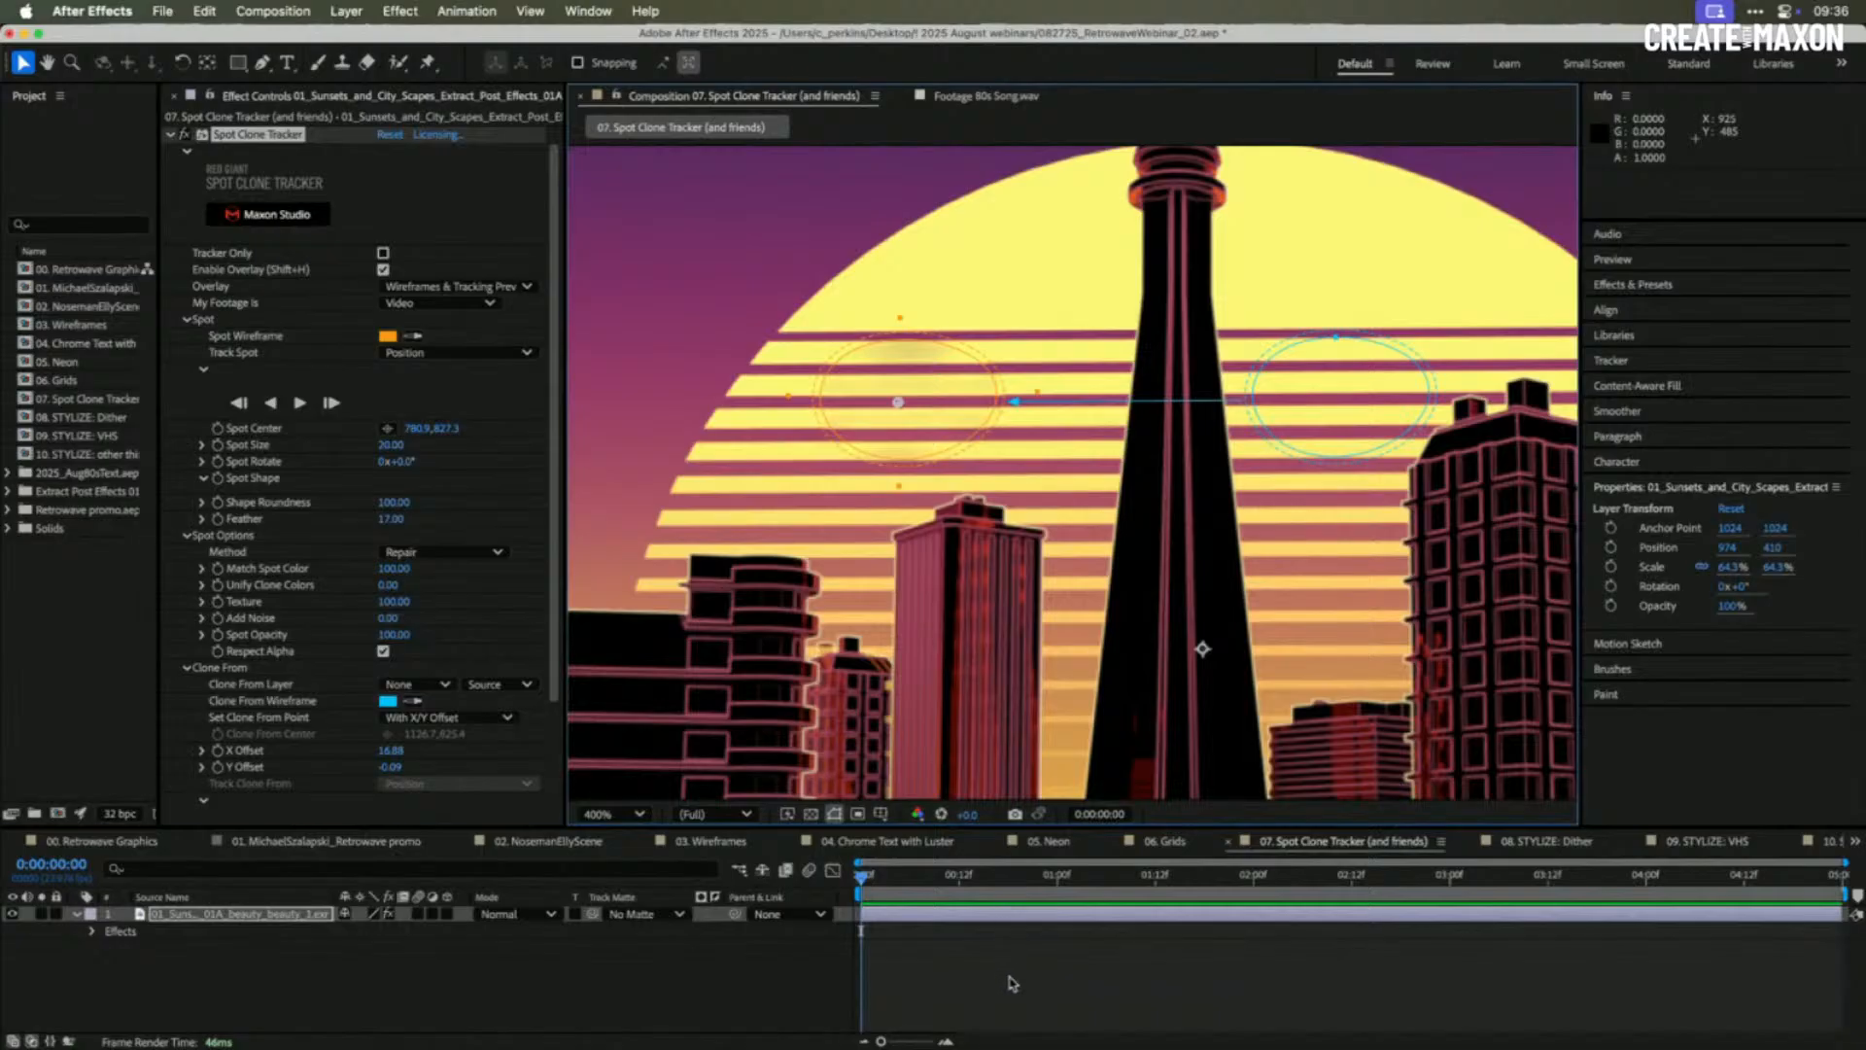
click(1011, 983)
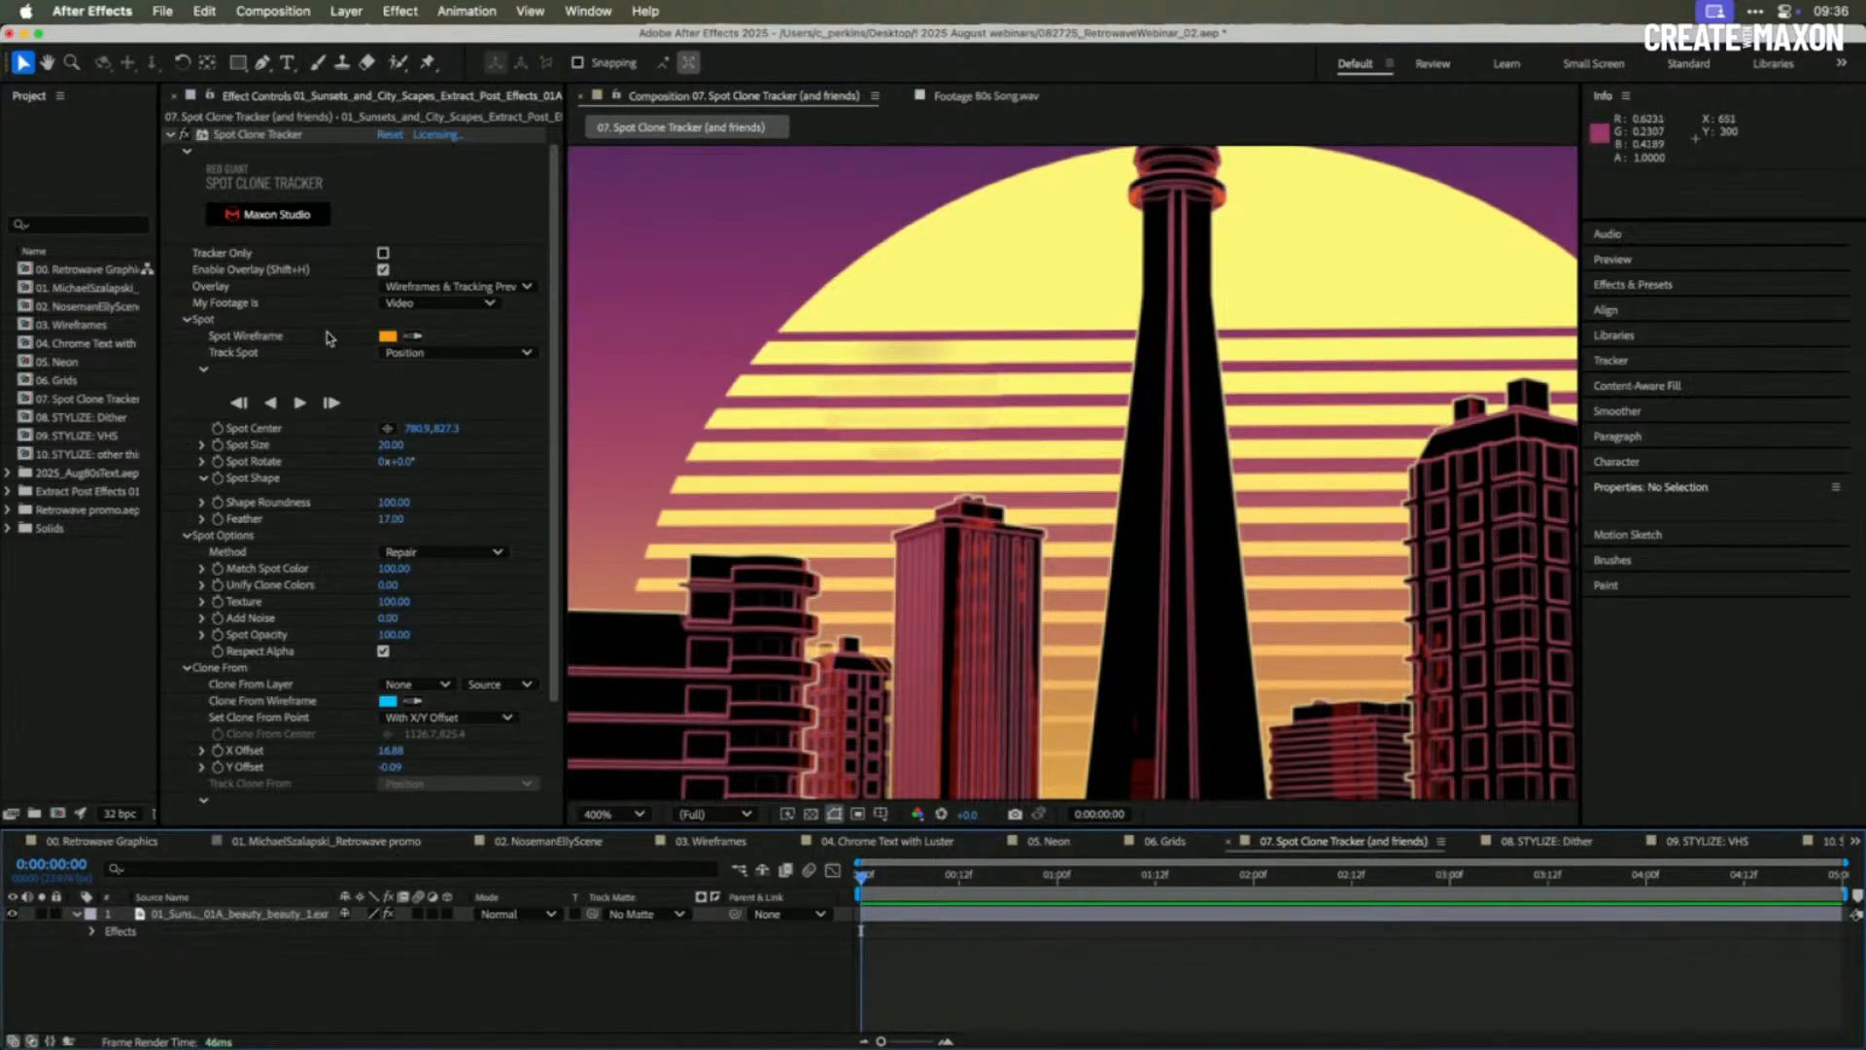
click(282, 135)
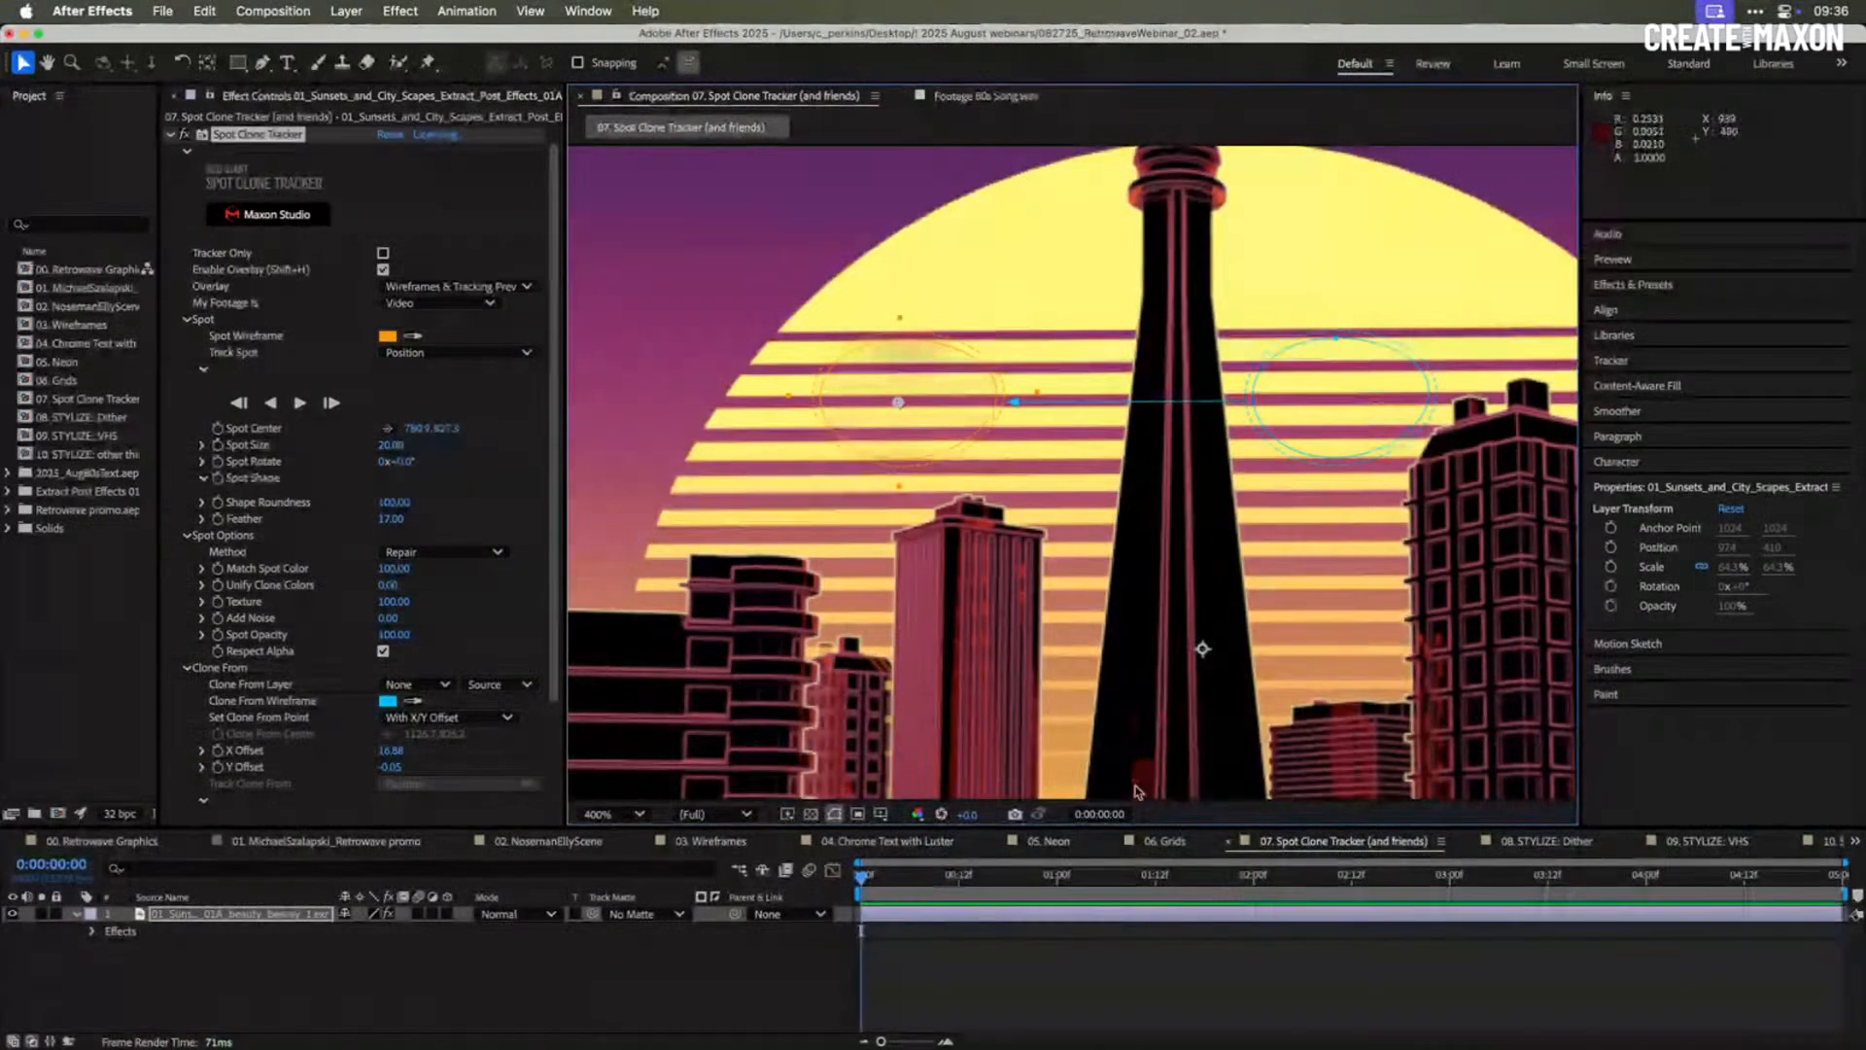
click(1151, 970)
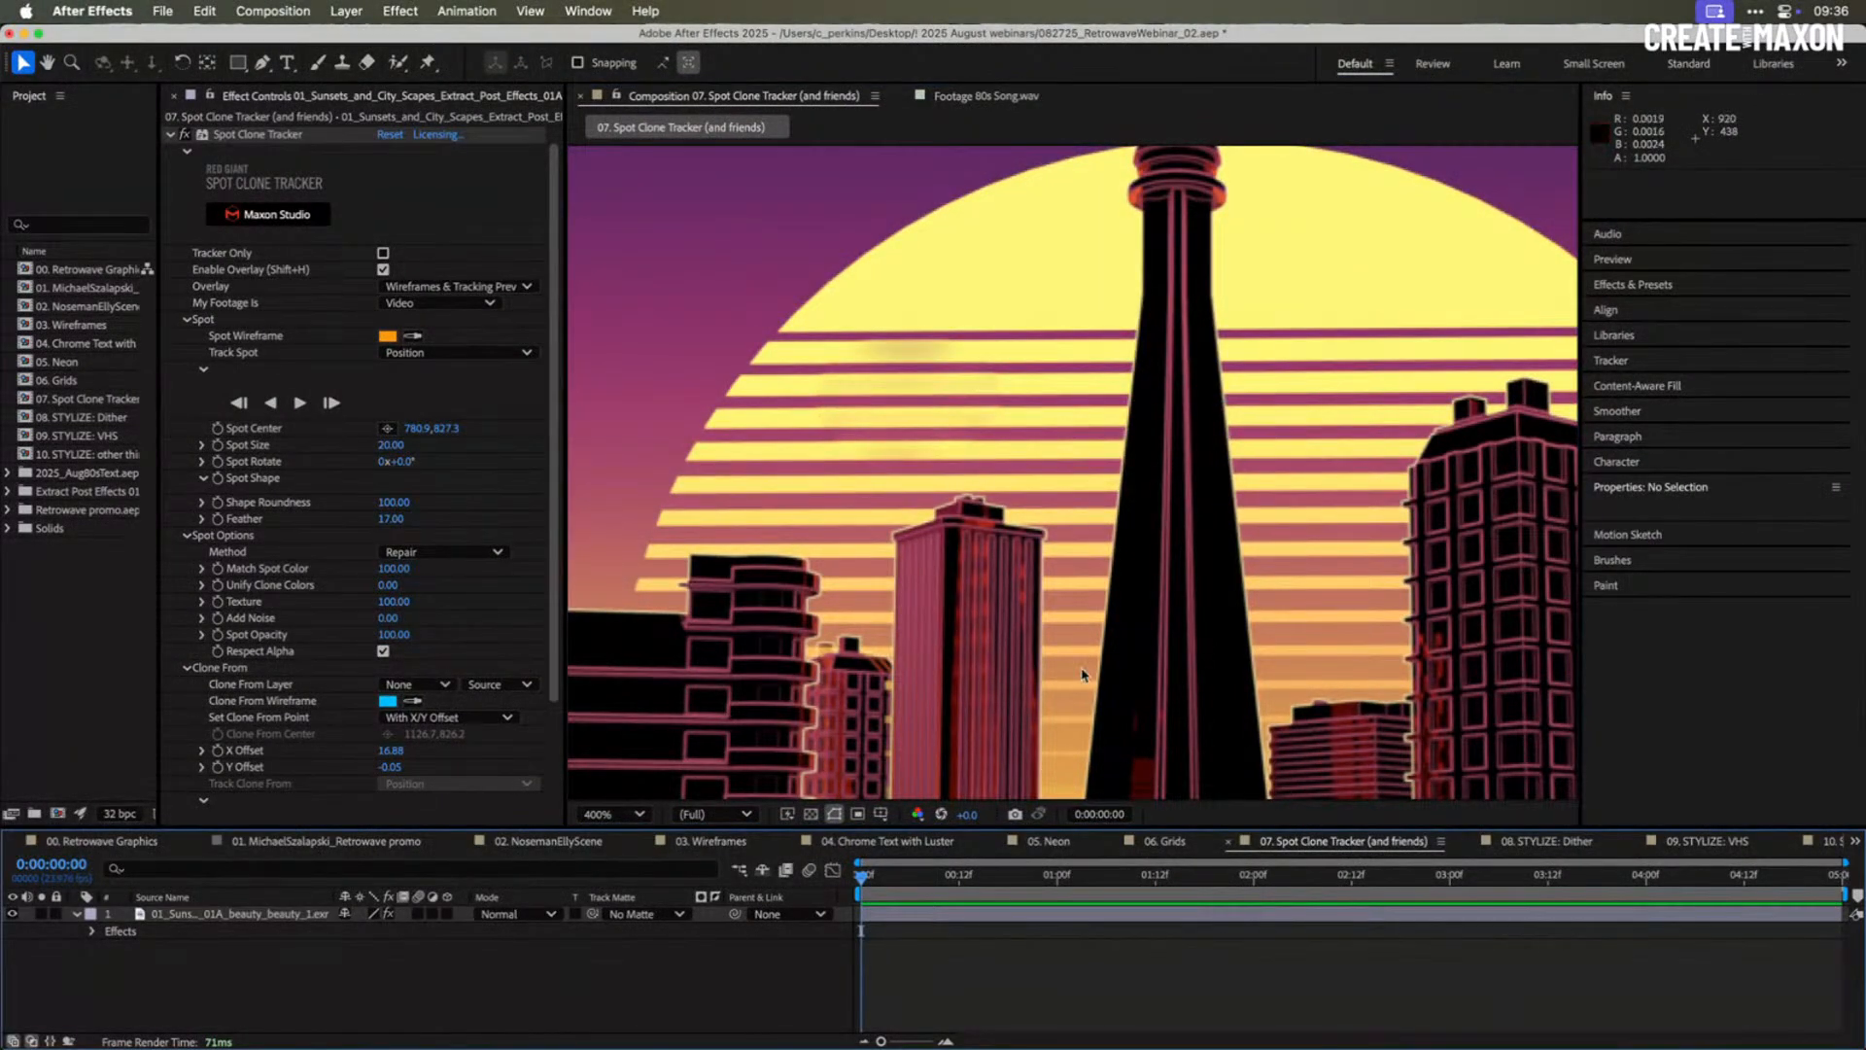
- Set the spot's Feather back to 0 and extend the spot shape slightly downward
drag(396, 525, 362, 516)
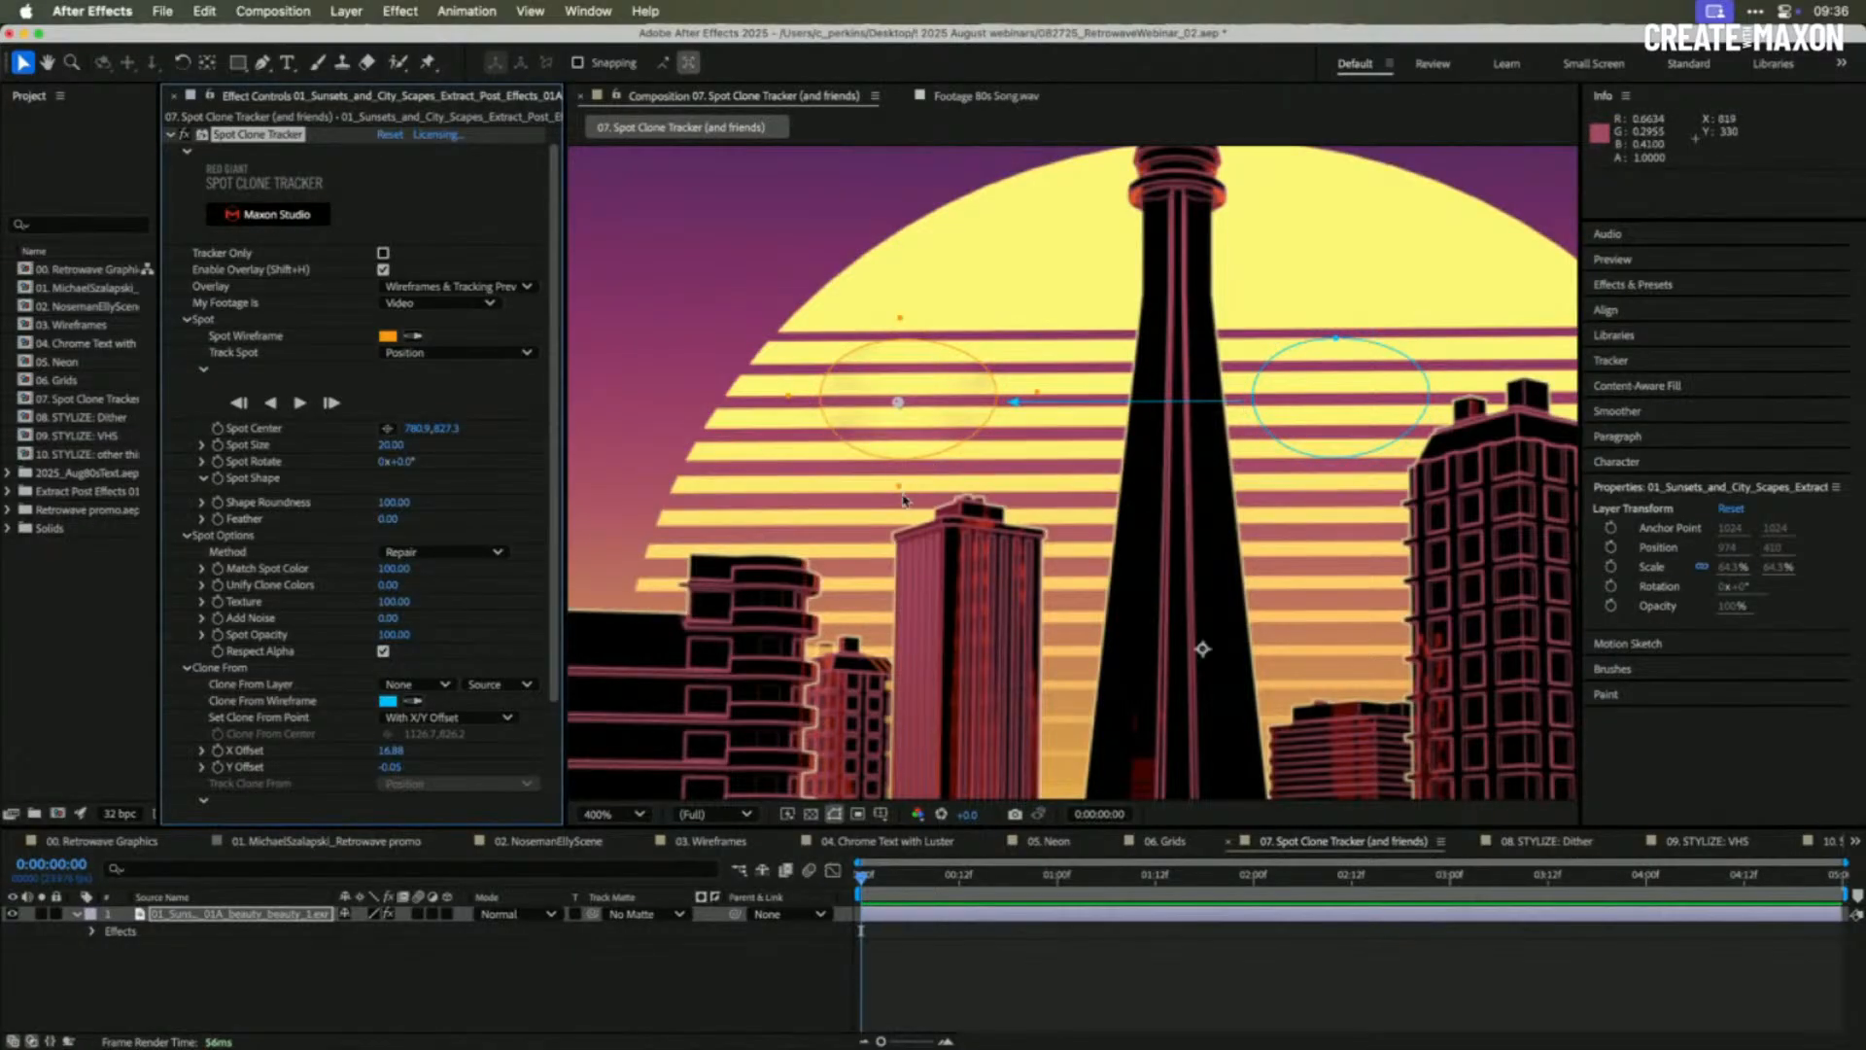
drag(900, 486, 900, 491)
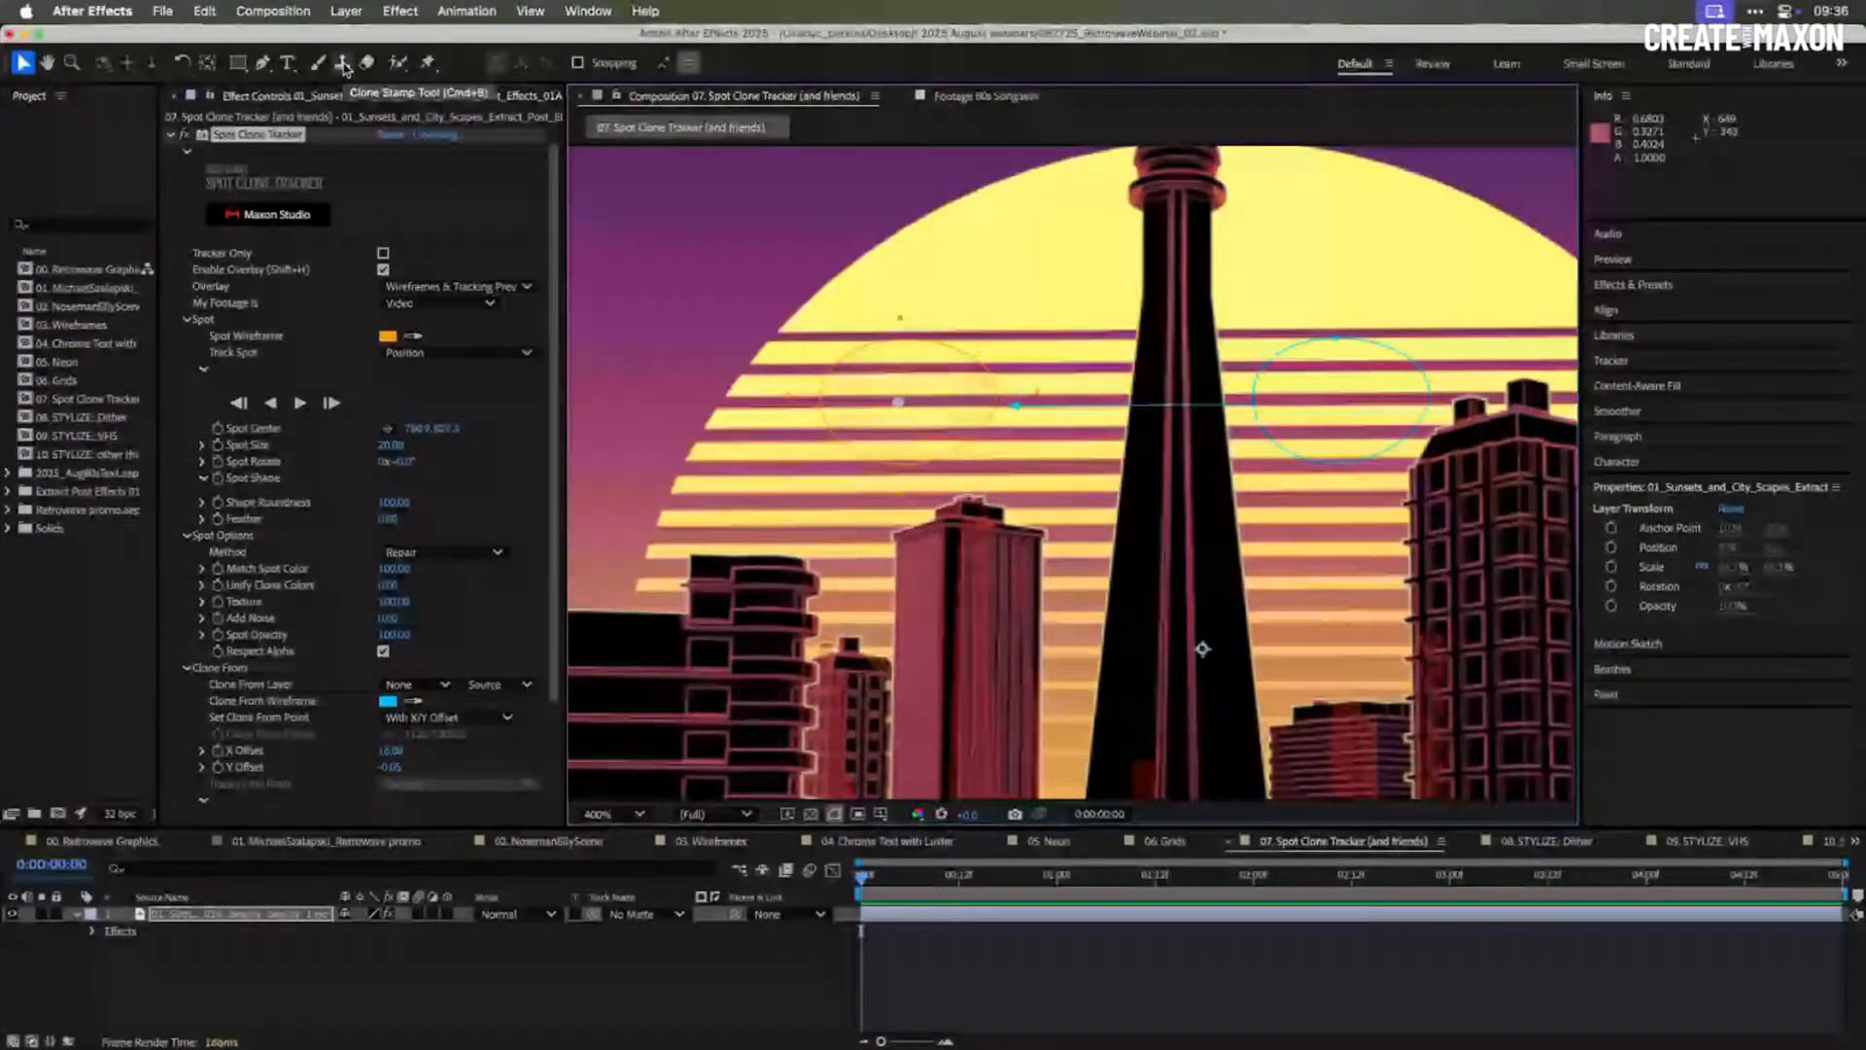
- Change the spot's repair Method to Clone and deselect the layer to inspect the patch without its overlay
click(454, 555)
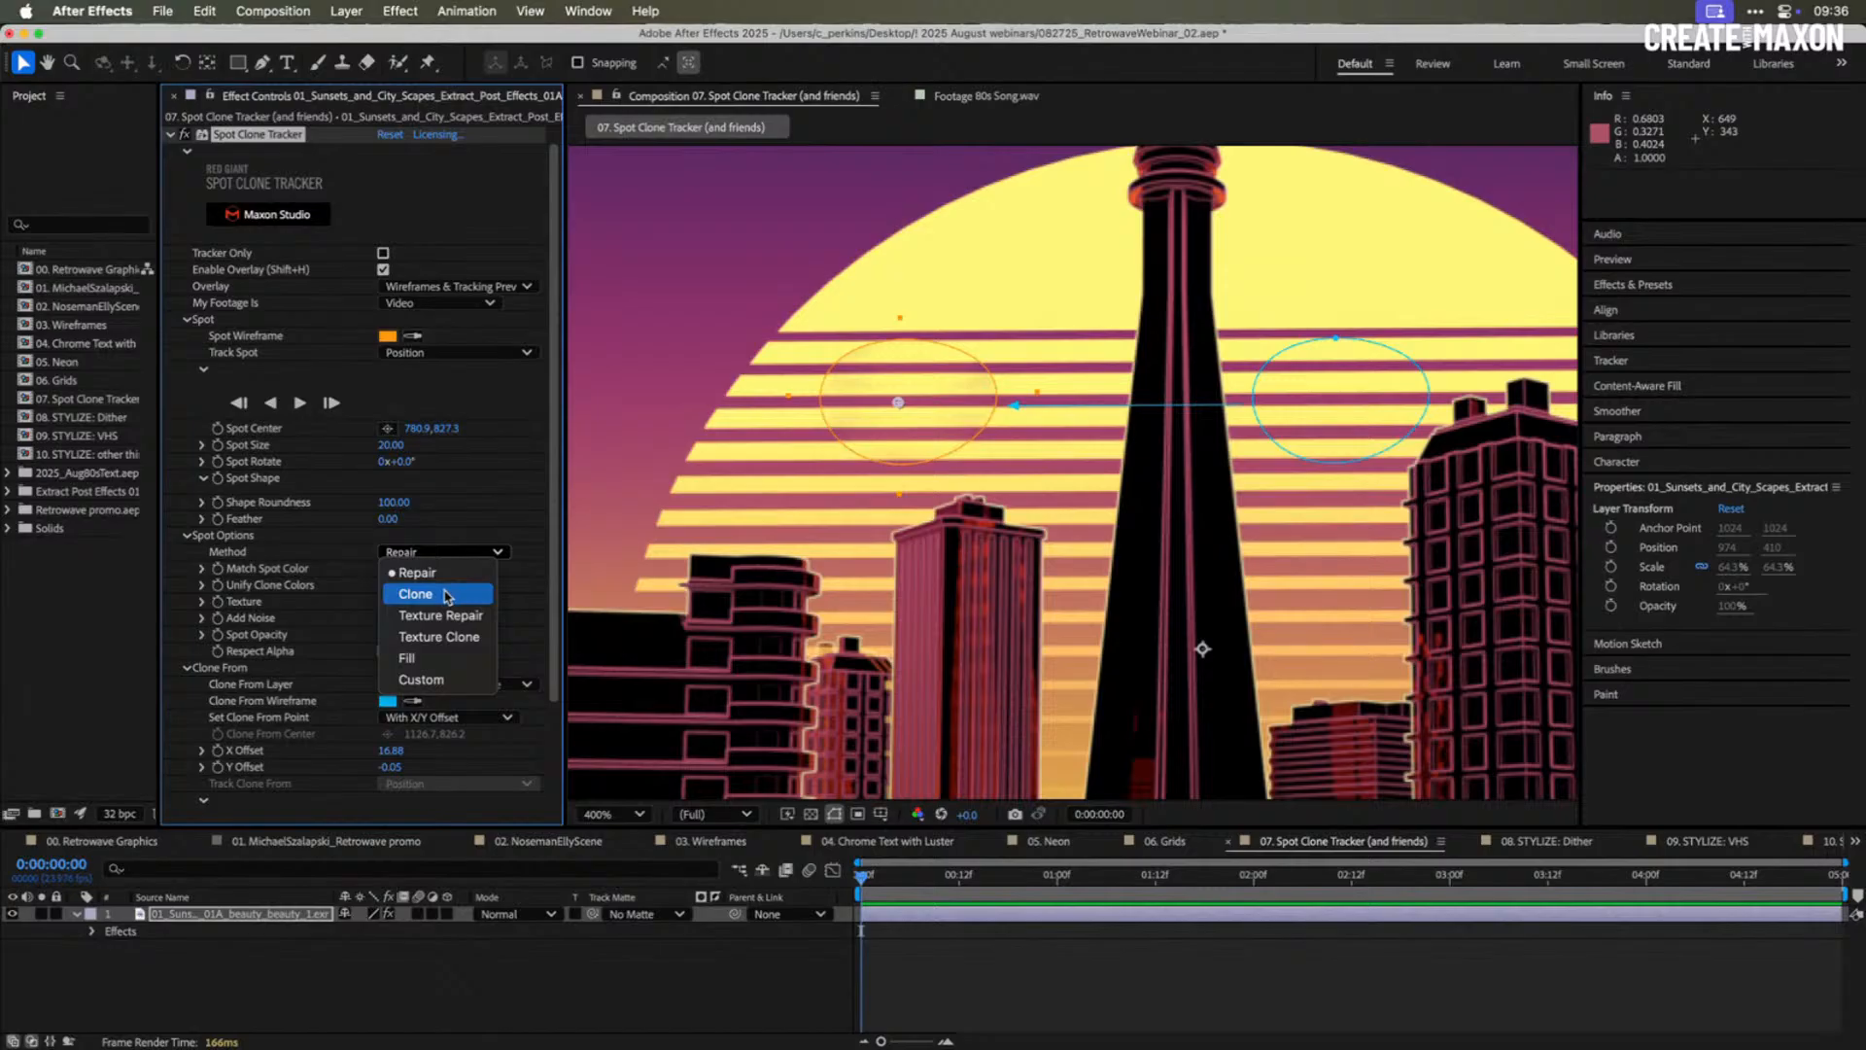
click(448, 595)
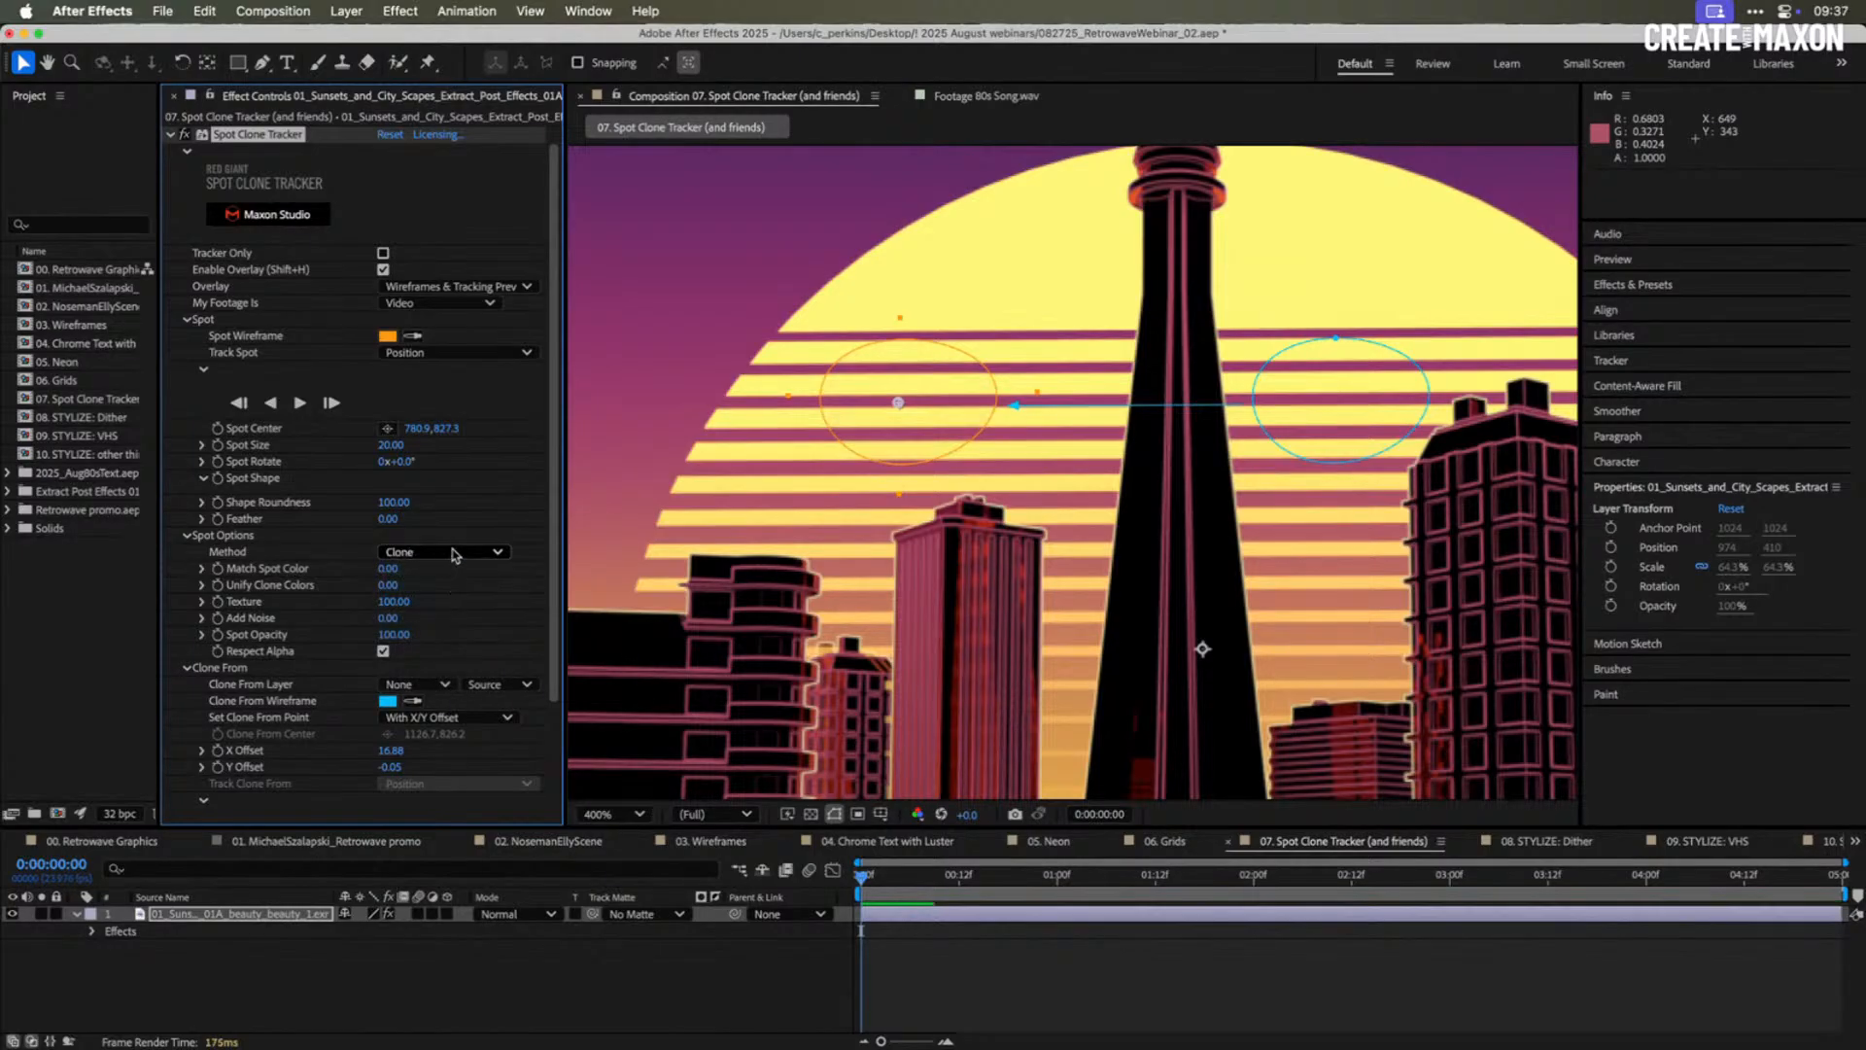
click(455, 554)
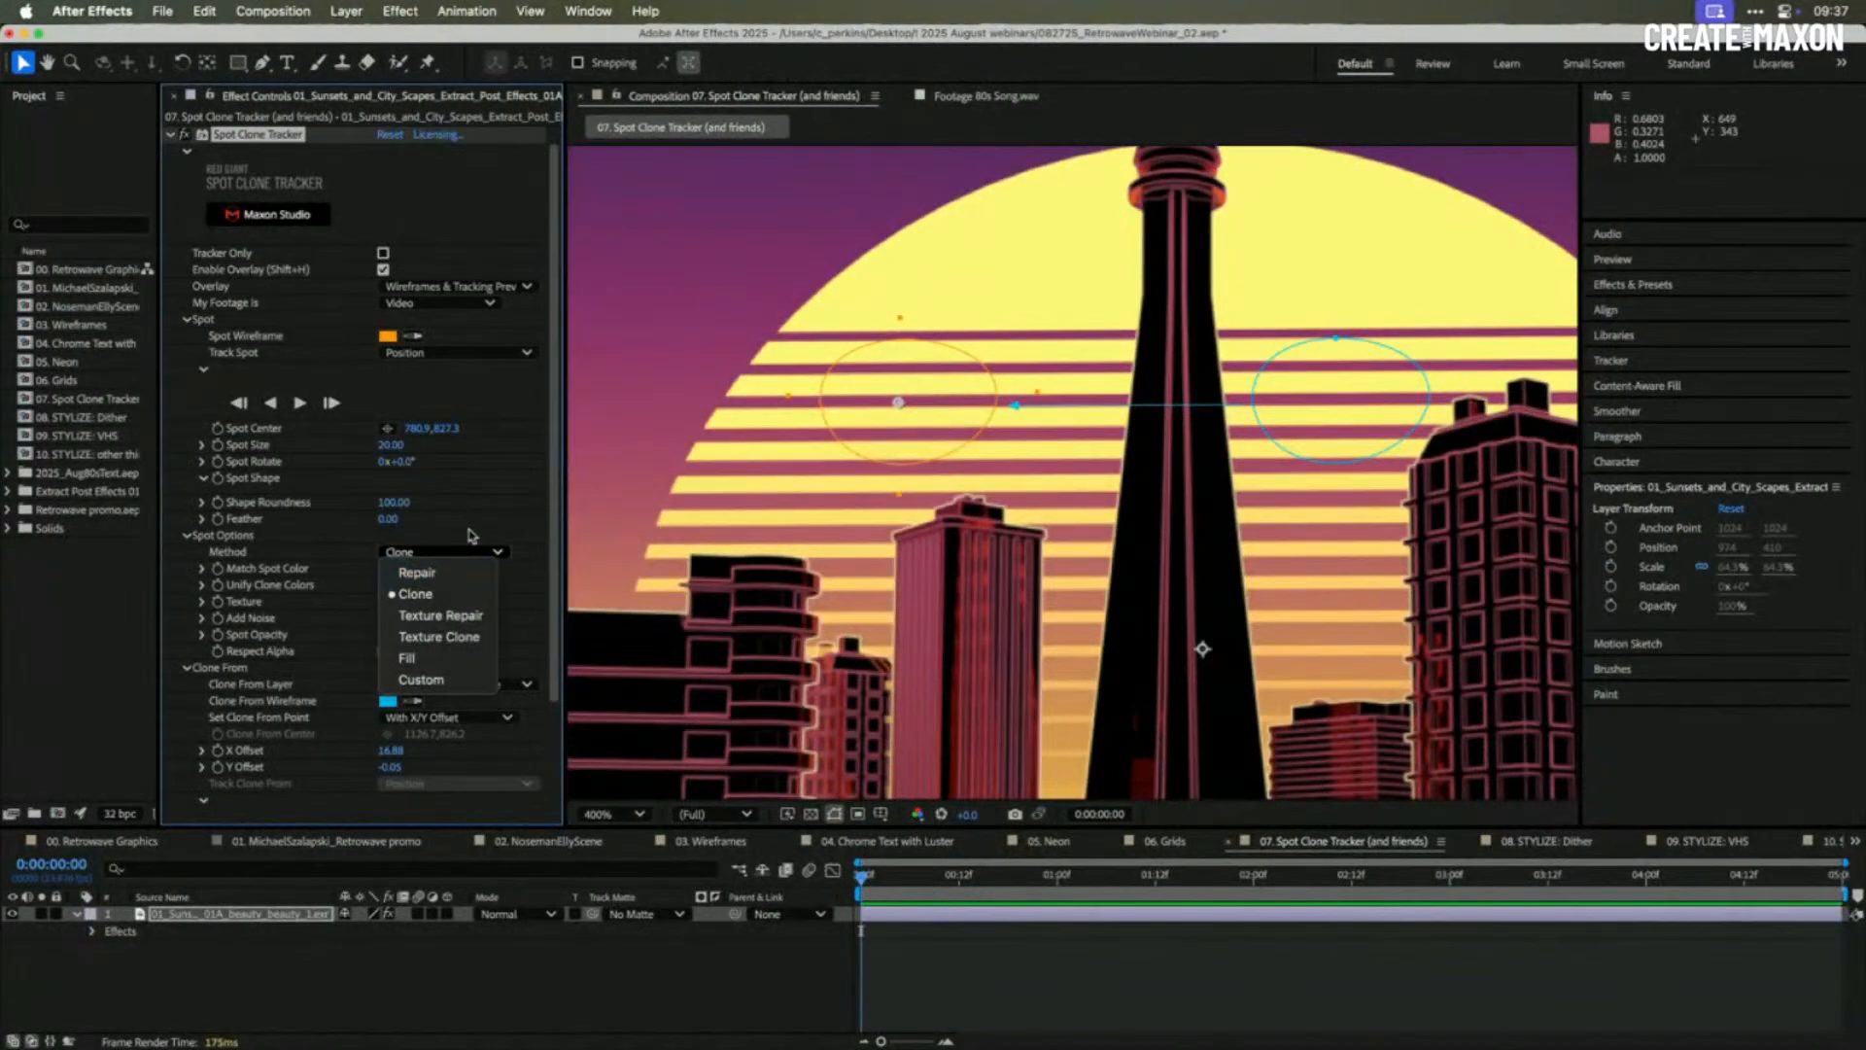
click(471, 533)
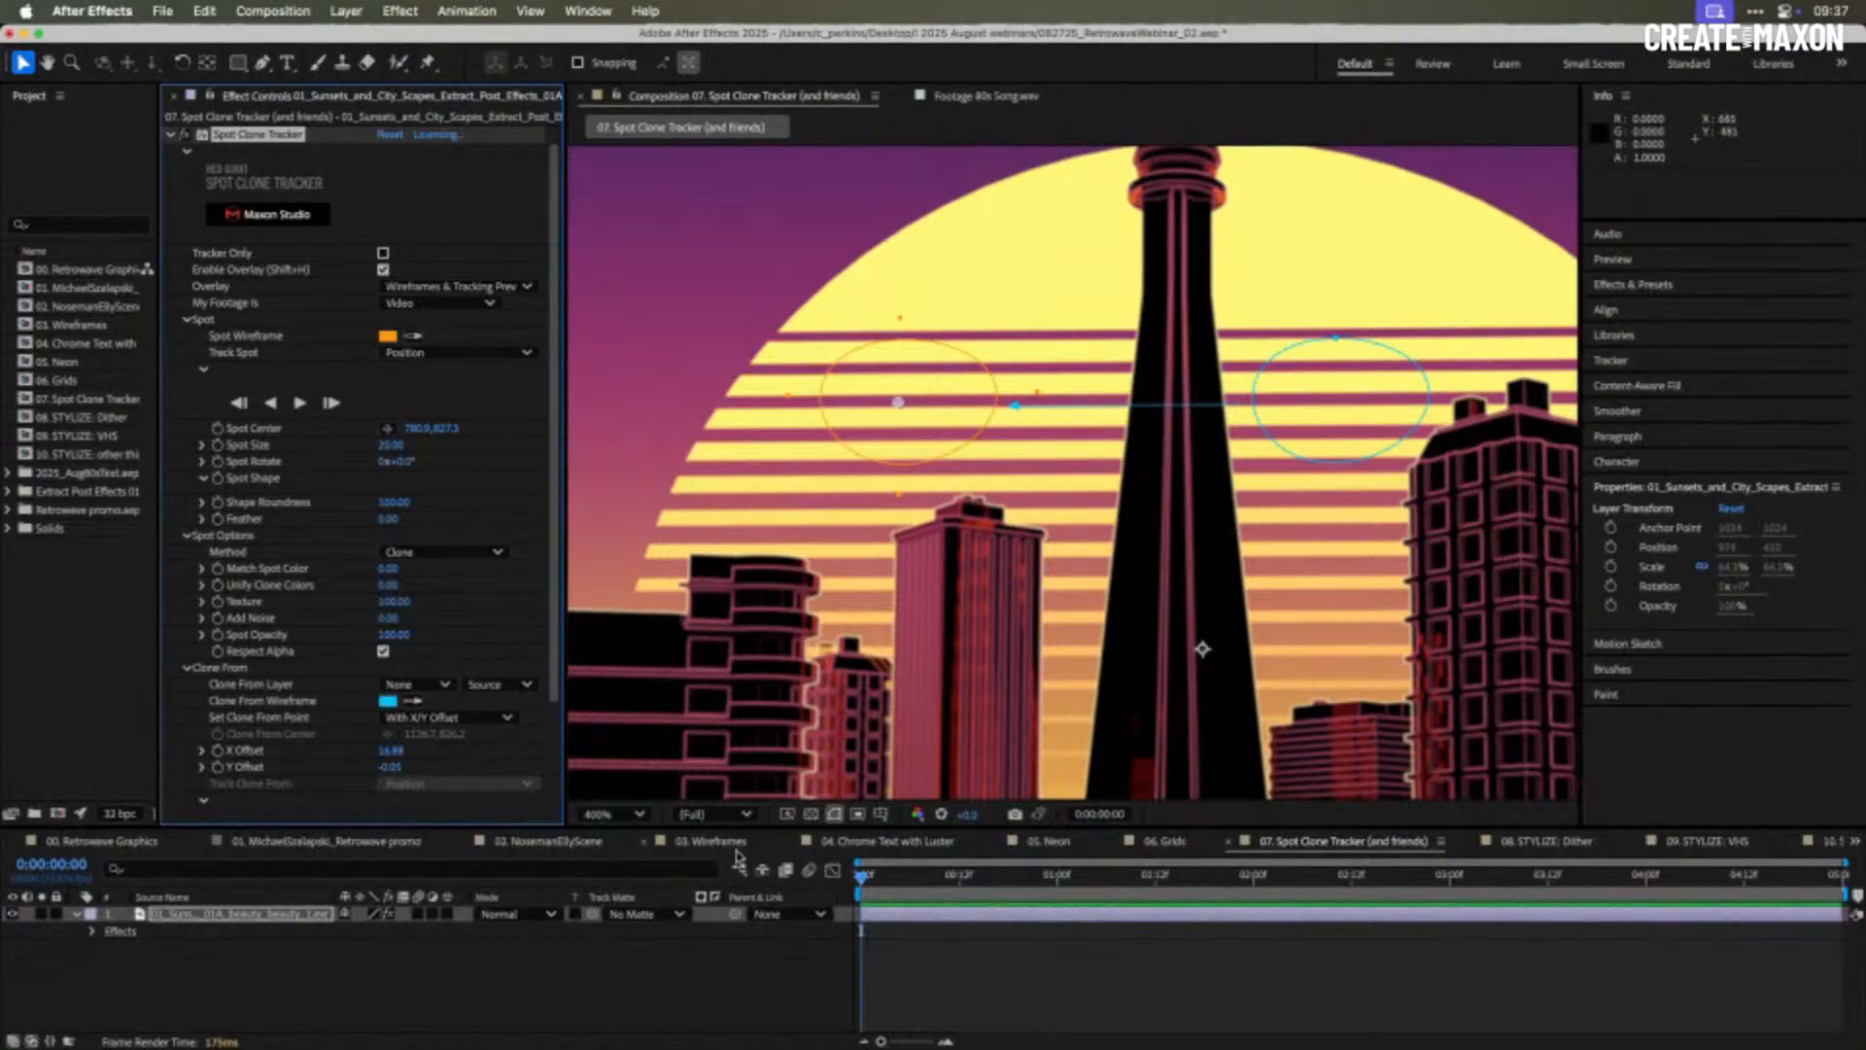
click(959, 971)
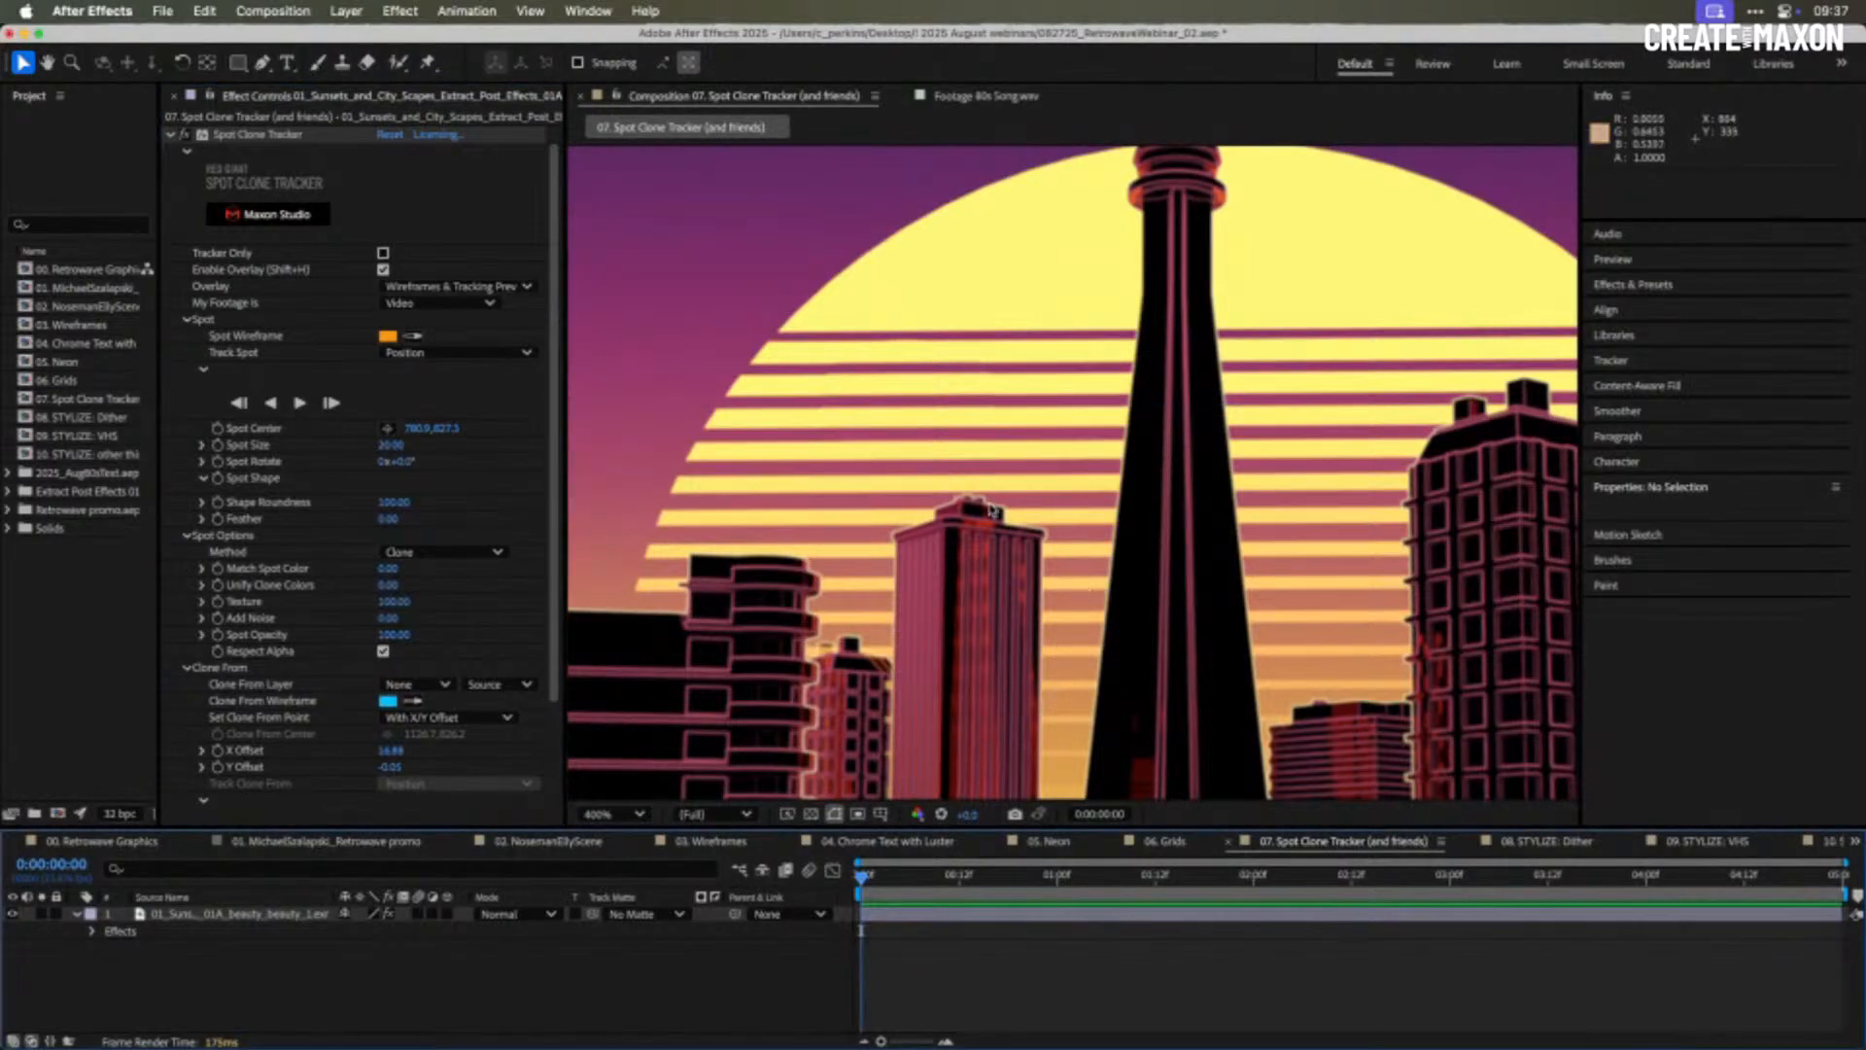
- Collapse the Spot Clone Tracker settings and view the whole composition with the airplane patch
key(comma)
key(comma)
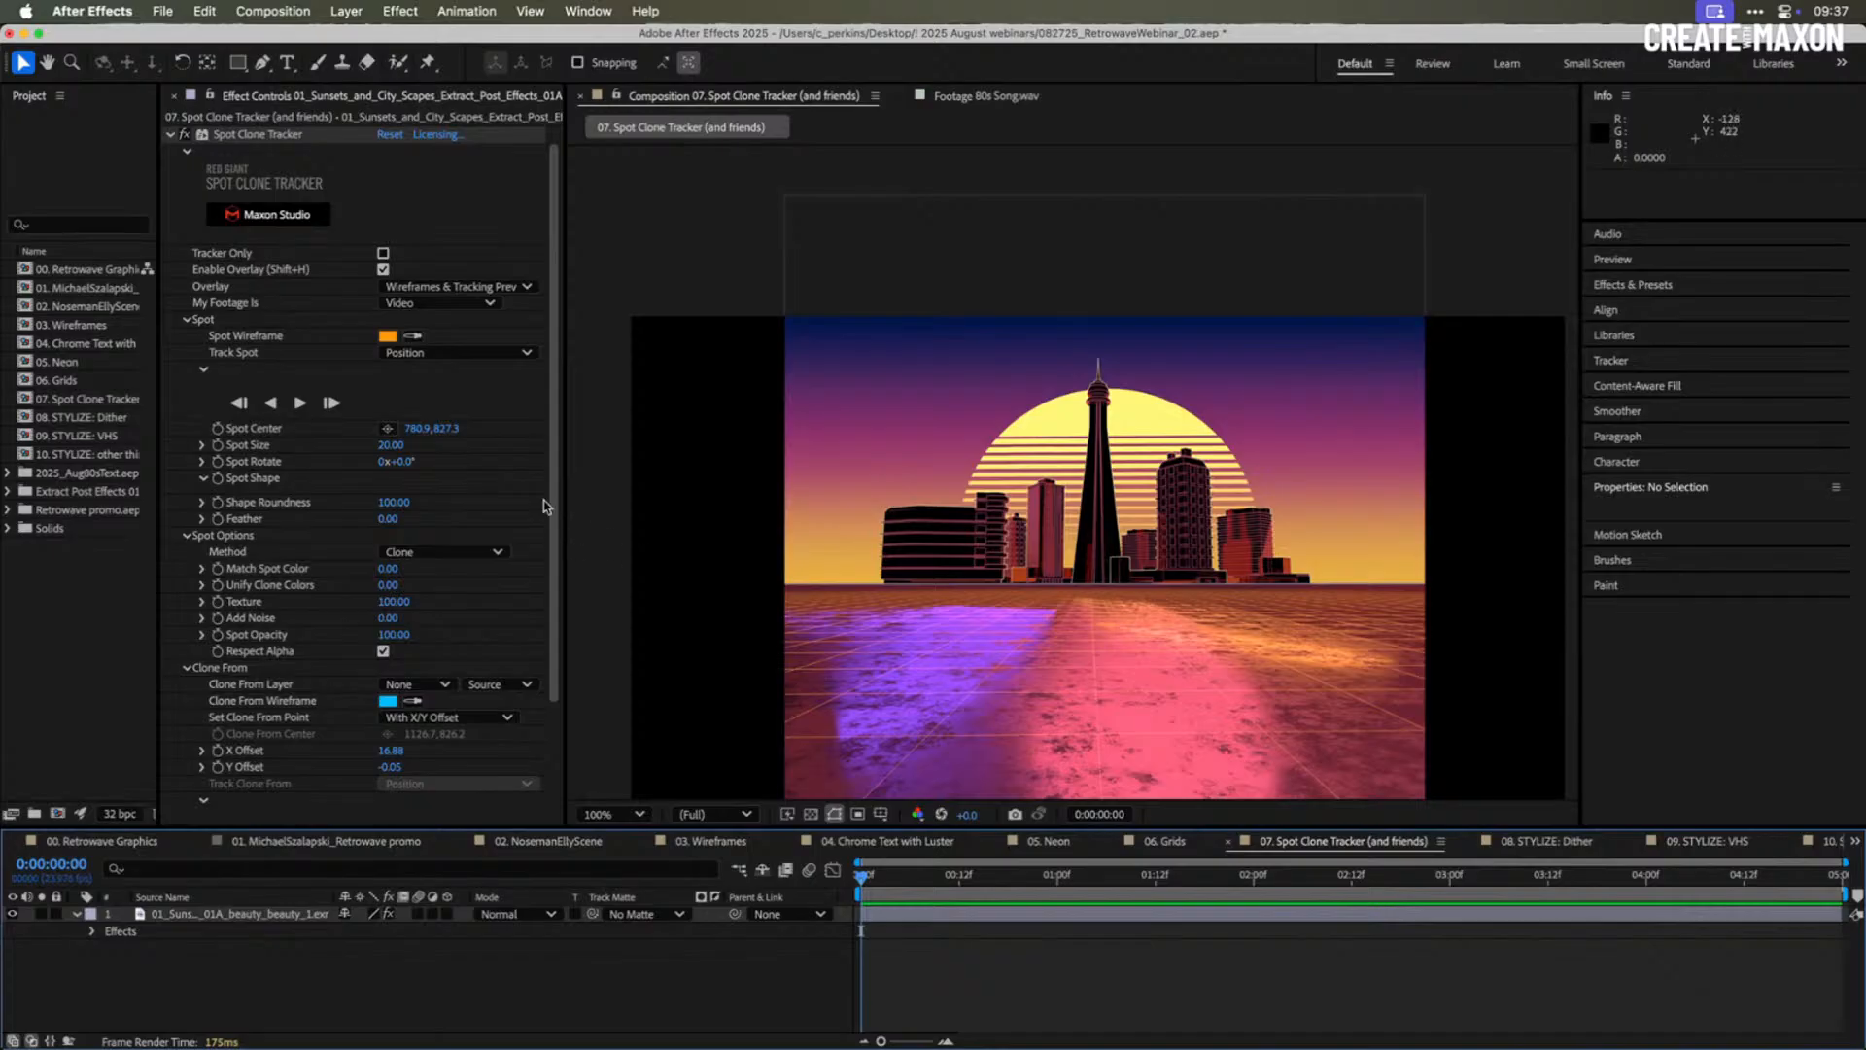
click(170, 136)
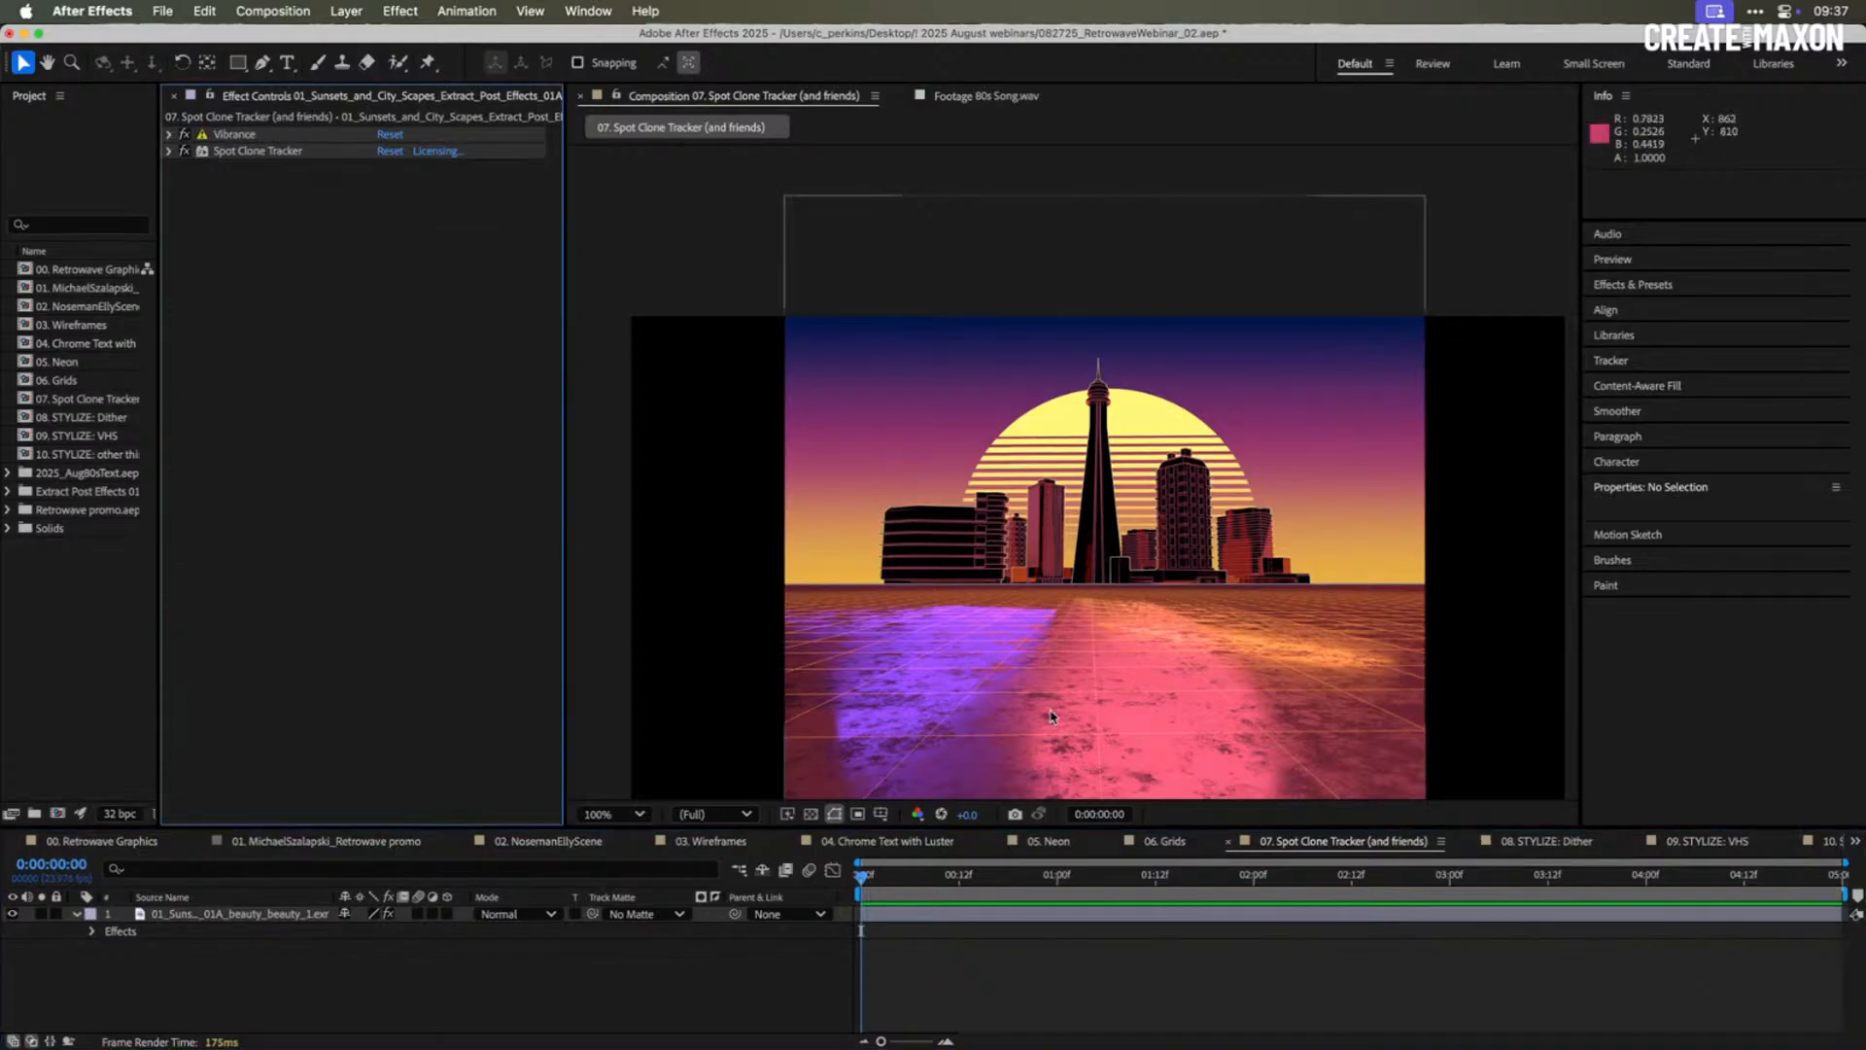
scroll(1098, 698, down, 1)
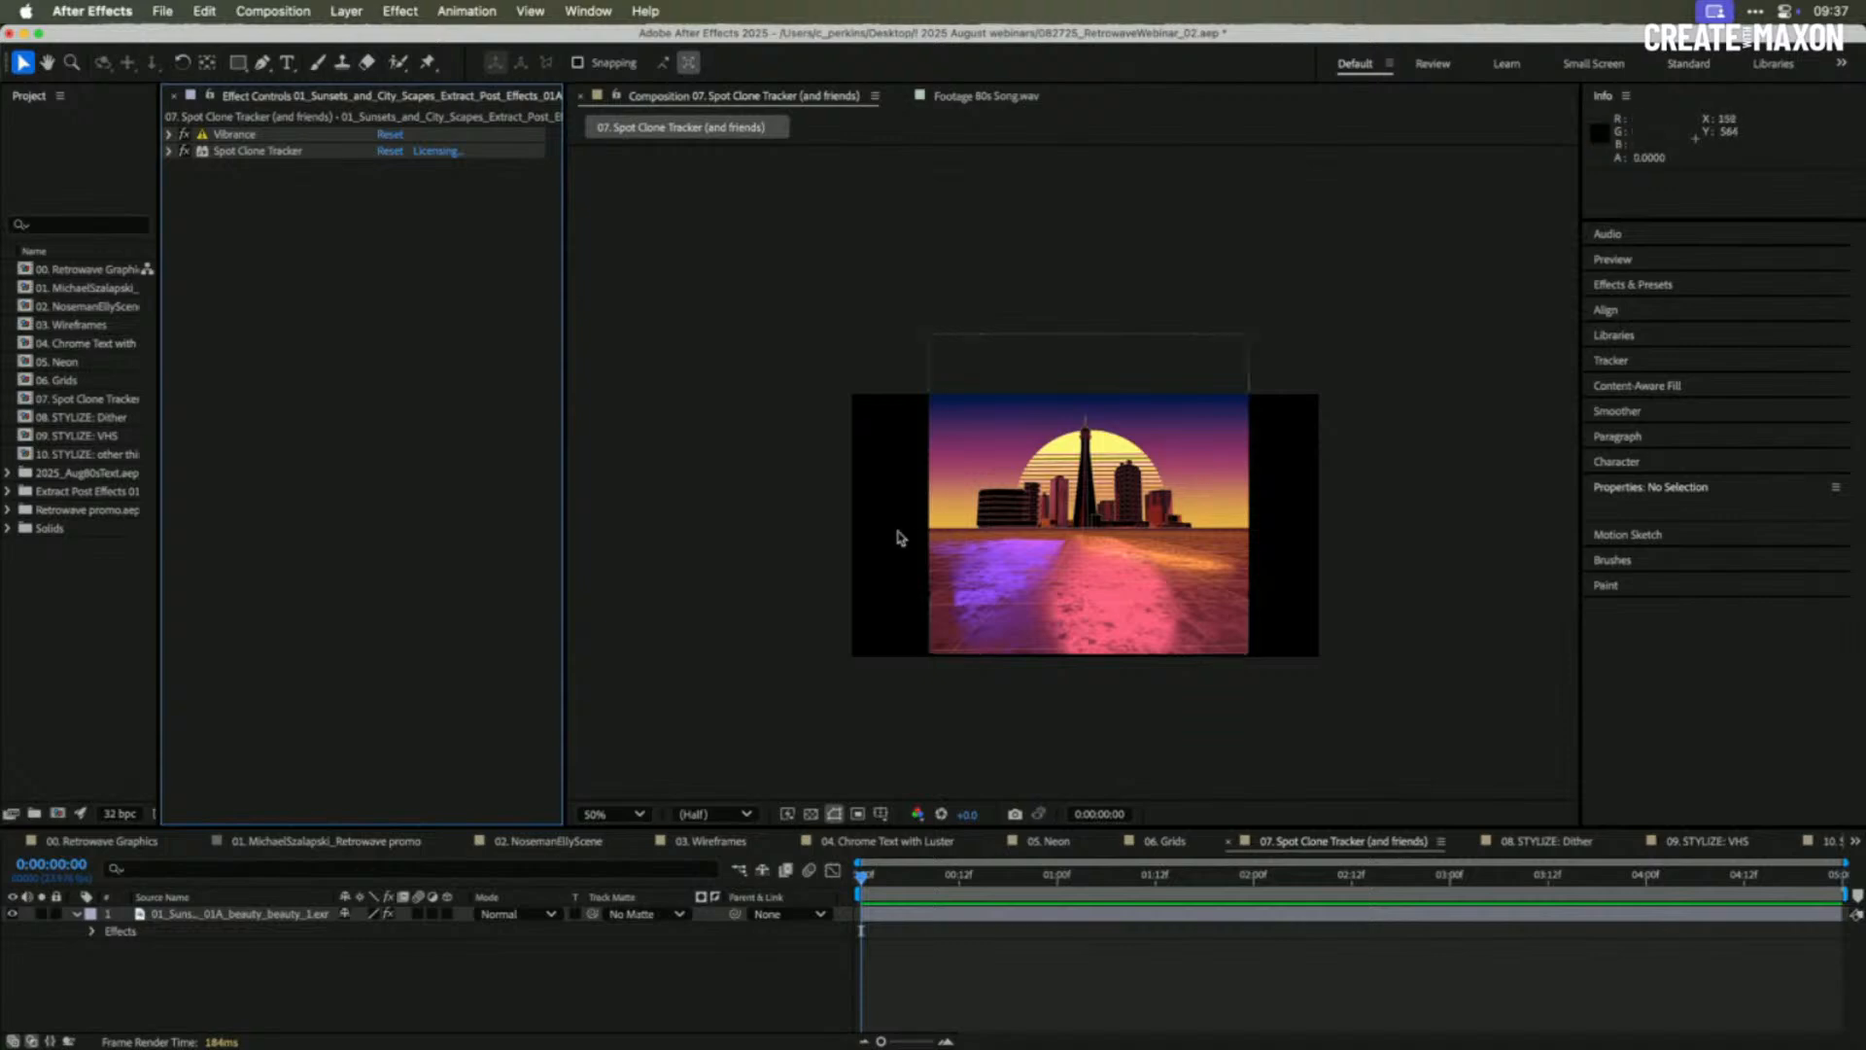
- Select the sunset footage layer and activate the Rectangle tool for masking it
click(292, 917)
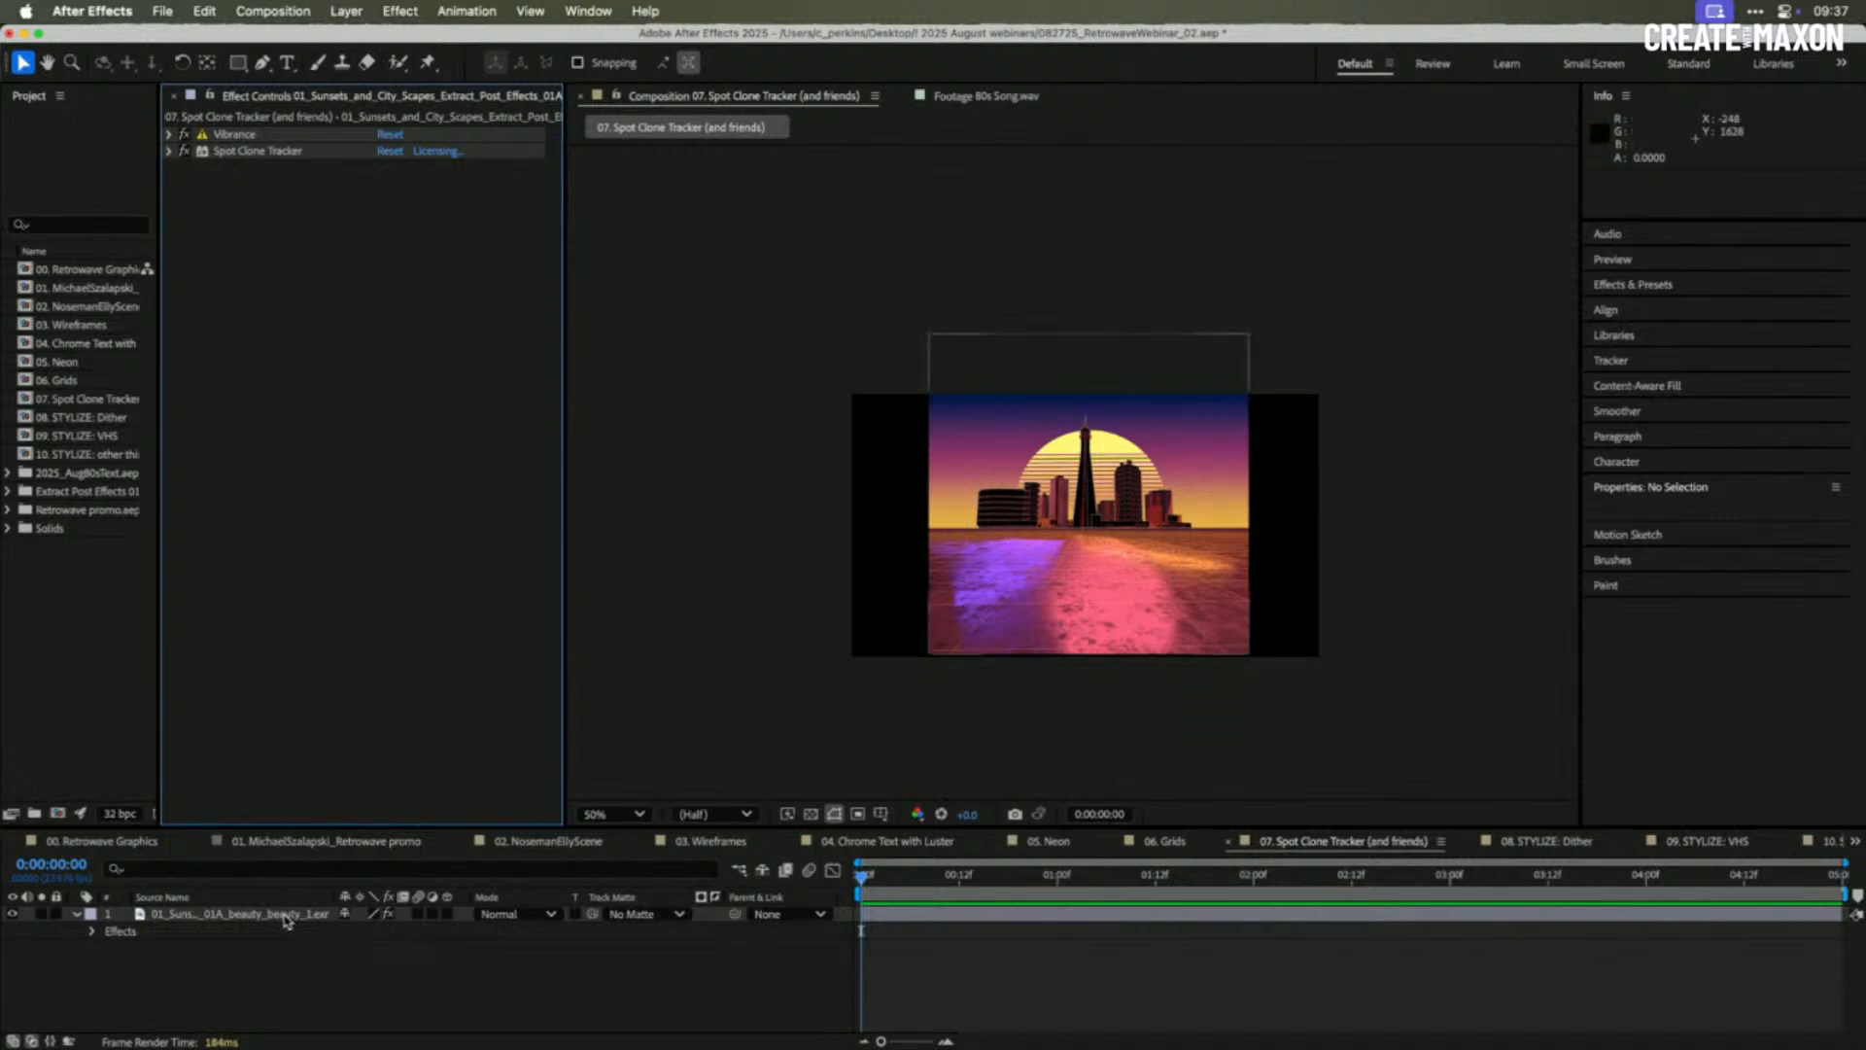
click(237, 63)
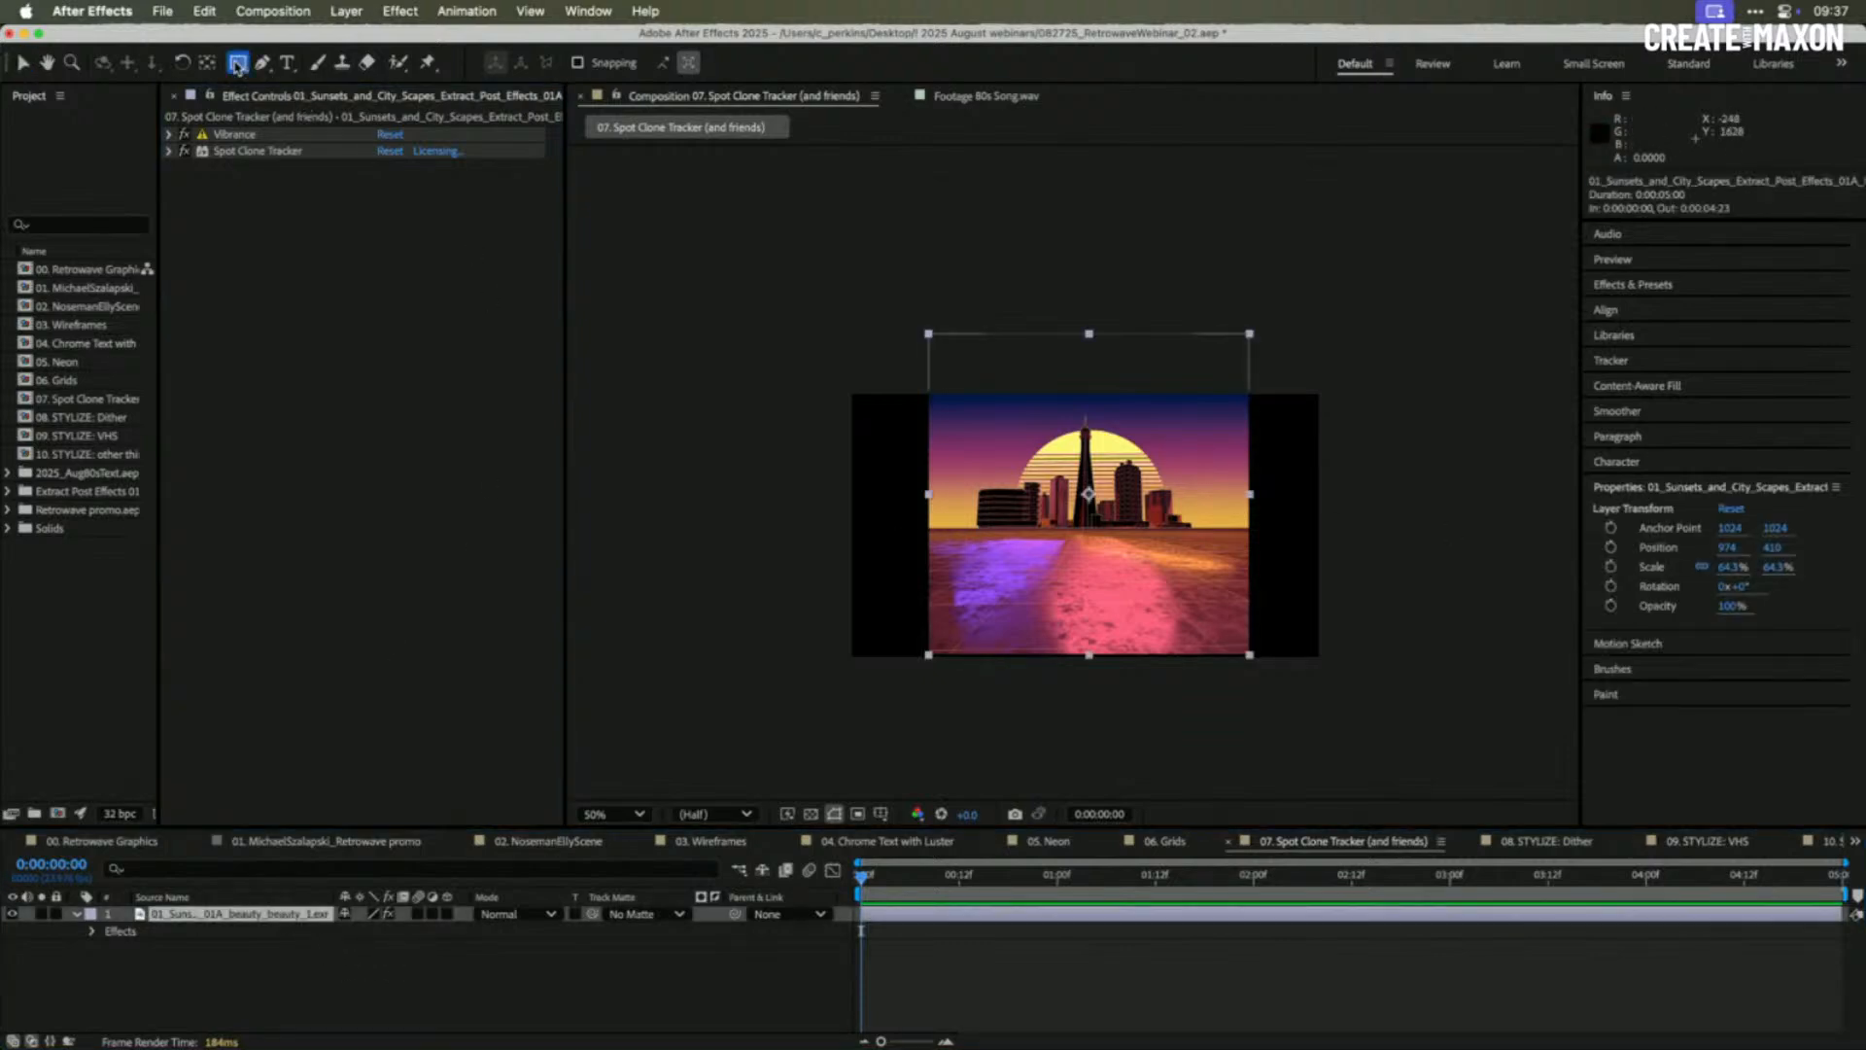
drag(789, 524, 875, 602)
key(super+z)
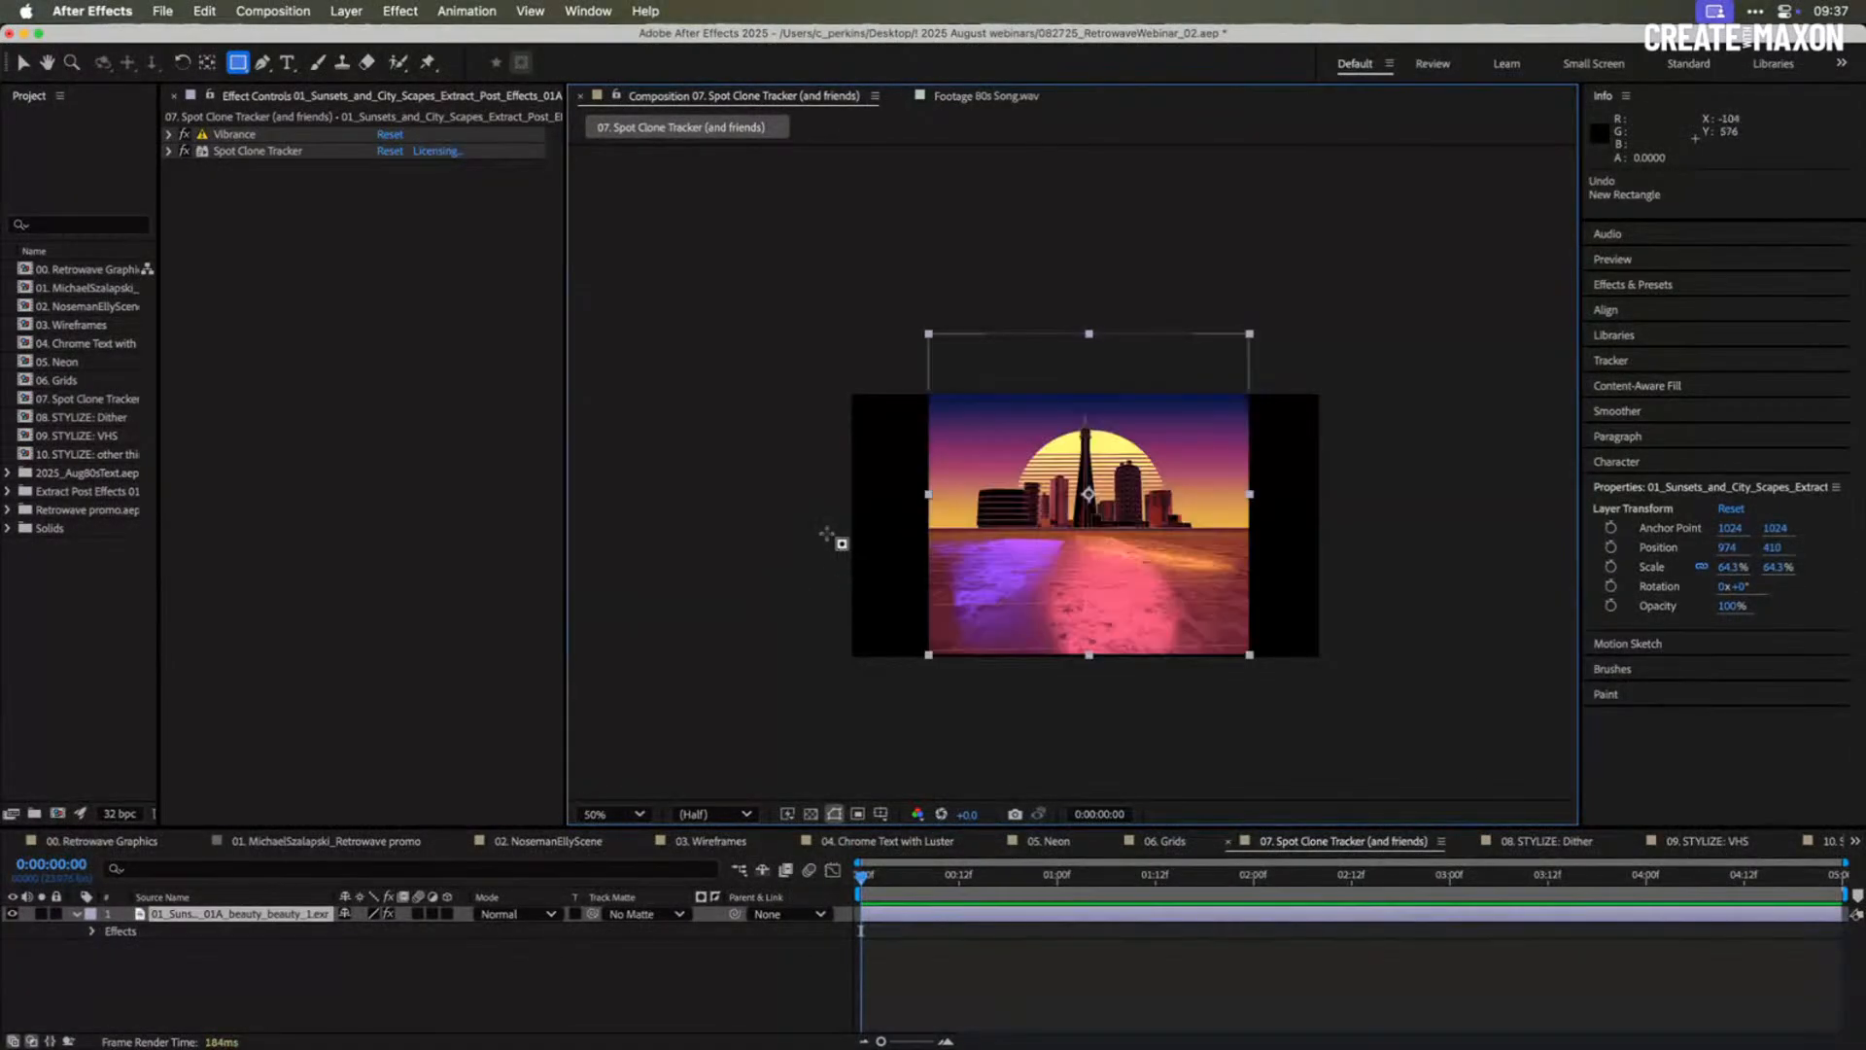
drag(822, 520, 829, 528)
key(super+z)
key(super+z)
- Draw a wide rectangular mask over the ground from the horizon down past the frame's lower edge and set its mode to Subtract
mouse_move(821, 525)
mouse_down()
mouse_move(873, 574)
mouse_move(1325, 716)
mouse_move(1404, 720)
mouse_up()
click(377, 947)
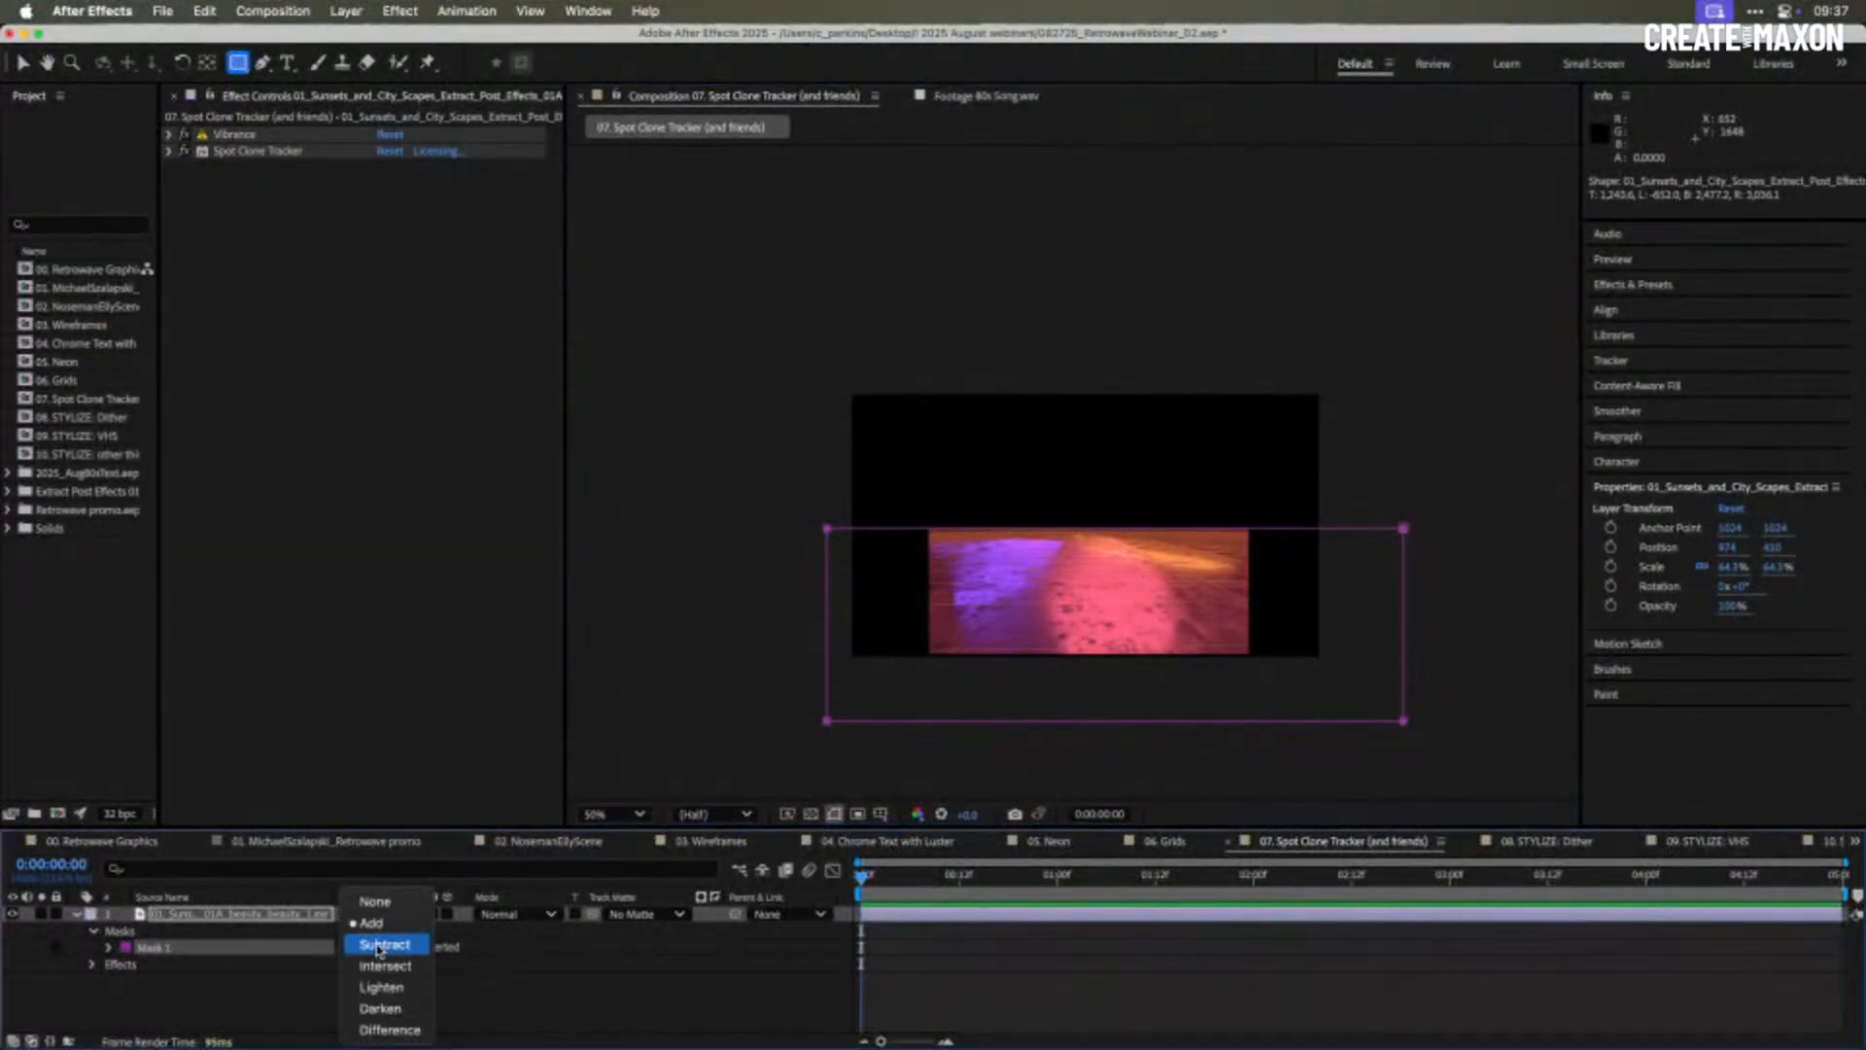
click(379, 948)
- Apply the CC RepeTile effect to the sunset footage layer
click(241, 916)
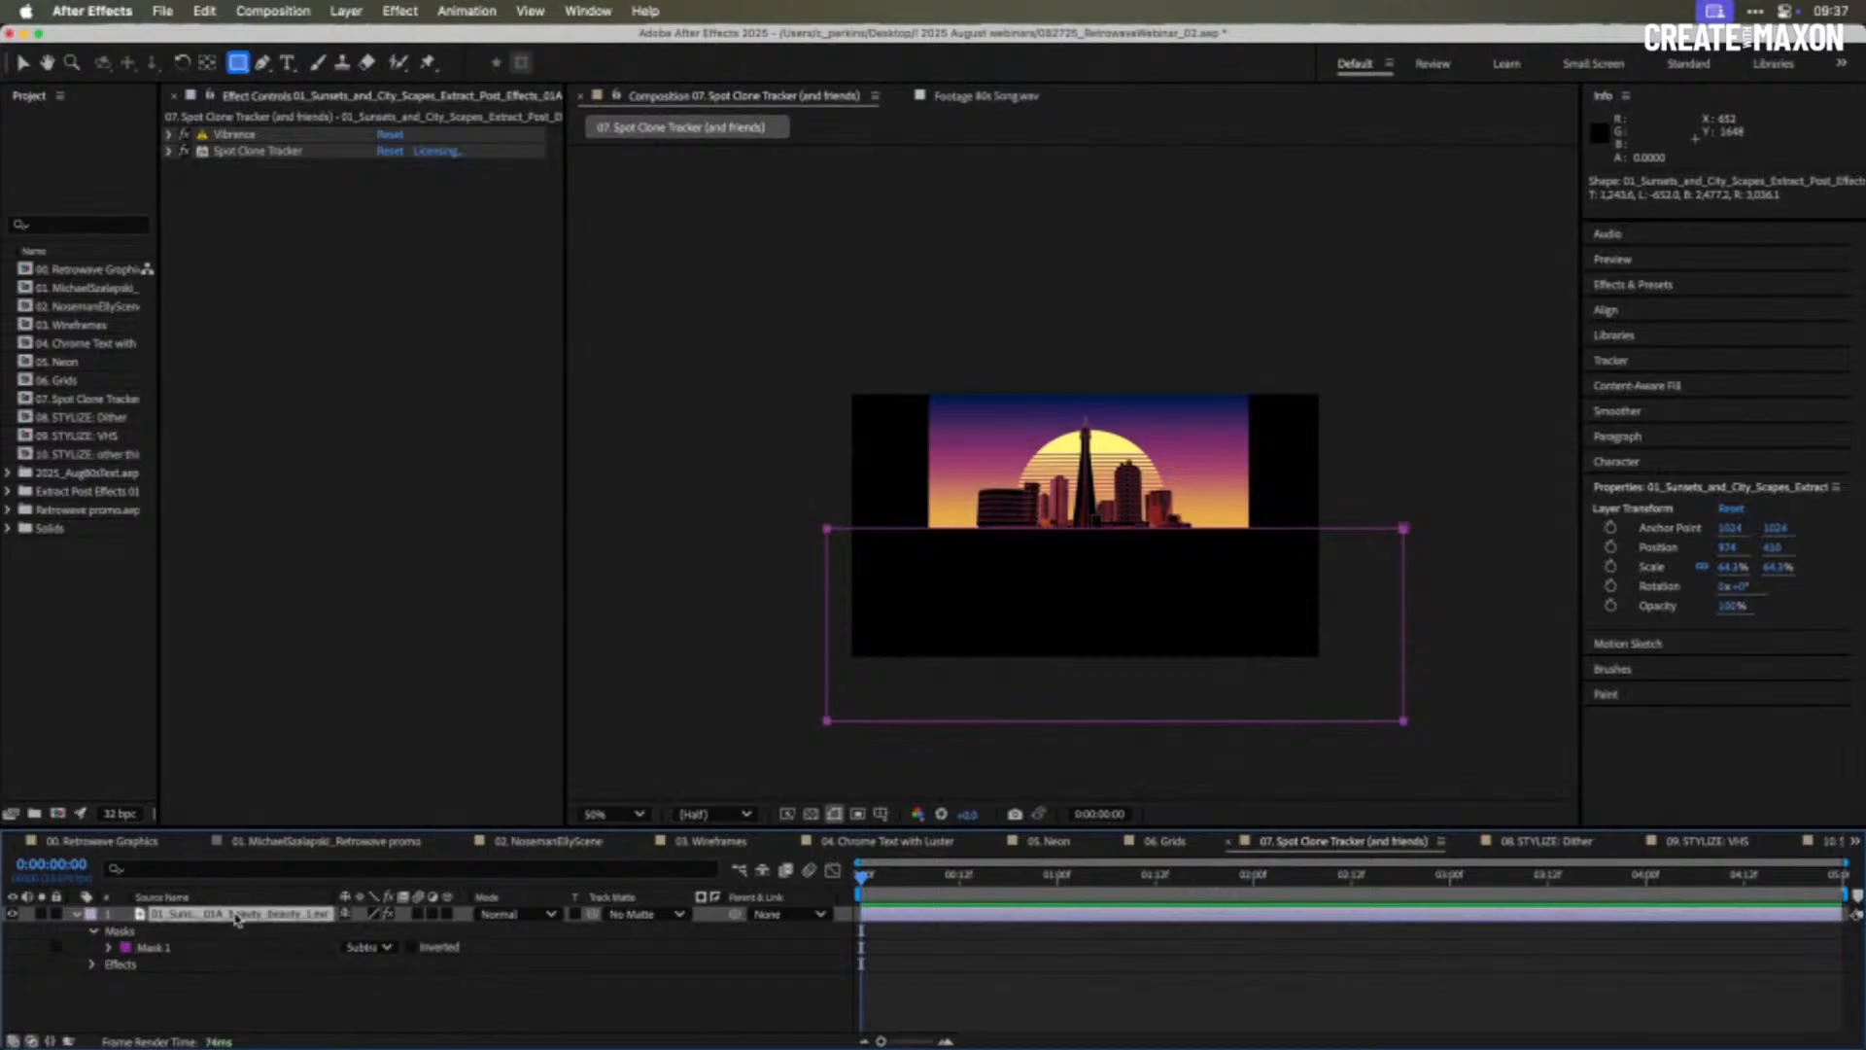
key(period)
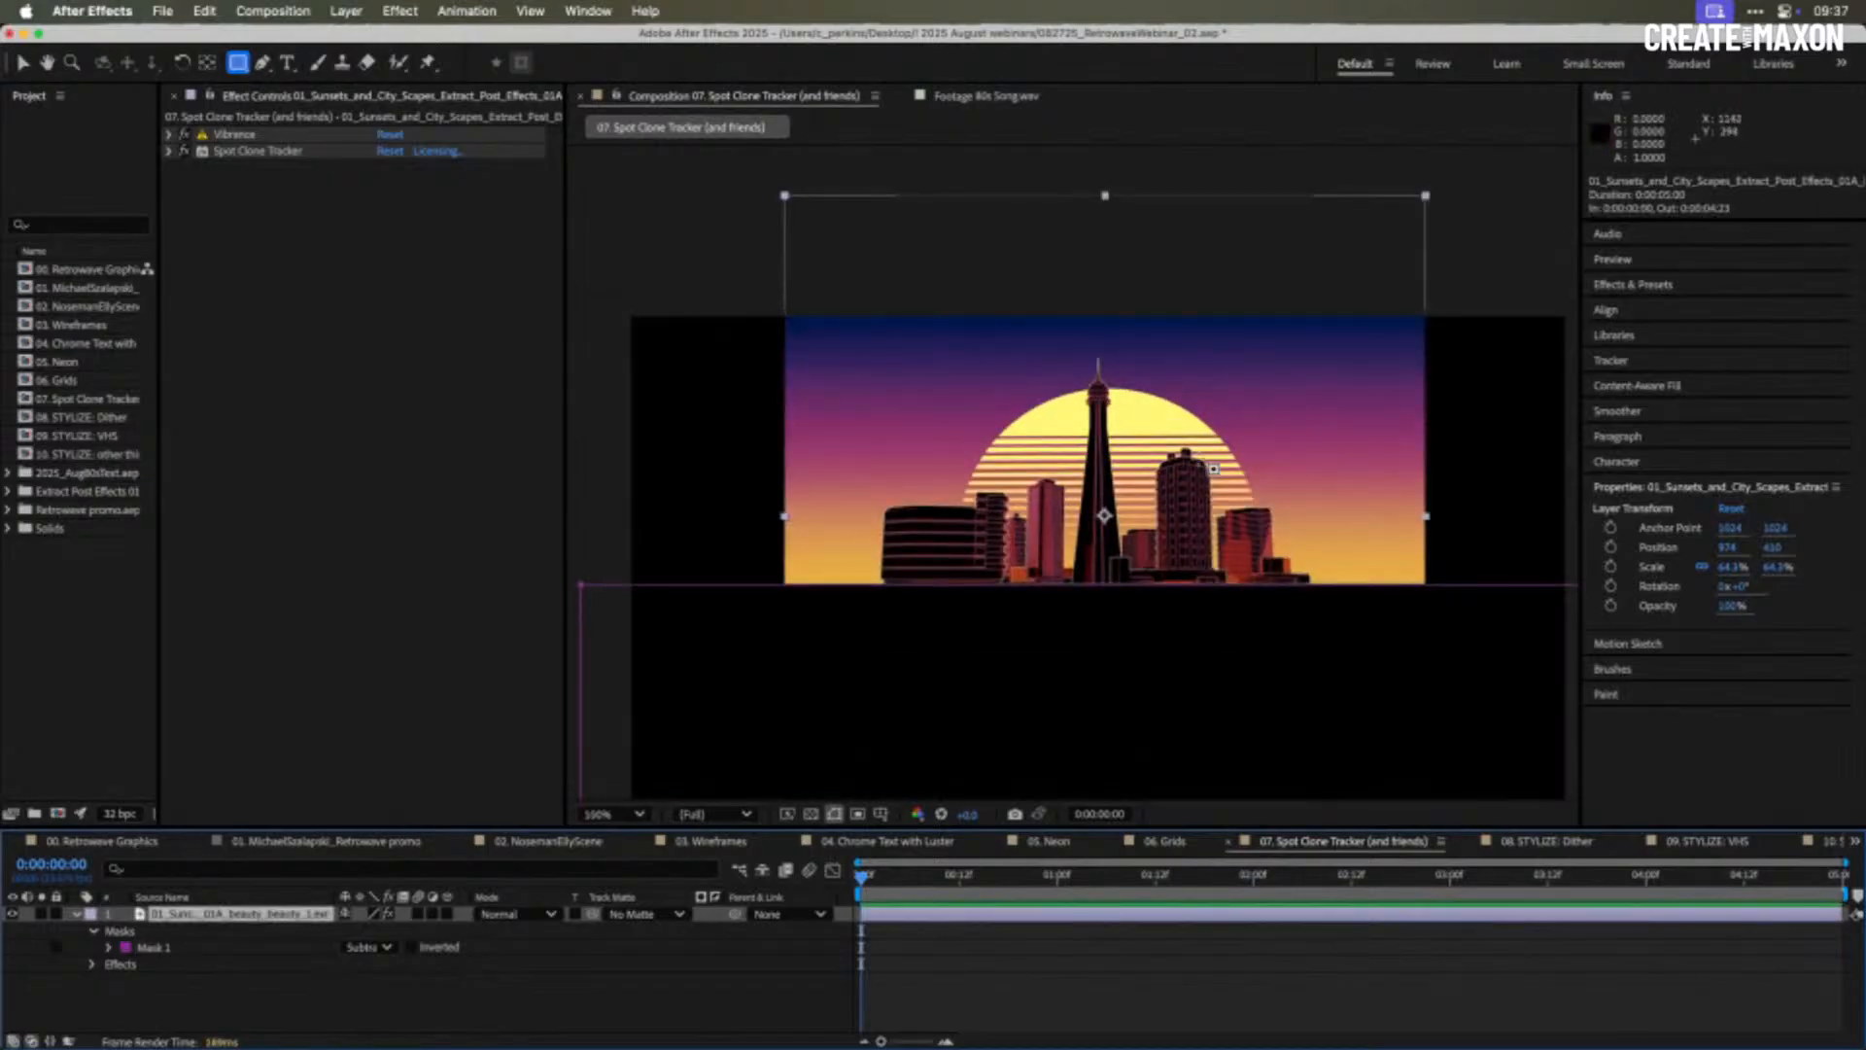
key(ctrl+space)
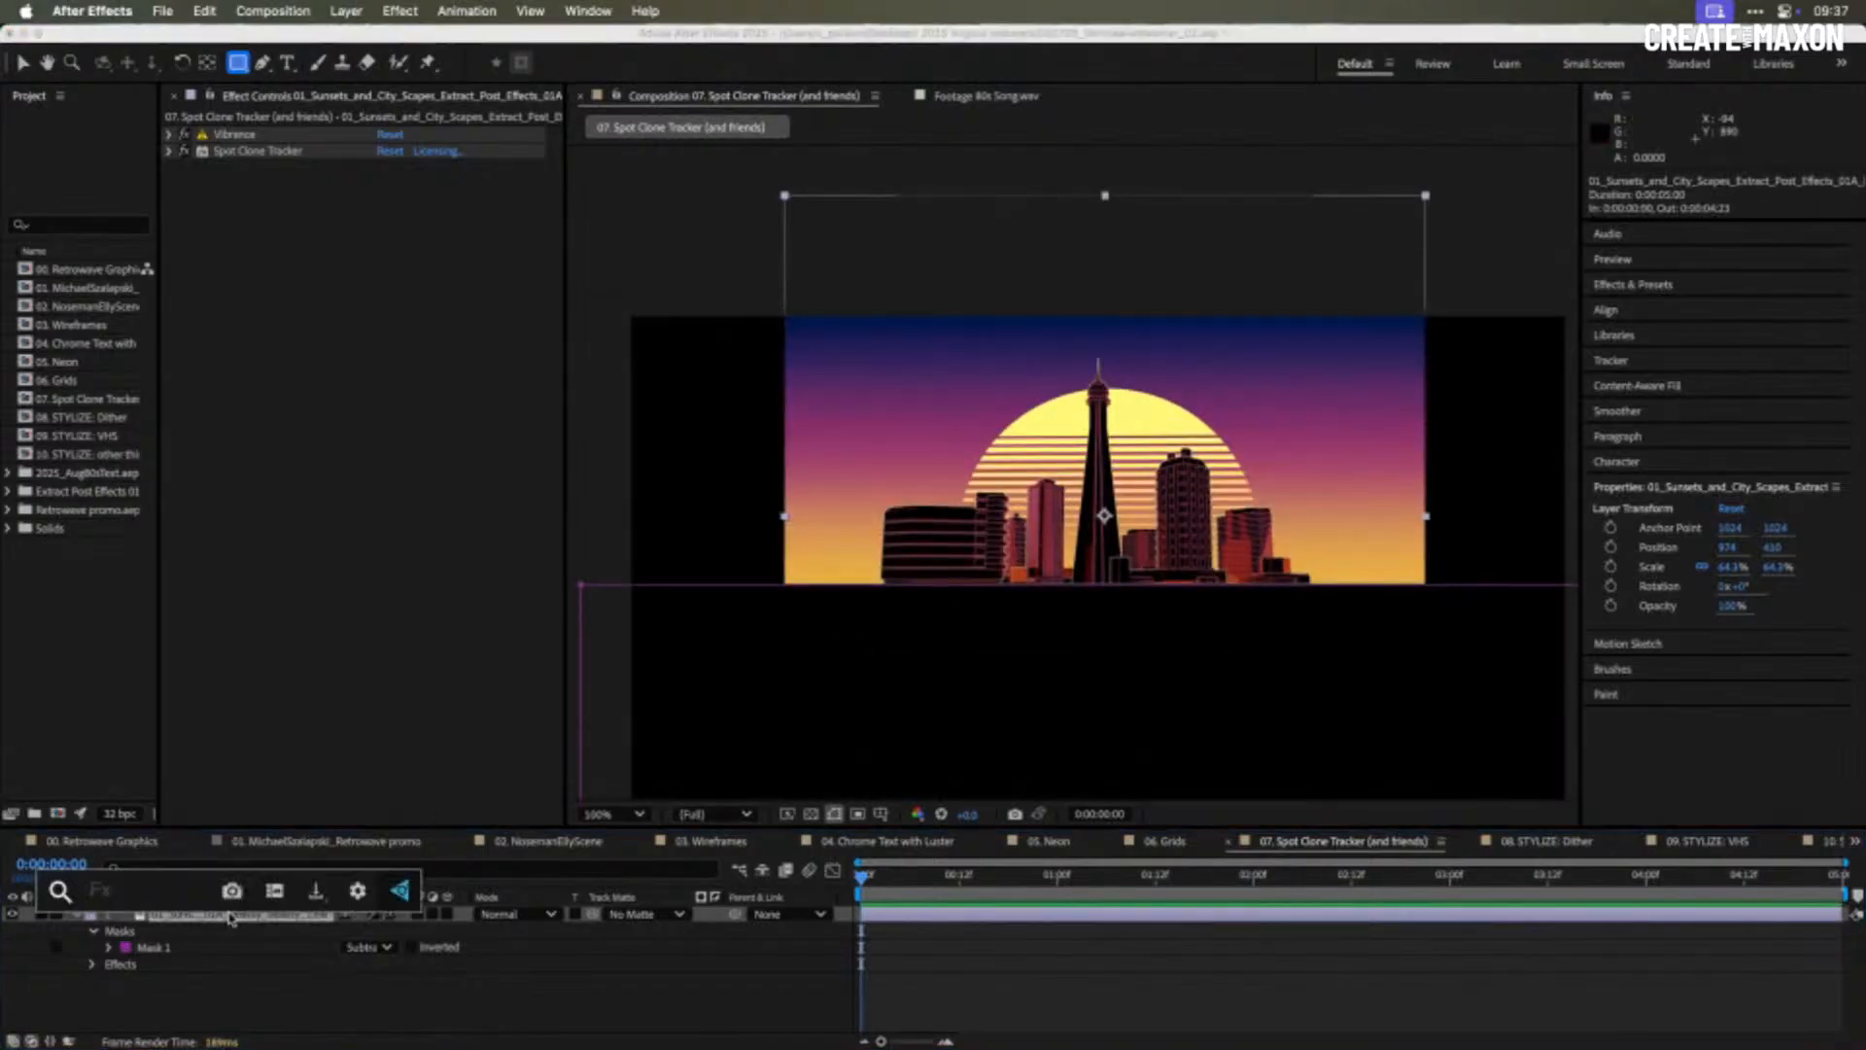
text(rep)
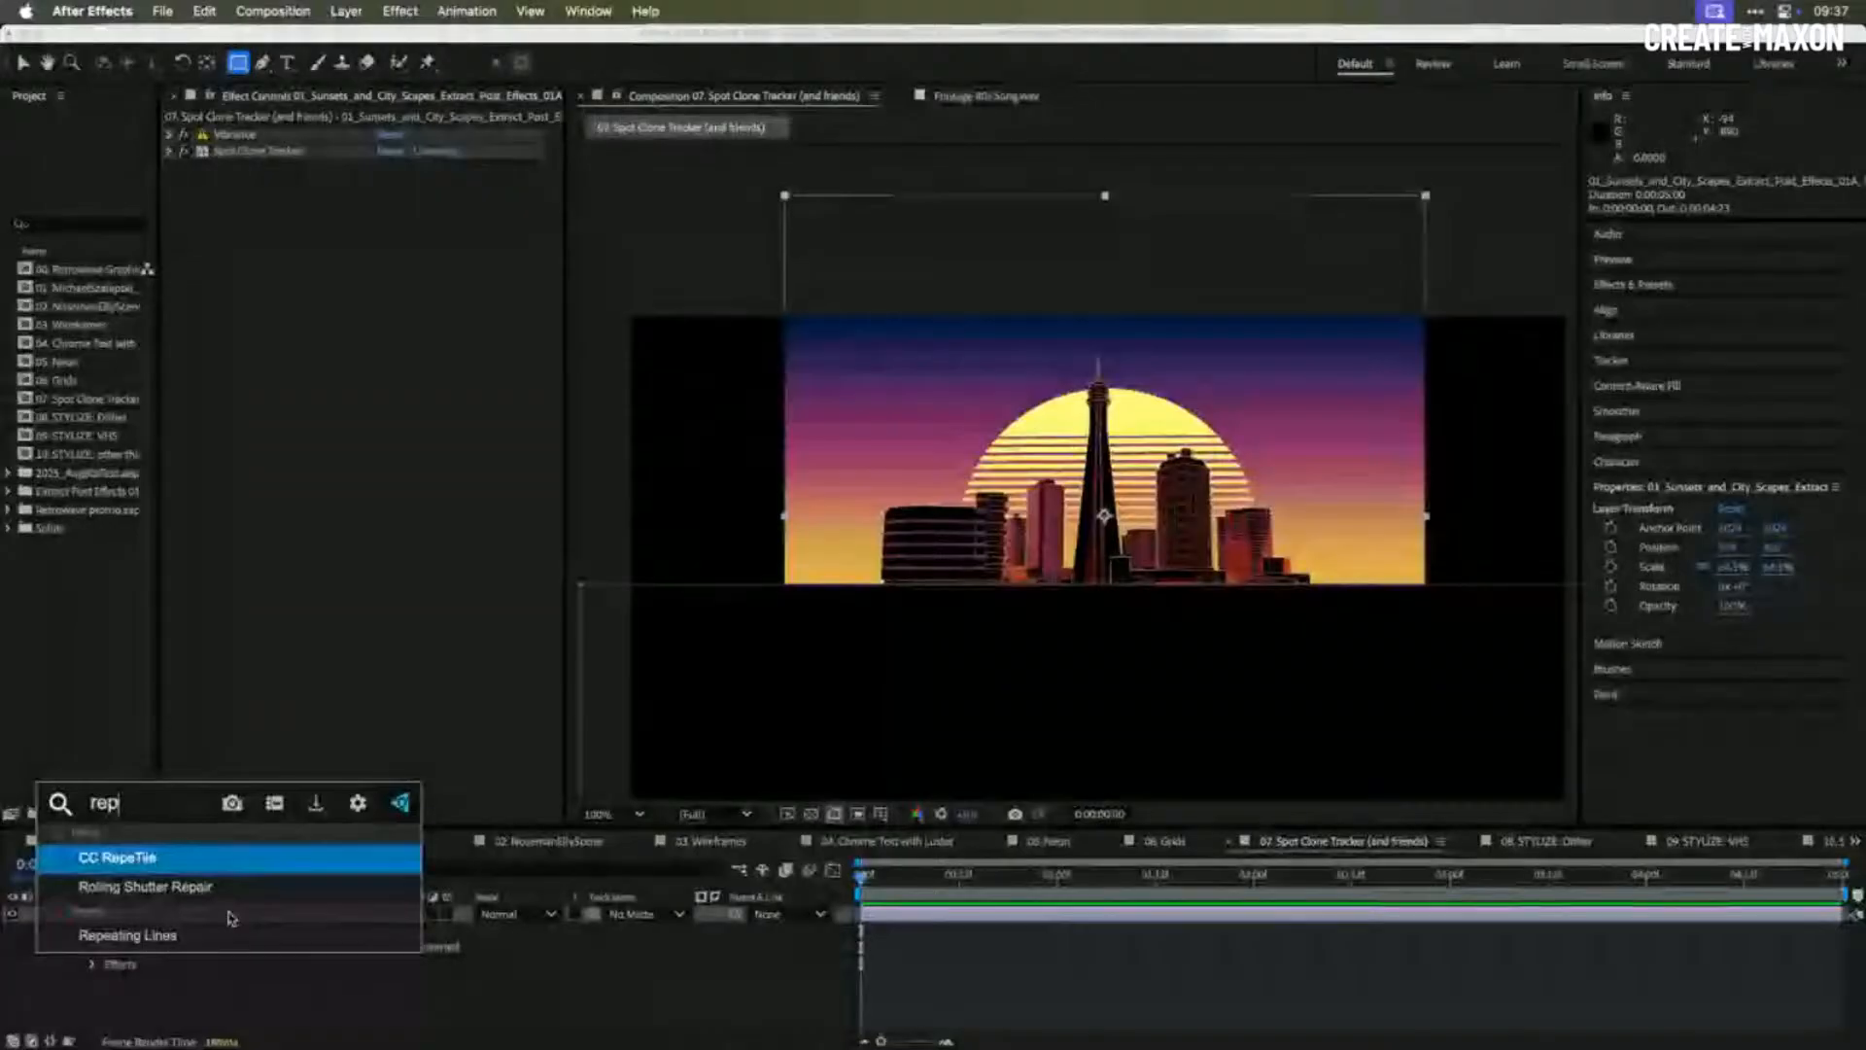
key(Return)
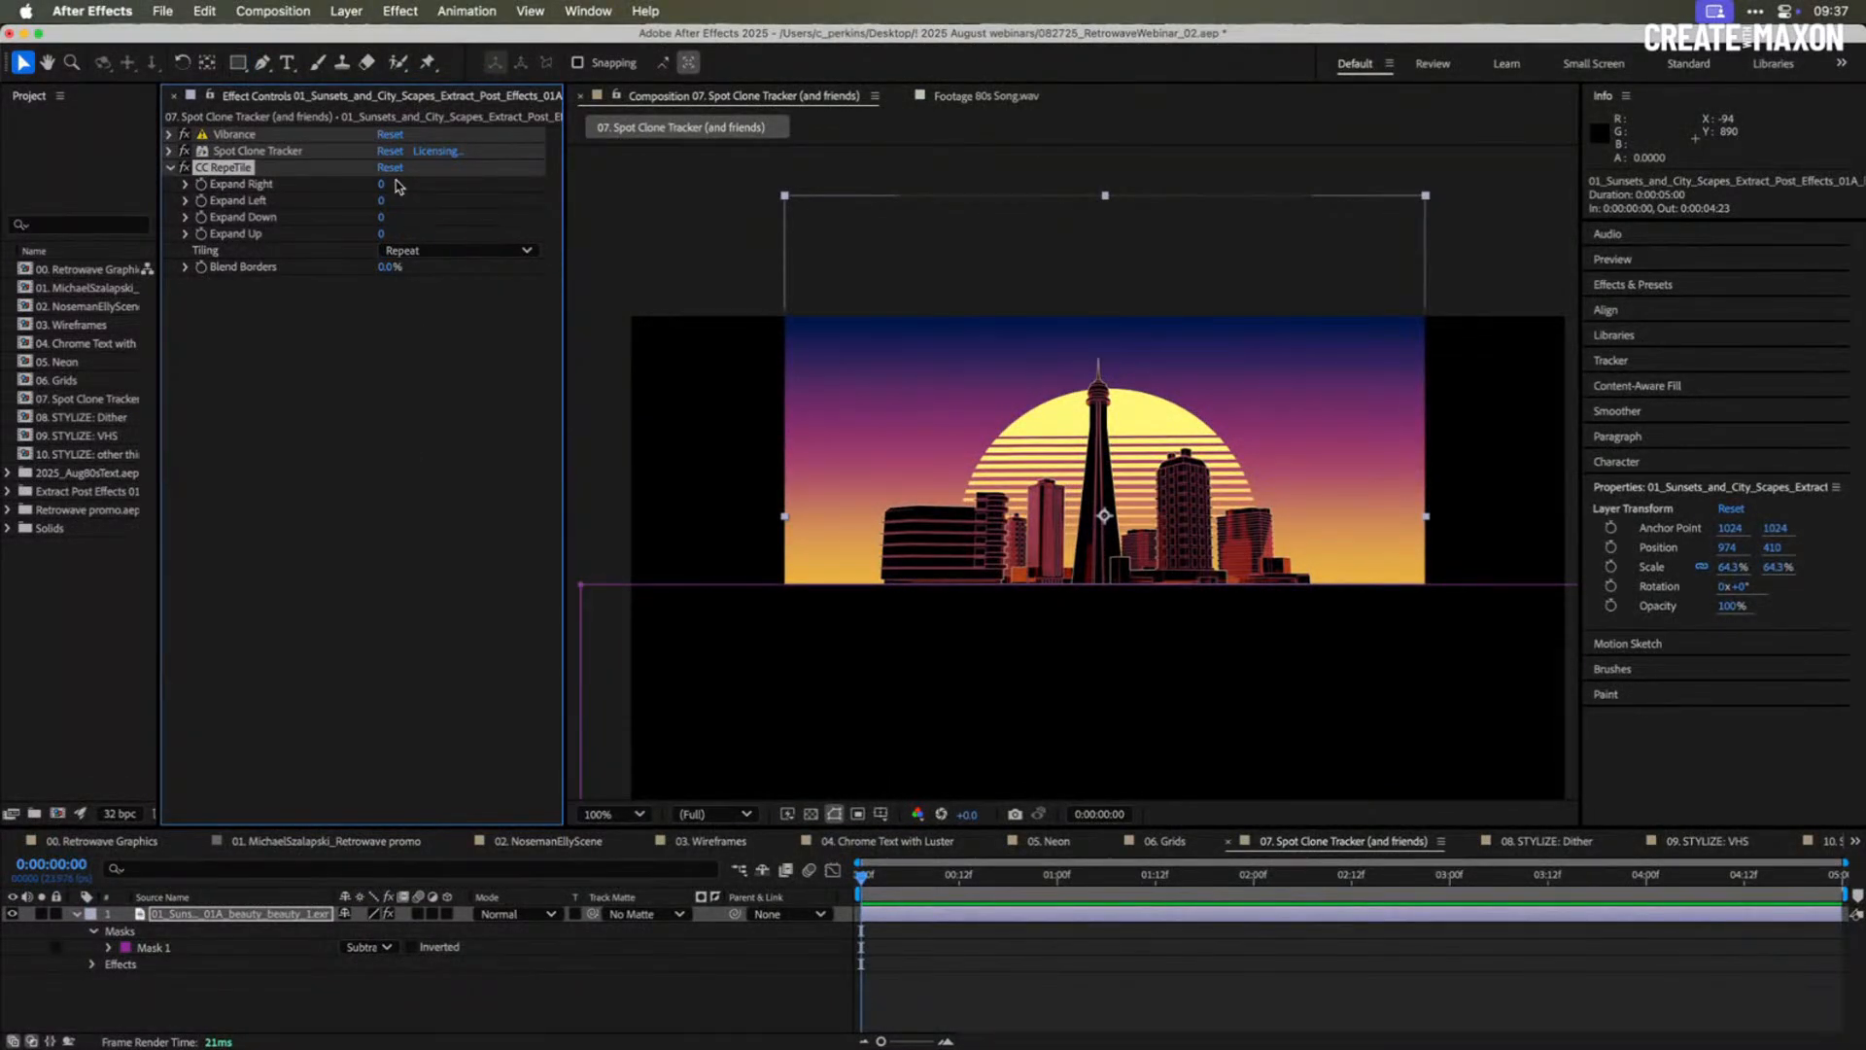
- Set CC RepeTile's Expand Right to 220, Expand Left to 234 and Blend Borders to 47%
drag(382, 182, 625, 220)
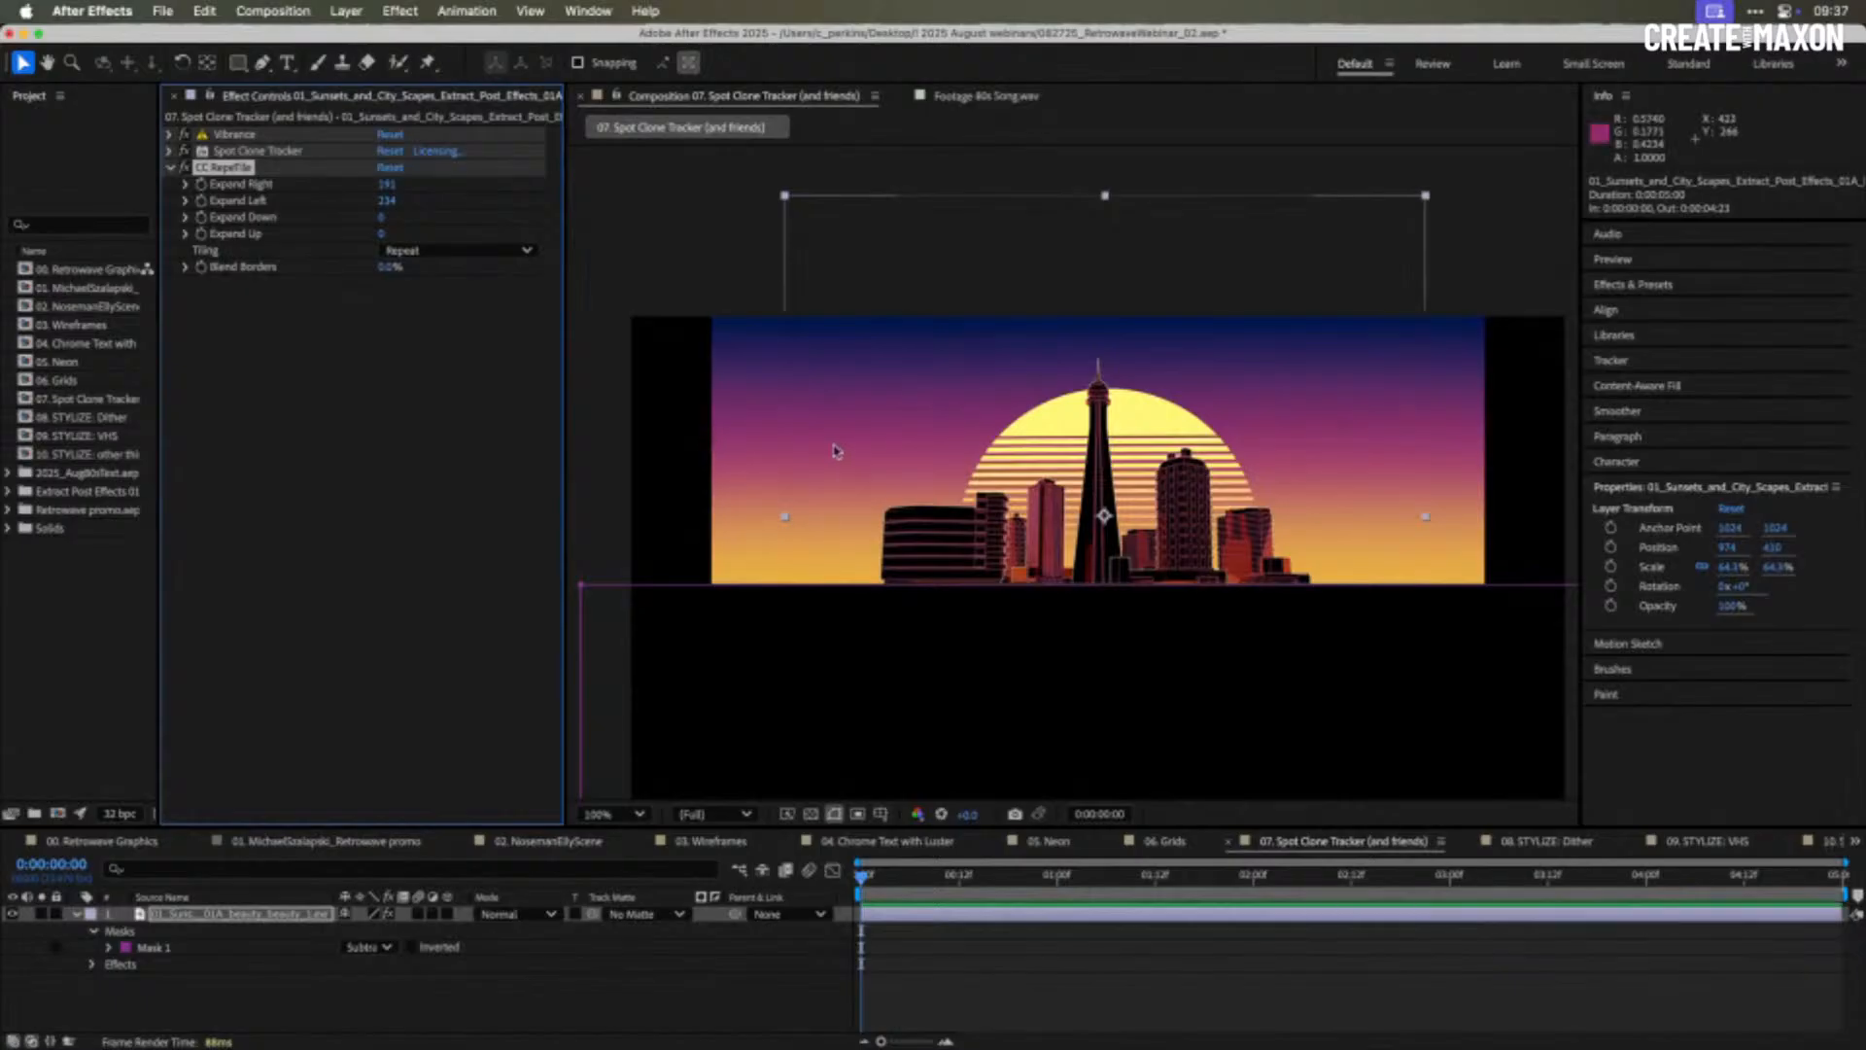
drag(390, 267, 424, 262)
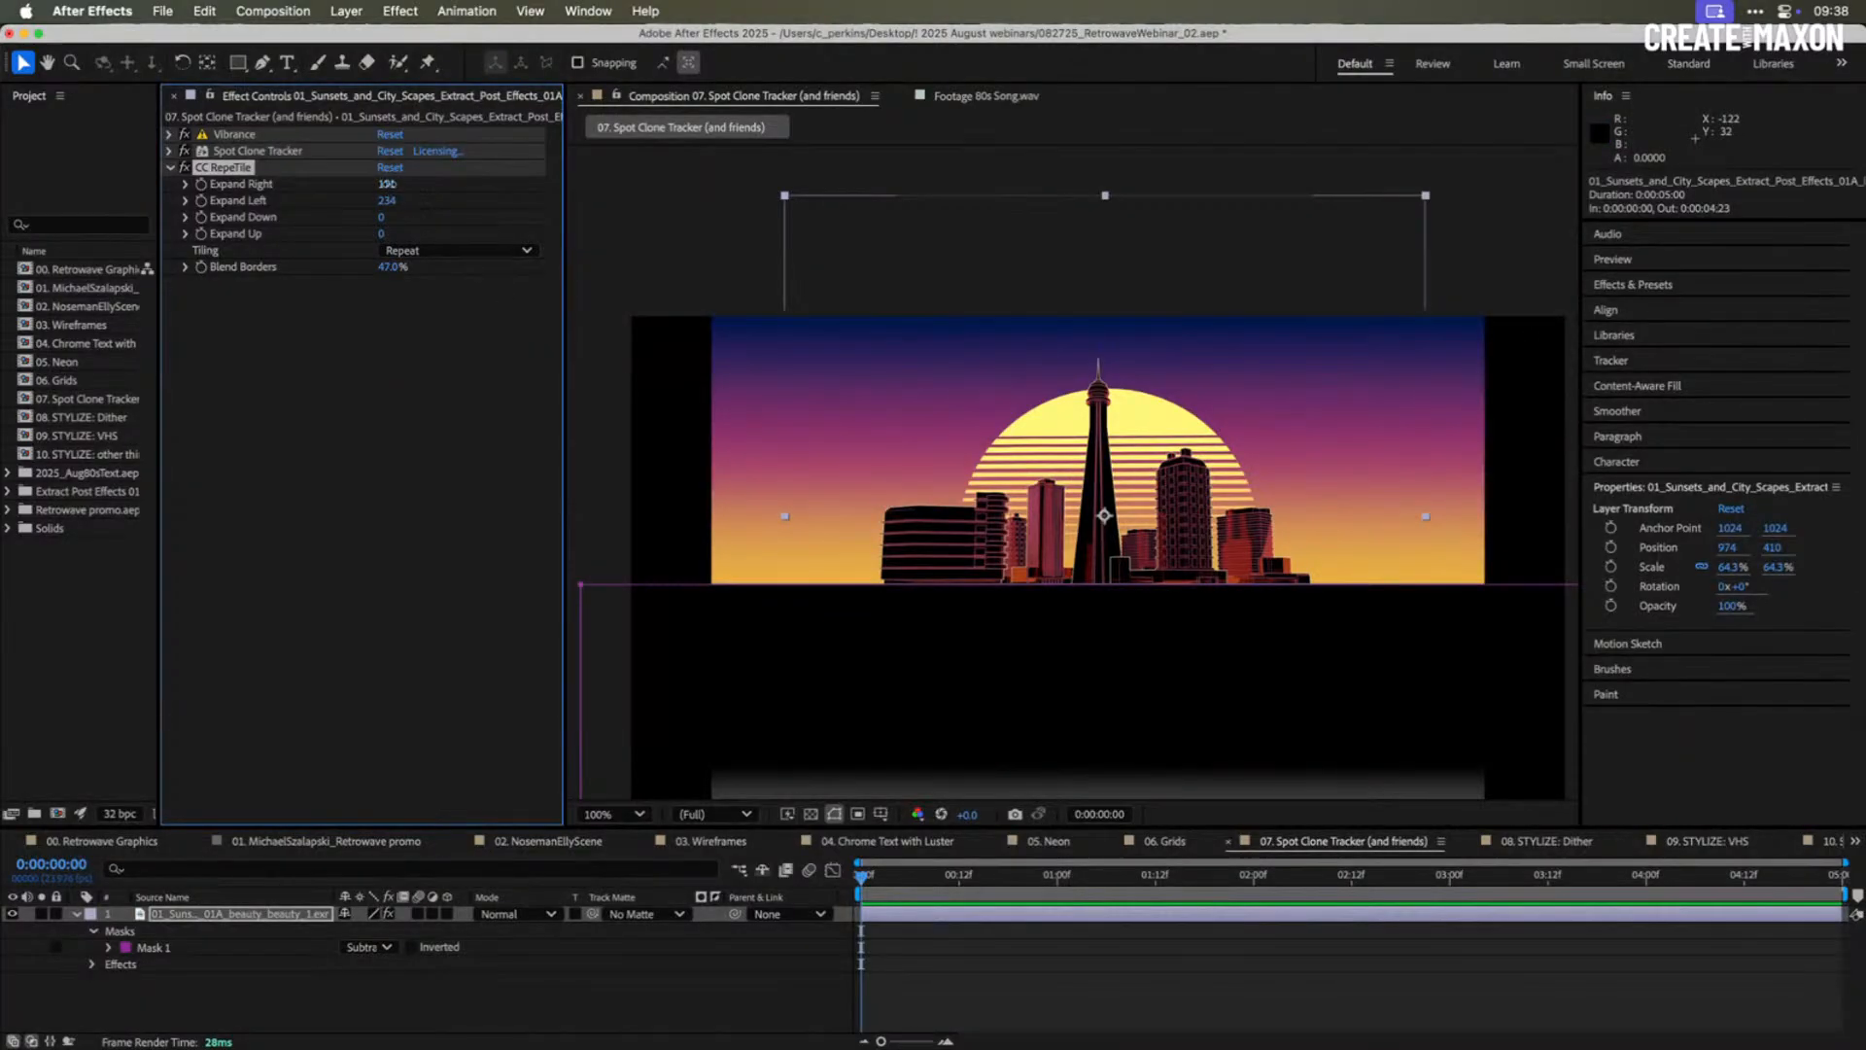
drag(386, 184, 410, 184)
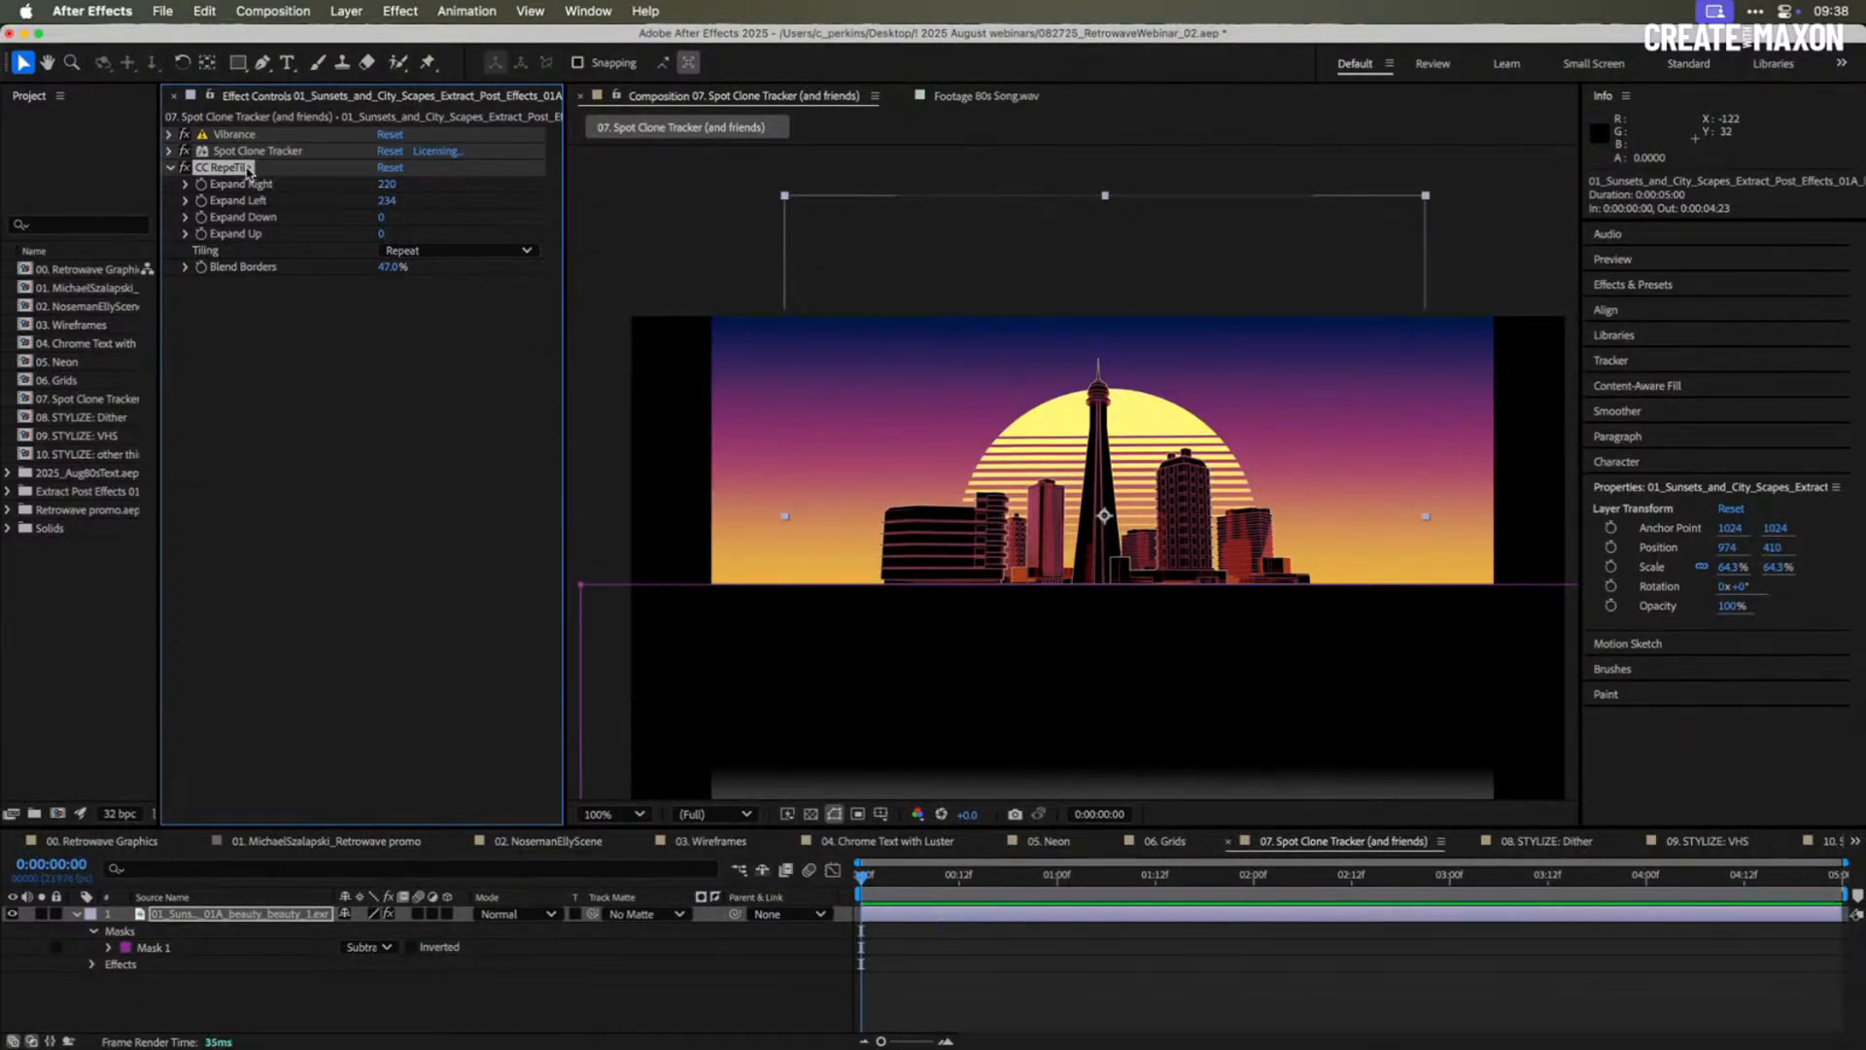
- Duplicate the CC RepeTile effect and set the copy's Expand Right to 248 and Expand Left to 274
key(super+d)
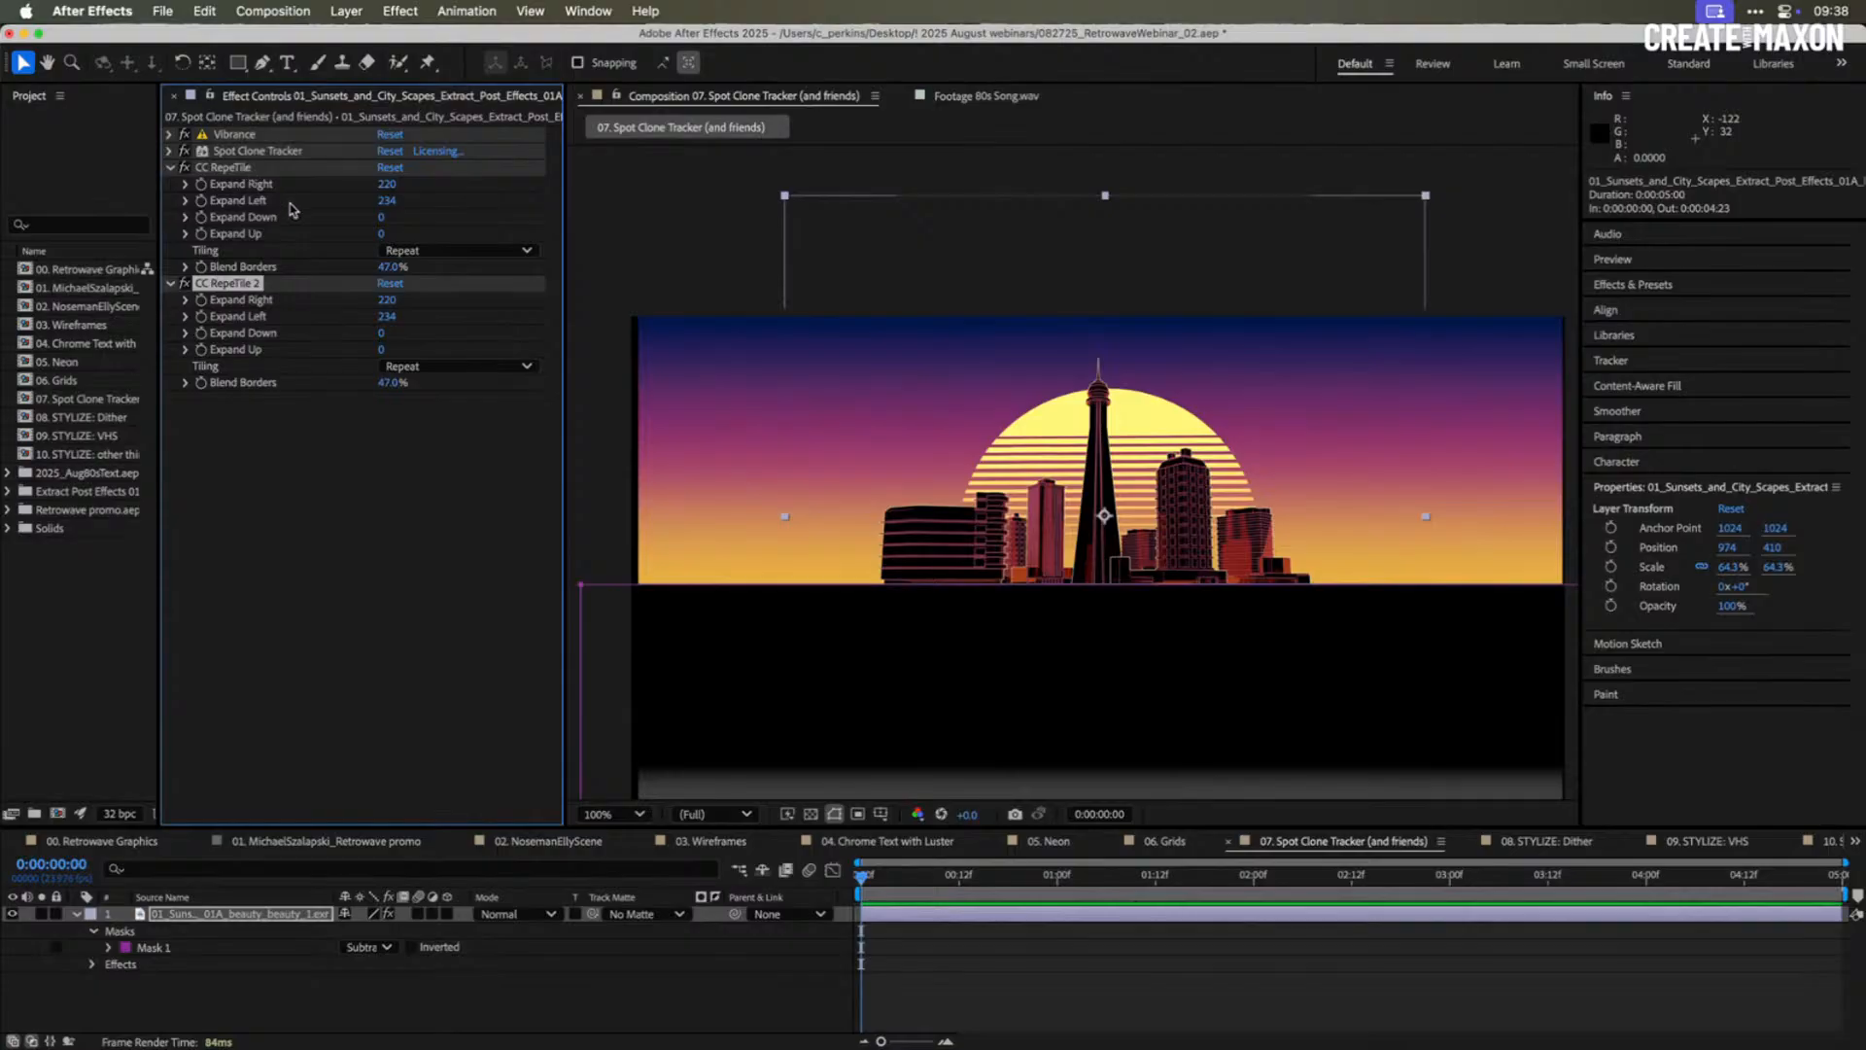
drag(387, 299, 424, 316)
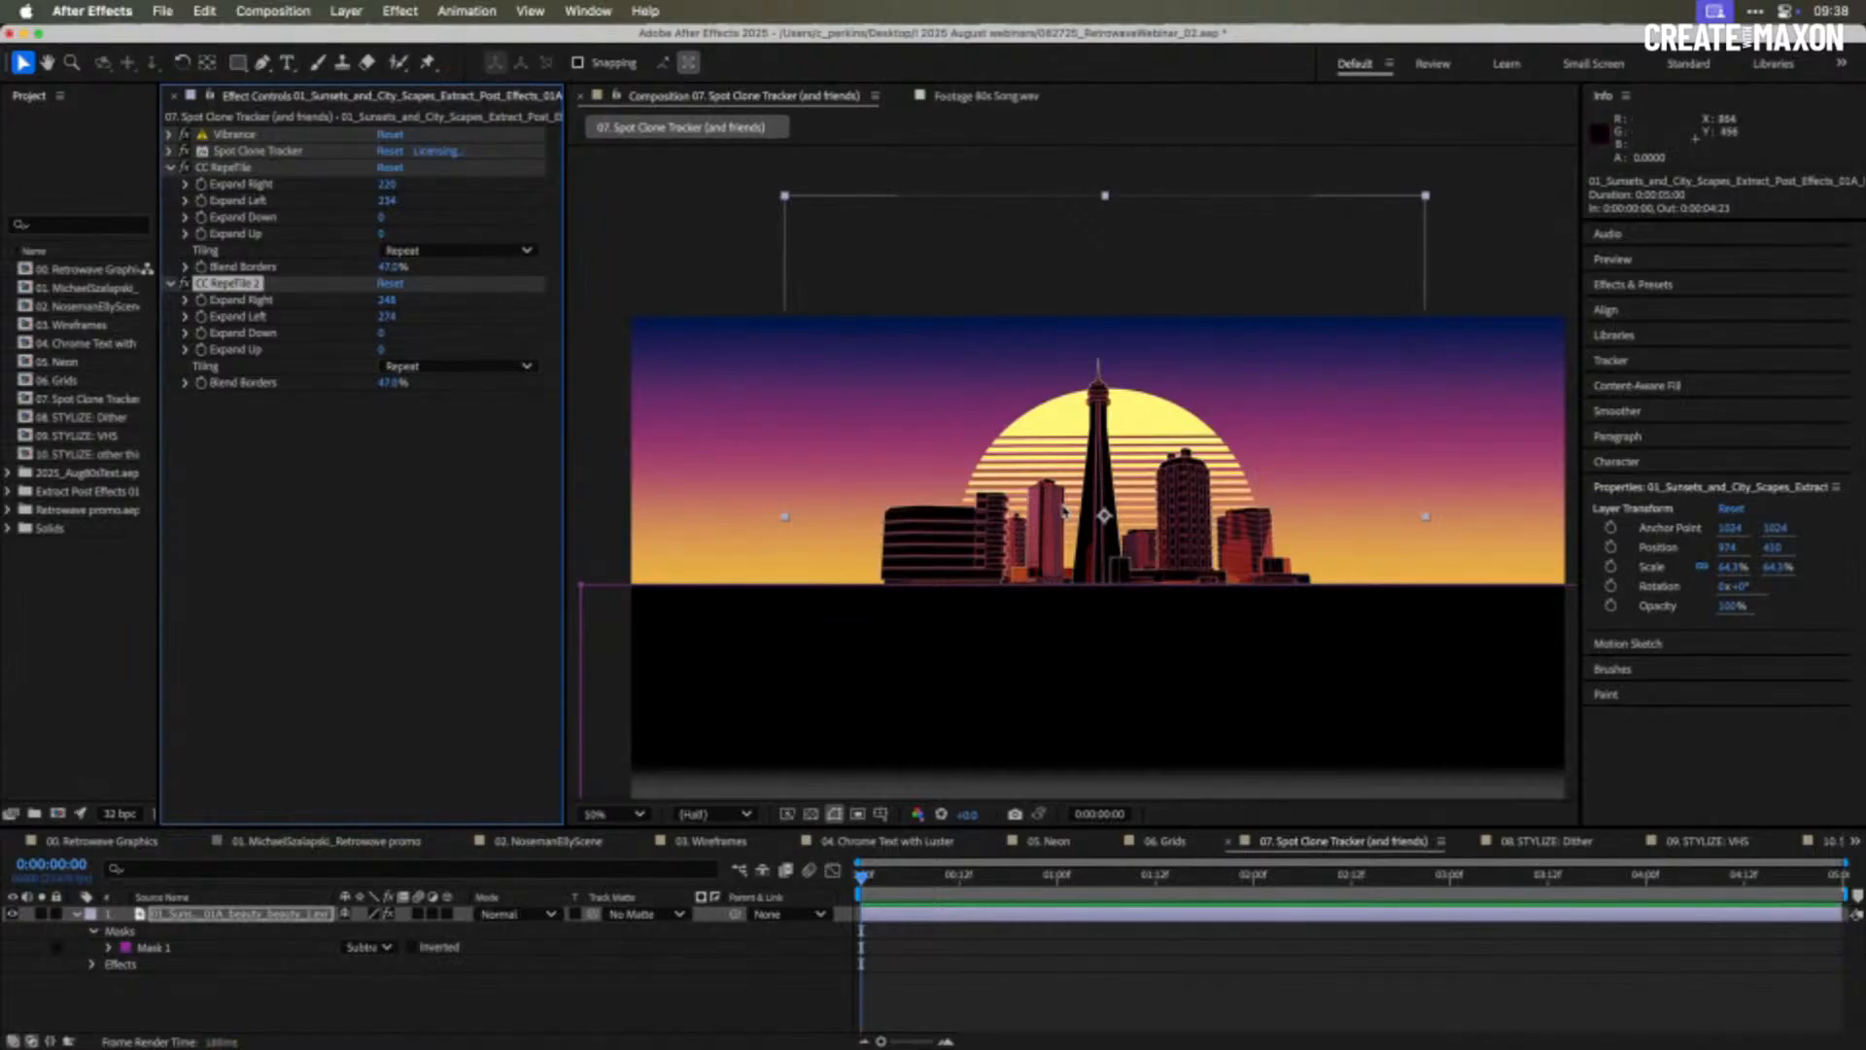
- Extend the subtract mask's lower, left and right edges farther beyond the composition frame
key(comma)
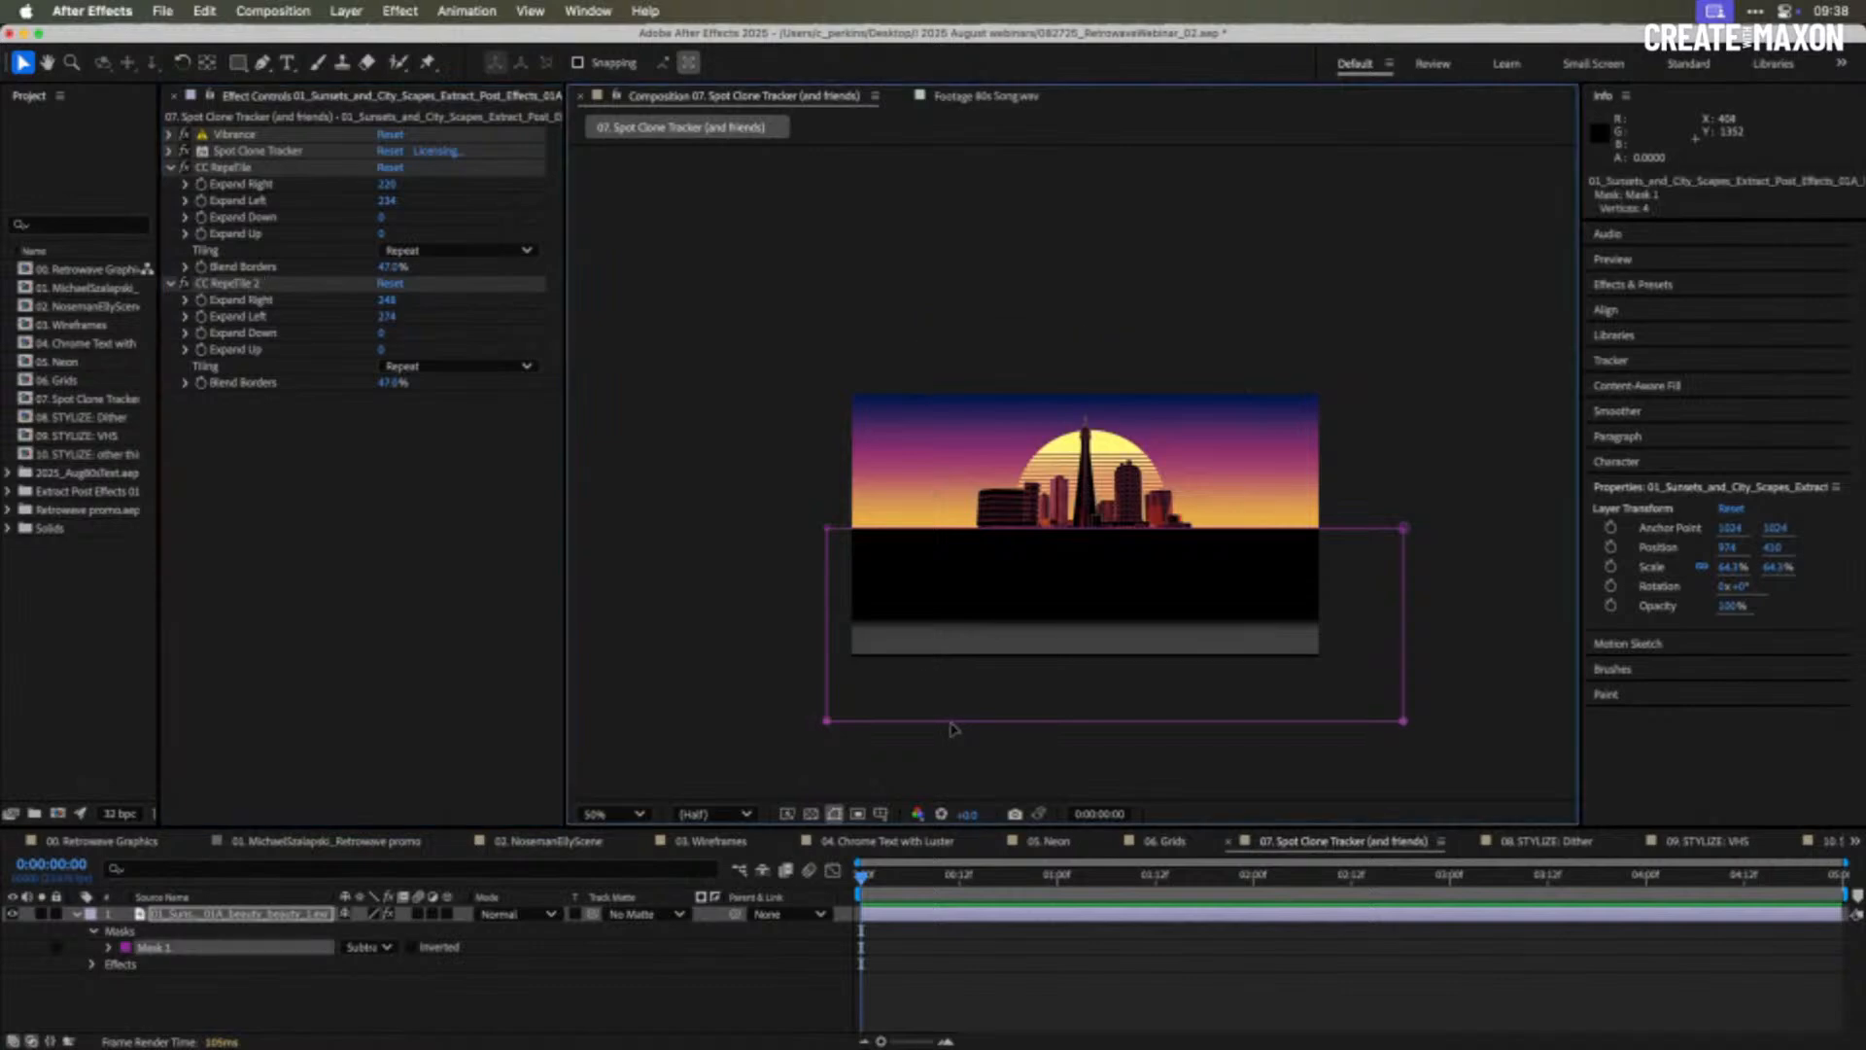
drag(951, 721, 953, 753)
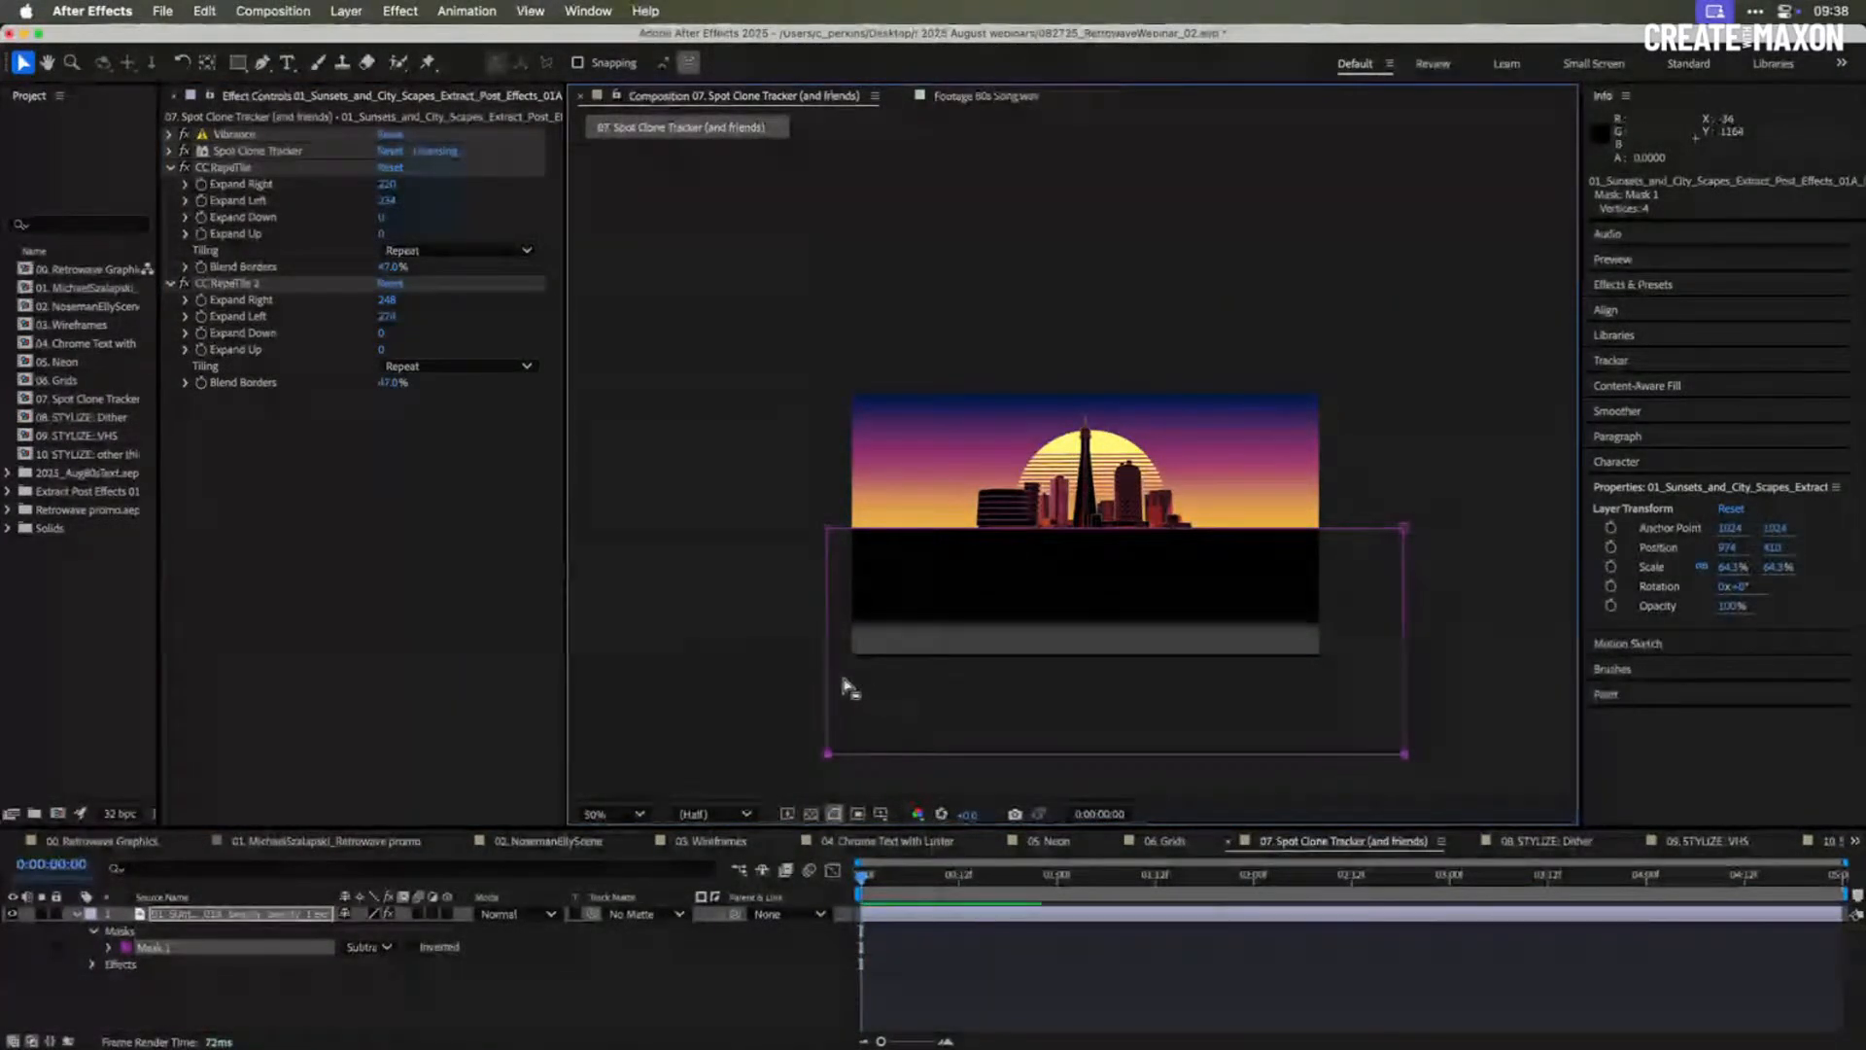
drag(828, 687, 768, 686)
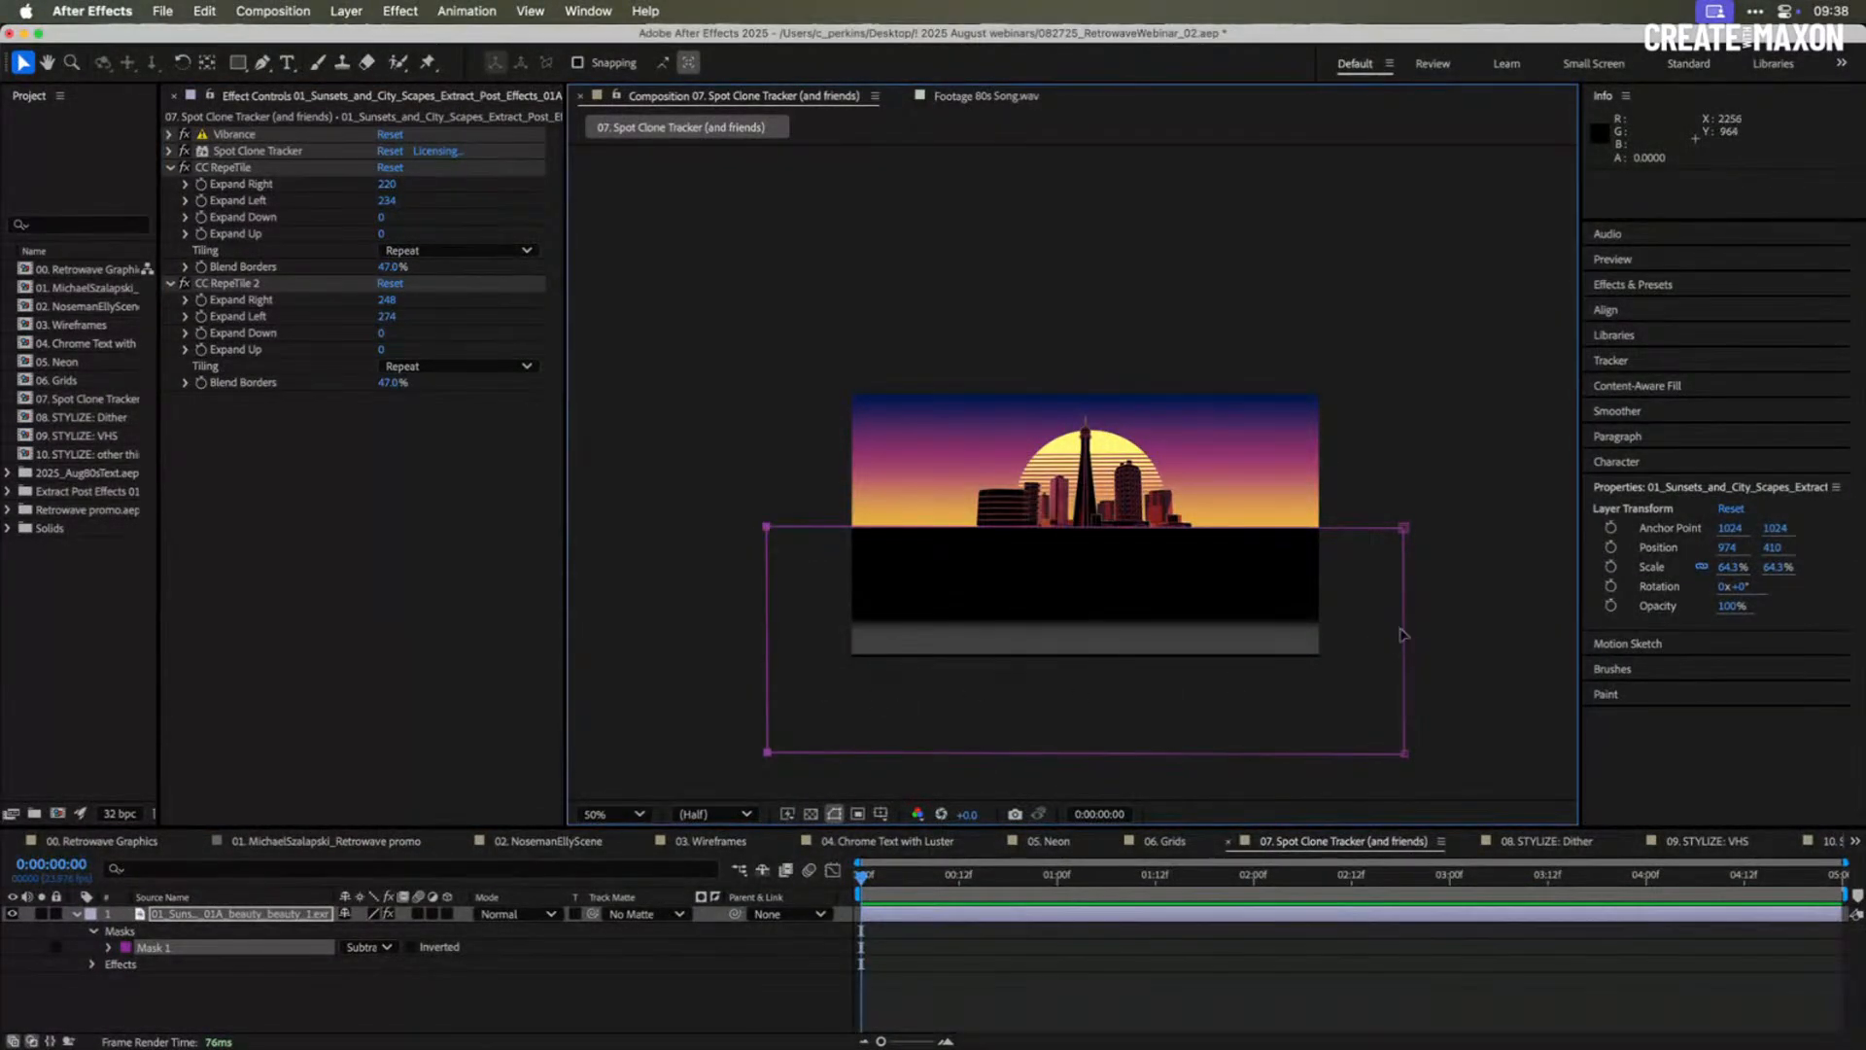
drag(1404, 636, 1420, 636)
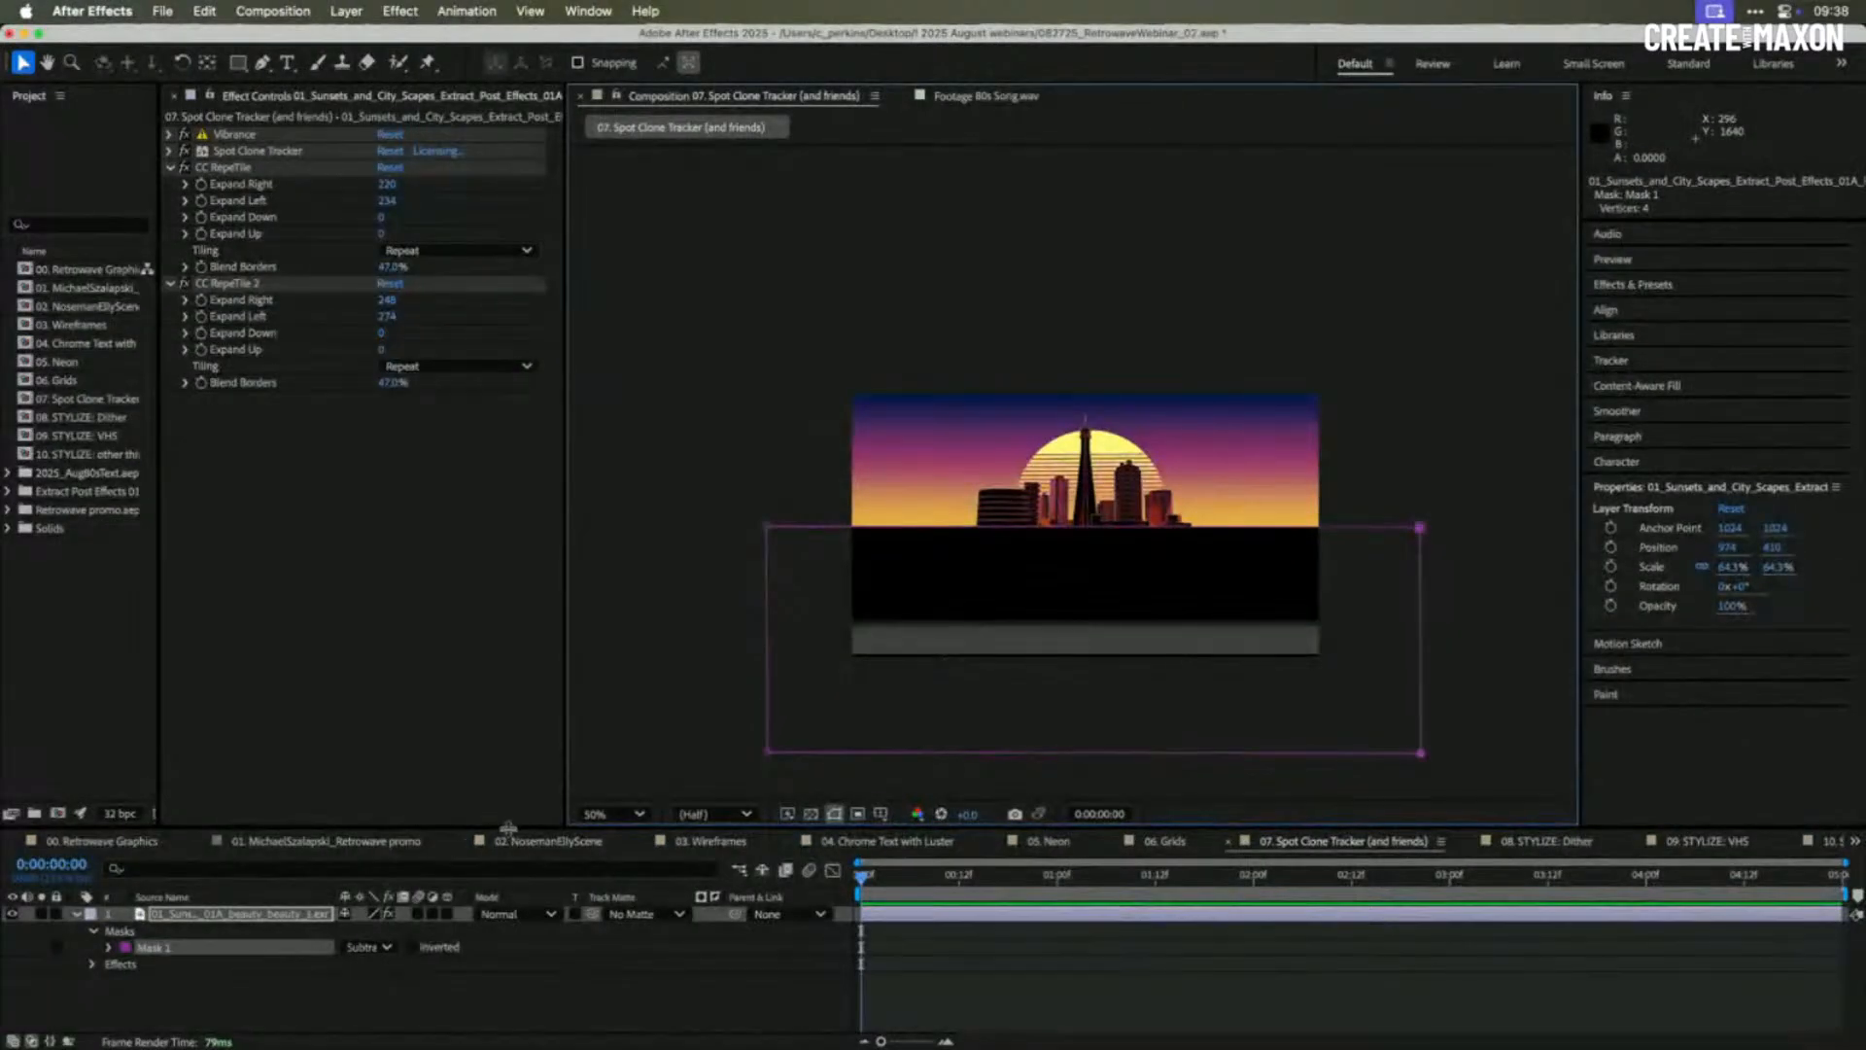
- Make the timeline area taller and the composition viewer wider, with the composition magnified to 100%
drag(509, 827, 508, 753)
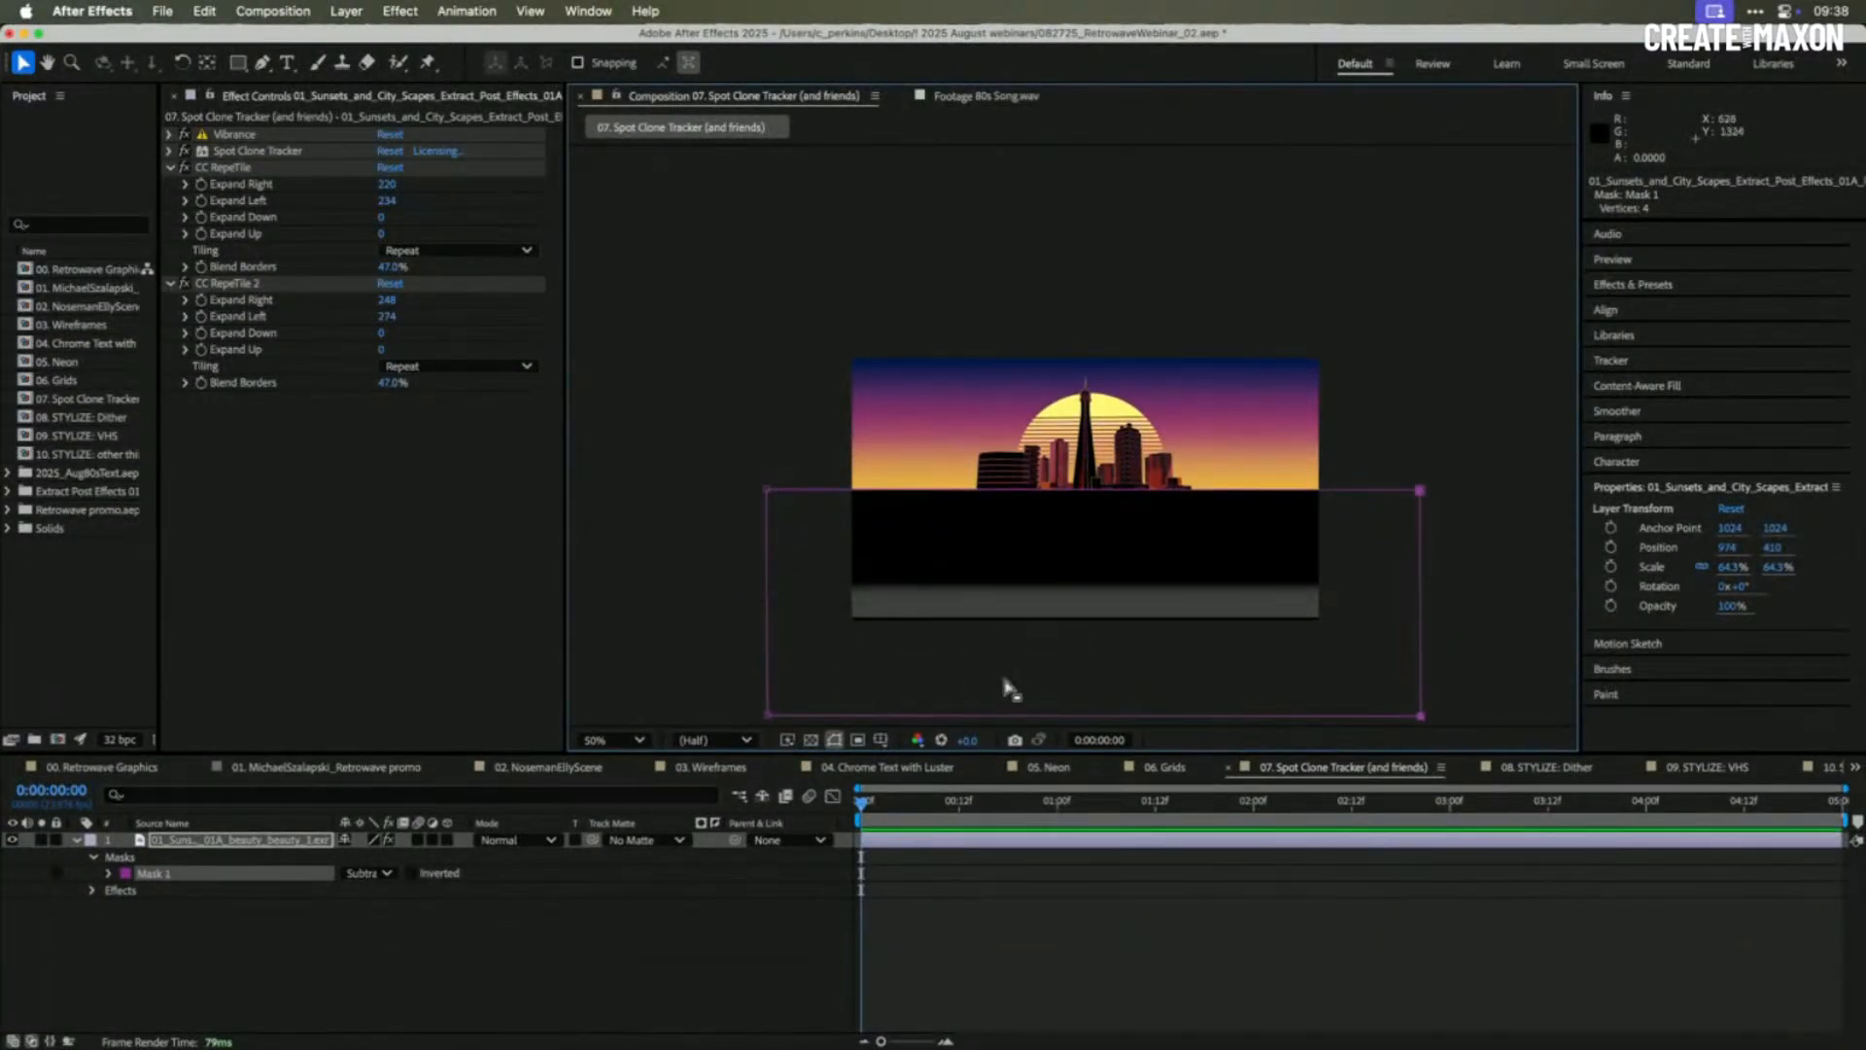
scroll(1167, 530, up, 2)
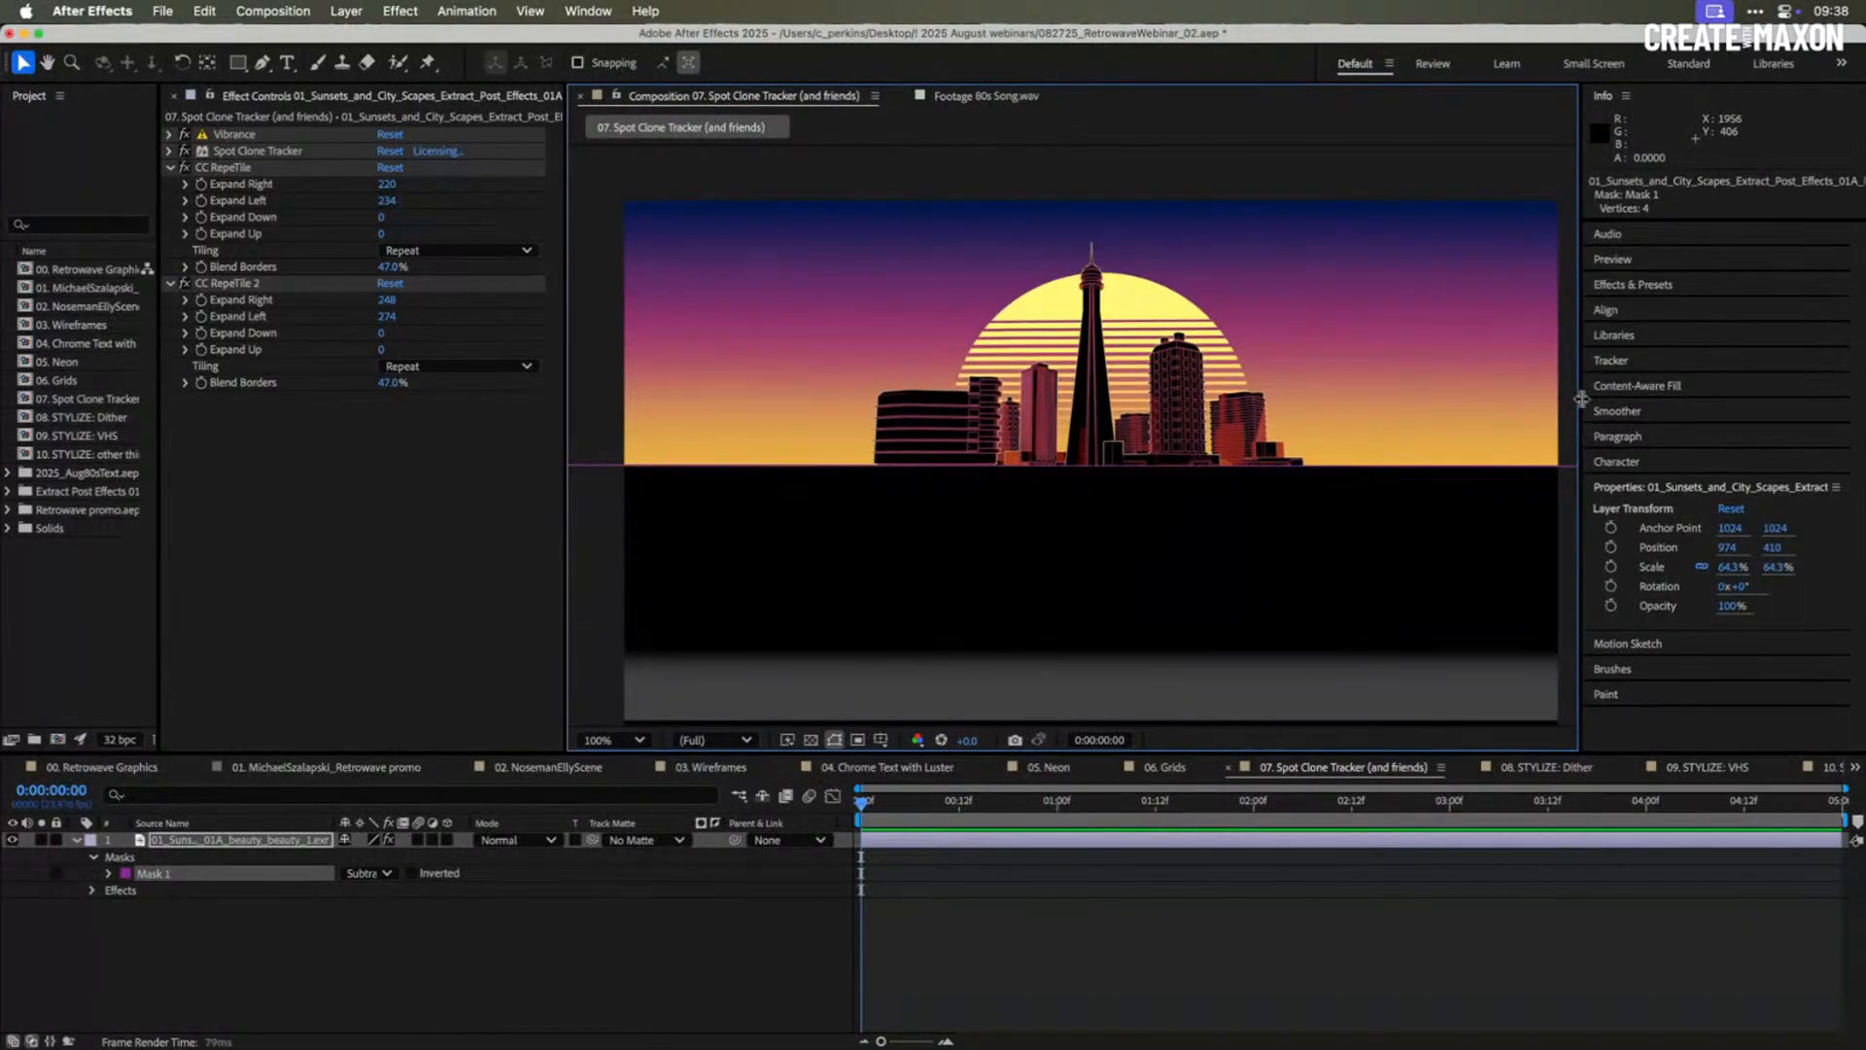
drag(1580, 405, 1713, 405)
- Create a black 1920 x 1080 solid named Fractal Water and apply the Fractal Noise effect to it
click(452, 934)
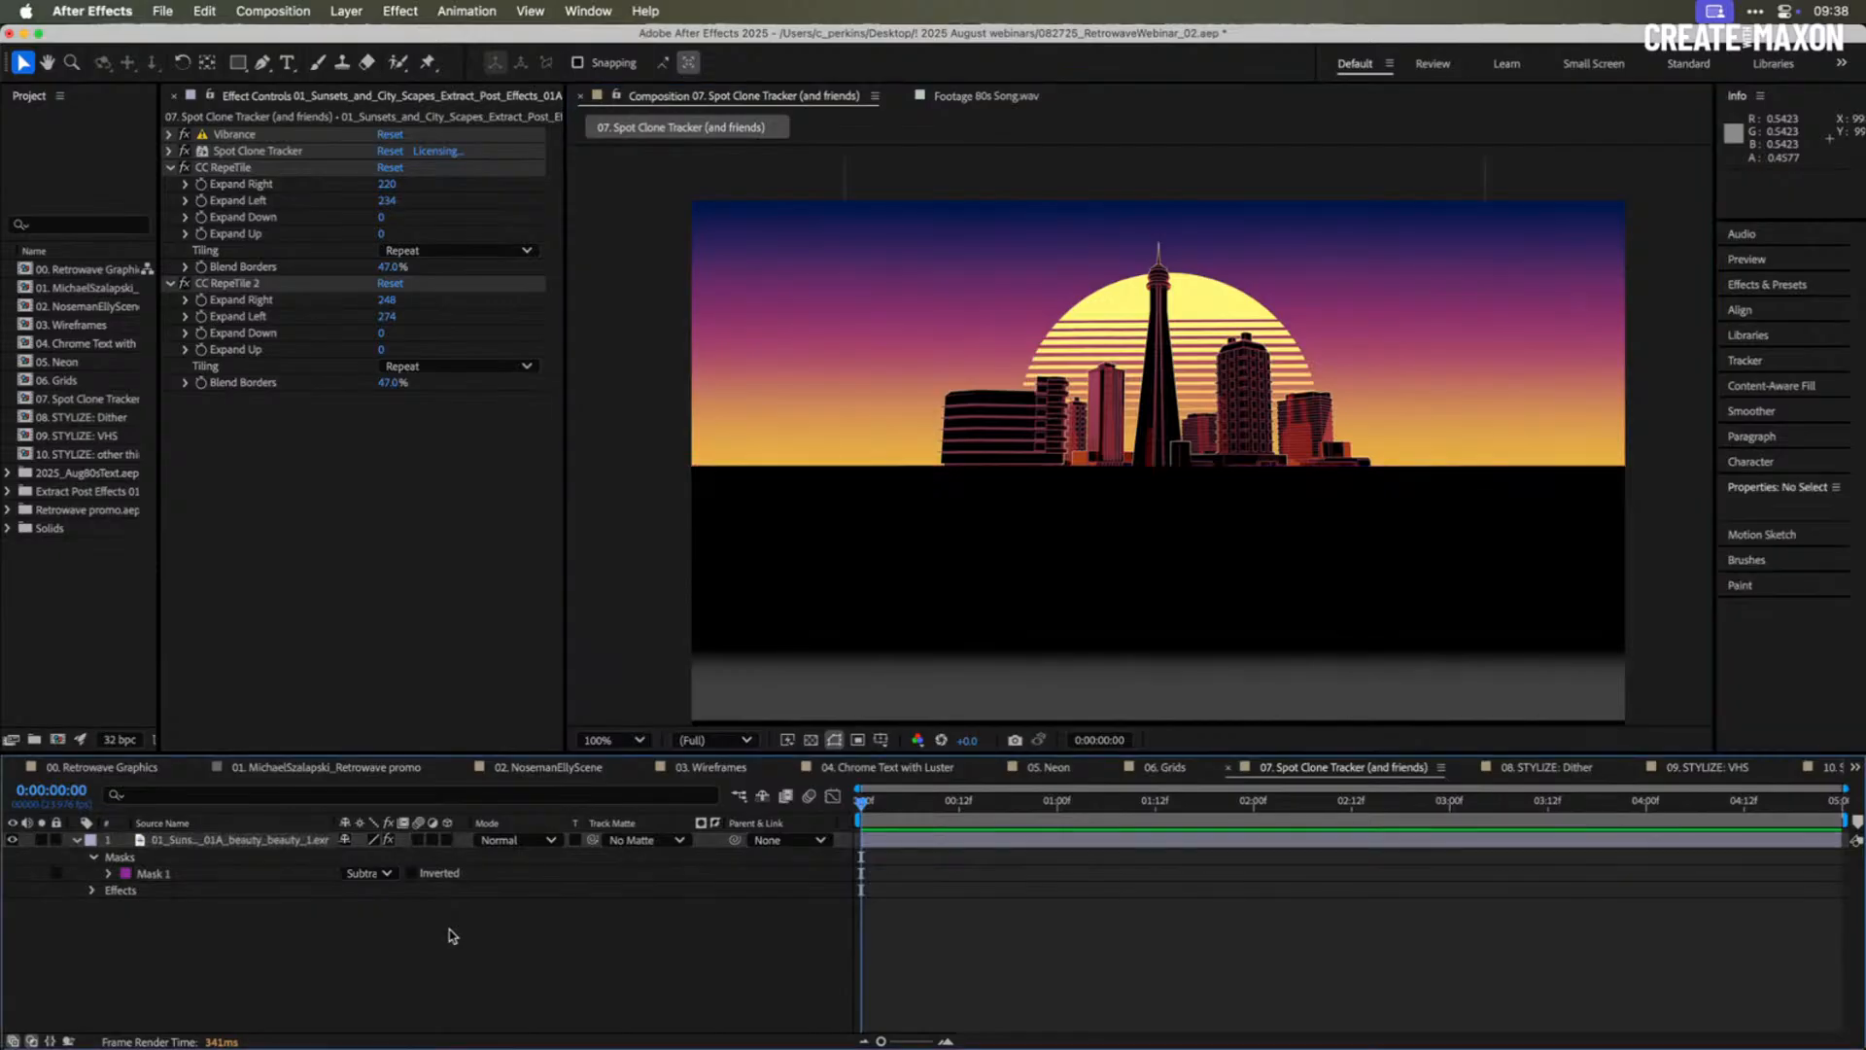
key(super+y)
text(Fractal Water)
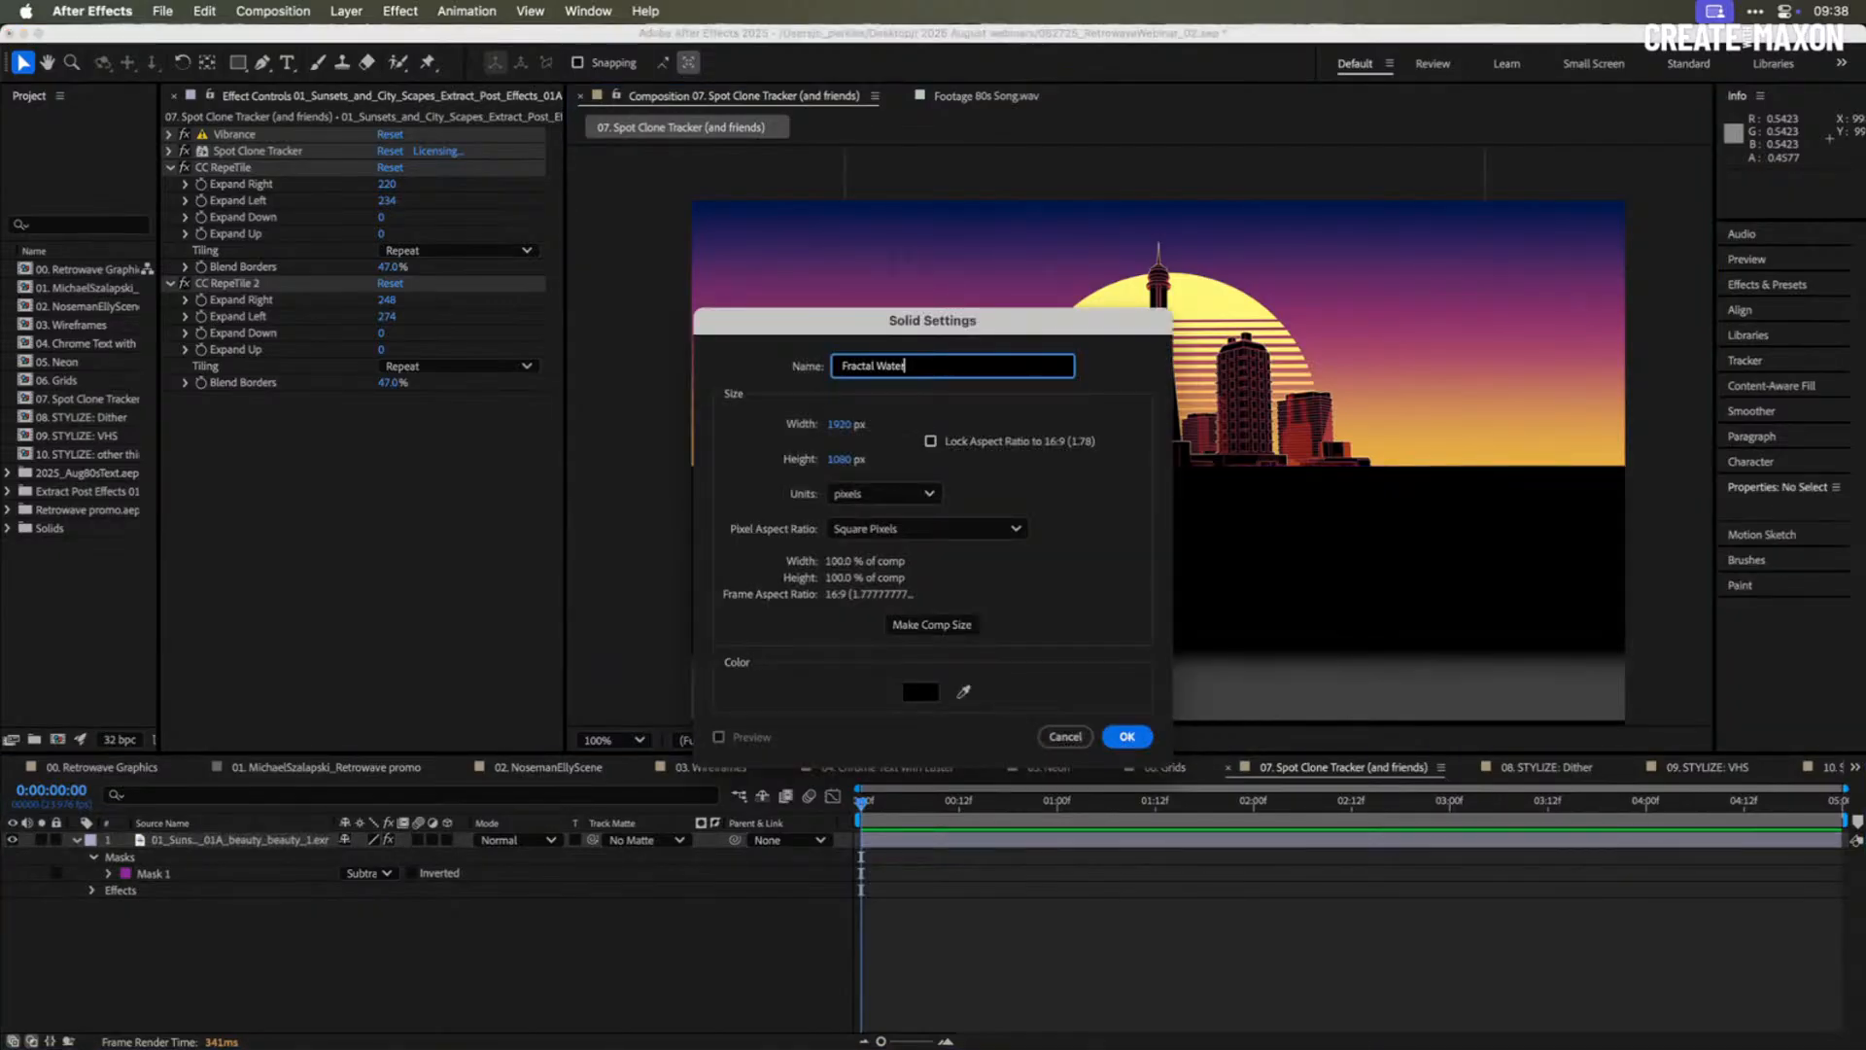
key(Return)
key(ctrl+space)
text(fract)
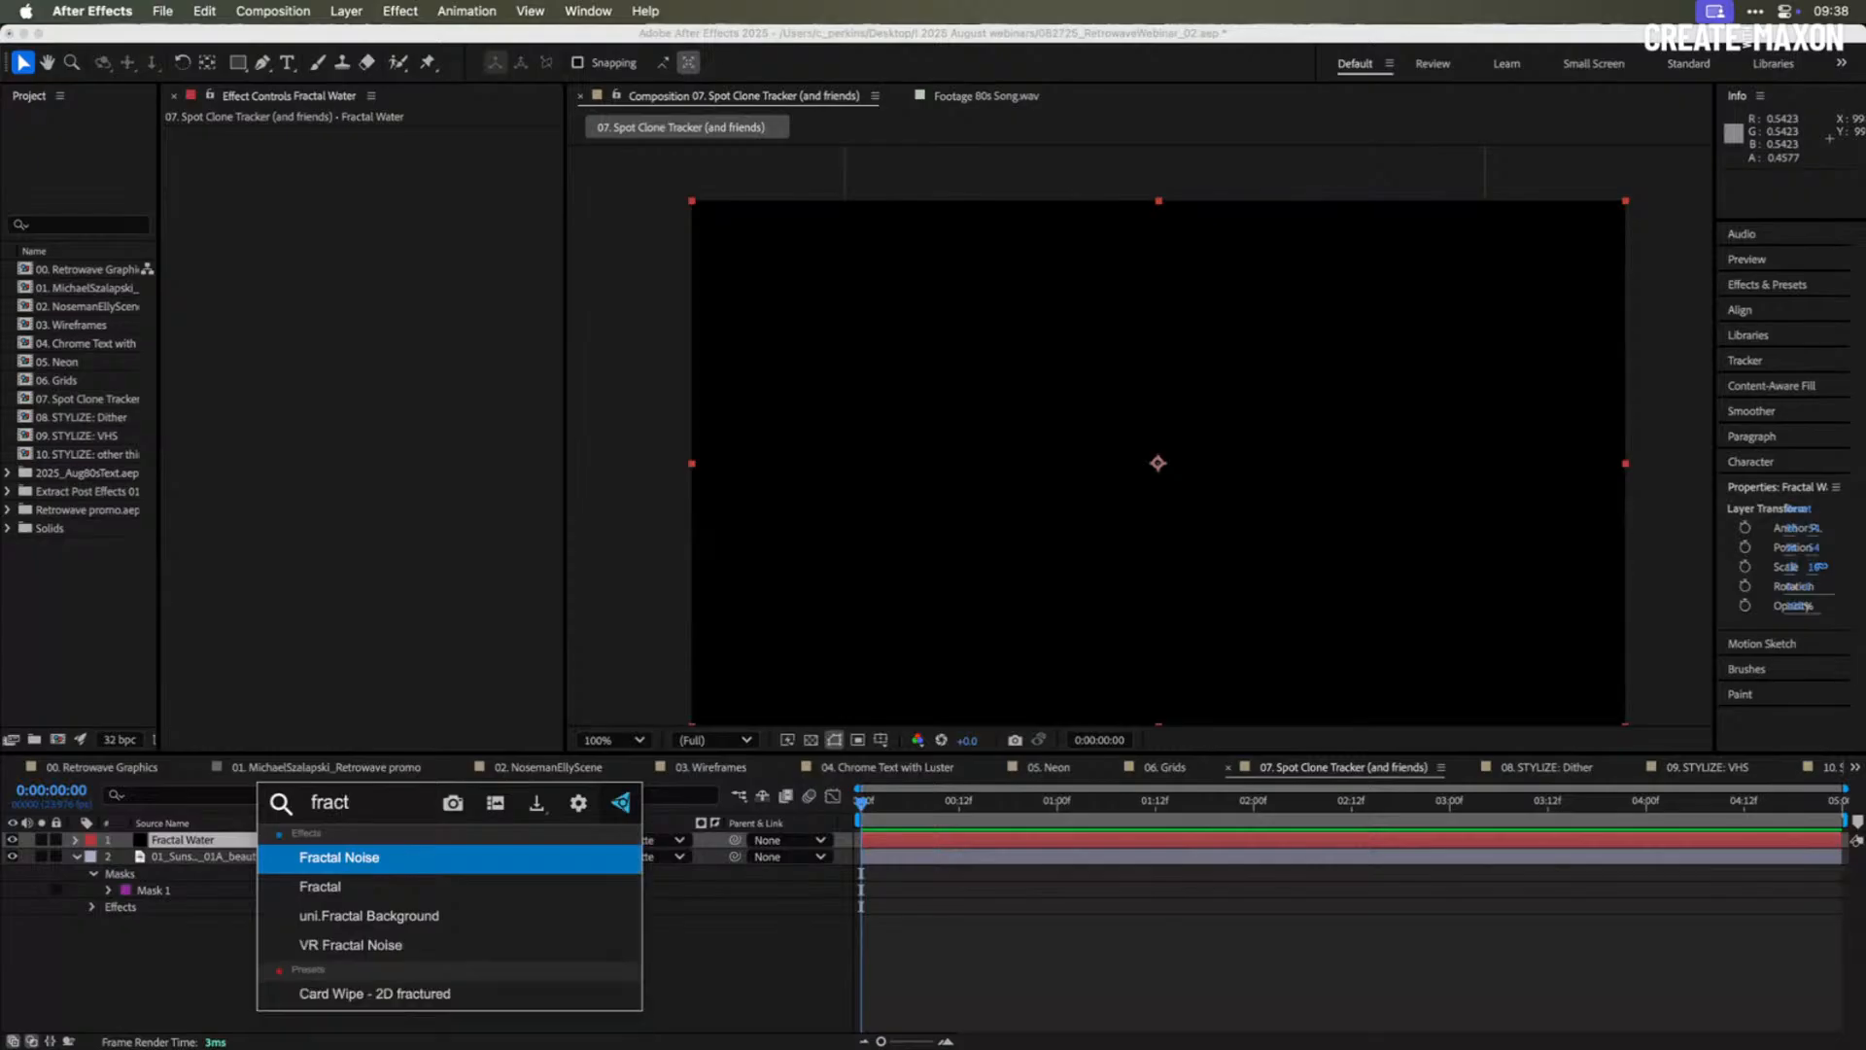
key(Return)
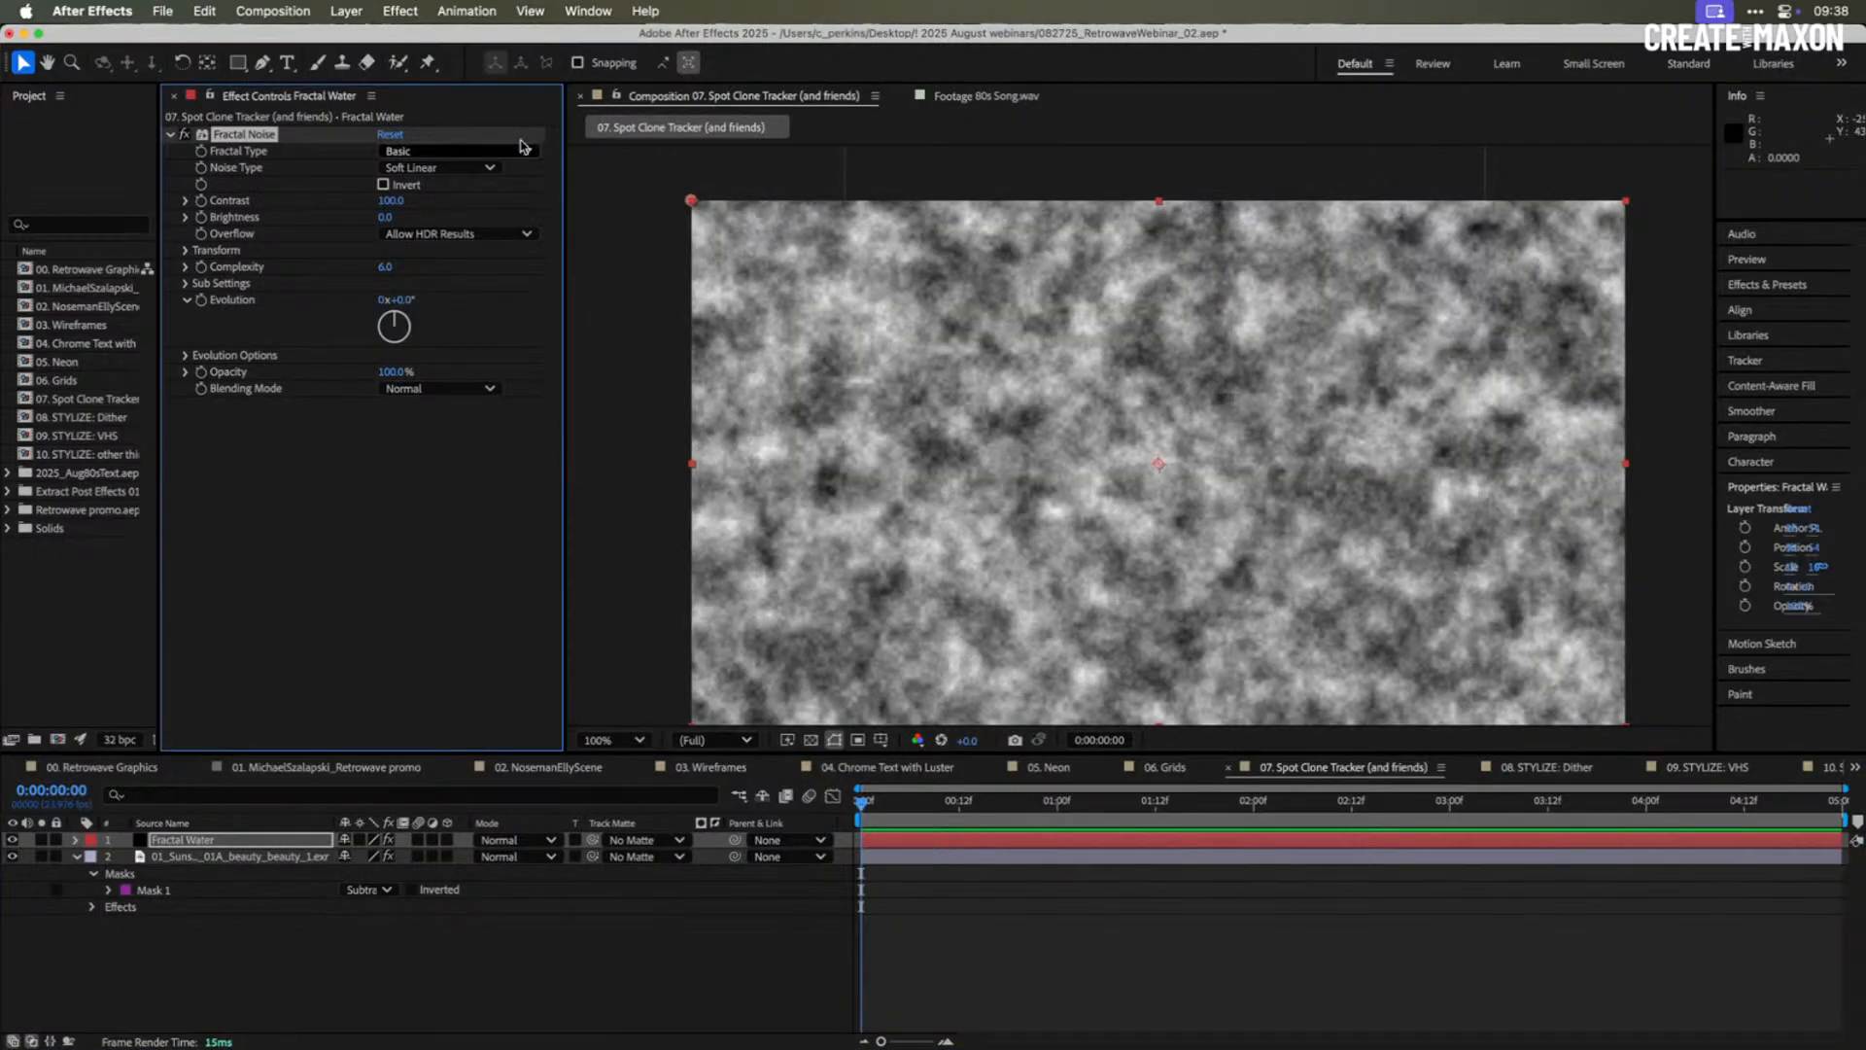
- Set the Fractal Noise type to Dynamic Progressive and its Complexity to 3
click(462, 154)
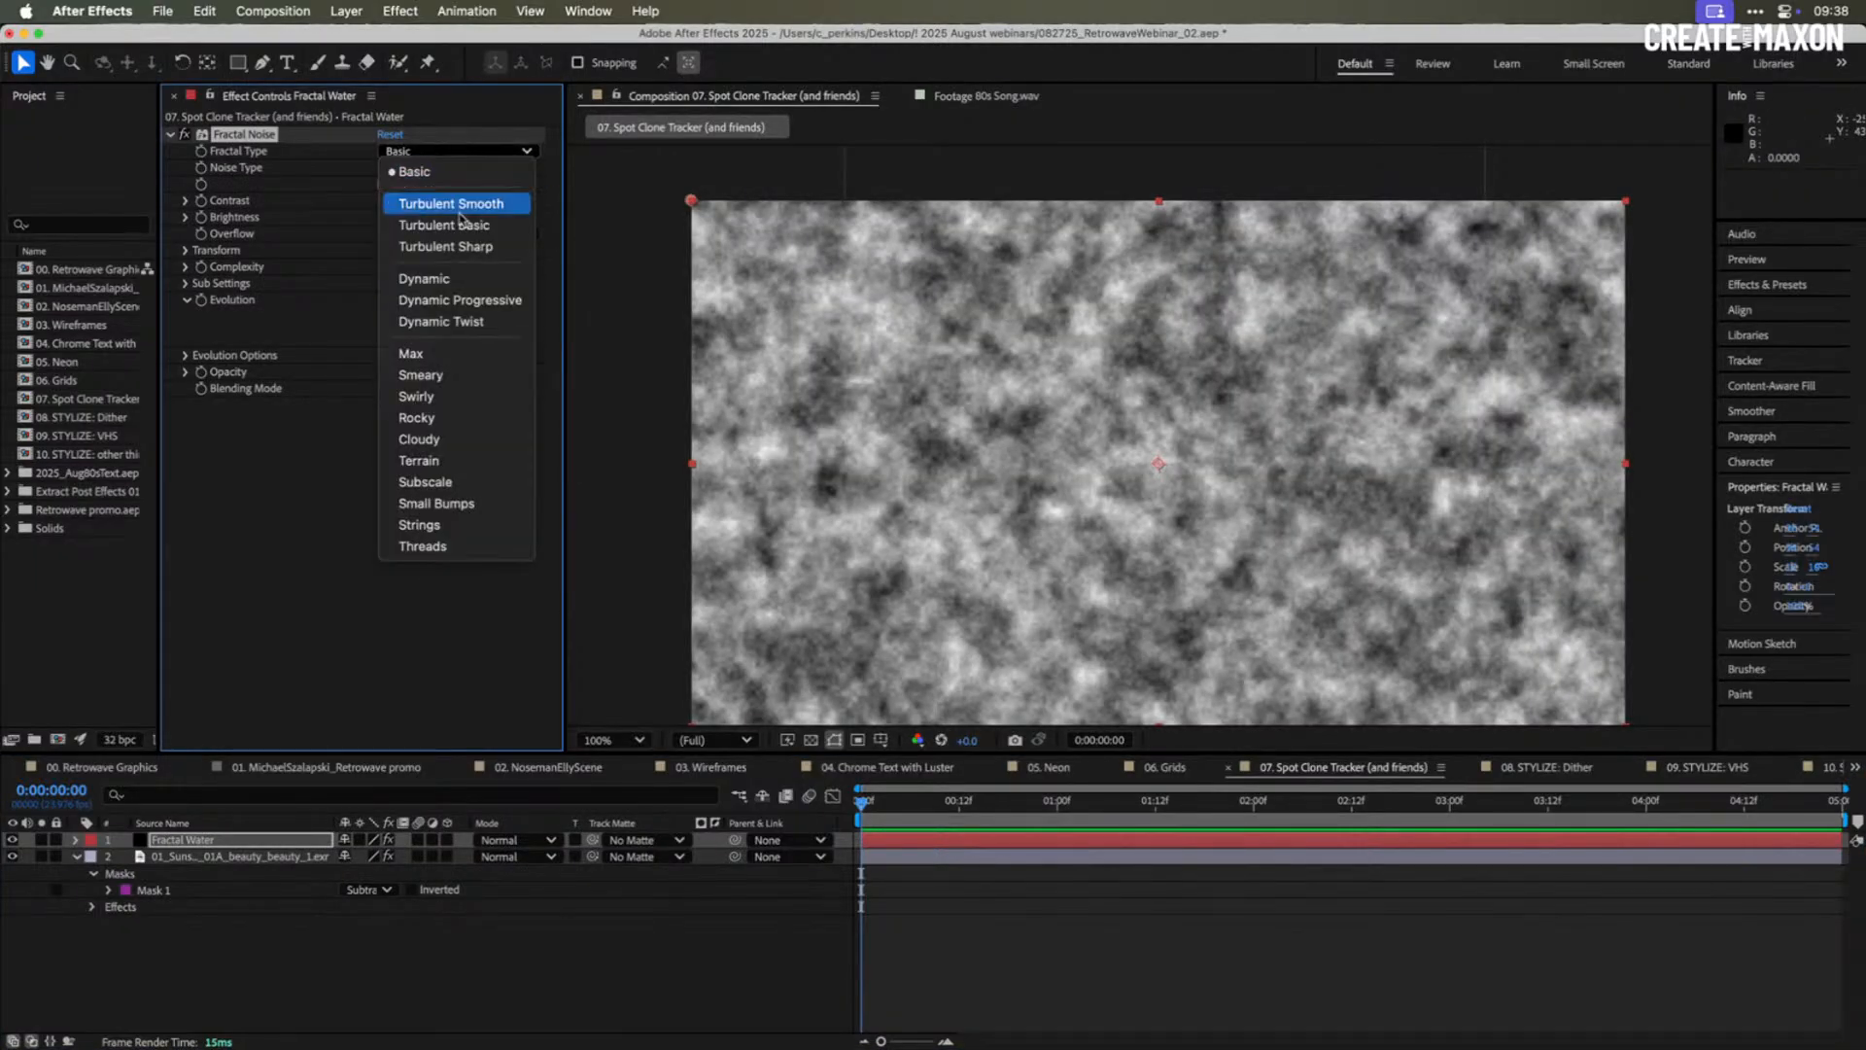
click(472, 302)
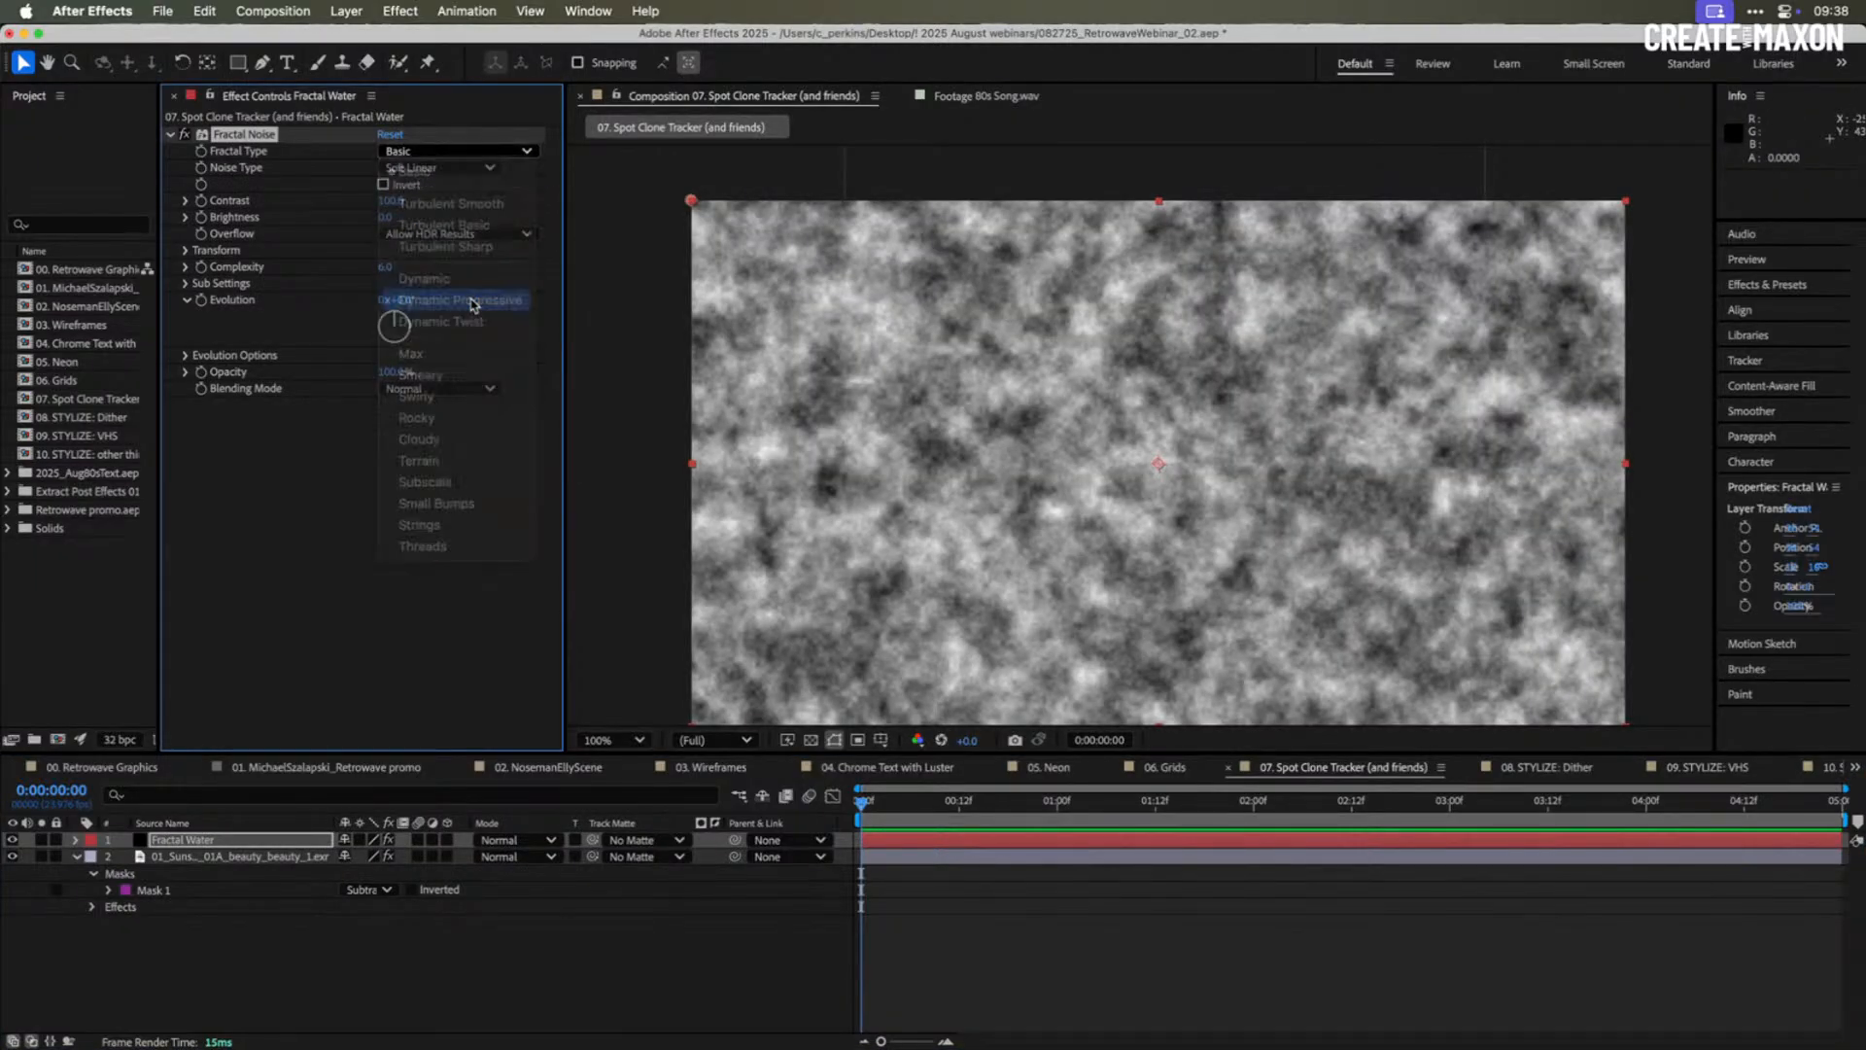
click(387, 268)
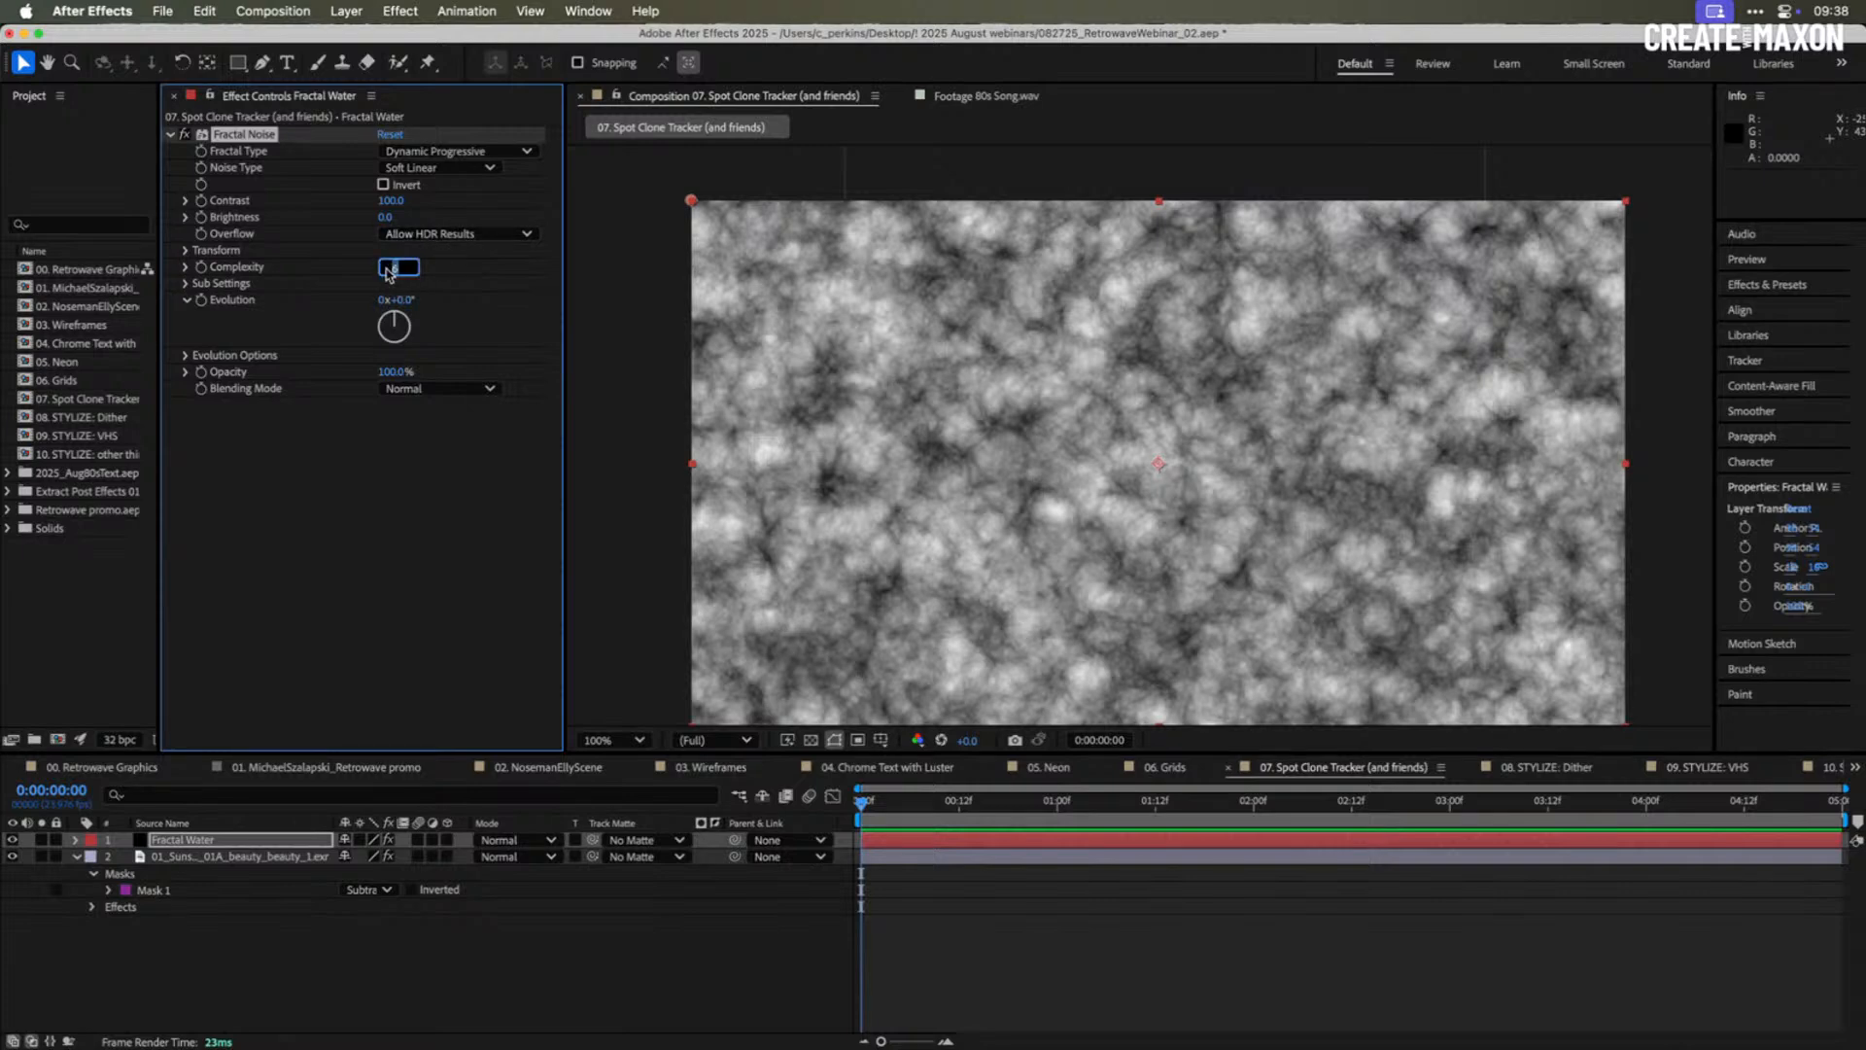
text(3)
key(Return)
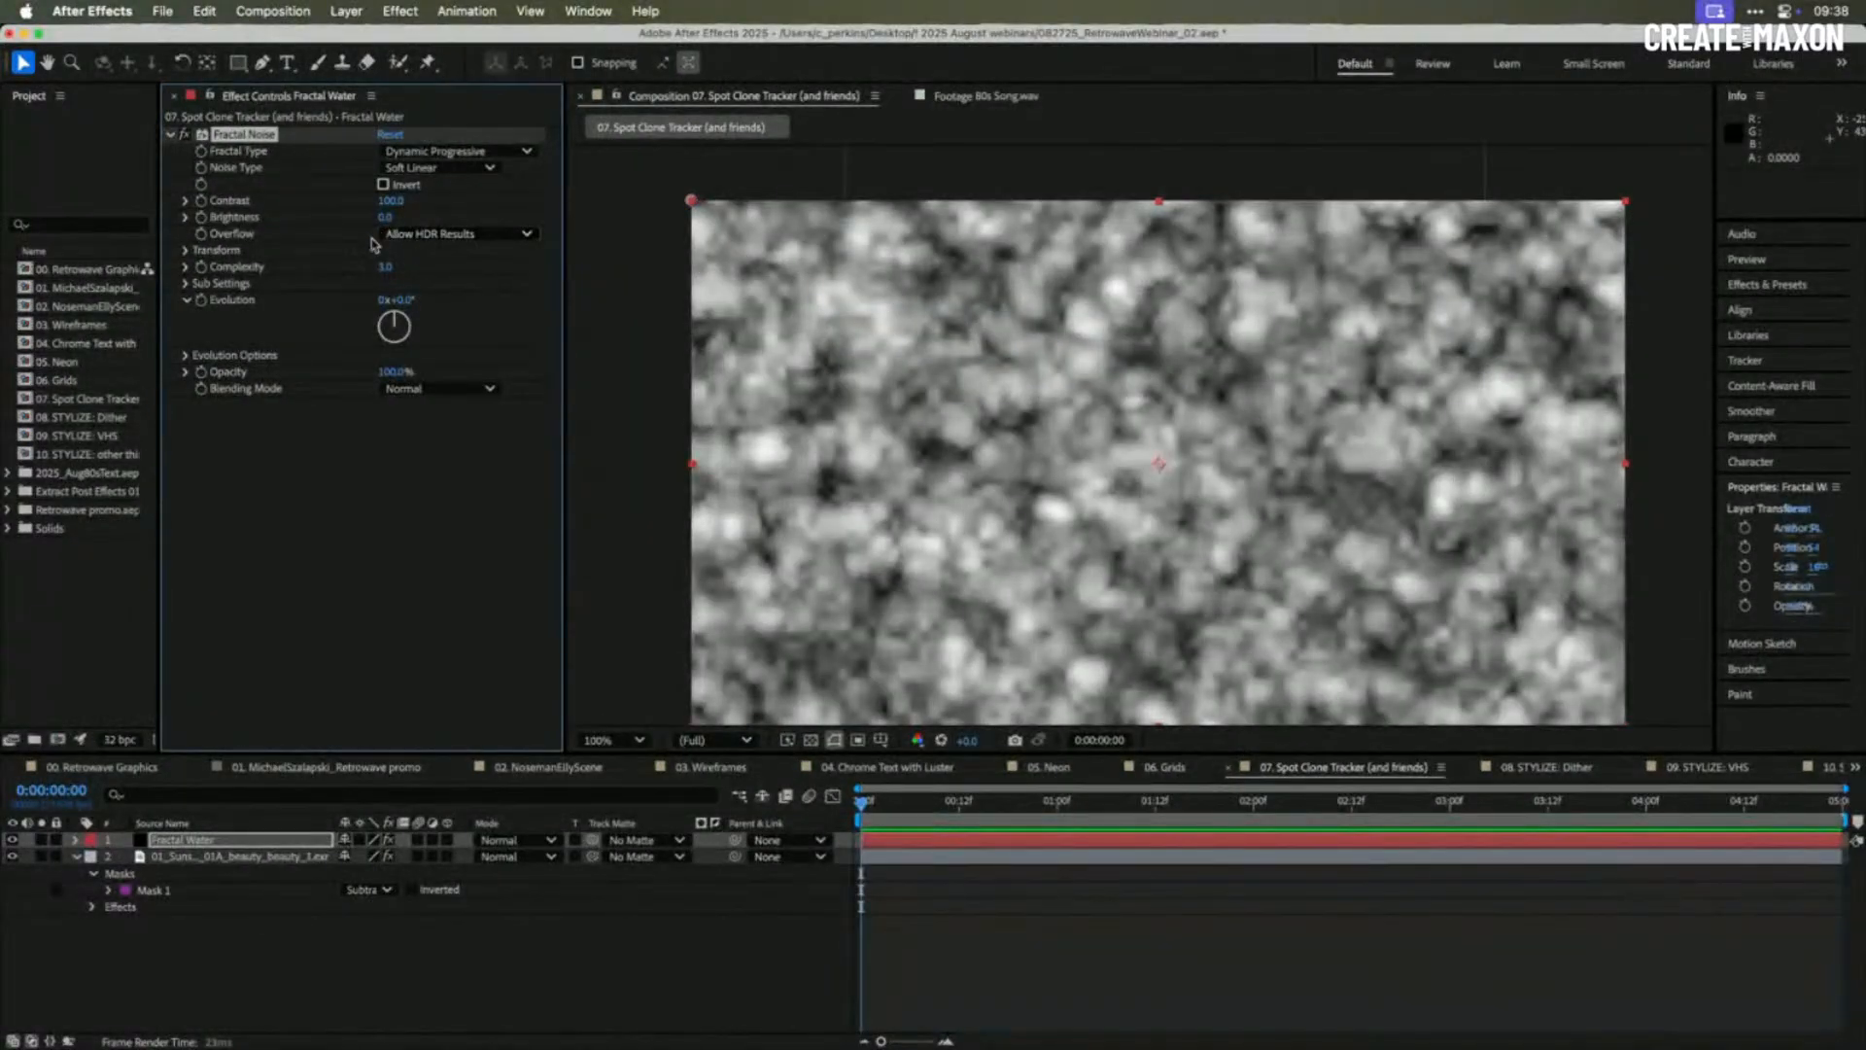
- Turn off the noise's Uniform Scaling, then stretch it to a Scale Width of 823 and a Scale Height of 40
click(185, 250)
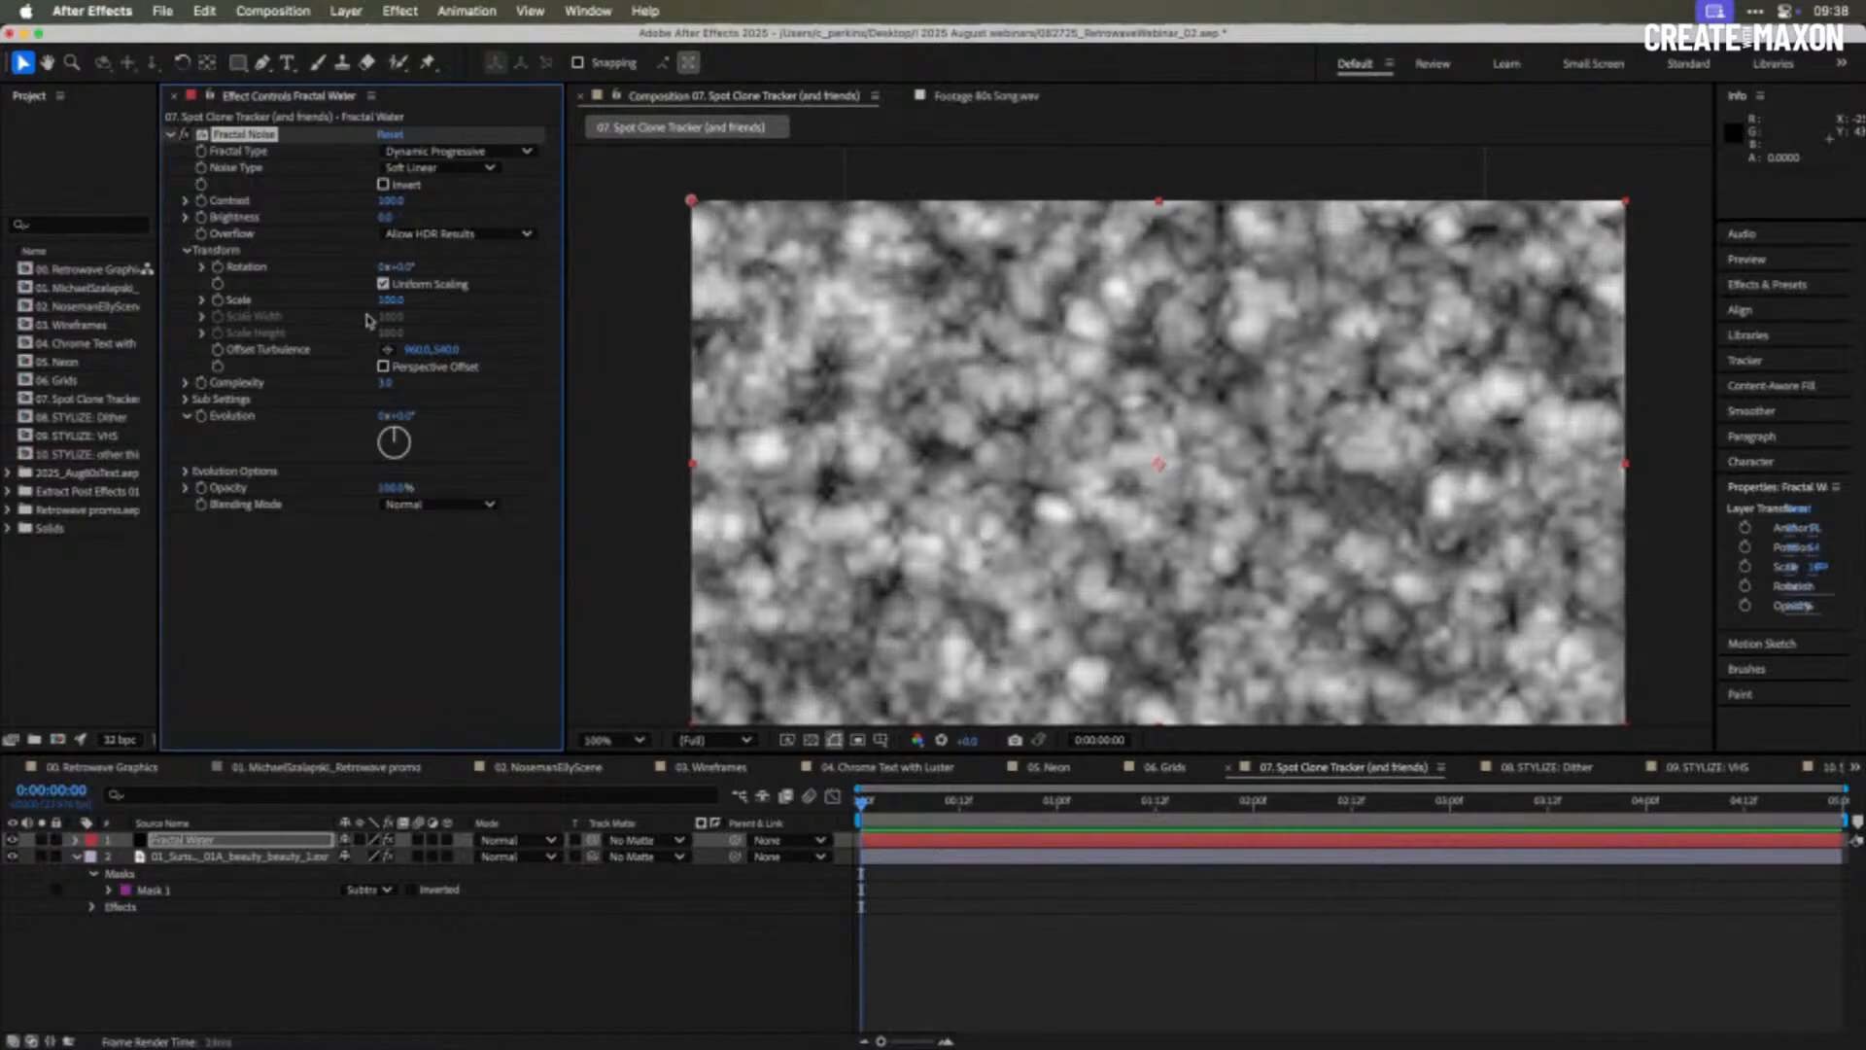
click(383, 284)
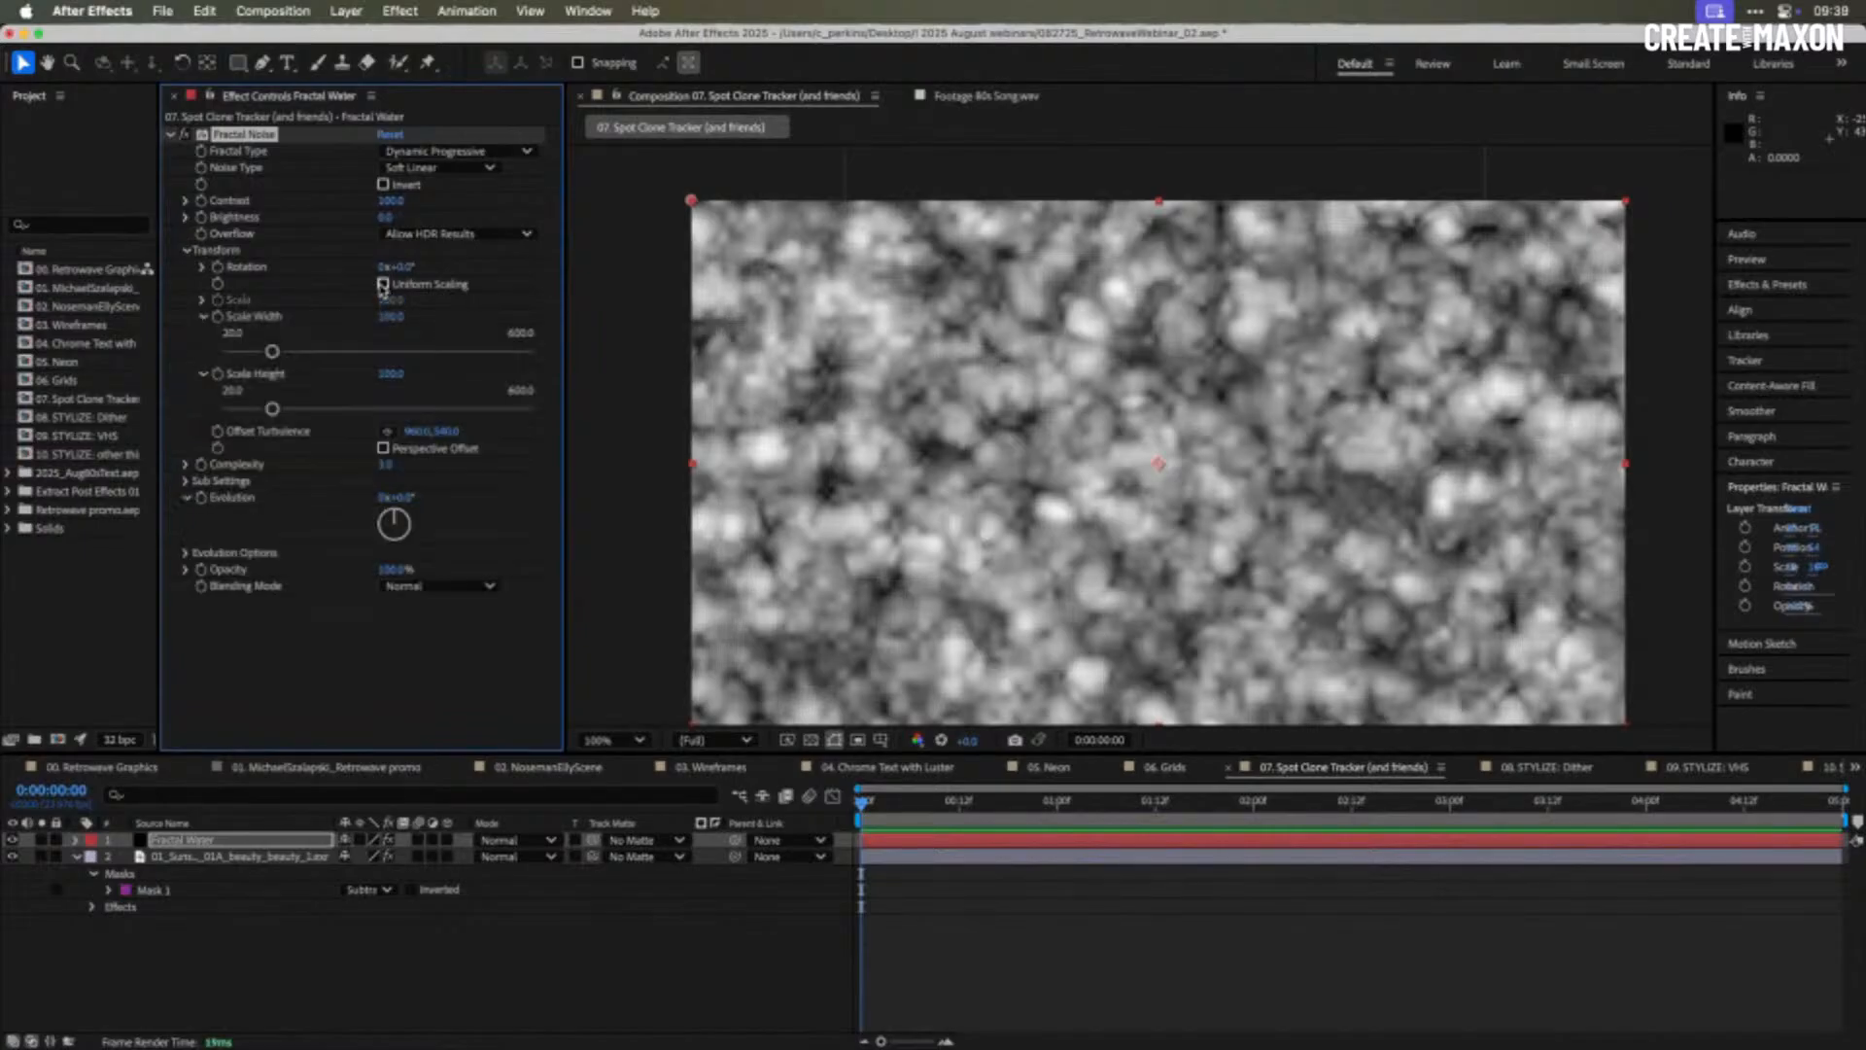
drag(391, 316, 625, 391)
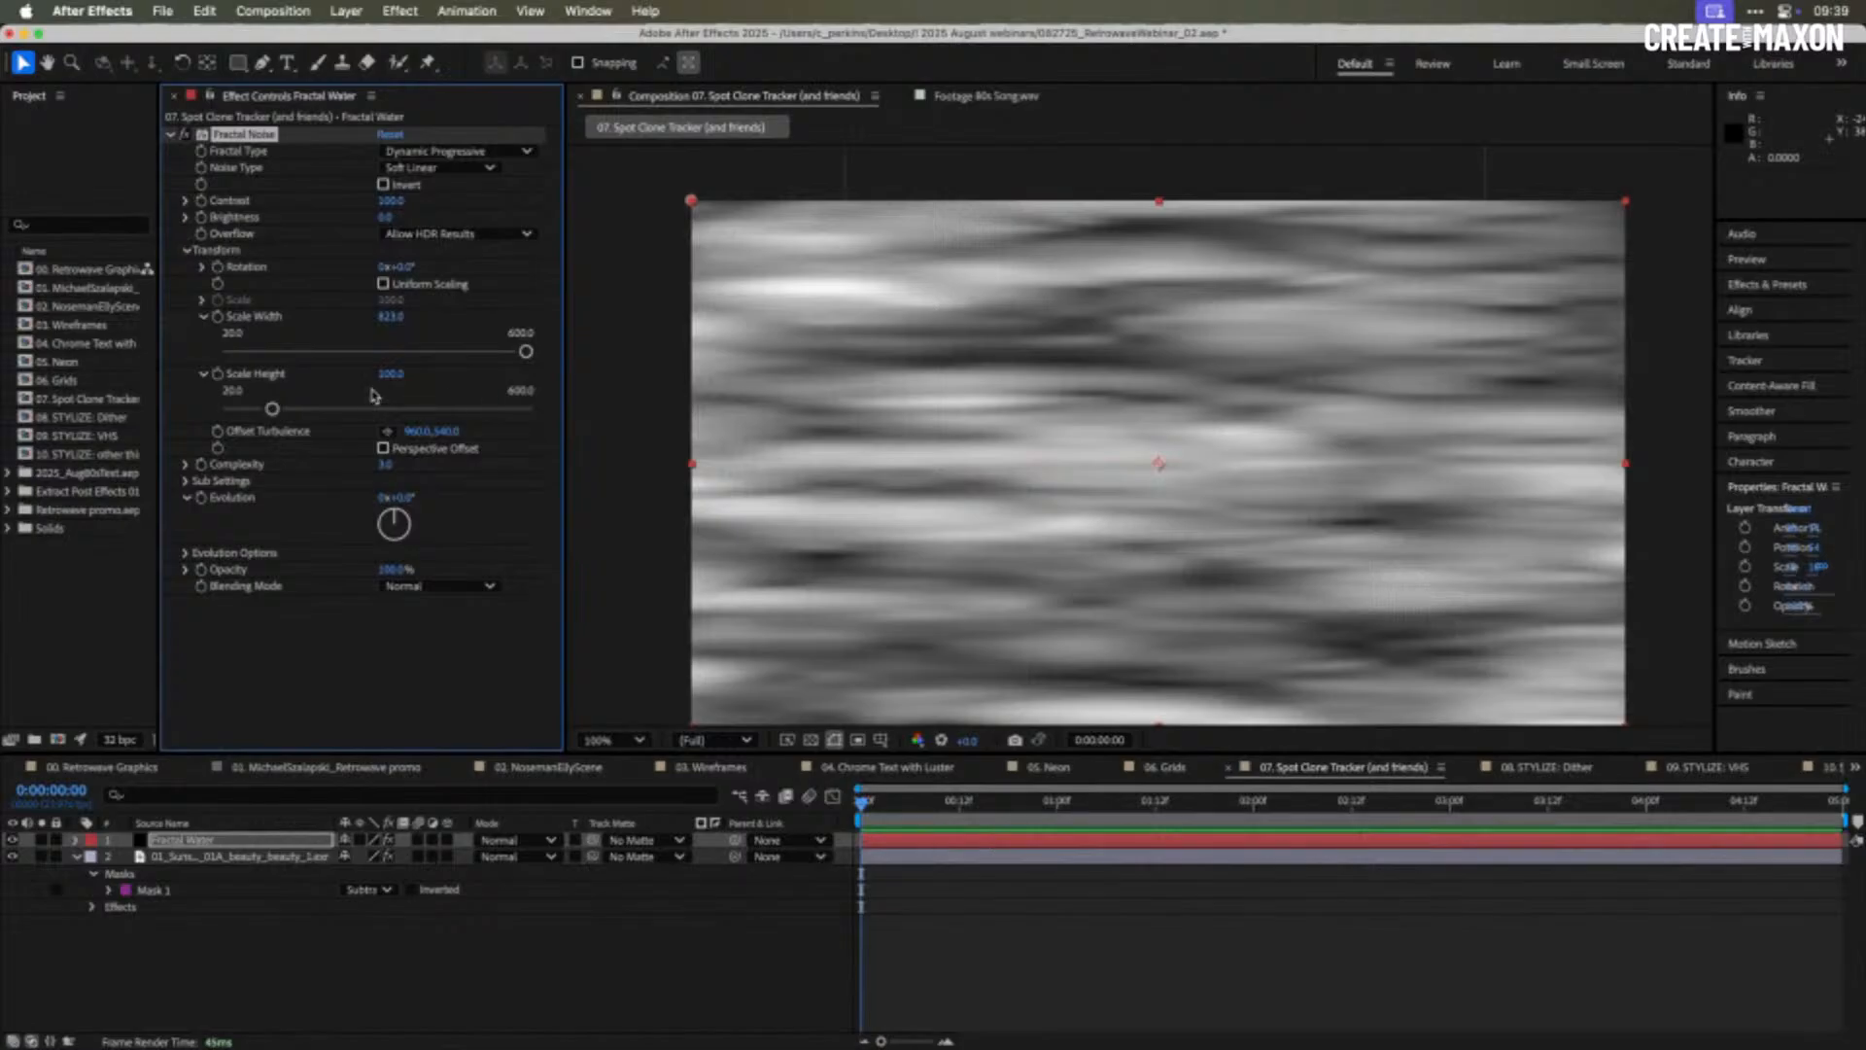
drag(390, 373, 337, 380)
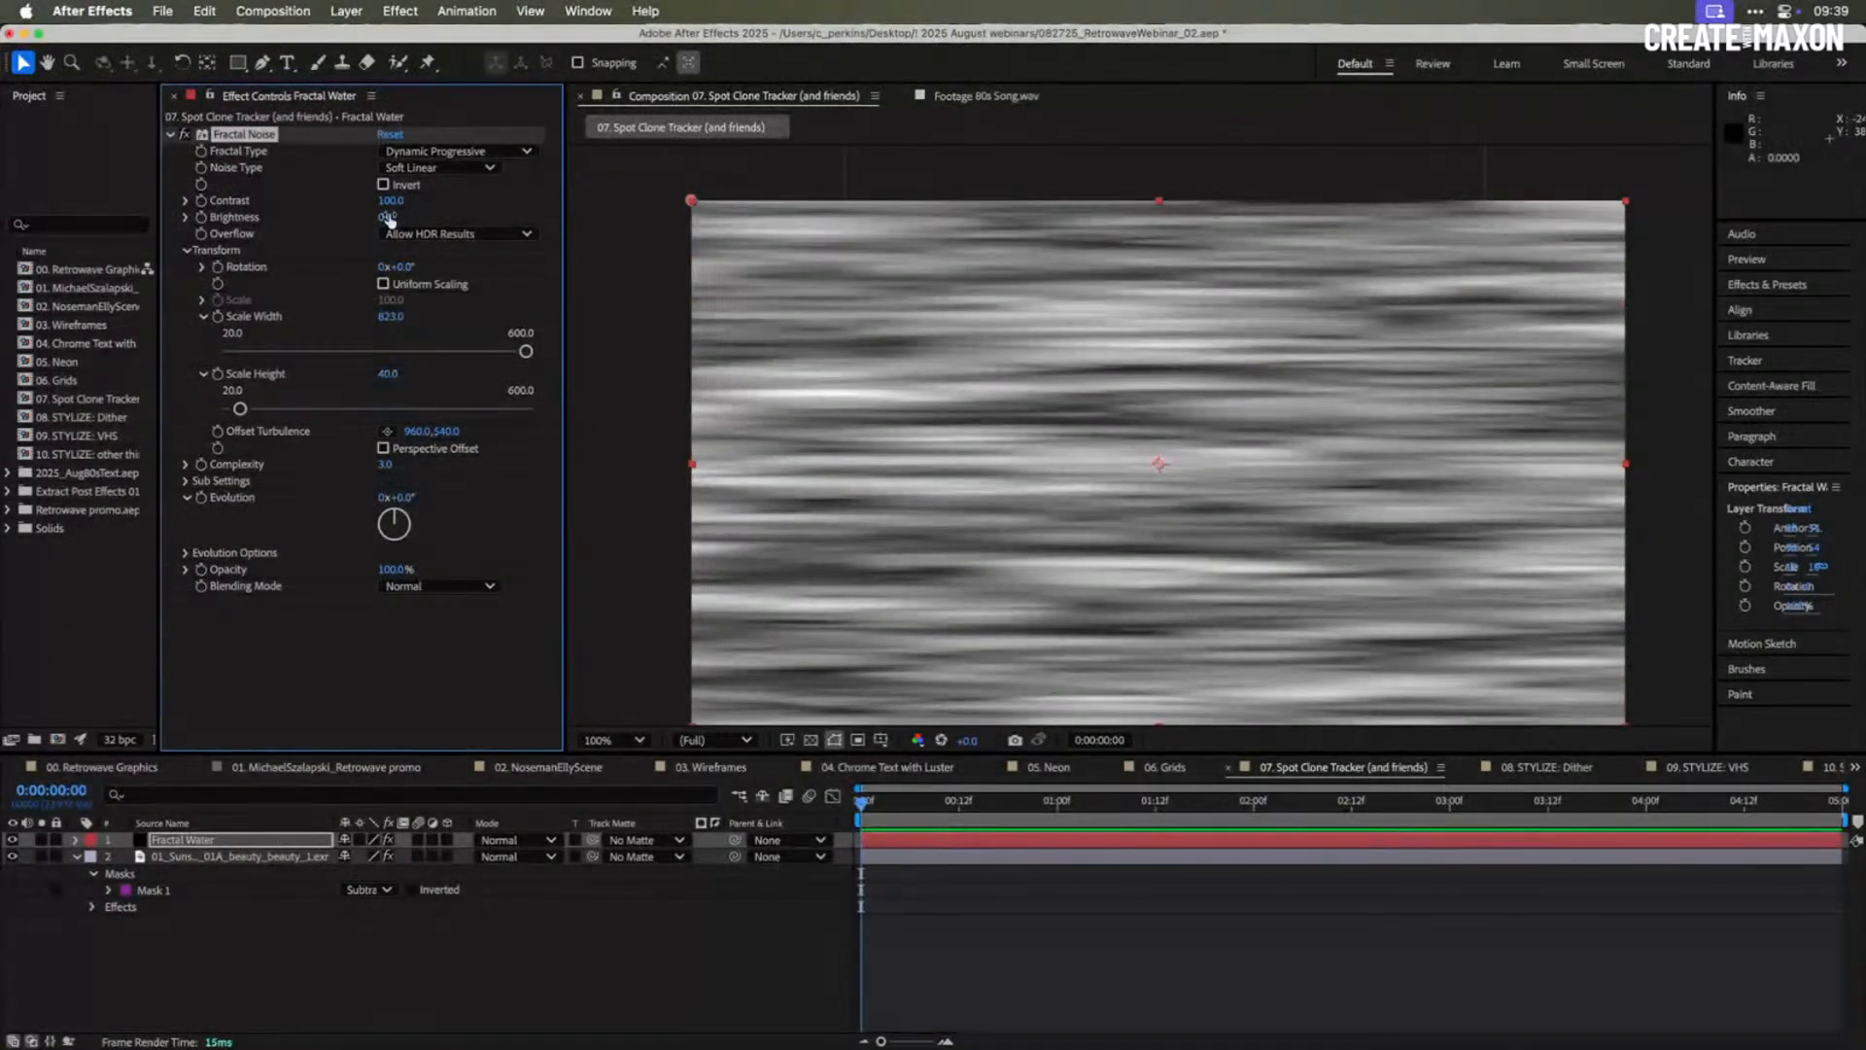
- Soften the stretched noise by setting its Complexity to 2 and Contrast to 63
drag(391, 201, 373, 201)
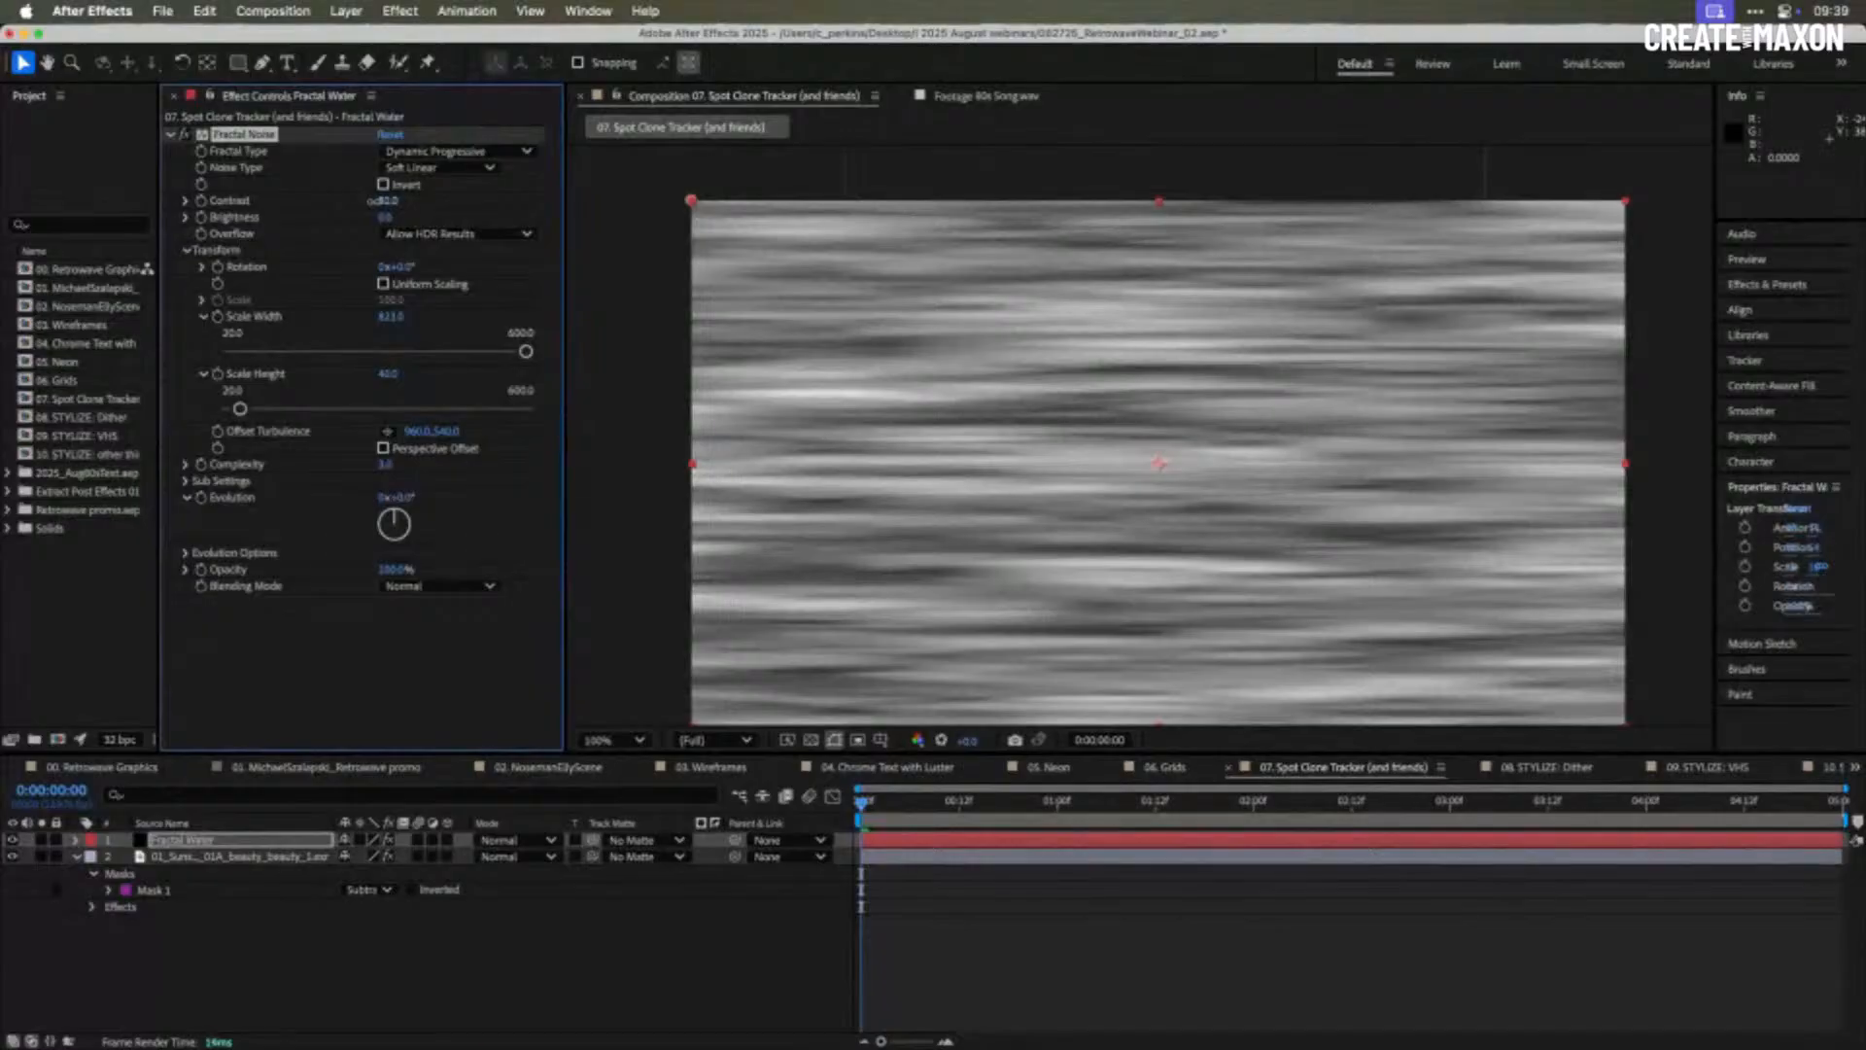
click(386, 465)
text(2)
key(Return)
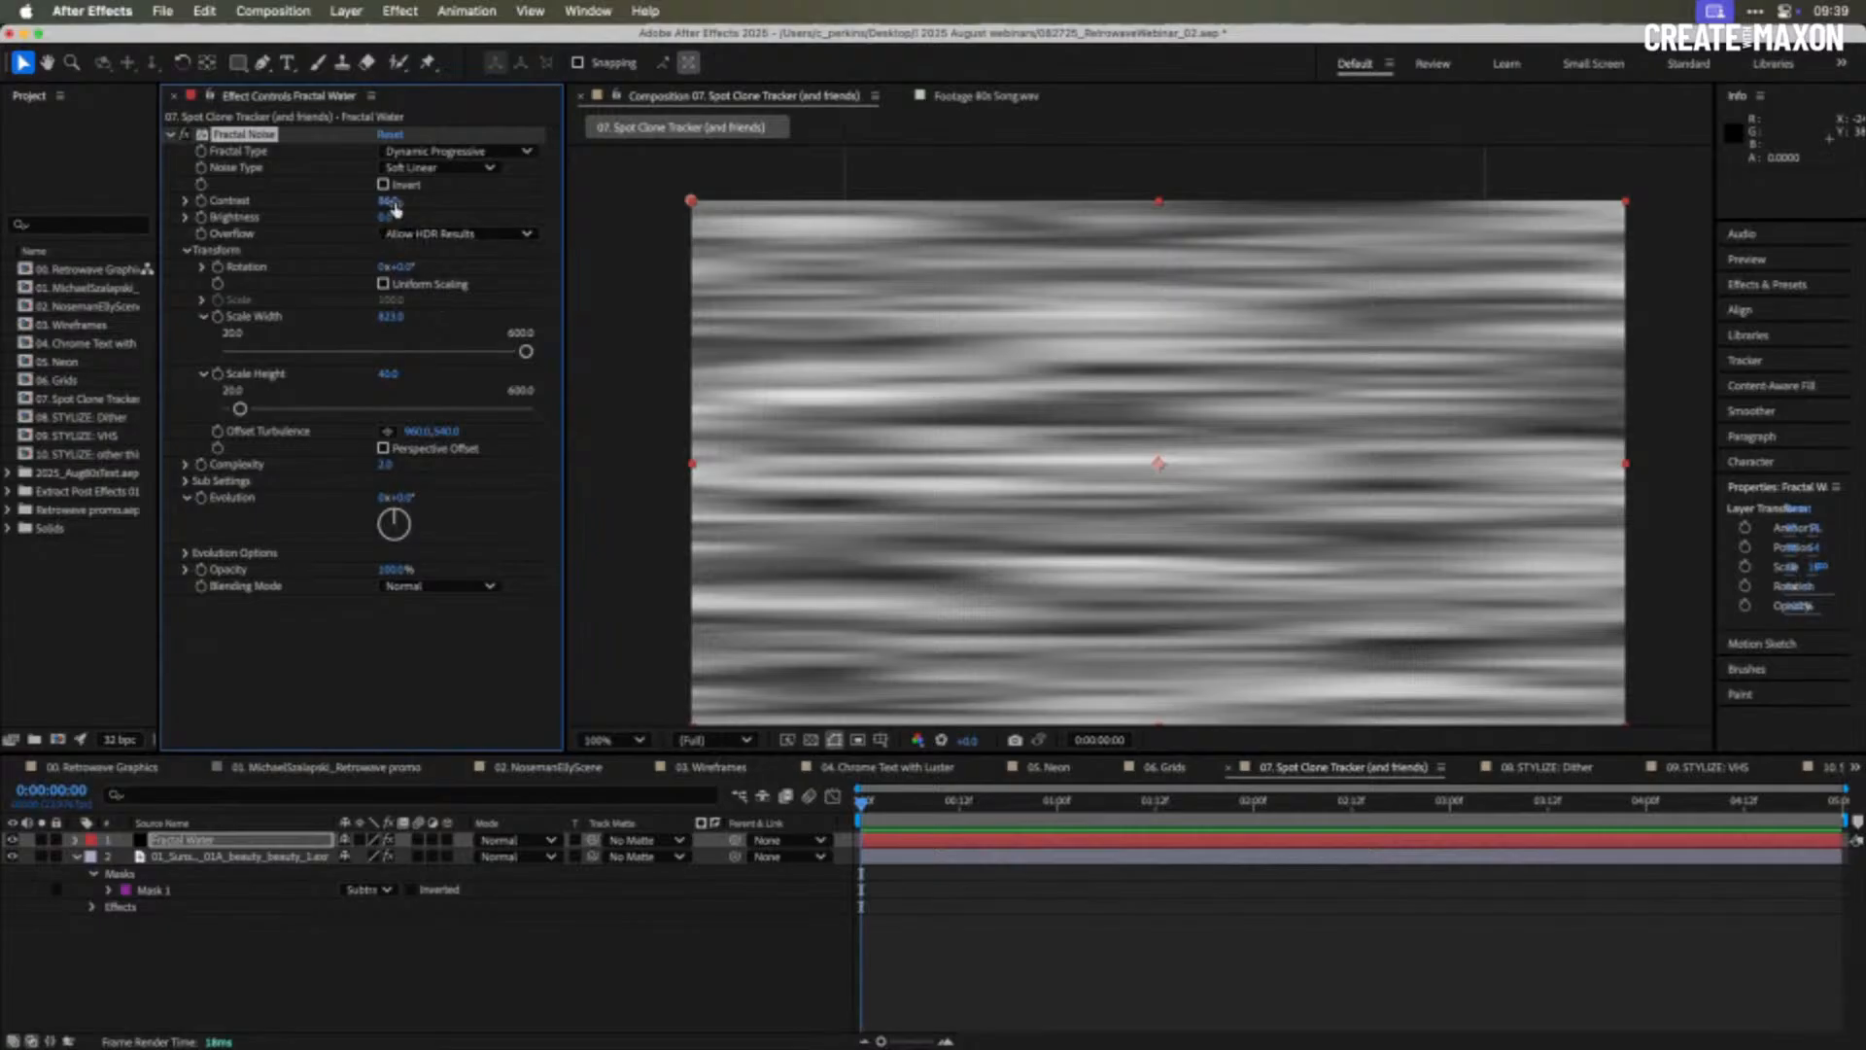
drag(392, 201, 377, 202)
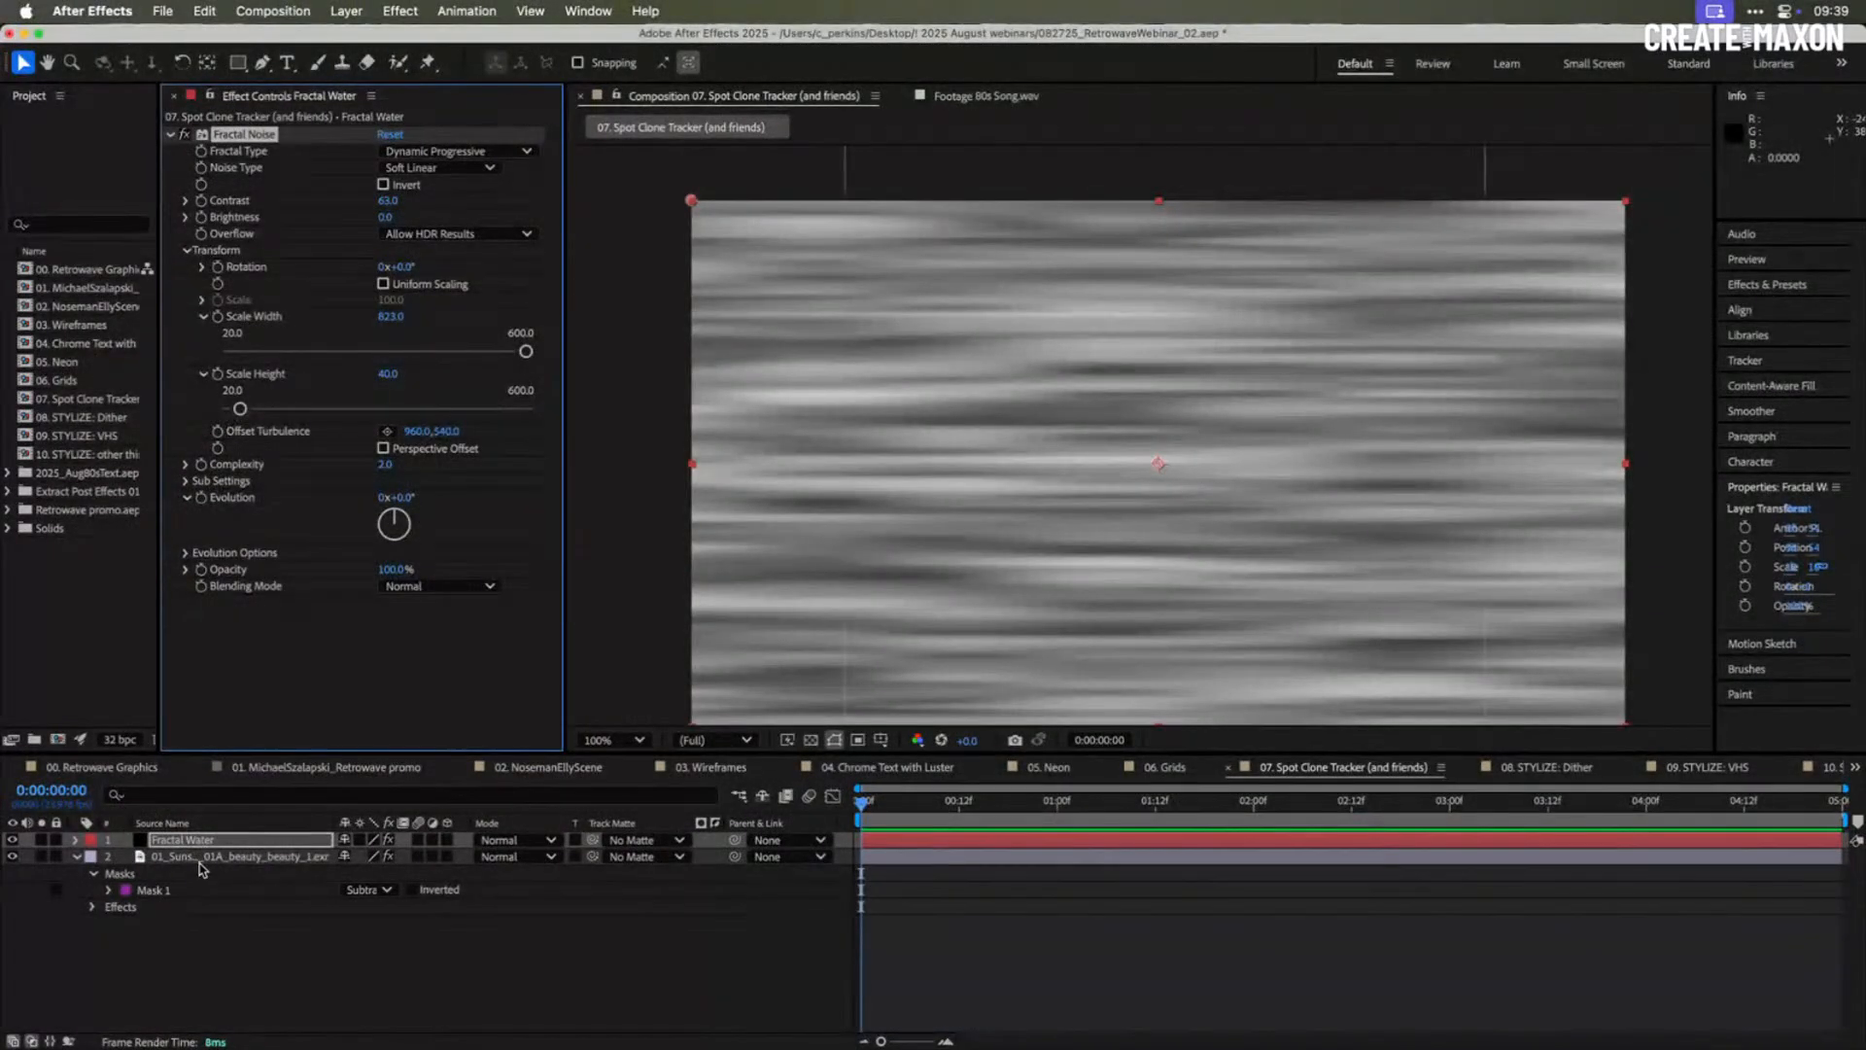
- Move the Fractal Water layer below the city footage and set its noise Contrast to 172, Scale Height to 31 and Brightness to 13
drag(212, 841, 218, 945)
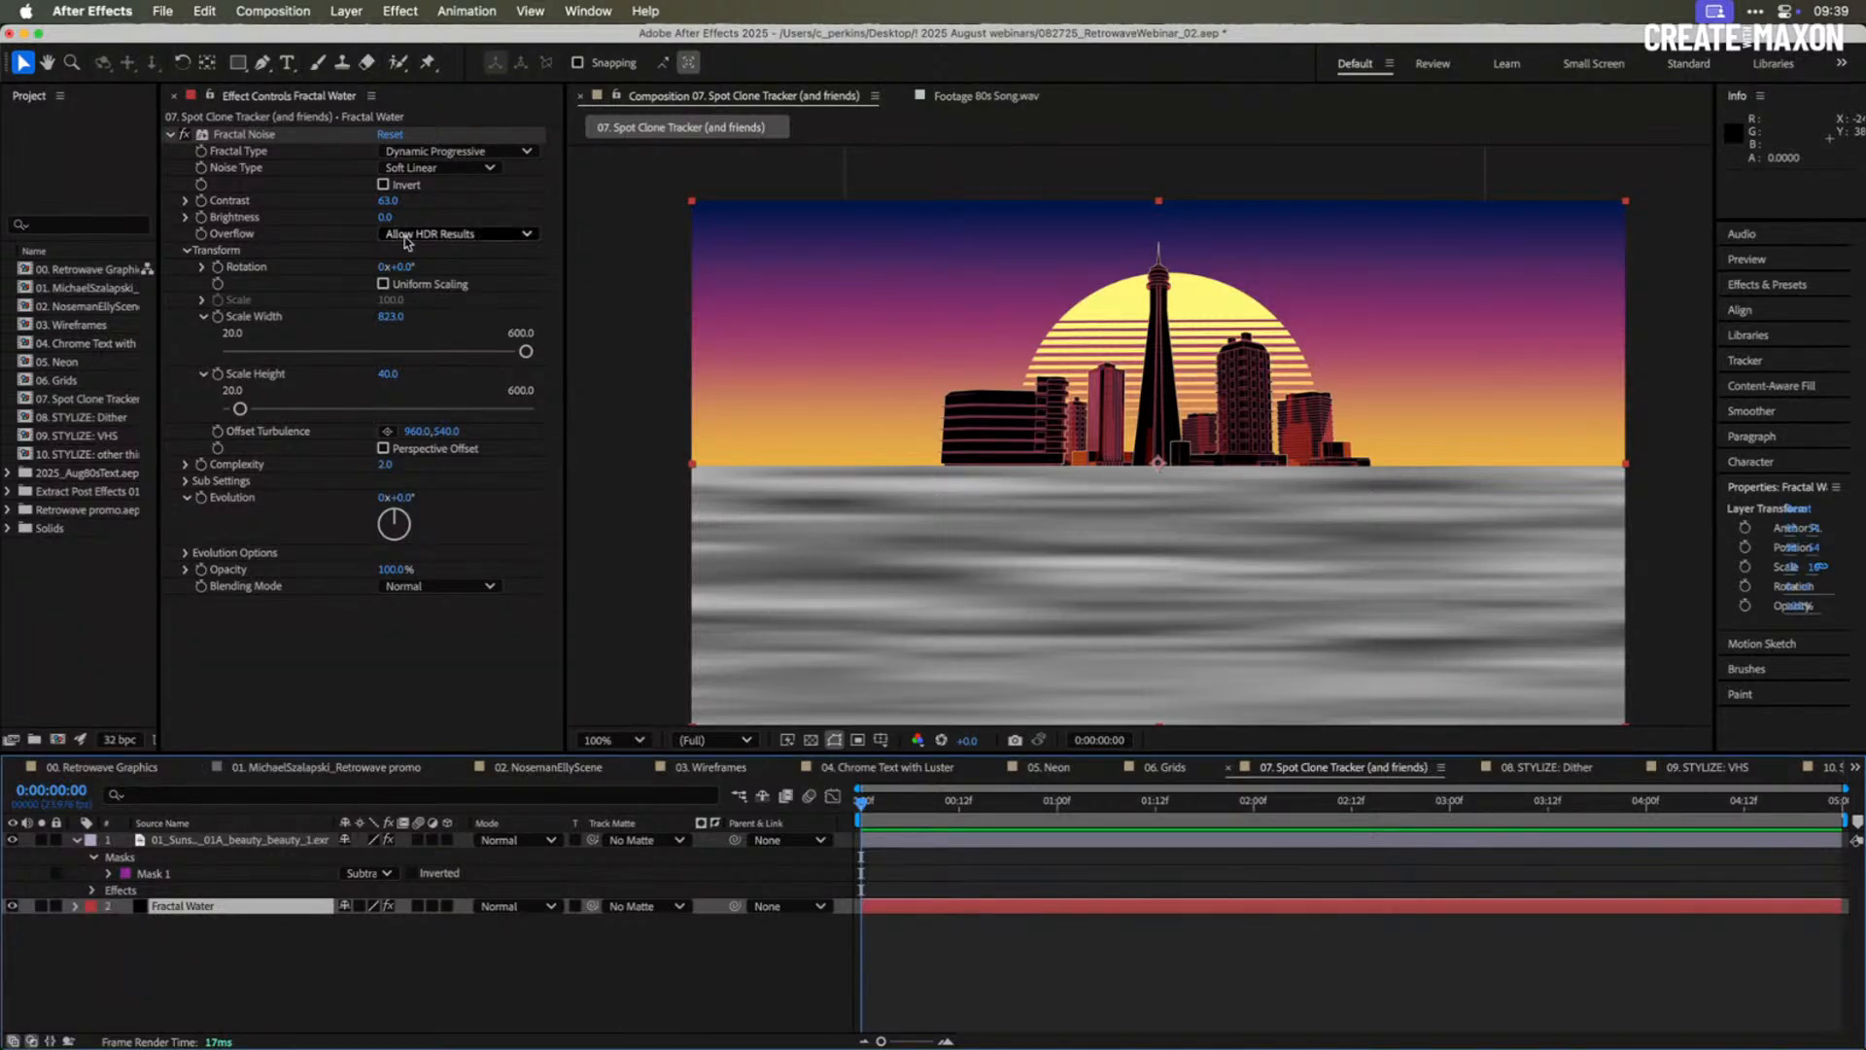
drag(388, 200, 498, 205)
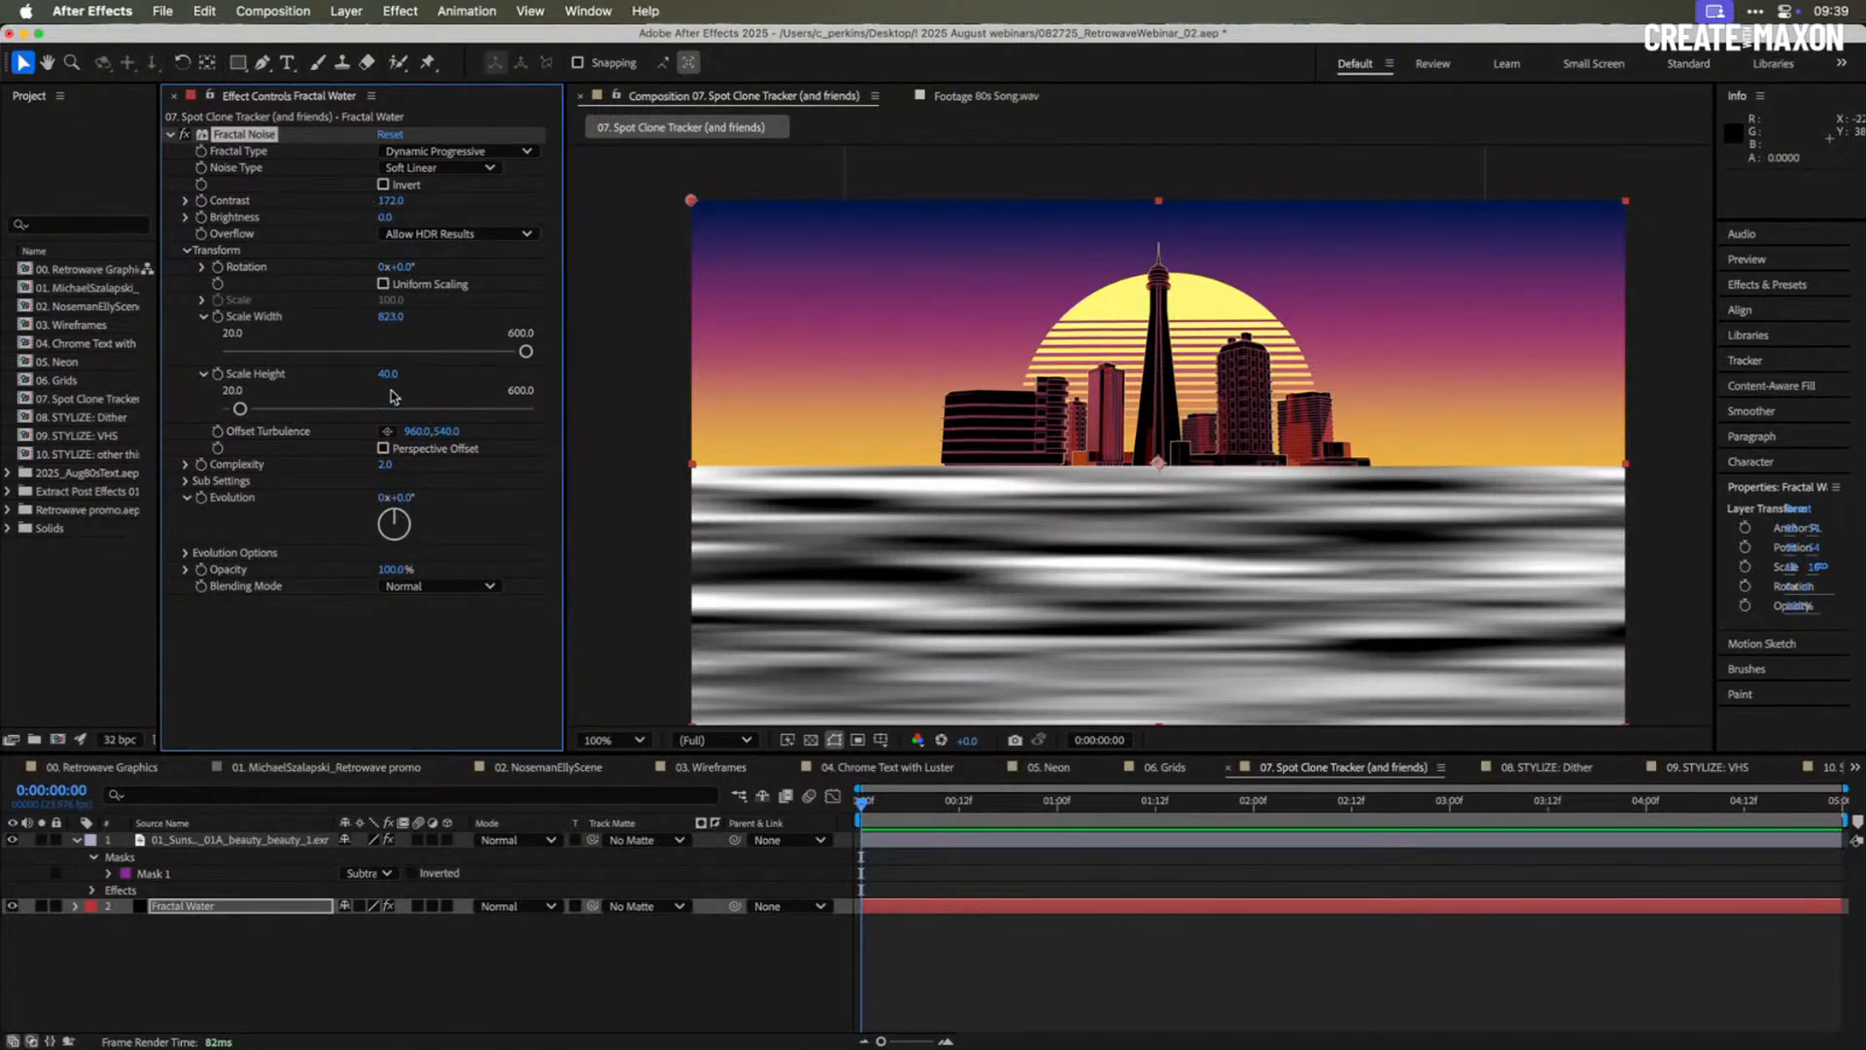
drag(389, 378, 383, 377)
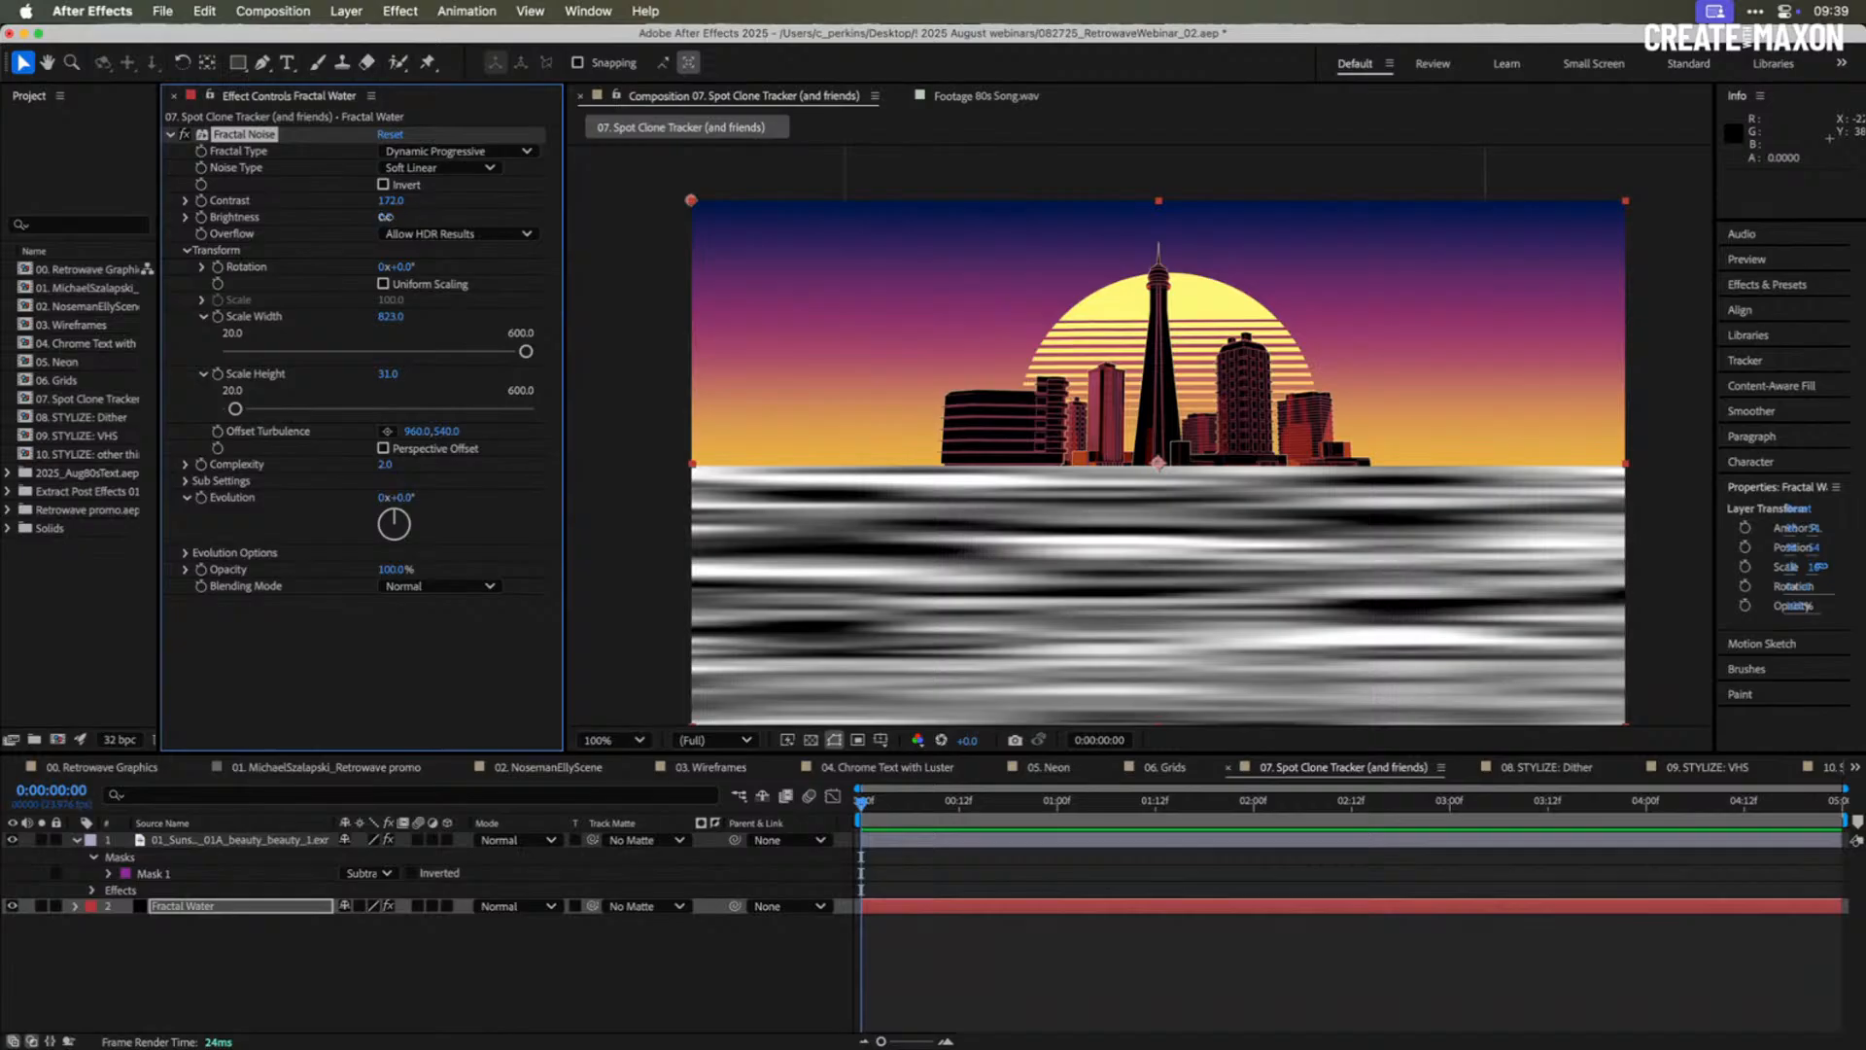
drag(385, 219, 398, 218)
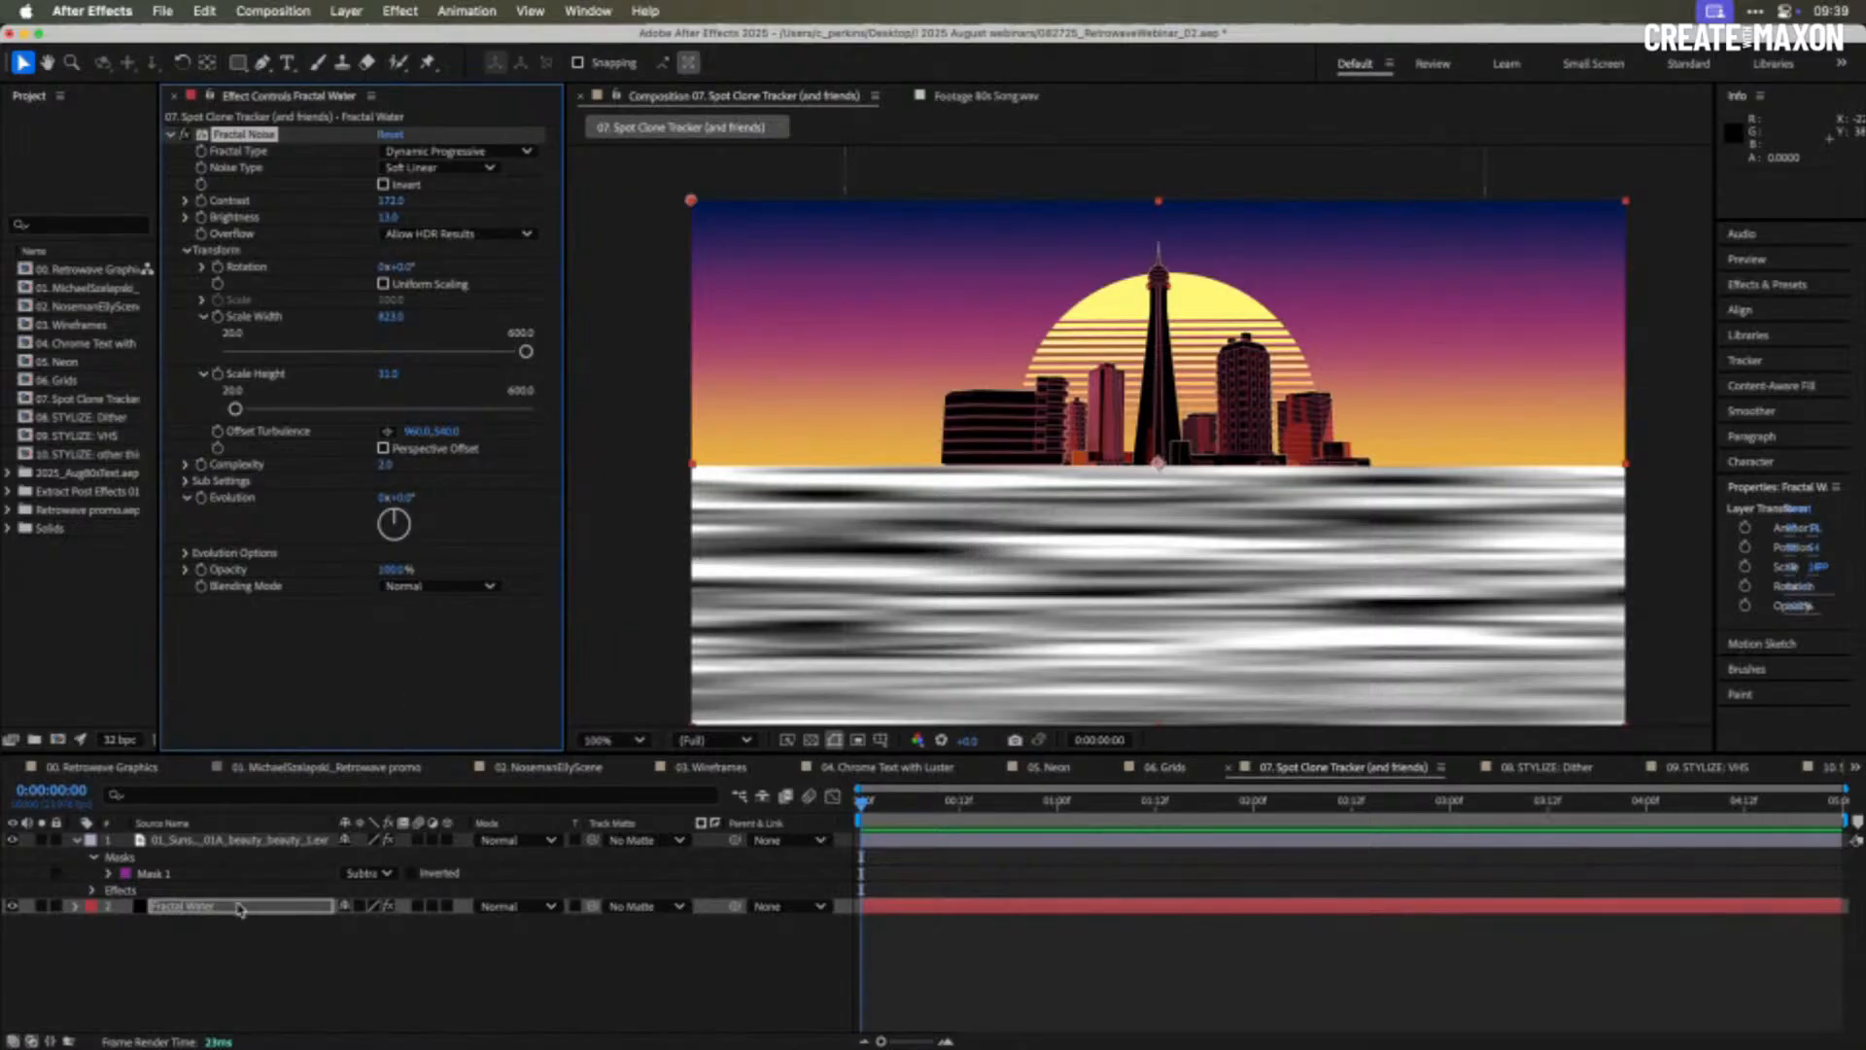
- Add an adjustment layer with the Reflection effect above the city footage and align its axis along the horizon from 506, 548 to 1402, 548
click(256, 842)
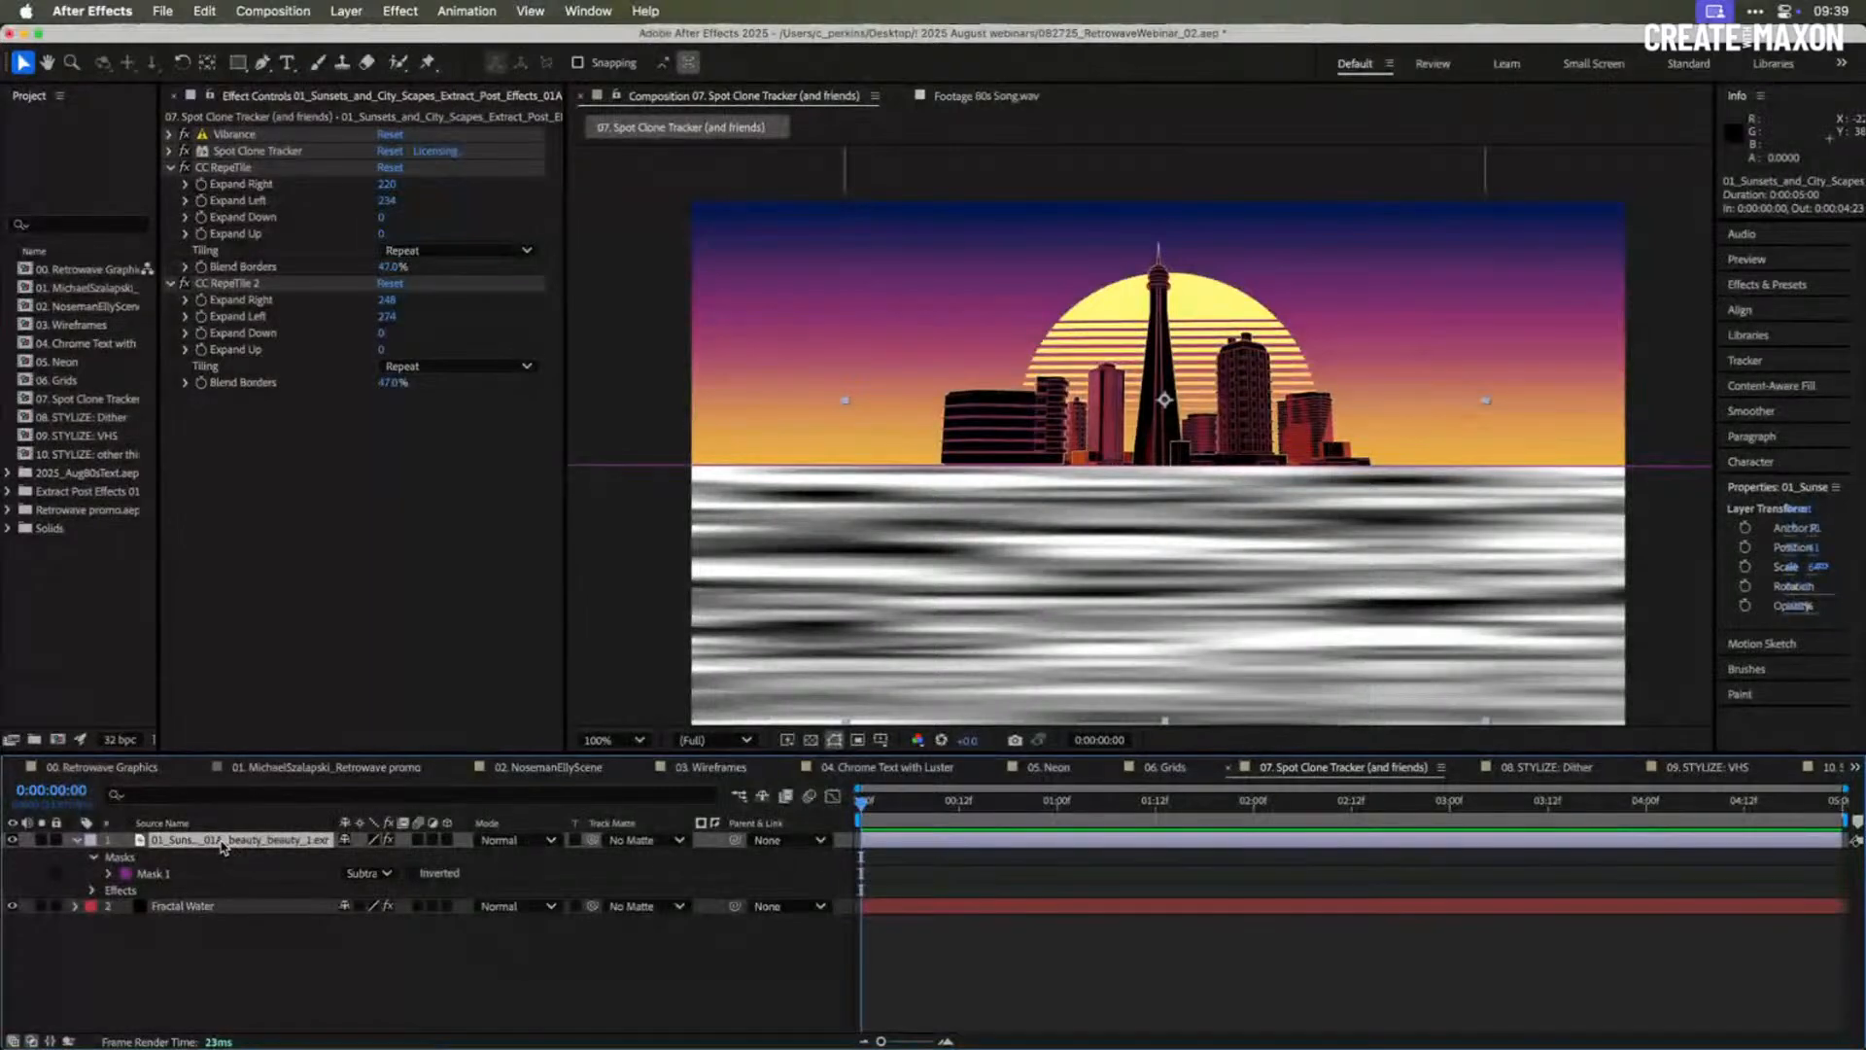
click(281, 986)
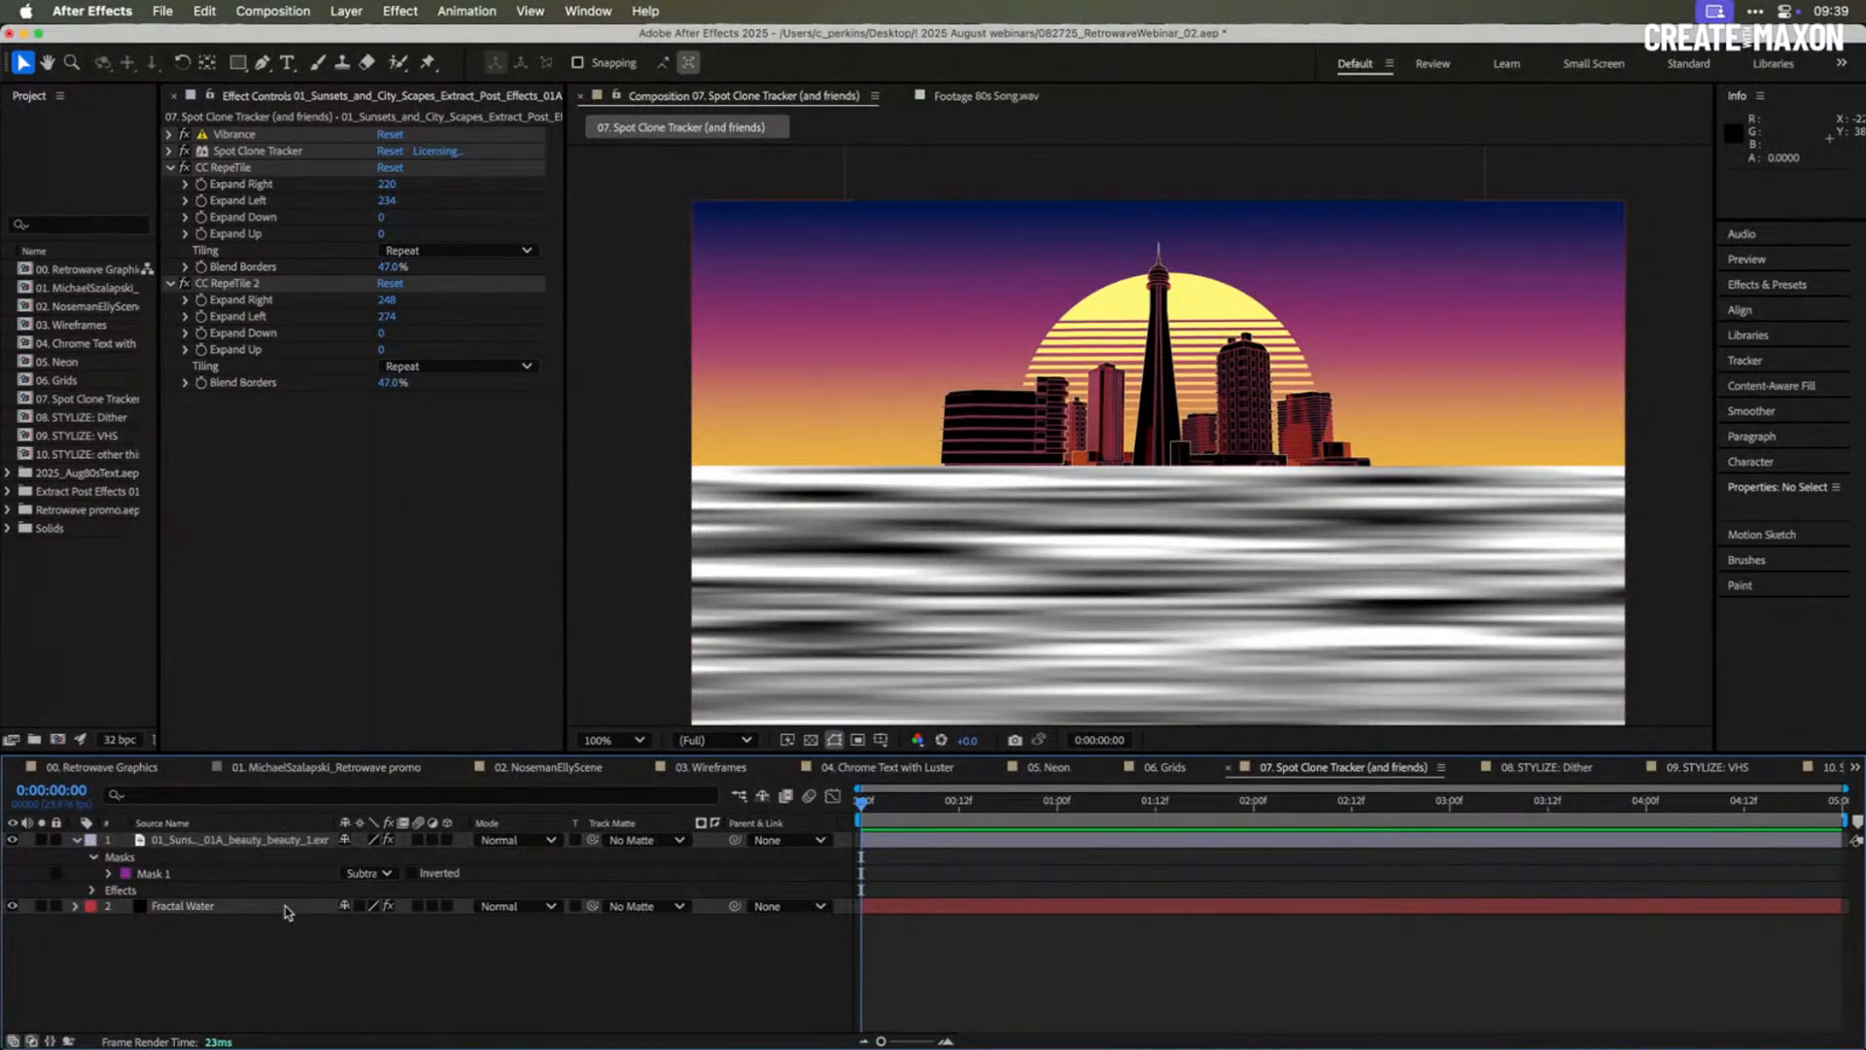
key(super+alt+y)
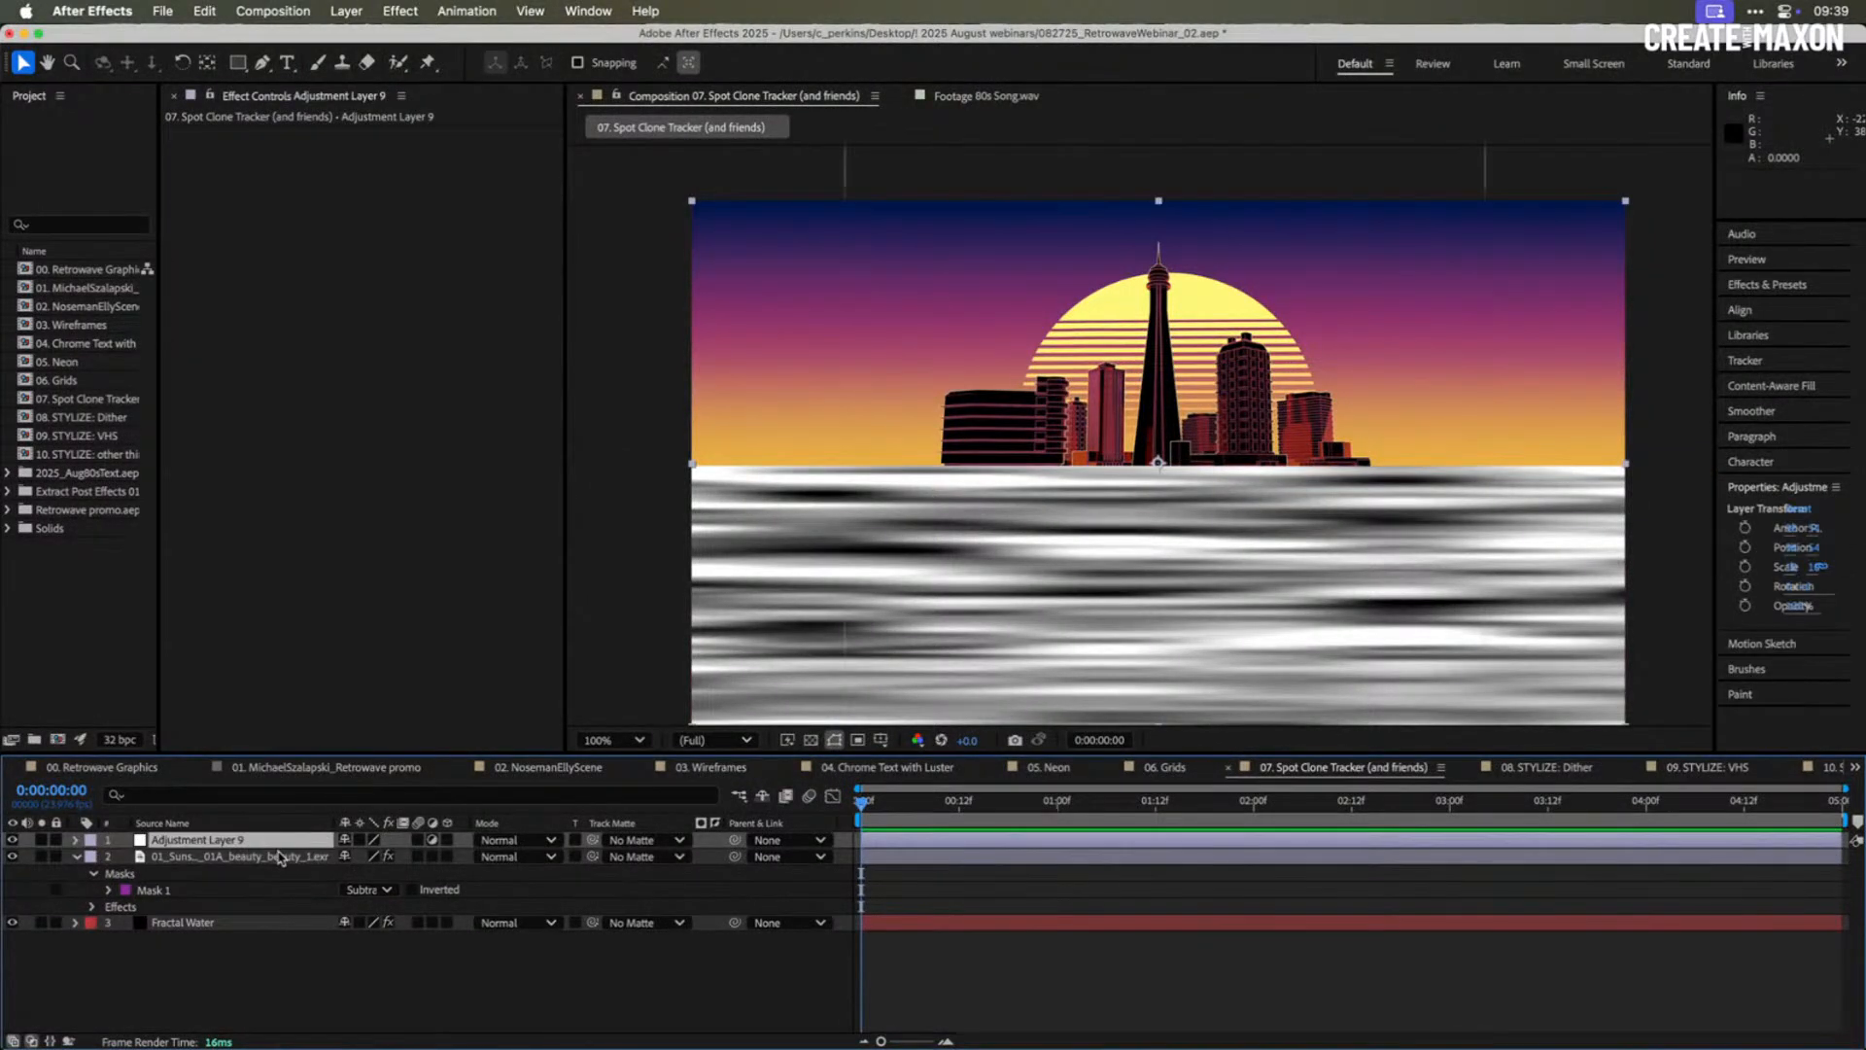
key(ctrl+space)
text(ref)
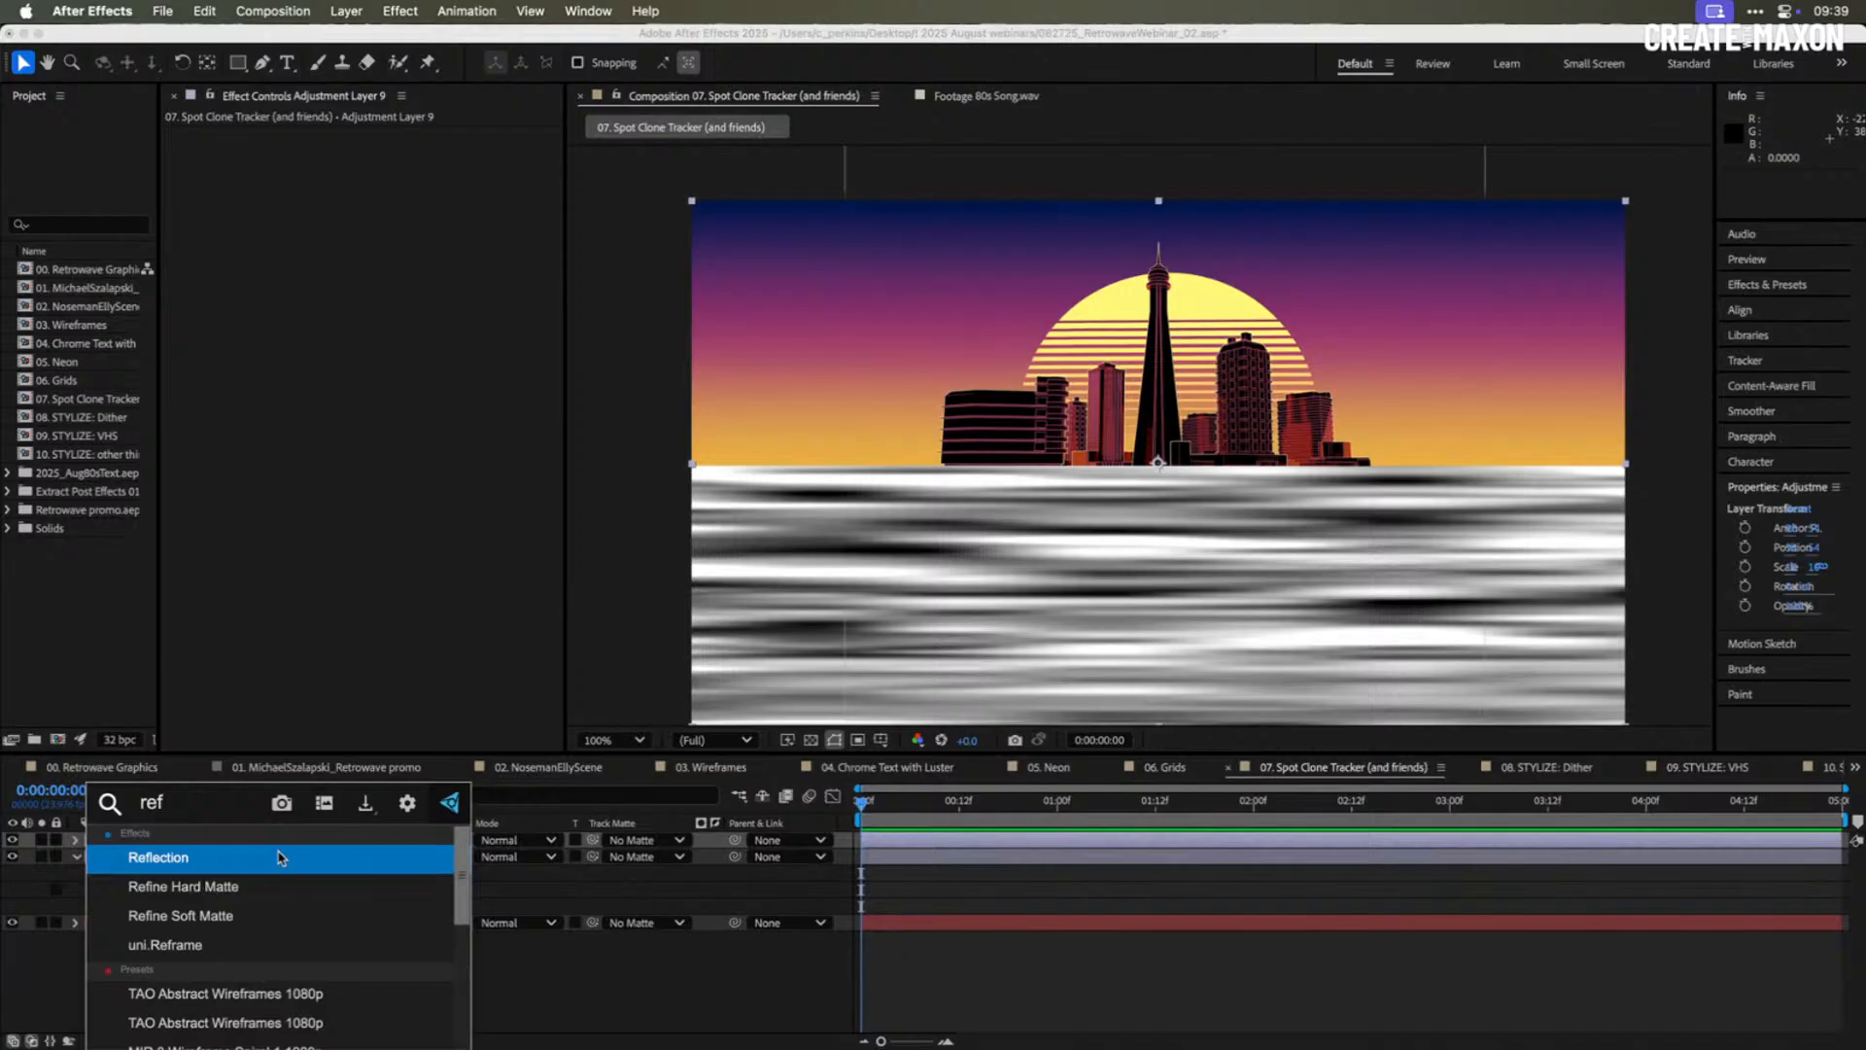
click(280, 857)
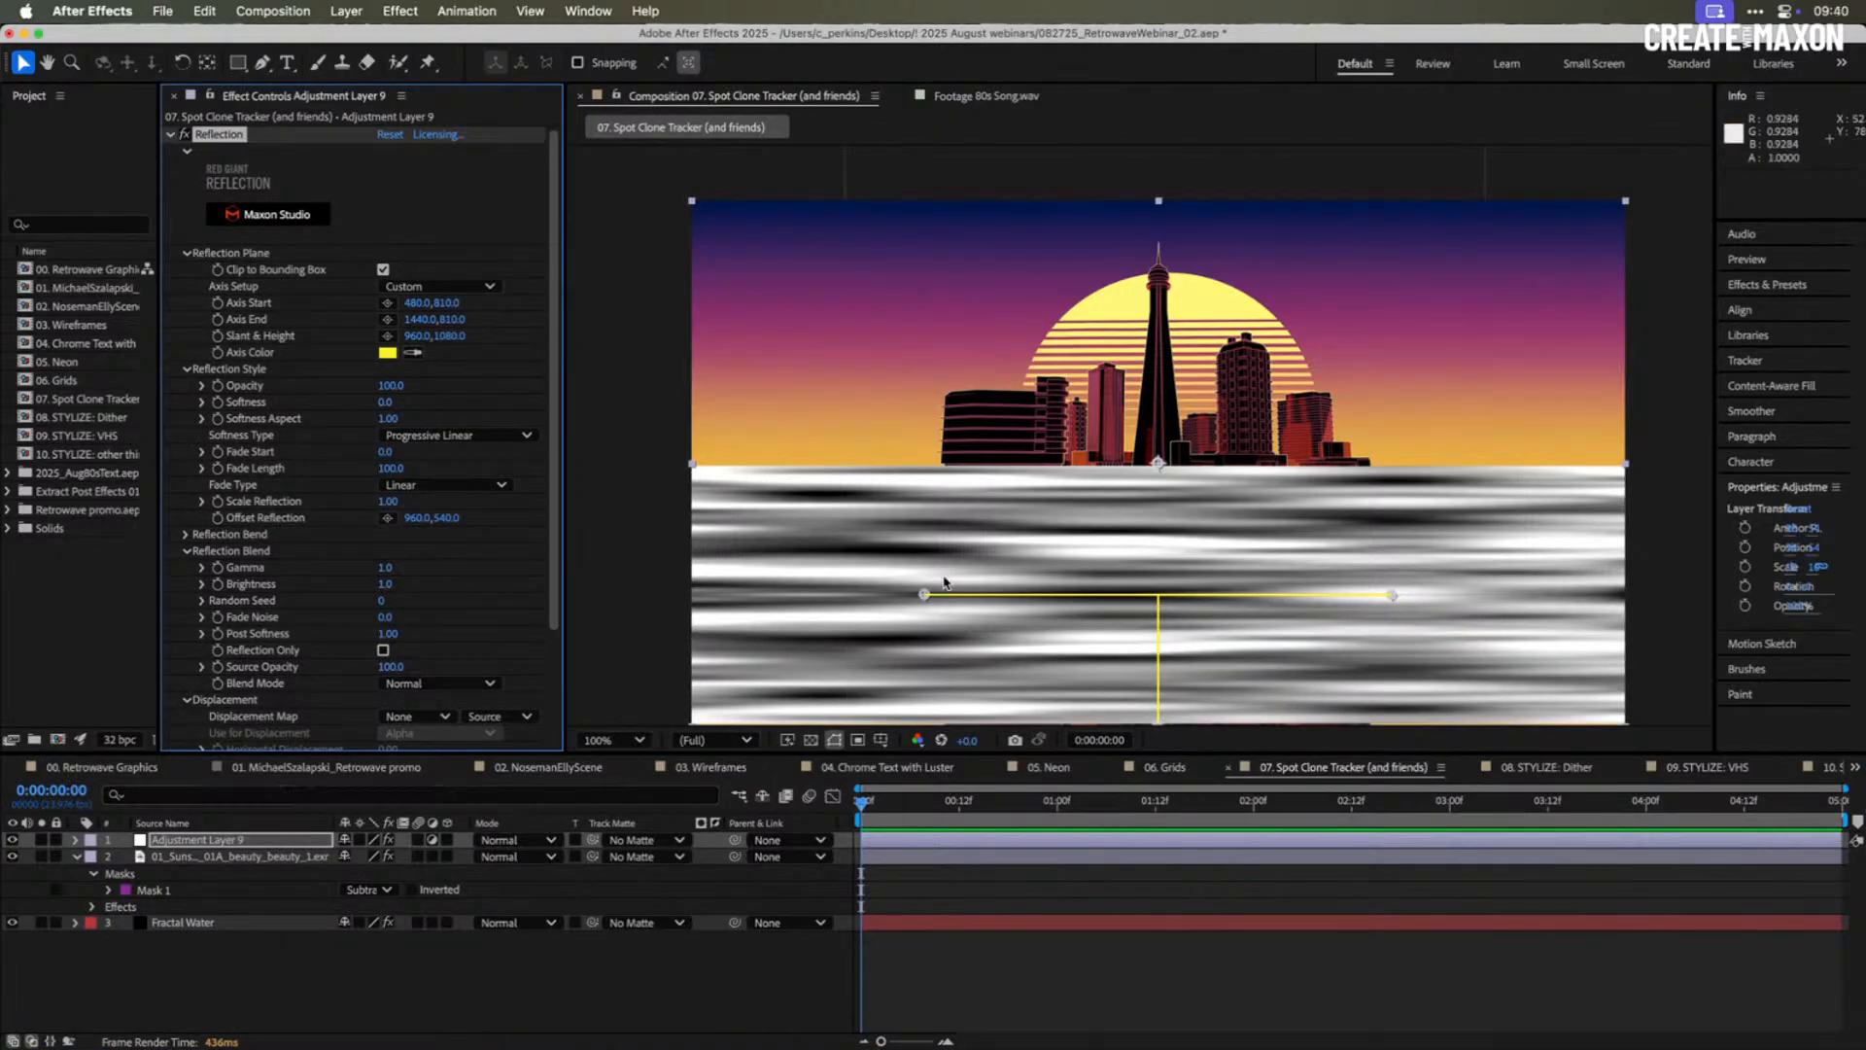
drag(925, 594, 938, 467)
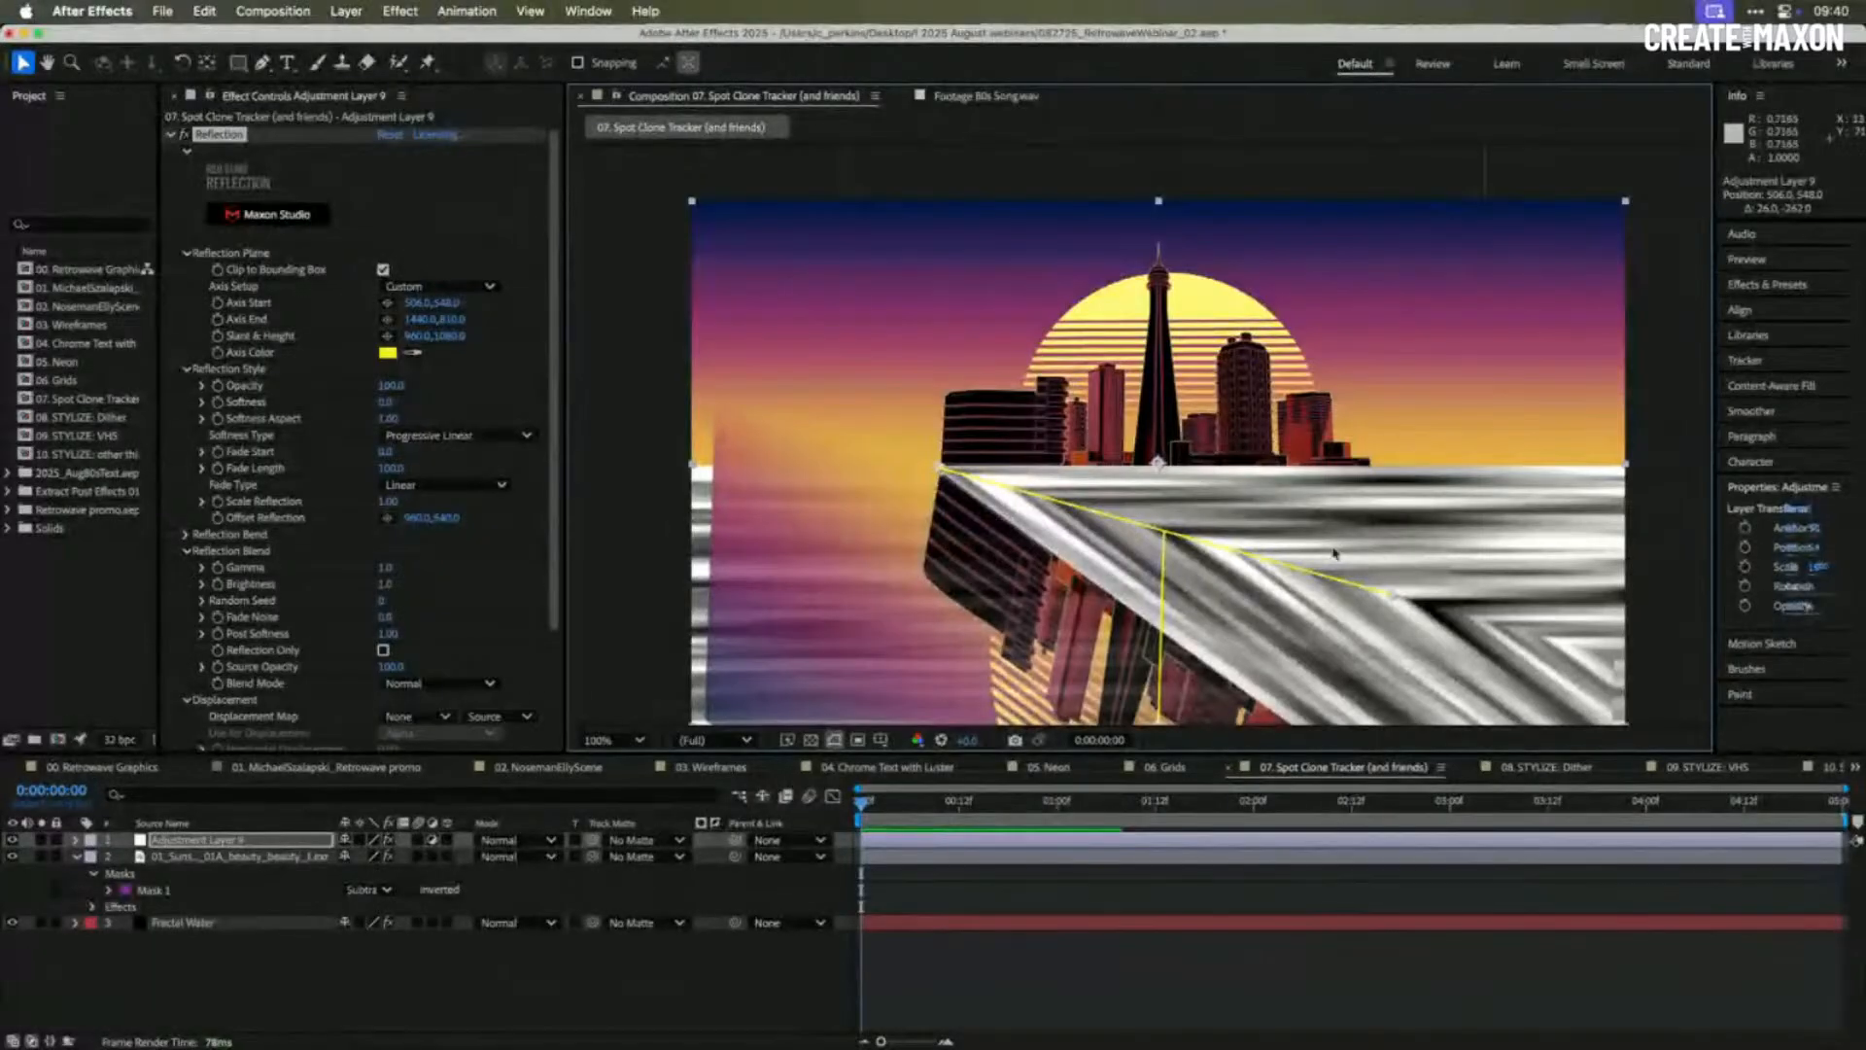
drag(1390, 595, 1372, 475)
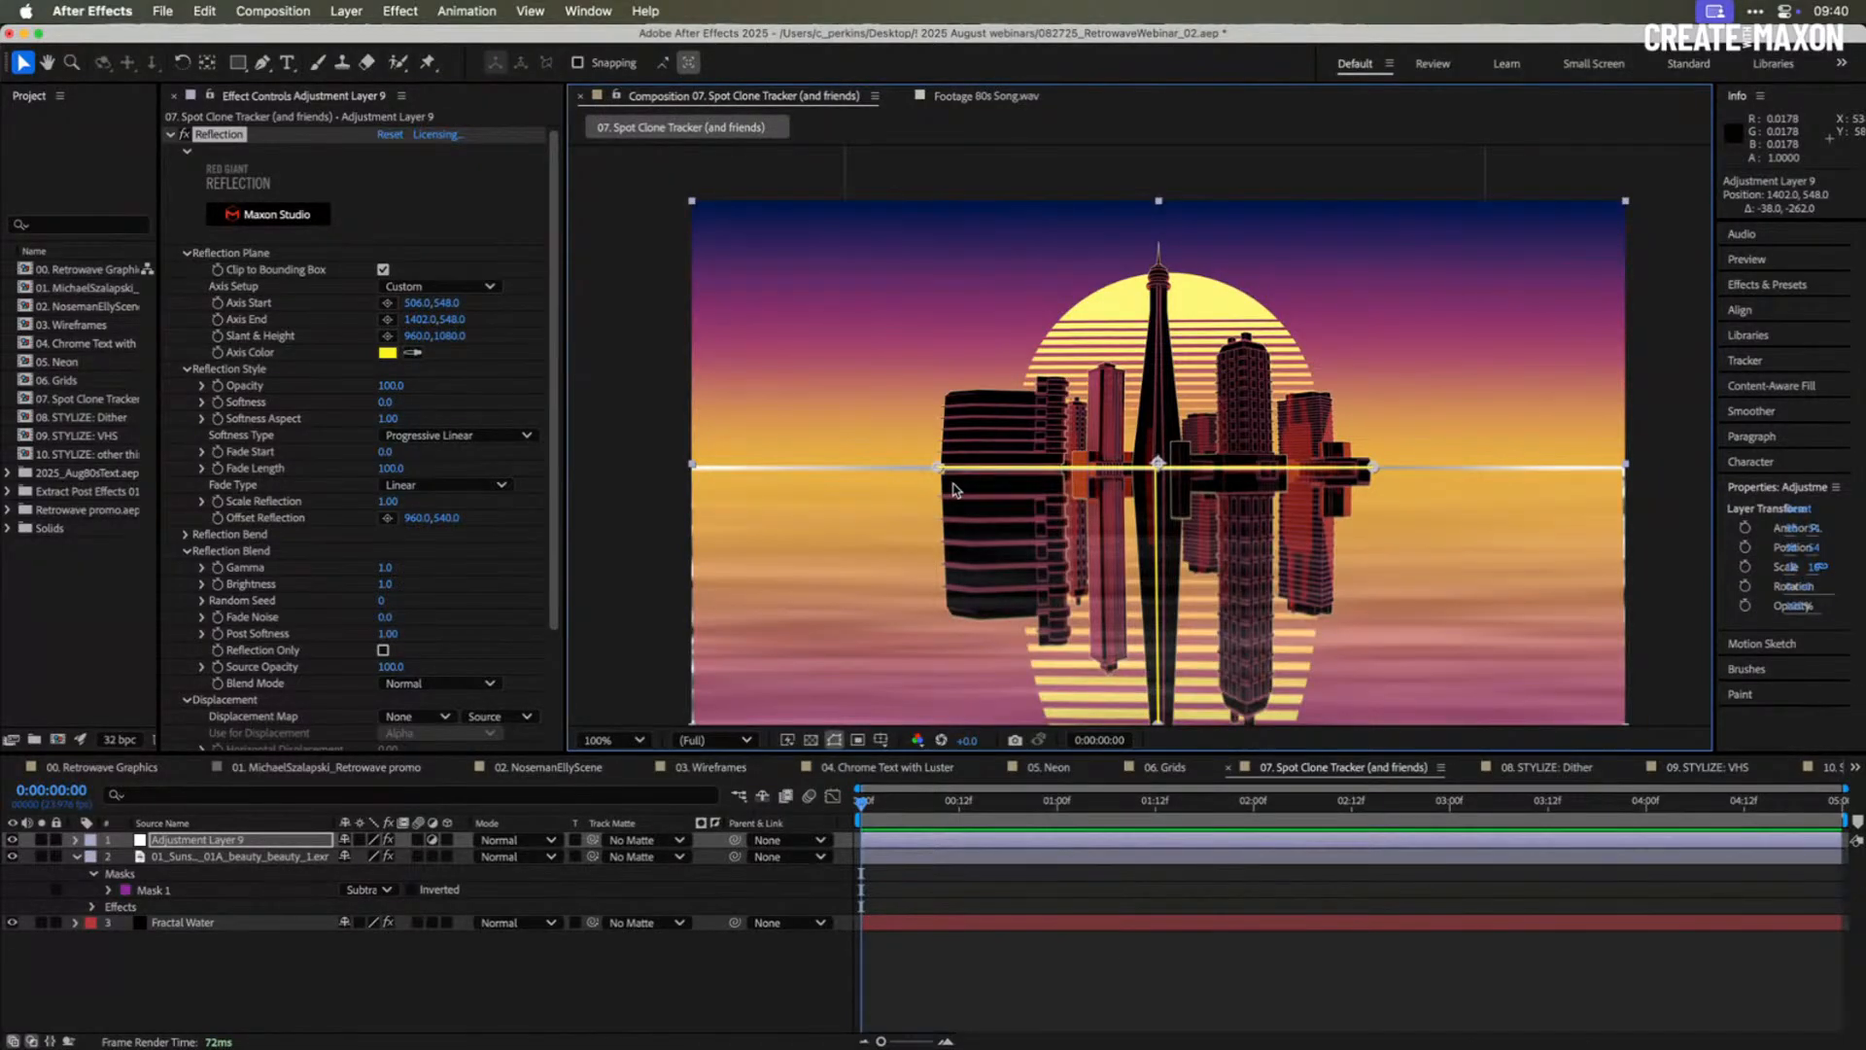
- Open the 02. NosemanEllyScene composition and hide its VHS Adj and Dither layers
click(562, 767)
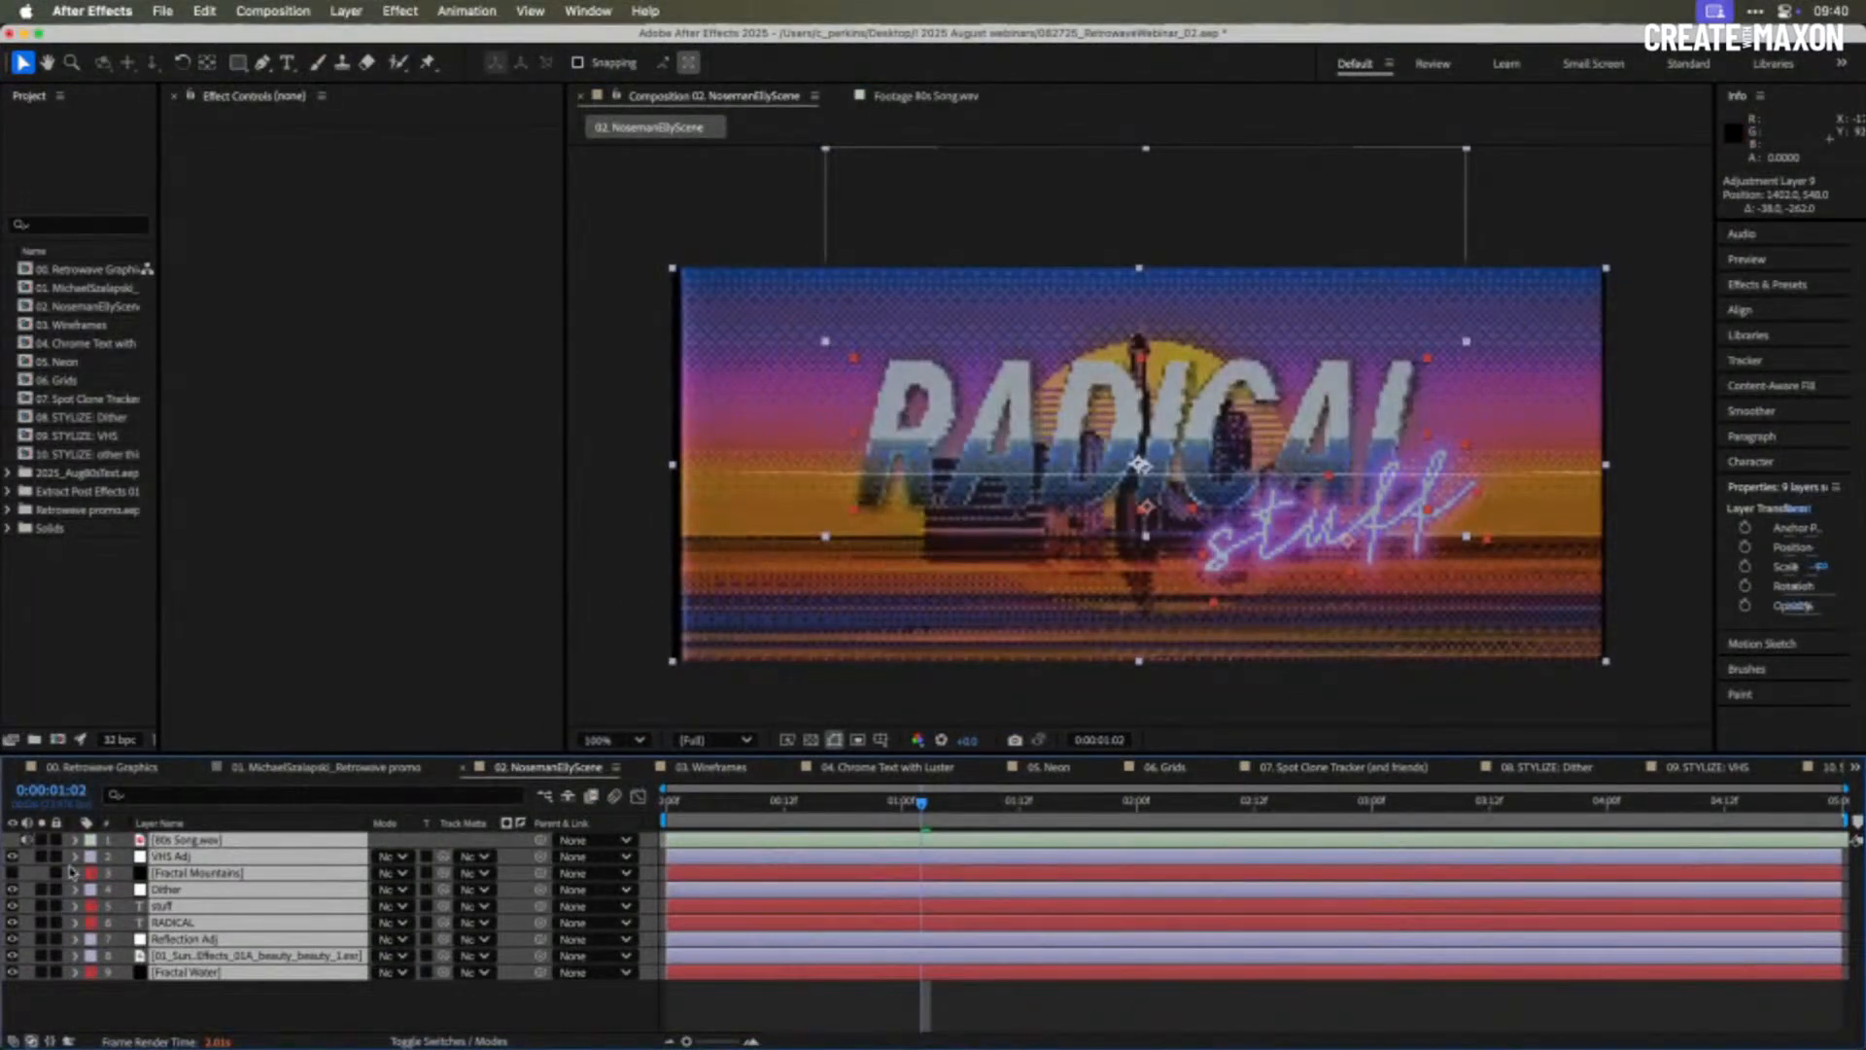
click(131, 1016)
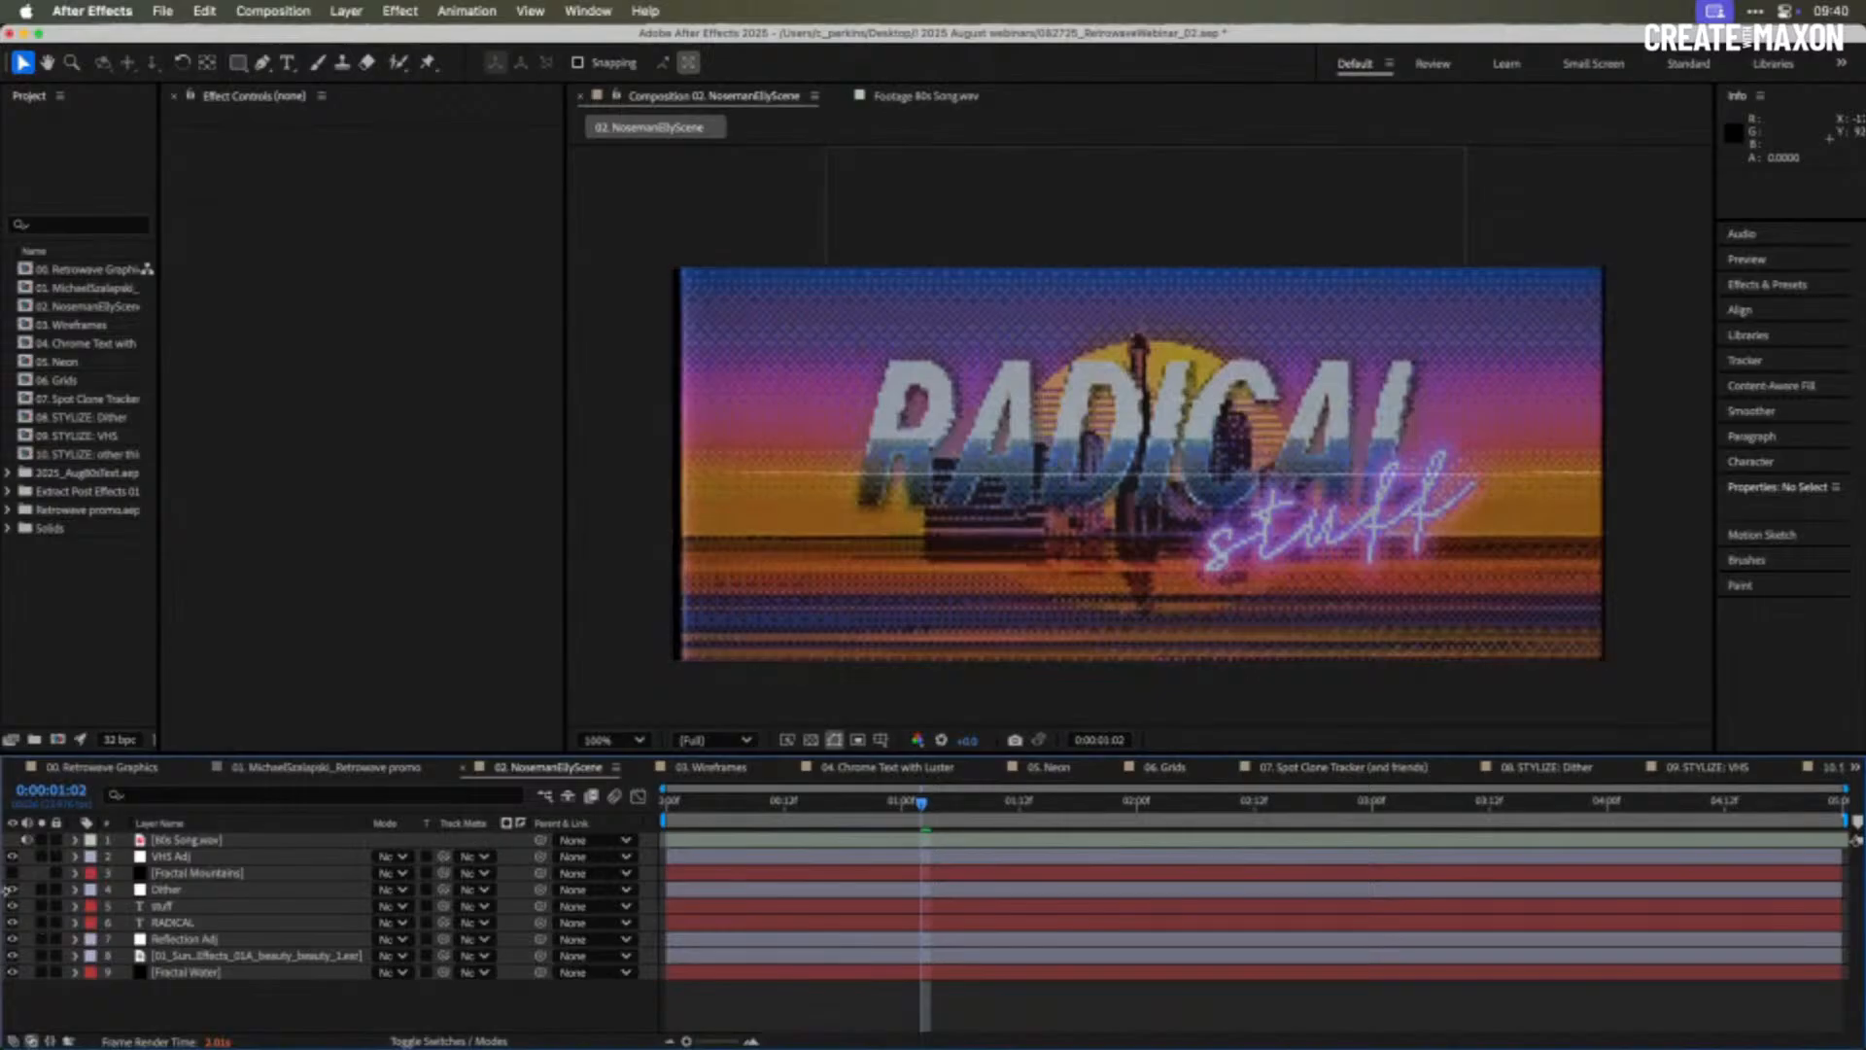
drag(12, 857, 18, 887)
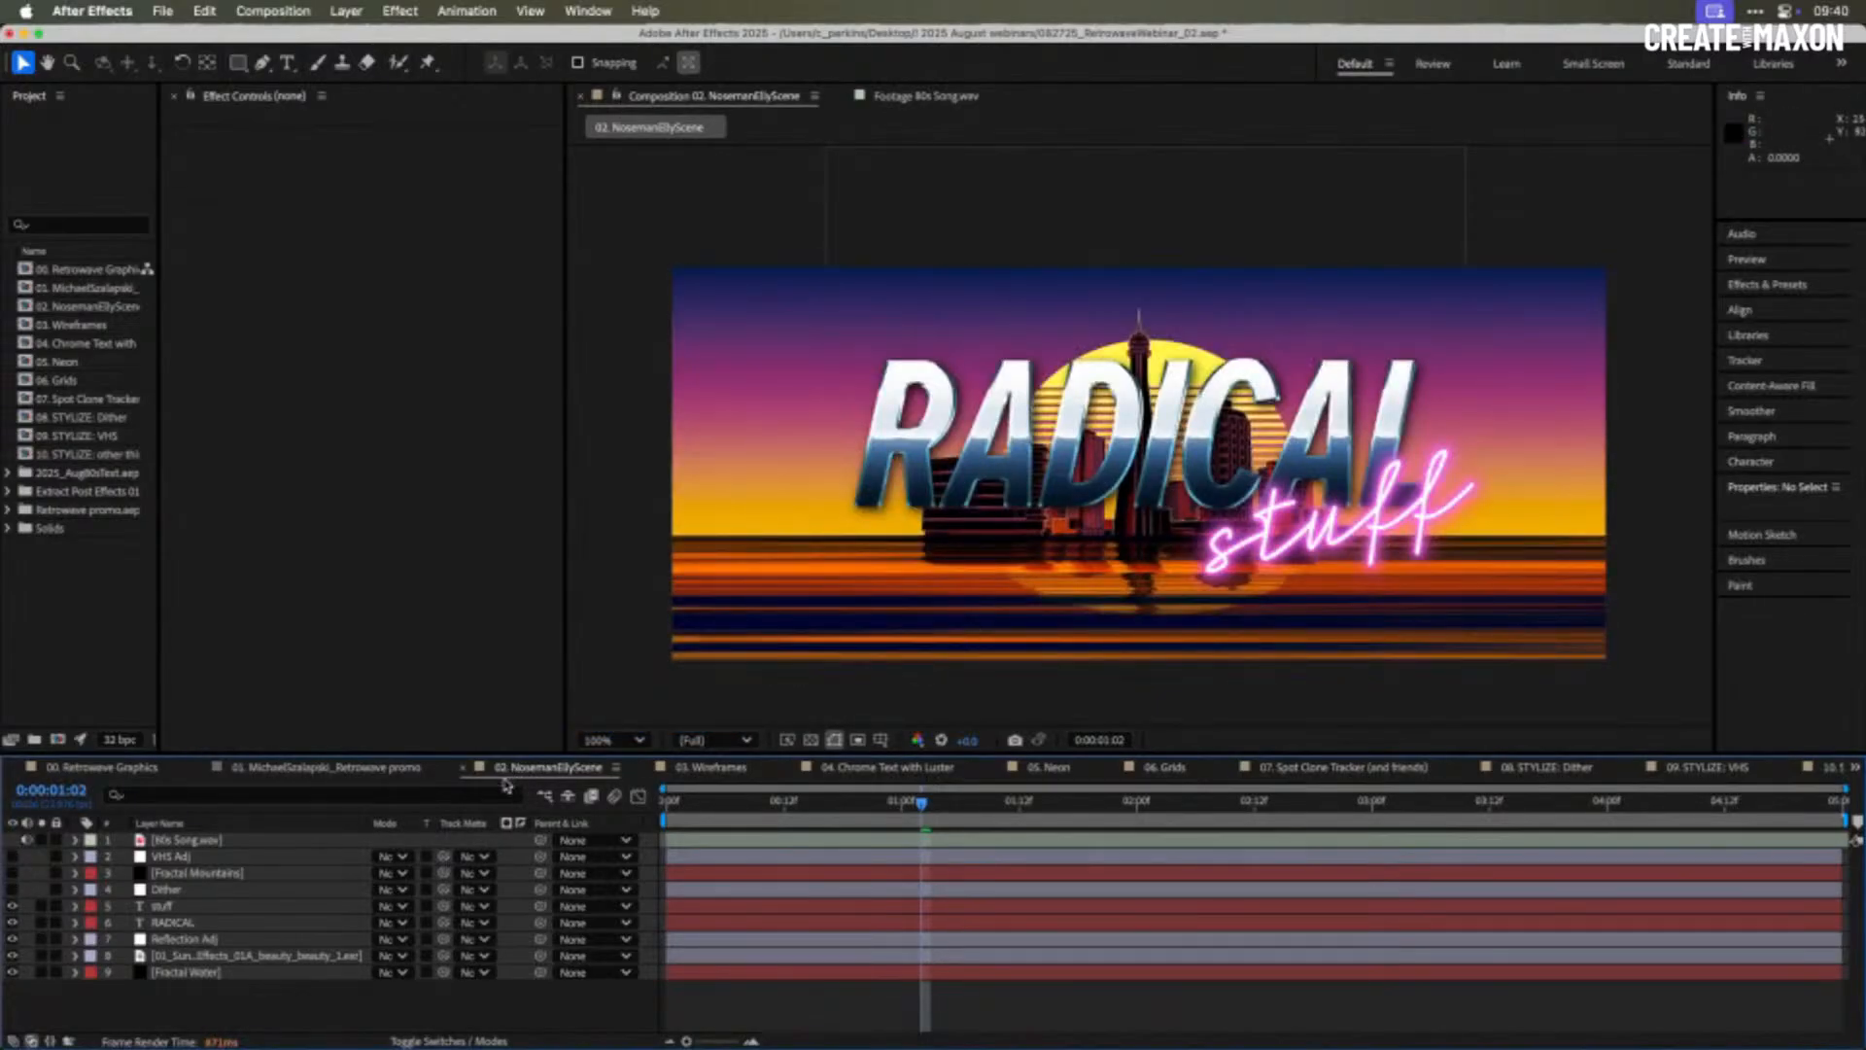
- Examine the scene's city footage layer and the original beauty_1.exr footage from the Extract Post Effects folder
double_click(253, 956)
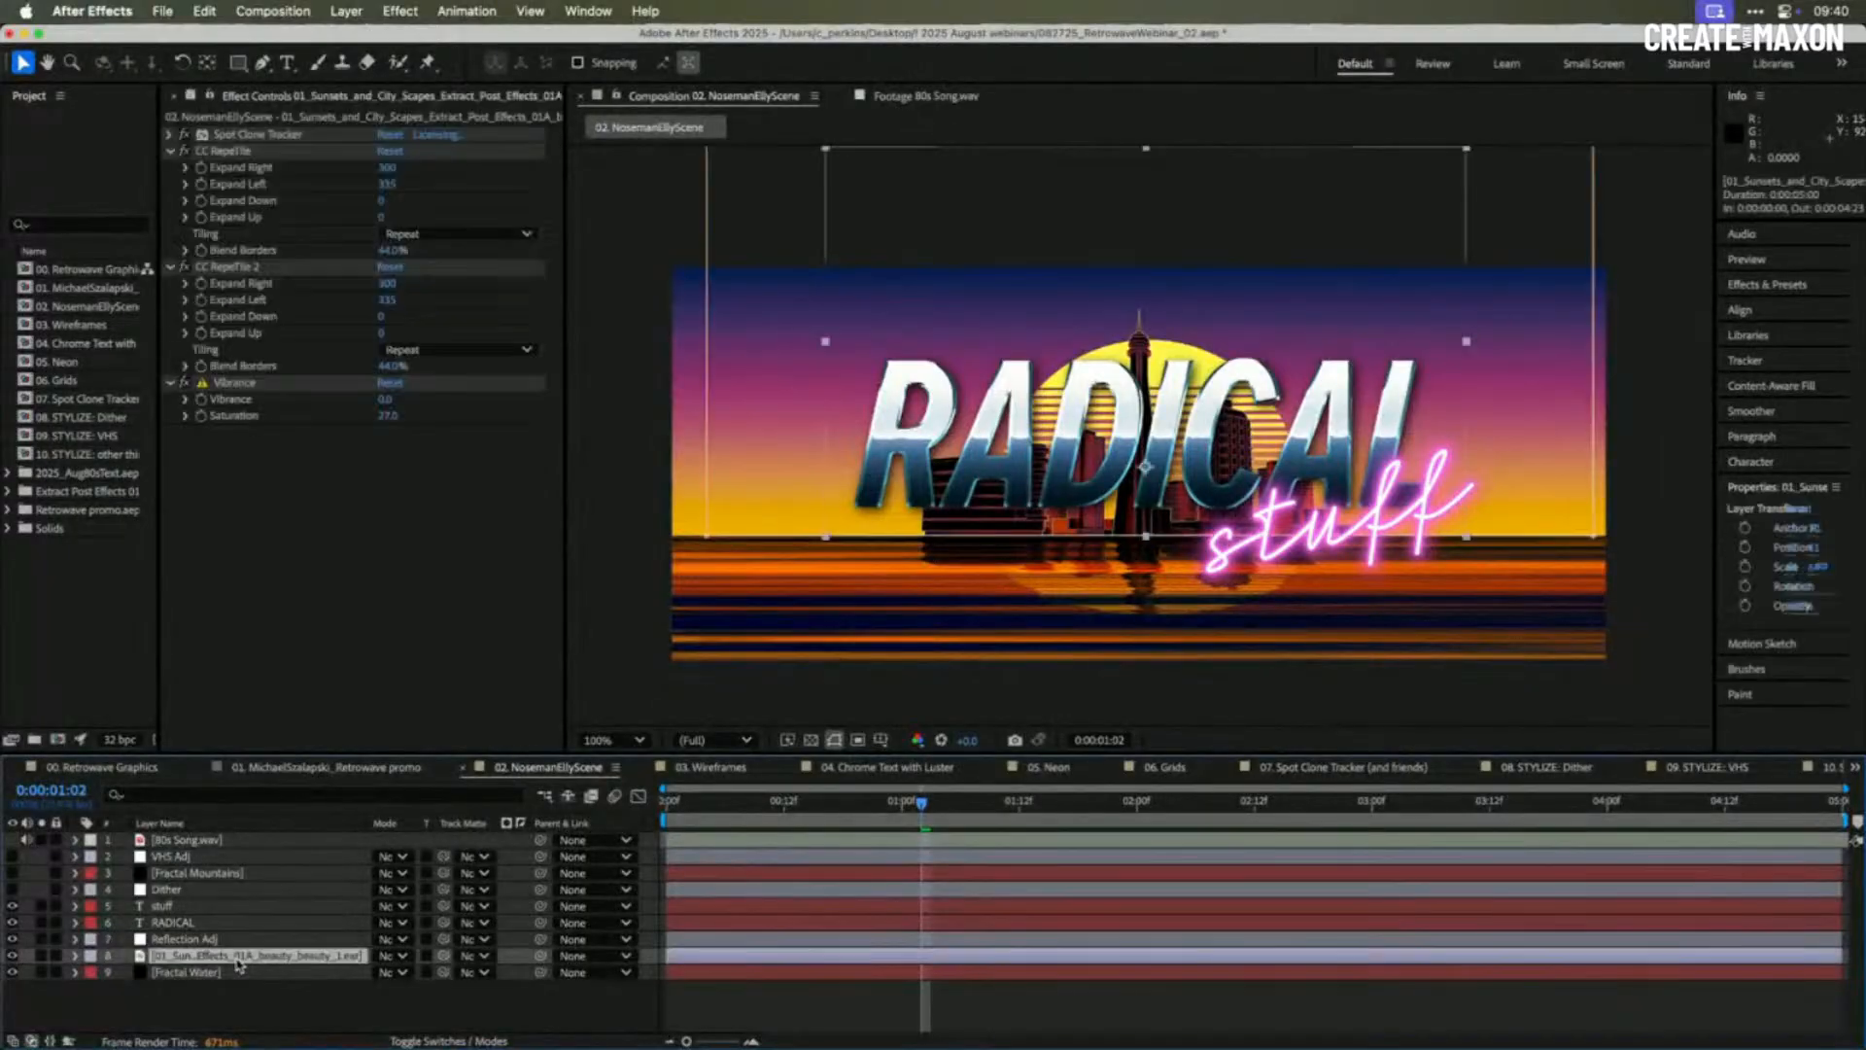
scroll(1025, 432, down, 2)
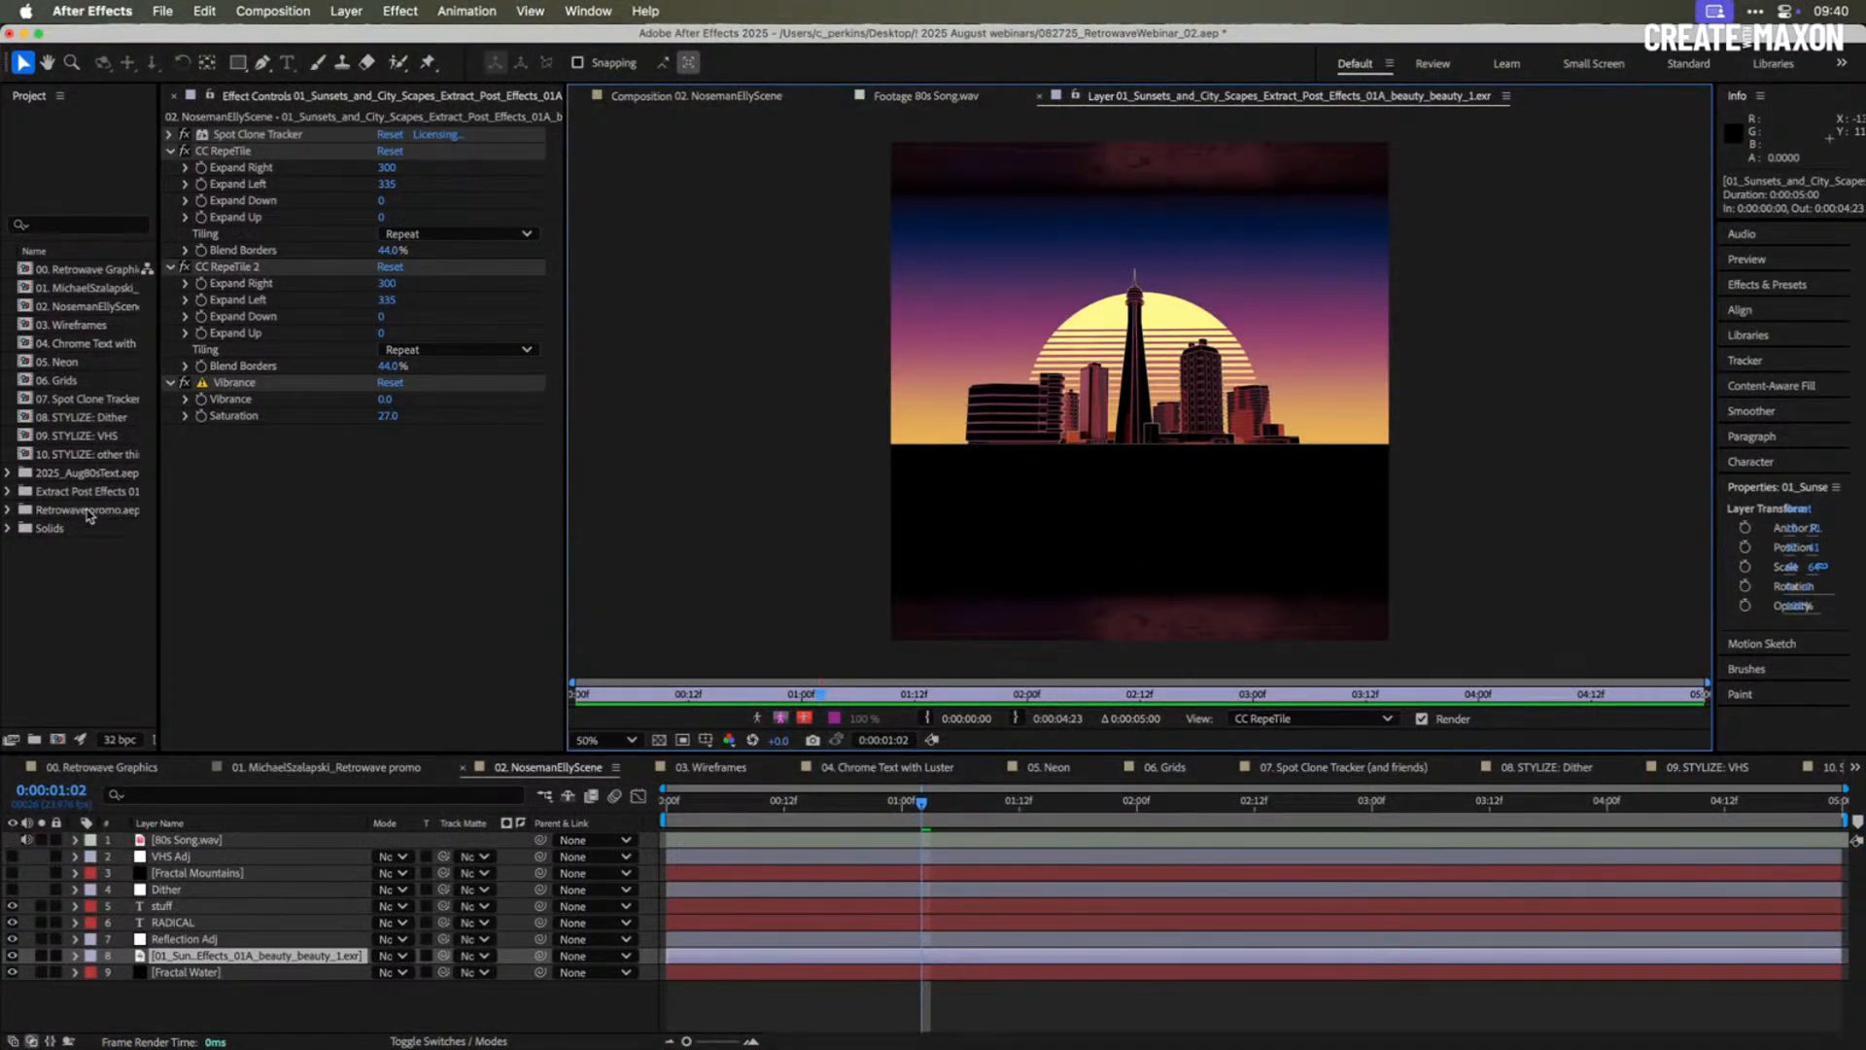
click(7, 492)
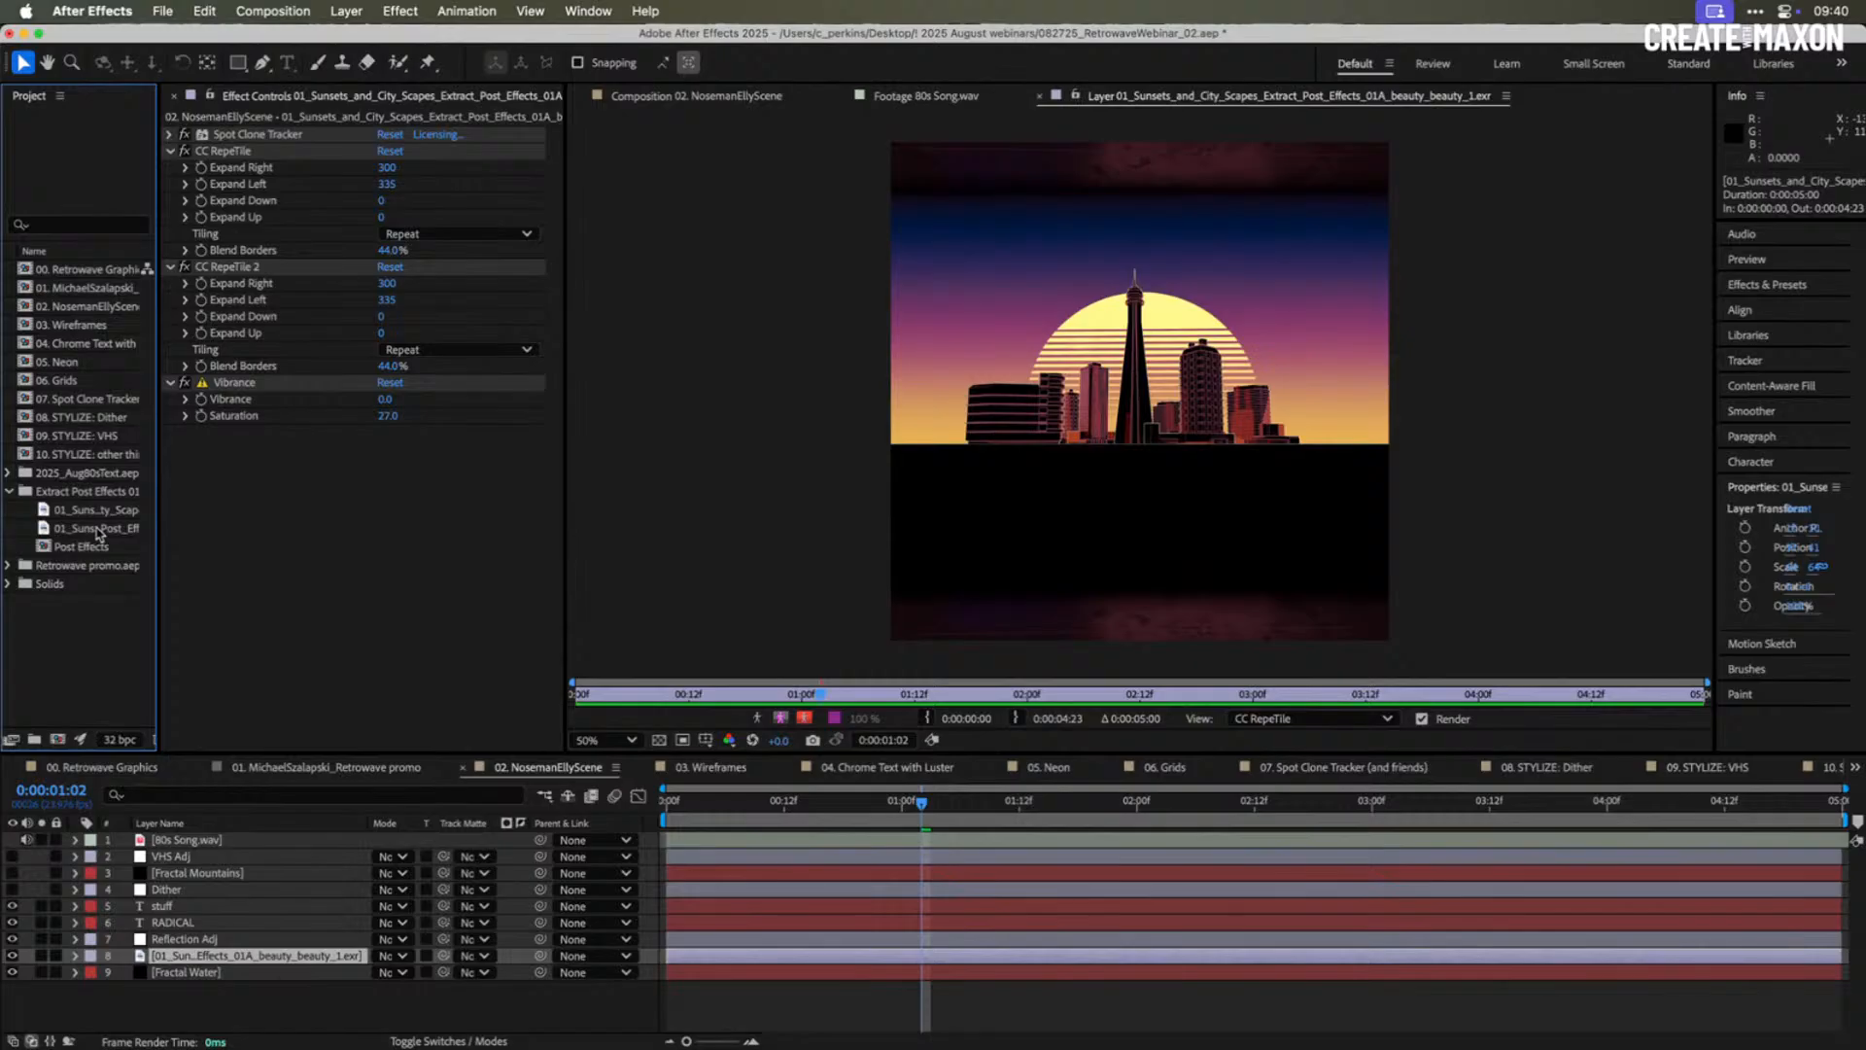
double_click(97, 529)
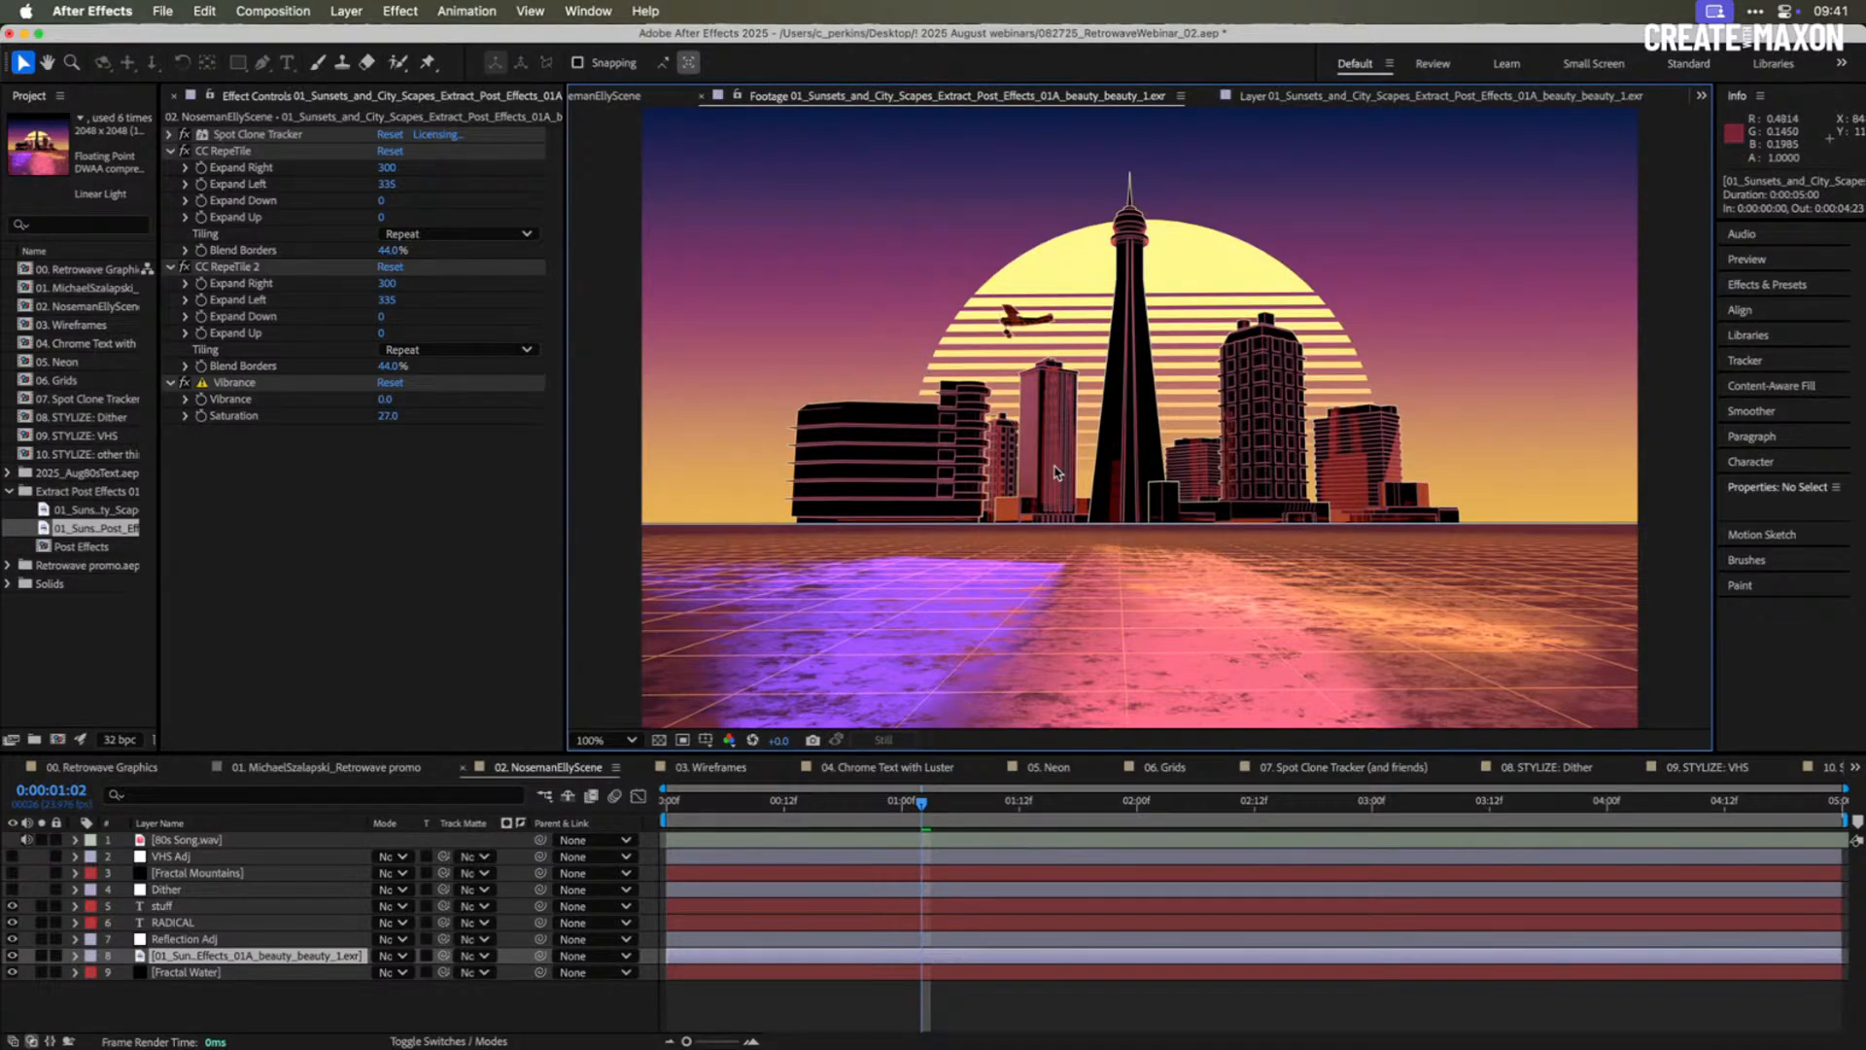
- Return to the 07. Spot Clone Tracker composition and shorten the reflection to a Slant & Height of 958, 780
click(1341, 767)
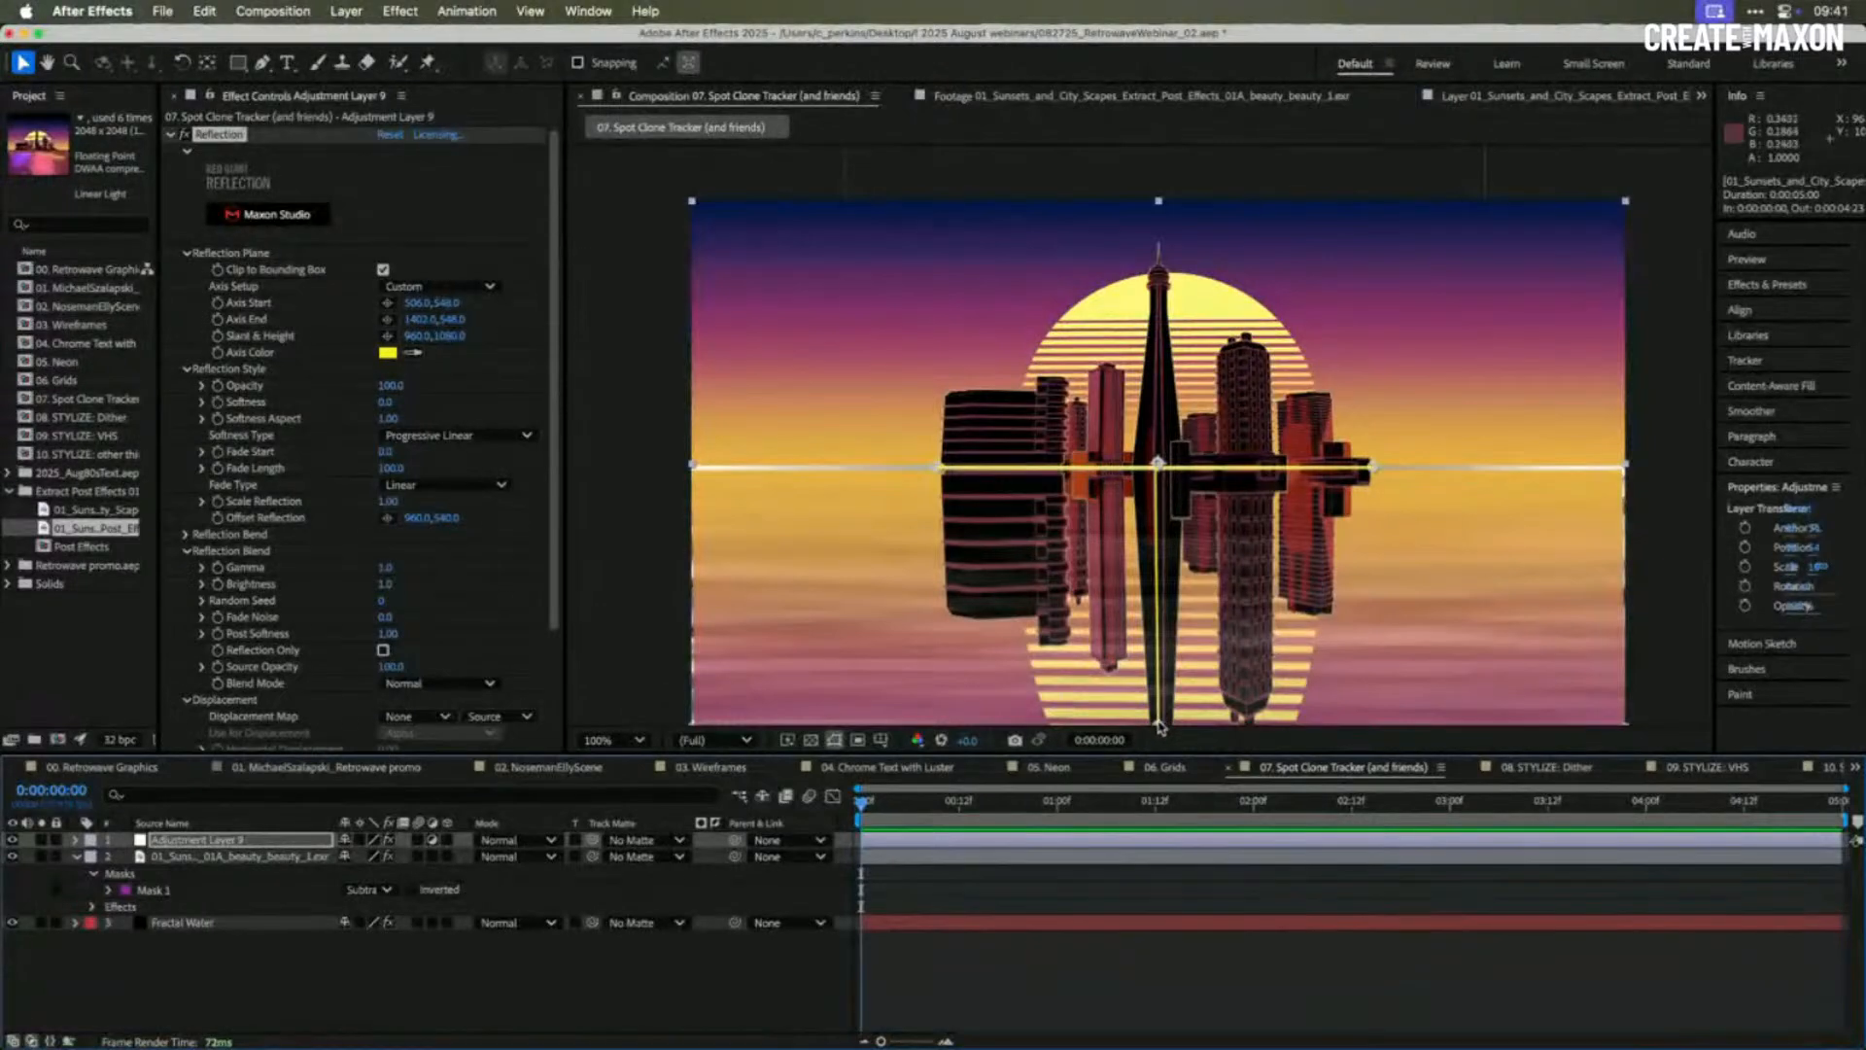
drag(1159, 724, 1157, 581)
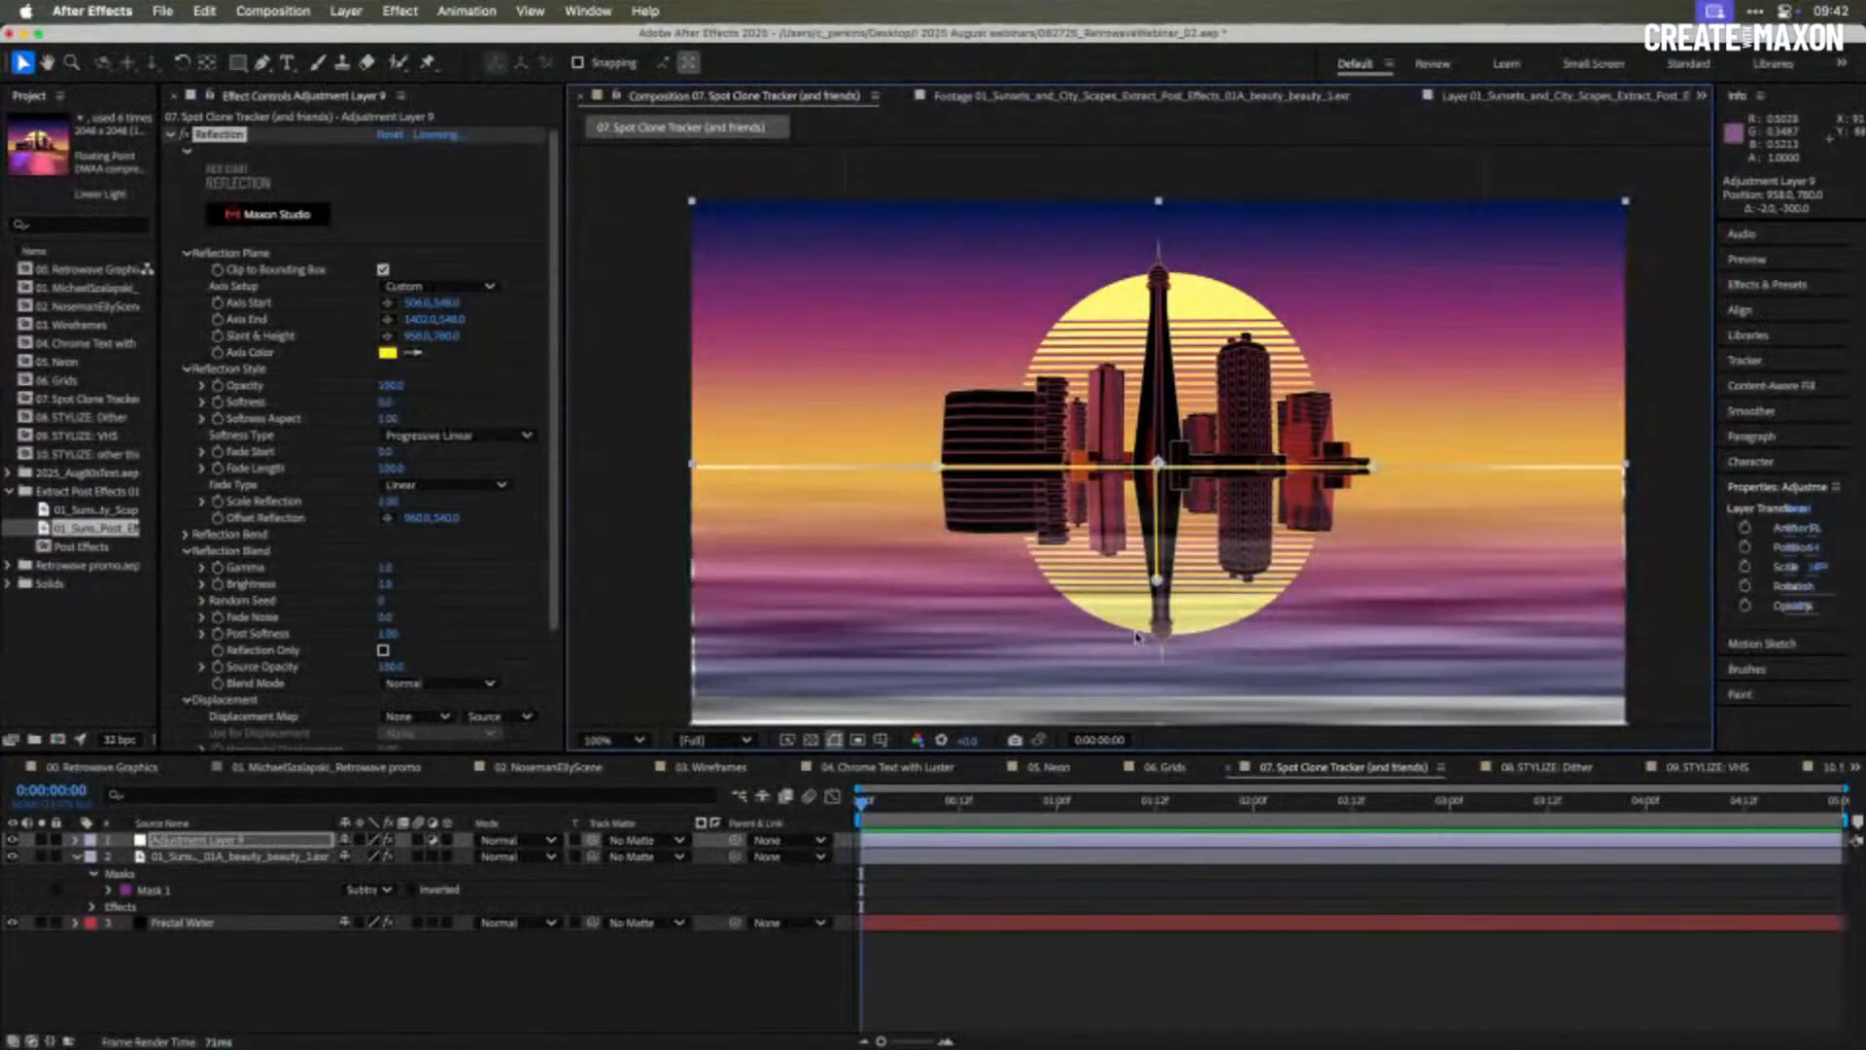
- Displace the reflection using Fractal Water with its effects and masks as the Displacement Map, at a Horizontal Displacement of 5
scroll(334, 547, down, 3)
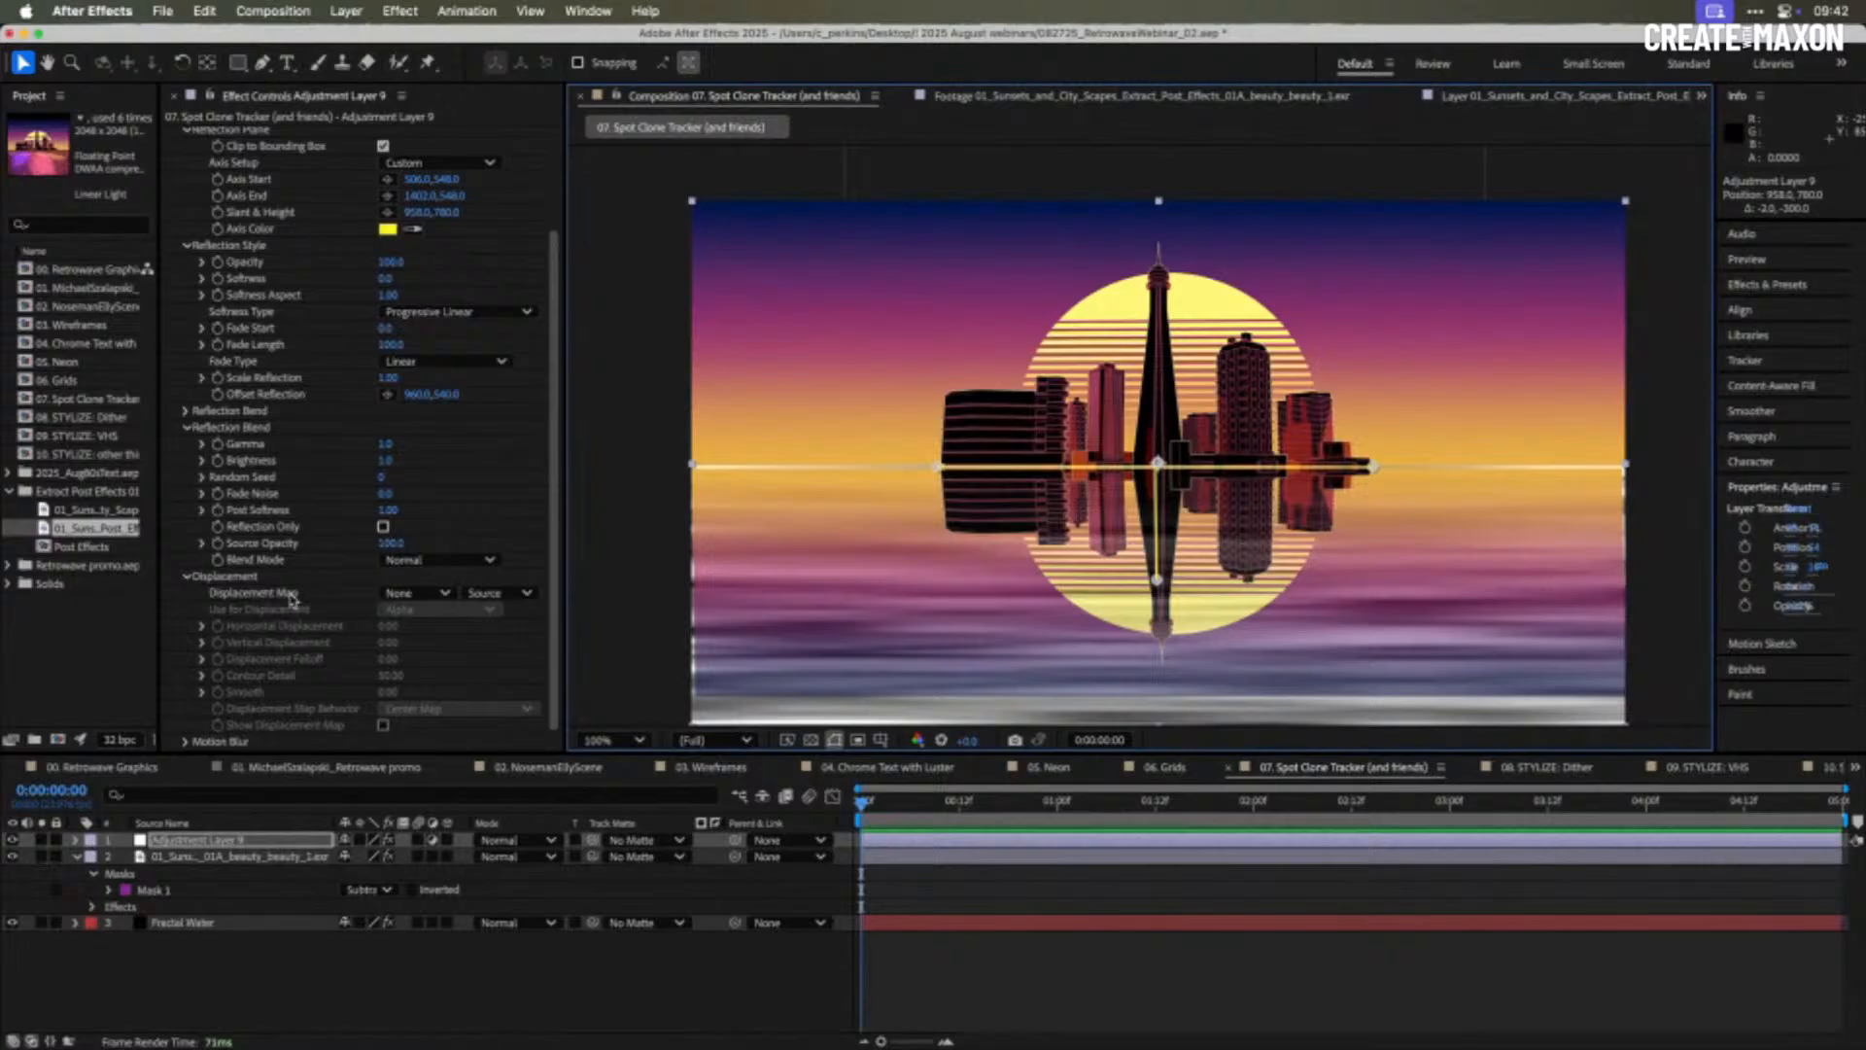
click(416, 592)
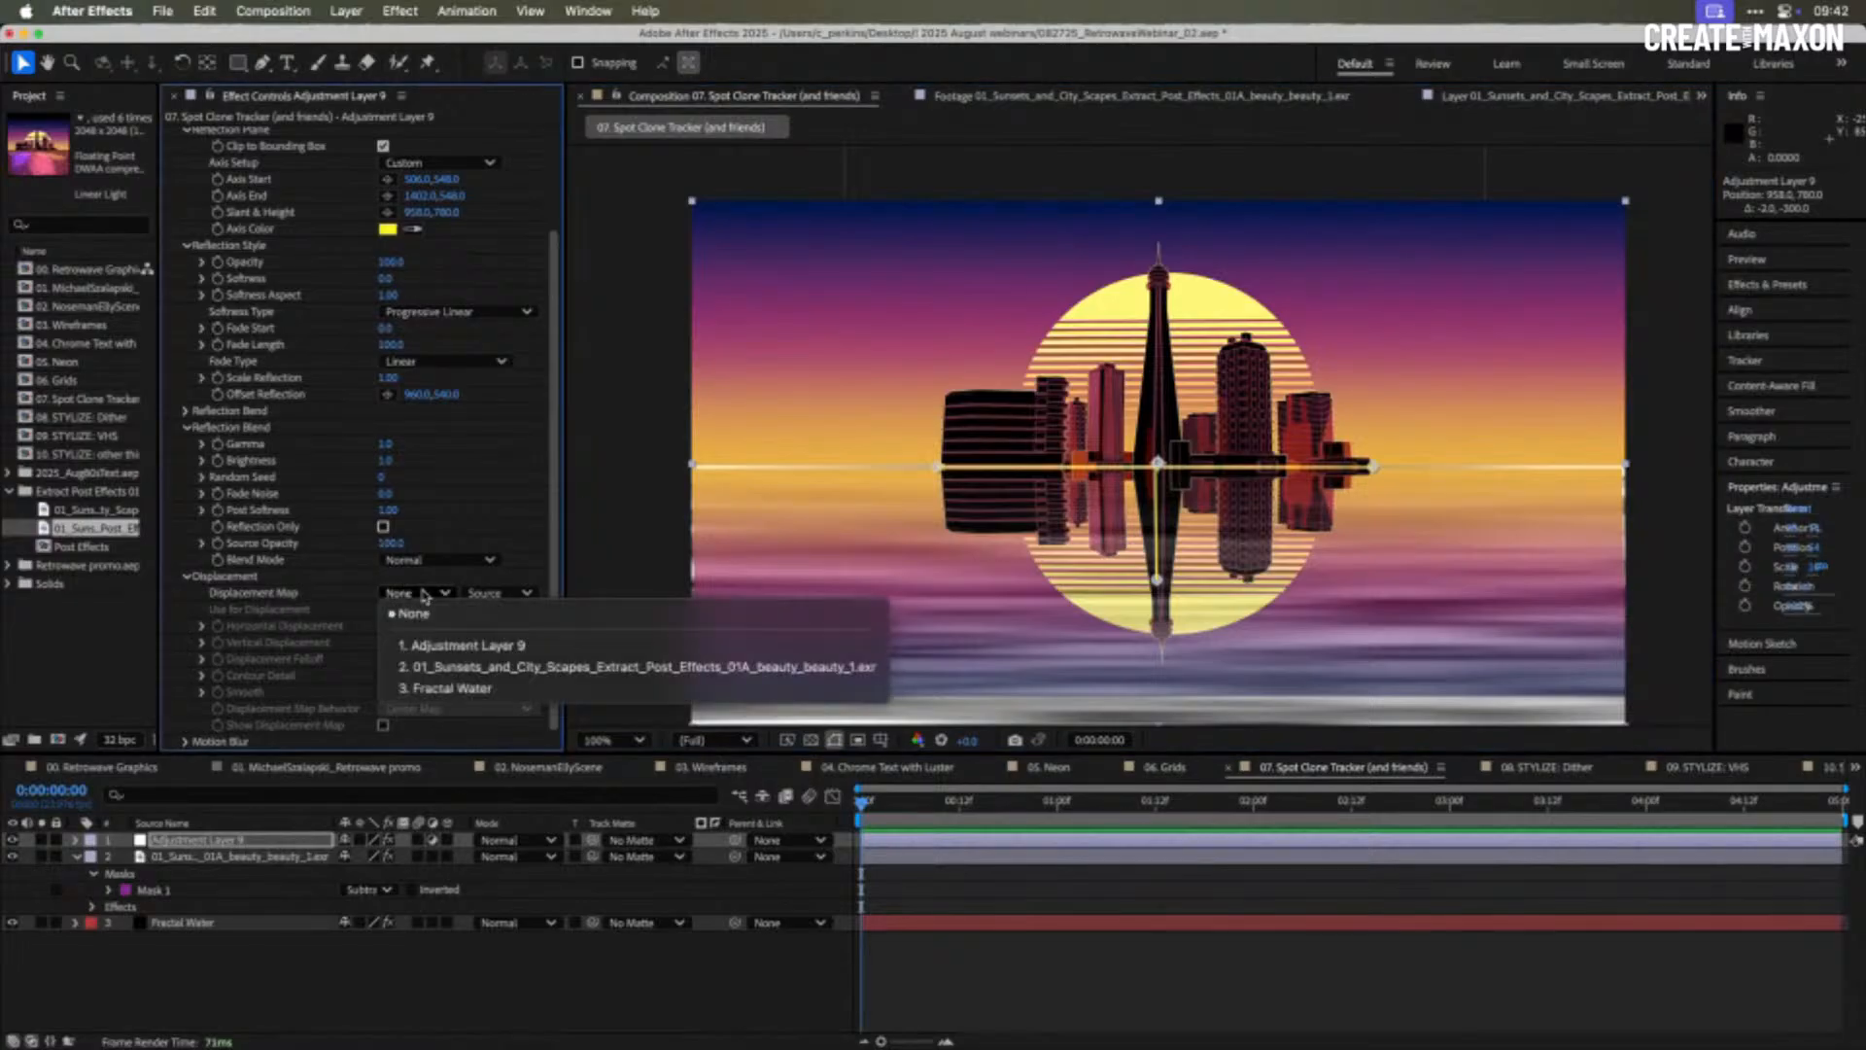
click(504, 688)
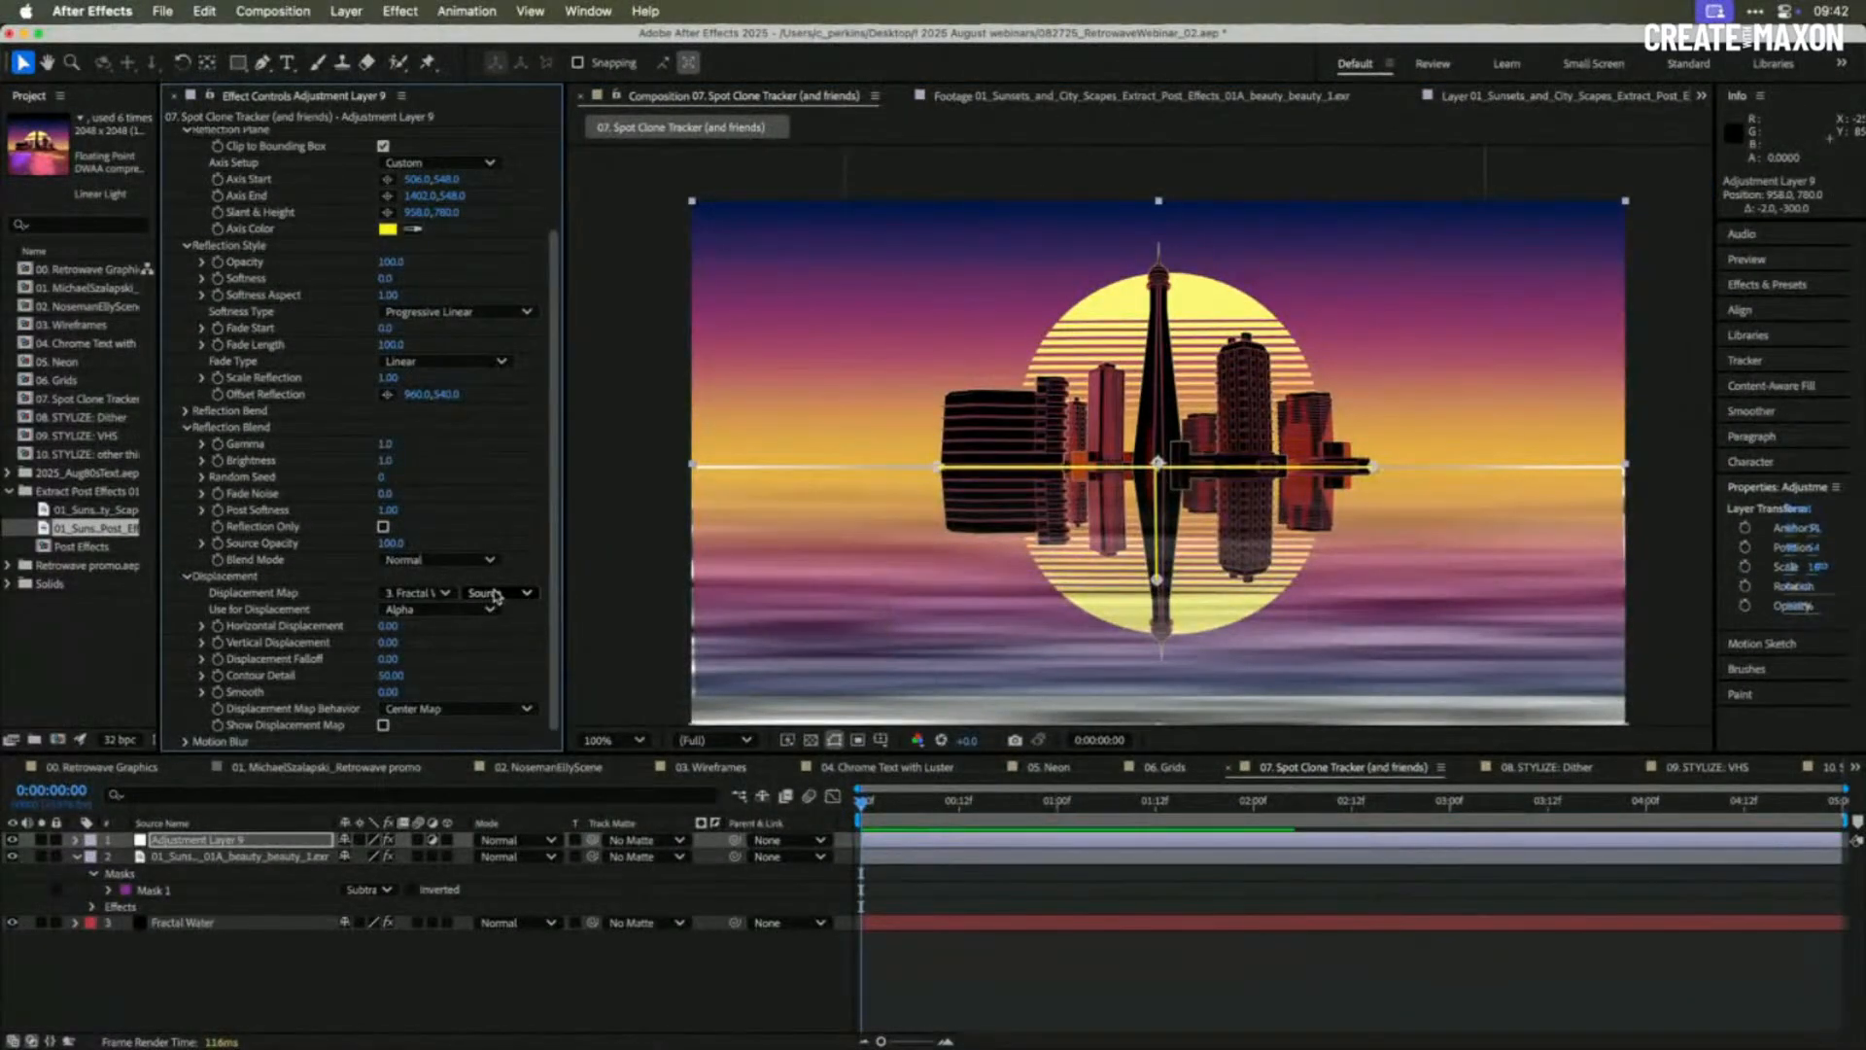
click(495, 595)
click(519, 661)
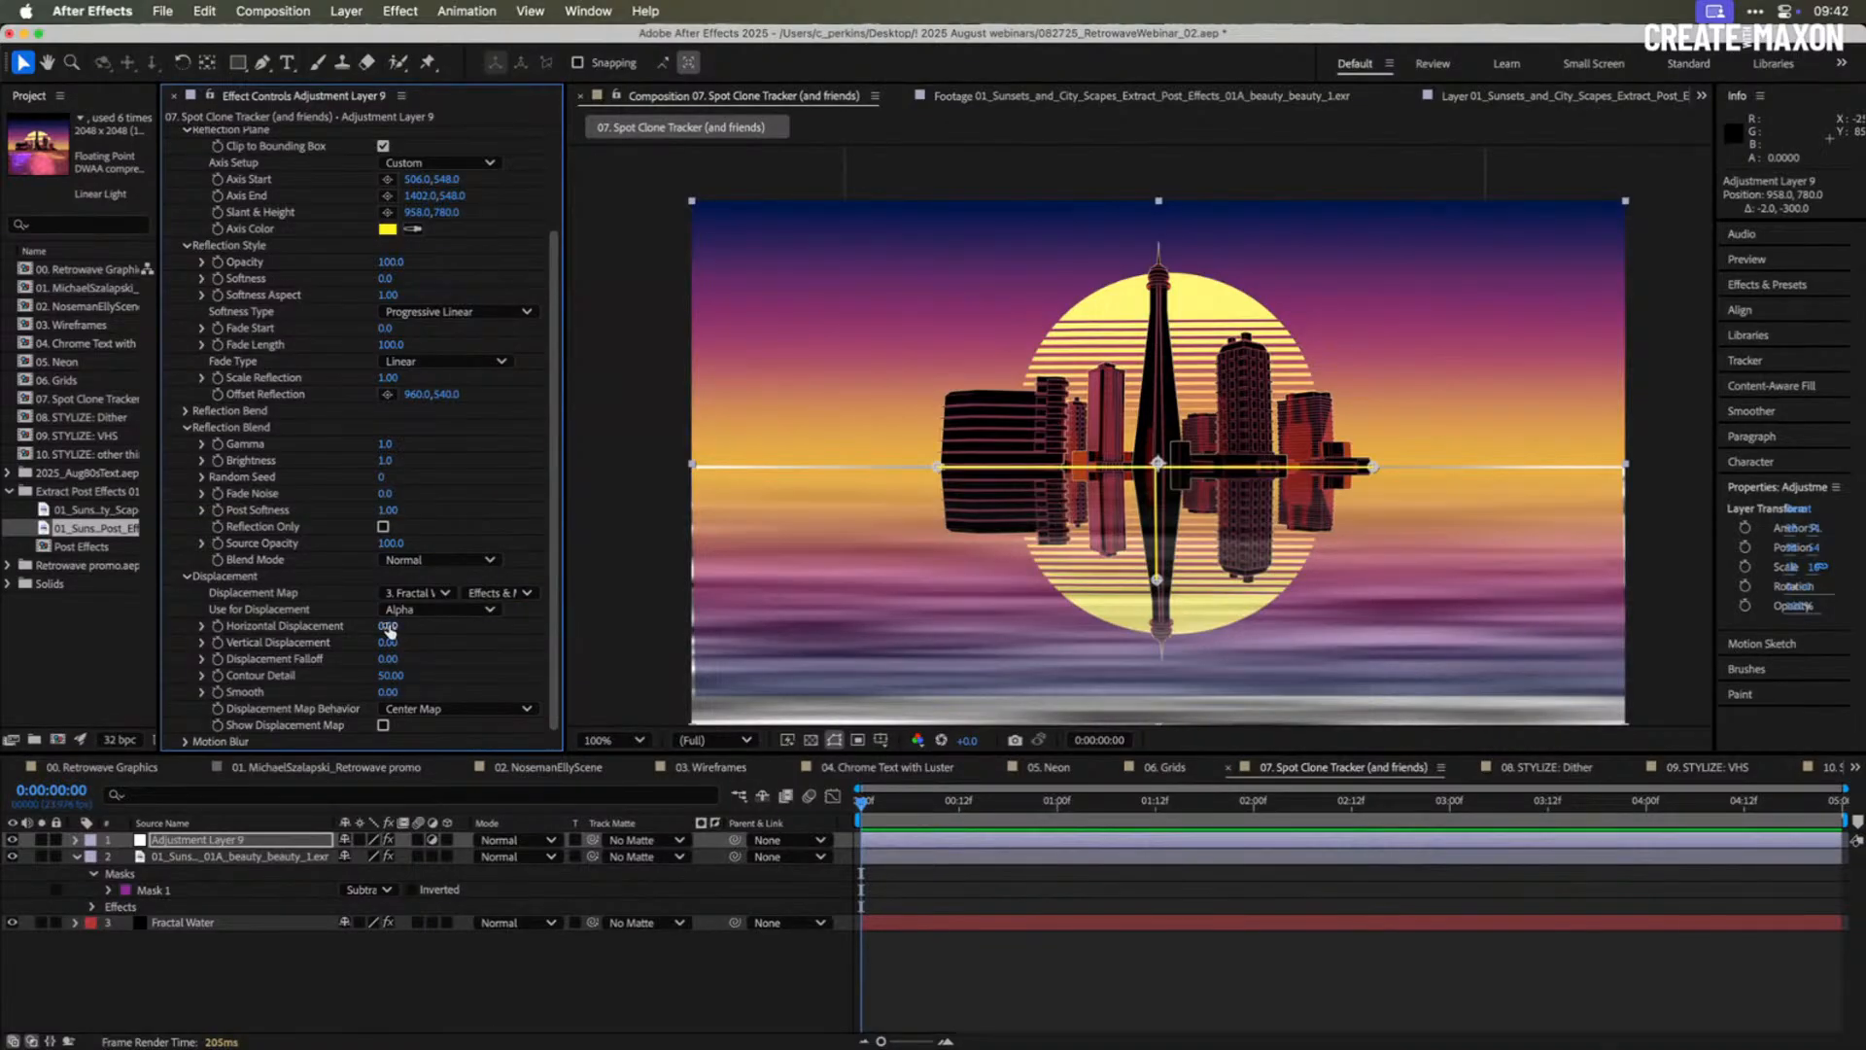
drag(393, 625, 390, 626)
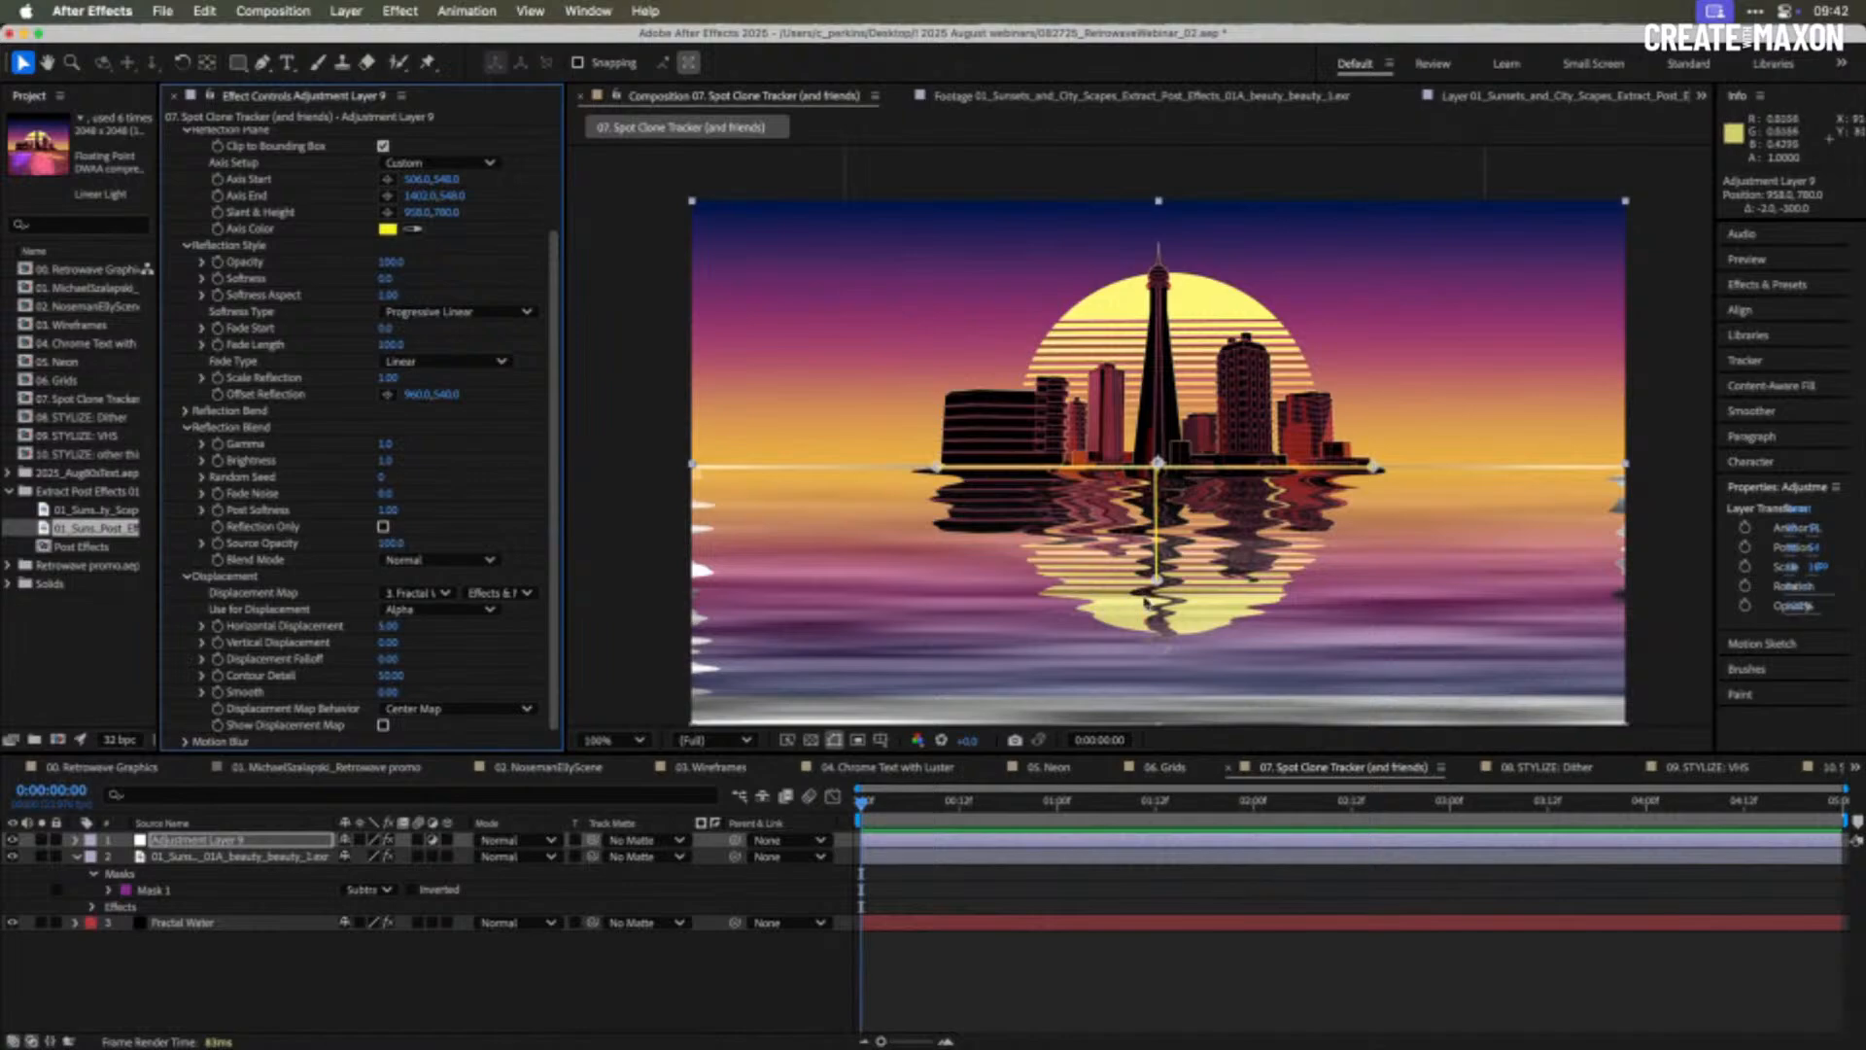
- Set the Fractal Water noise's Scale Height to 36
click(279, 919)
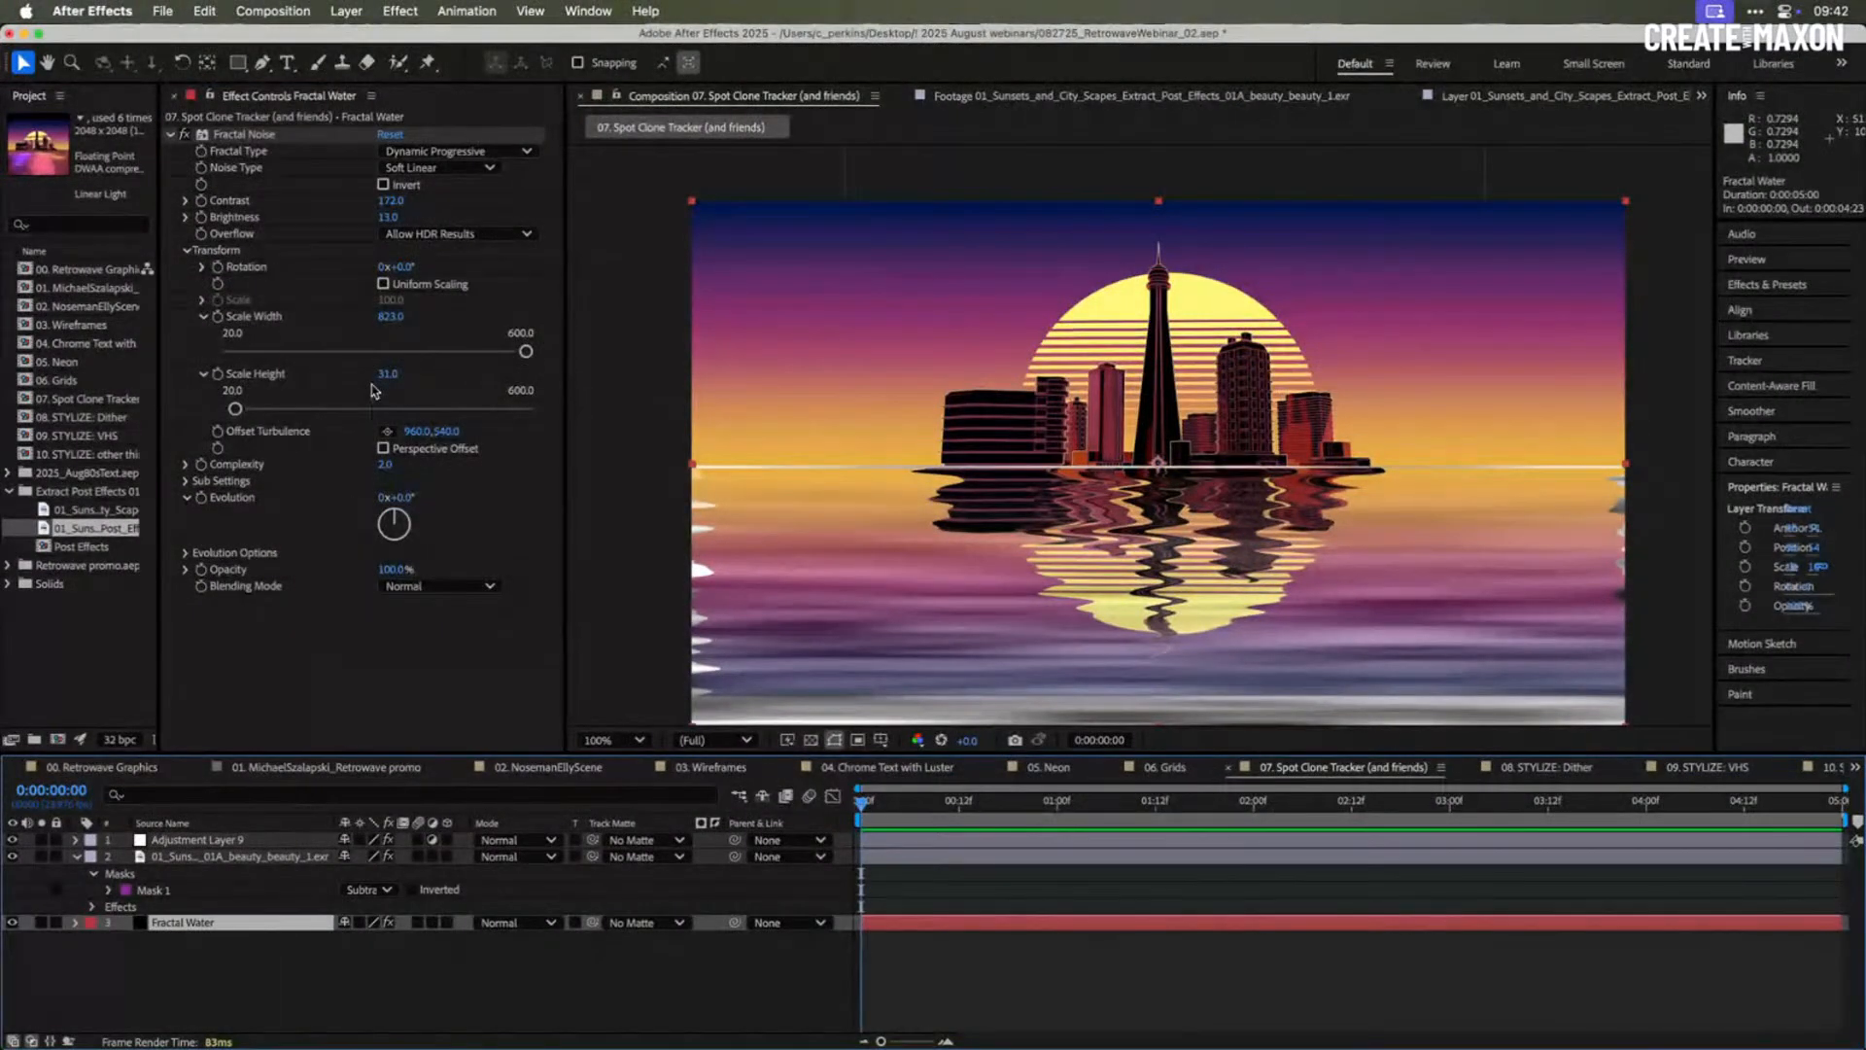
drag(387, 377, 393, 374)
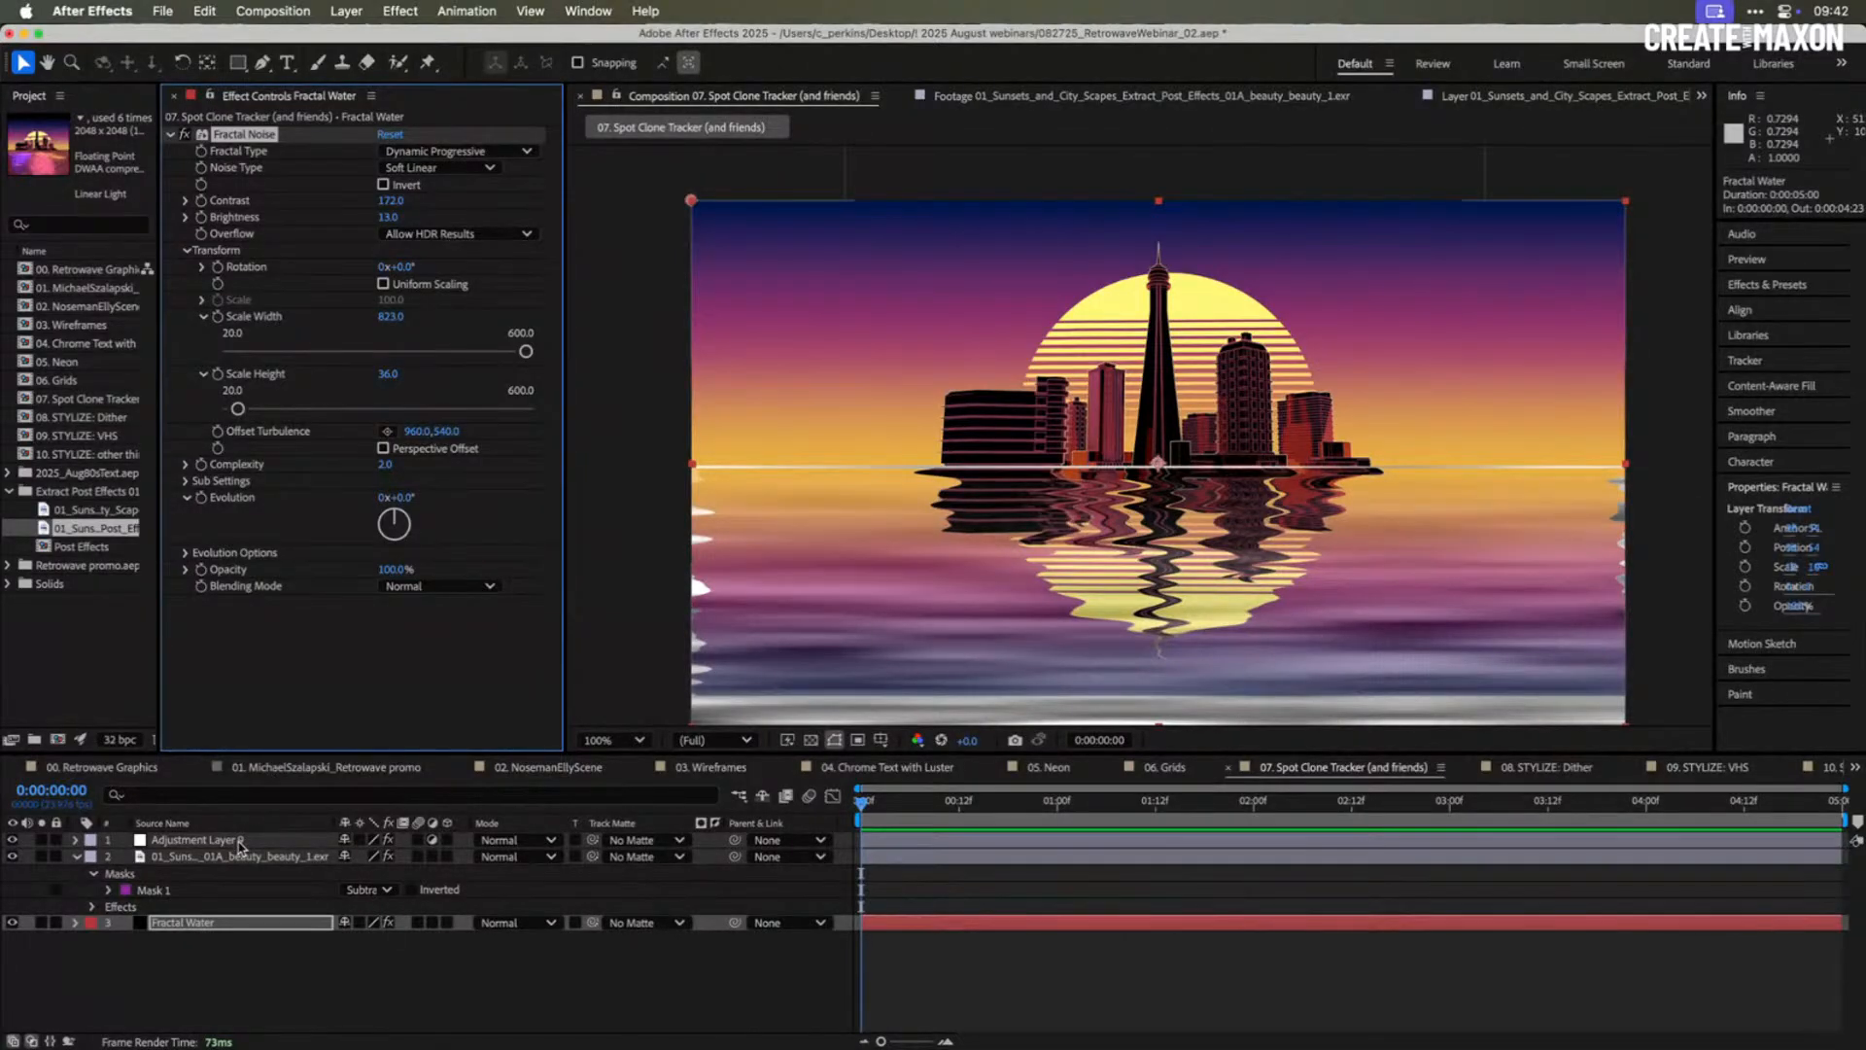
- Set the Reflection effect's Blend Mode on the adjustment layer to Overlay
click(241, 842)
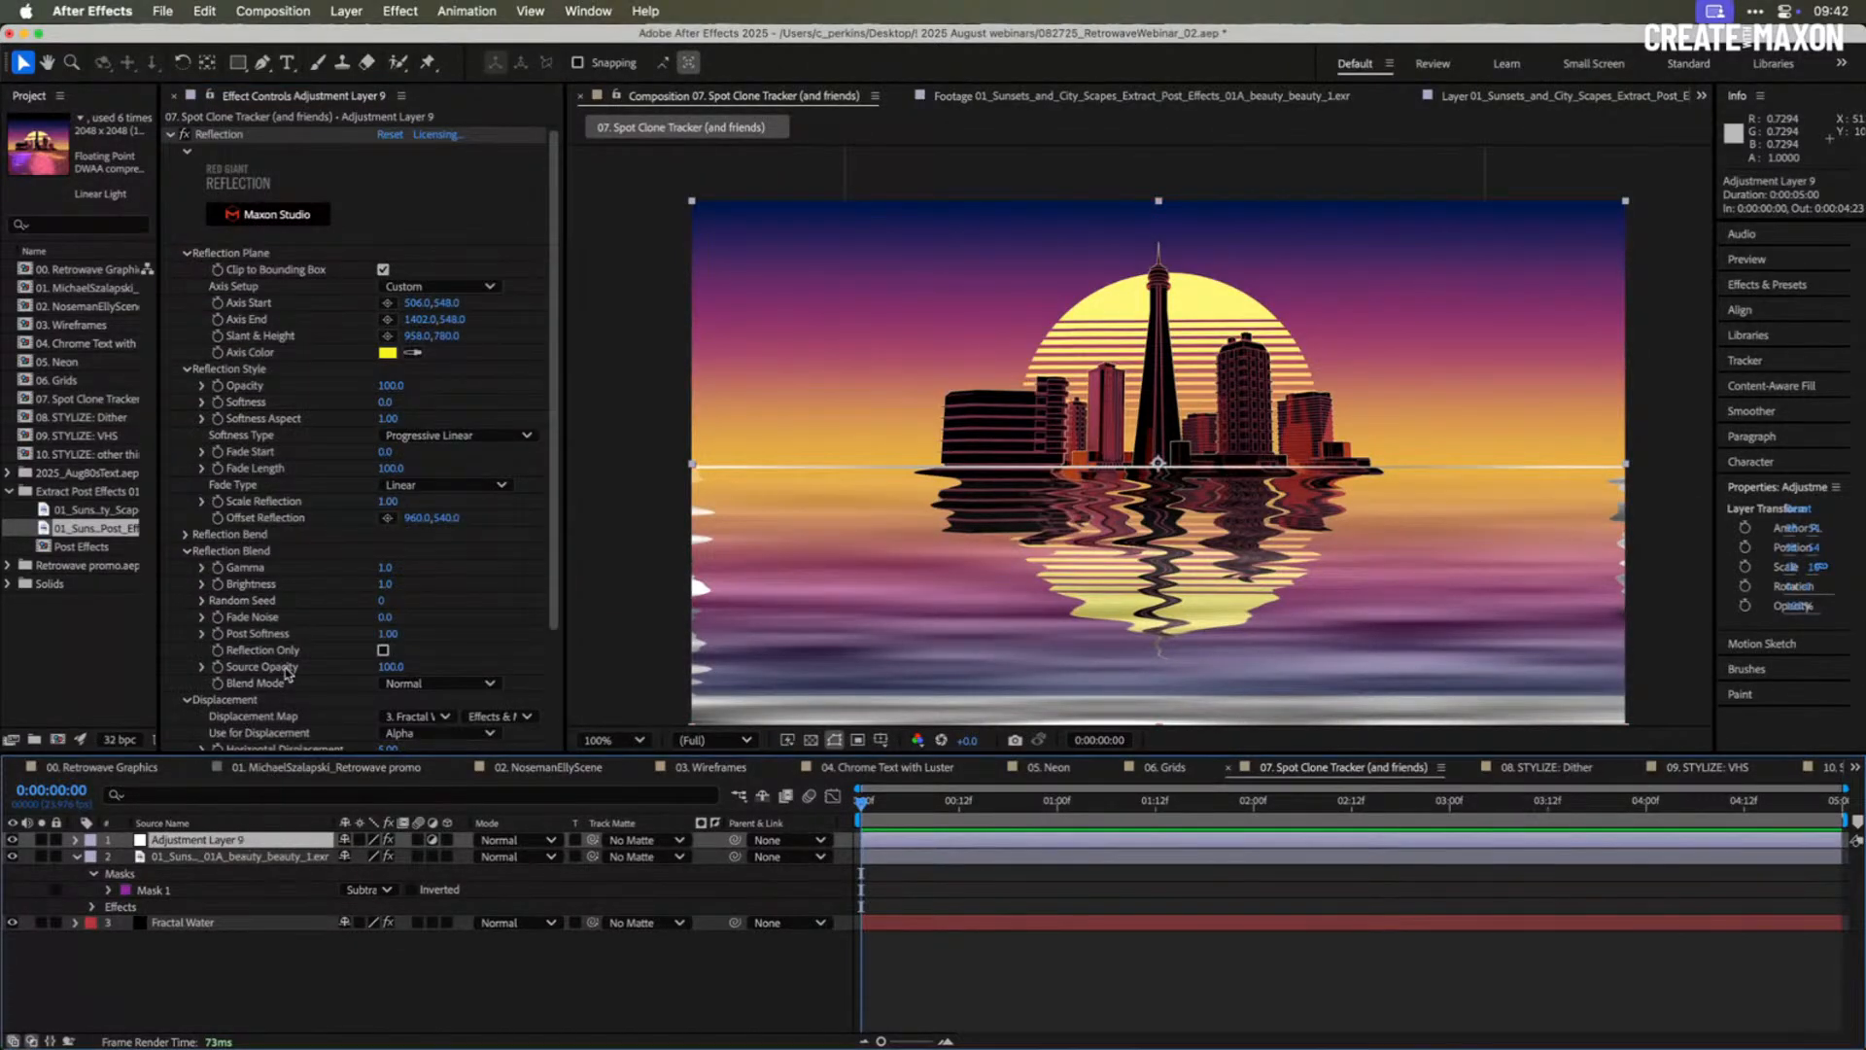
scroll(295, 664, down, 3)
click(387, 622)
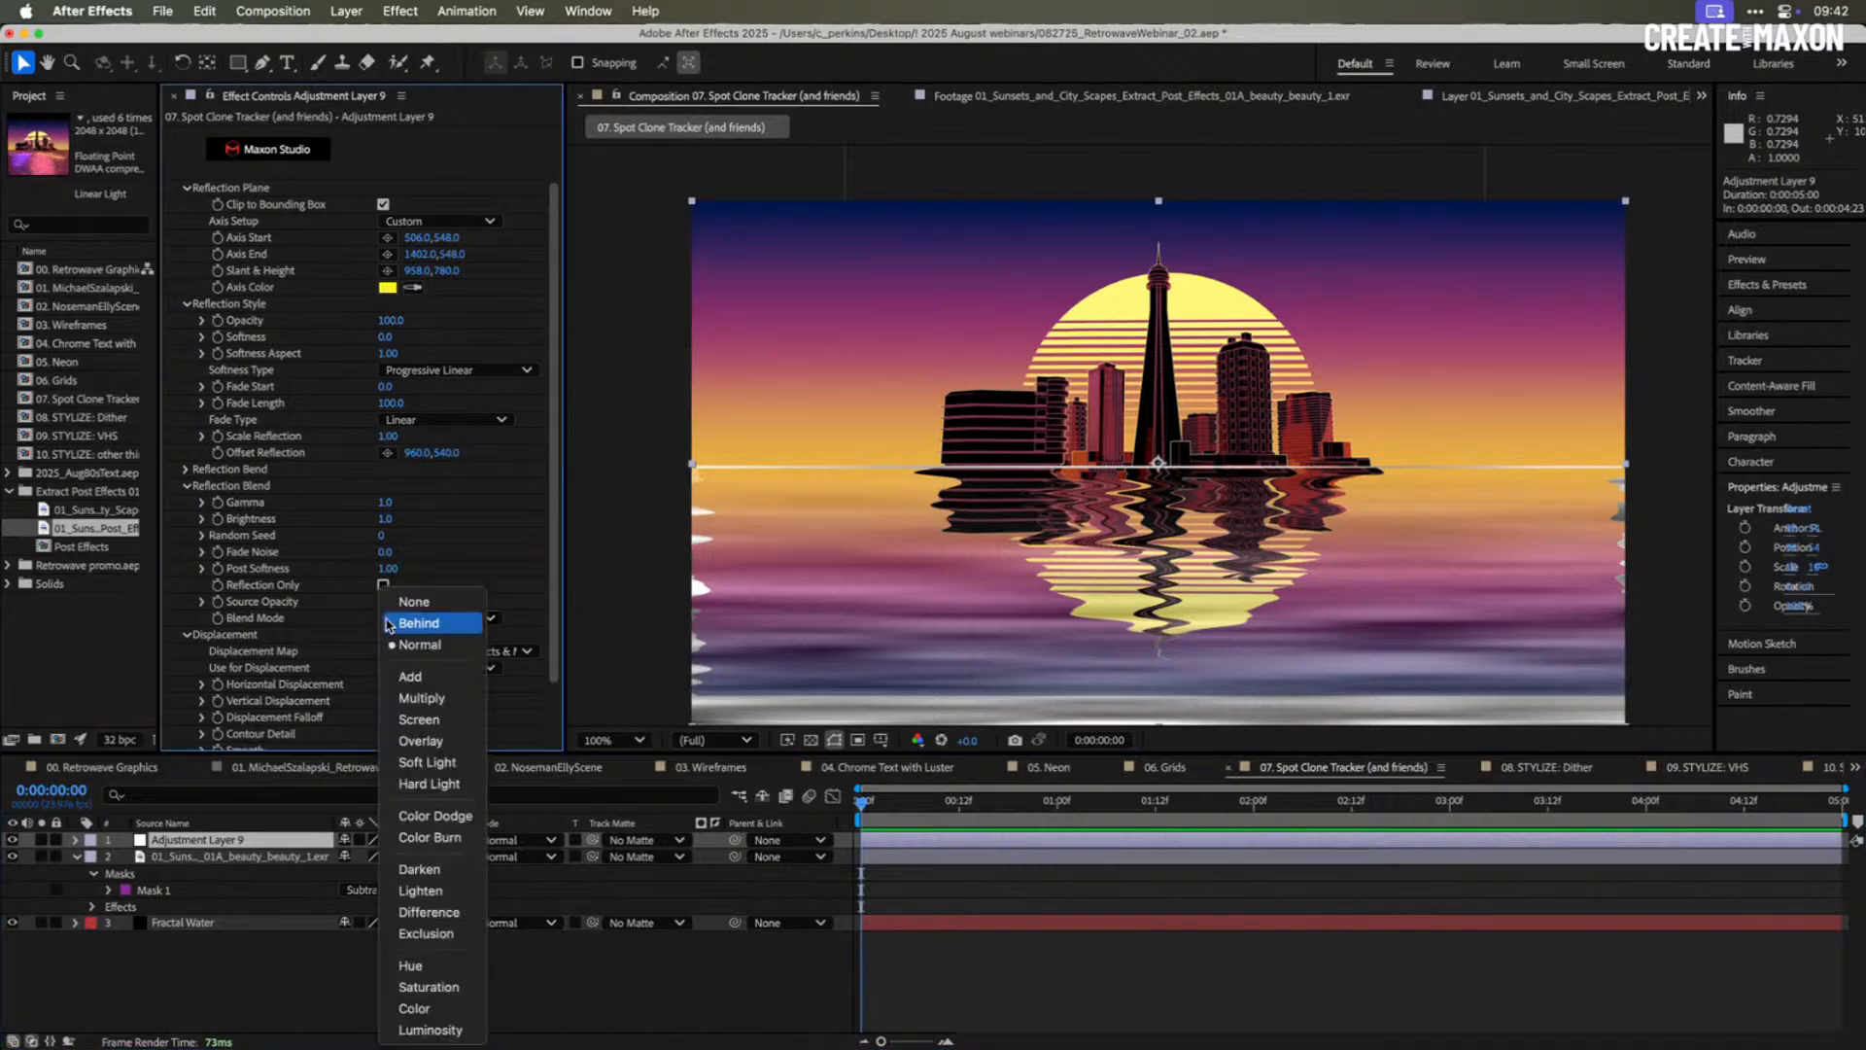
click(420, 741)
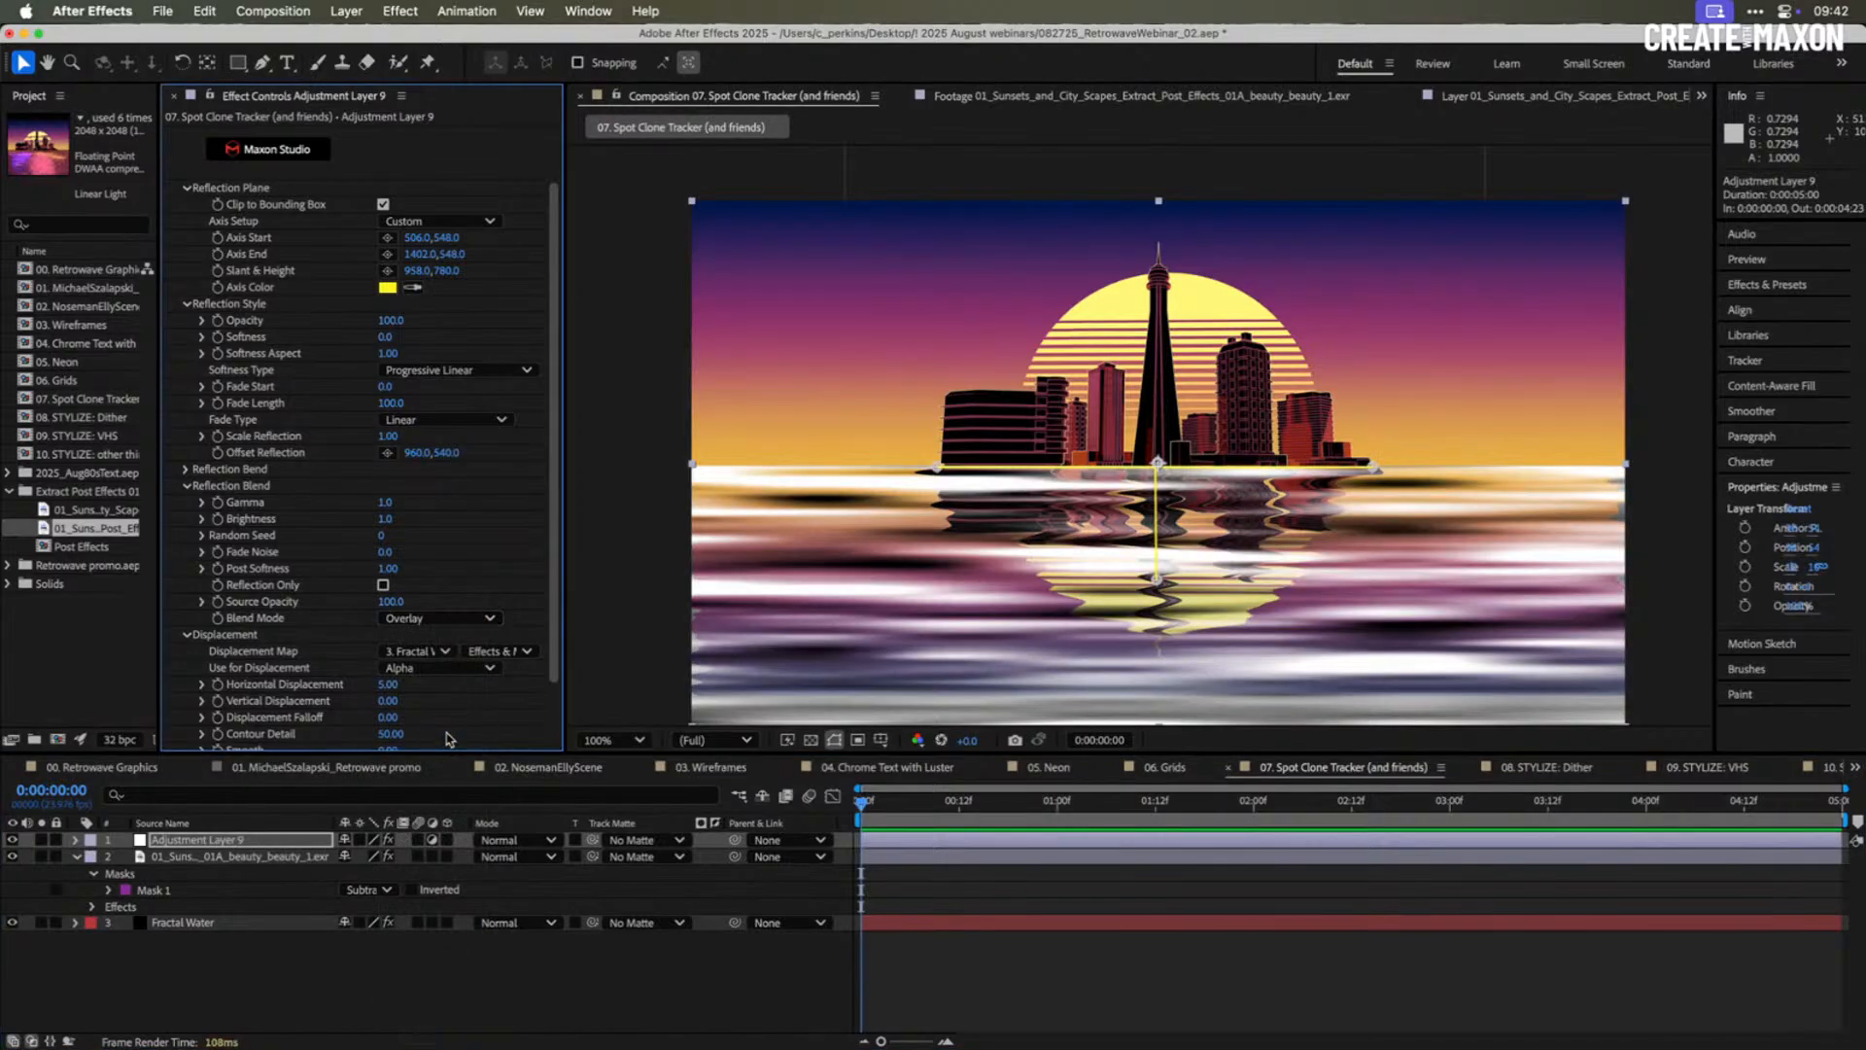
- Apply the Tint effect to the Fractal Water layer and map its white to the orange sampled from the sky
click(237, 926)
key(ctrl+space)
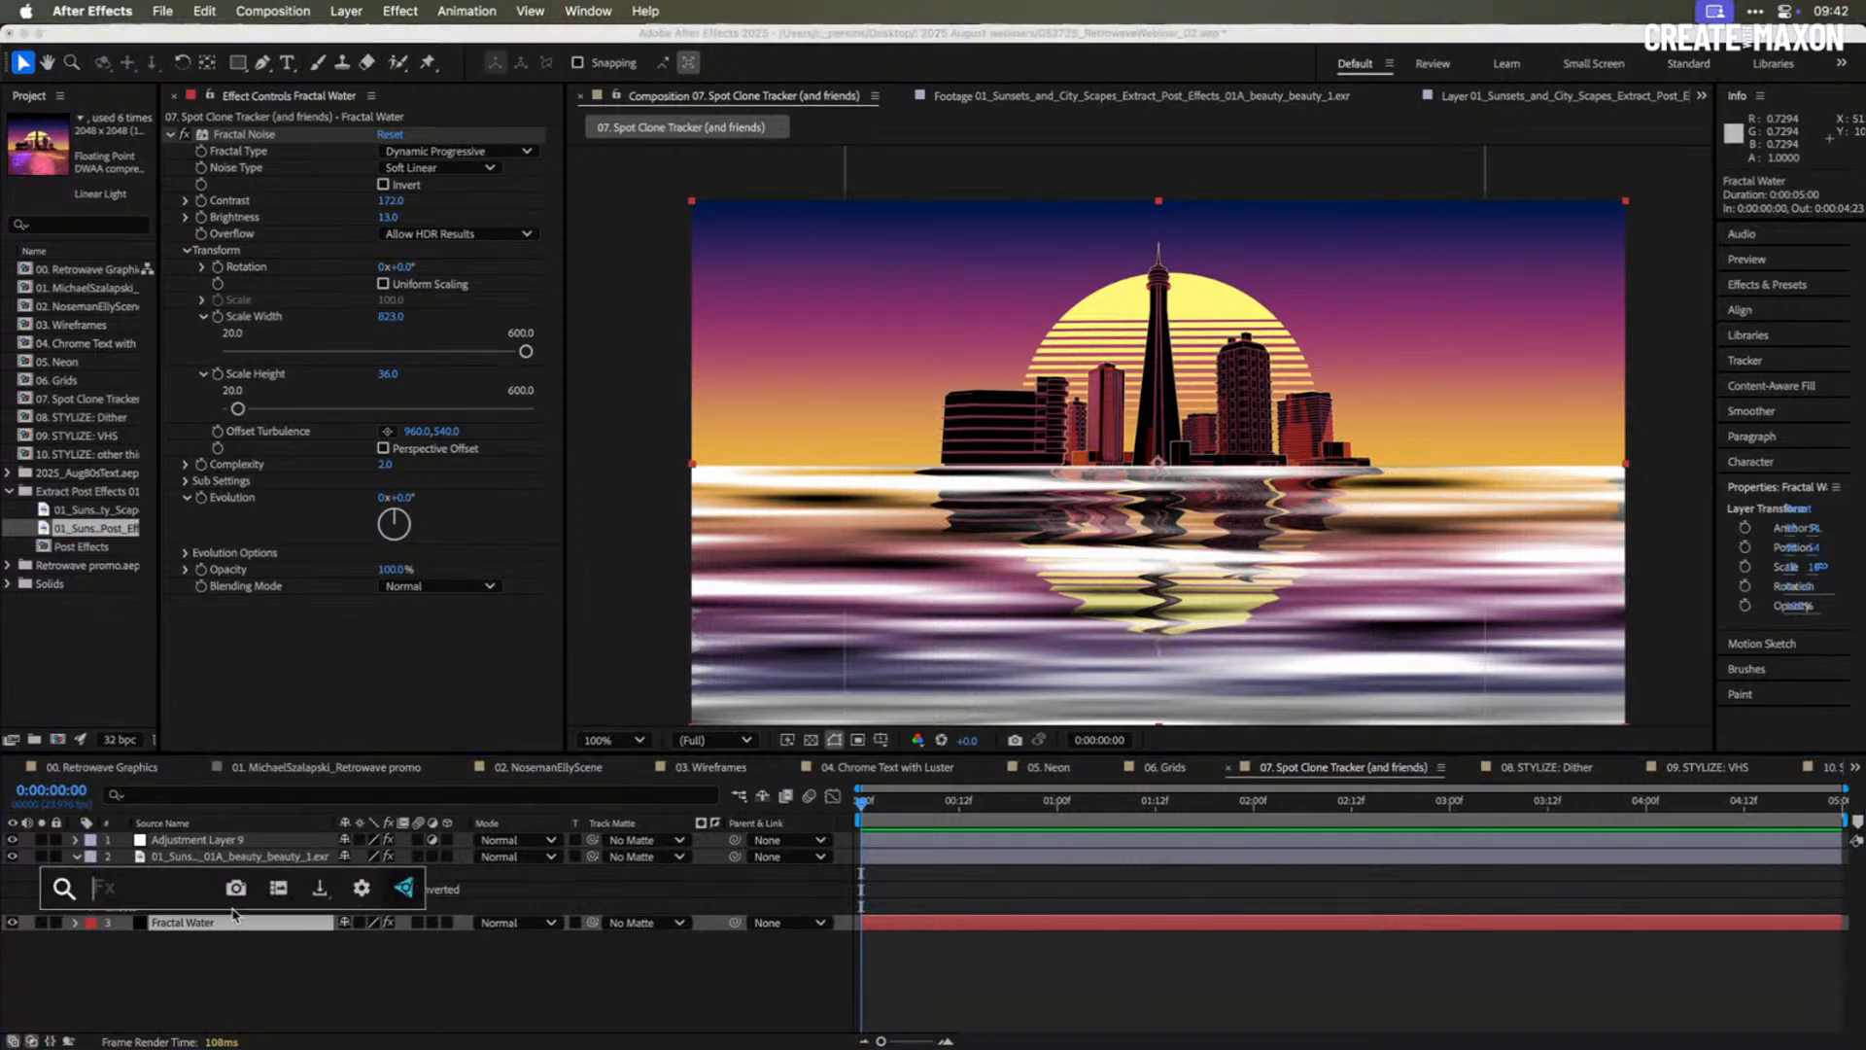
text(tint)
key(Return)
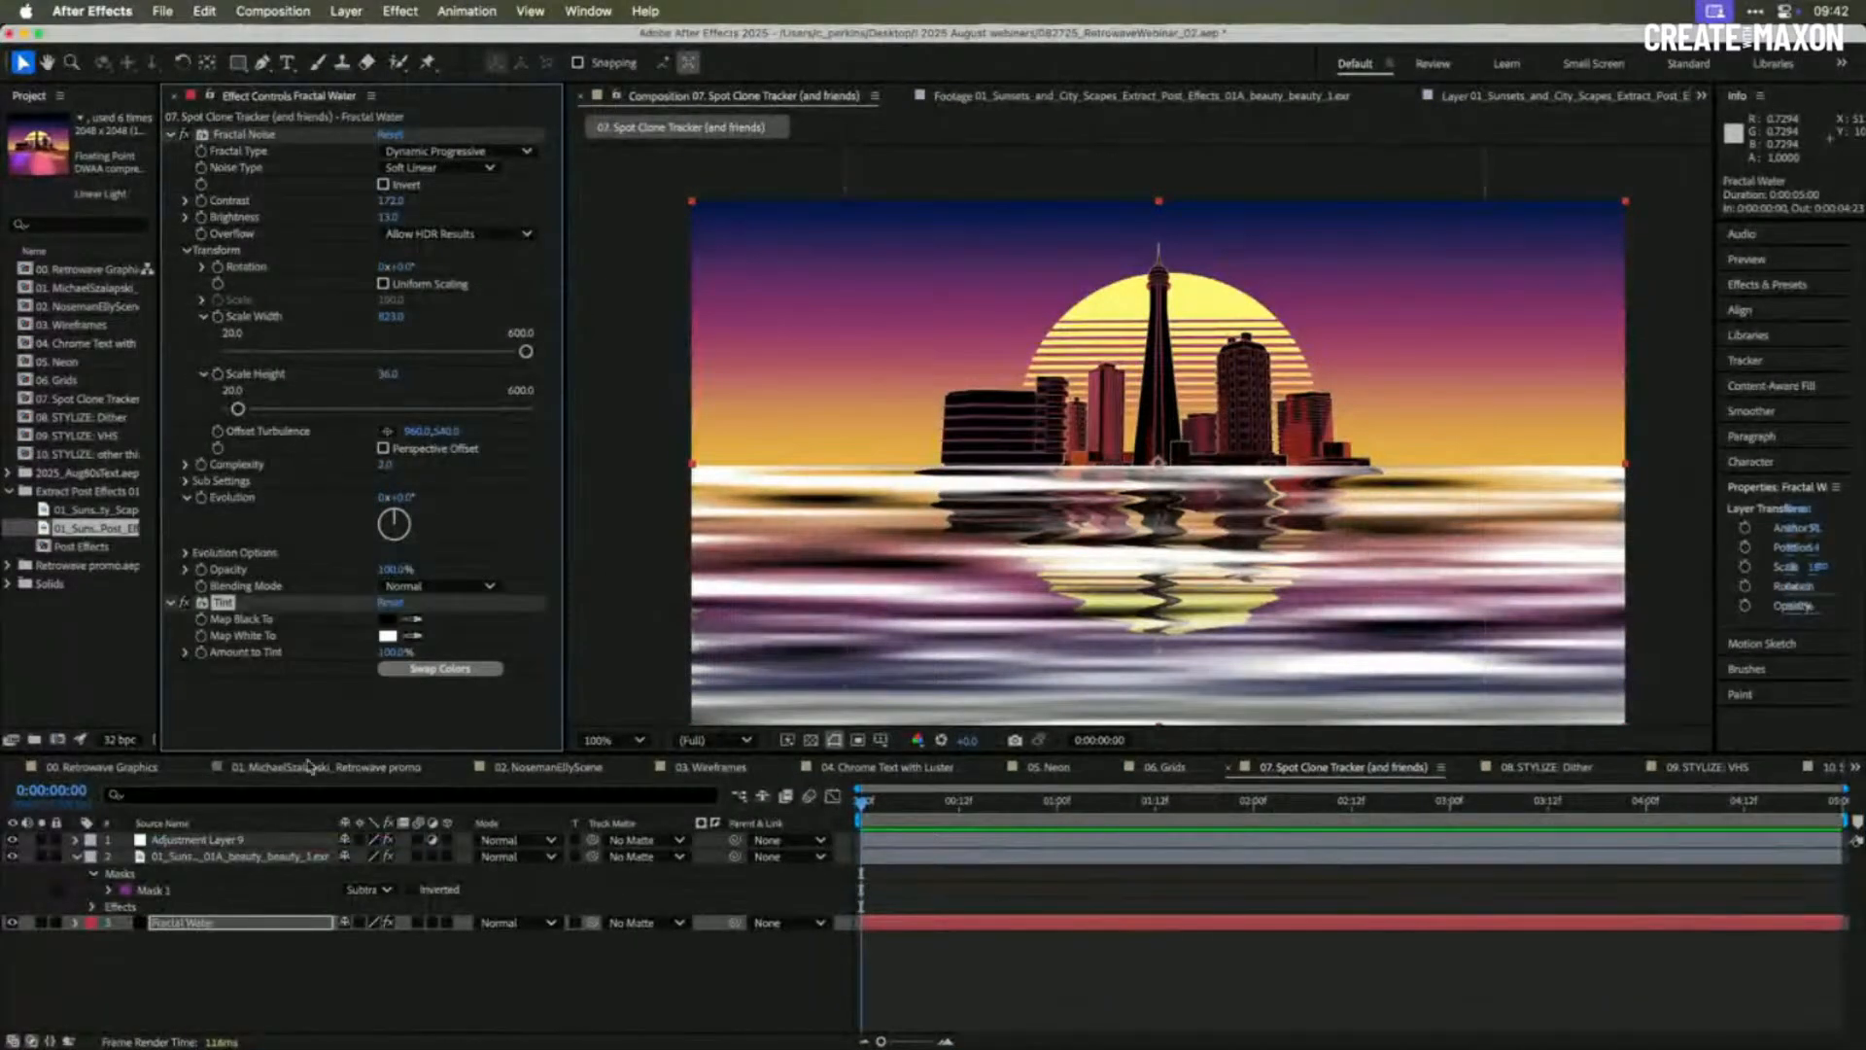
click(412, 636)
click(775, 416)
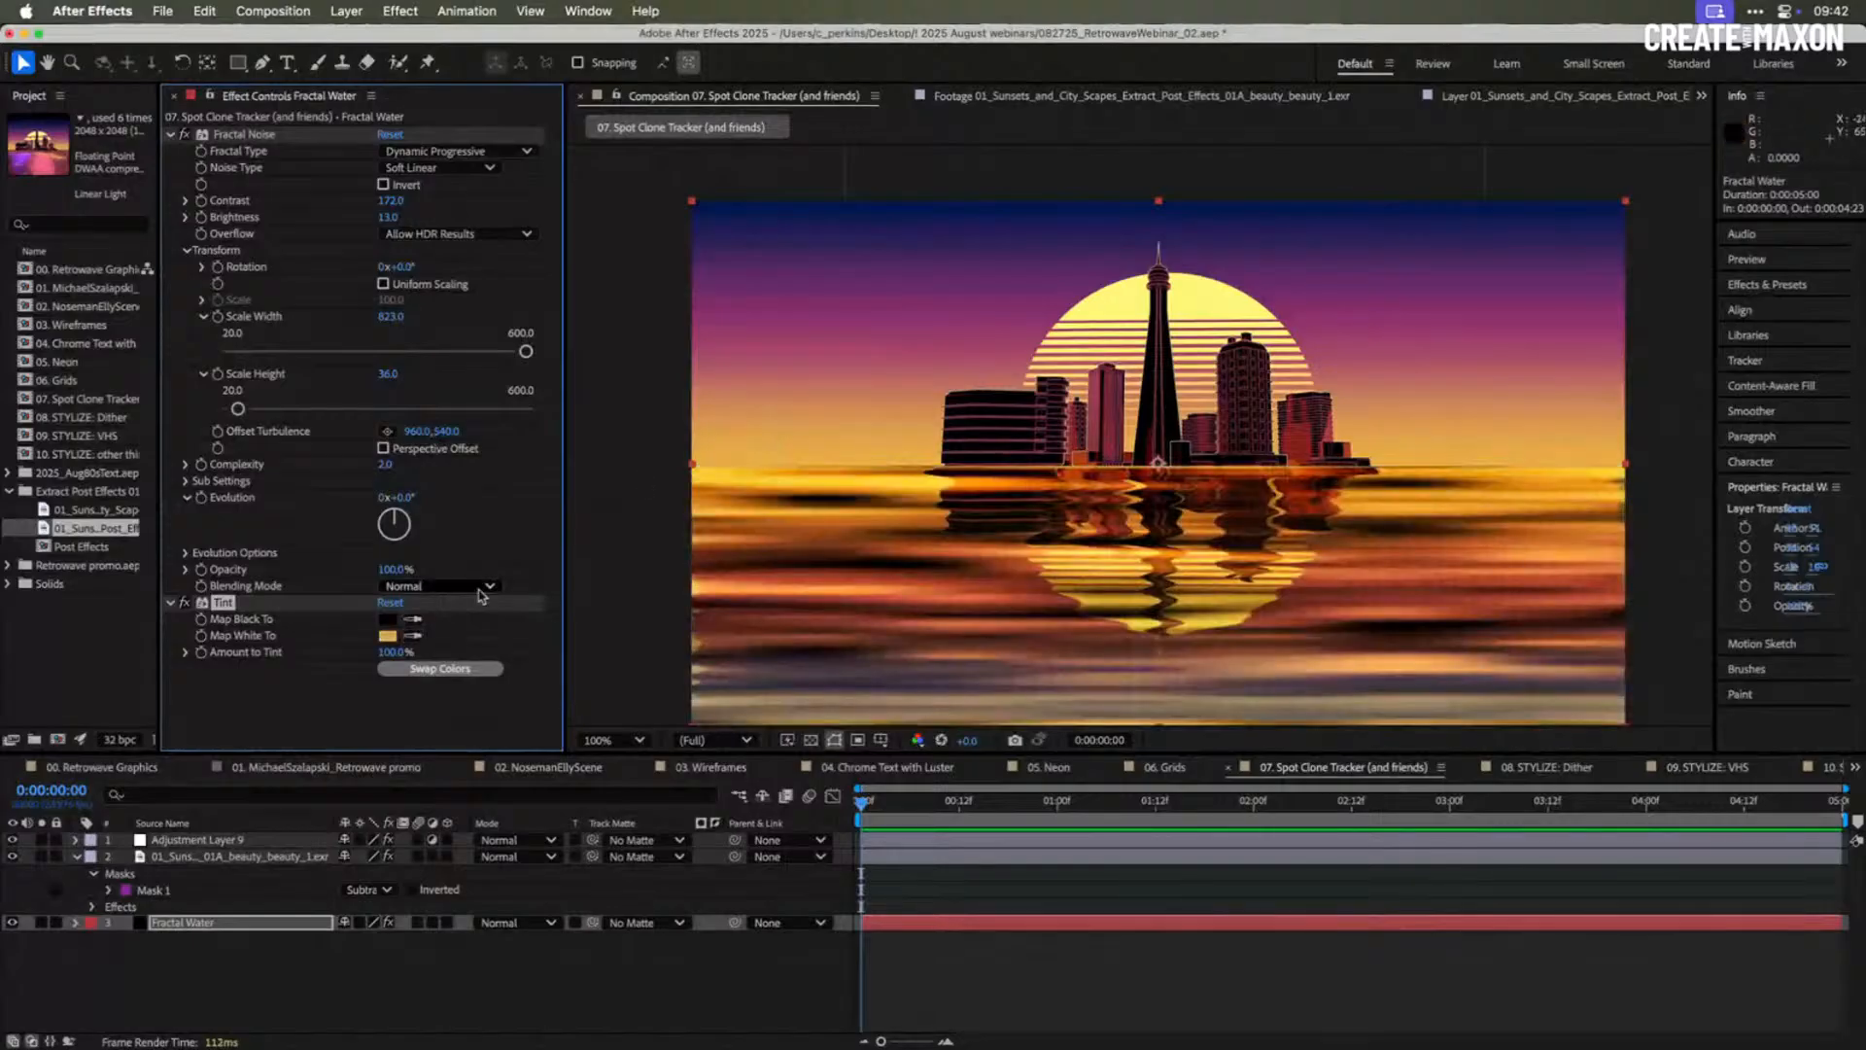
- Map the Tint effect's black on the Fractal Water layer to a dark navy blue
click(387, 620)
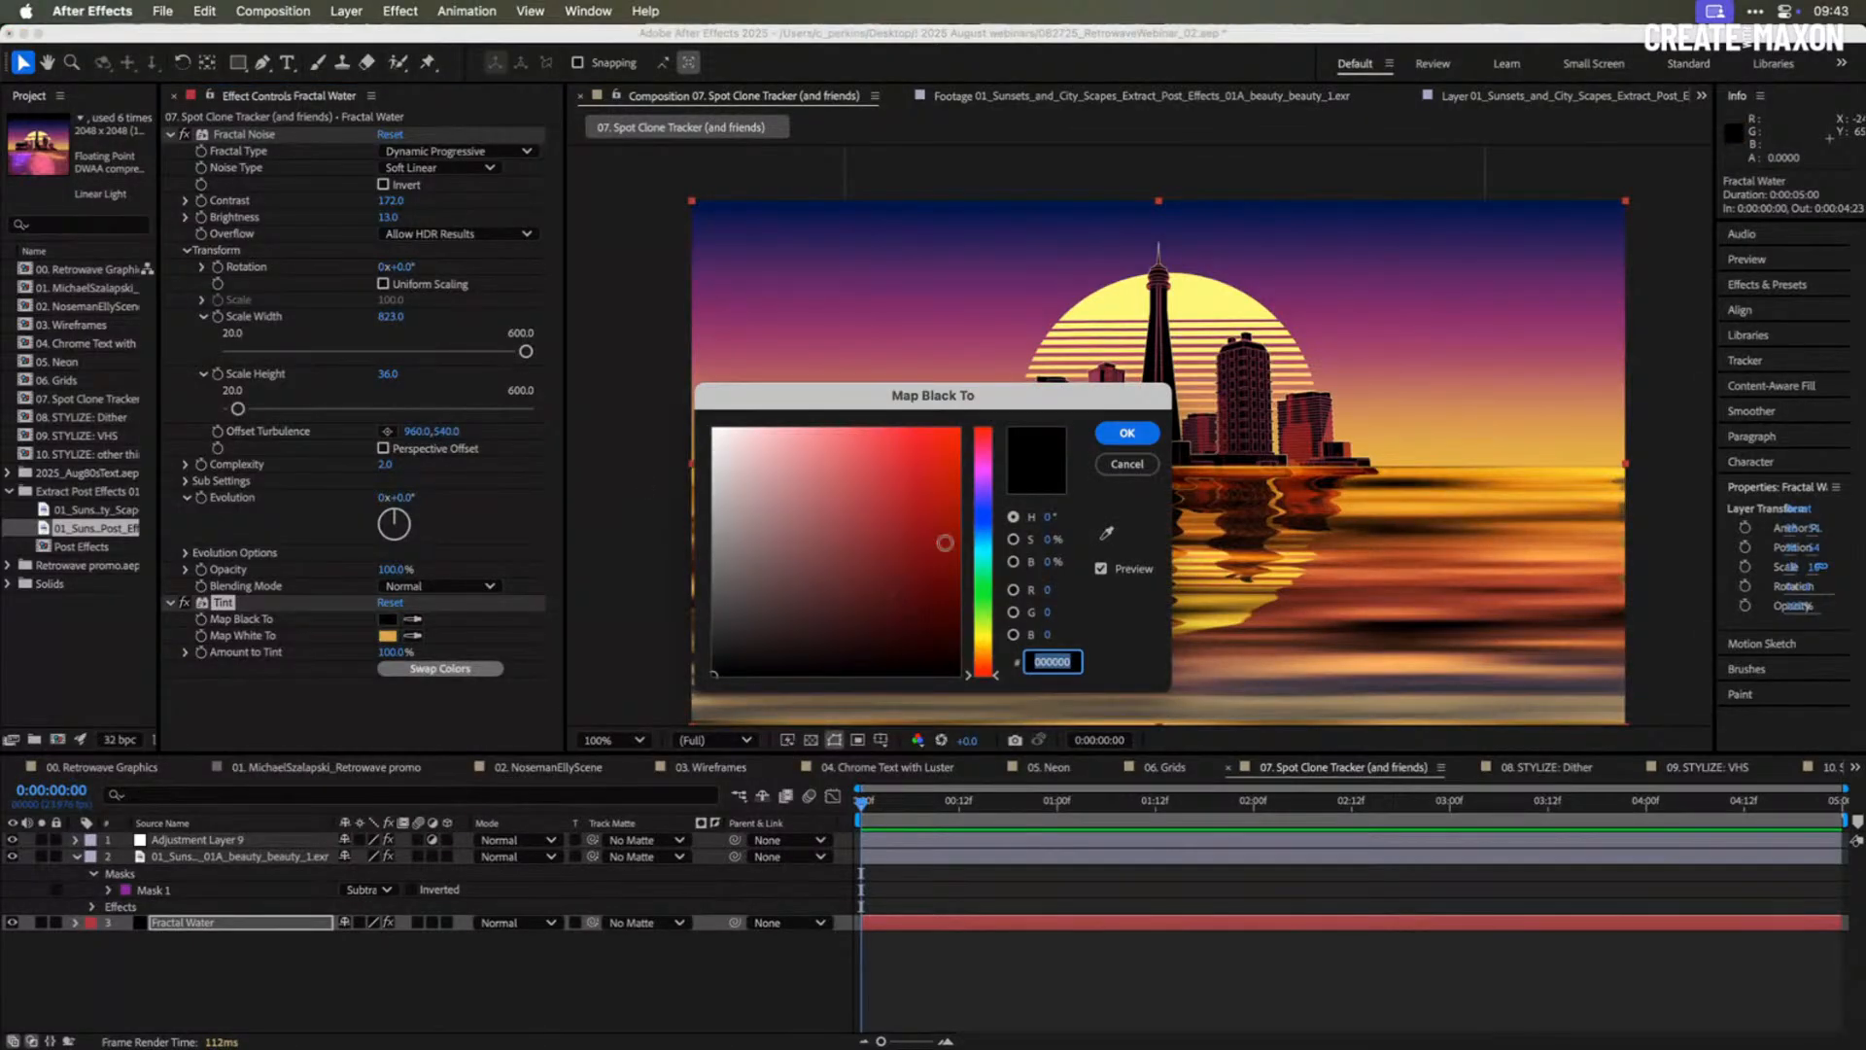
click(984, 519)
click(939, 602)
drag(939, 603, 956, 587)
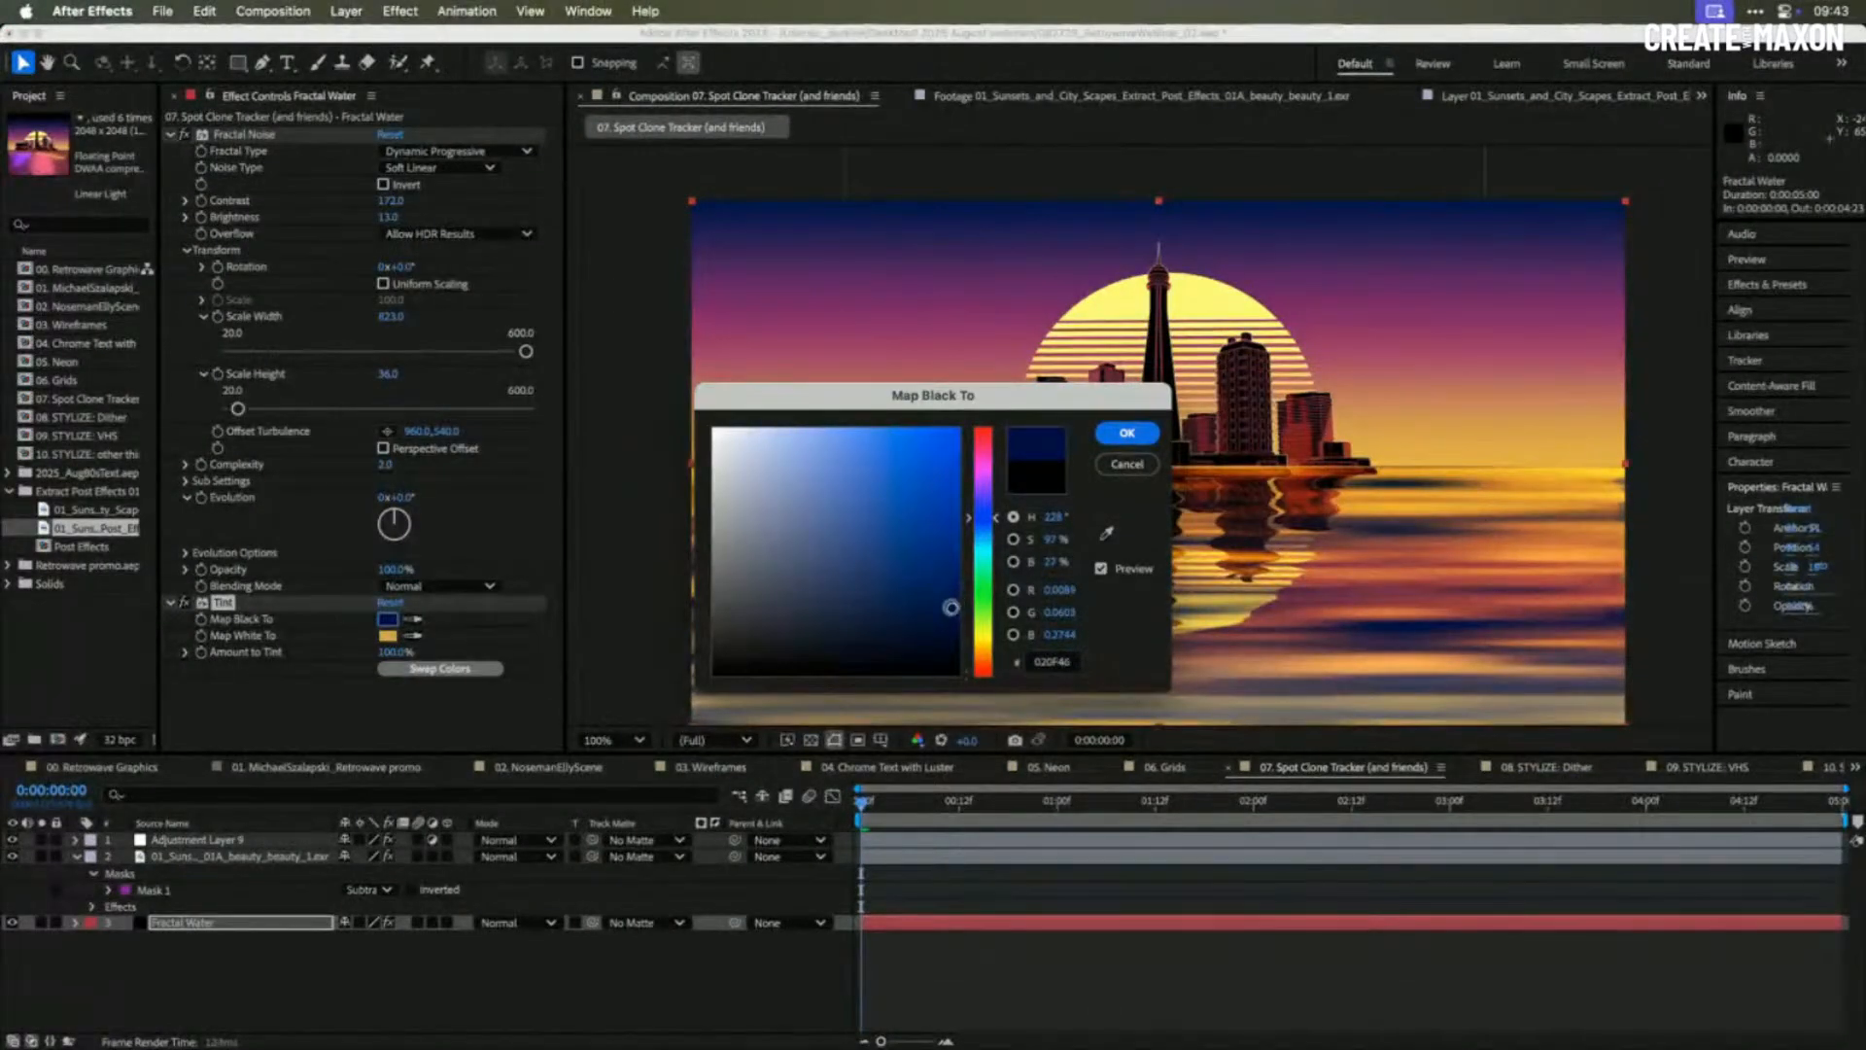
click(1127, 433)
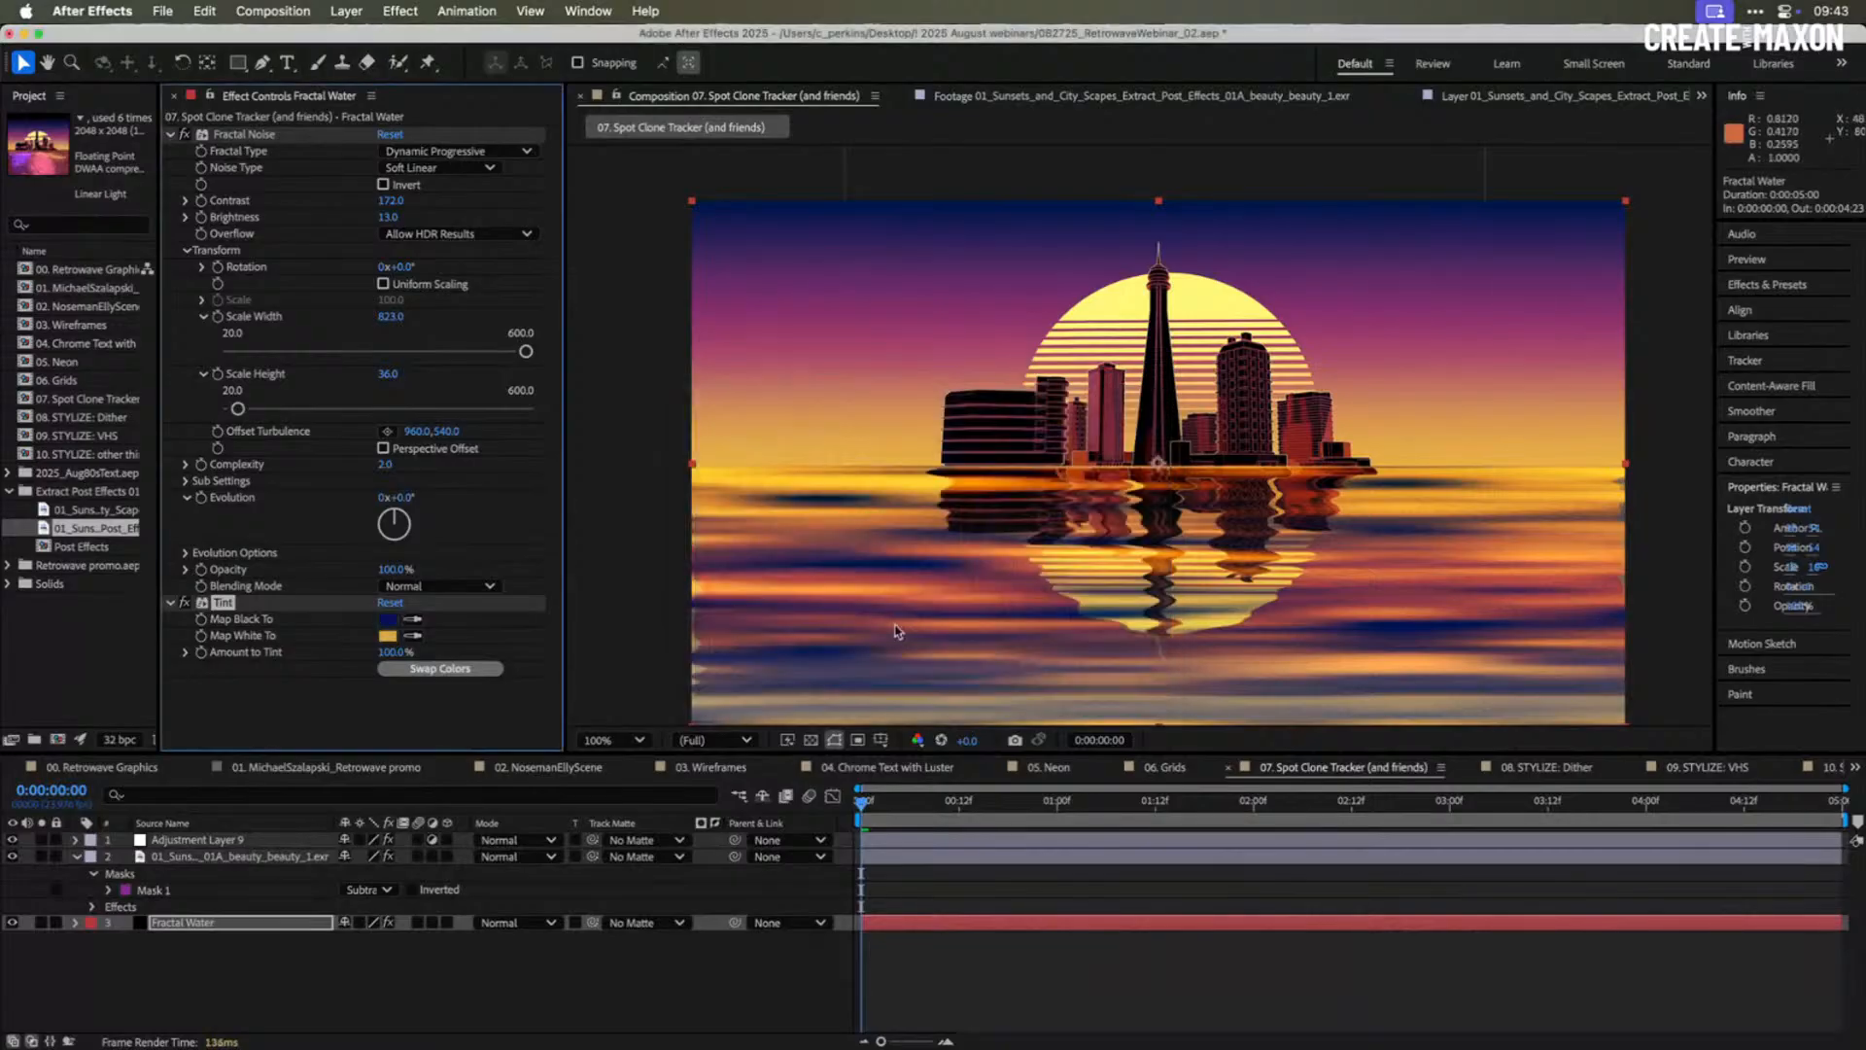
- Set the Evolution of the Fractal Water layer's Fractal Noise to about 277°
click(261, 841)
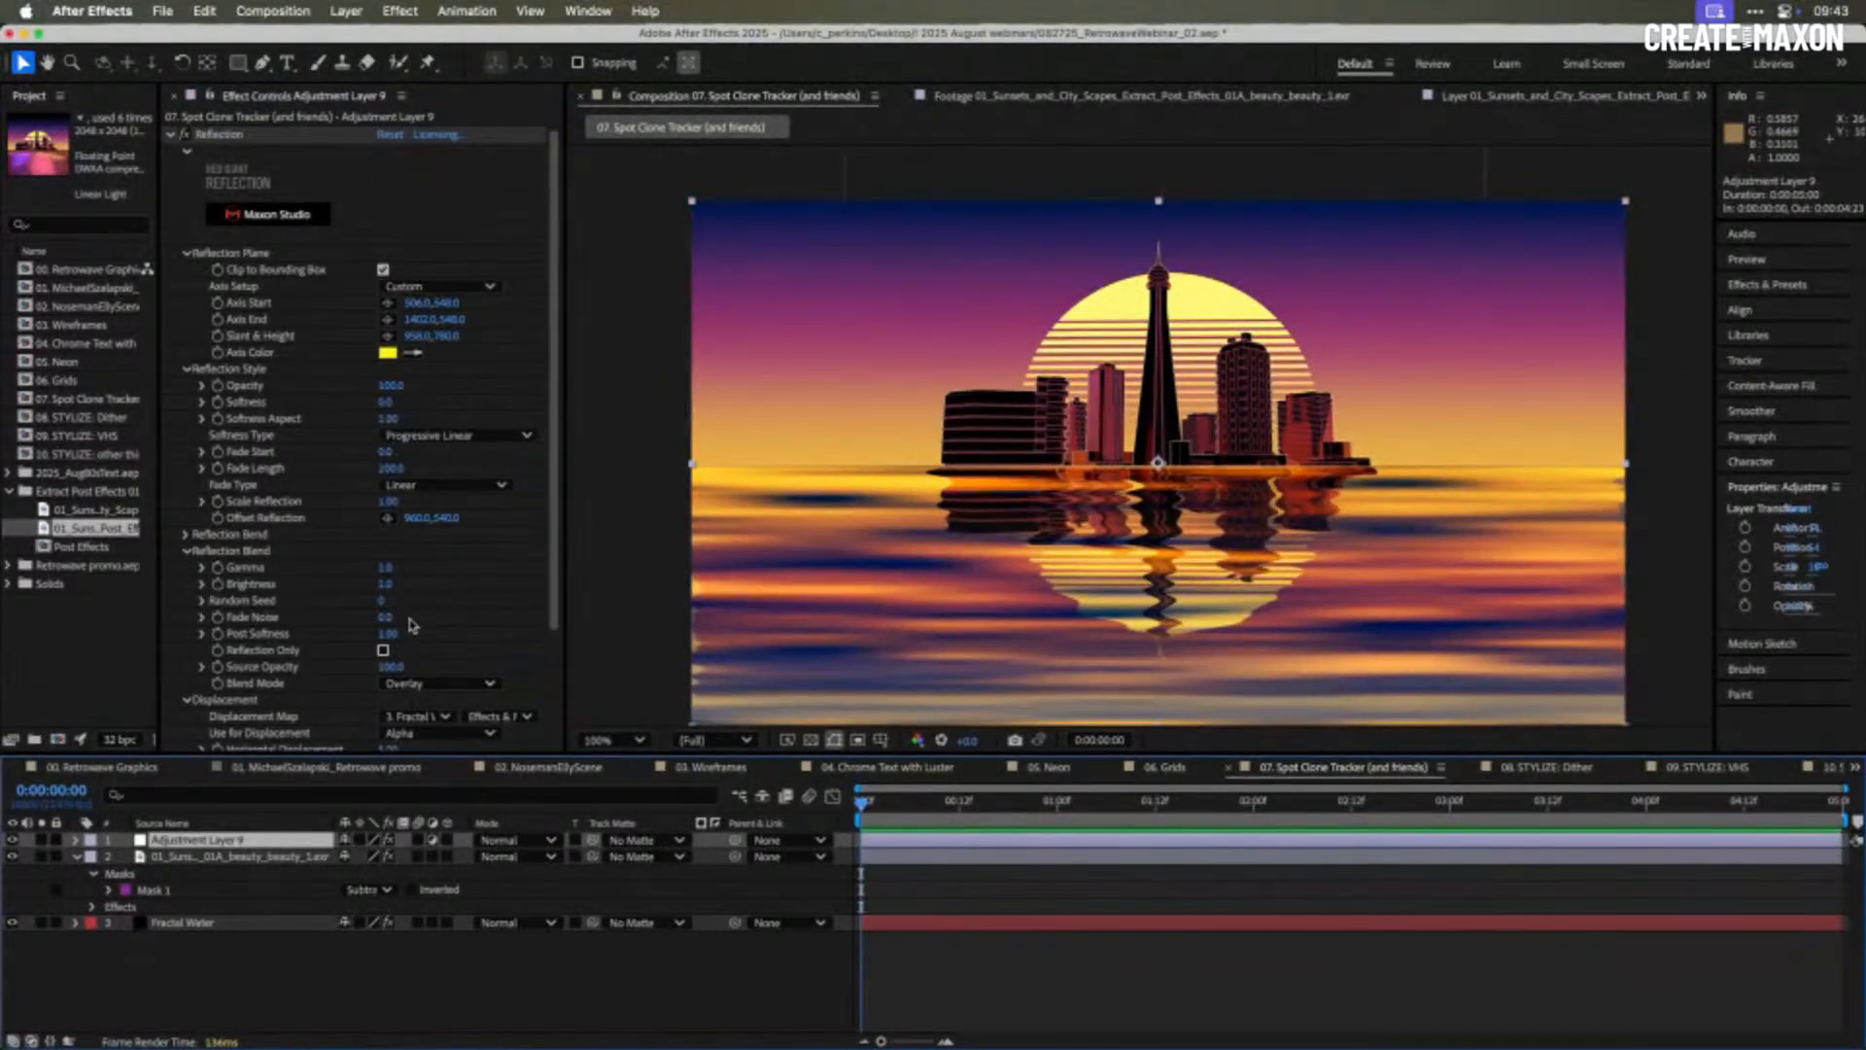
click(233, 923)
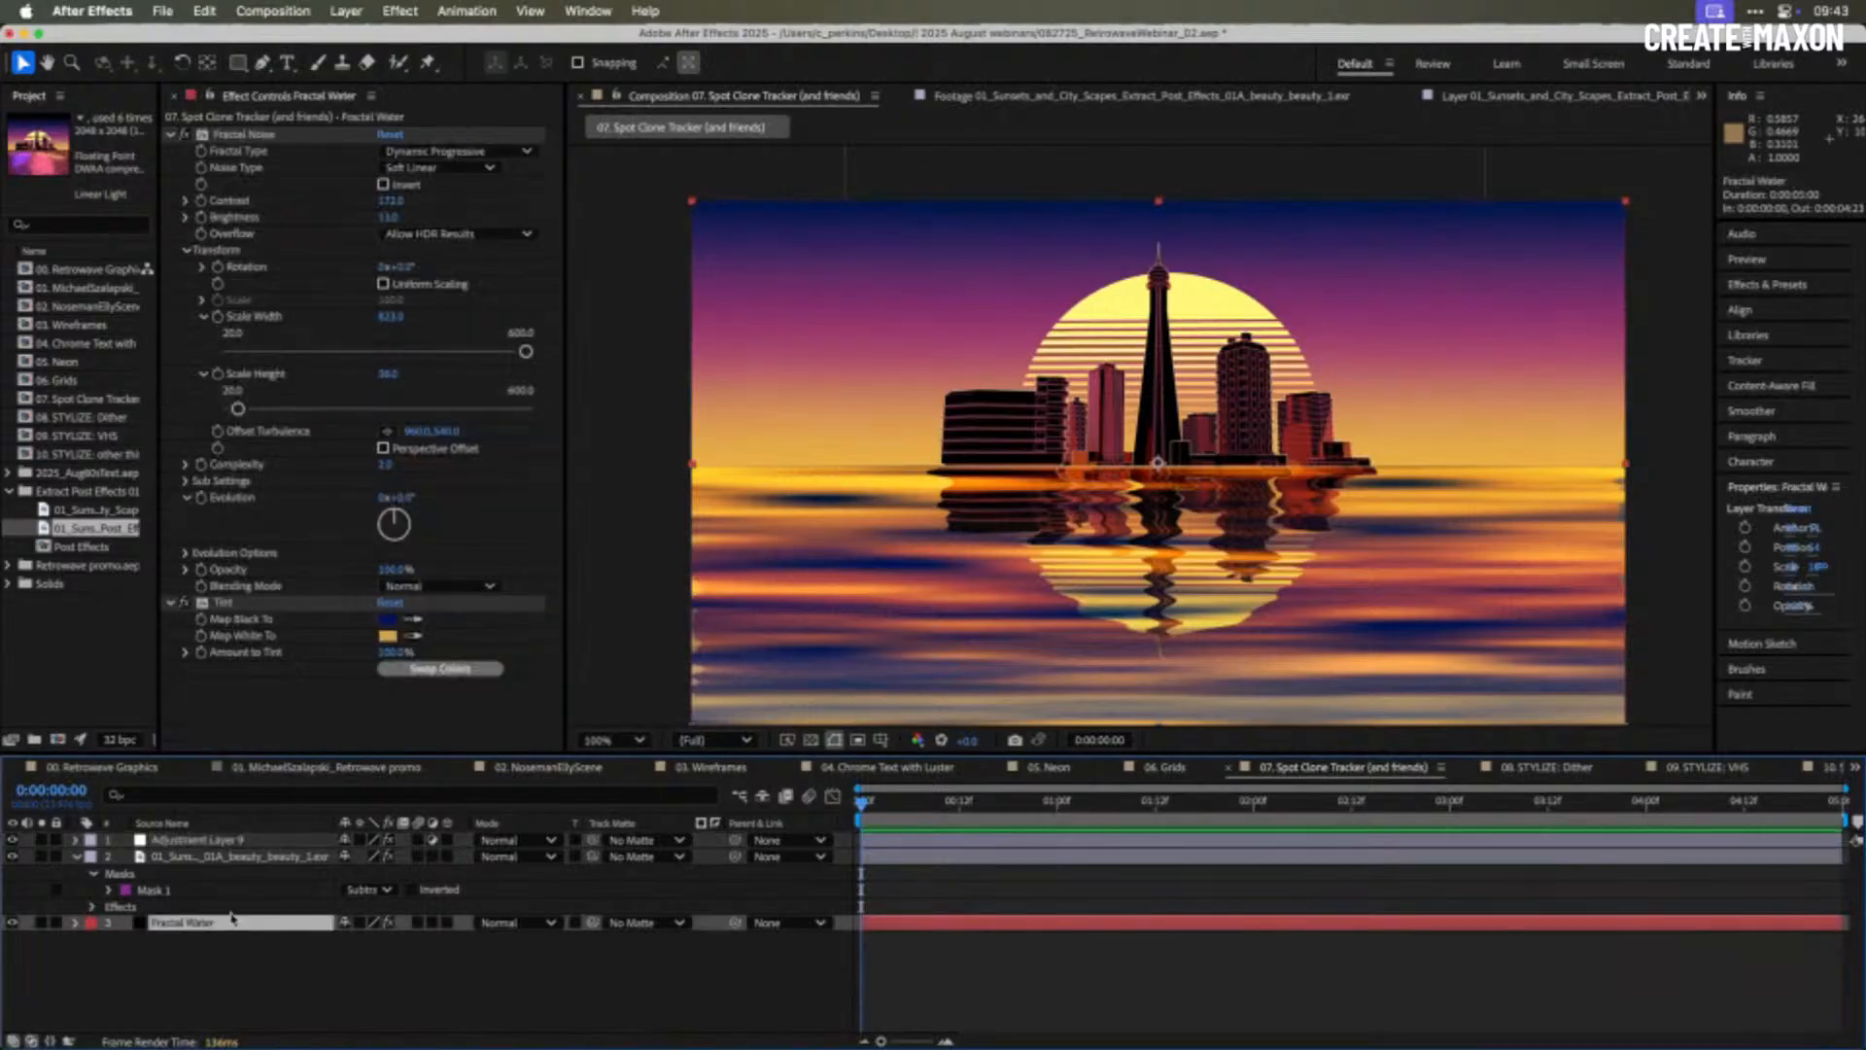
drag(407, 502, 683, 529)
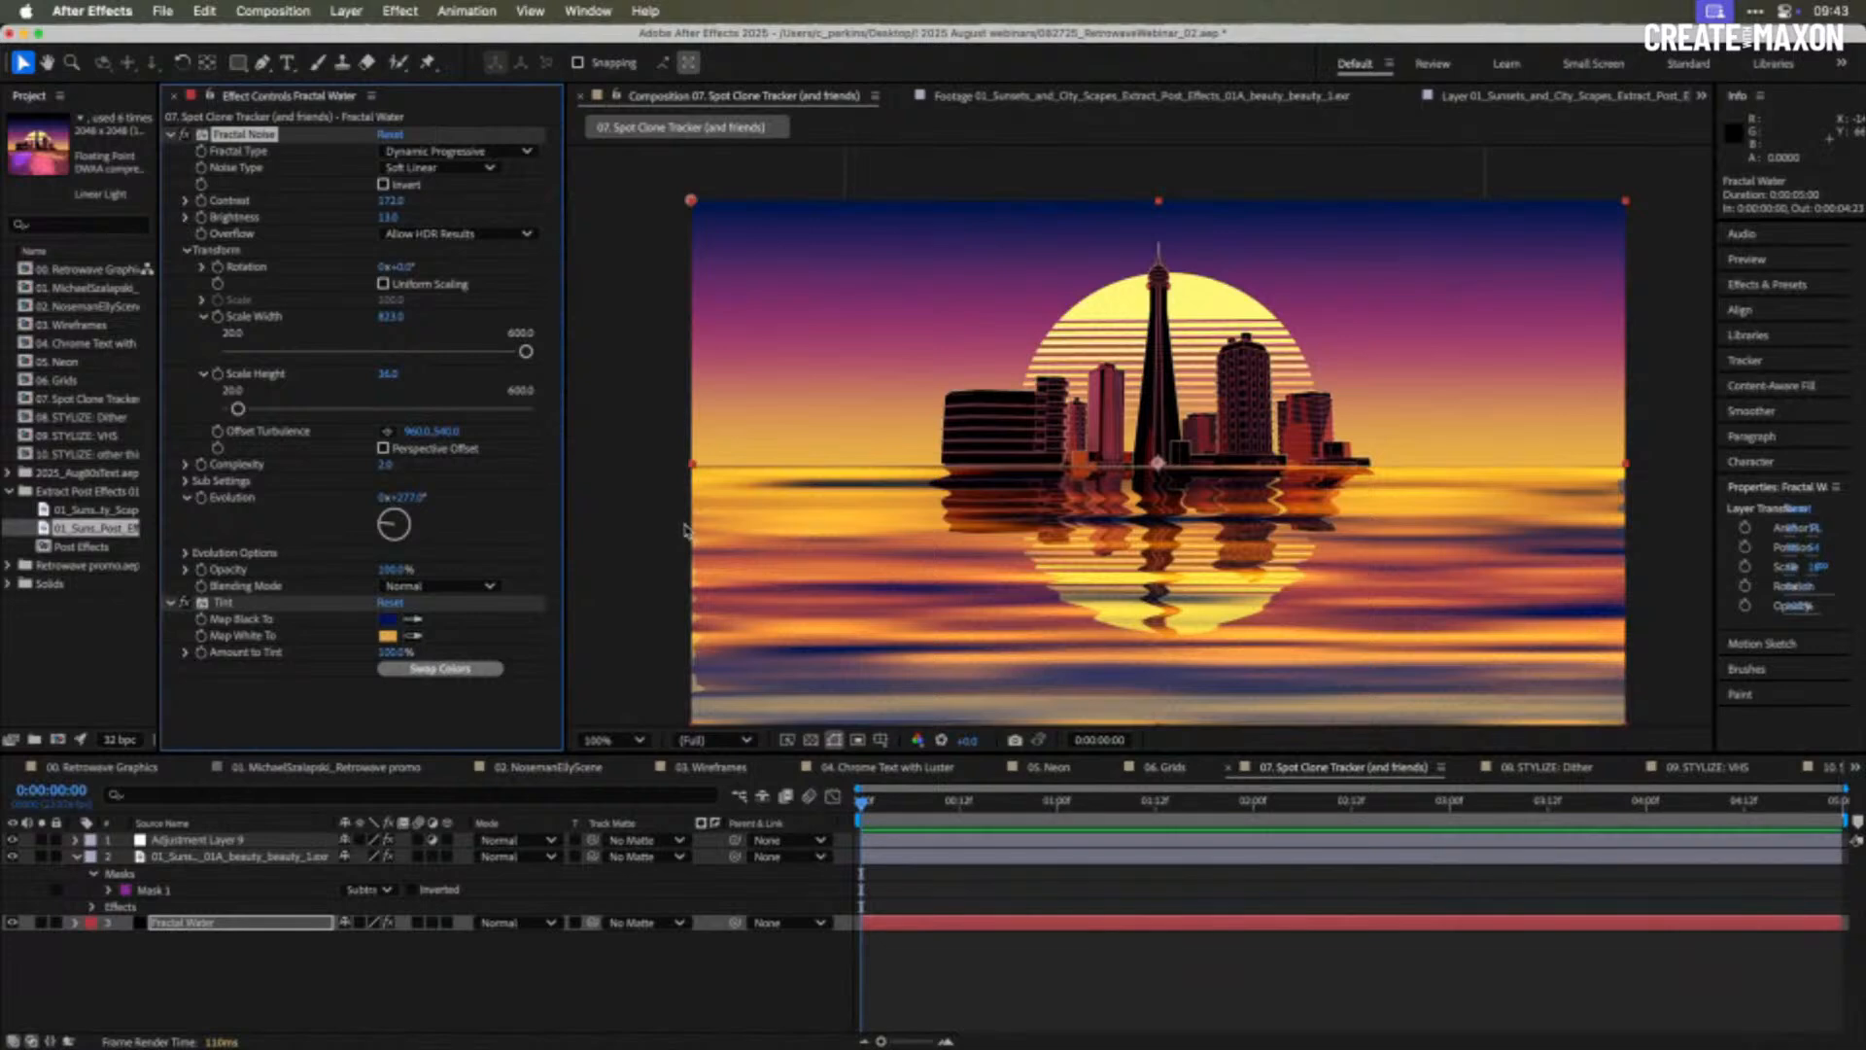
- Switch to the 08. STYLIZE: Dither composition and add an adjustment layer named Dither above the text layers
click(1546, 768)
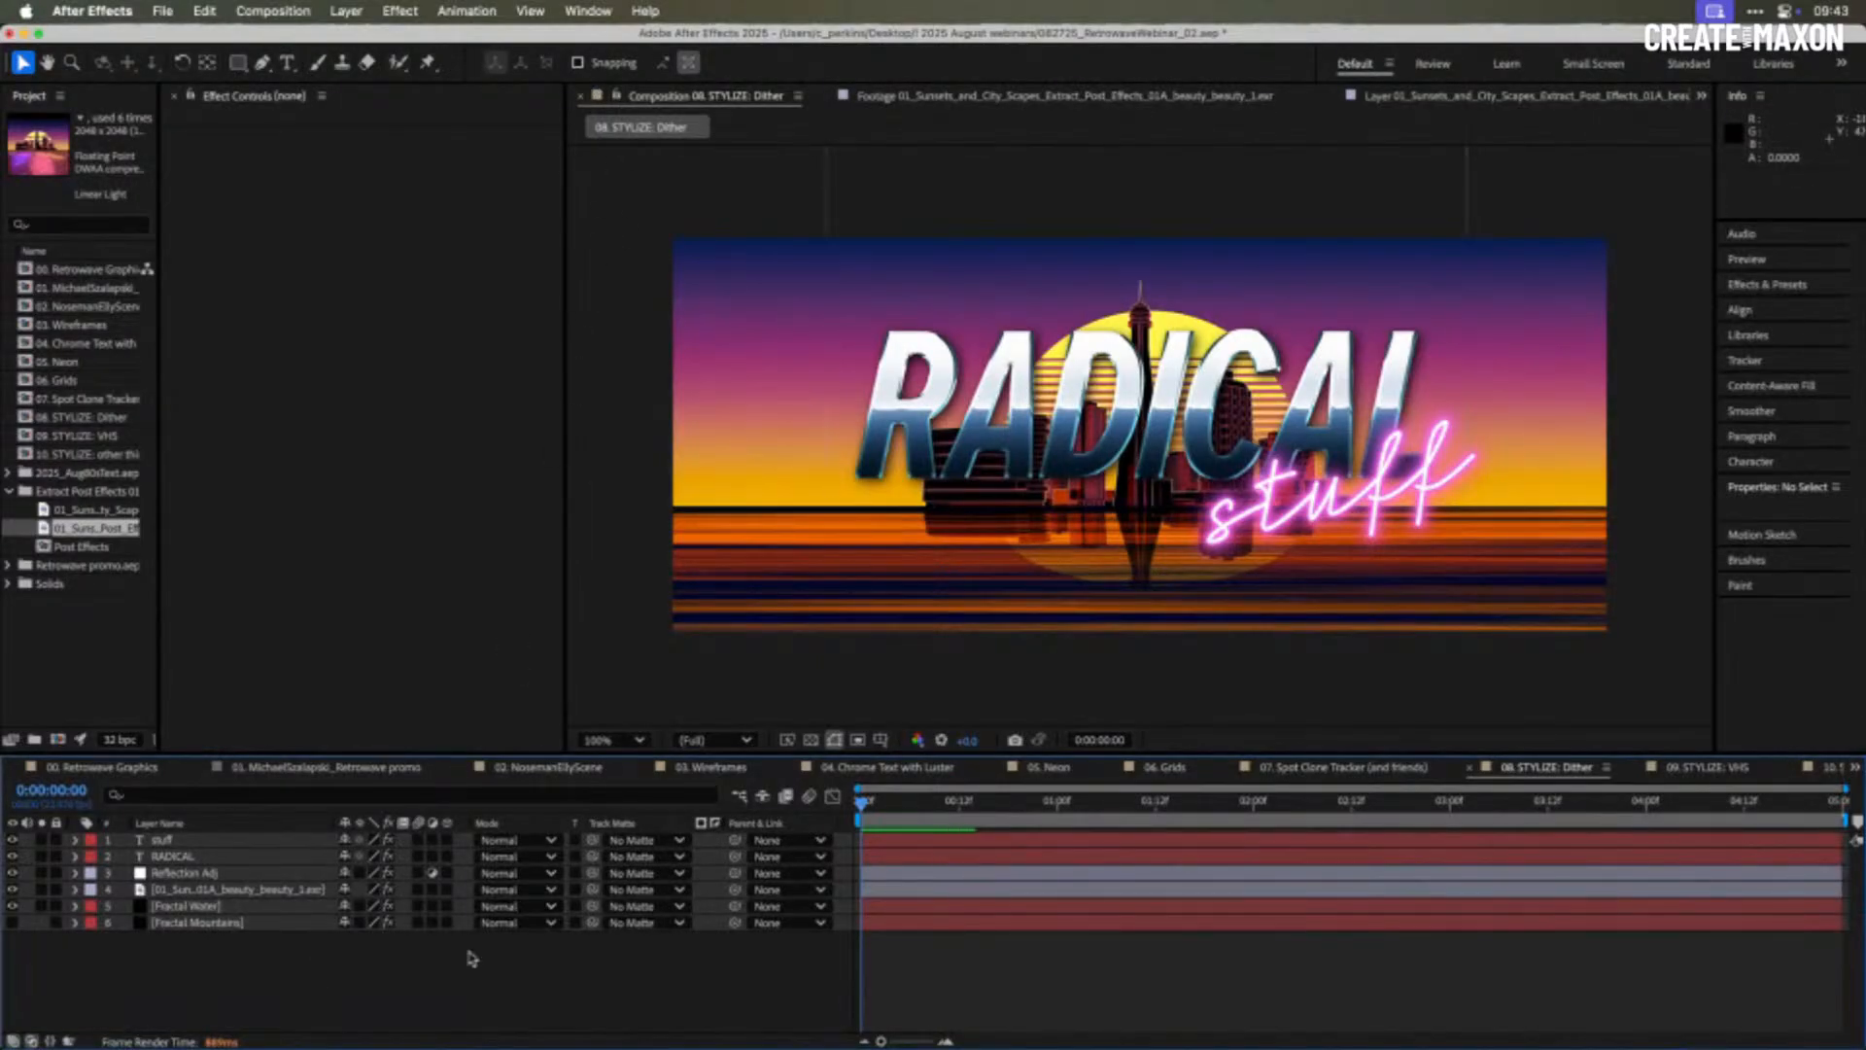
key(super+alt+y)
key(Return)
text(Dither)
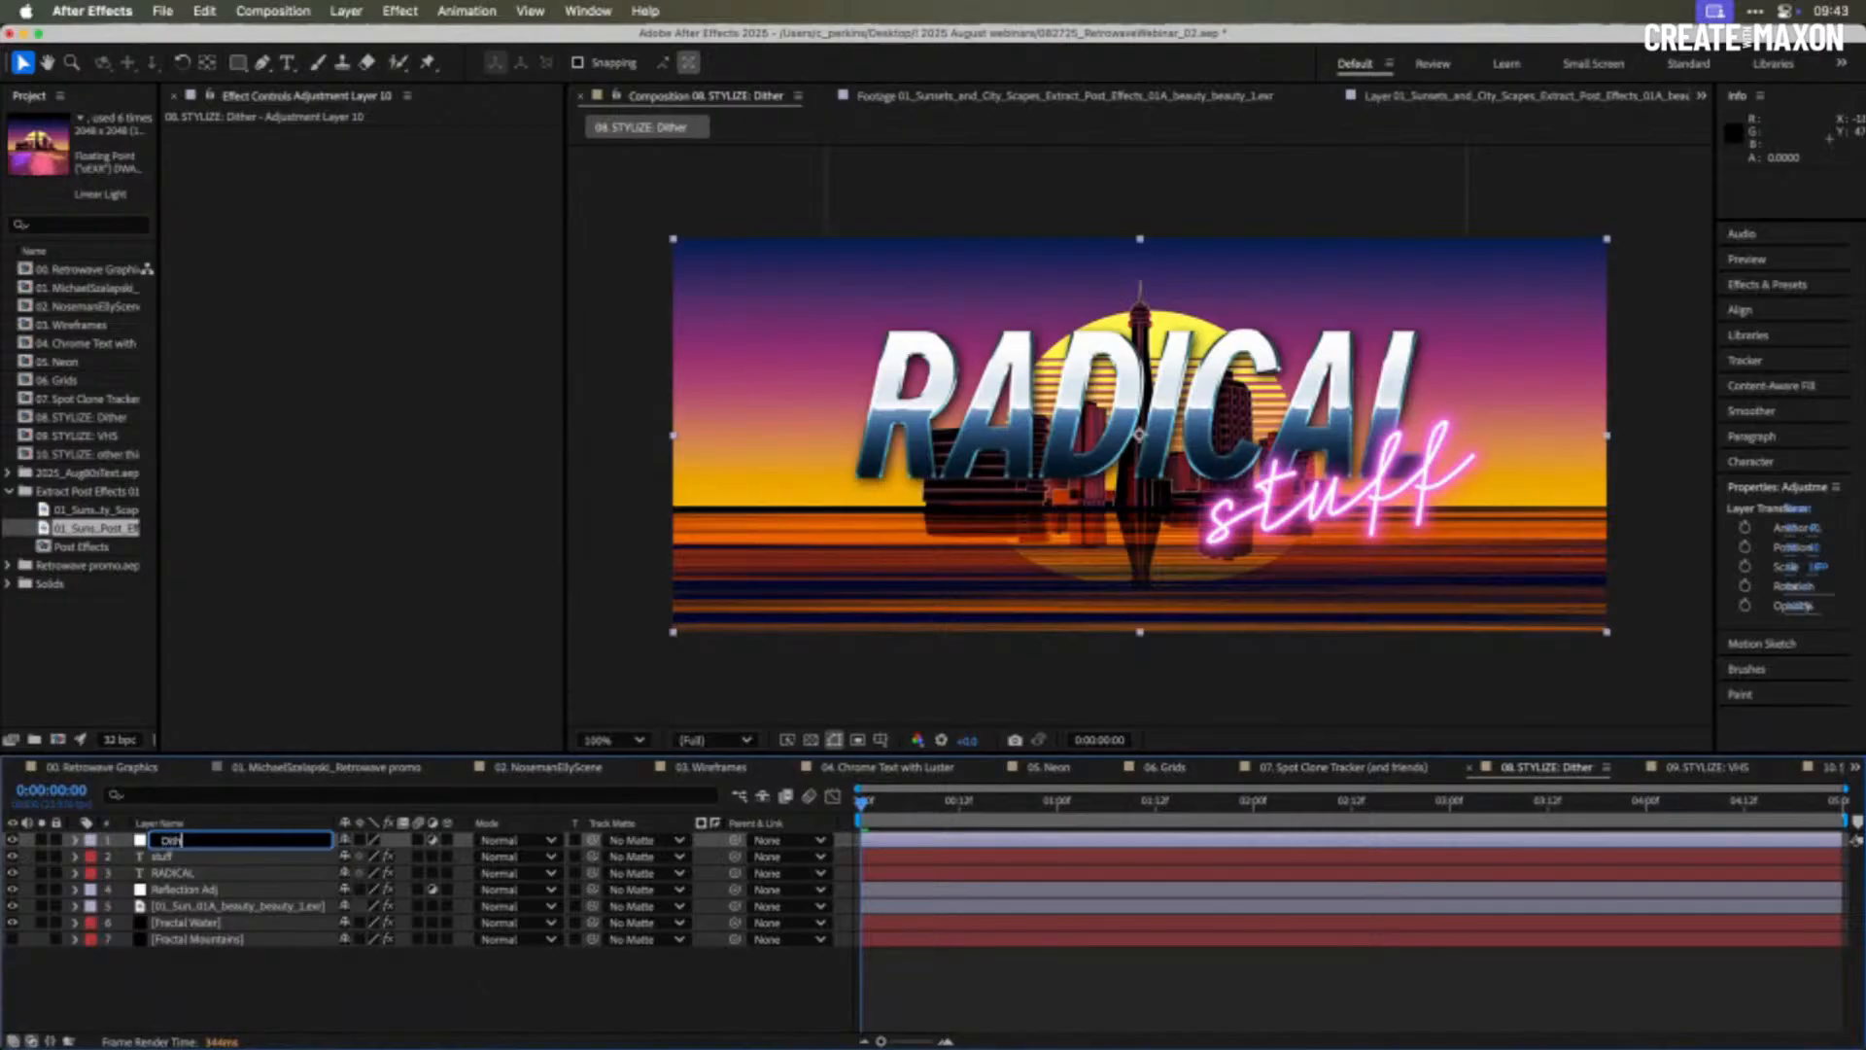
key(Return)
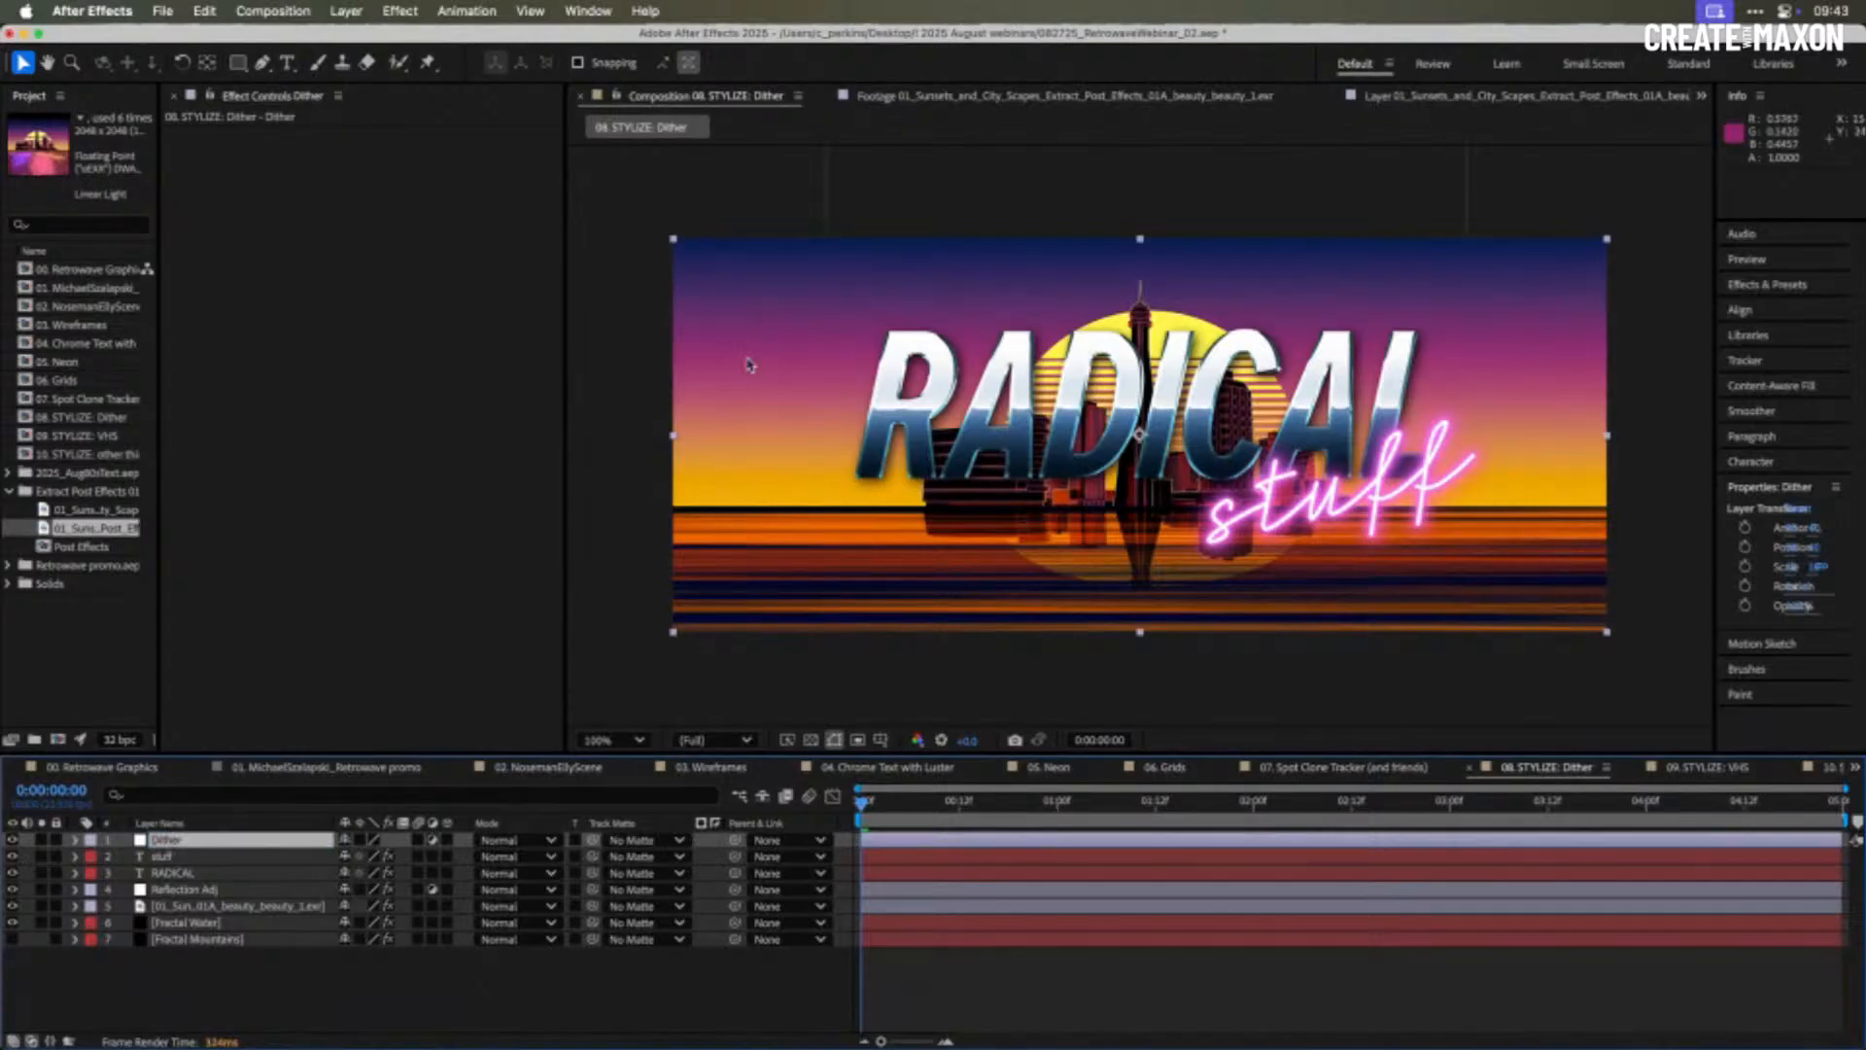
- Apply the Custom Dither generator from the Red Giant Universe Dashboard to the Dither adjustment layer
click(591, 12)
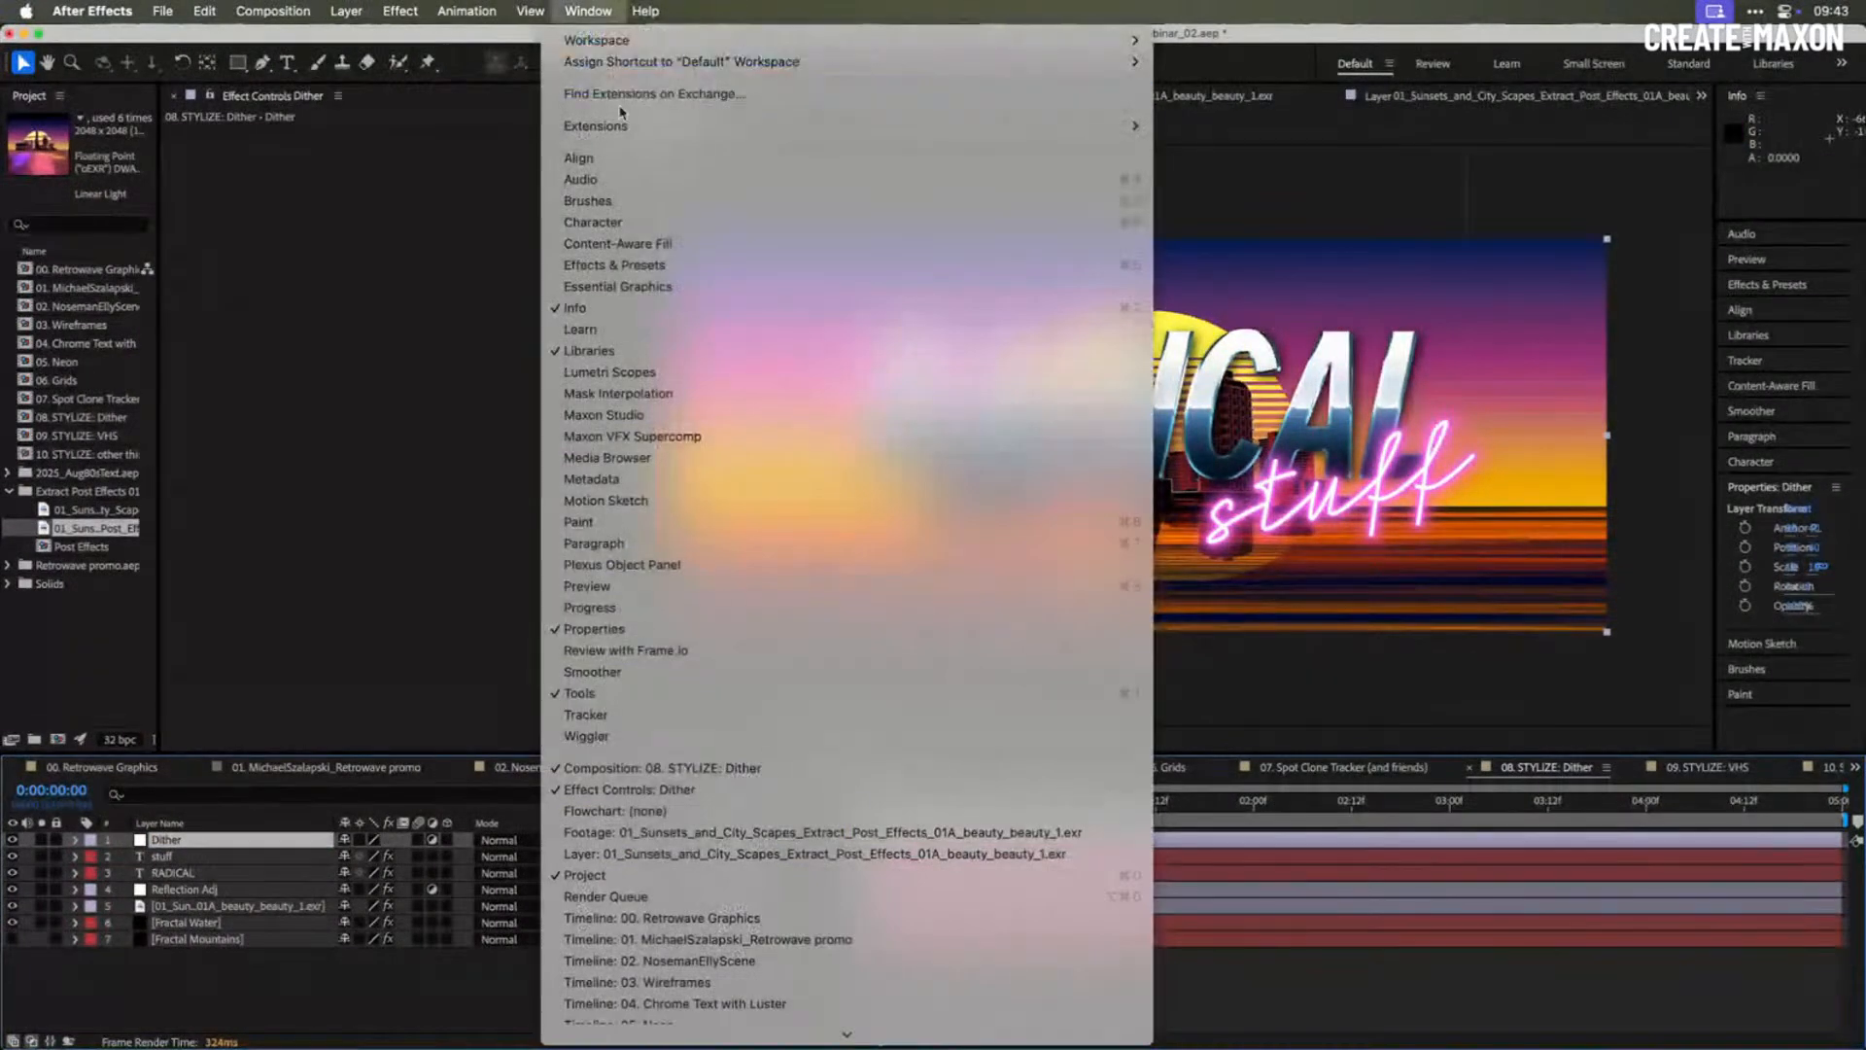
mouse_move(627, 124)
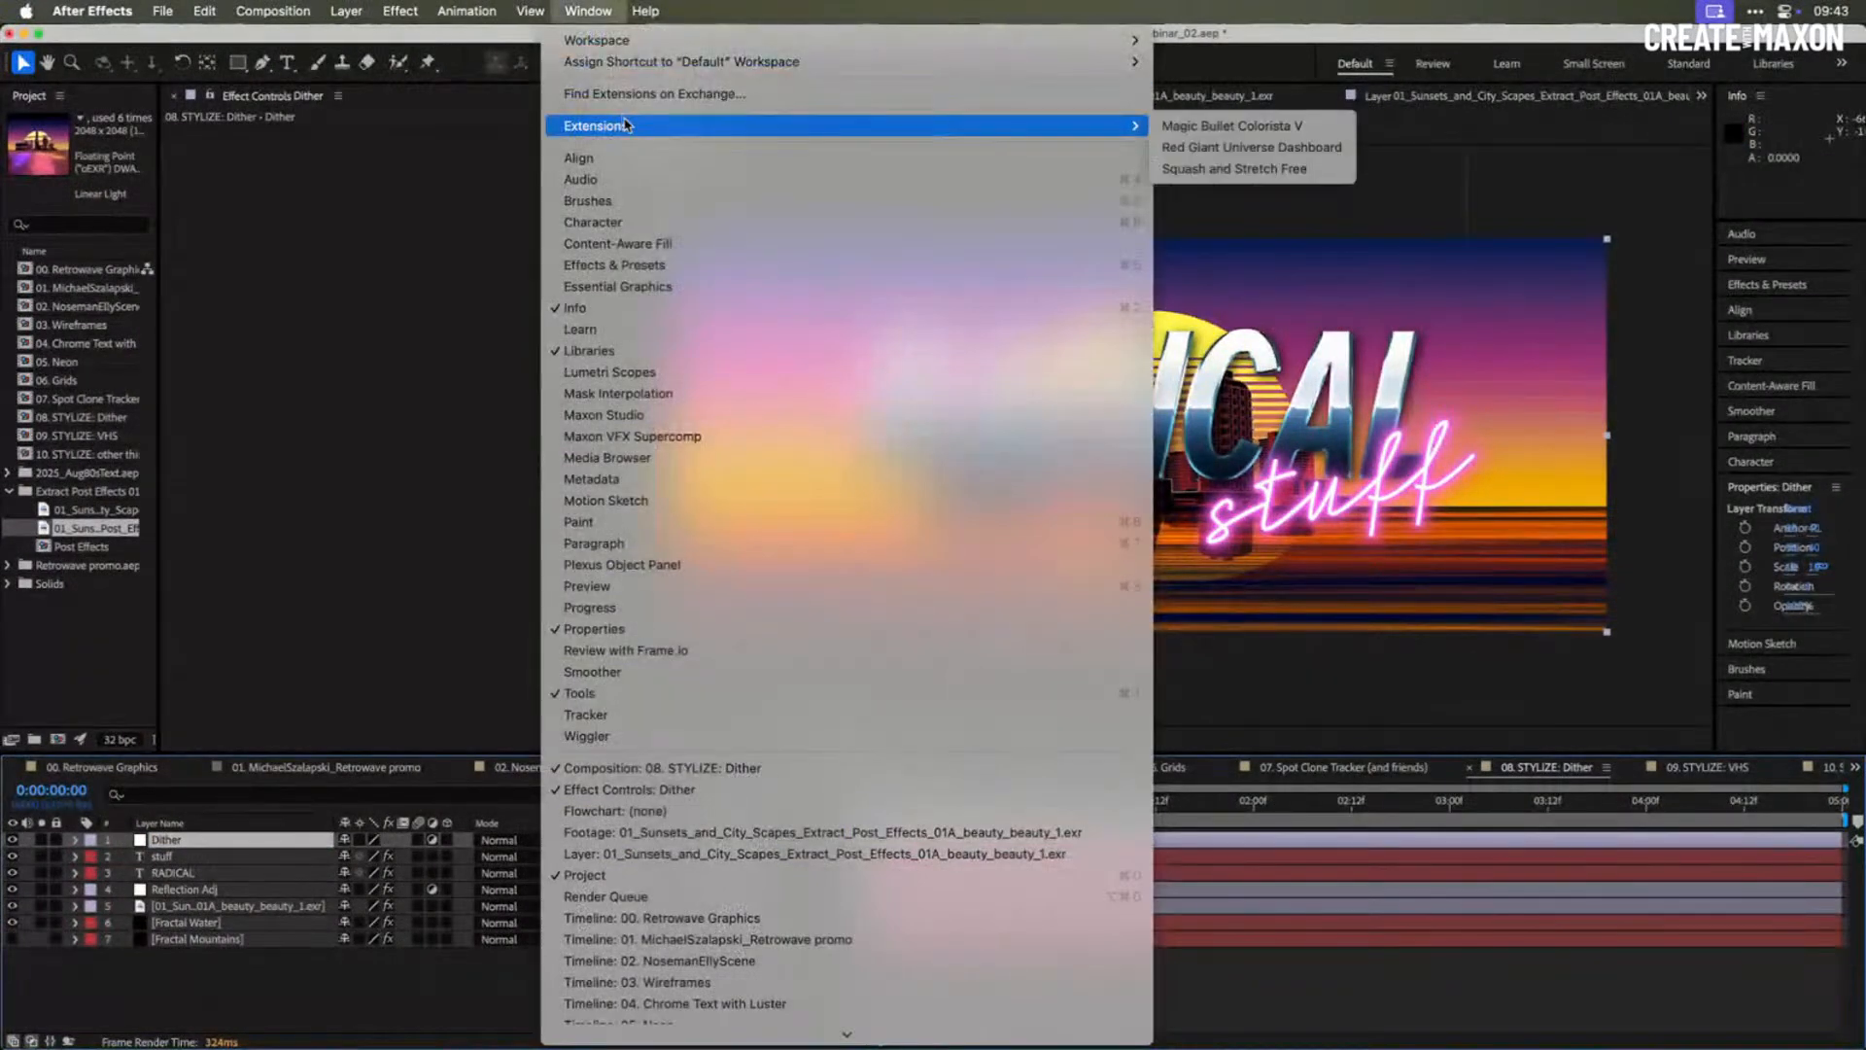
click(1221, 154)
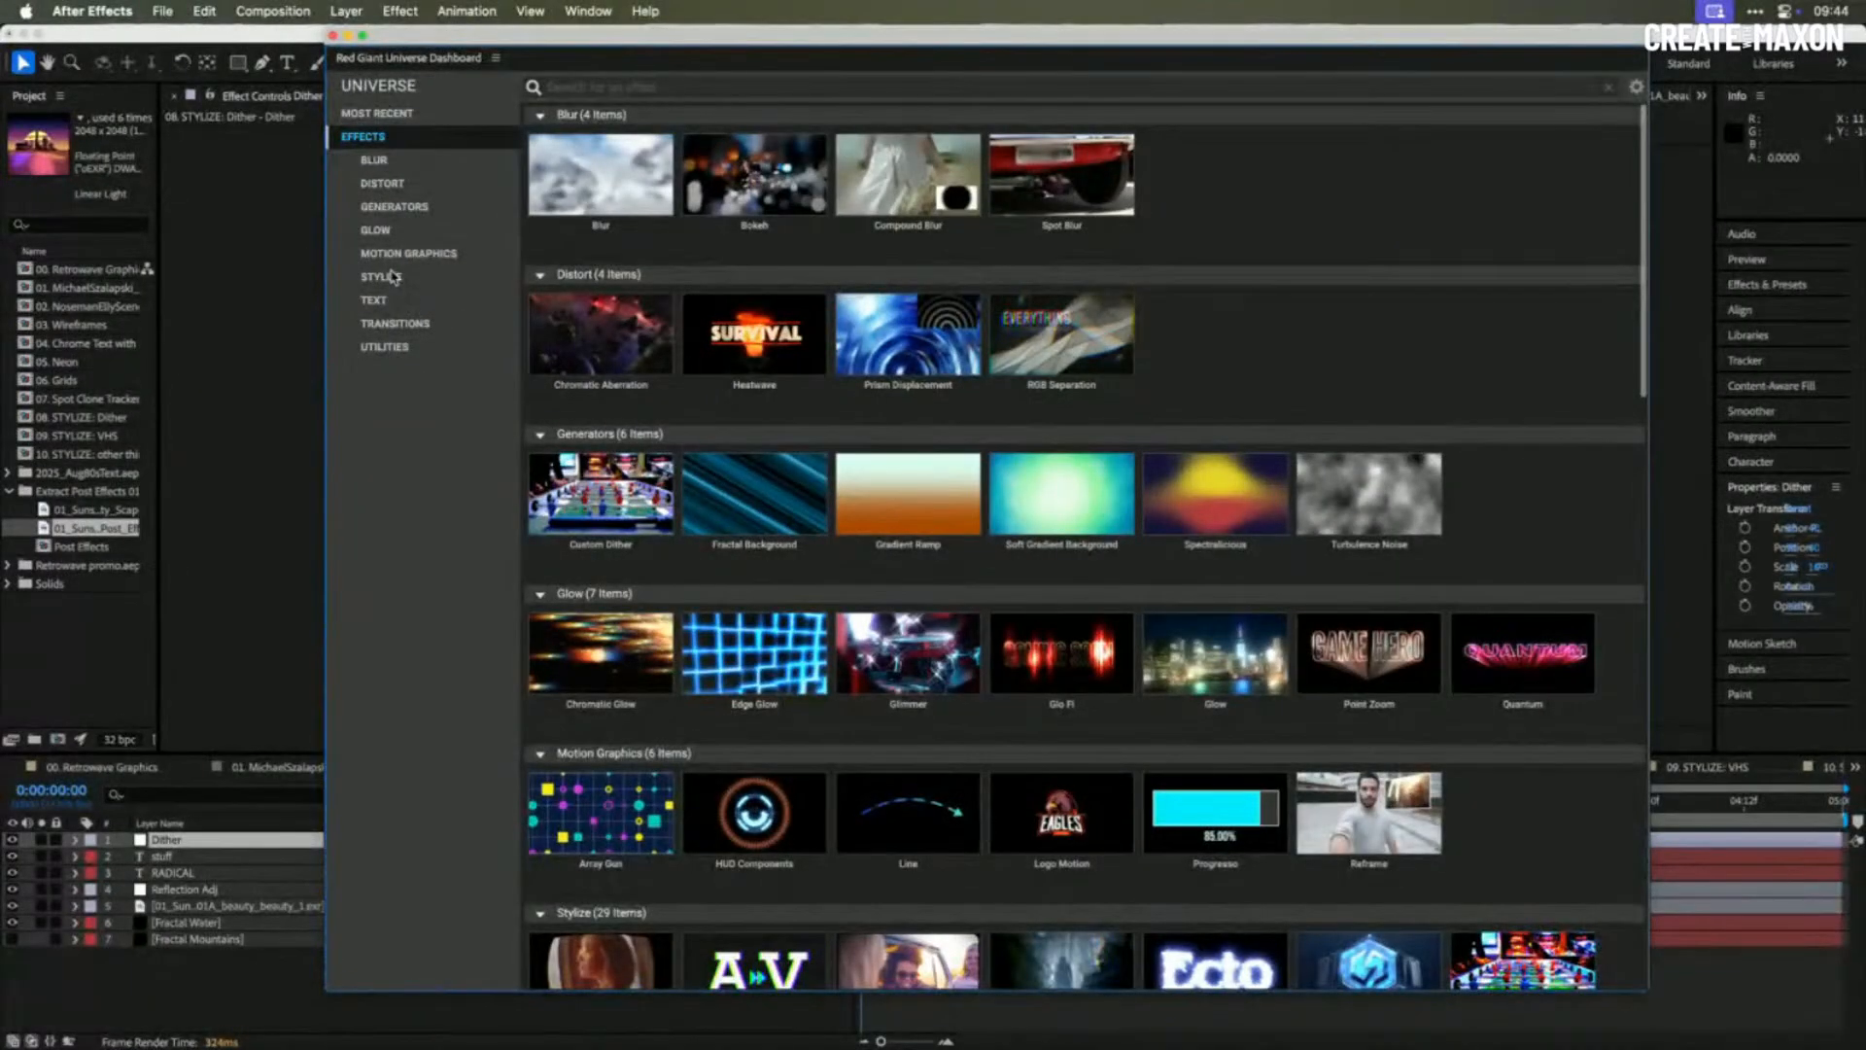
click(388, 277)
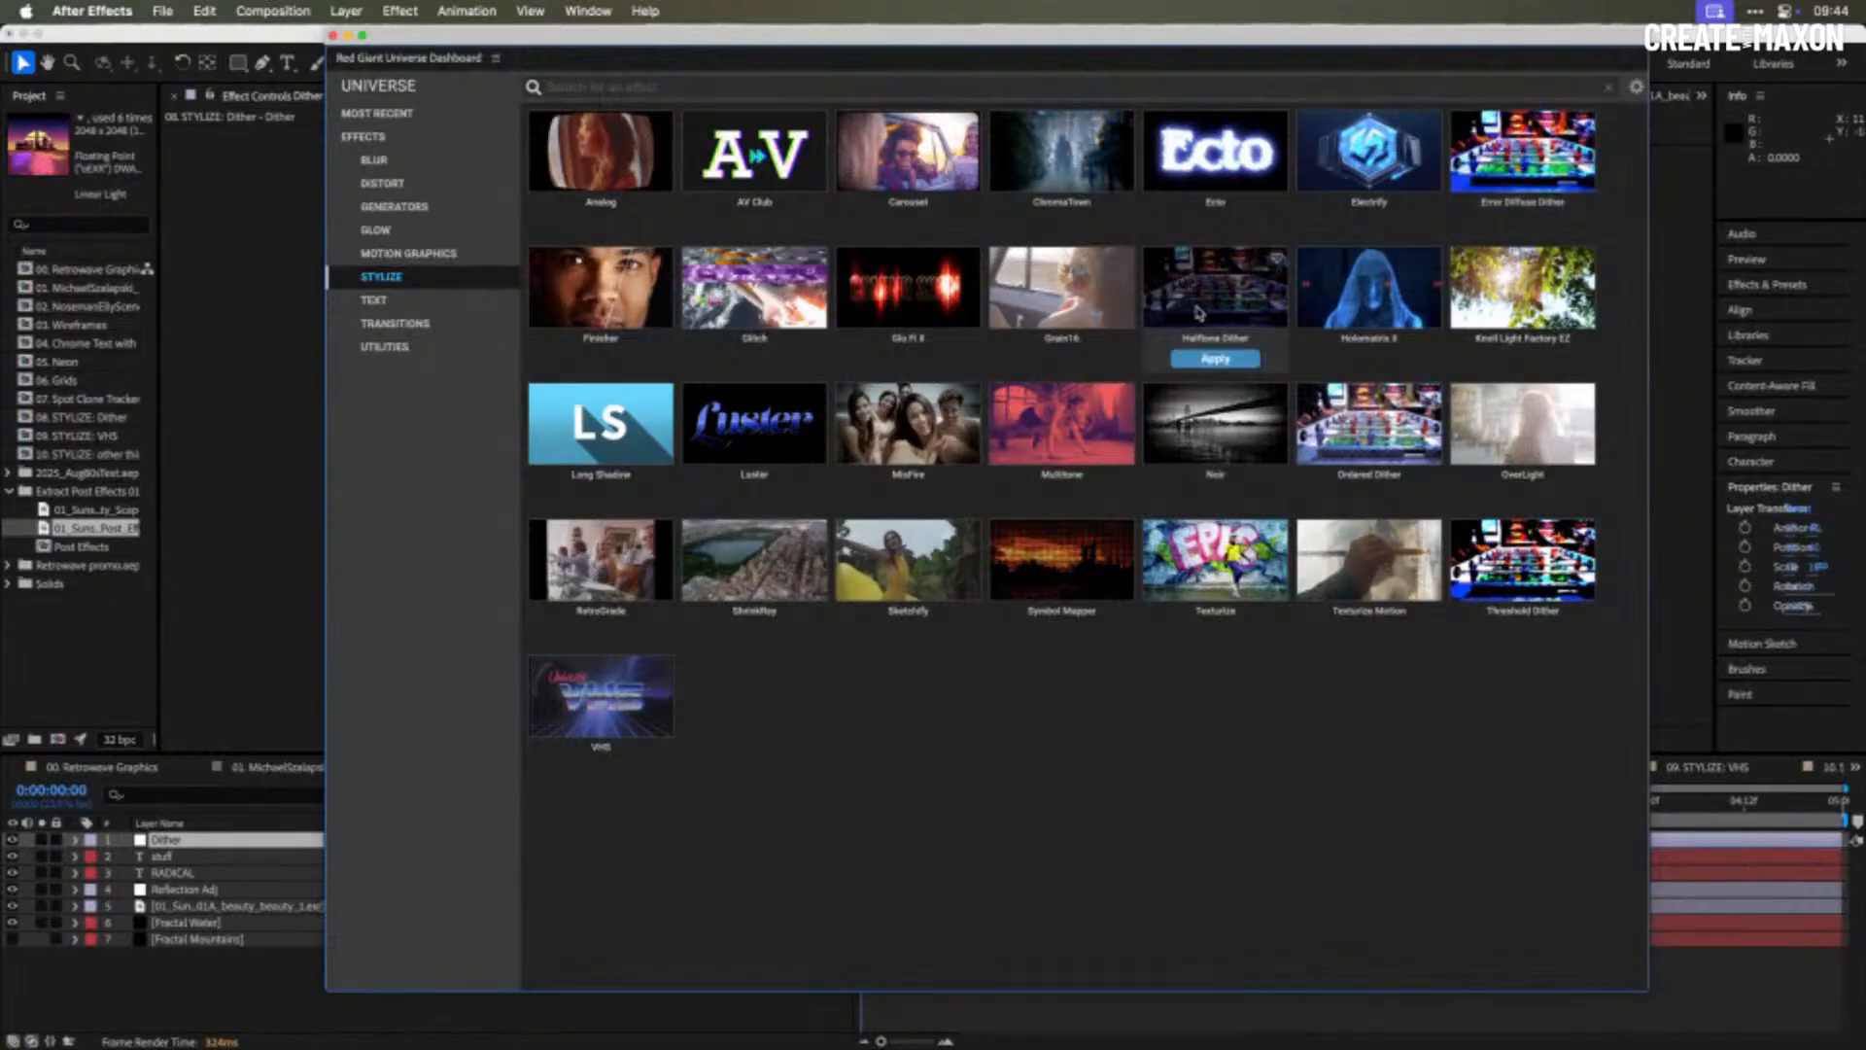
mouse_move(1569, 586)
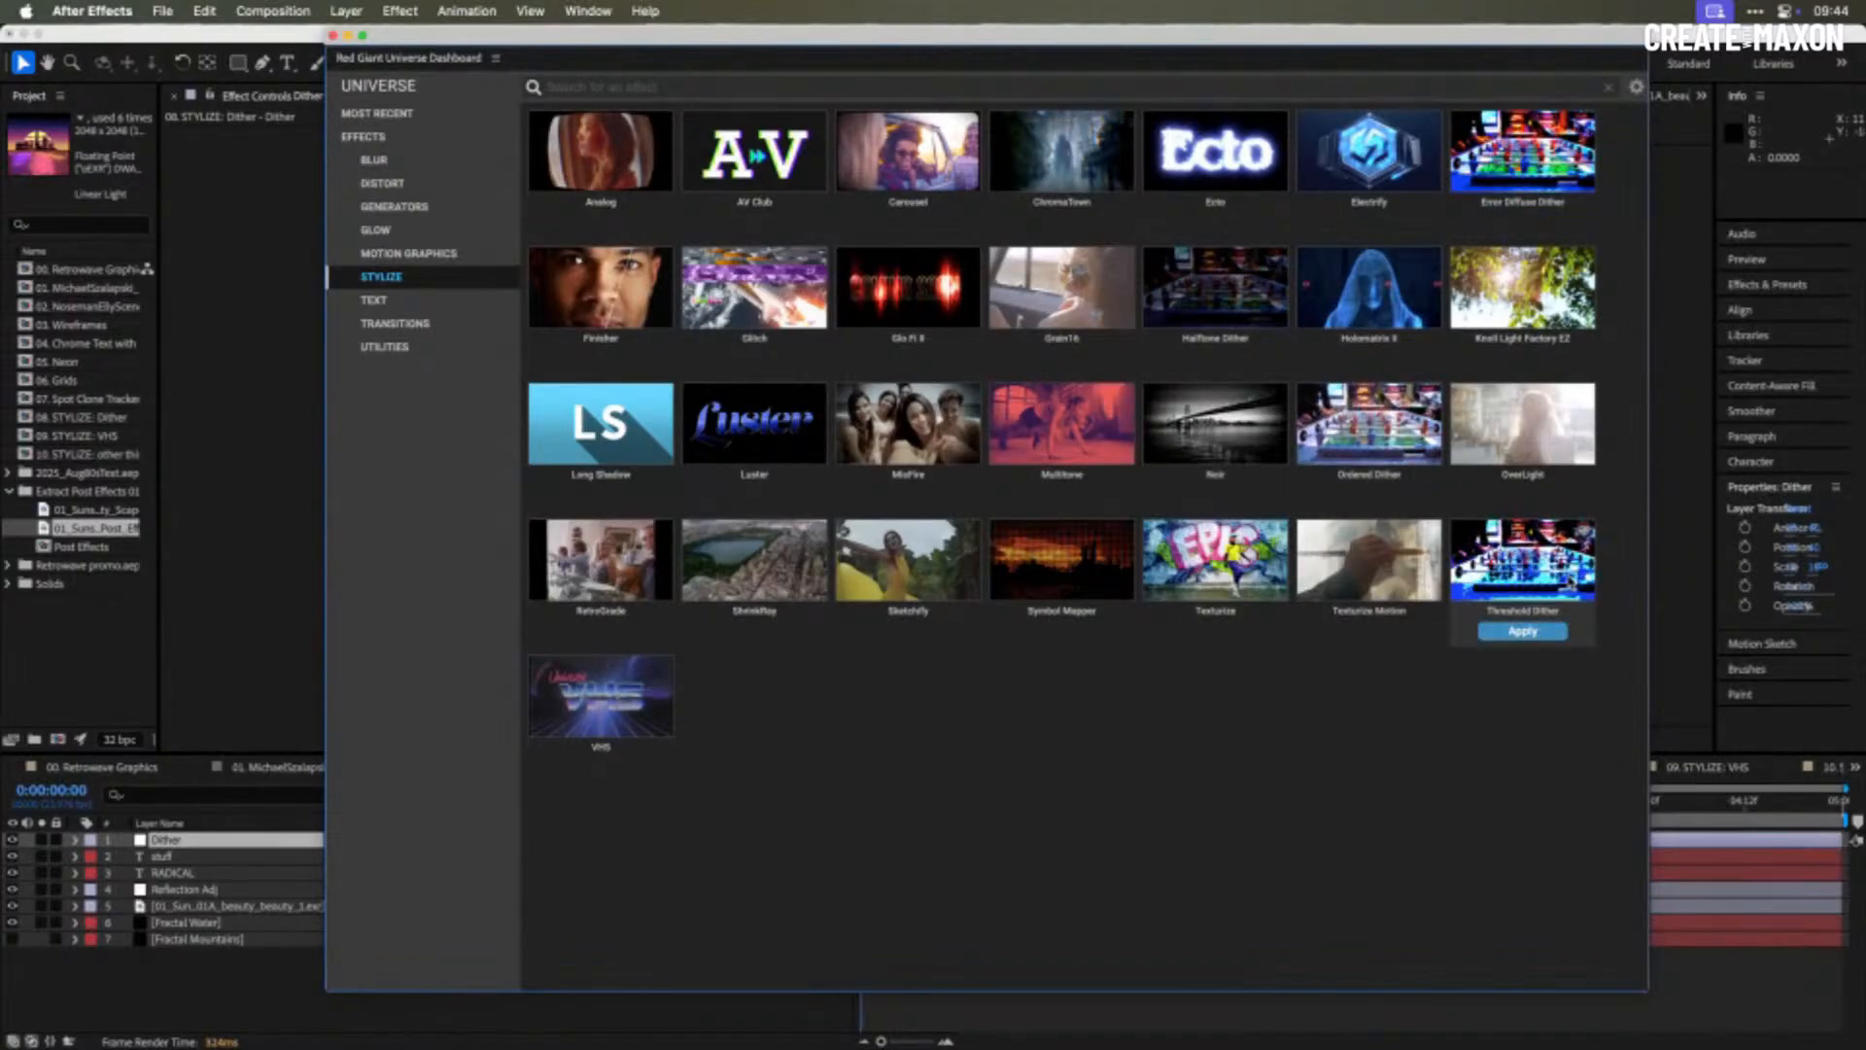
mouse_move(823, 361)
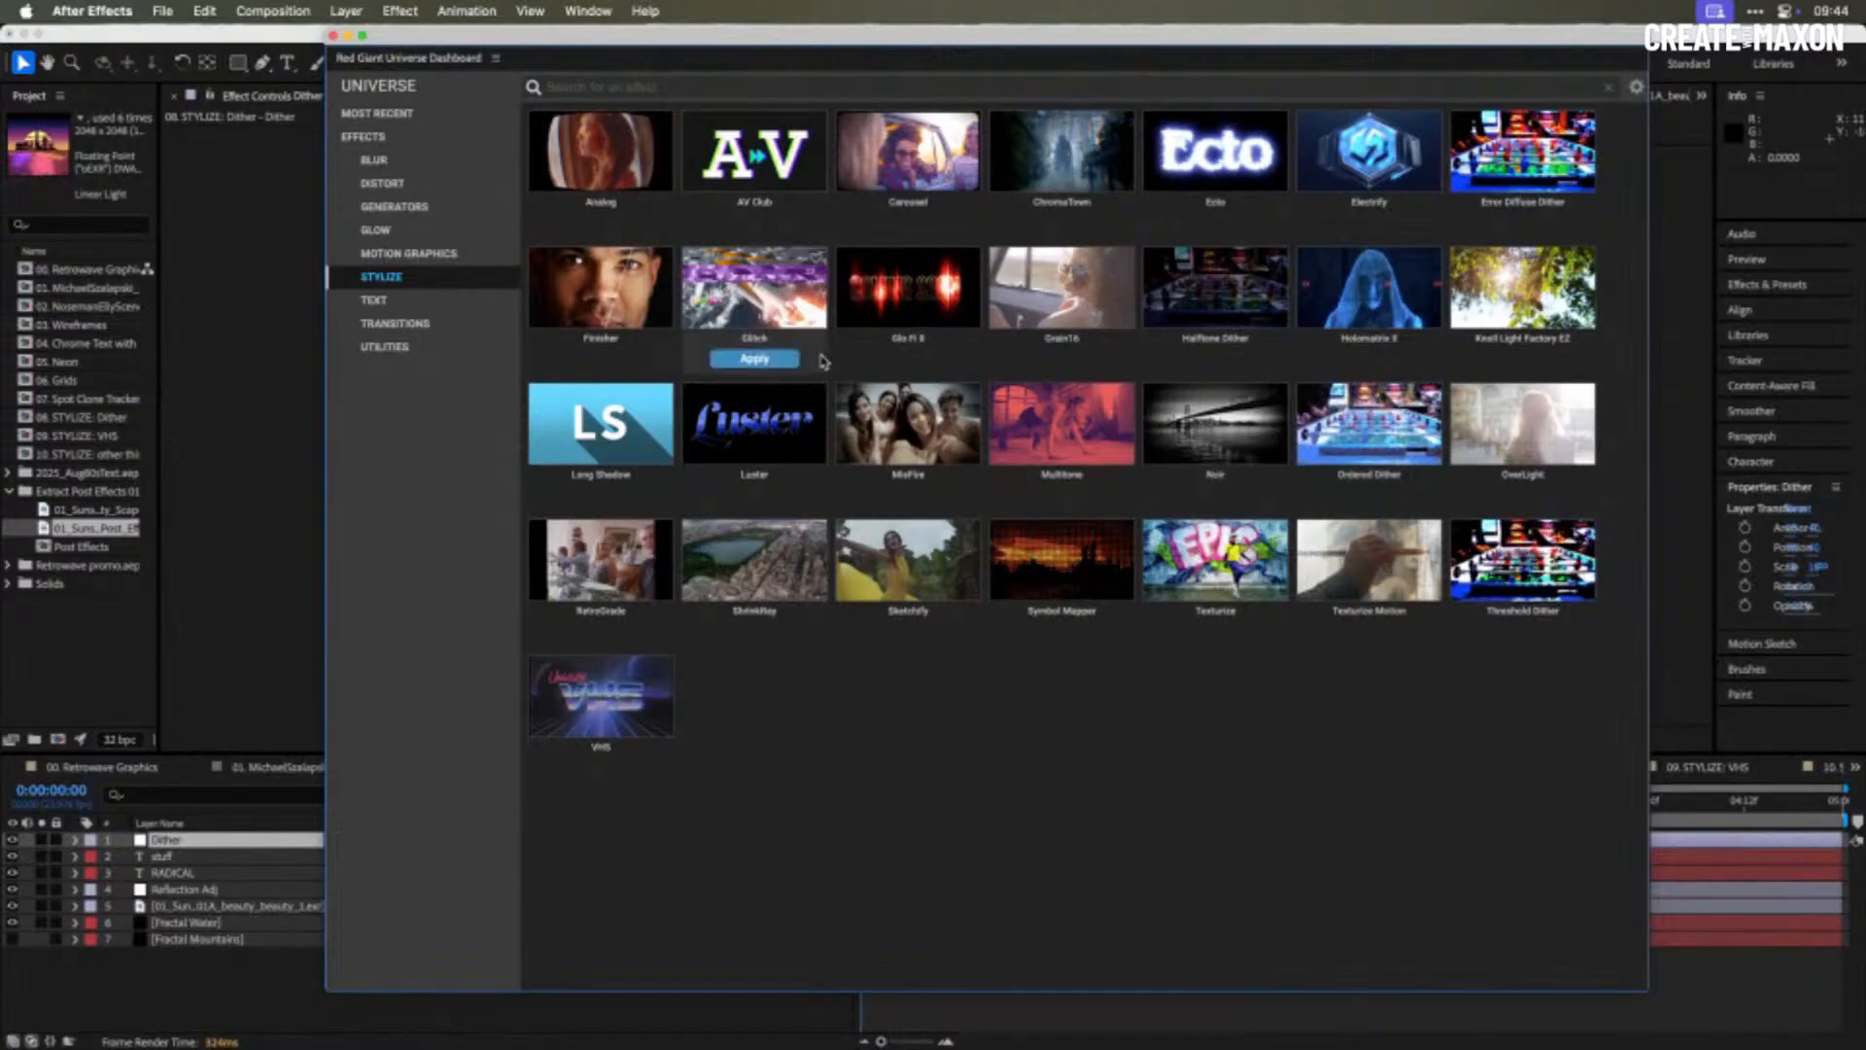
click(390, 209)
mouse_move(667, 130)
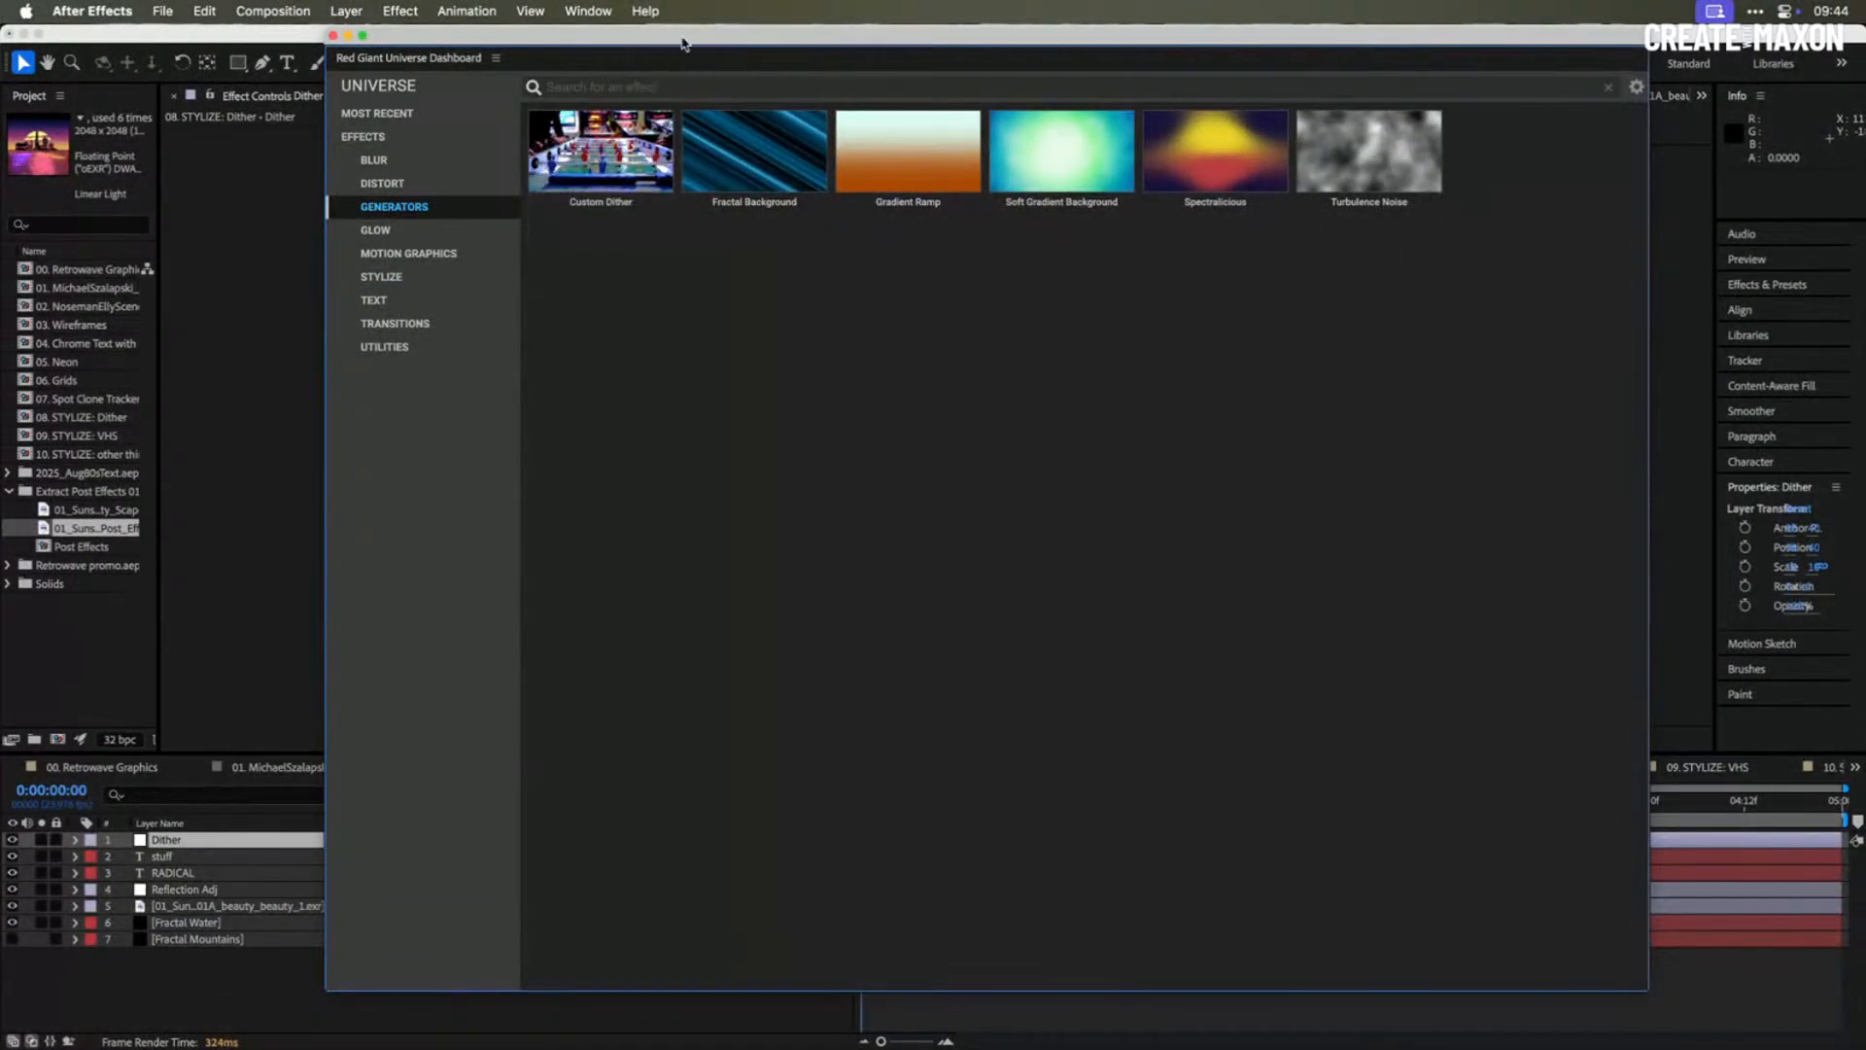
drag(681, 58, 1865, 156)
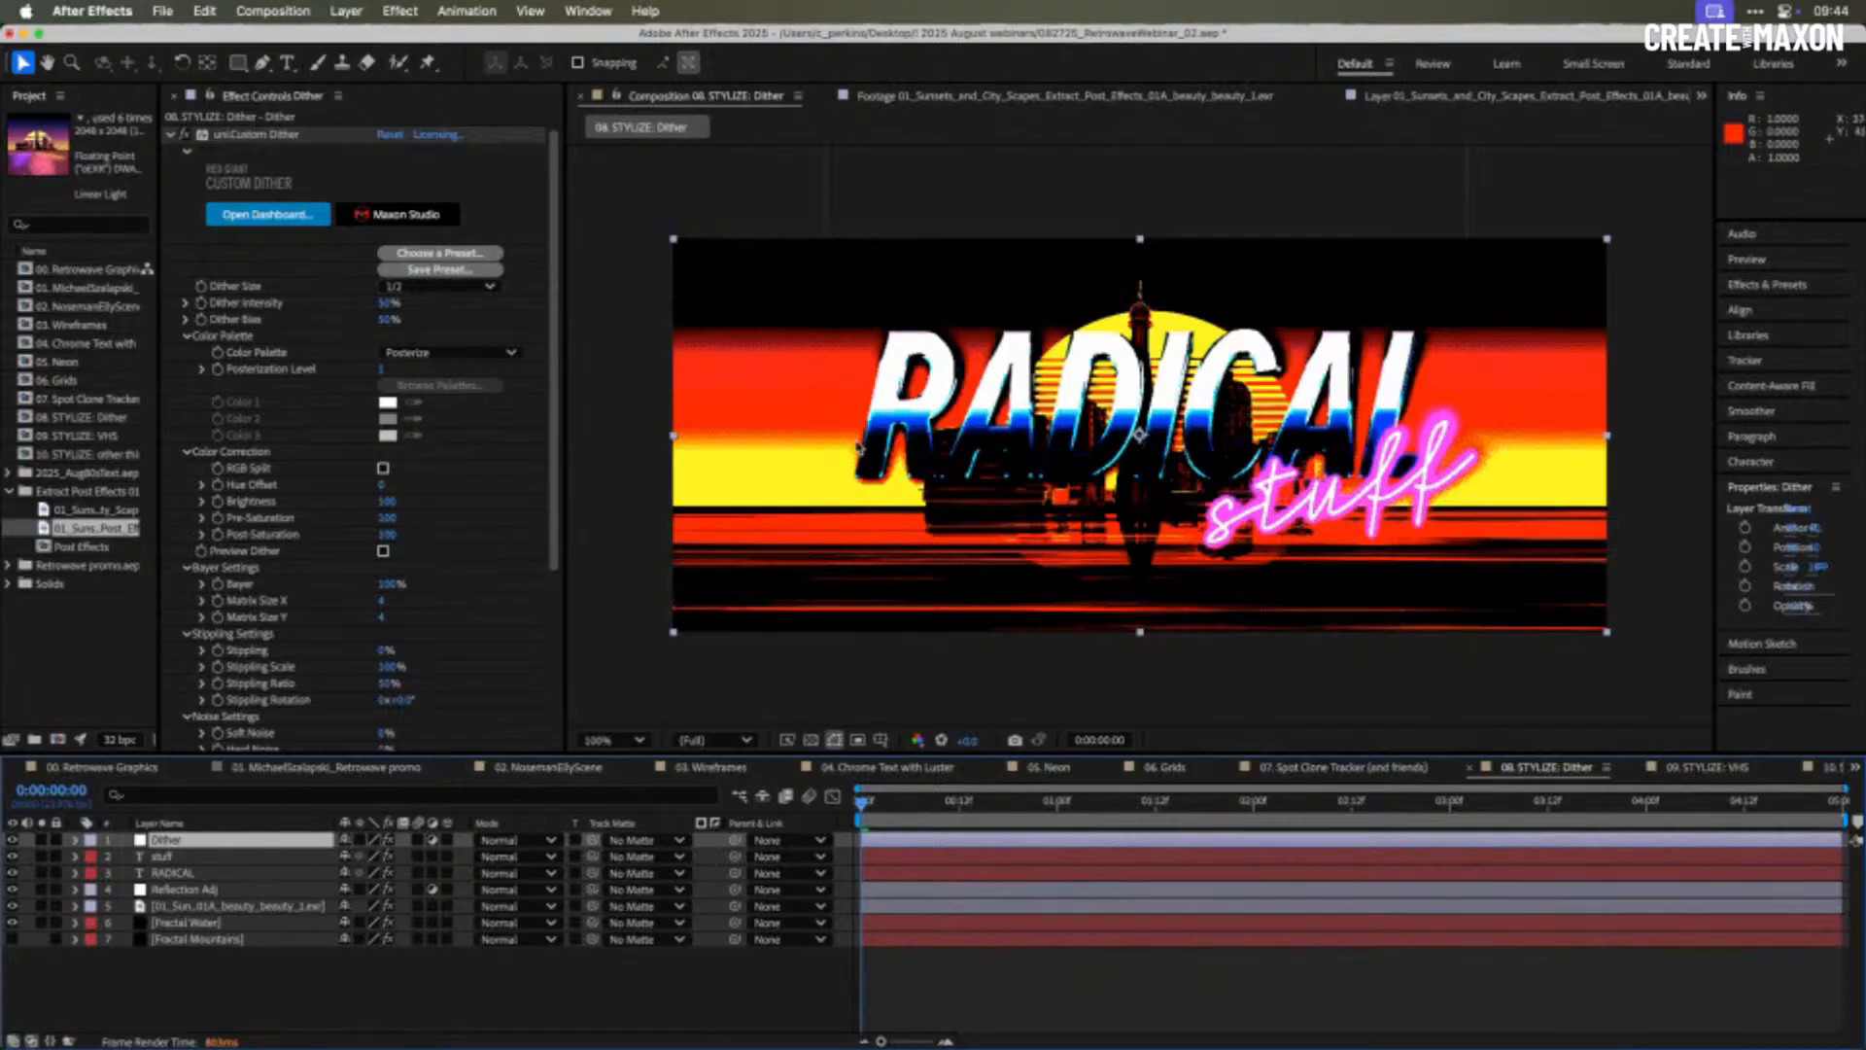
- Examine the dithered pixel pattern up close around the R of RADICAL and the sky gradient
key(.)
key(space)
drag(862, 437, 1006, 410)
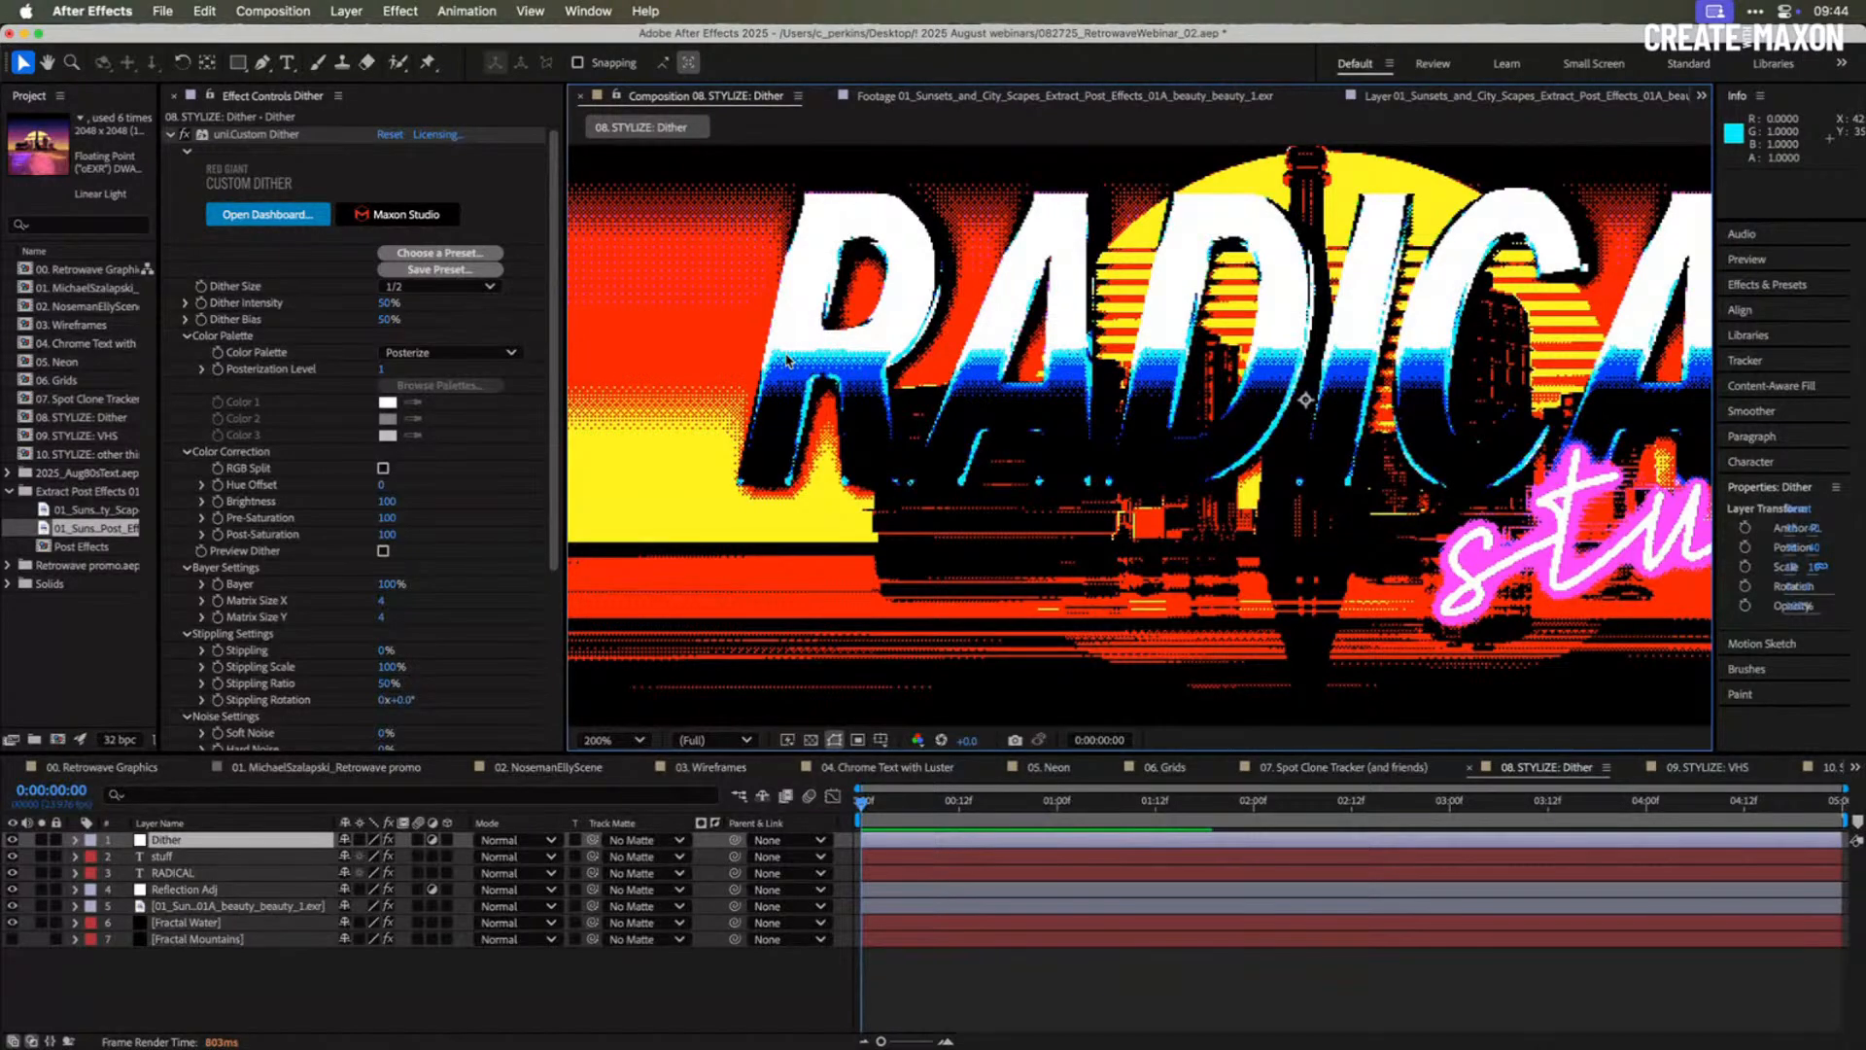
scroll(788, 361, up, 2)
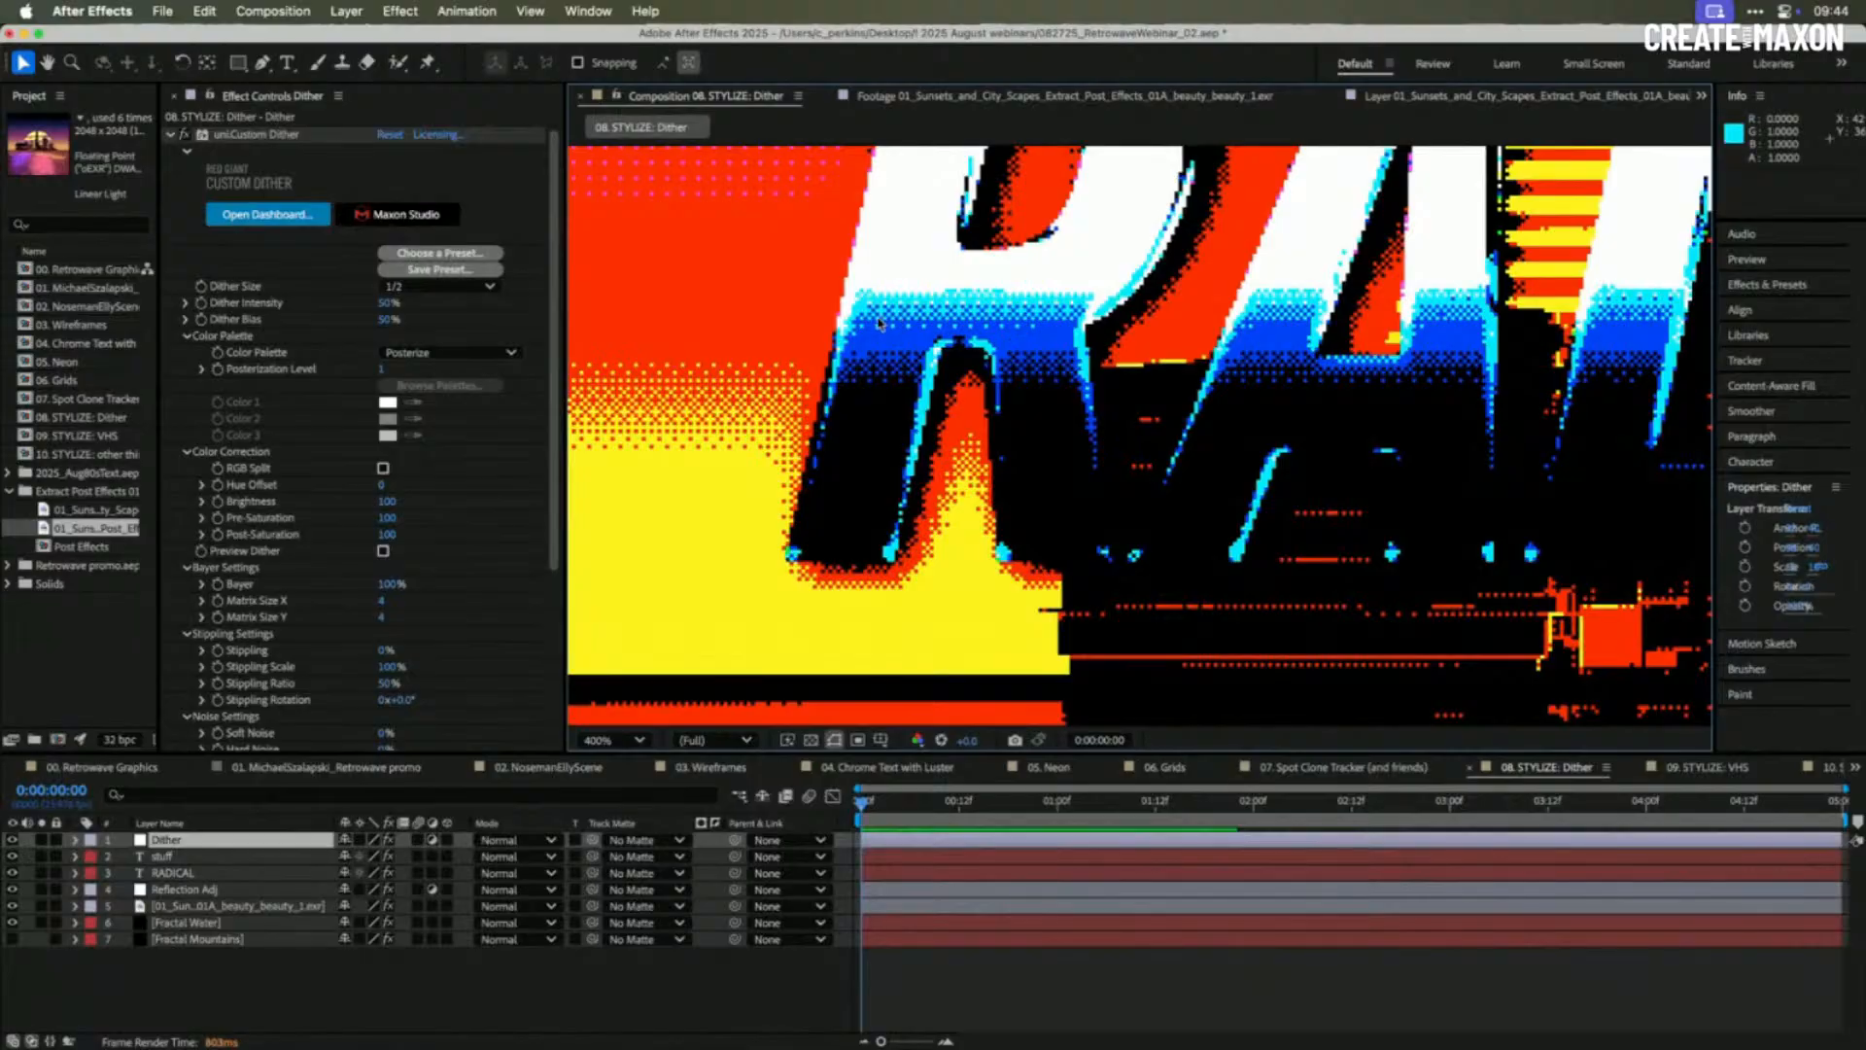
scroll(878, 321, up, 2)
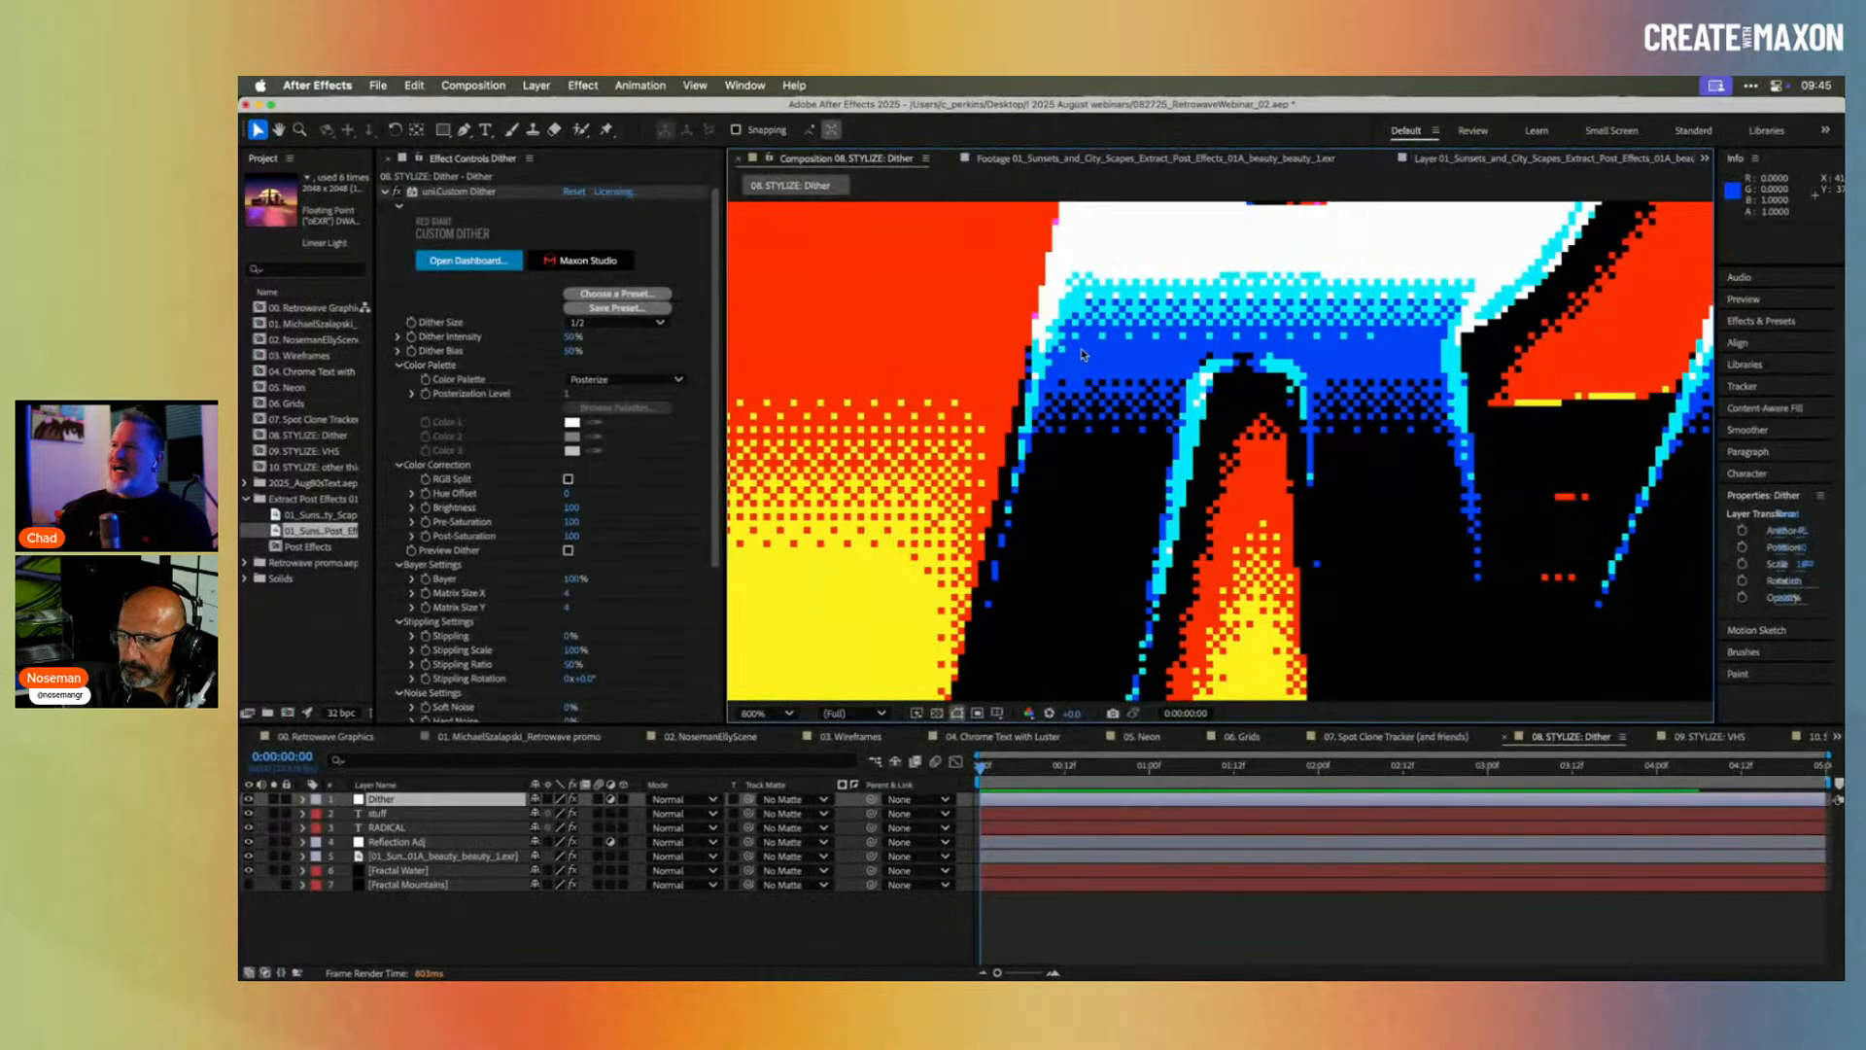
key(comma)
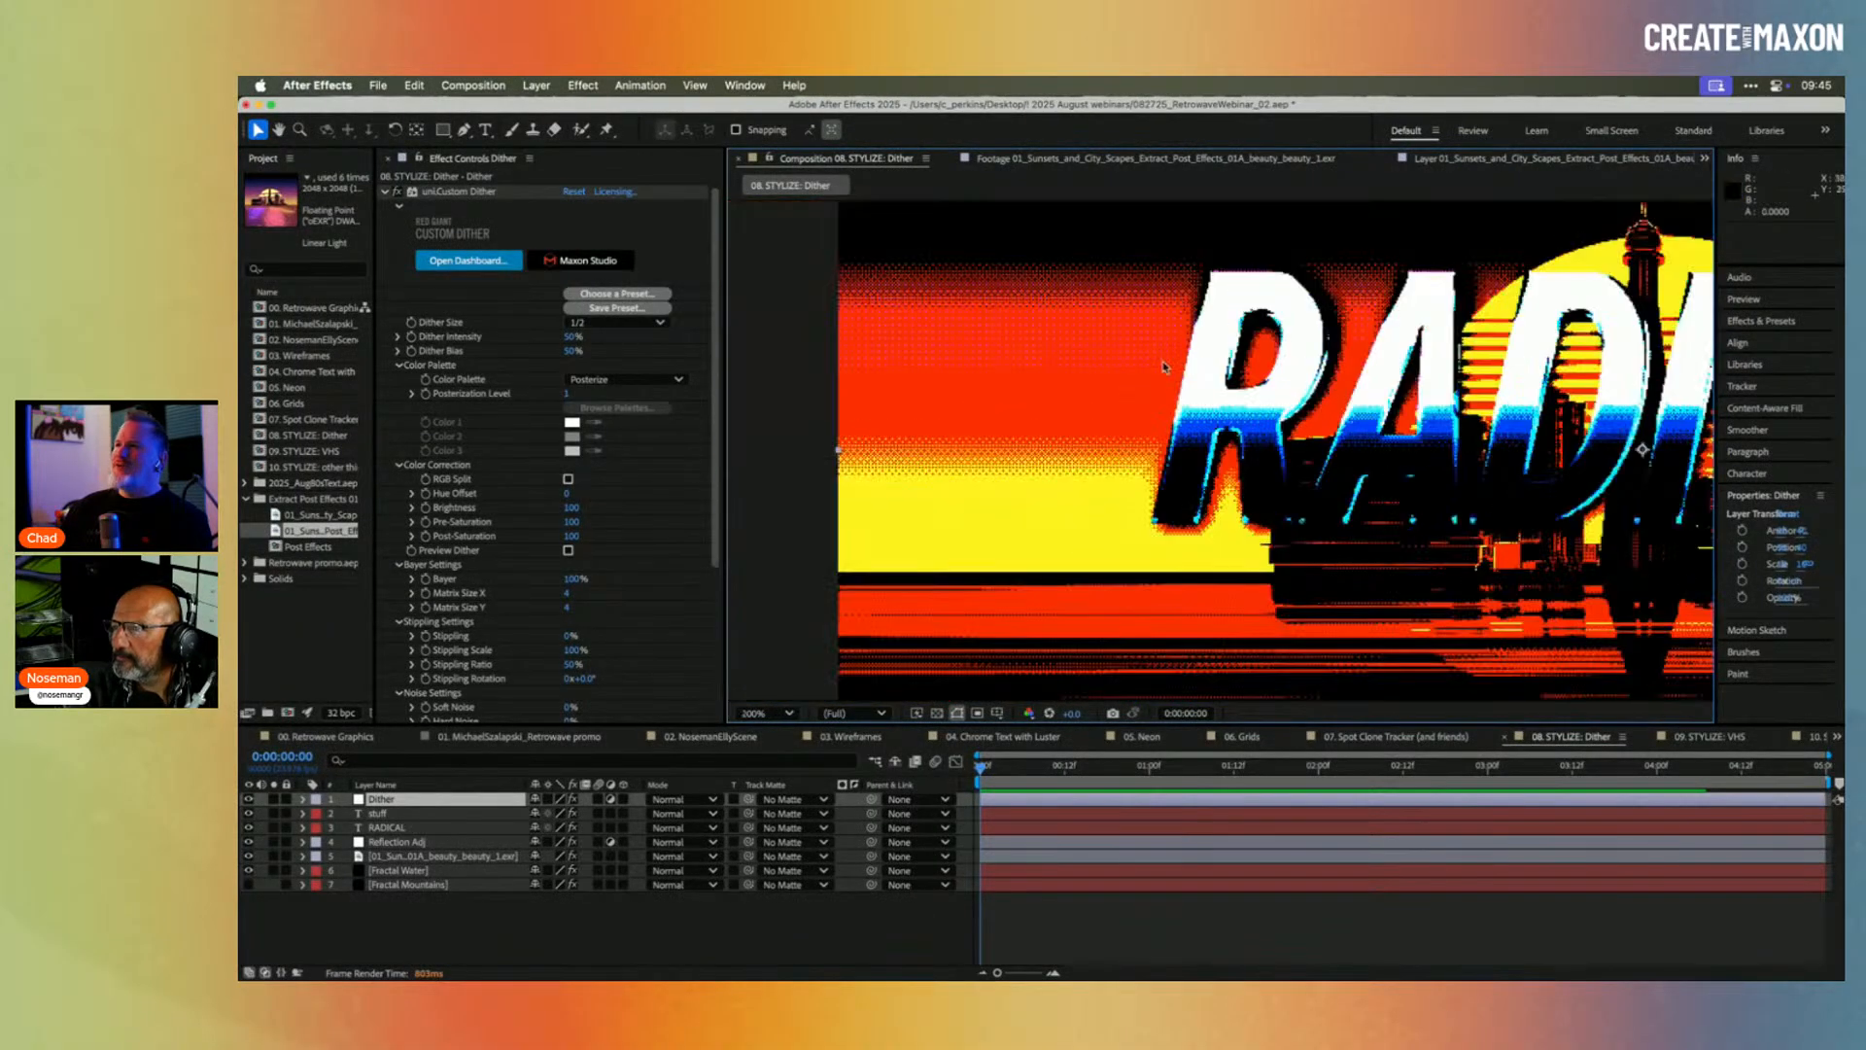
key(comma)
key(comma)
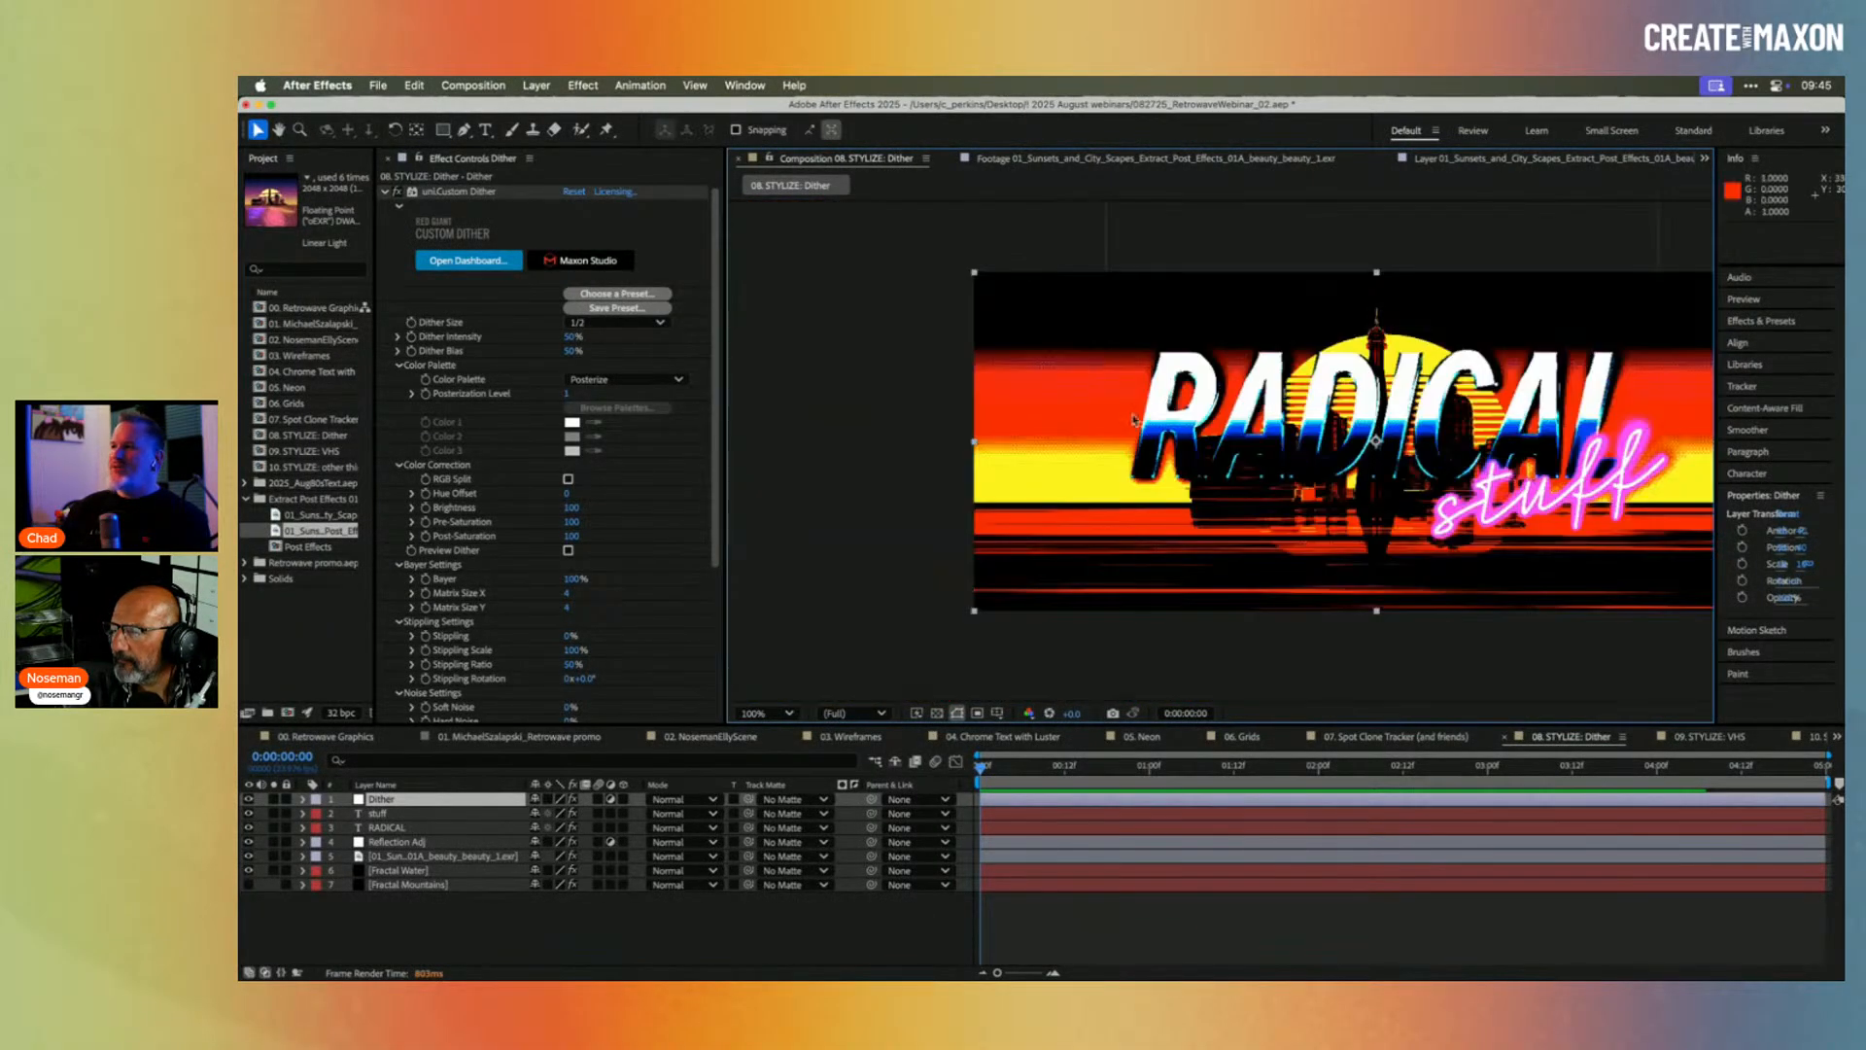
drag(1190, 416, 1008, 431)
key(v)
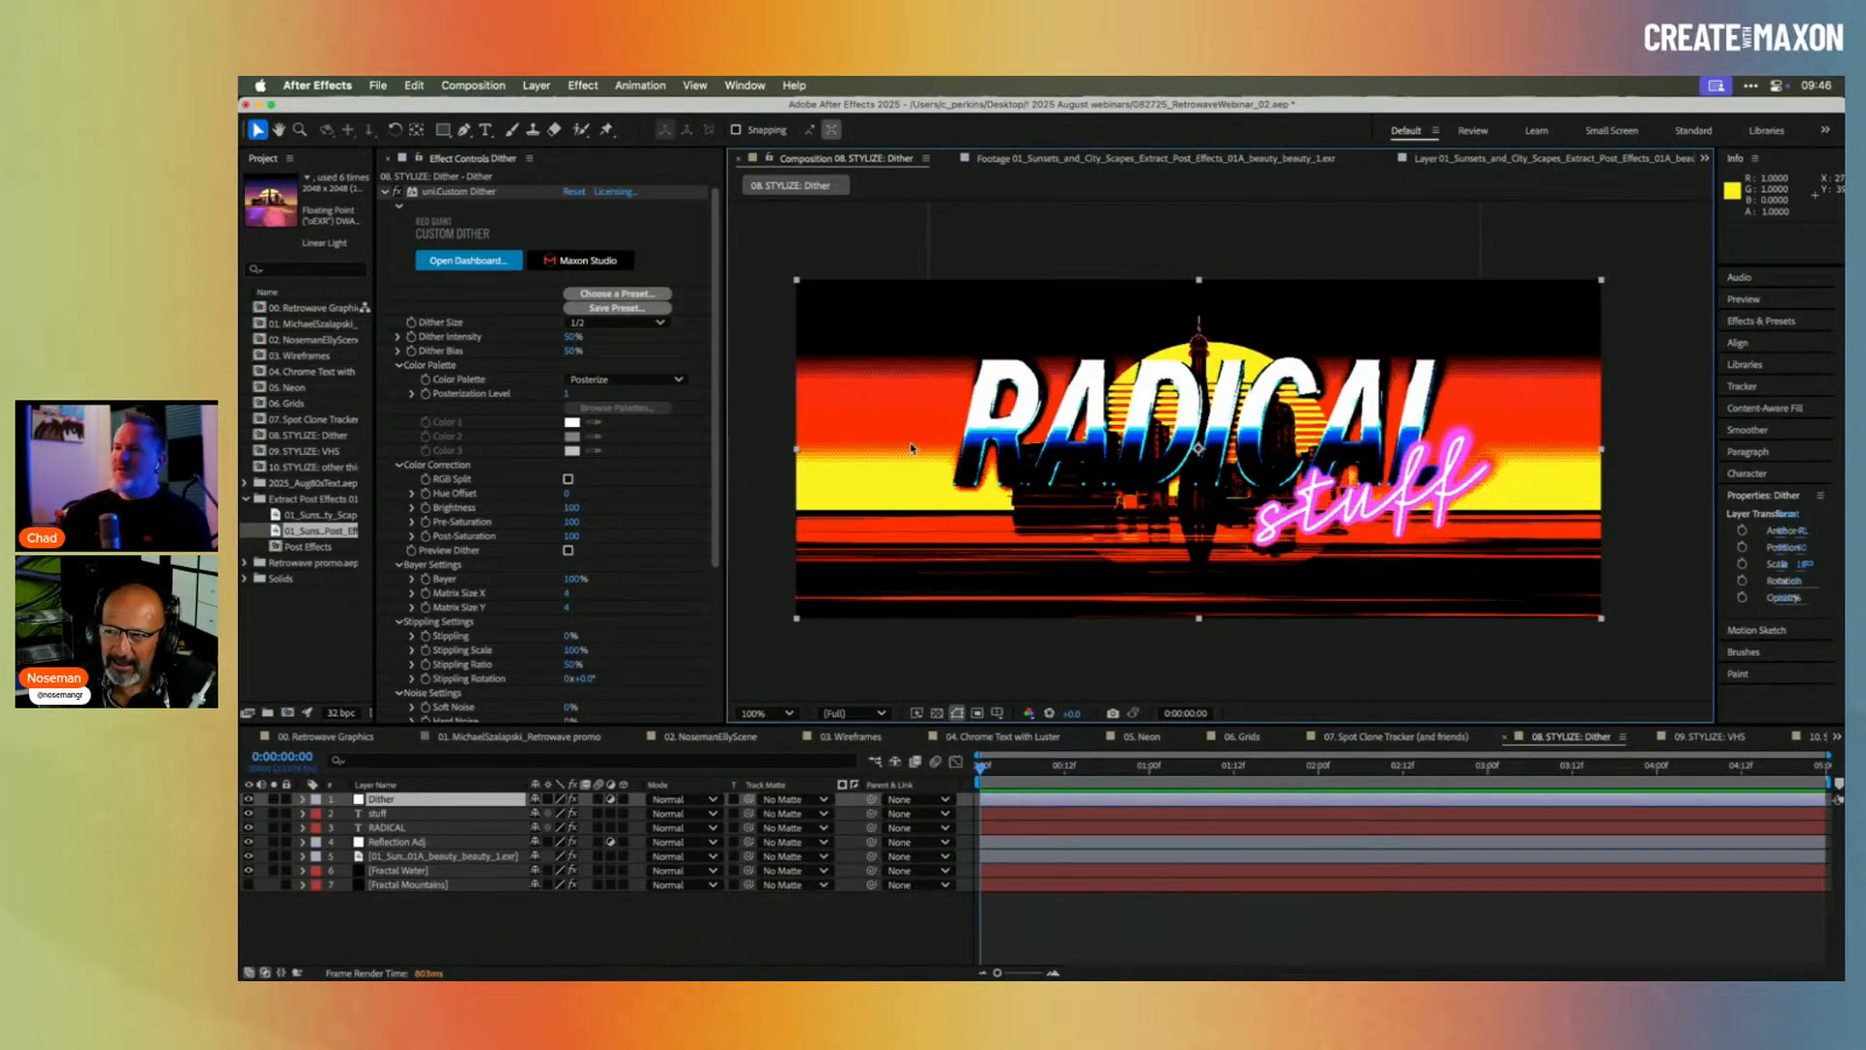
- Compare the dithered title and skyline at 100% and 200% magnification
key(period)
key(space)
drag(1008, 432, 1239, 437)
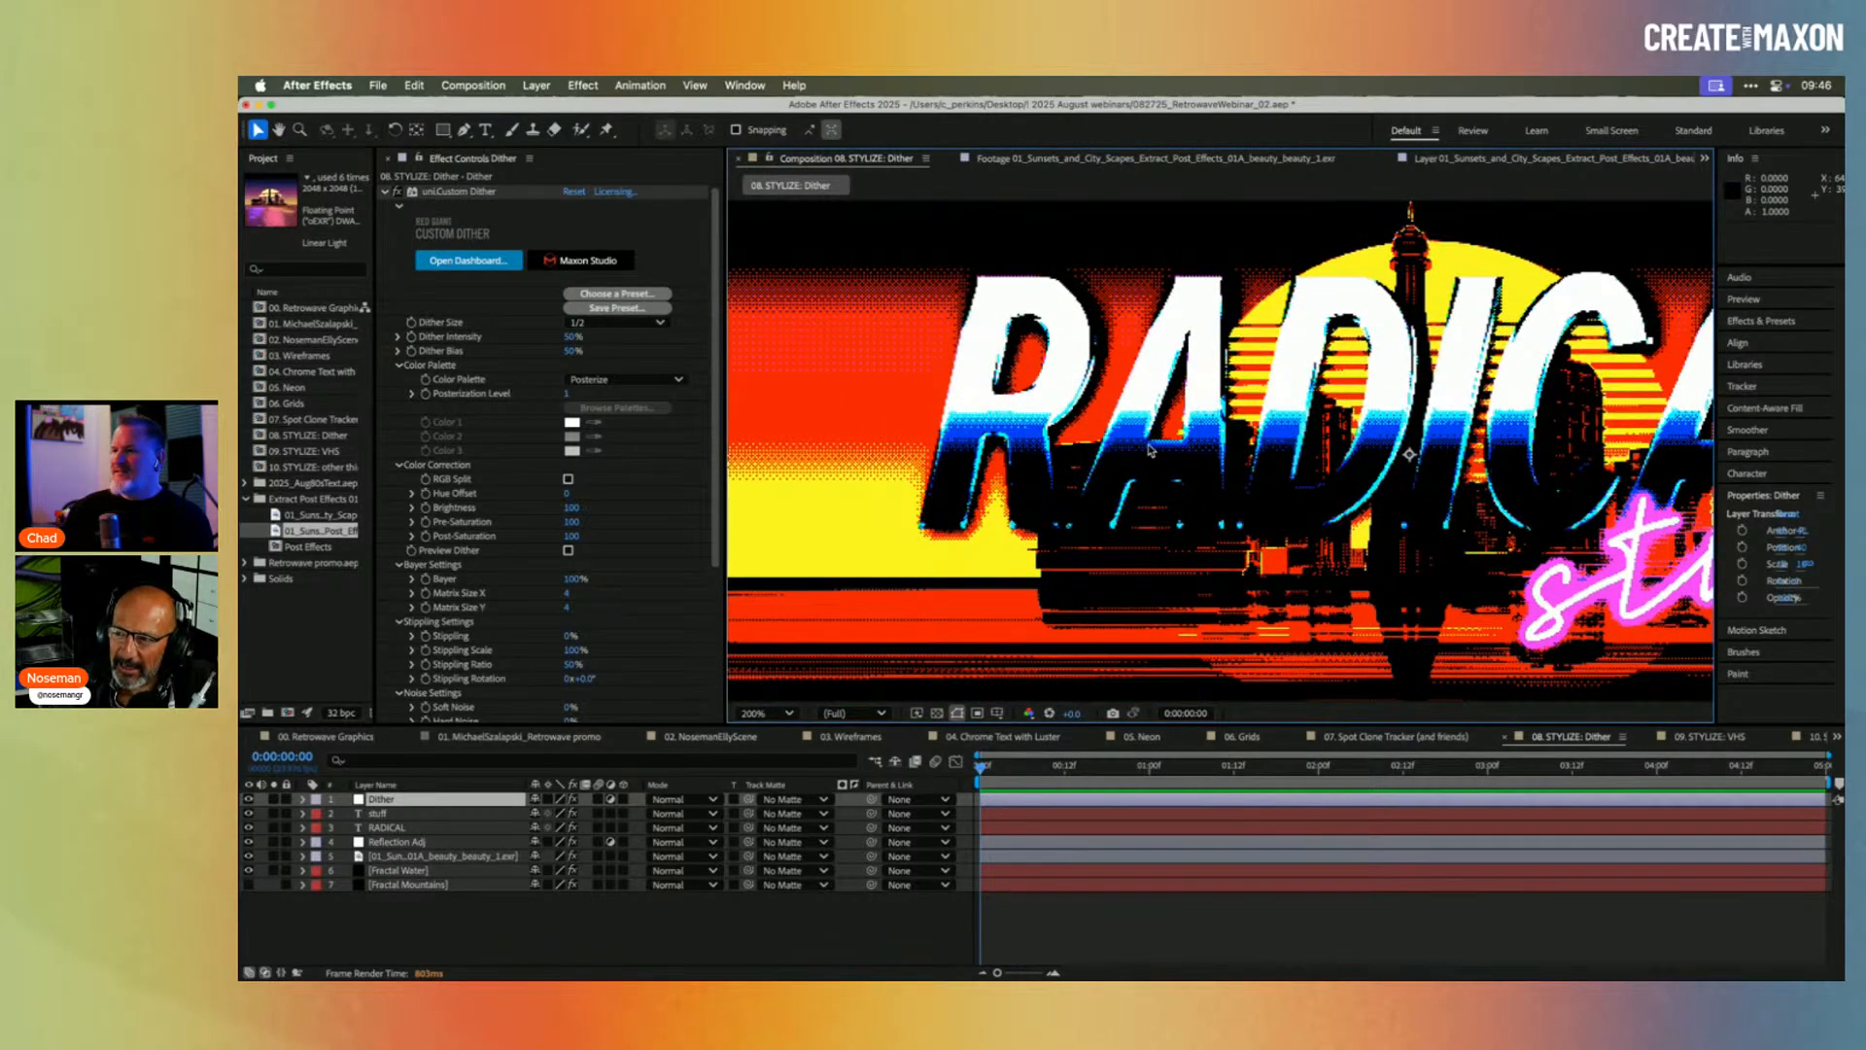
key(comma)
drag(1173, 445, 1056, 471)
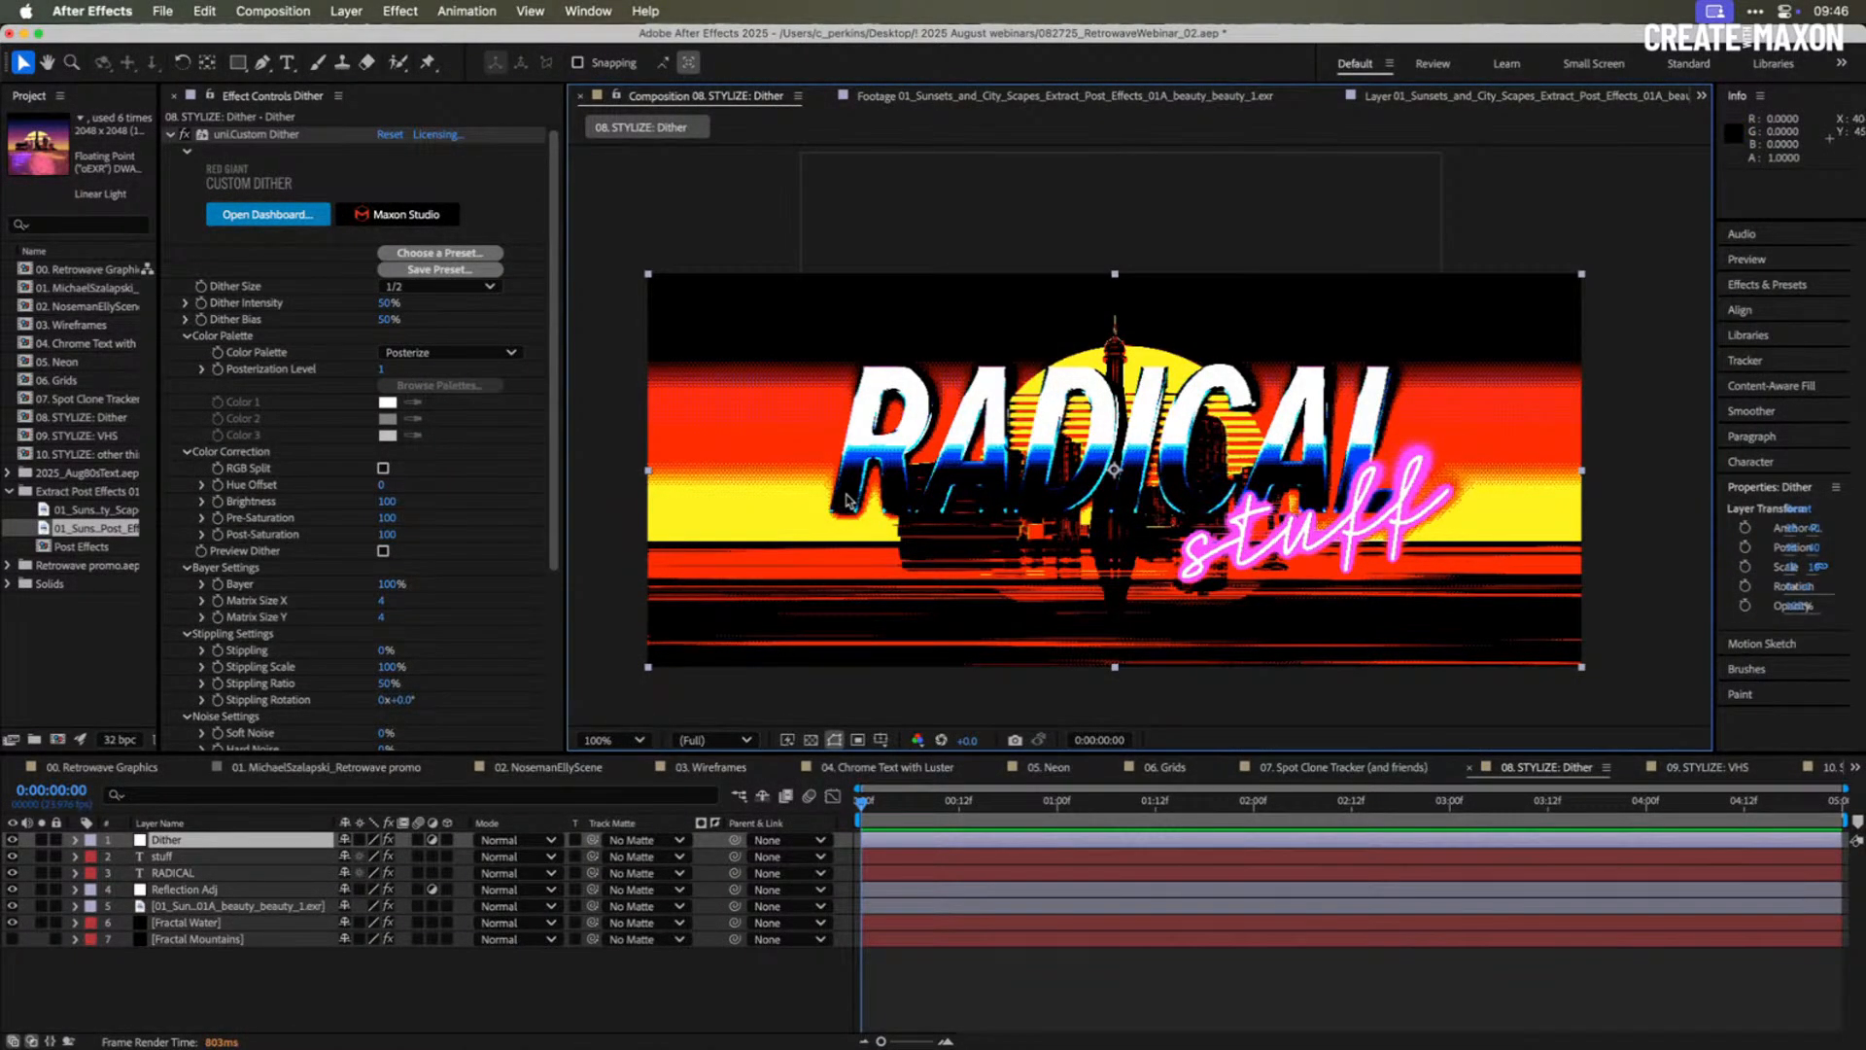
key(period)
drag(810, 507, 1079, 452)
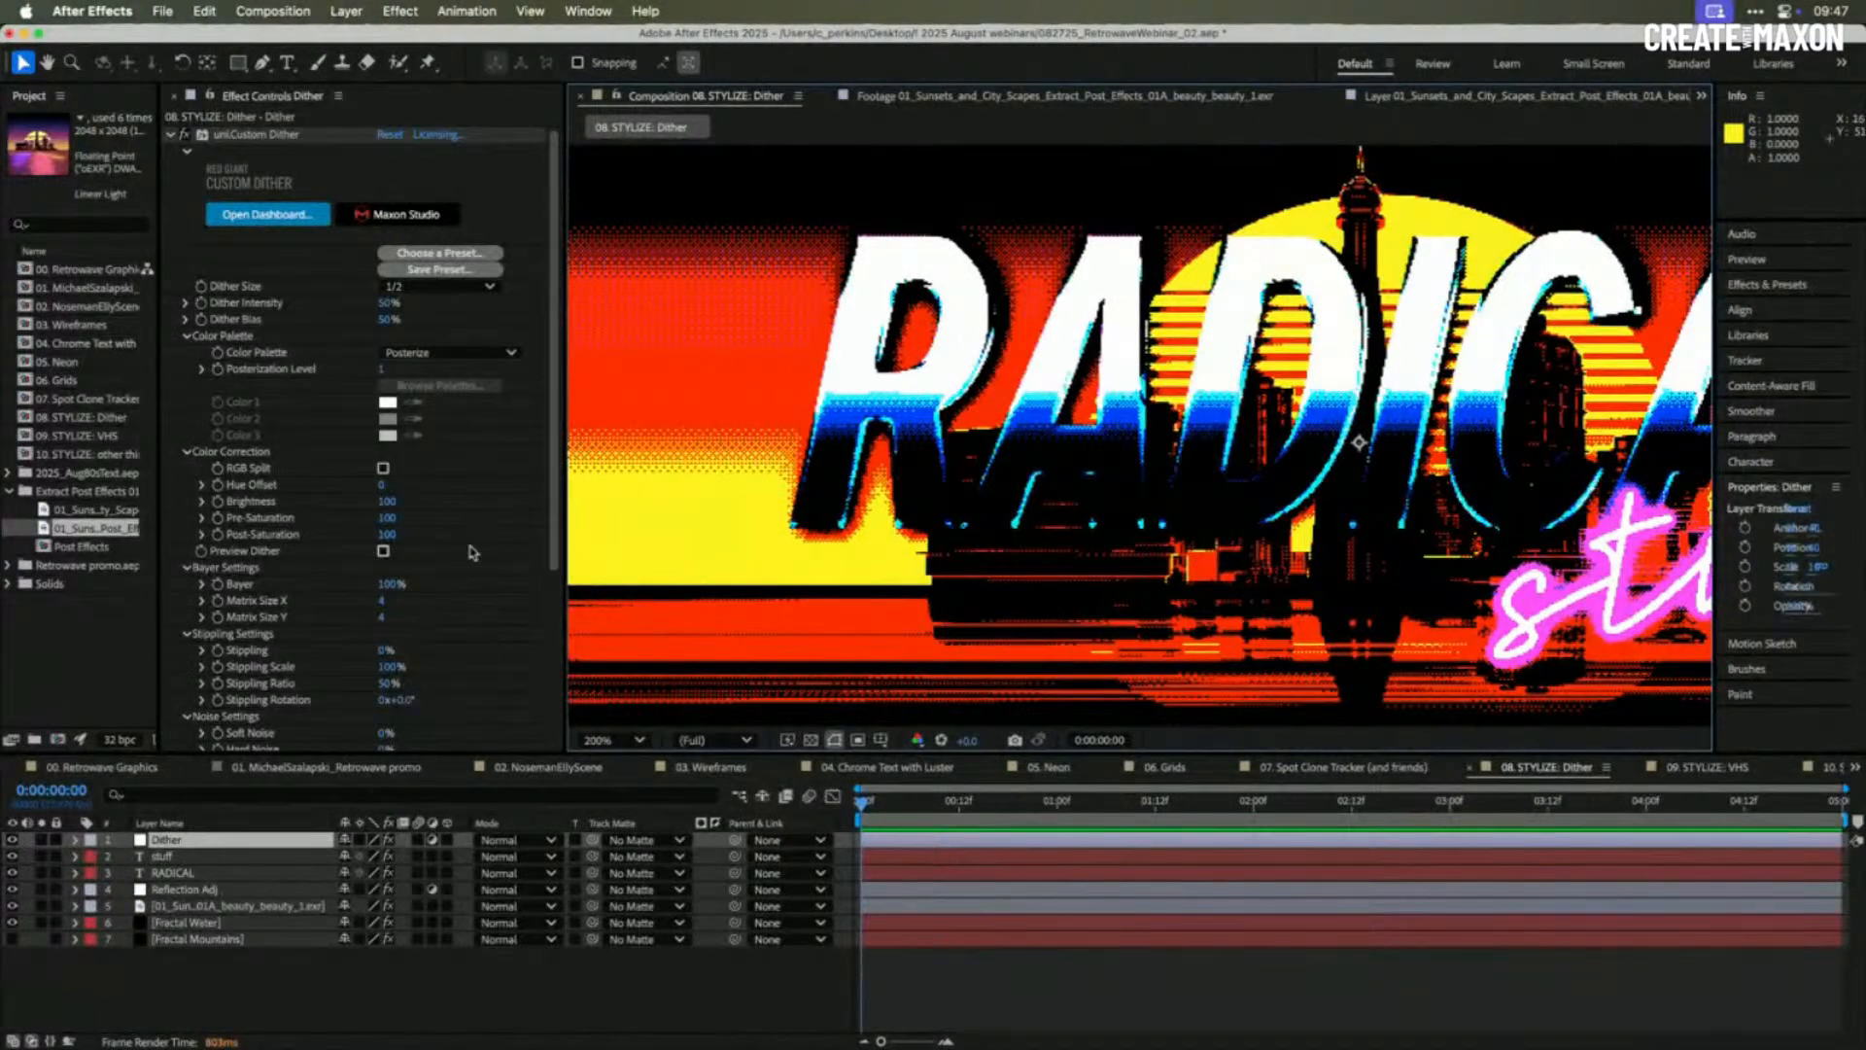
key(comma)
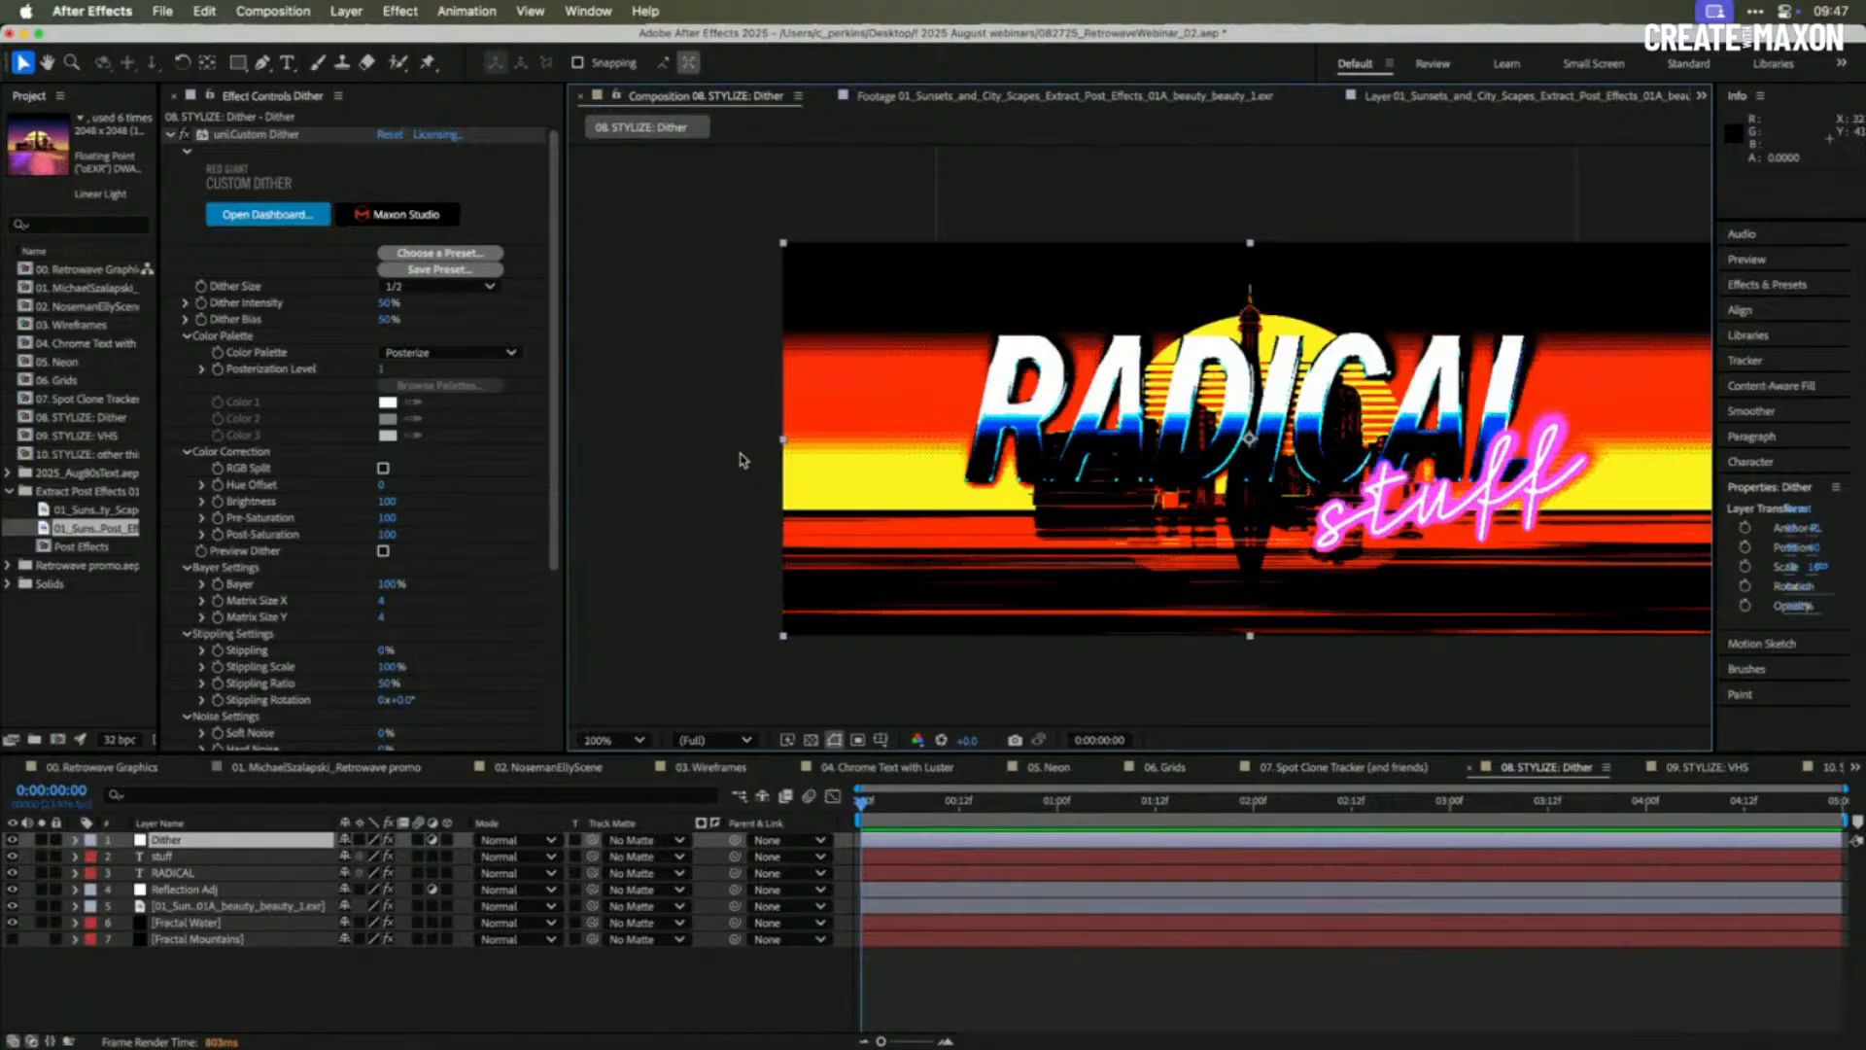
key(period)
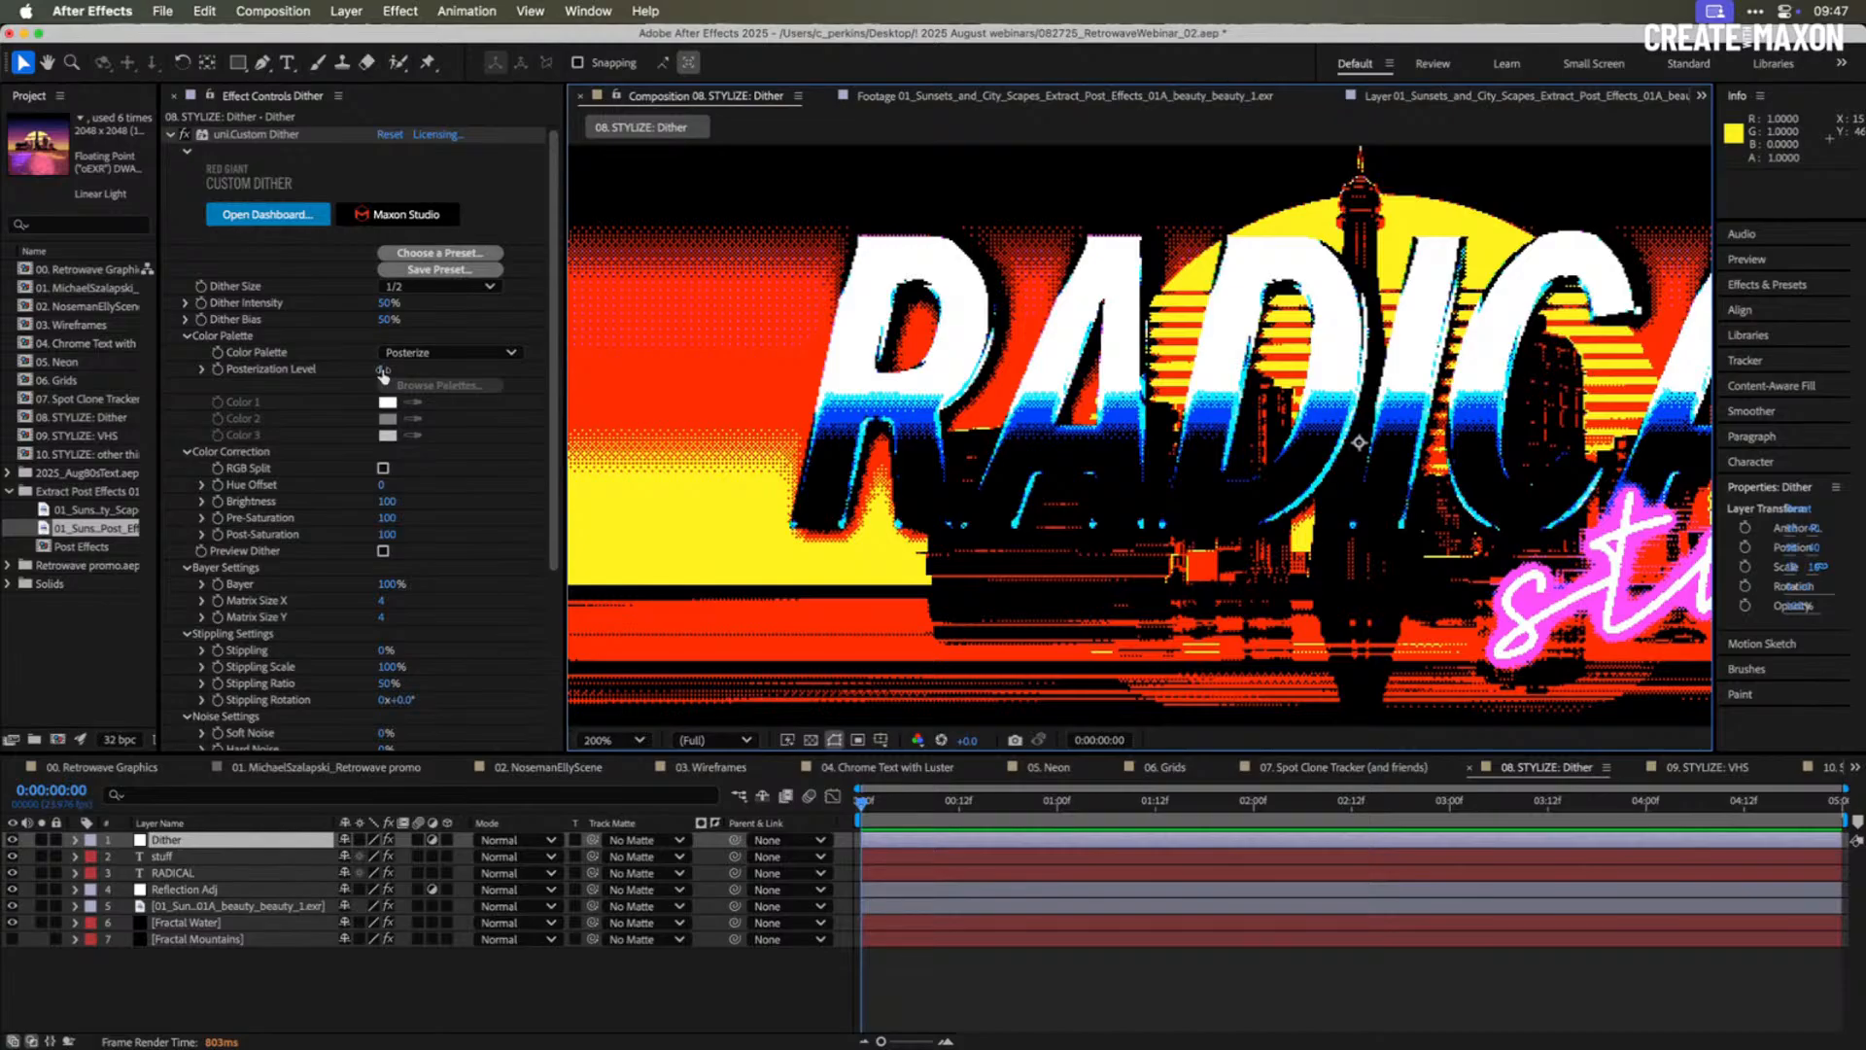
key(comma)
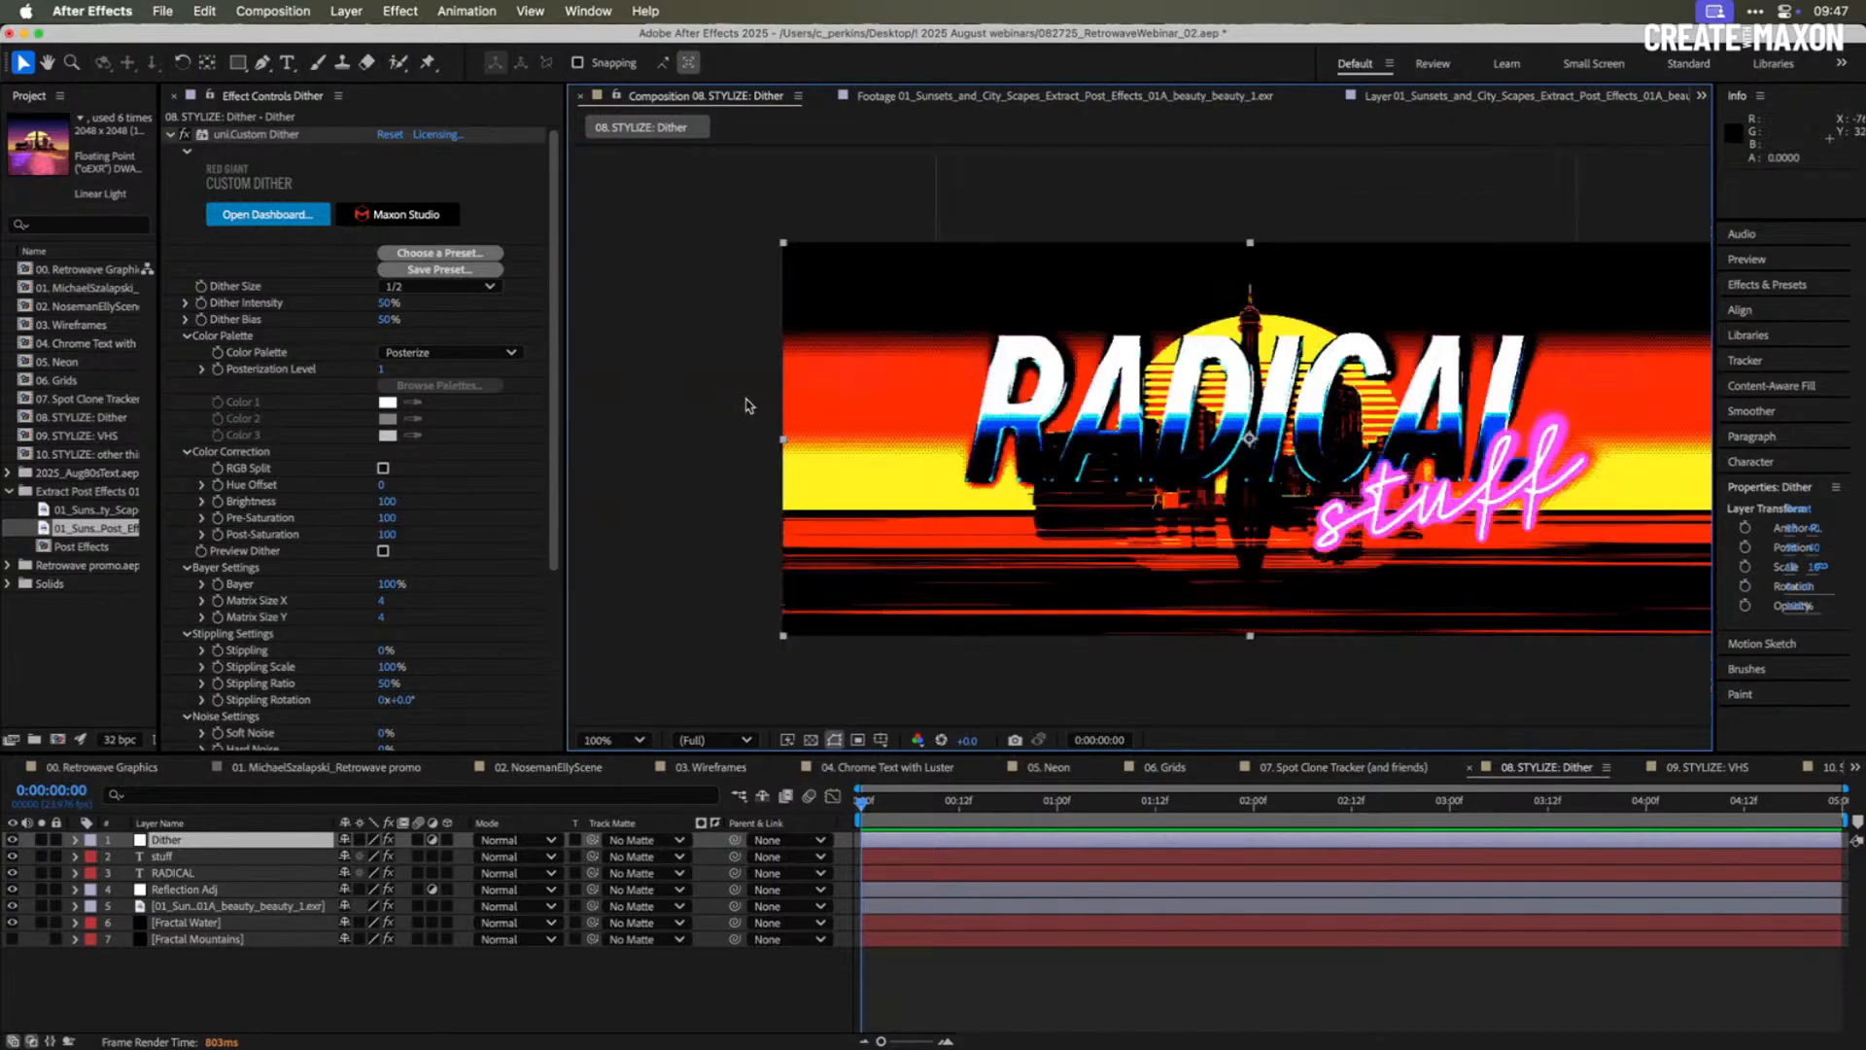
- Try Posterization Levels of 3 and 2 in the Custom Dither effect
click(382, 370)
text(3)
key(Return)
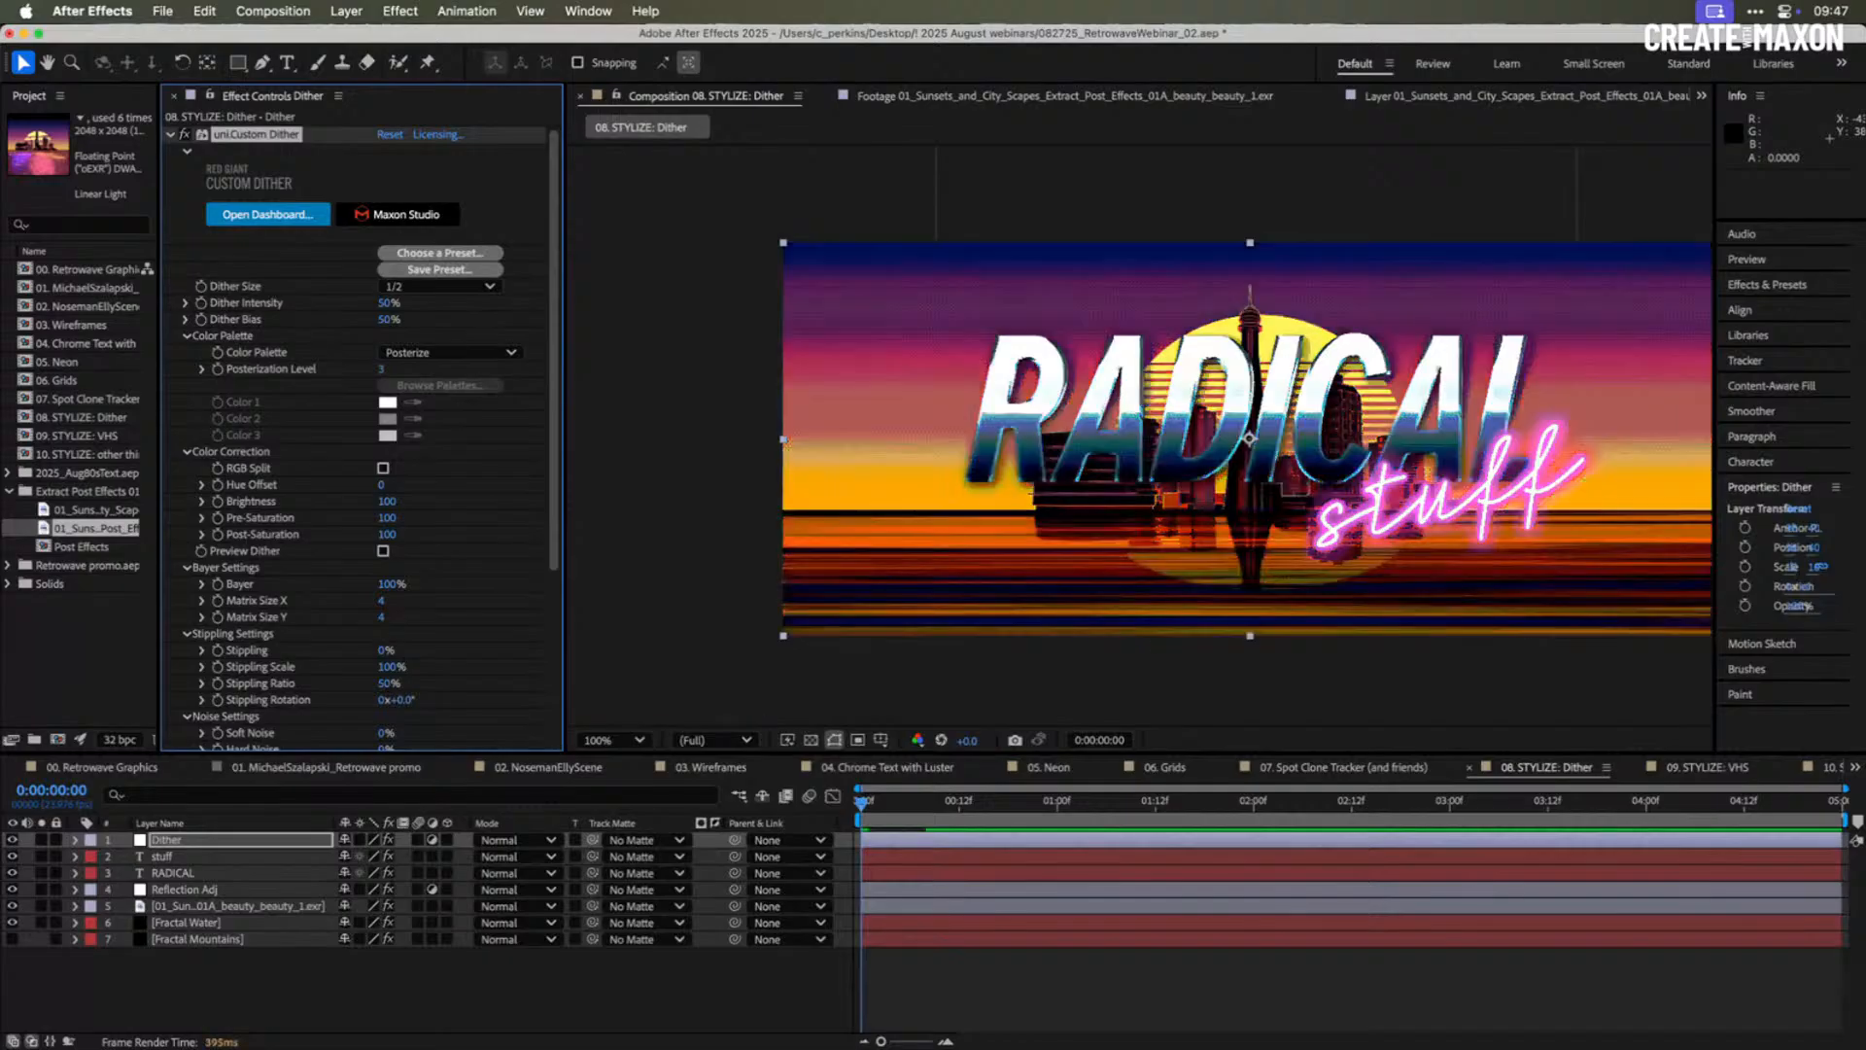
click(381, 370)
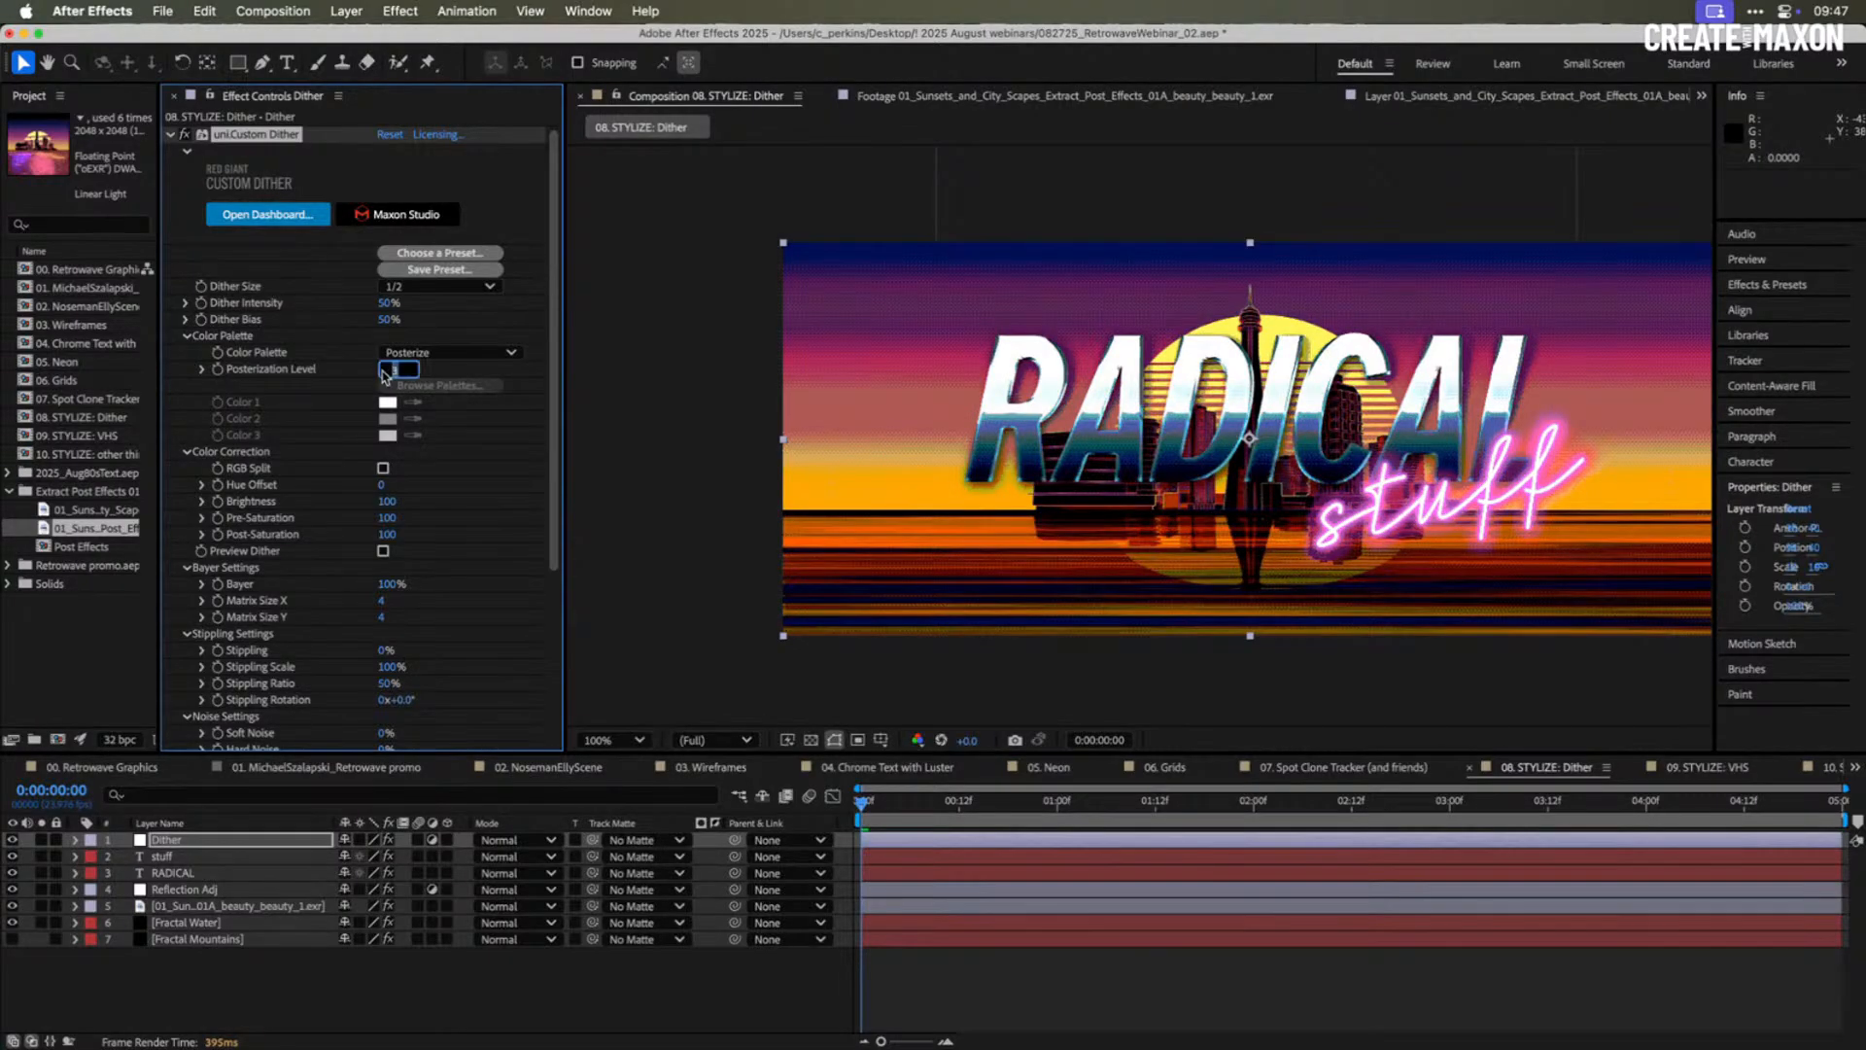
text(2)
key(Return)
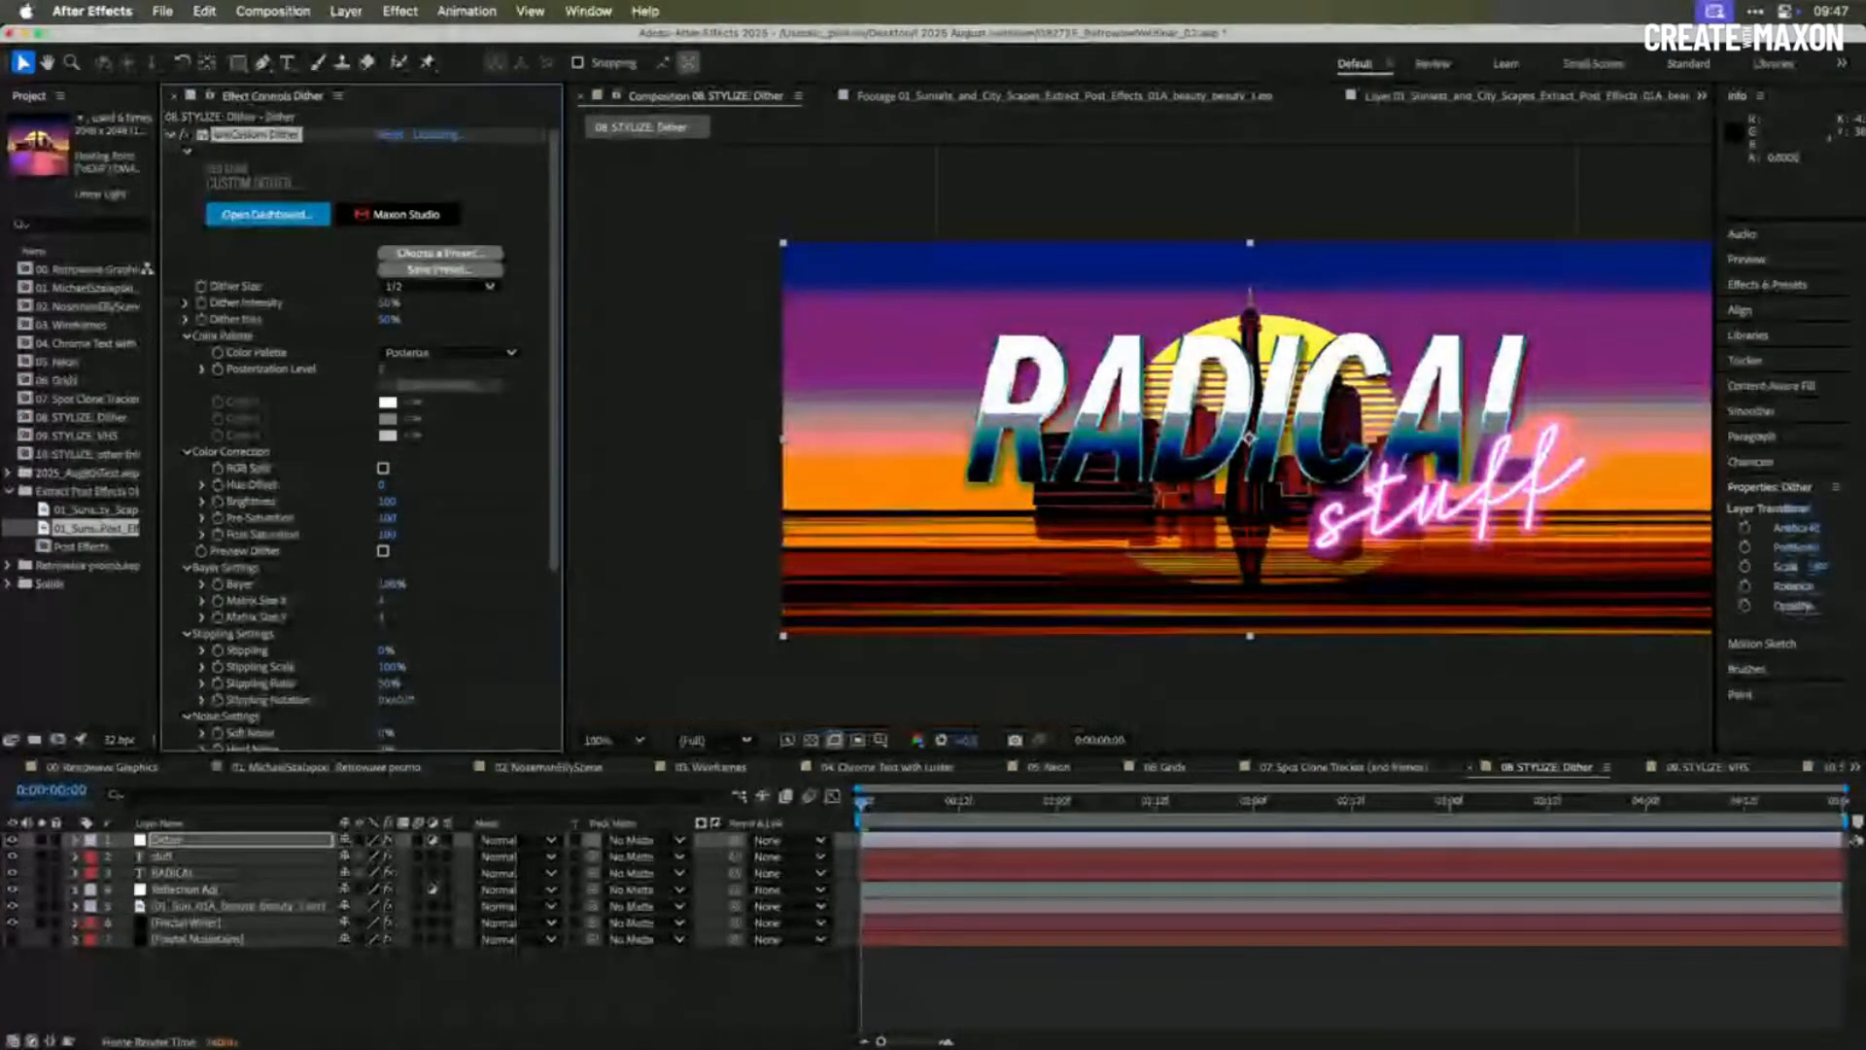
- Set the Custom Dither Posterization Level to 3 and check the dithering in the sky and lettering up close
click(381, 372)
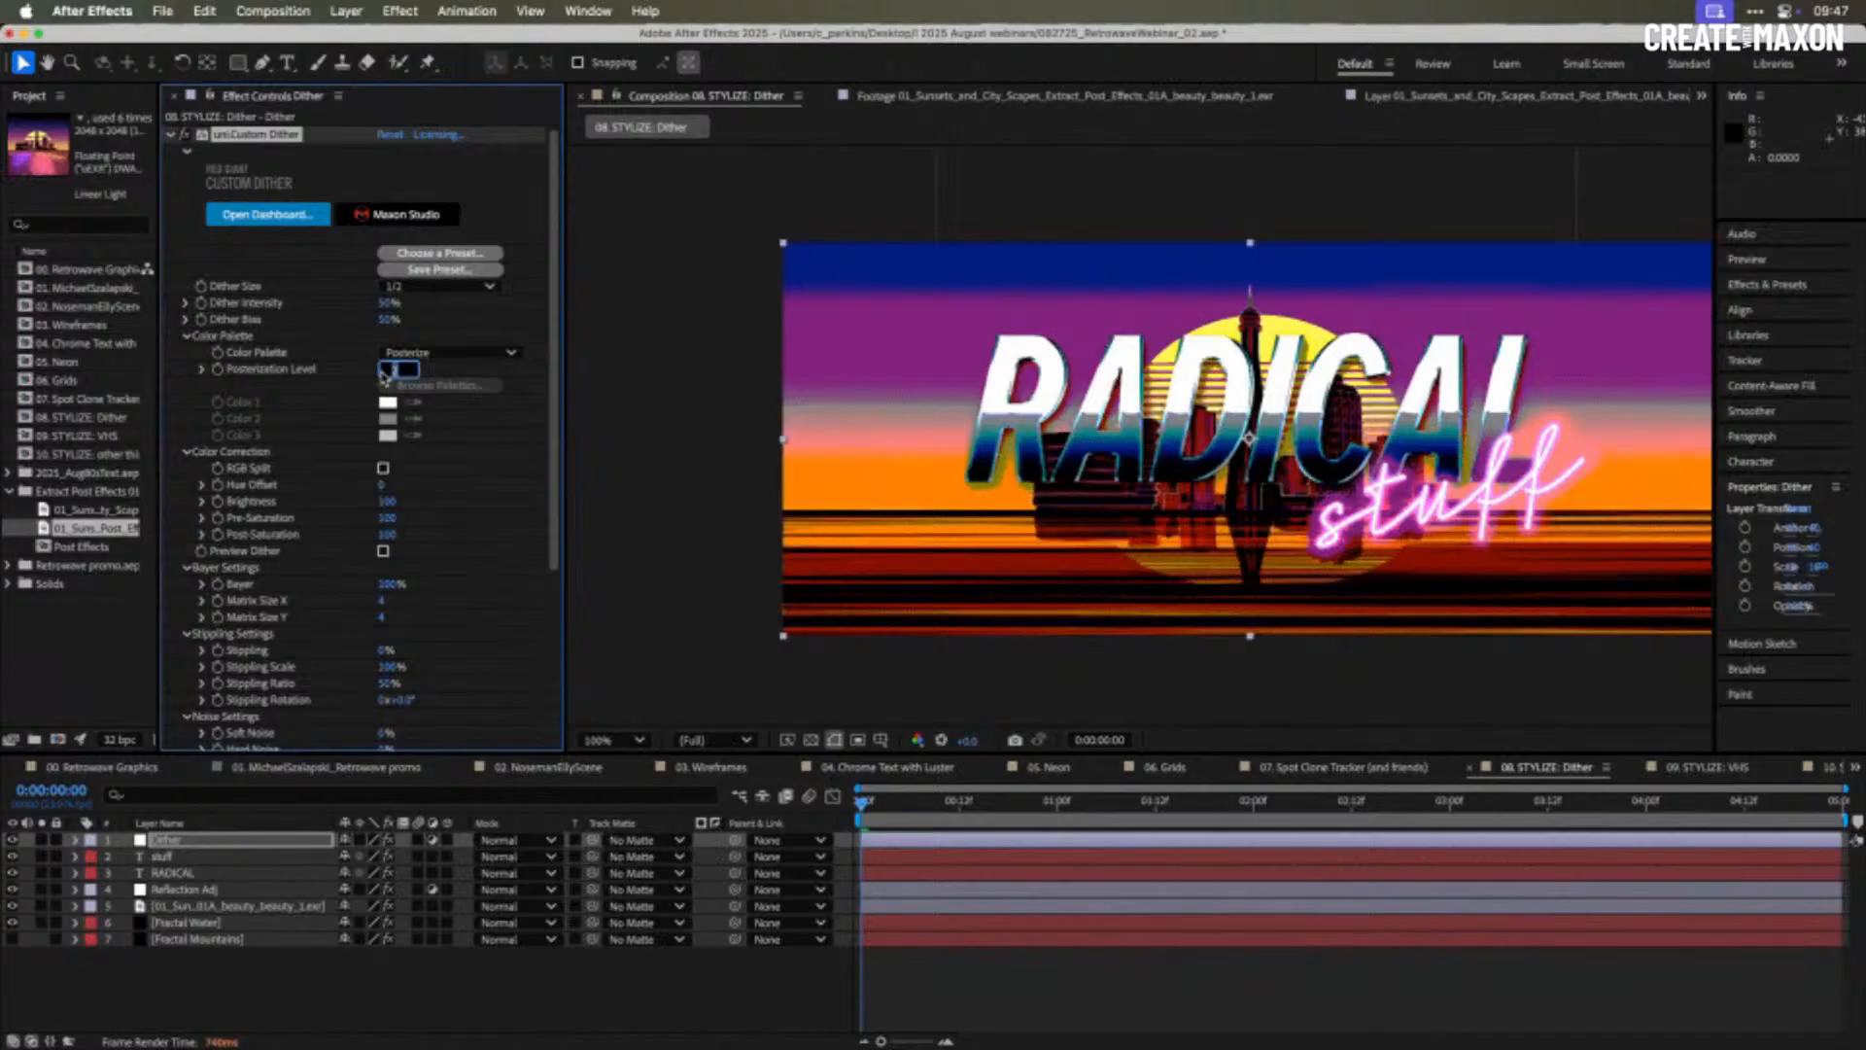
text(4)
key(Return)
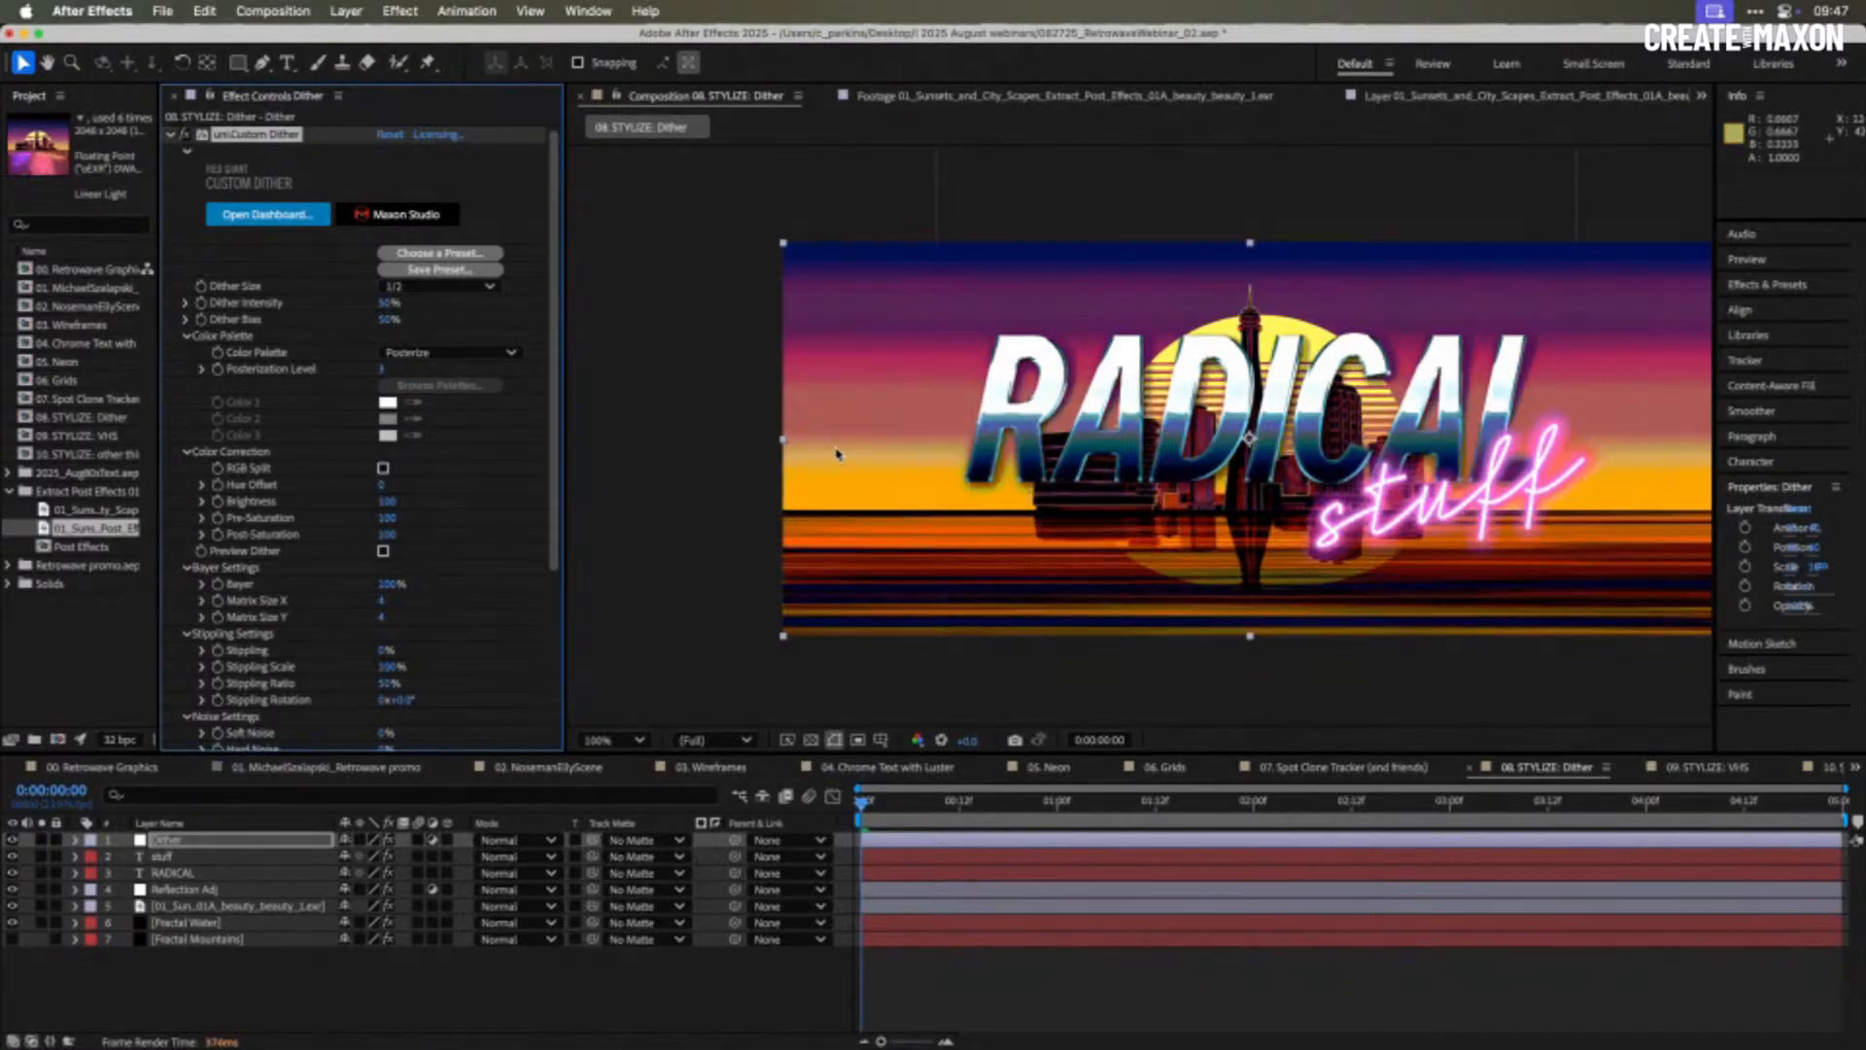
key(period)
drag(805, 380, 961, 518)
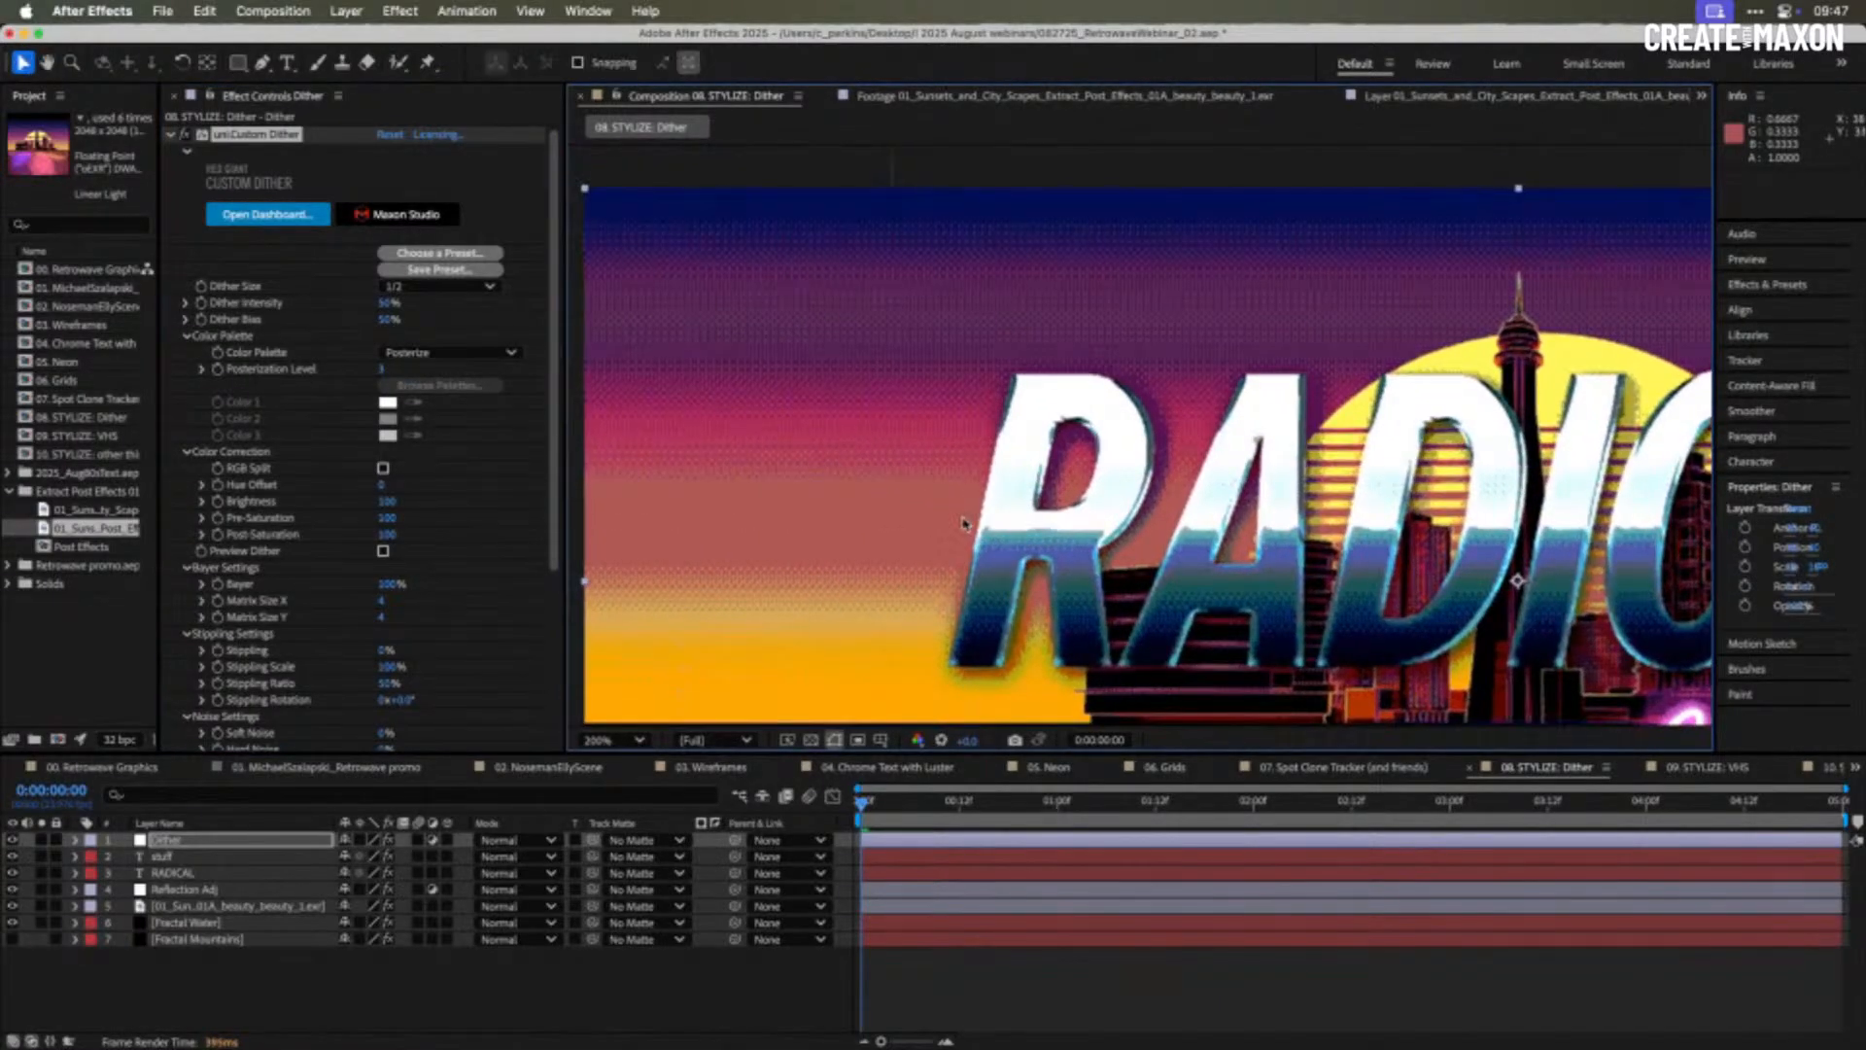
- Try a Custom Dither Size of None against 1/2 on the sky gradient and lettering, ending on 1/2
key(comma)
key(comma)
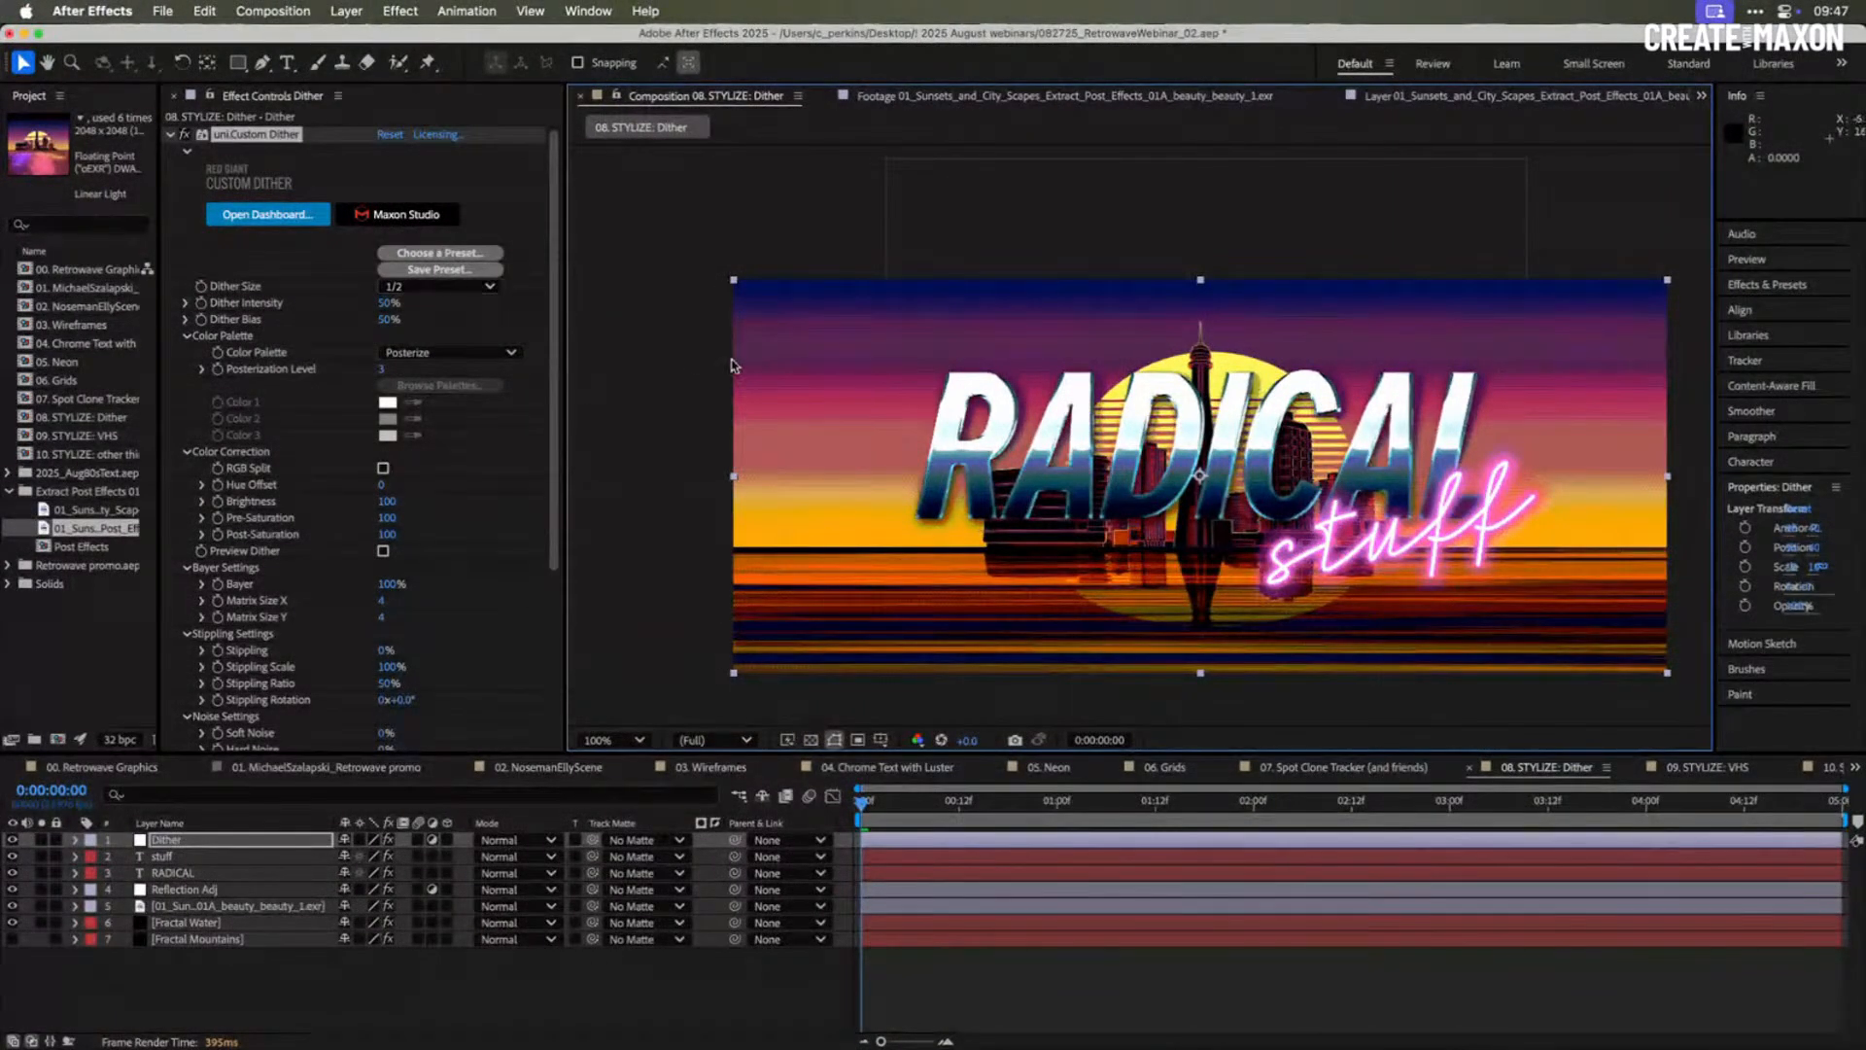
key(period)
drag(914, 301, 1040, 200)
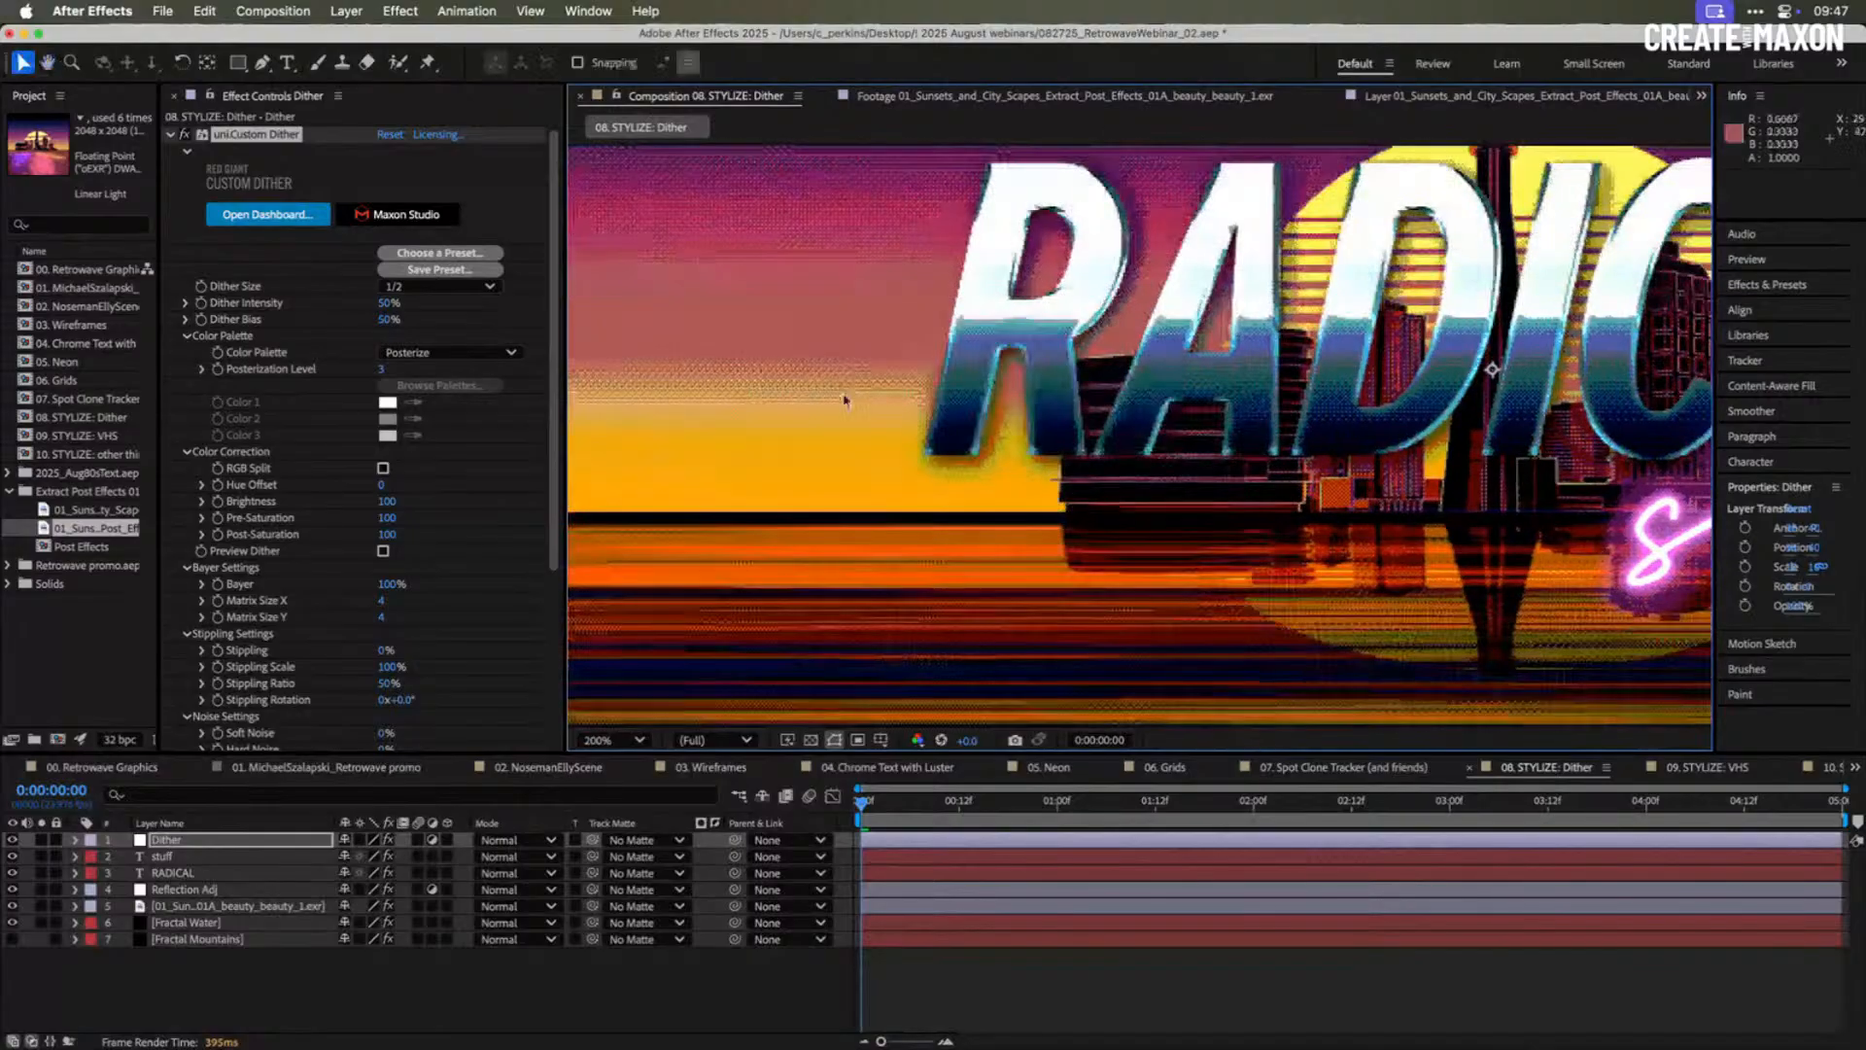
click(429, 288)
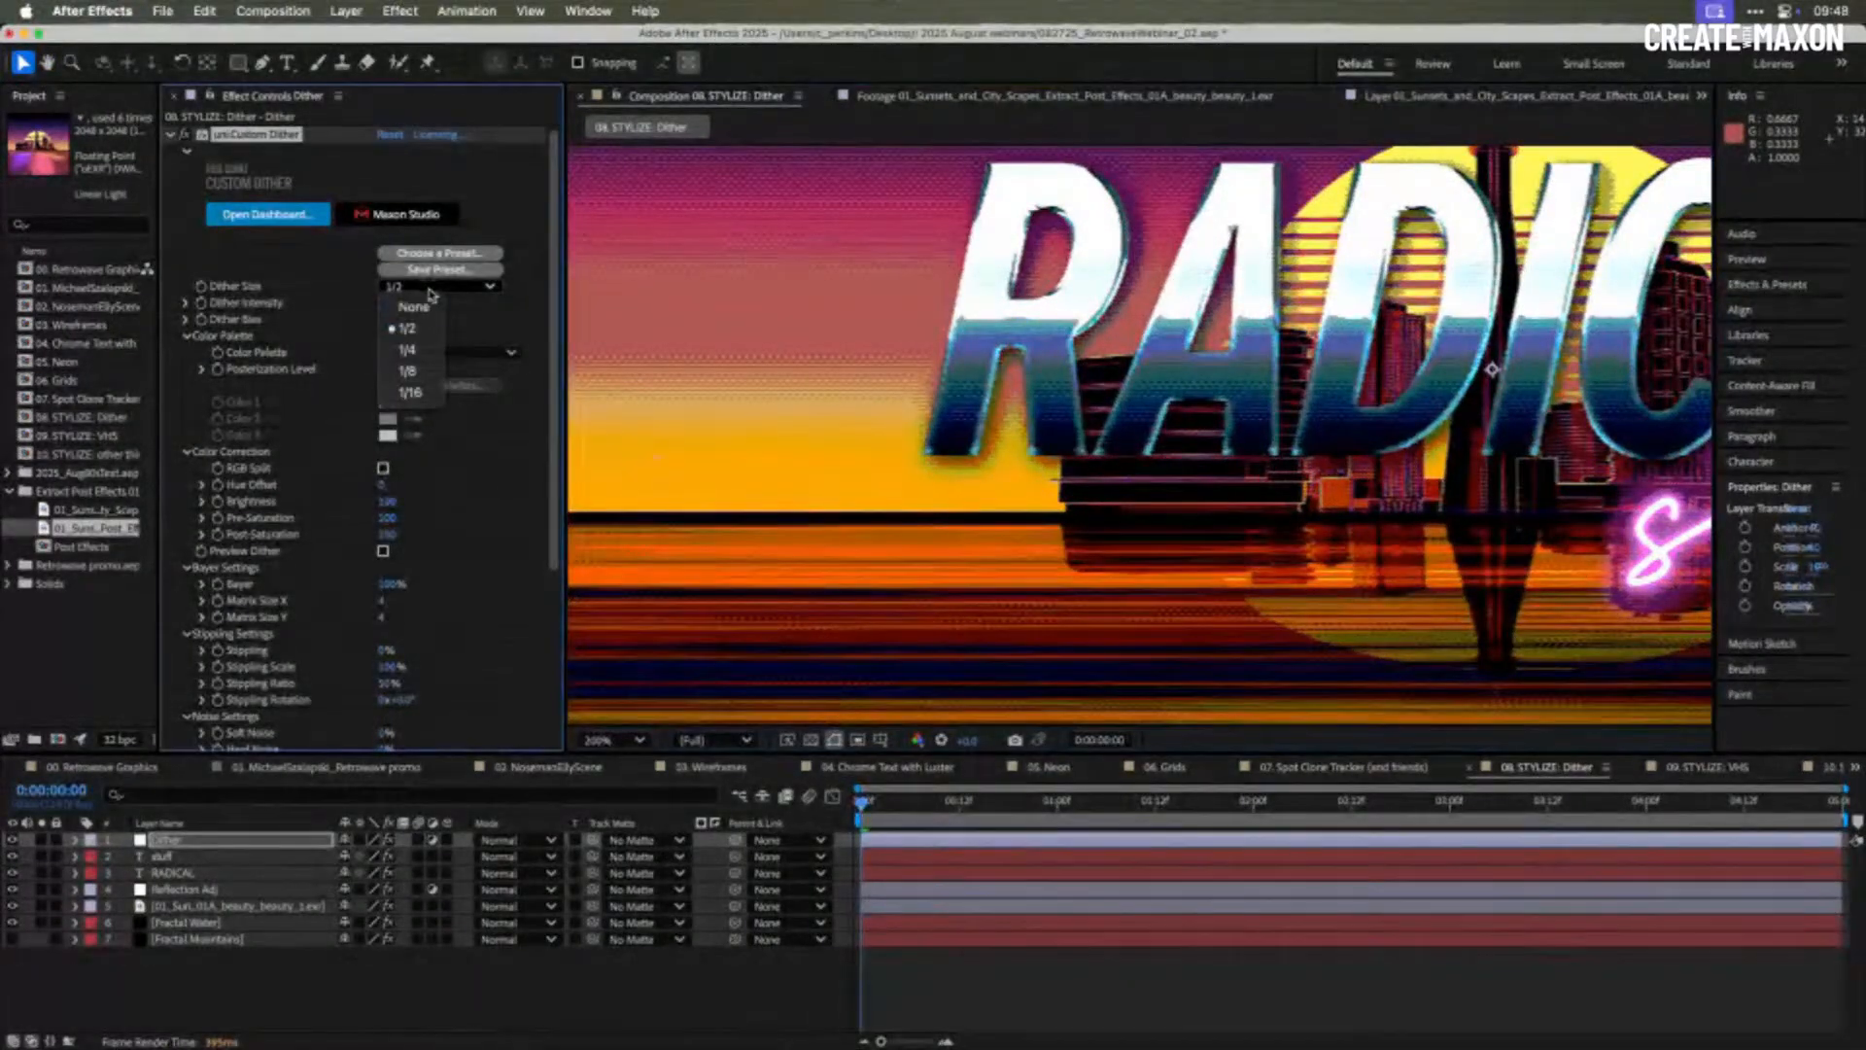
click(440, 294)
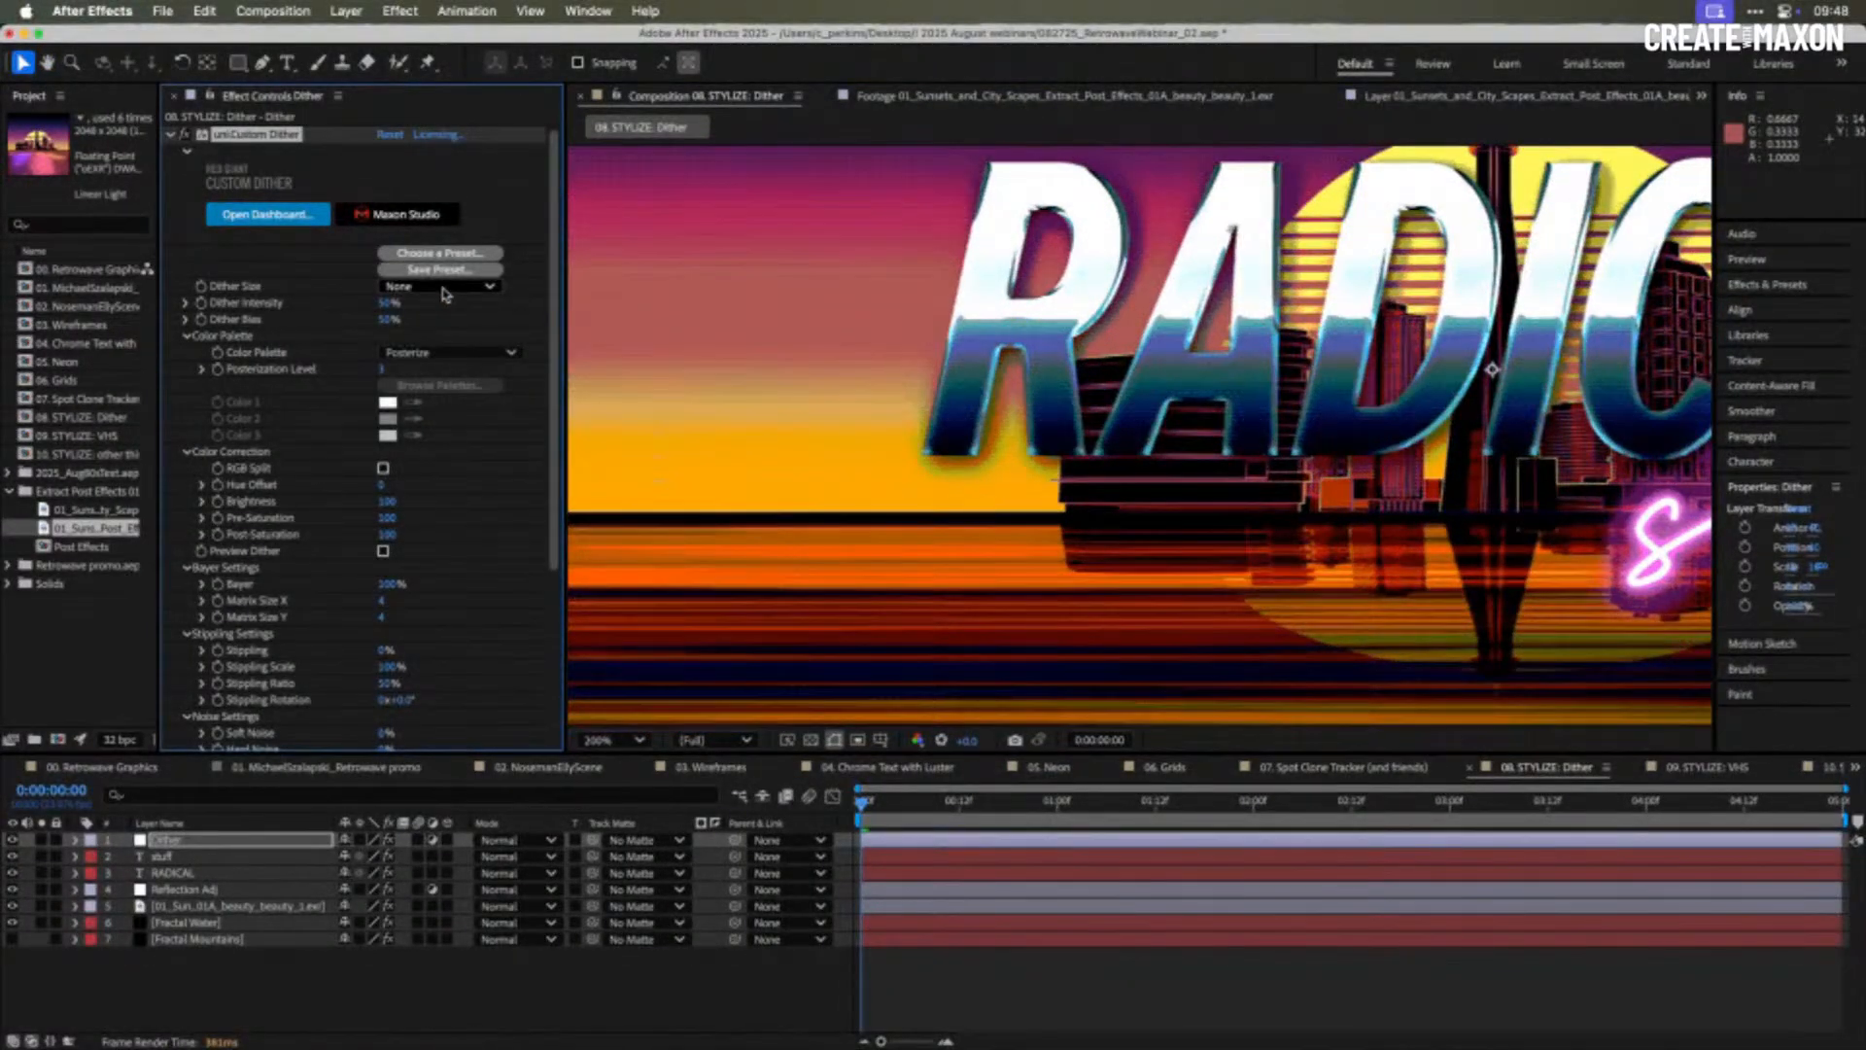
click(443, 288)
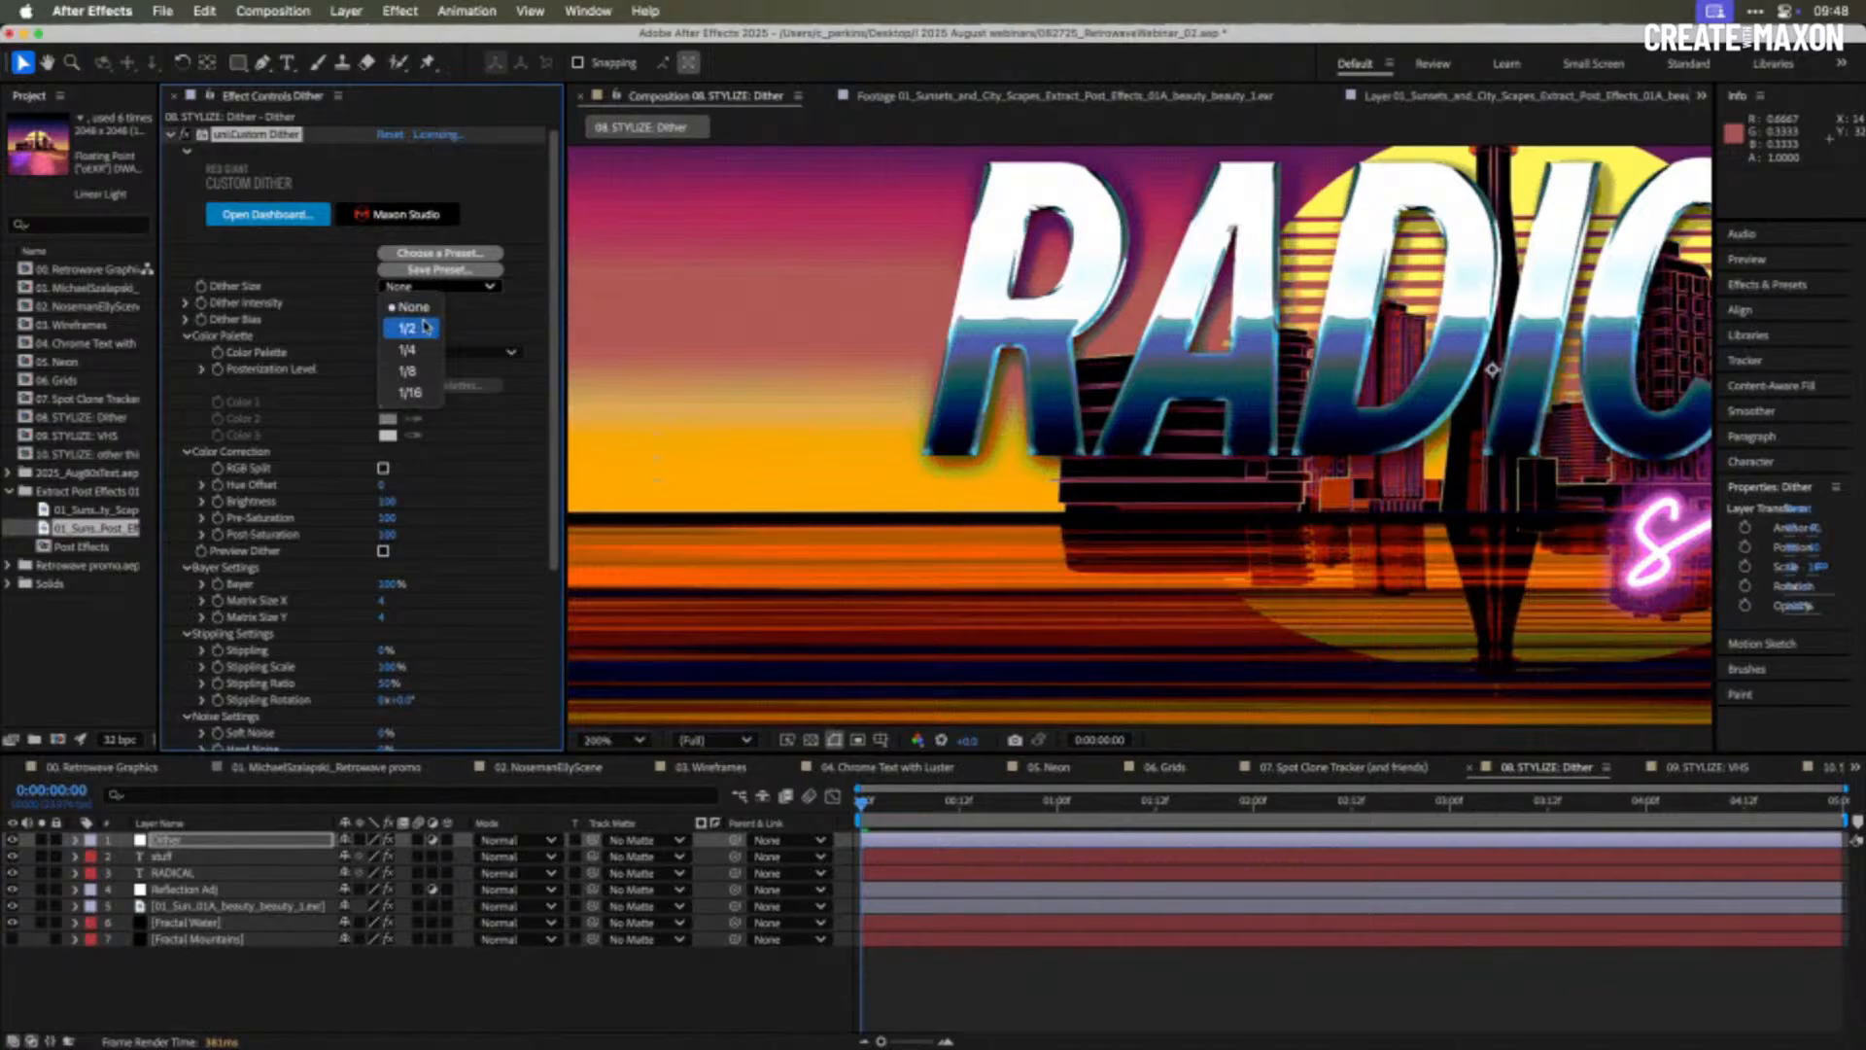
click(429, 310)
- Try Custom Dither Sizes of 1/4 and 1/16 and check the pixelation across the whole title composition
click(429, 290)
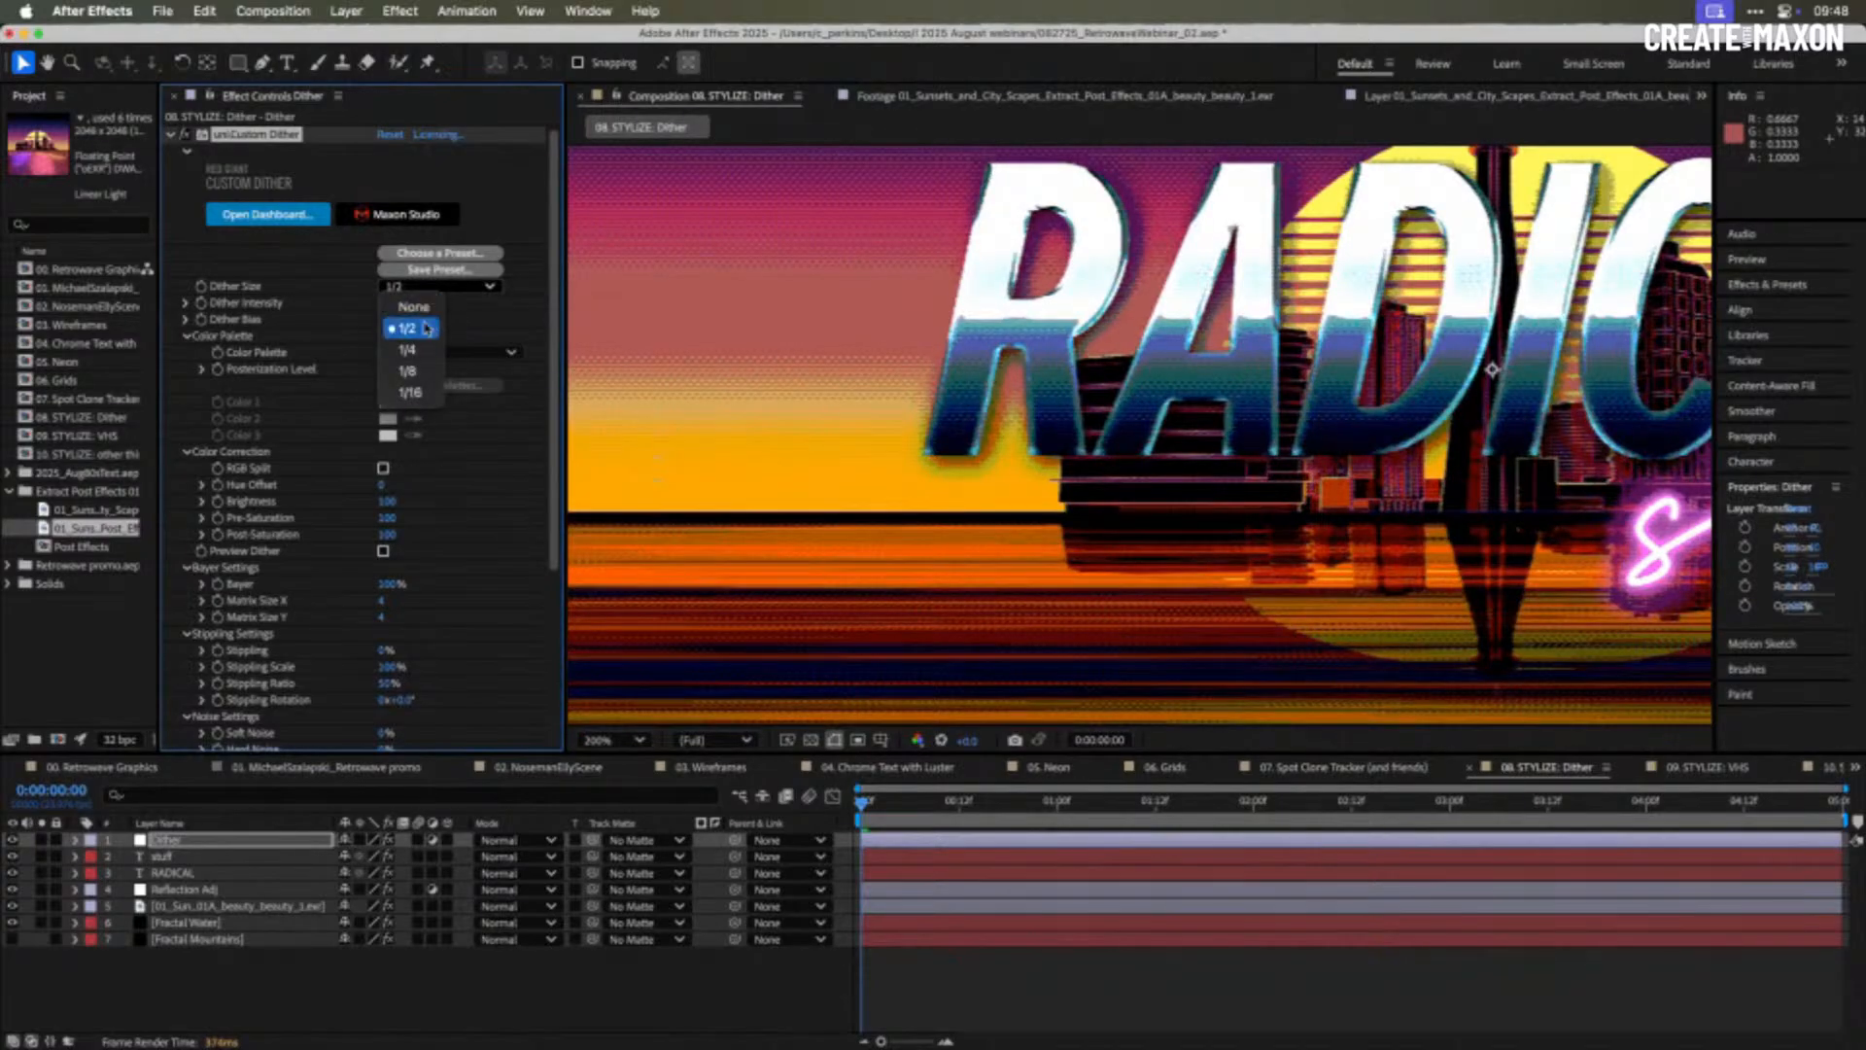
click(422, 352)
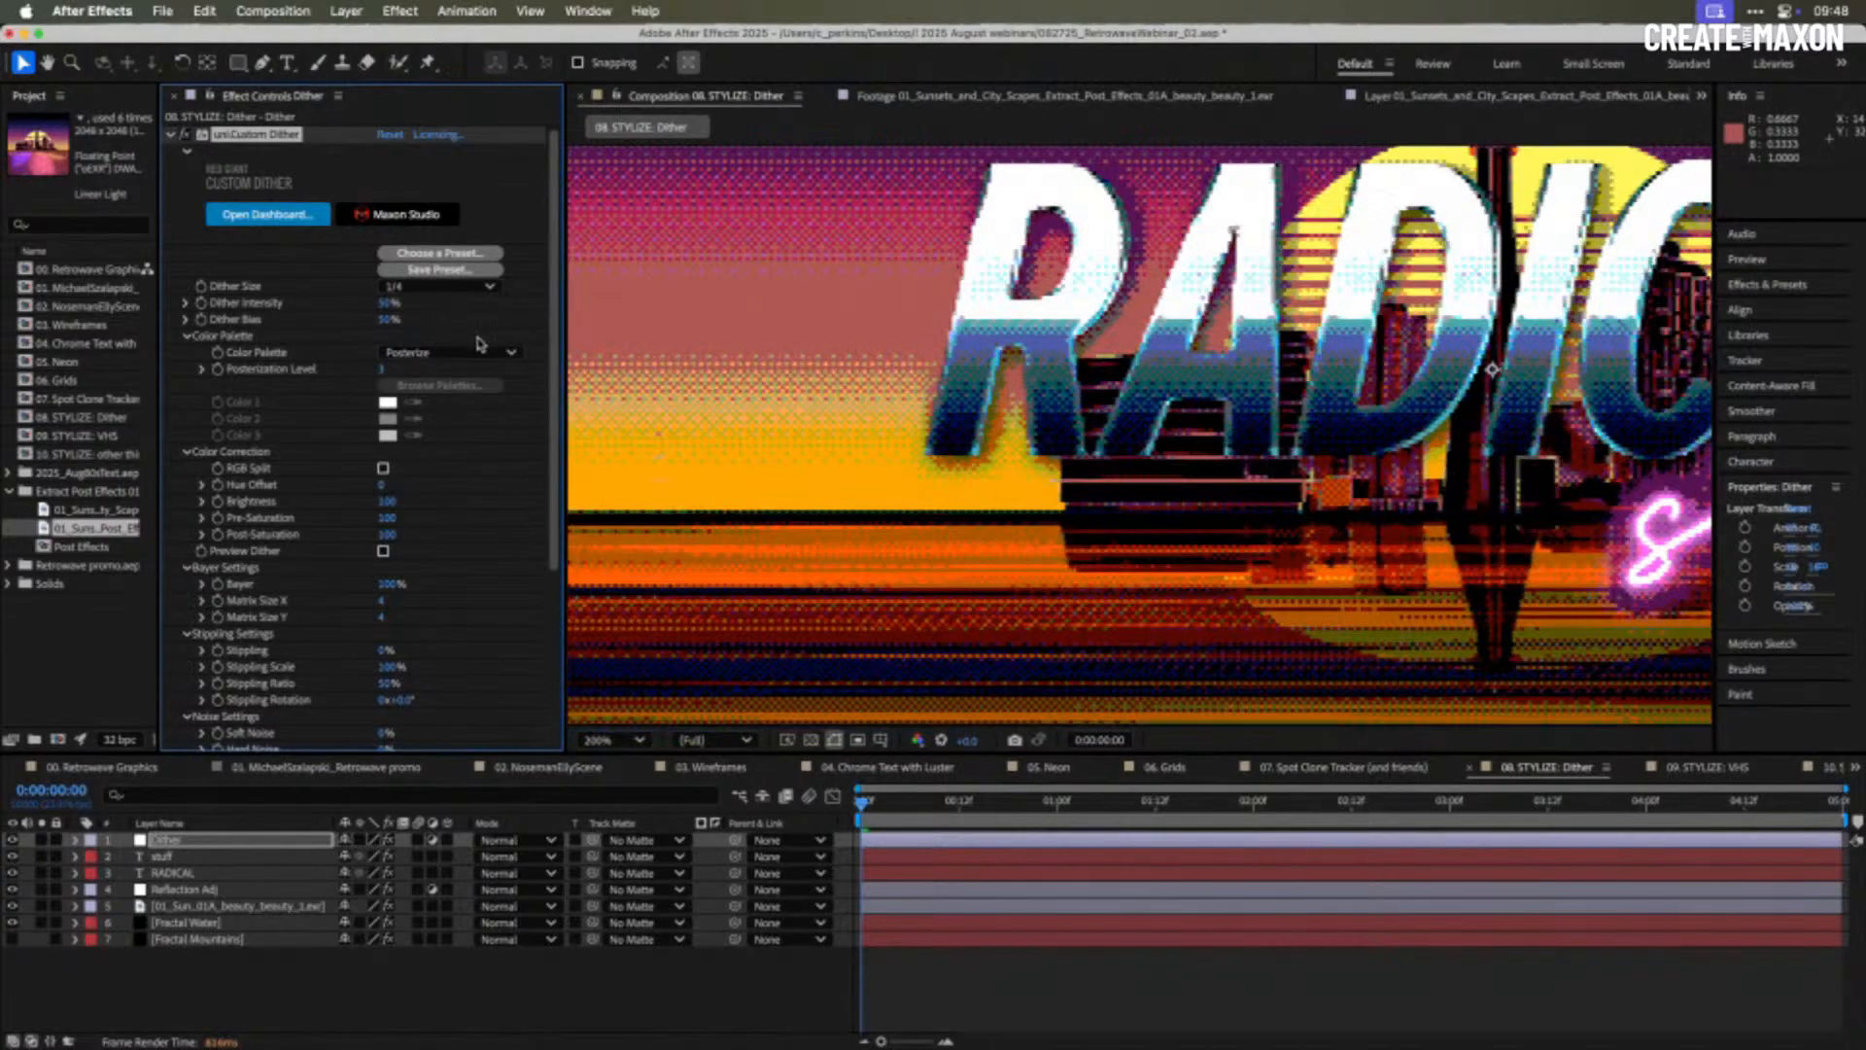
click(439, 286)
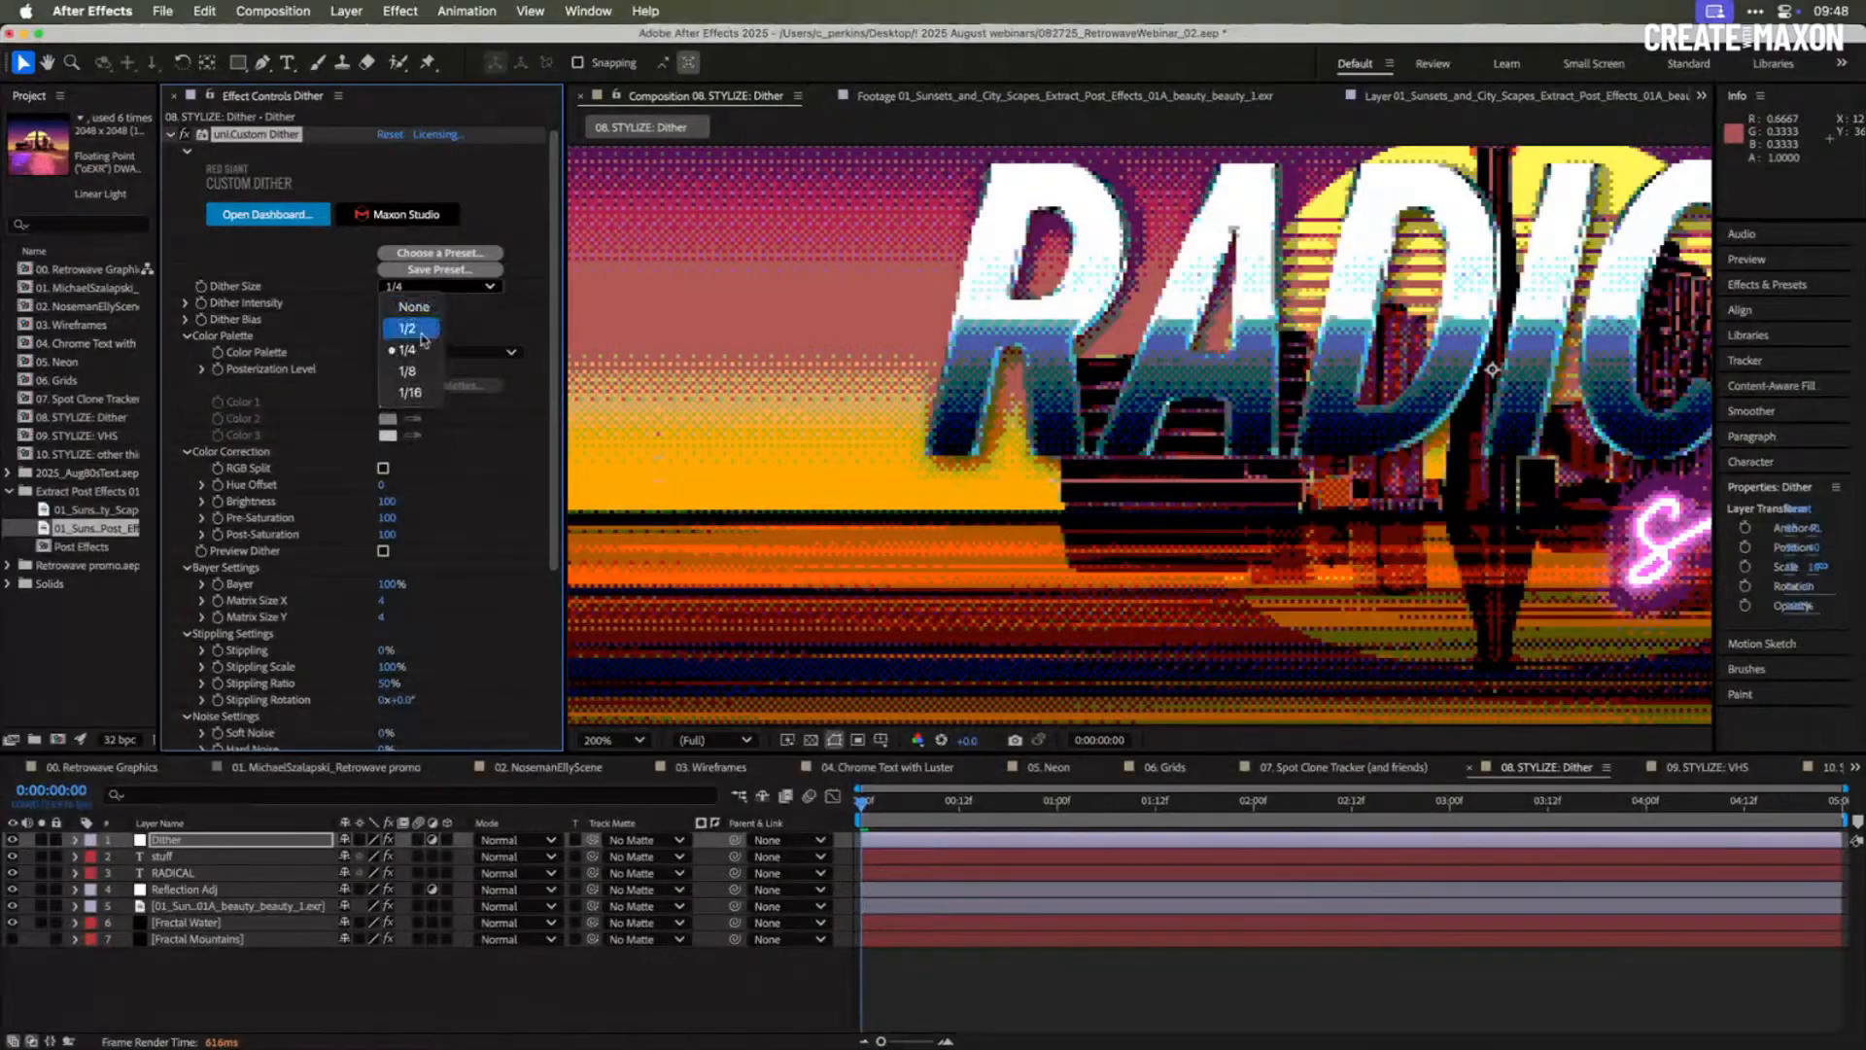
click(411, 392)
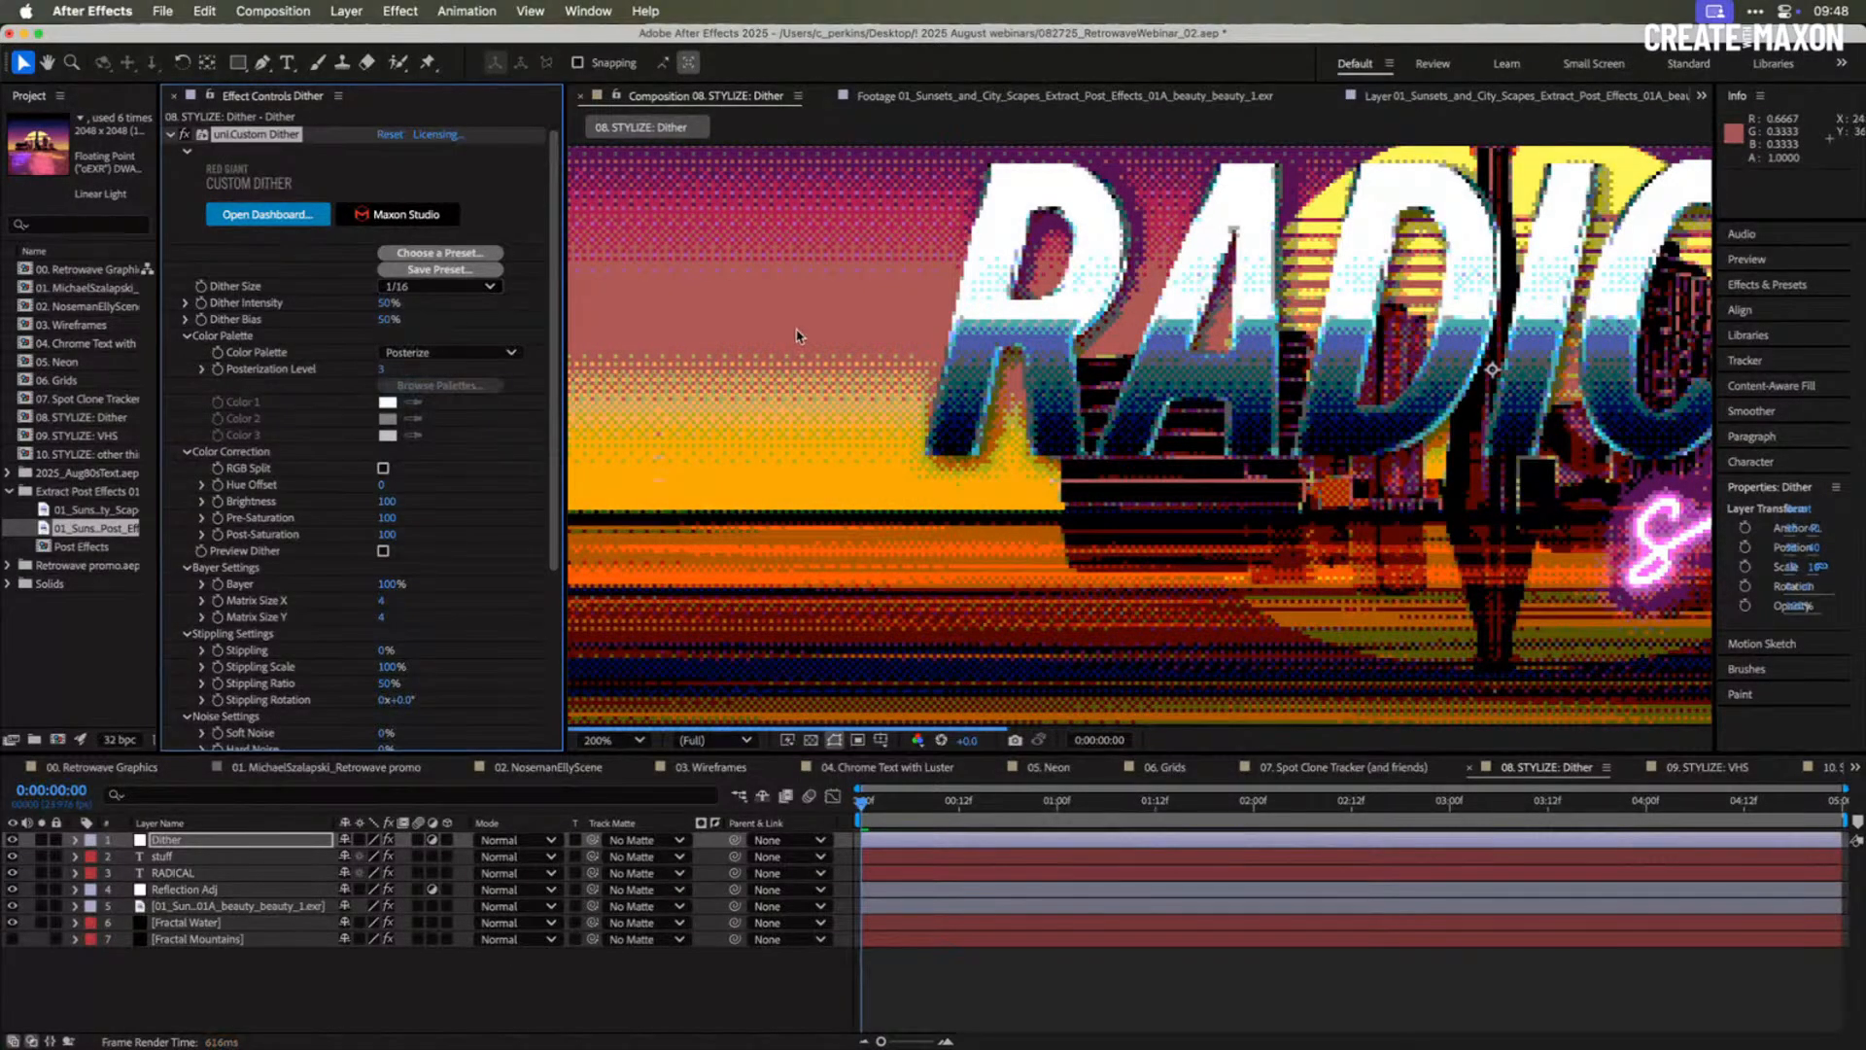
scroll(955, 340, down, 2)
key(h)
drag(956, 341, 365, 257)
key(v)
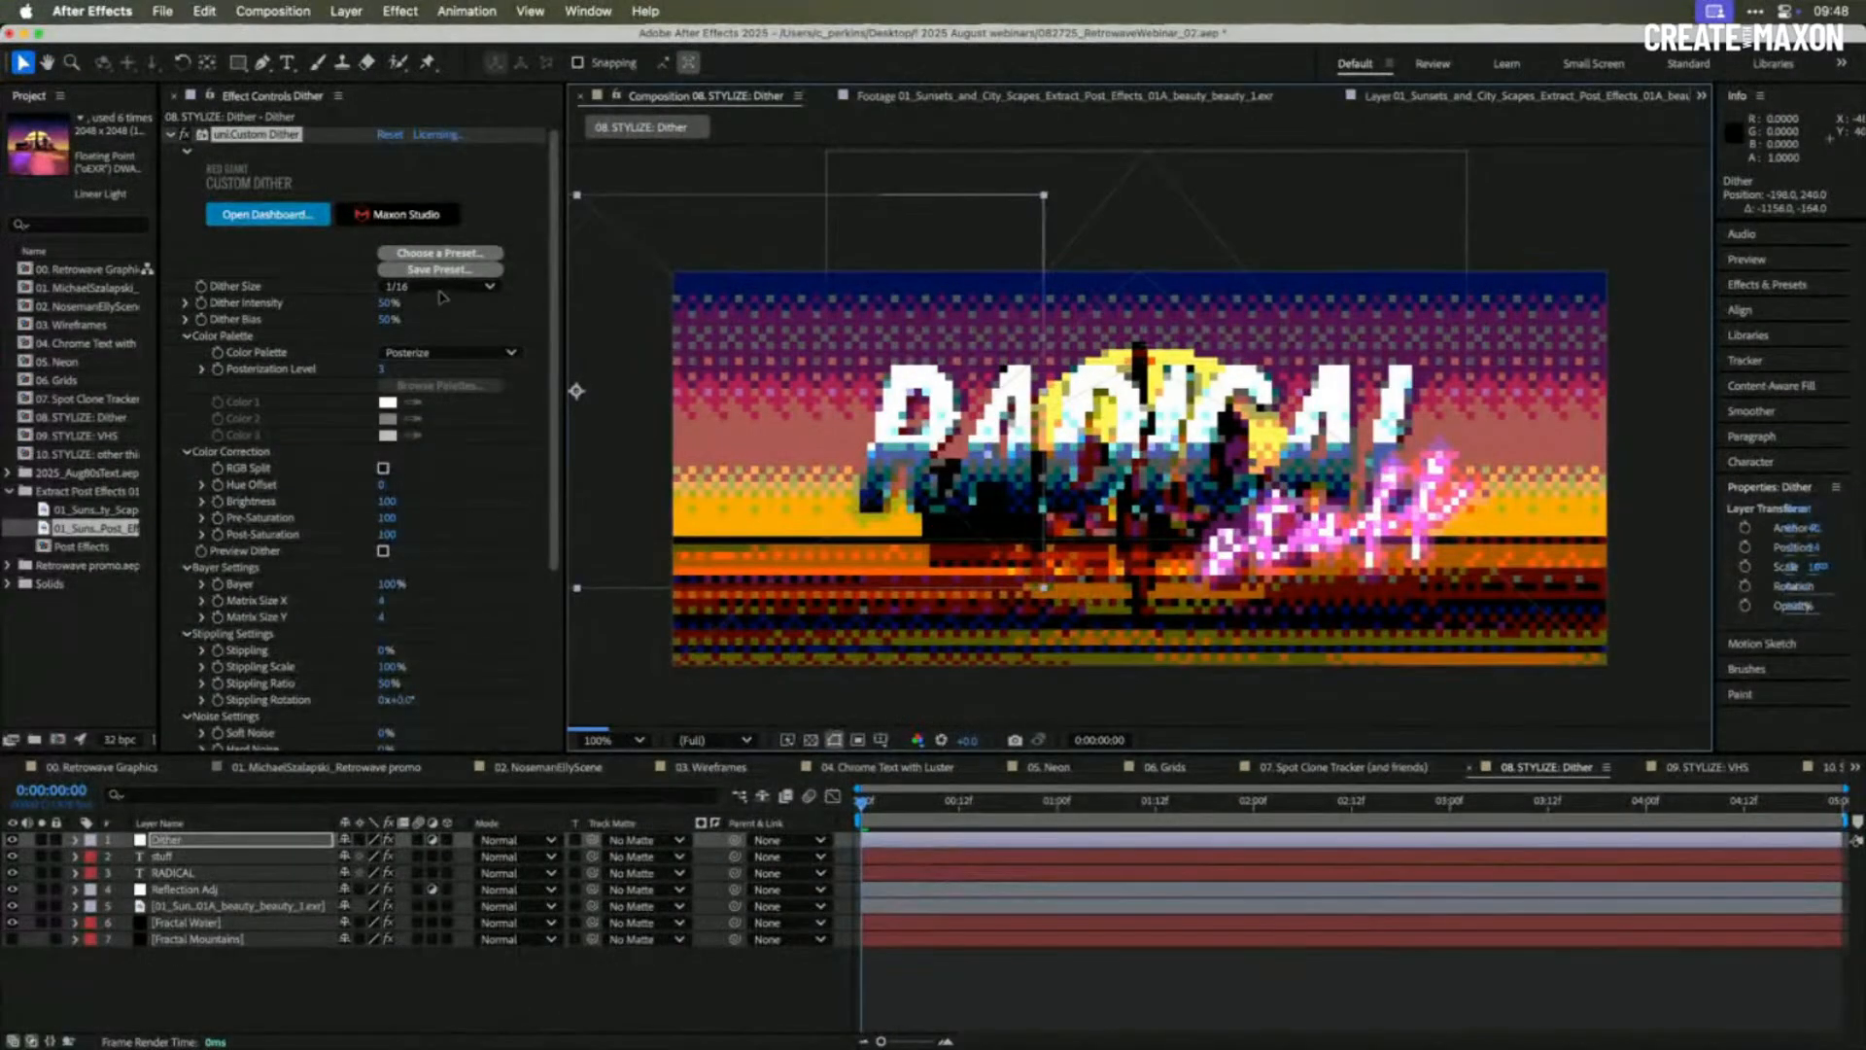
- Try a Custom Dither Size of 1/8 and undo that change
click(438, 286)
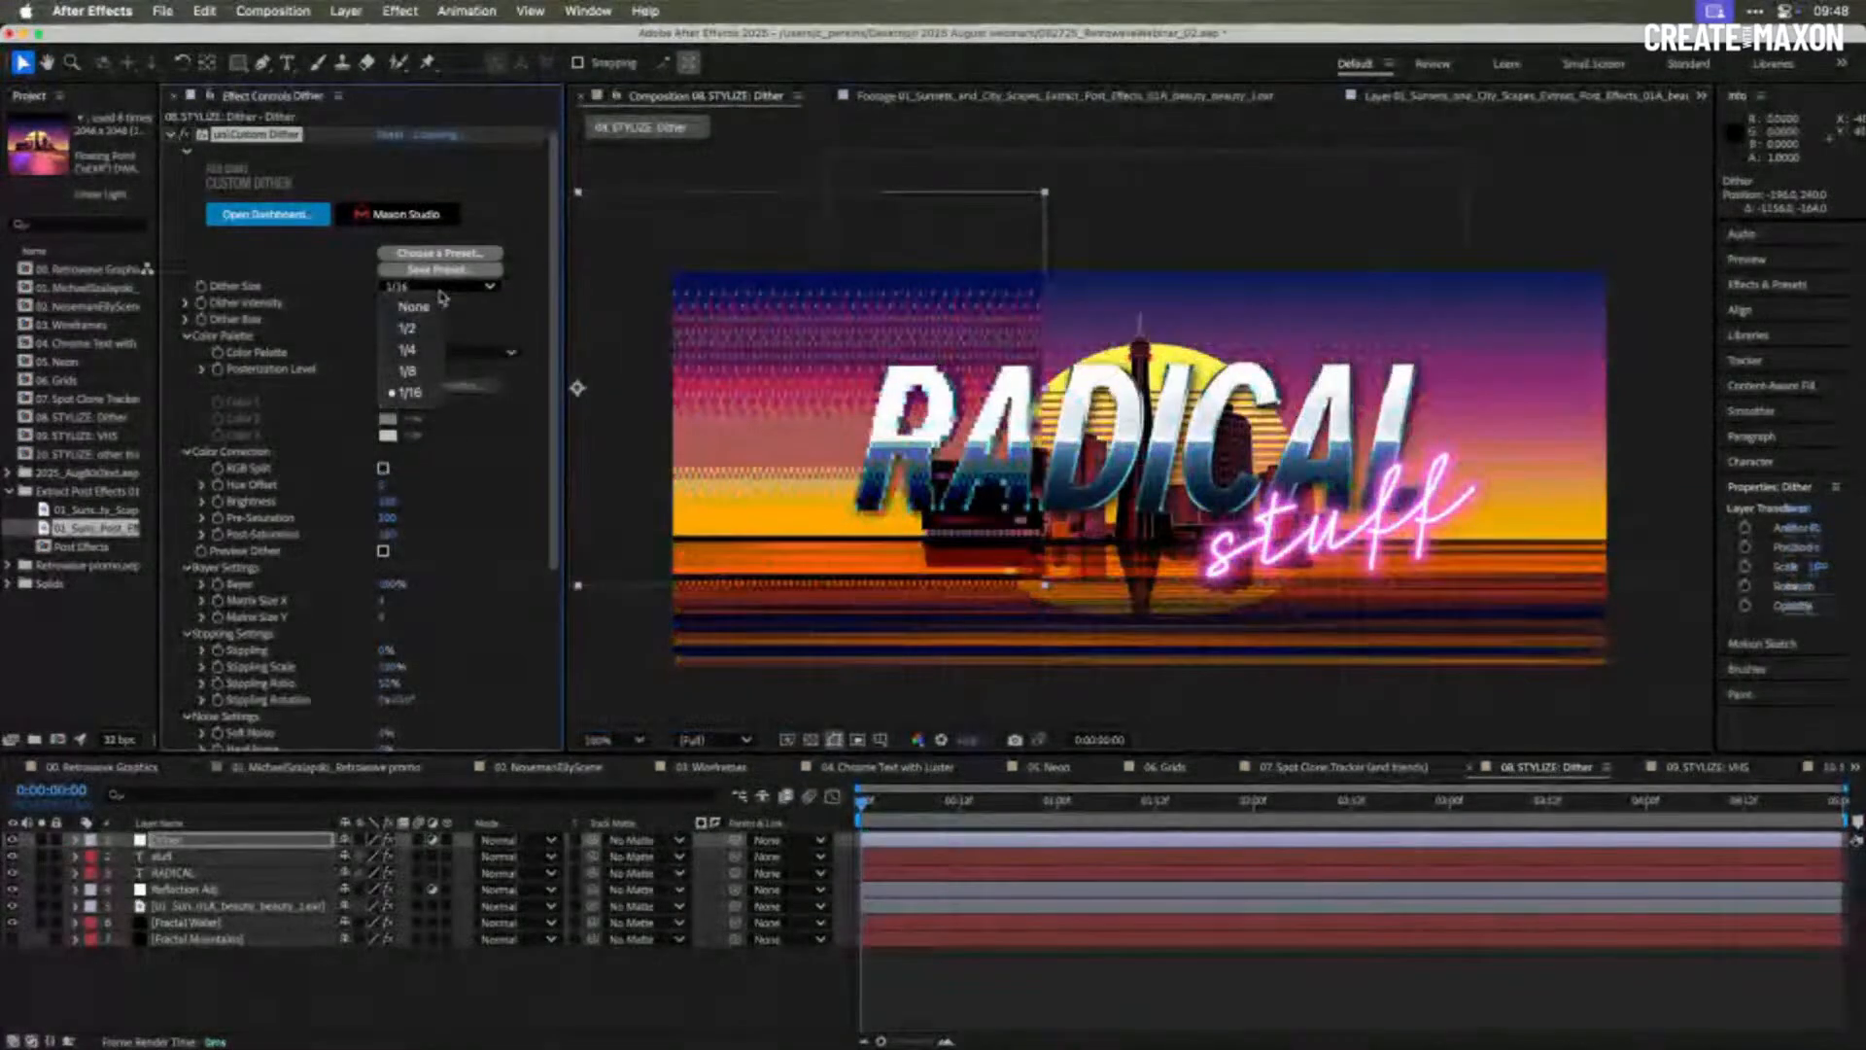
click(427, 376)
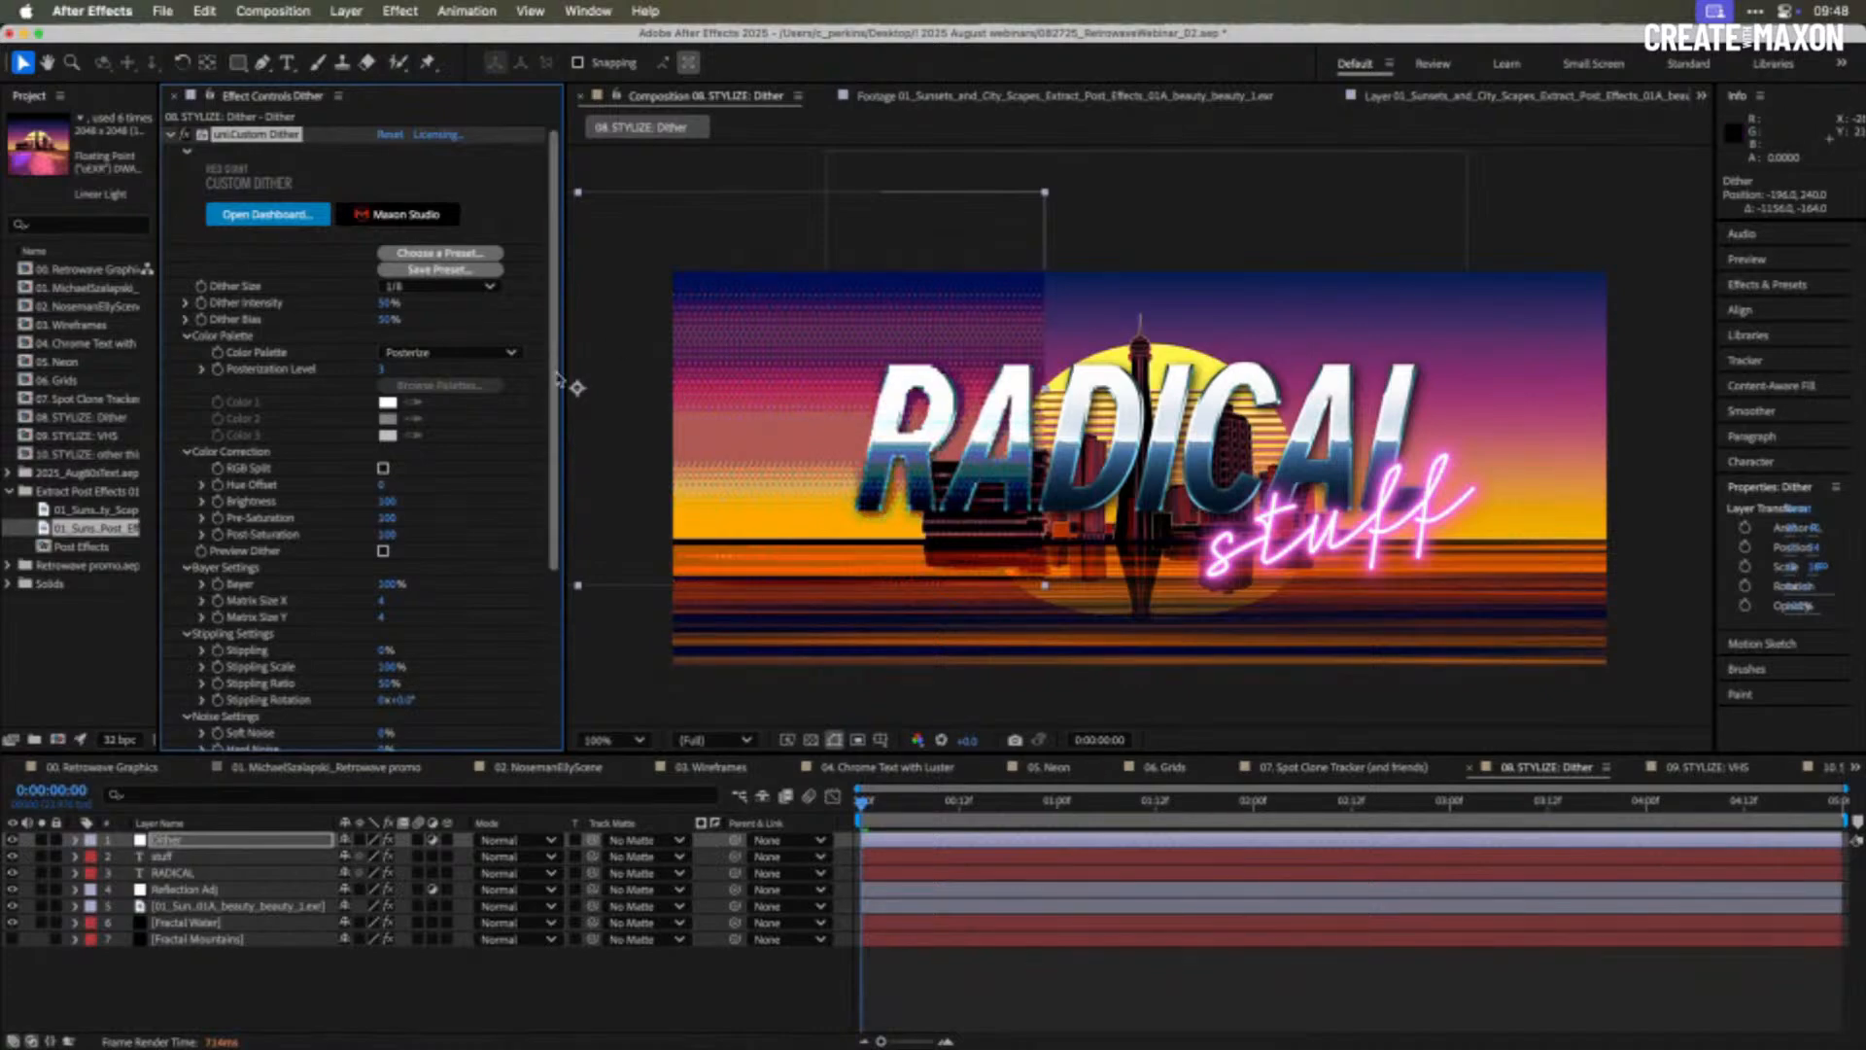
key(super+z)
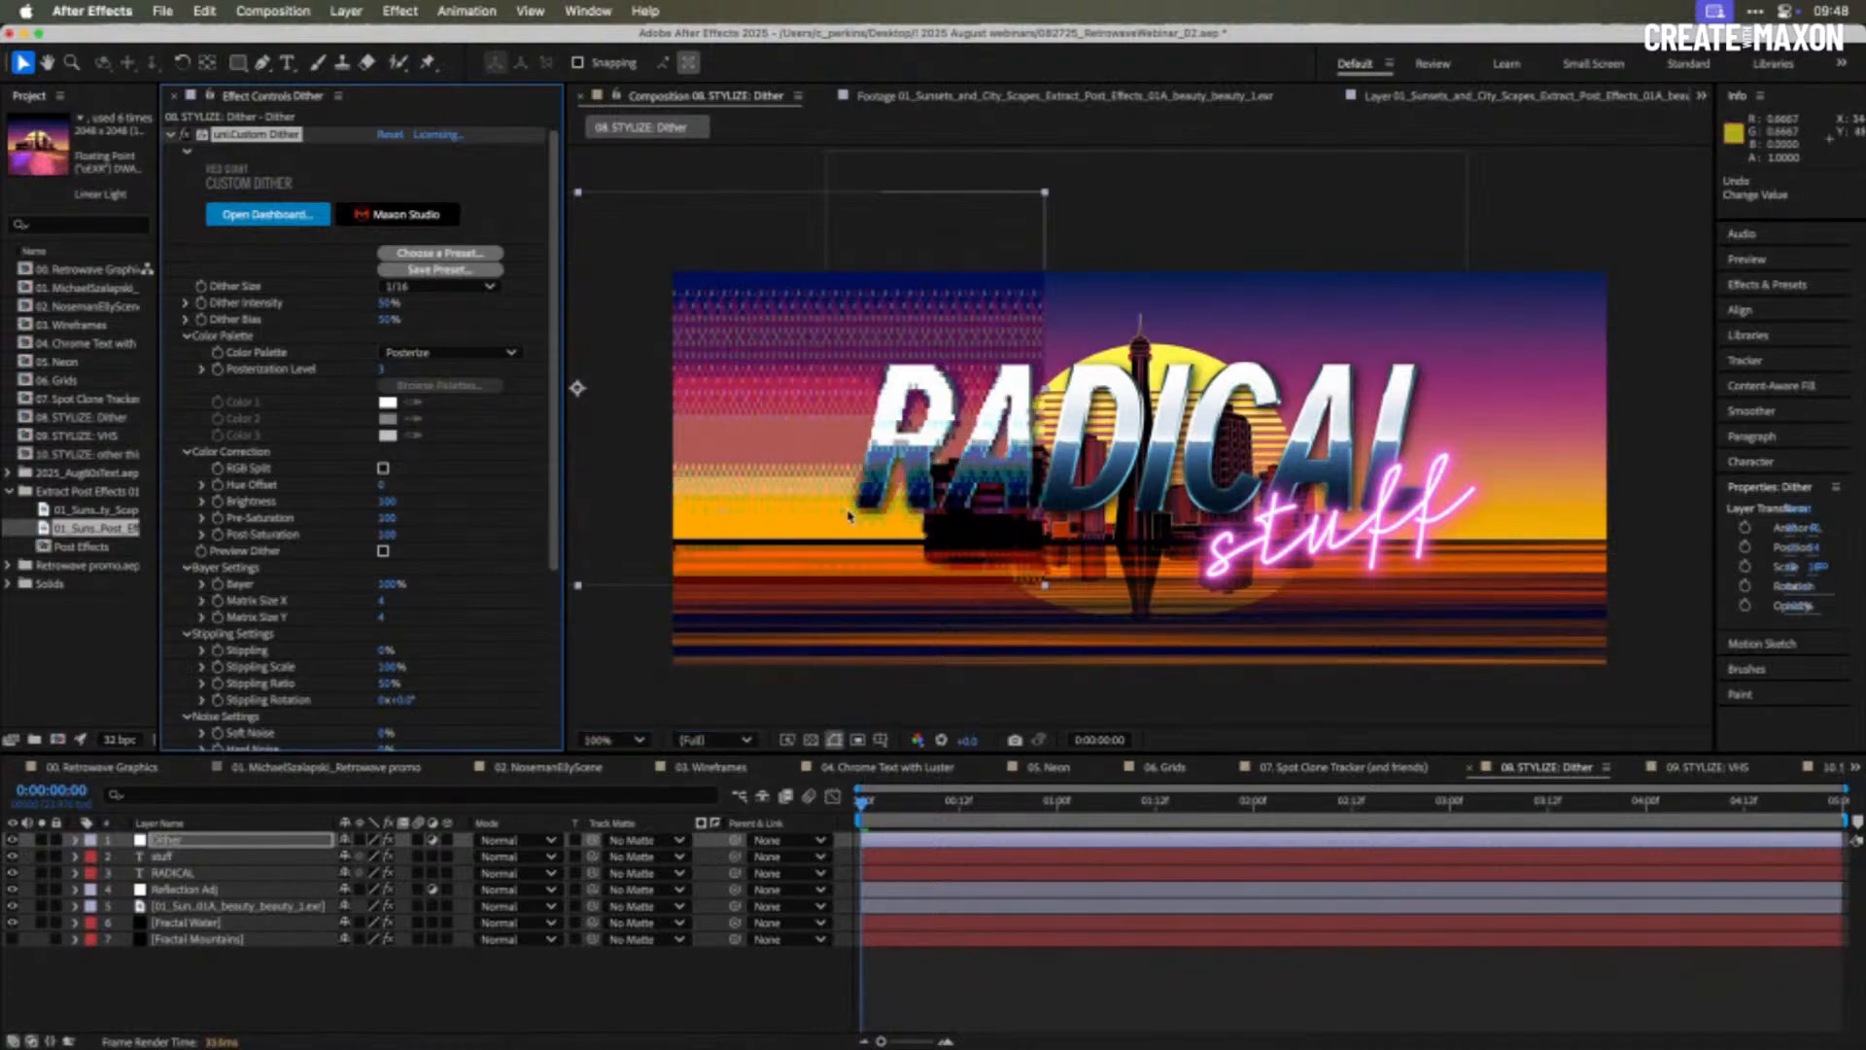
- Reset the Dither layer's Position so the adjustment covers the whole composition
click(278, 836)
key(p)
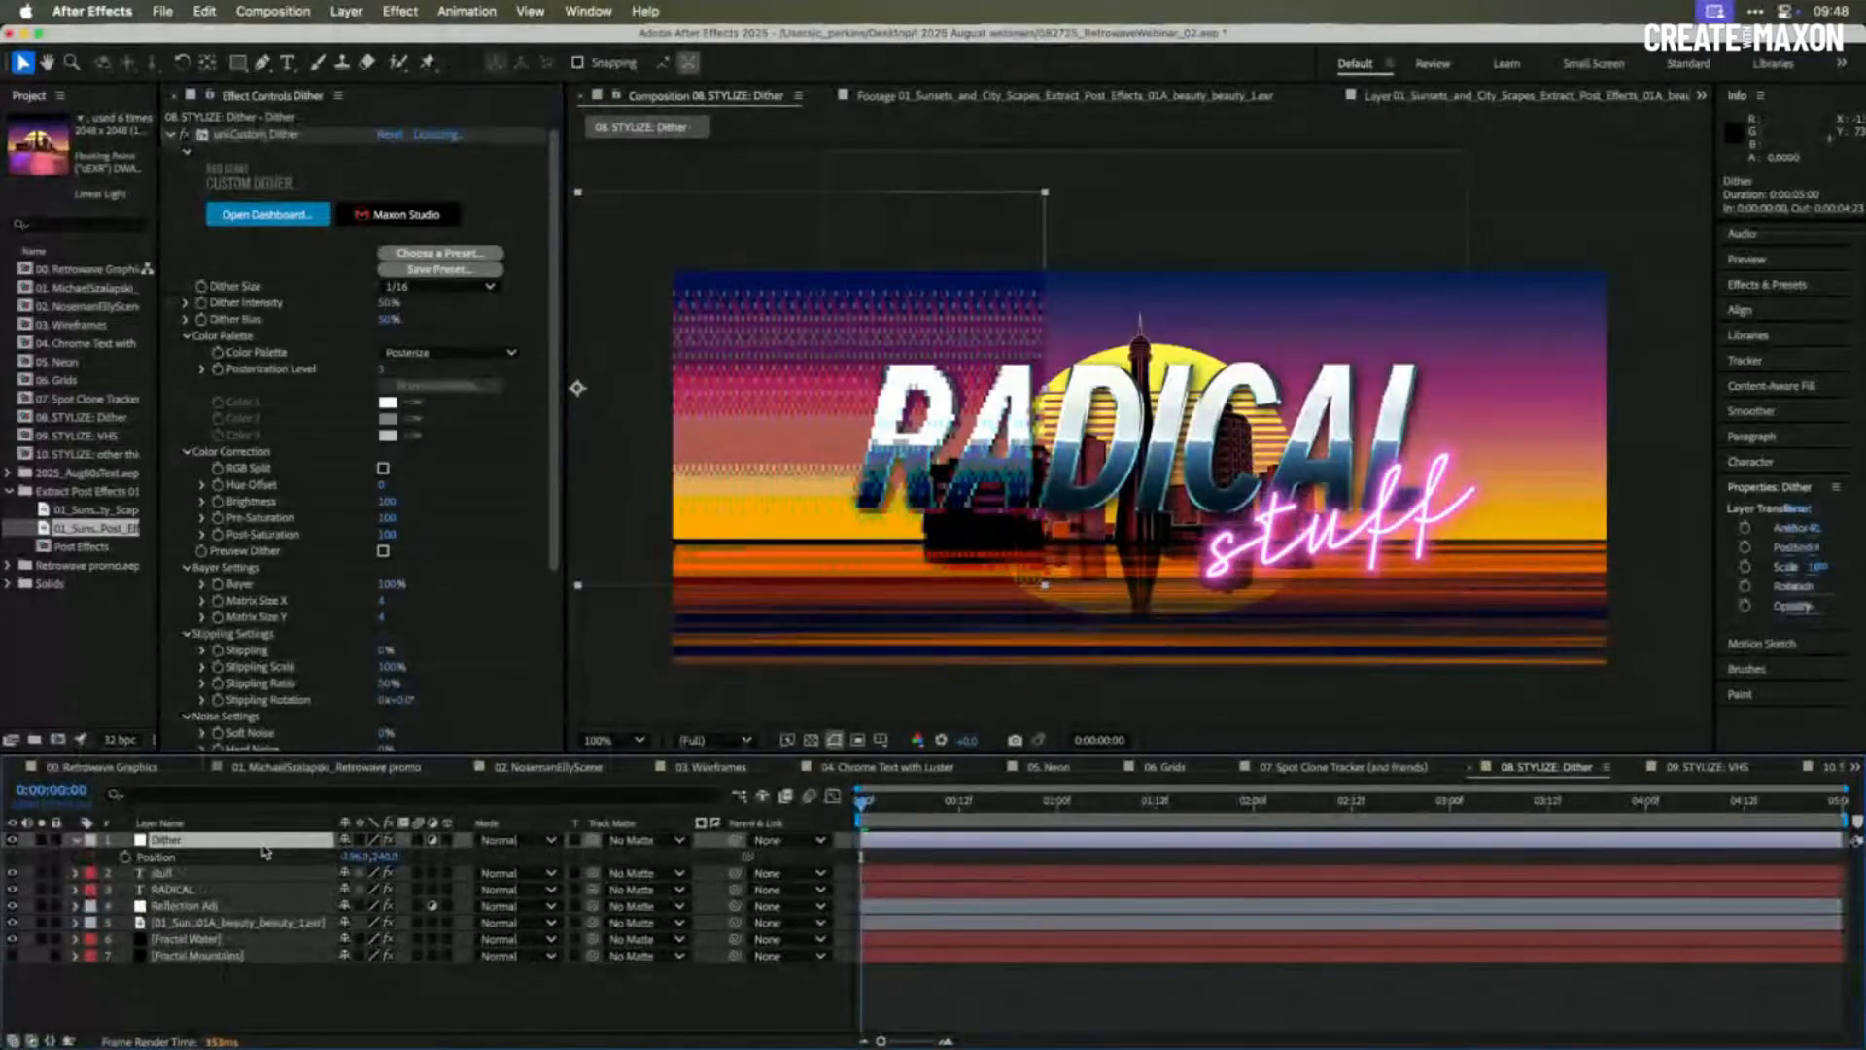
right_click(273, 860)
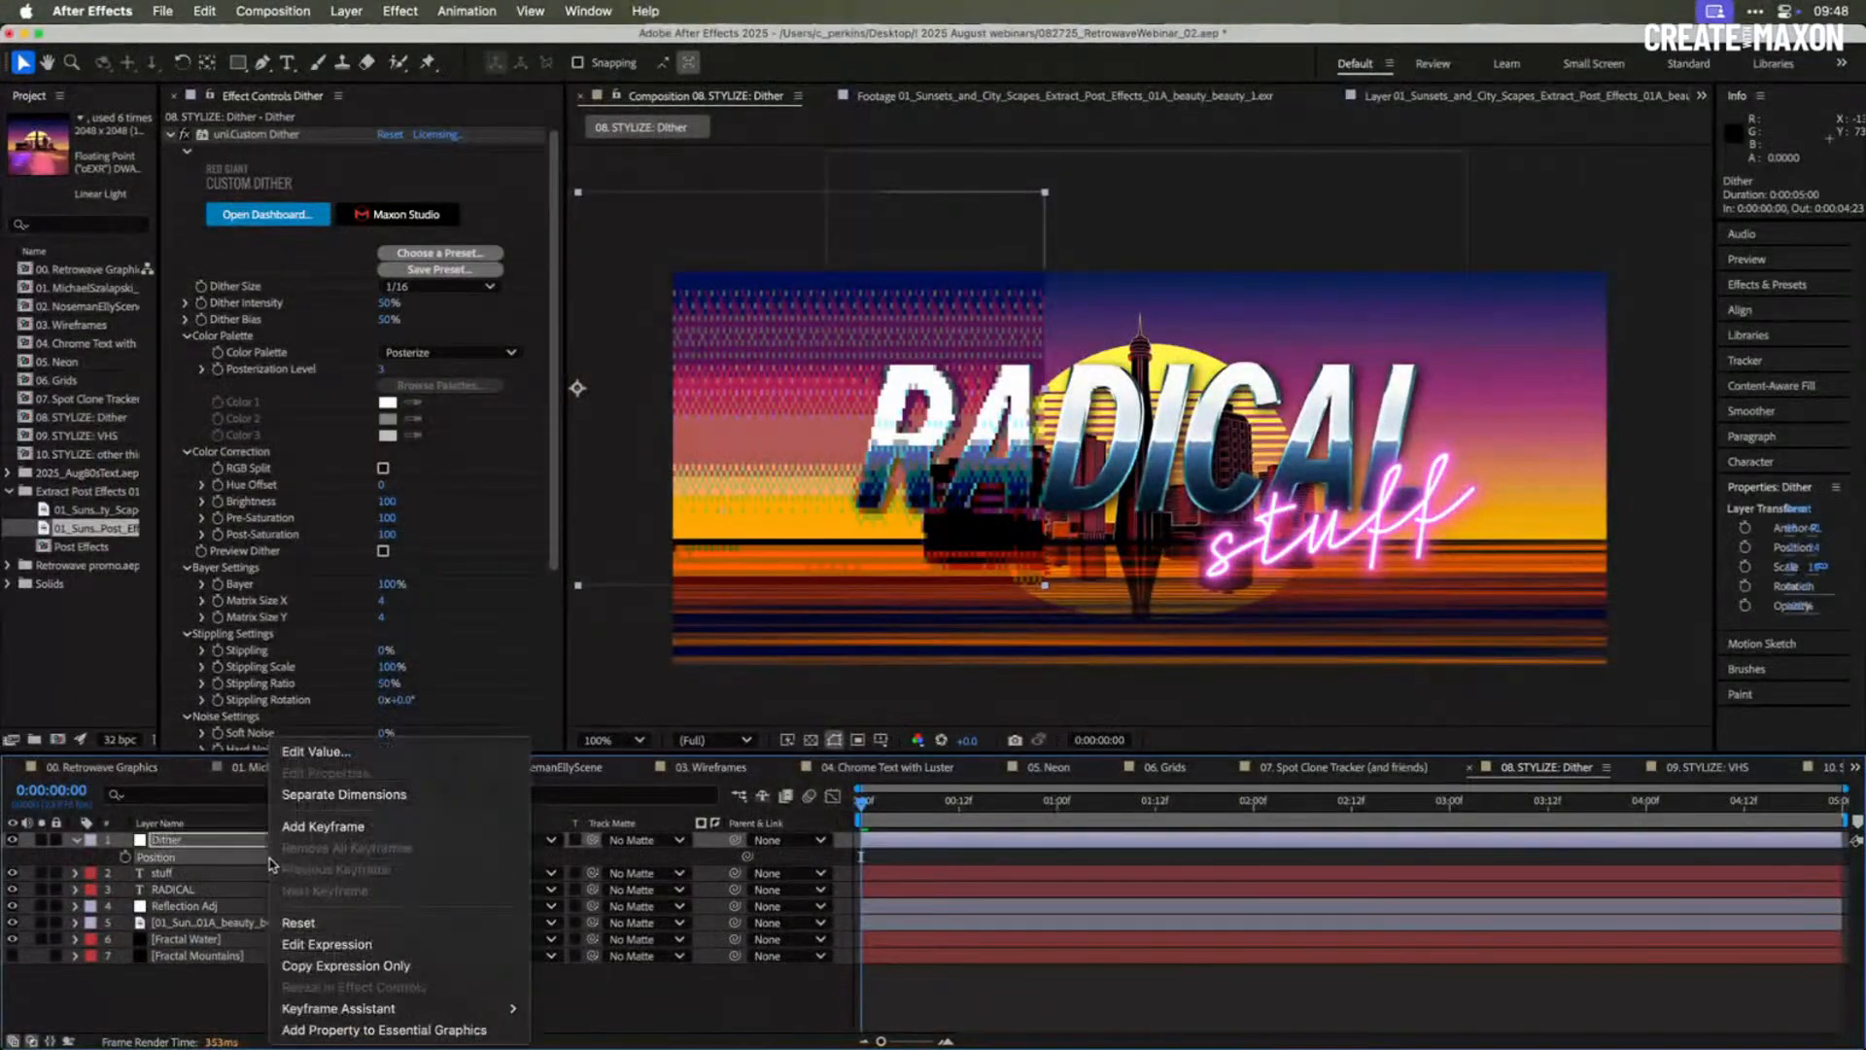
click(311, 921)
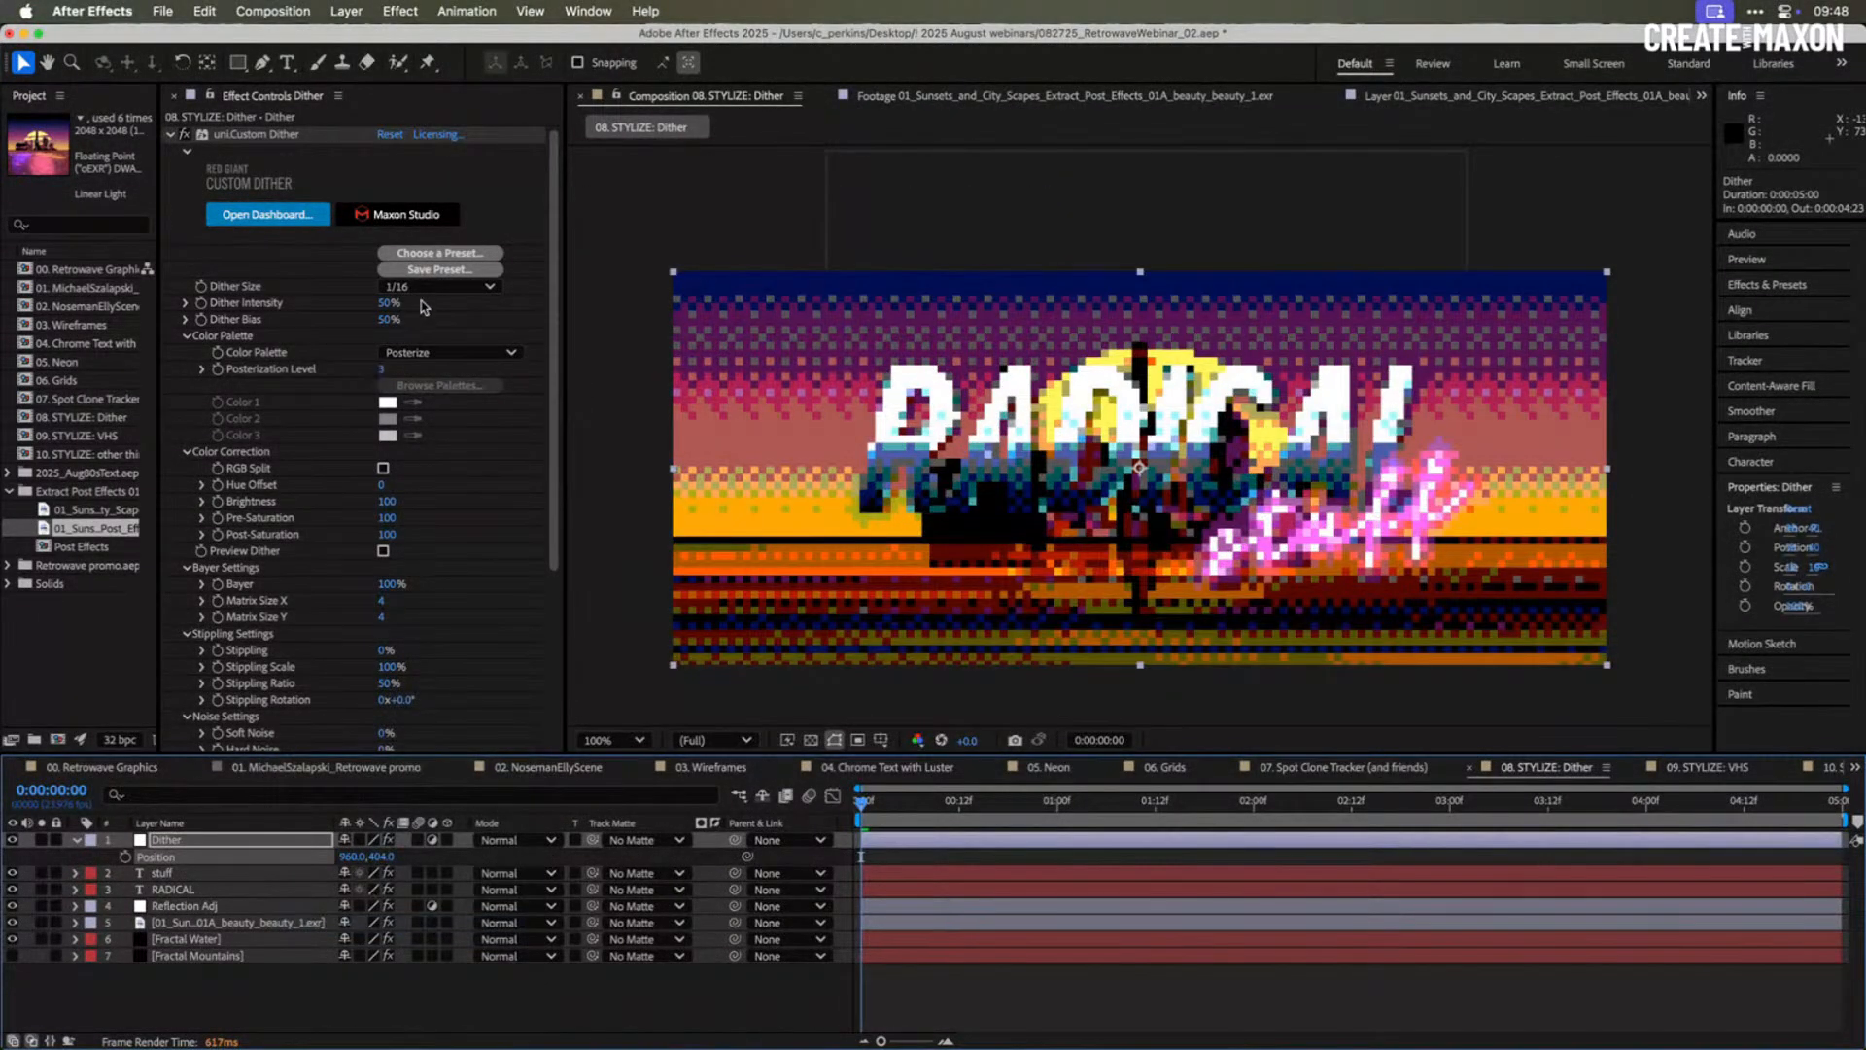
- Try a Custom Dither Size of 1/4 on the full composition and set it to 1/2
click(429, 286)
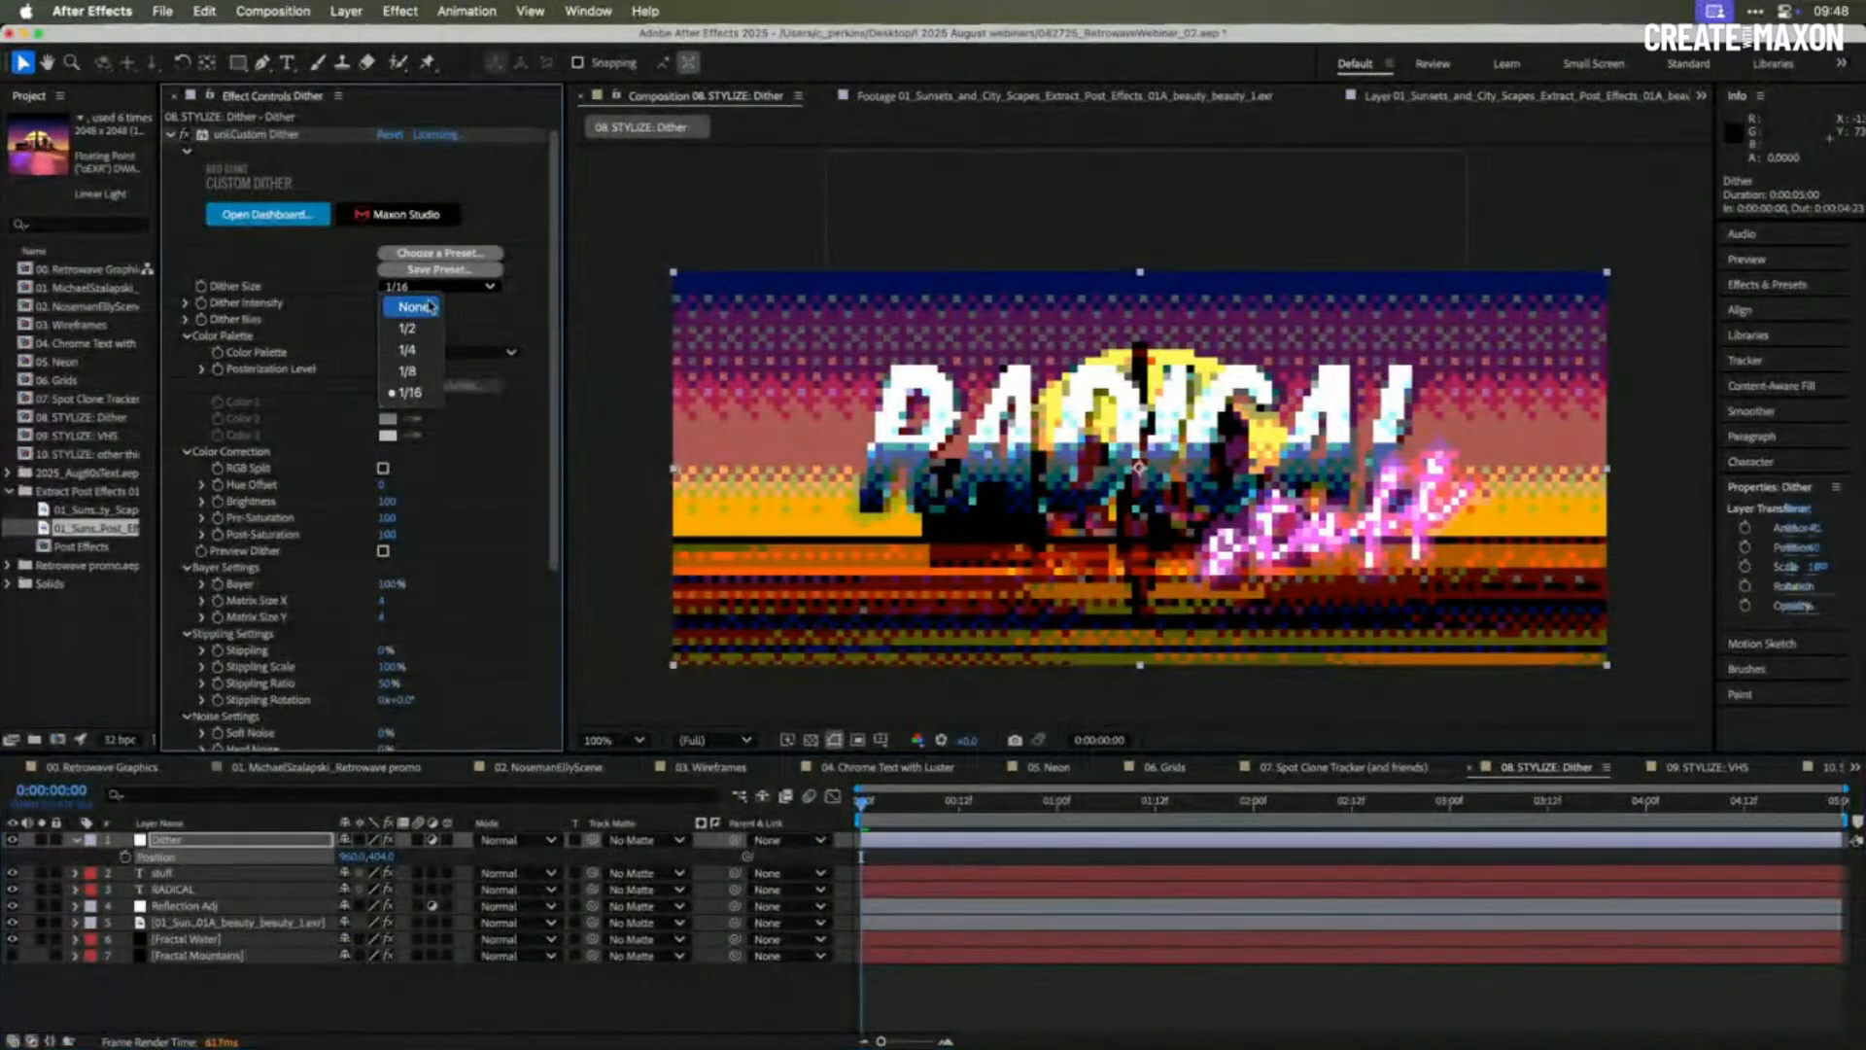
click(421, 365)
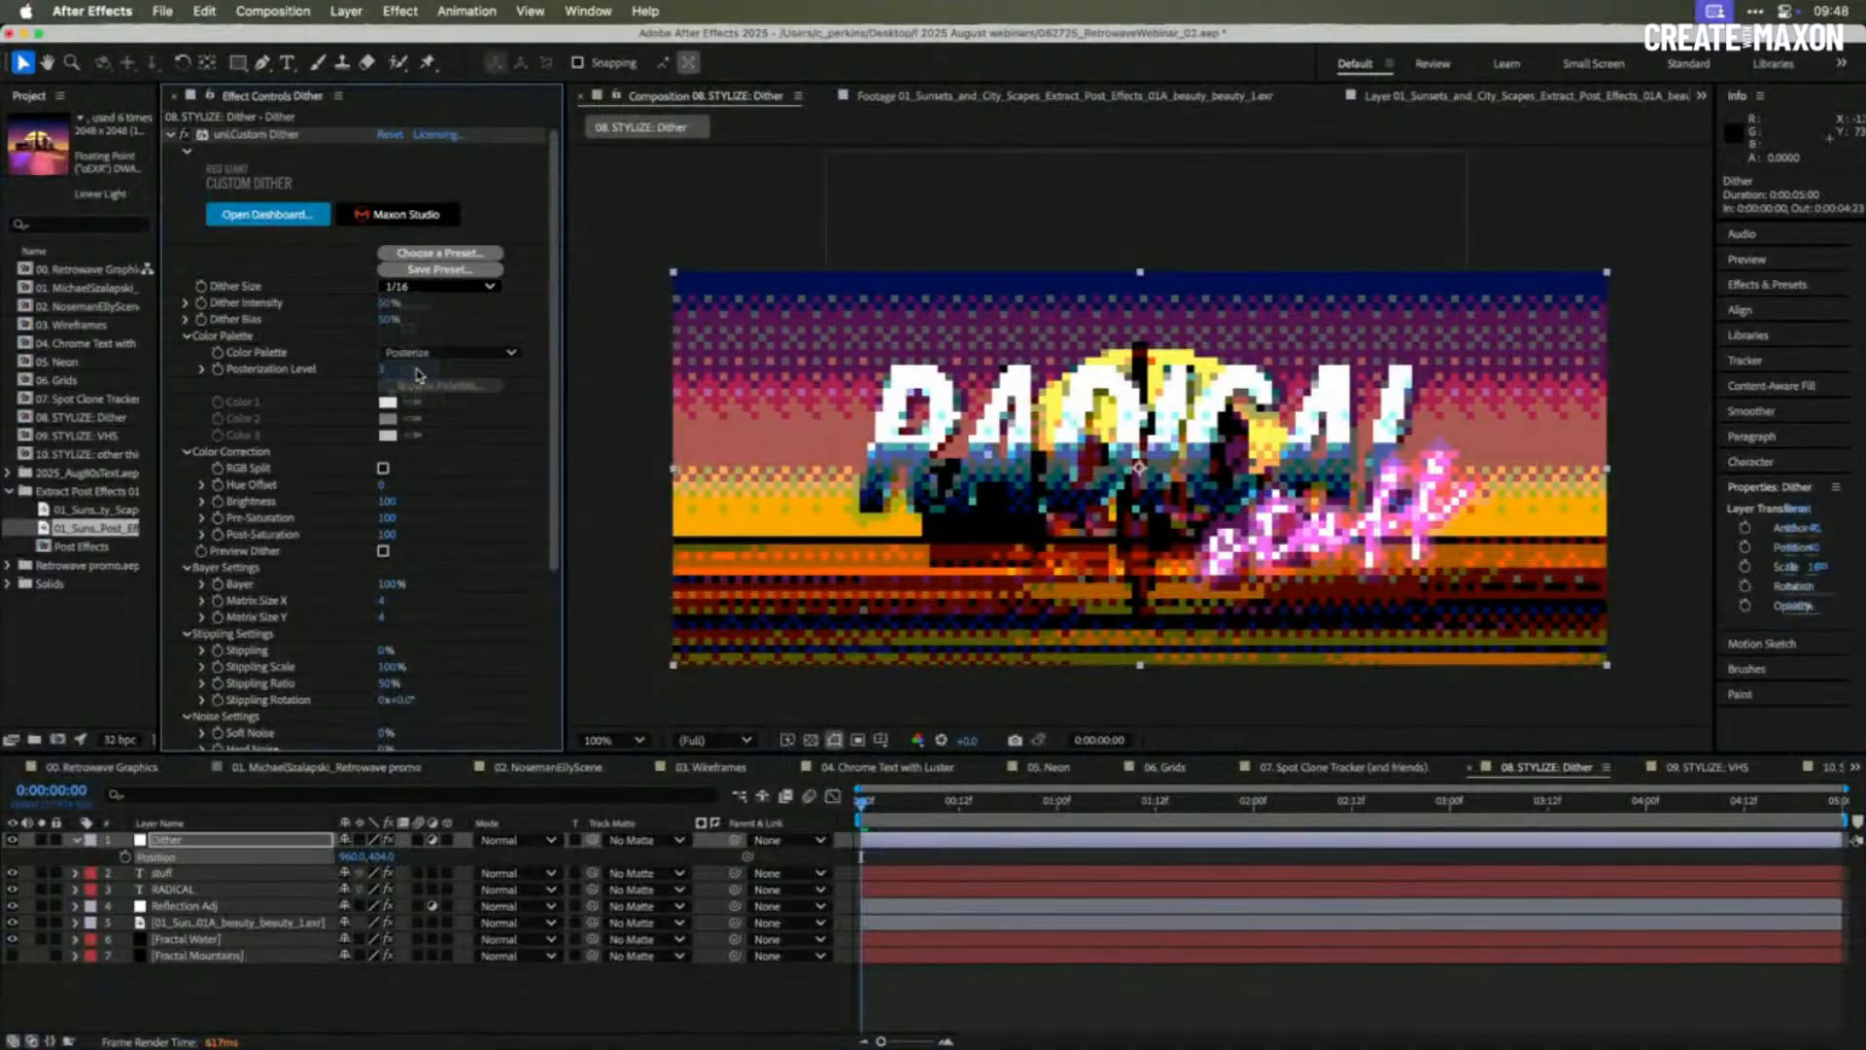
click(429, 287)
click(408, 350)
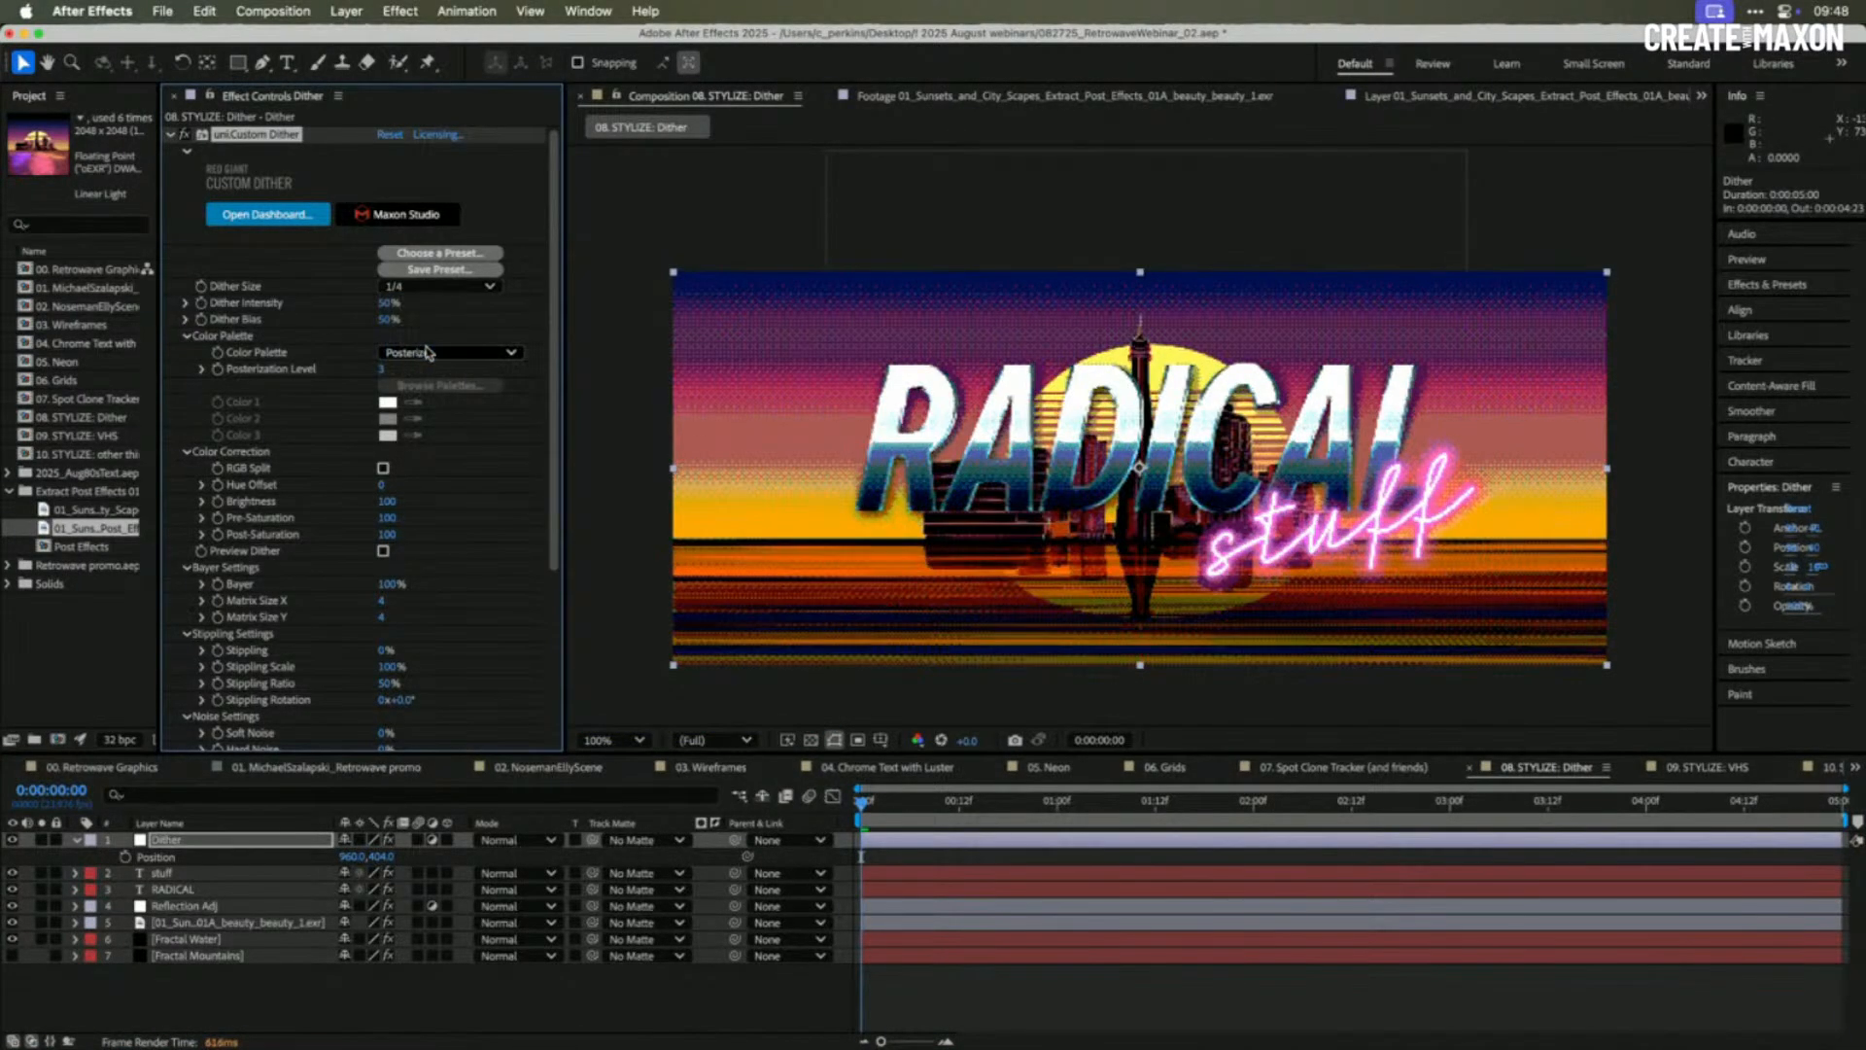
click(433, 287)
click(409, 329)
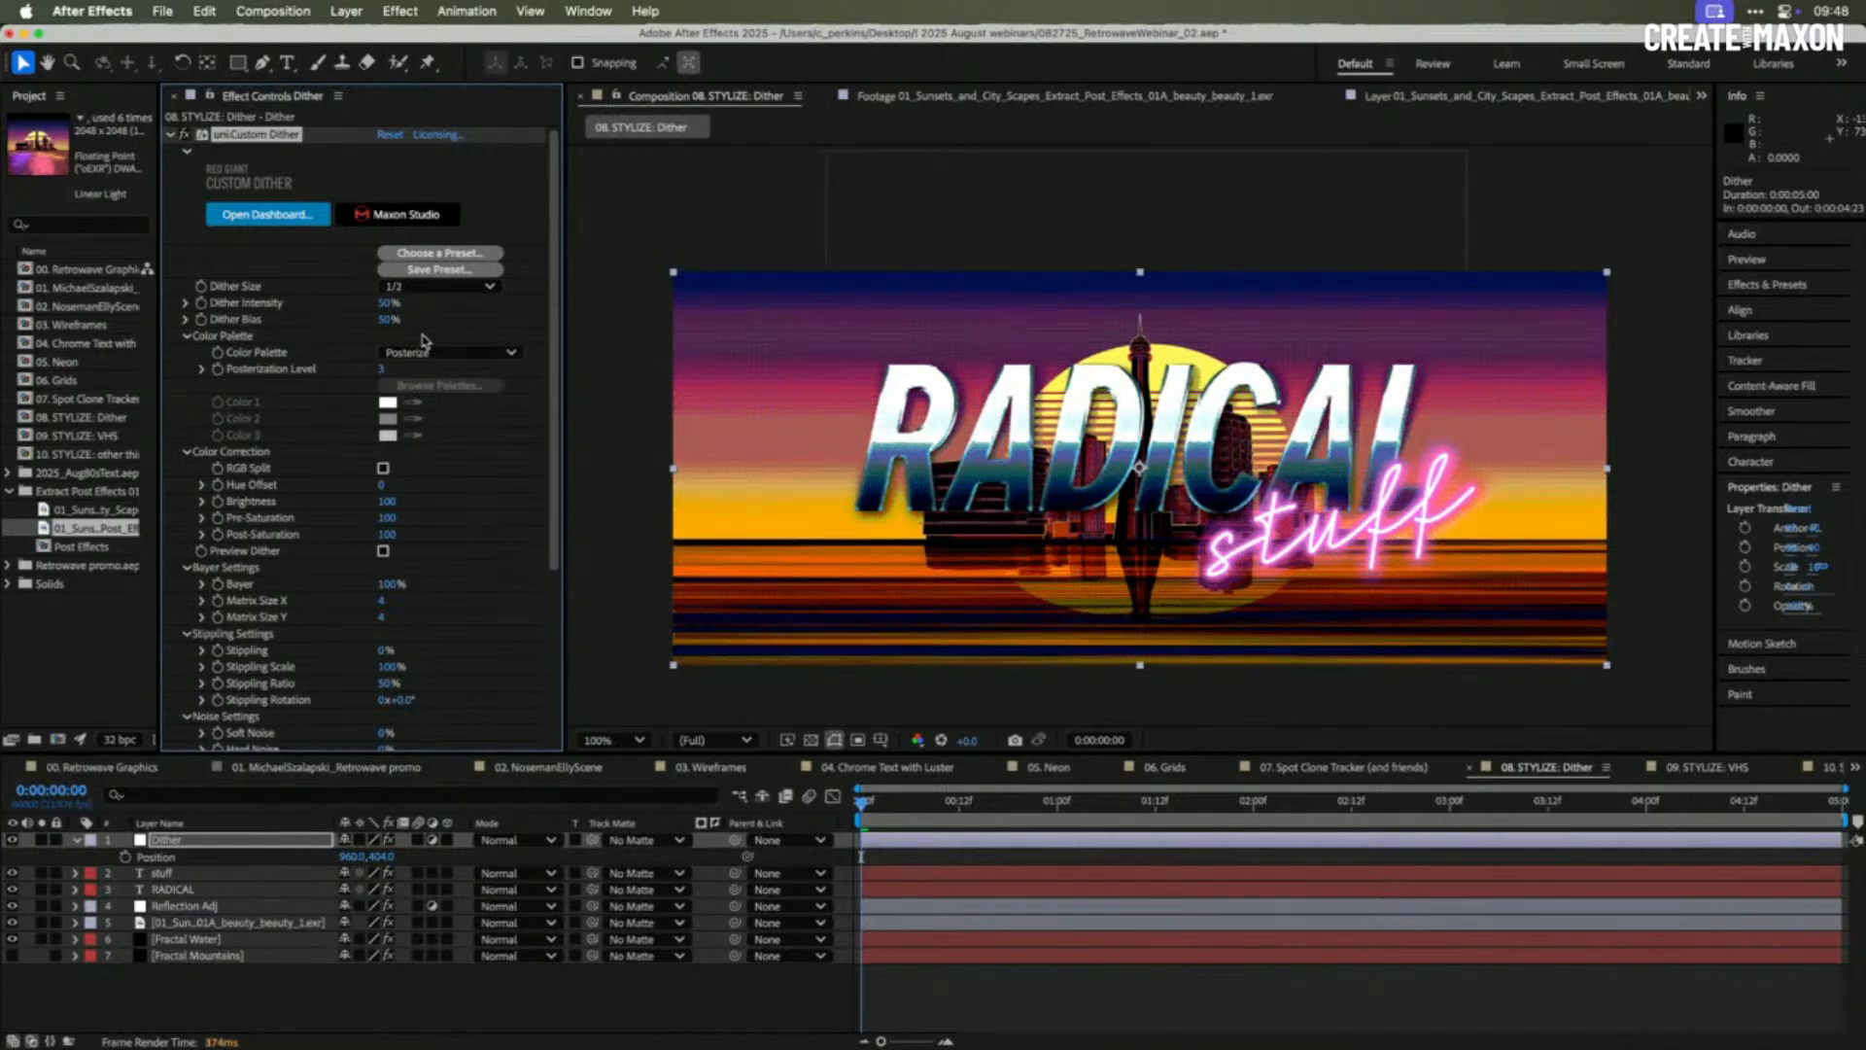
- Set the Custom Dither Stippling to 33% and the Dither Intensity to 38%
key(period)
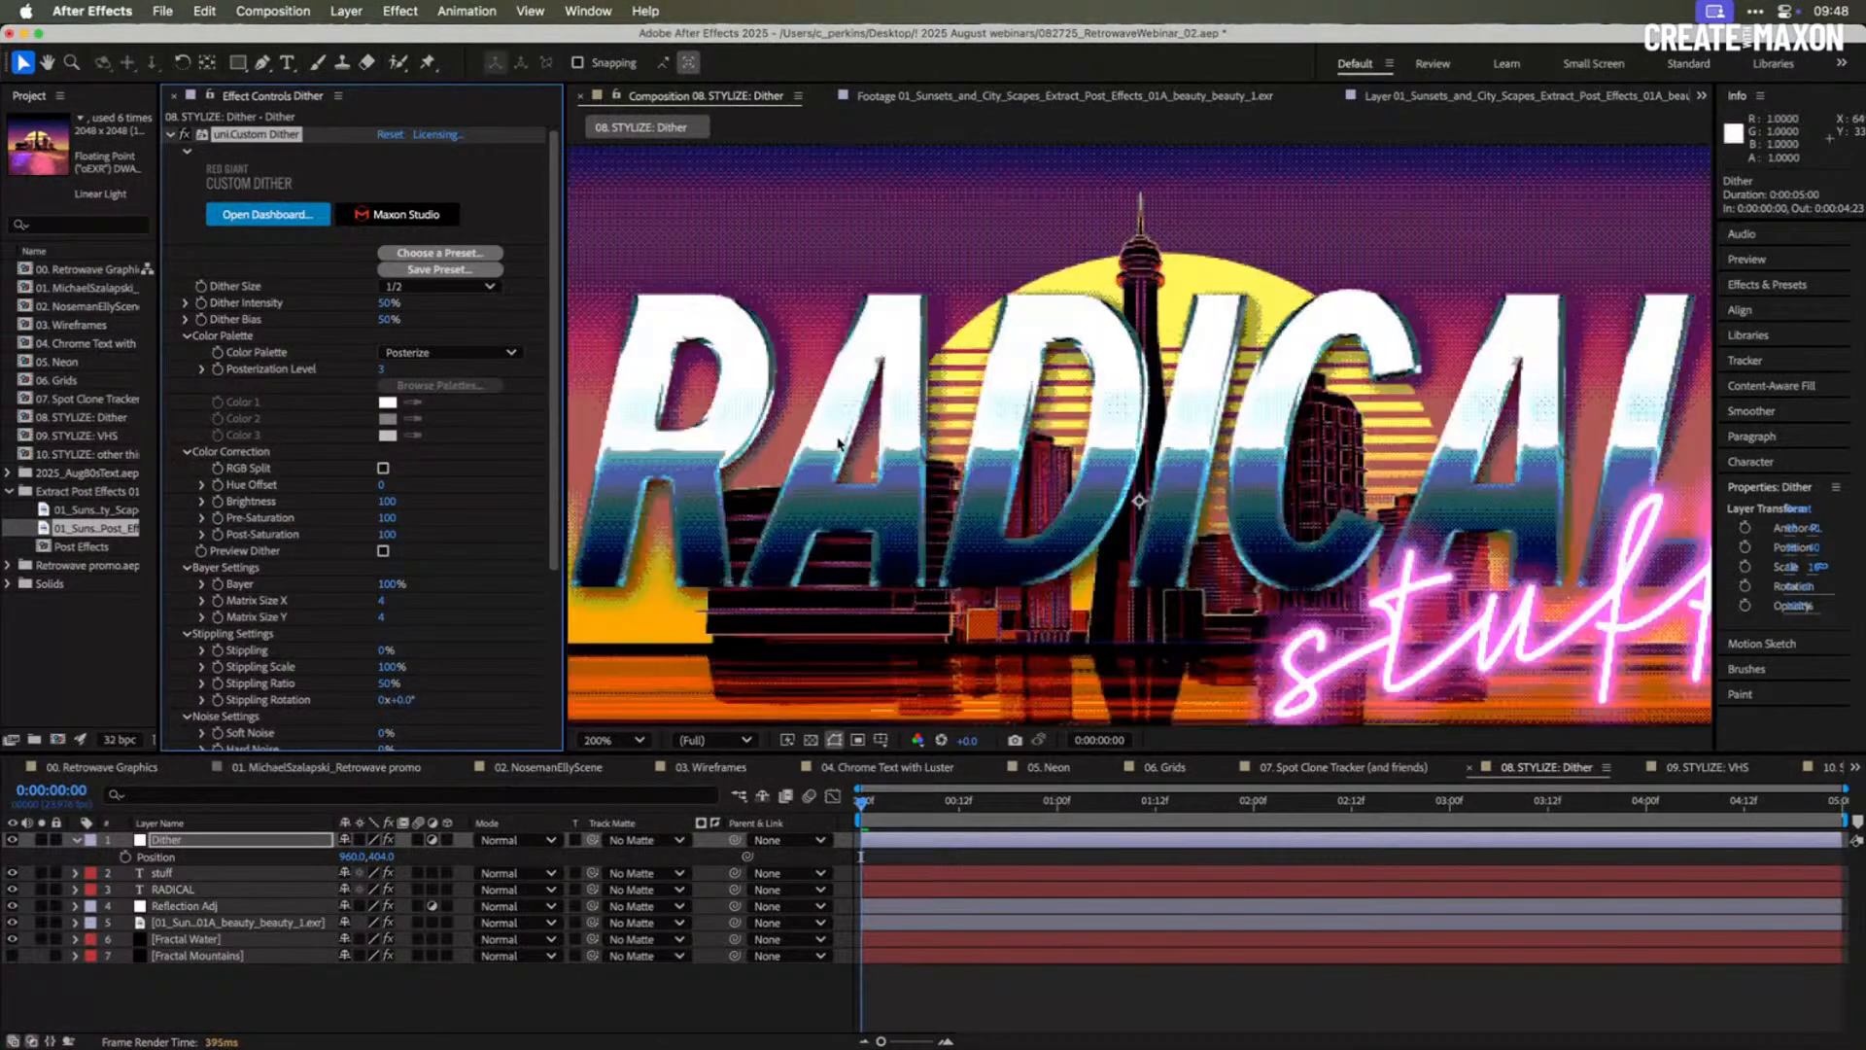
drag(853, 474, 1017, 389)
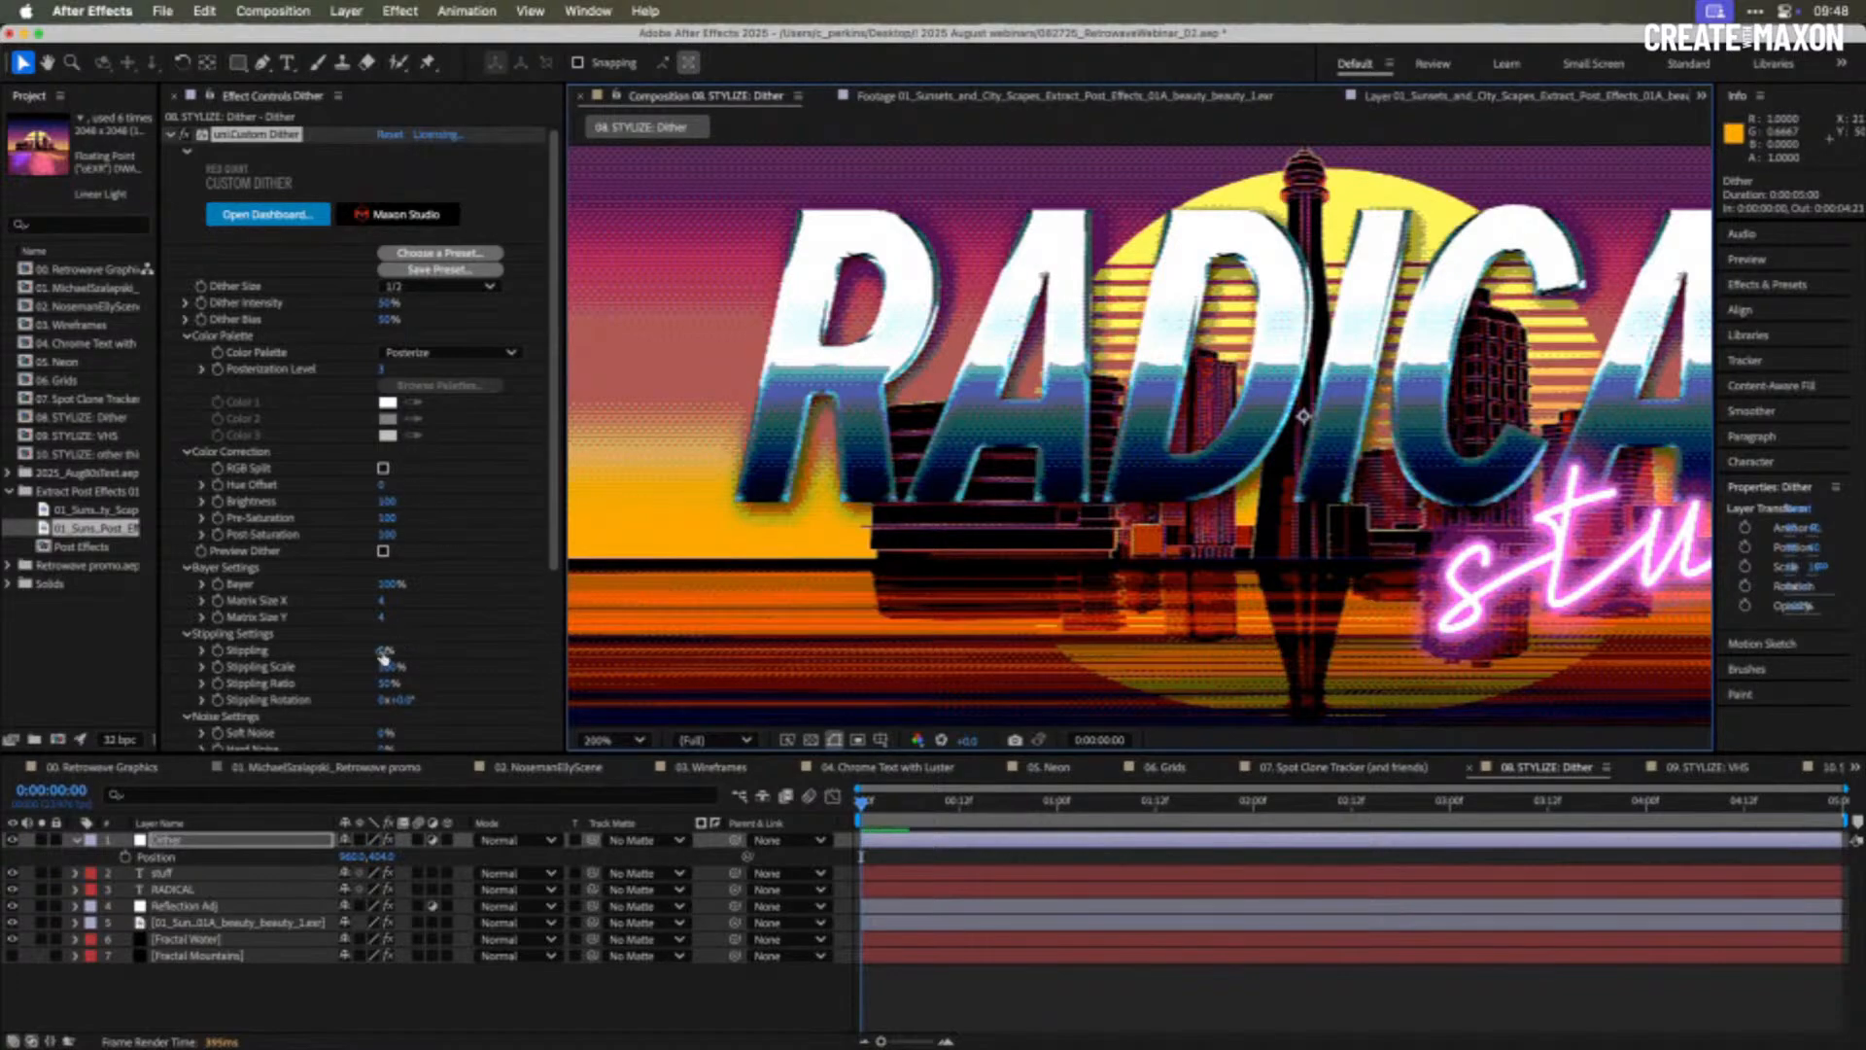
drag(384, 657, 410, 657)
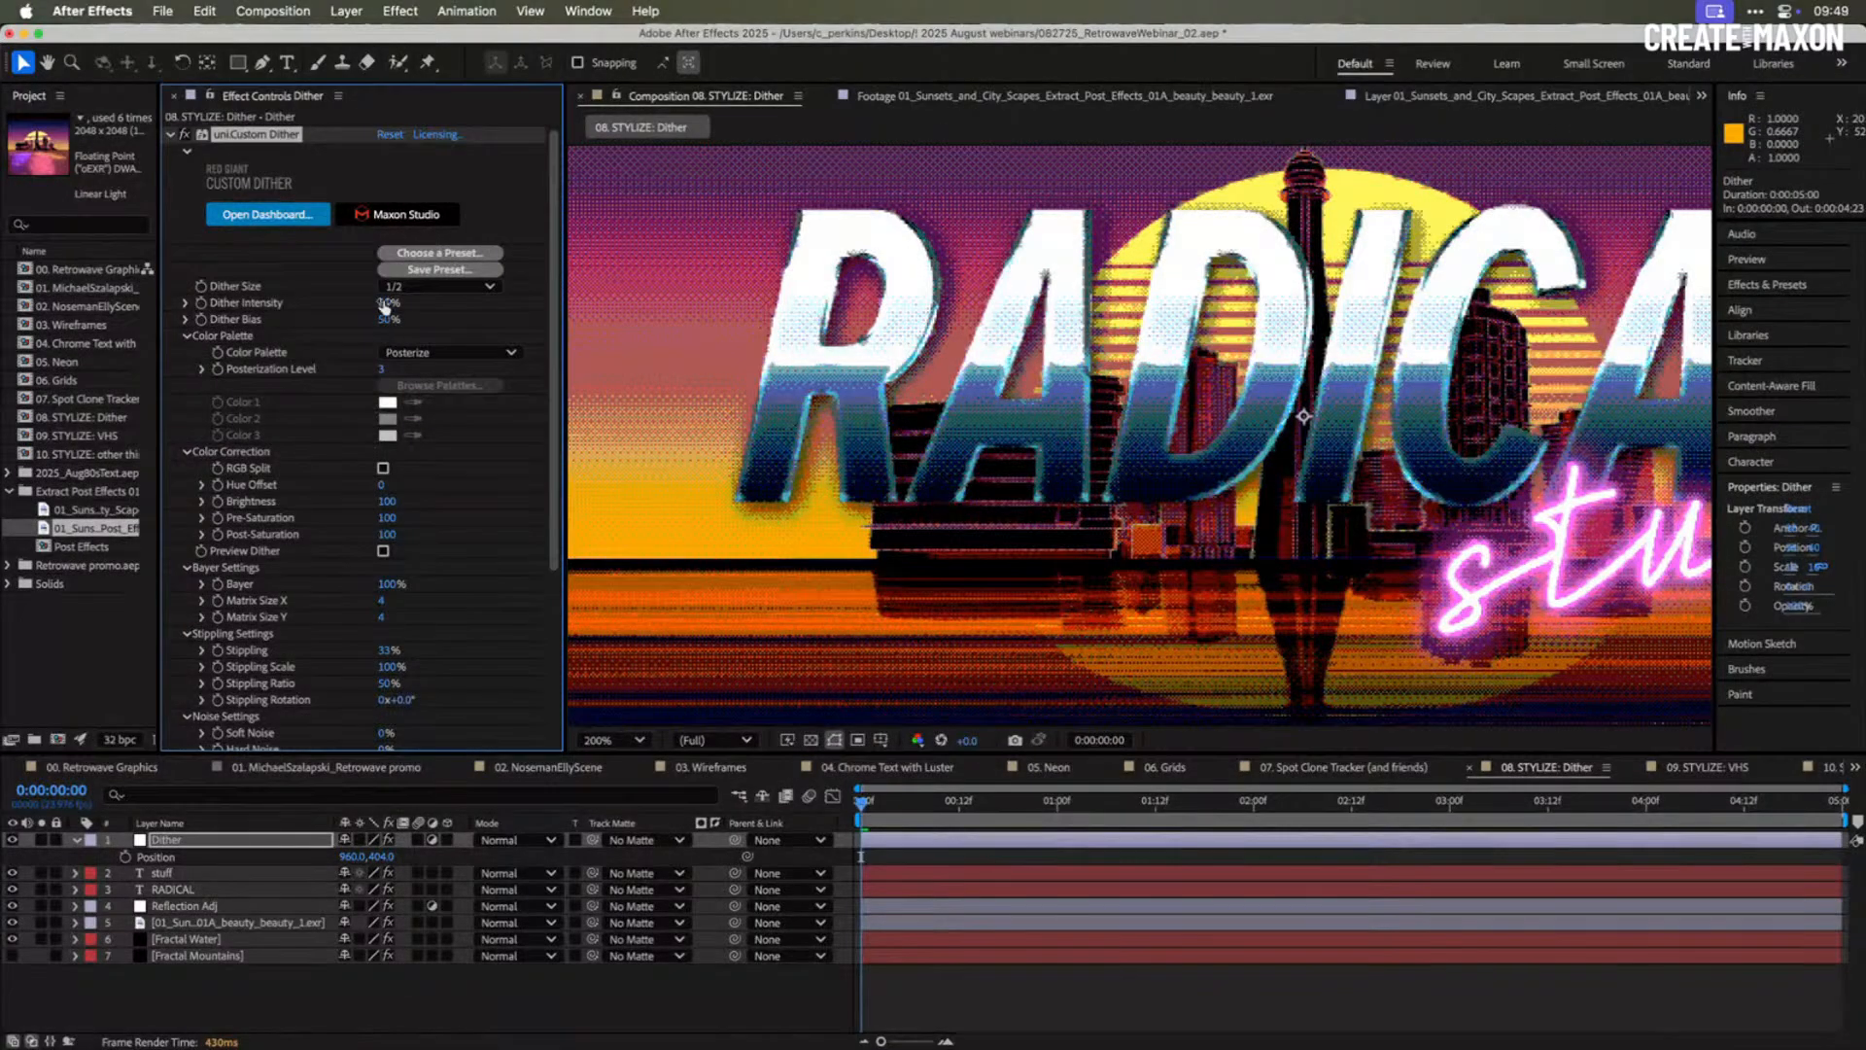
drag(385, 304, 391, 330)
- Examine the dithered title at 100% and 200% magnification and compare it with the Custom Dither effect switched off
key(comma)
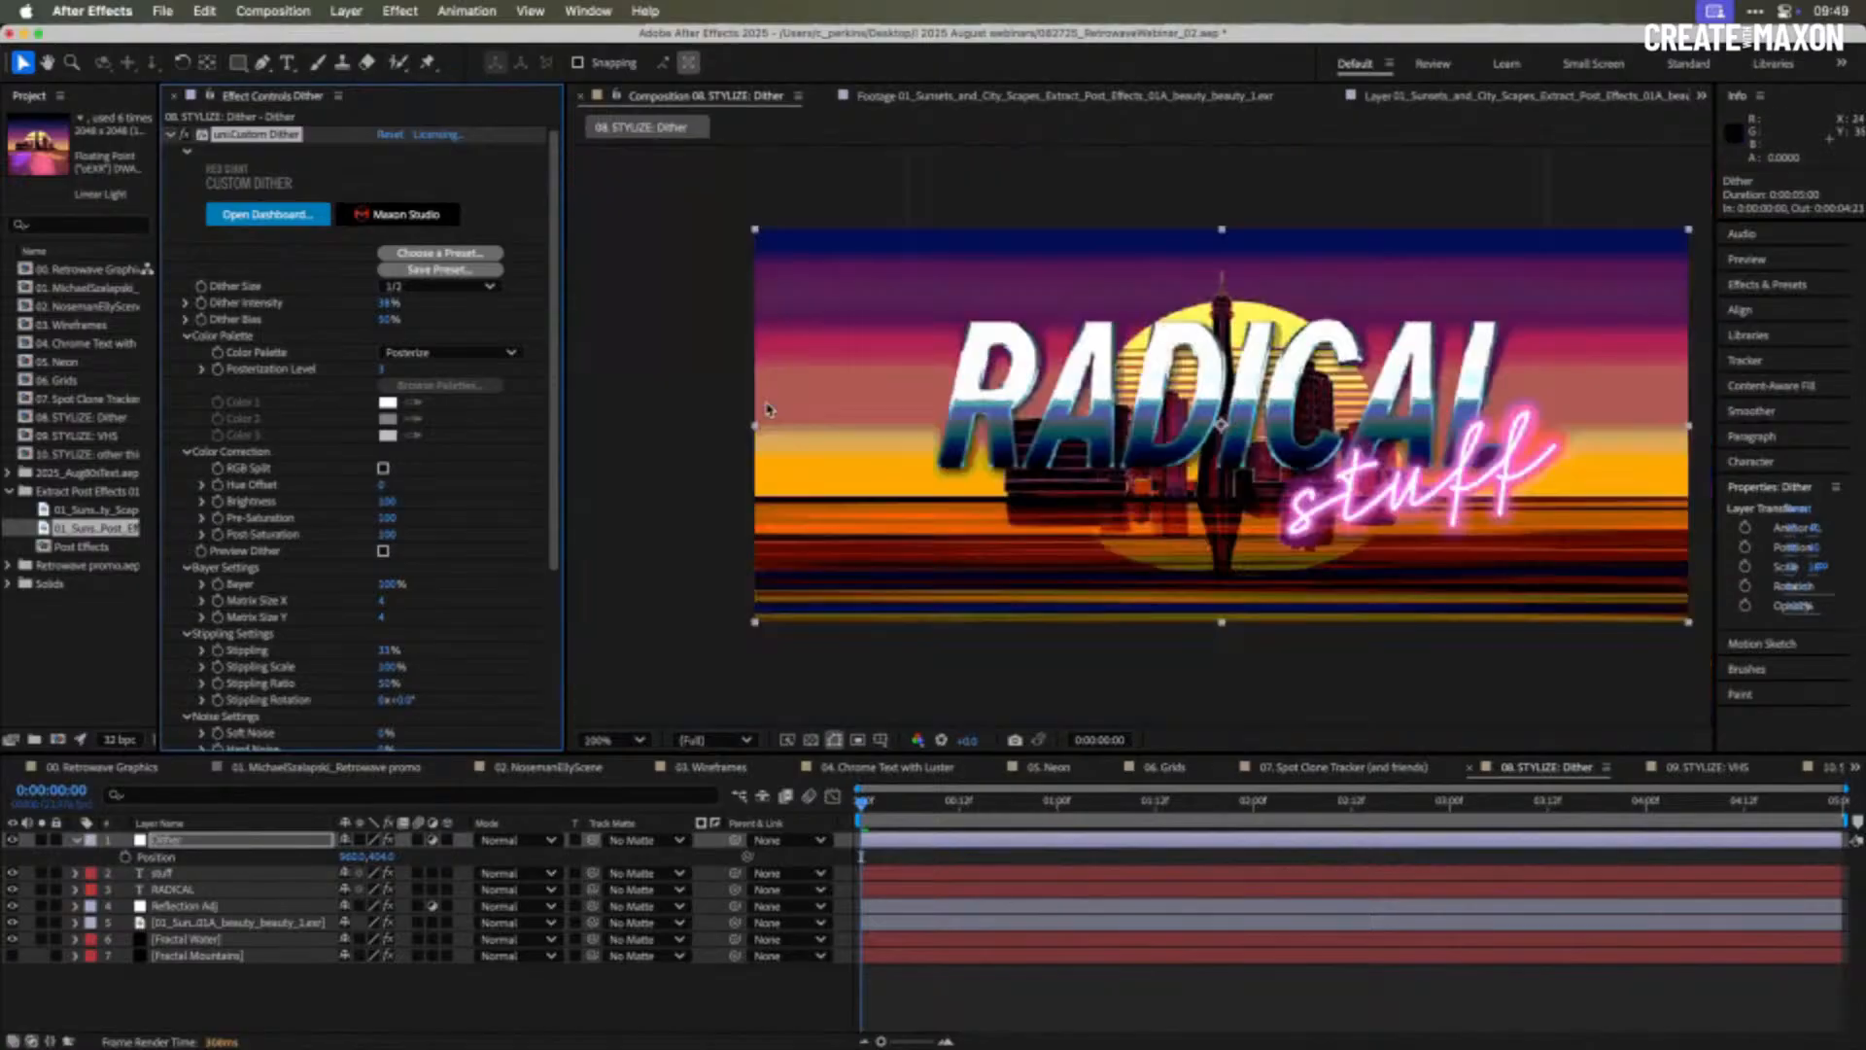
key(space)
drag(860, 436, 792, 451)
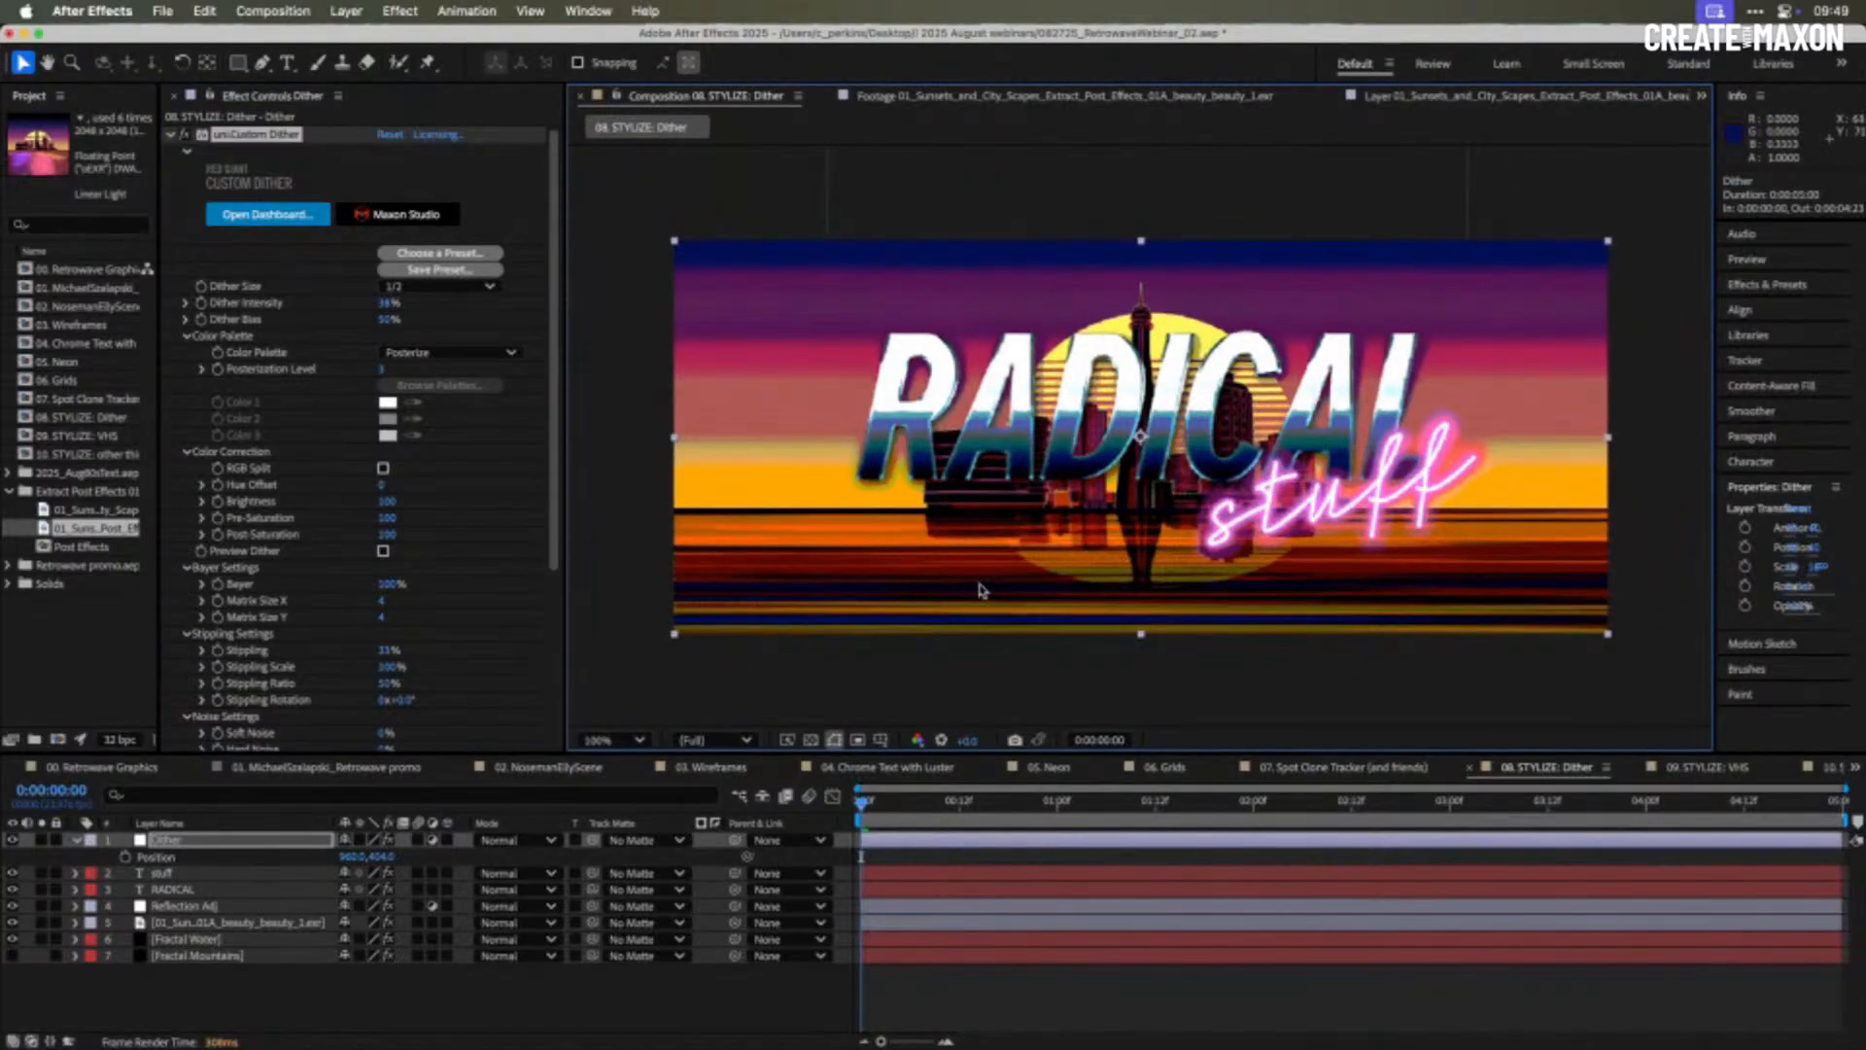
key(period)
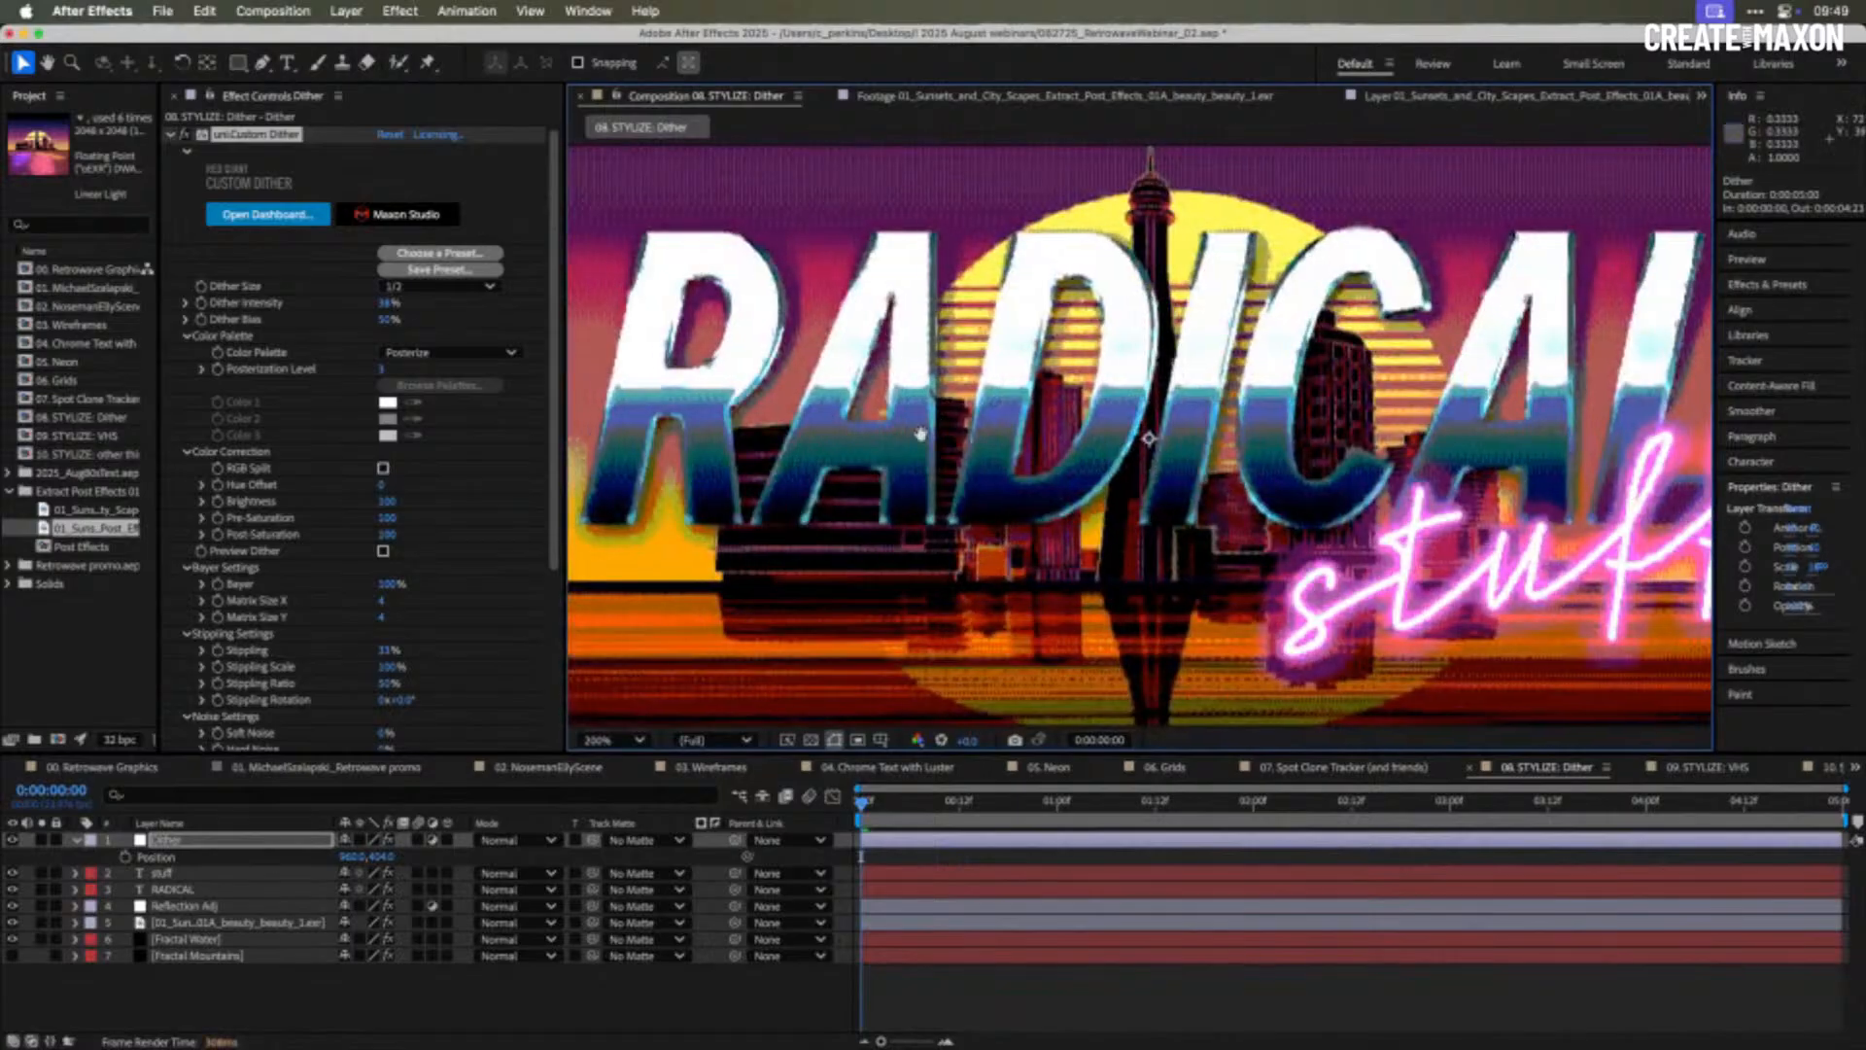
drag(920, 435, 1118, 484)
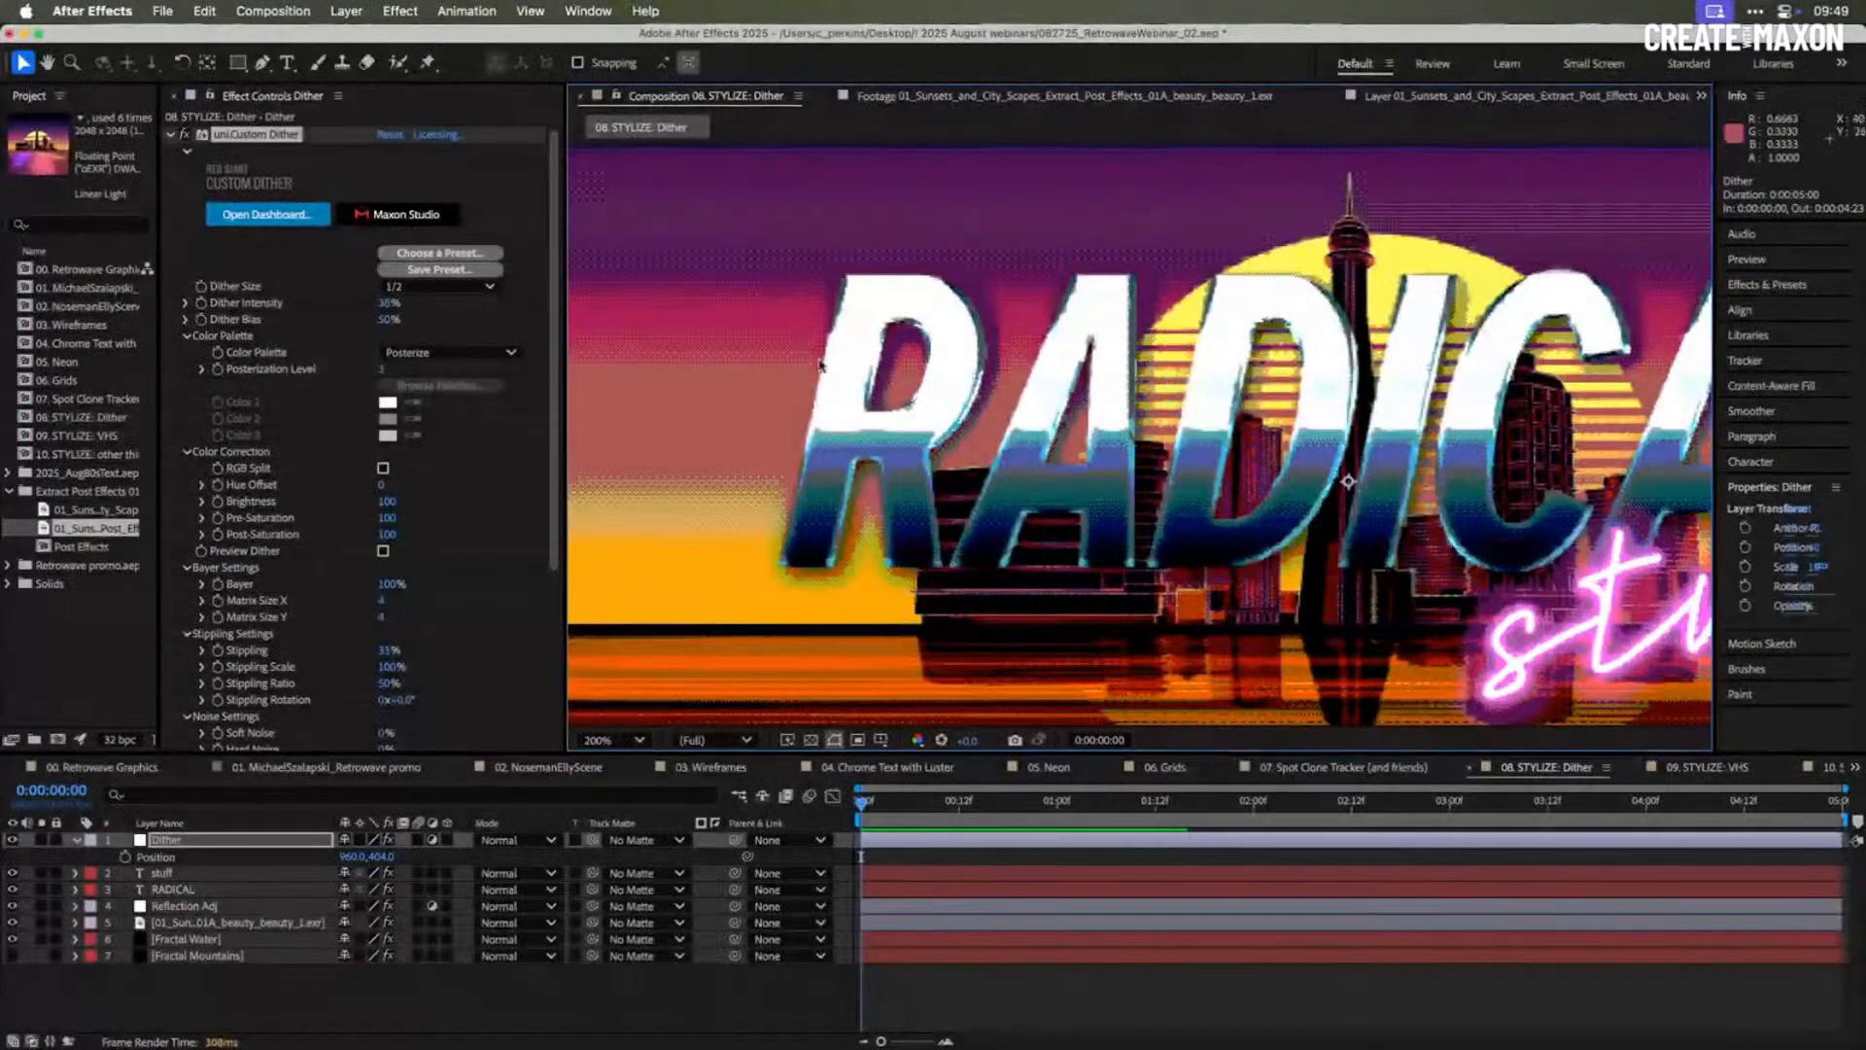
key(comma)
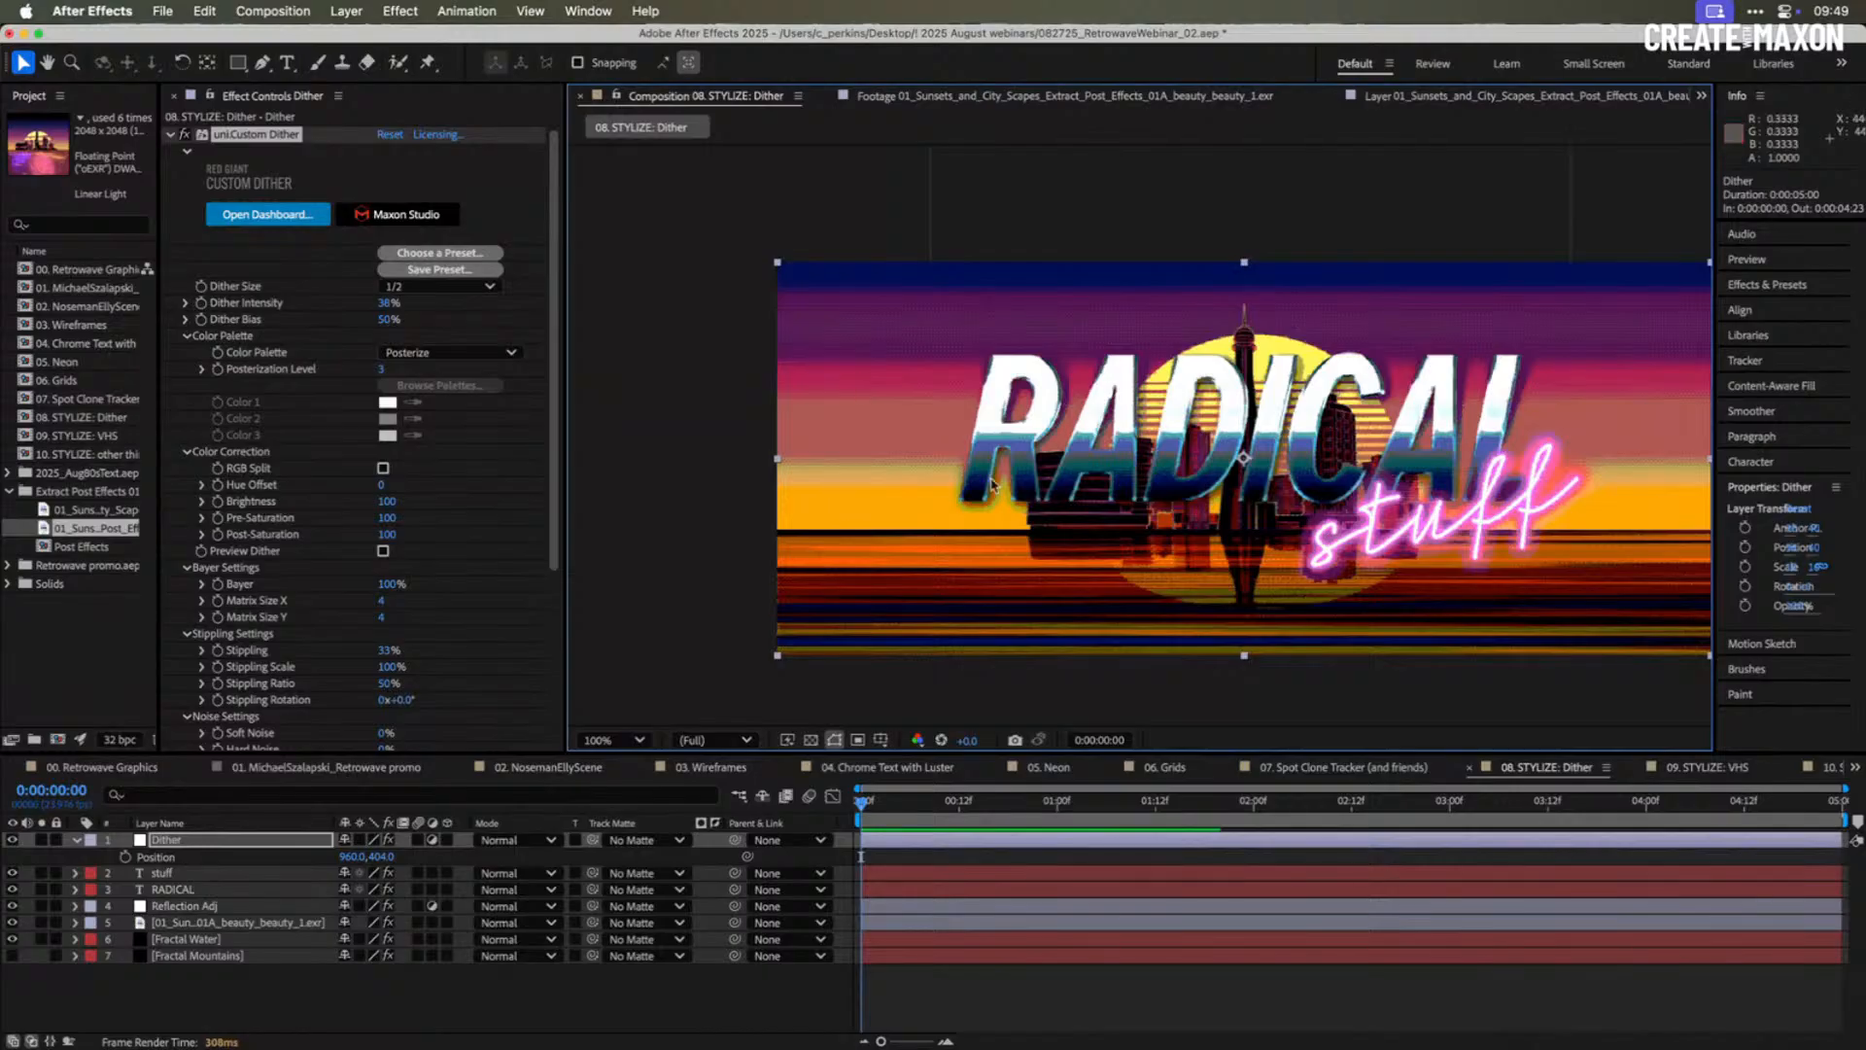
drag(1185, 475, 1091, 469)
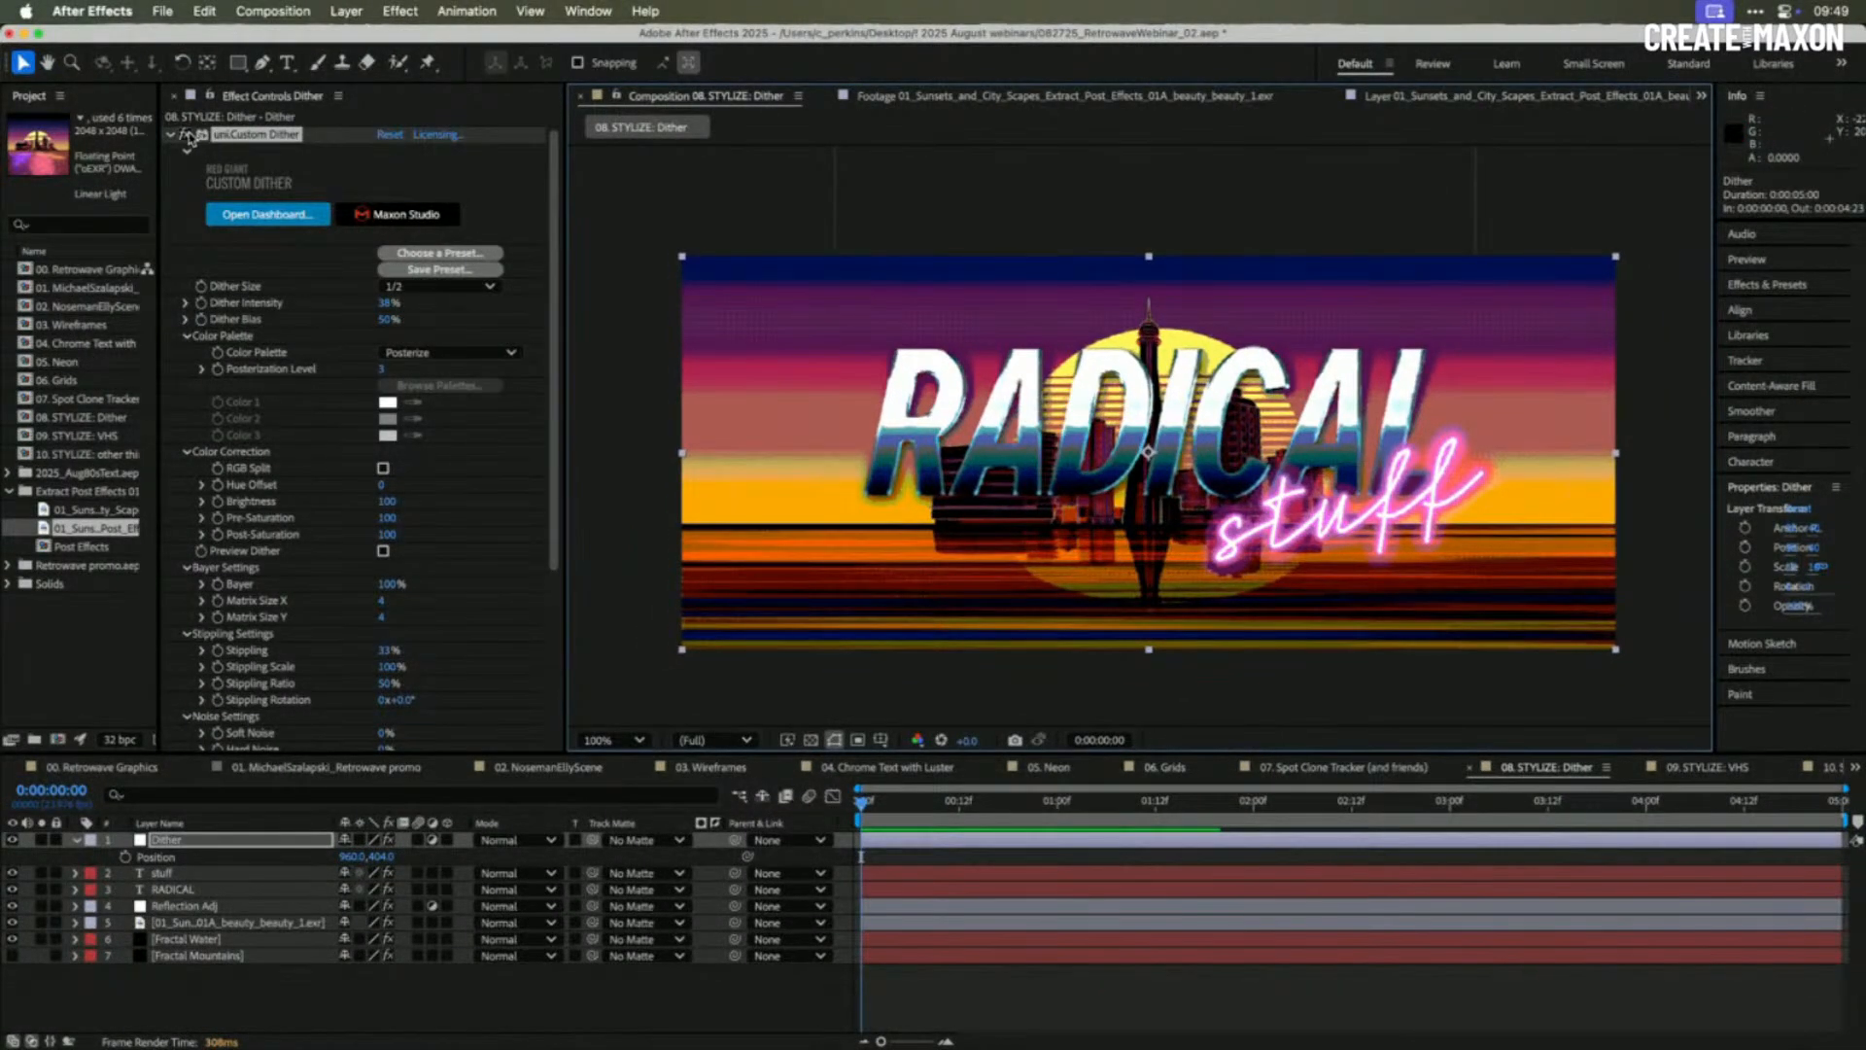
click(185, 135)
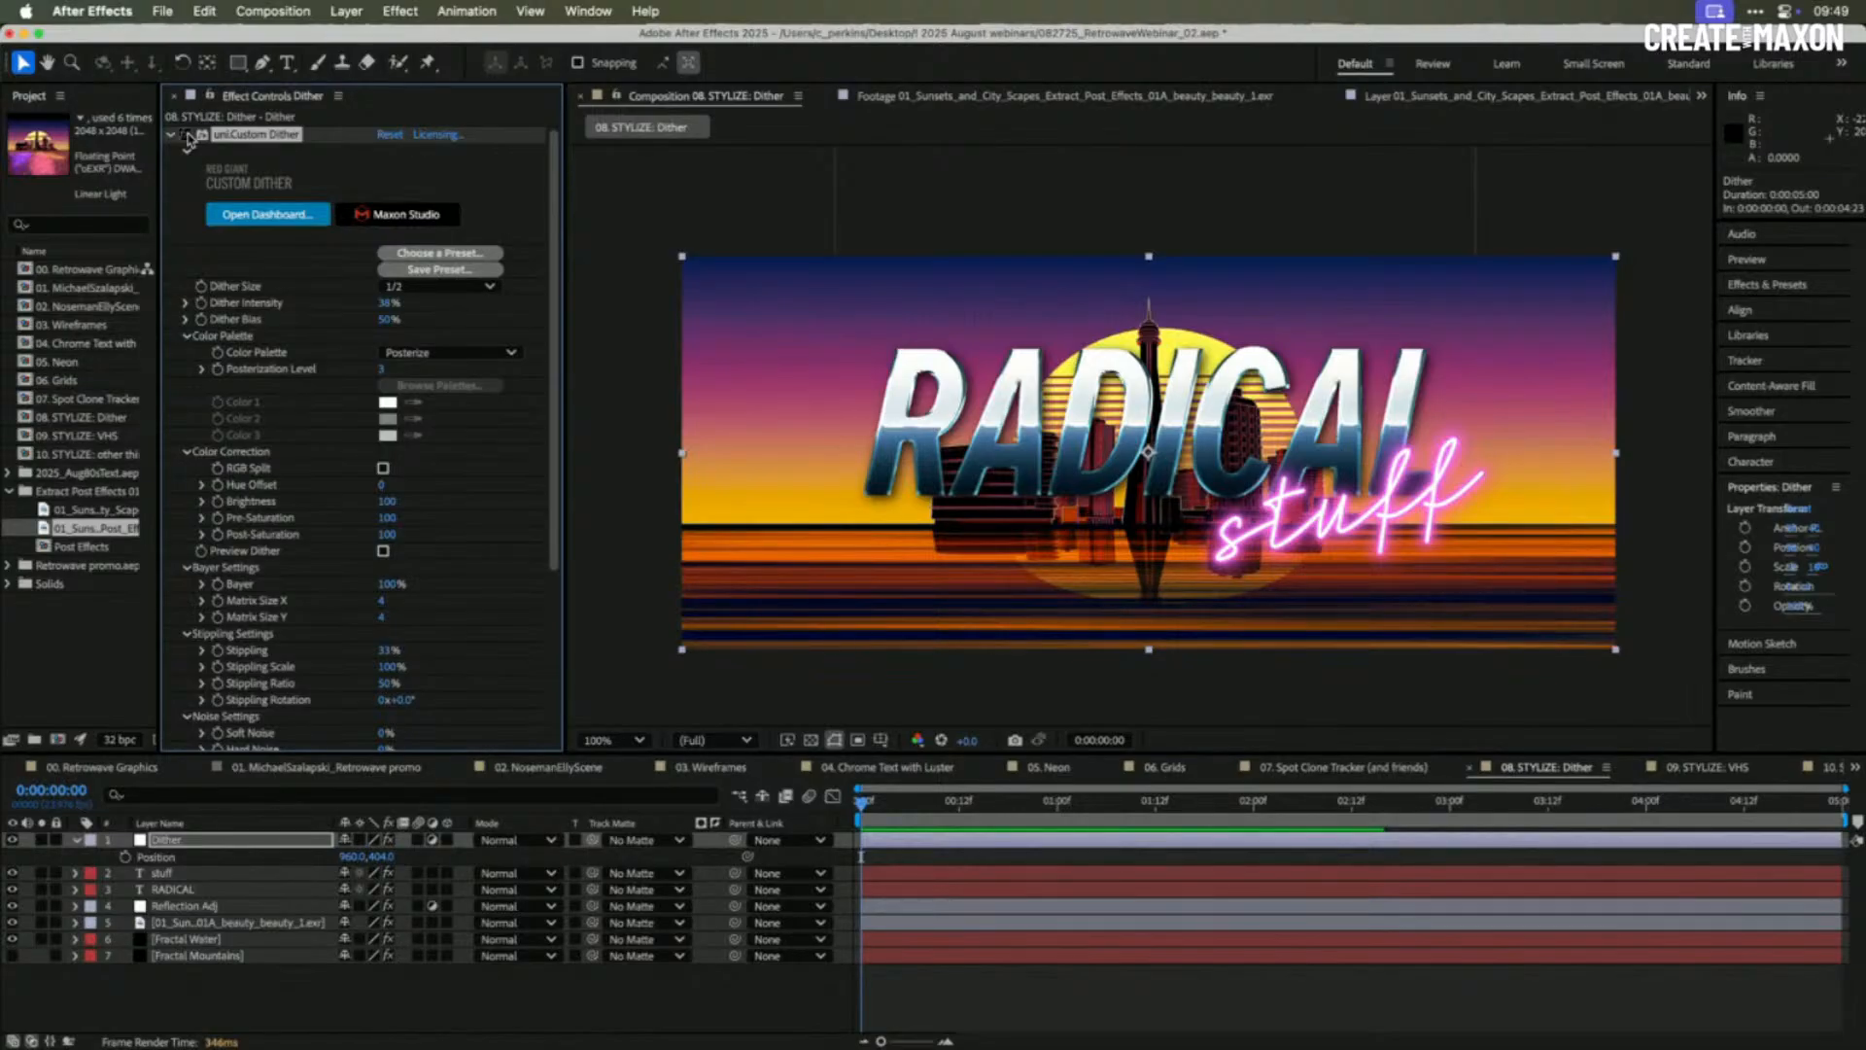
click(184, 135)
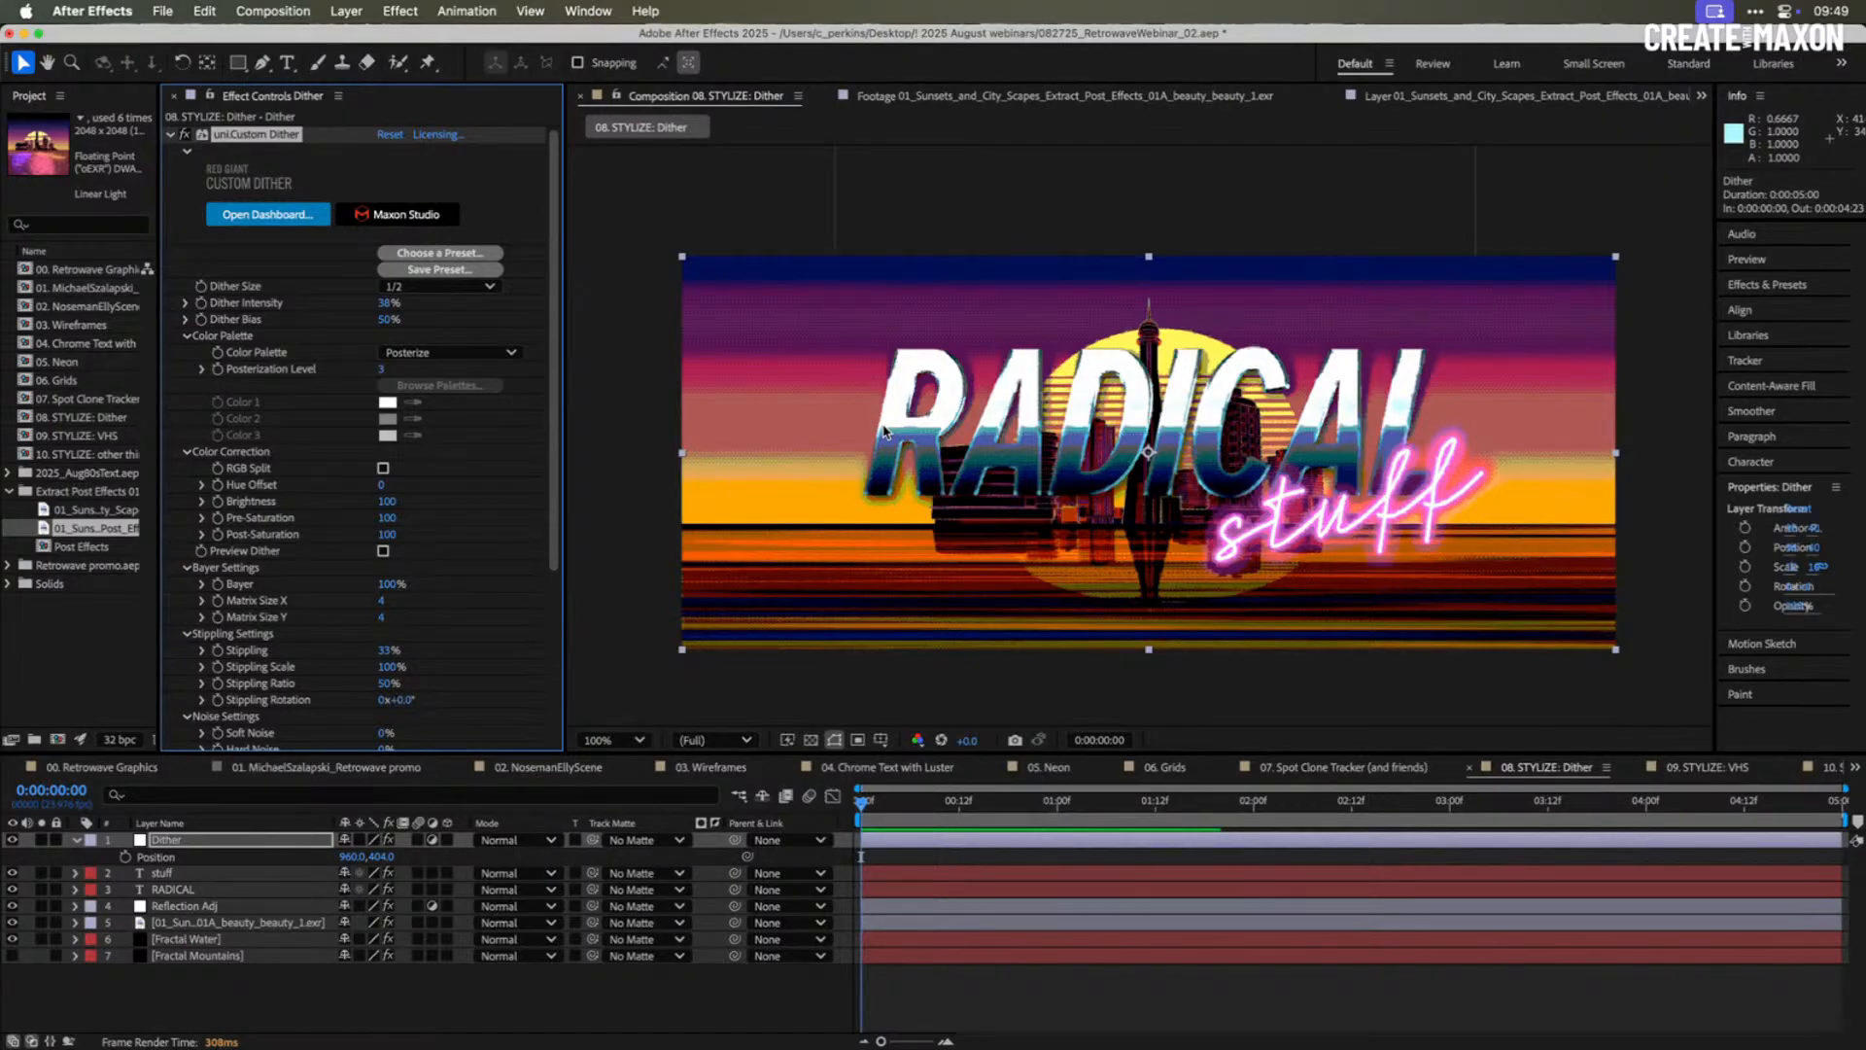
- Add an adjustment layer named VHS on top of the layers in the 09. STYLIZE: VHS composition
click(1701, 769)
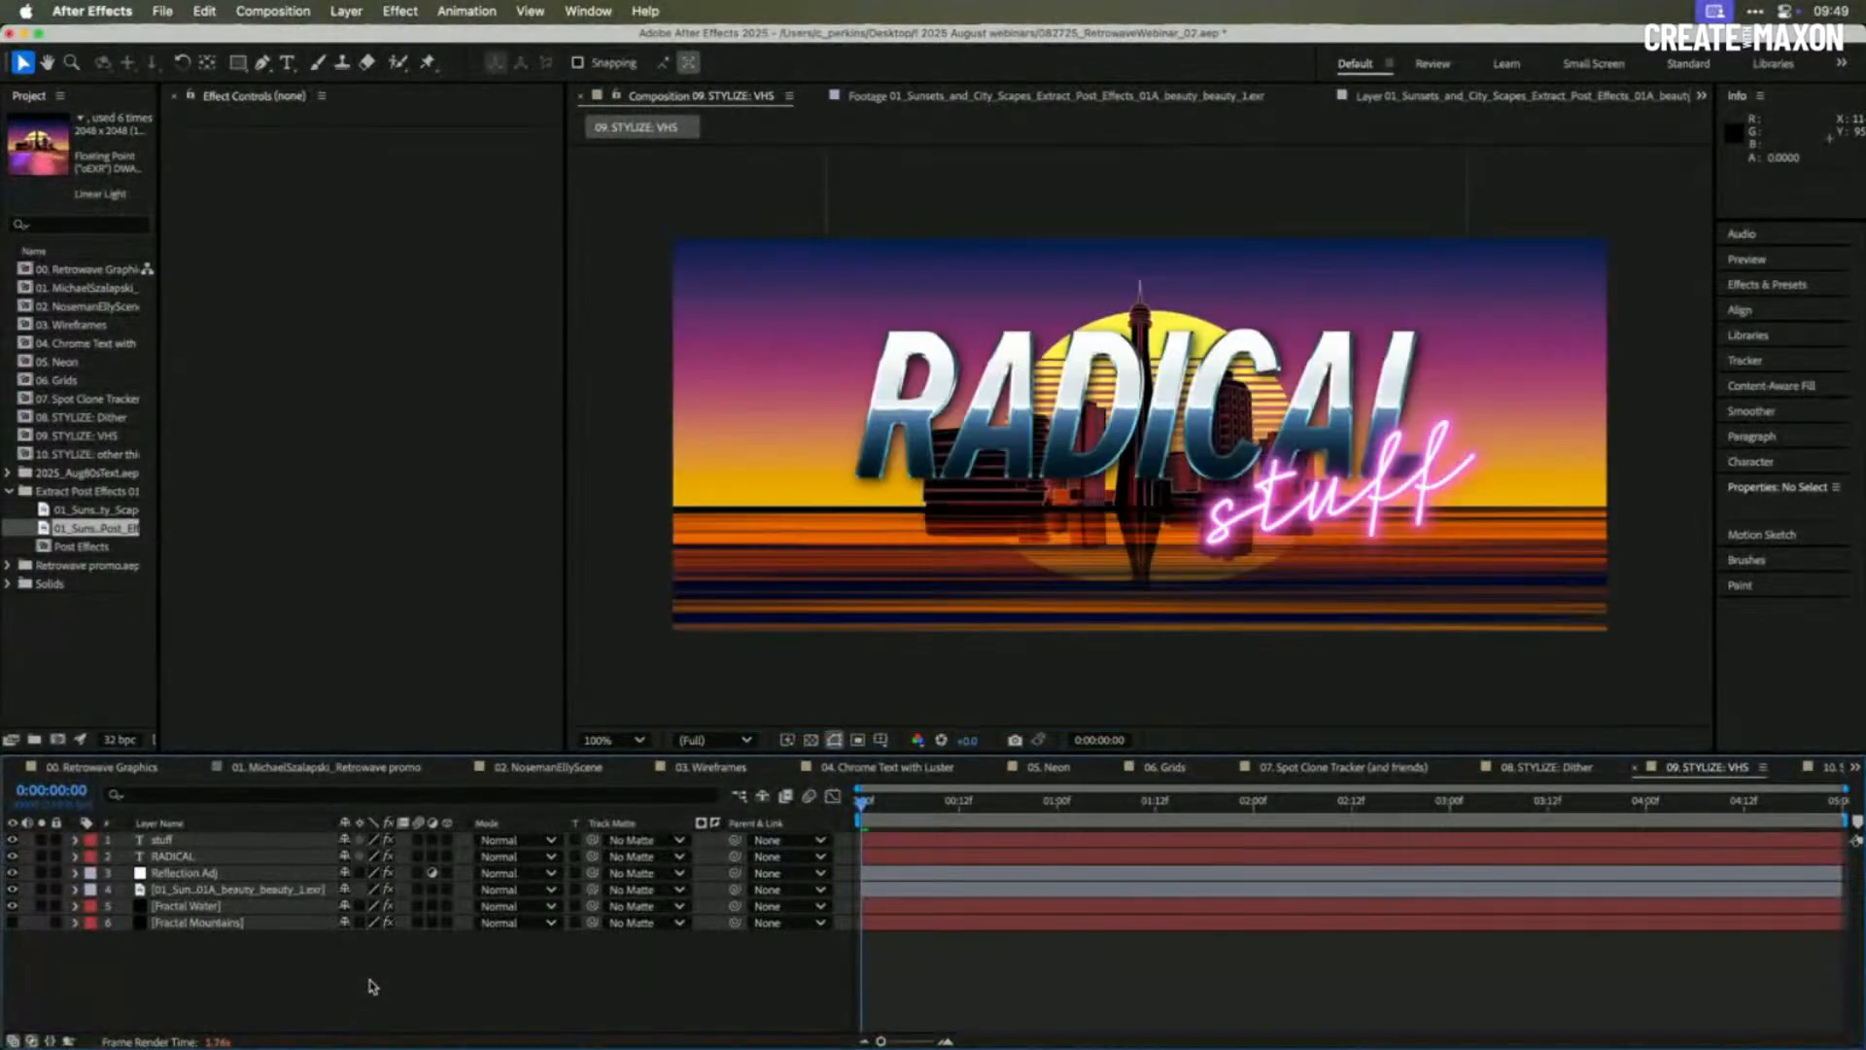
key(super+alt+y)
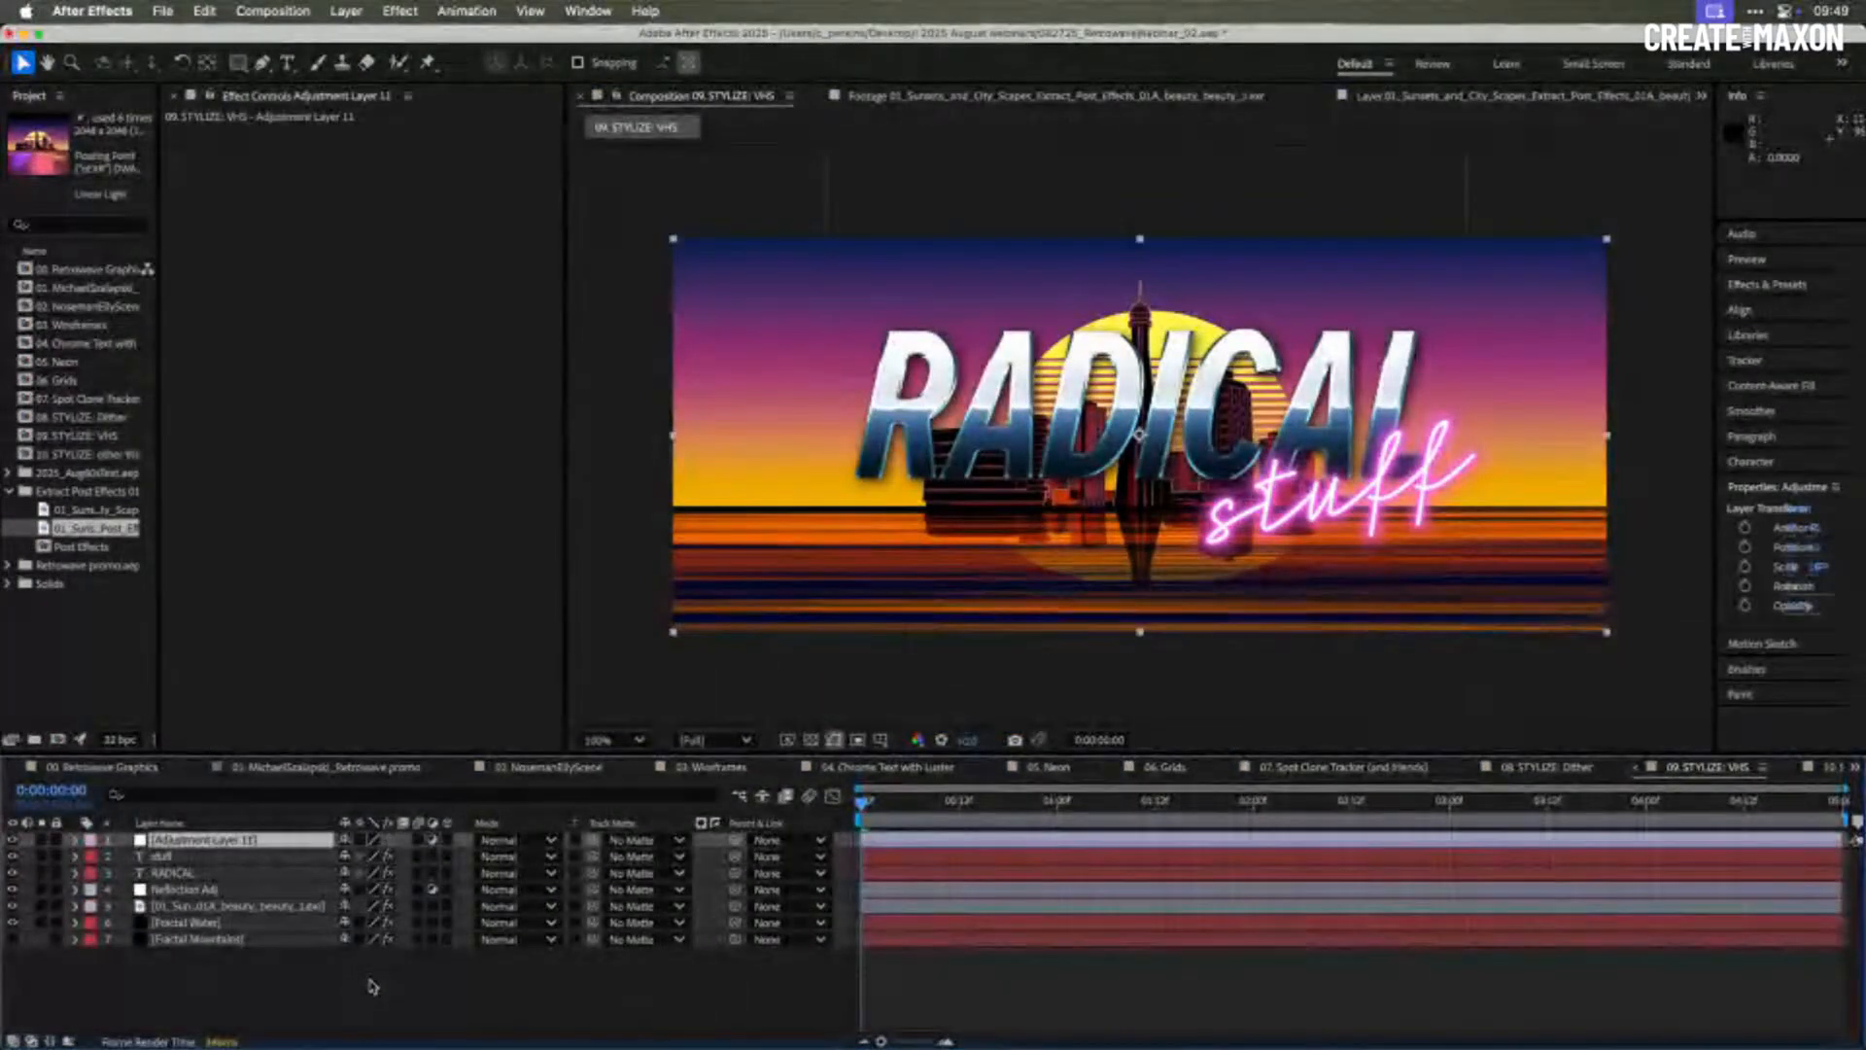
key(Return)
text(VHS)
key(Return)
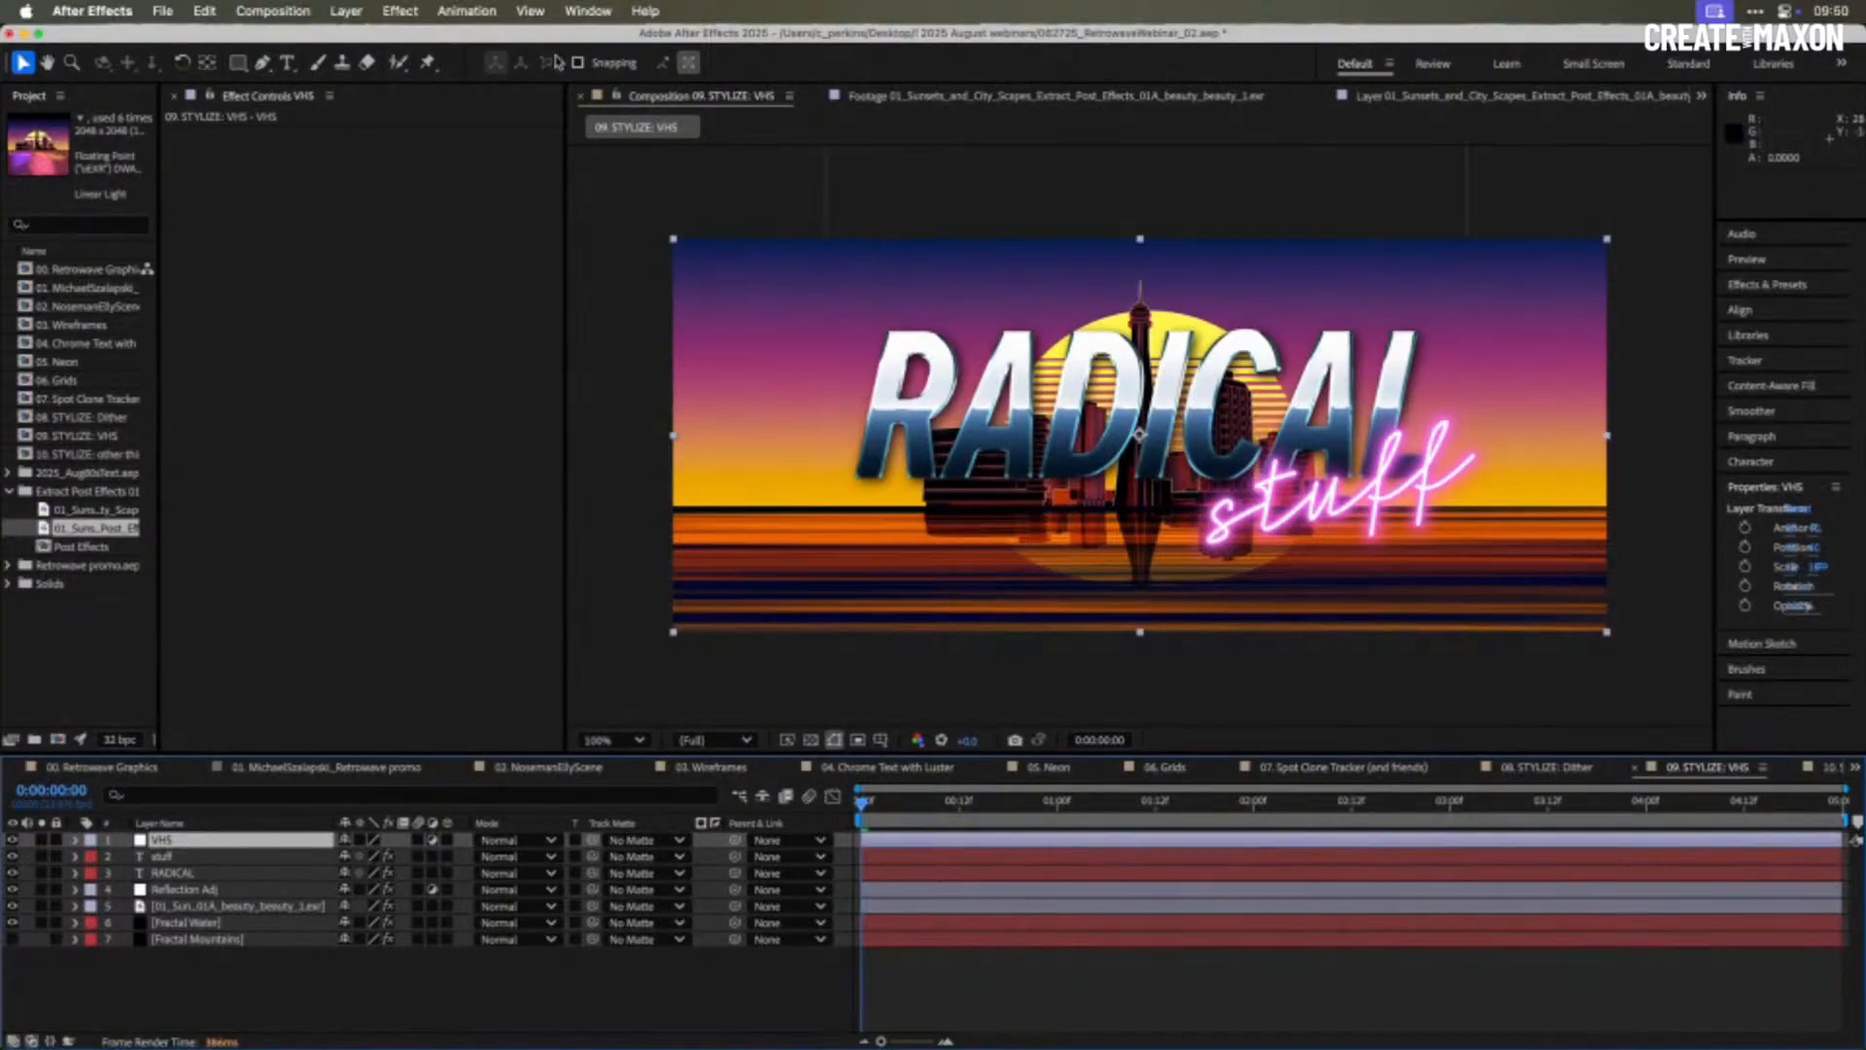
- Bring up the VHS effect's presets from the Stylize category of the Red Giant Universe Dashboard
click(587, 11)
mouse_move(766, 129)
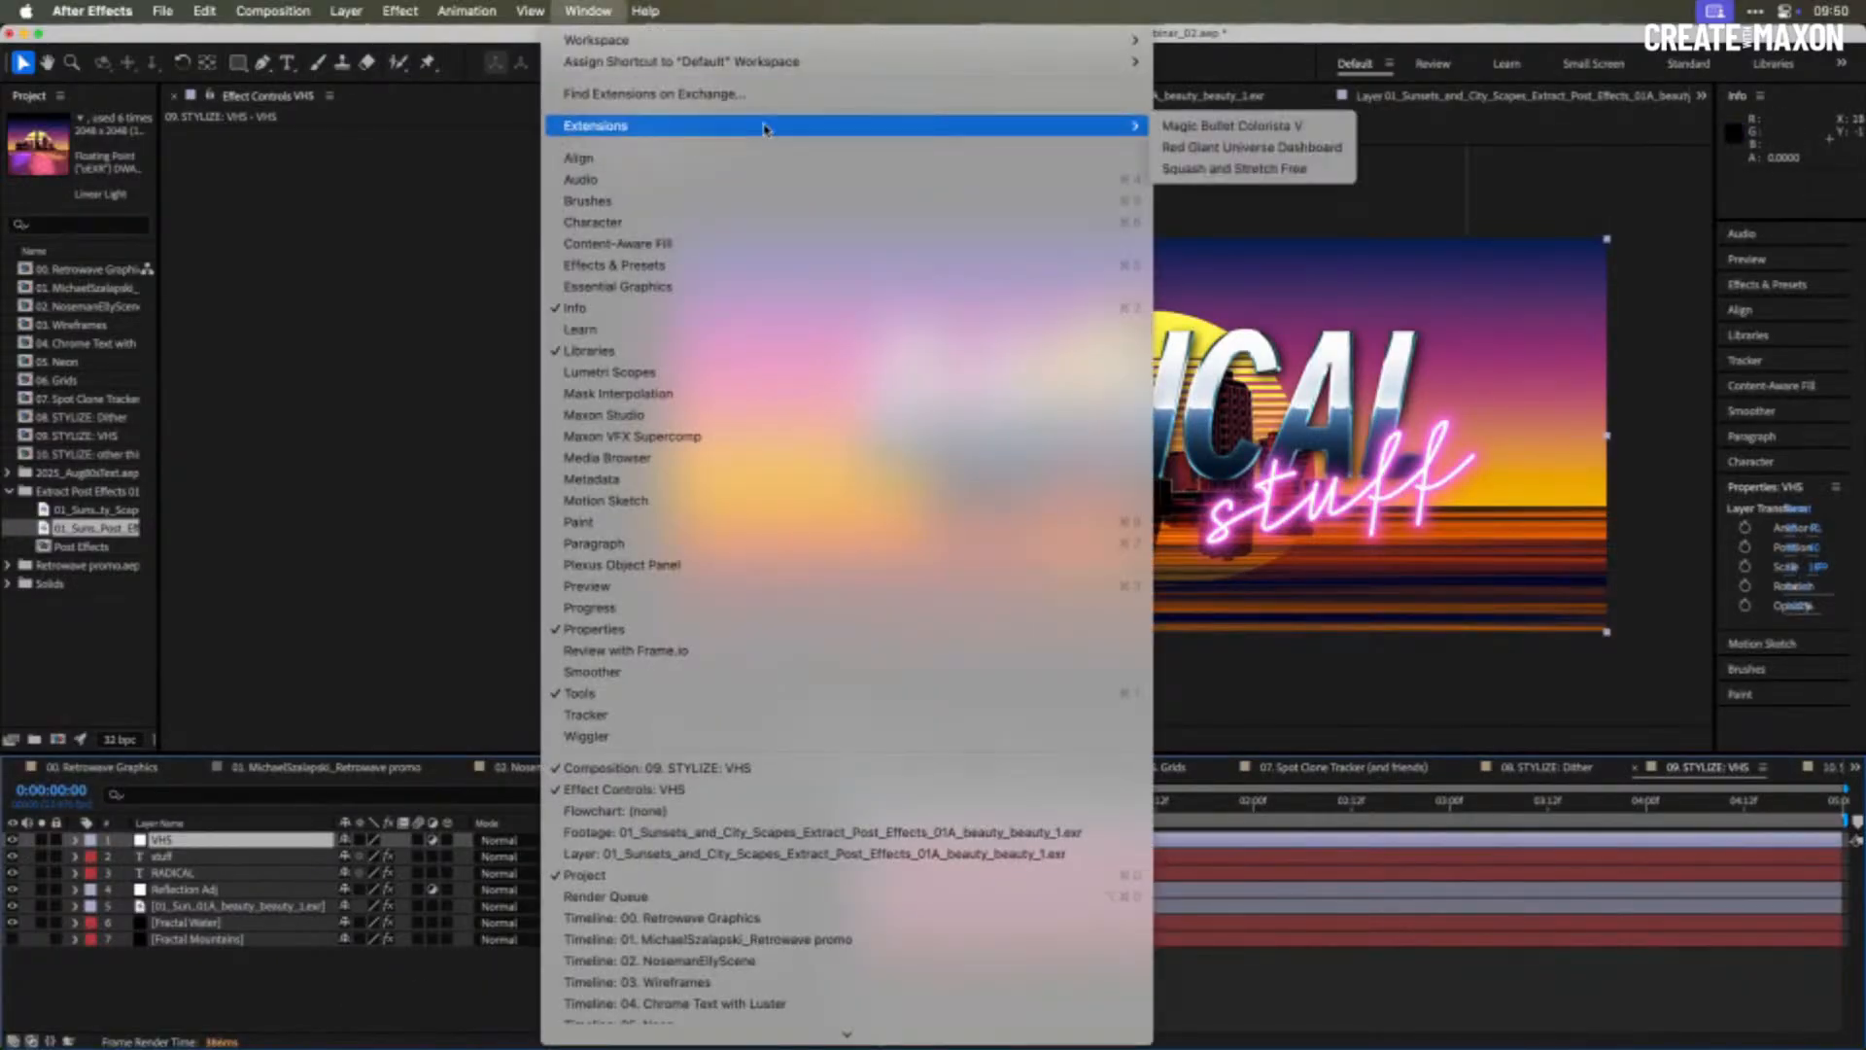
click(1252, 147)
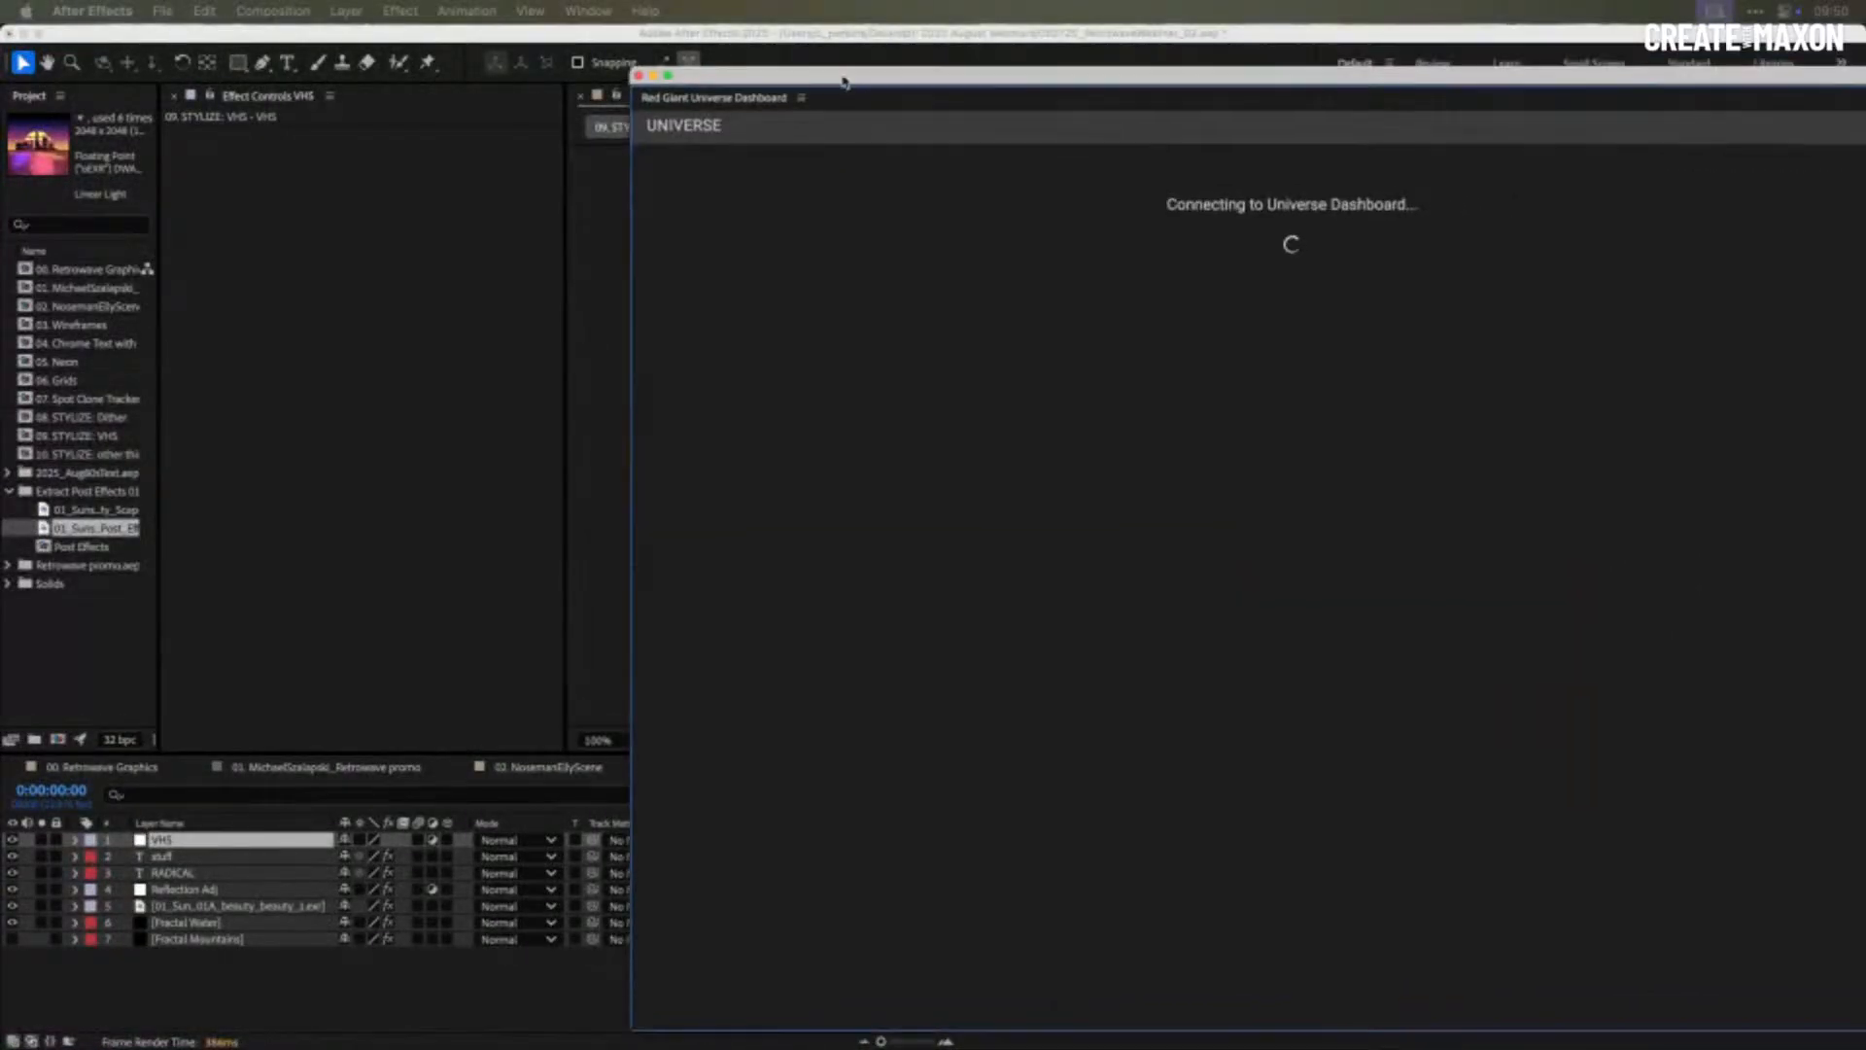
drag(844, 82, 526, 78)
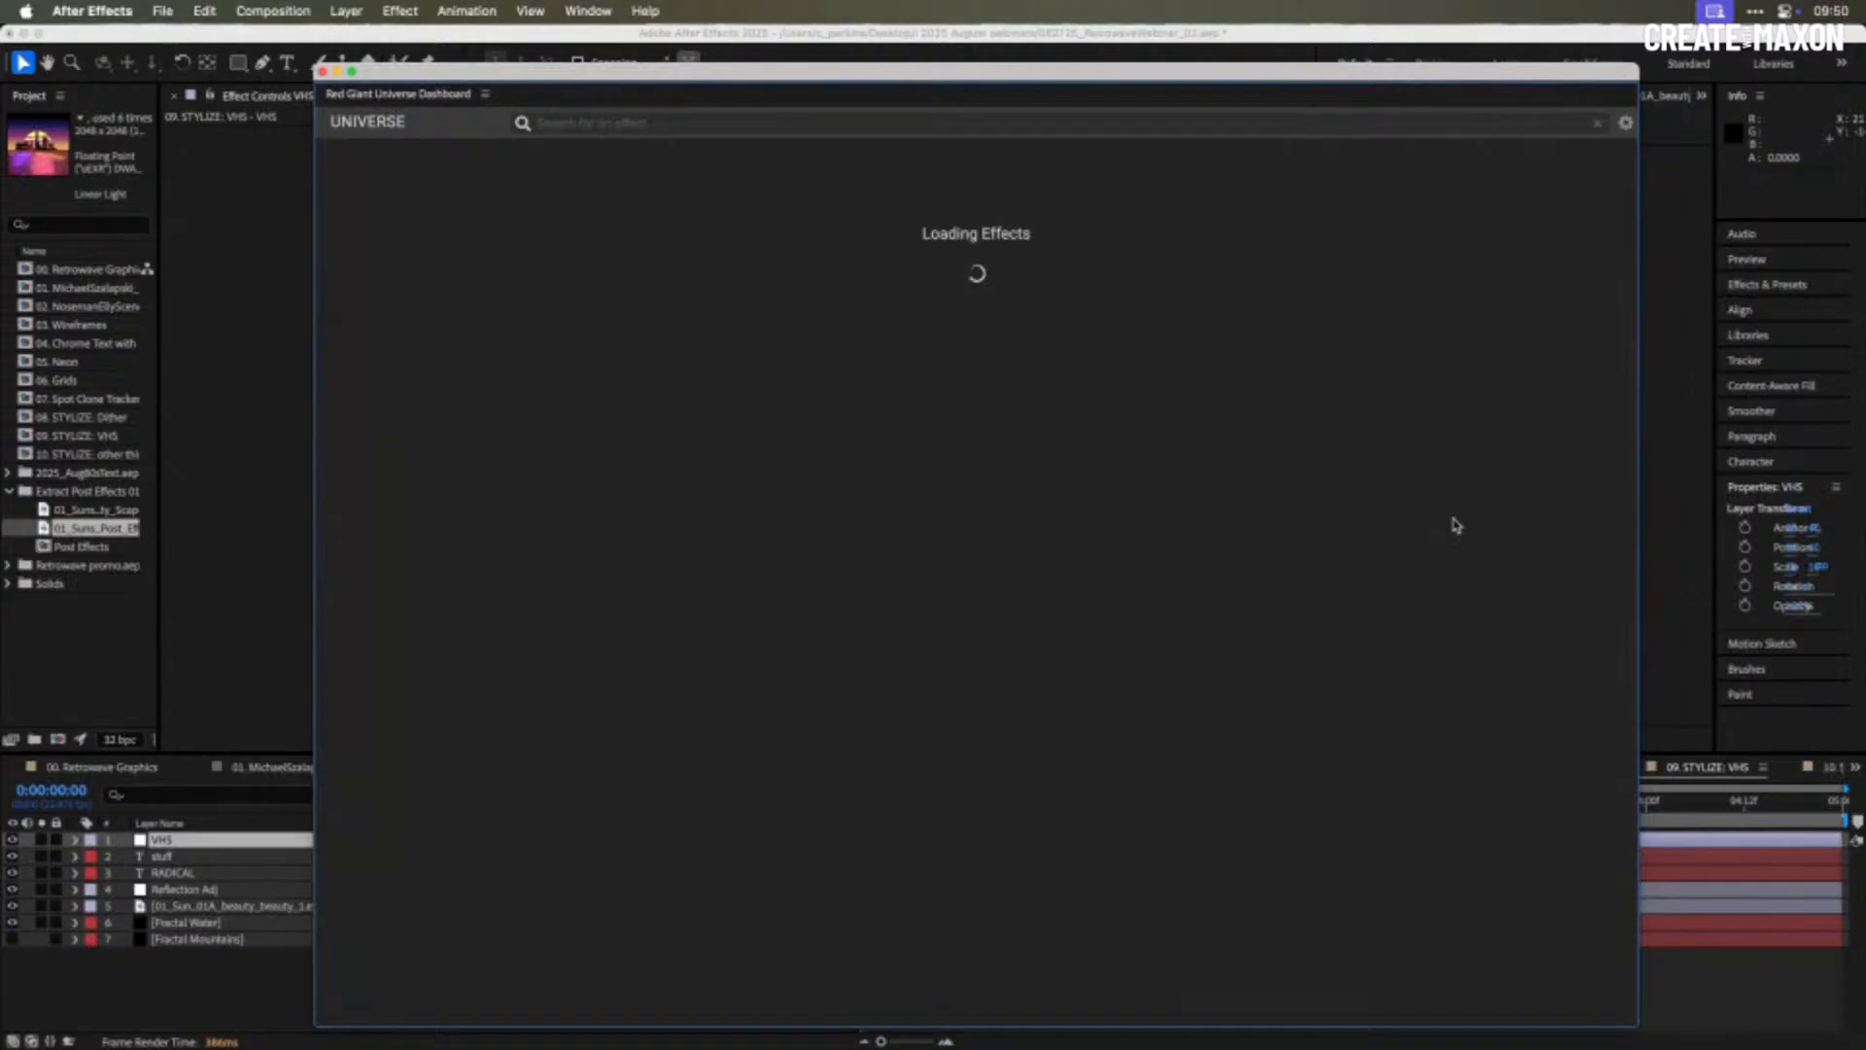
drag(1643, 483, 1711, 483)
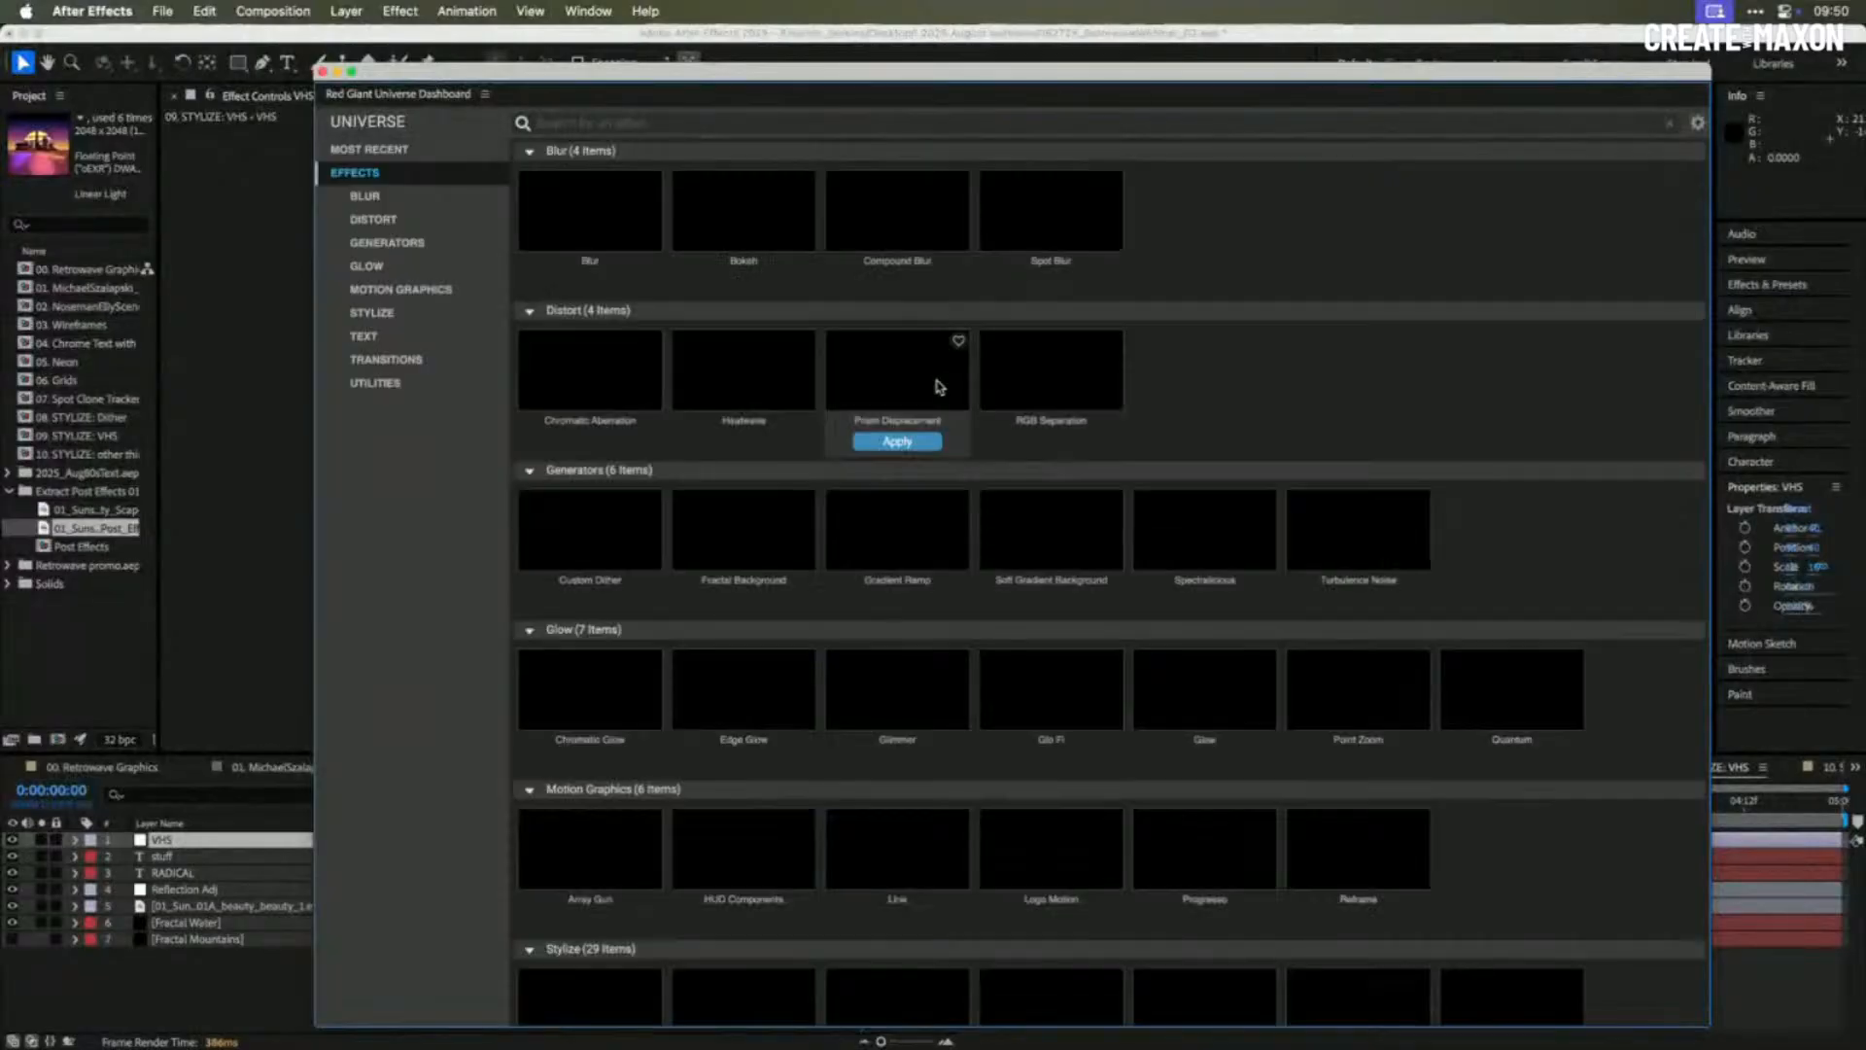
click(361, 313)
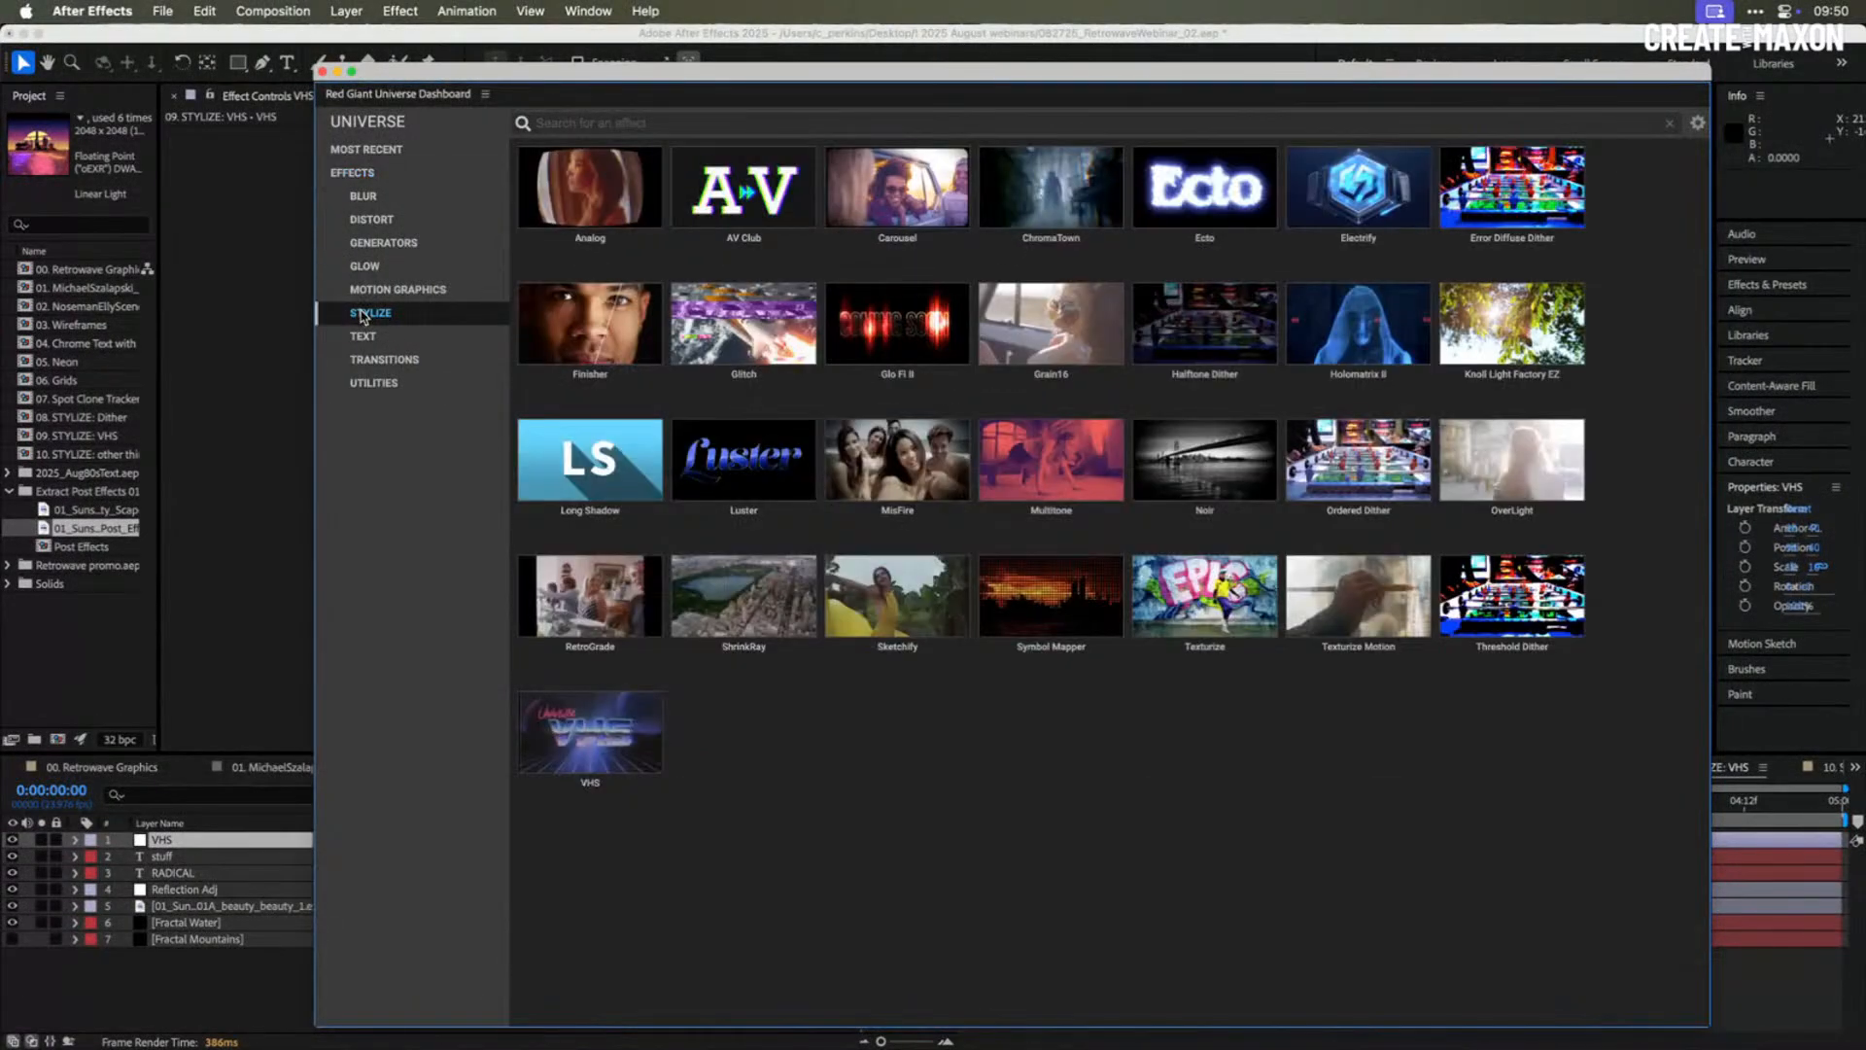
mouse_move(563, 748)
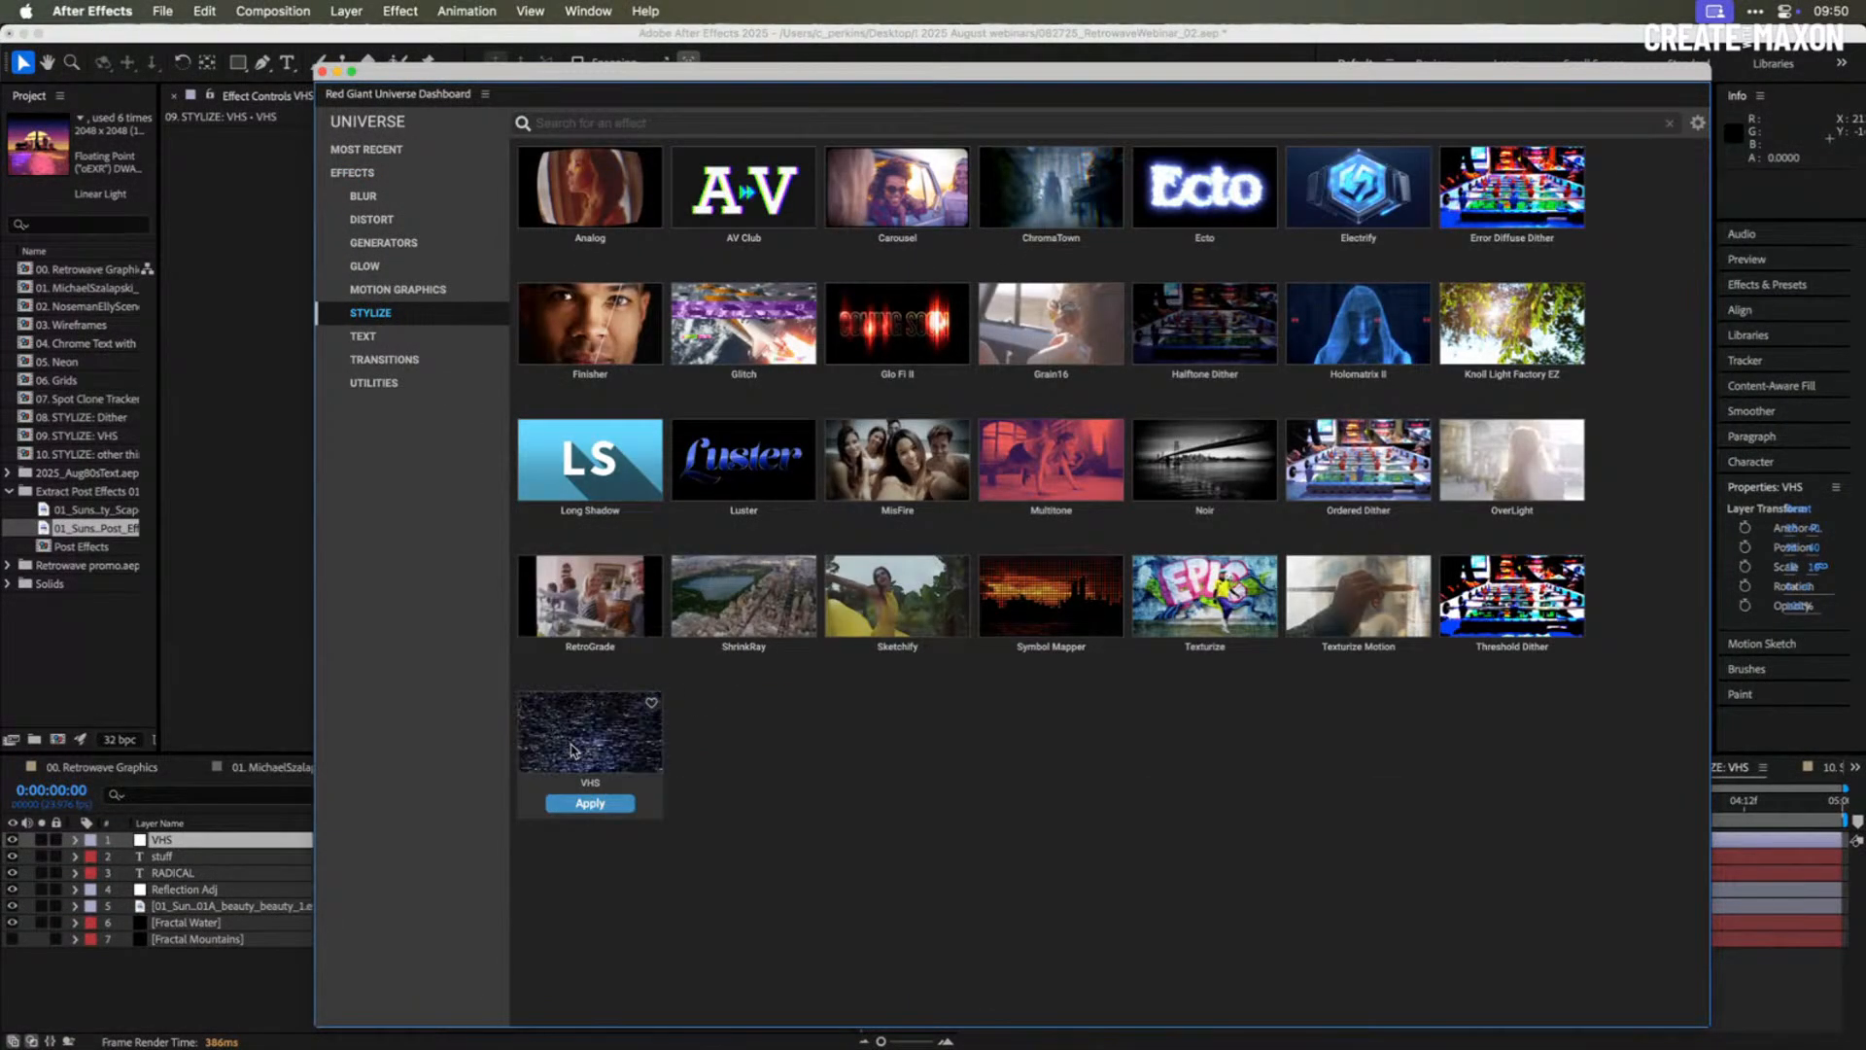
click(573, 744)
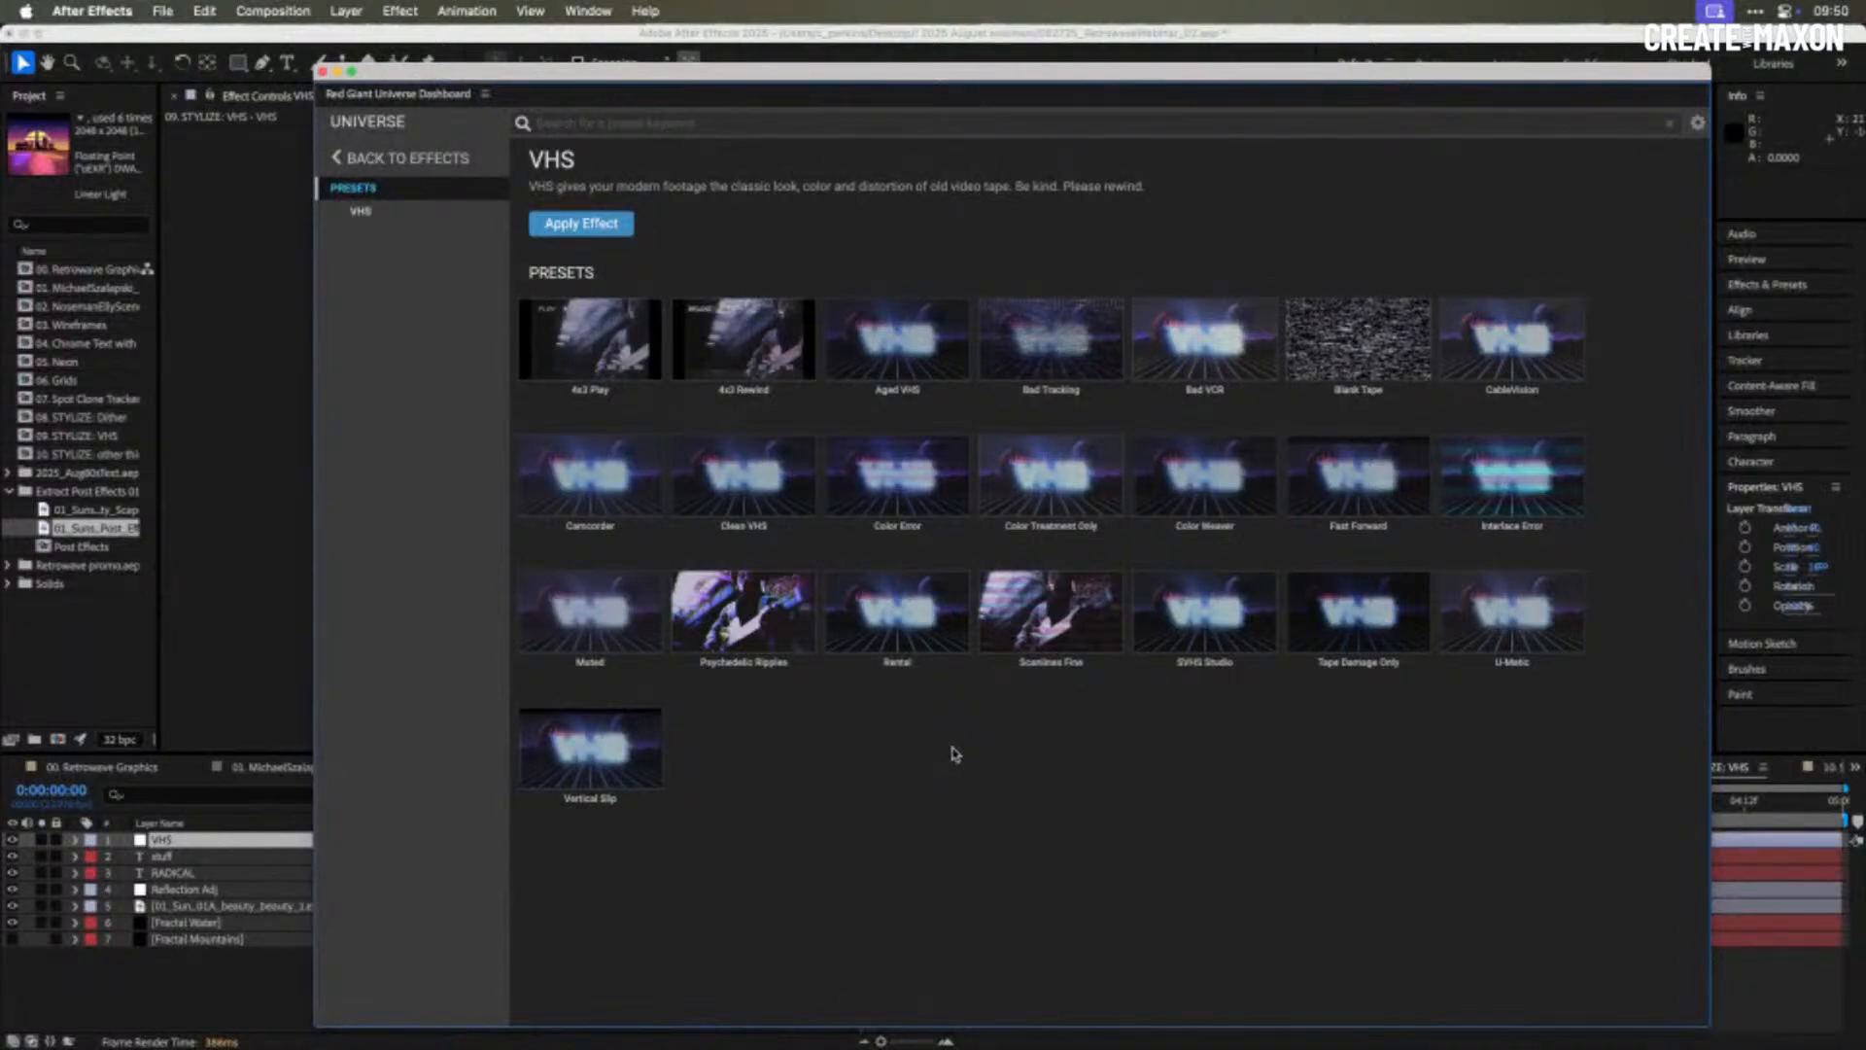
- Apply the Clean VHS preset to the VHS adjustment layer and move the dashboard out of the way
mouse_move(1081, 639)
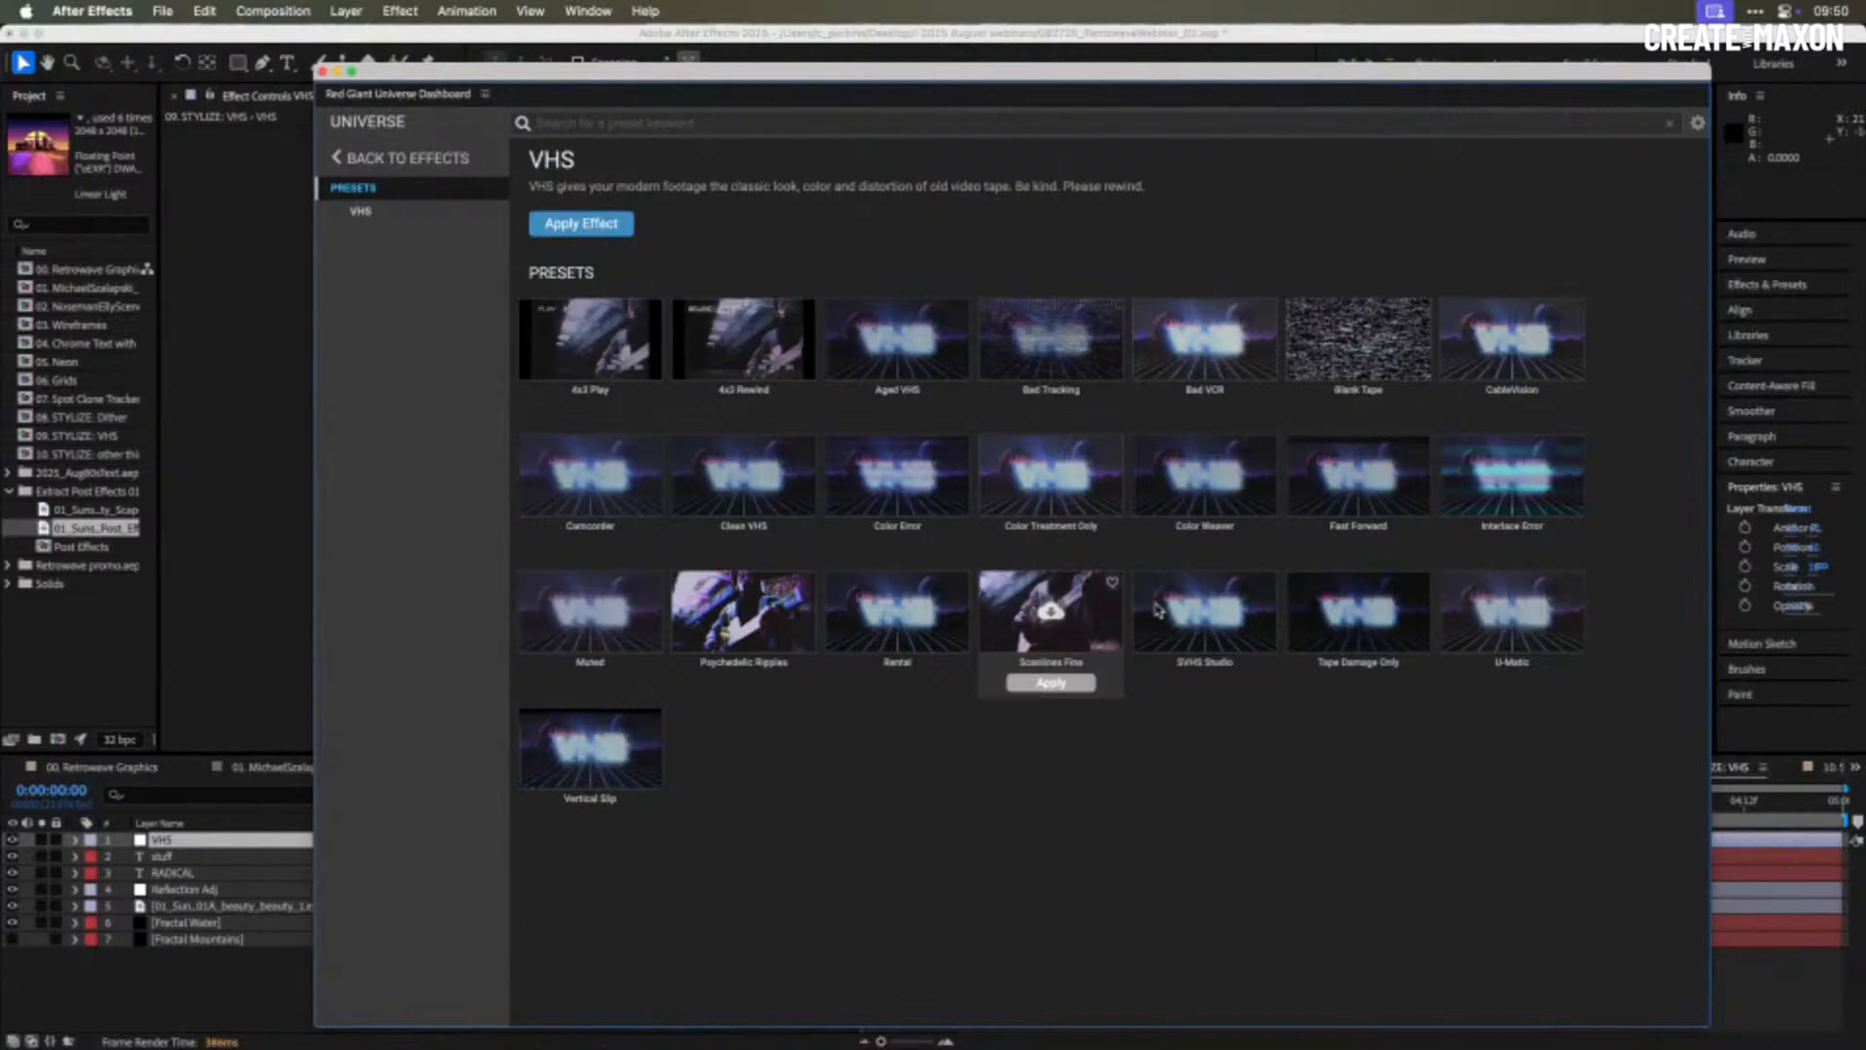
mouse_move(1349, 368)
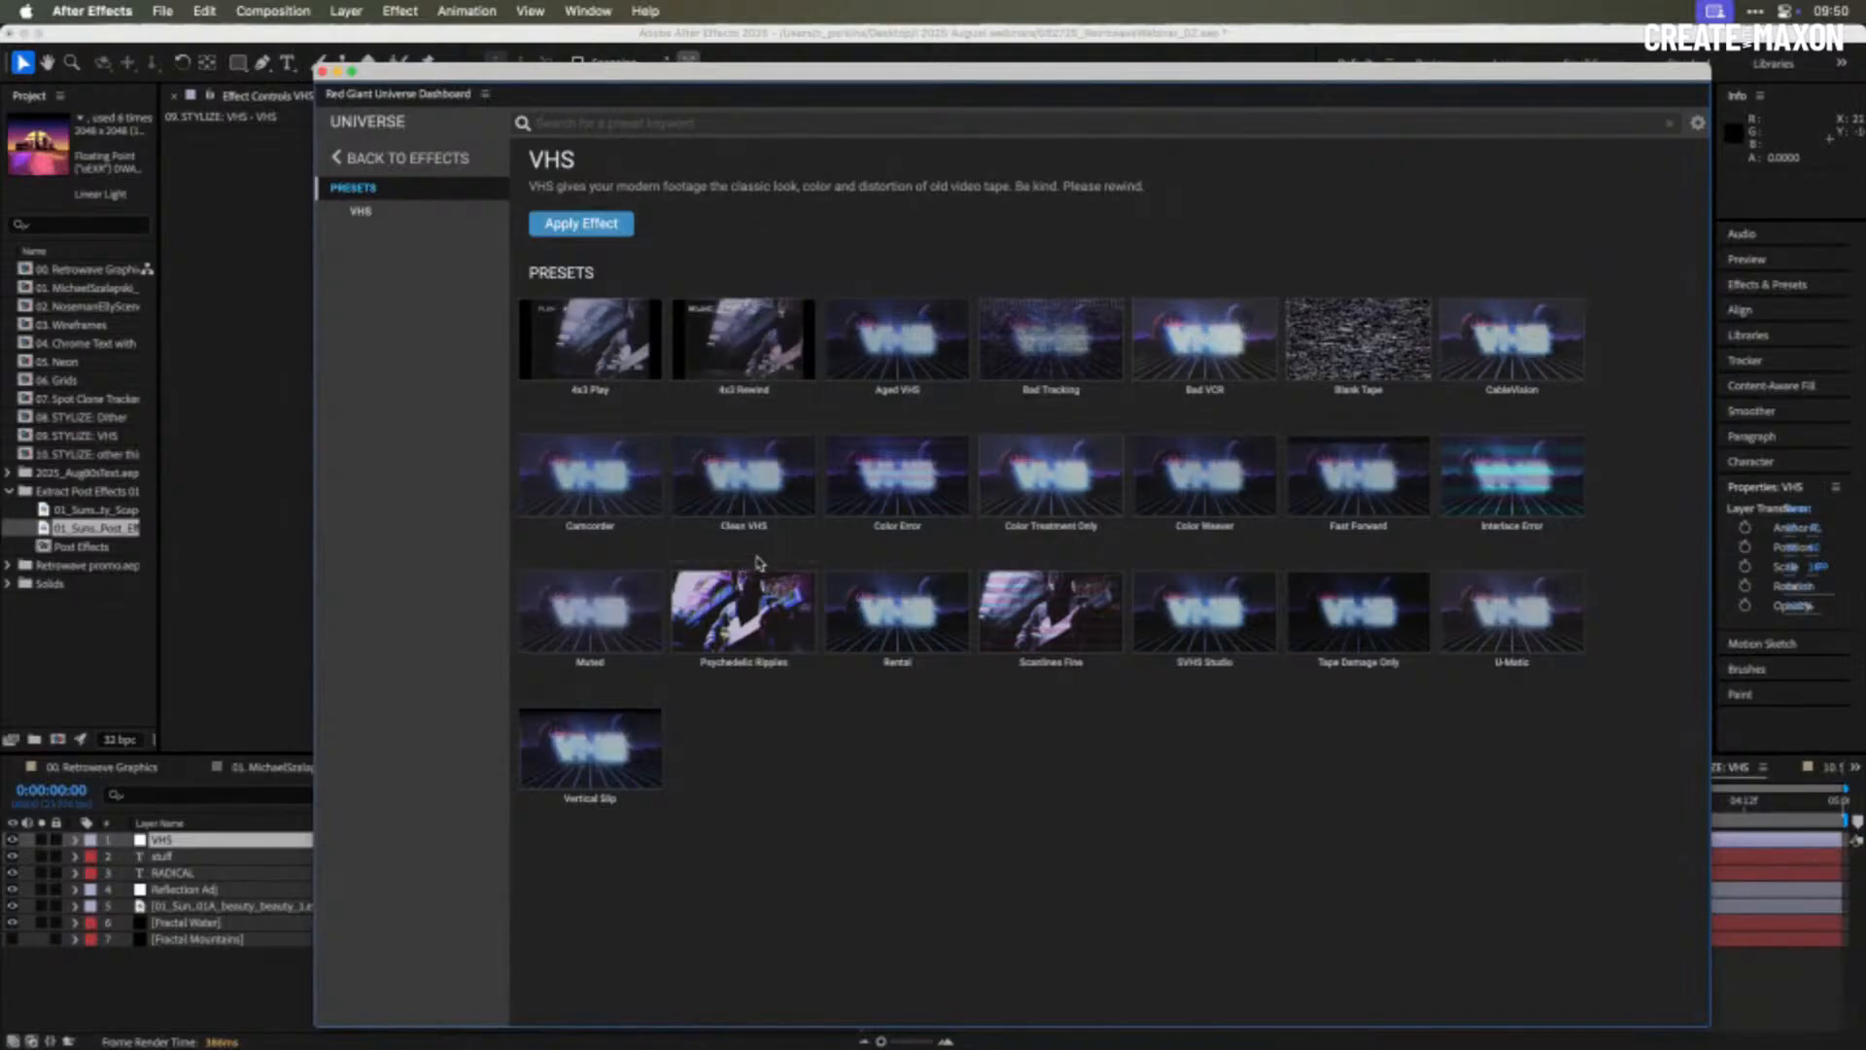
mouse_move(744, 556)
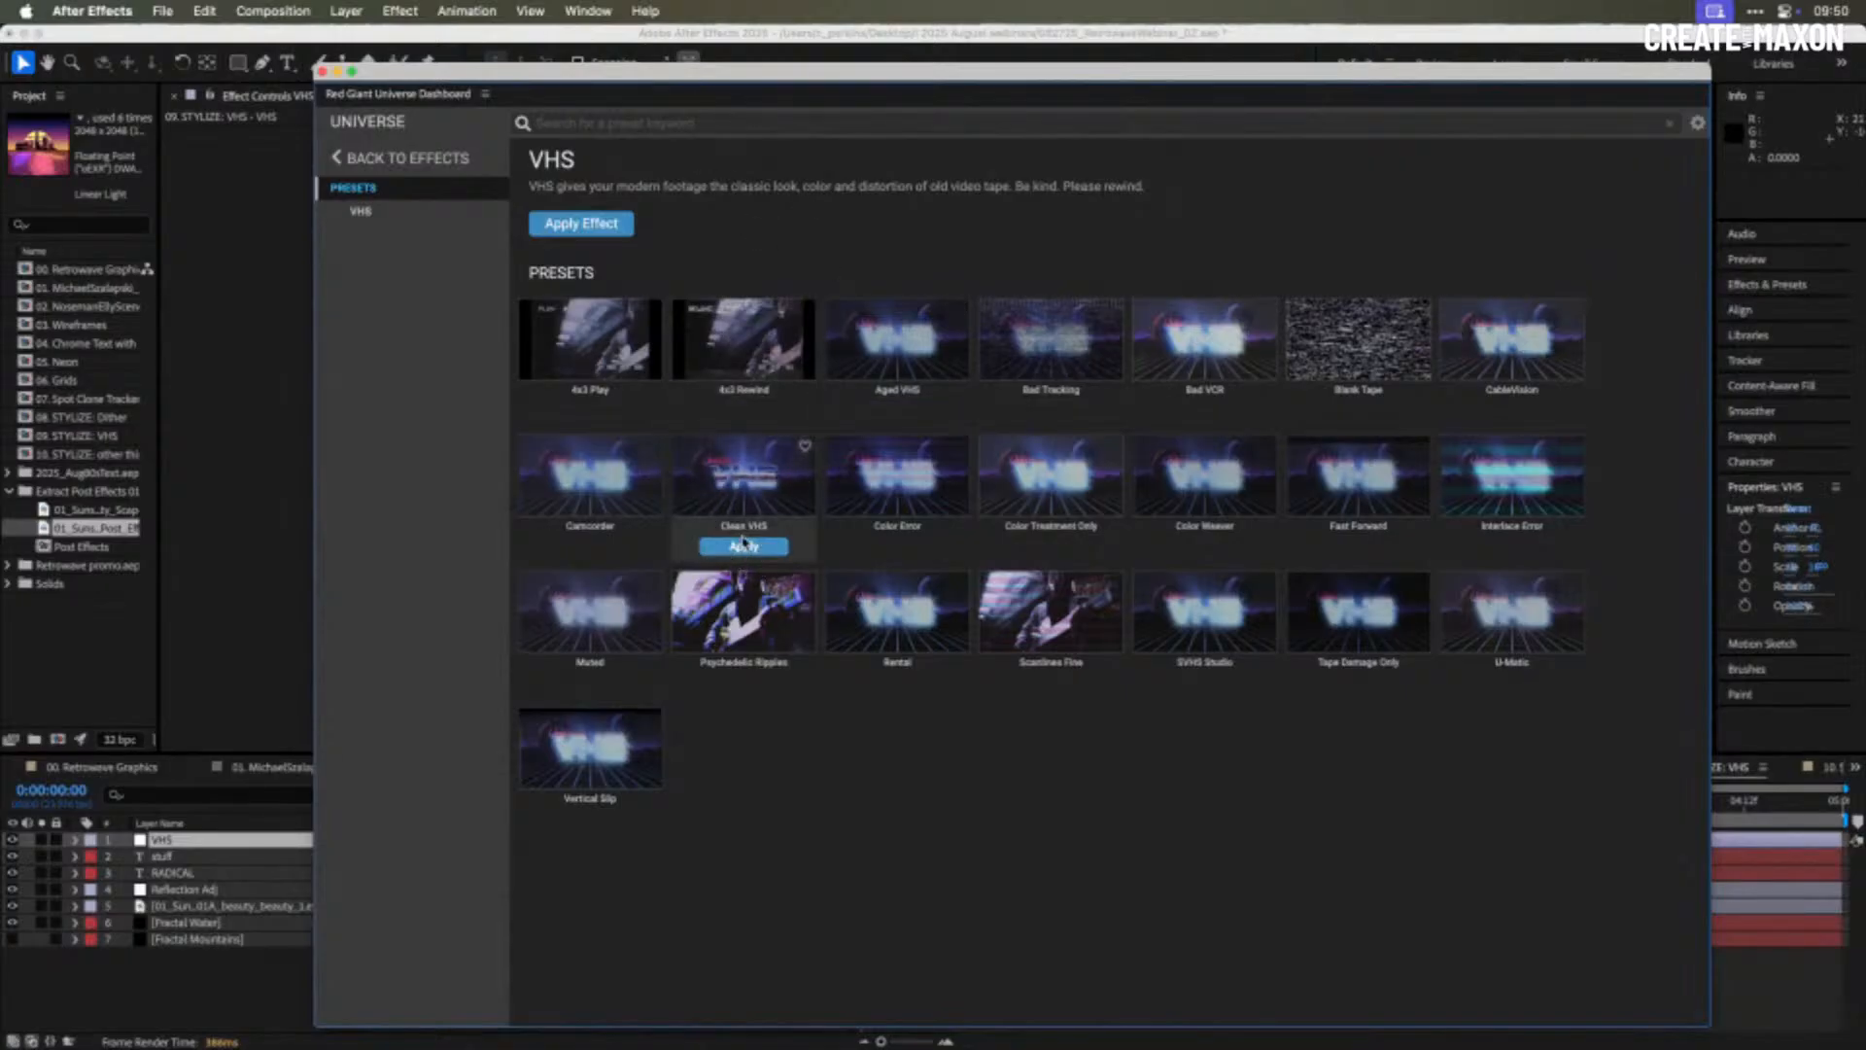
click(744, 547)
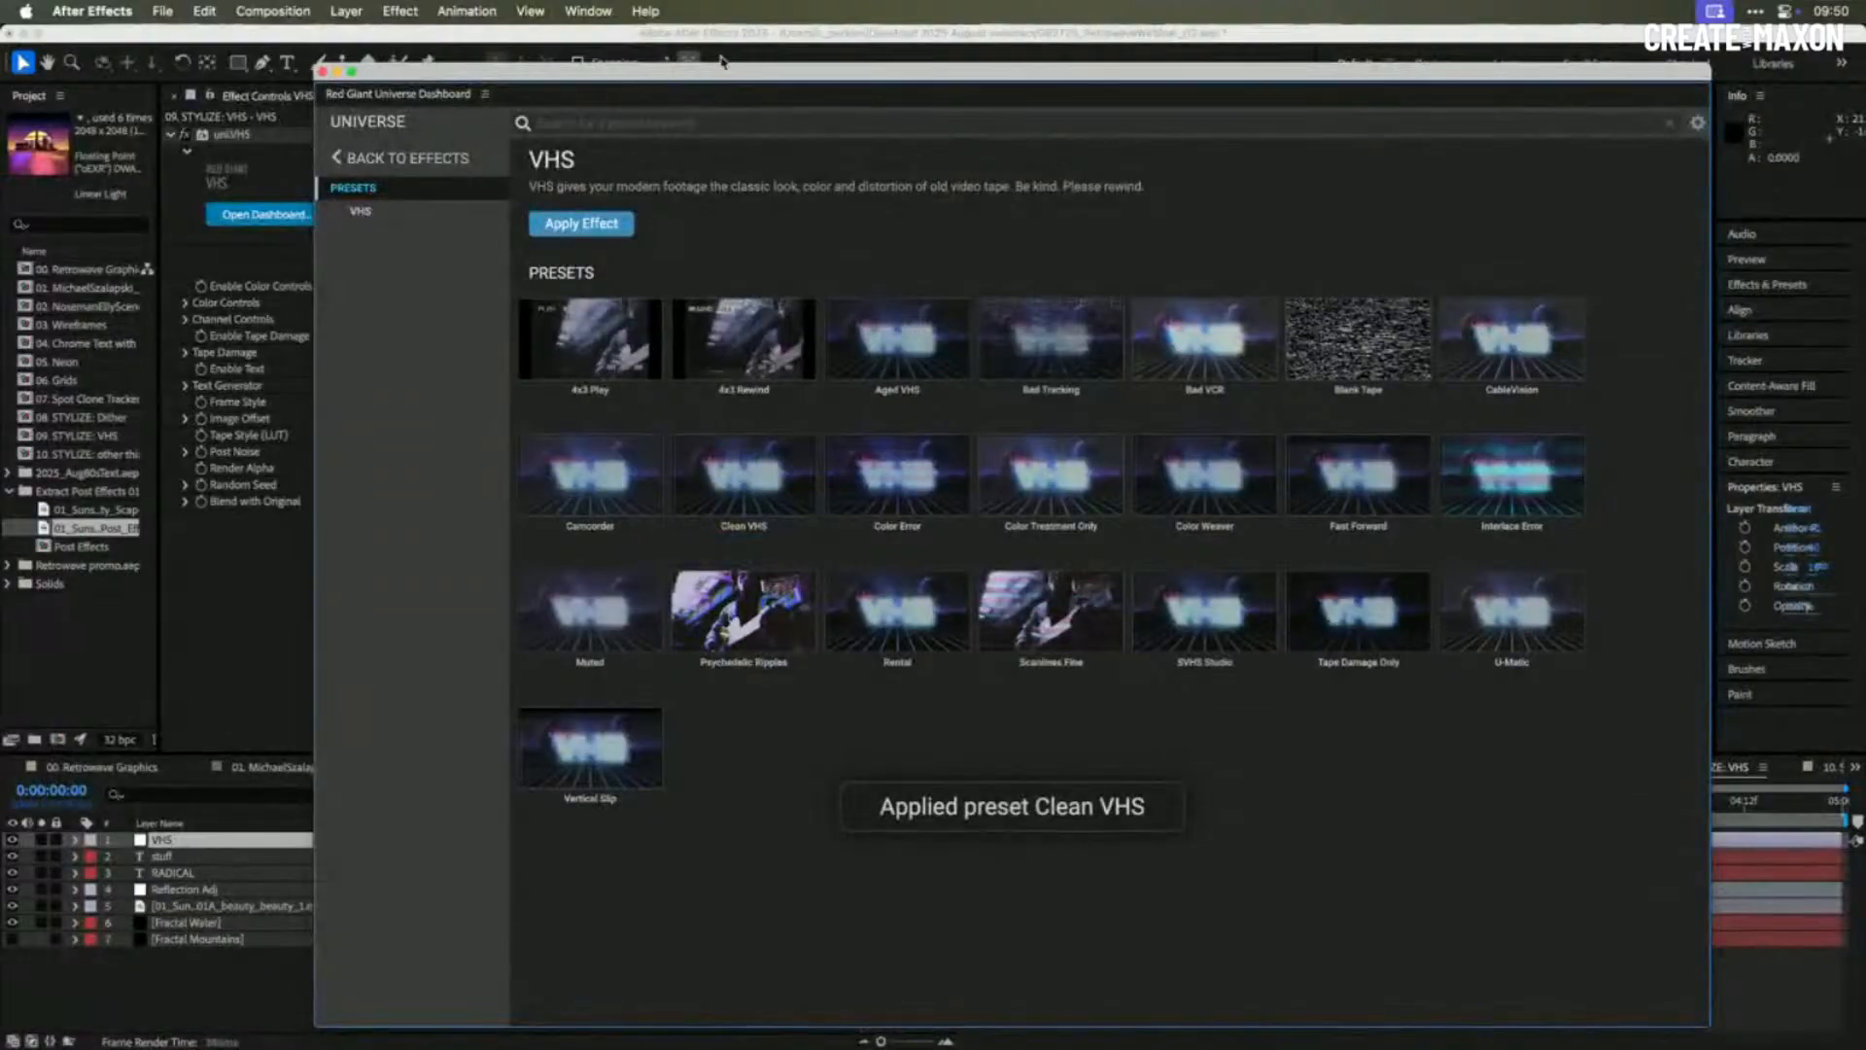
drag(721, 76, 1865, 68)
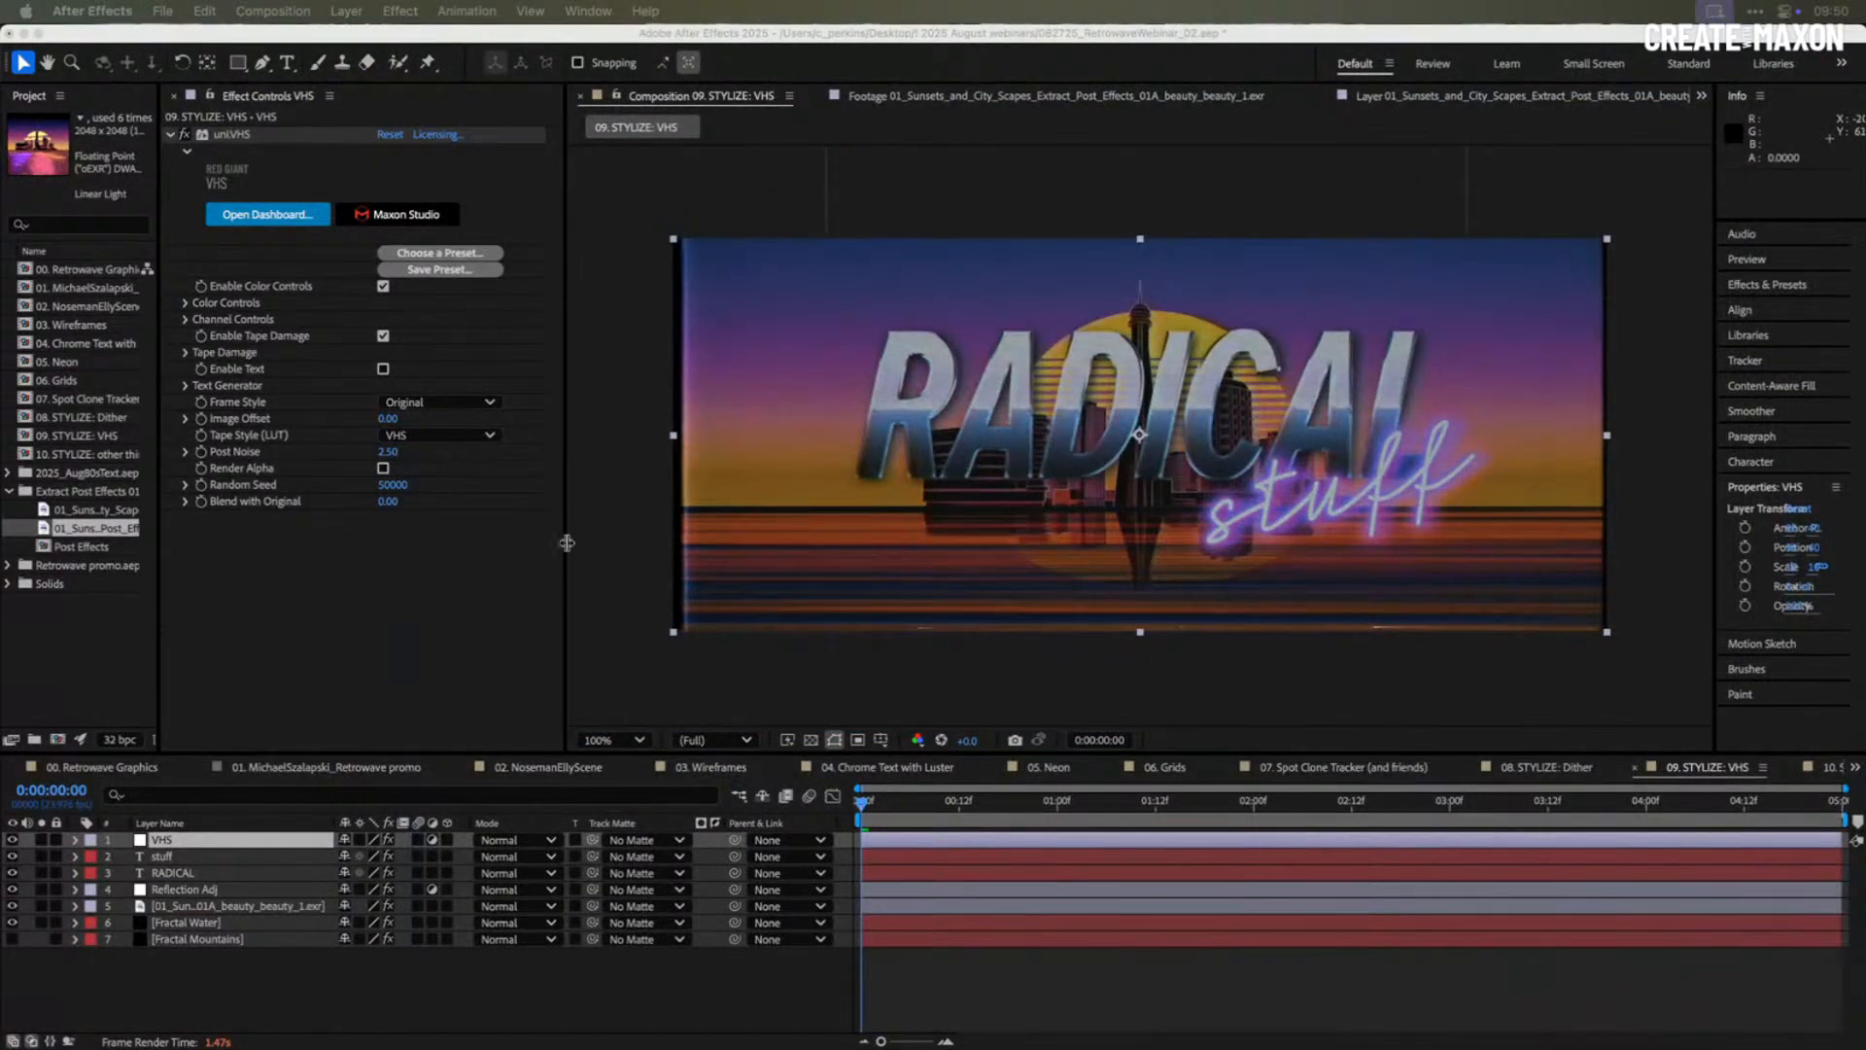
- Compare the title with the VHS effect switched off and on, and preview the opening frames
click(188, 139)
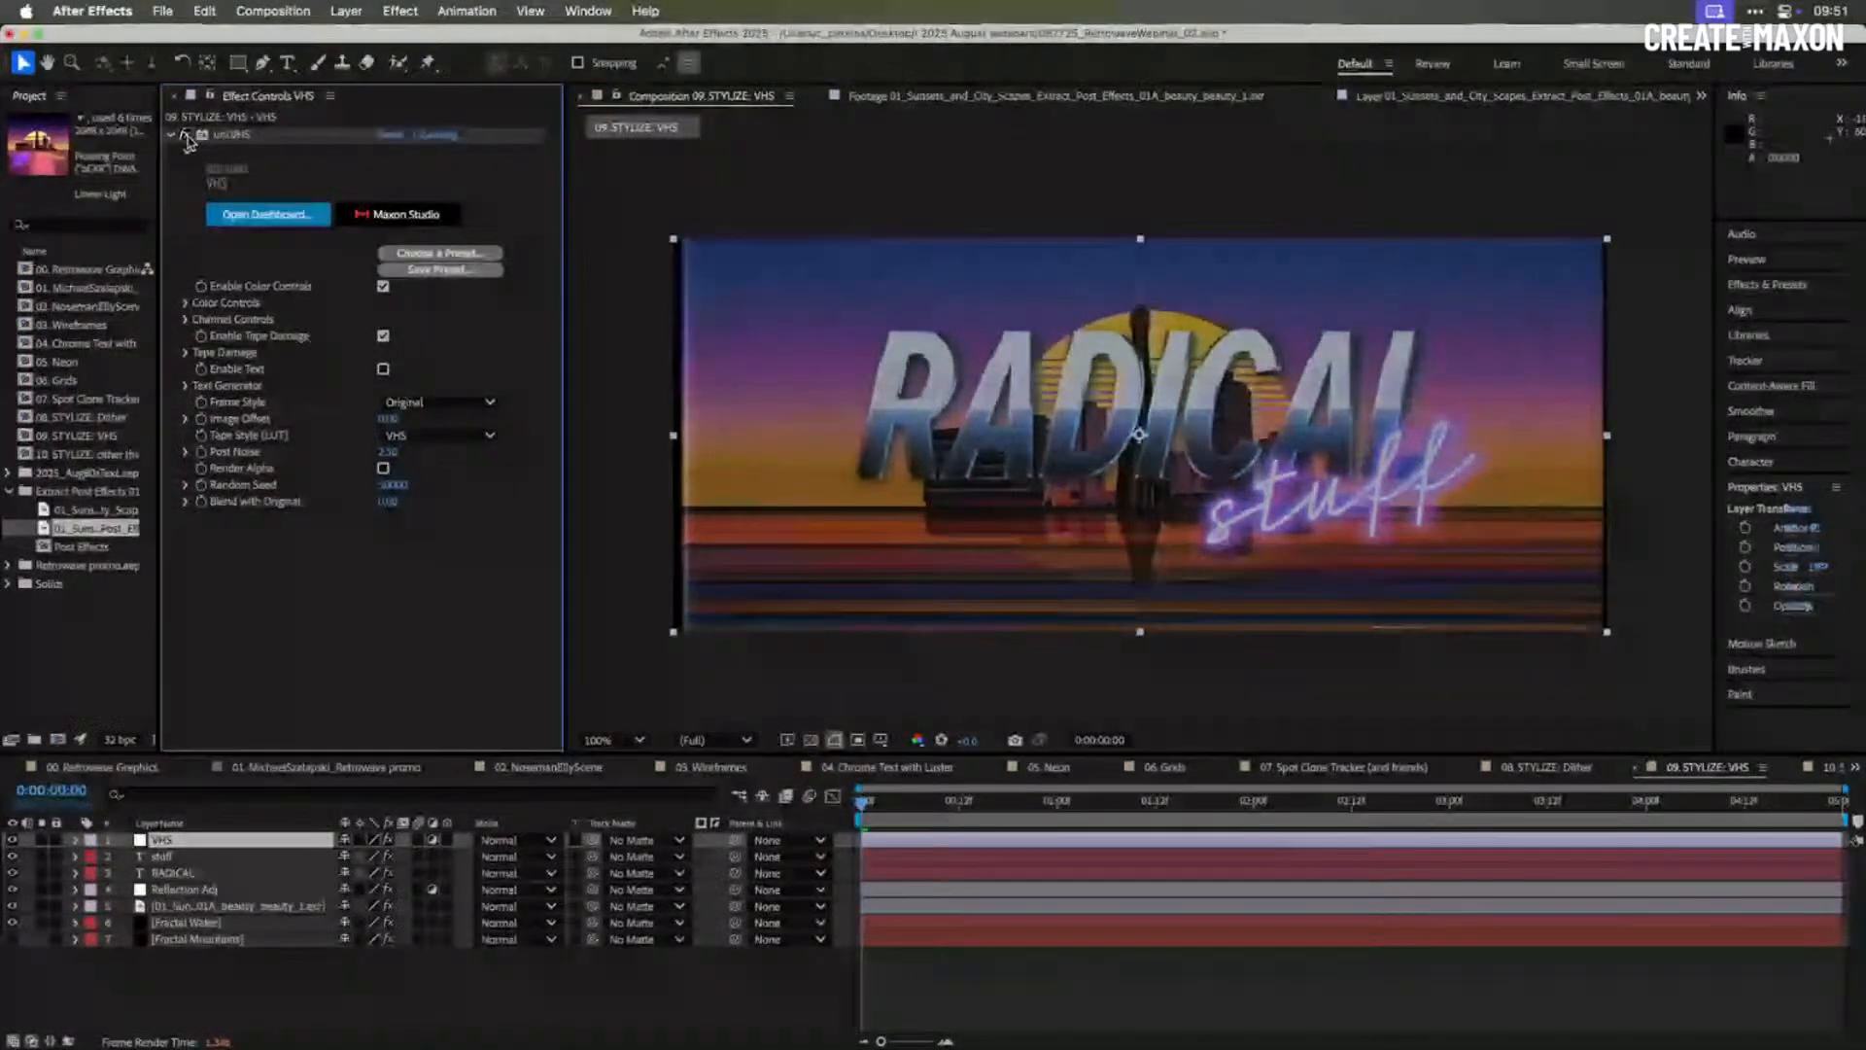
click(185, 135)
click(185, 135)
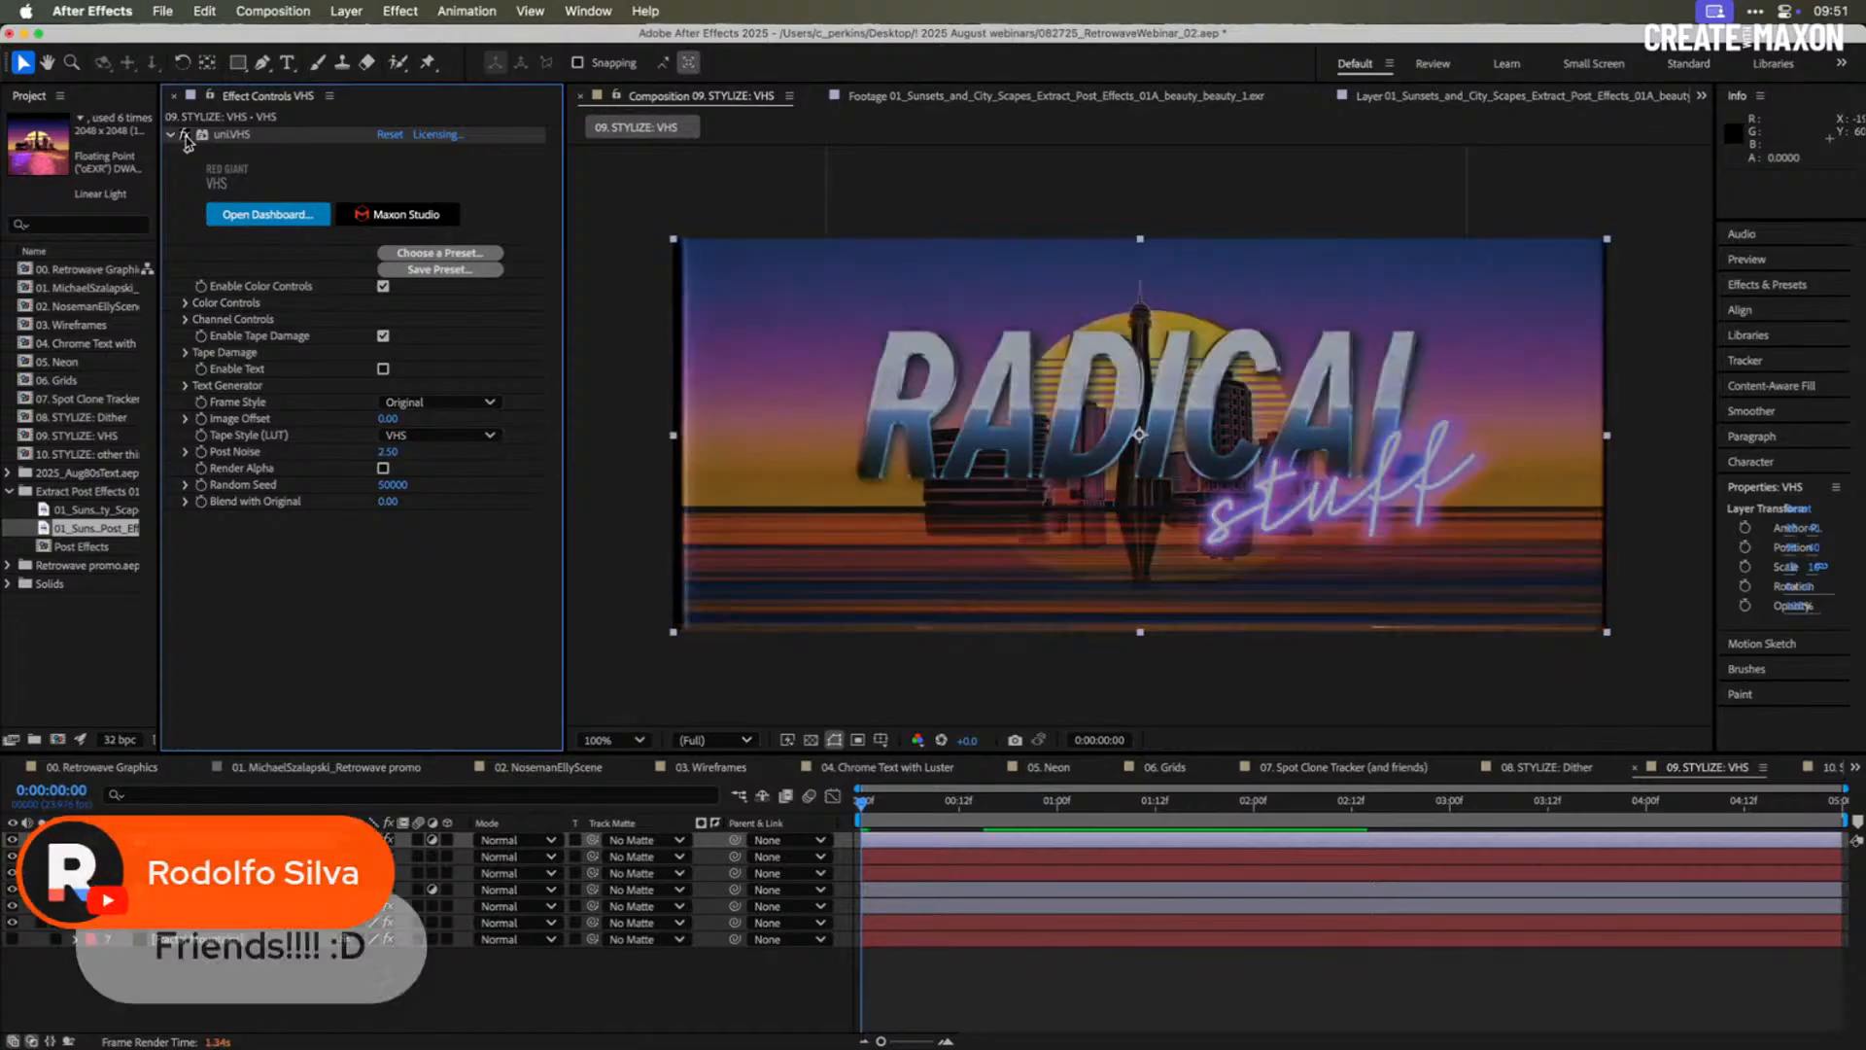
click(185, 135)
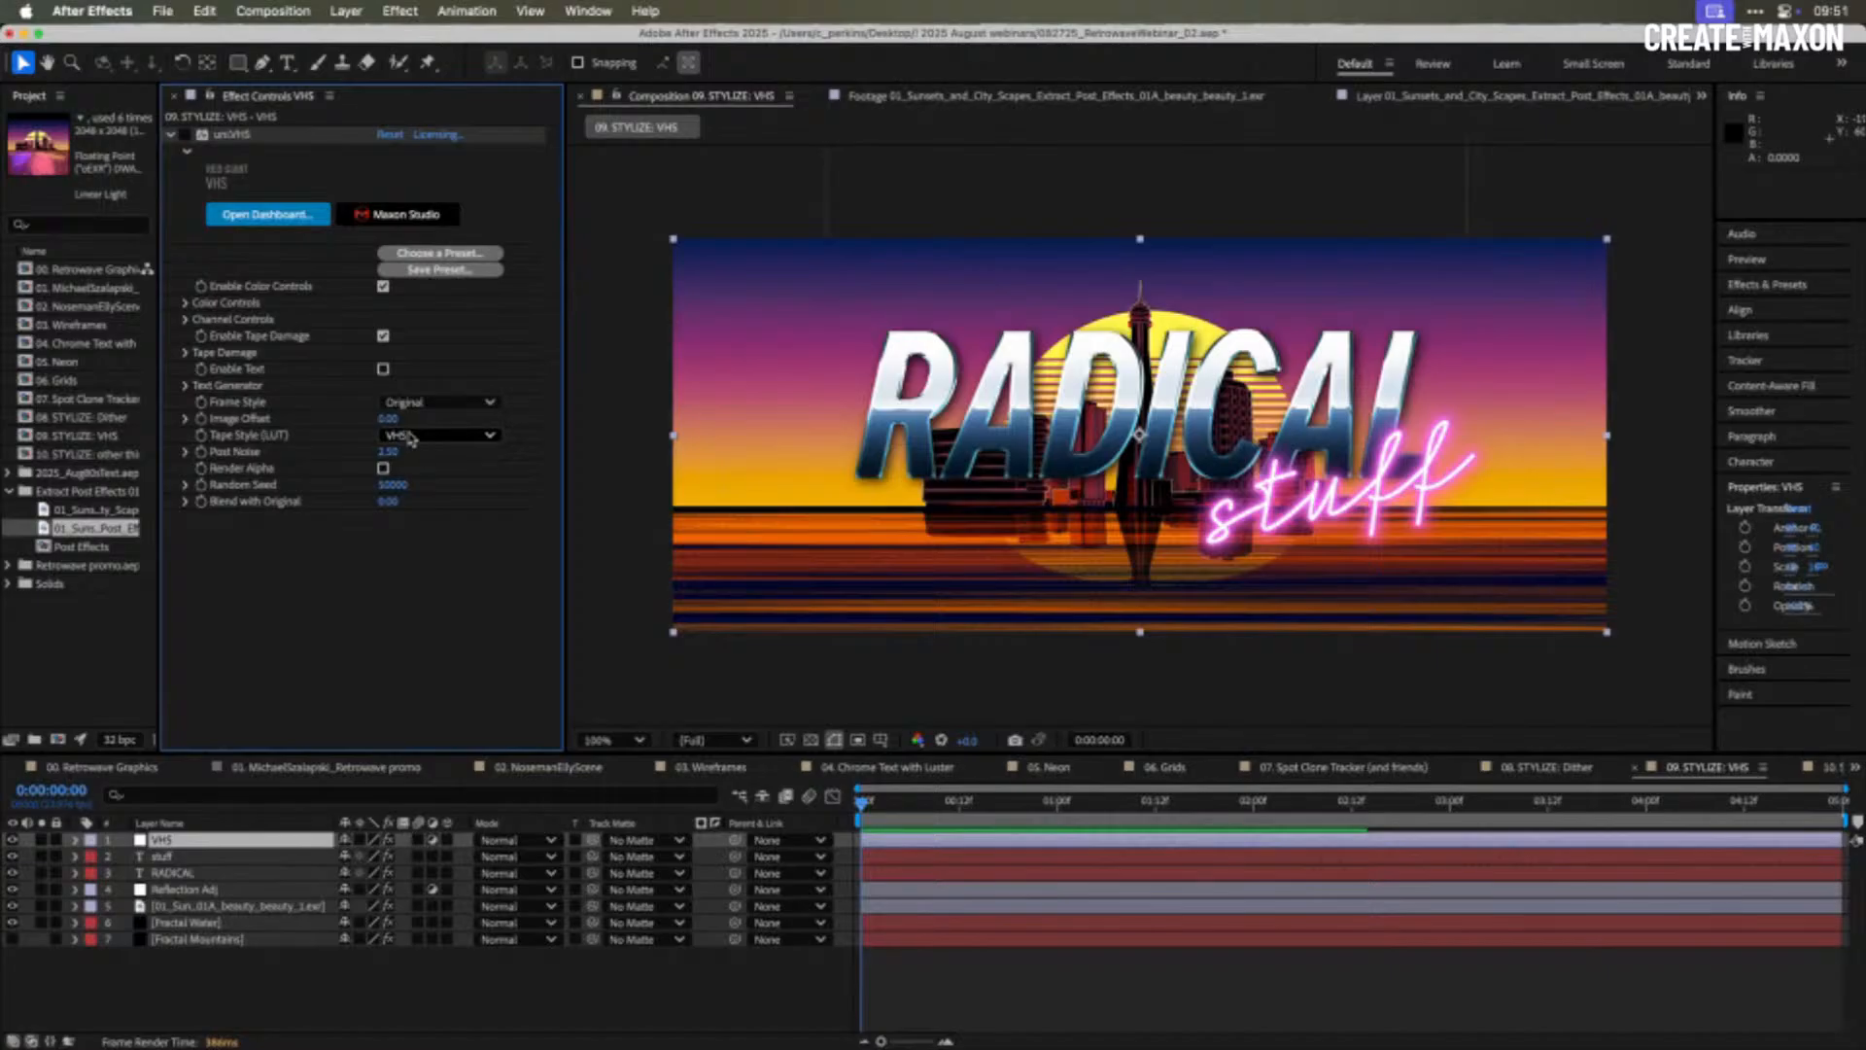
click(185, 136)
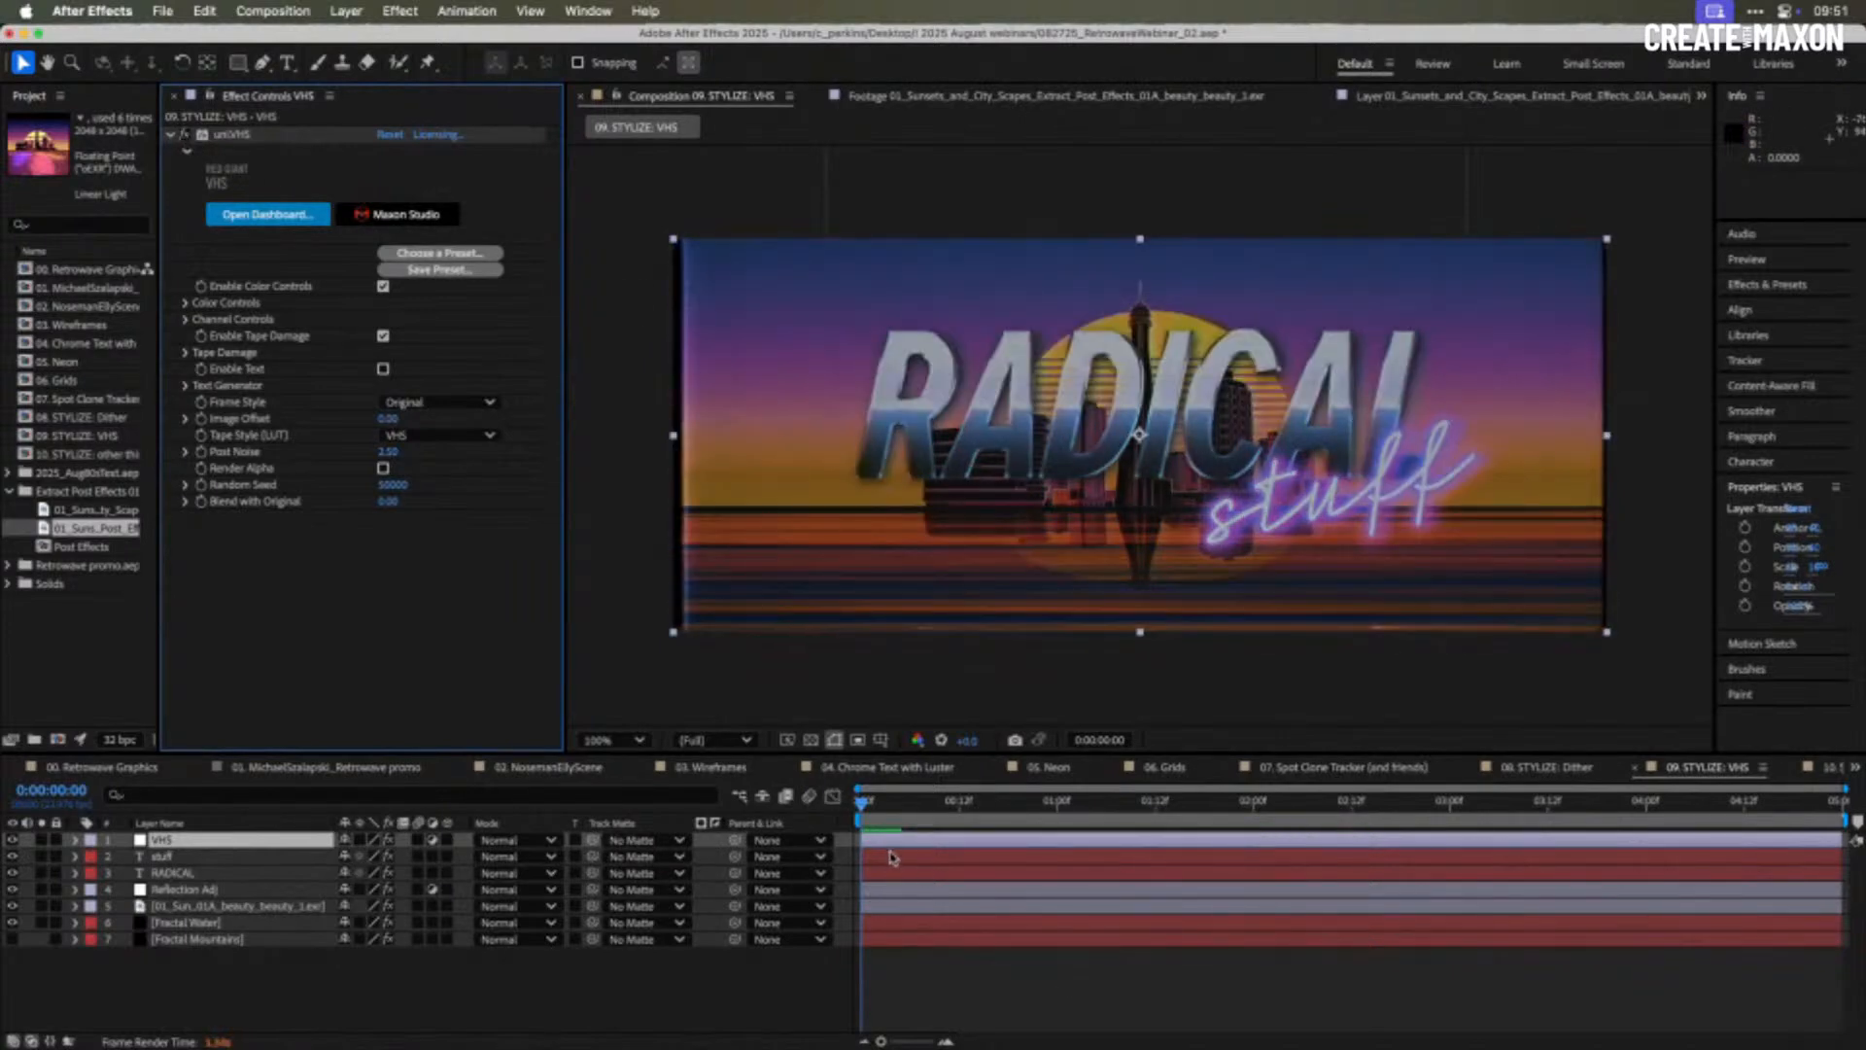
drag(879, 812, 919, 815)
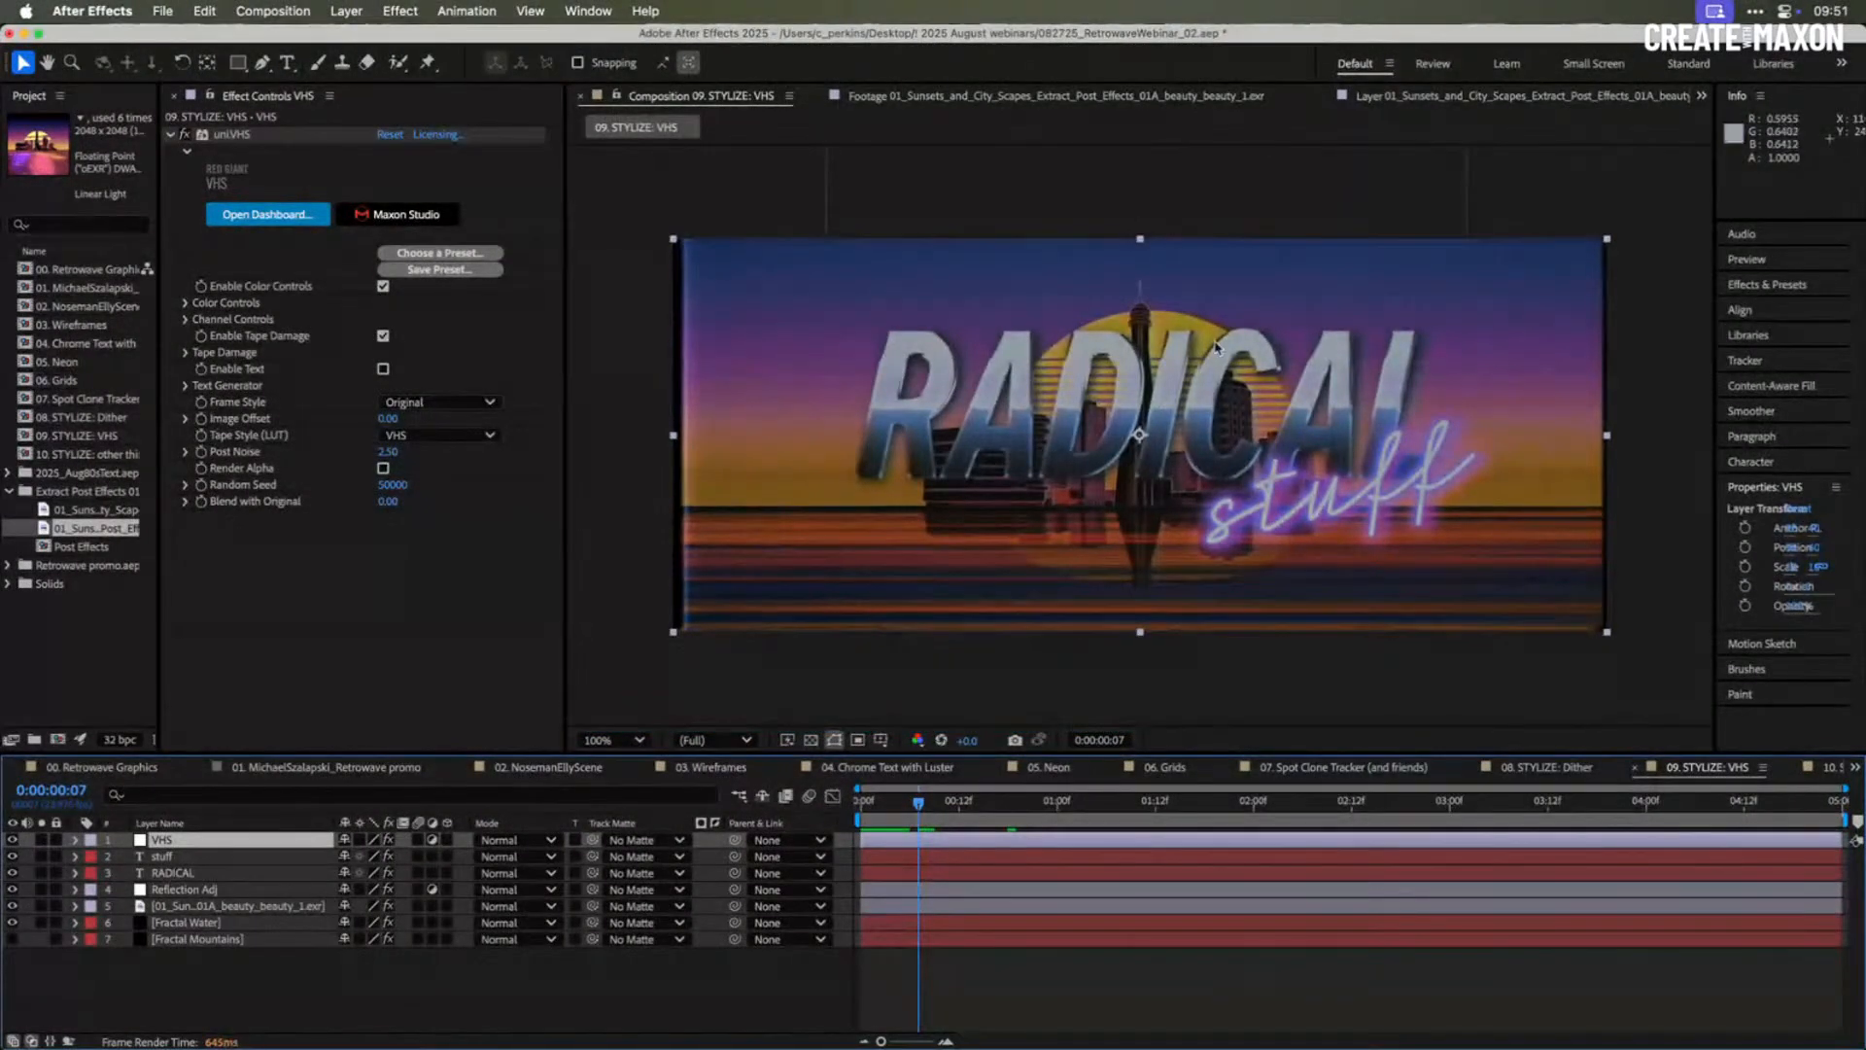
key(space)
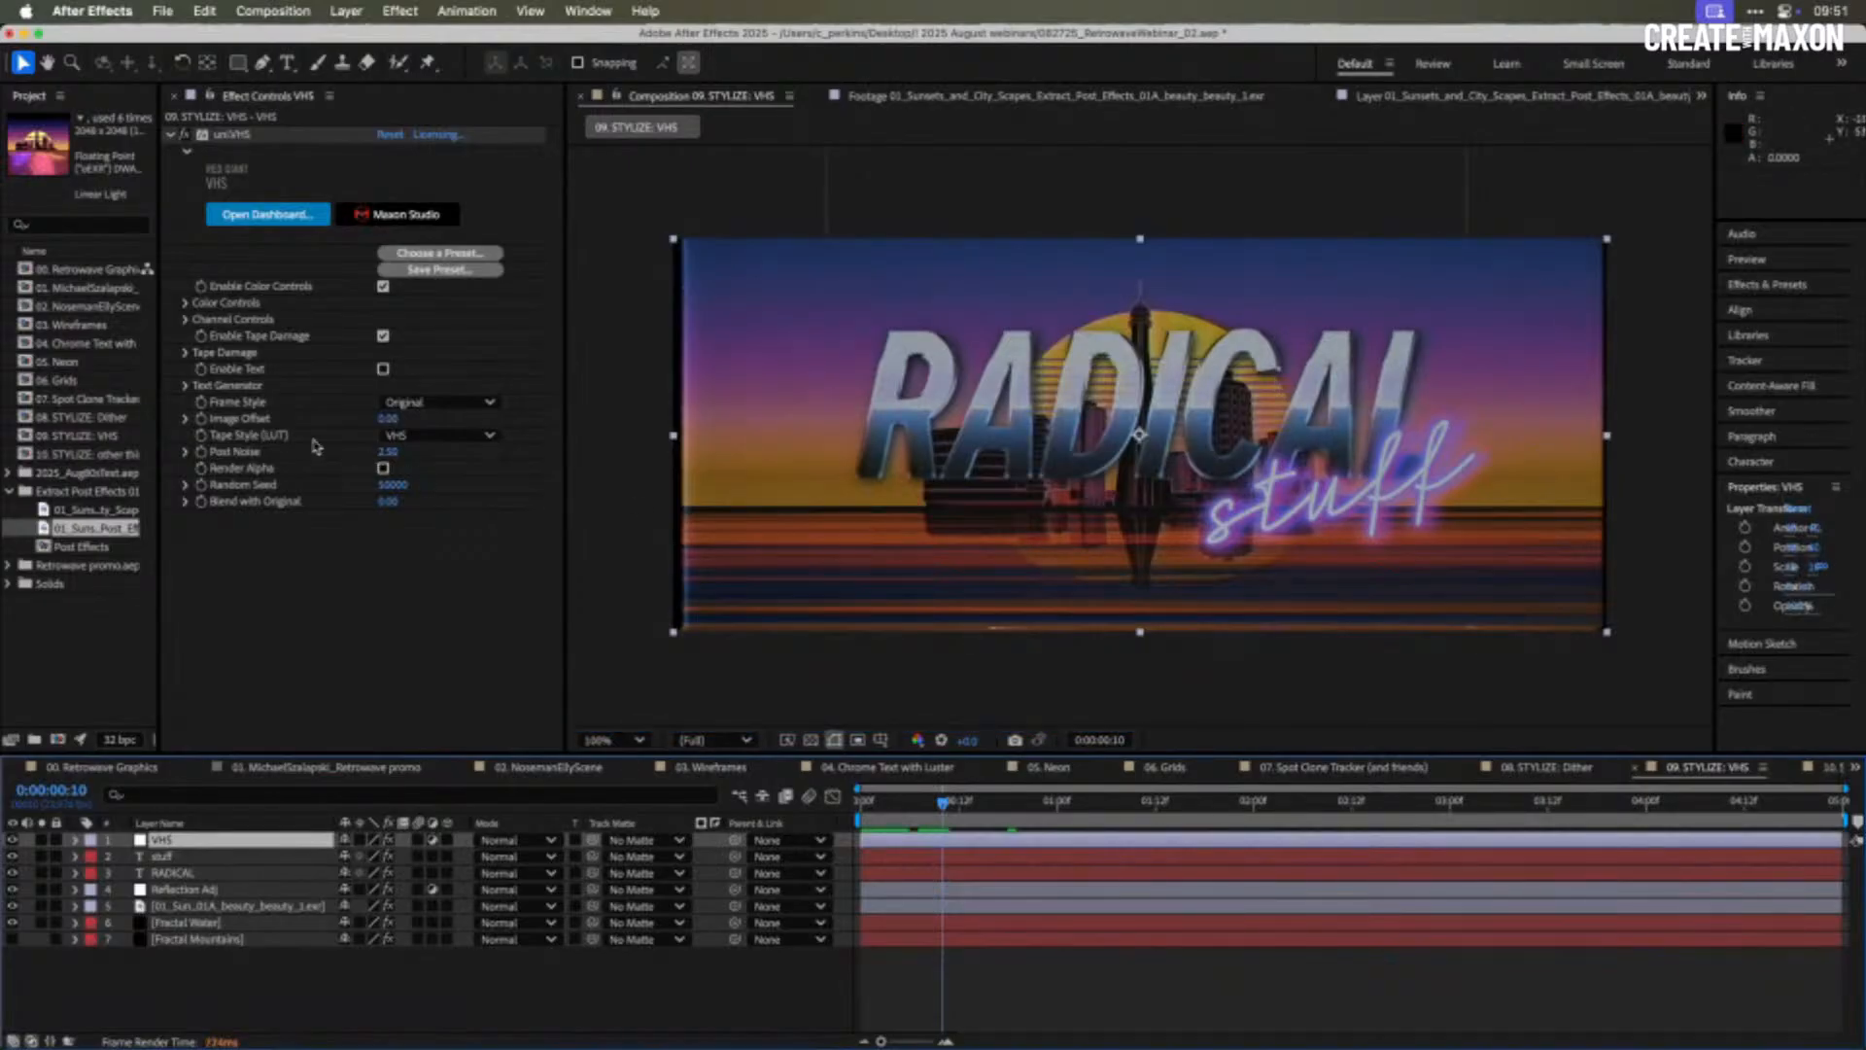
- Set the VHS Pop Line Frequency to 44% and enable Wrinkle Distortion with a Percent Chance of 64, checking several frames
click(185, 353)
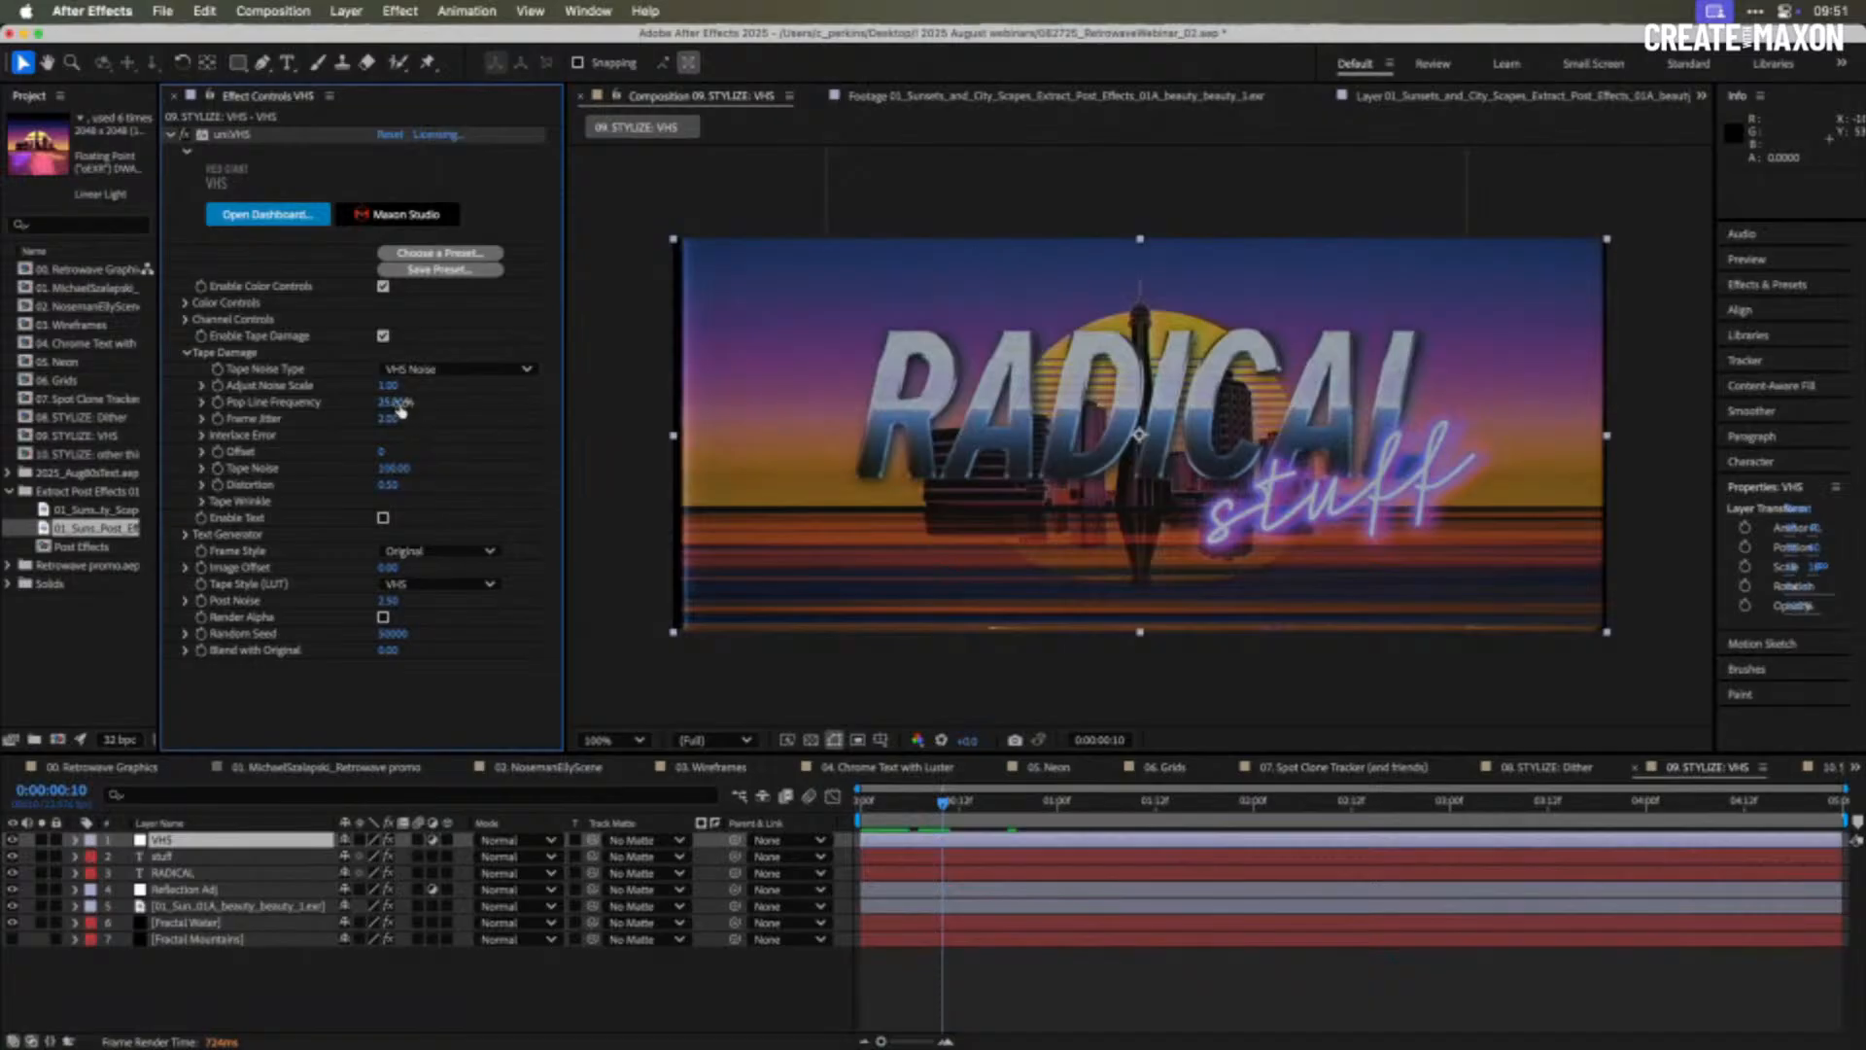
drag(401, 409, 437, 408)
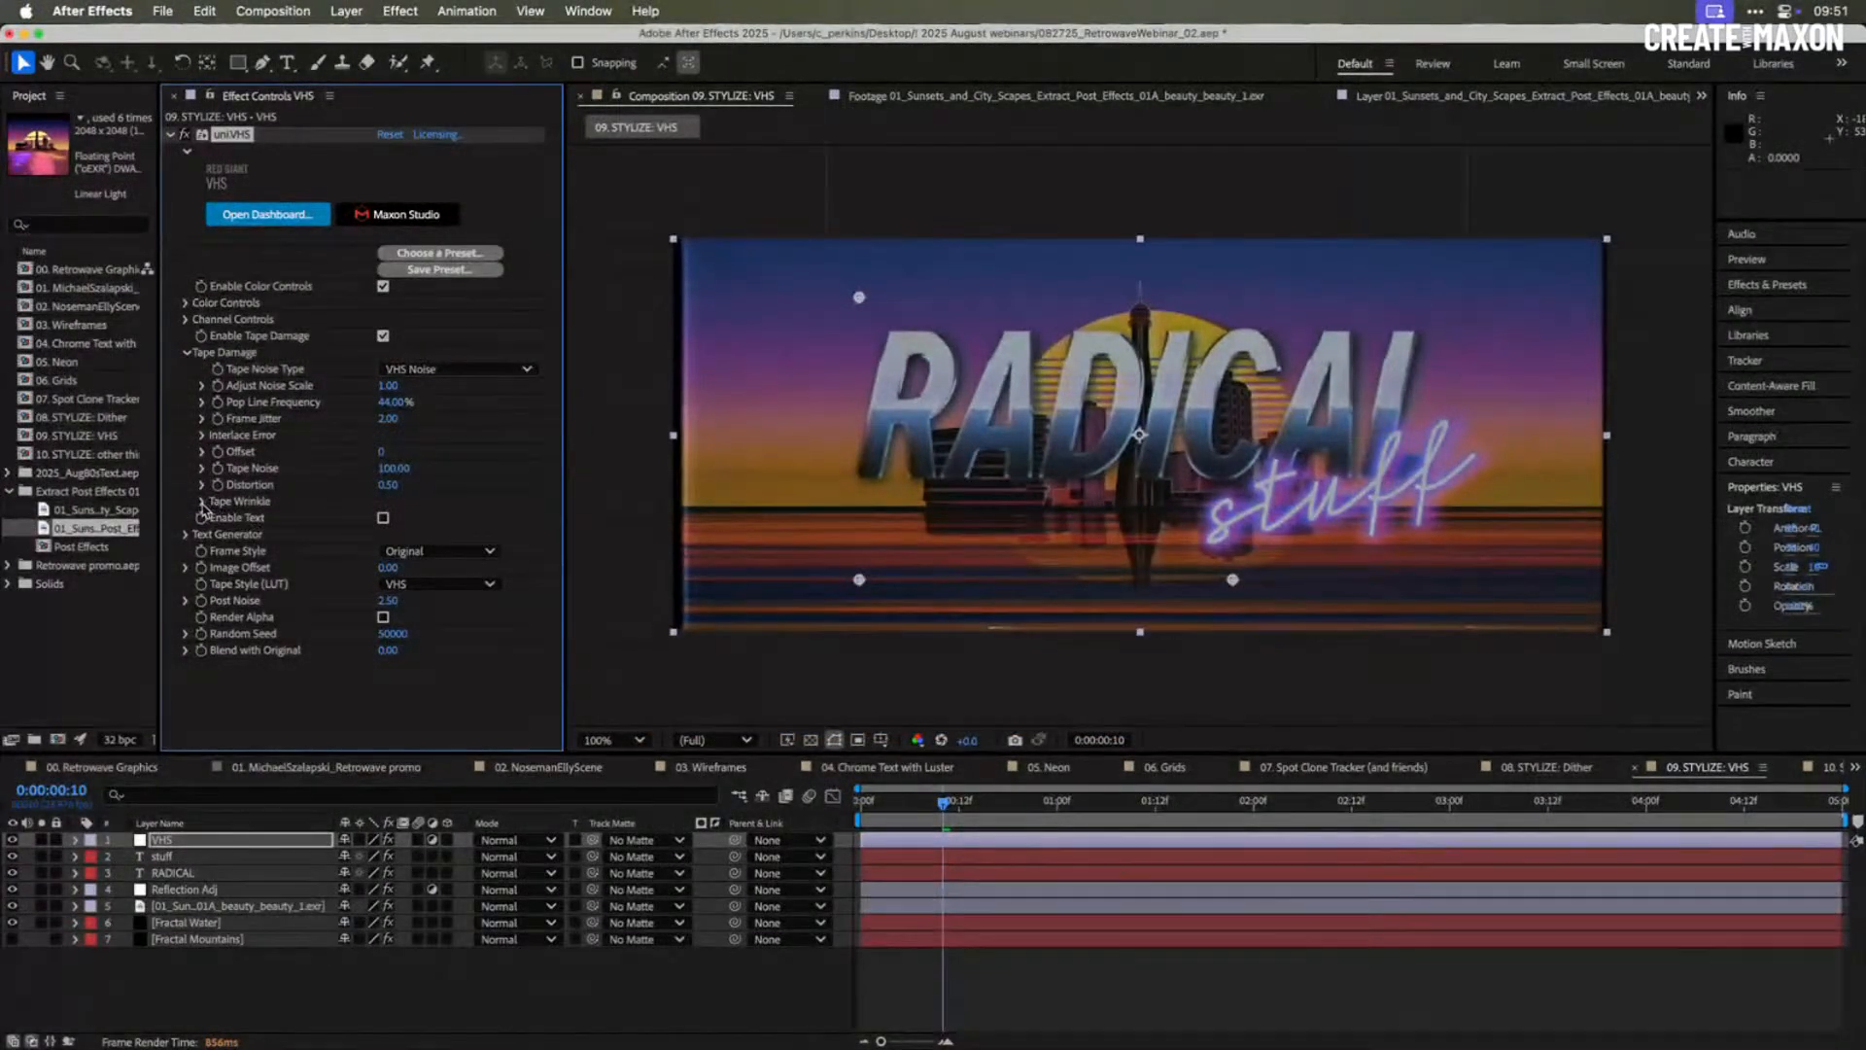
click(203, 502)
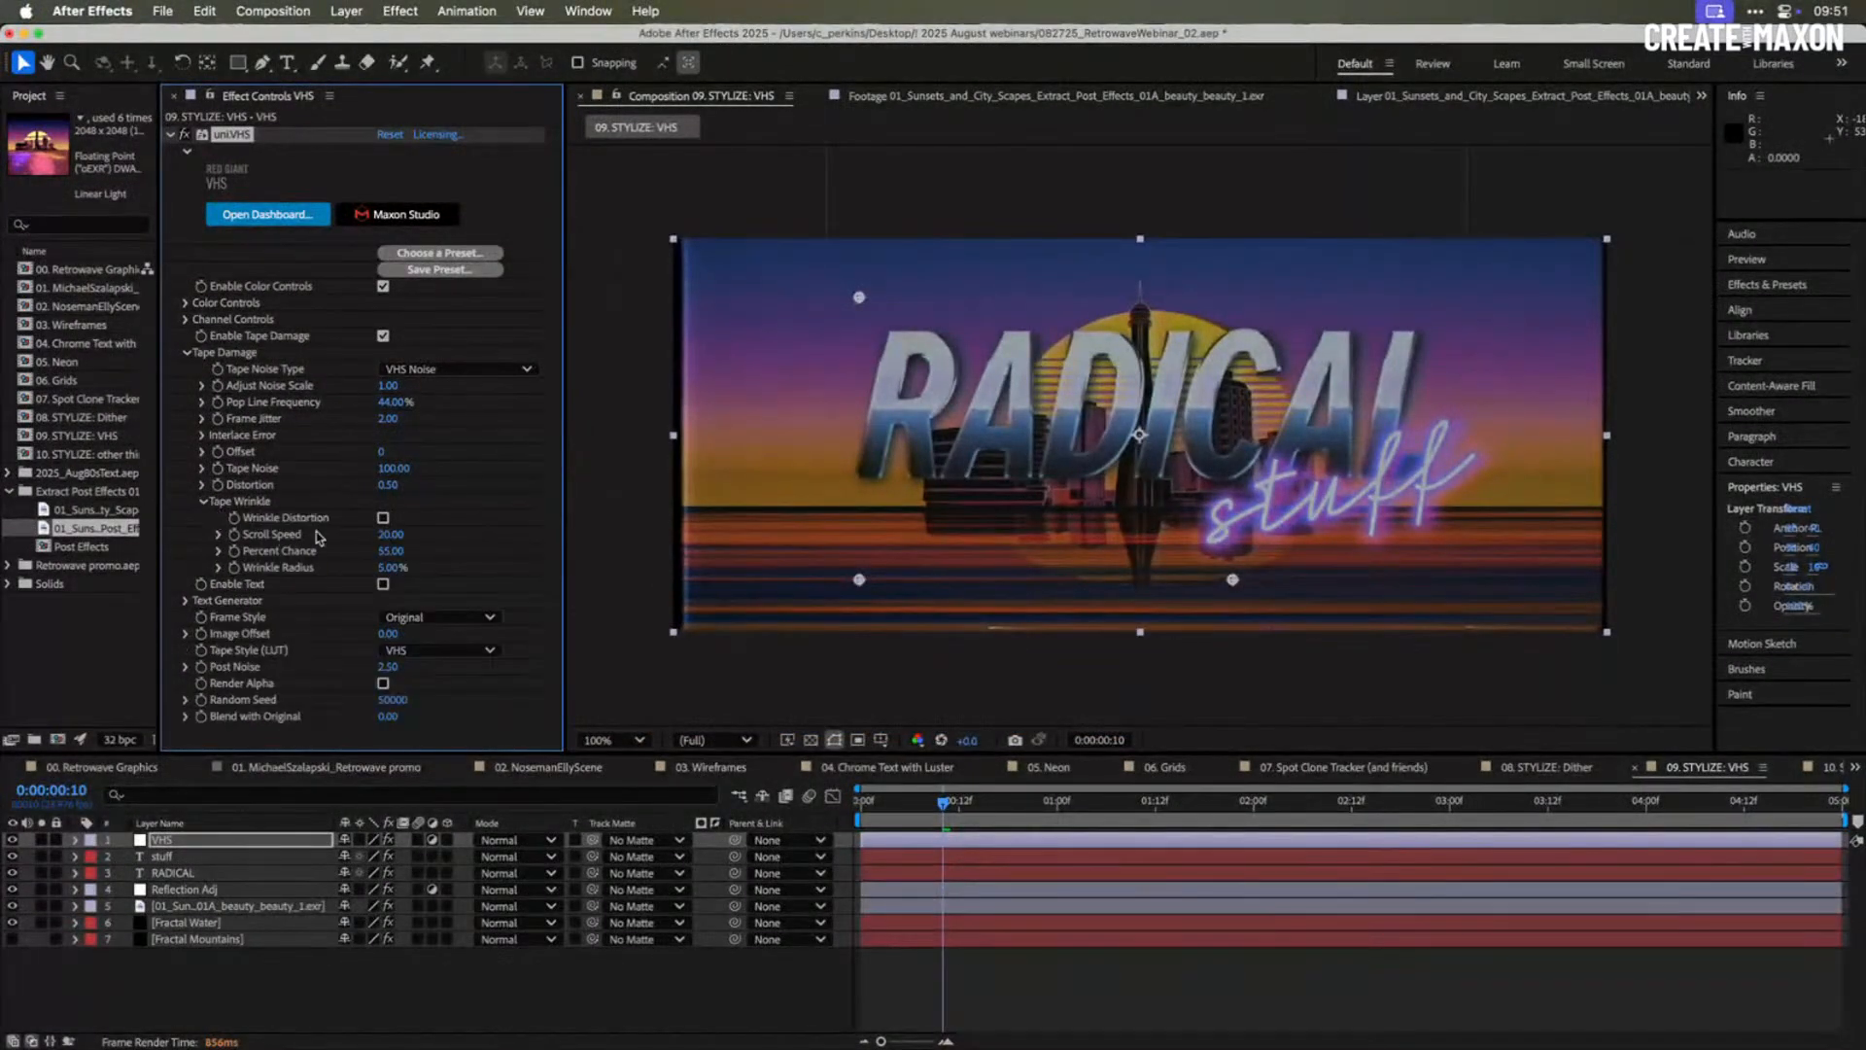
click(383, 518)
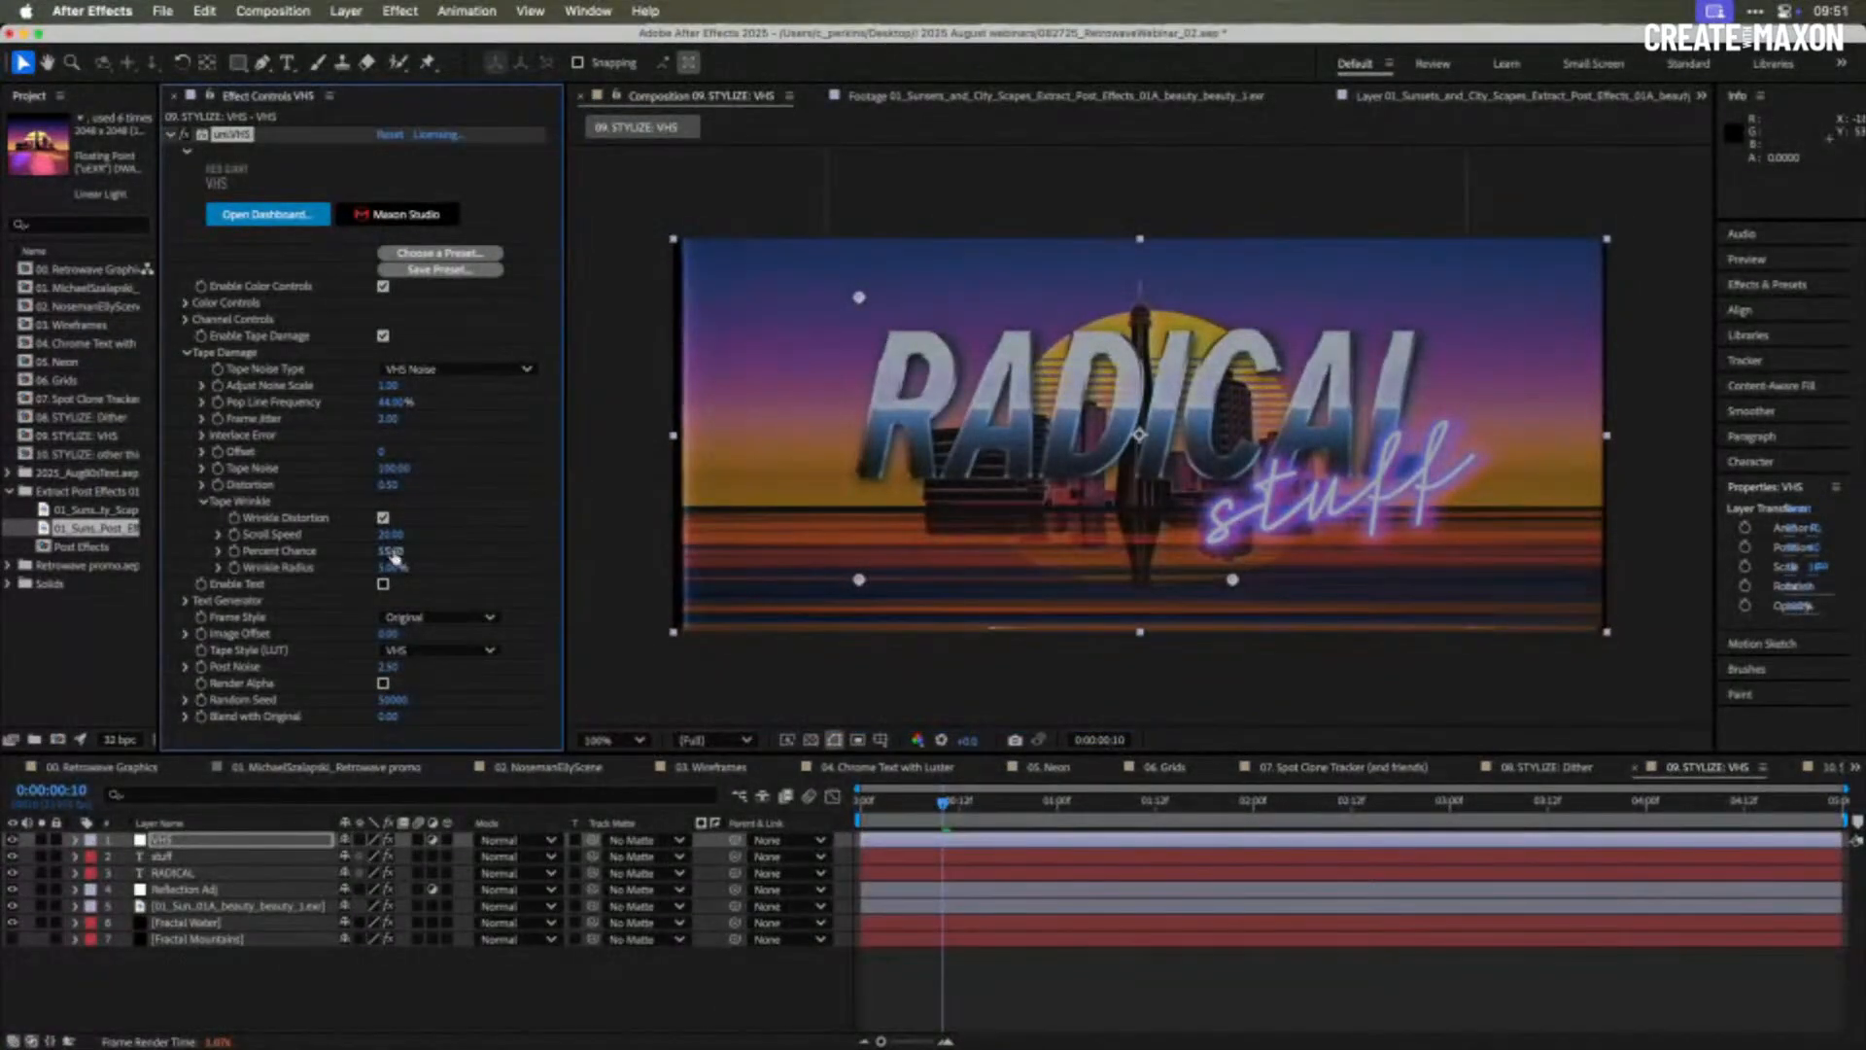
drag(397, 551, 405, 552)
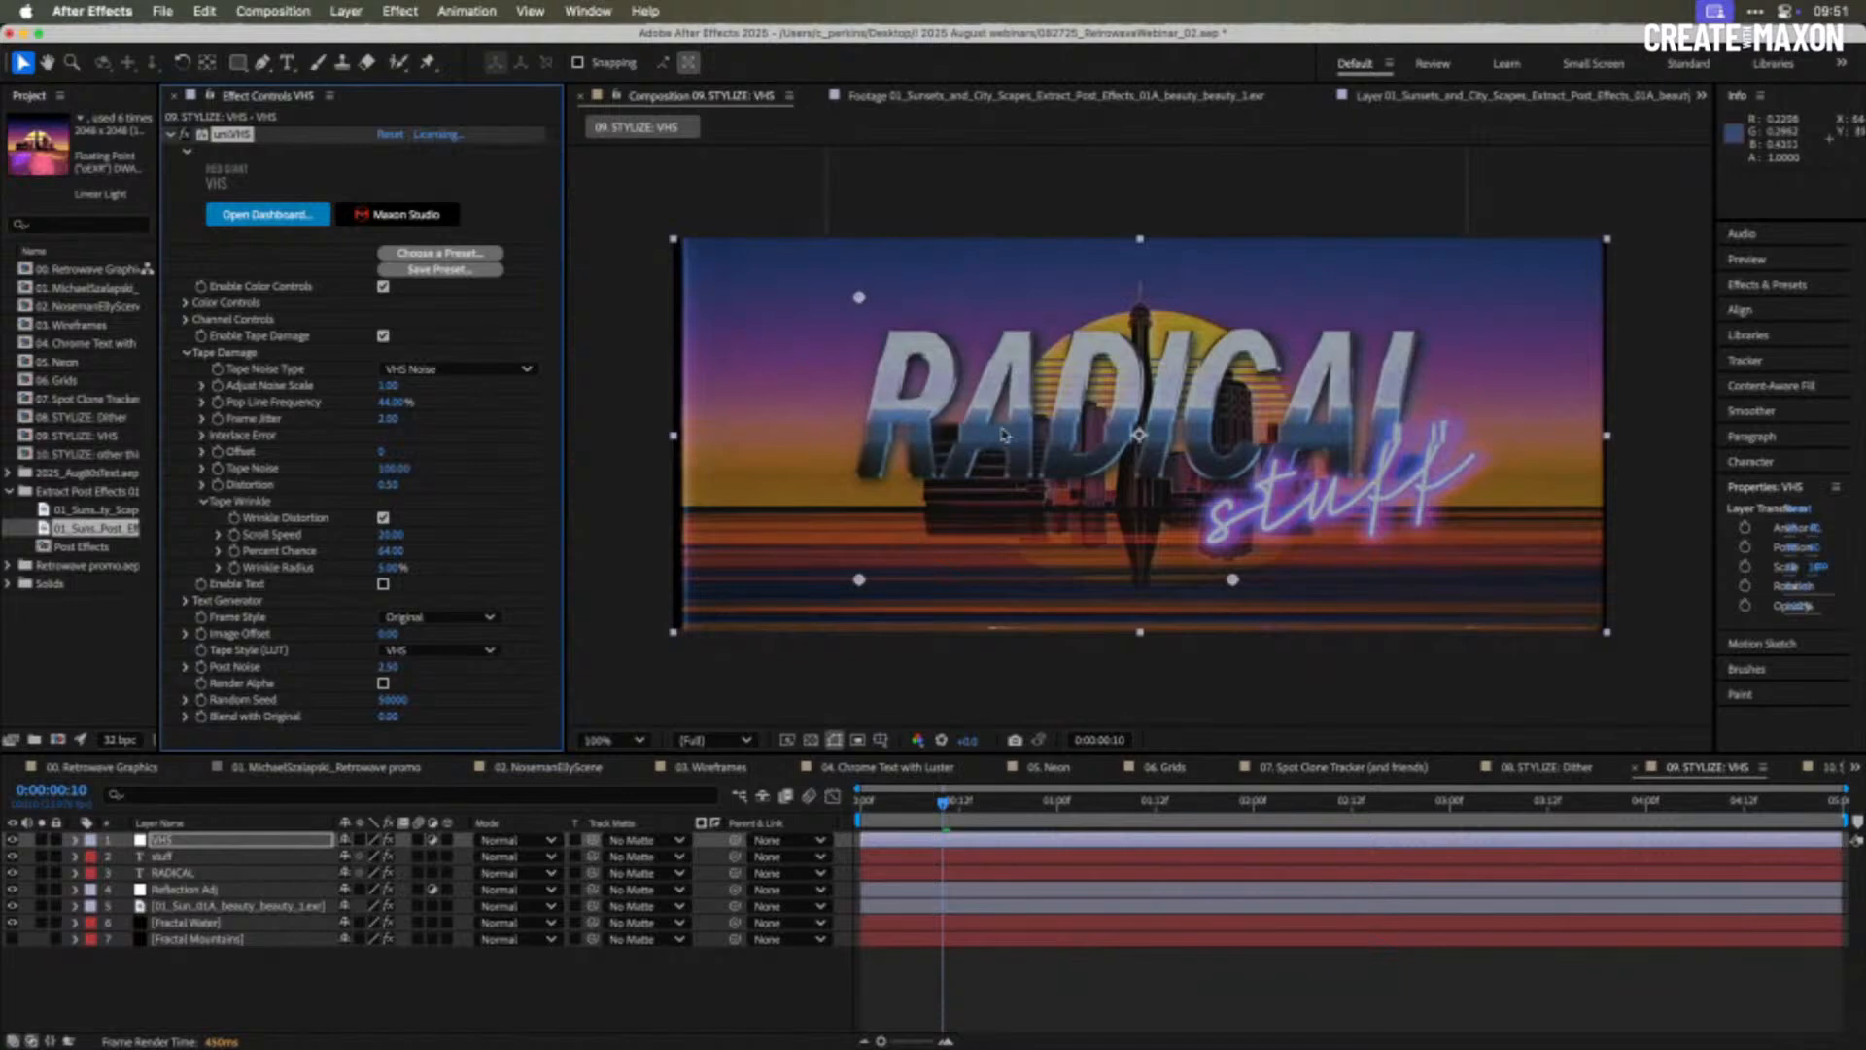
click(909, 811)
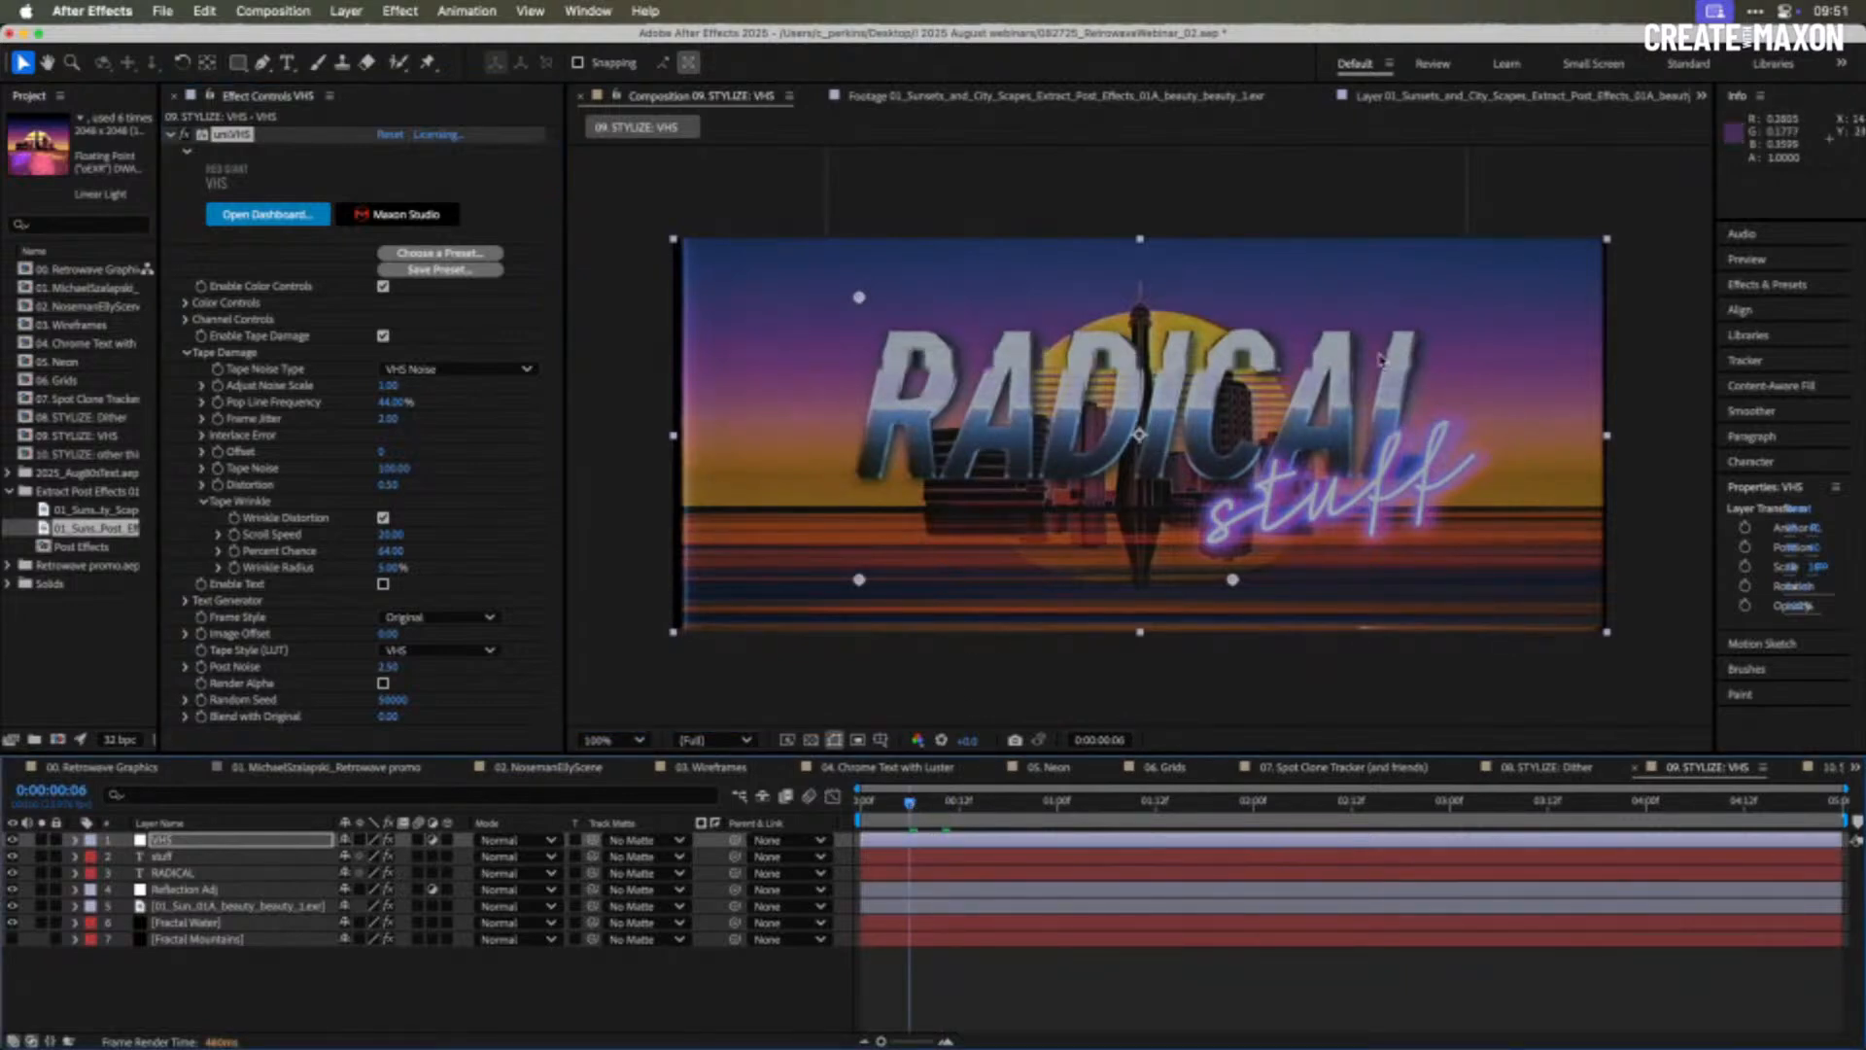
mouse_move(909, 809)
mouse_down()
mouse_move(1000, 806)
mouse_move(943, 806)
mouse_up()
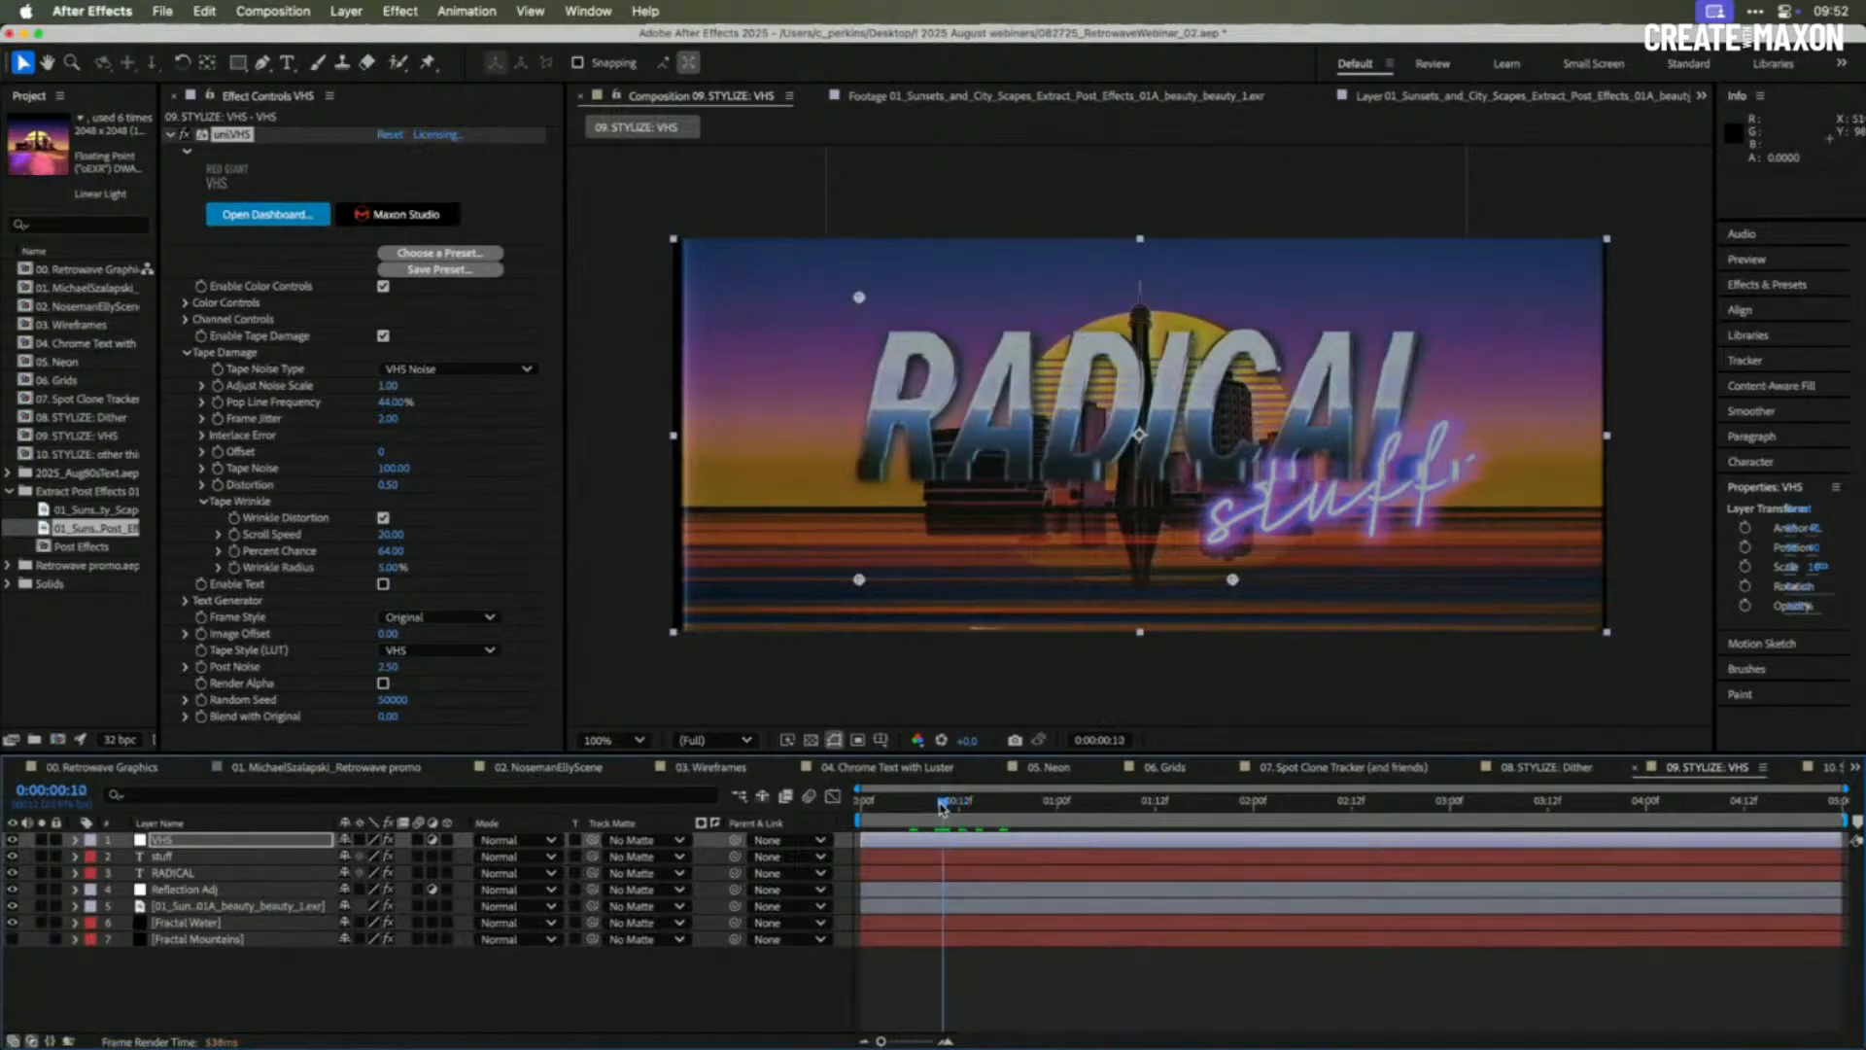
- Show the Dither and VHS Adj layers together in the 02. NosemanEllyScene composition
click(545, 768)
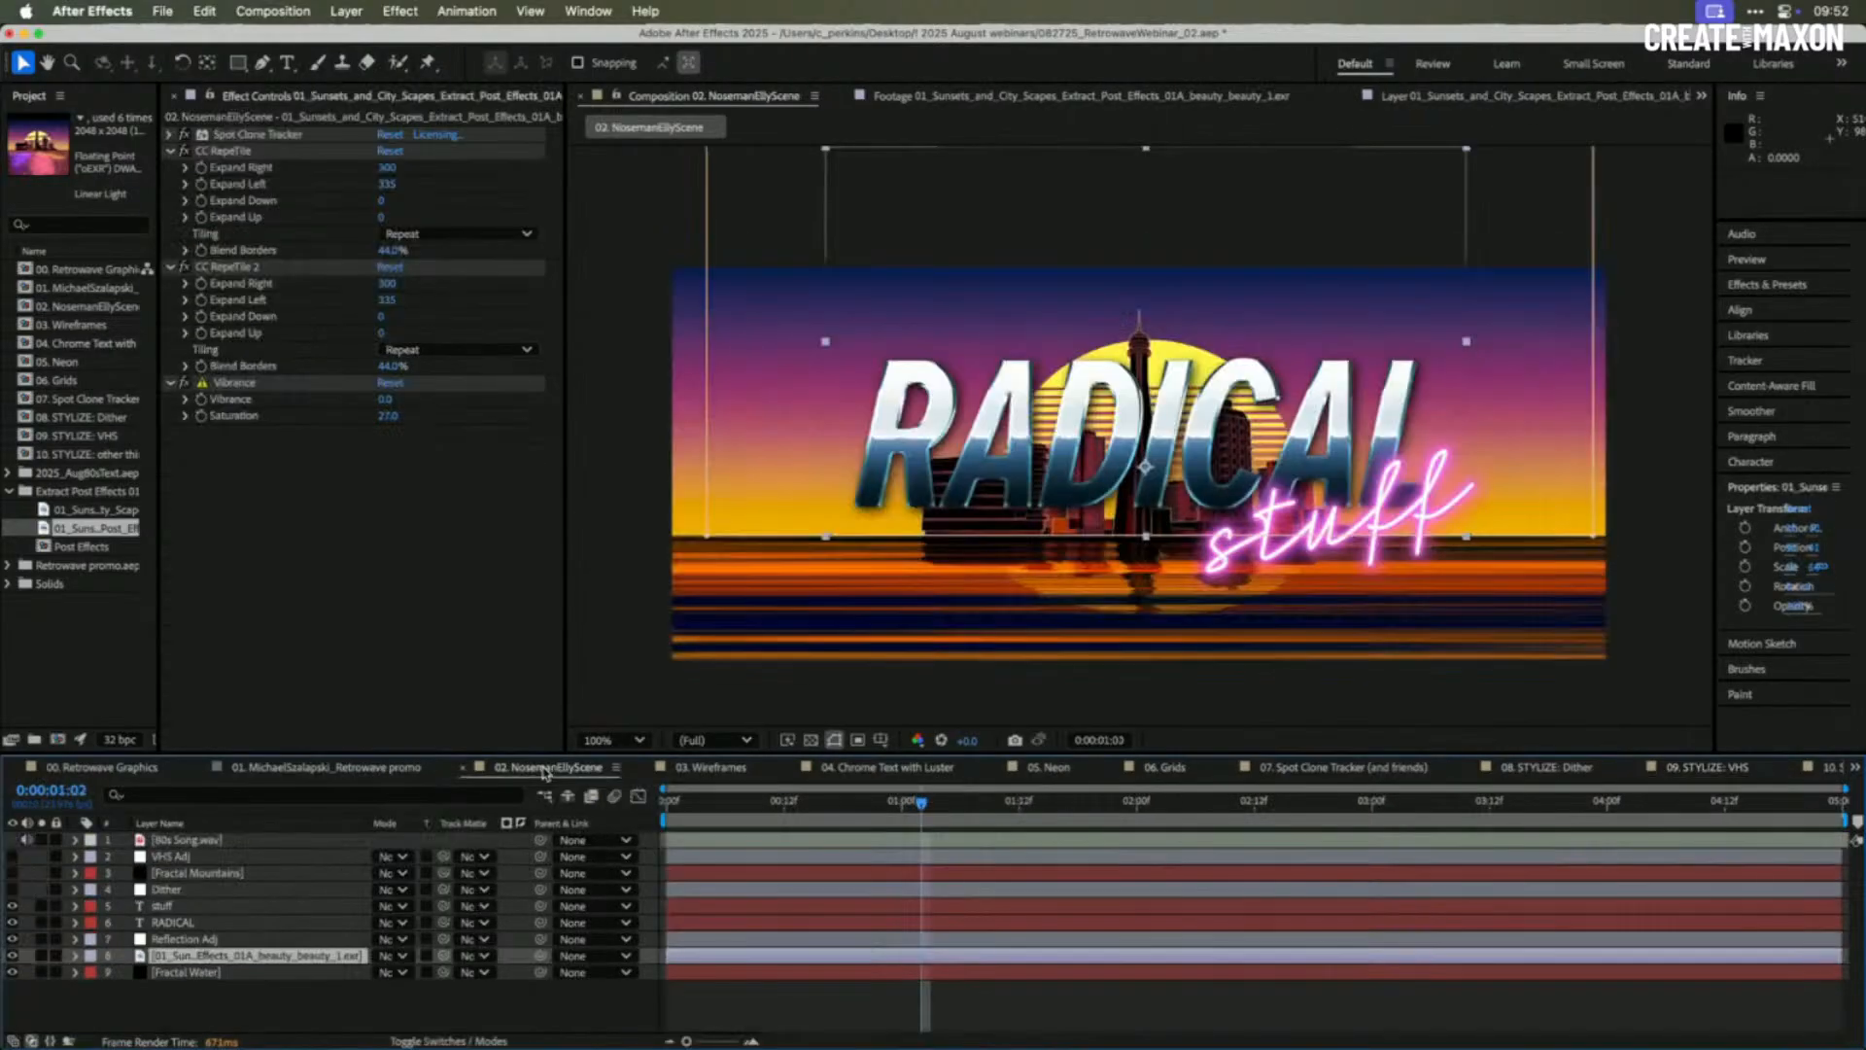
click(12, 889)
click(12, 856)
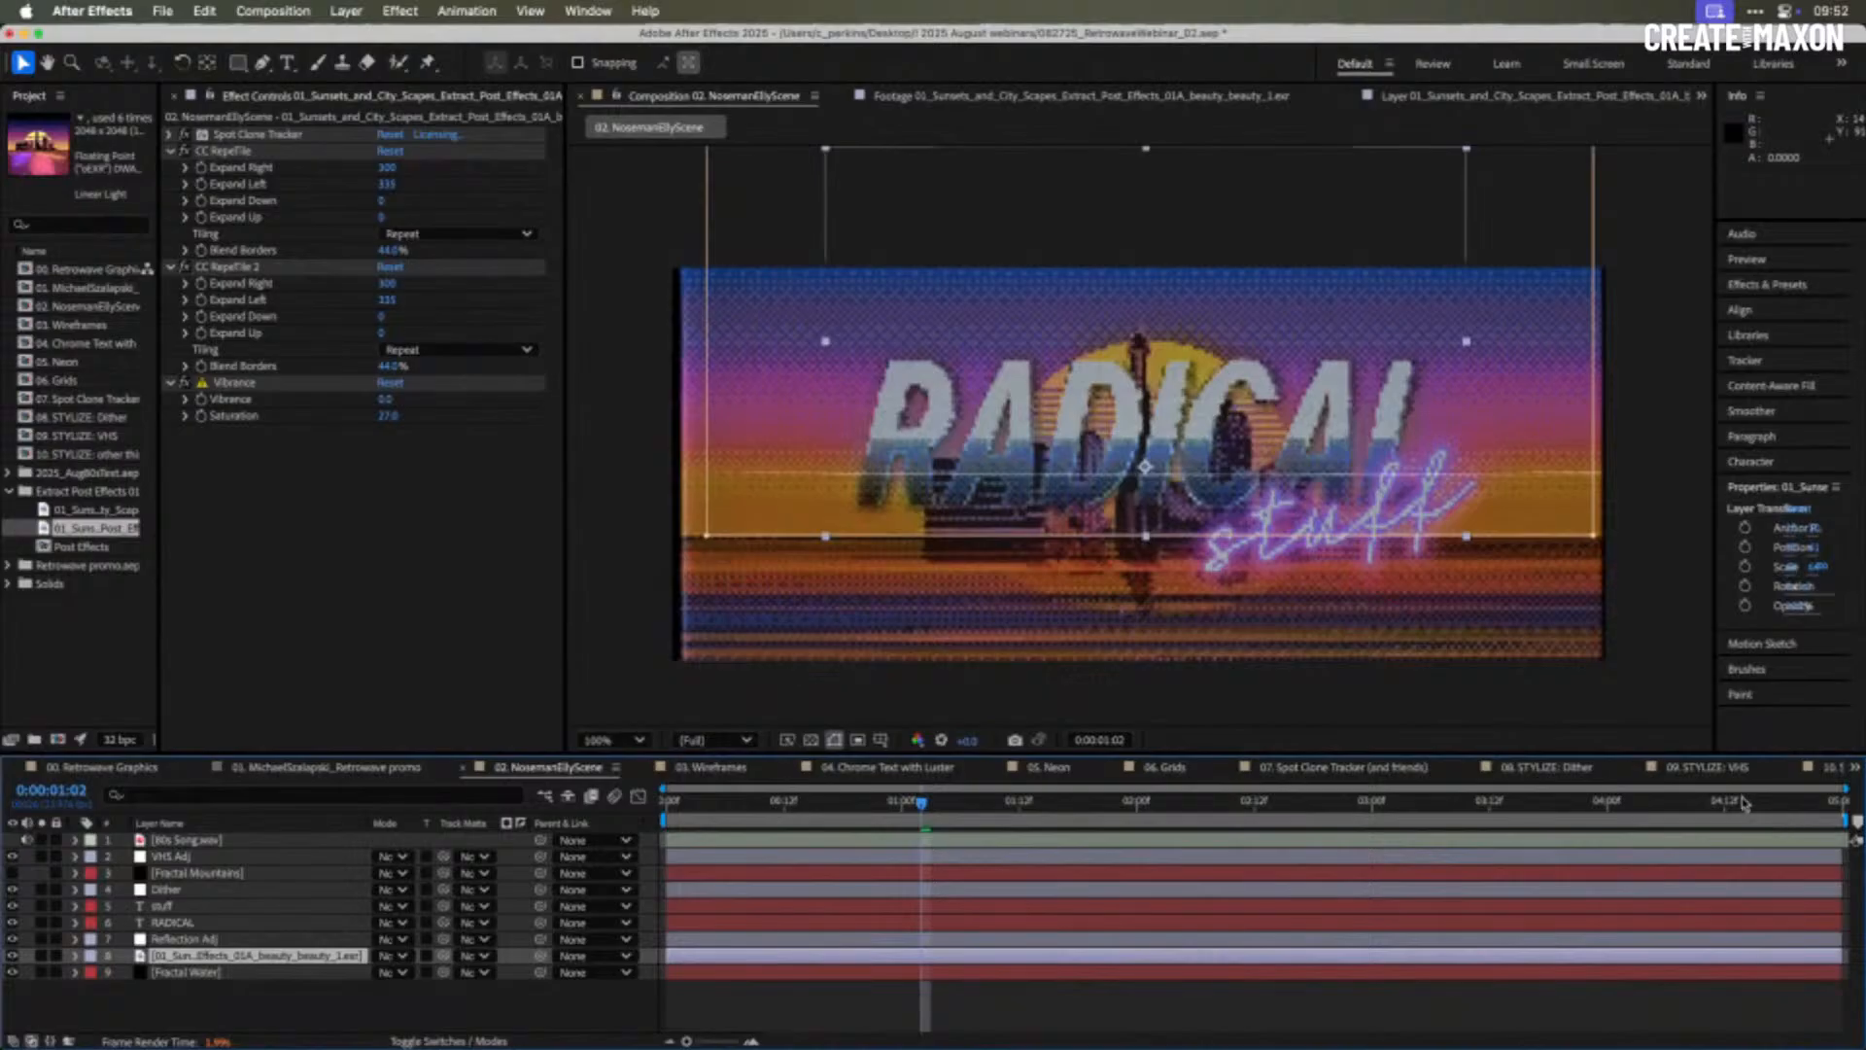
- Switch to the 10. STYLIZE: other things! composition and bring up the Analog effect's presets in the Universe Dashboard
click(1818, 773)
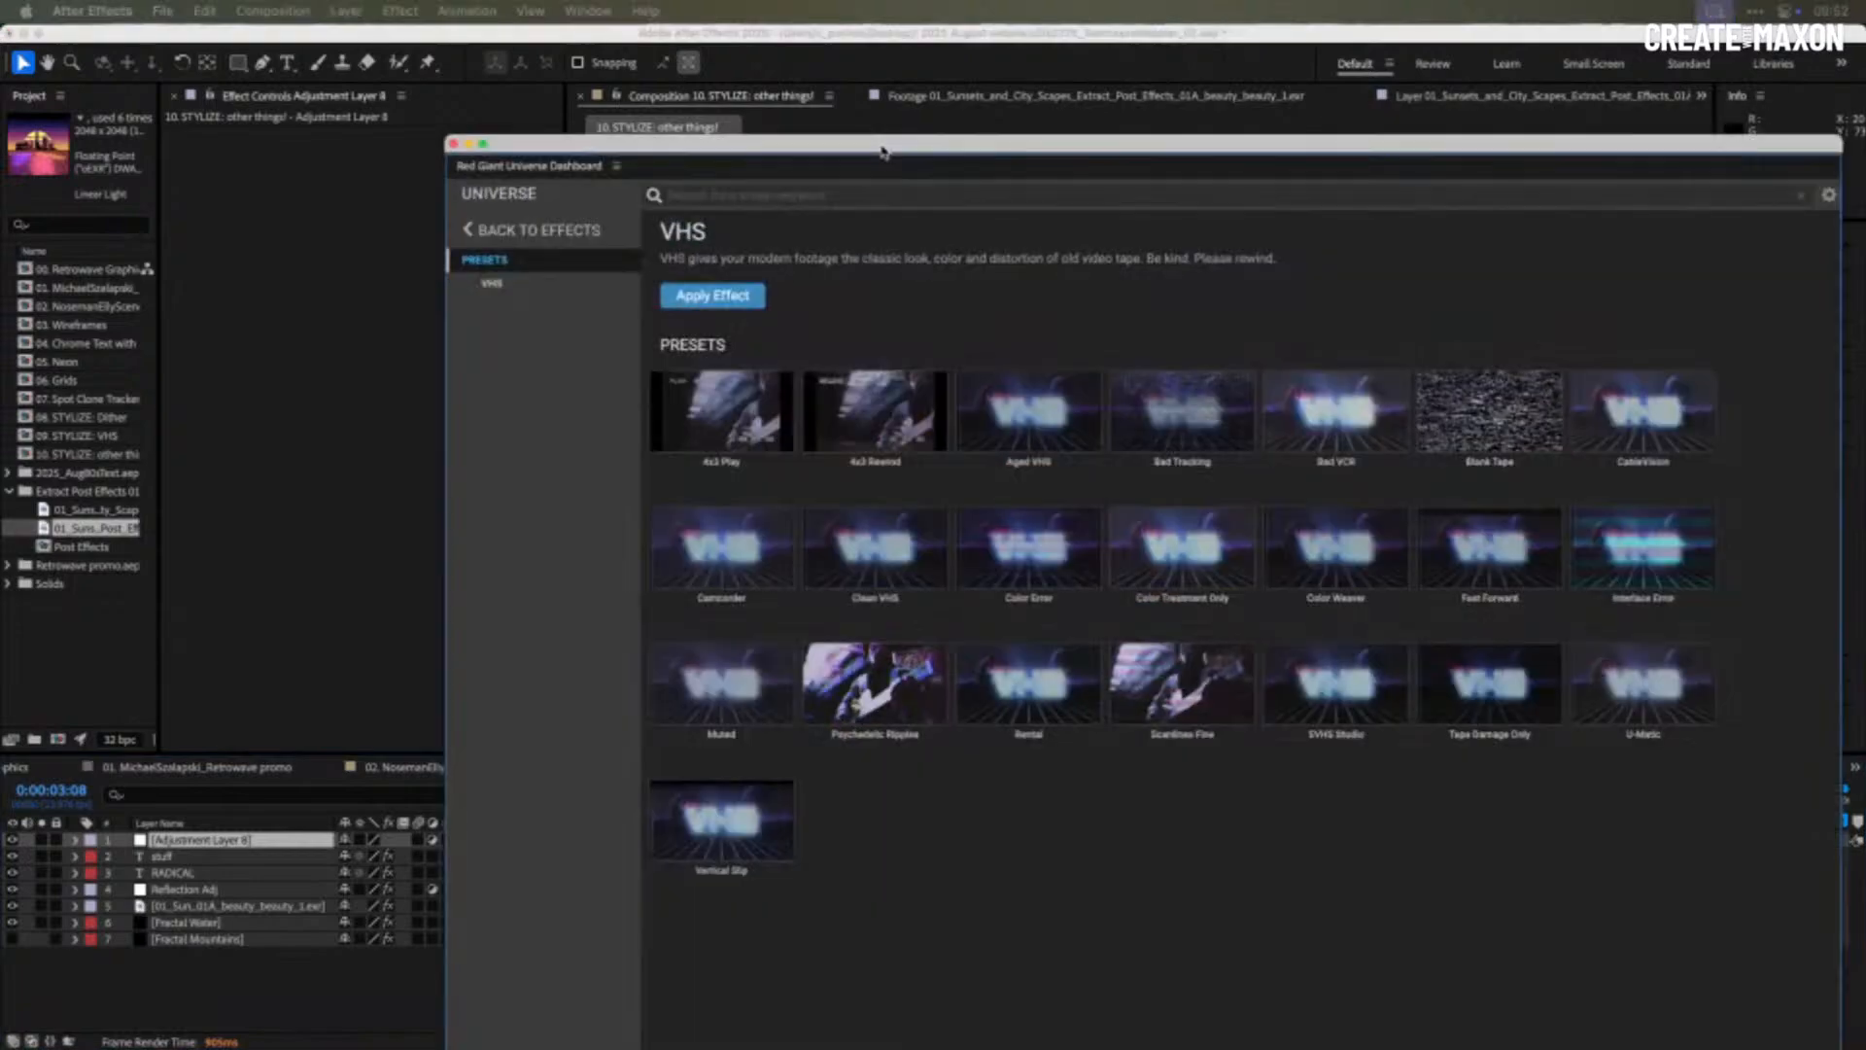
drag(882, 144, 720, 83)
click(339, 171)
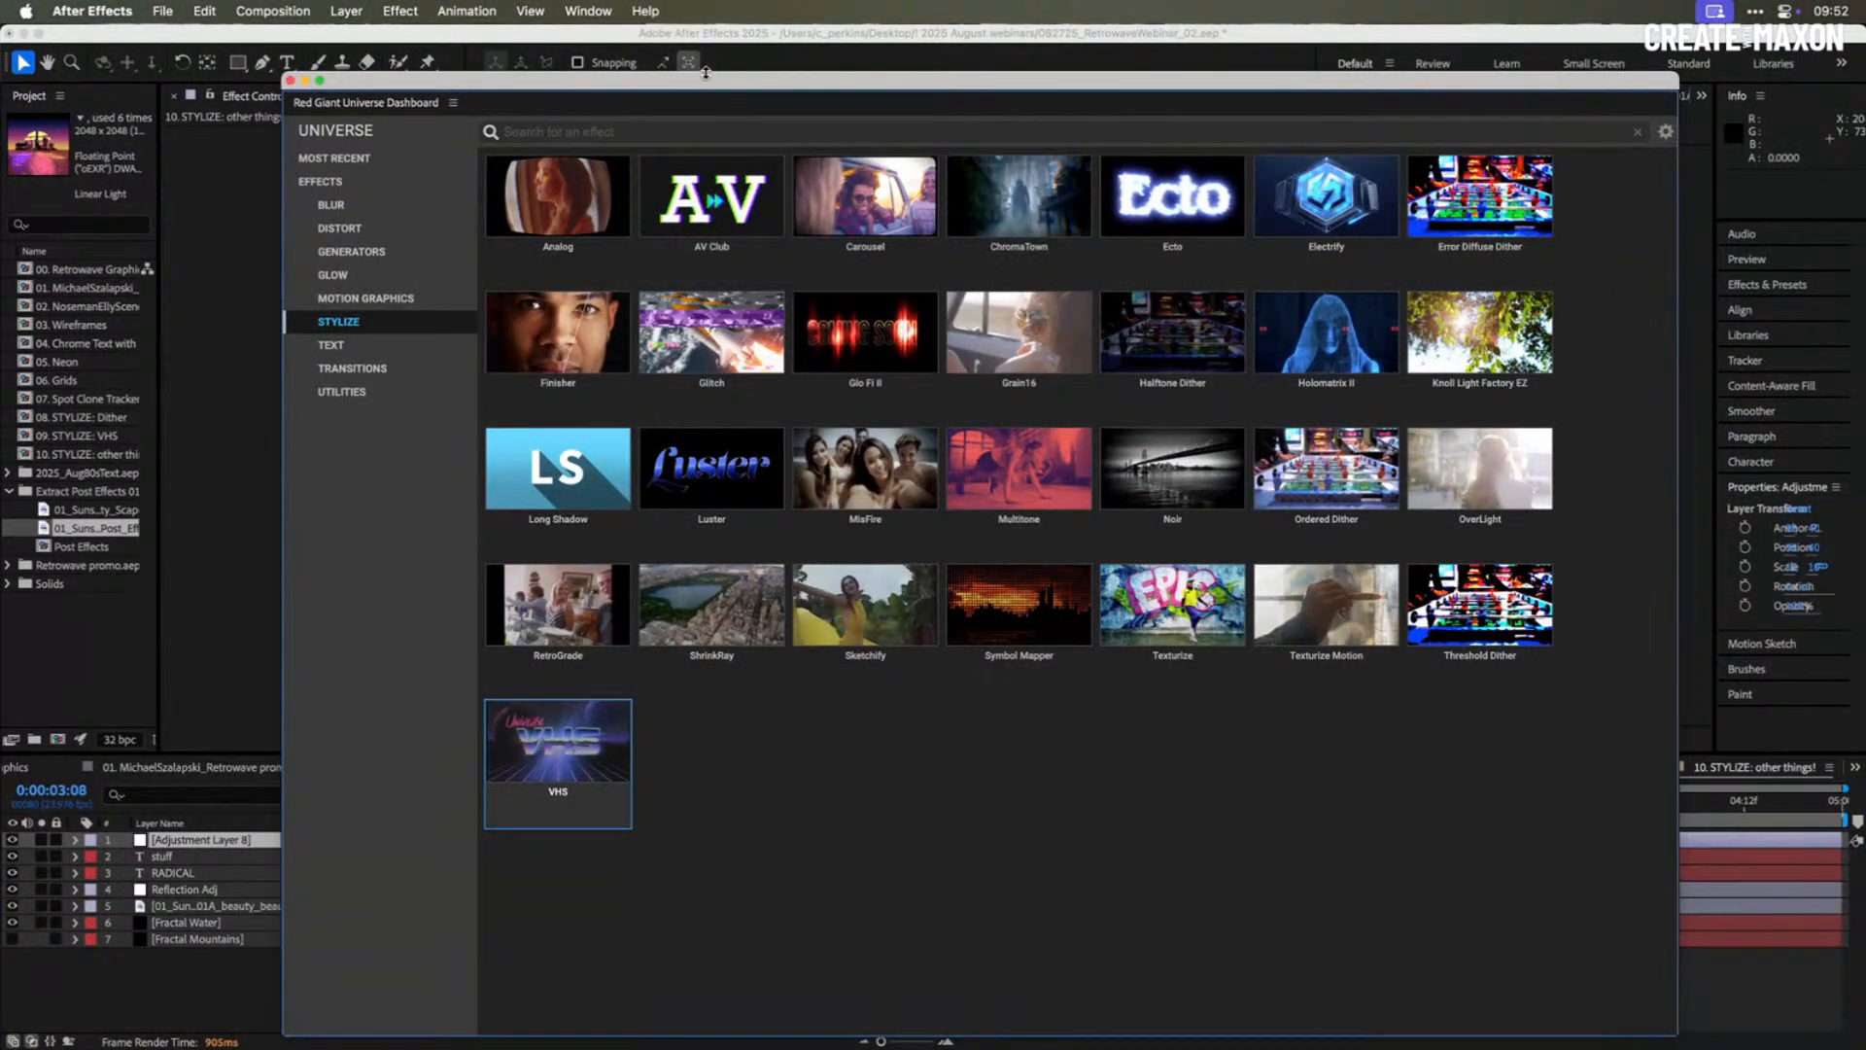
drag(705, 71, 720, 66)
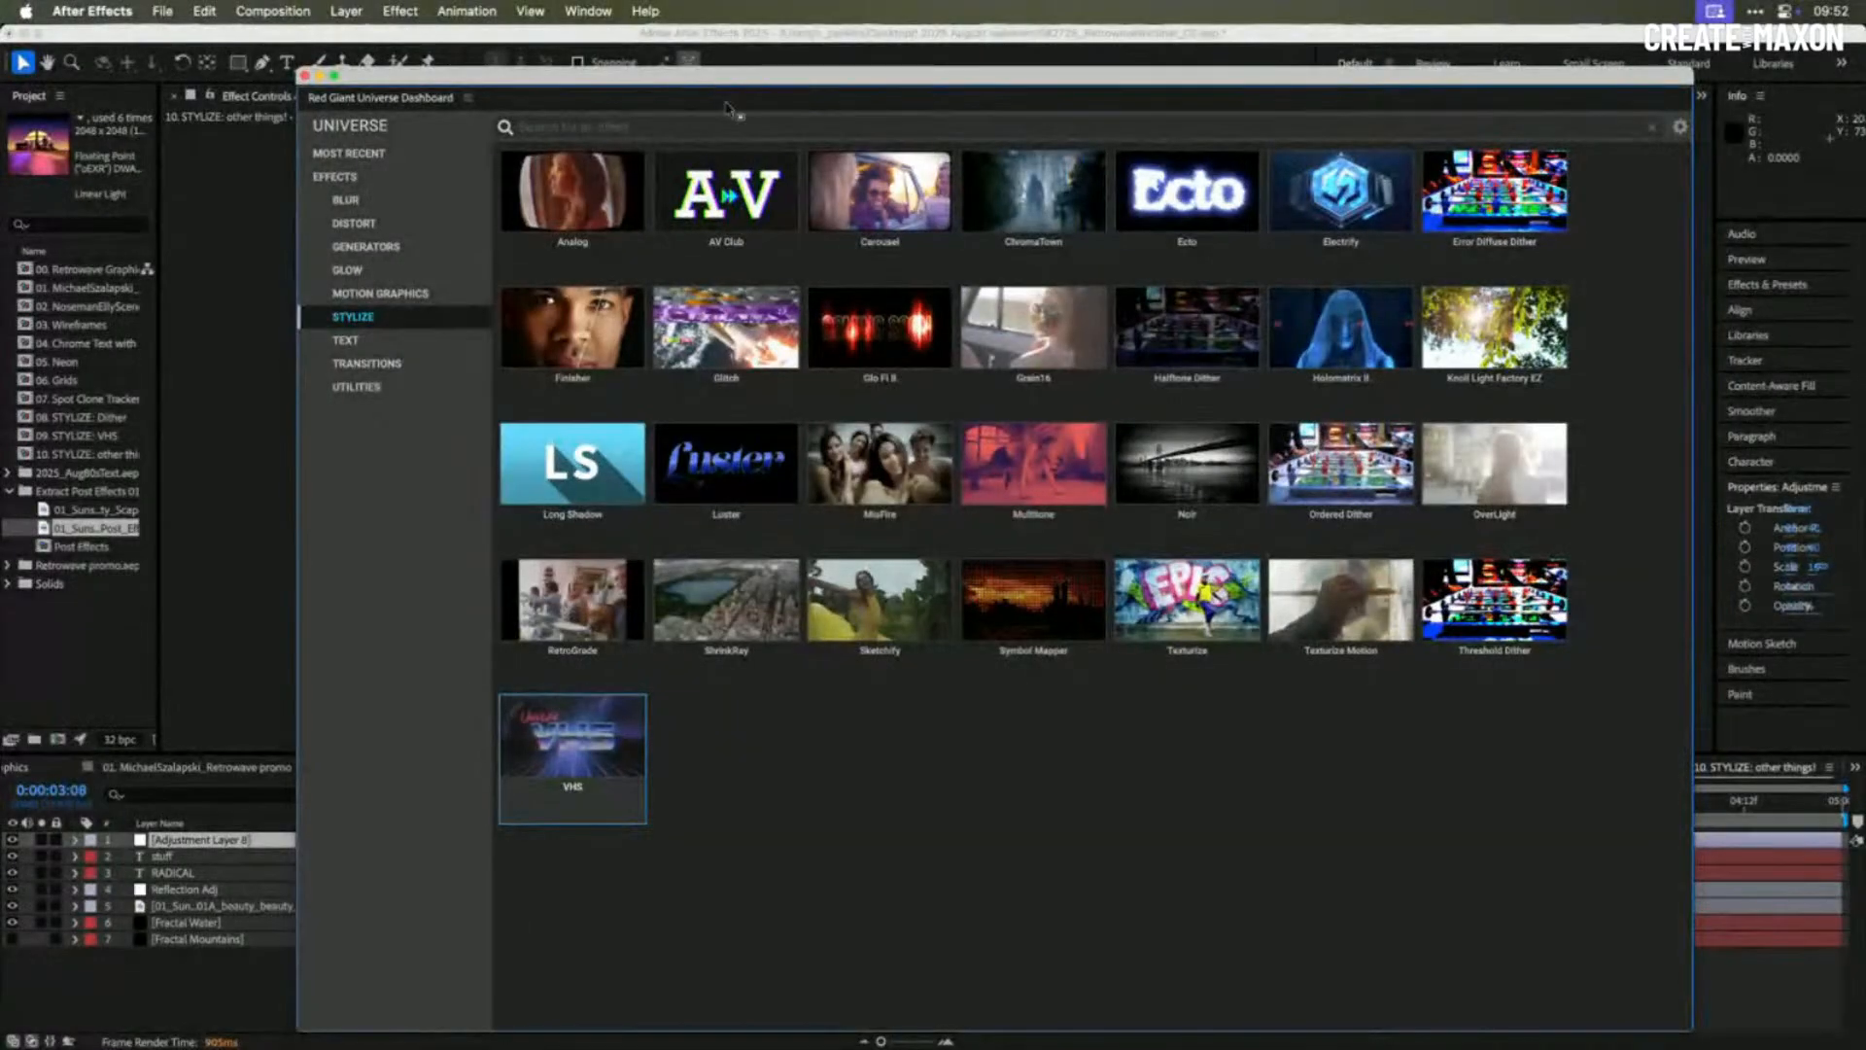
click(608, 255)
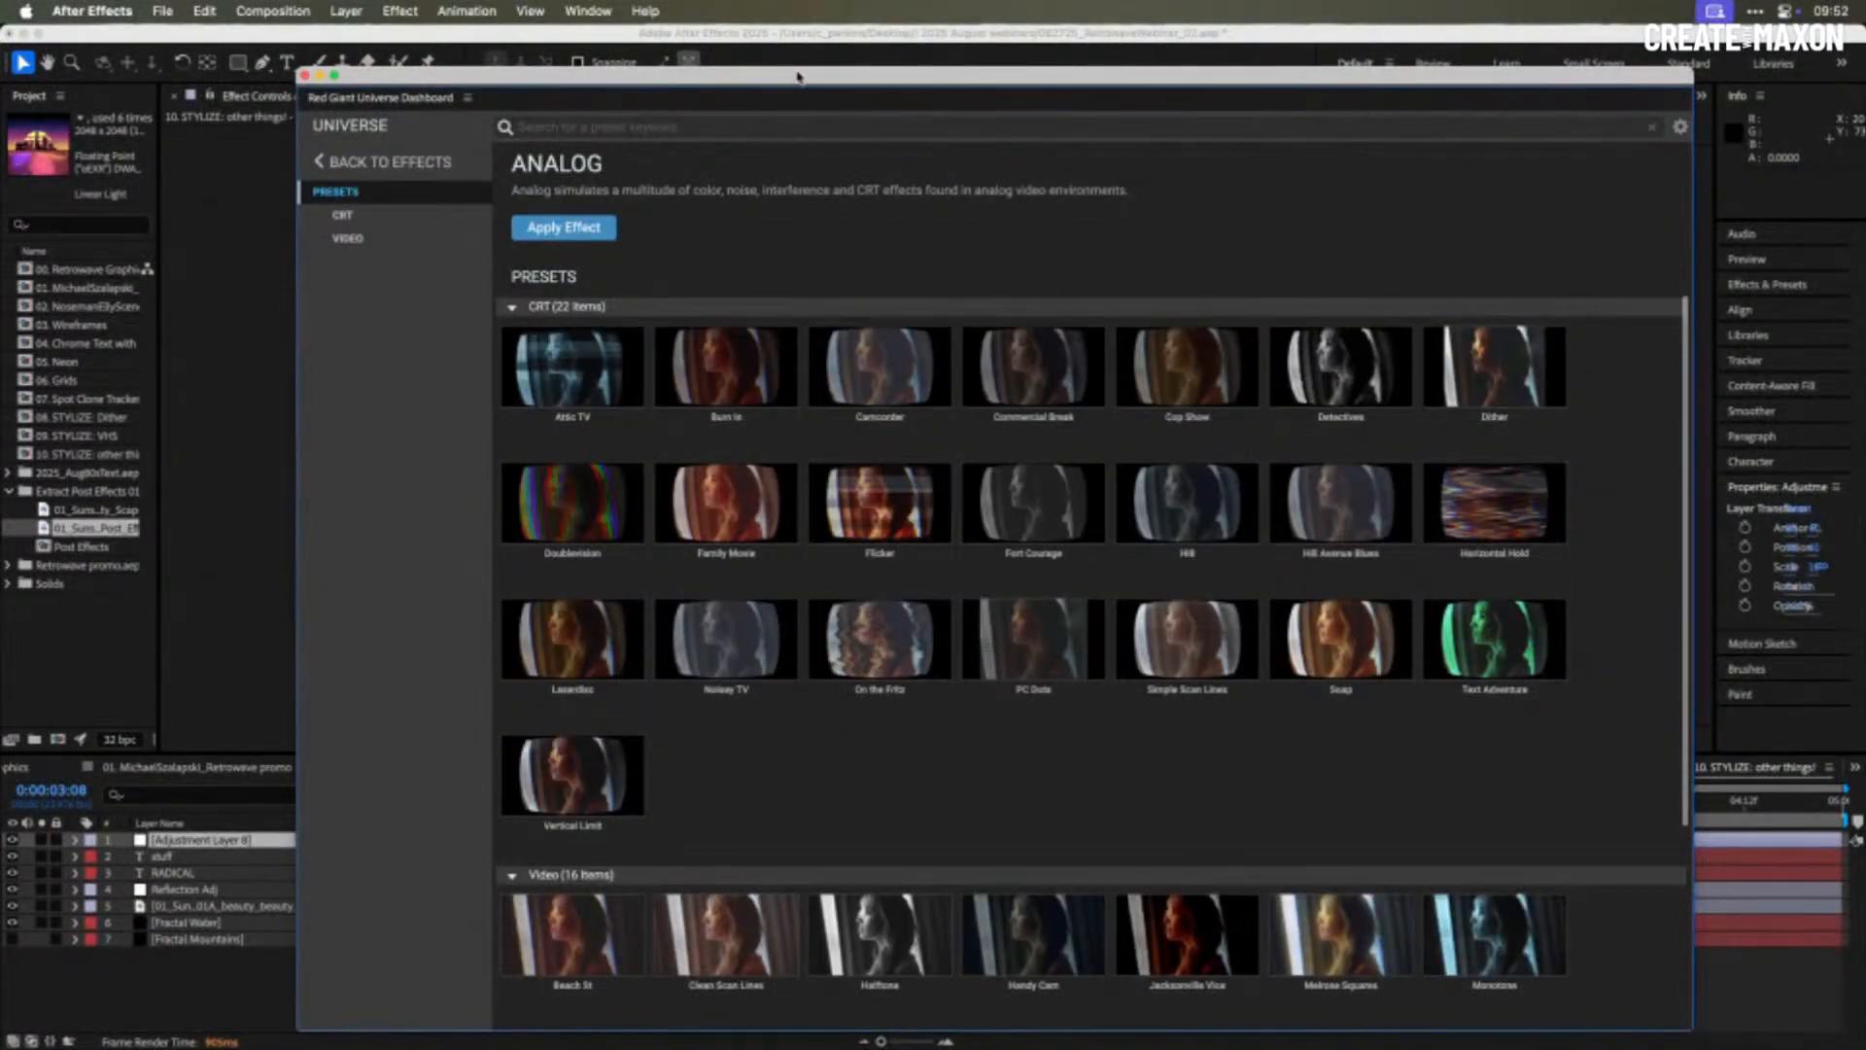
- Apply the Analog preset Cop Show to the top adjustment layer and set its Aspect Ratio to 16:9 - Widescreen
drag(797, 76, 837, 185)
mouse_move(911, 491)
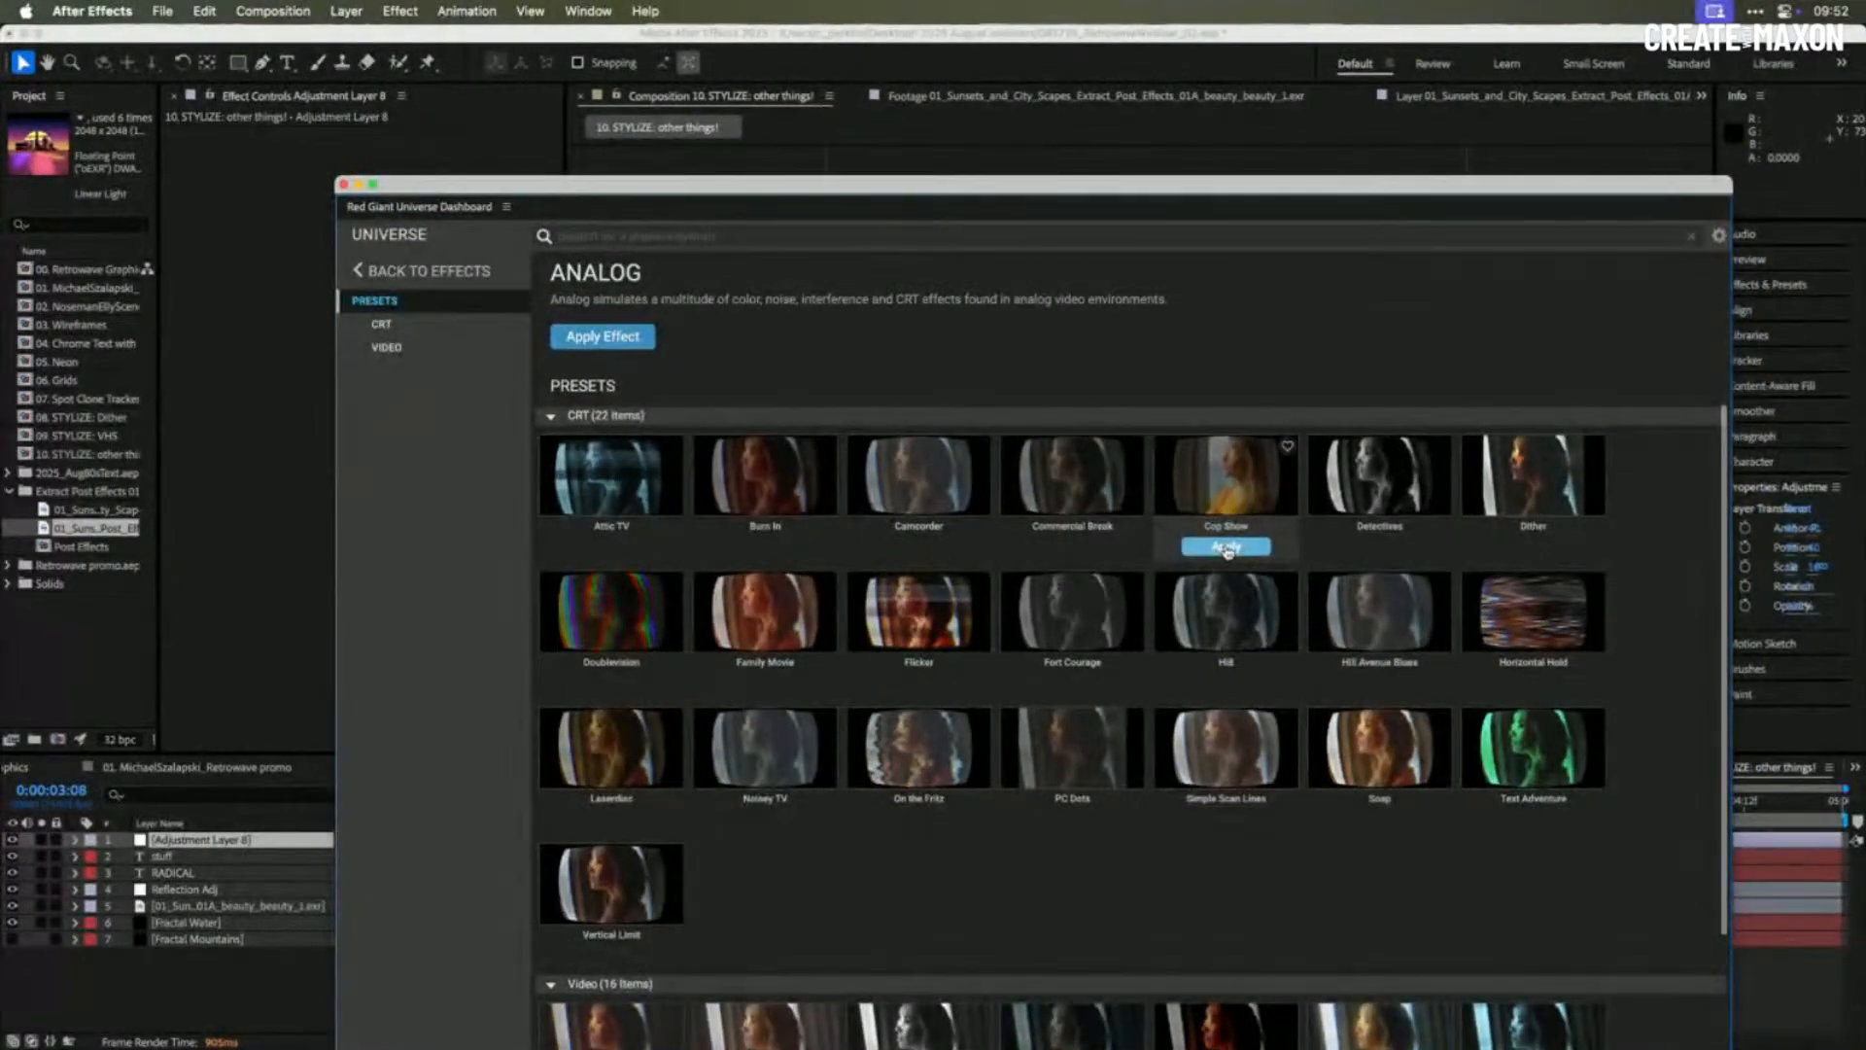
click(1227, 547)
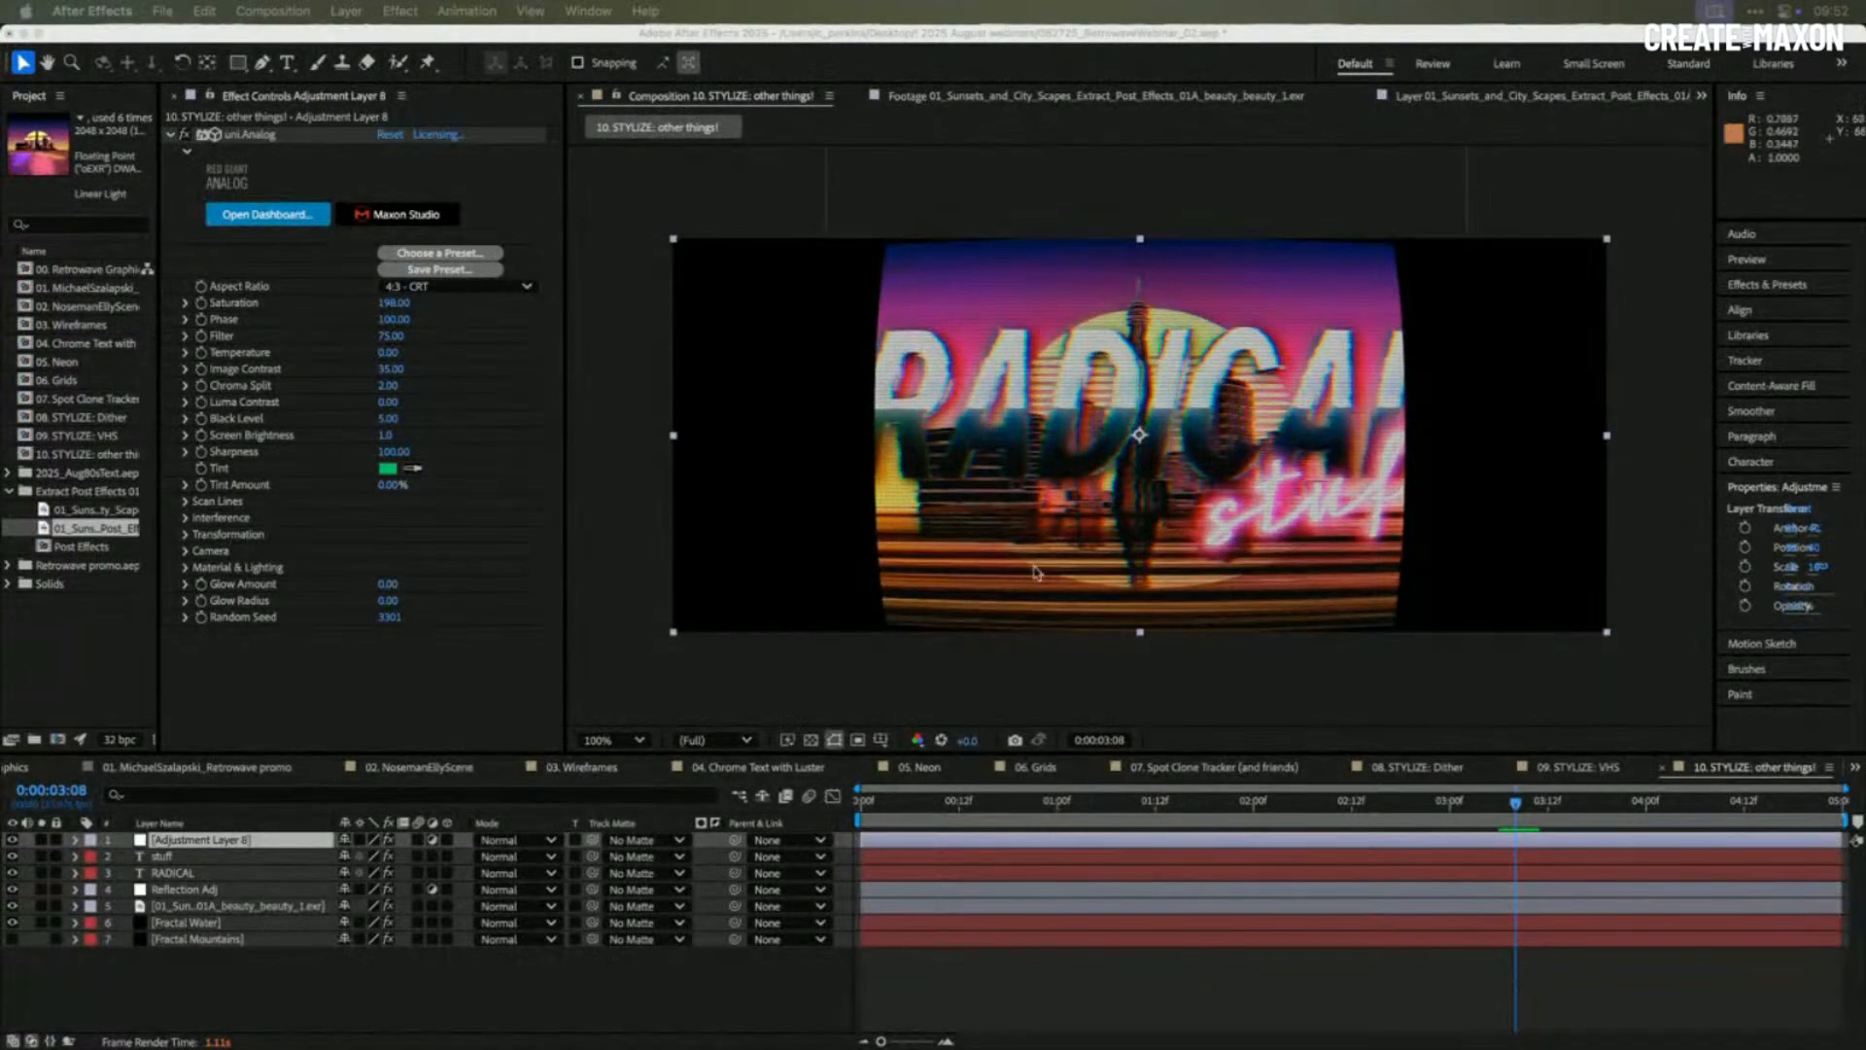
click(496, 289)
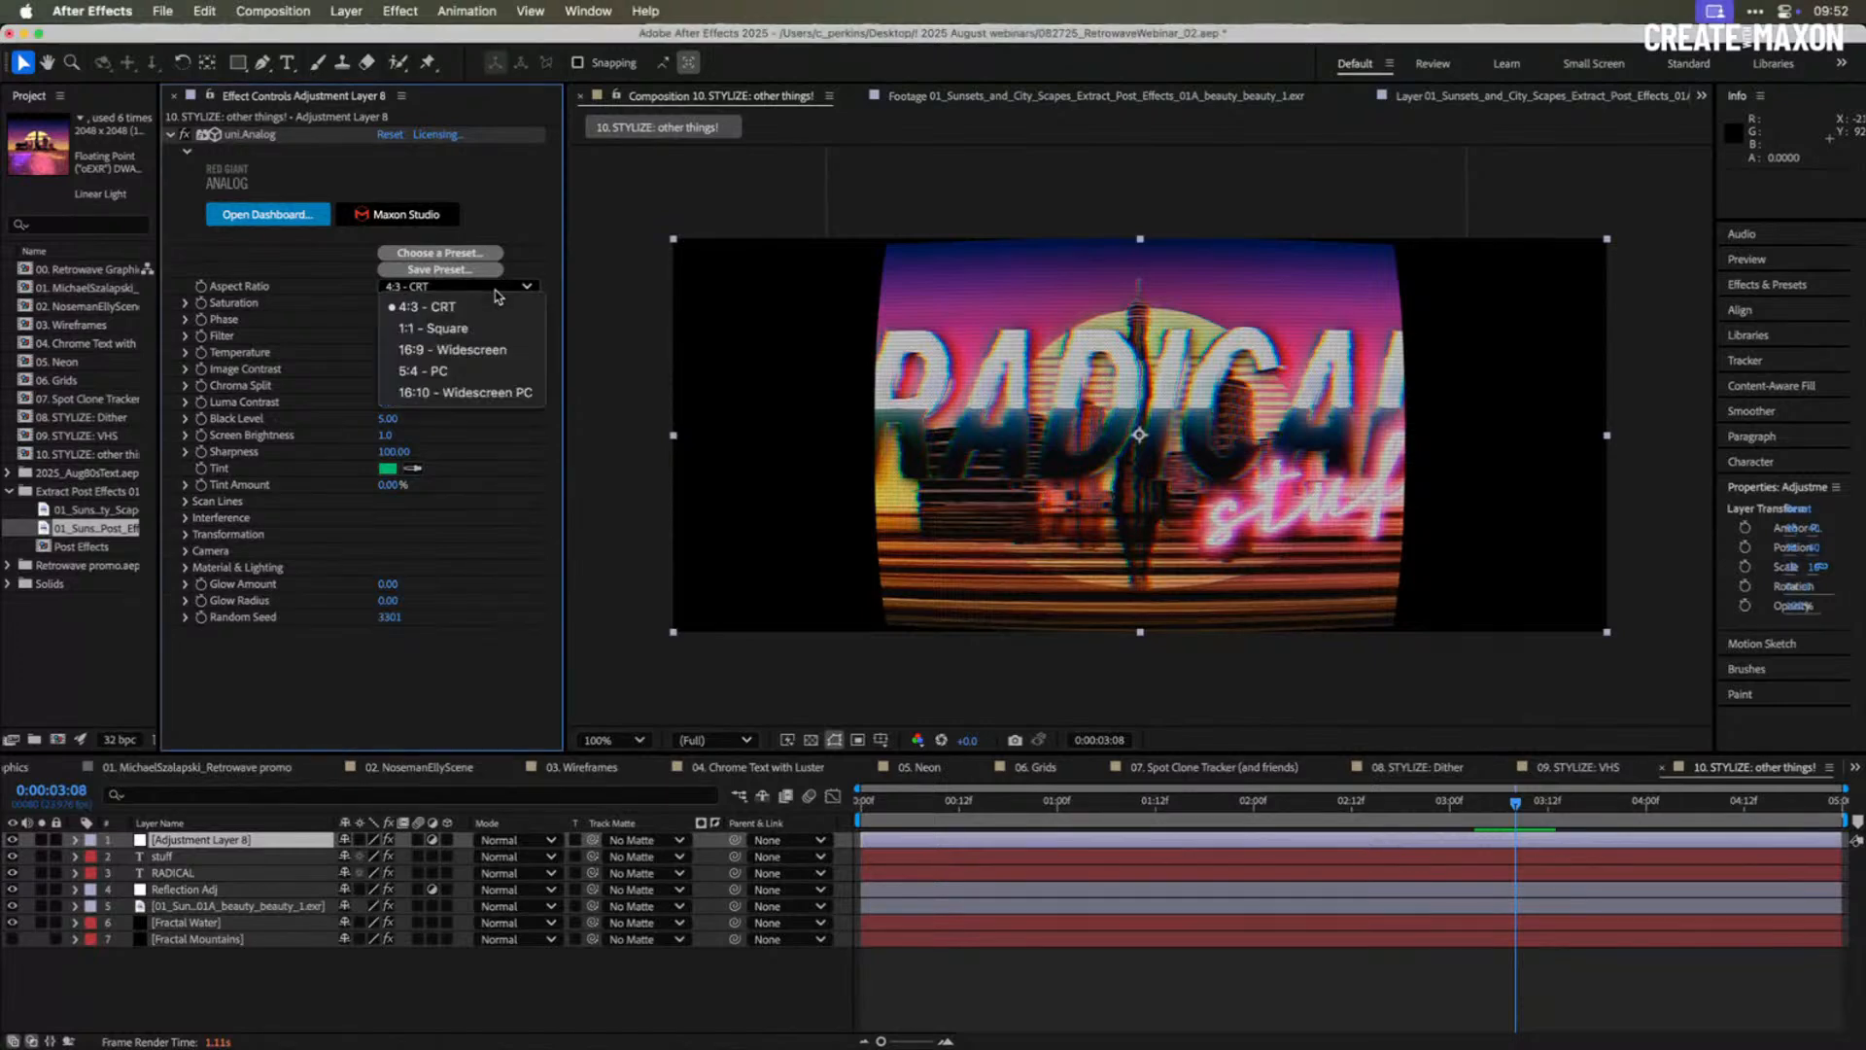
click(491, 350)
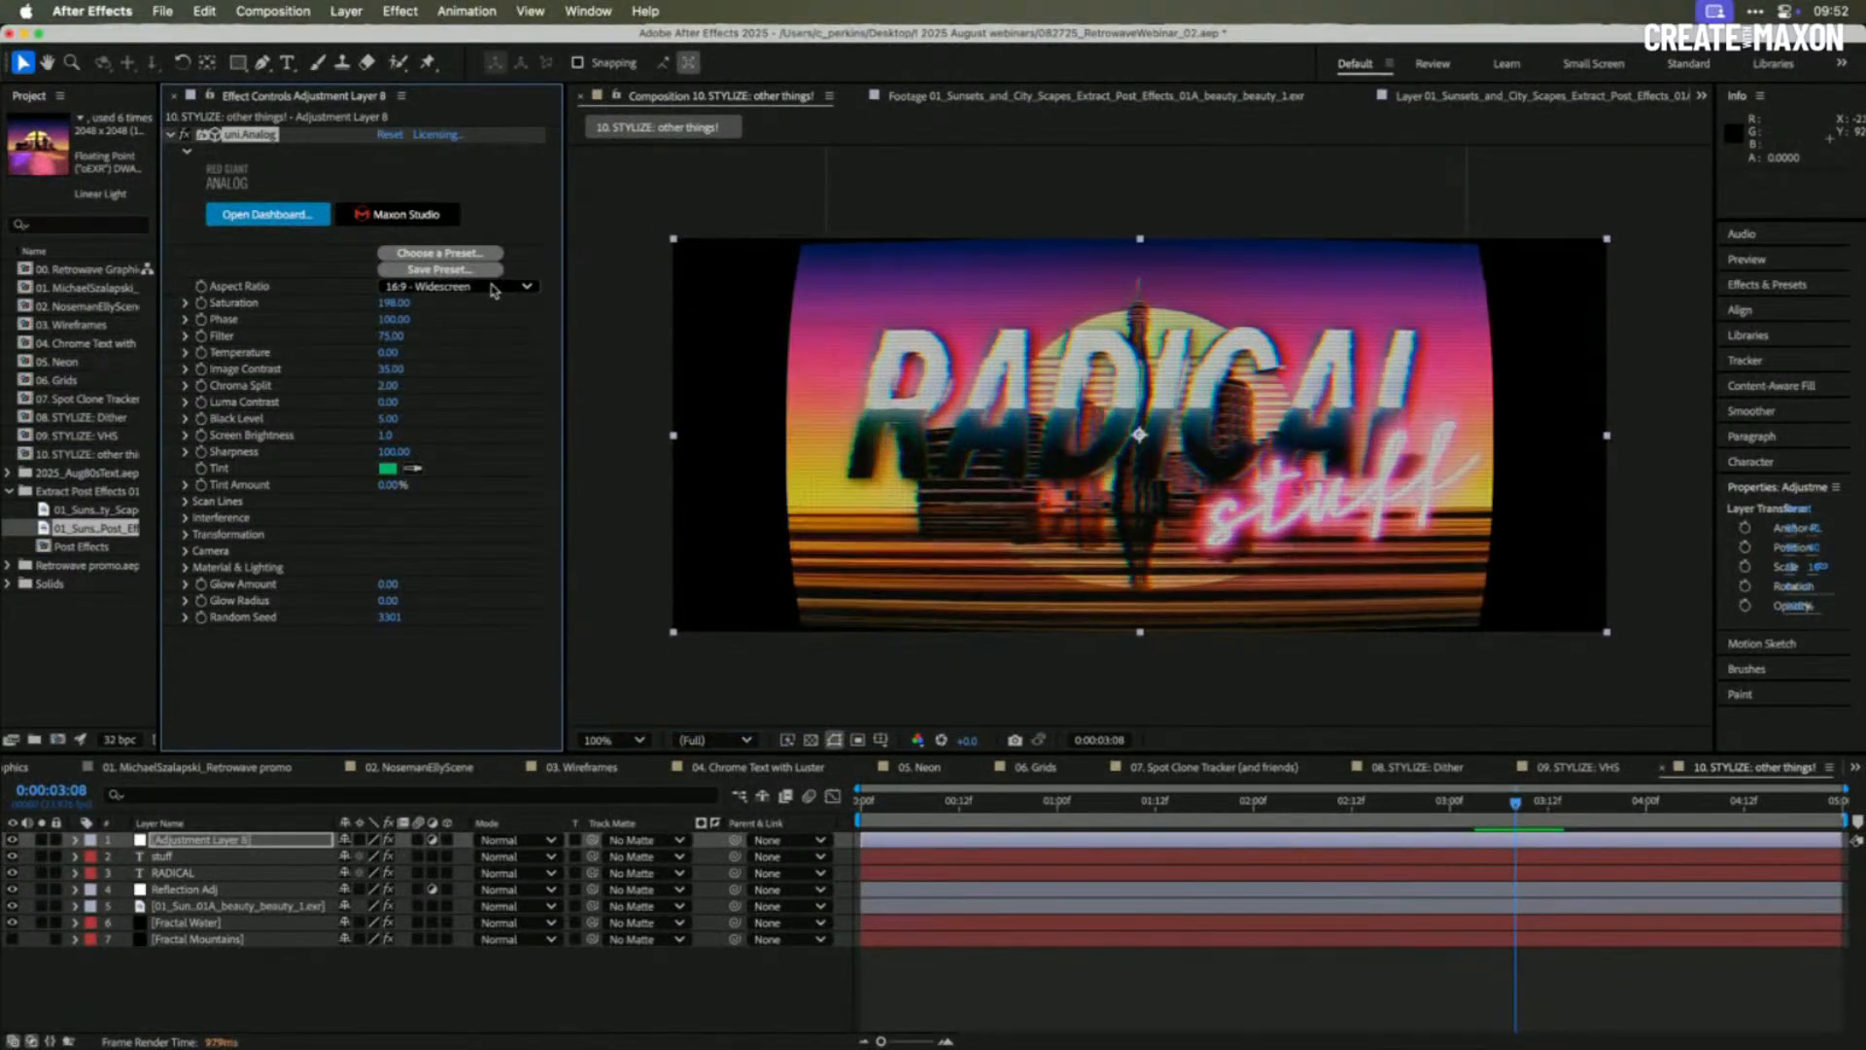
- Change the Analog effect's Aspect Ratio to 4:3 - CRT on the top adjustment layer
click(493, 289)
click(498, 329)
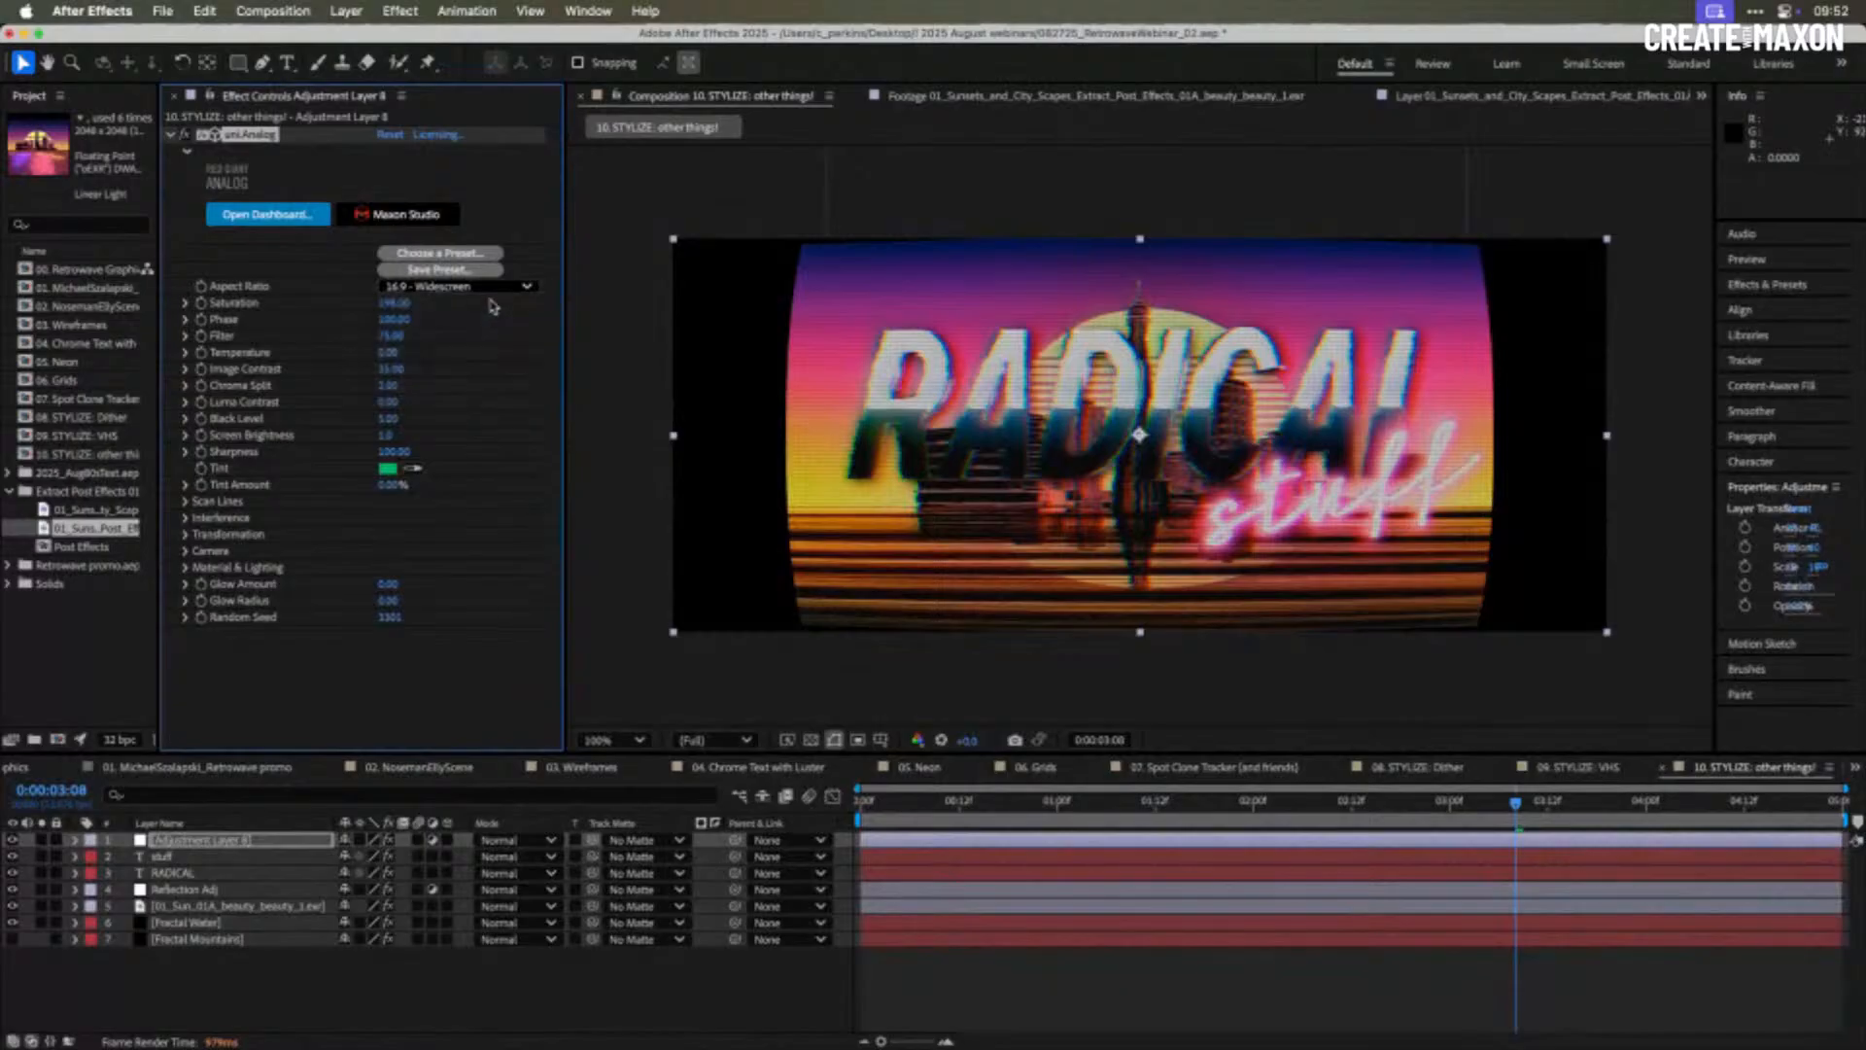
click(496, 288)
click(491, 307)
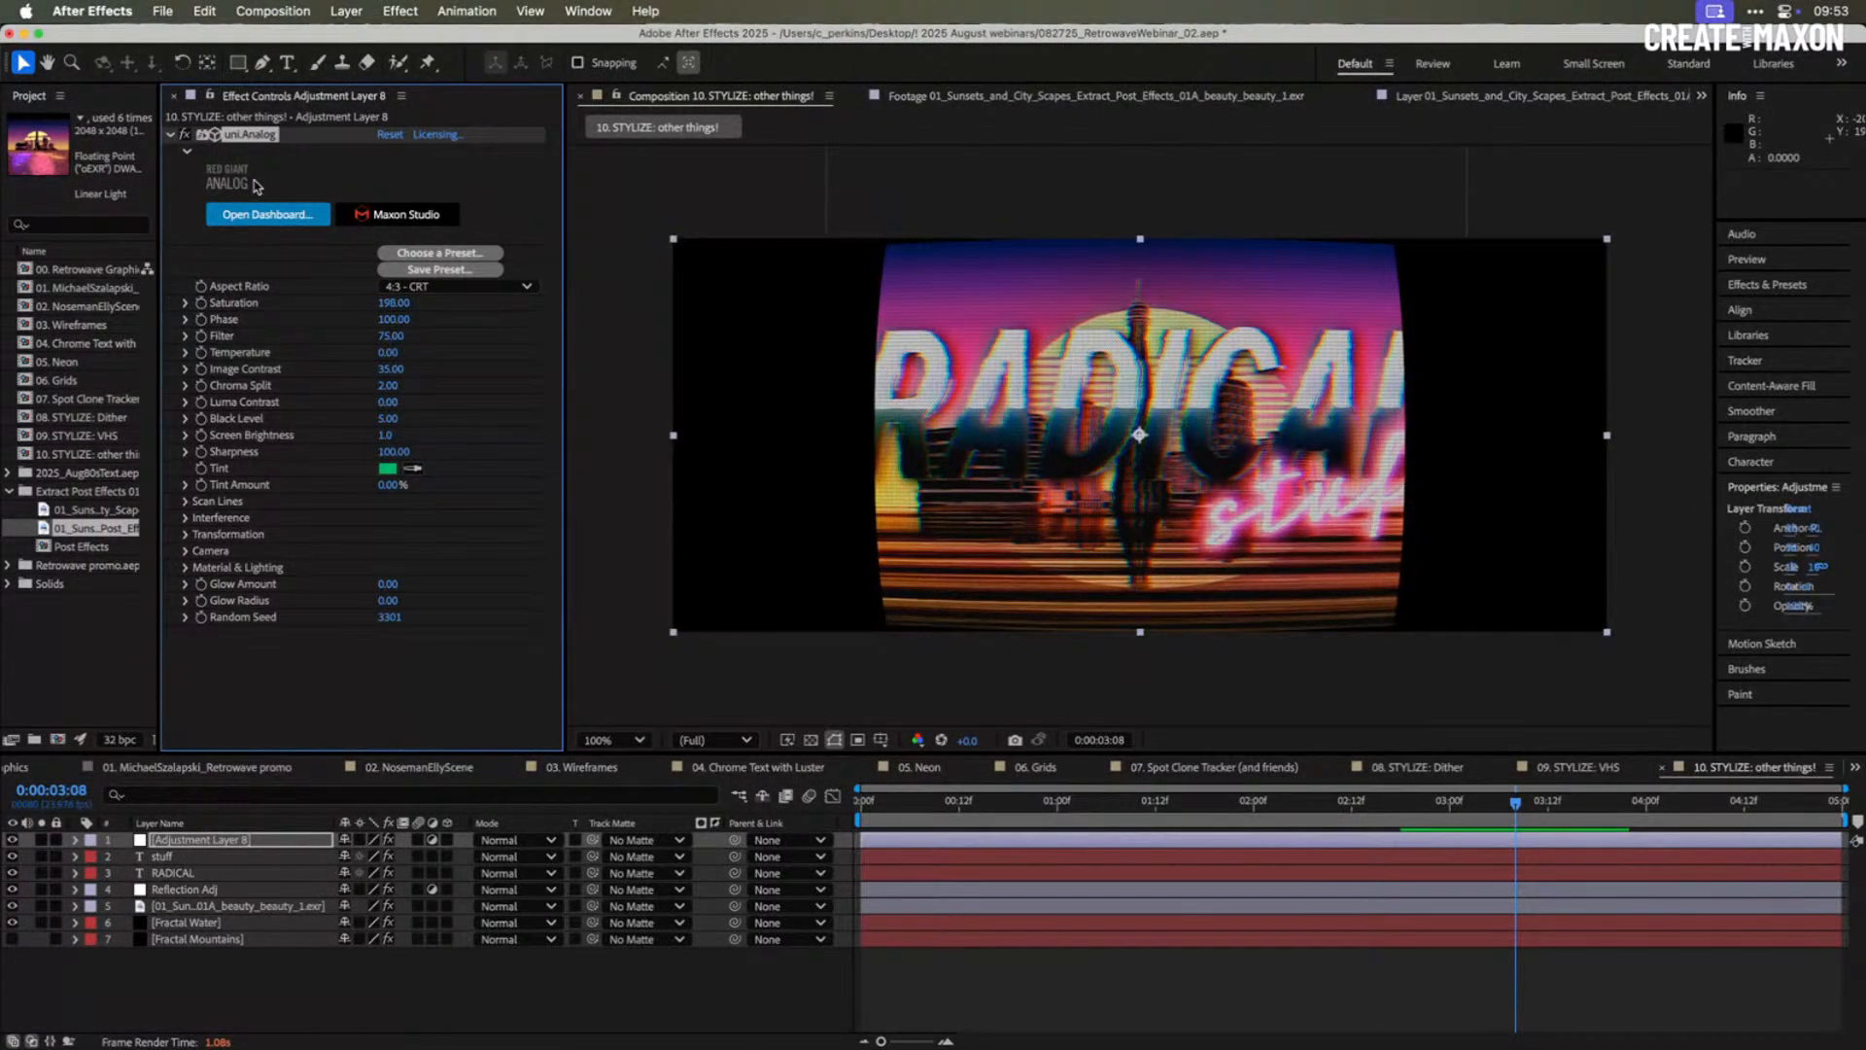
- Replace the Analog effect on the top adjustment layer with the AV Club preset MegaFuzz and preview neighbouring frames
key(Delete)
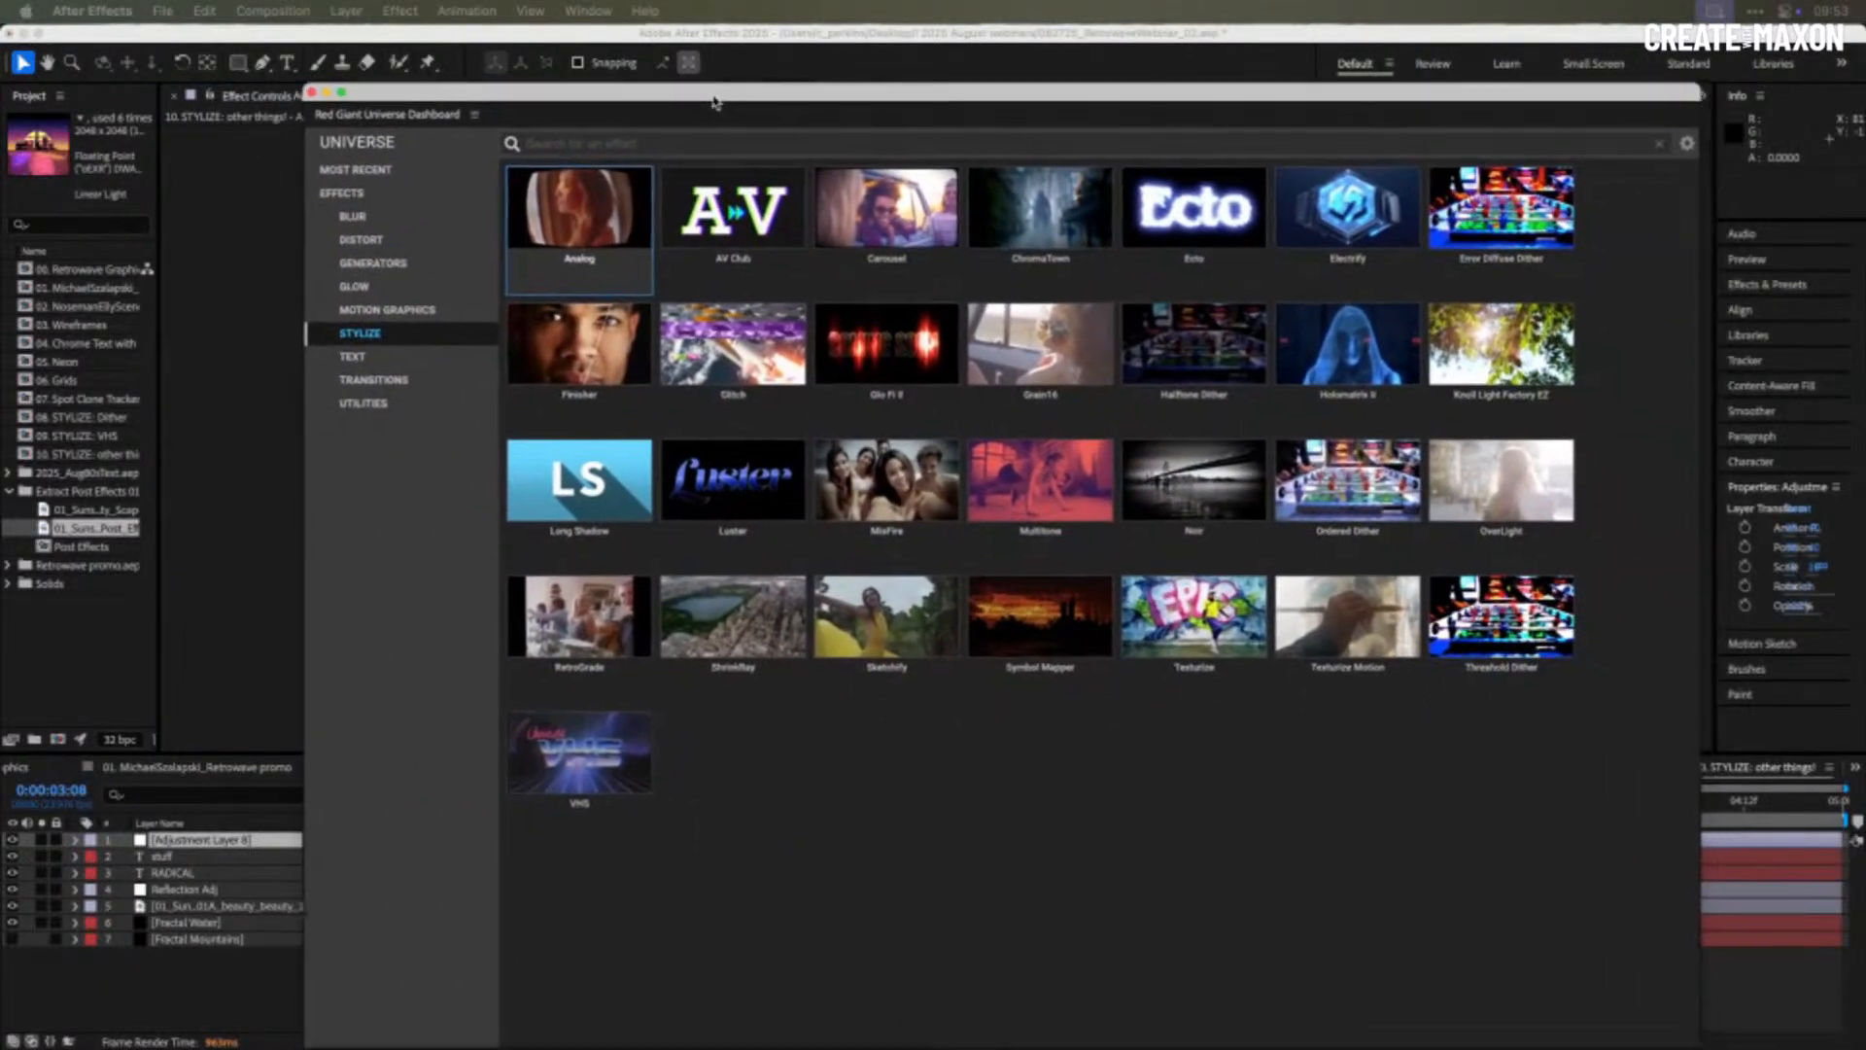
mouse_move(725, 204)
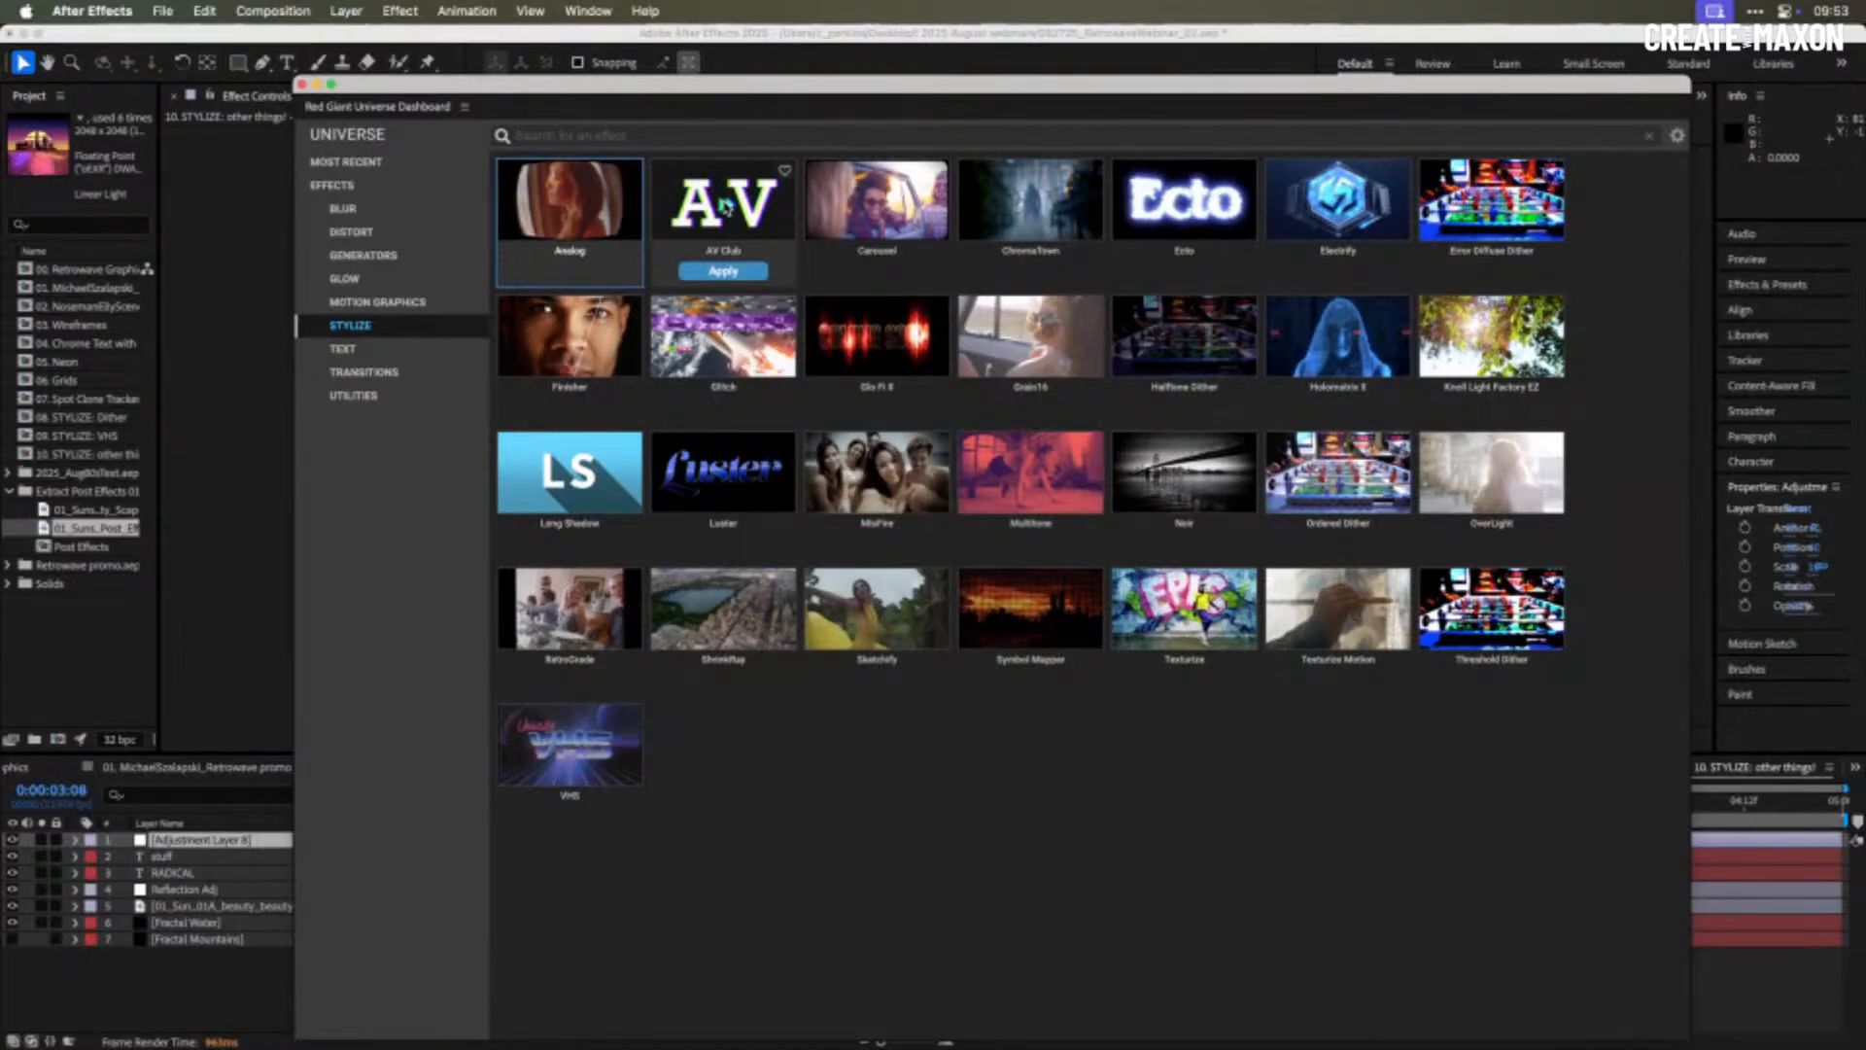
click(725, 205)
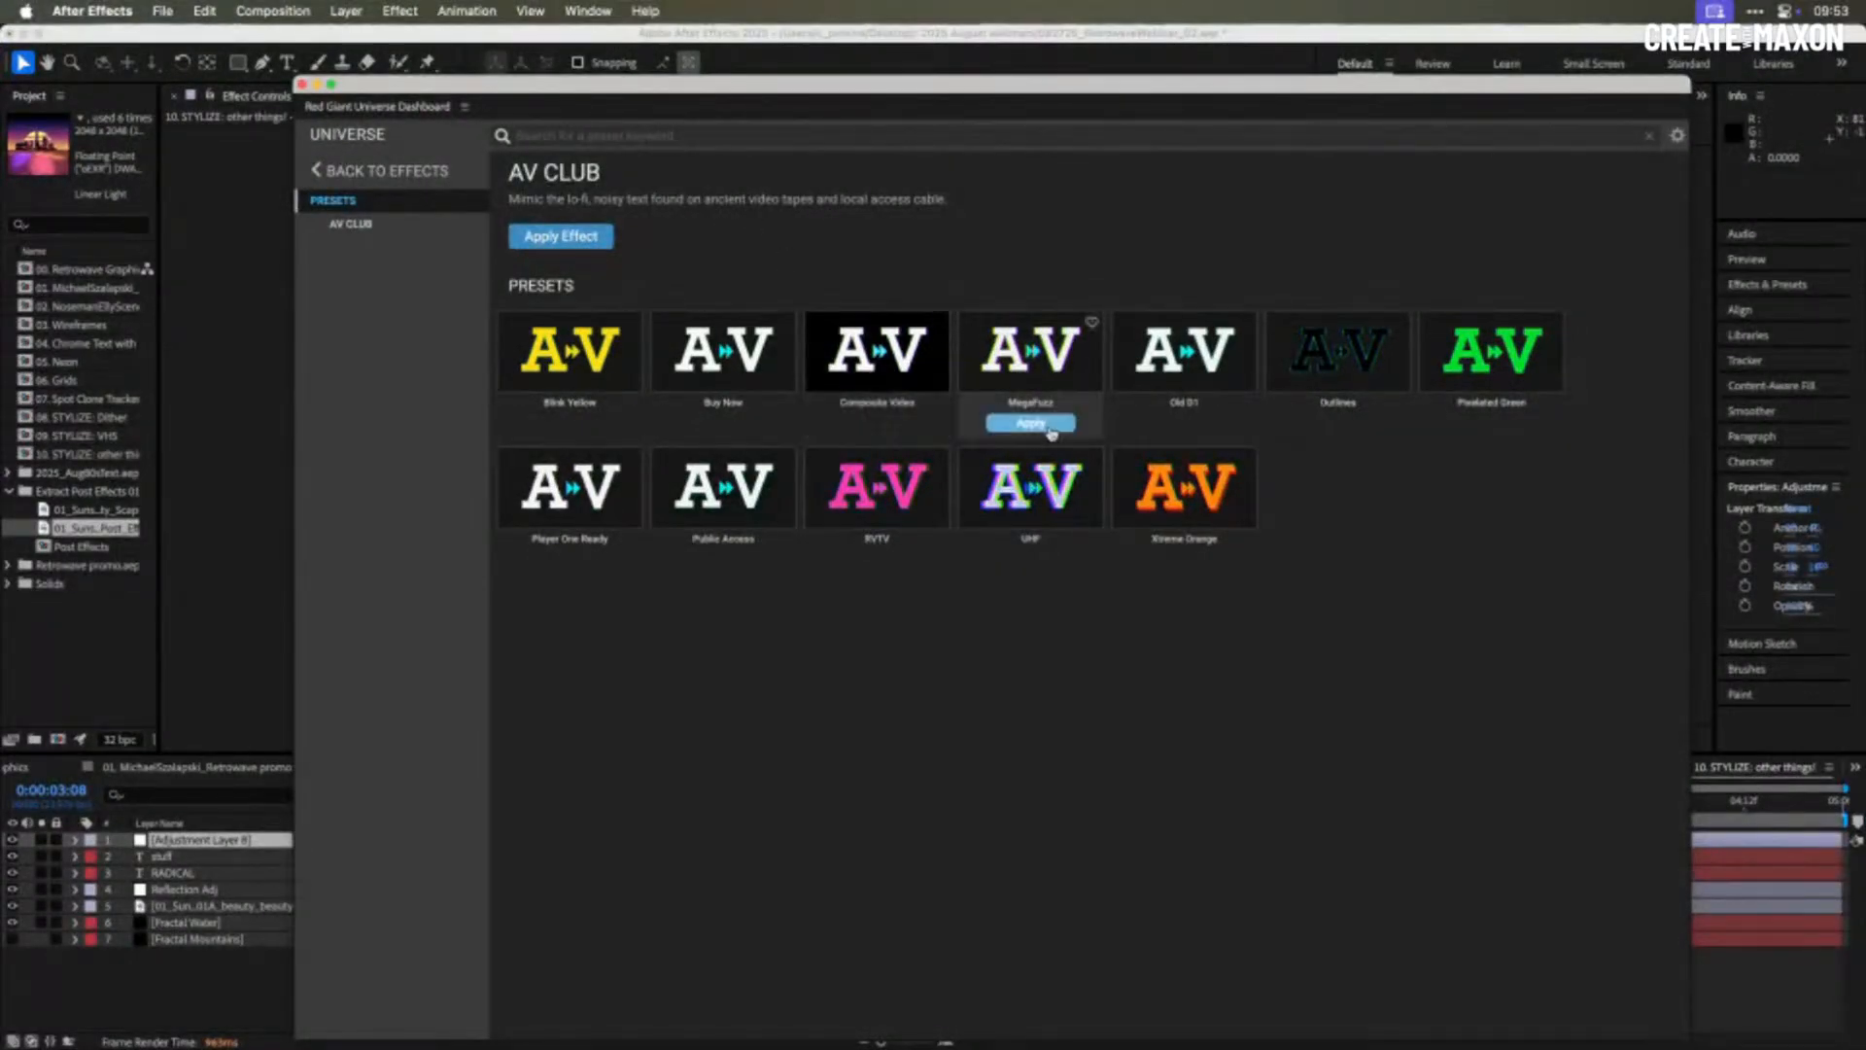
click(1043, 430)
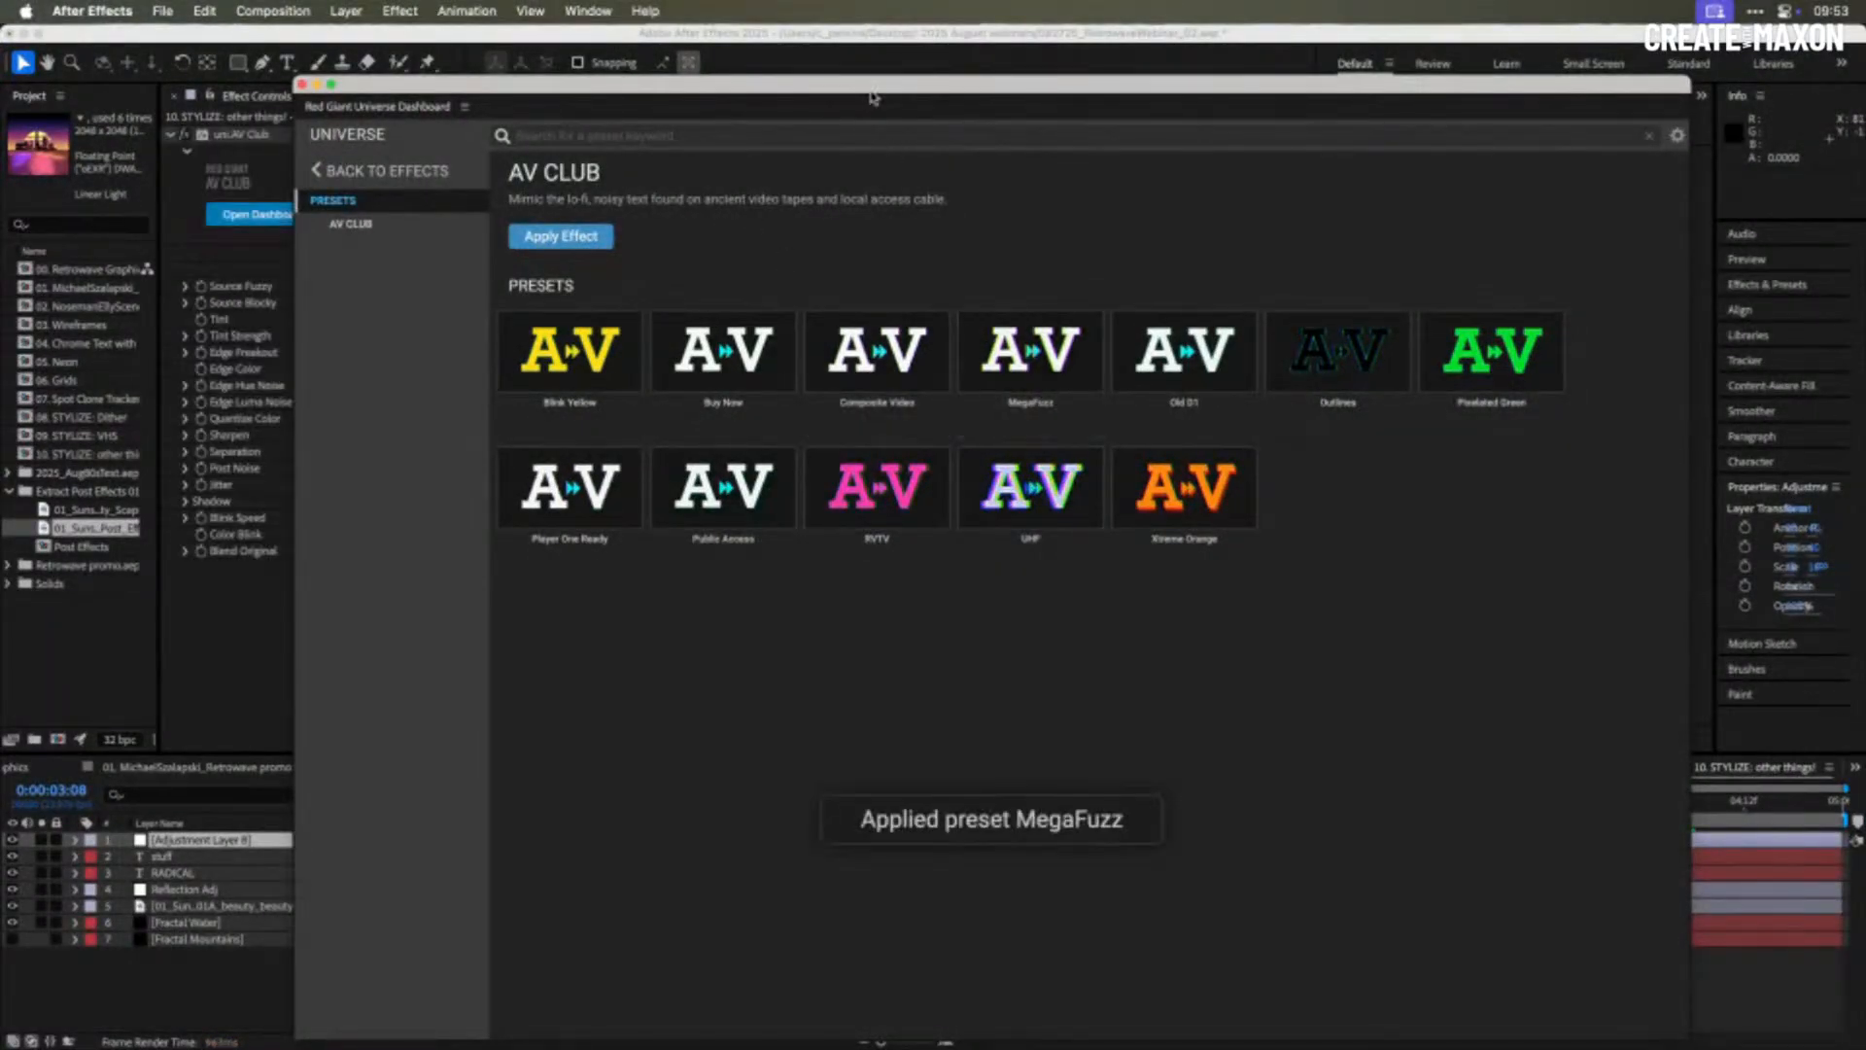
drag(890, 92, 1865, 194)
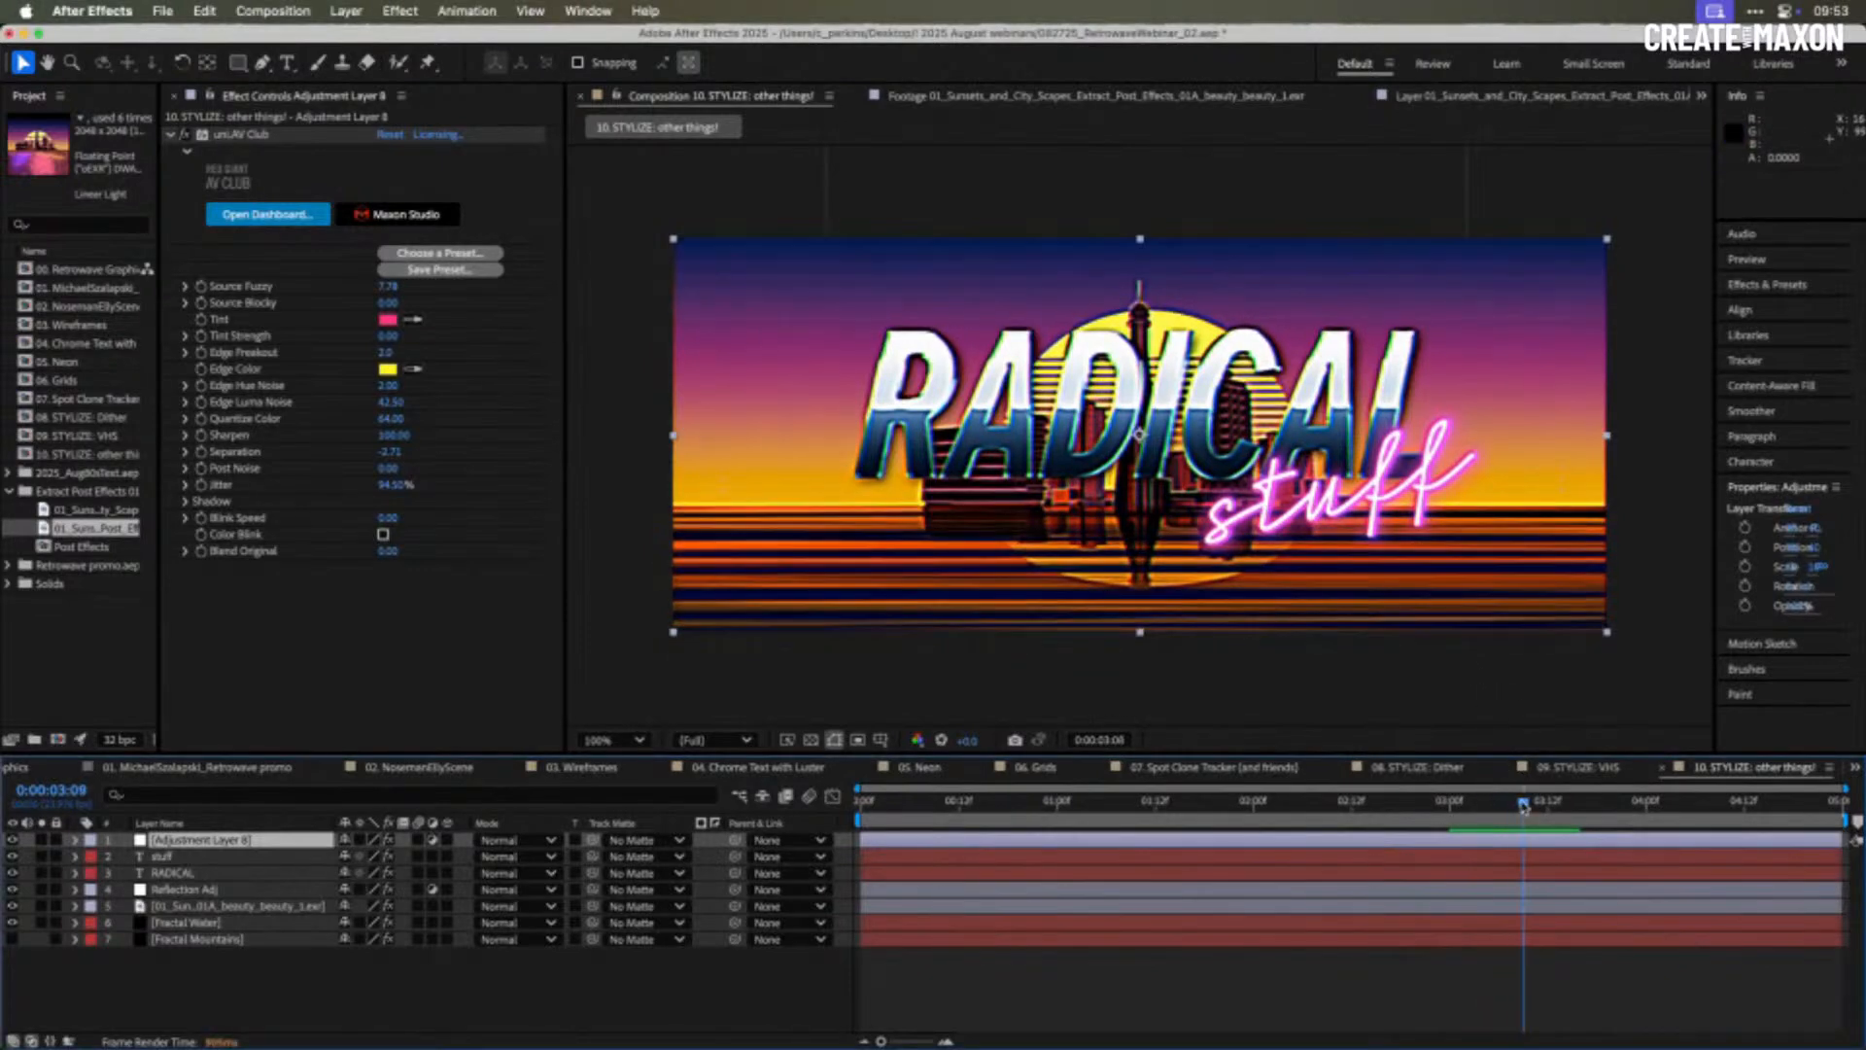
drag(1514, 809, 1539, 809)
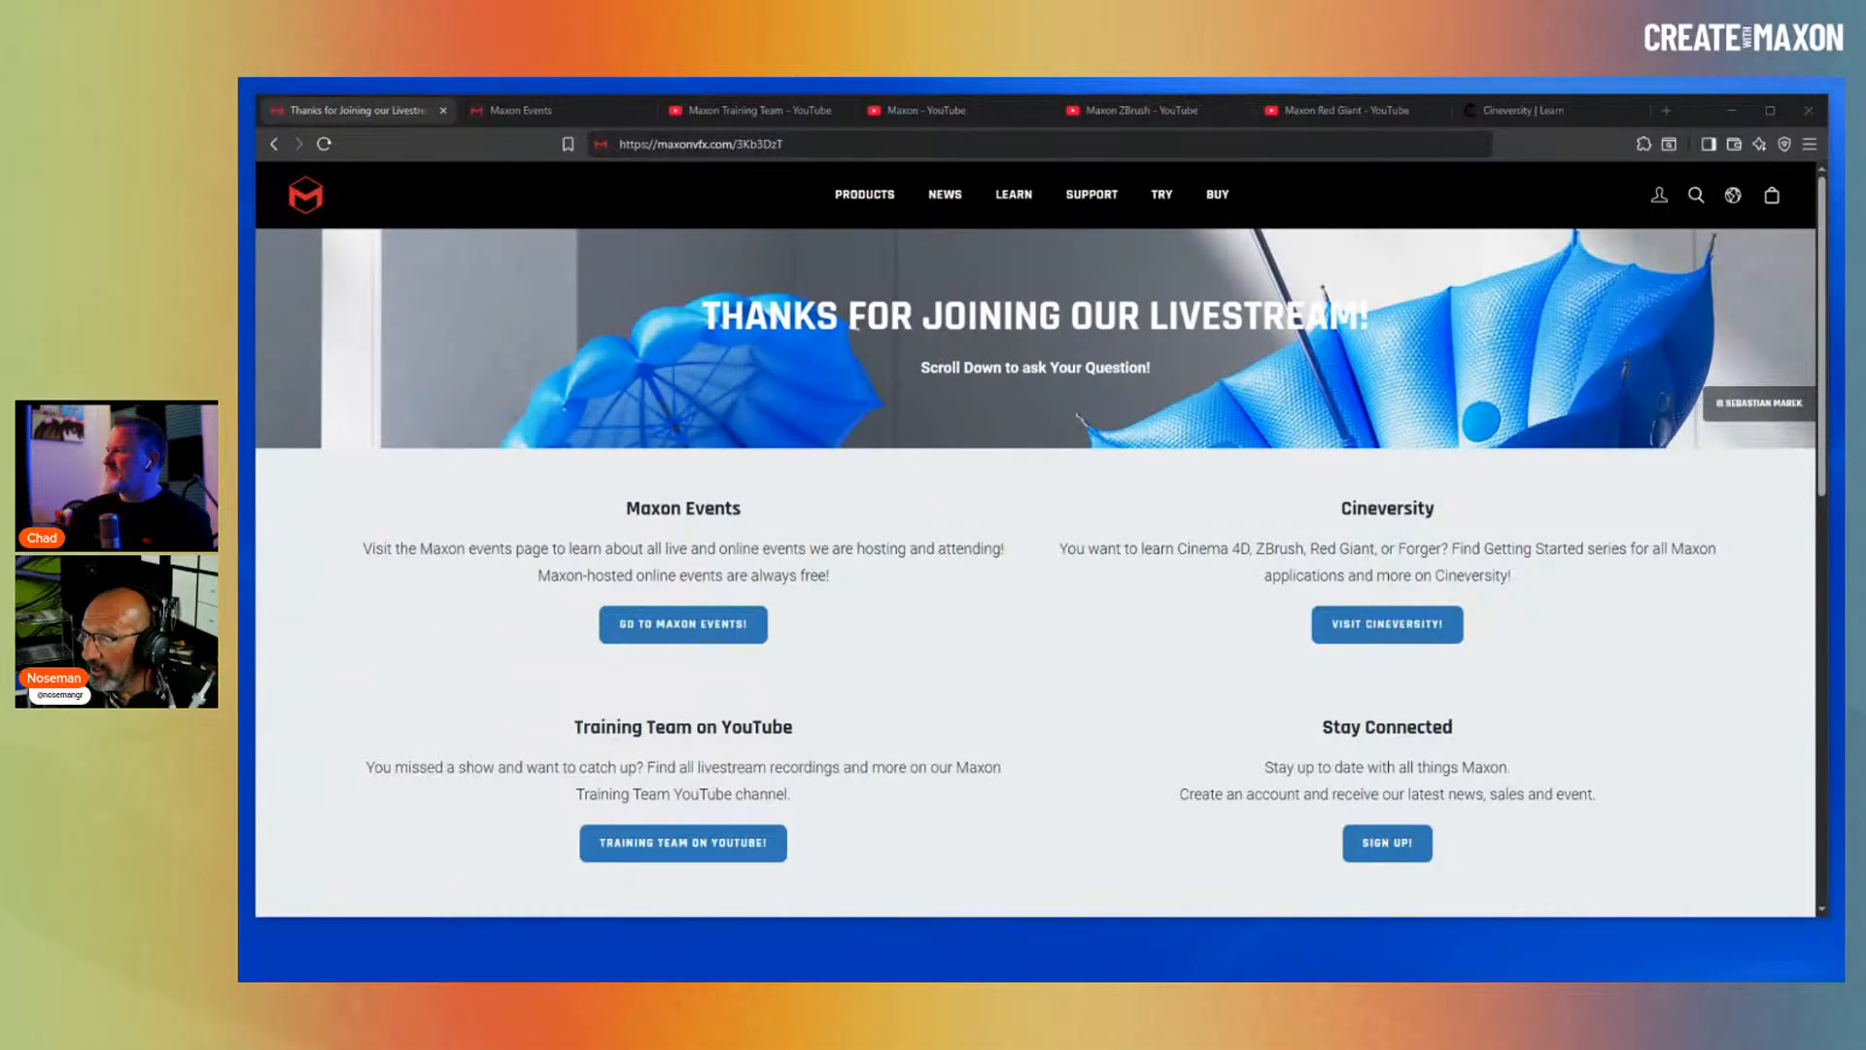
- Switch to the web browser and look over the livestream thank-you page, including its resource links and the AskTheTrainer question form
click(830, 142)
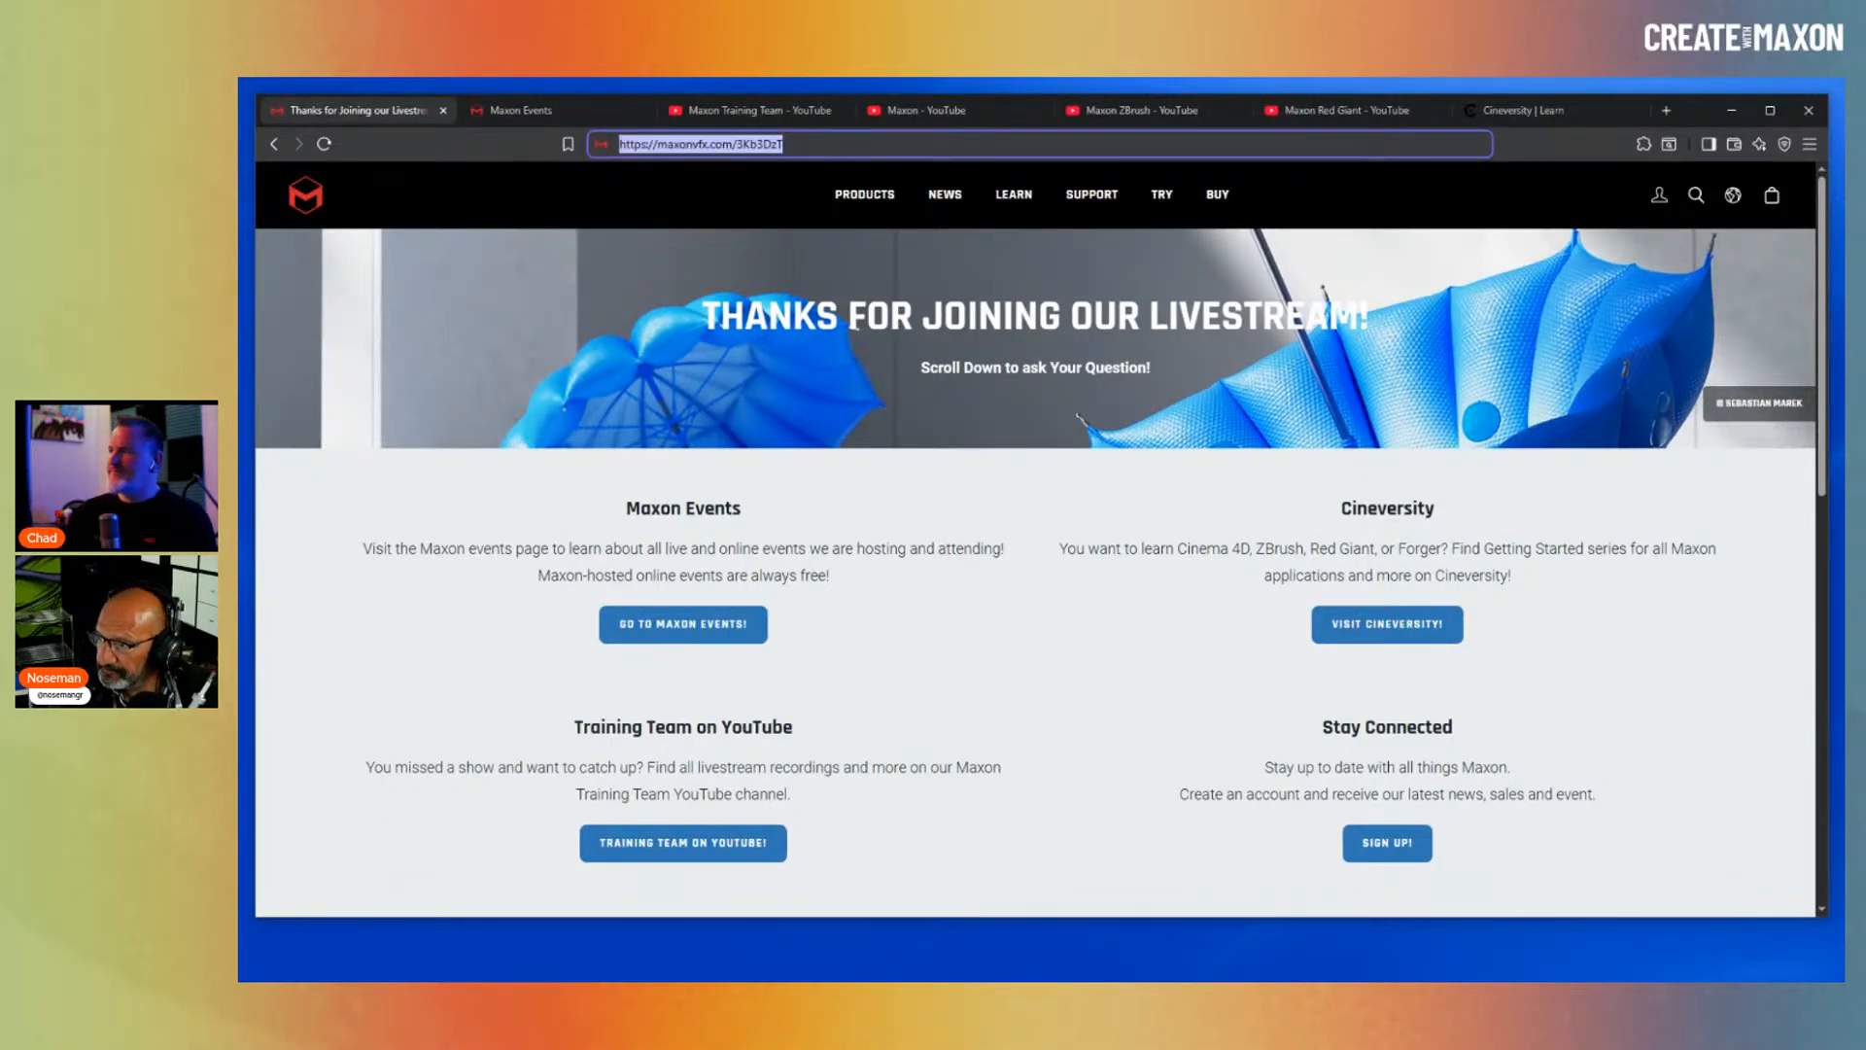
key(alt+Tab)
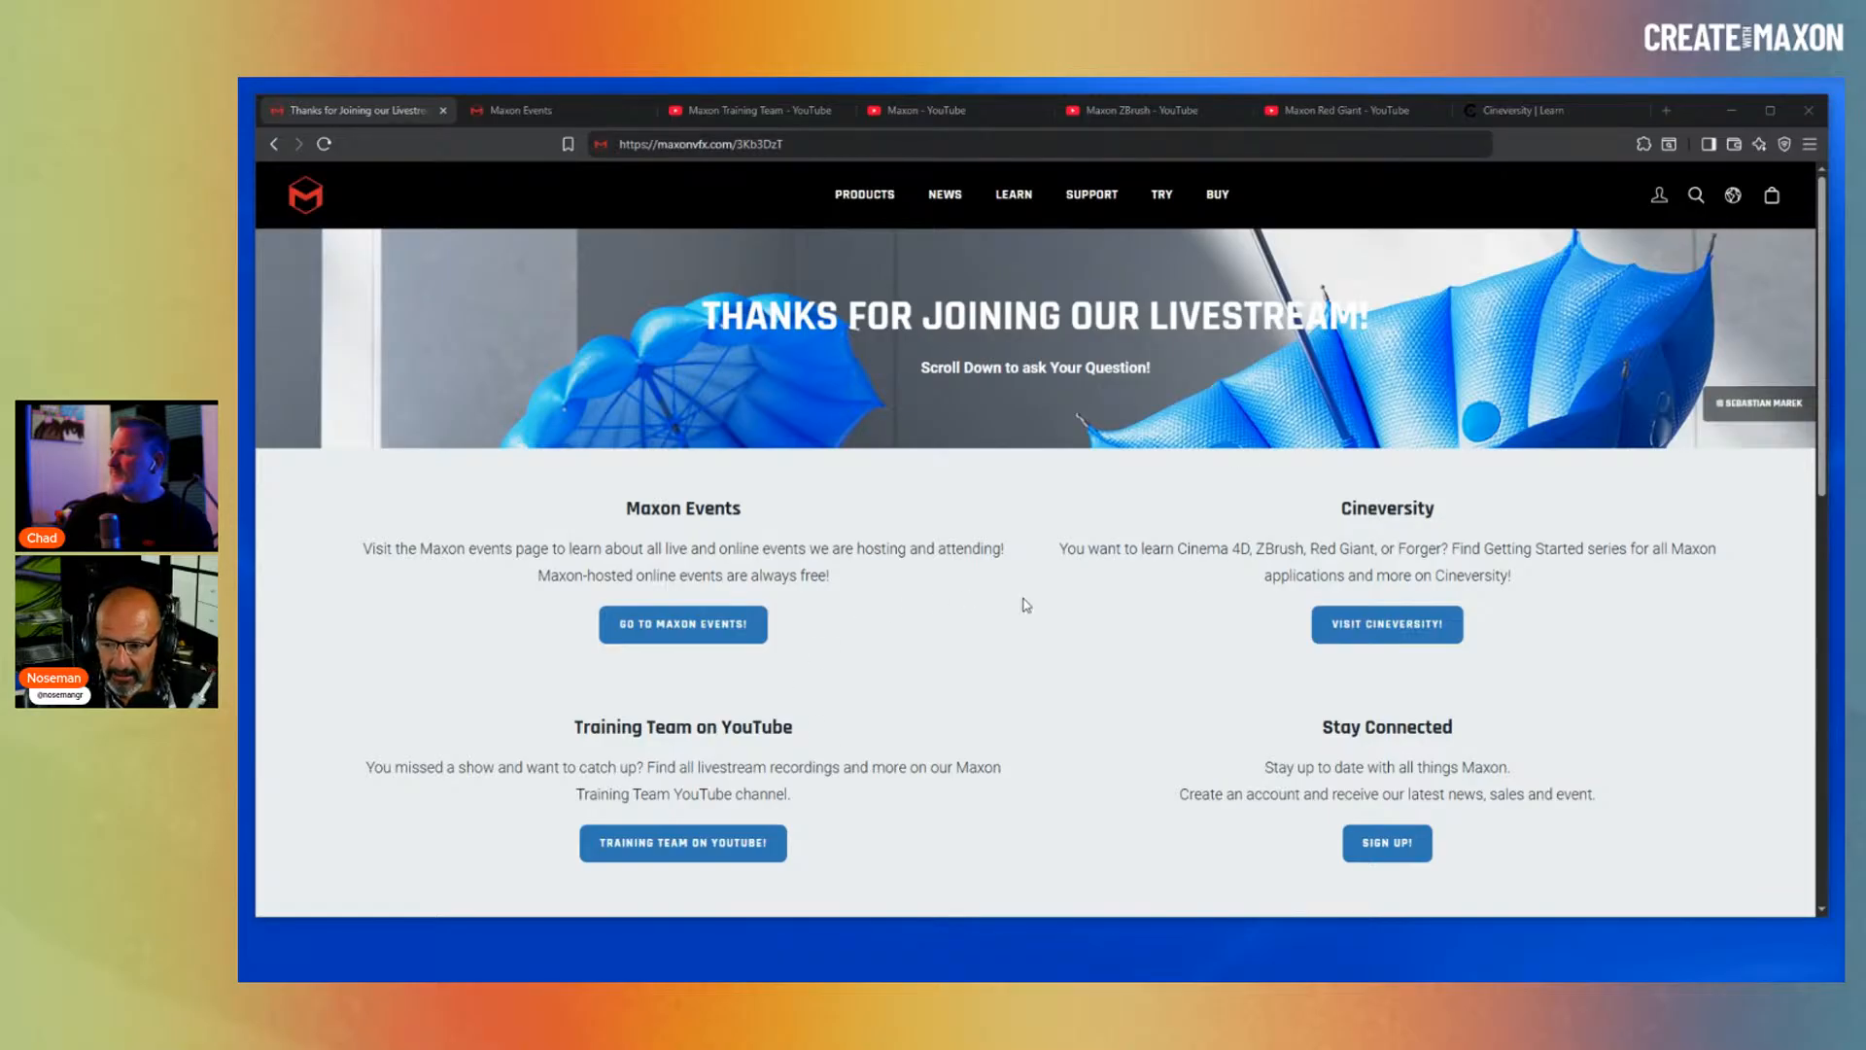
scroll(1029, 604, down, 2)
scroll(1103, 608, down, 6)
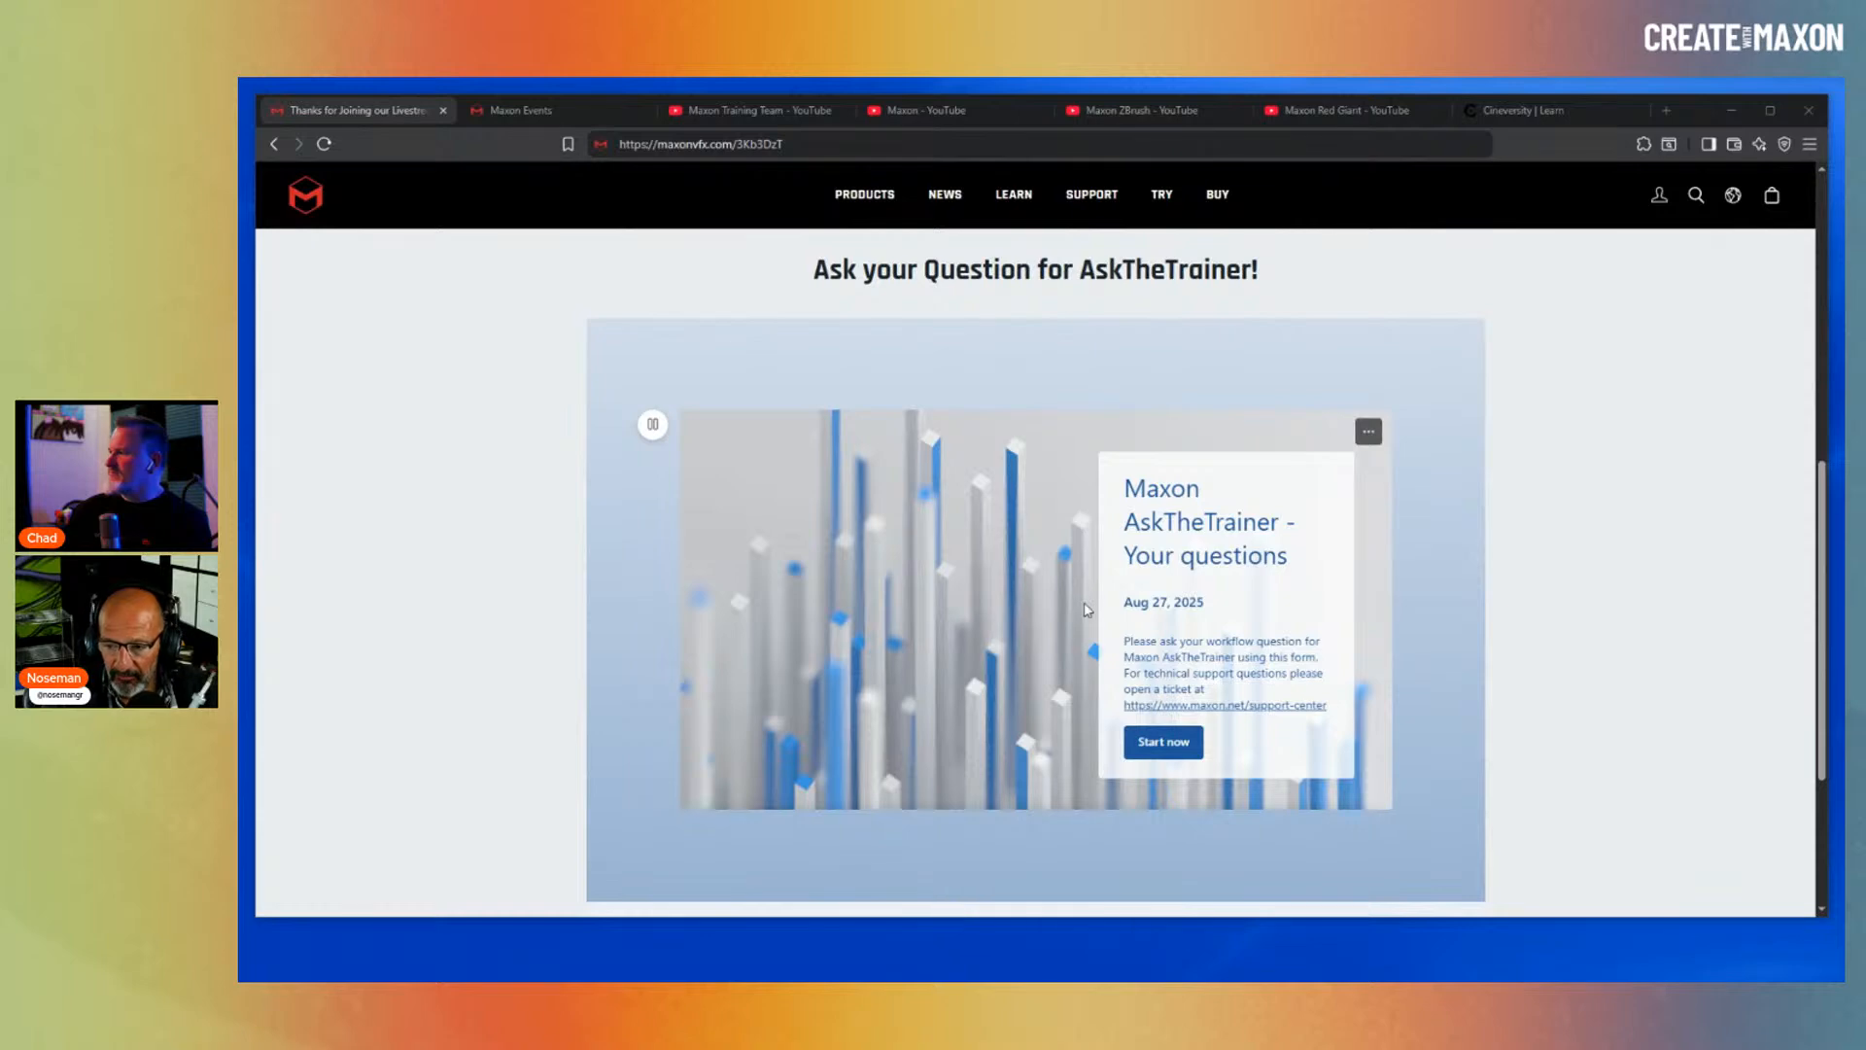
scroll(1084, 604, up, 6)
scroll(1084, 605, down, 4)
scroll(1085, 603, down, 1)
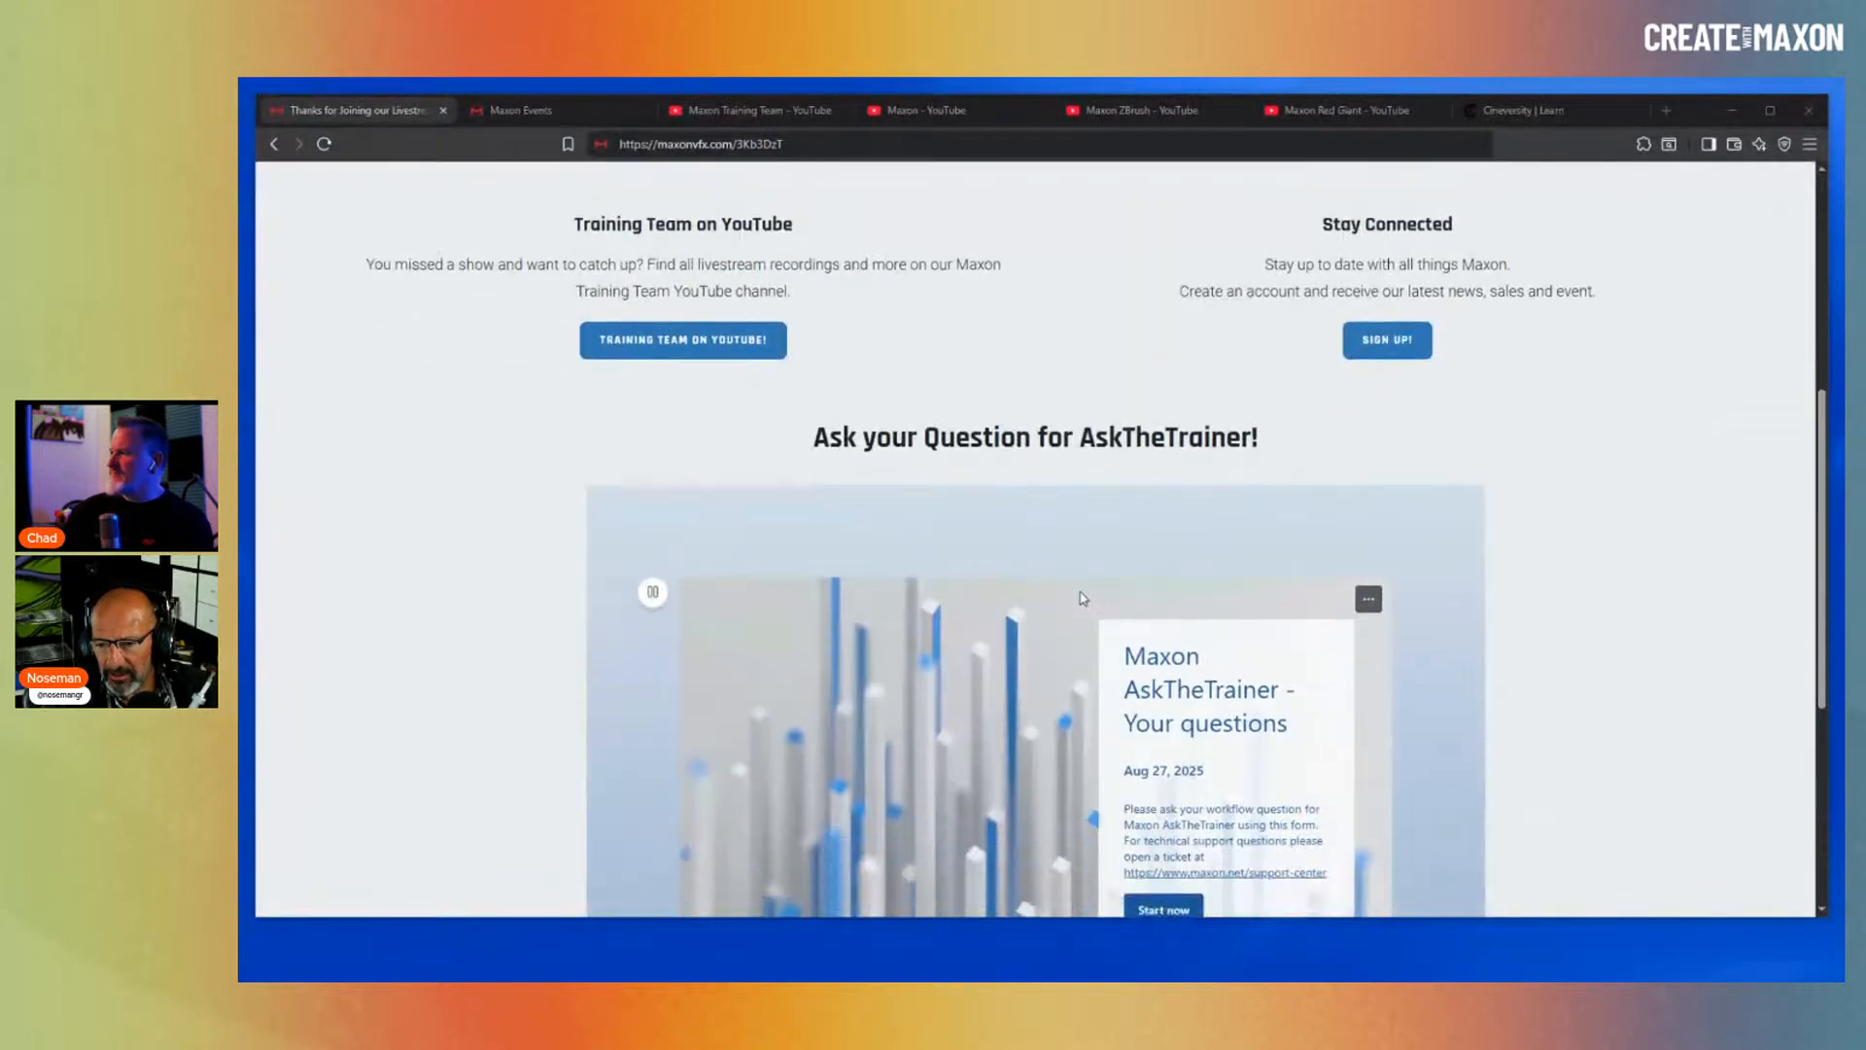
scroll(1602, 603, down, 2)
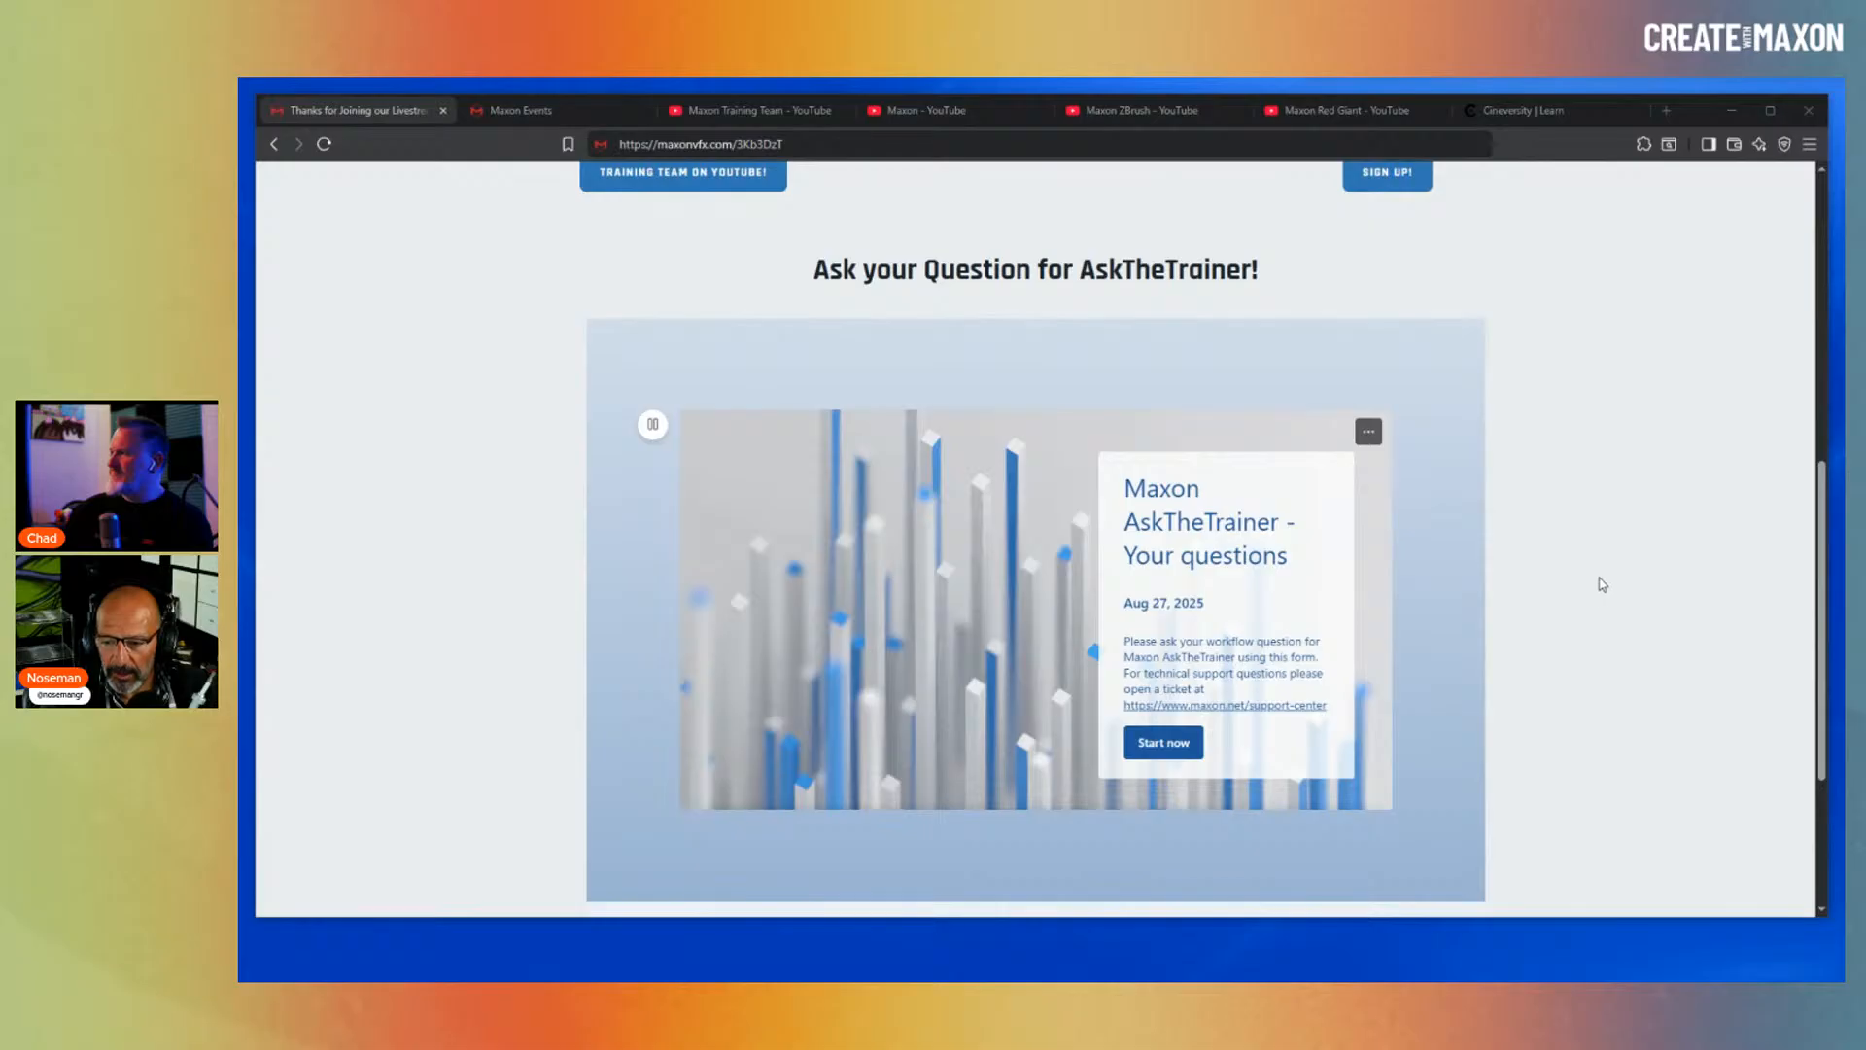
scroll(1594, 629, up, 8)
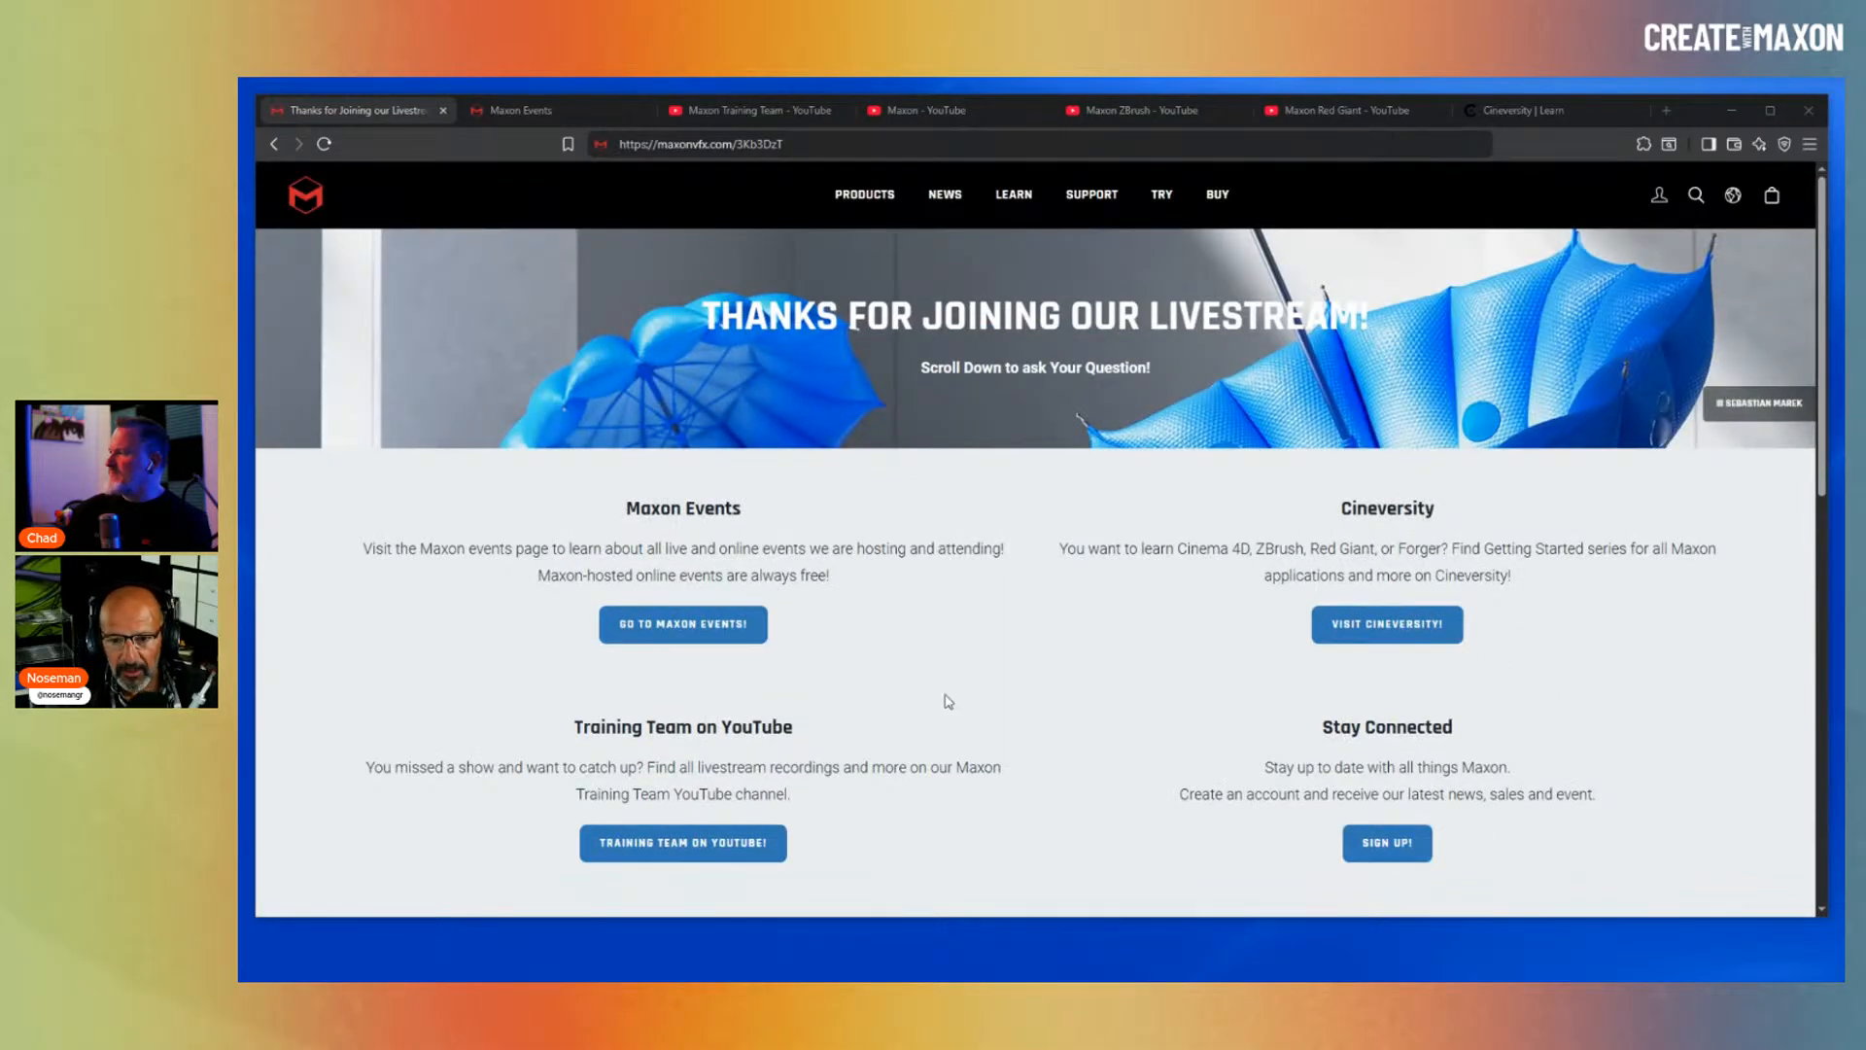
- Open the Maxon Events page and look through the upcoming event listings
click(550, 116)
scroll(1137, 646, down, 1)
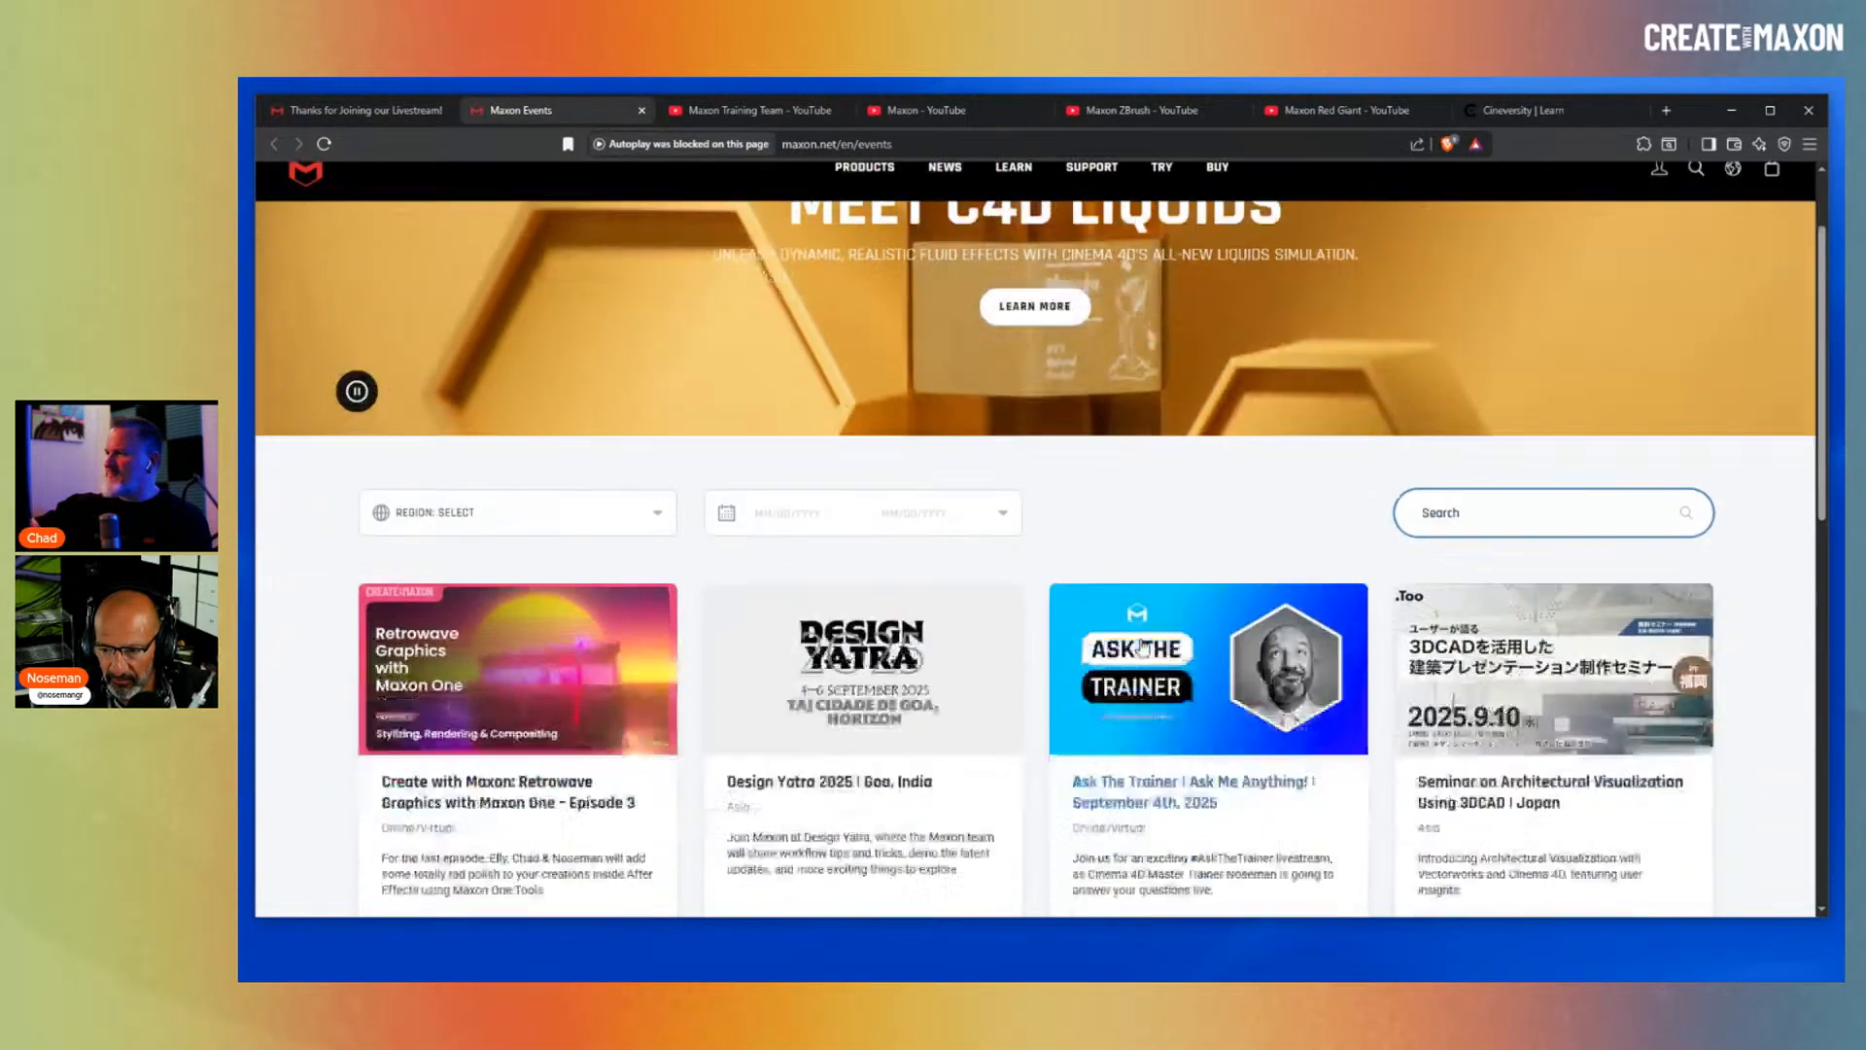
scroll(1144, 648, down, 2)
scroll(1054, 774, down, 1)
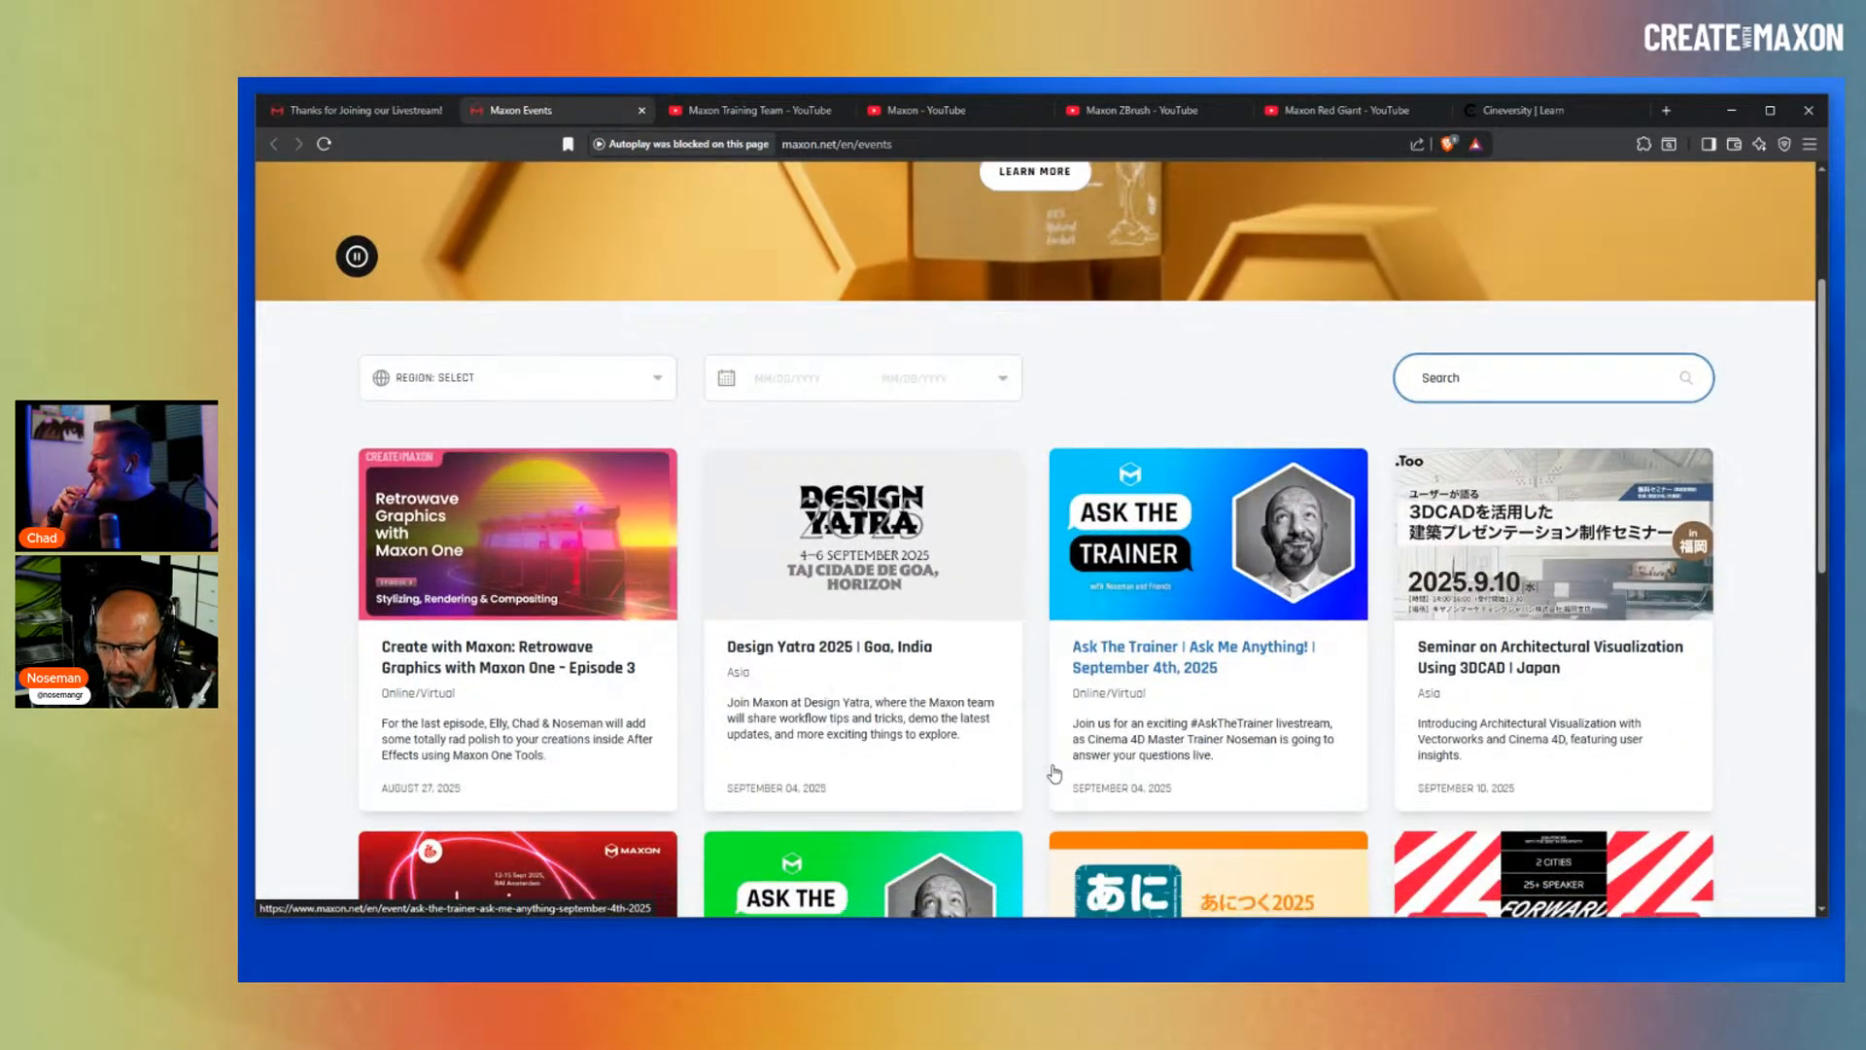
scroll(1048, 739, down, 2)
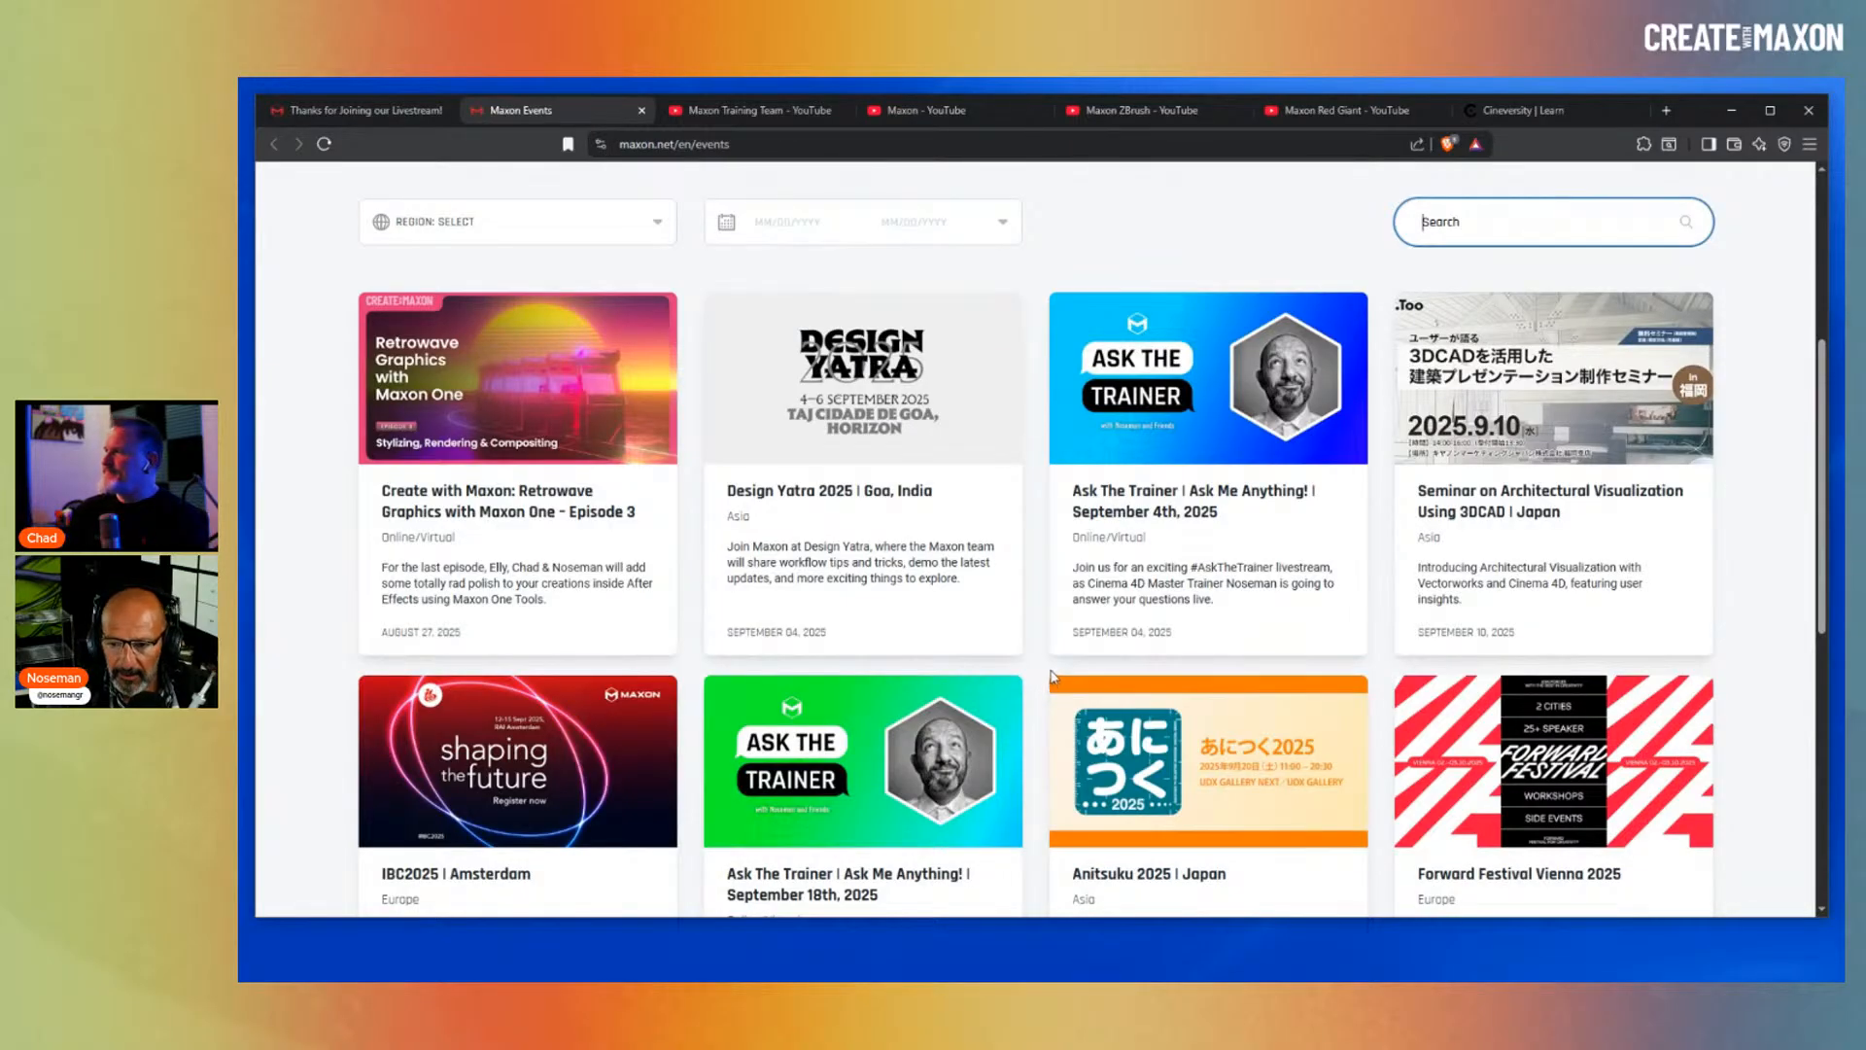
scroll(1048, 676, down, 1)
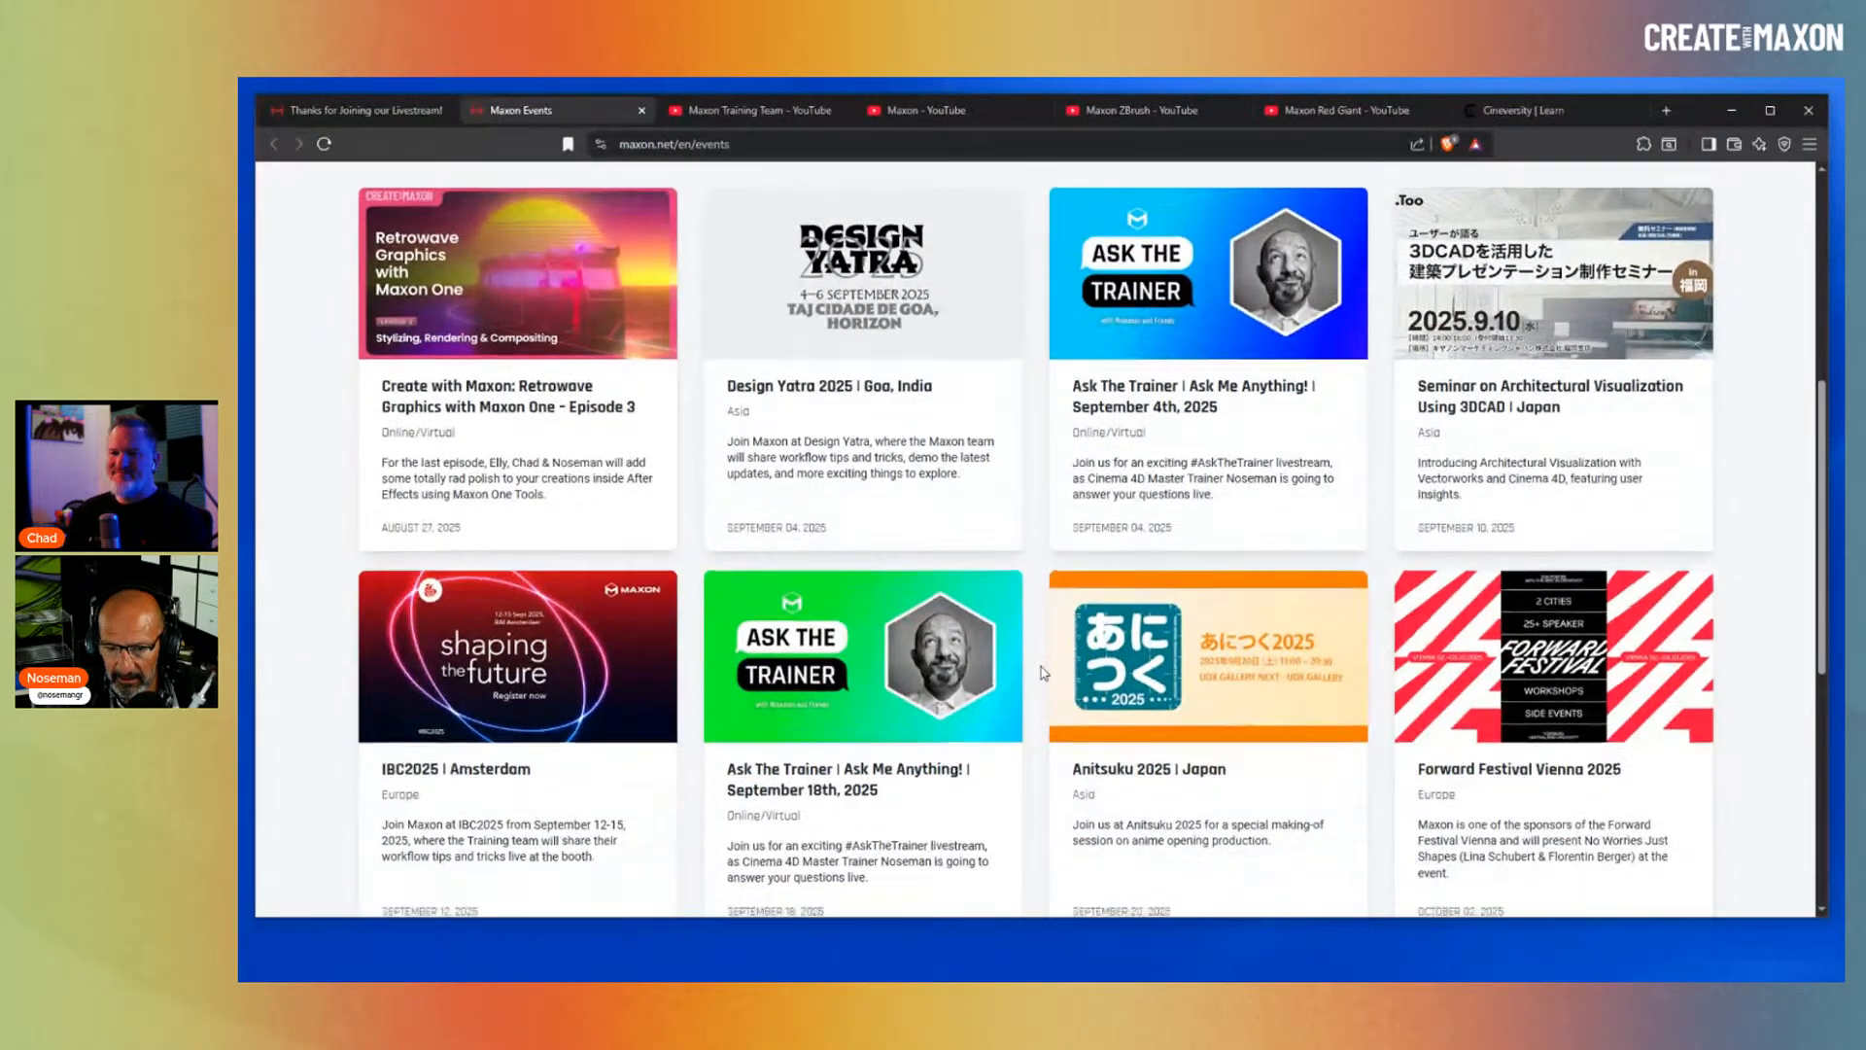
scroll(1043, 672, down, 1)
scroll(1032, 671, up, 1)
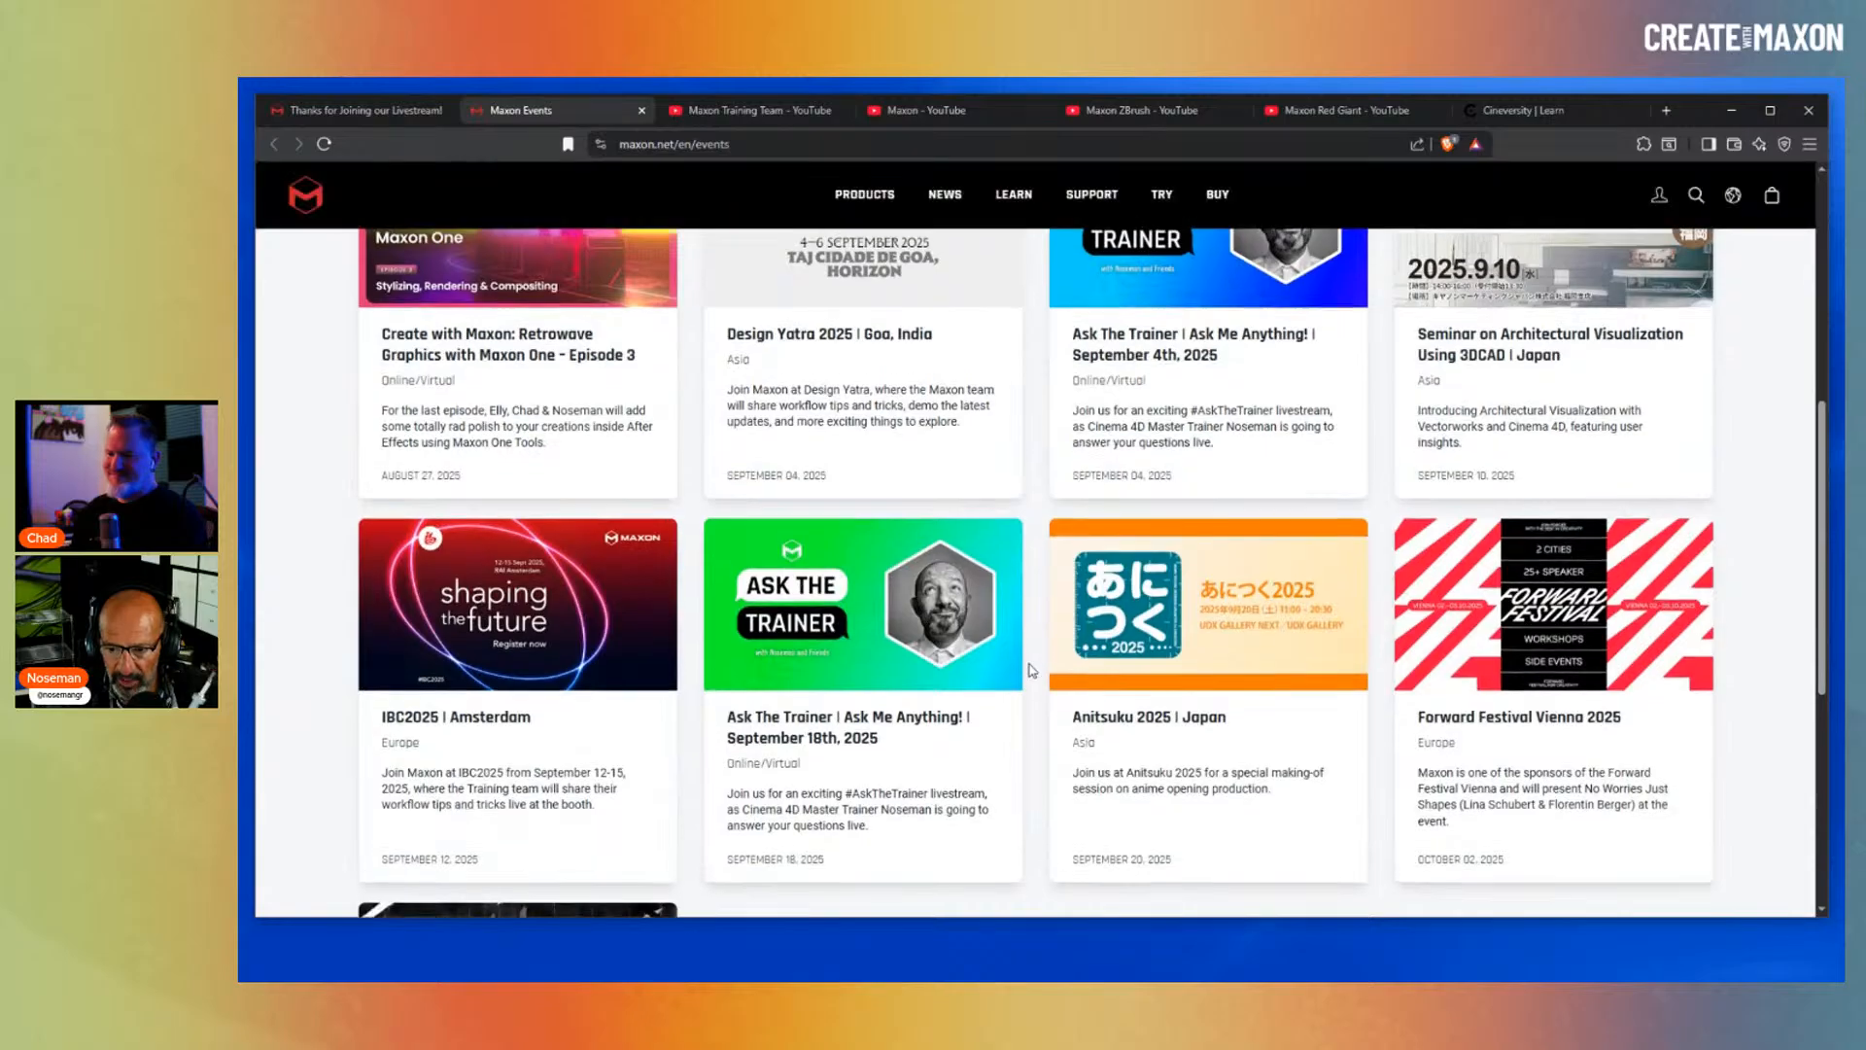
scroll(1032, 671, up, 4)
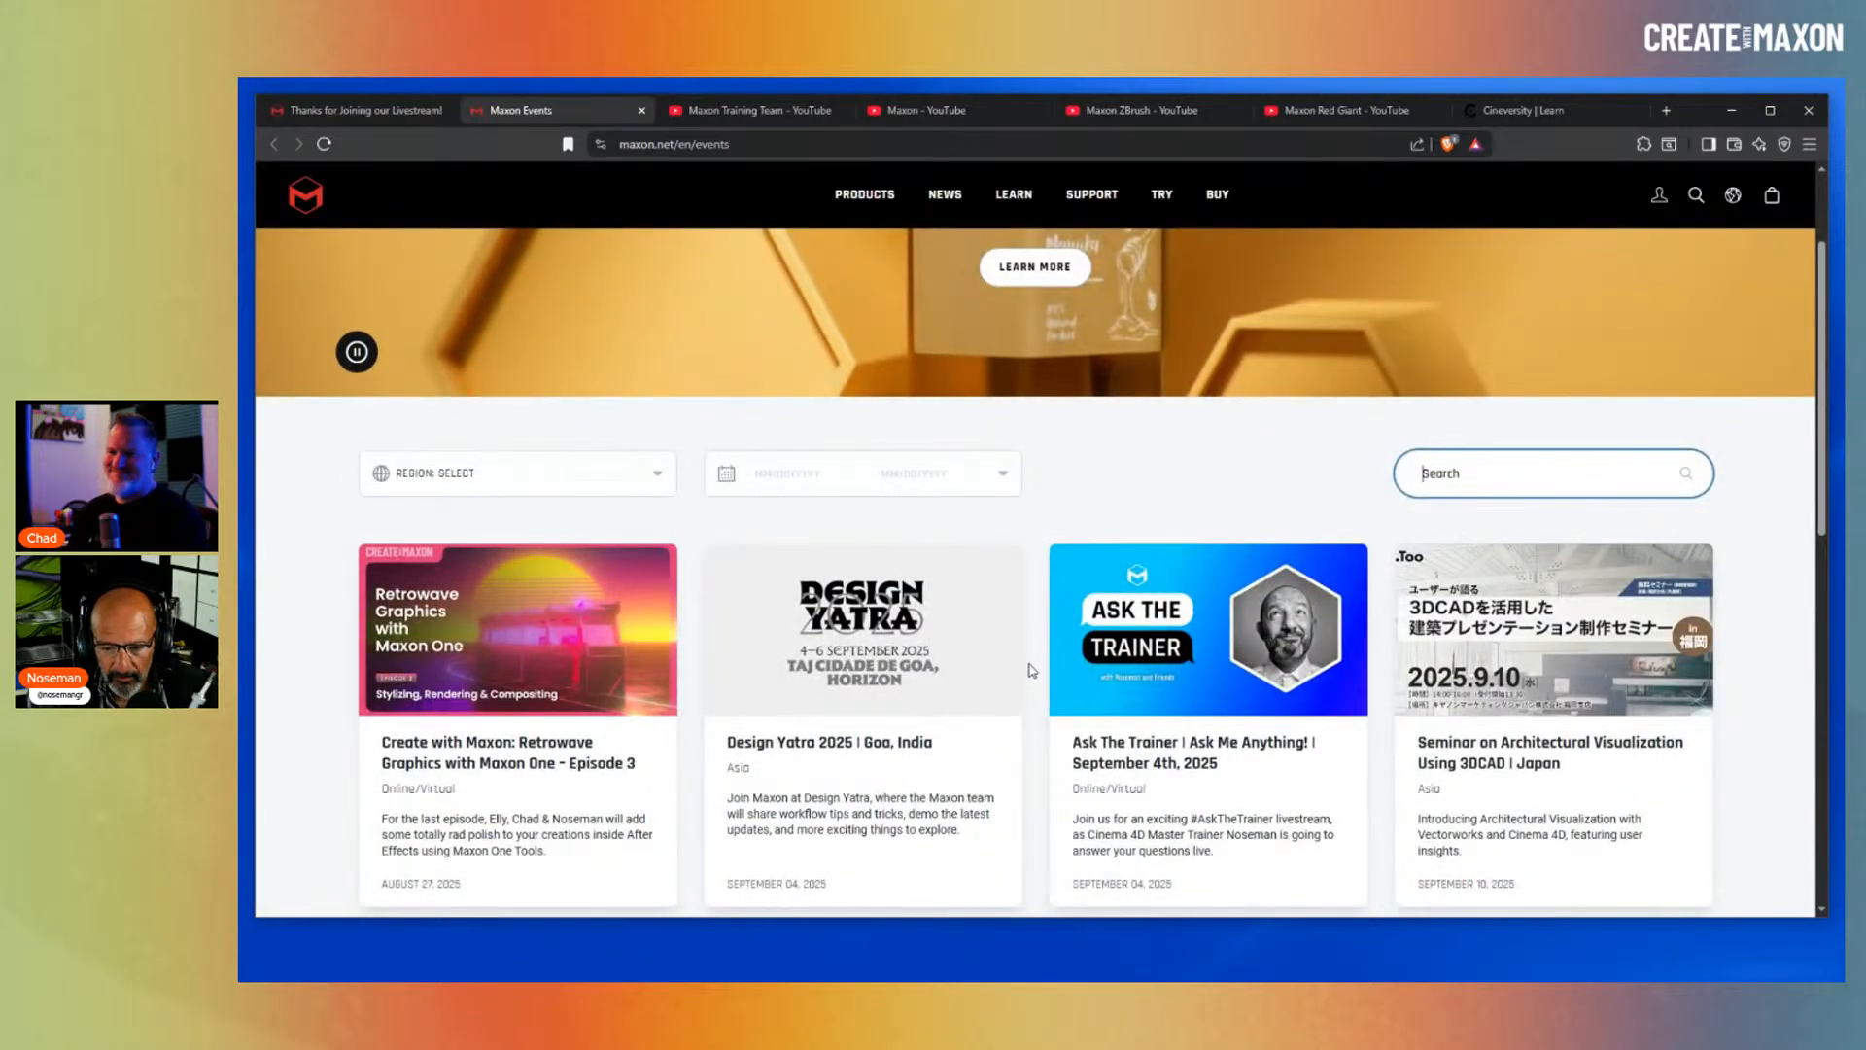
scroll(1032, 670, up, 2)
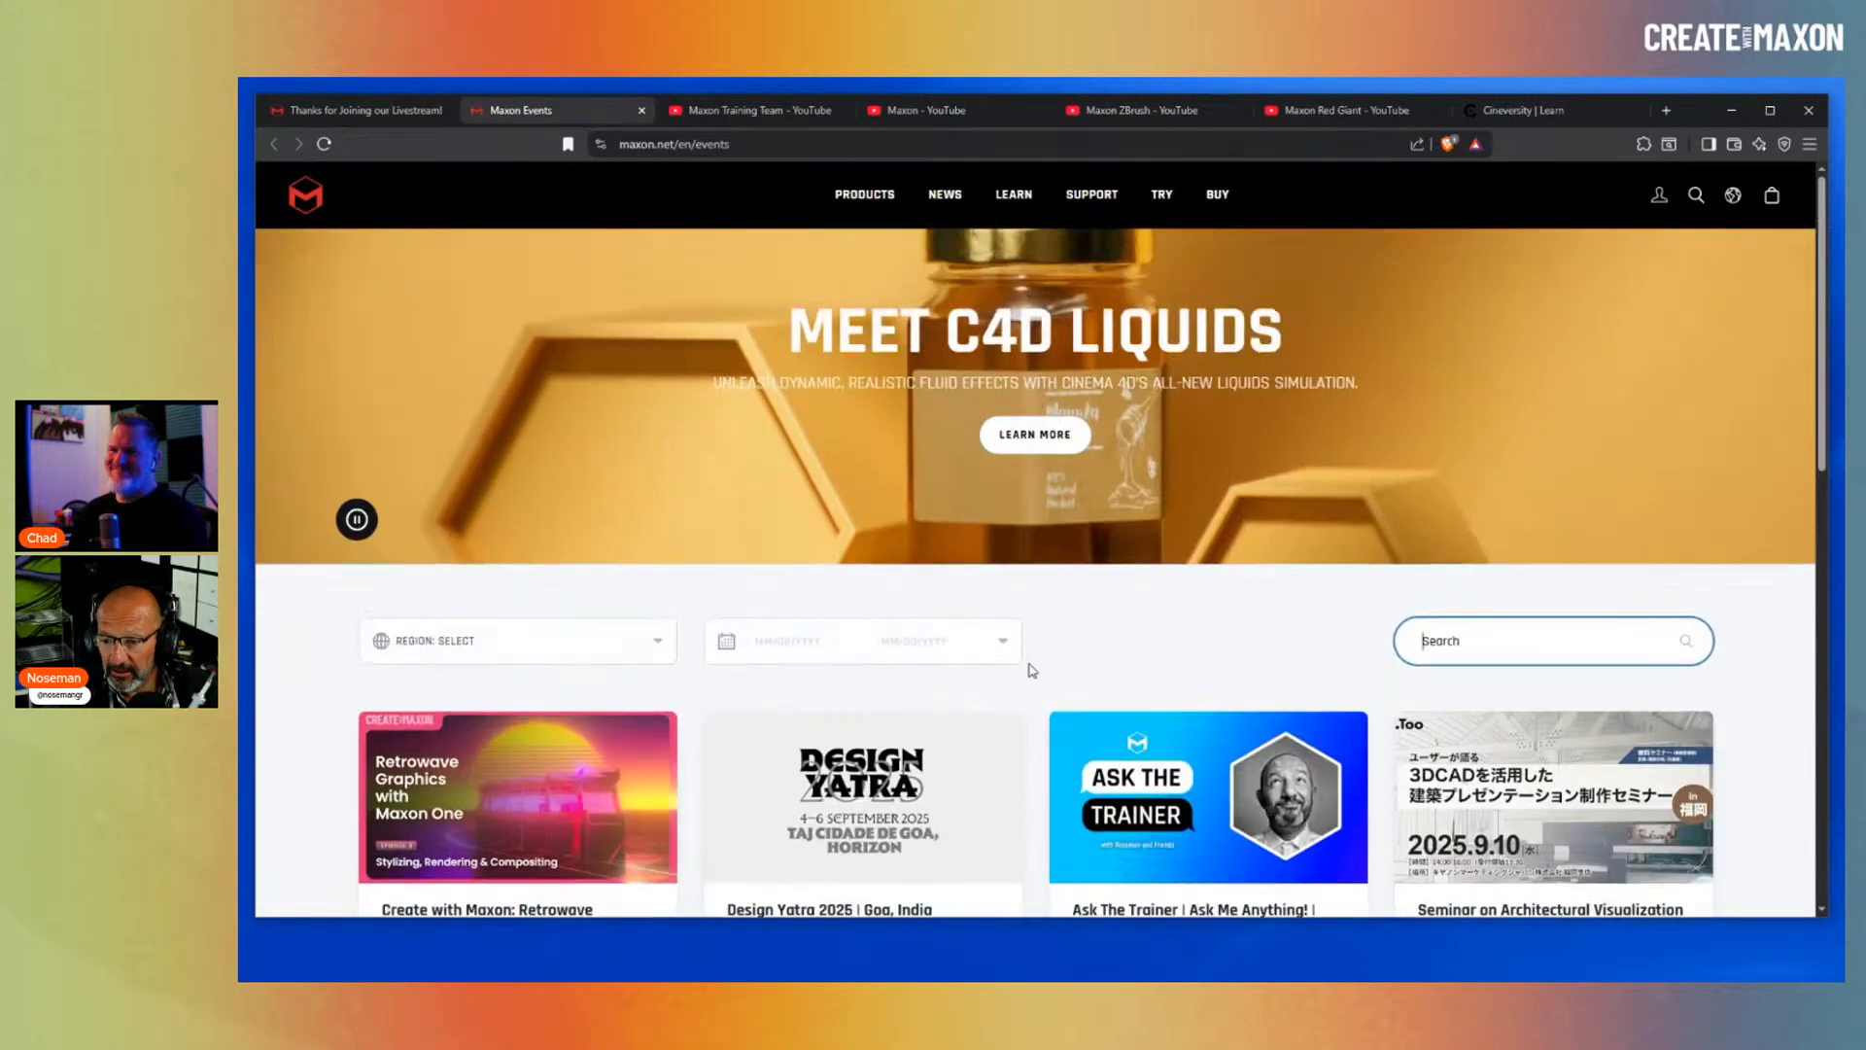
- View the Maxon Training Team YouTube channel and browse the video sections on the main Maxon channel
click(758, 110)
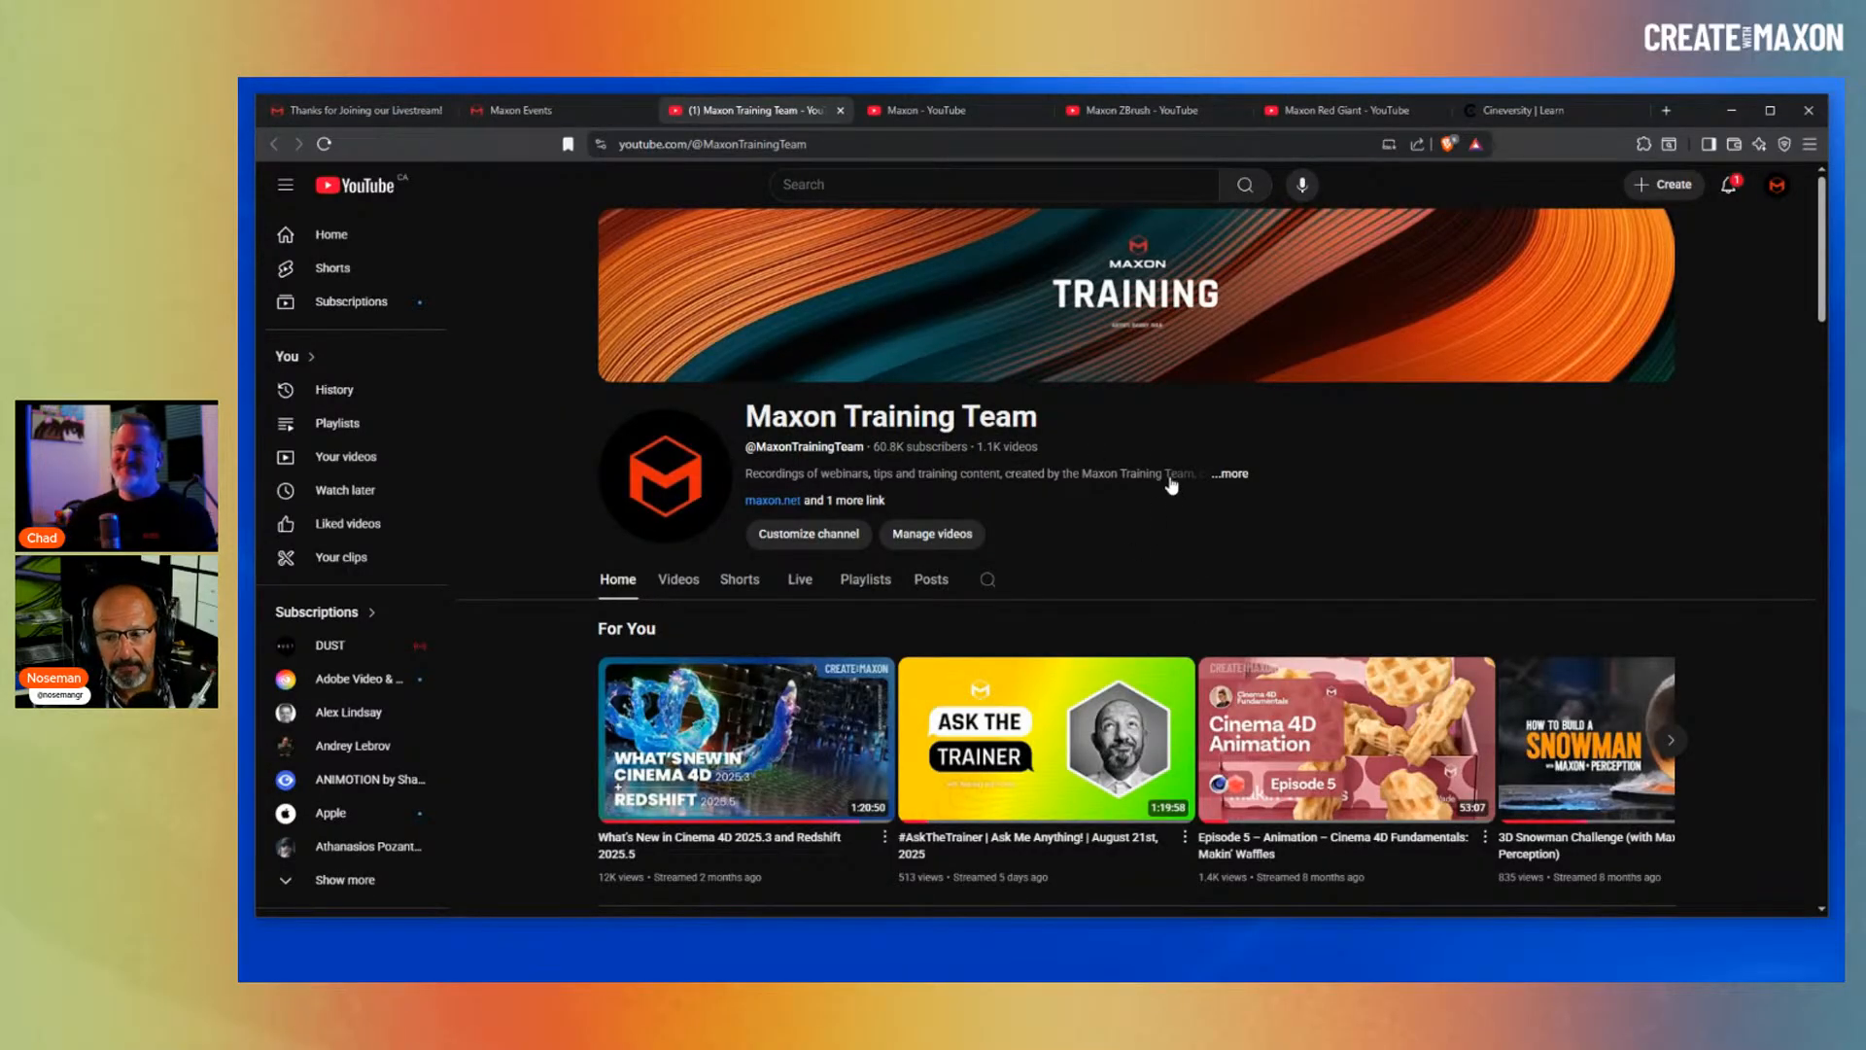
click(916, 114)
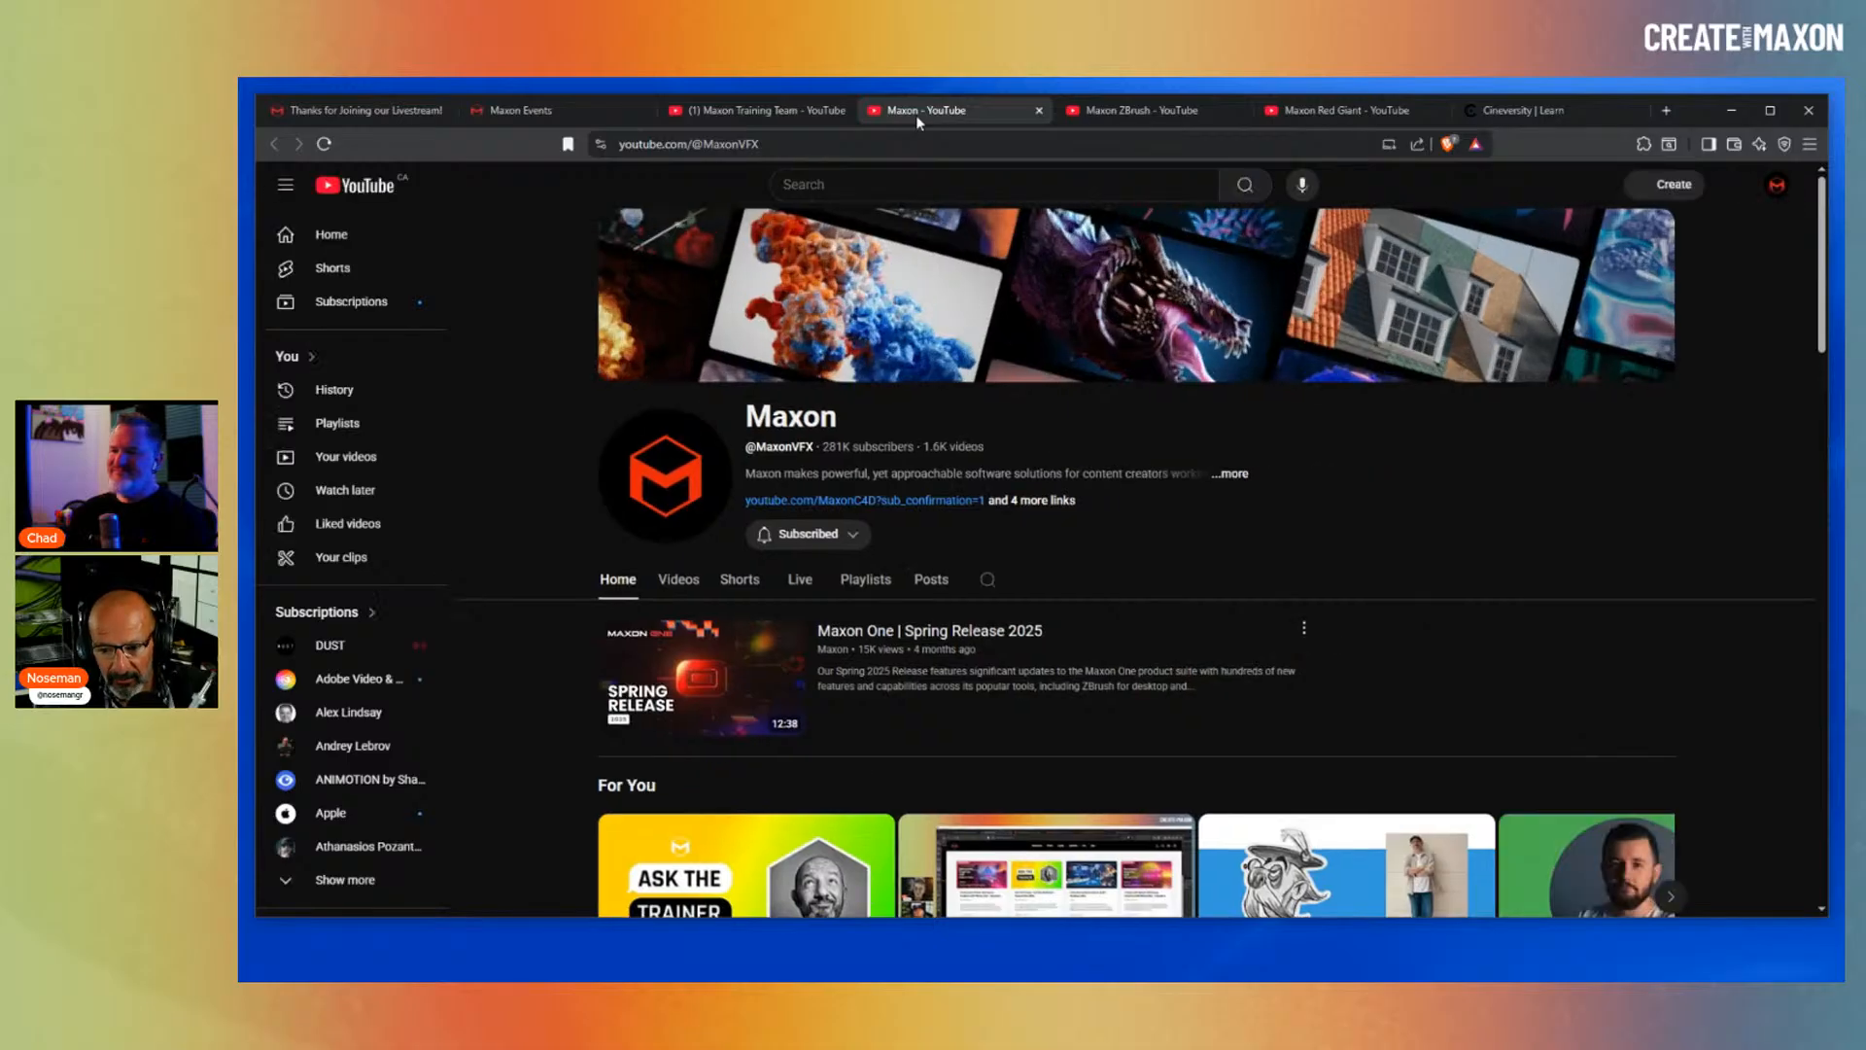
scroll(1205, 457, down, 3)
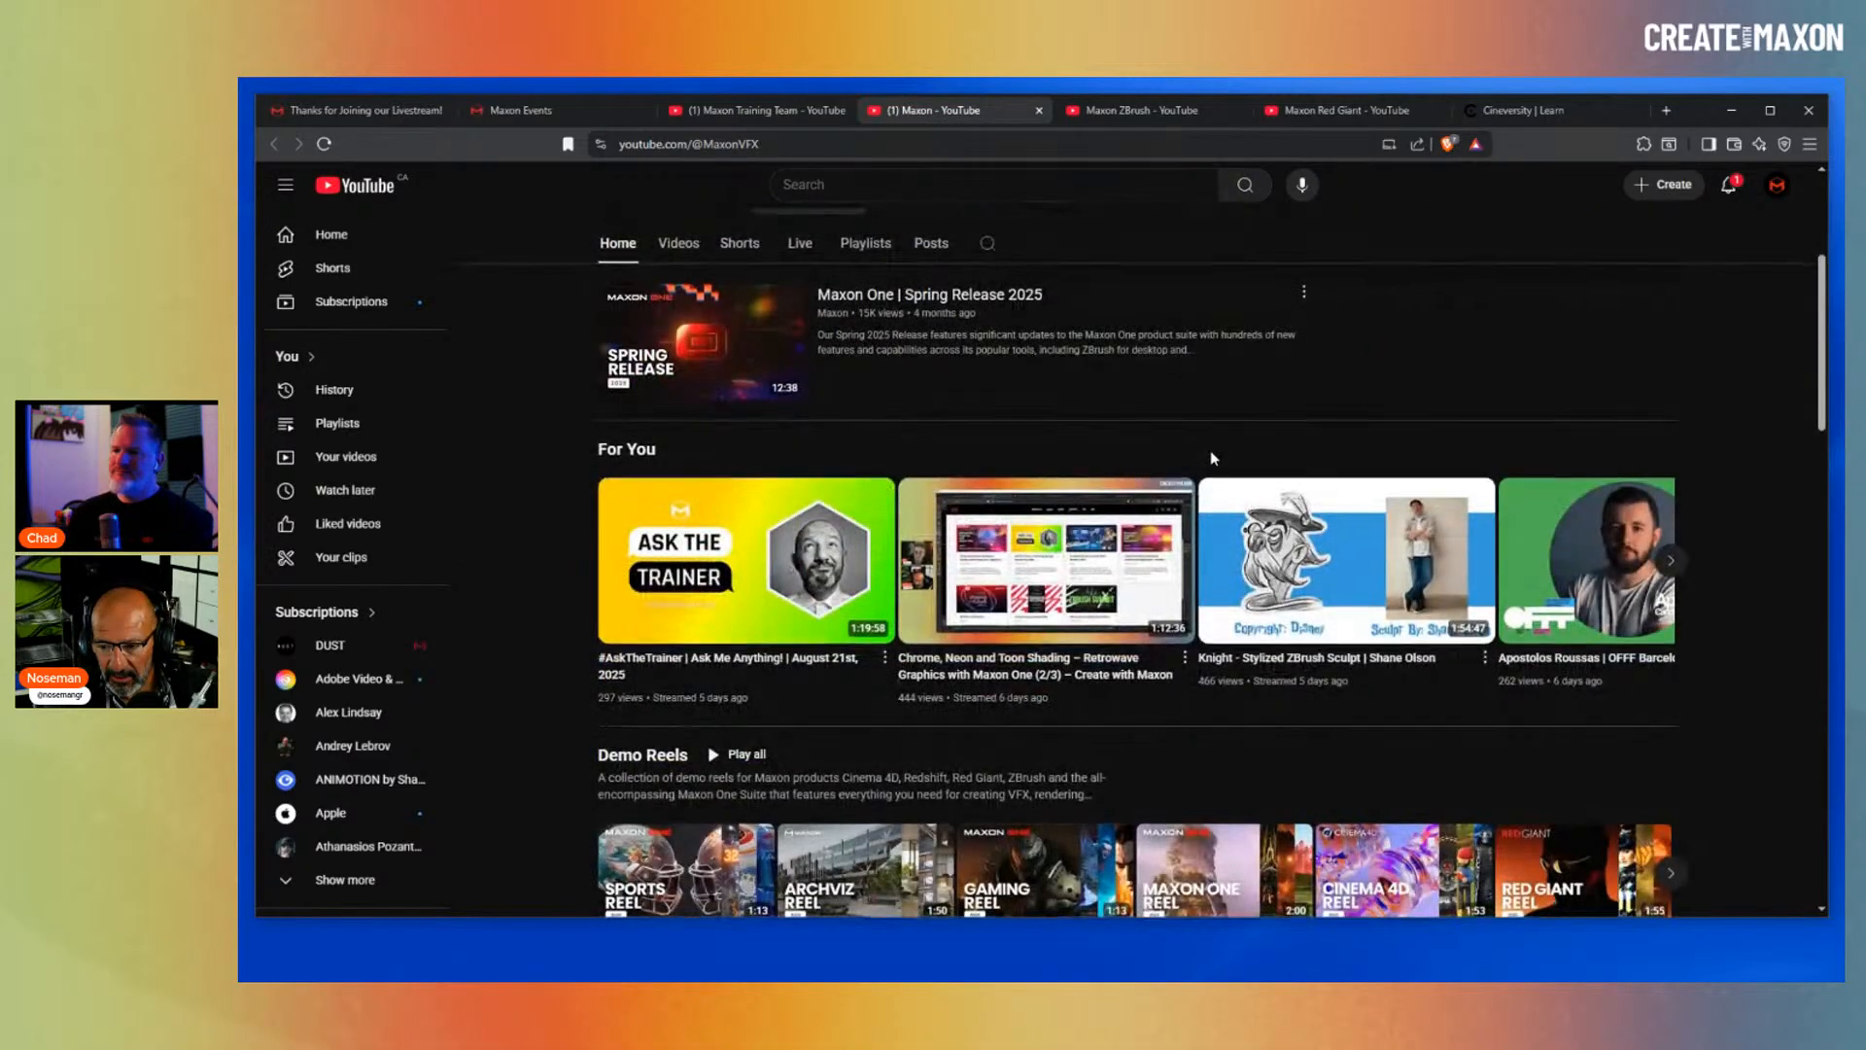
scroll(1210, 453, down, 3)
scroll(1211, 486, down, 3)
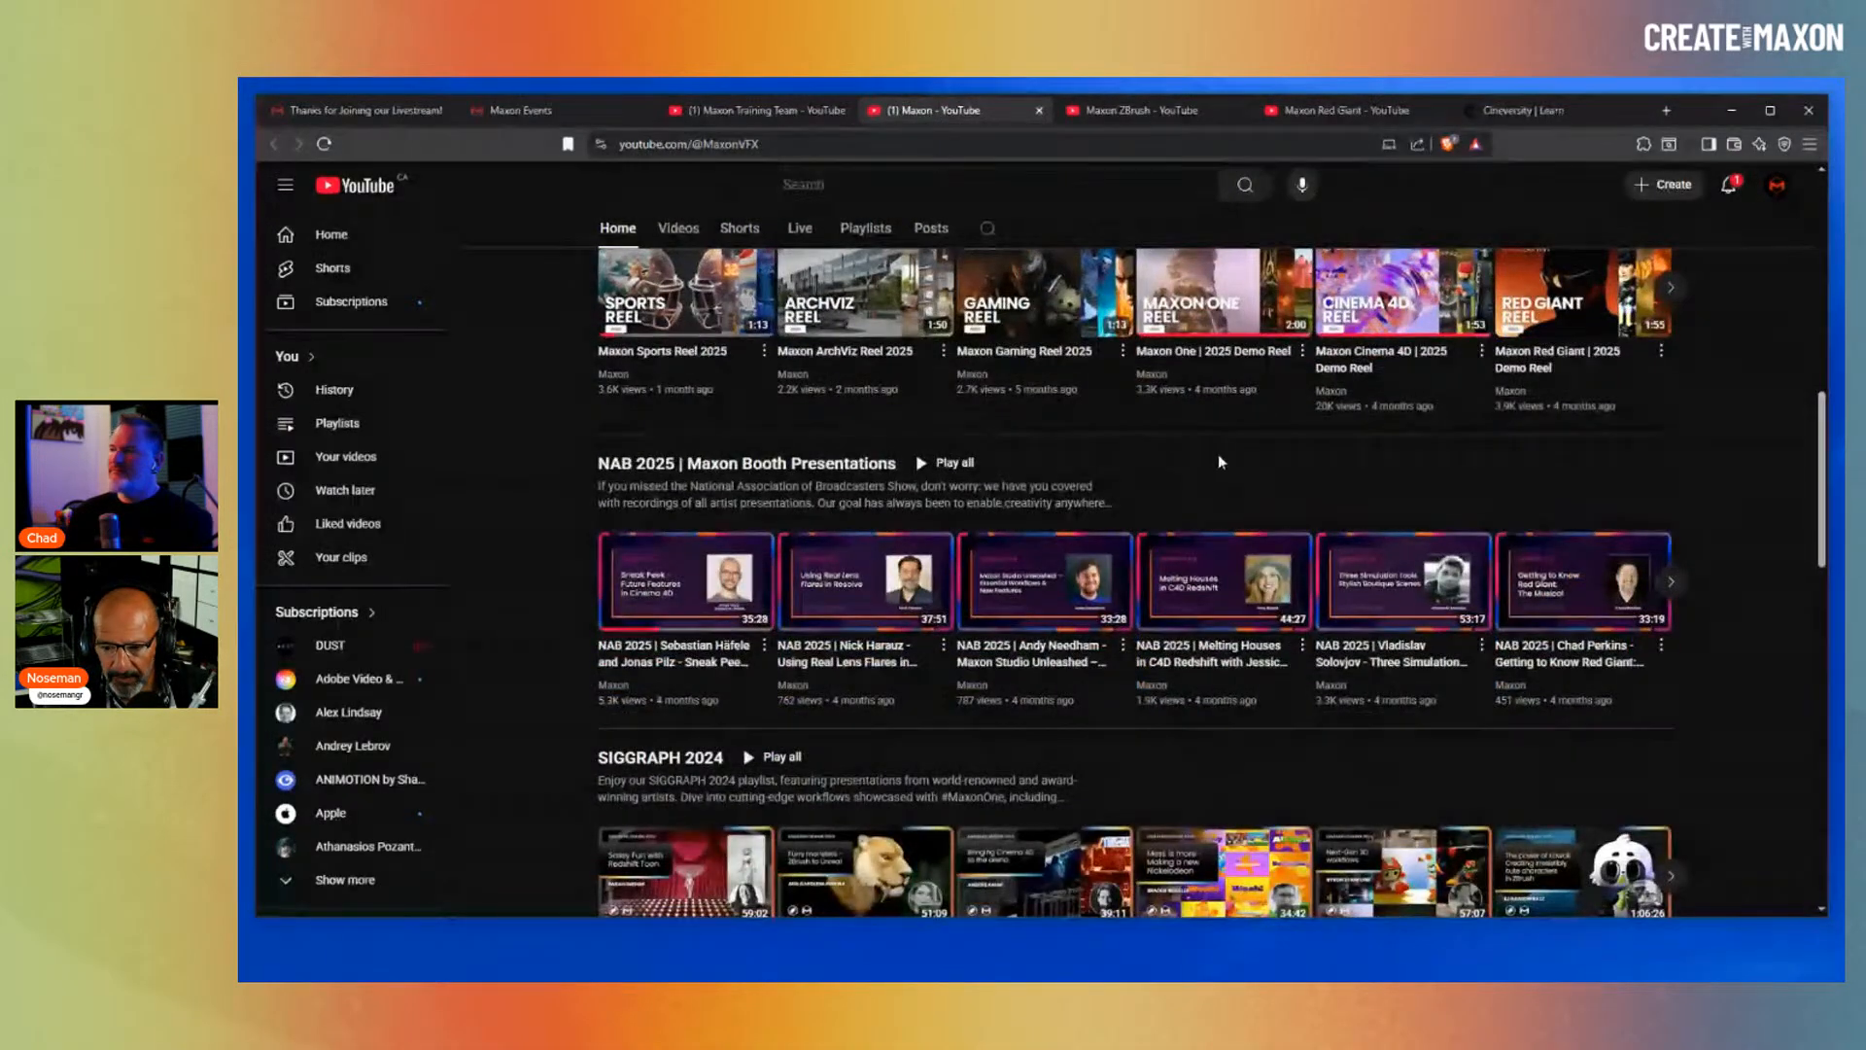
scroll(1220, 467, down, 2)
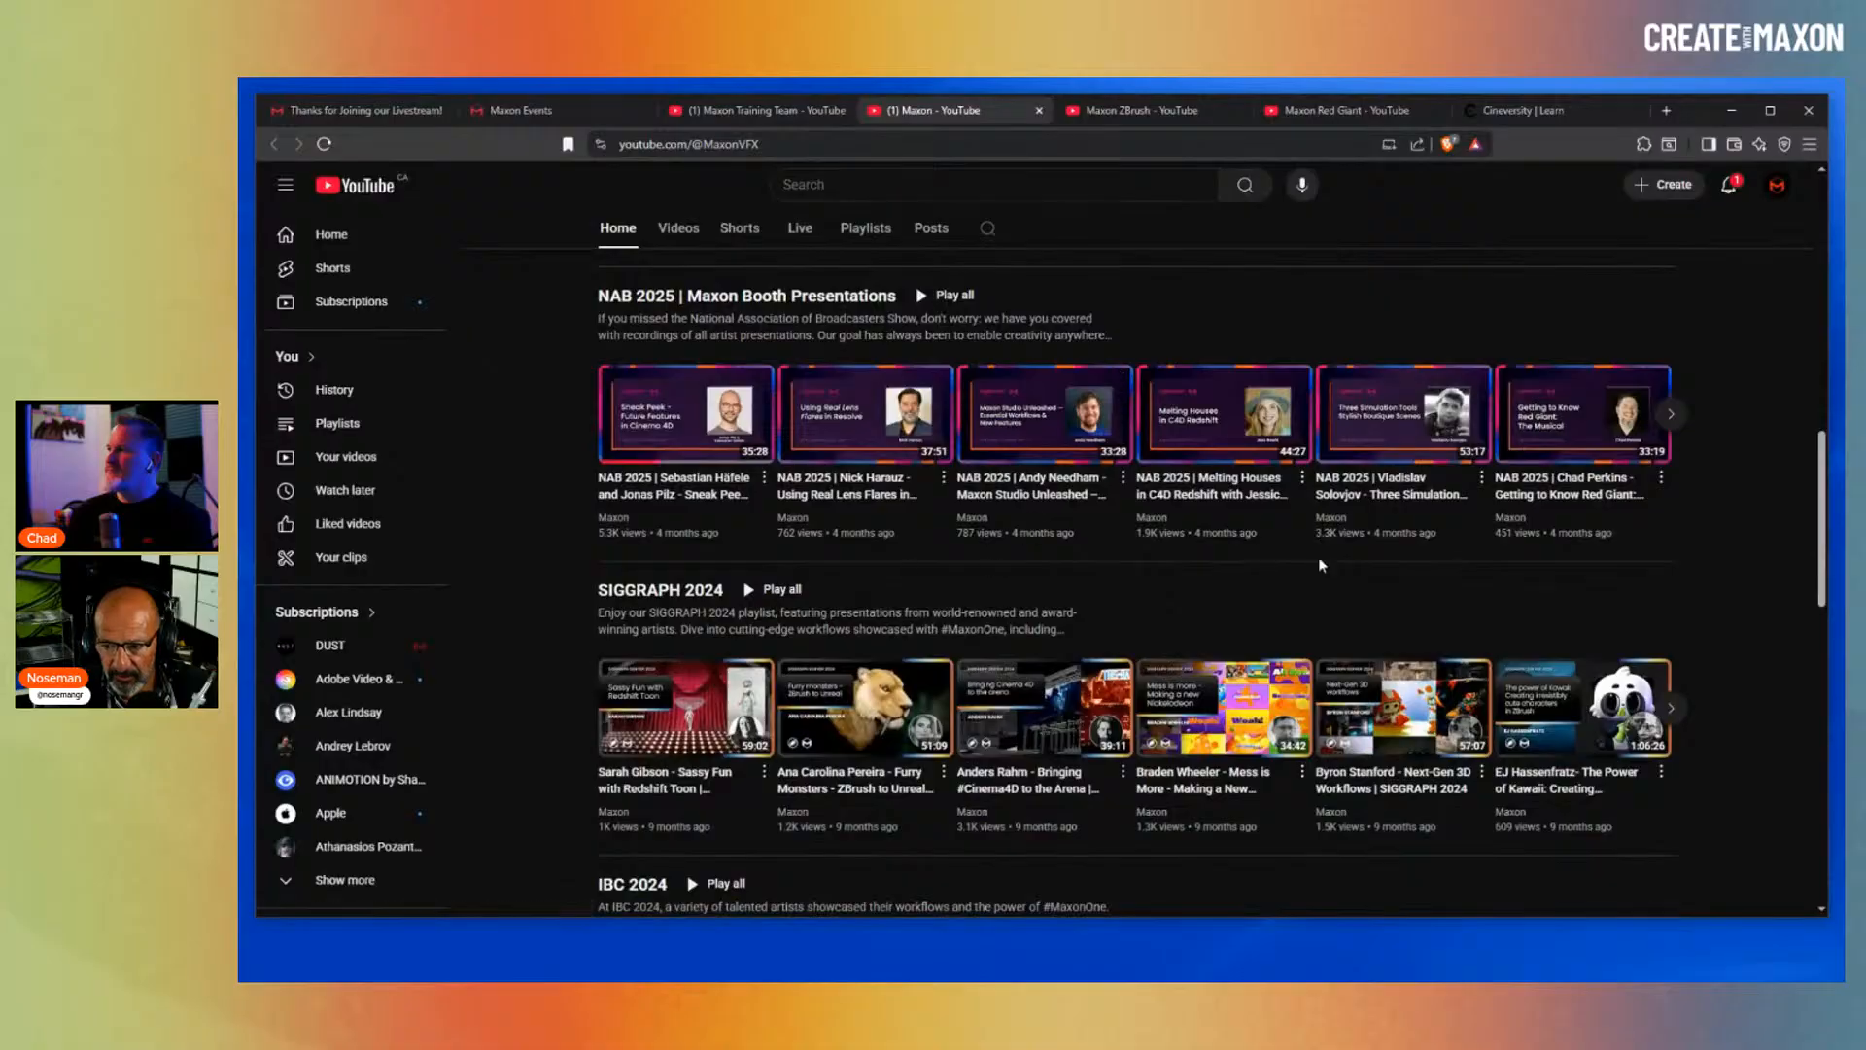
scroll(1249, 398, up, 10)
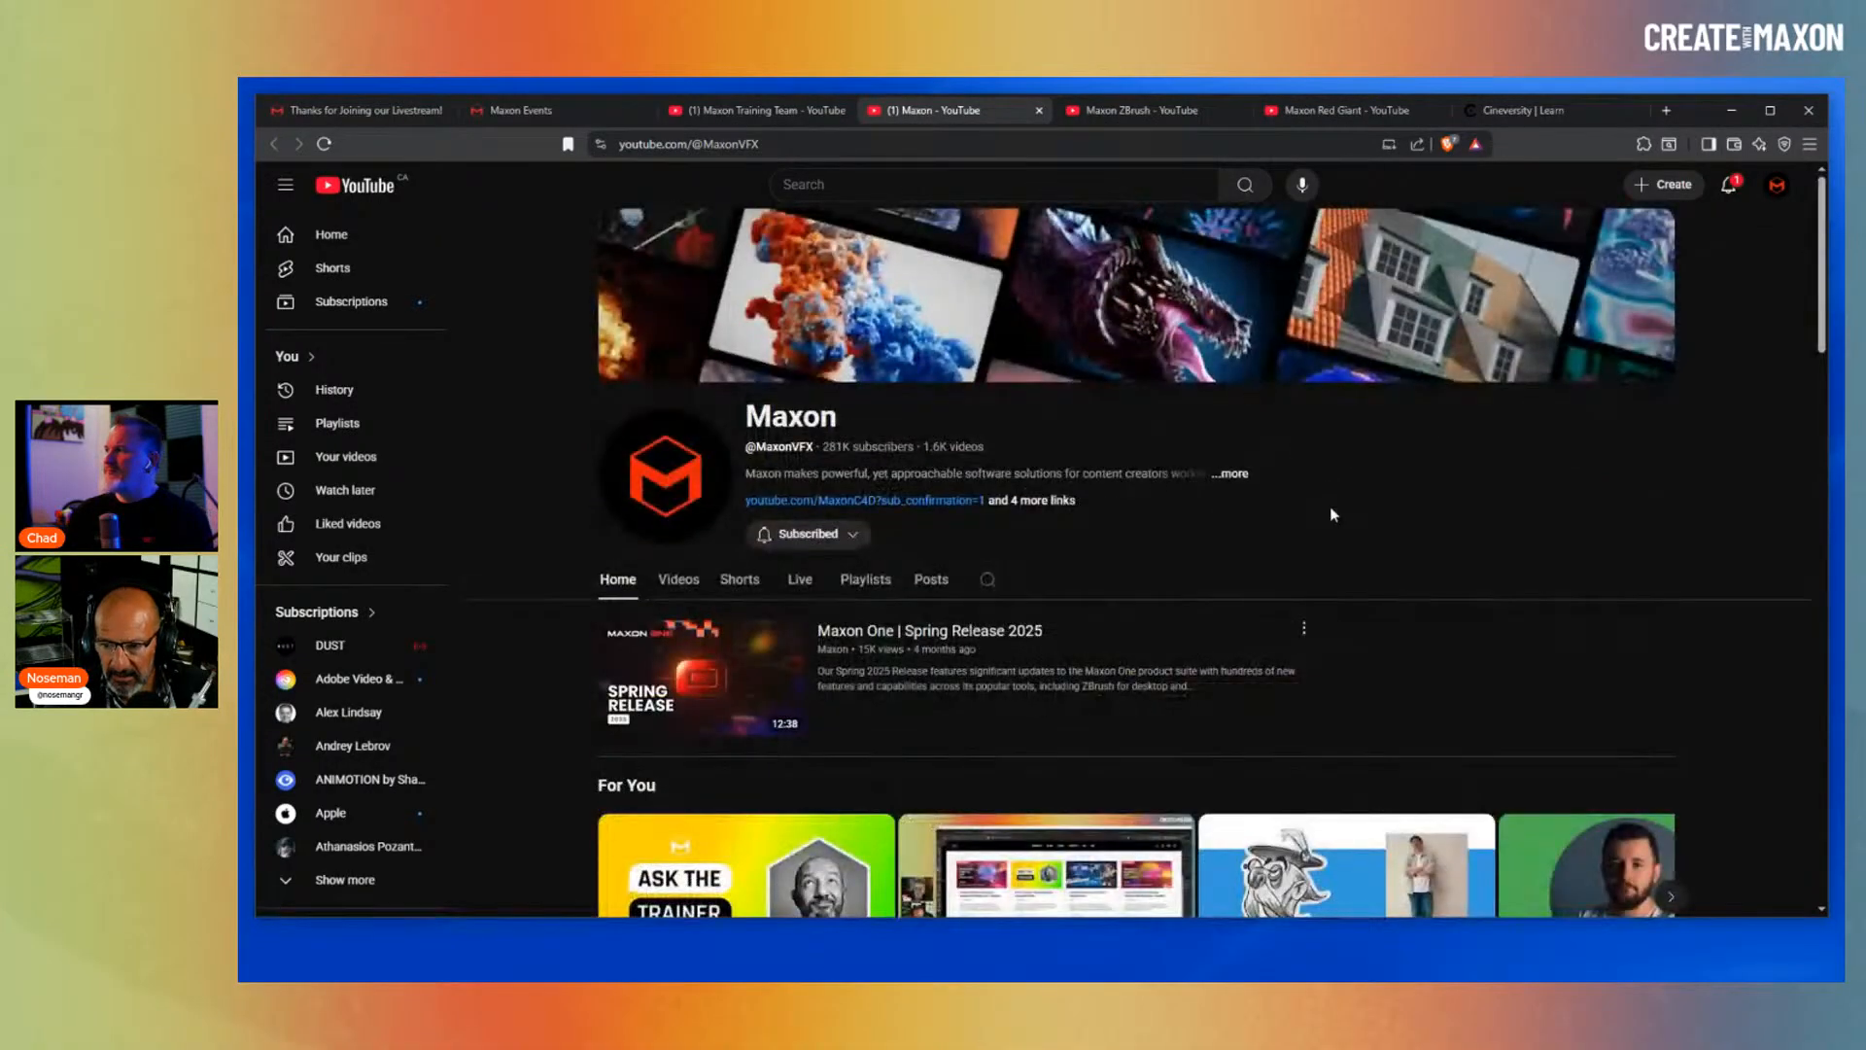
- Browse the home pages of the Maxon ZBrush and Maxon Red Giant YouTube channels
click(1151, 119)
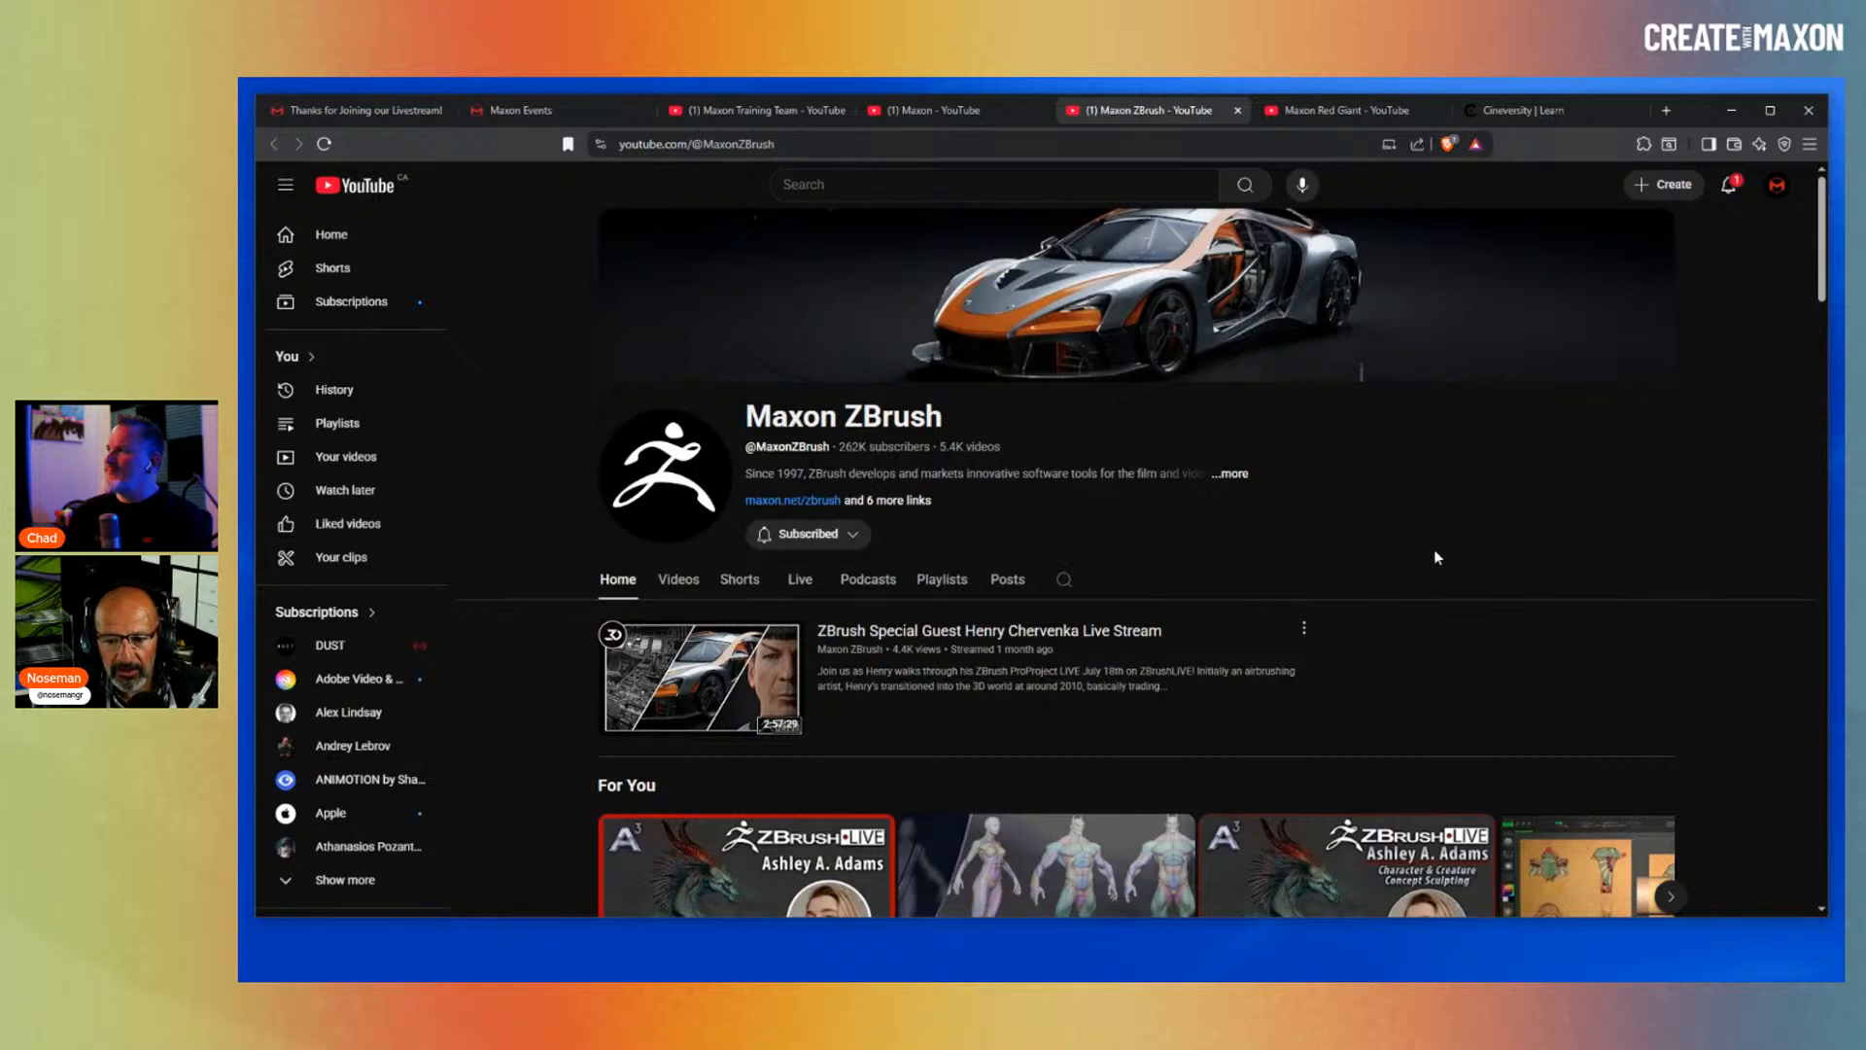
scroll(1435, 520, down, 3)
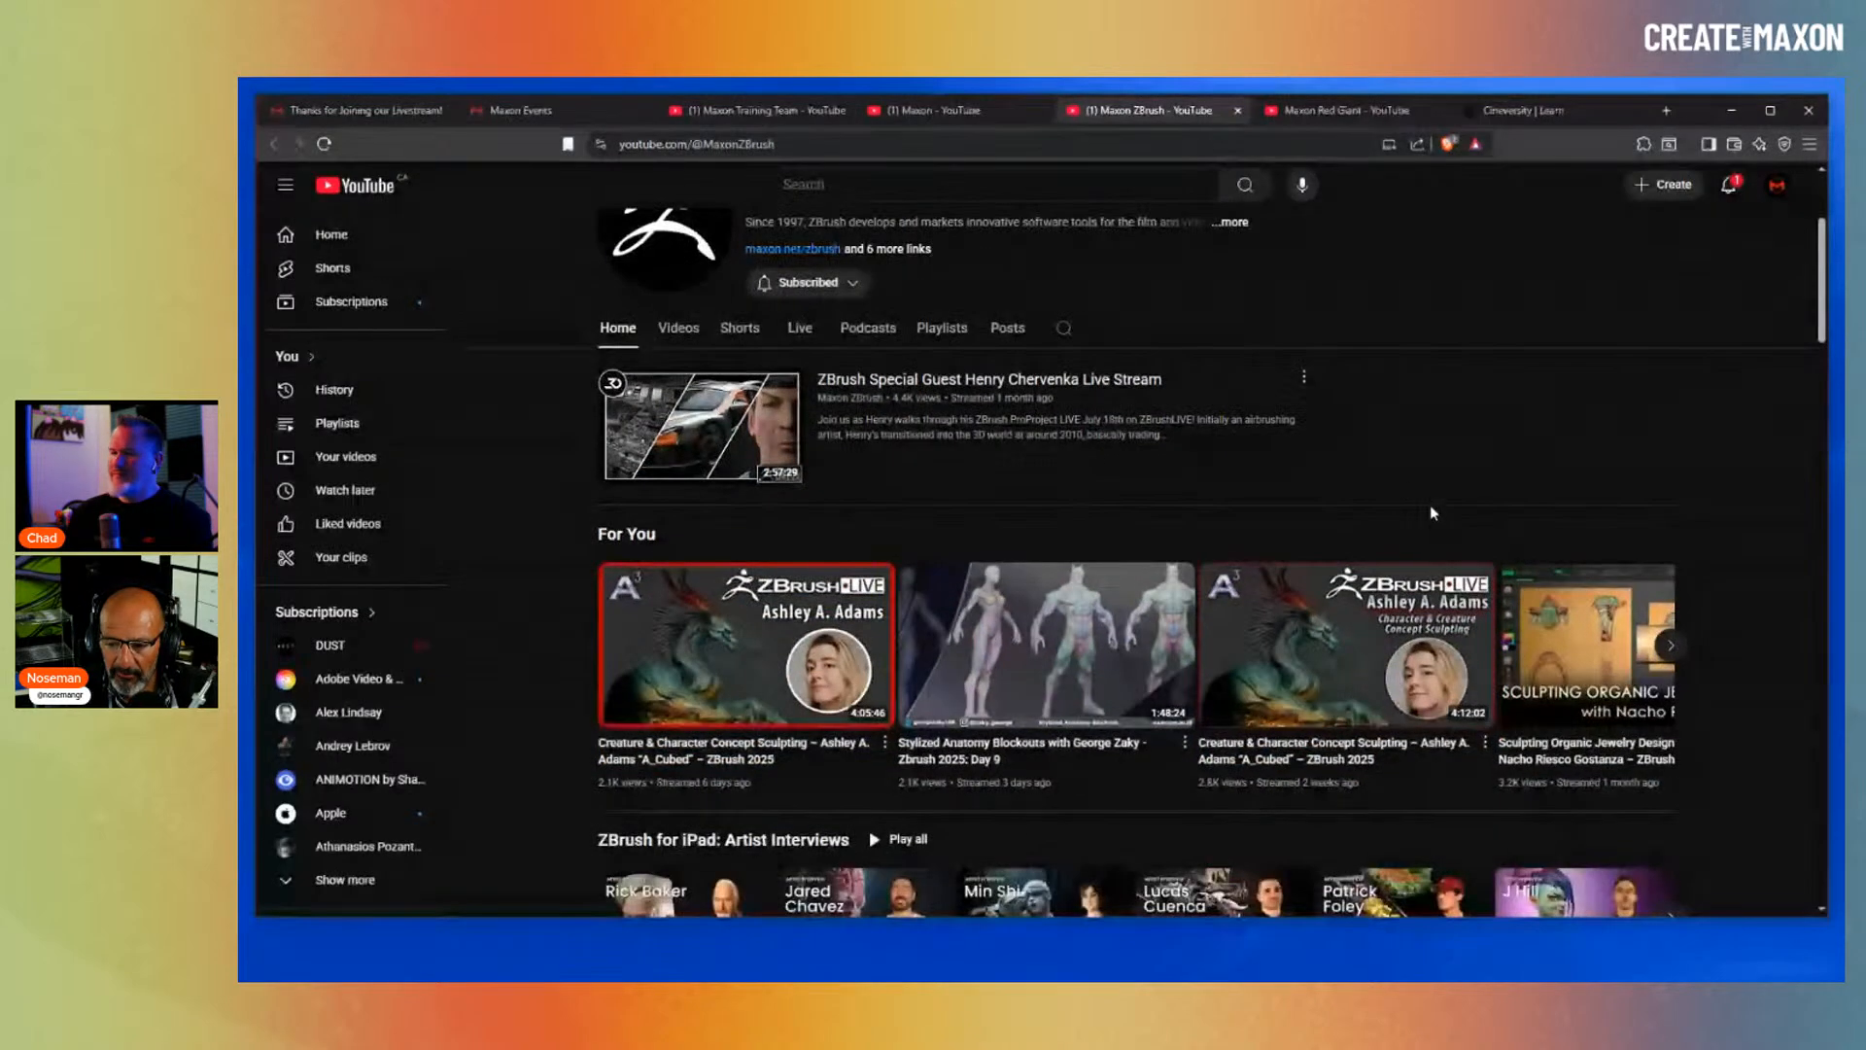
scroll(1449, 454, up, 3)
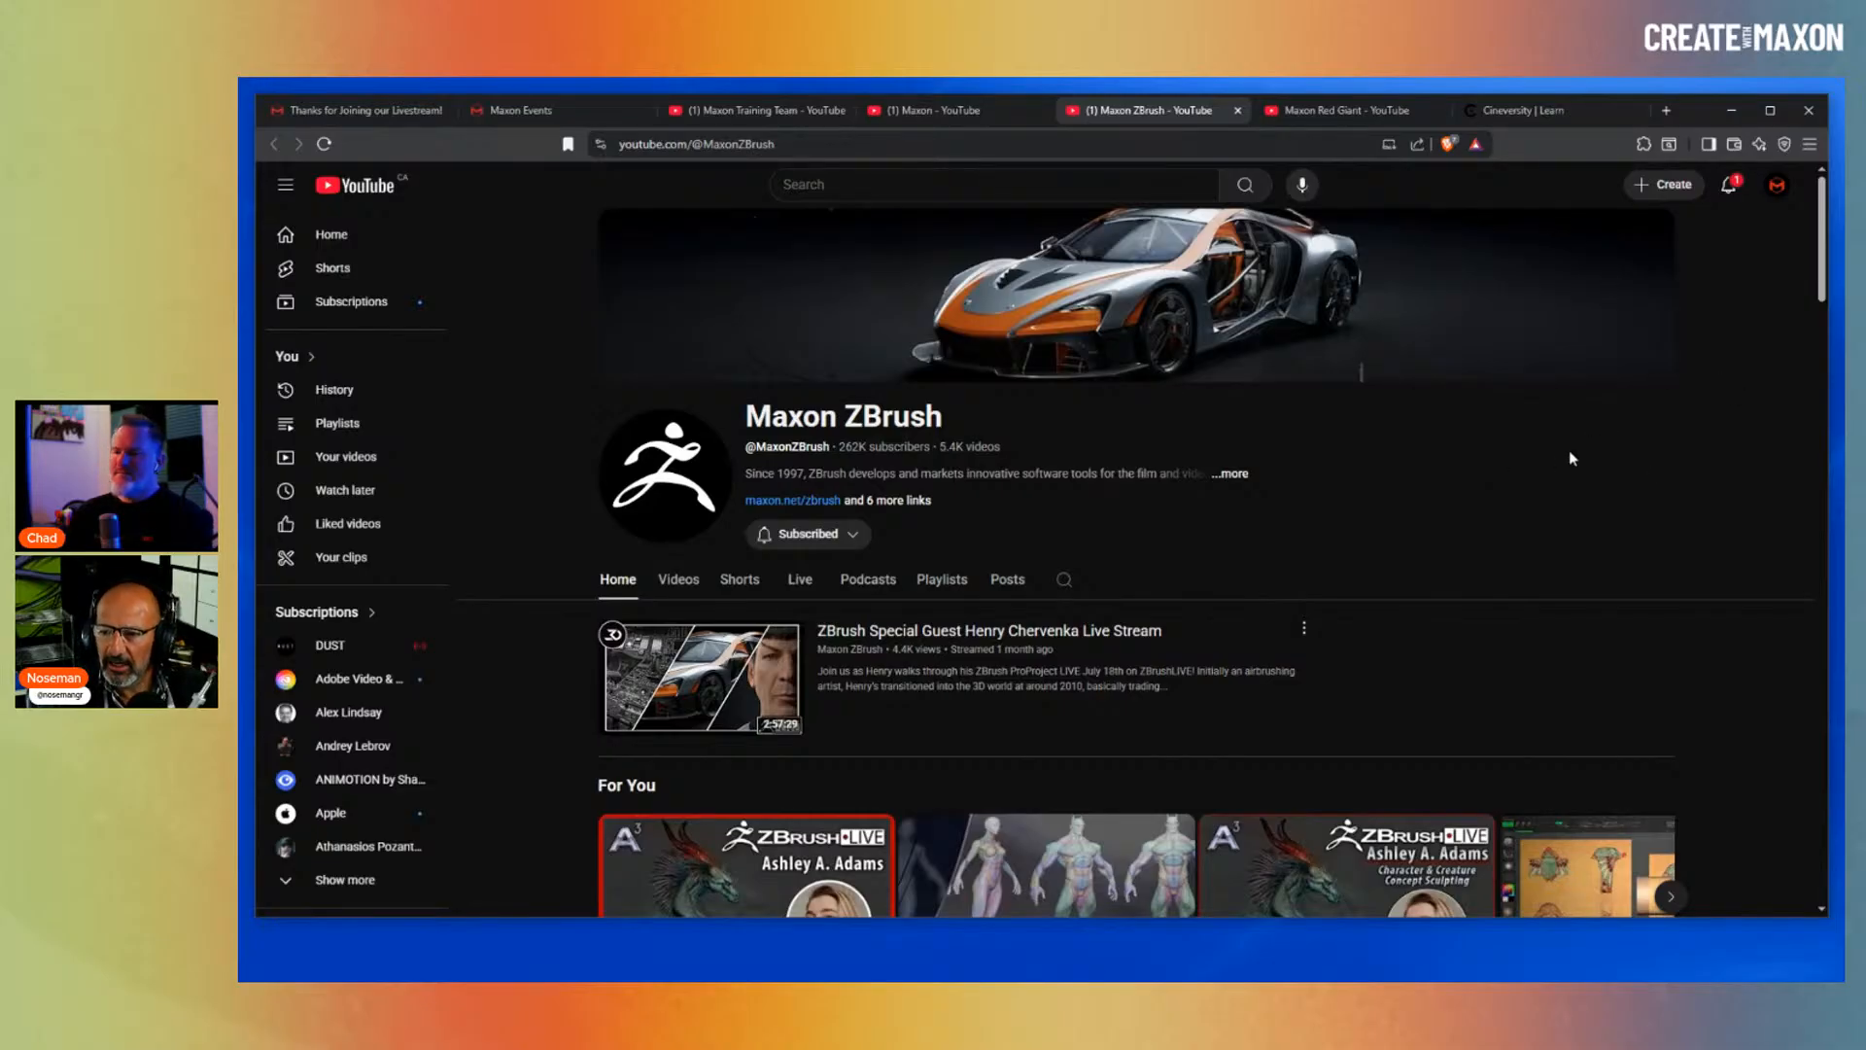
click(1357, 113)
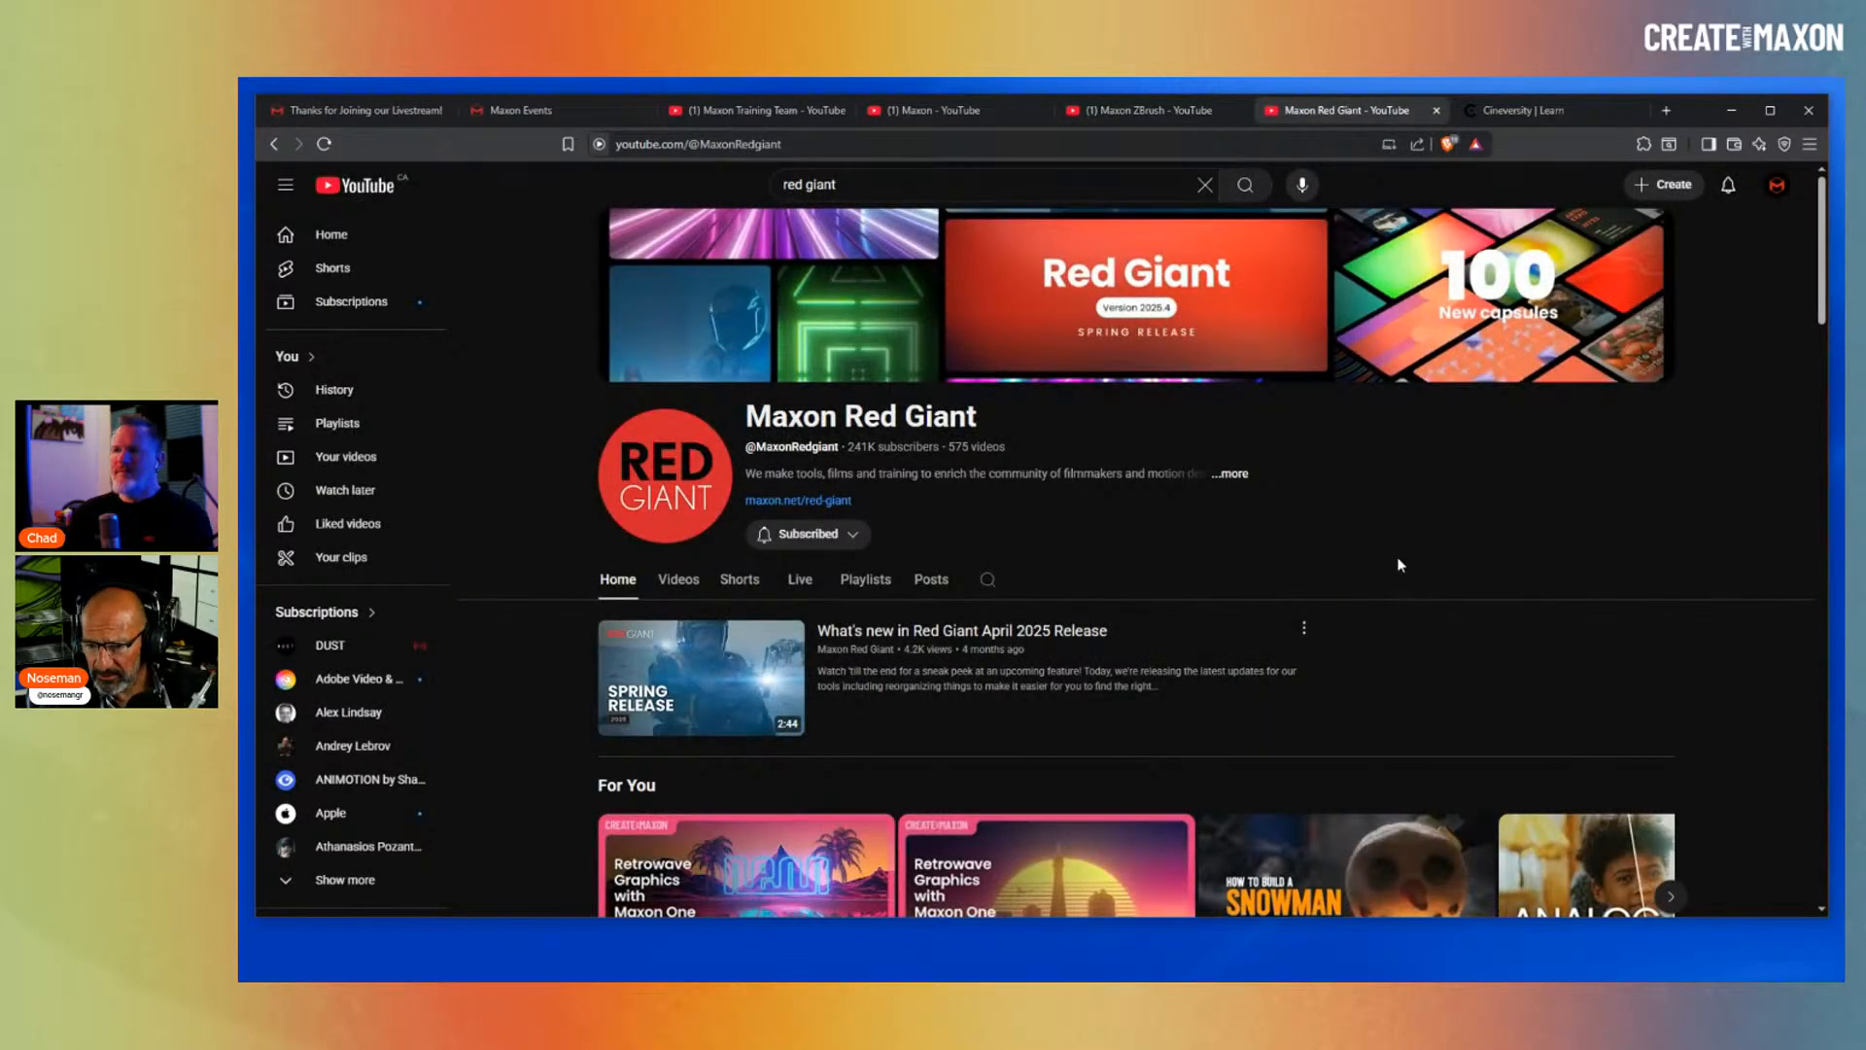
scroll(1381, 512, down, 3)
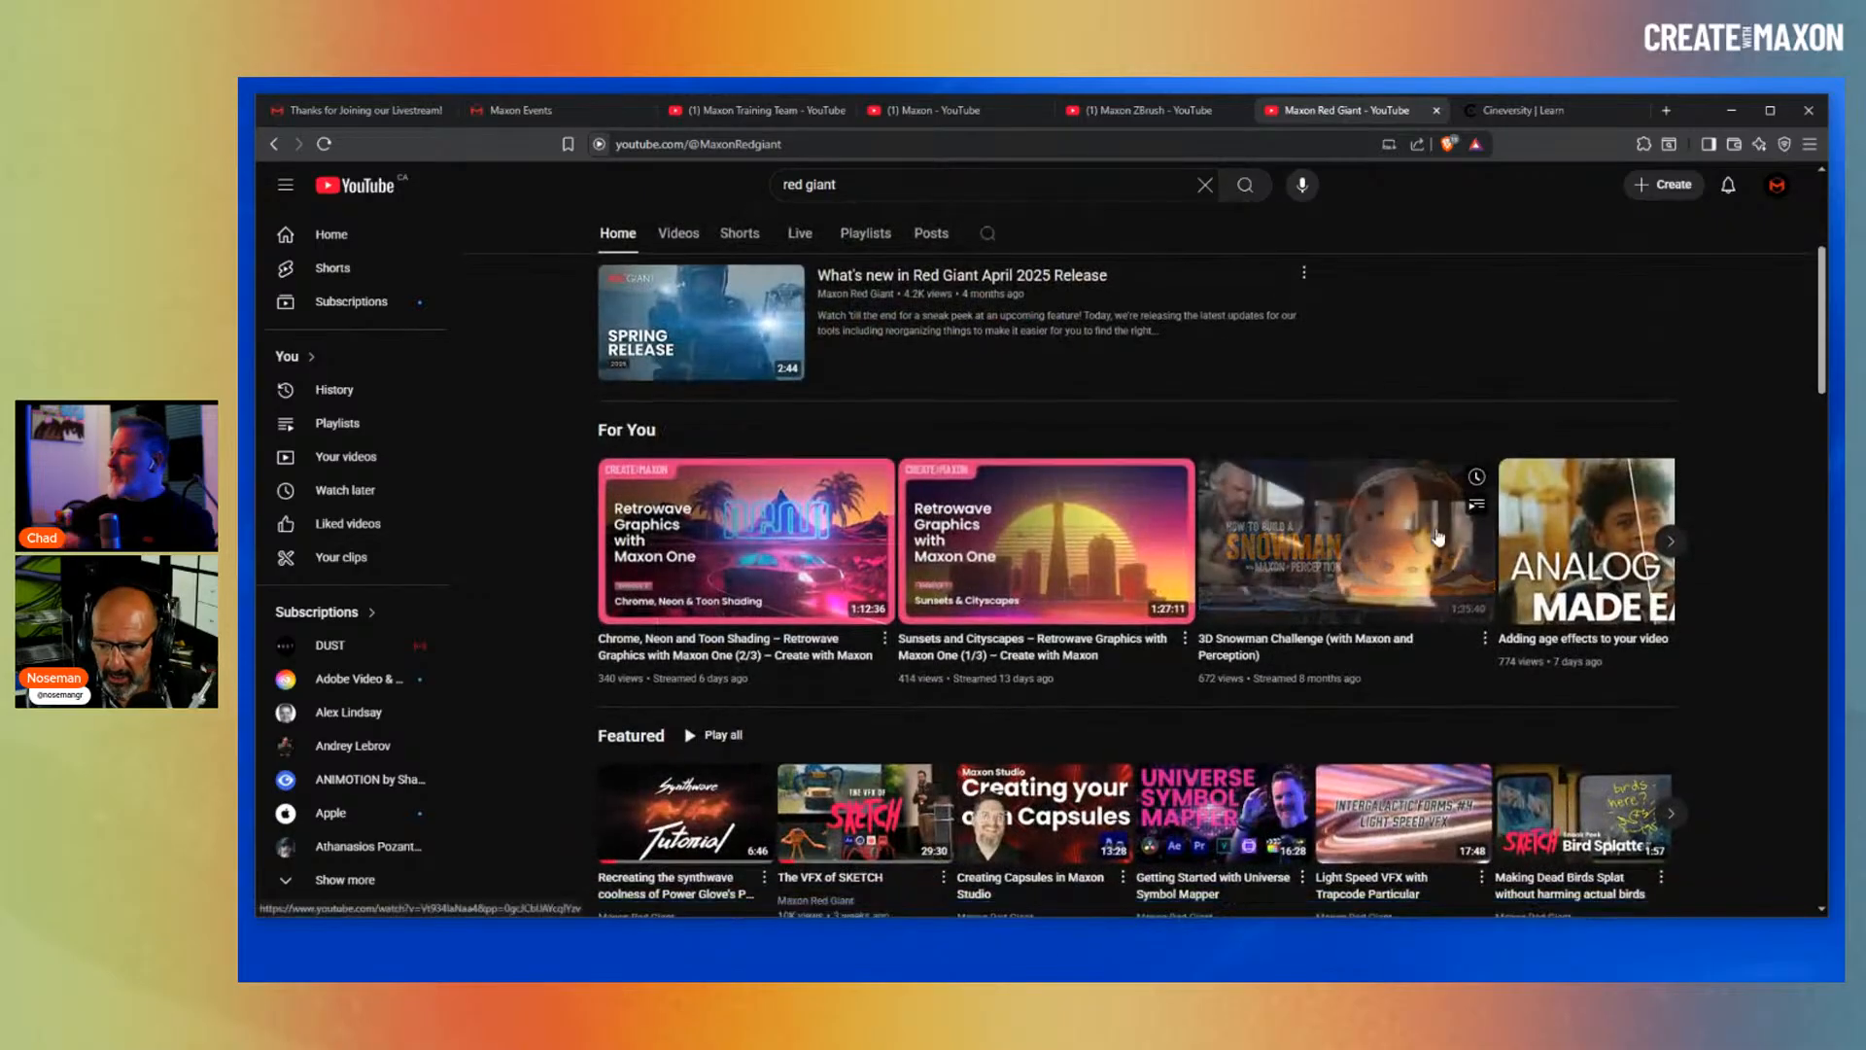
scroll(1437, 529, down, 5)
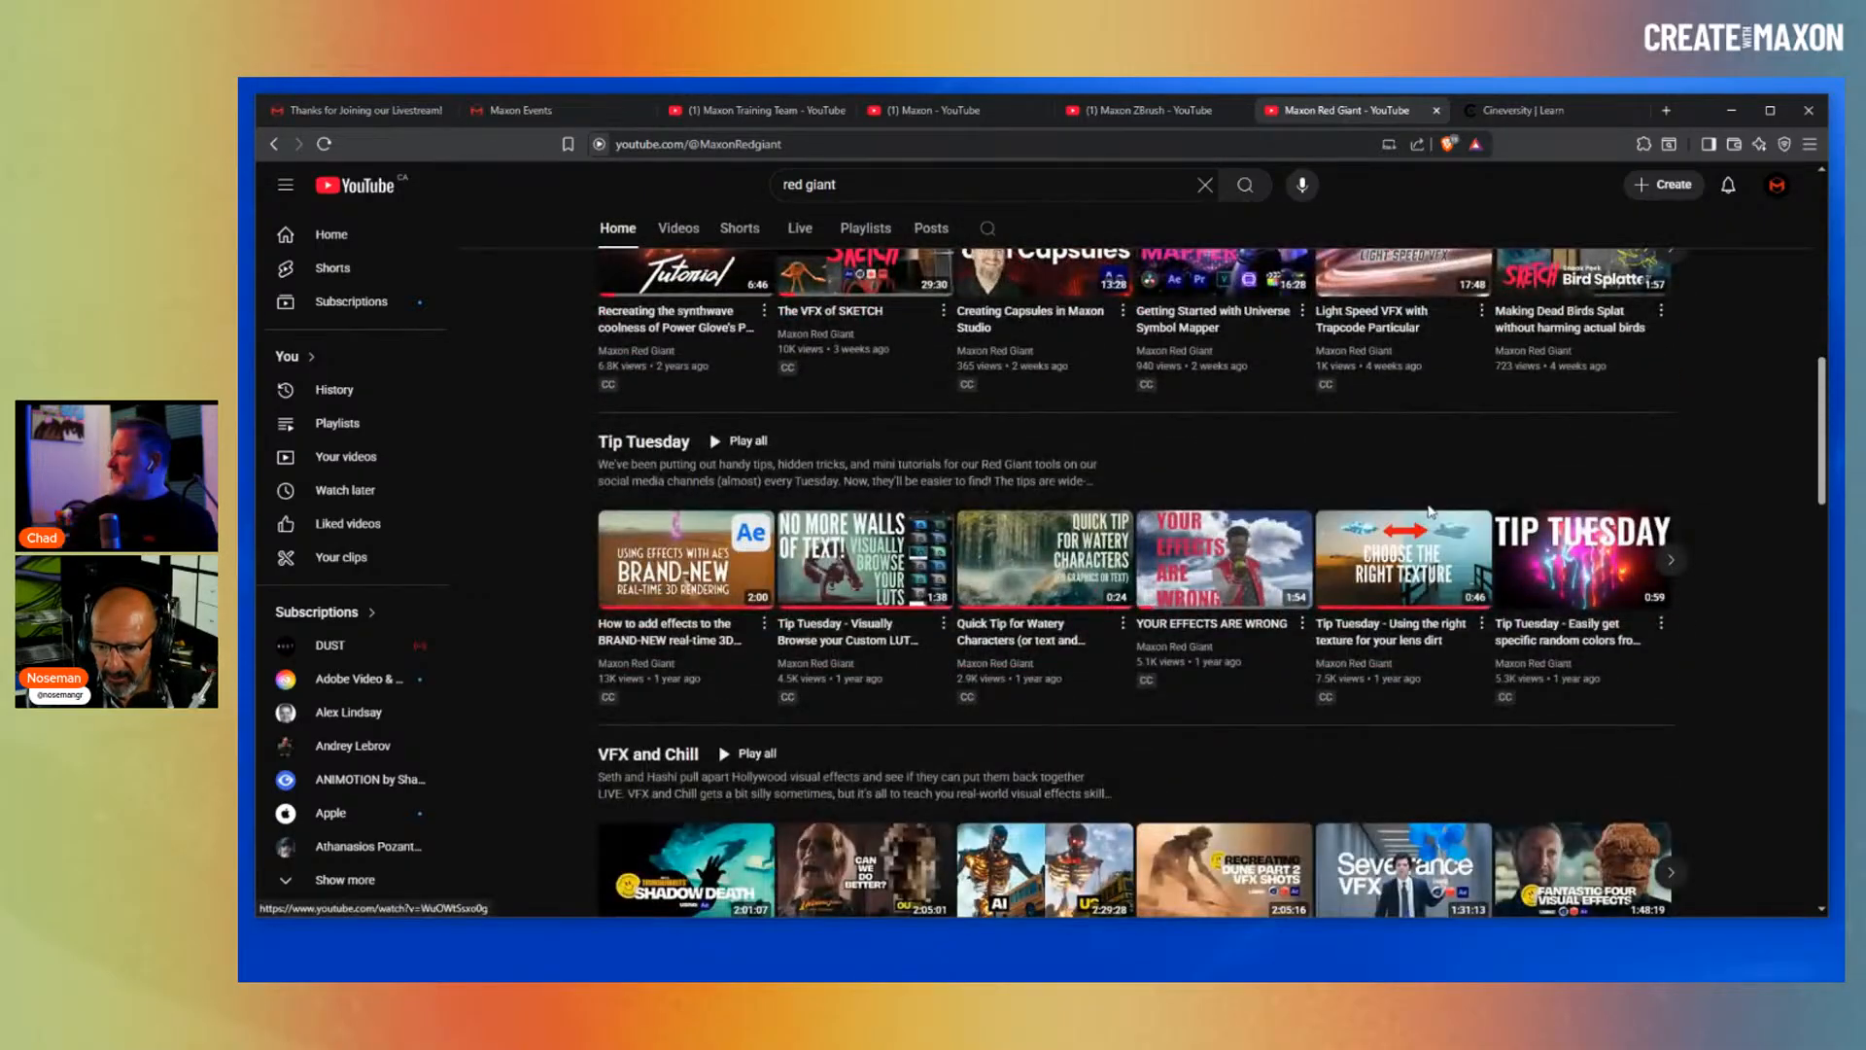
scroll(1429, 510, up, 10)
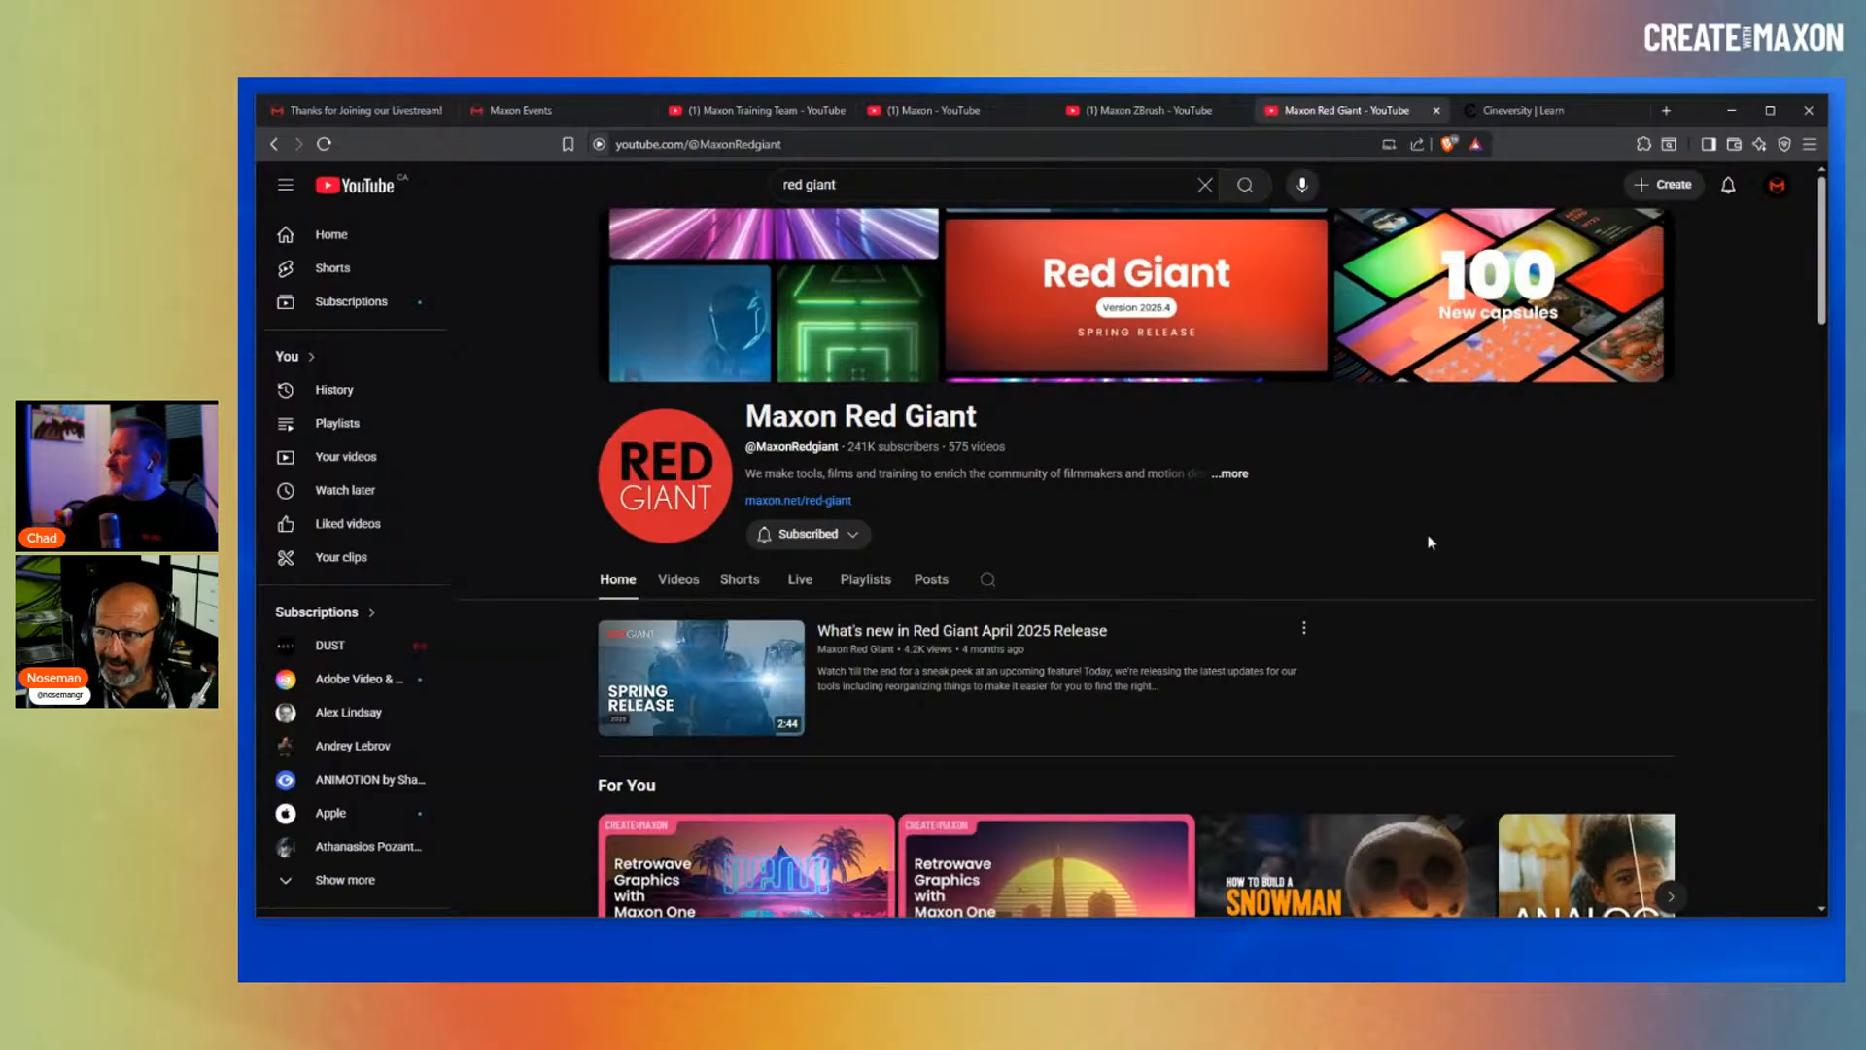
- Look through the Cineversity search results for getting started with MIR
click(1511, 107)
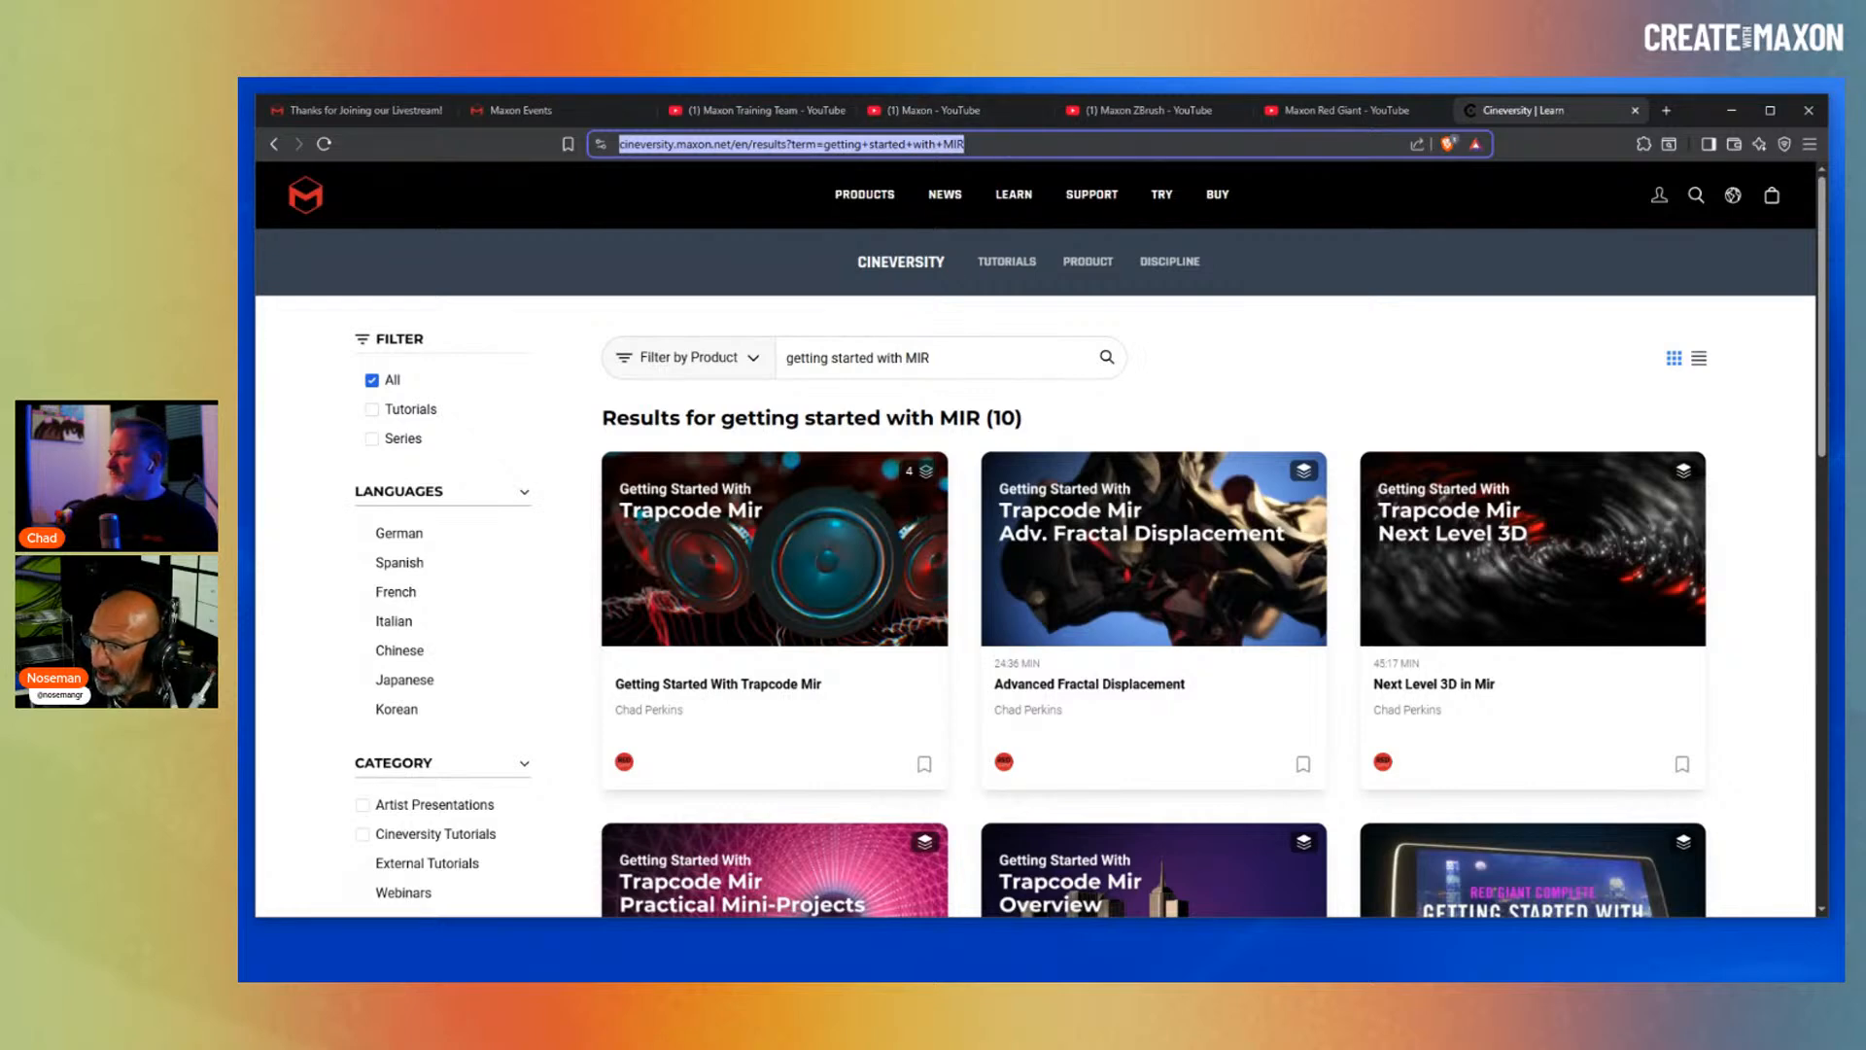
key(alt+Tab)
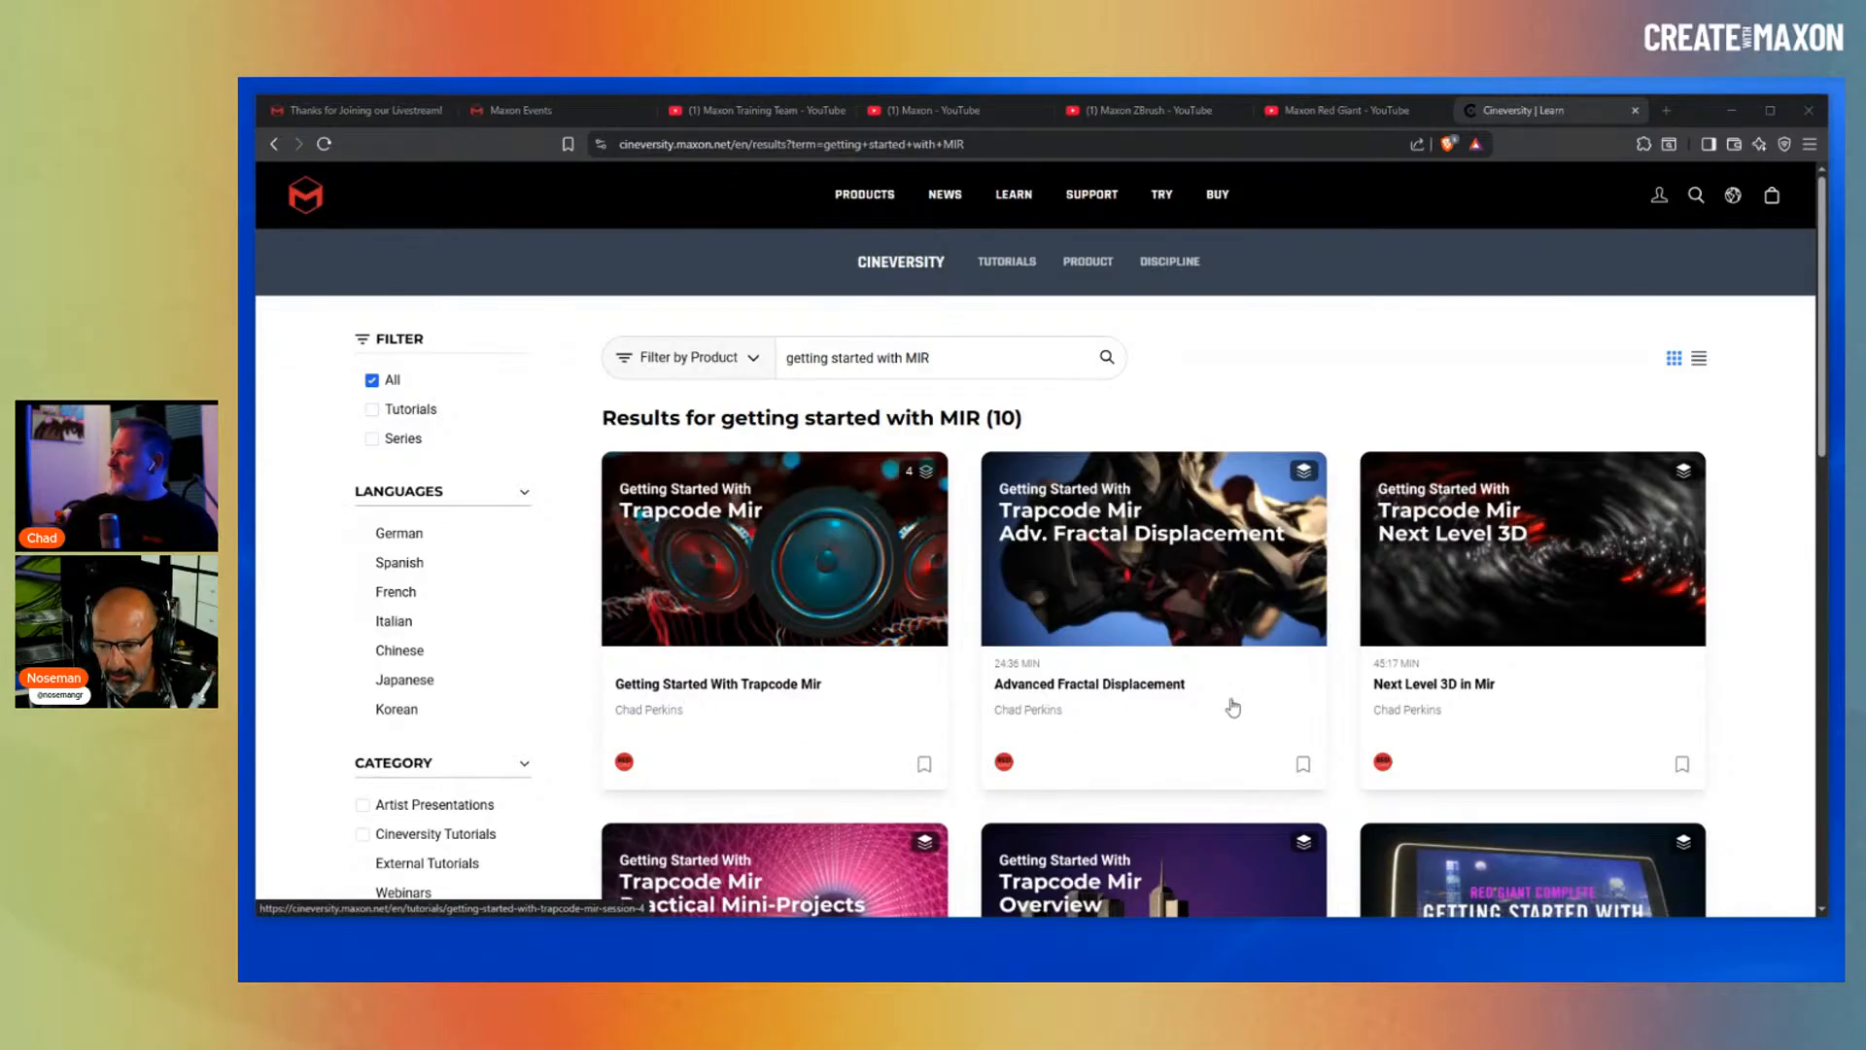
scroll(1777, 709, down, 3)
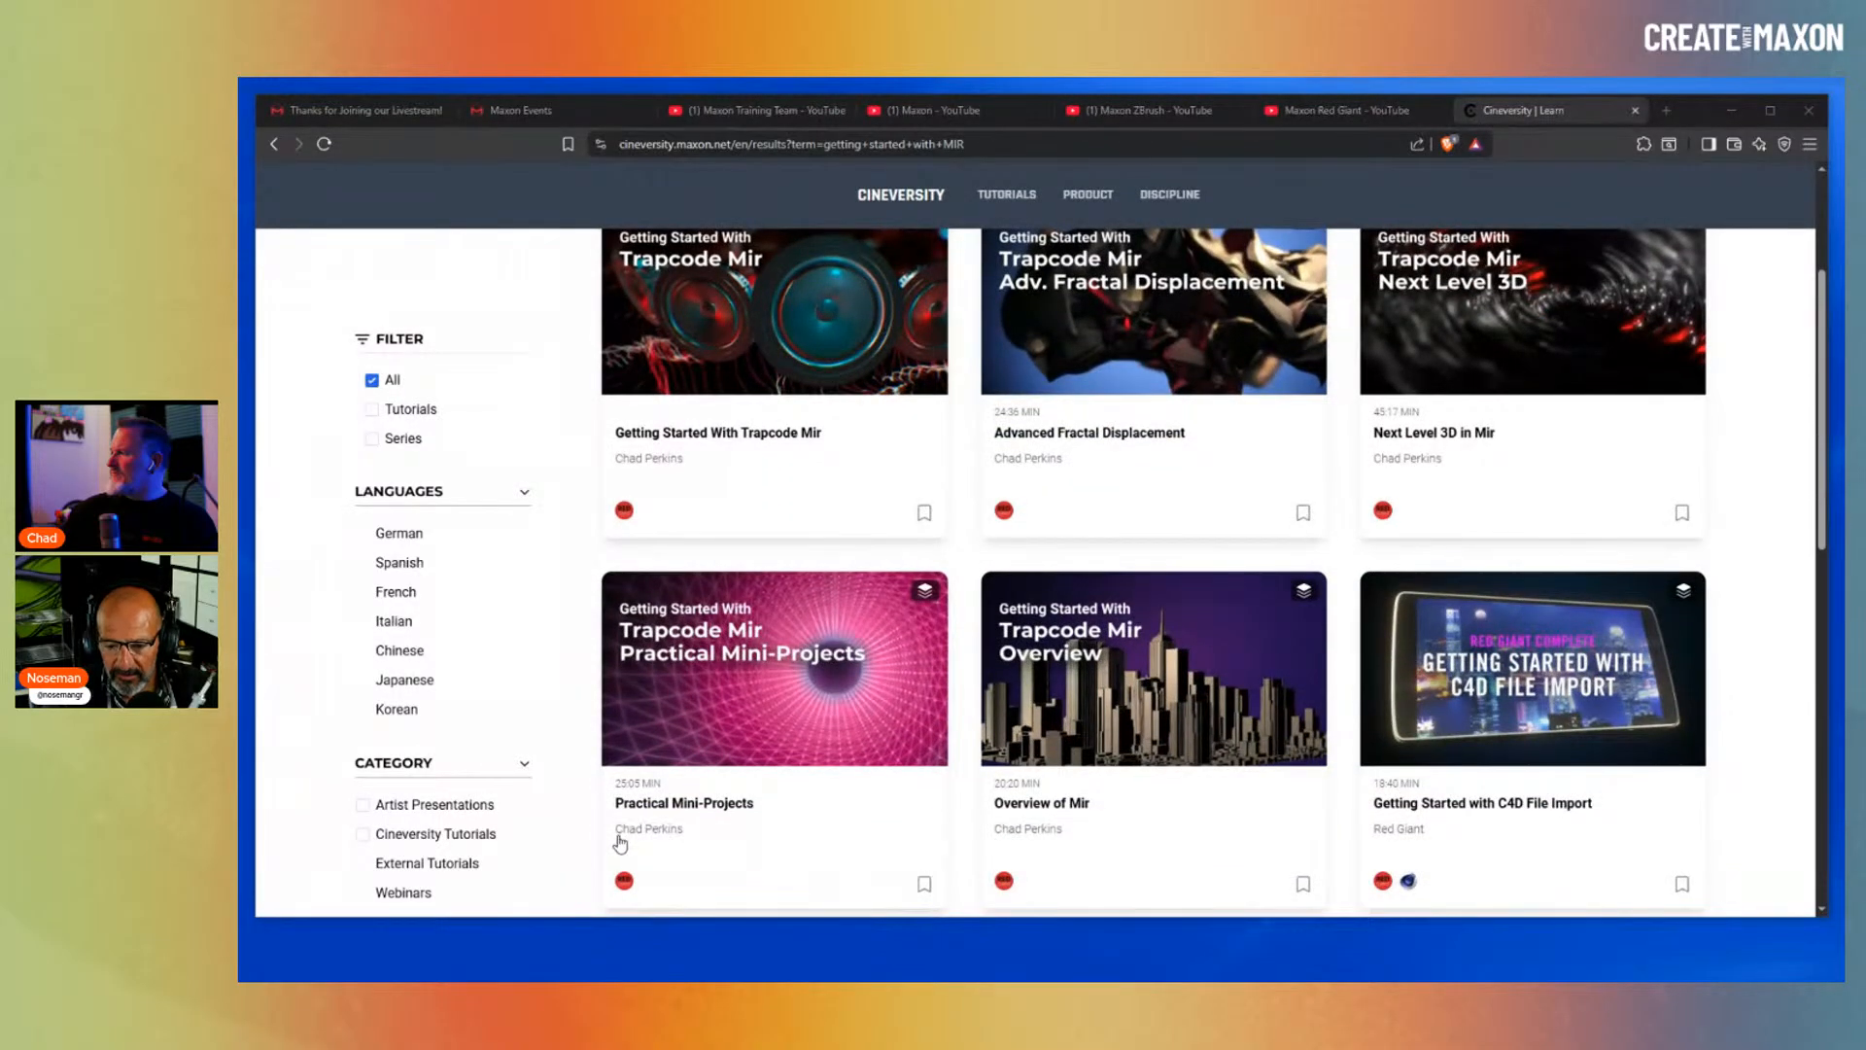
scroll(964, 826, up, 3)
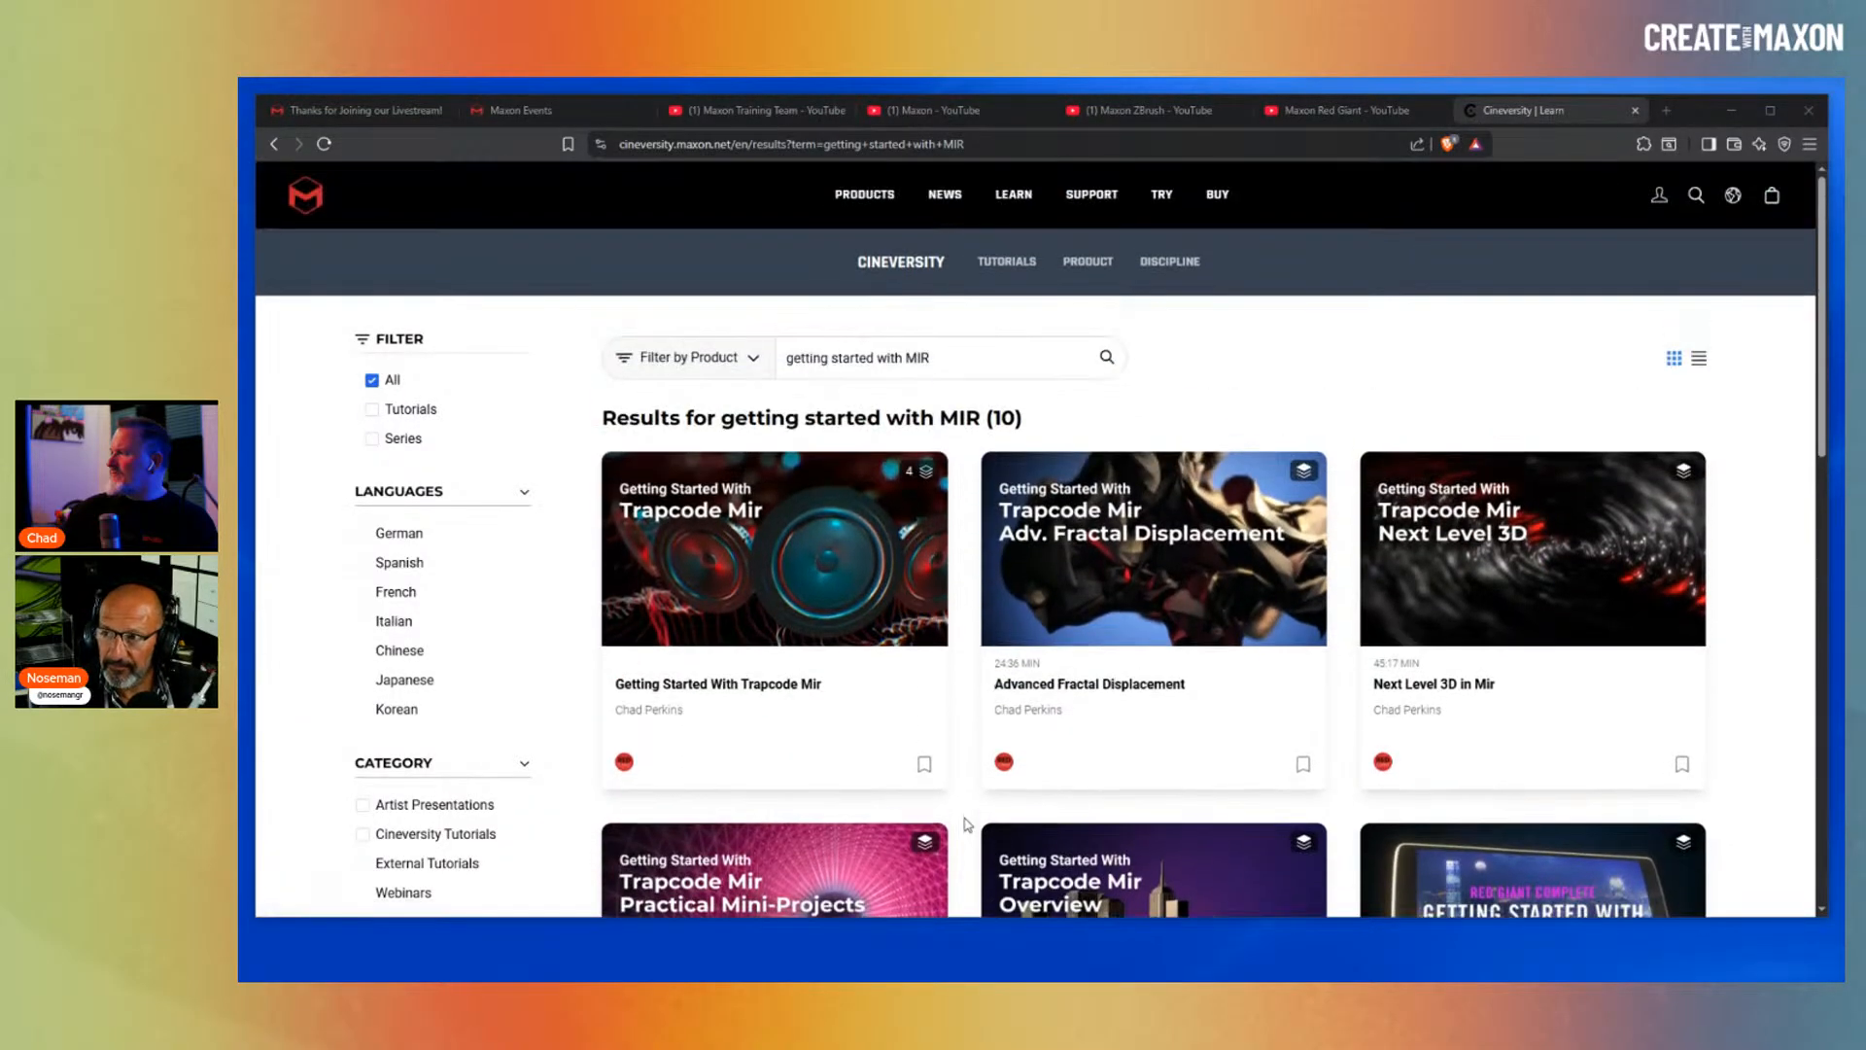